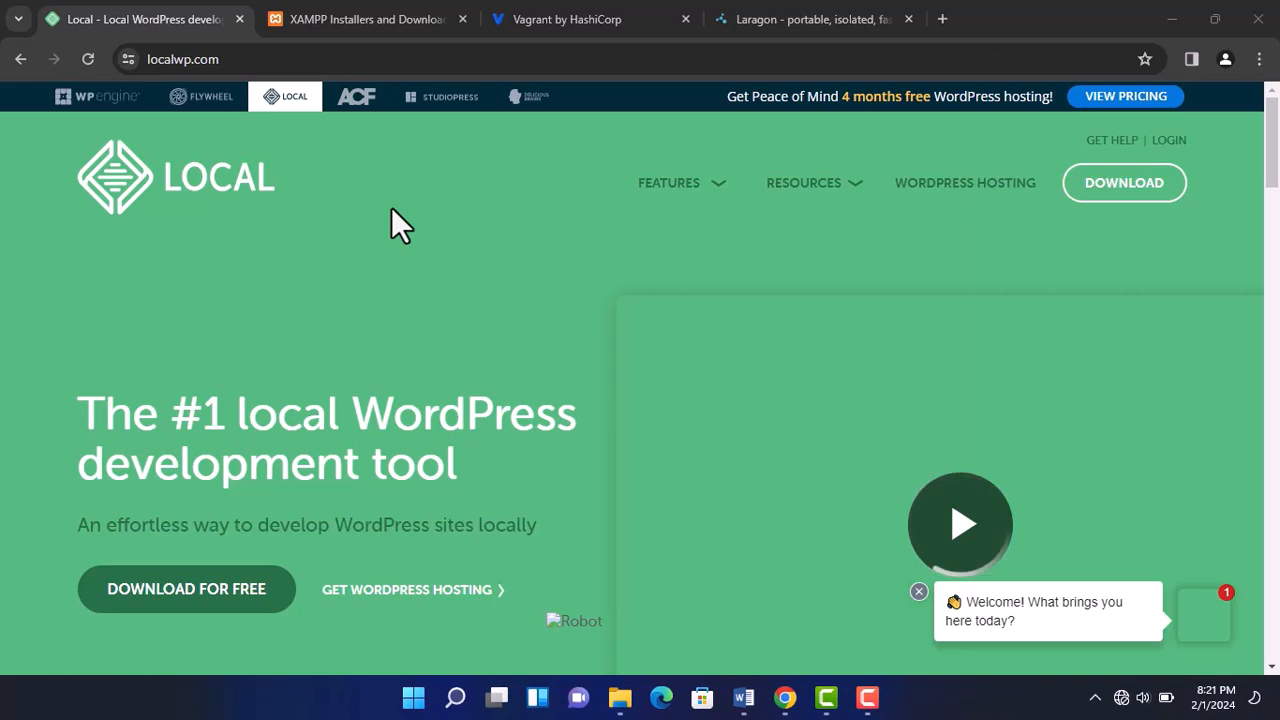
Step: Switch through the XAMPP, Vagrant by HashiCorp and Laragon tabs in Chrome
click(338, 24)
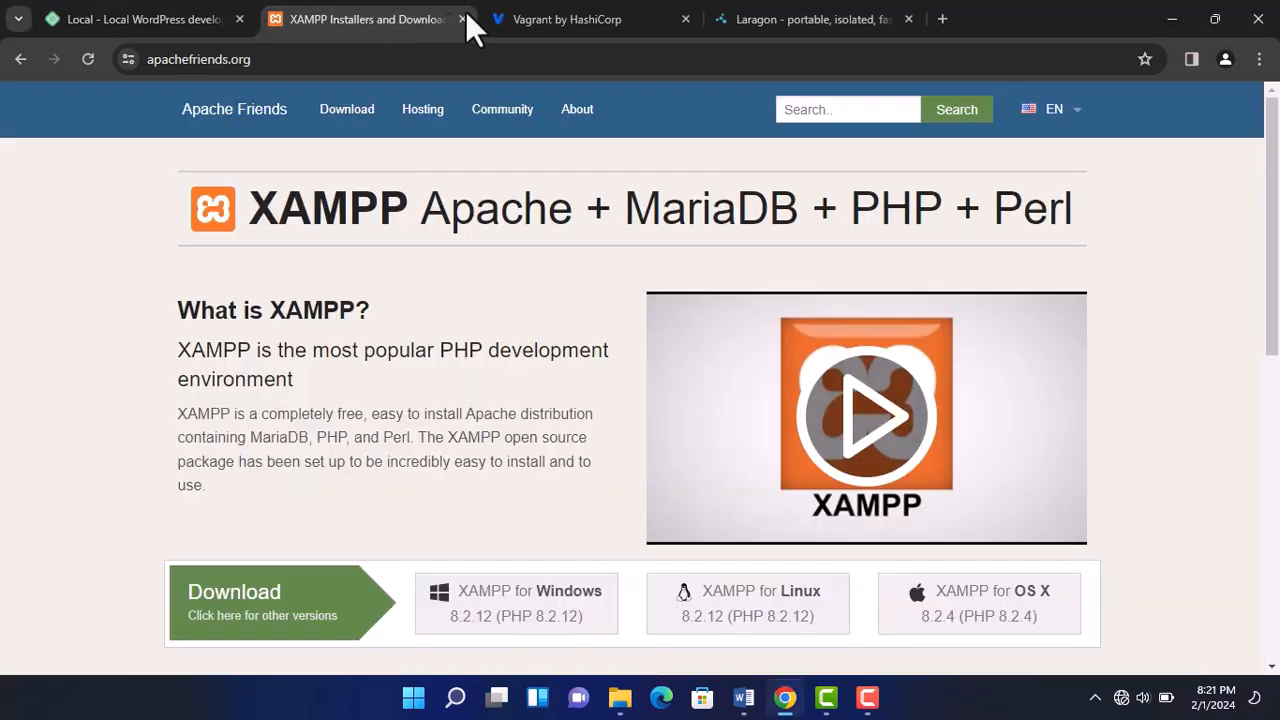
click(538, 18)
click(783, 19)
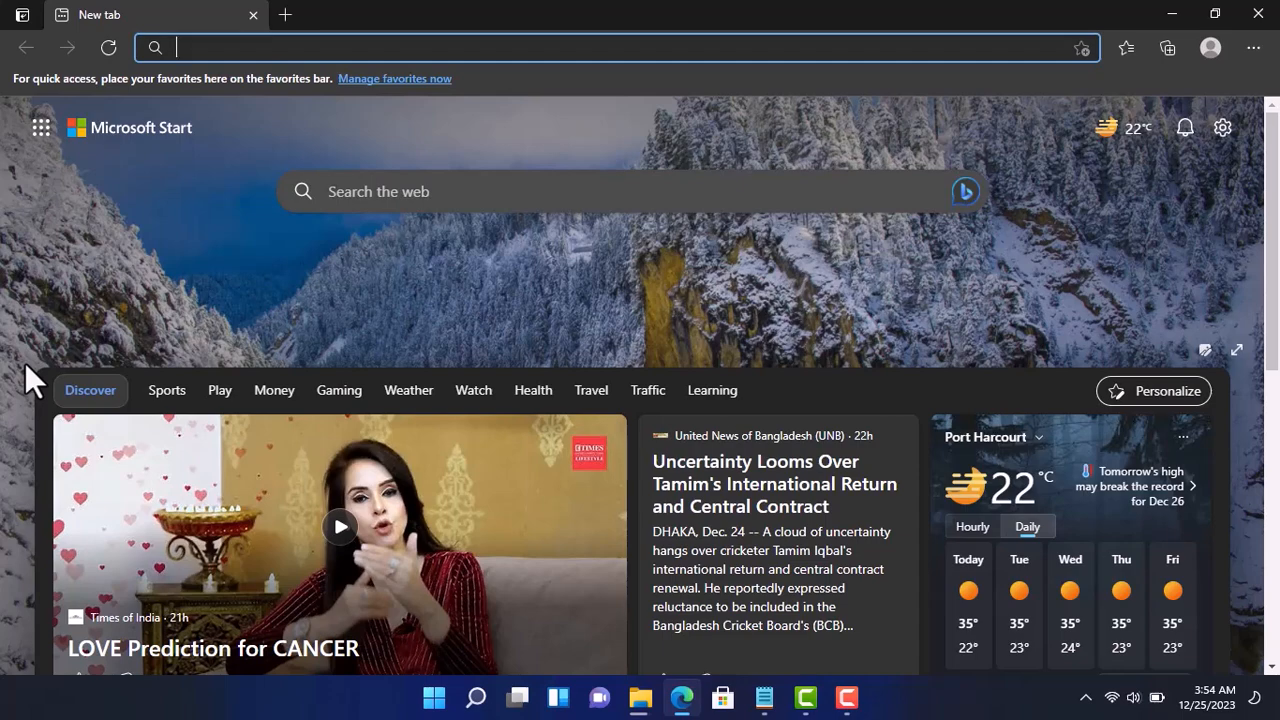
Step: Search Bing for 'local by flywheel' and open the localwp.com result in a new tab
text(loc)
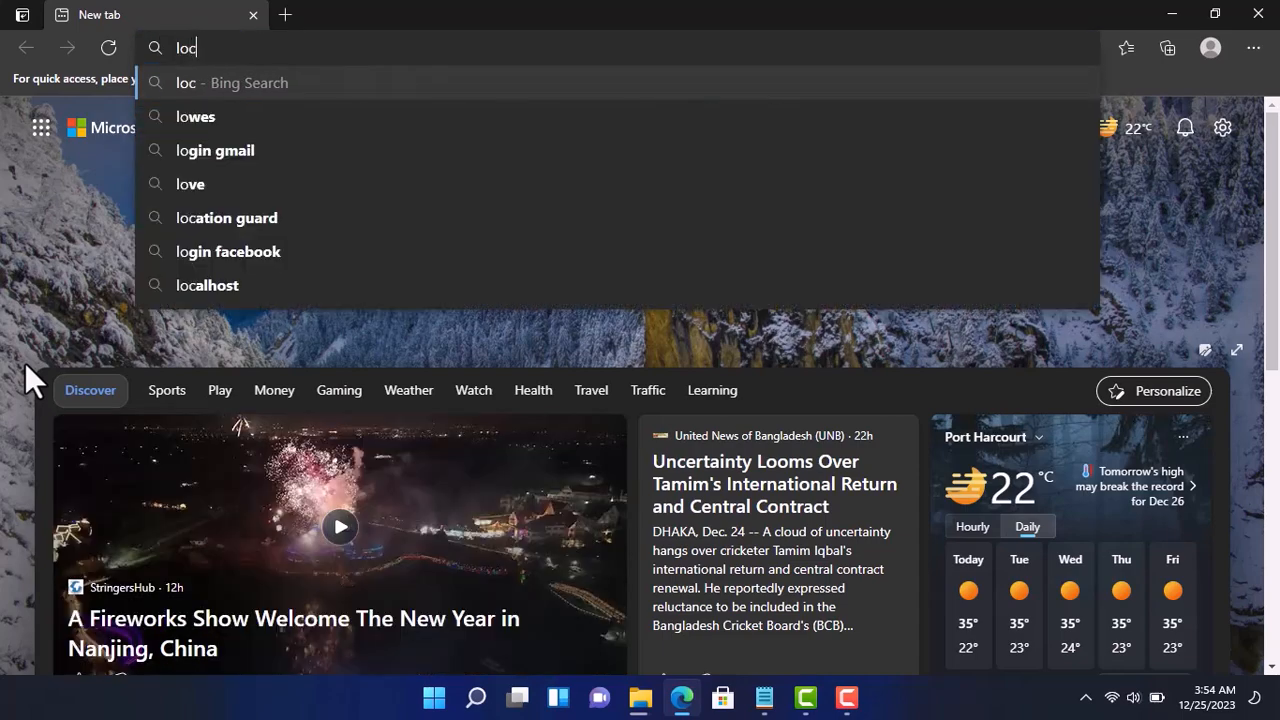
text(al by f)
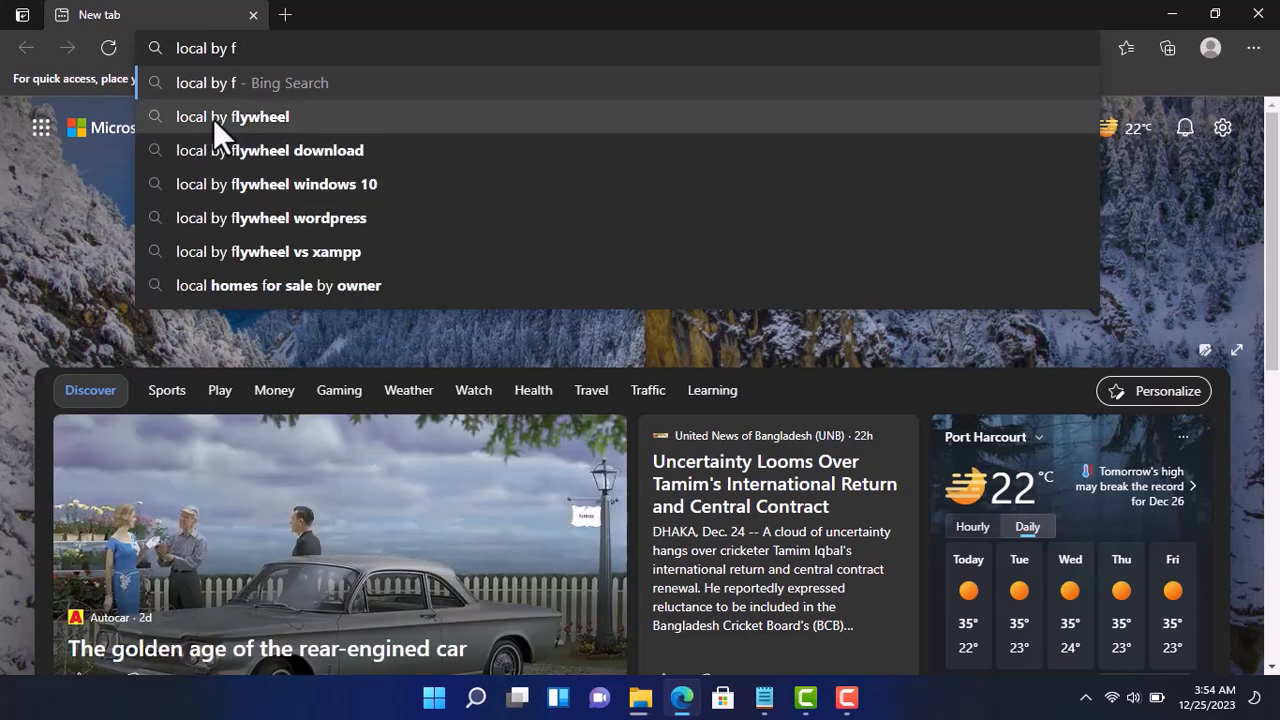
click(213, 119)
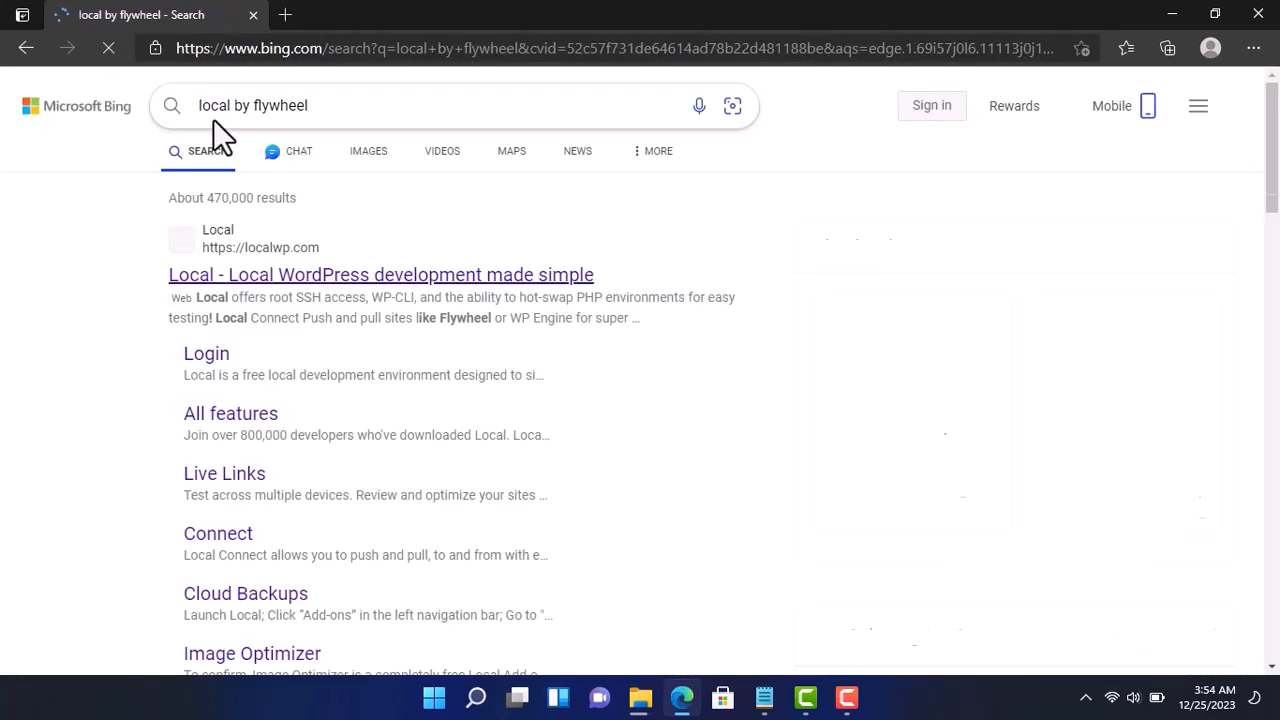
click(350, 283)
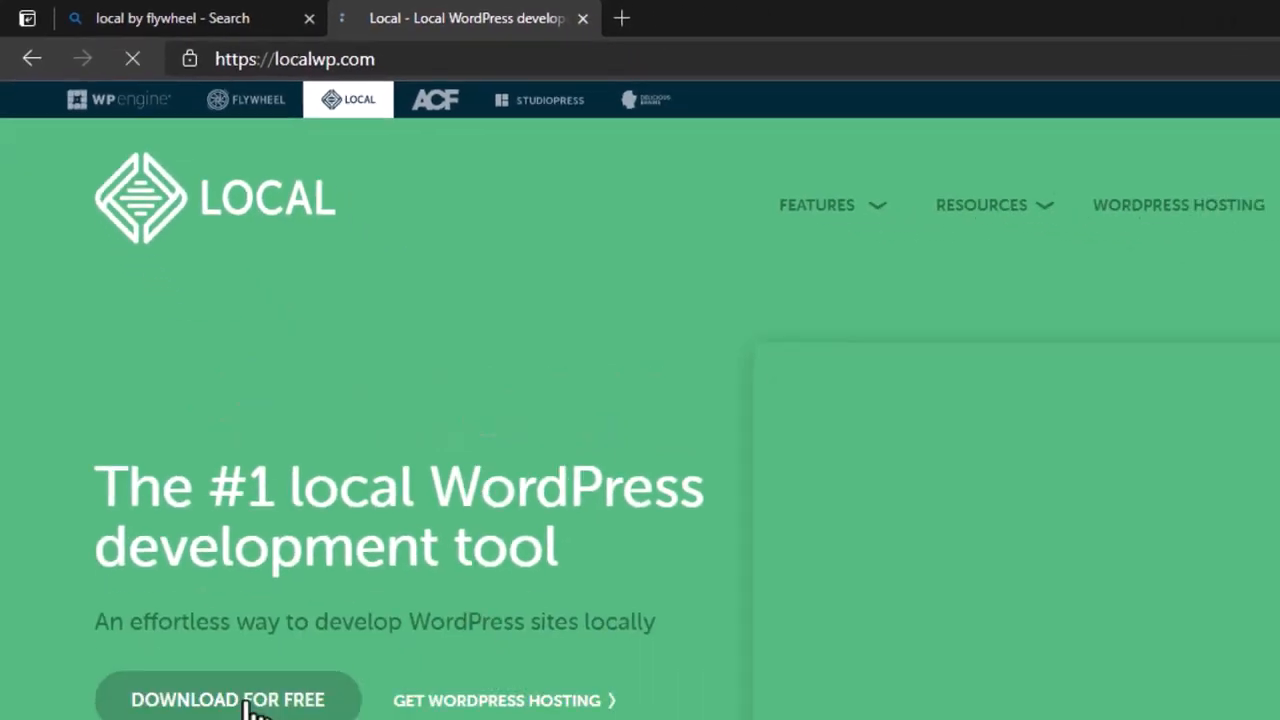
Step: Start the free Local download and choose Windows as the platform
click(240, 703)
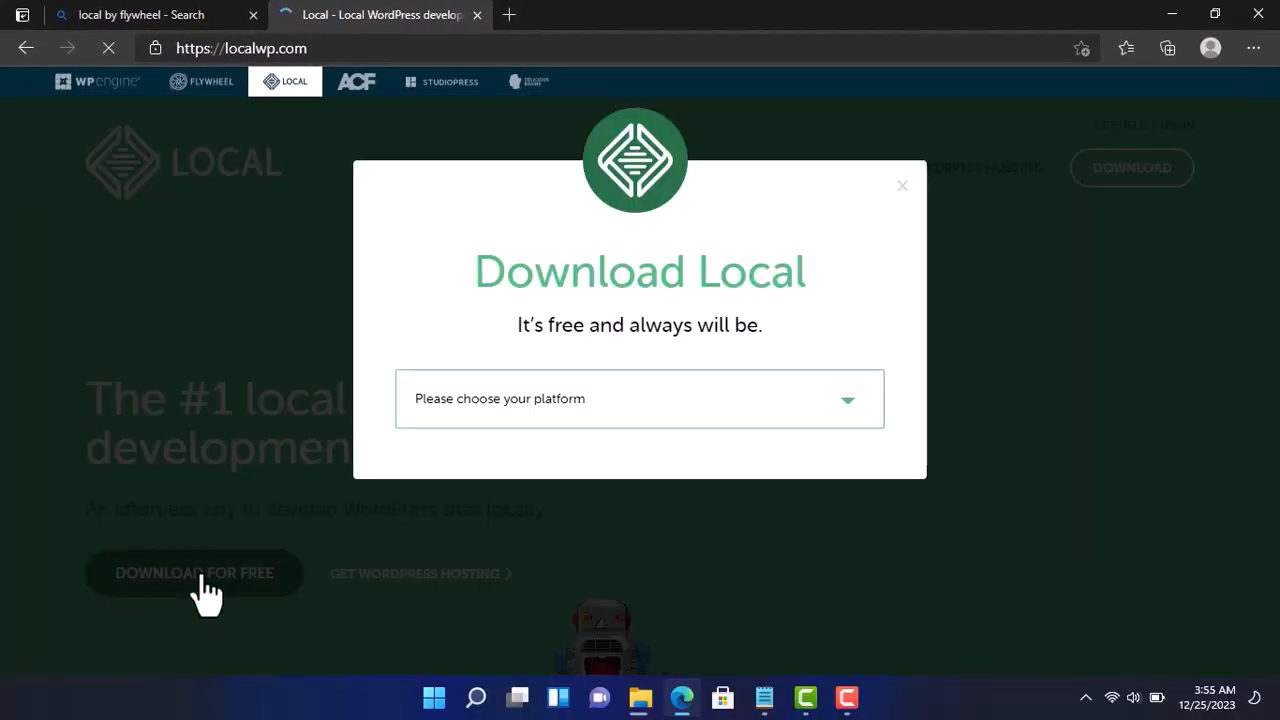
click(845, 410)
click(560, 491)
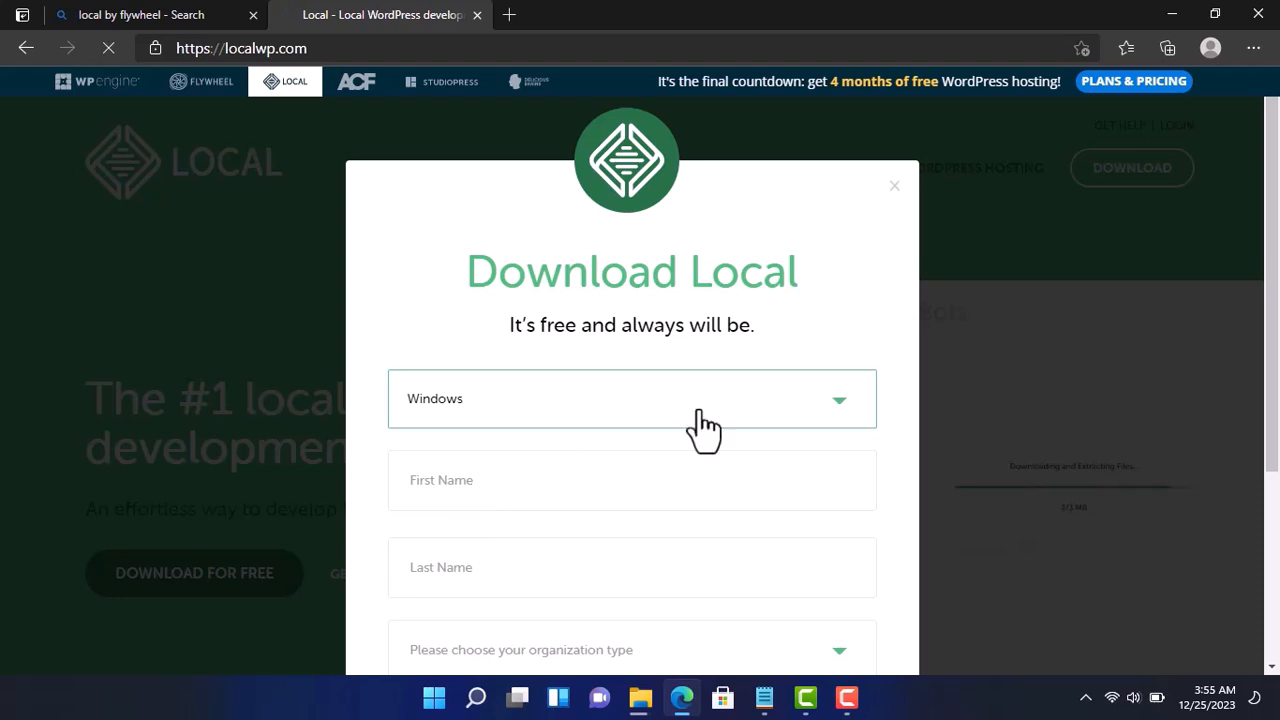
Step: Fill in your first and last name, Independent Freelancer/Consultant type and work email, then submit
click(710, 475)
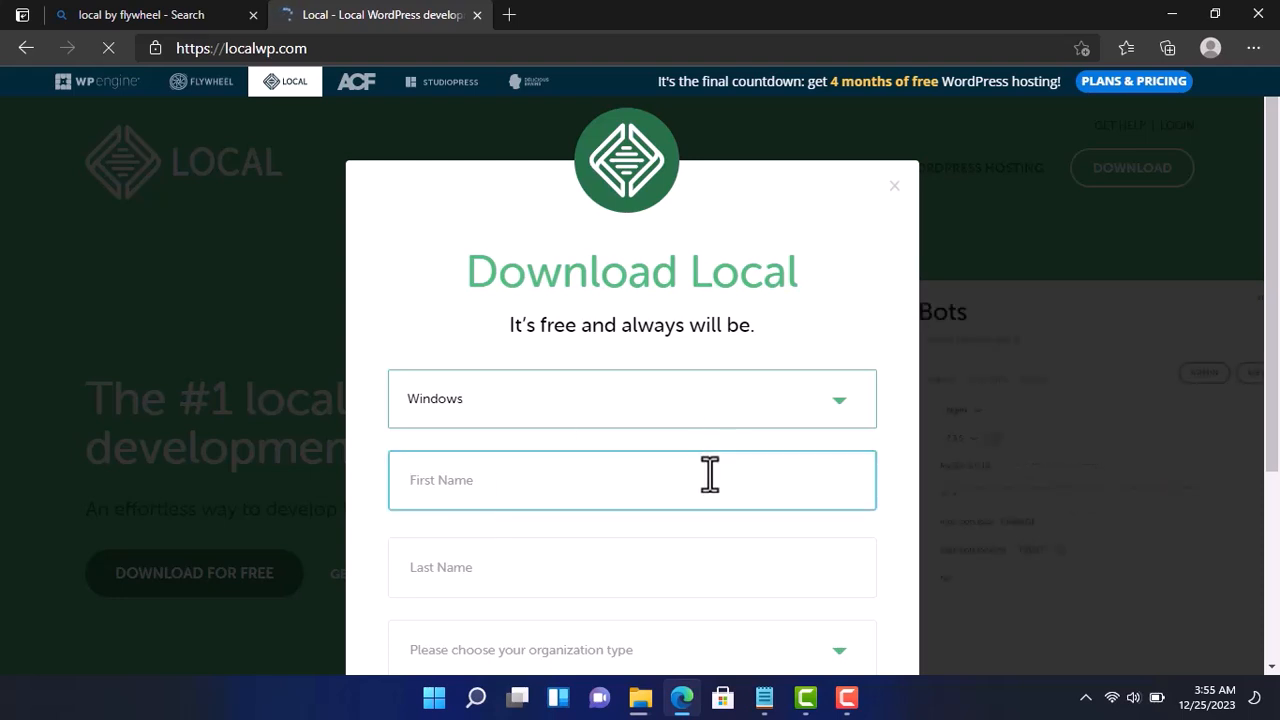
click(567, 565)
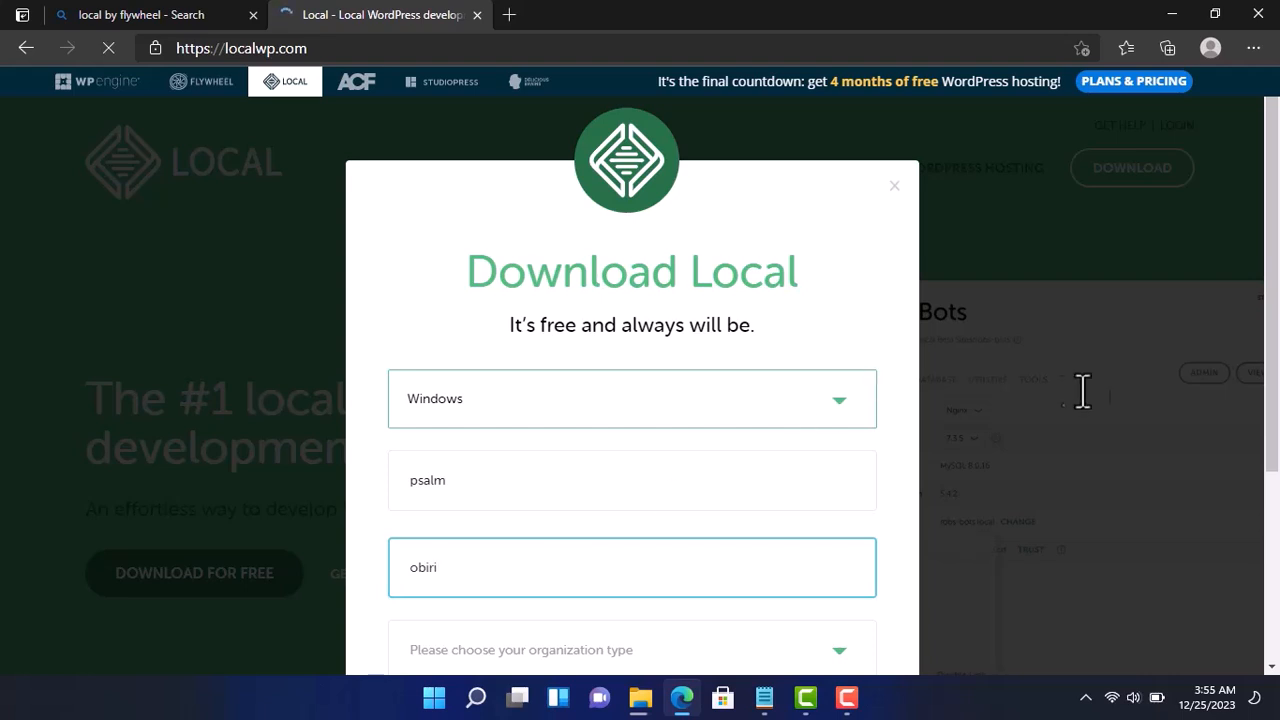
scroll(1275, 396, down, 3)
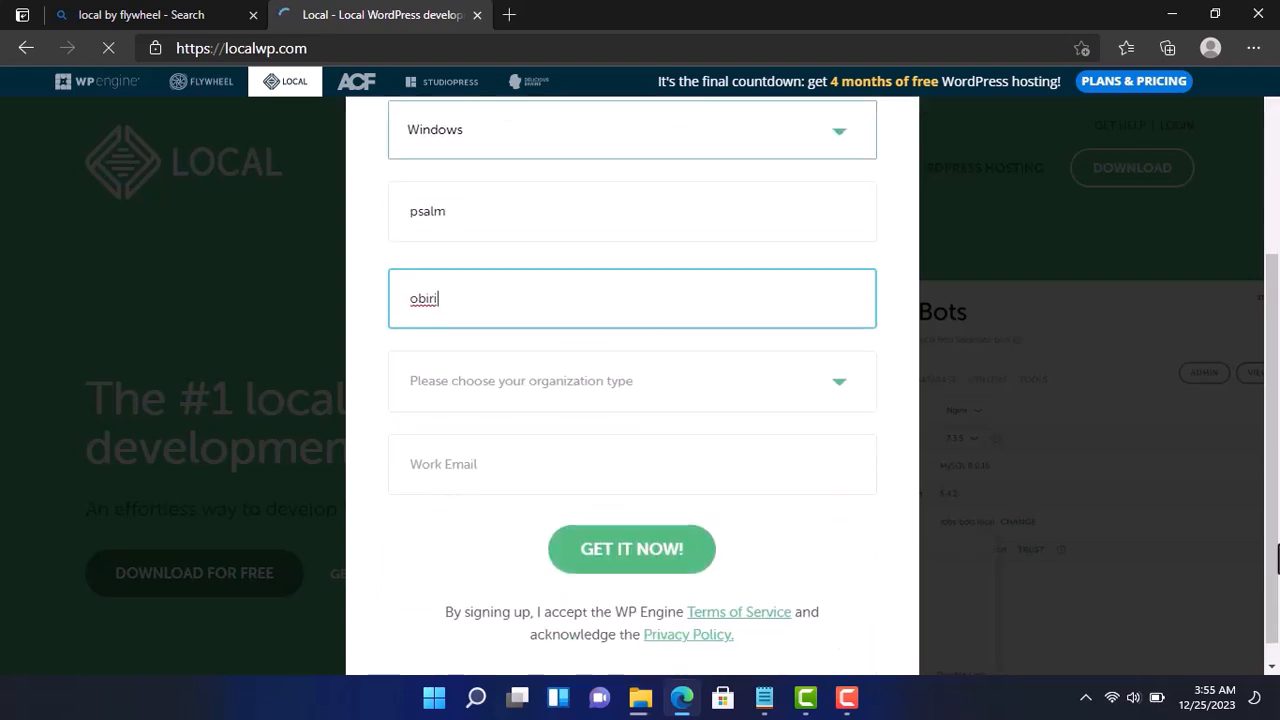
click(843, 400)
click(607, 451)
click(529, 466)
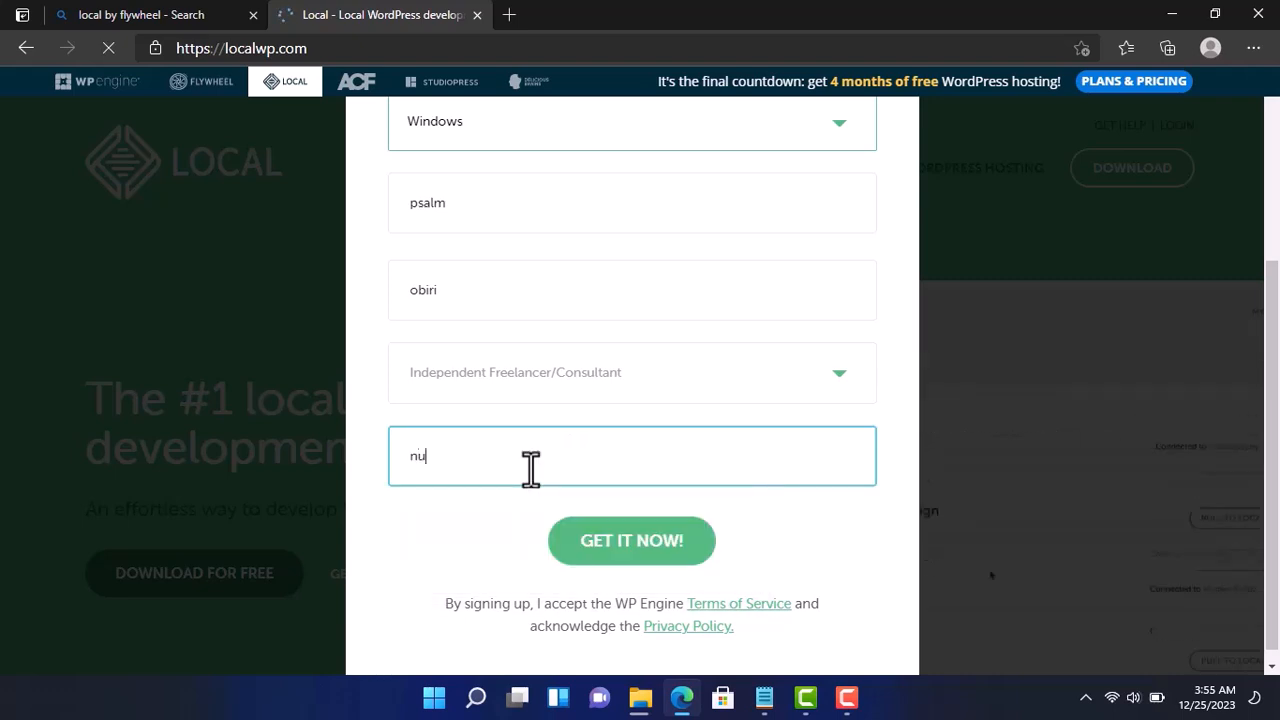
click(604, 550)
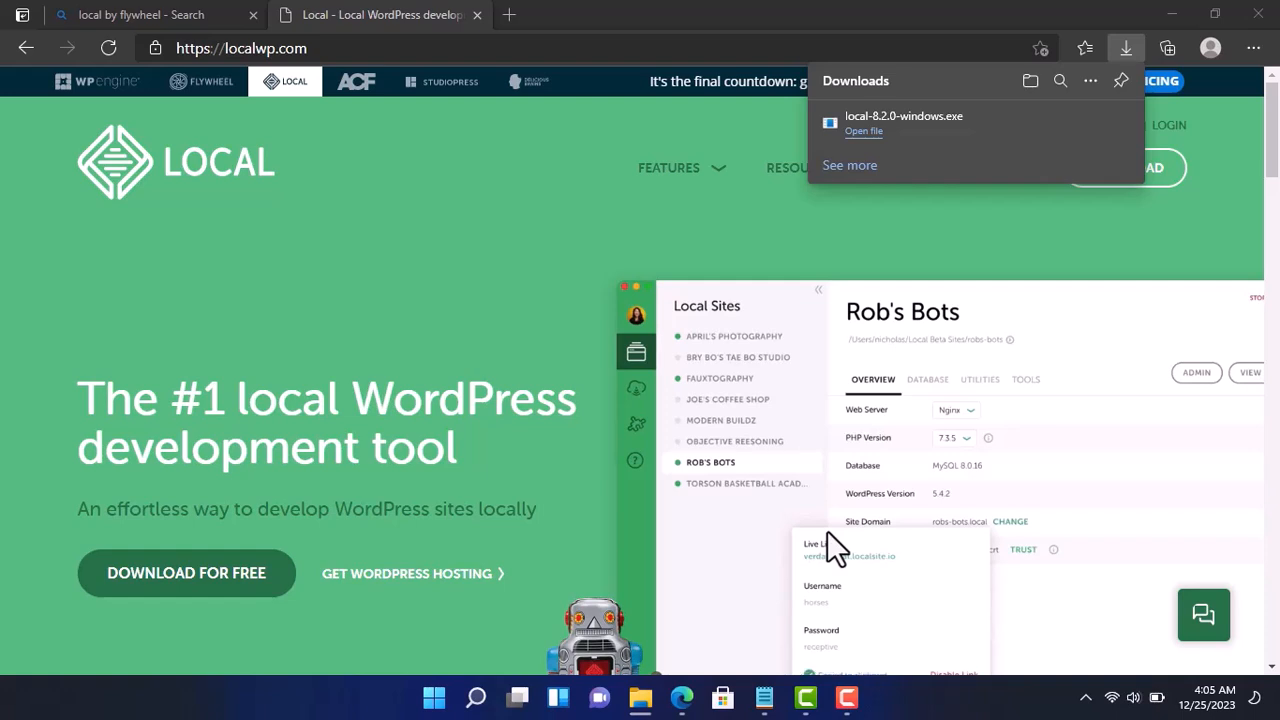
Step: Run local-8.2.0-windows installer for the current user only, finish, and close the Downloads folder
click(1062, 123)
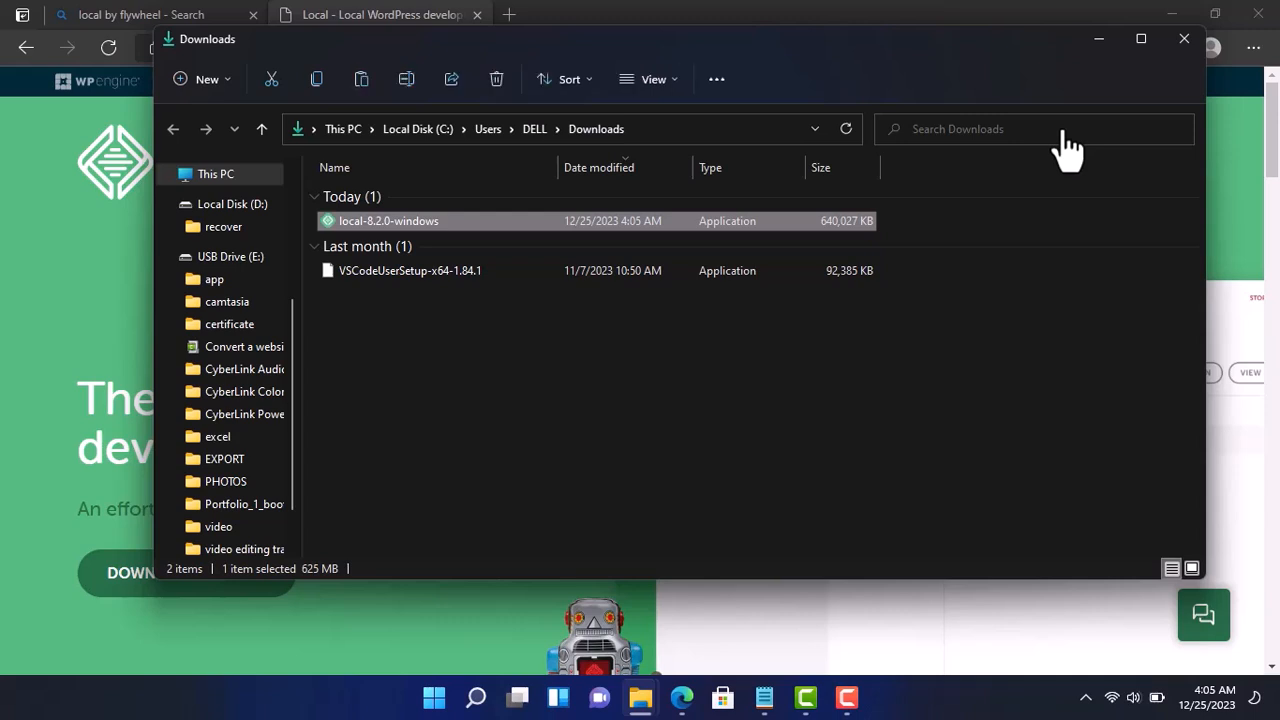
double_click(667, 221)
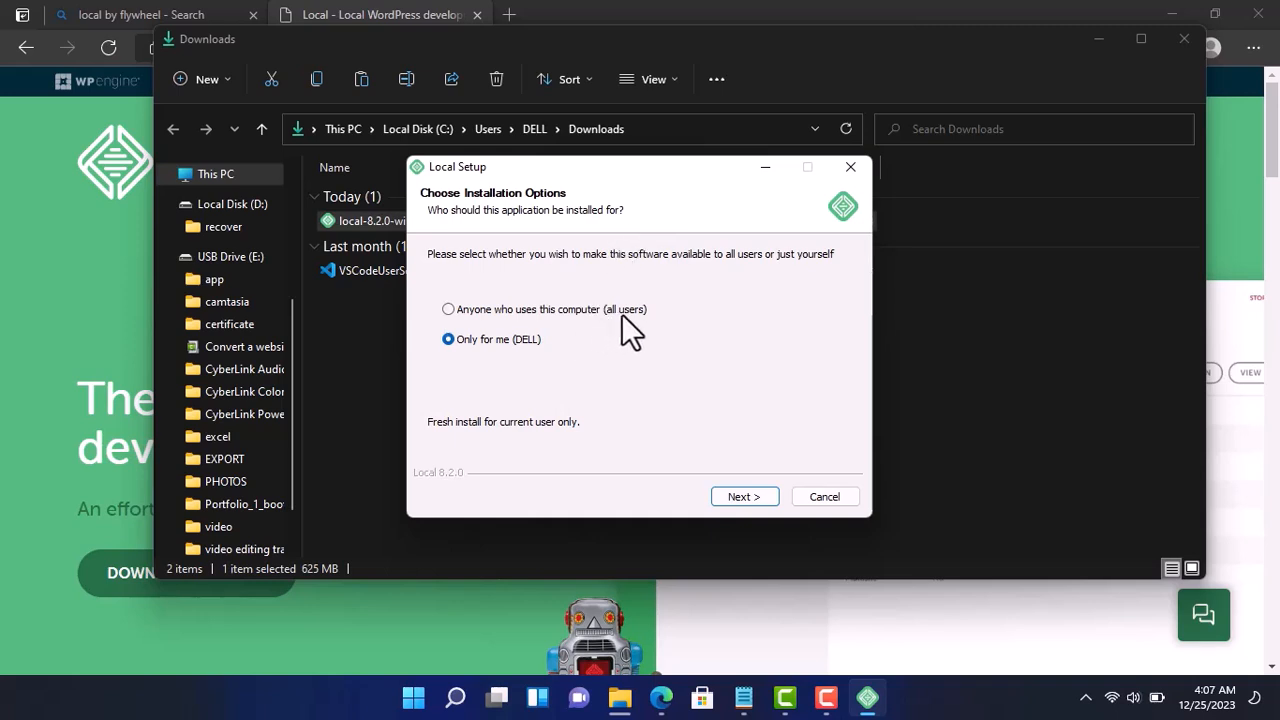
click(741, 498)
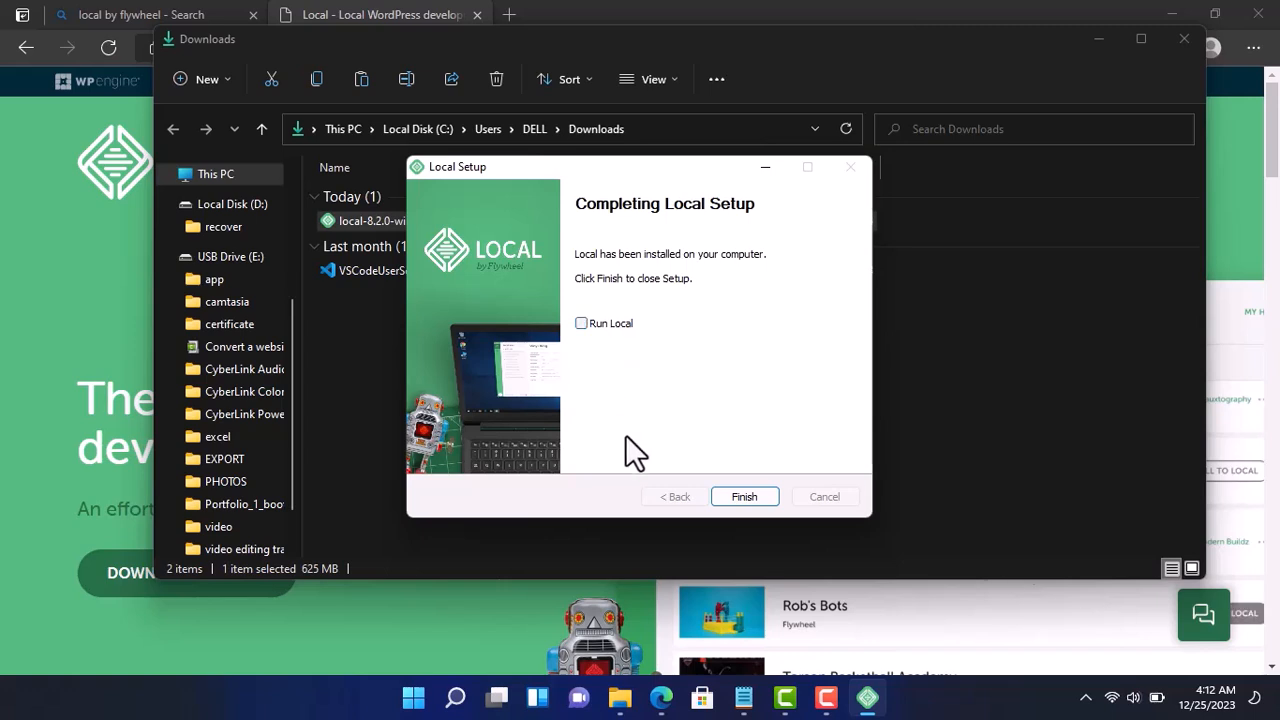
click(739, 500)
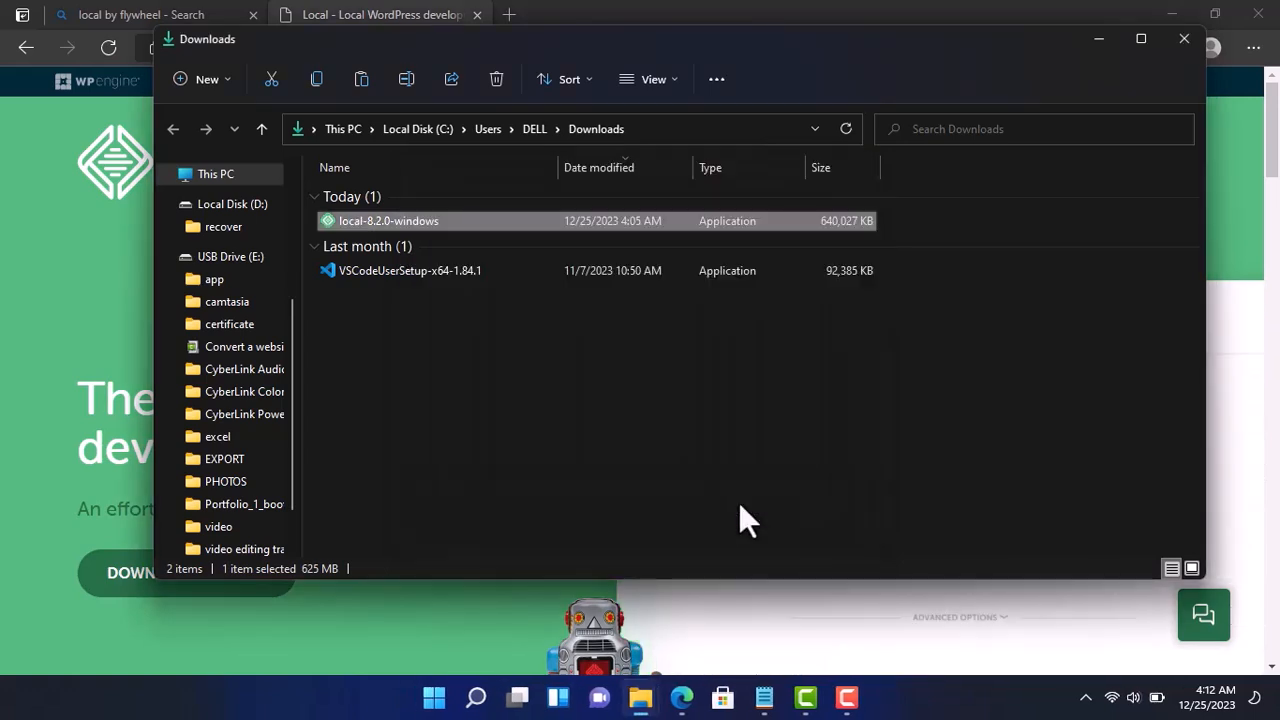
click(1182, 38)
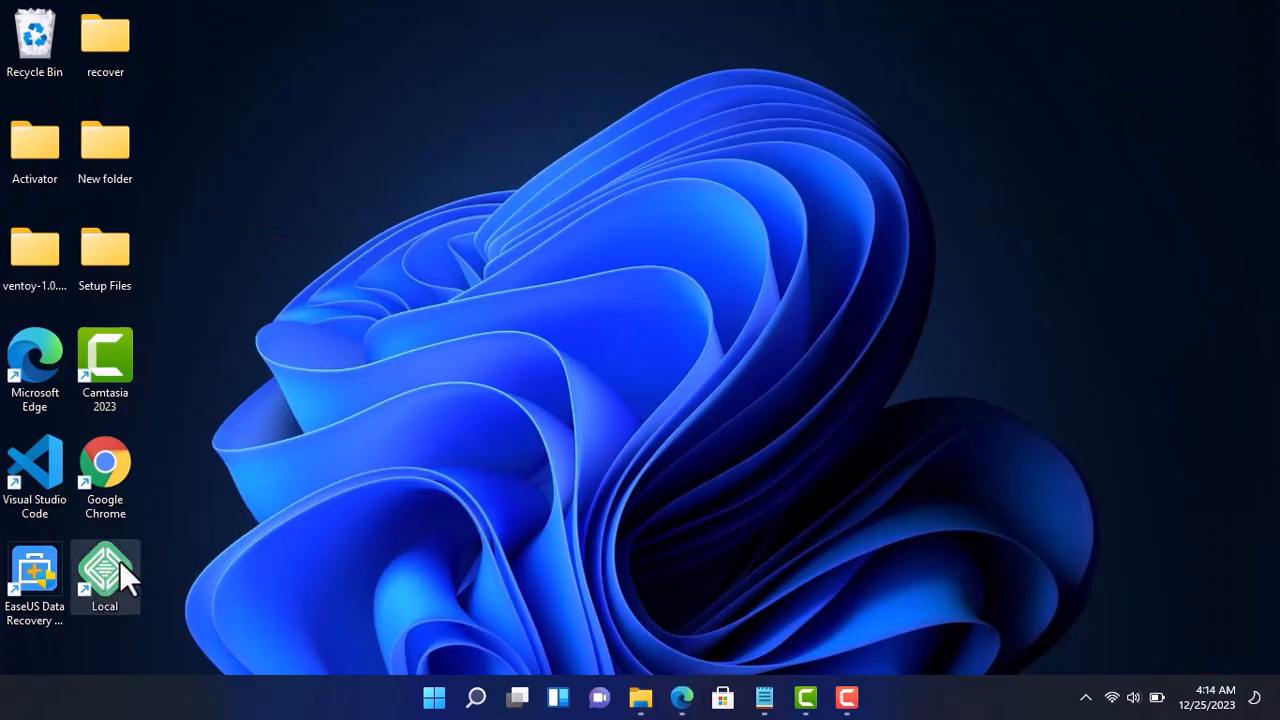
Step: Launch Local from the desktop and accept its Terms of Service
double_click(101, 582)
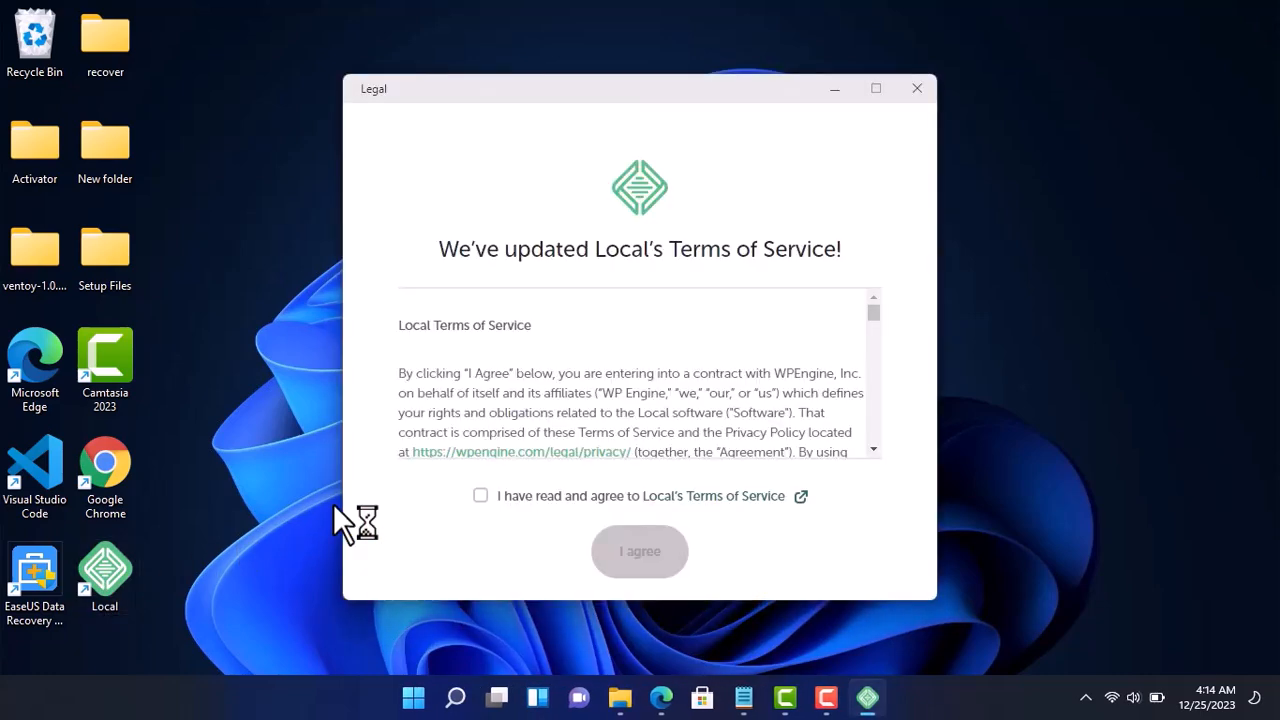
click(480, 496)
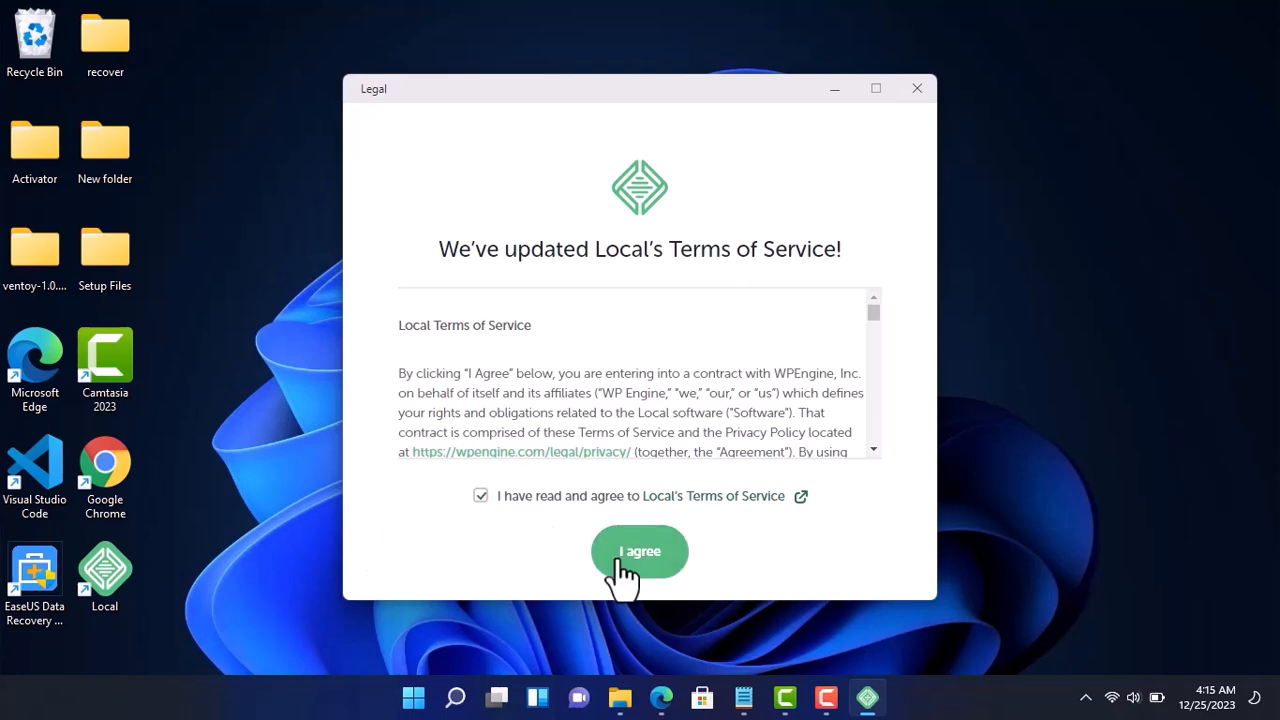
click(624, 560)
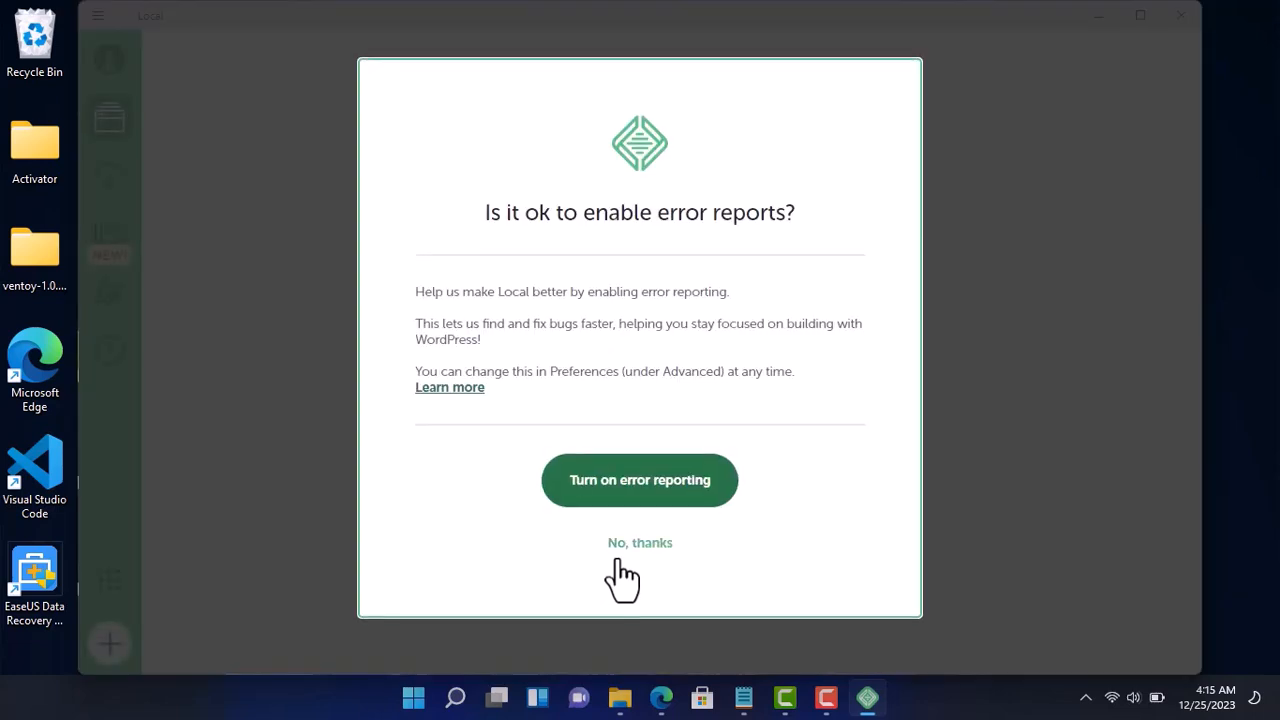
Step: Decline Local's error reporting and usage reporting prompts
click(618, 560)
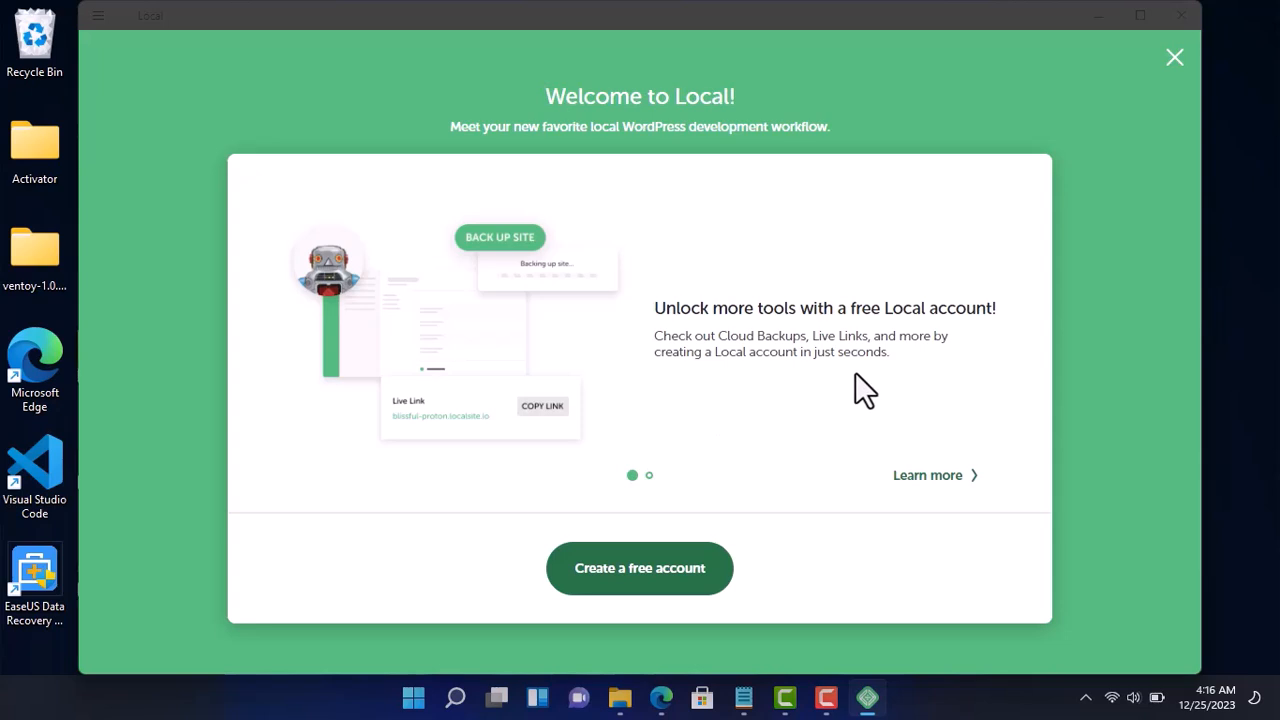
click(652, 580)
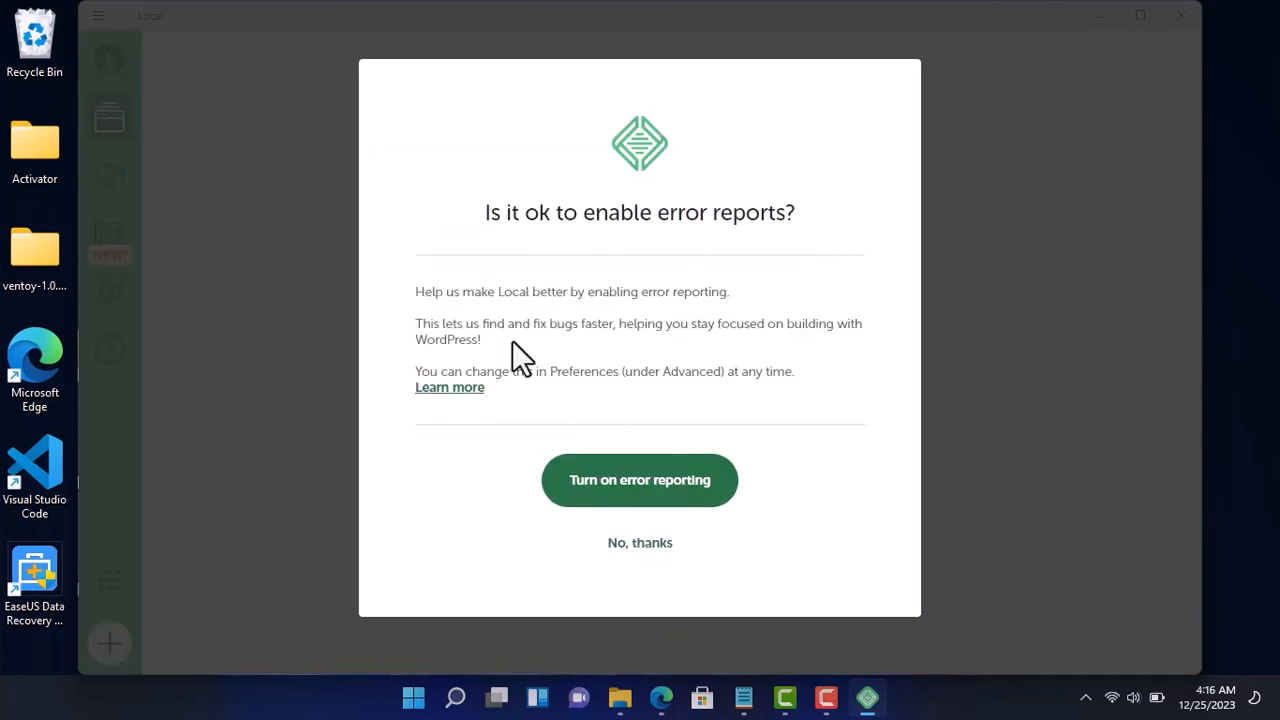
click(655, 546)
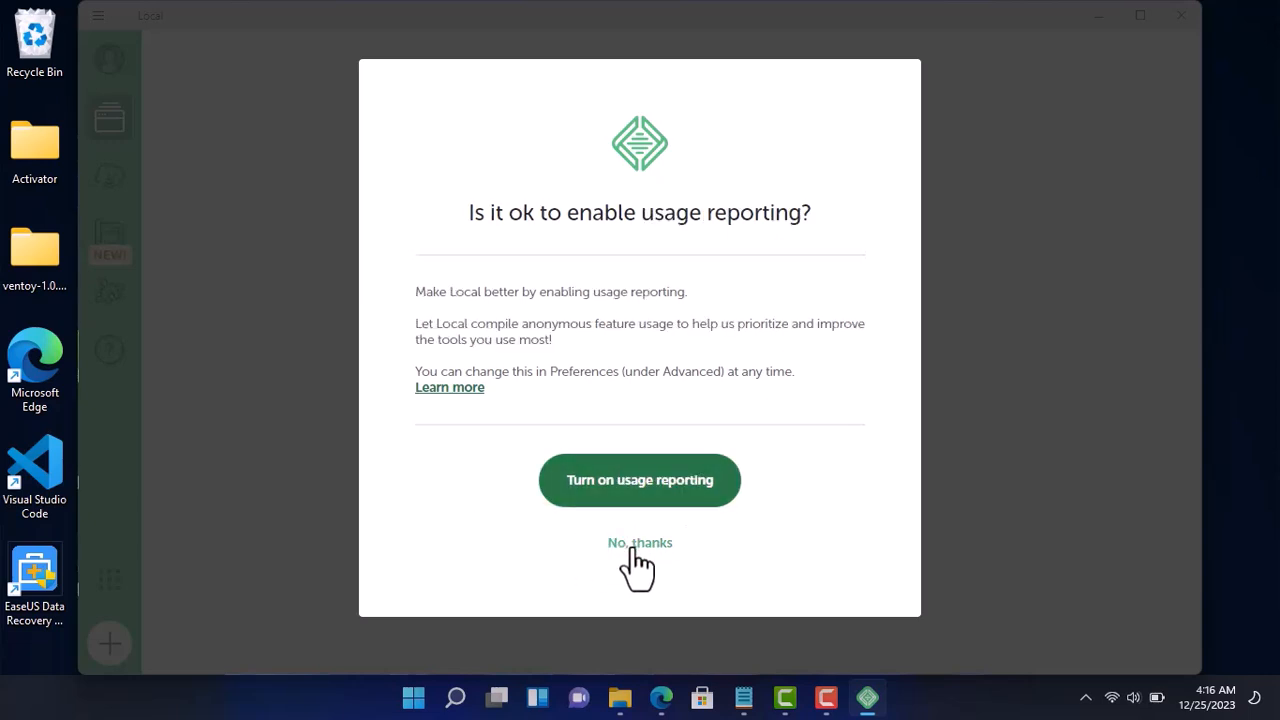
click(652, 545)
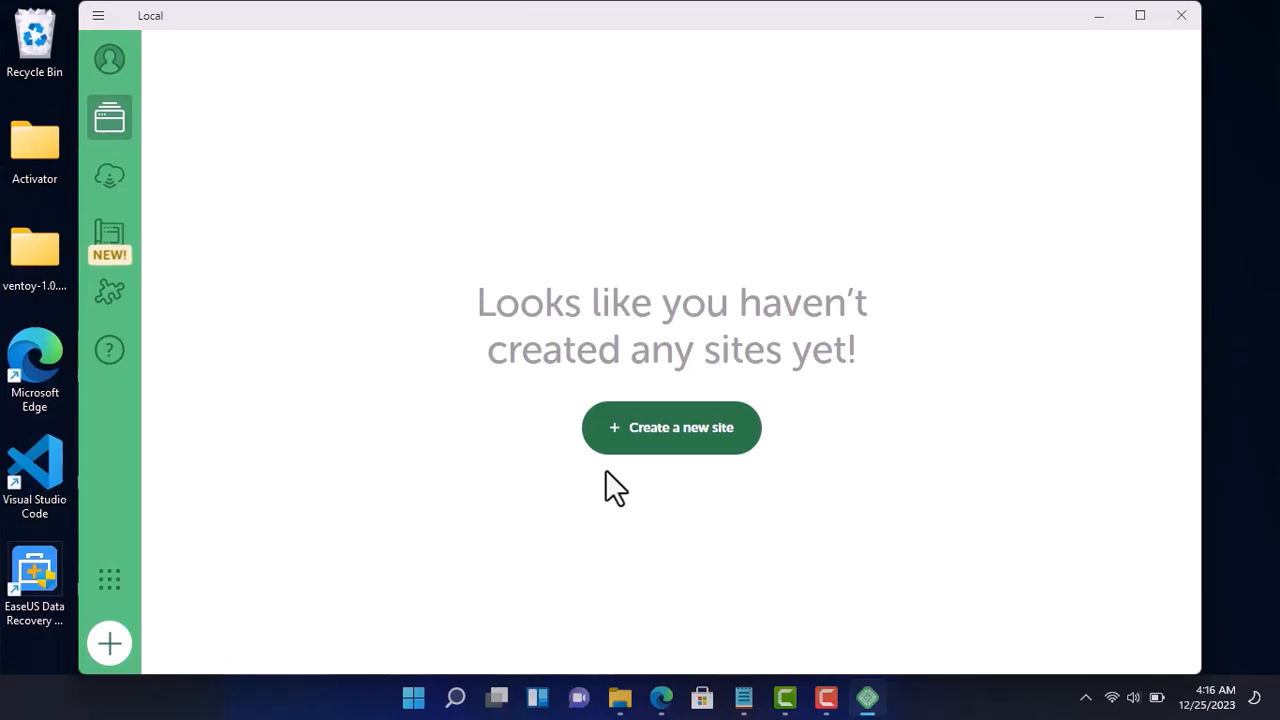
Step: Start a brand-new Local site and name it 'Business'
click(685, 440)
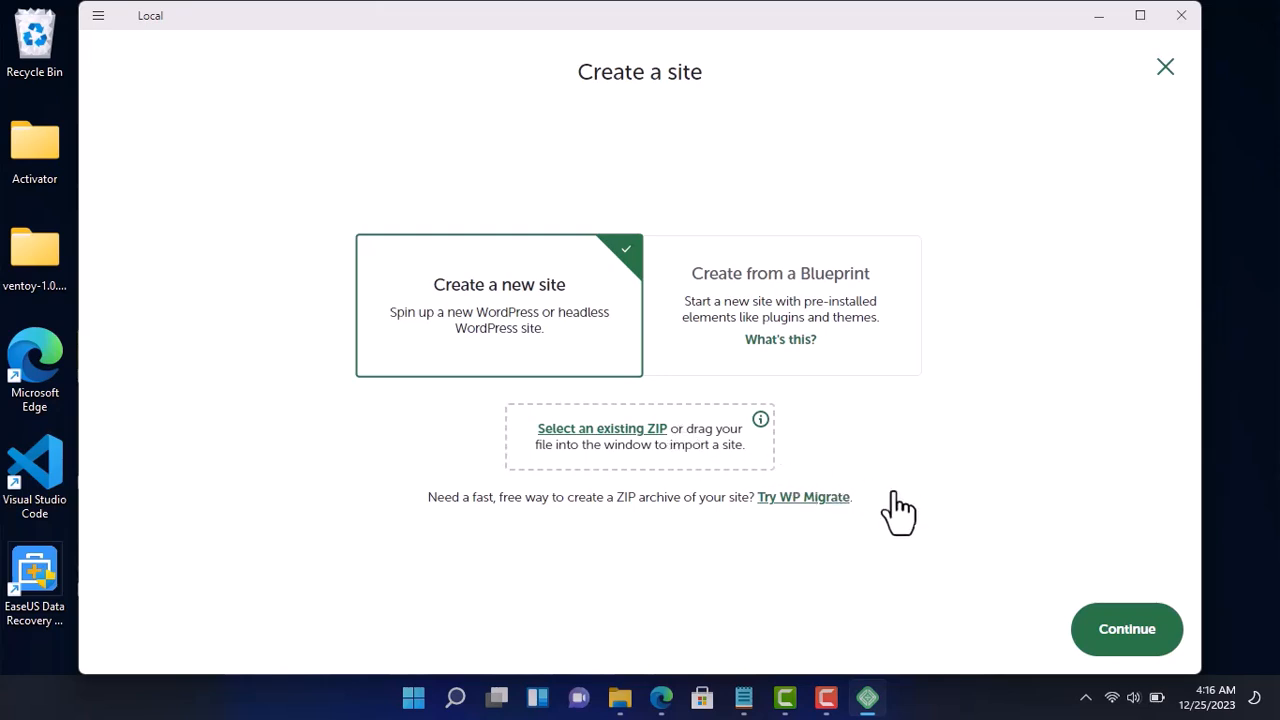
click(1117, 630)
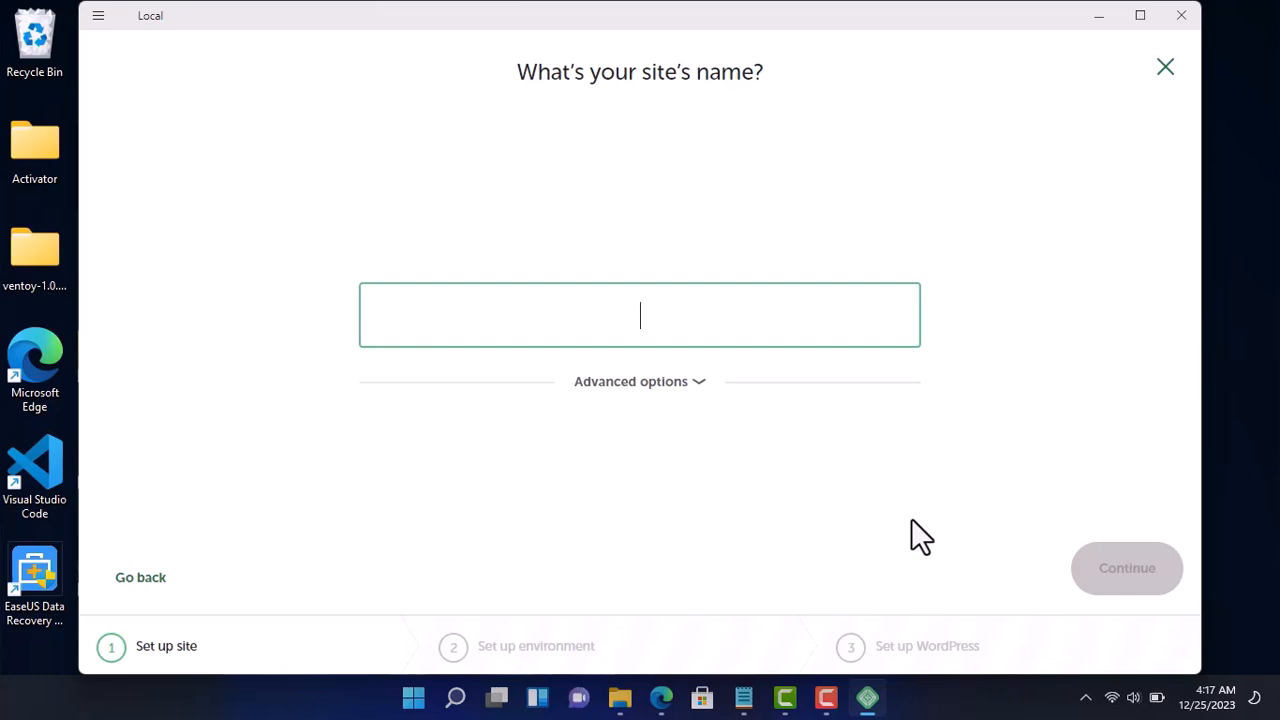
text(Bizness)
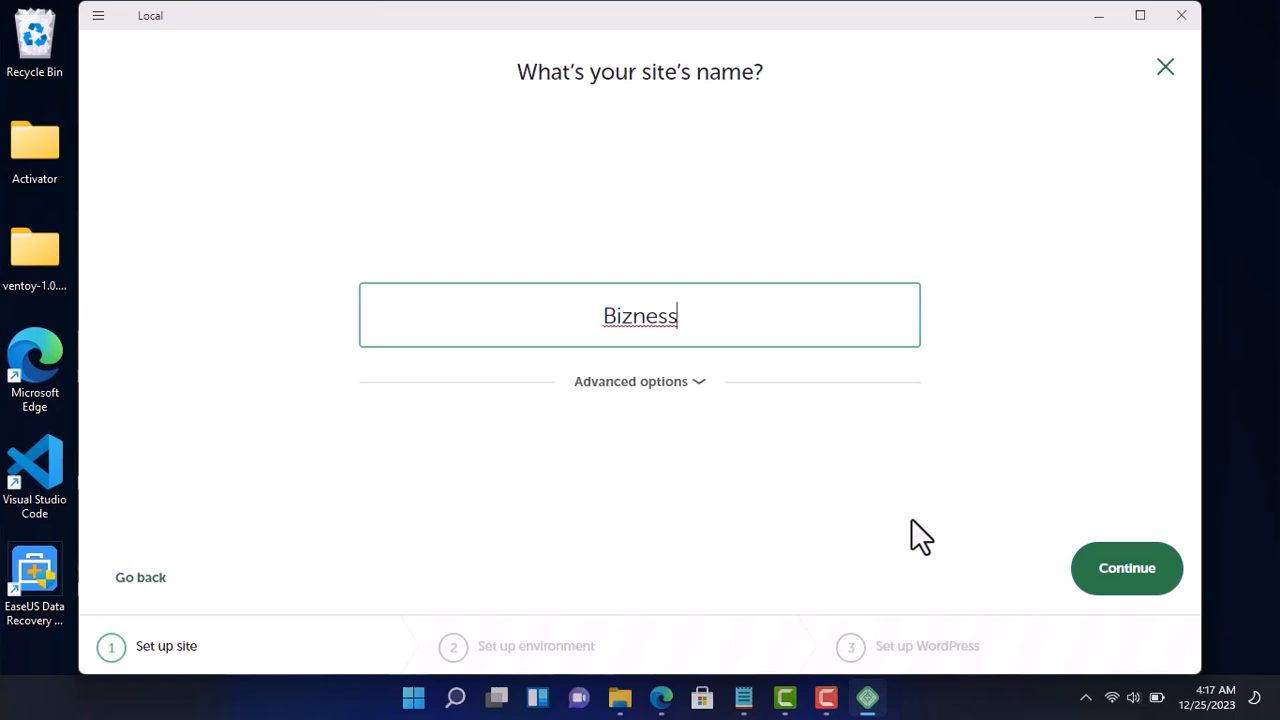
key(BackSpace)
key(BackSpace)
key(BackSpace)
key(BackSpace)
key(BackSpace)
key(BackSpace)
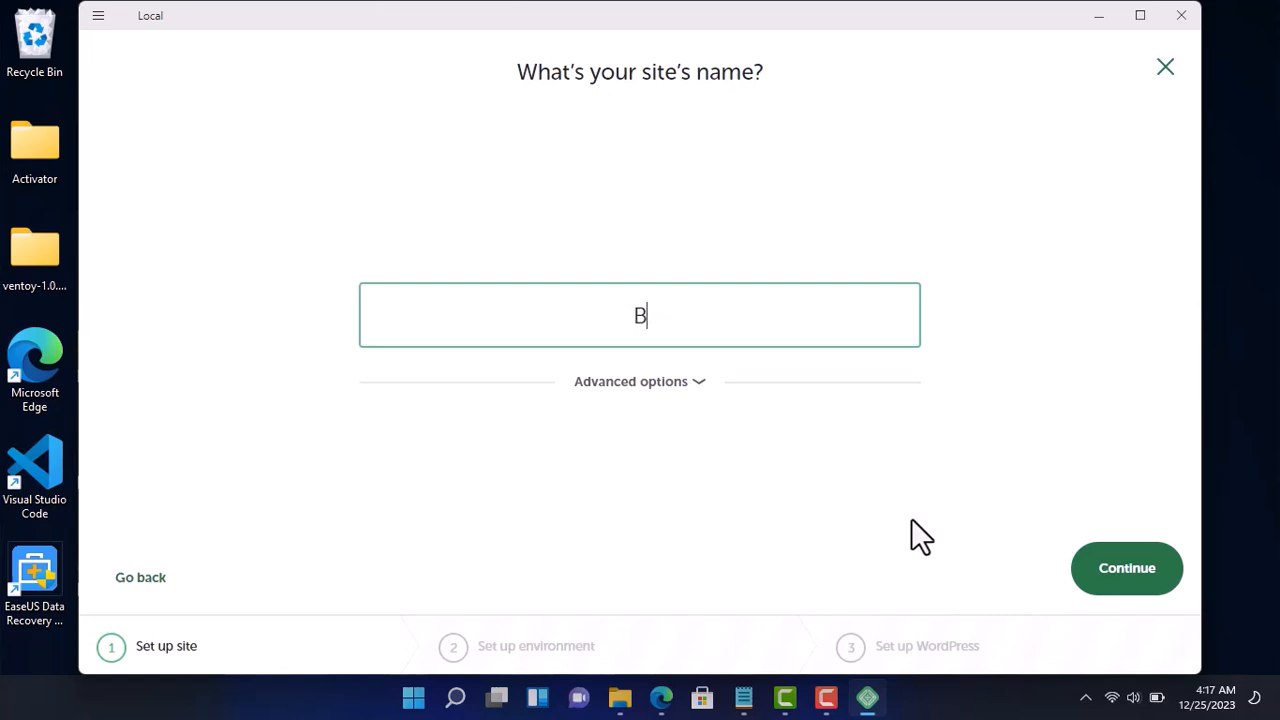
text(usiness)
click(1023, 413)
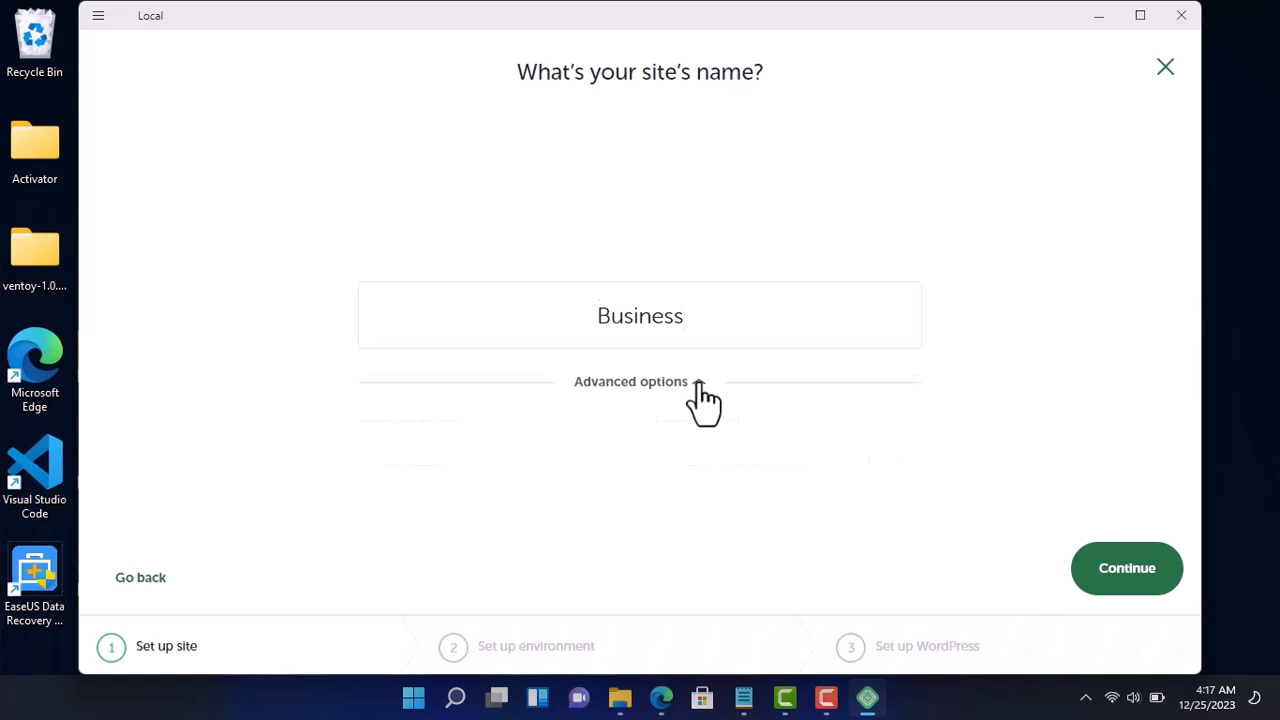
Step: Leave advanced domain options unchanged and accept the Preferred environment (PHP 8.1.23, nginx, MySQL 8.0.16)
click(699, 384)
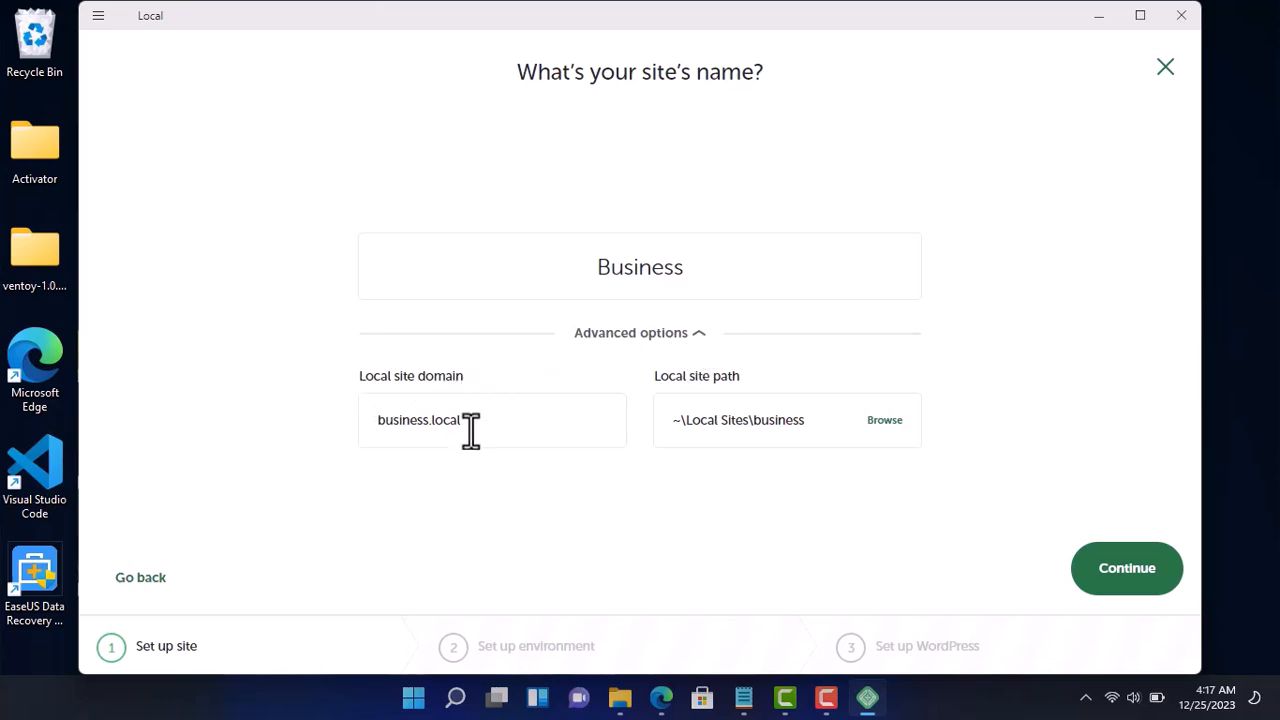
click(690, 335)
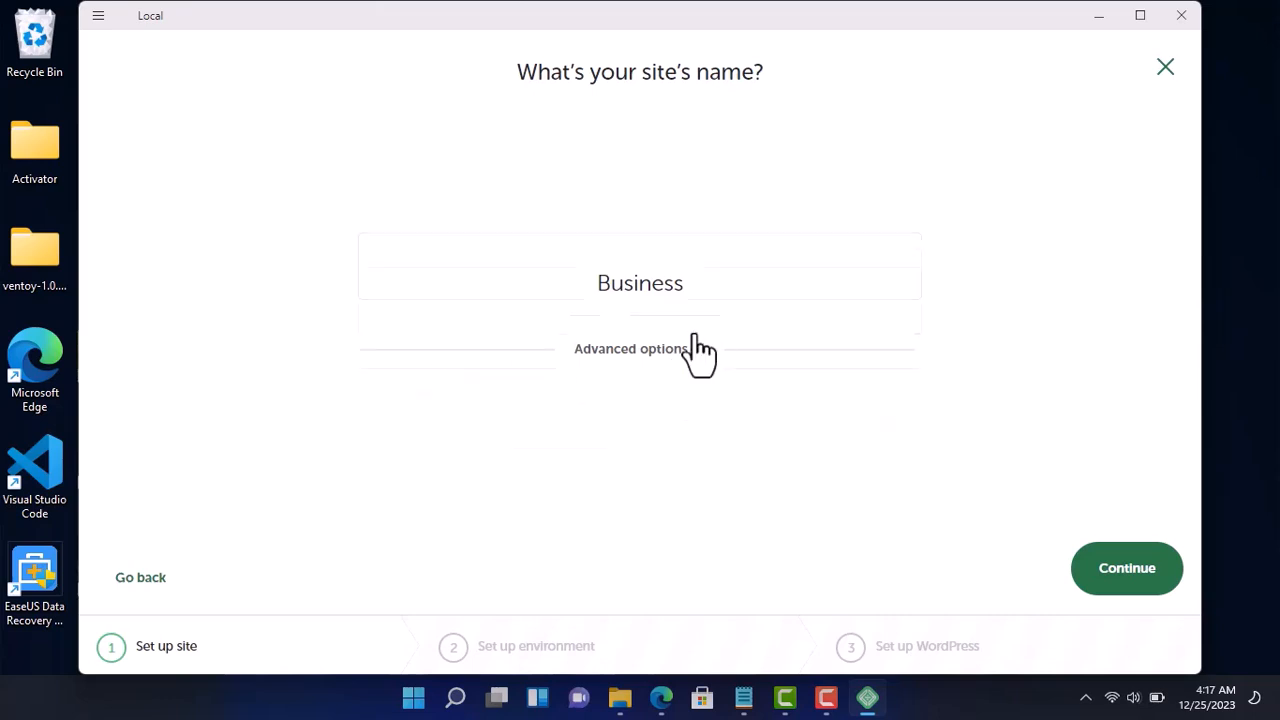
click(1137, 597)
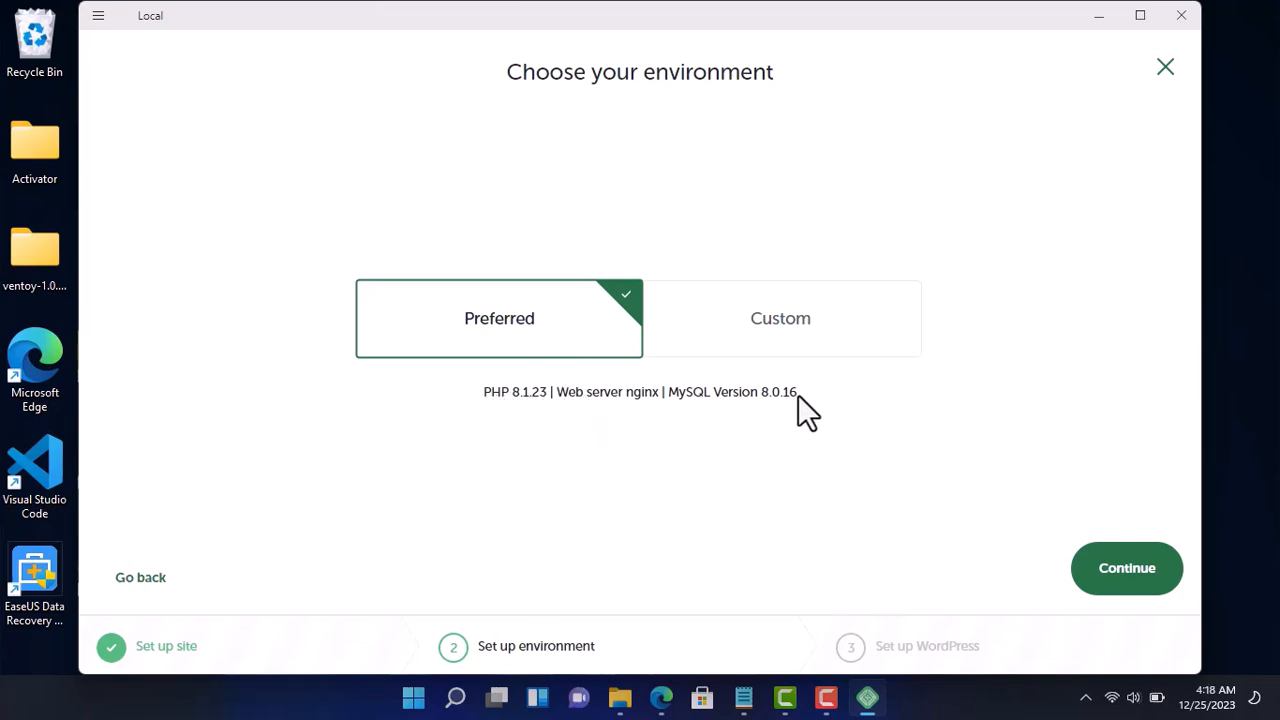
click(1122, 586)
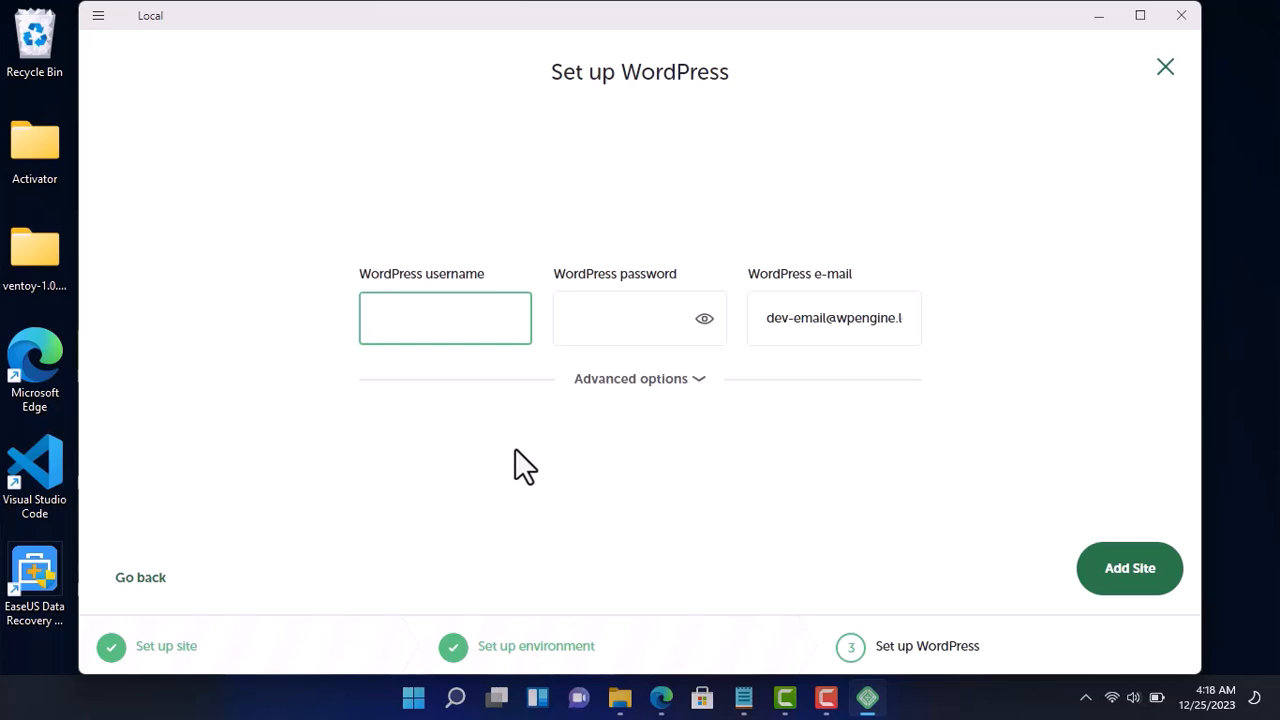
Step: Enter the WordPress admin username, password and your e-mail, then add the Business site
text(shockg)
click(622, 320)
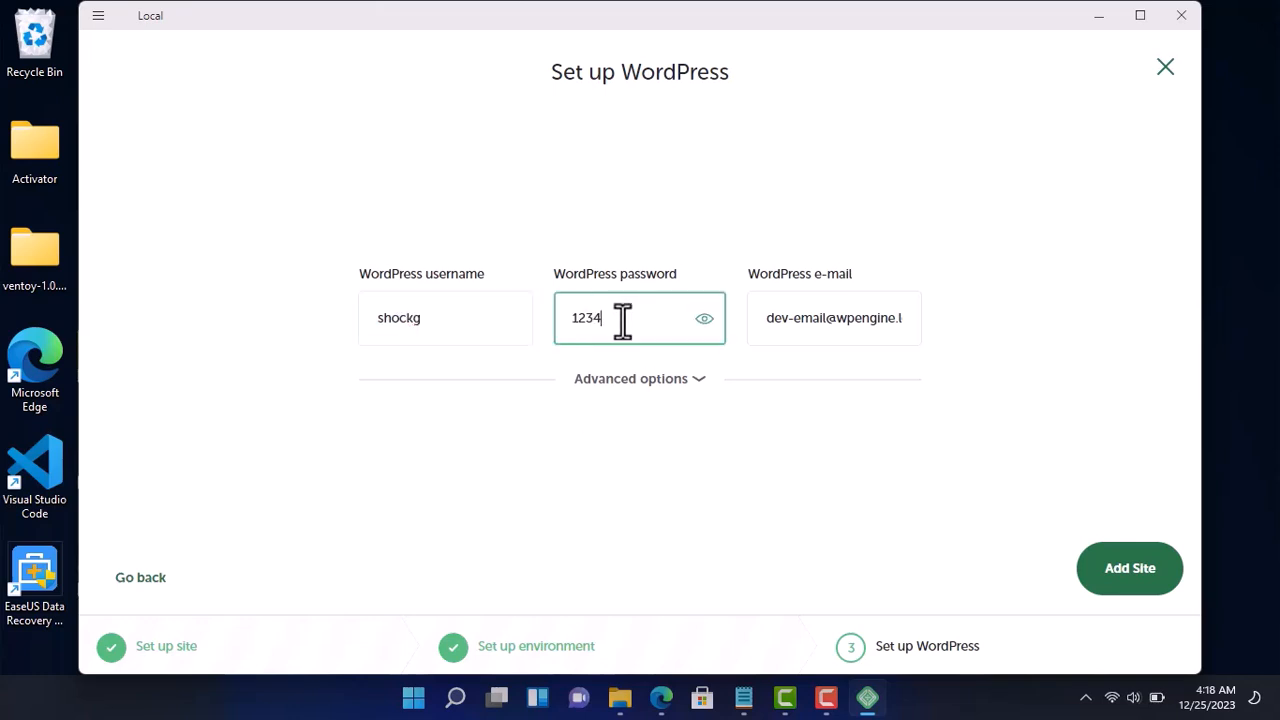
drag(766, 318, 930, 315)
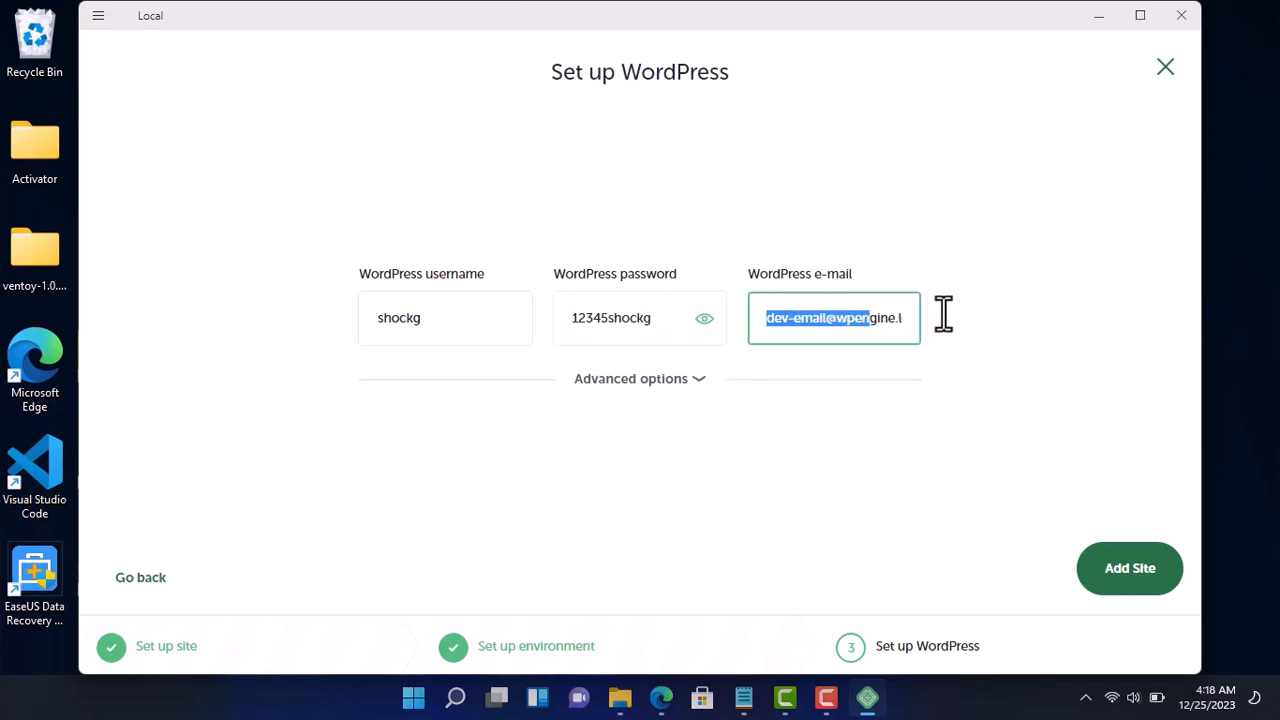
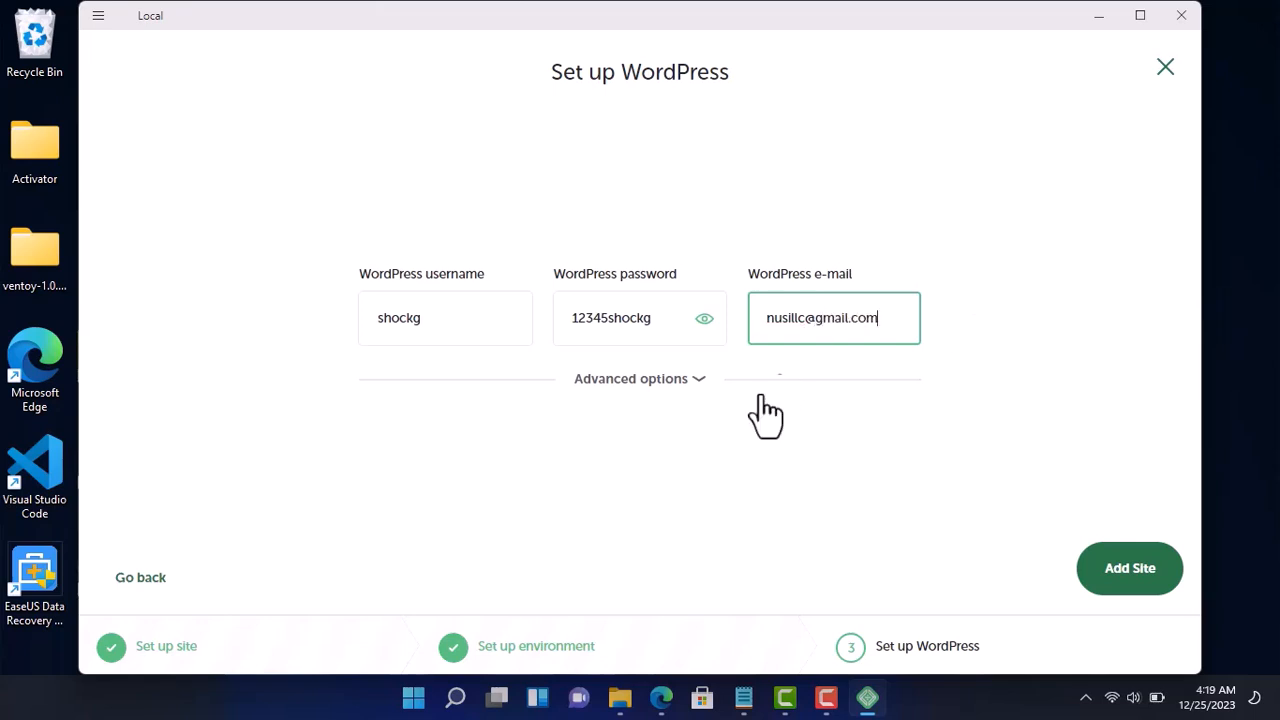
click(1120, 583)
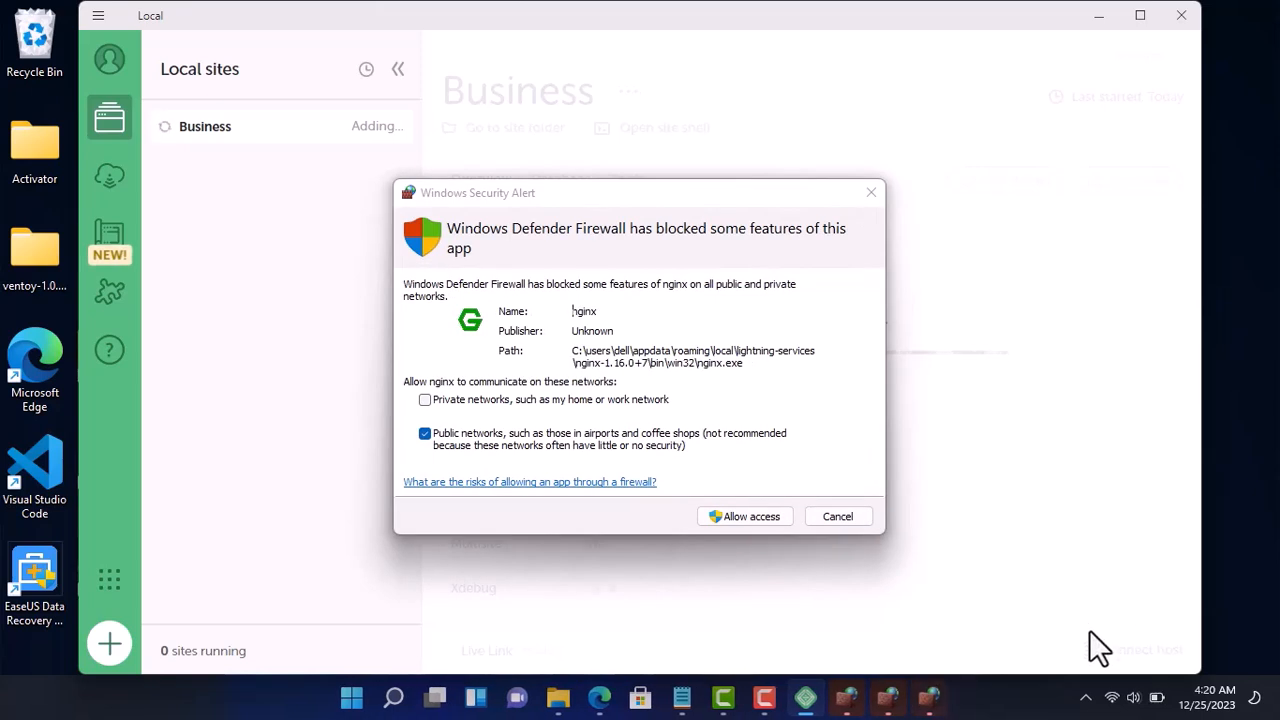
Step: Allow both nginx and Local through Windows Defender Firewall
click(750, 516)
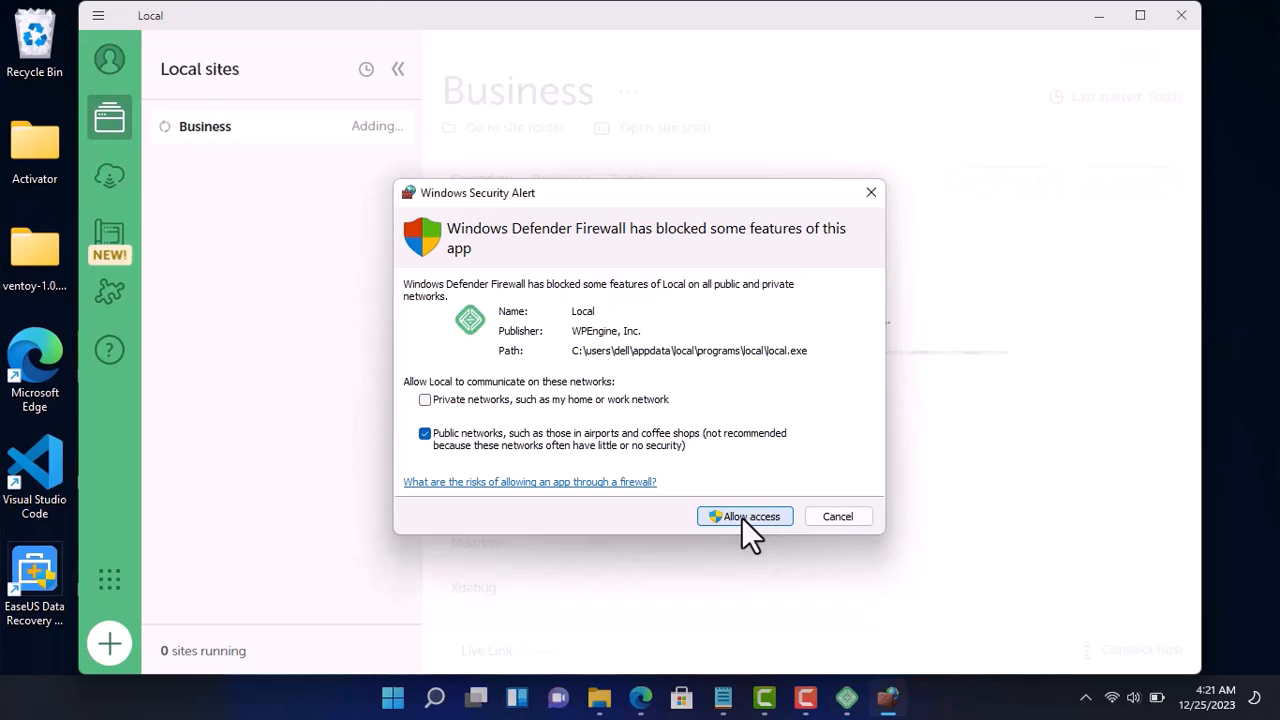
click(741, 517)
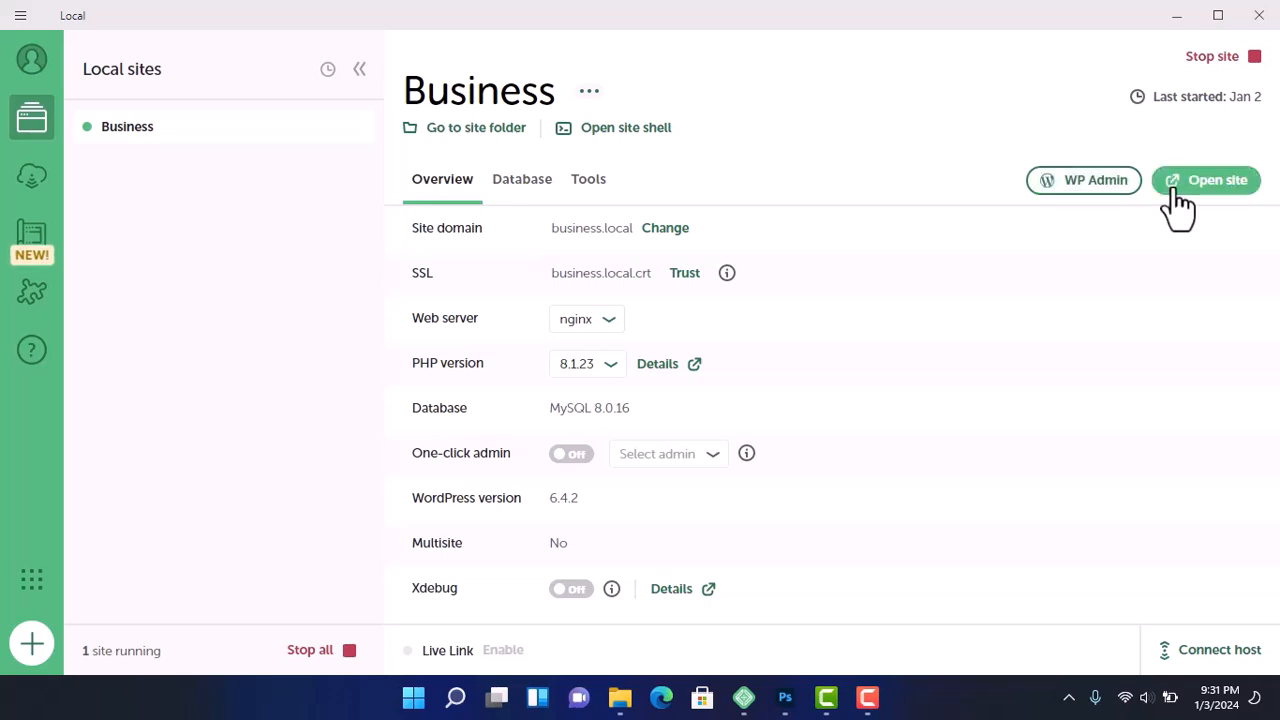
Step: Open business.local/wp-login.php from the Business site's WP Admin button
click(1082, 192)
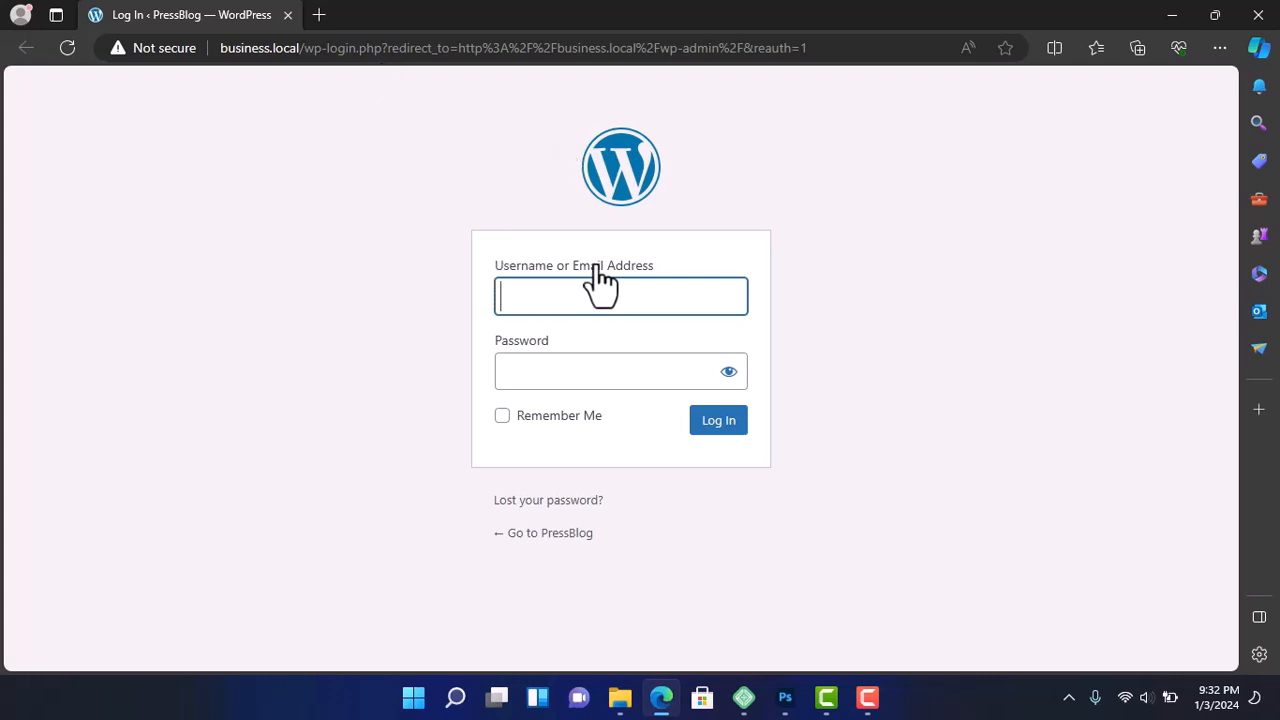
Step: Log in to business.local with the admin username and password to reach the Dashboard
click(540, 298)
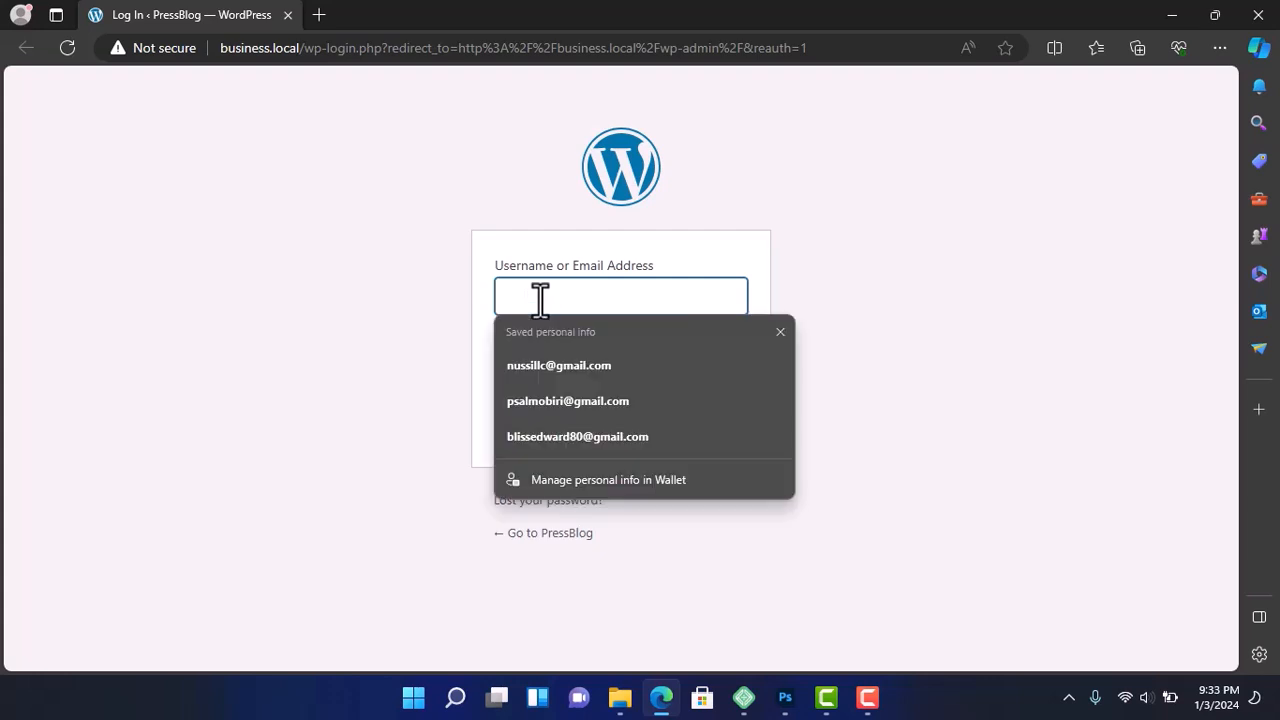
text(shockg)
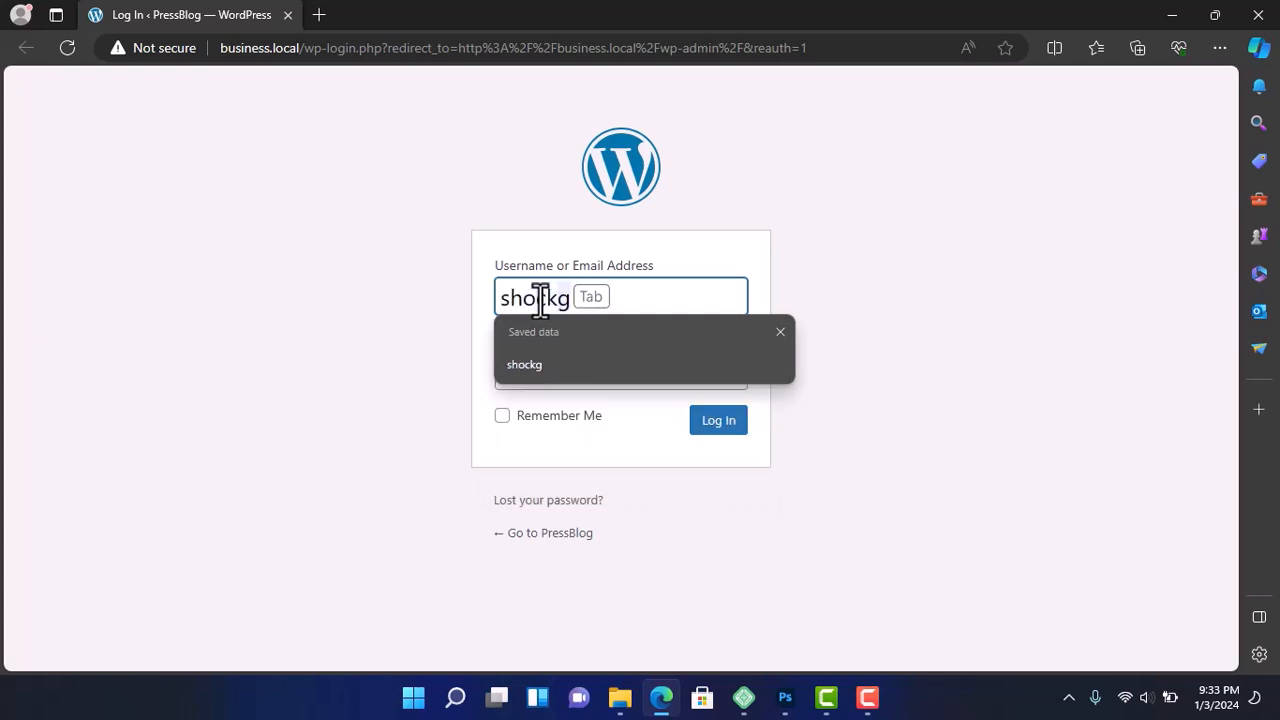
key(Escape)
click(567, 373)
text(•••)
text(******)
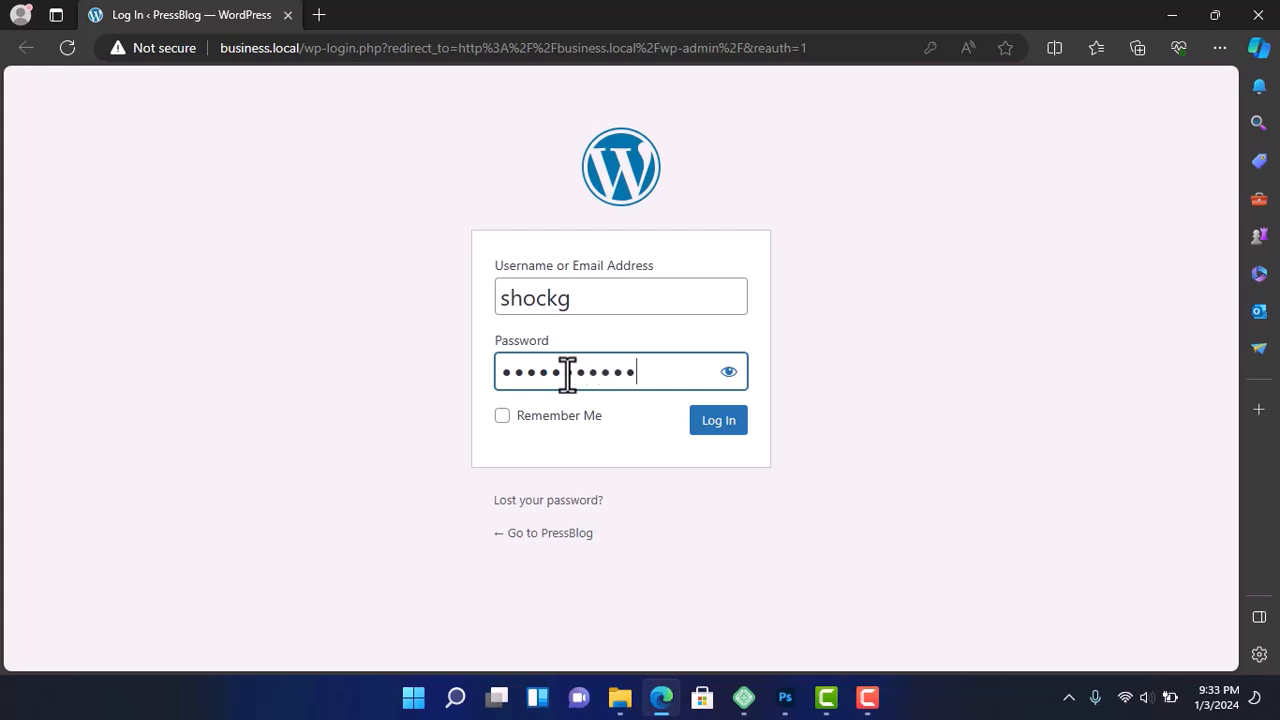
click(729, 421)
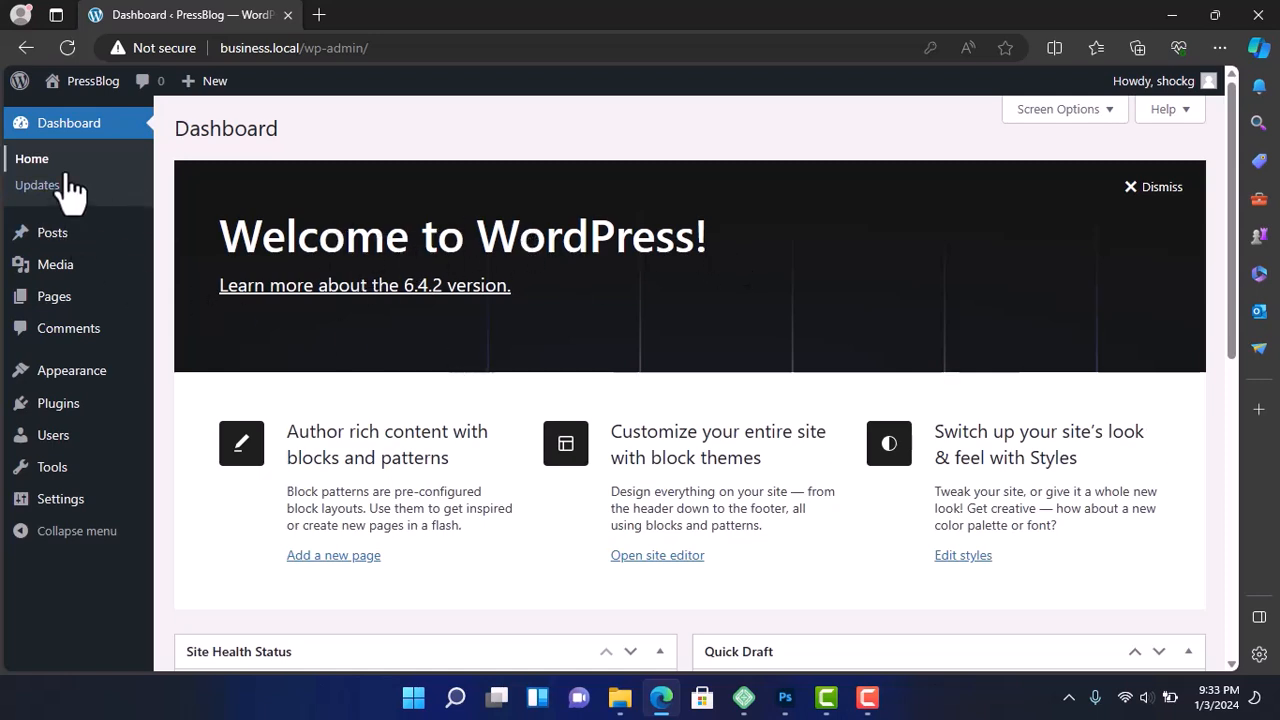
mouse_move(38, 250)
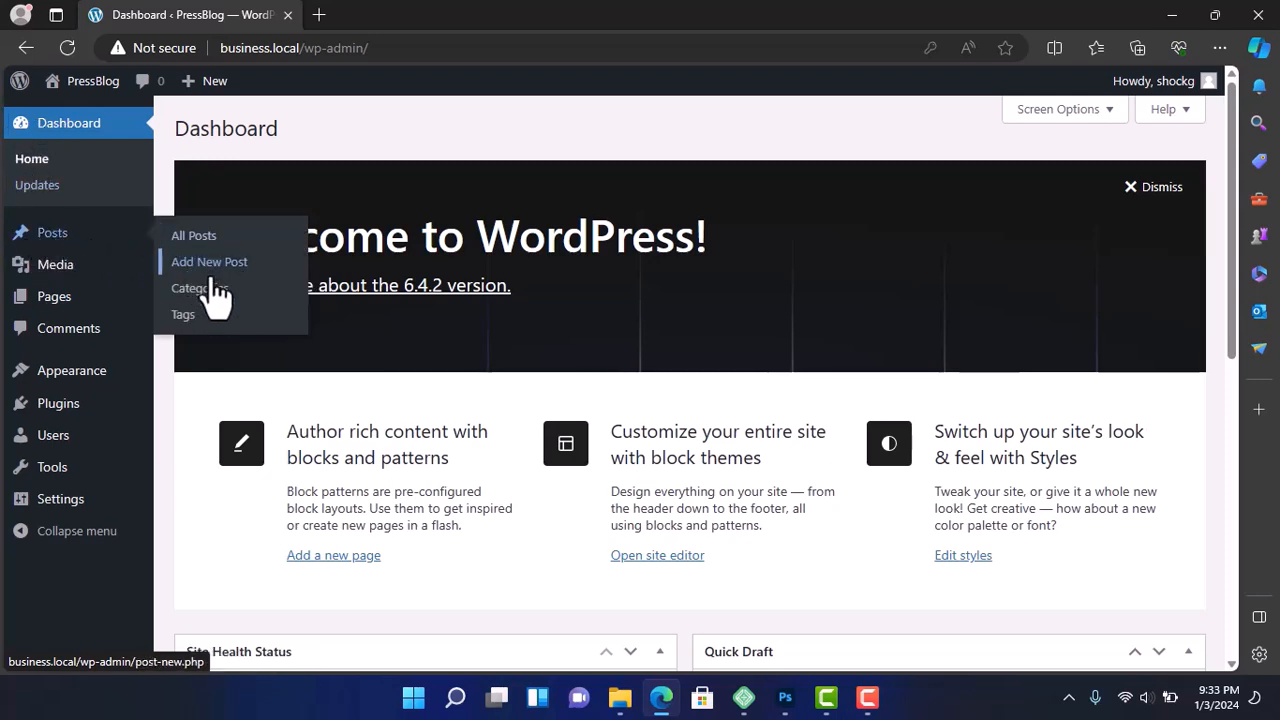
mouse_move(57, 272)
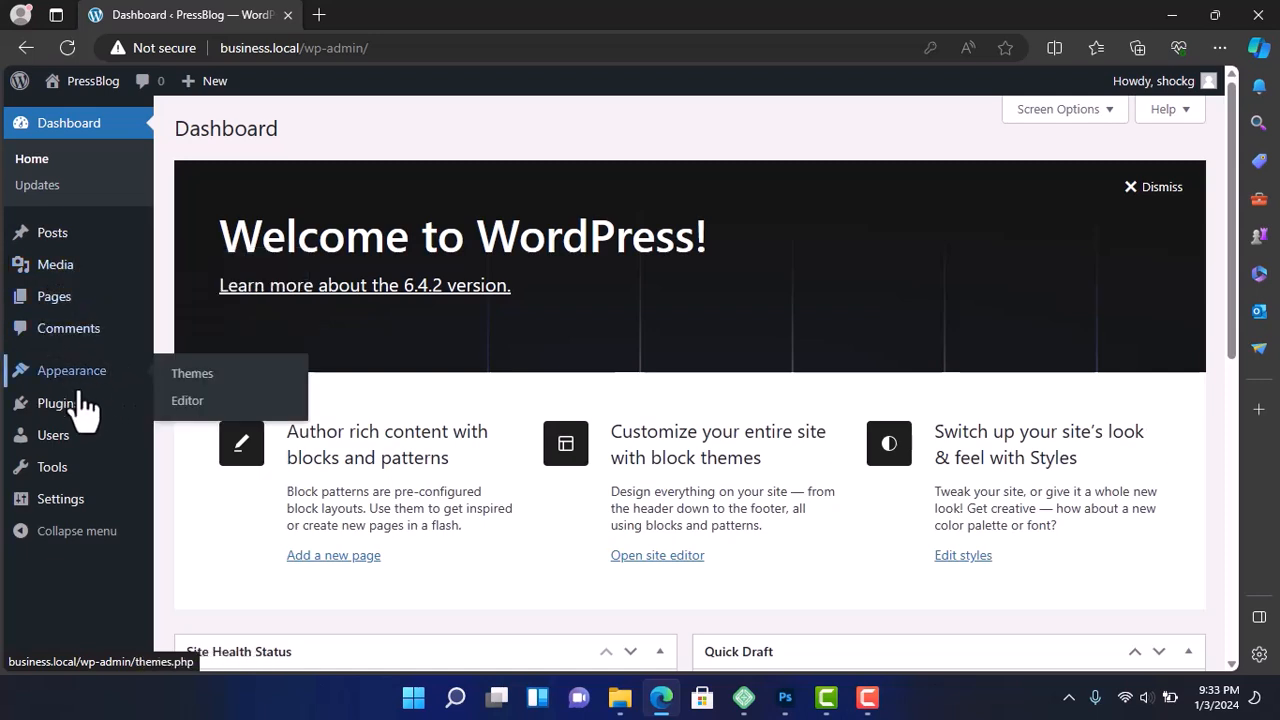
mouse_move(62, 410)
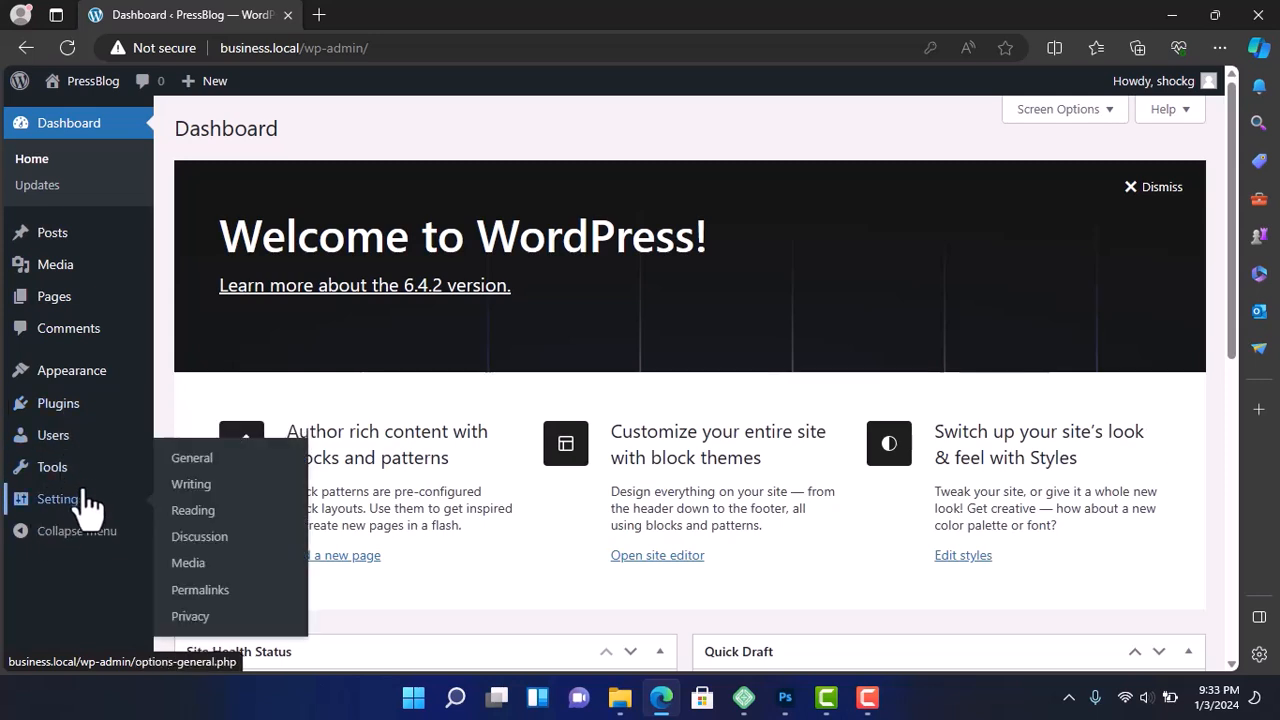
mouse_move(85, 470)
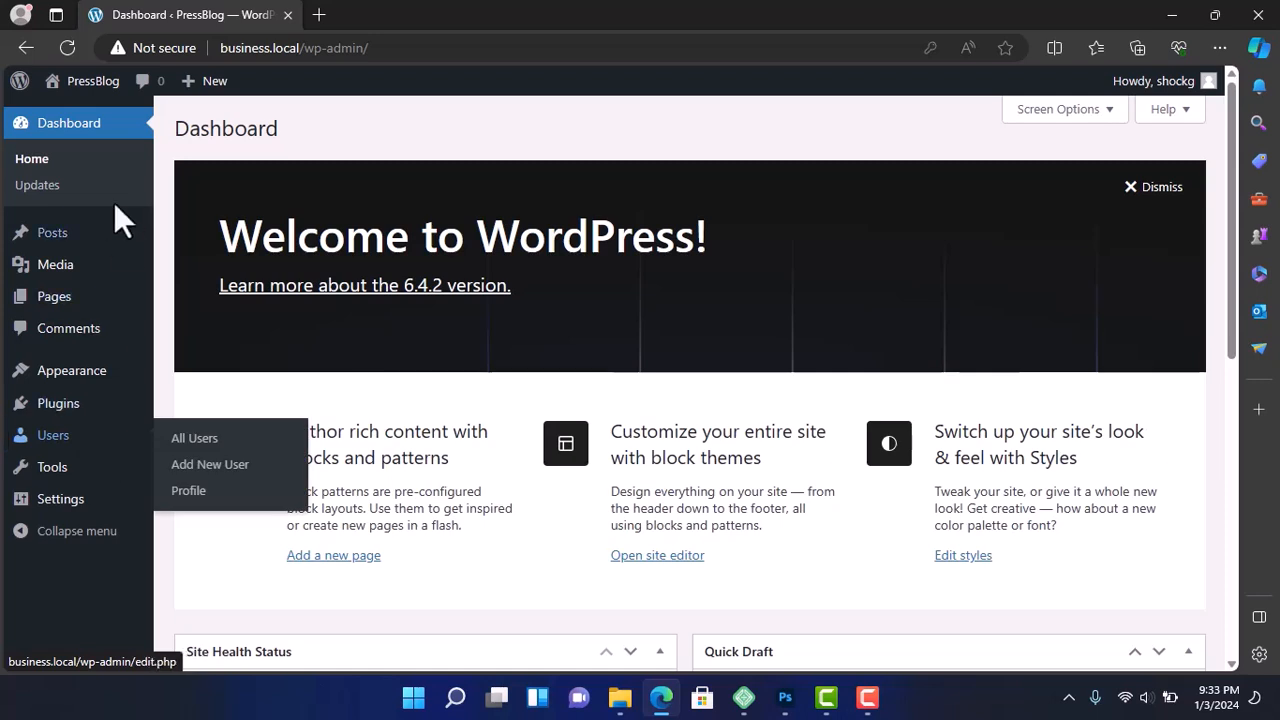
mouse_move(127, 280)
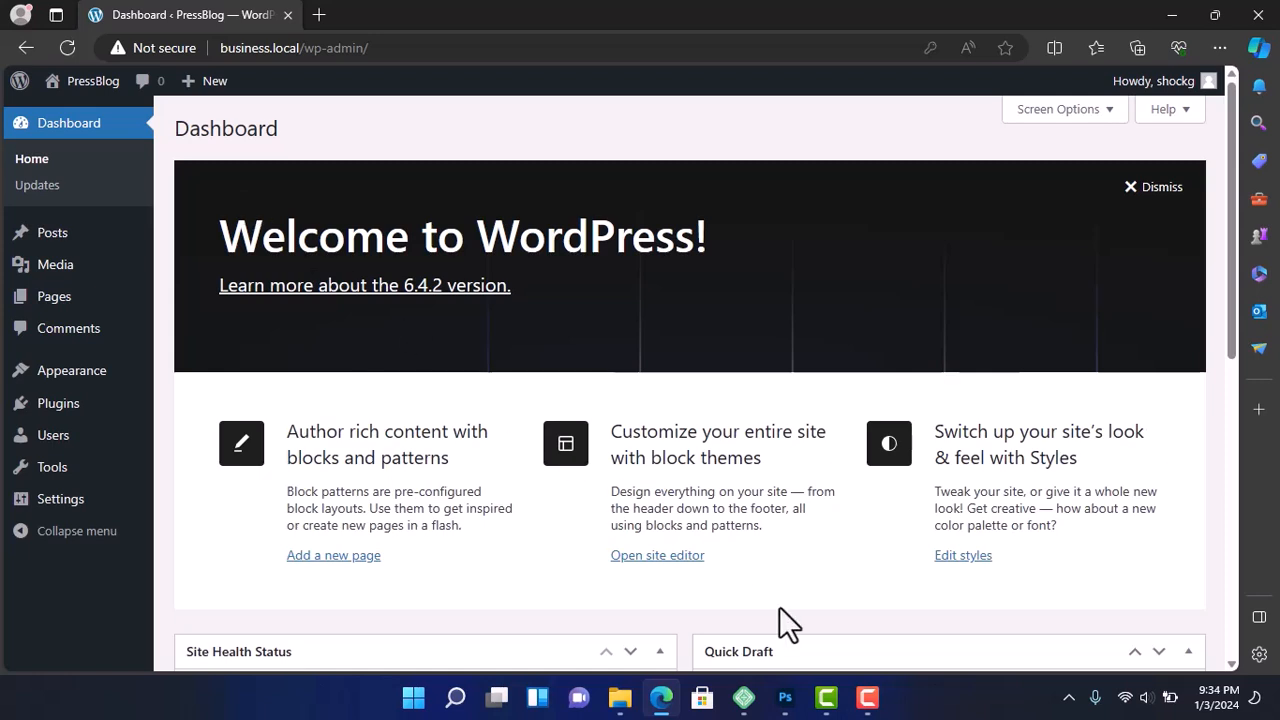
Step: From Local, open the business.local front page in a new Edge tab
click(744, 698)
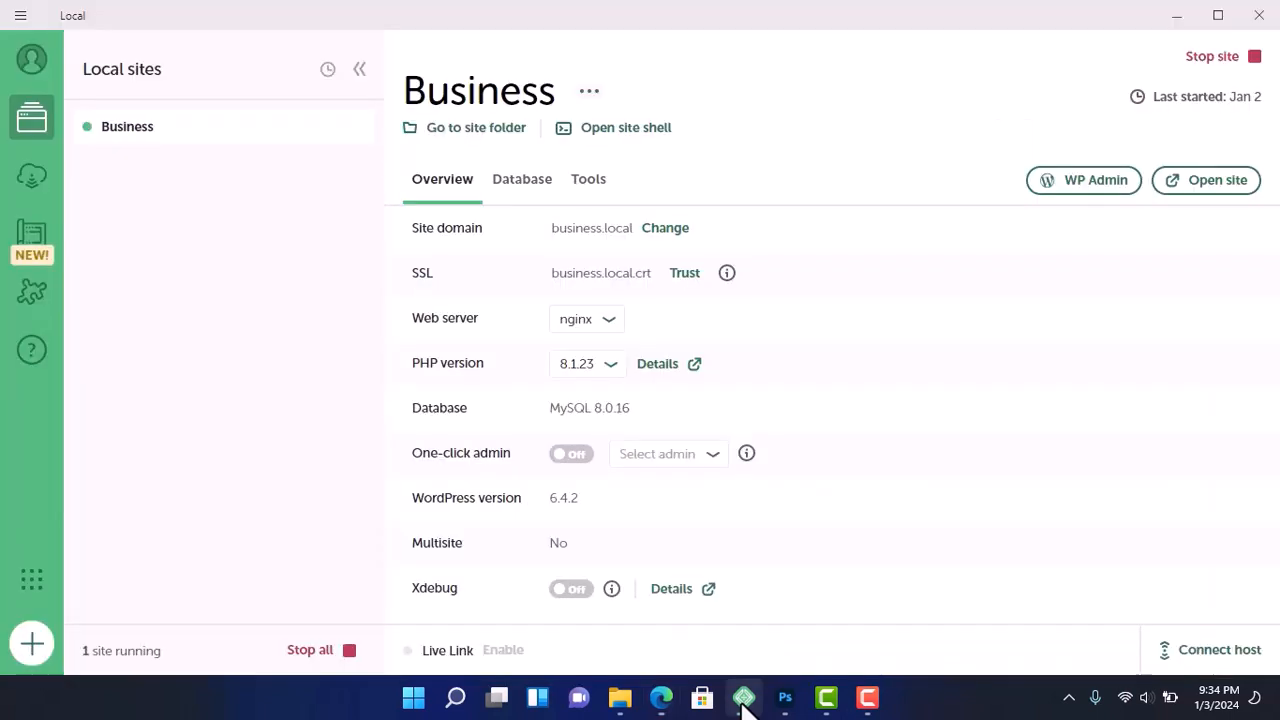
click(1219, 192)
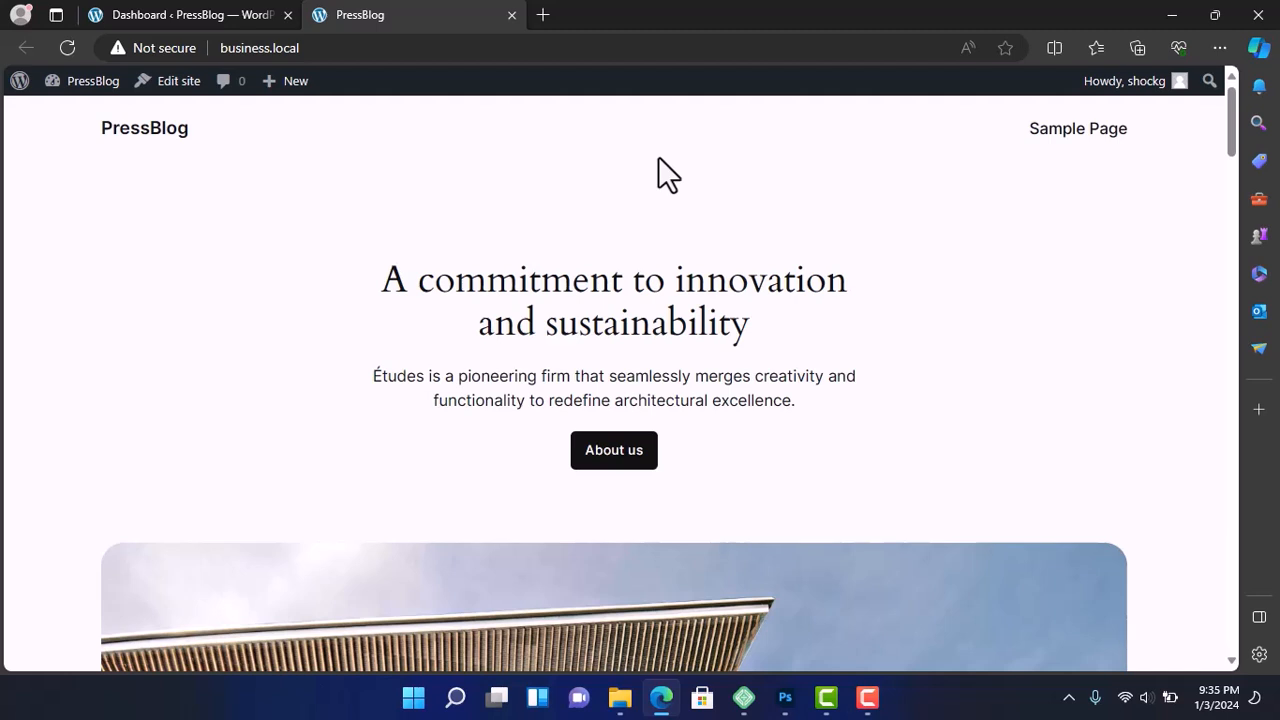
Step: Compare the WordPress dashboard and business.local front page to confirm the title reads Business
click(226, 18)
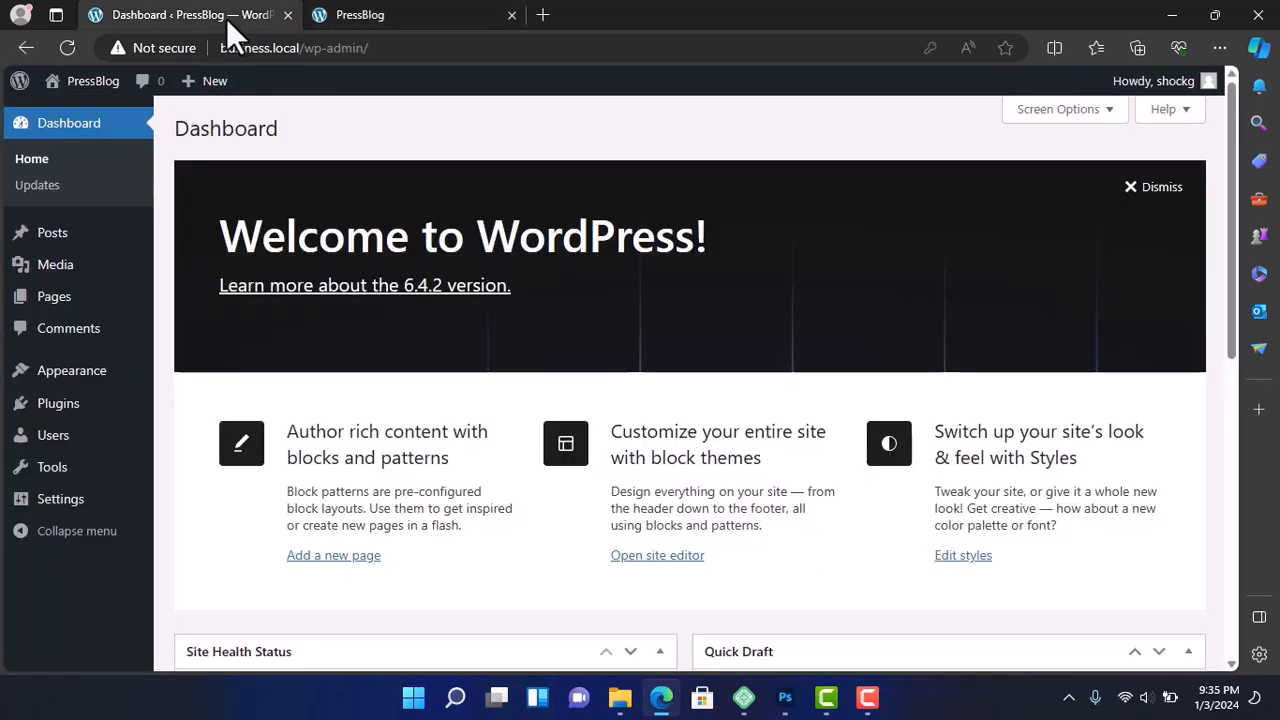
click(408, 11)
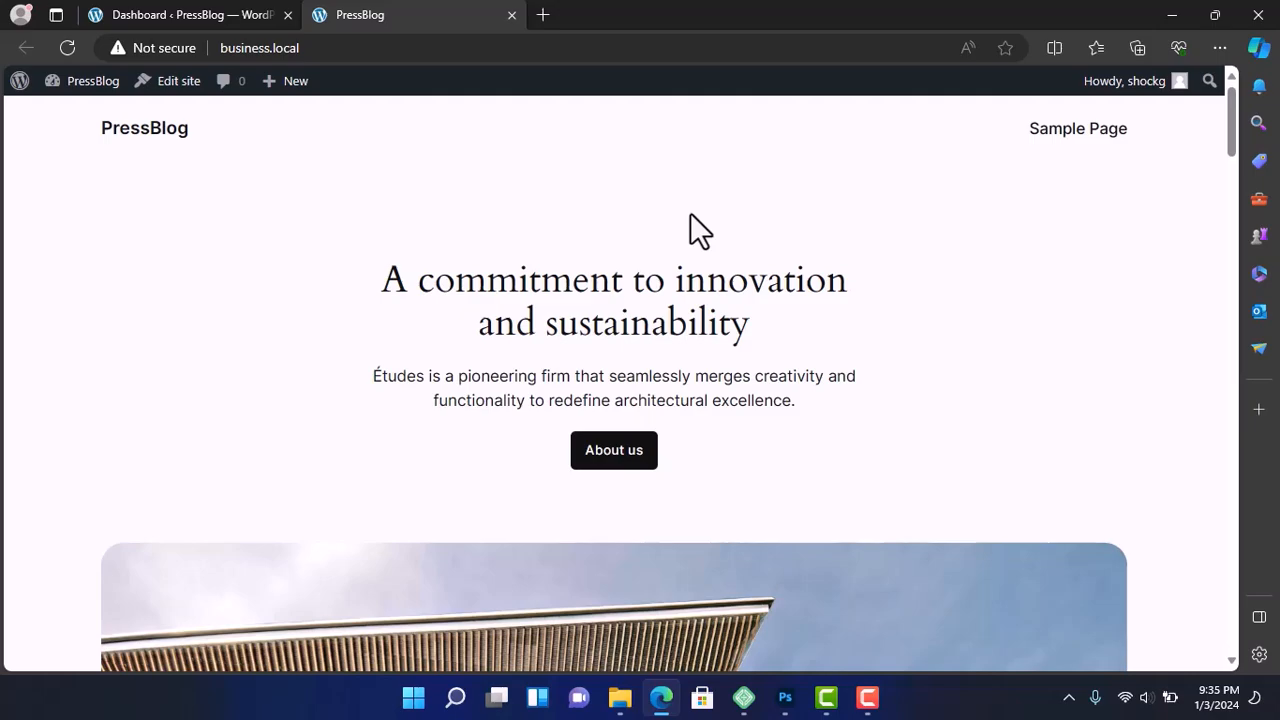
drag(1234, 143, 1206, 214)
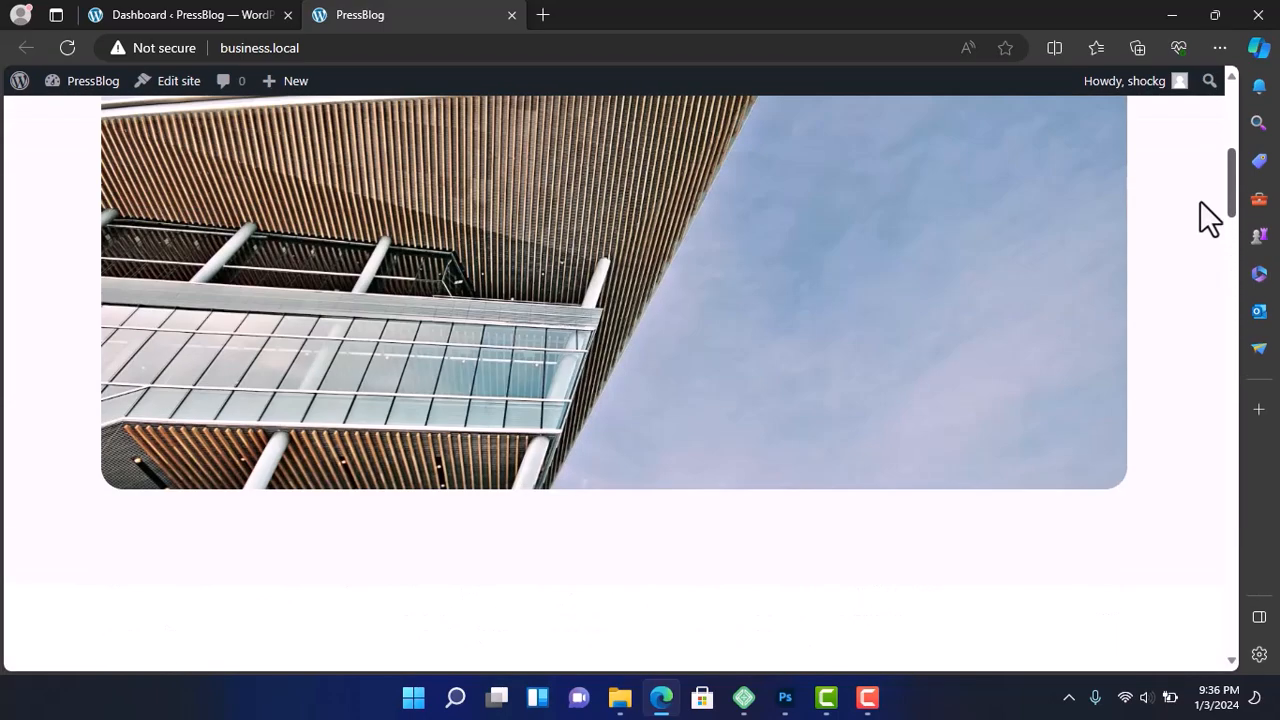
click(226, 16)
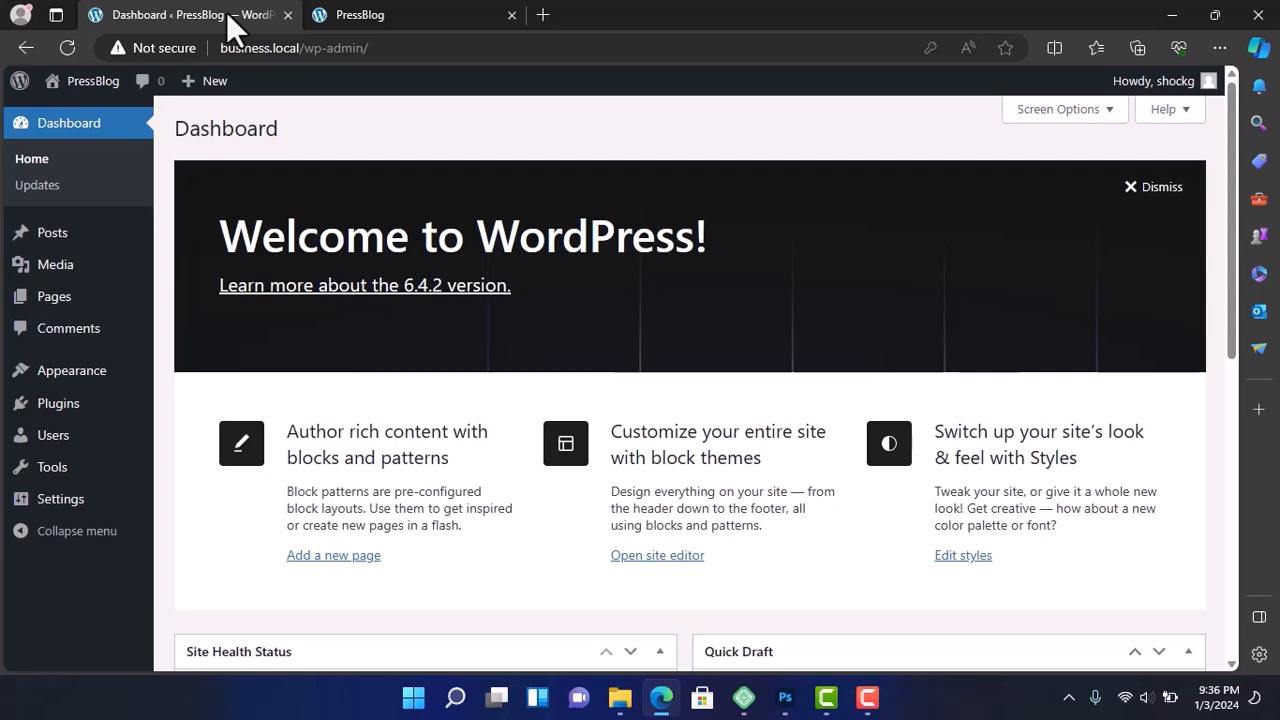
click(438, 13)
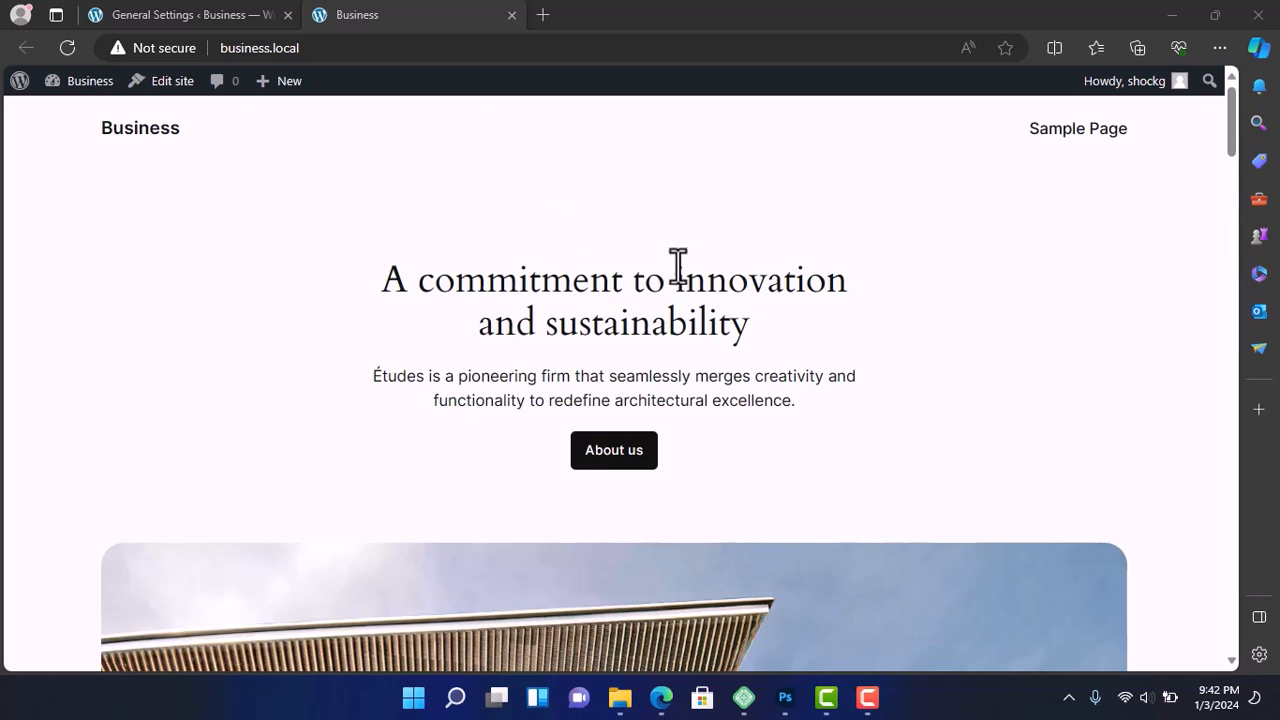
Step: Open another copy of the front page from Local and select its Business title
click(744, 697)
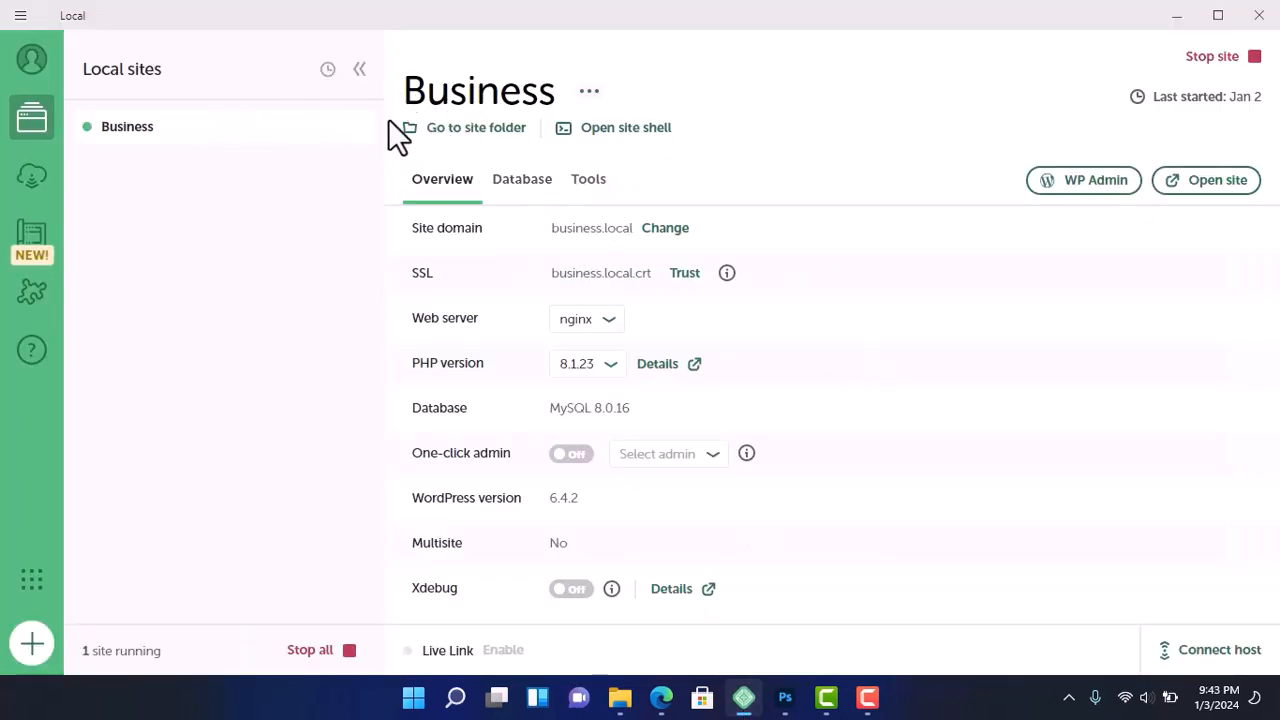
click(540, 108)
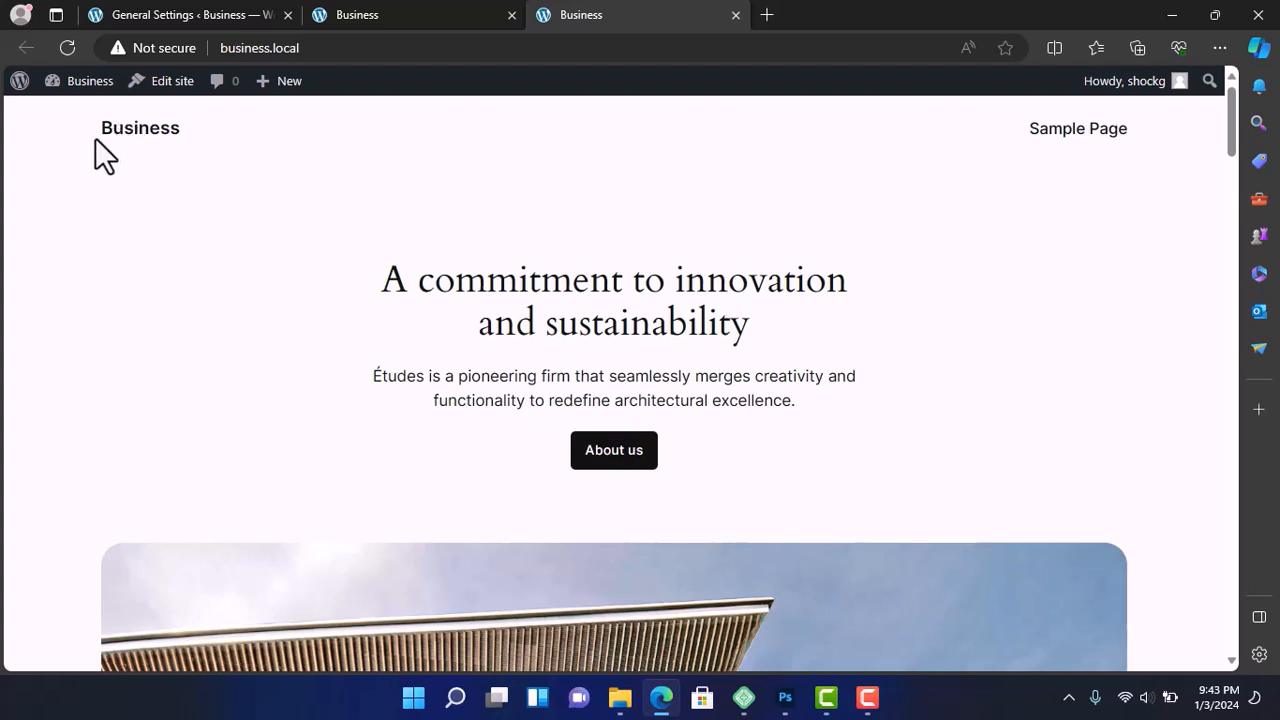
drag(102, 127, 228, 134)
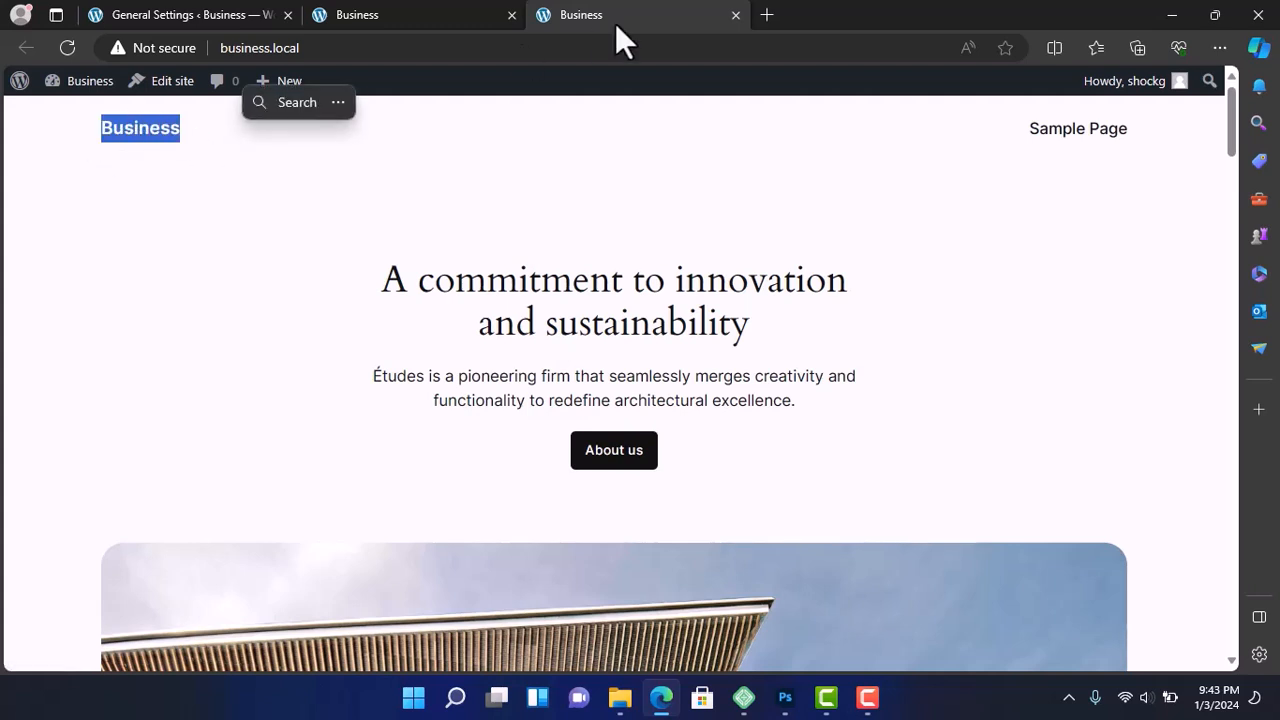
Step: Close the duplicate front page tab and return to the admin Dashboard
click(736, 15)
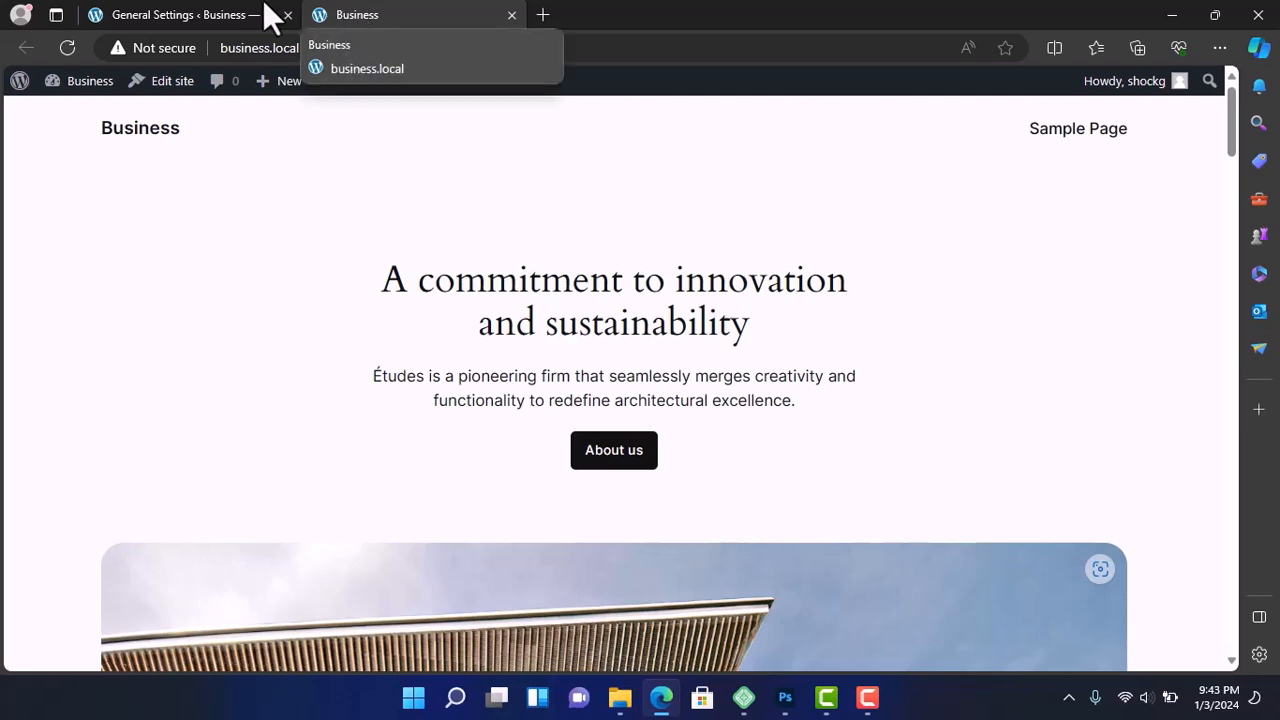
click(200, 6)
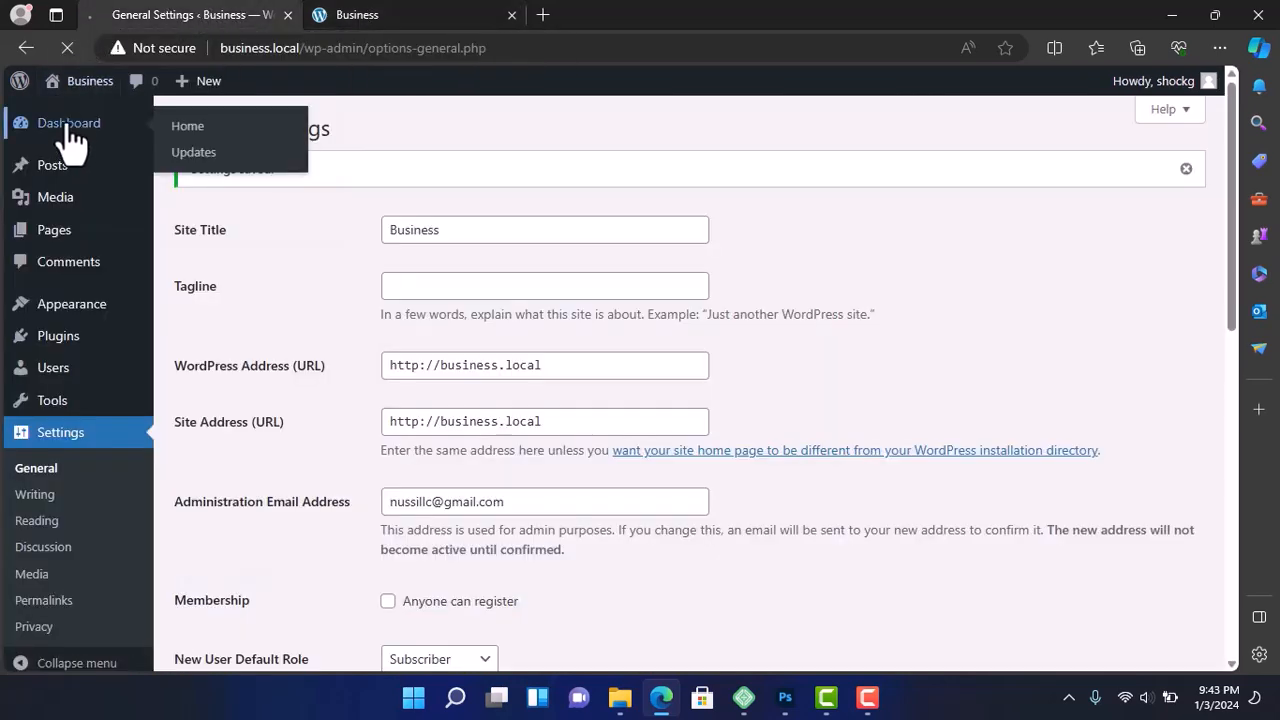
click(67, 128)
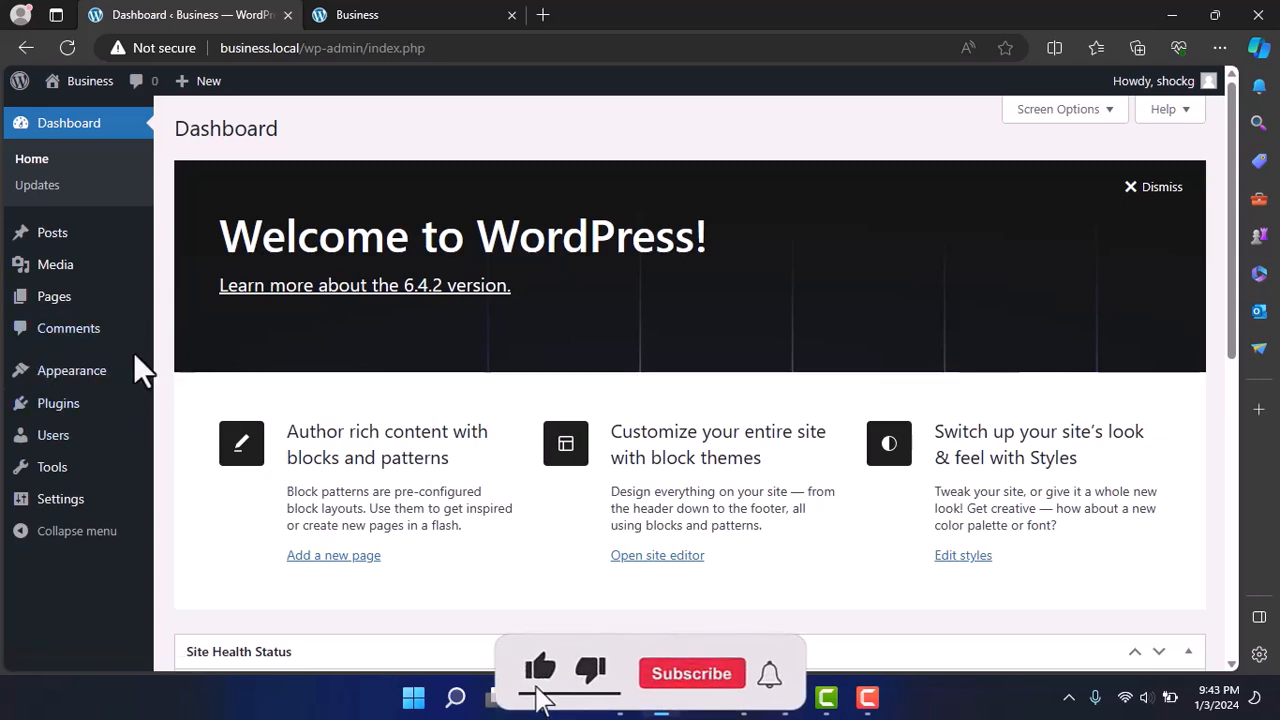
mouse_move(60, 512)
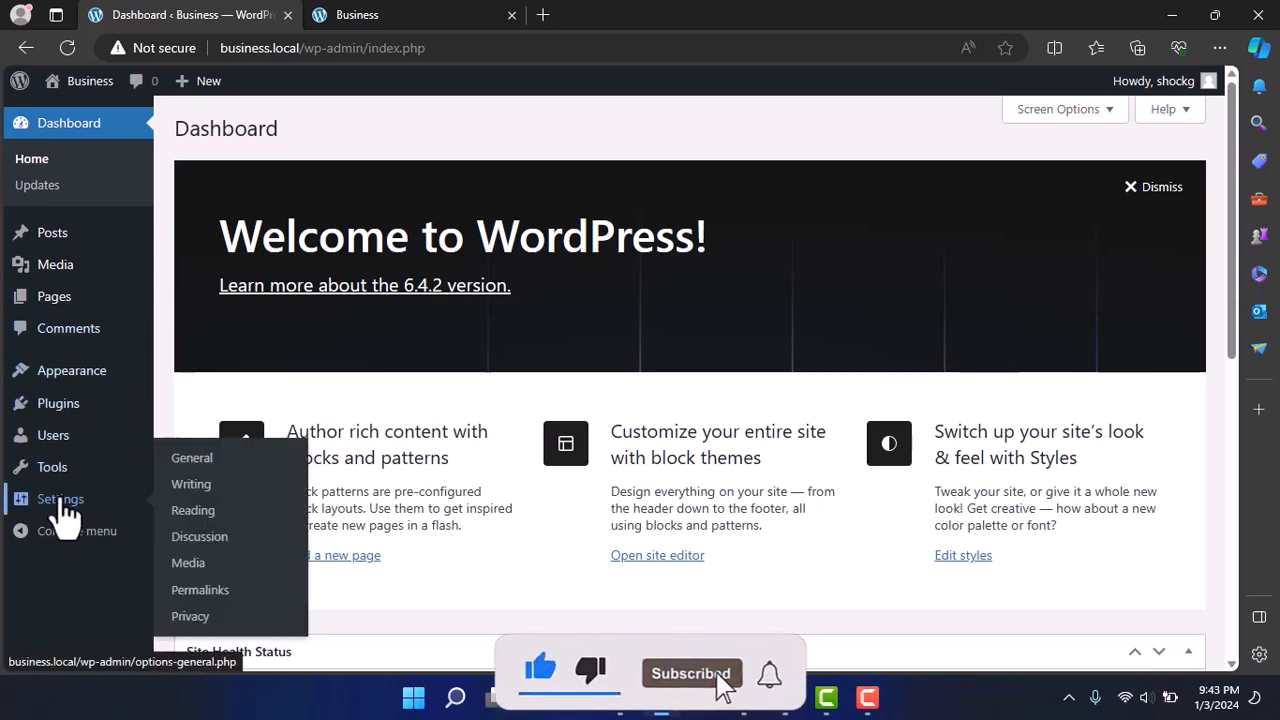
Step: In Settings > General, replace the Site Title Business with 'Zenith Stores'
click(196, 463)
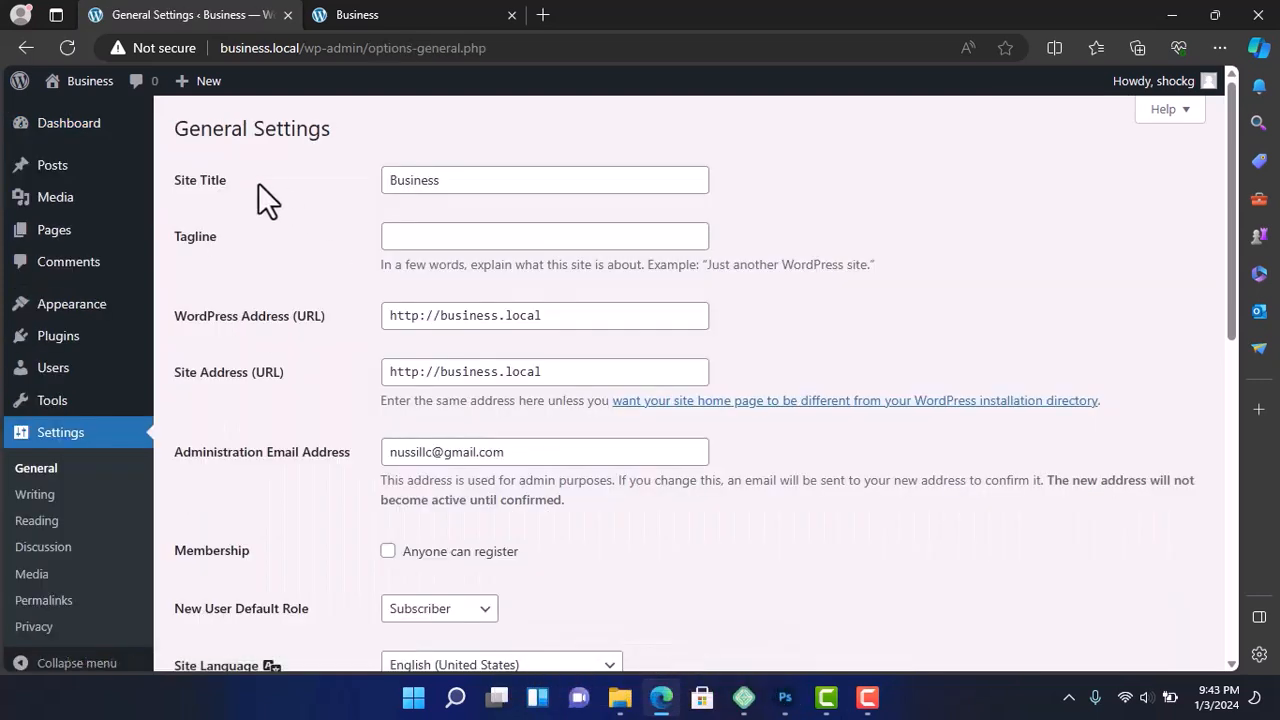
drag(228, 181, 167, 180)
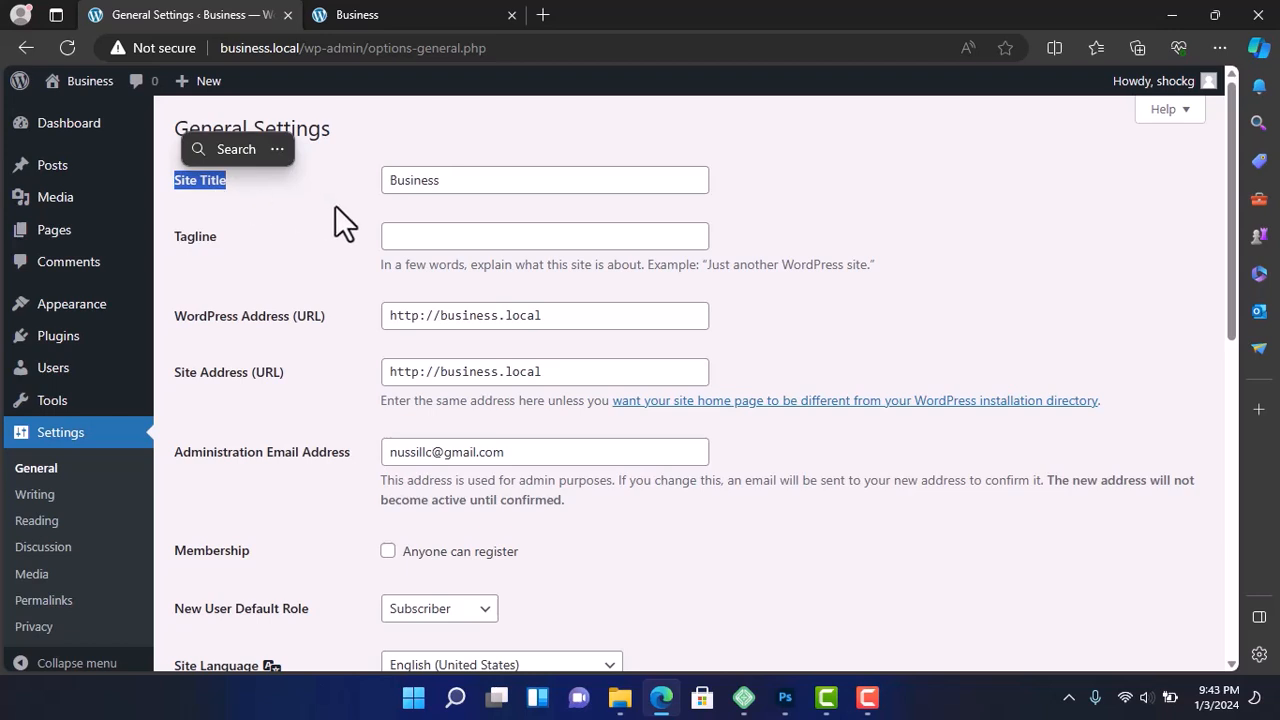
click(446, 178)
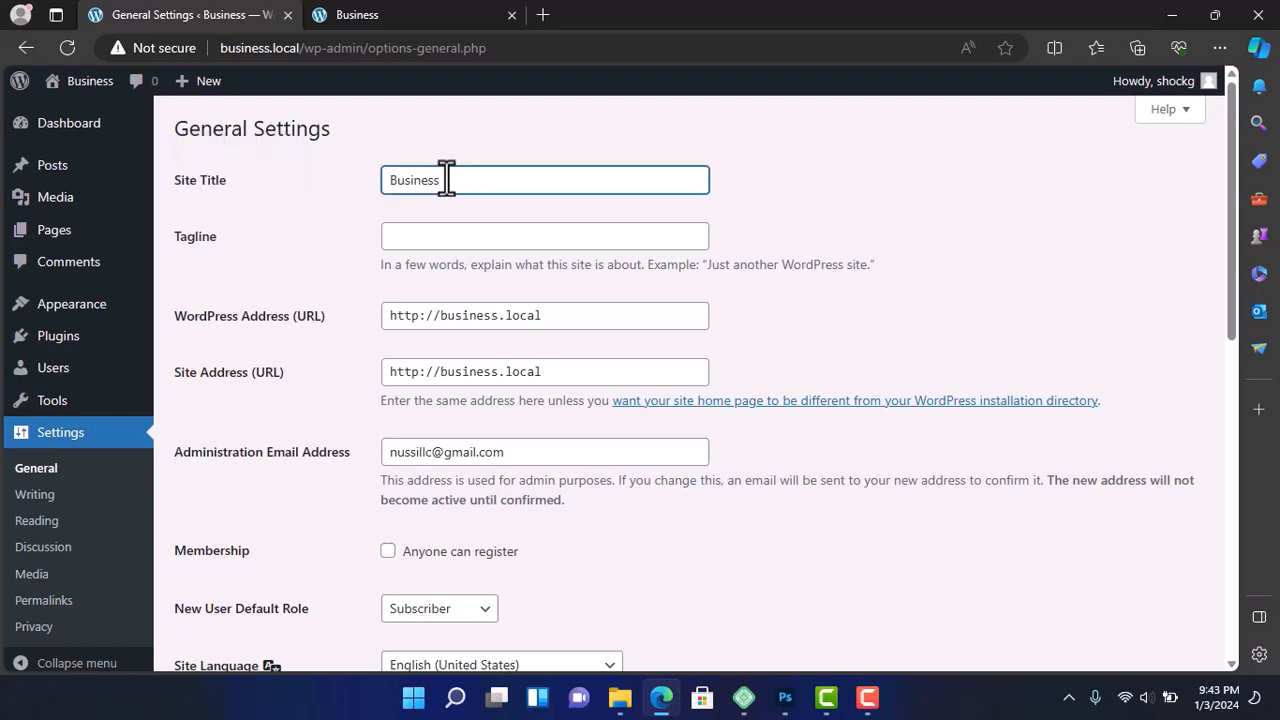
drag(446, 178, 374, 172)
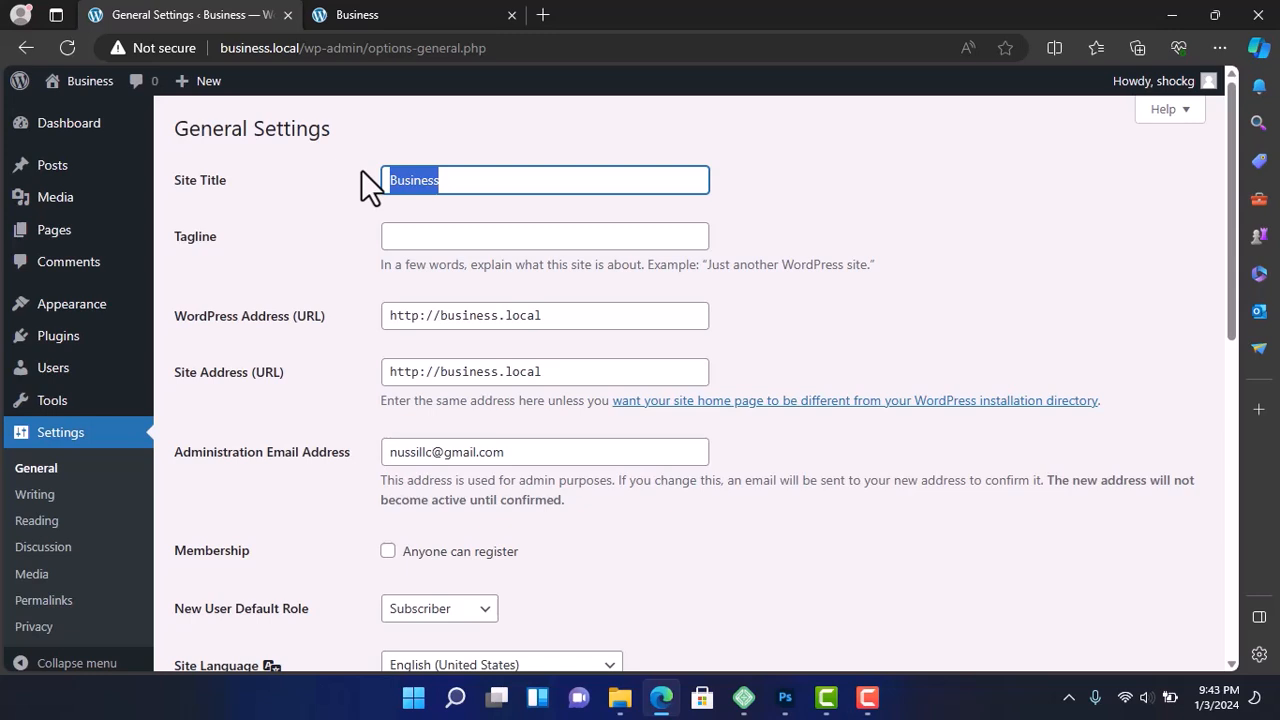
text(Zenith Stores)
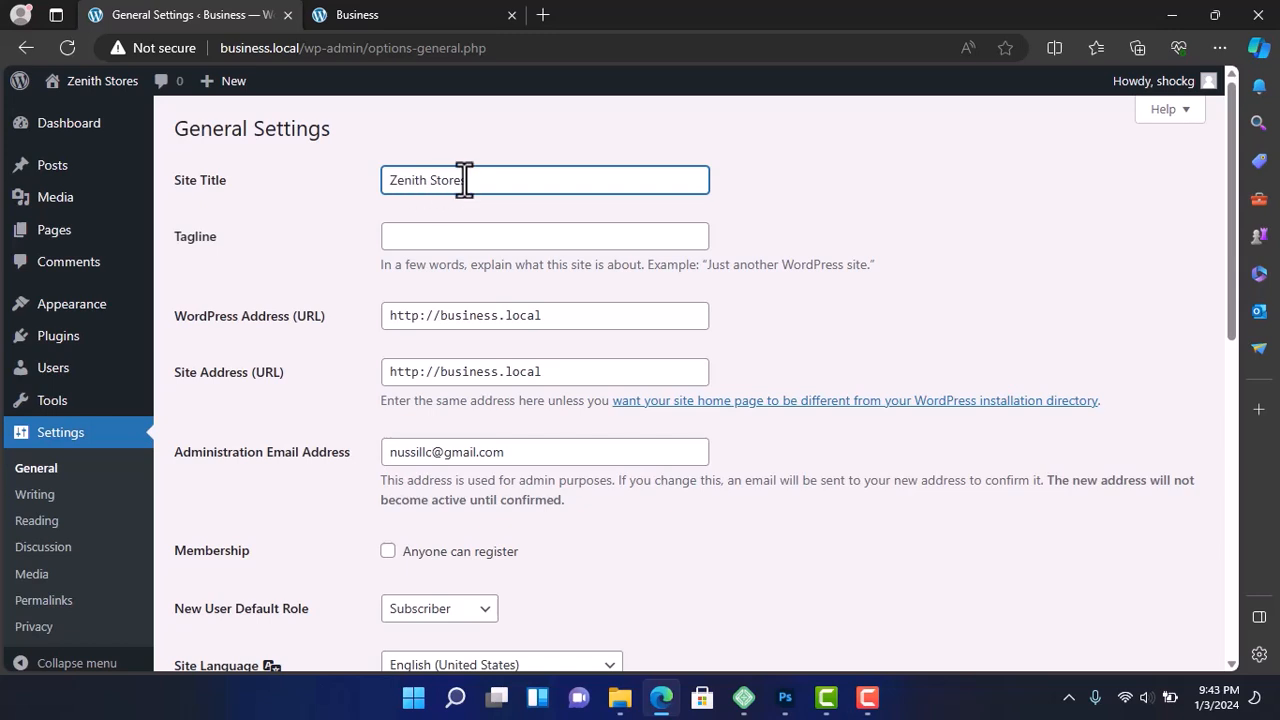
drag(464, 180, 373, 175)
click(490, 183)
Step: Enter the tagline 'No 1 store in Town'
drag(234, 238, 163, 236)
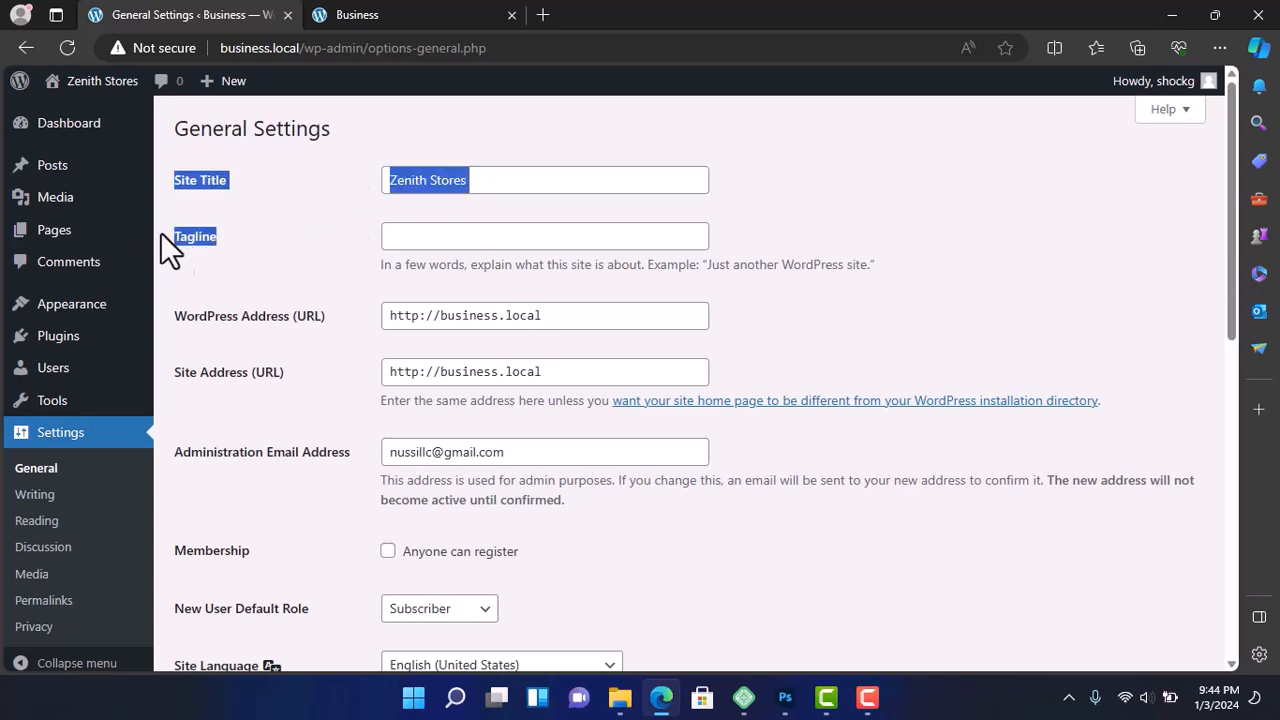
click(419, 235)
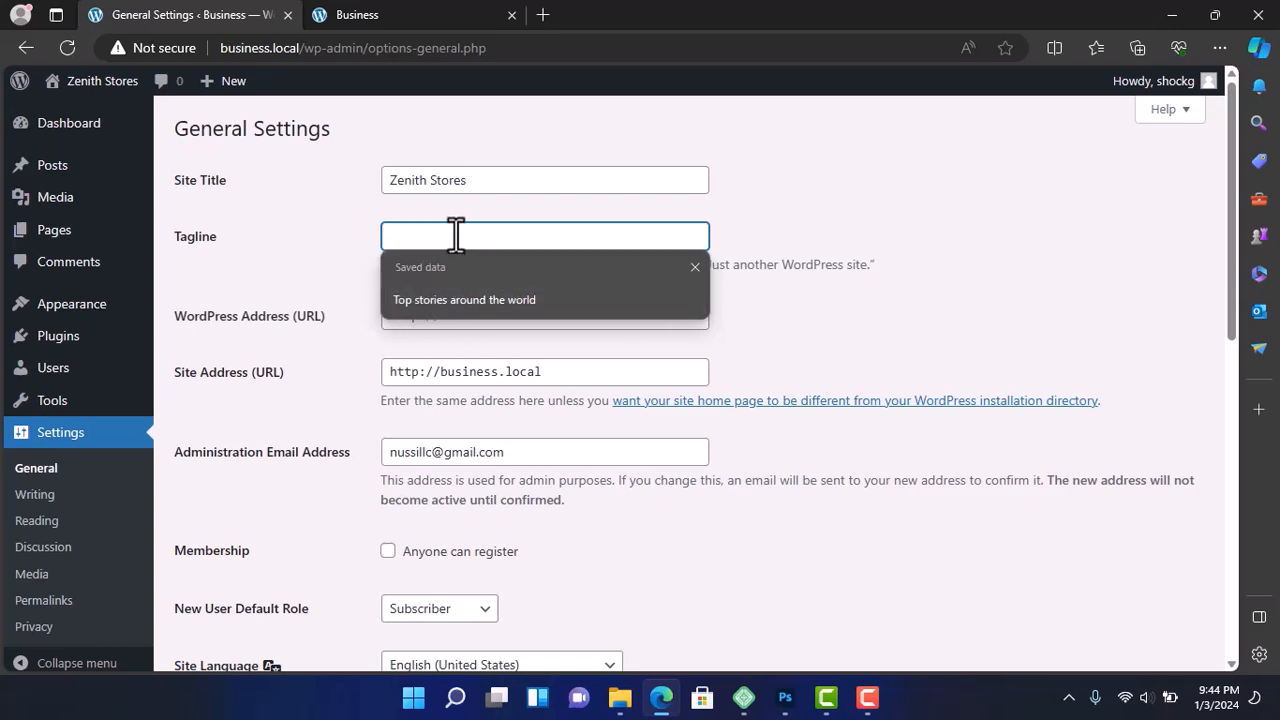
text(Top)
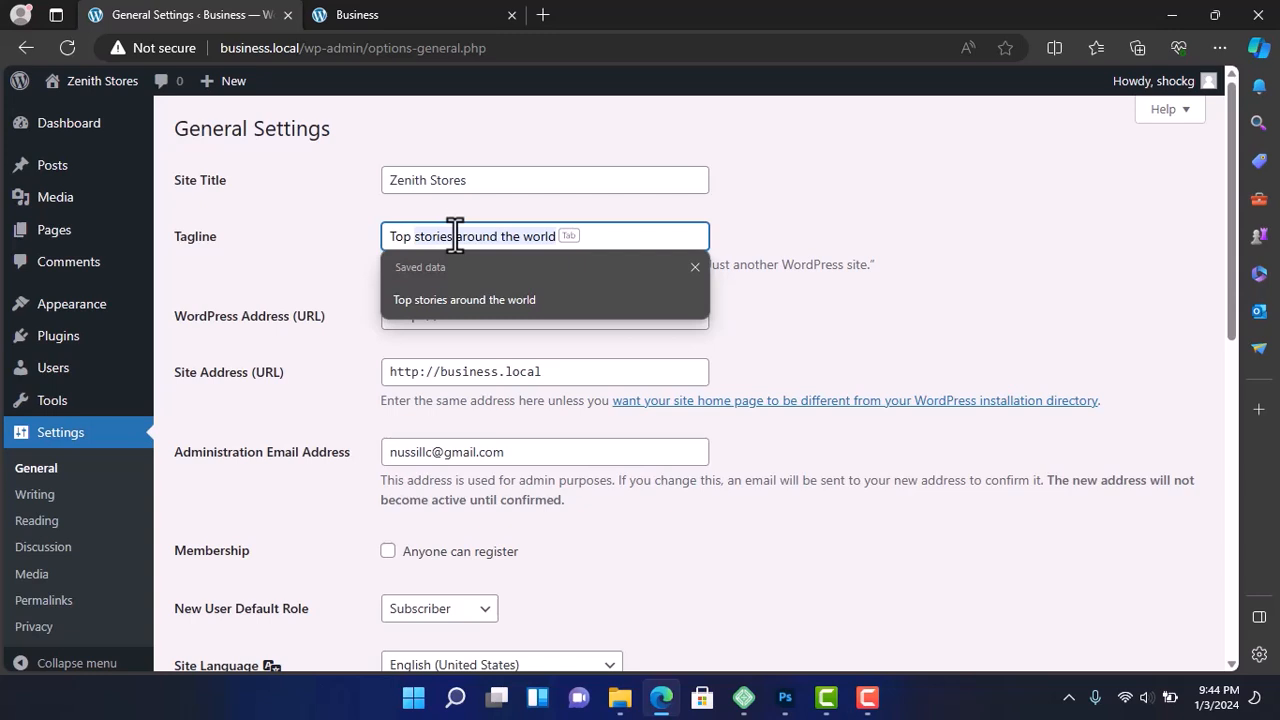
text( stores in)
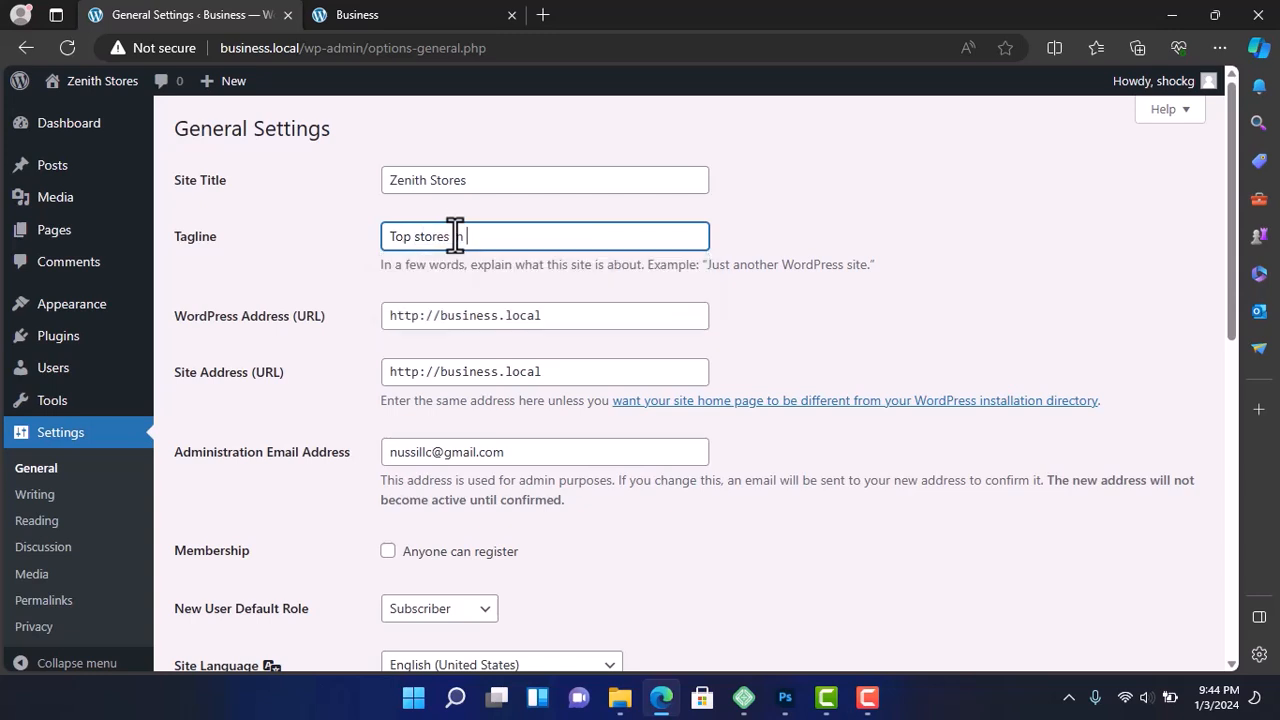
text( Town)
drag(410, 236, 352, 240)
text(No 1)
click(455, 240)
key(BackSpace)
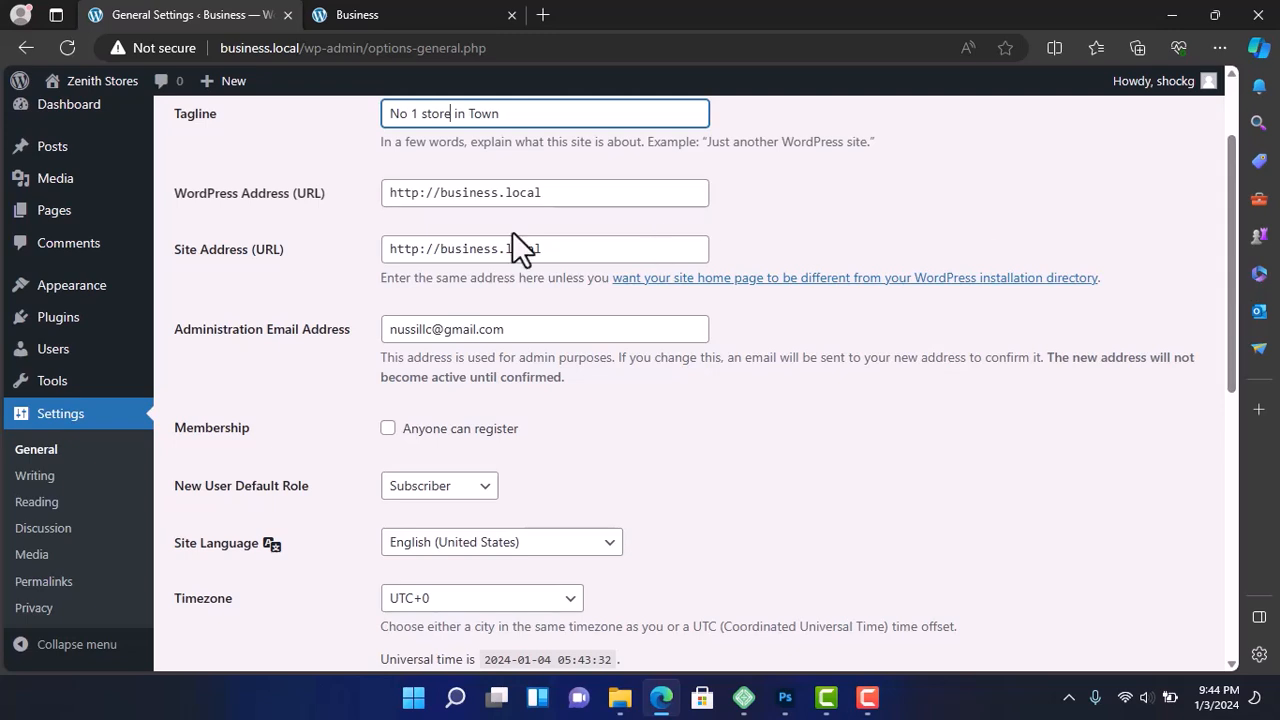
drag(569, 194, 371, 192)
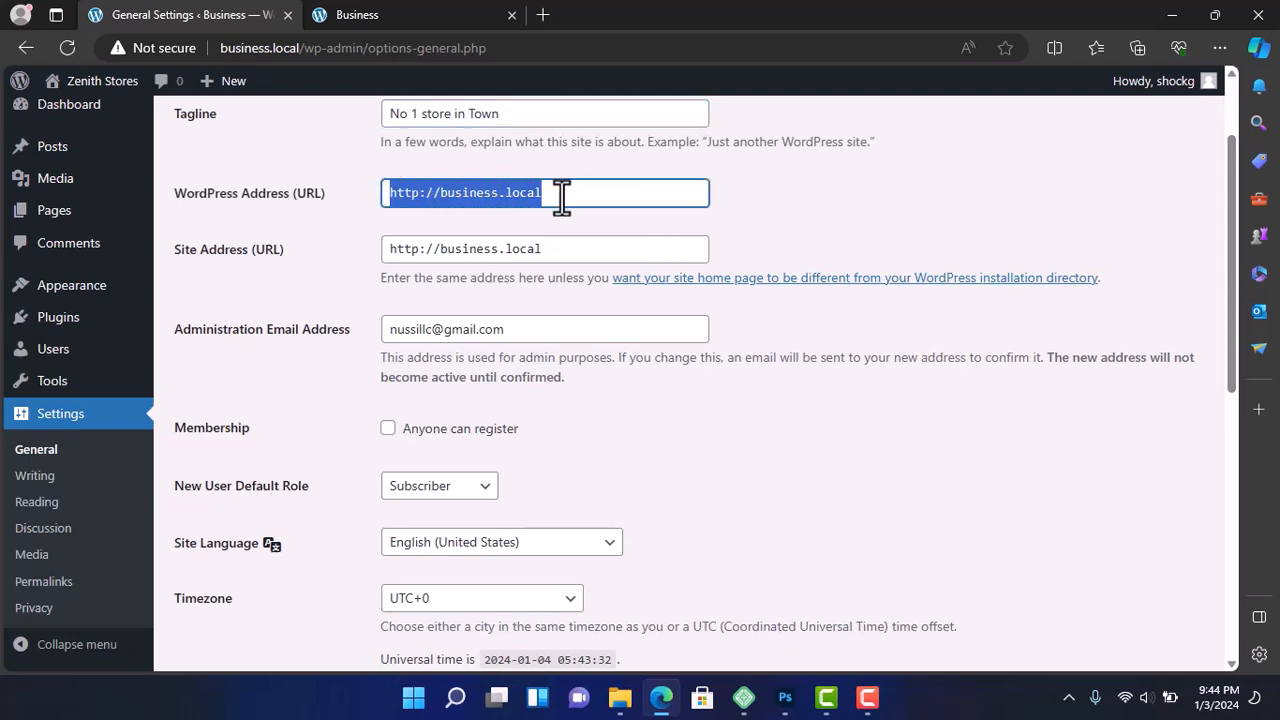
drag(563, 250, 389, 237)
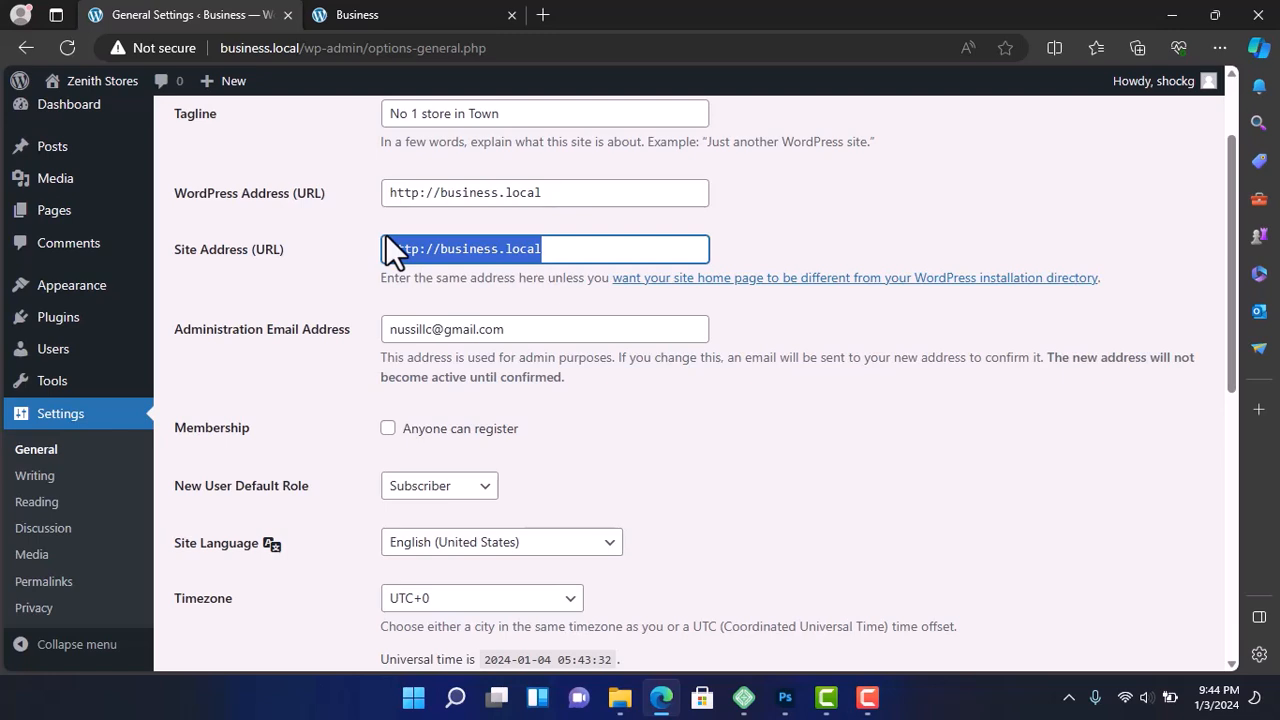
click(550, 193)
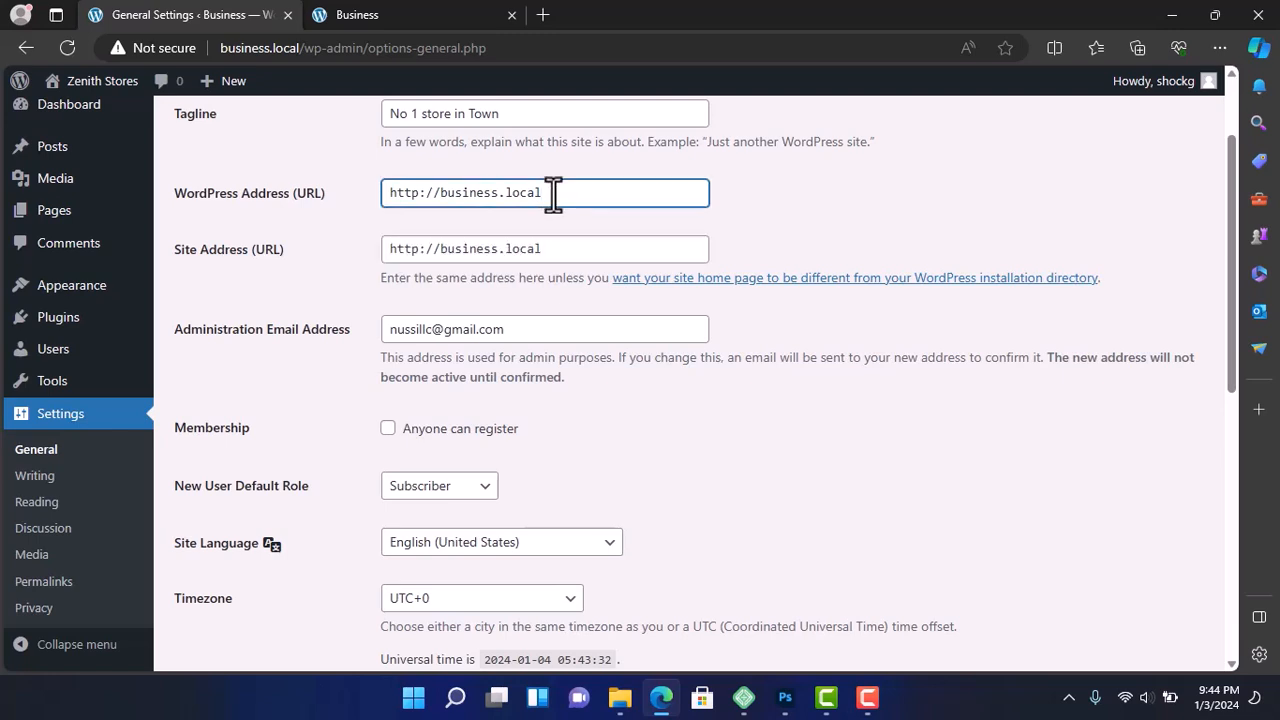
drag(553, 193, 366, 194)
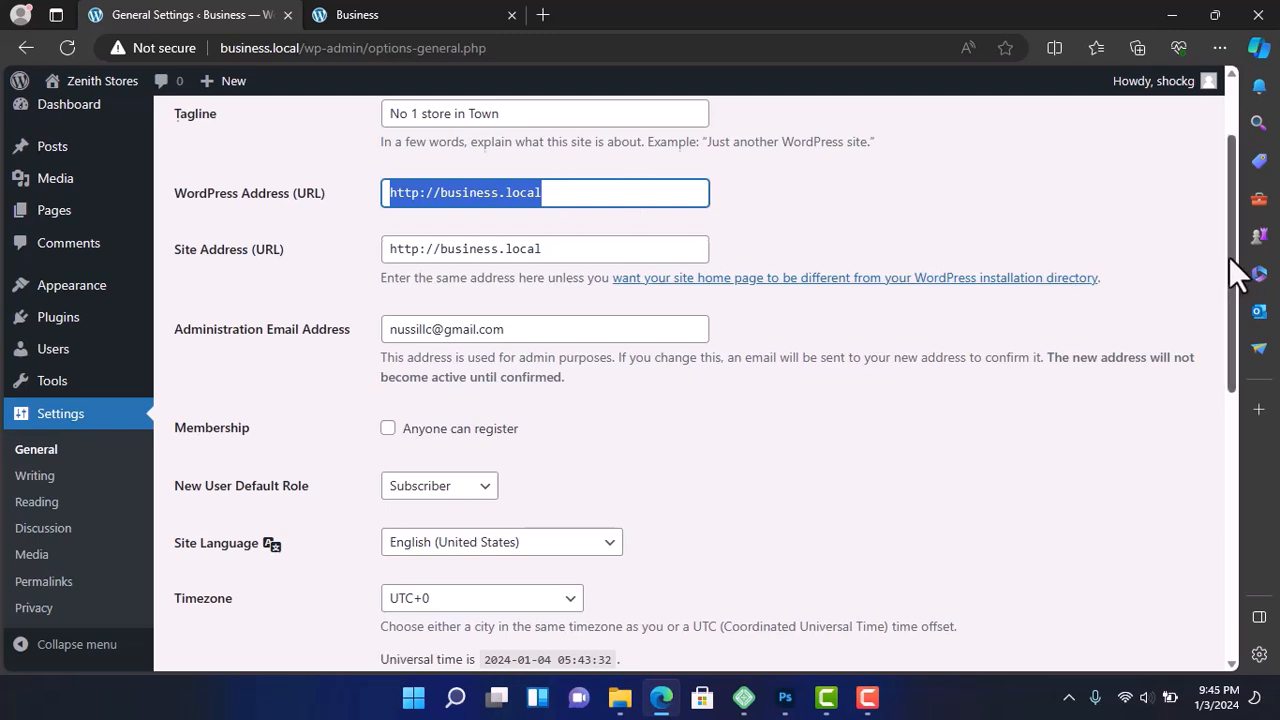
drag(1231, 262, 1231, 205)
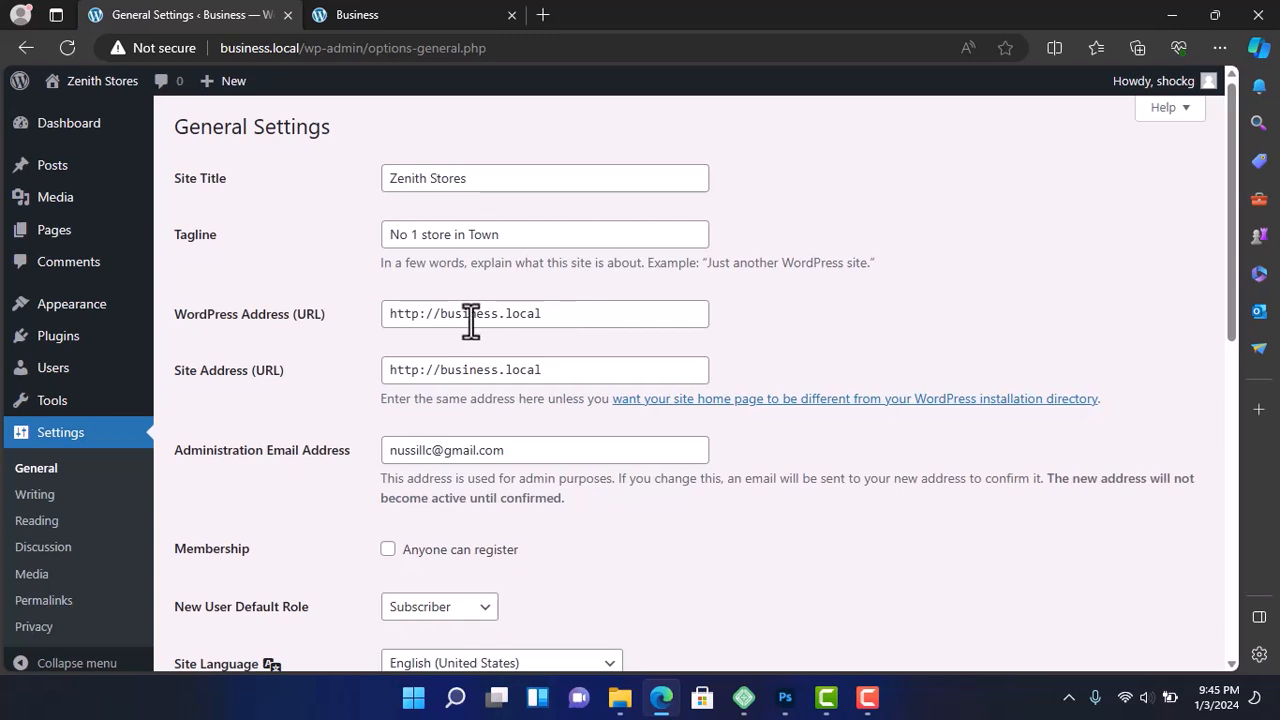
drag(439, 313, 566, 318)
click(431, 314)
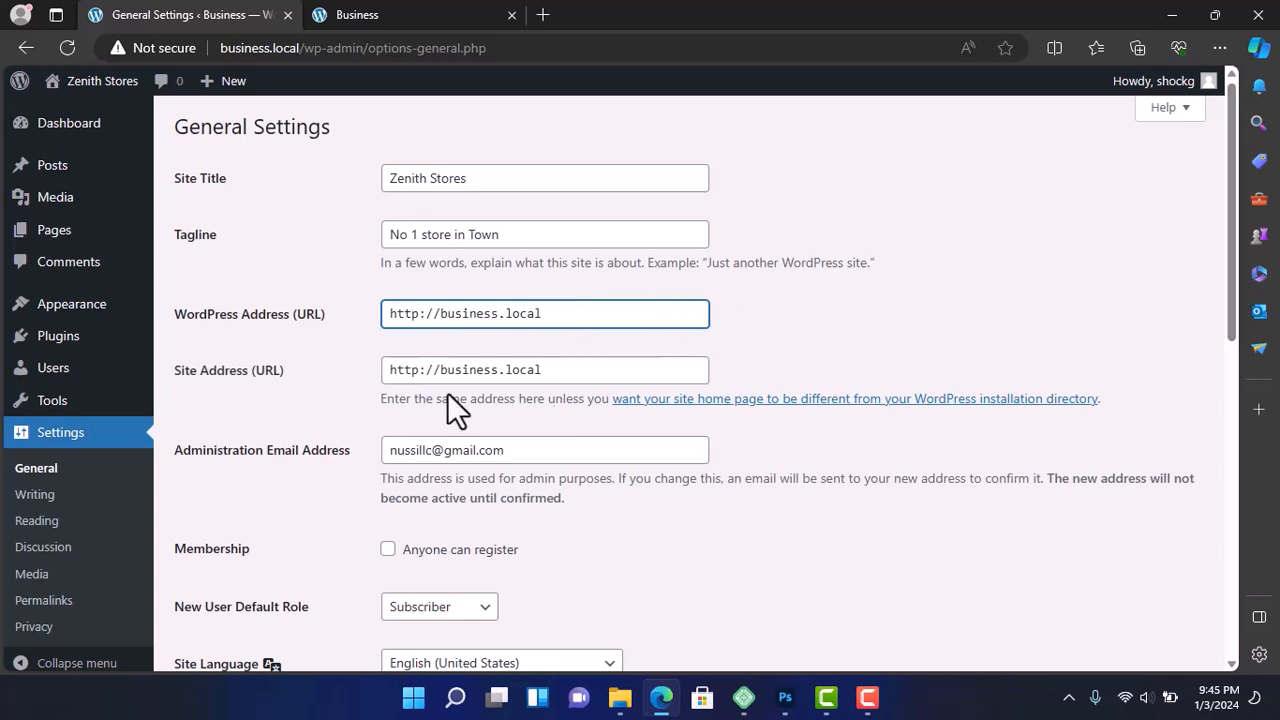
drag(1236, 190, 1251, 580)
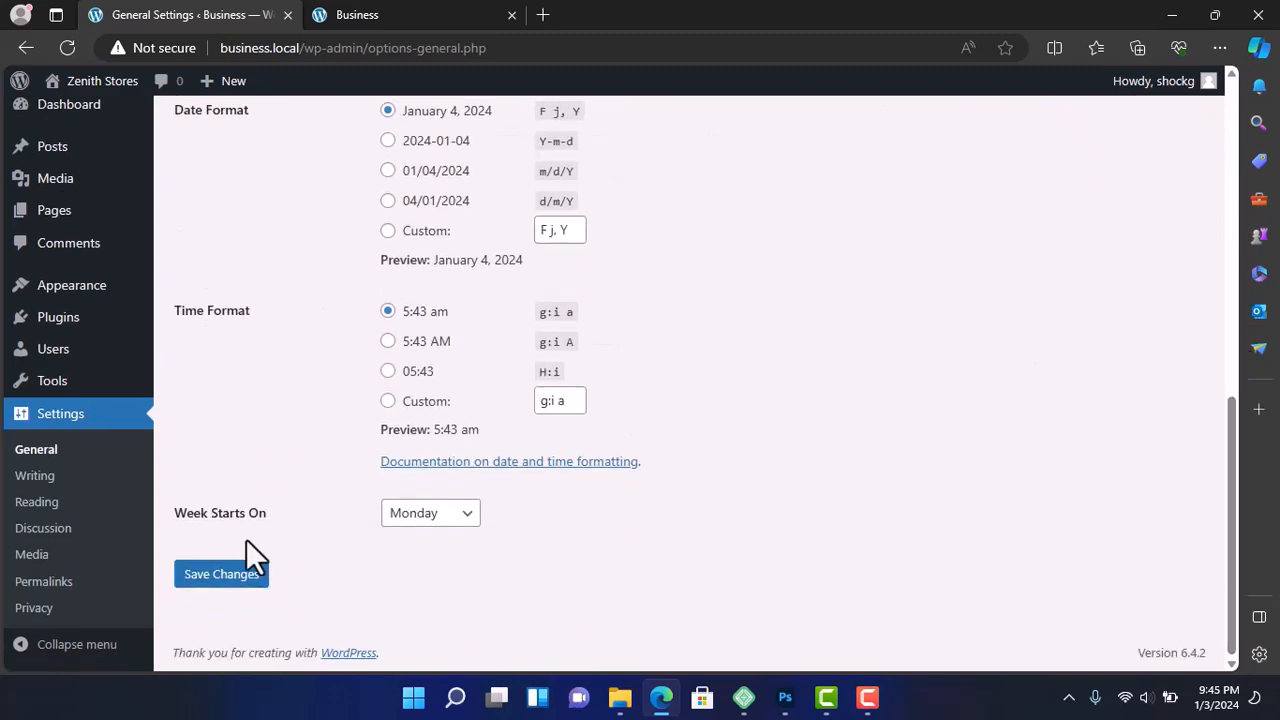
Step: Save the General Settings and verify the front page header shows Zenith Stores
click(222, 576)
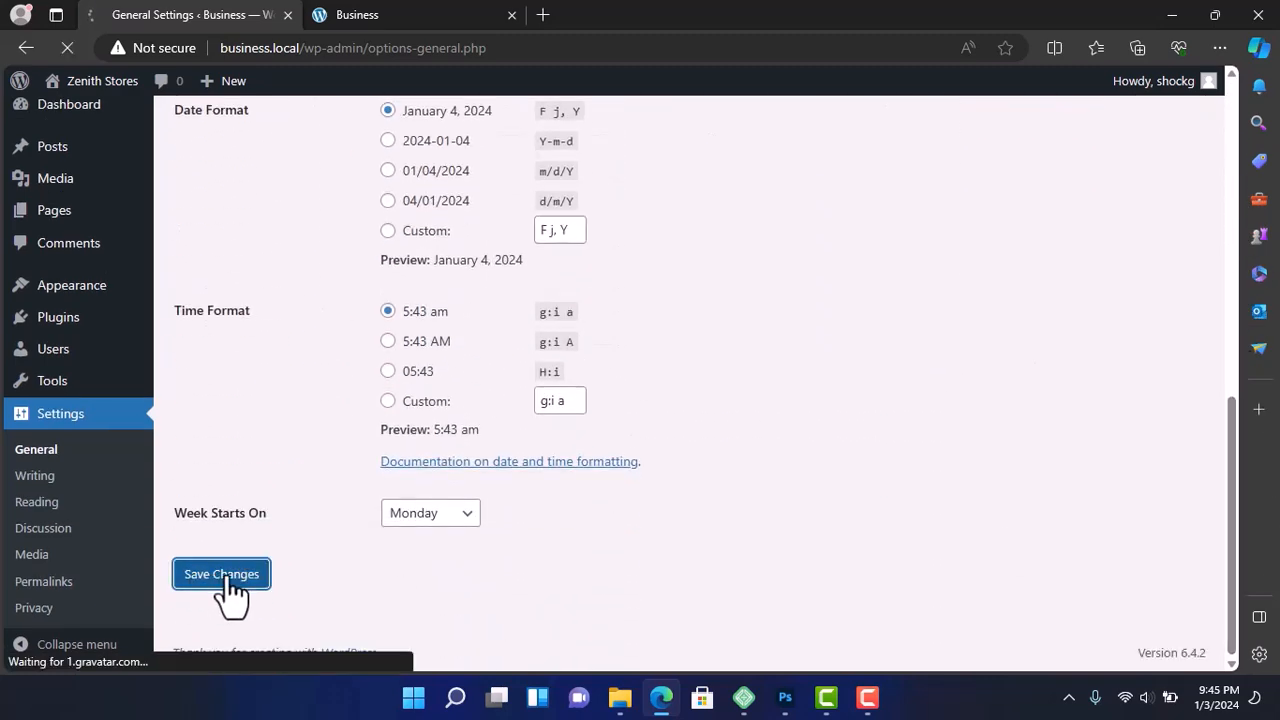
click(408, 5)
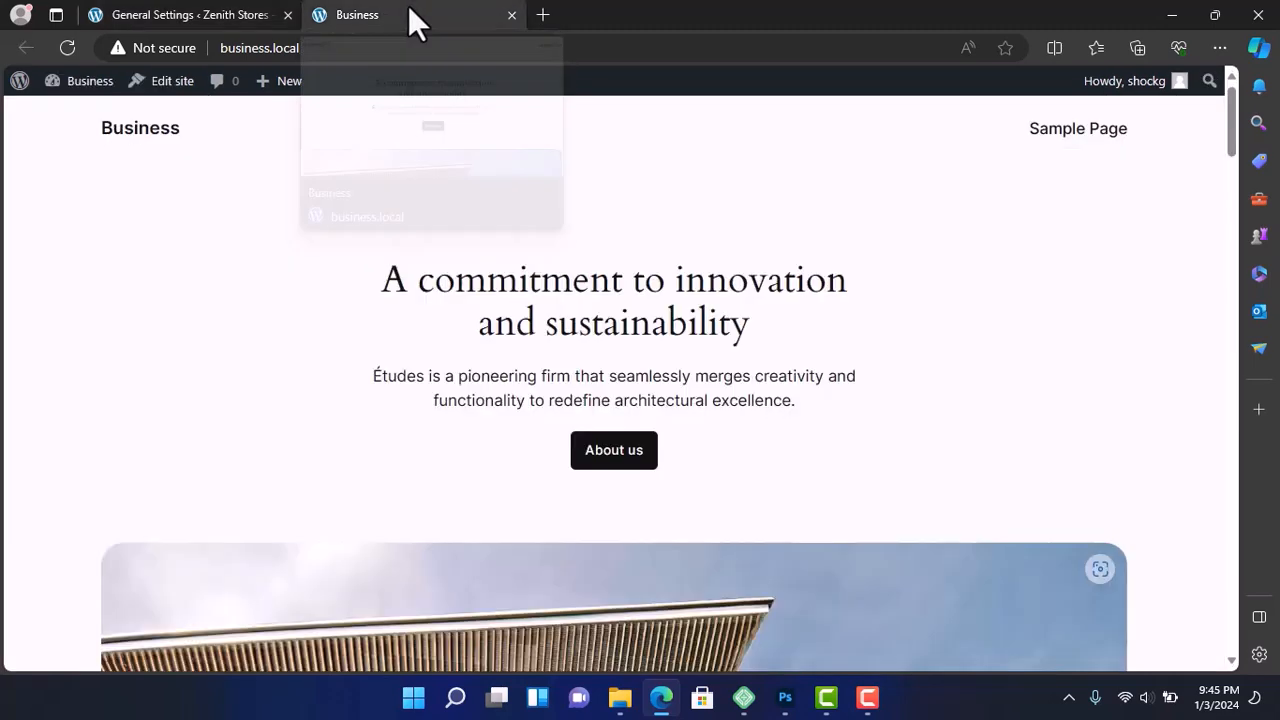
click(203, 5)
click(426, 8)
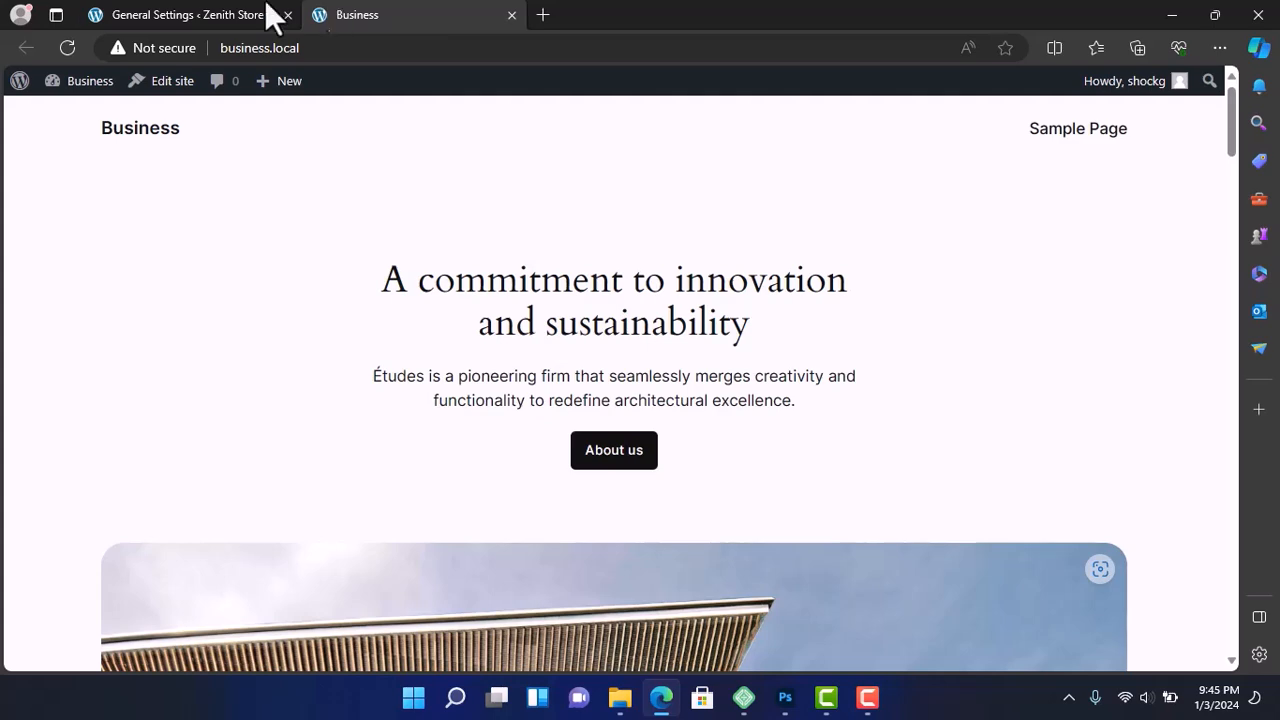
click(204, 8)
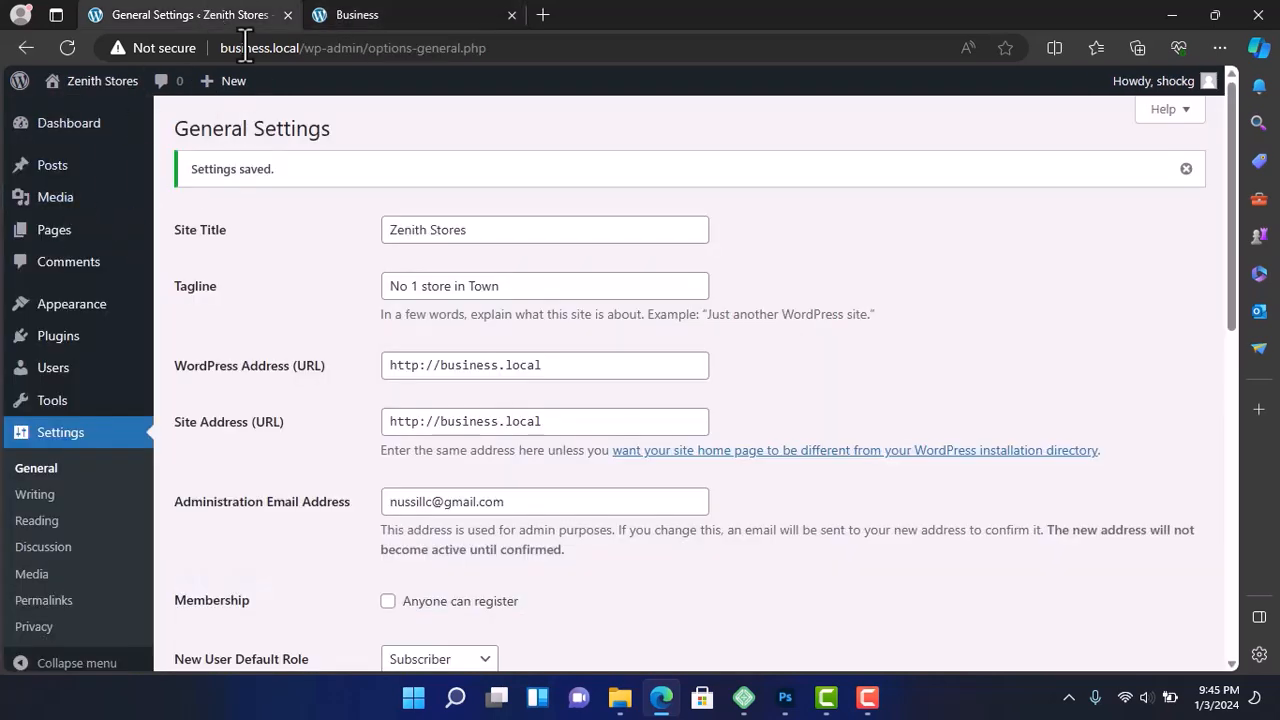
click(426, 6)
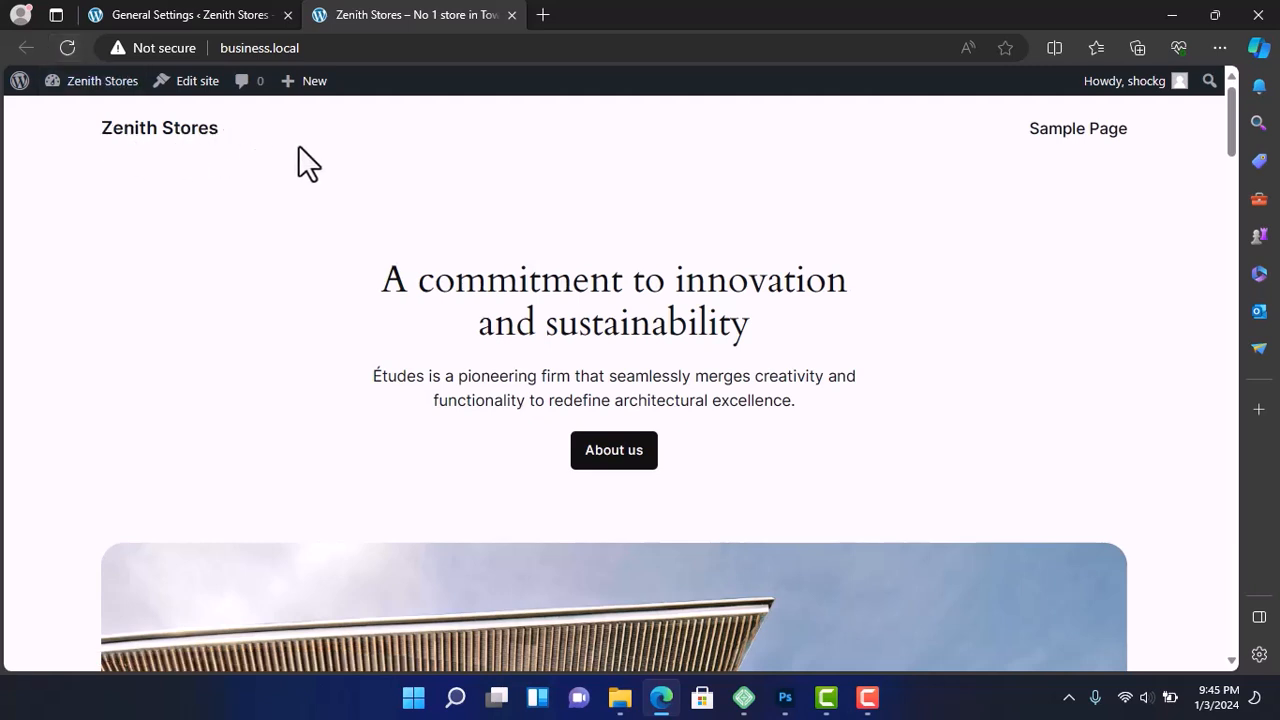
click(195, 10)
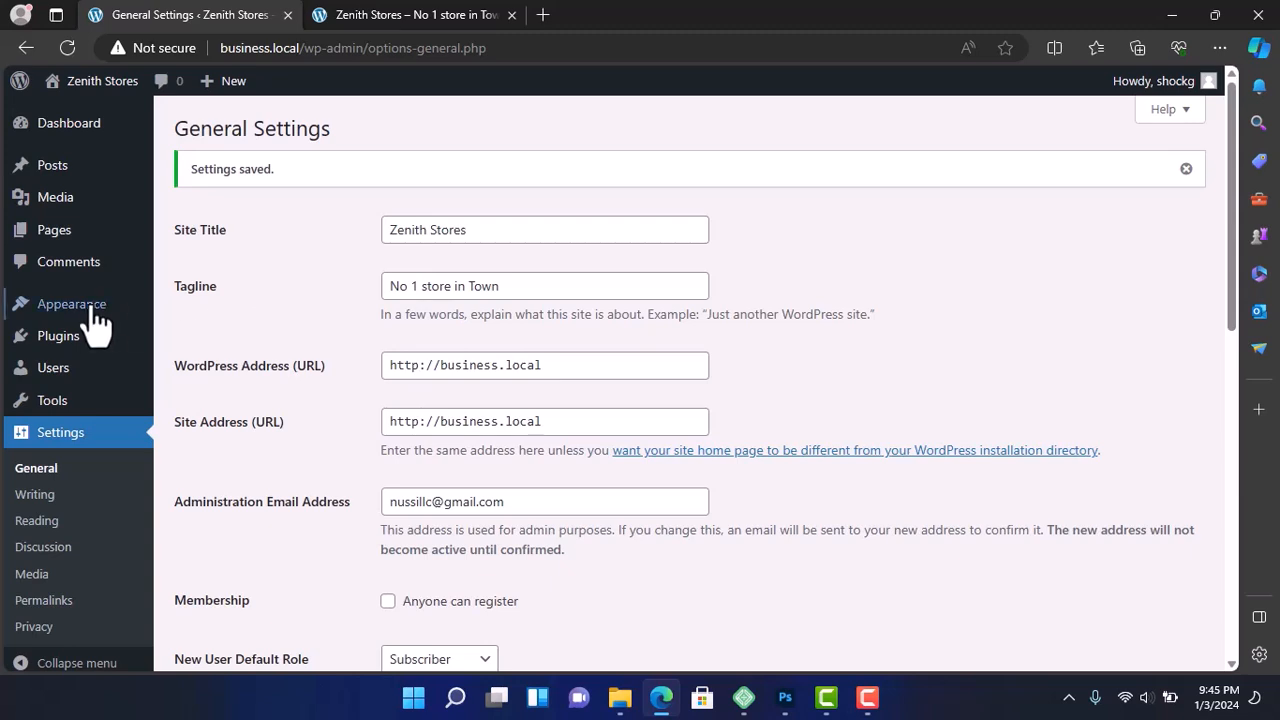
Step: View Appearance > Themes with Twenty Twenty-Four active beside Twenty Twenty-Three and Twenty Twenty-Two
mouse_move(70, 322)
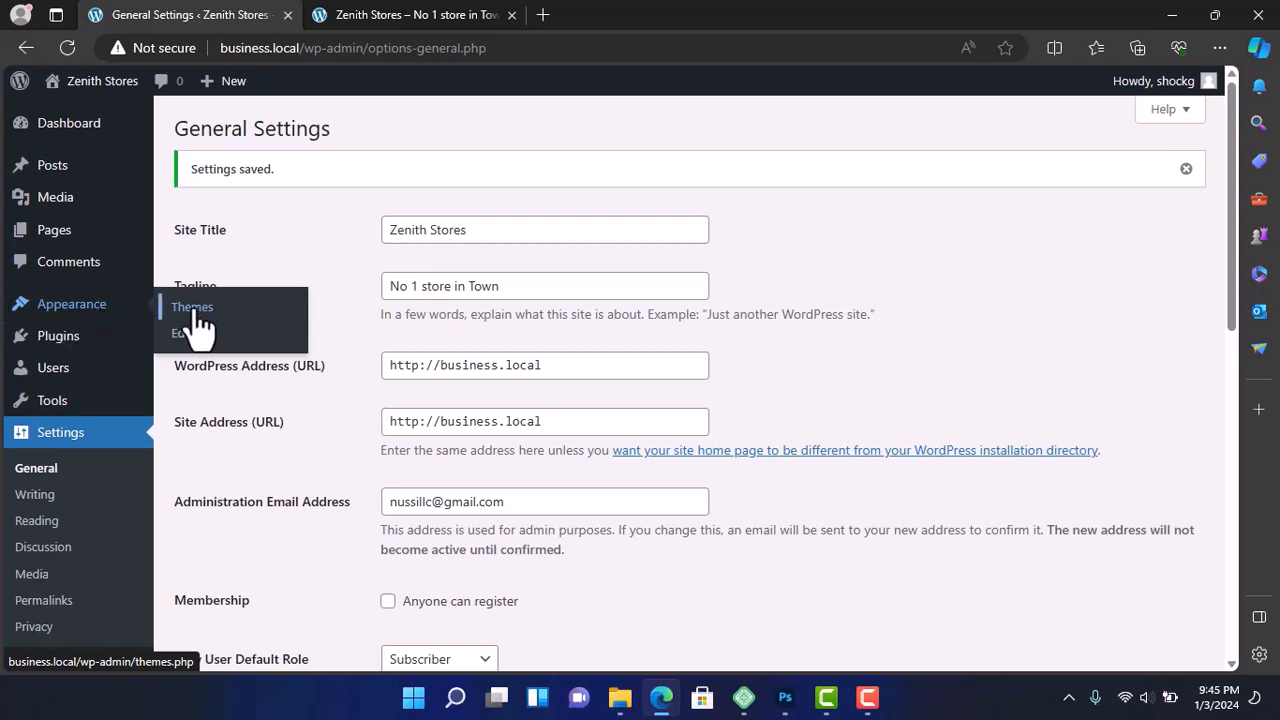
mouse_move(48, 352)
click(204, 312)
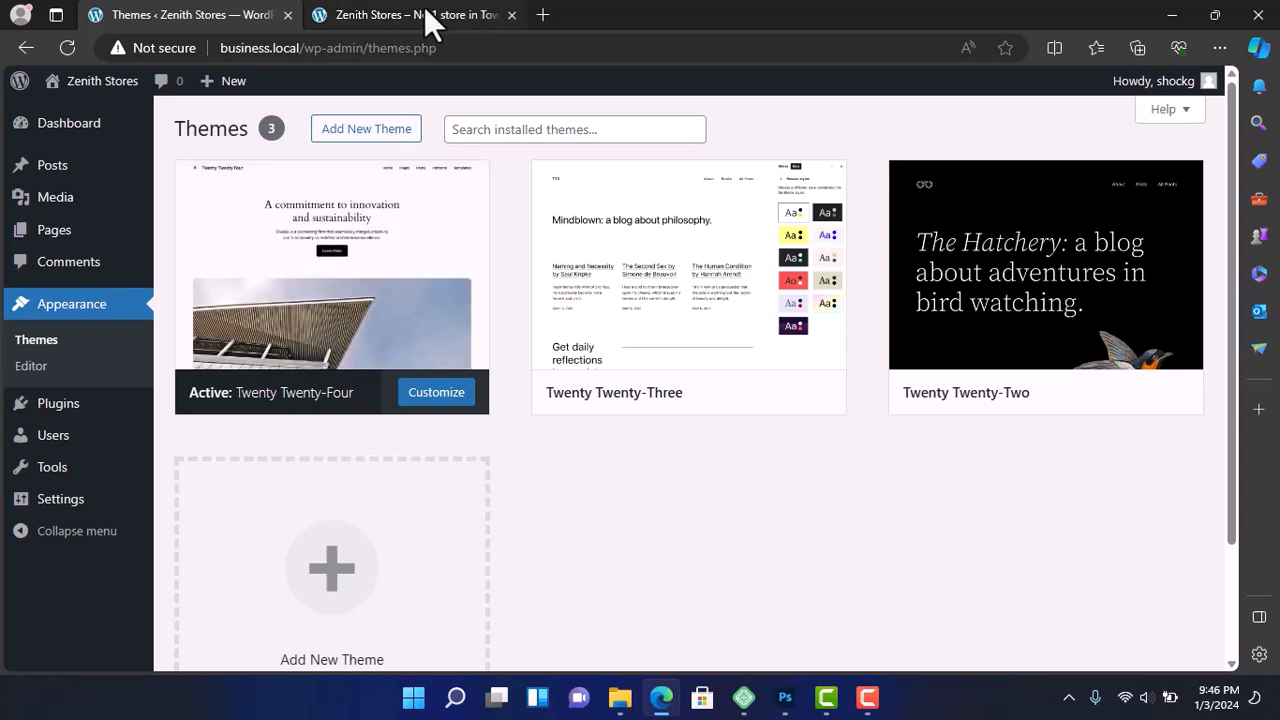
click(451, 10)
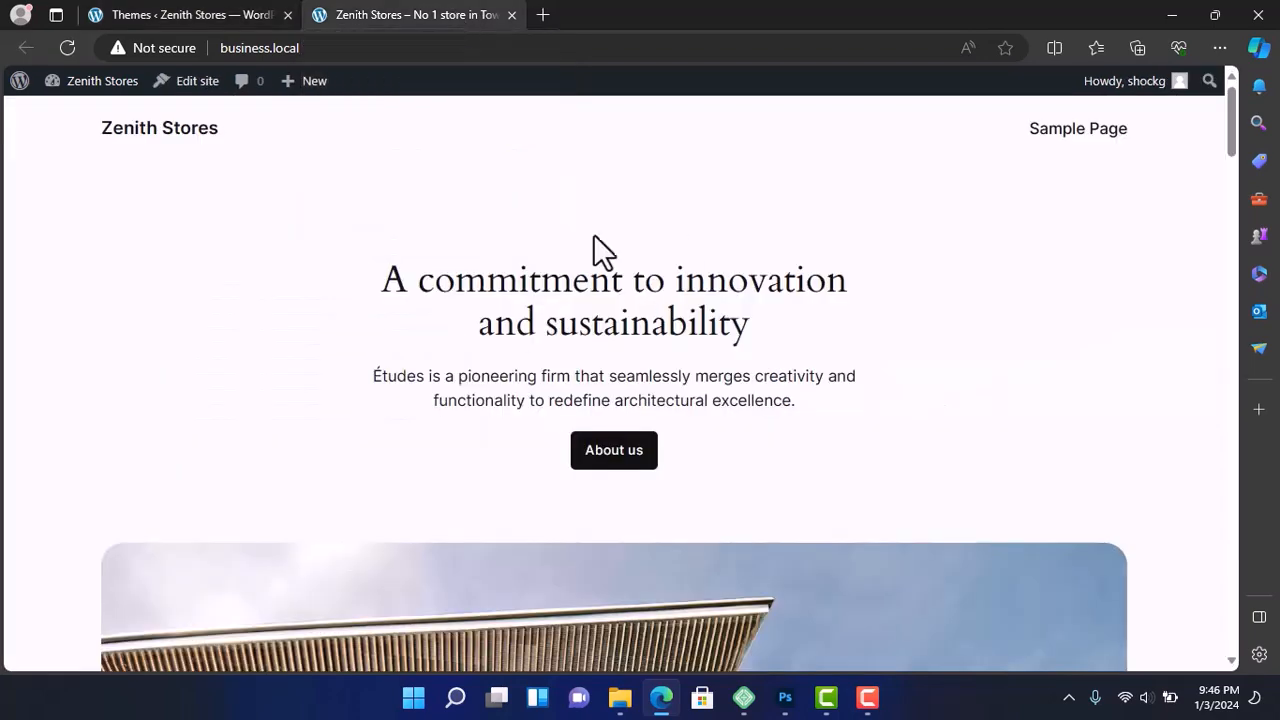
Step: Activate the Twenty Twenty-Three theme
drag(1232, 122, 1198, 103)
click(224, 14)
mouse_move(686, 320)
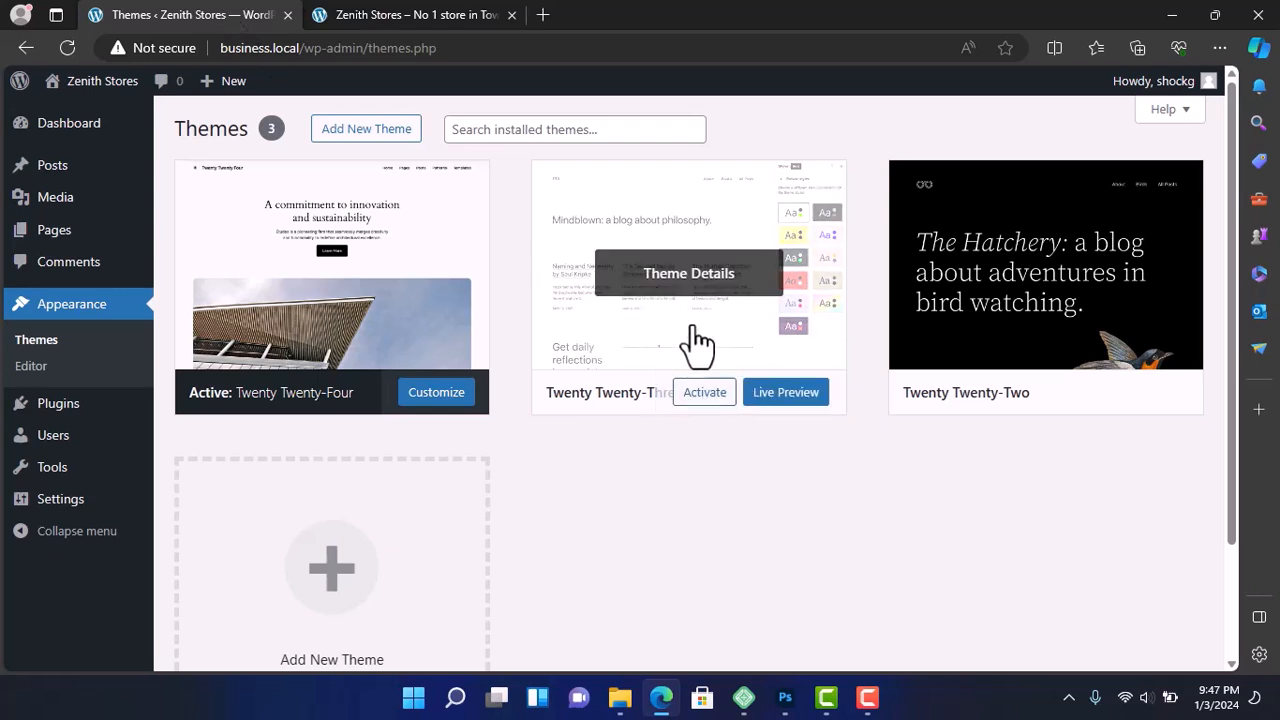
click(712, 394)
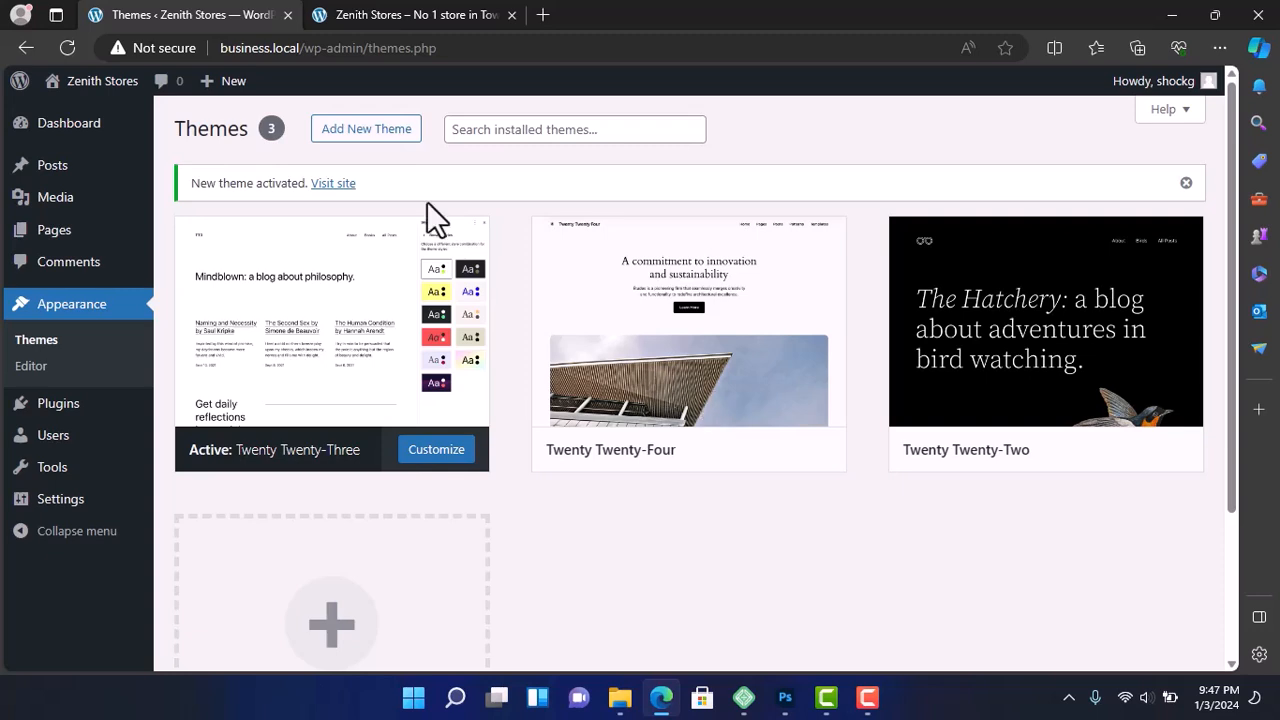
Step: Reload the live site to see the 'Mindblown' philosophy blog layout, then return to Themes
click(424, 8)
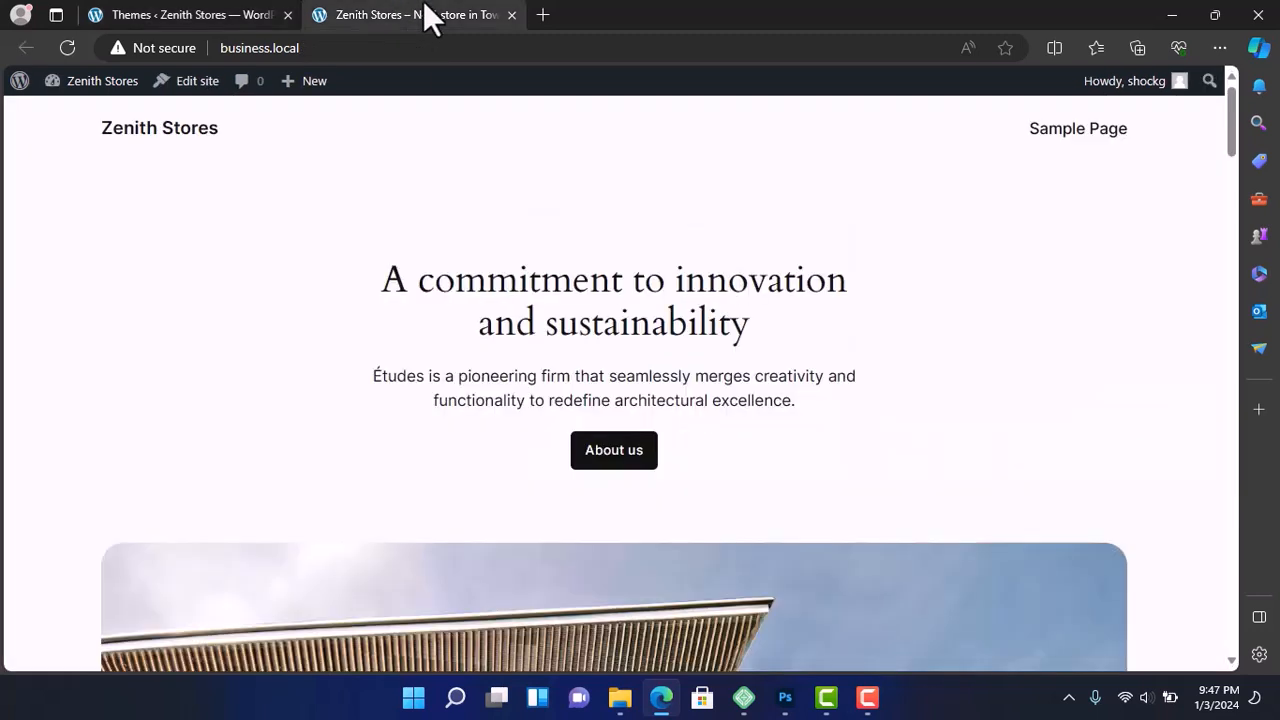
click(73, 49)
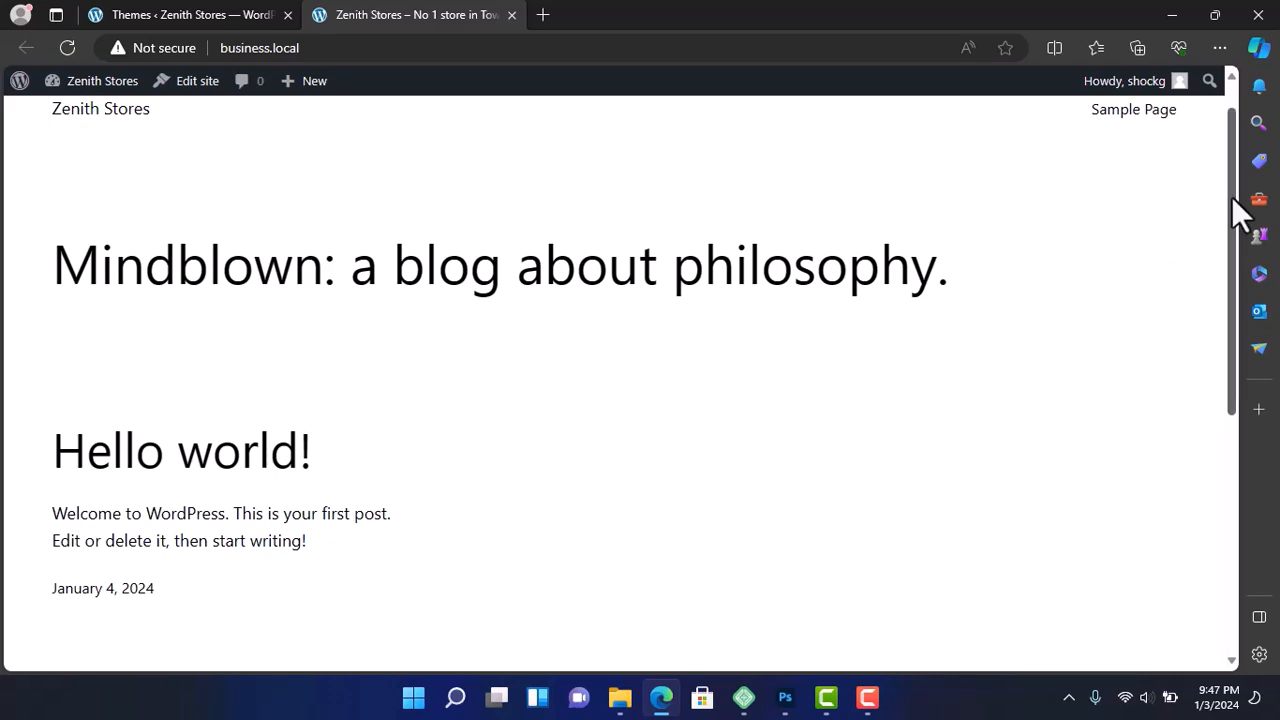
mouse_move(1231, 196)
mouse_down()
mouse_move(1234, 469)
mouse_move(1234, 194)
mouse_up()
click(223, 14)
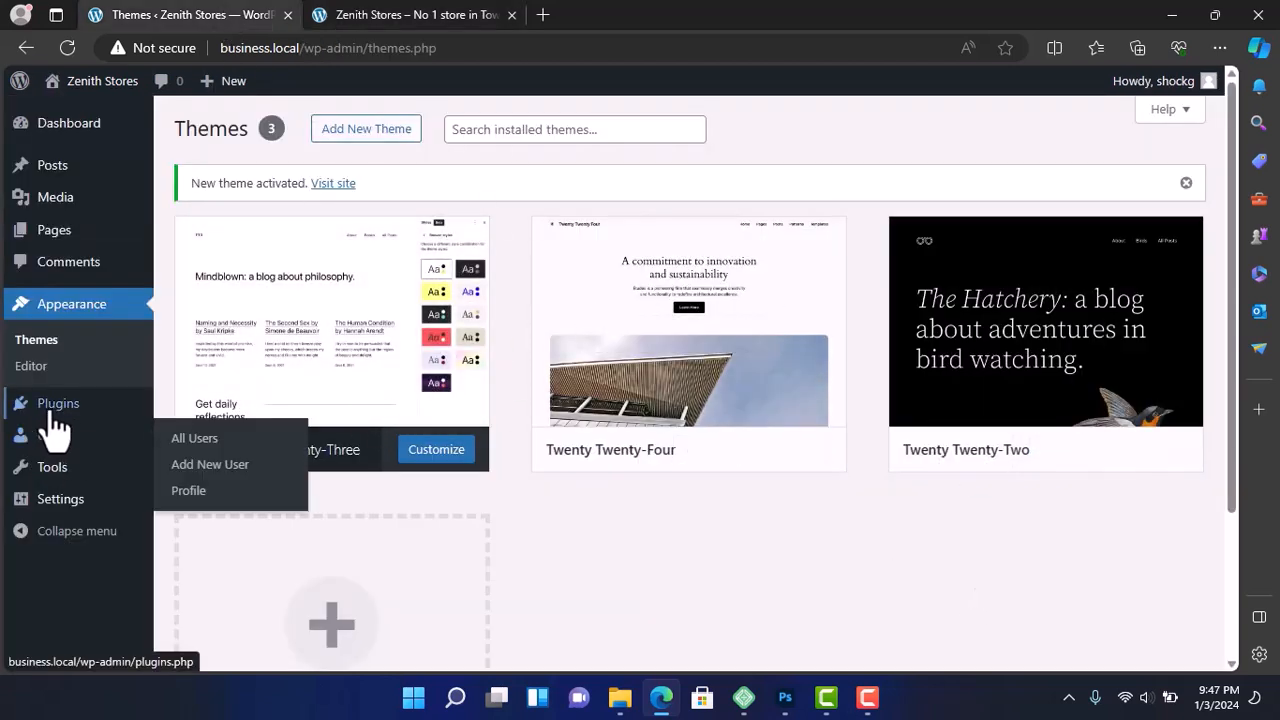
mouse_move(62, 412)
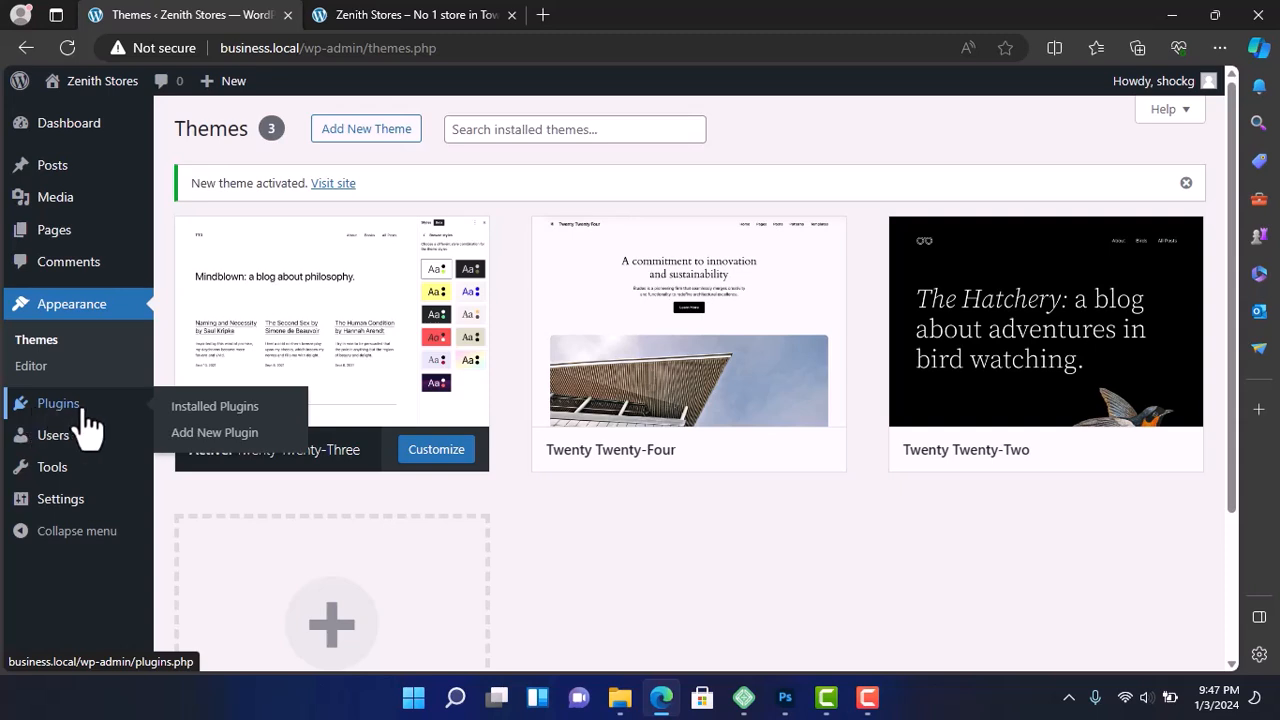
Step: Confirm the Installed Plugins list is empty, then go to Add Plugins
click(229, 417)
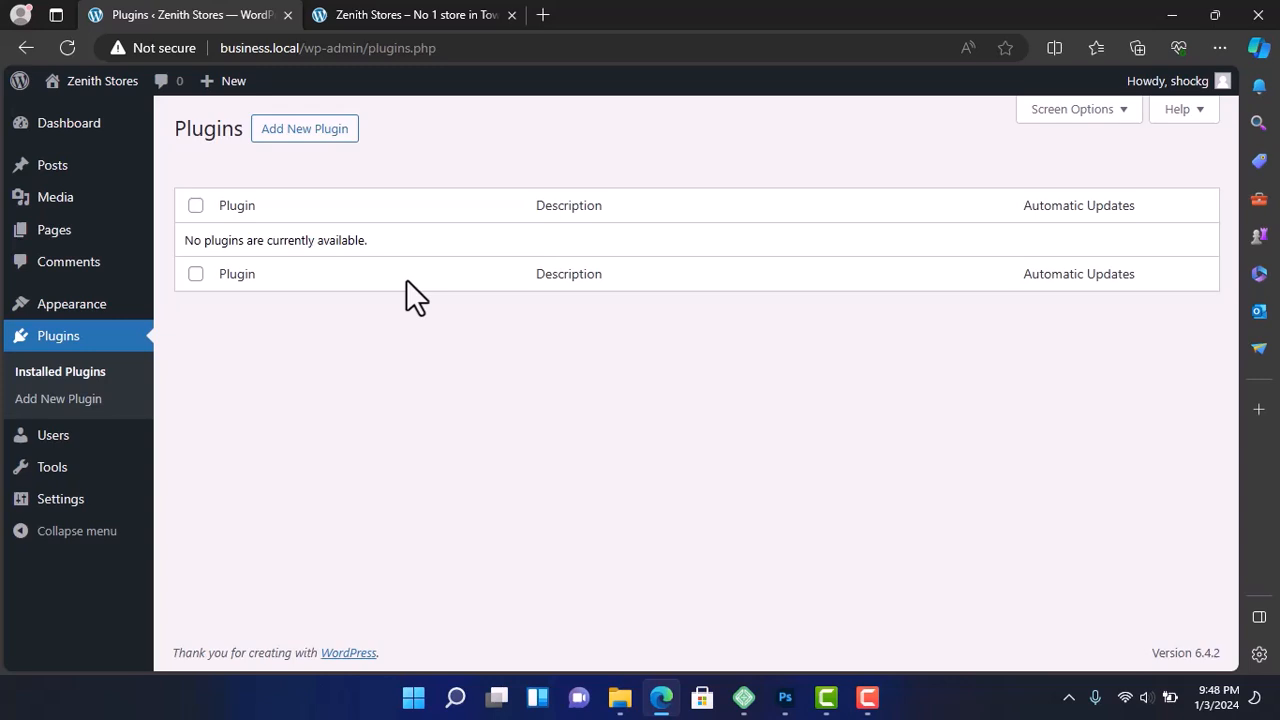
click(311, 141)
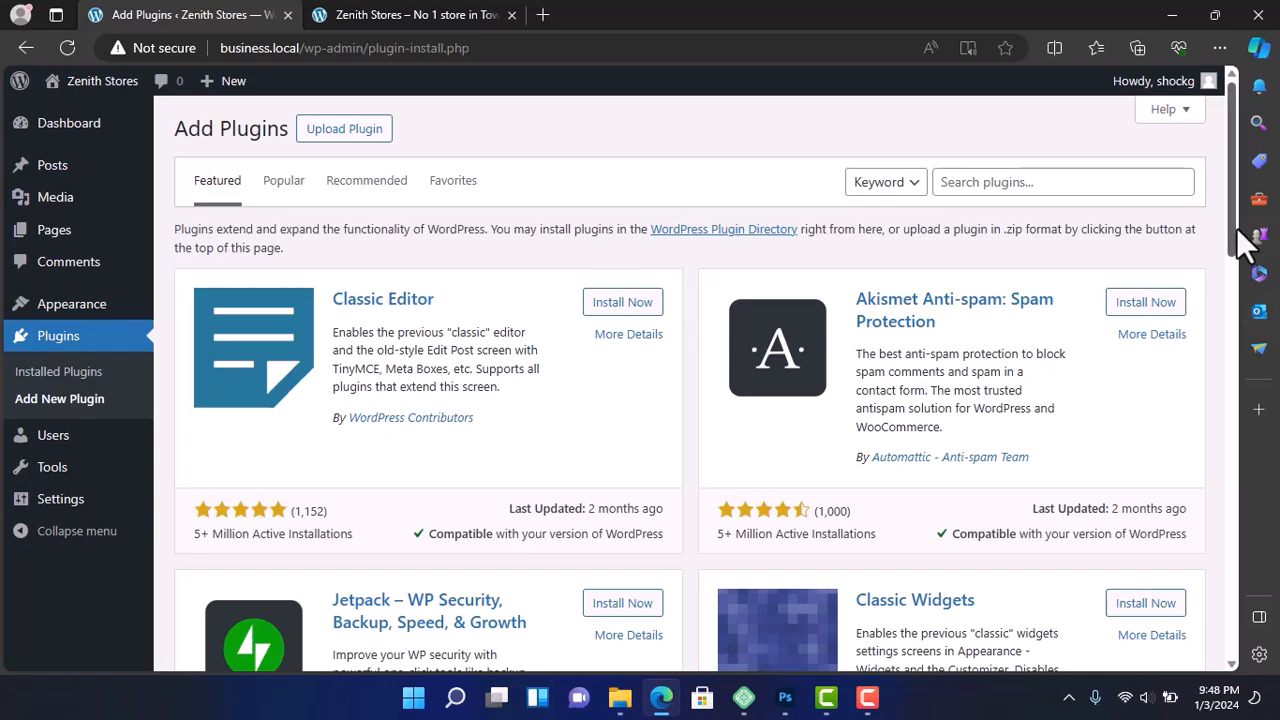
mouse_move(1227, 223)
mouse_down()
mouse_move(1236, 496)
mouse_move(1238, 195)
mouse_up()
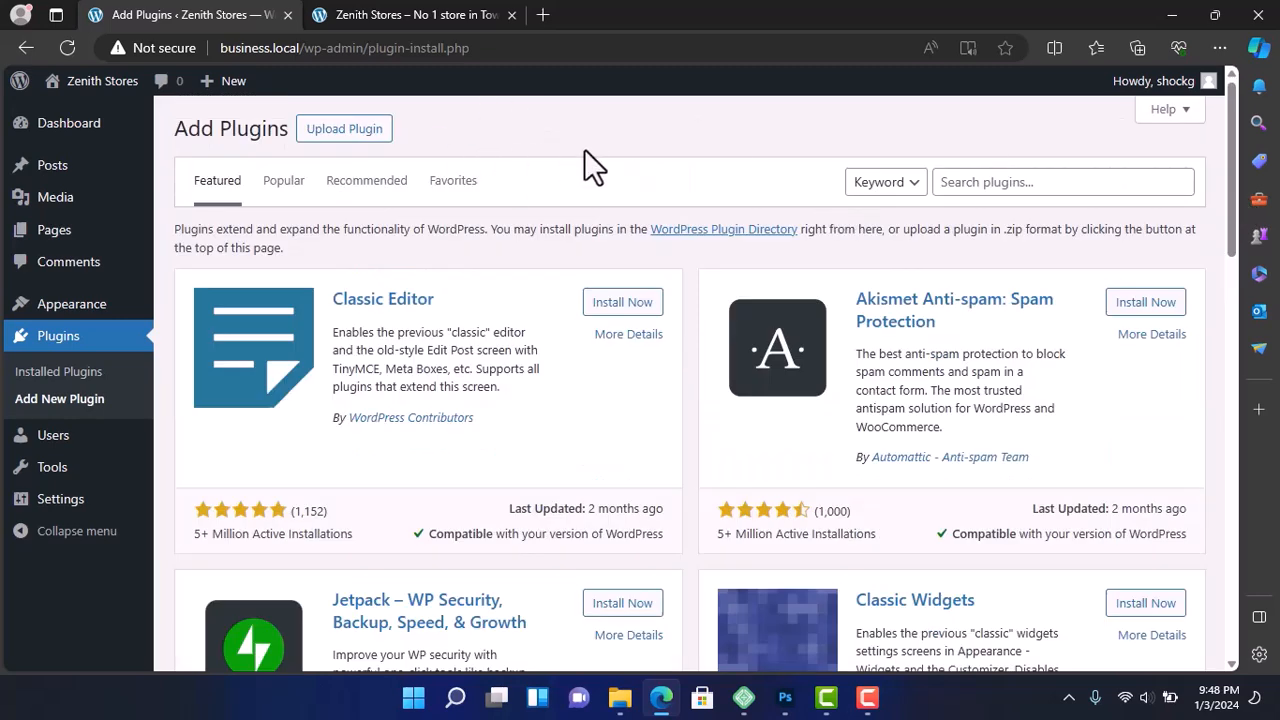
Step: Search plugins for 'woocommer', then install and activate WooCommerce
click(992, 182)
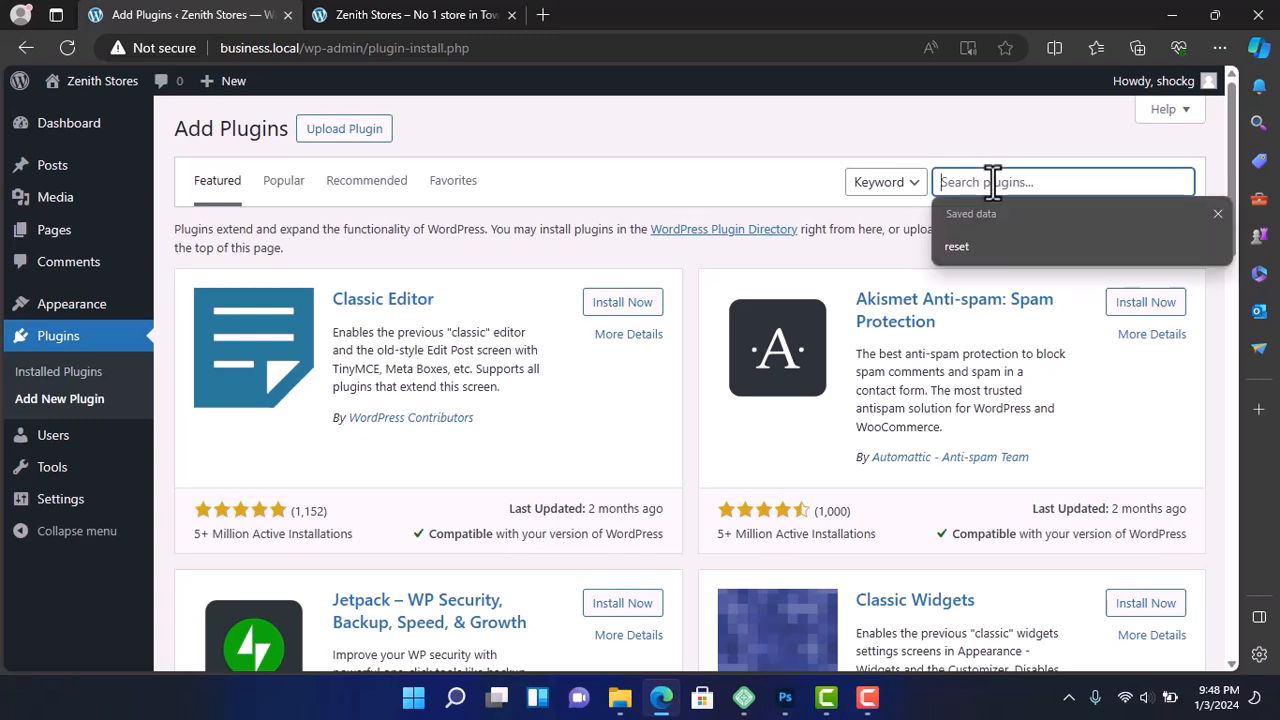
text(wo)
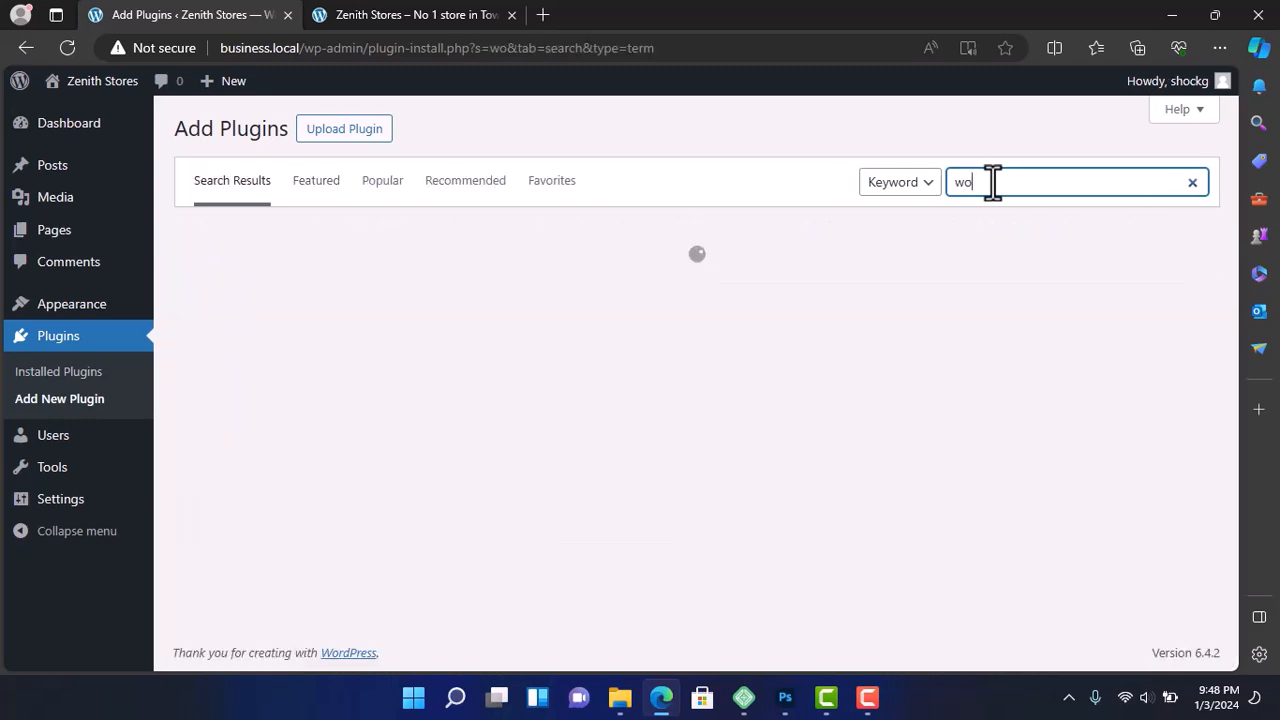
text(ocom)
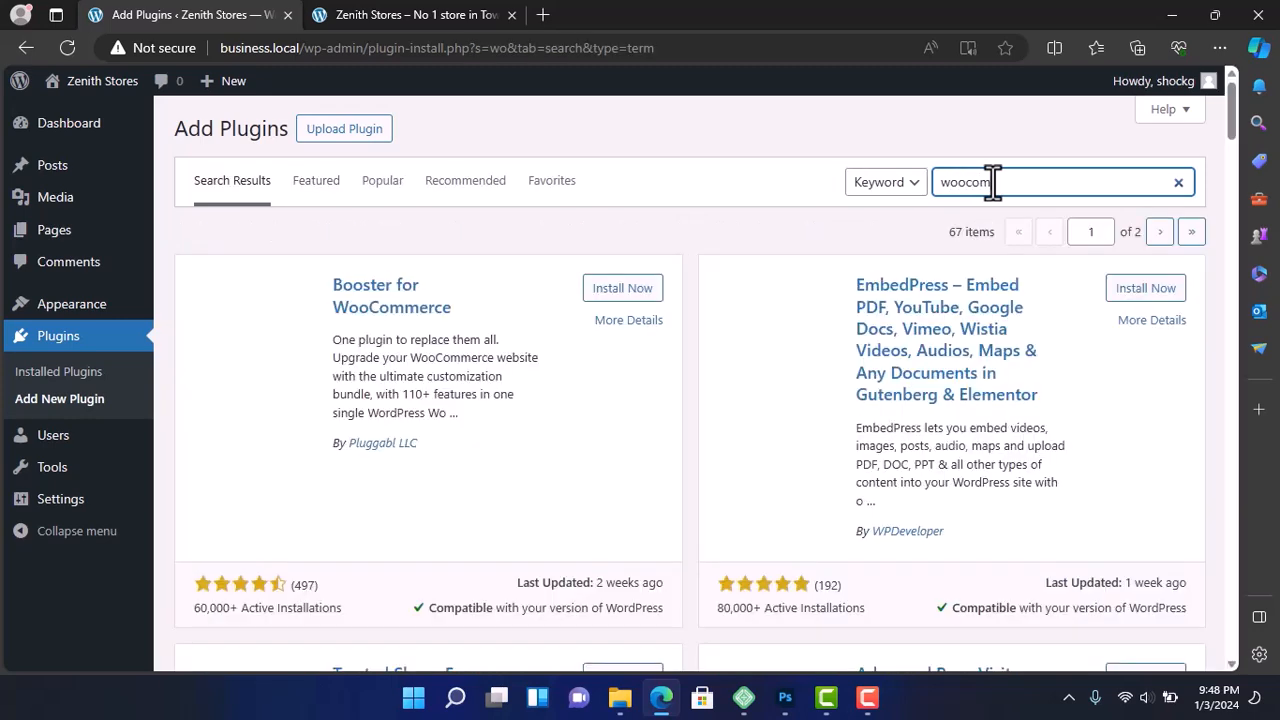
text(merce)
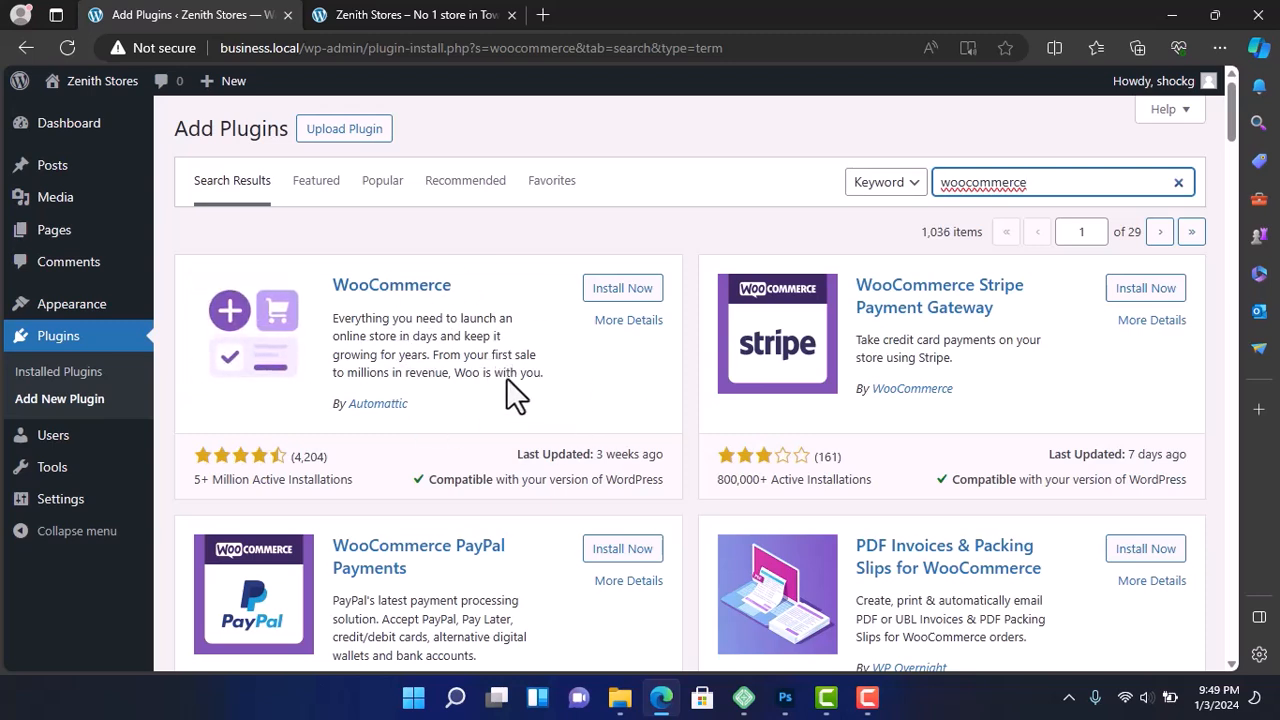
click(630, 300)
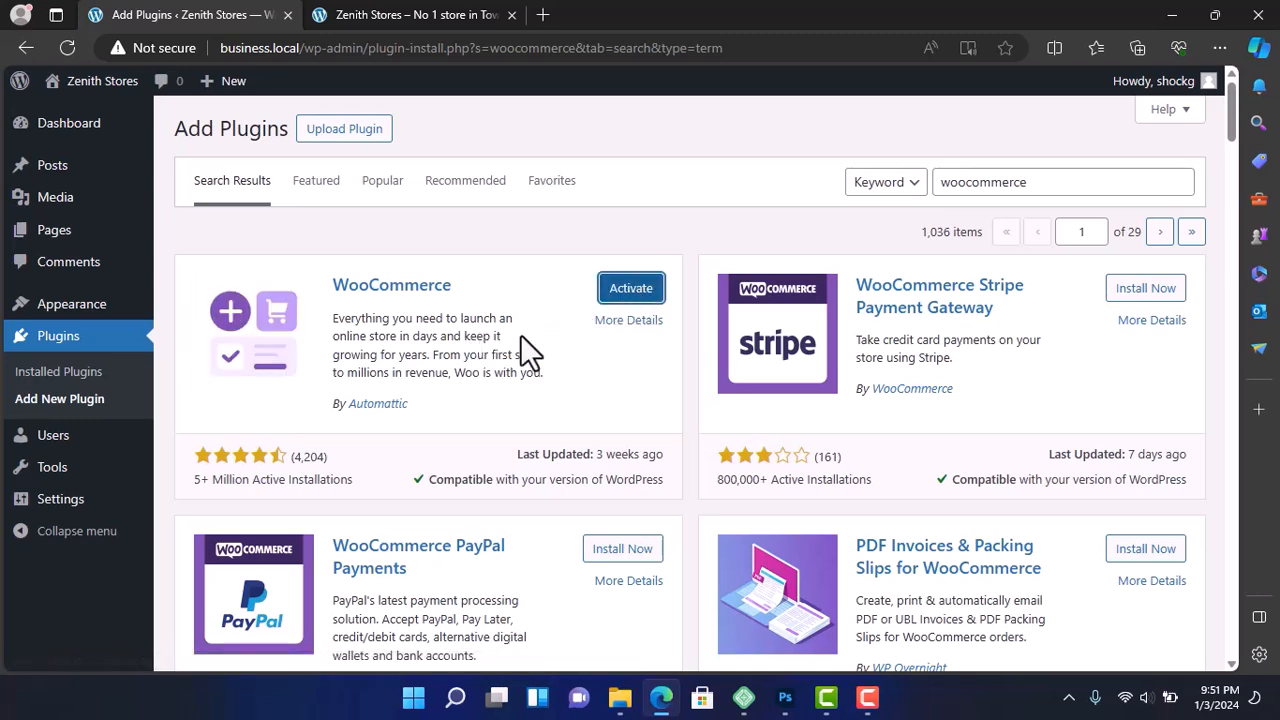
click(633, 296)
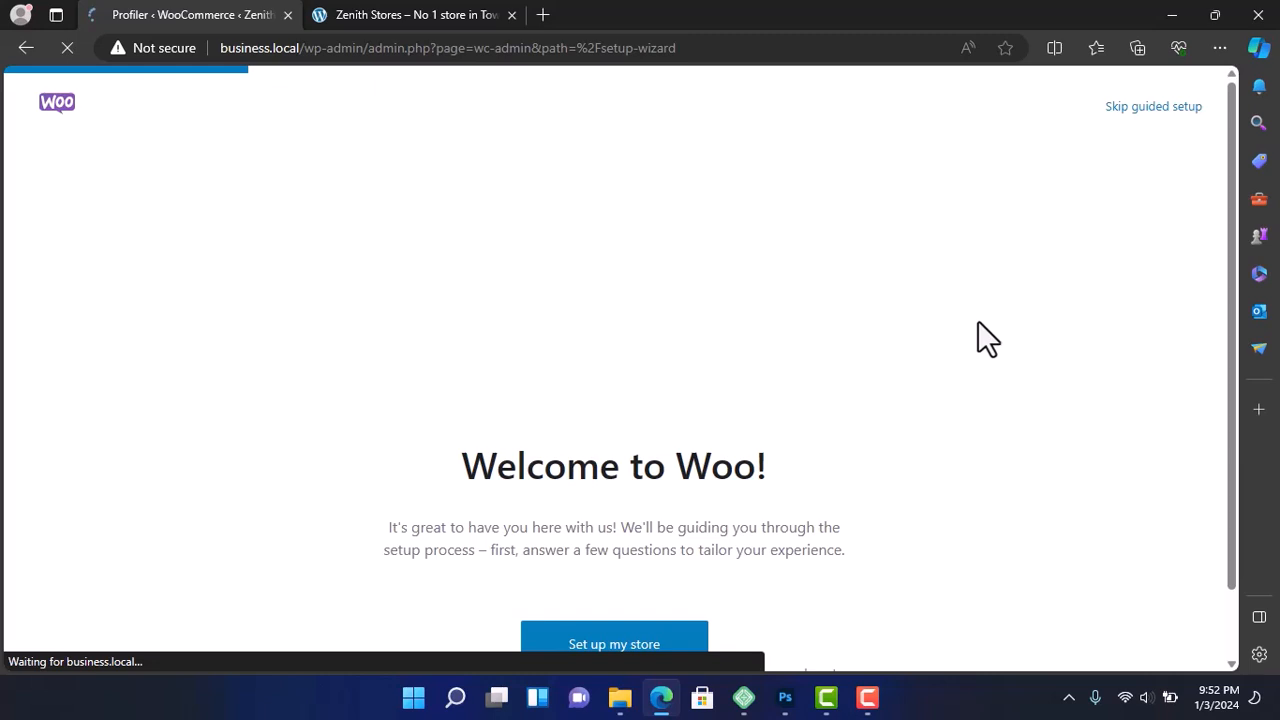
Step: Skip the WooCommerce guided setup and return to the 'woocommerce' plugin search results
click(1165, 108)
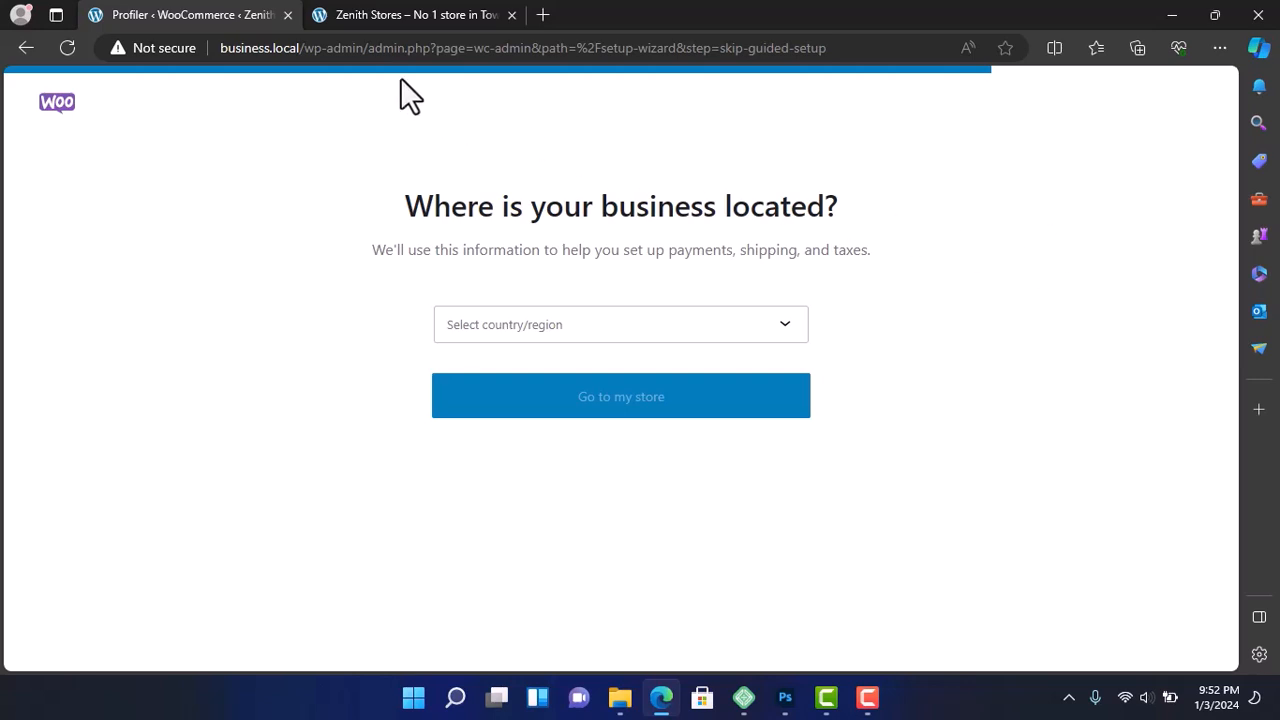
click(26, 48)
click(26, 48)
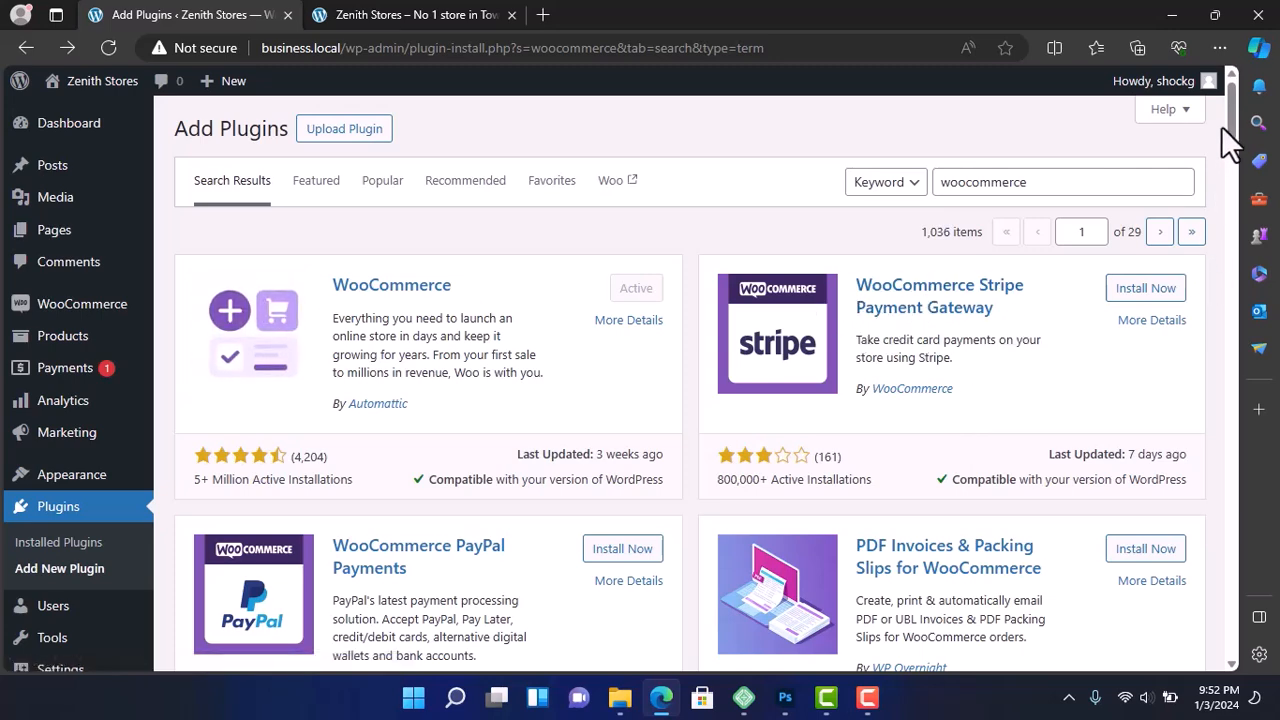
scroll(1232, 125, down, 1)
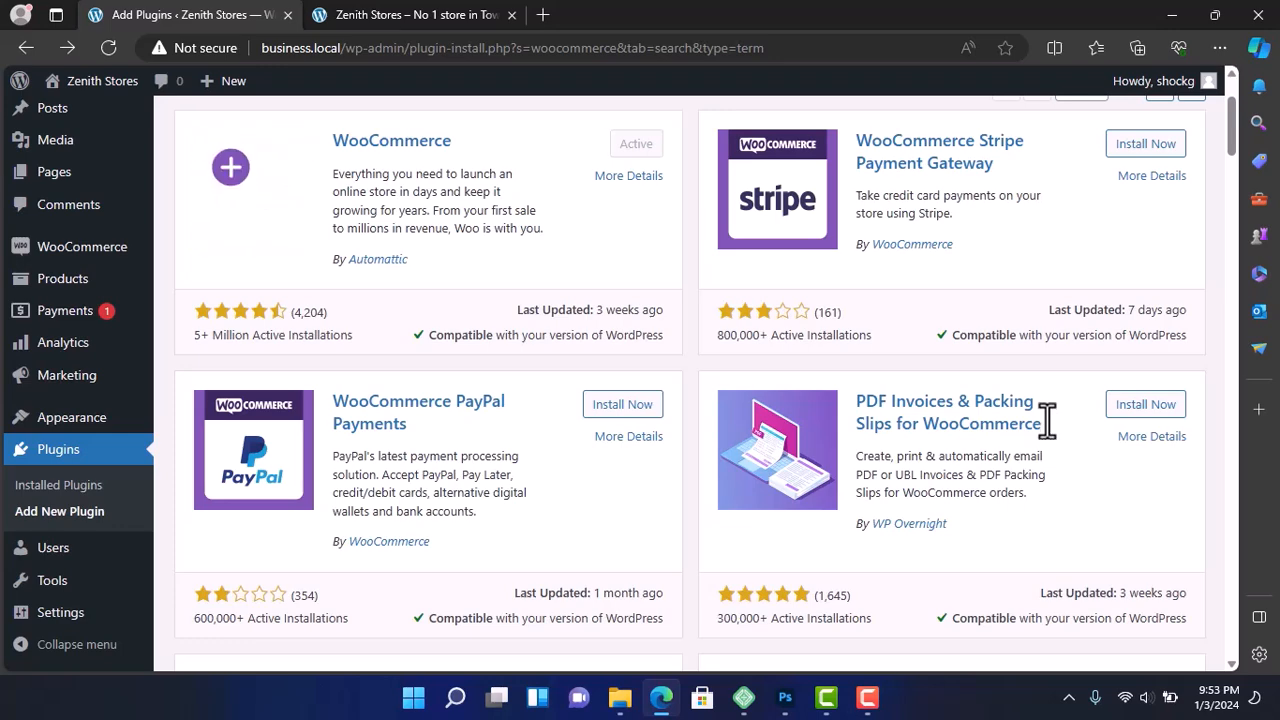
scroll(1211, 157, up, 2)
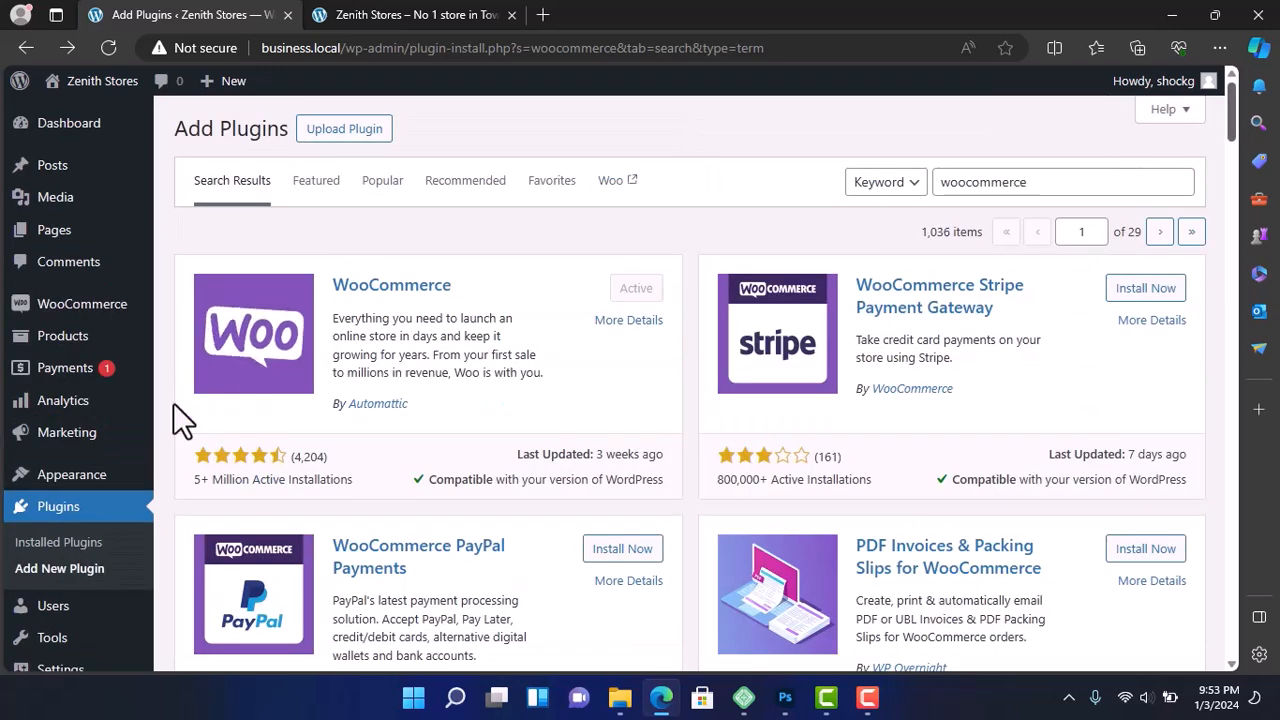
Step: Open Installed Plugins to confirm WooCommerce 8.4.0 is active, briefly checking the live site tab
click(58, 548)
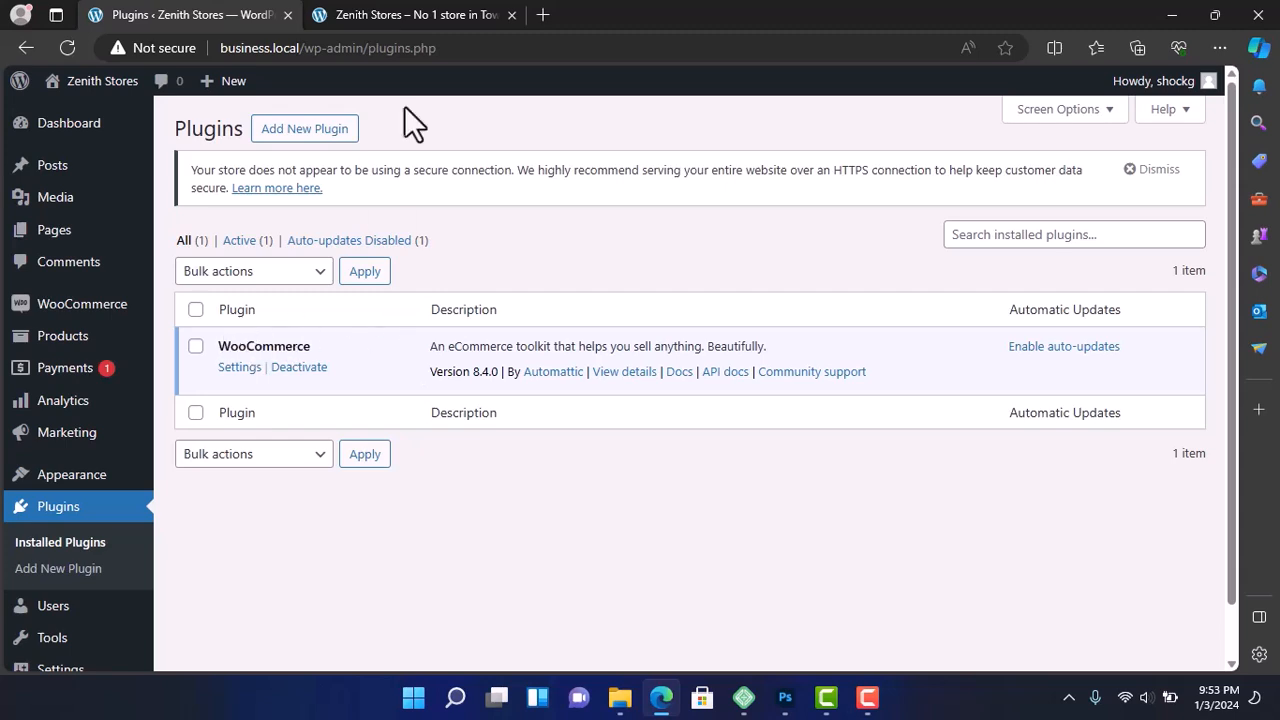
click(432, 15)
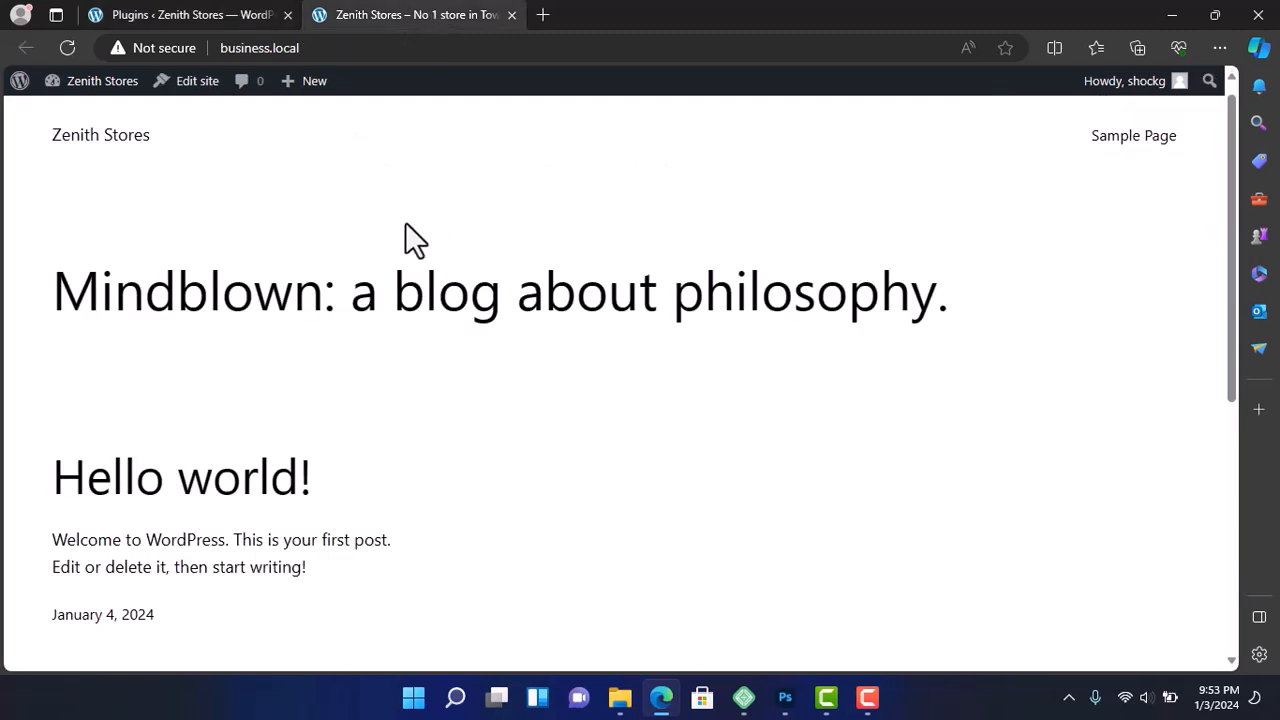
click(173, 14)
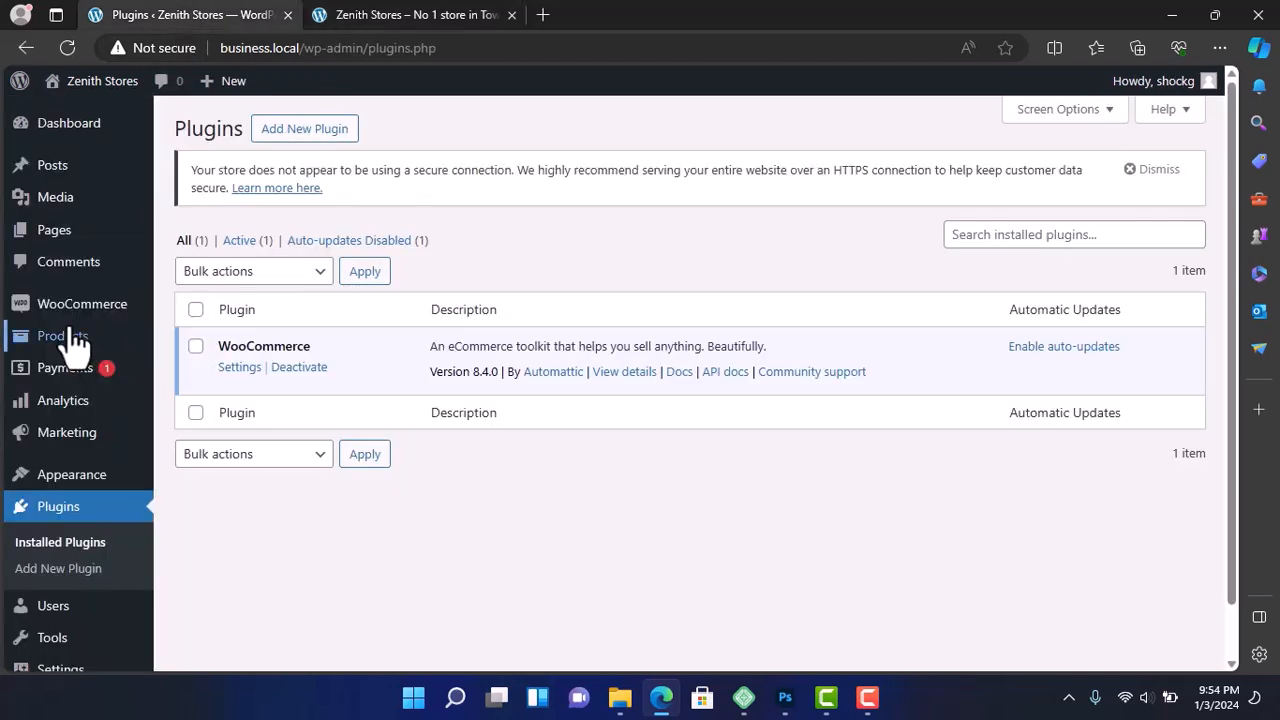
Step: Go to Appearance > Themes > Add New Theme and search the directory for 'astra'
mouse_move(68, 476)
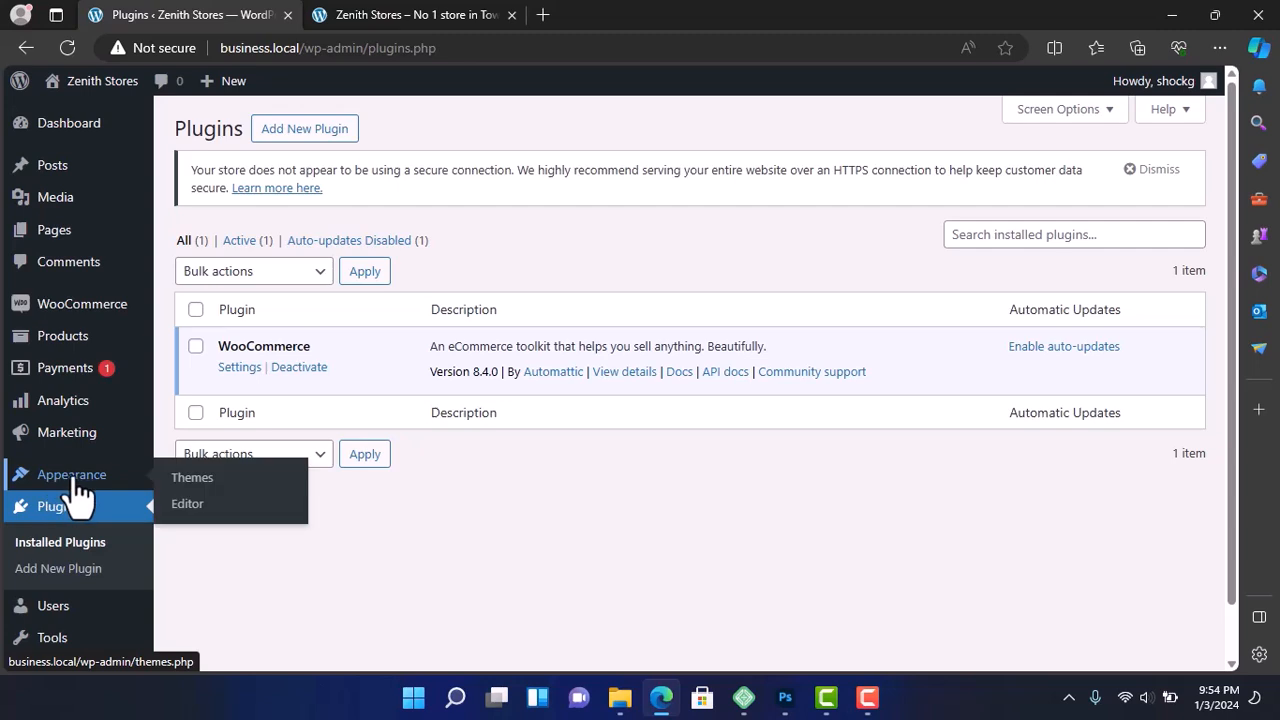
click(209, 490)
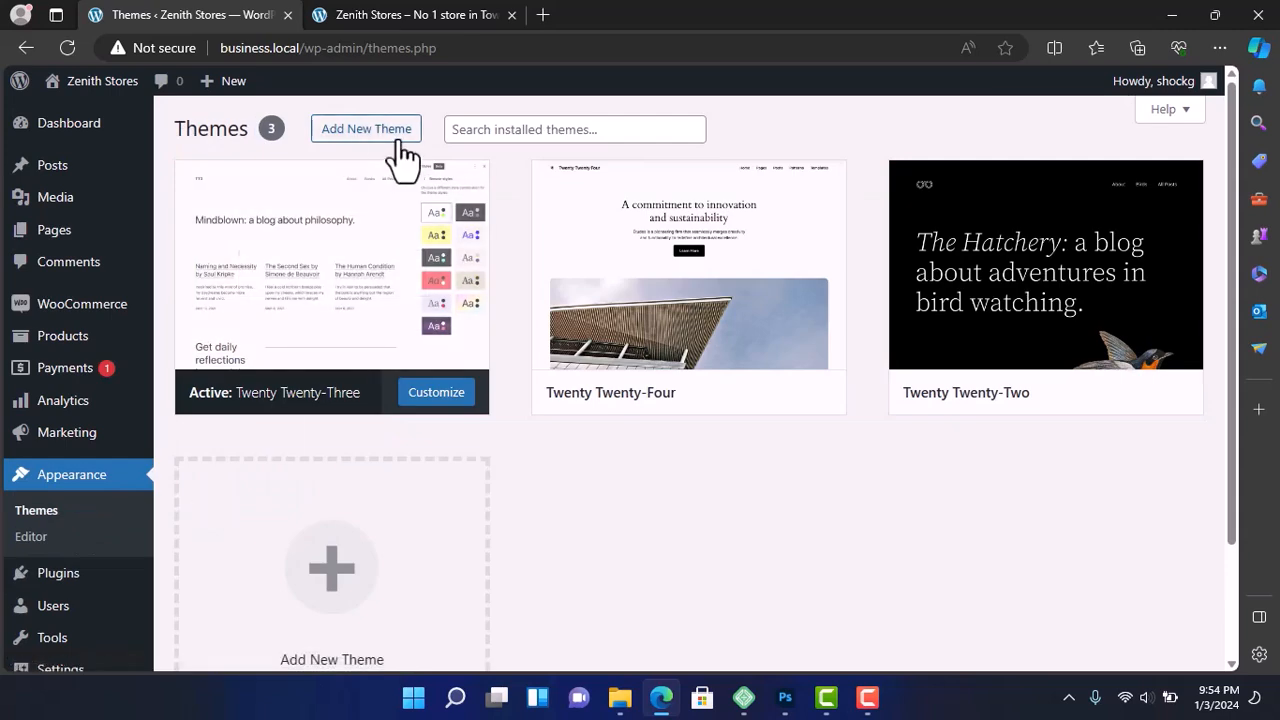
click(368, 136)
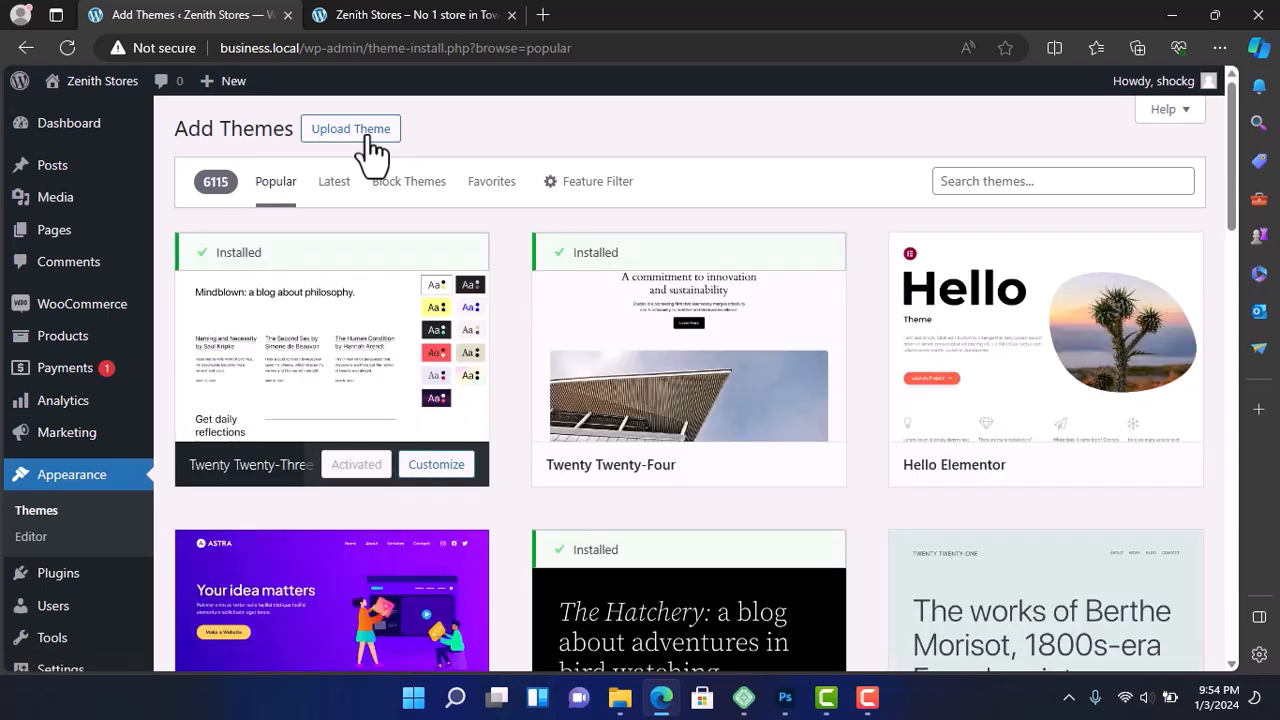
click(1033, 182)
text(astra)
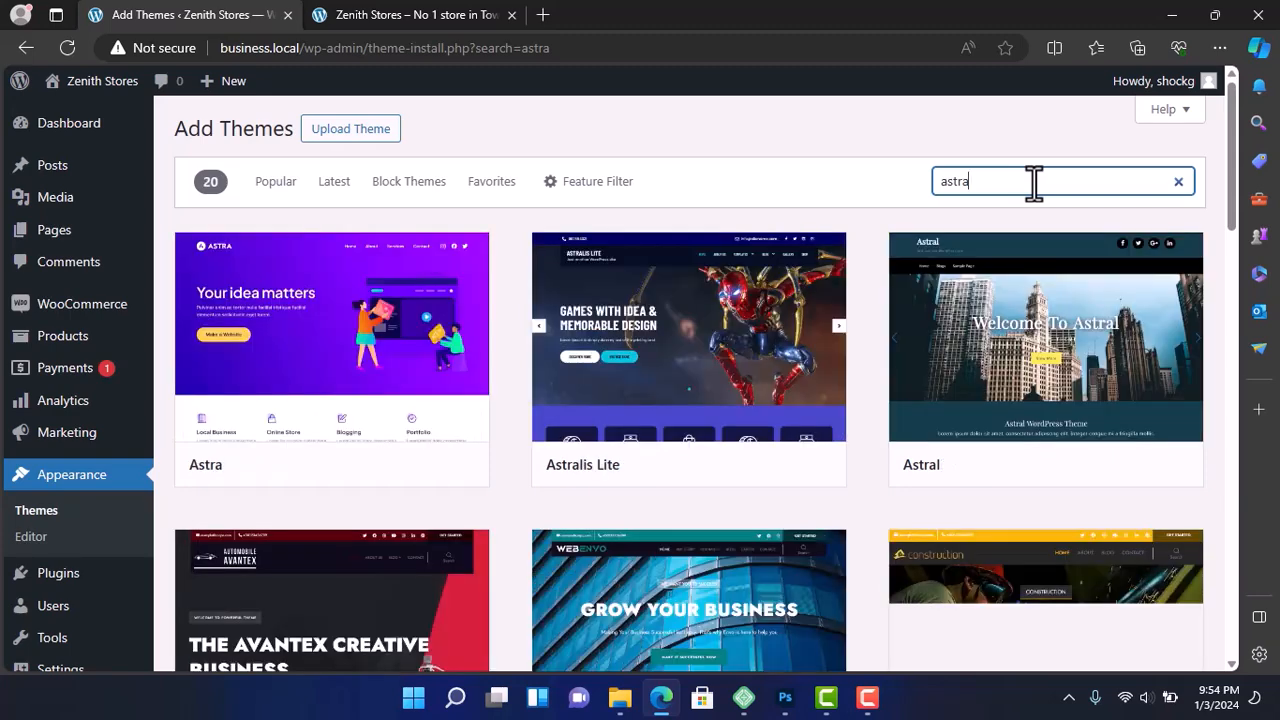
mouse_move(311, 383)
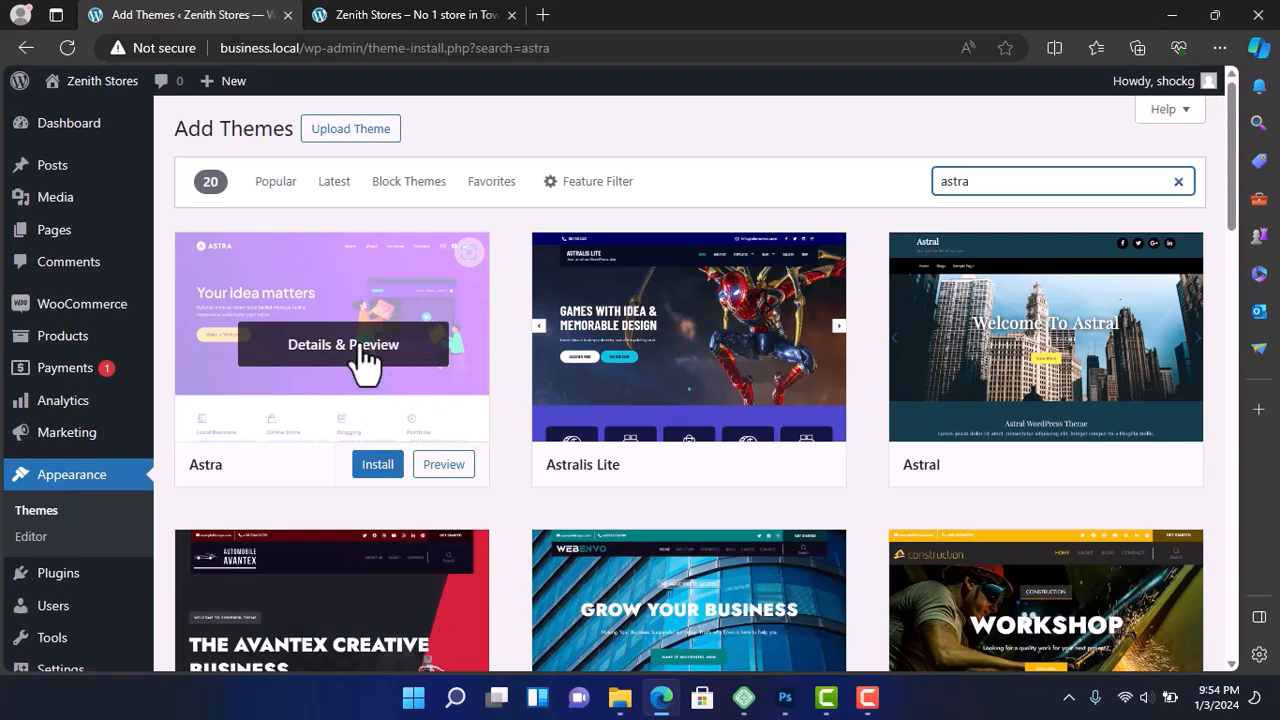
mouse_move(820, 314)
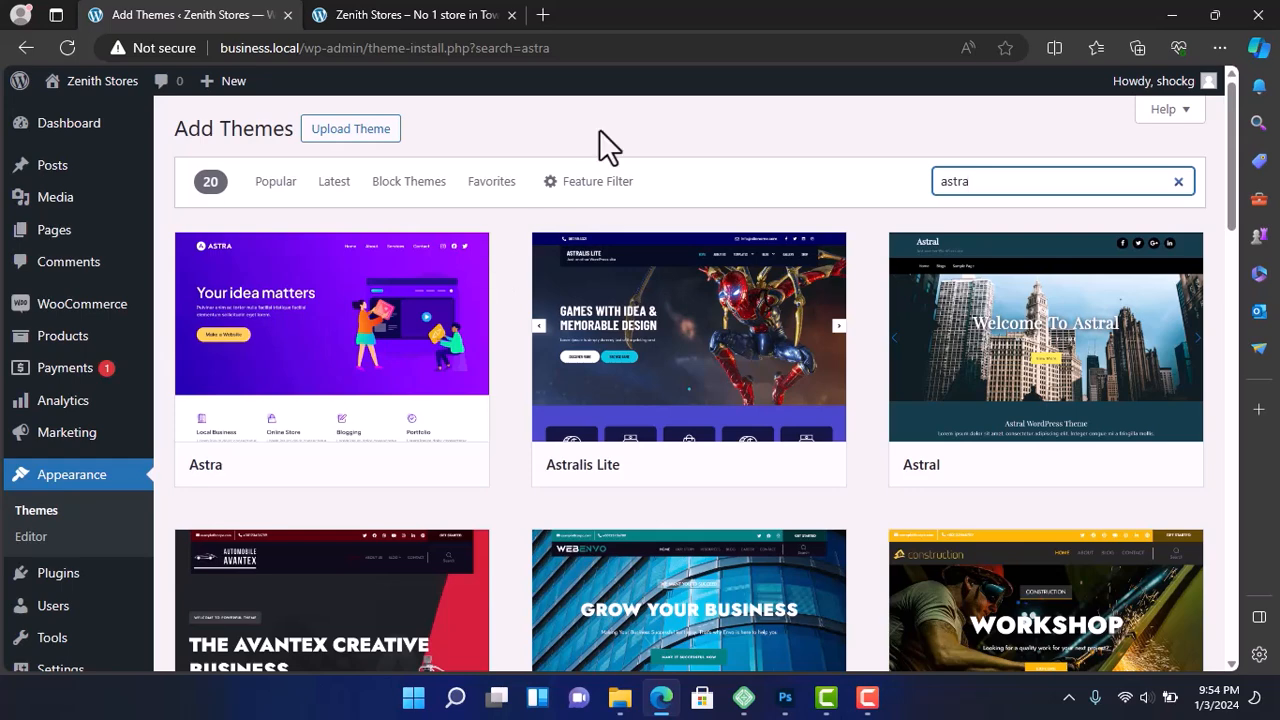
Step: In a new tab, correct the mistyped 'ggogle.com' and load google.com
click(541, 14)
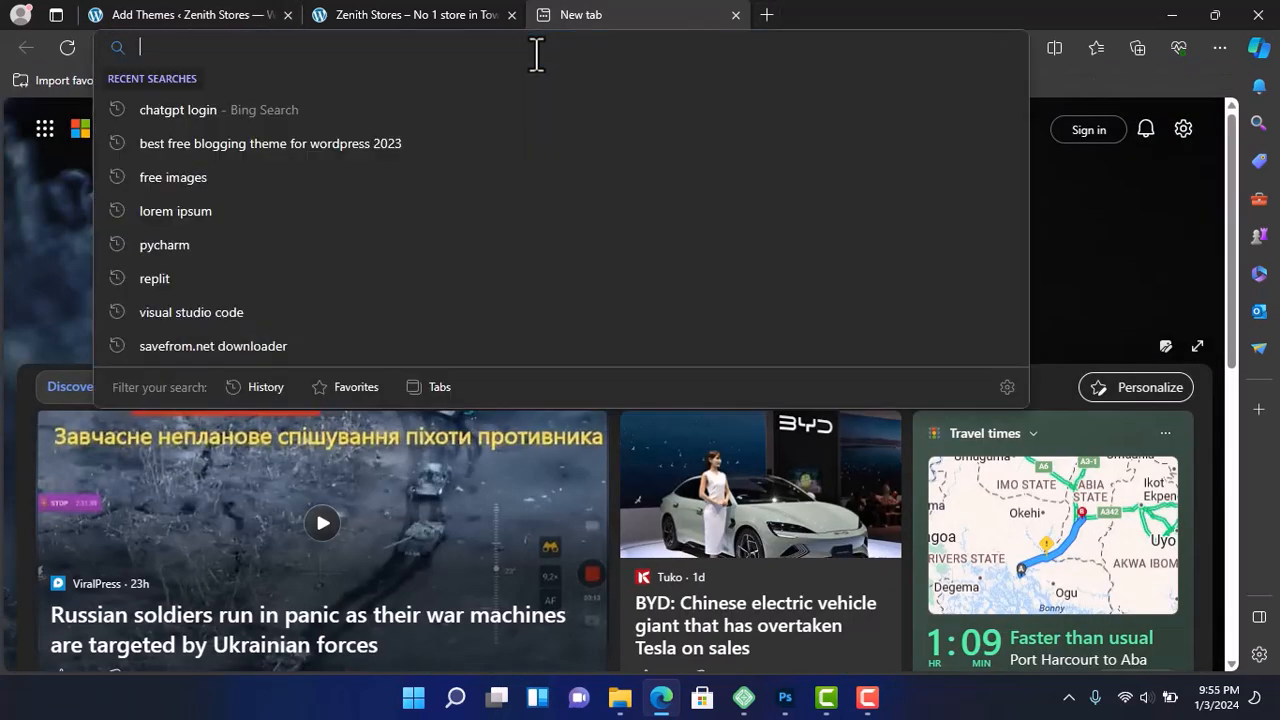
text(ggogle.com)
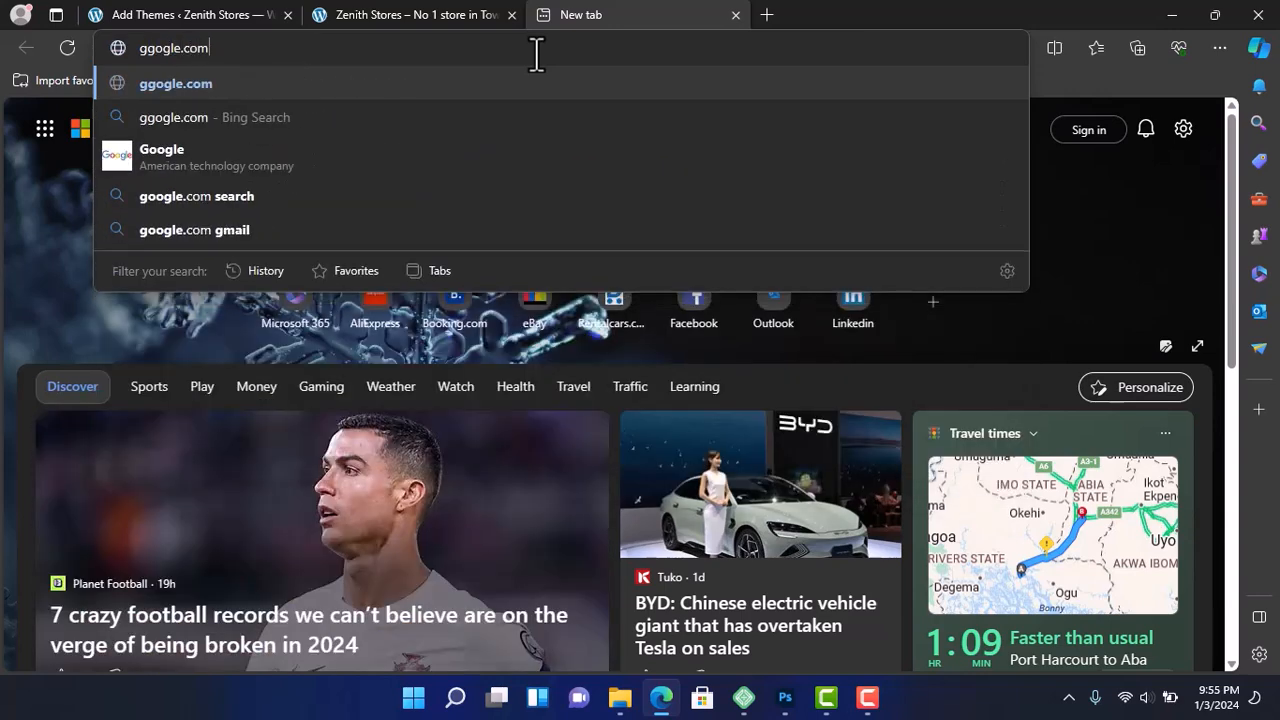
key(Return)
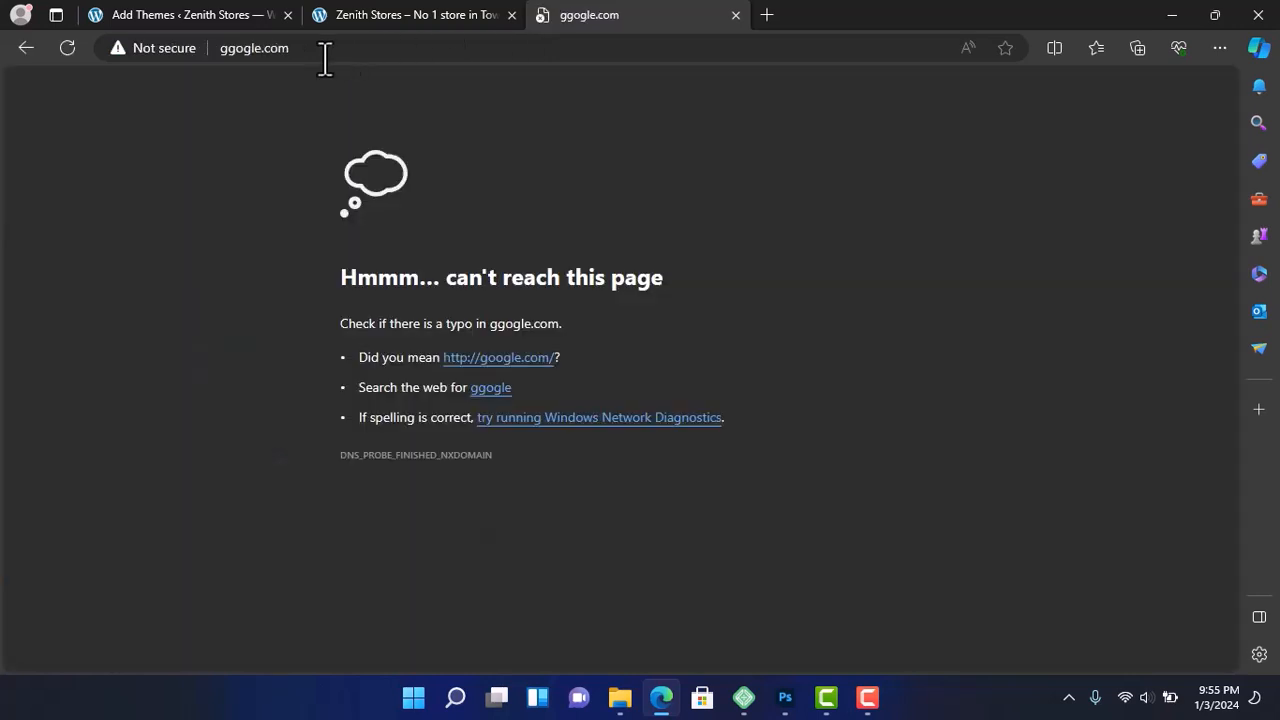
click(233, 55)
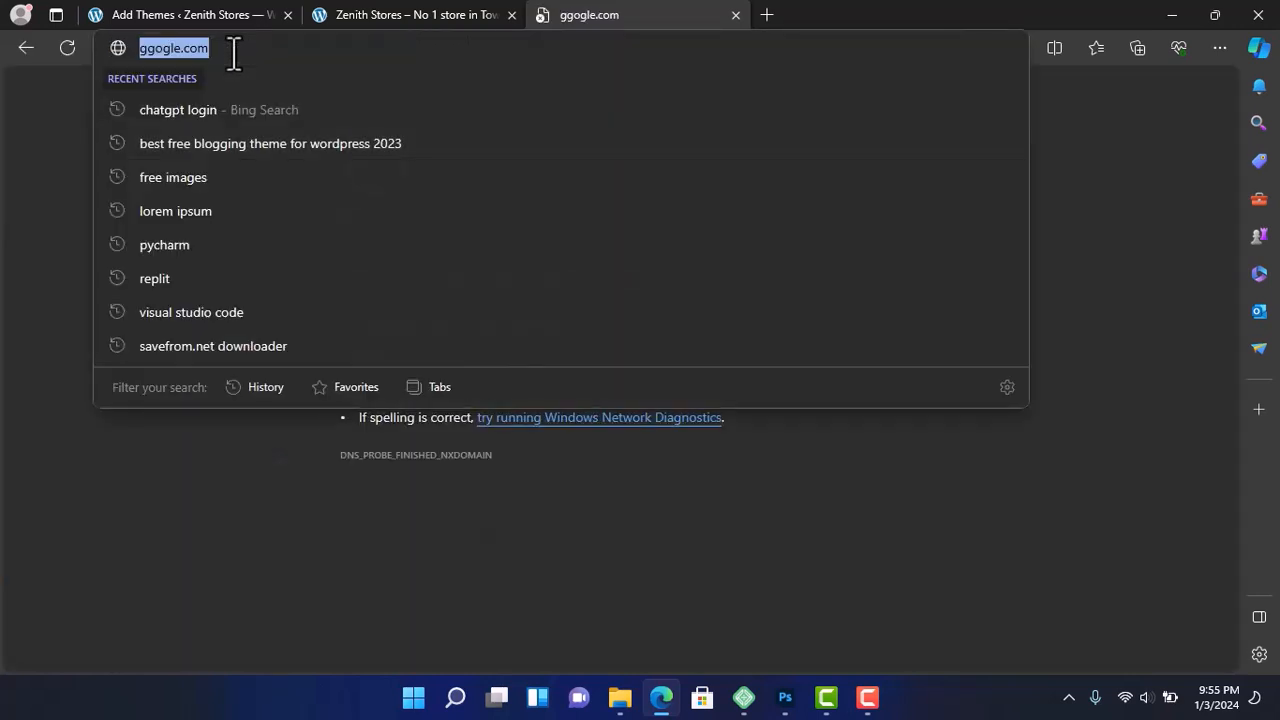
click(155, 46)
key(BackSpace)
text(0)
key(BackSpace)
text(o)
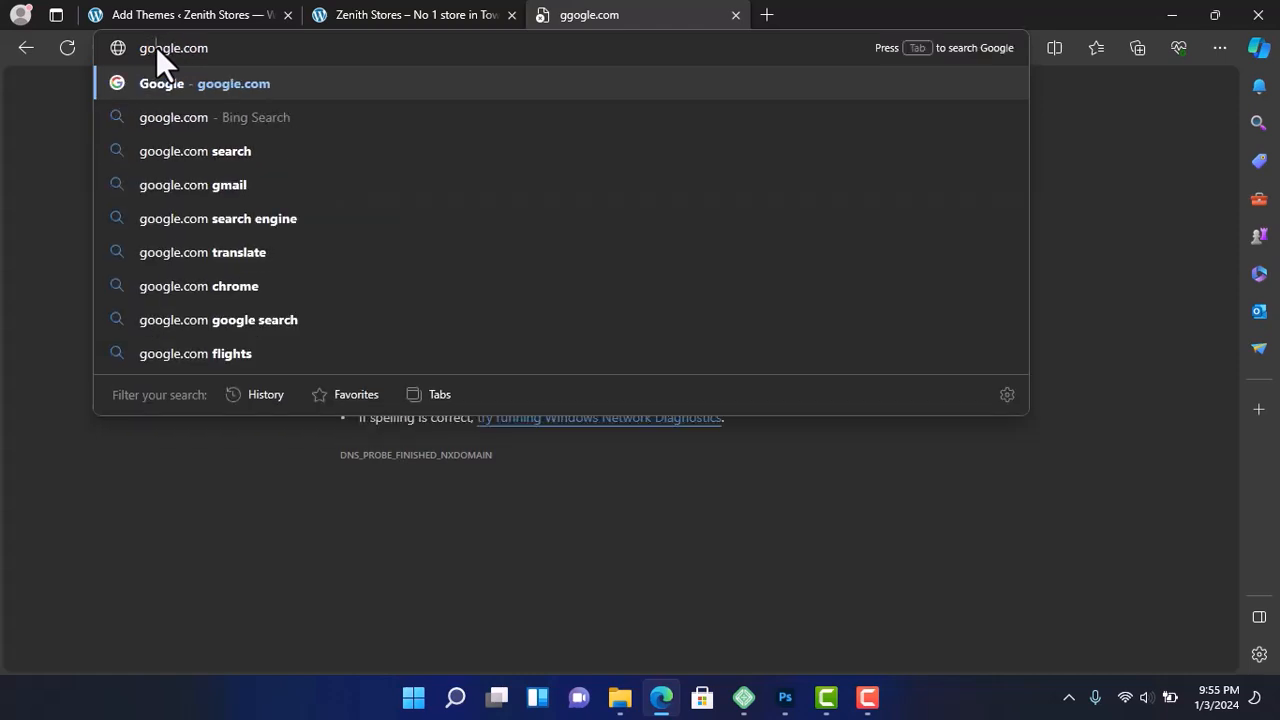
key(Return)
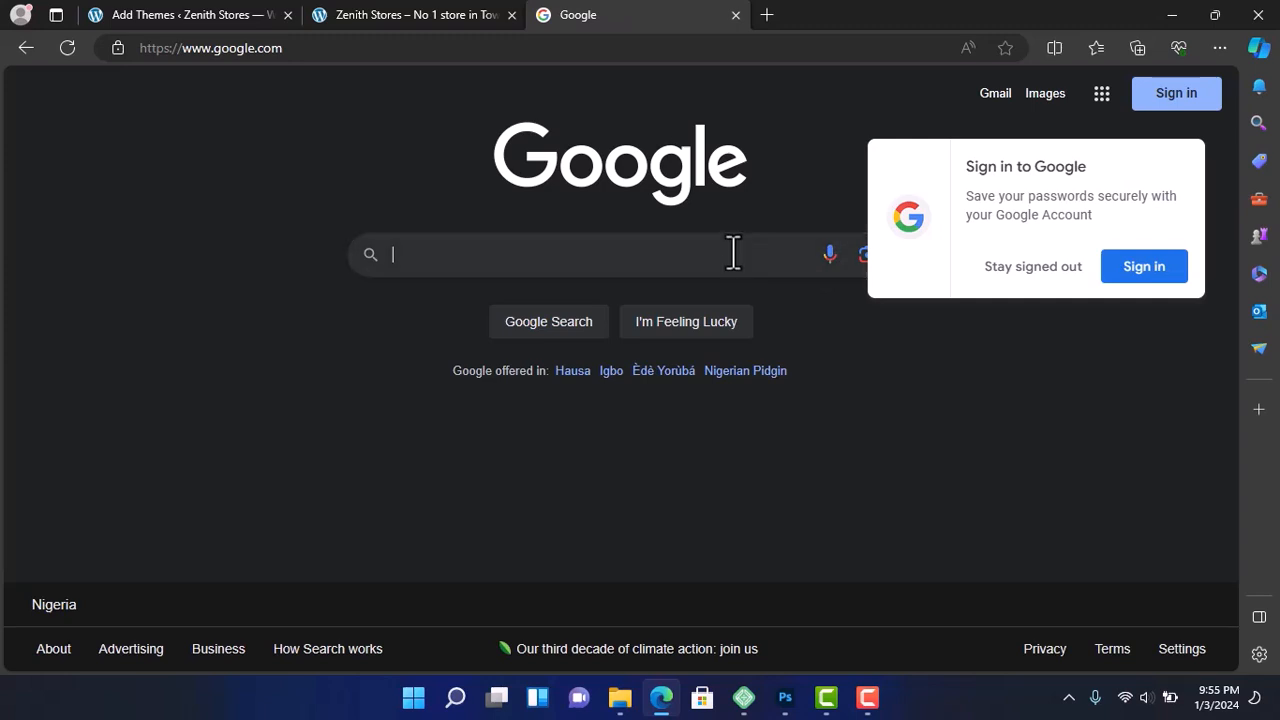
Step: Search Google for 'themeforest'
click(732, 255)
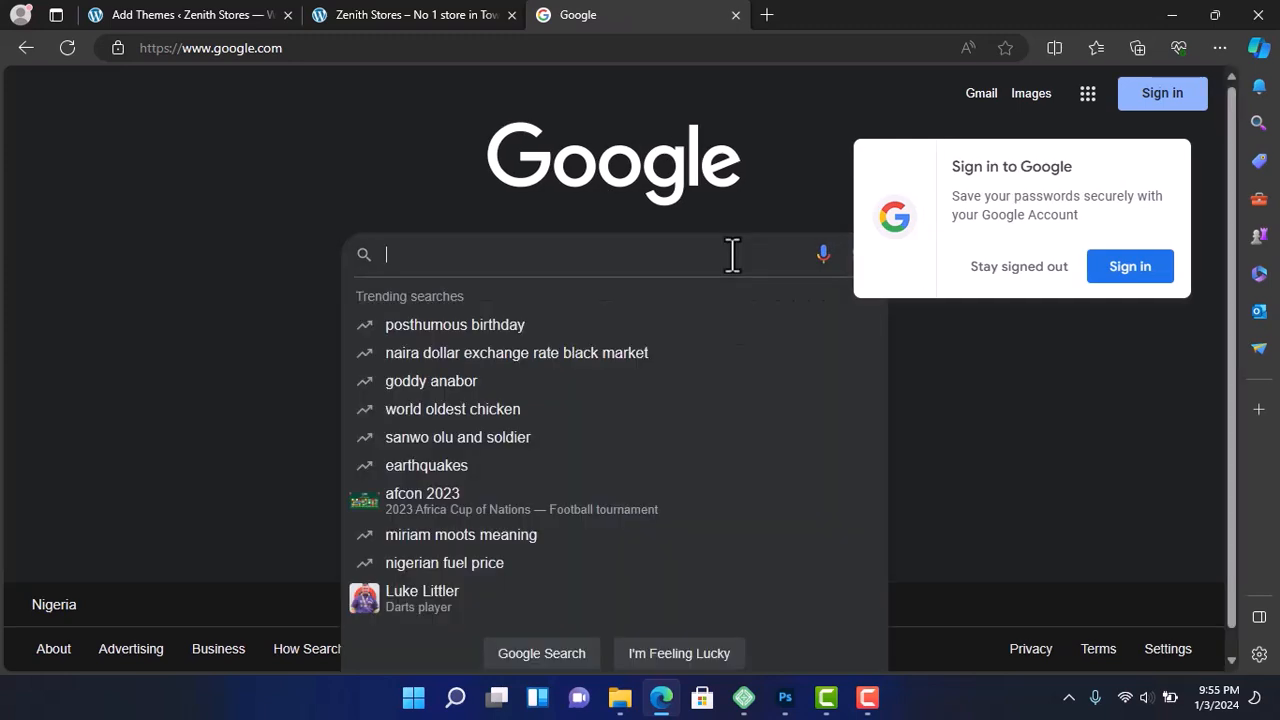
text(theme)
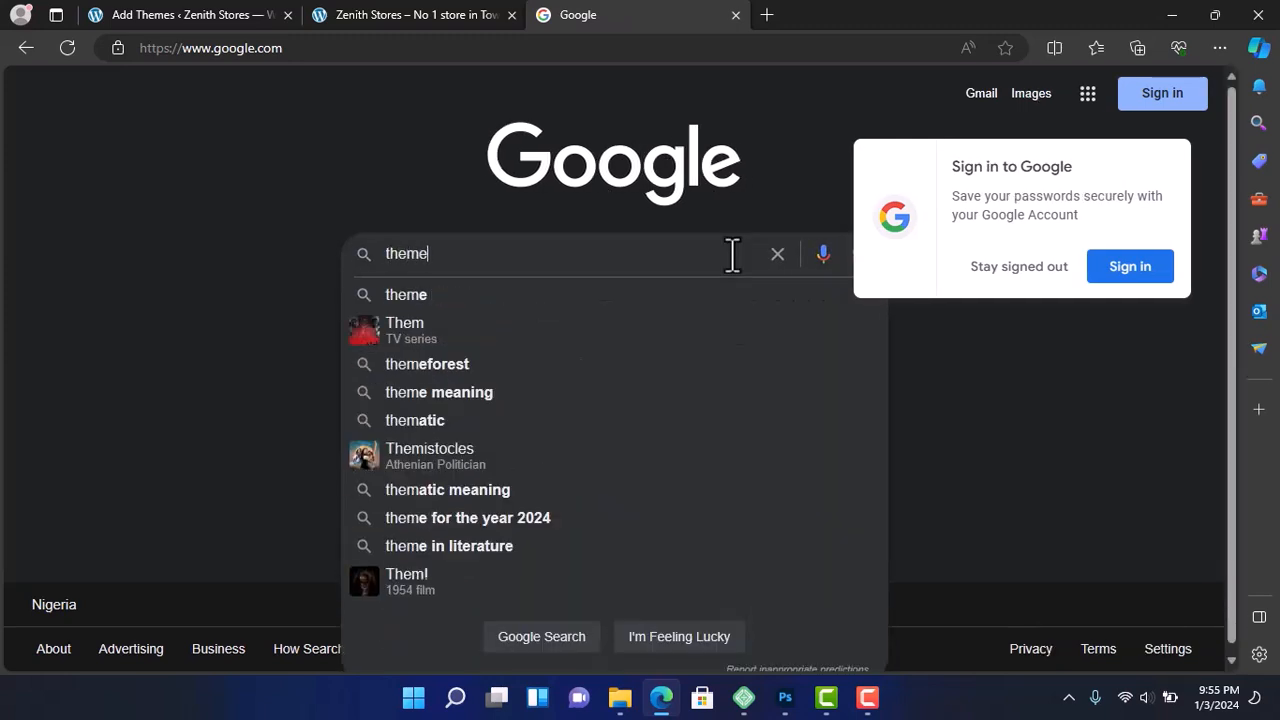
text(forest)
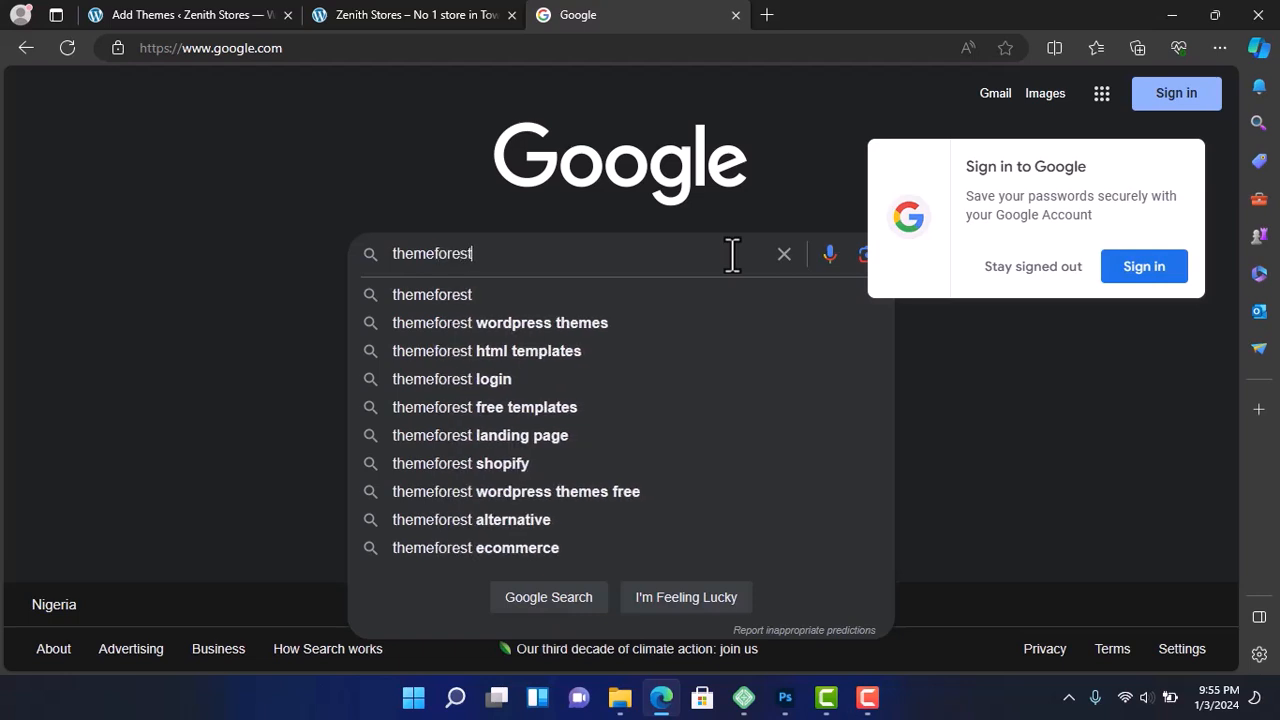
key(Return)
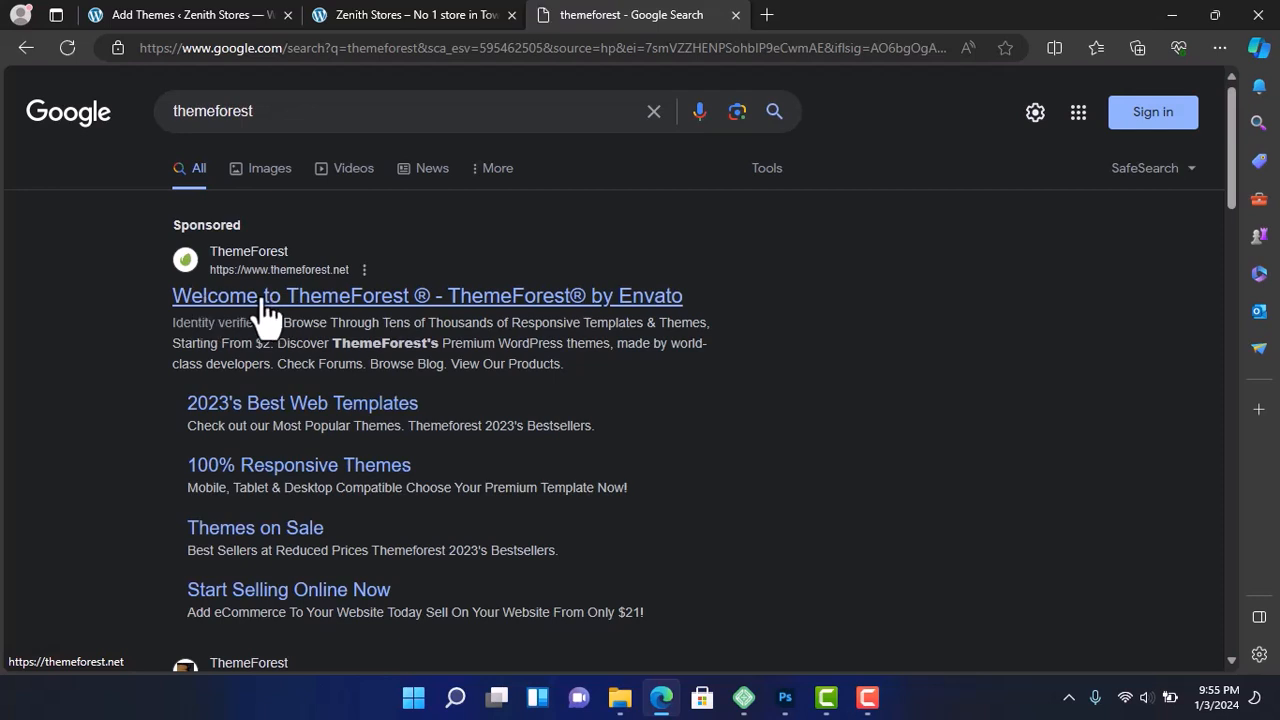
Step: Open ThemeForest from the ad, then browse WordPress Themes > eCommerce theme cards
click(371, 298)
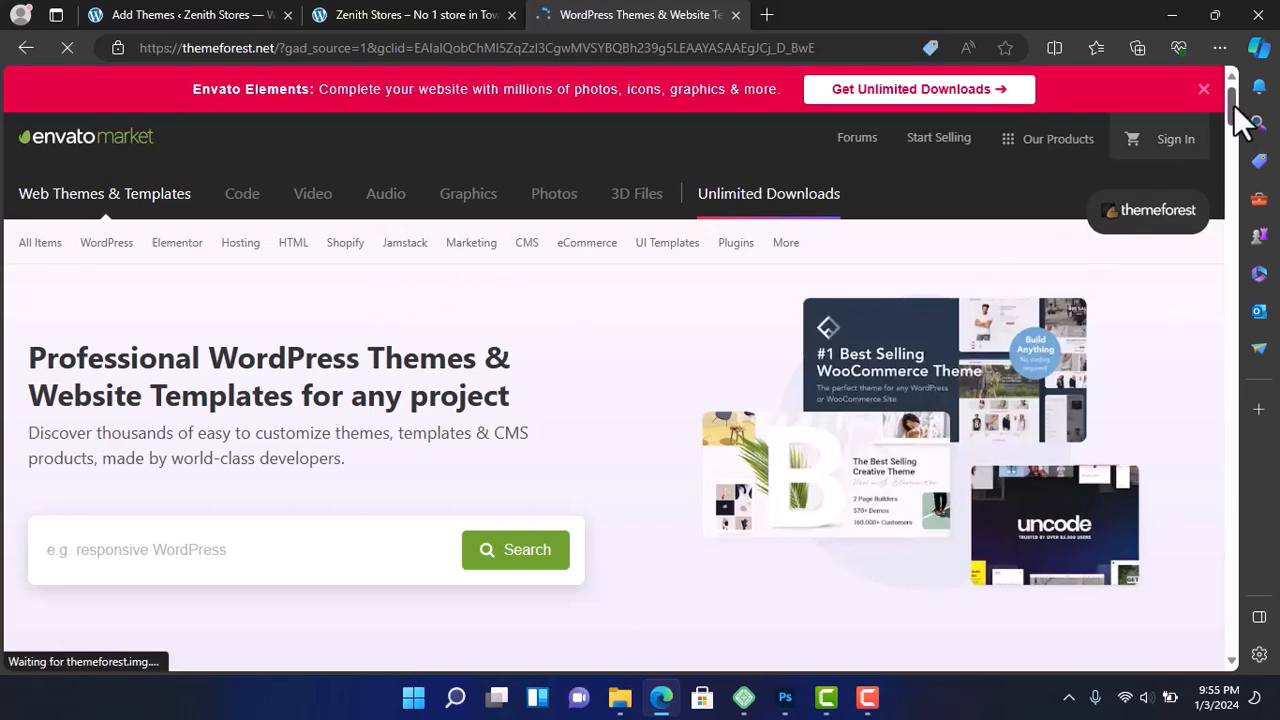
scroll(1245, 122, down, 1)
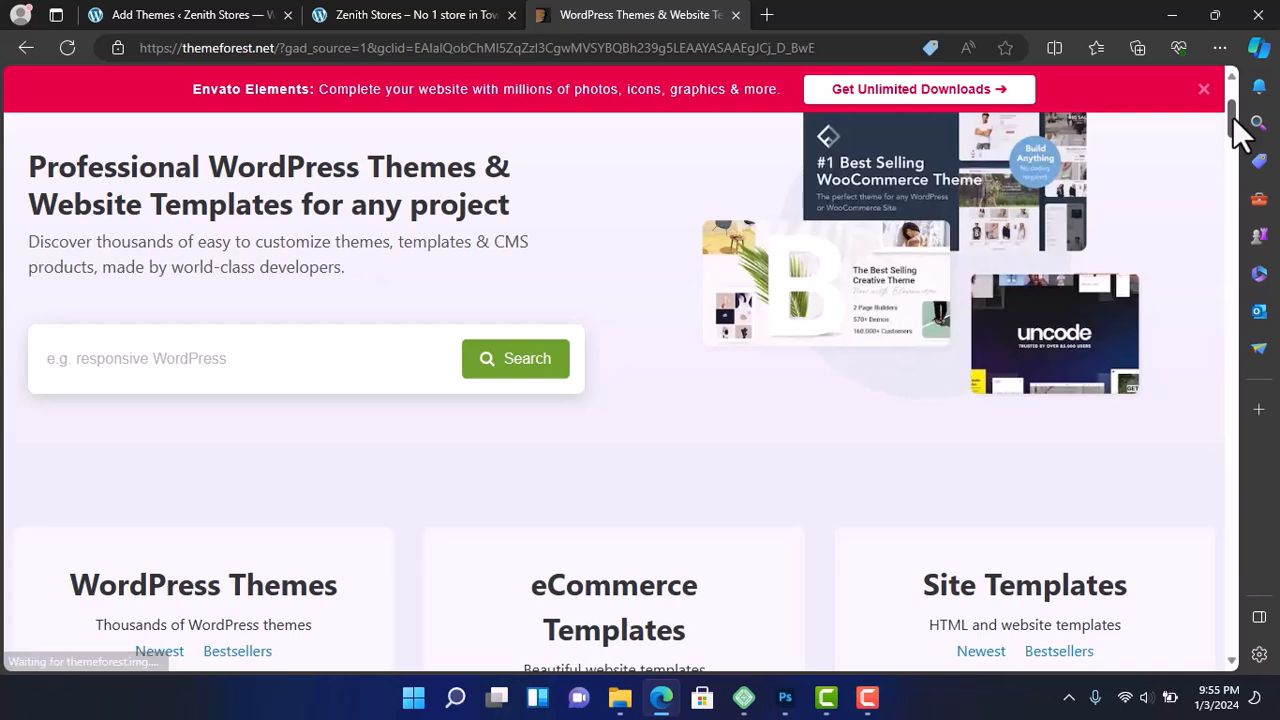
drag(1232, 118, 1233, 138)
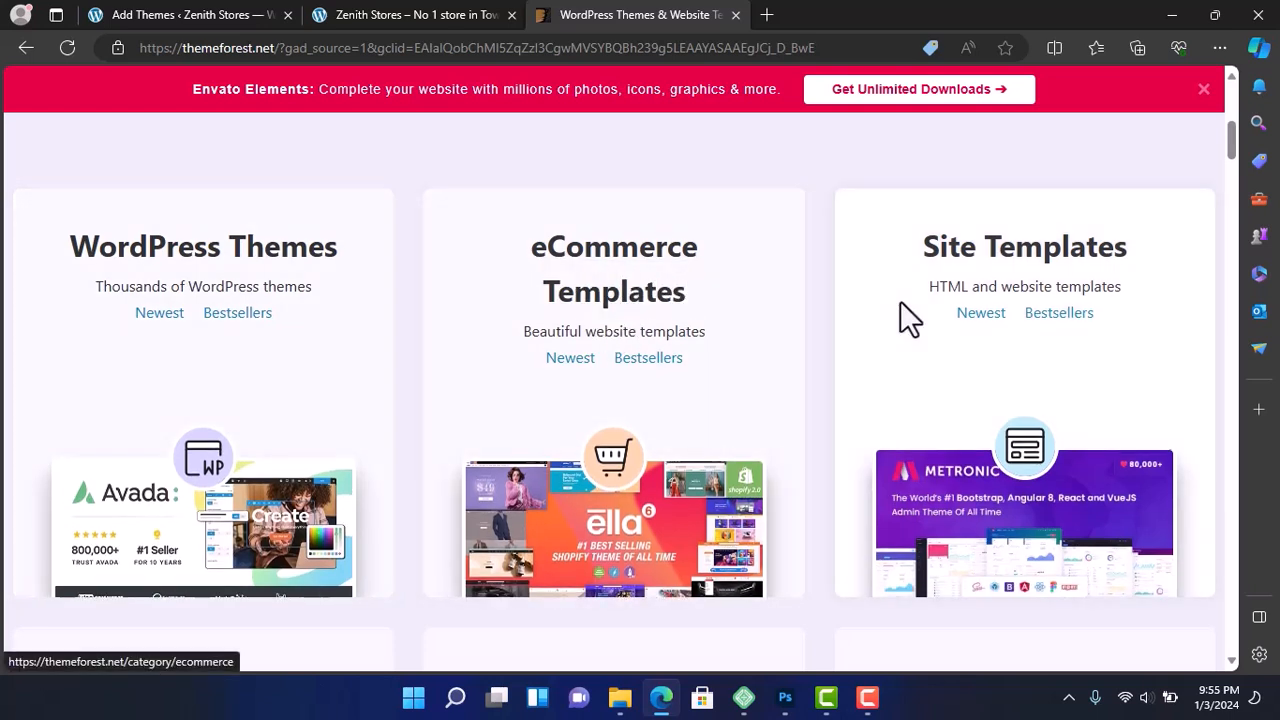
click(251, 268)
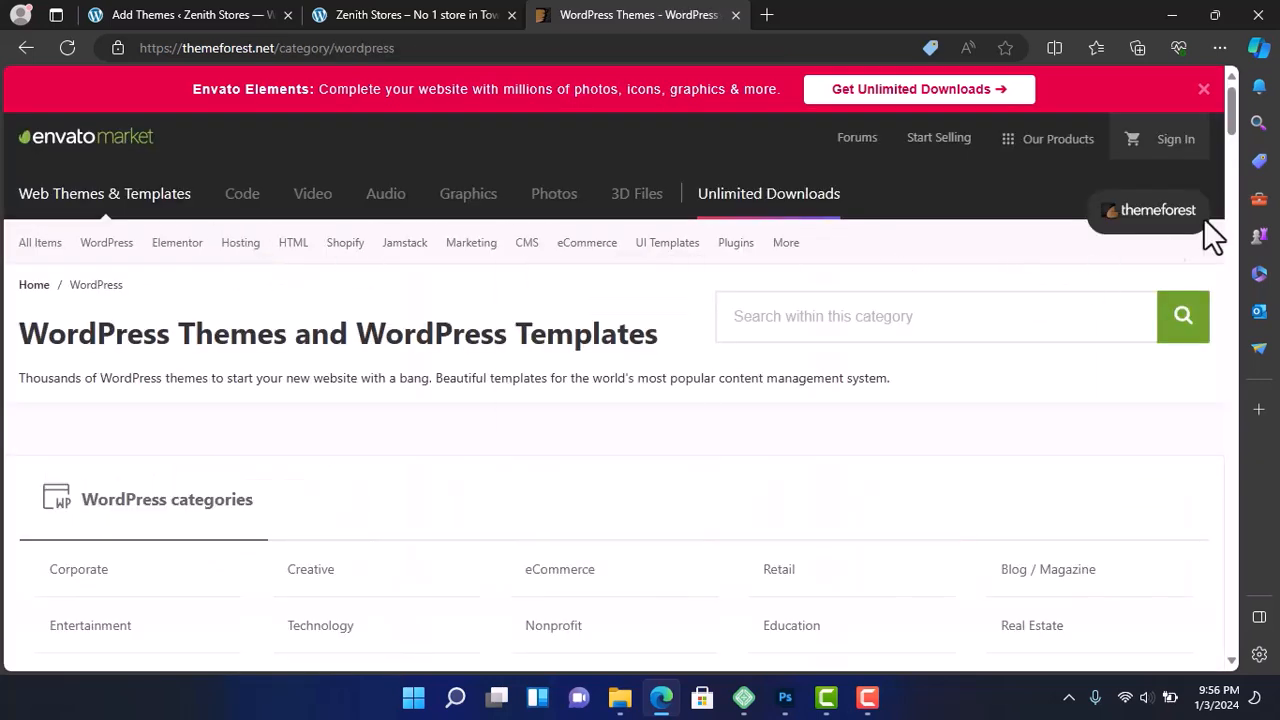
scroll(1237, 125, down, 3)
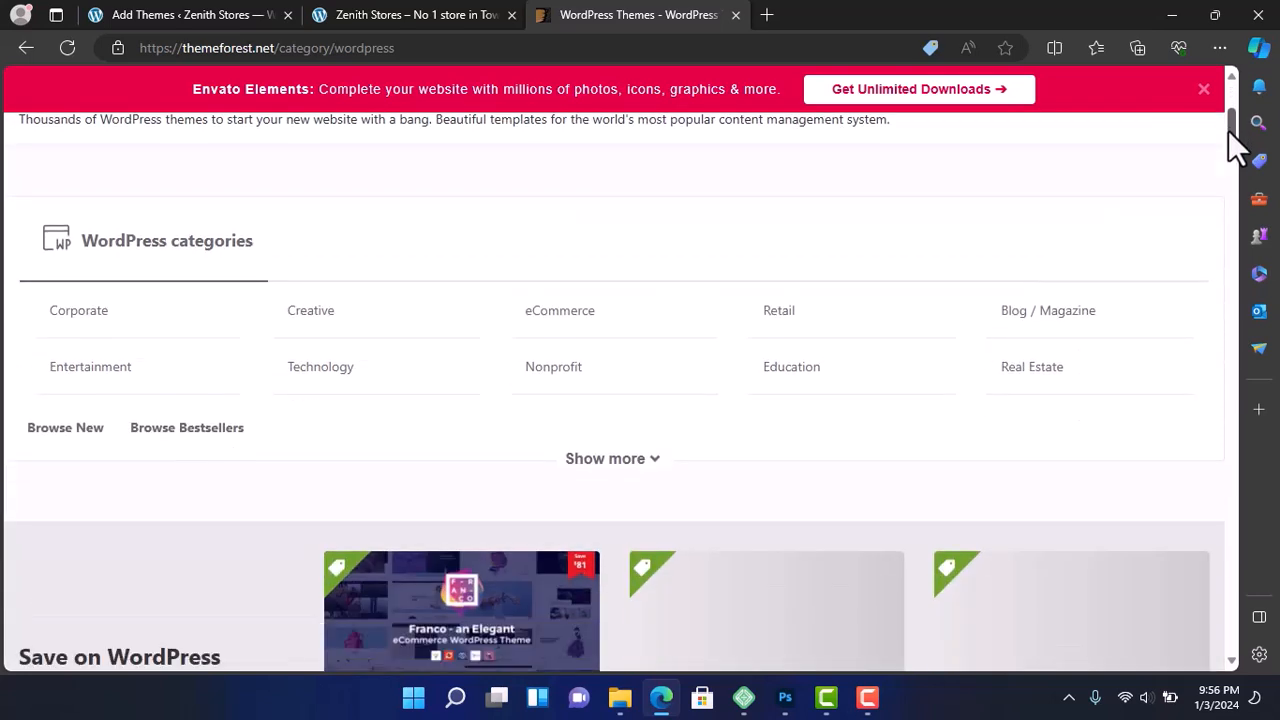
click(552, 316)
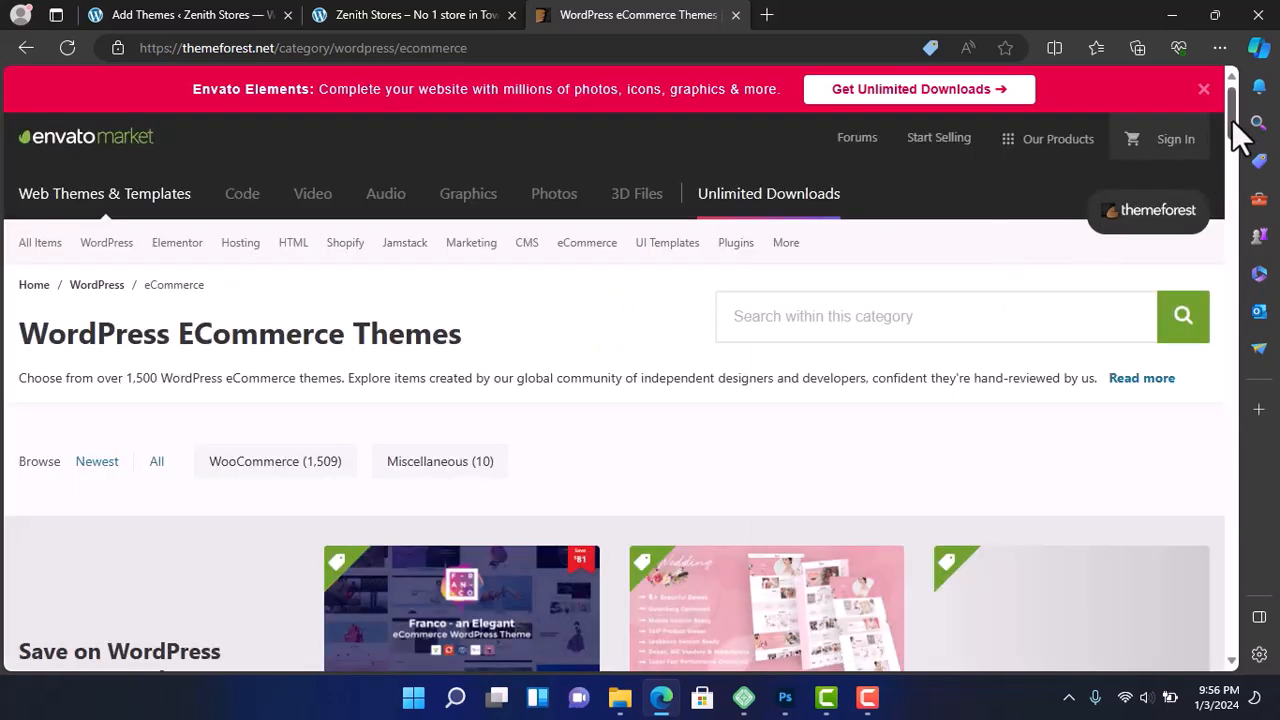
drag(1230, 113, 1235, 152)
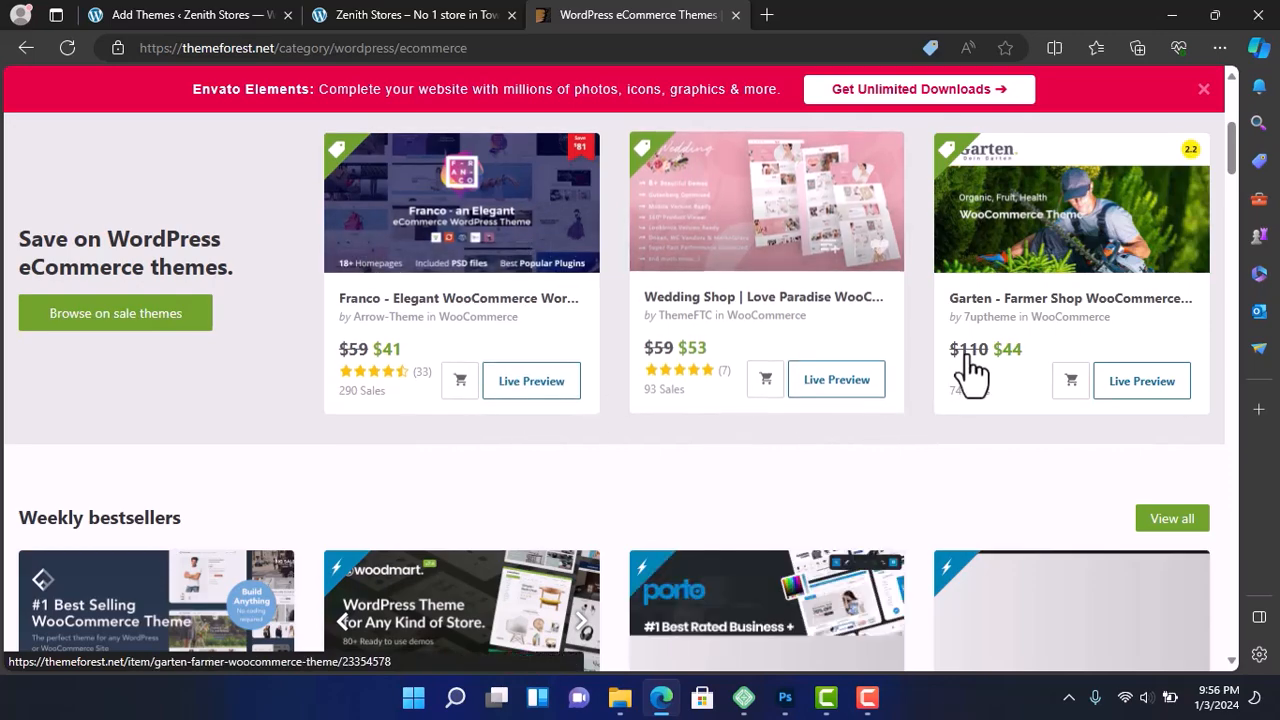
drag(1230, 135, 1236, 84)
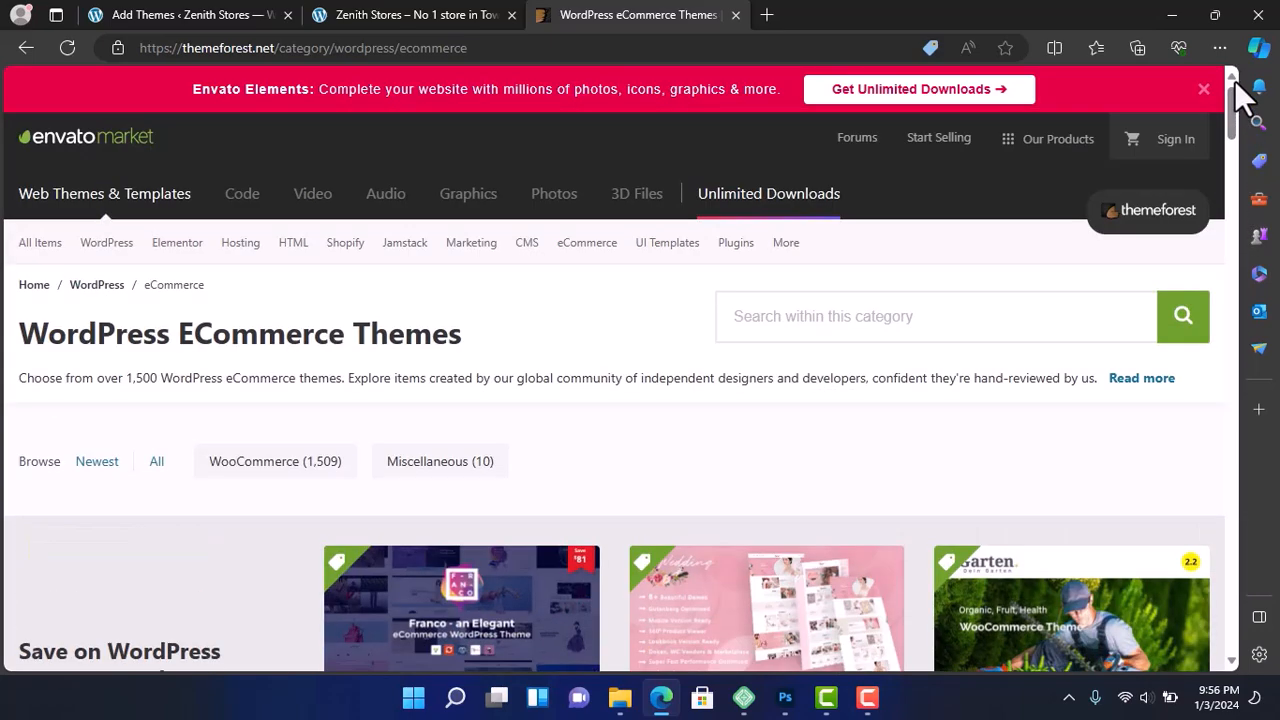
Step: Install the Astra theme from the Add Themes results and activate it
click(196, 18)
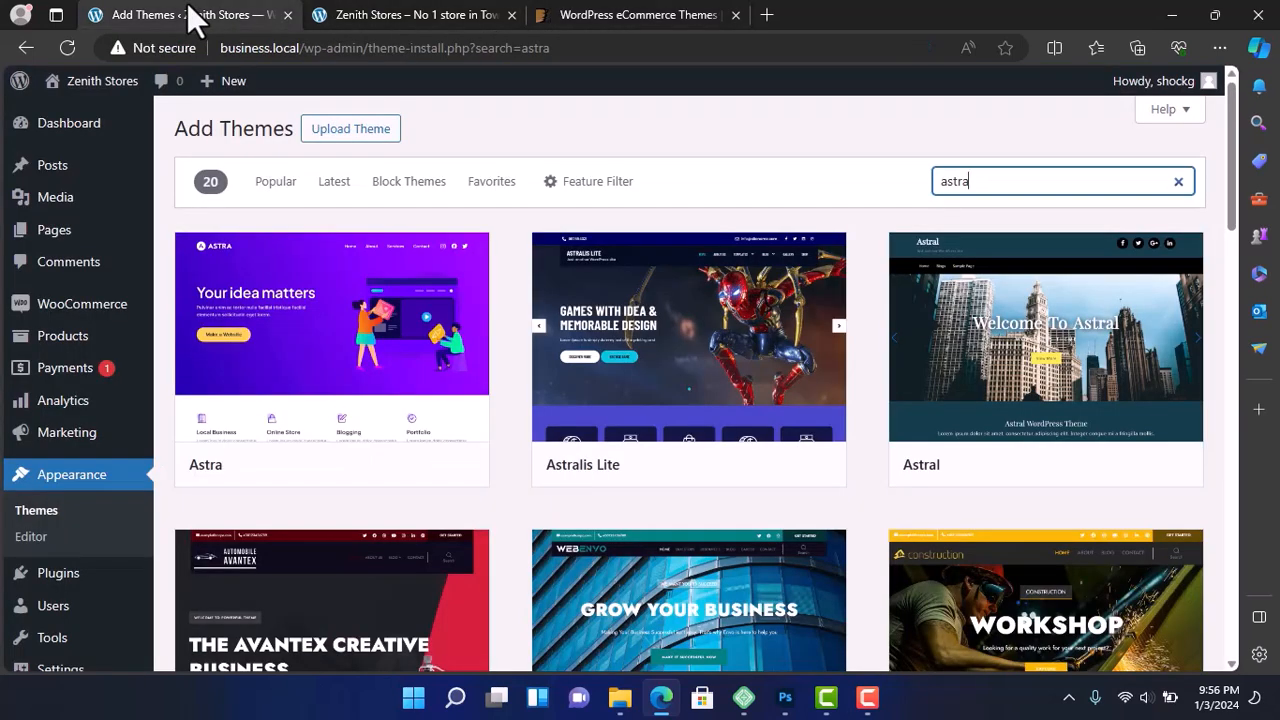
mouse_move(334, 388)
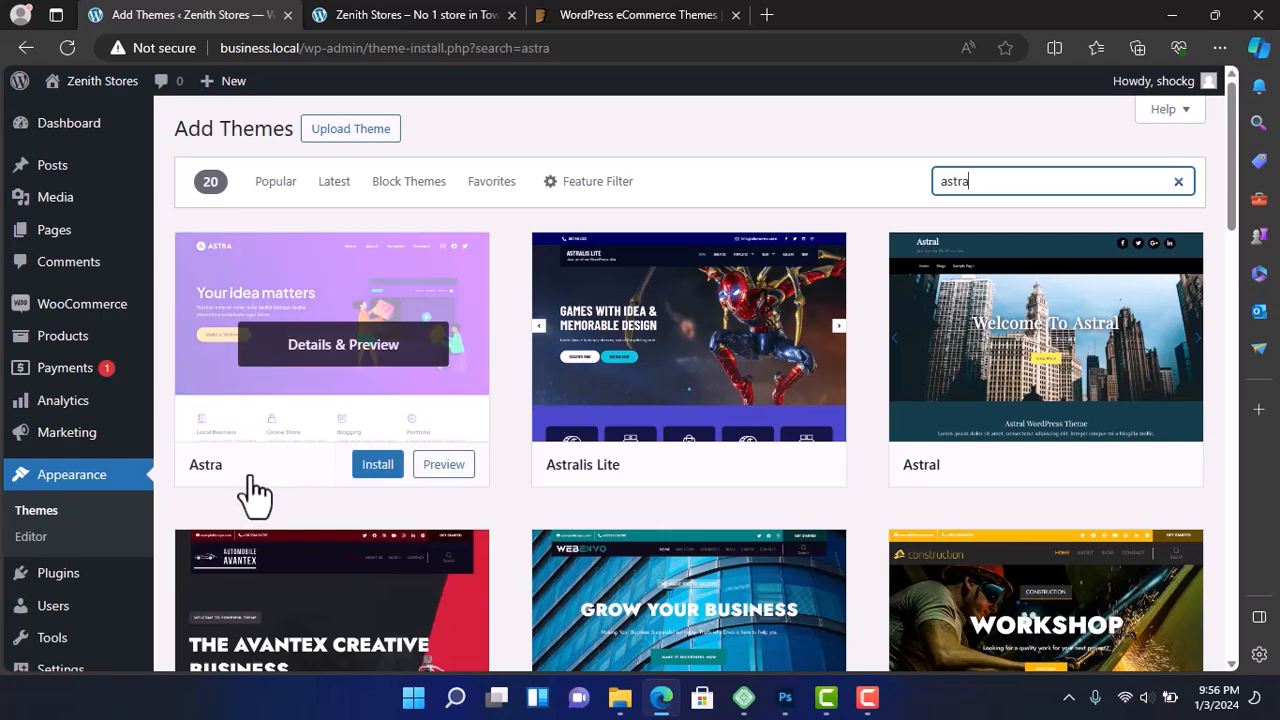
click(377, 465)
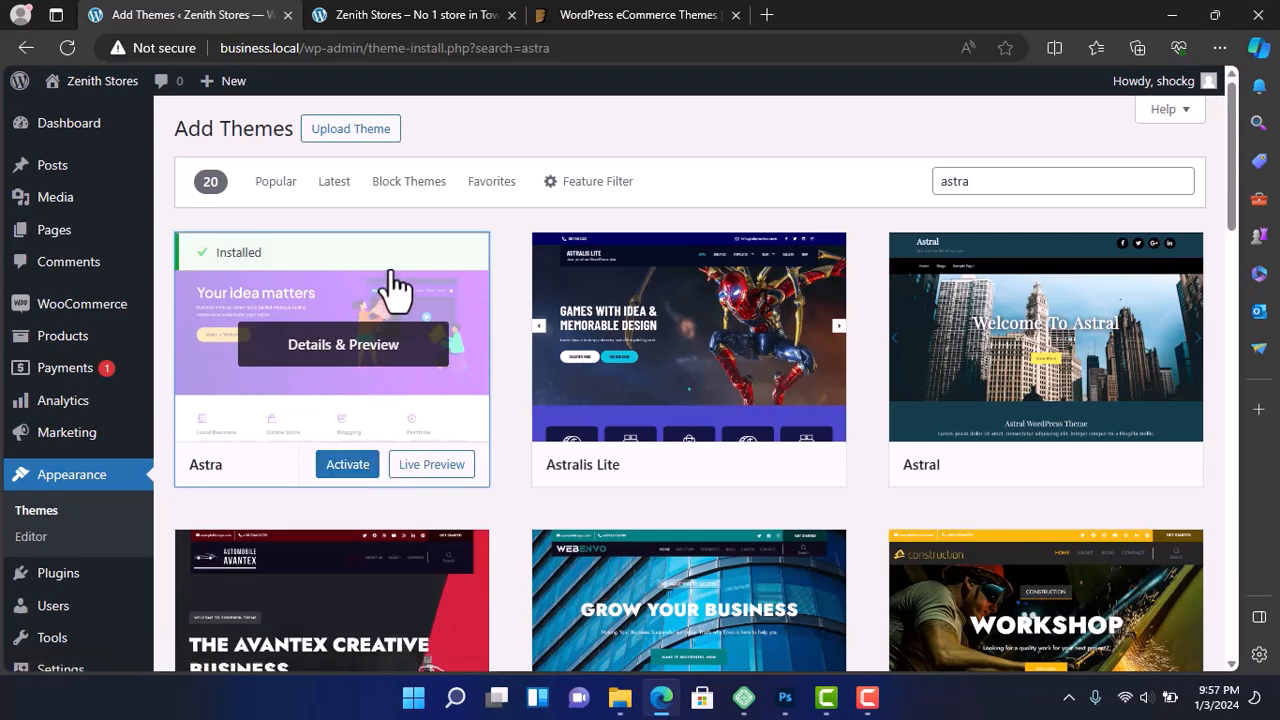
click(353, 468)
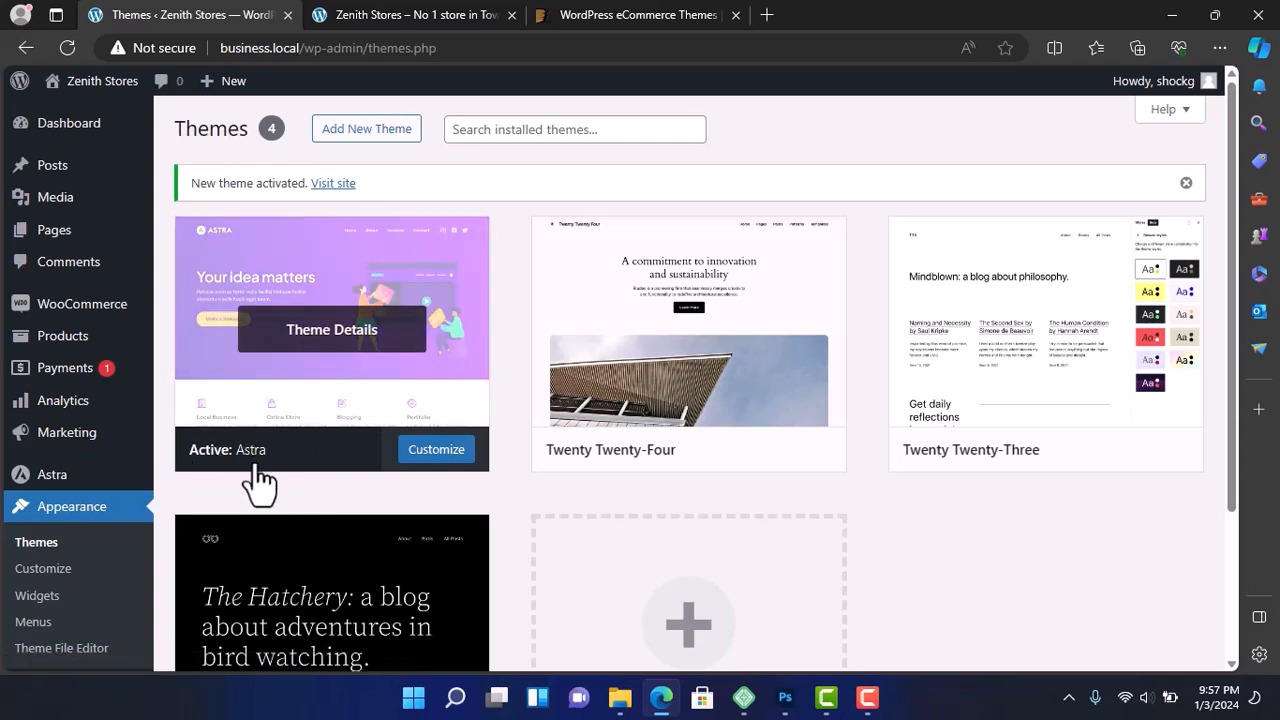
Step: Reload the Zenith Stores homepage to see the Astra design, then return to Themes
click(446, 6)
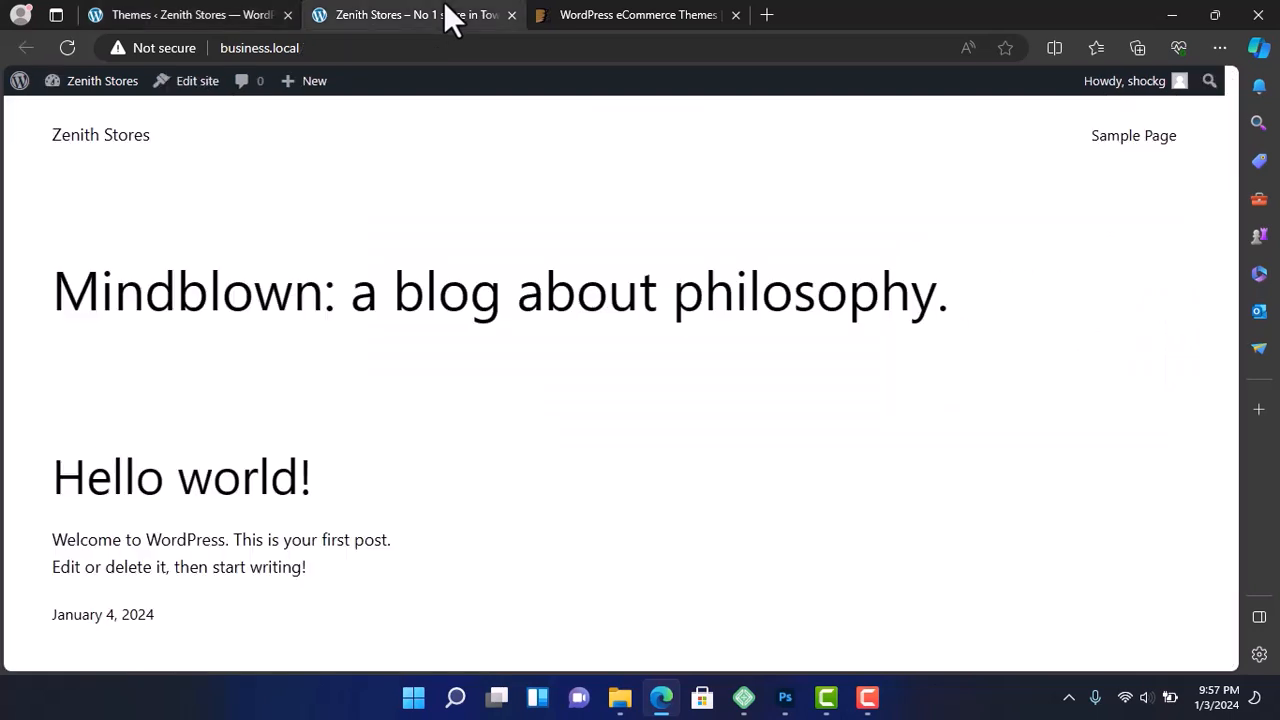
click(70, 47)
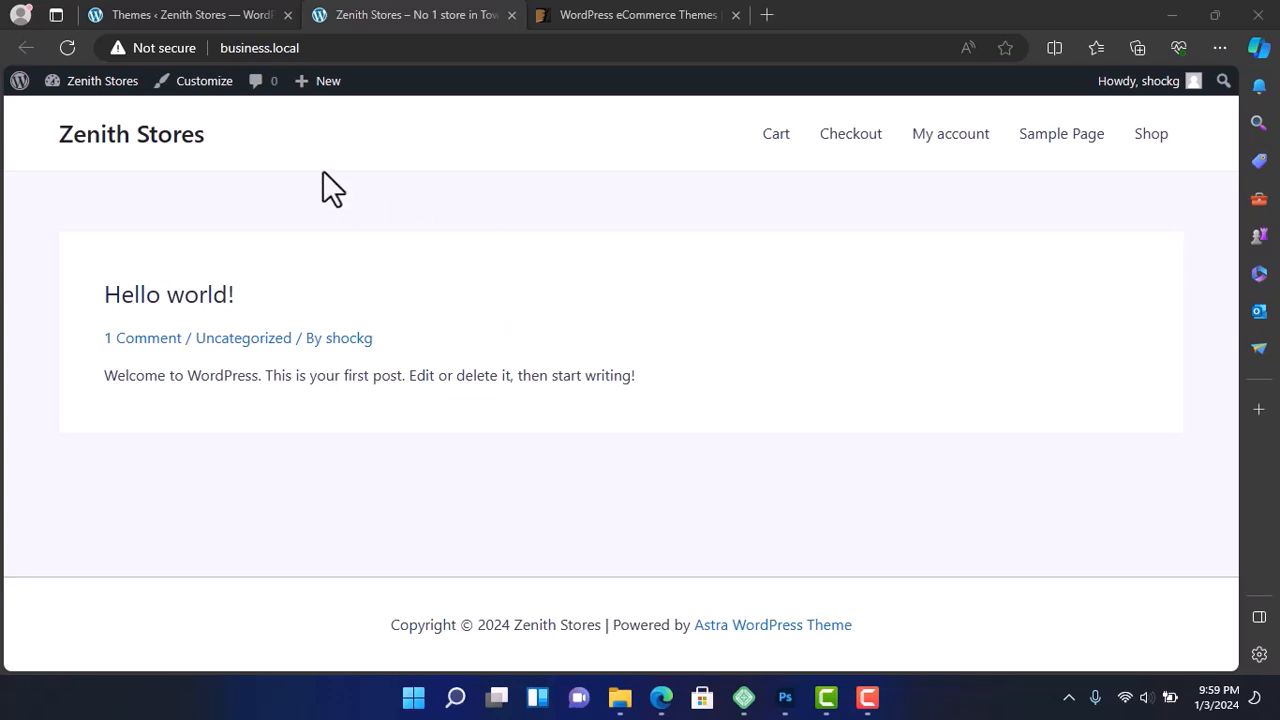
click(209, 17)
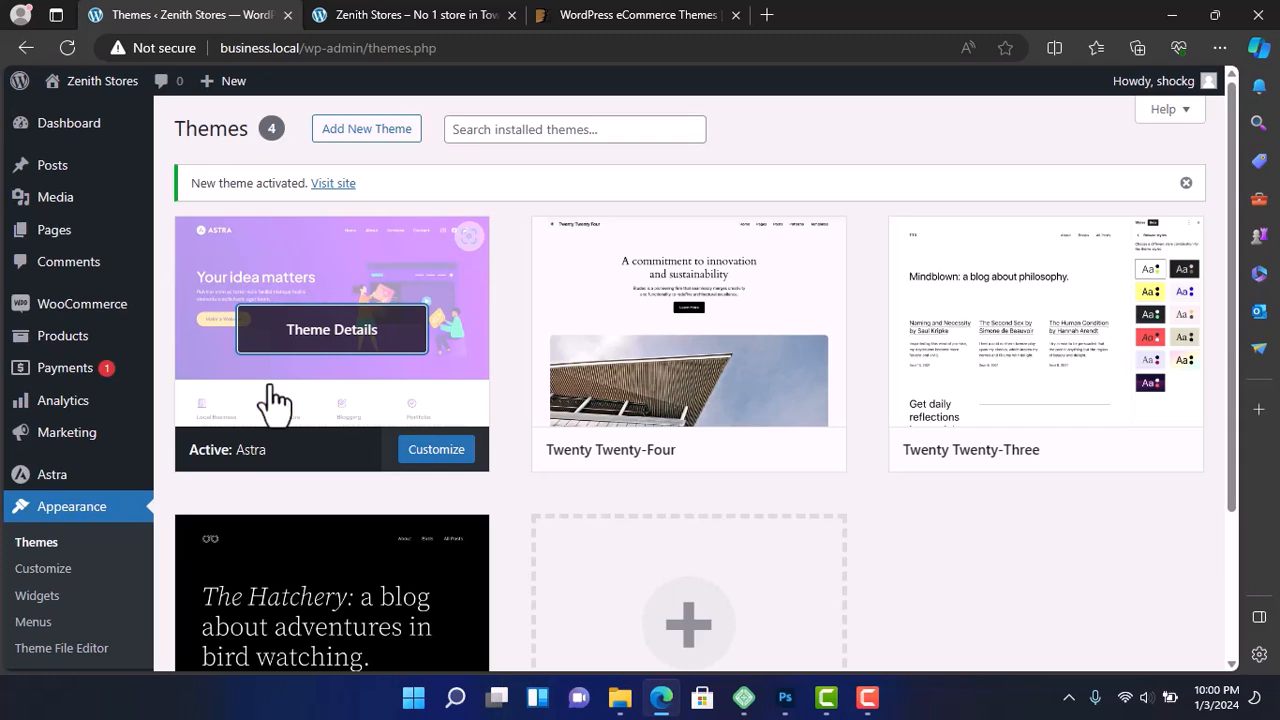
Step: Open Astra > Dashboard and scroll through the Welcome to Astra quick settings and plugins
mouse_move(58, 480)
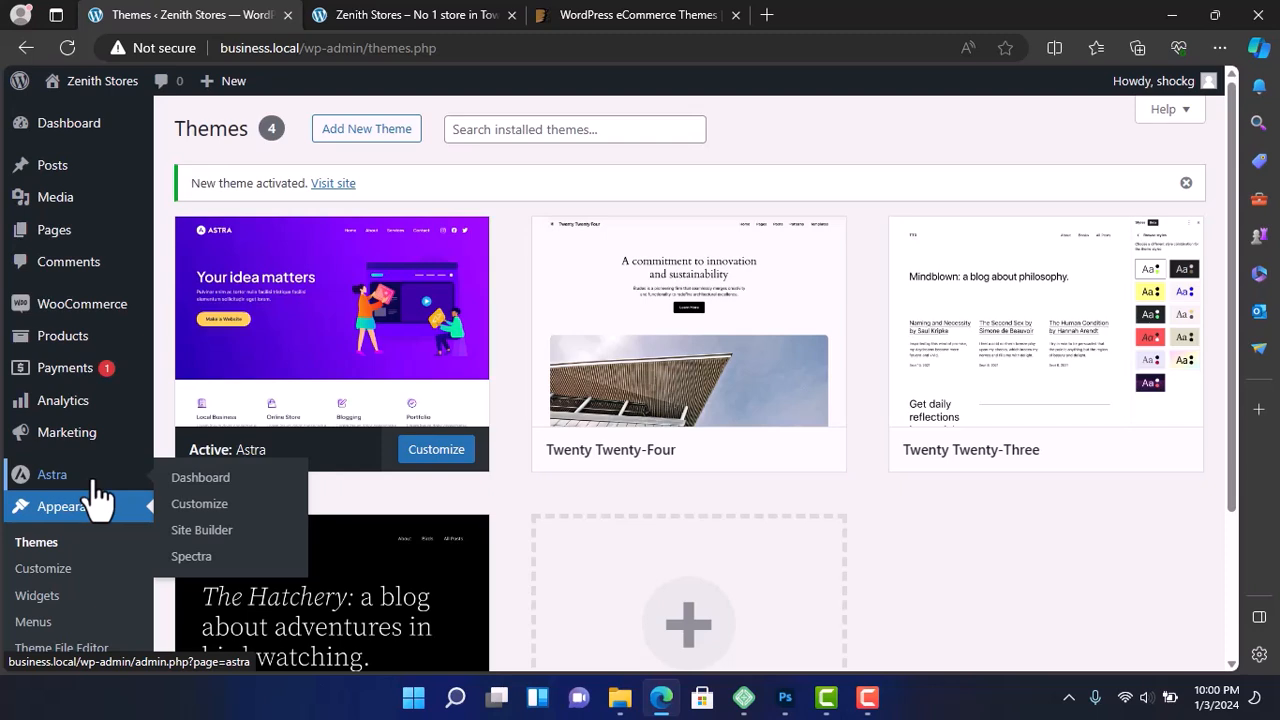
mouse_move(100, 308)
click(201, 479)
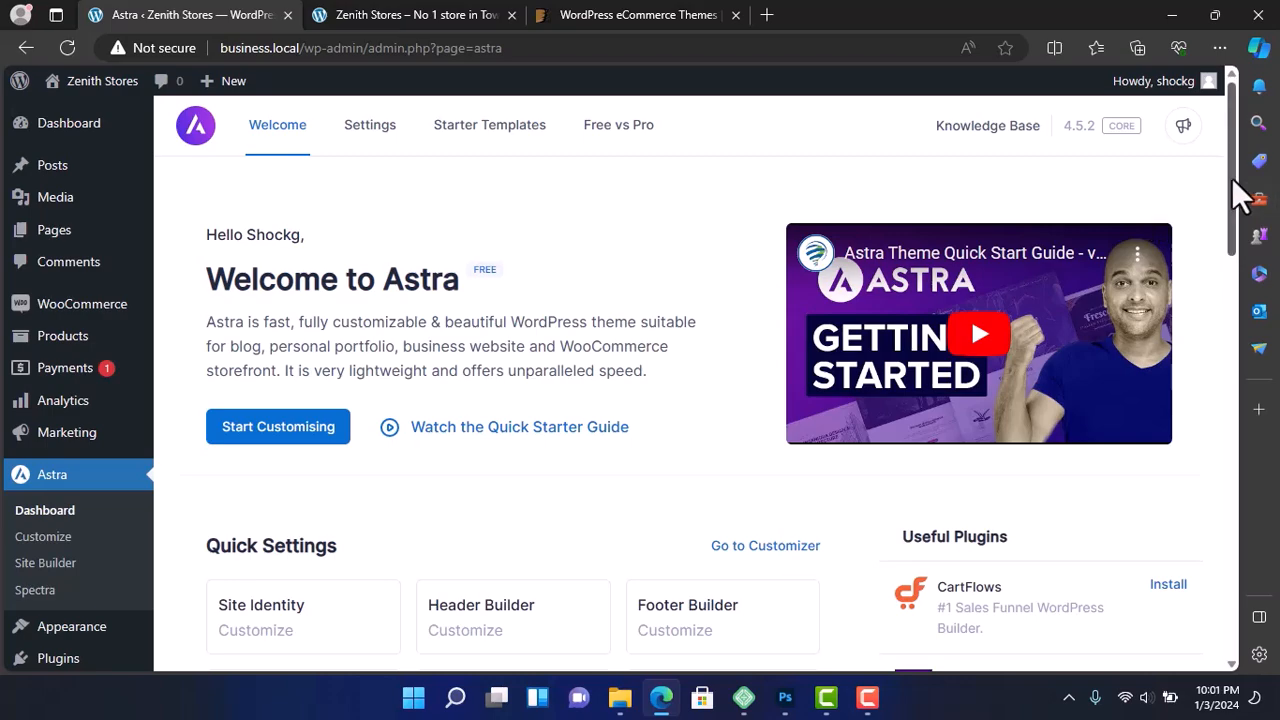
drag(1233, 183, 1207, 290)
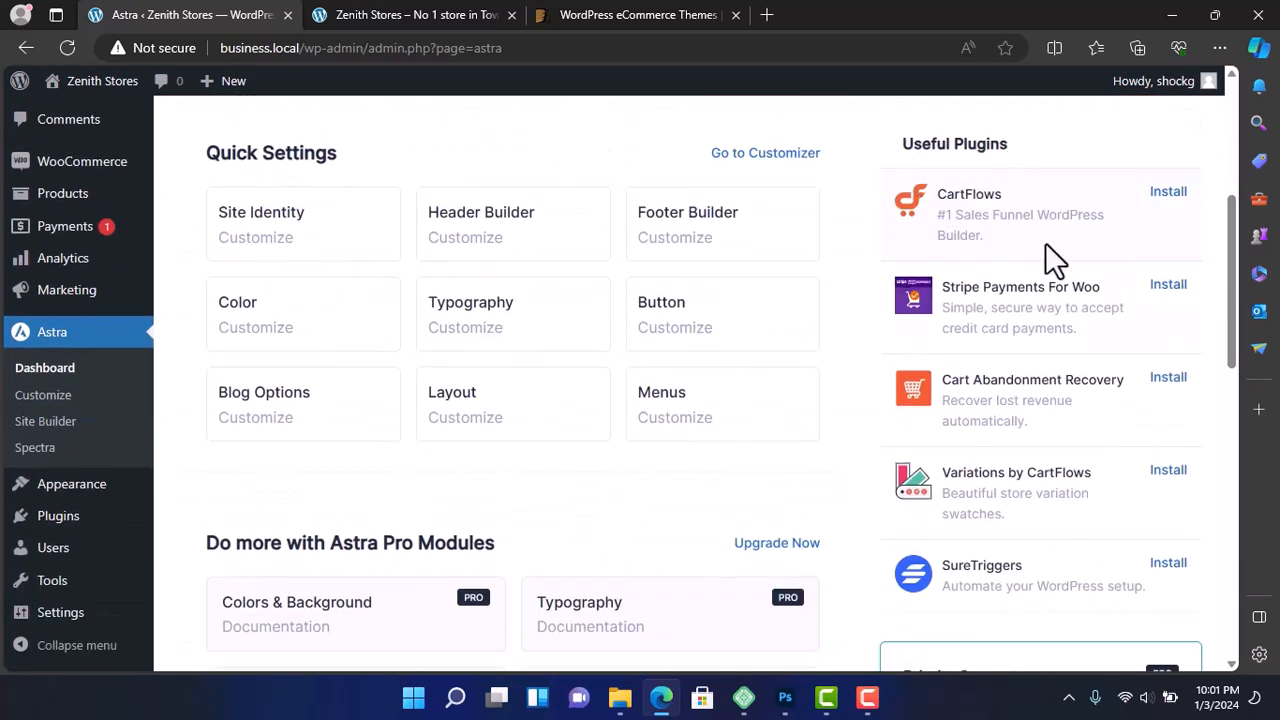
scroll(342, 180, up, 4)
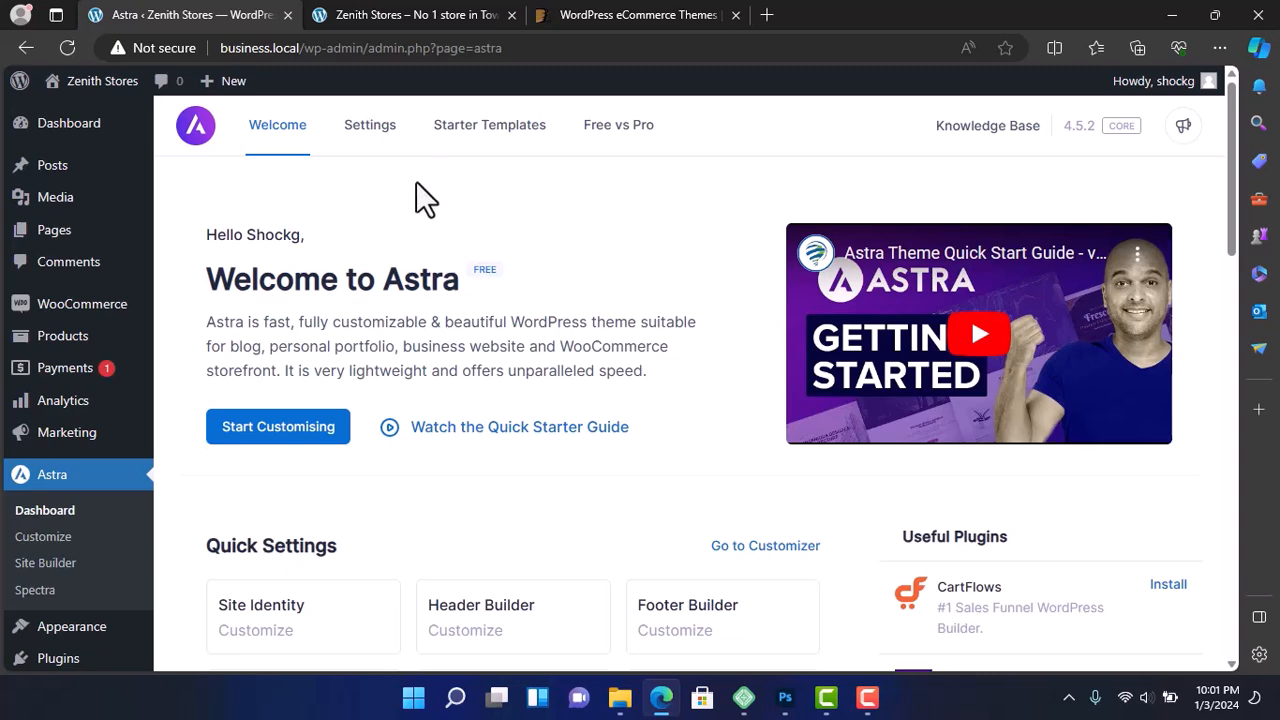
Step: Install and activate the Starter Templates plugin from the Astra dashboard's Starter Templates tab
click(505, 140)
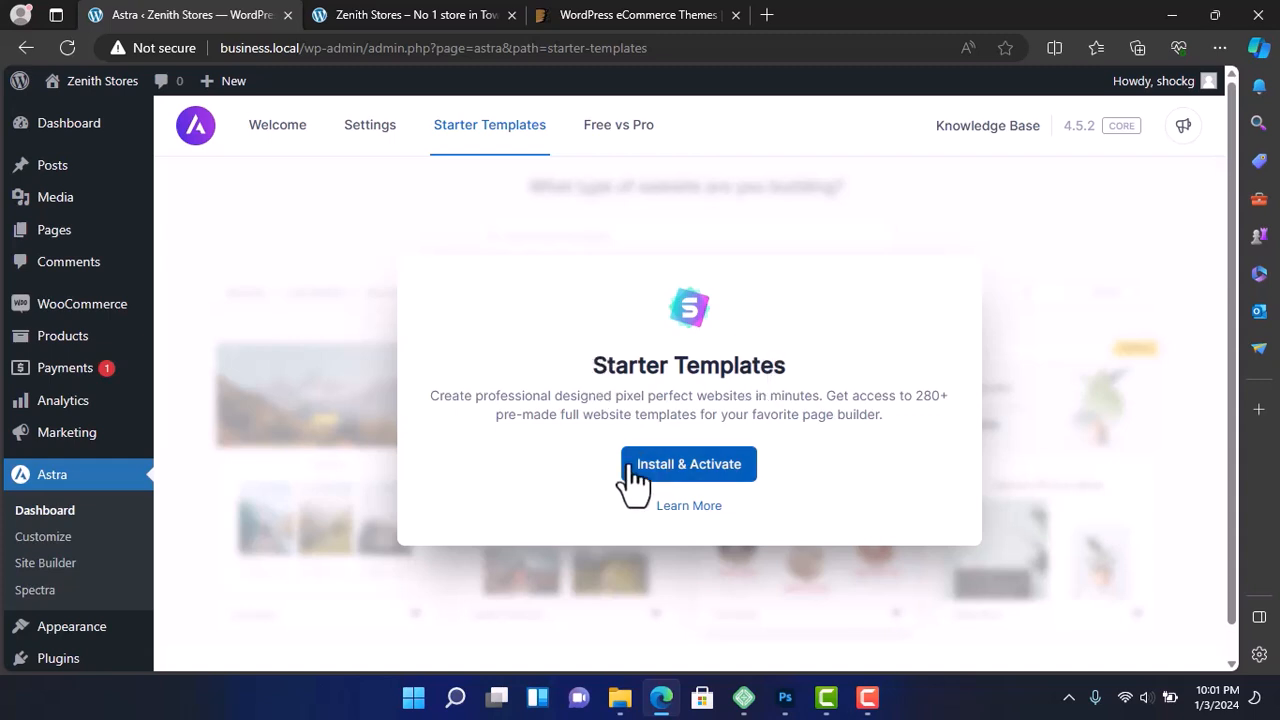
click(712, 470)
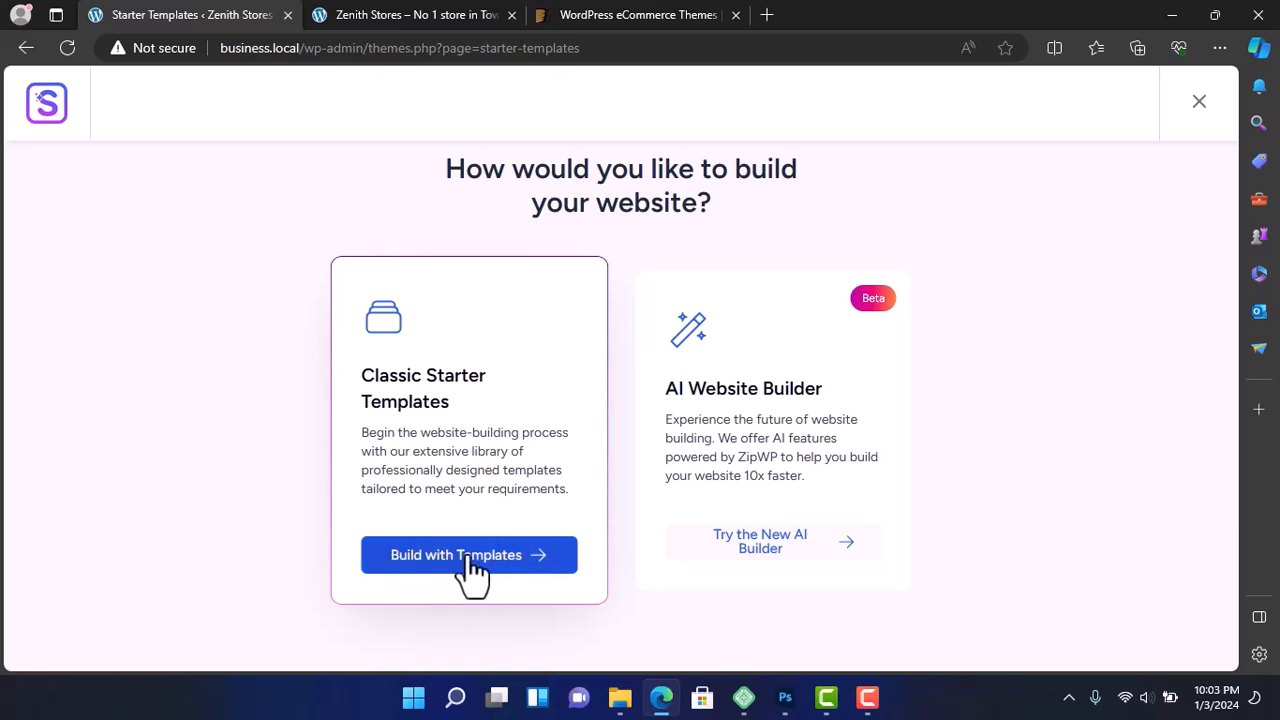
Step: Choose Classic Starter Templates with Elementor as the page builder
click(497, 570)
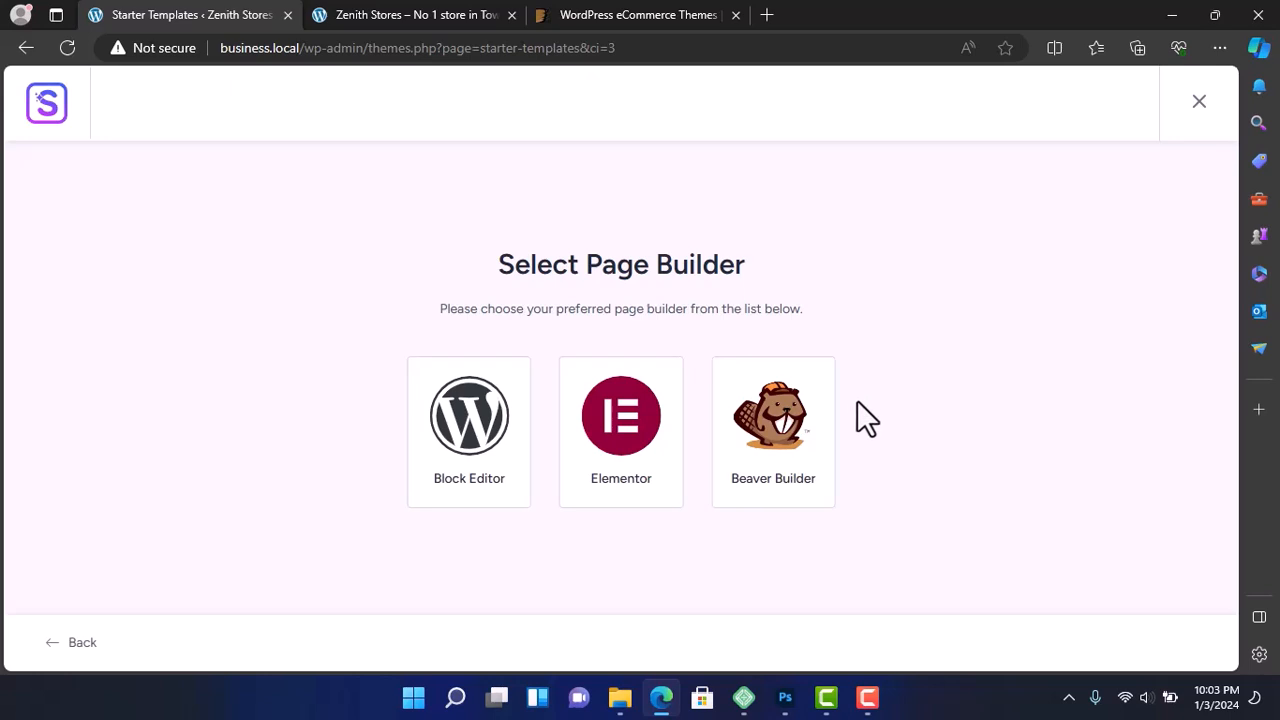
click(637, 470)
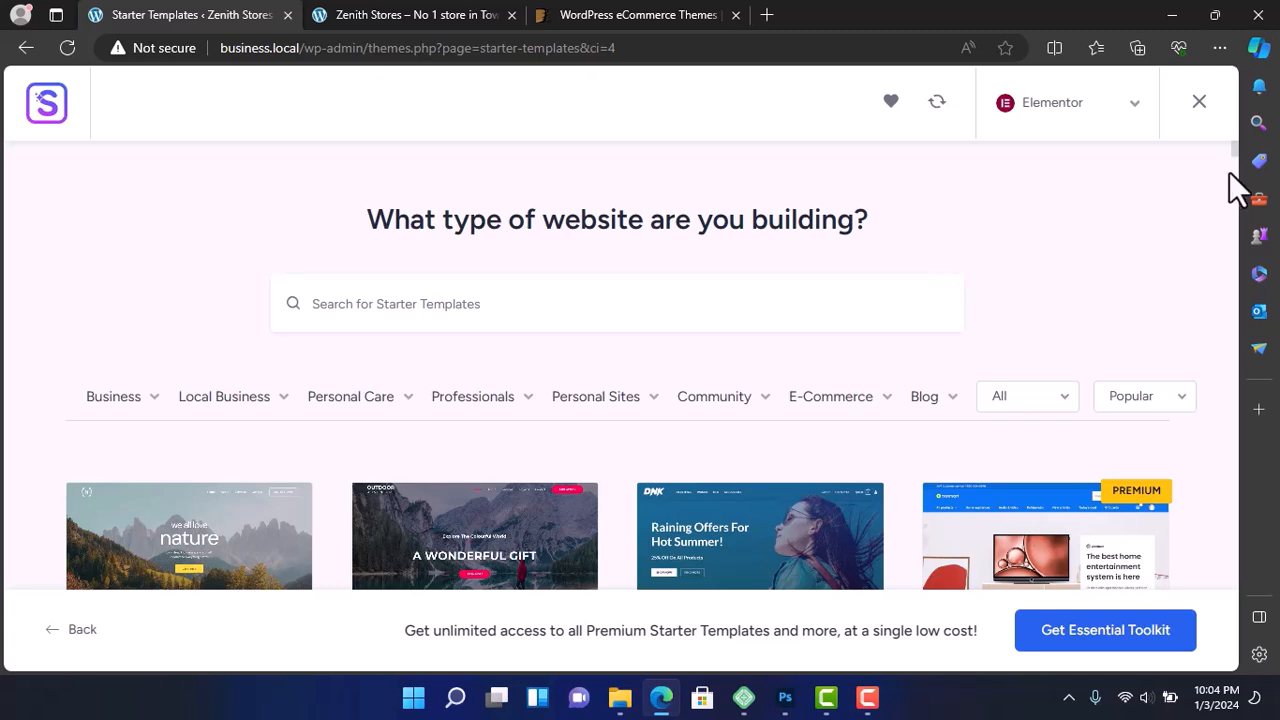
scroll(1240, 165, down, 3)
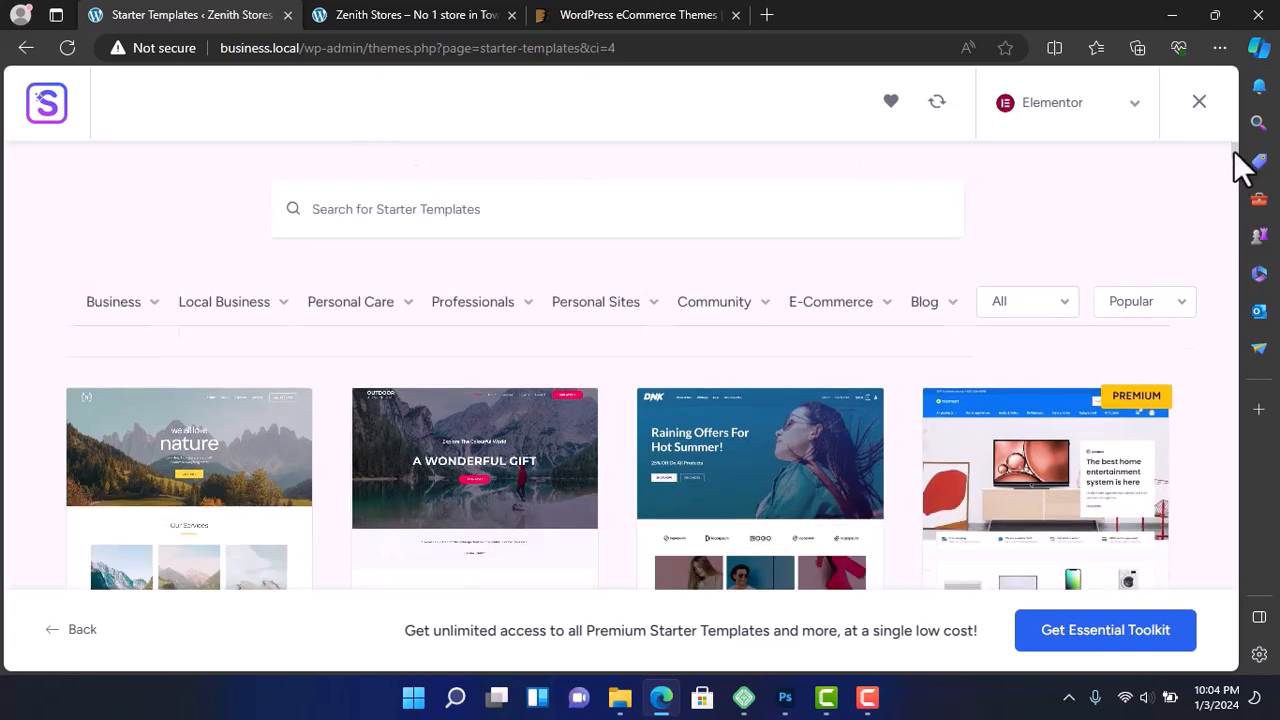
scroll(1240, 170, down, 10)
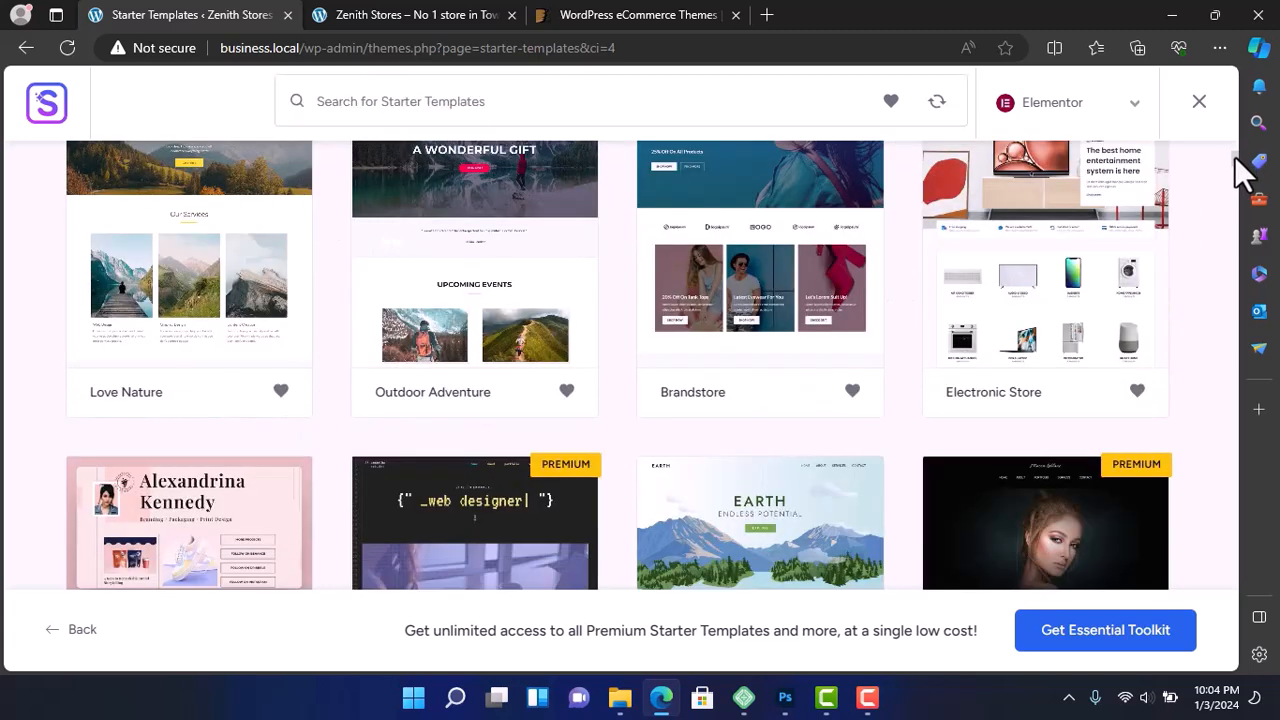
Step: Scroll through the starter template gallery and check its category menus
scroll(1240, 190, down, 3)
scroll(1240, 185, up, 15)
scroll(1240, 165, down, 3)
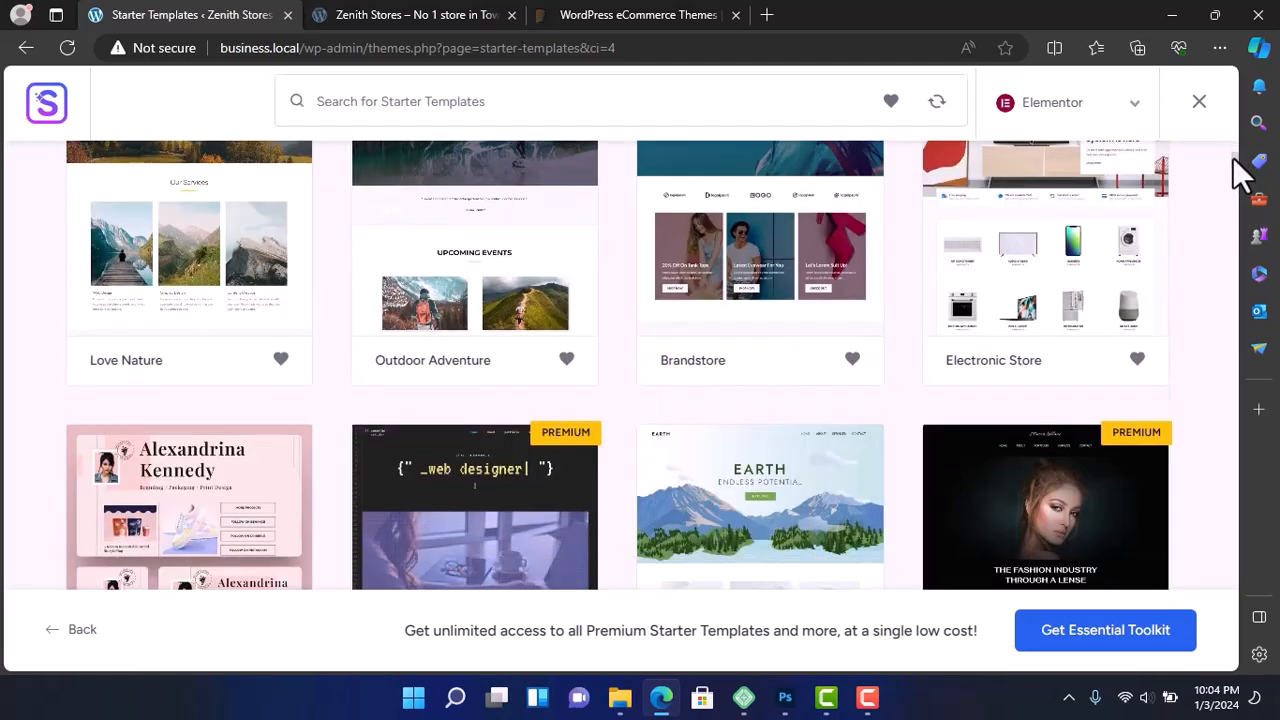
scroll(1240, 165, up, 5)
scroll(1240, 165, down, 1)
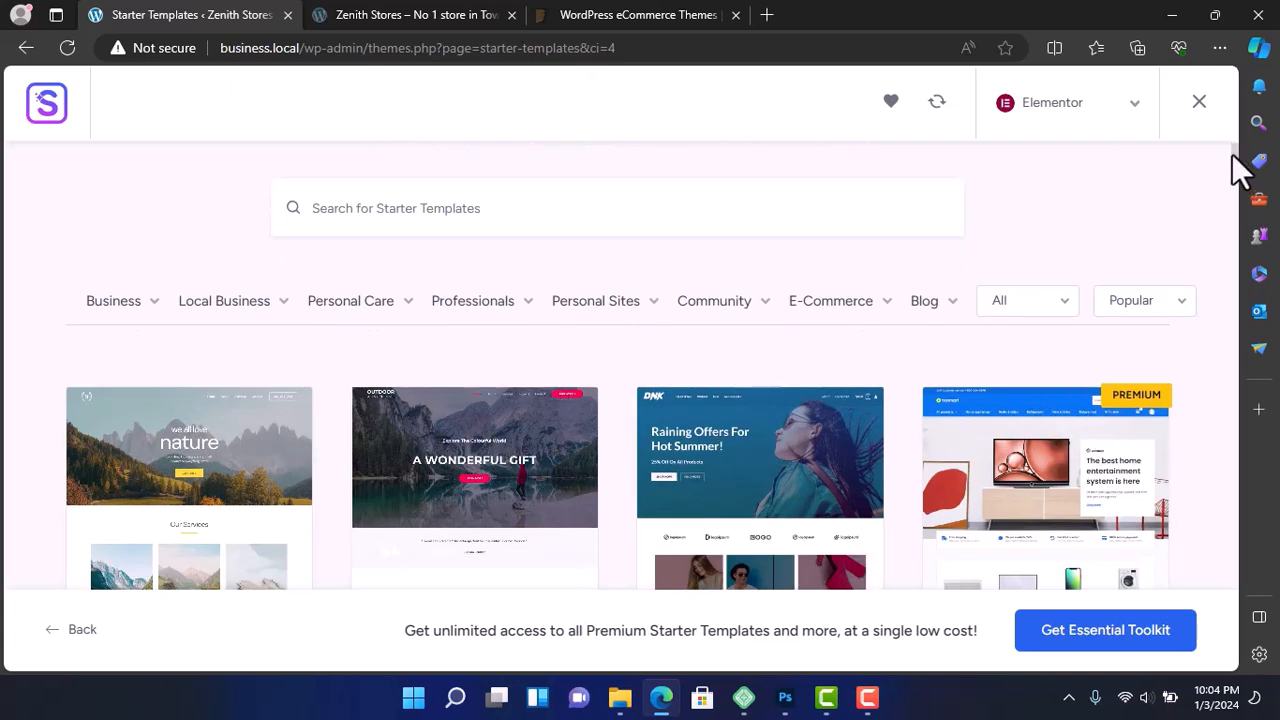
scroll(1233, 155, down, 5)
scroll(1233, 155, up, 4)
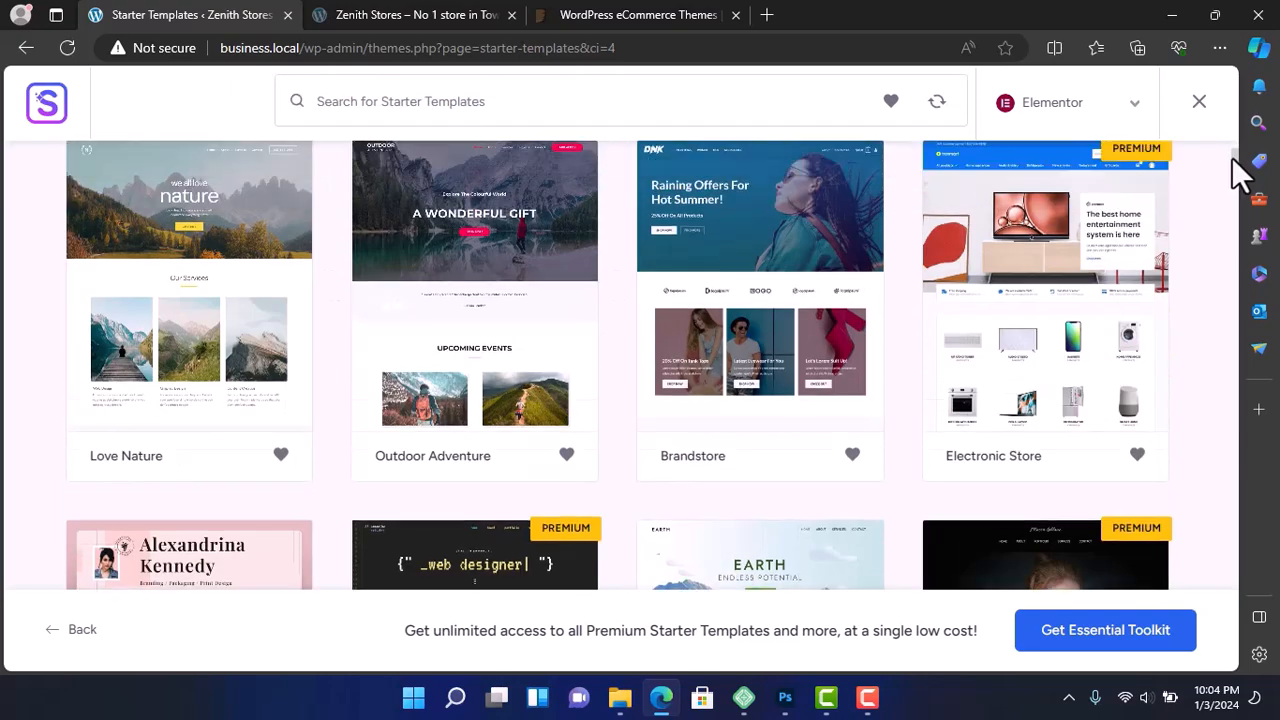
scroll(1233, 150, up, 2)
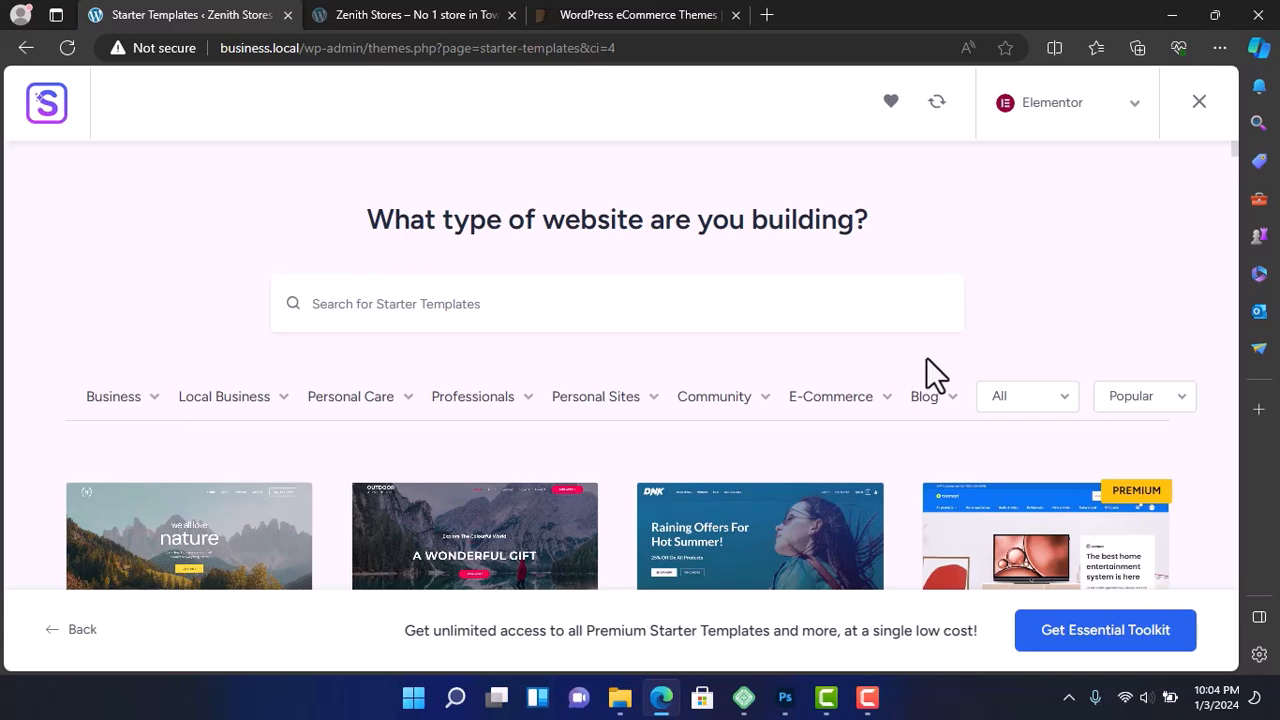
mouse_move(145, 410)
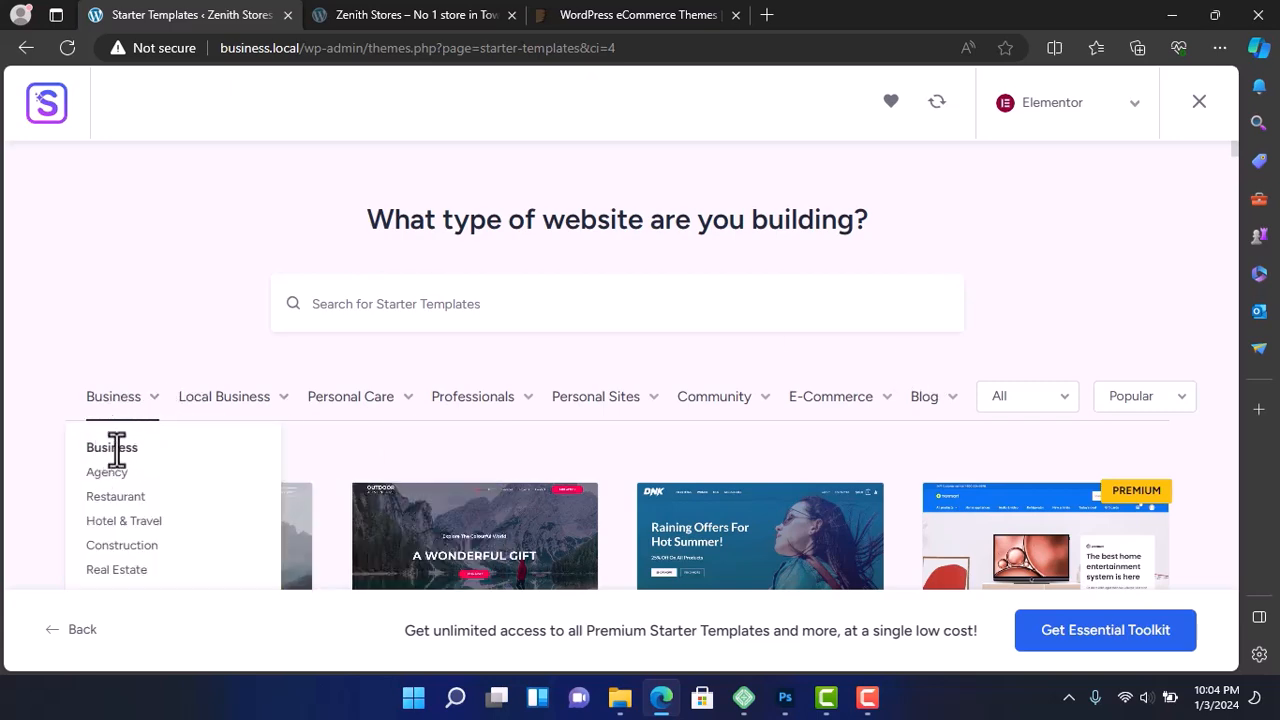
mouse_move(256, 402)
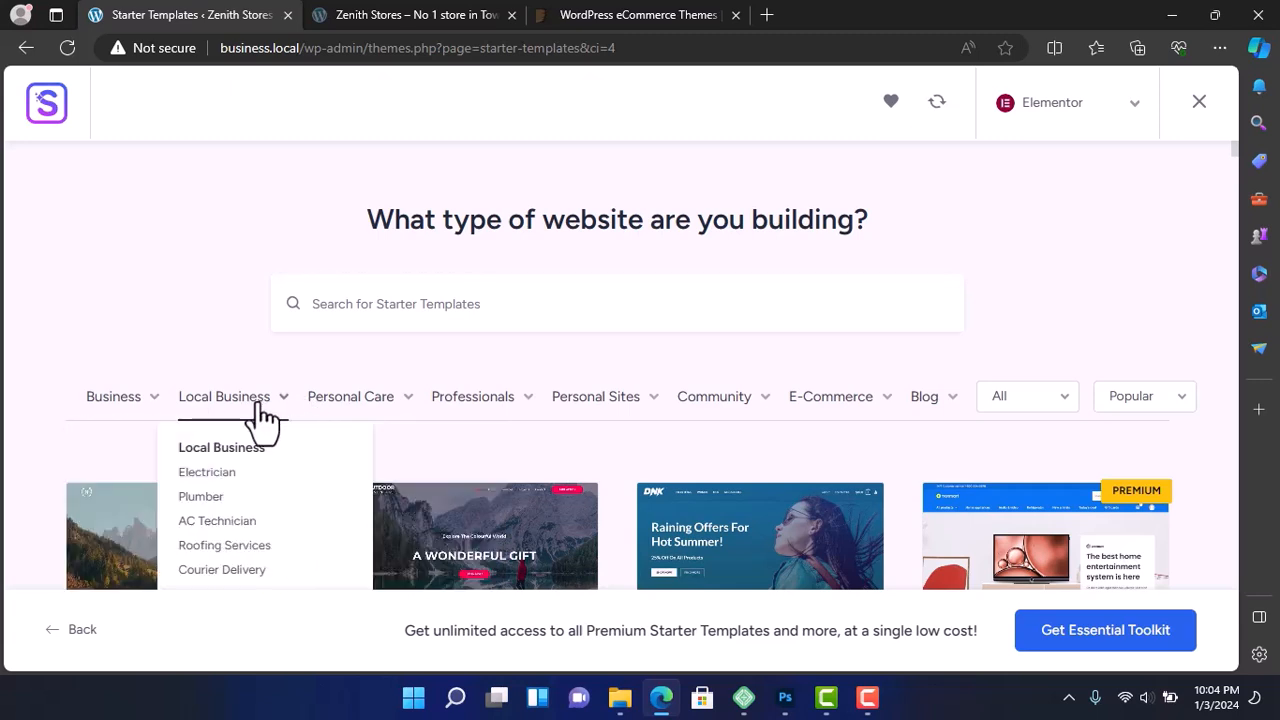
Step: Filter the starter templates to E-Commerce and choose the Brandstore template
mouse_move(577, 428)
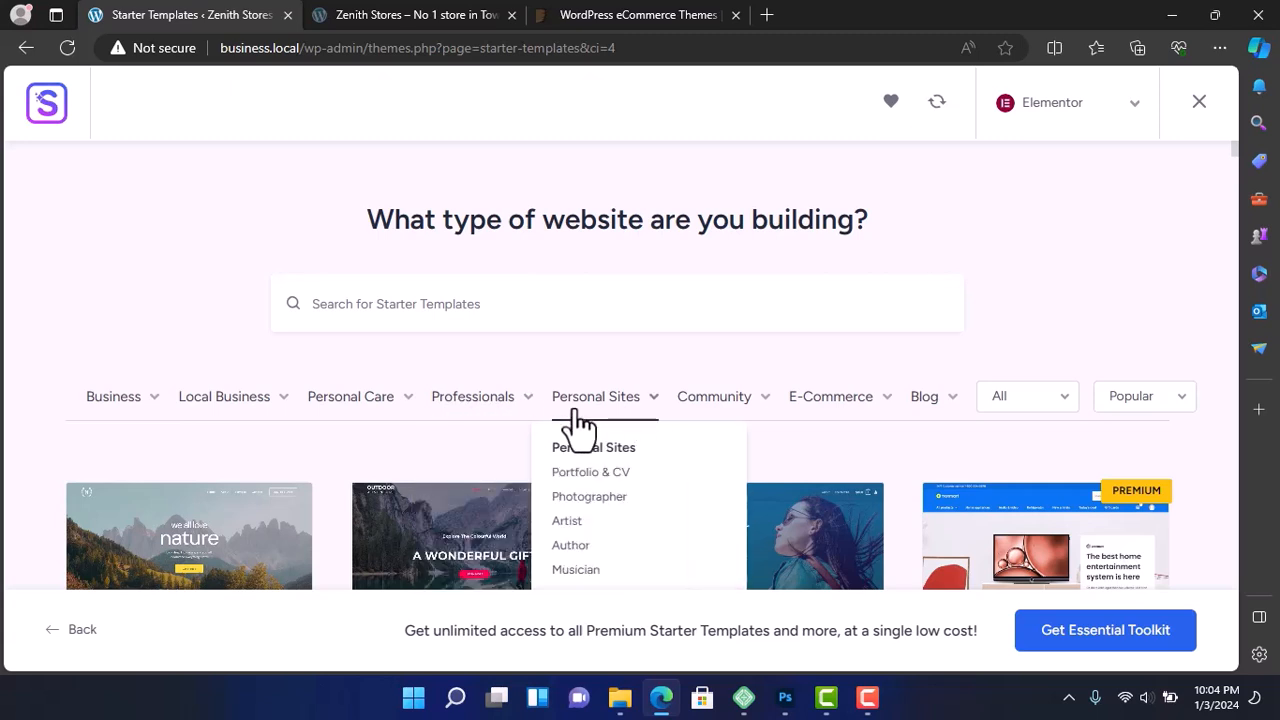
mouse_move(851, 414)
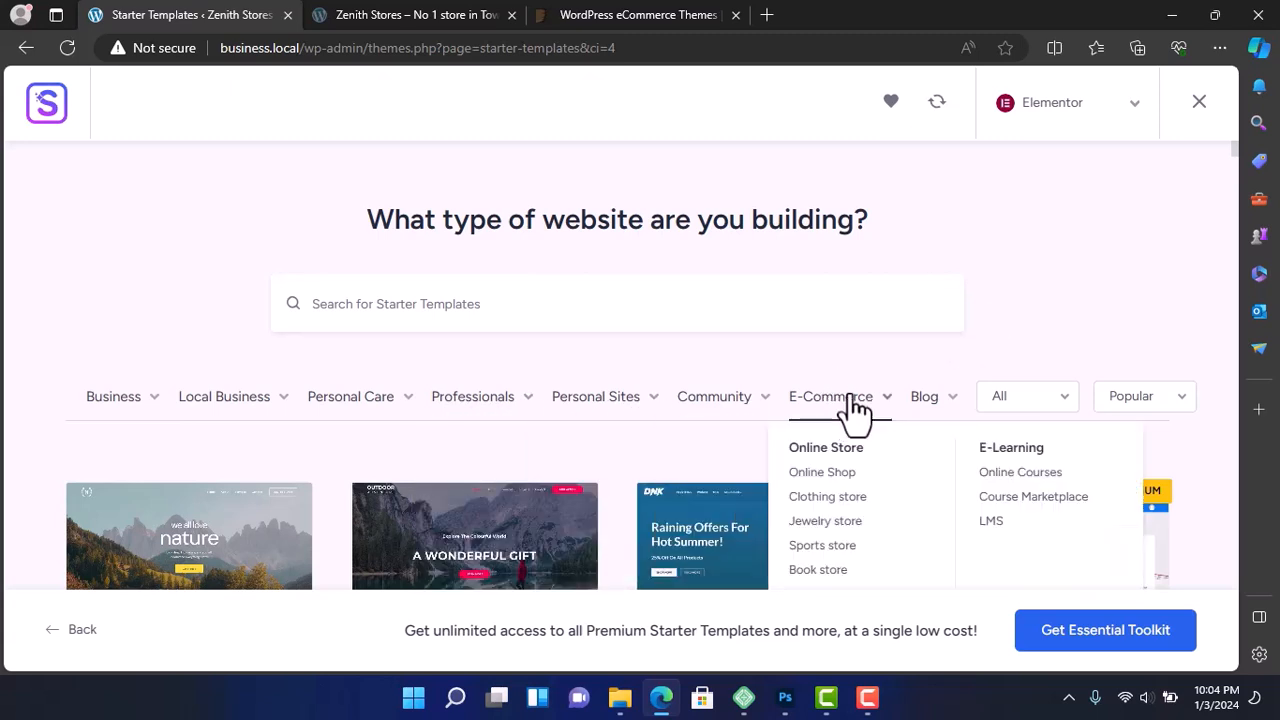
click(853, 400)
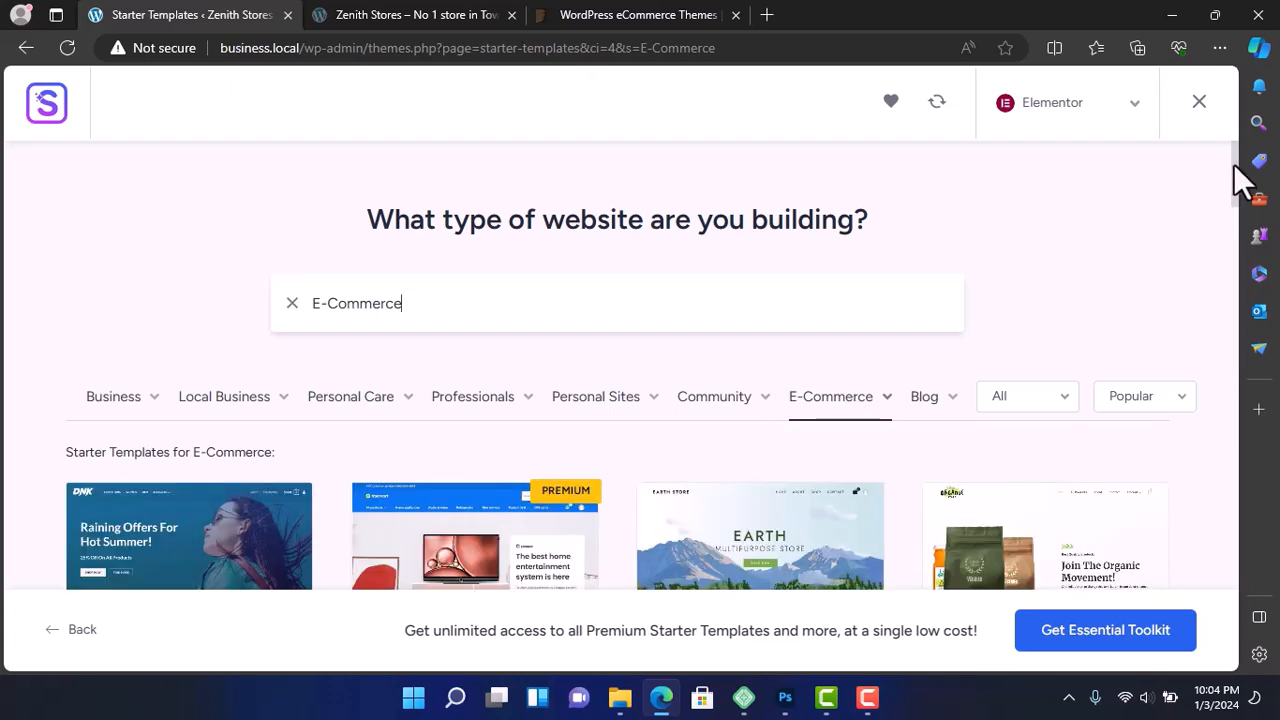
drag(1233, 163, 1238, 196)
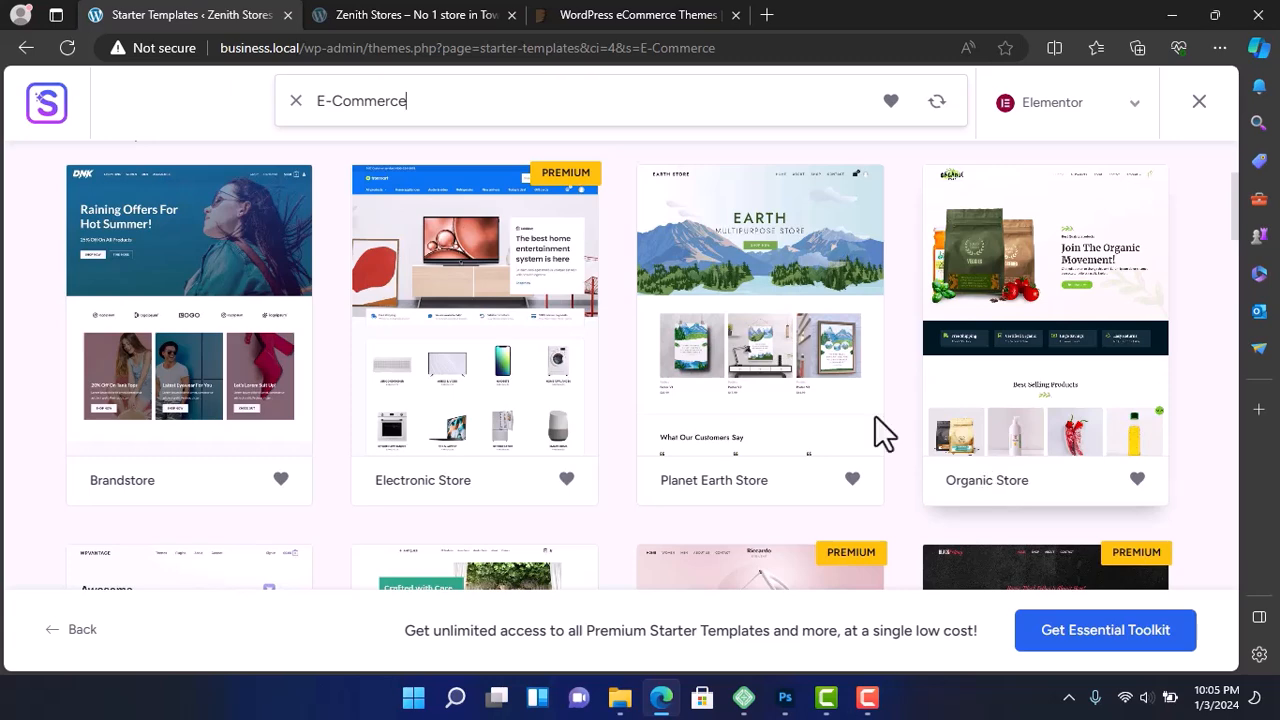
click(178, 355)
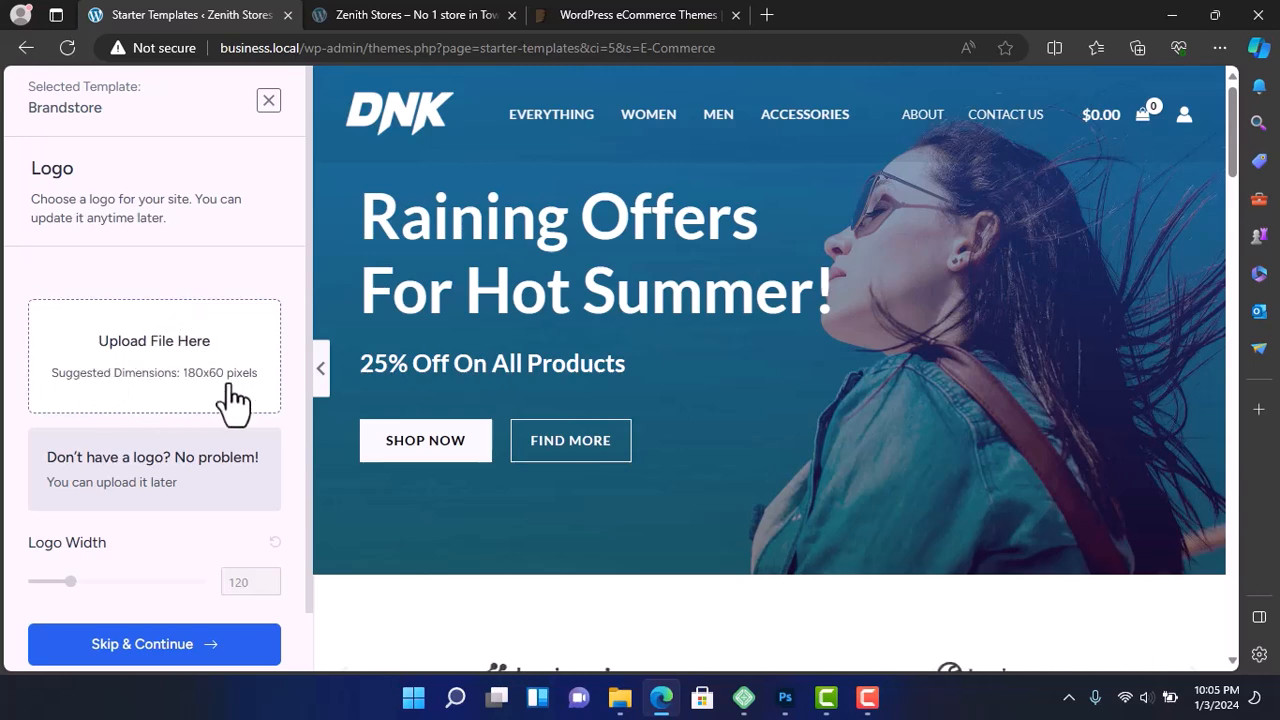
Step: Skip the logo and keep Brandstore's default colours and Lato fonts
click(172, 645)
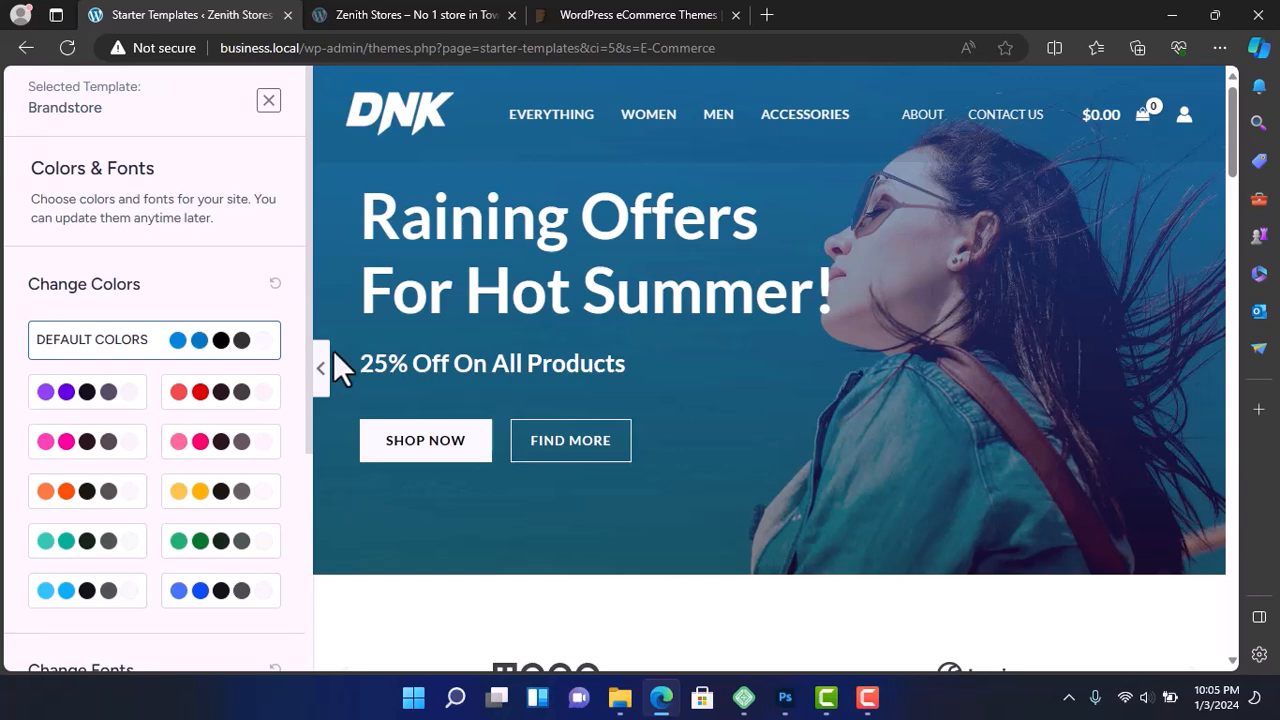
drag(305, 331, 307, 557)
click(152, 589)
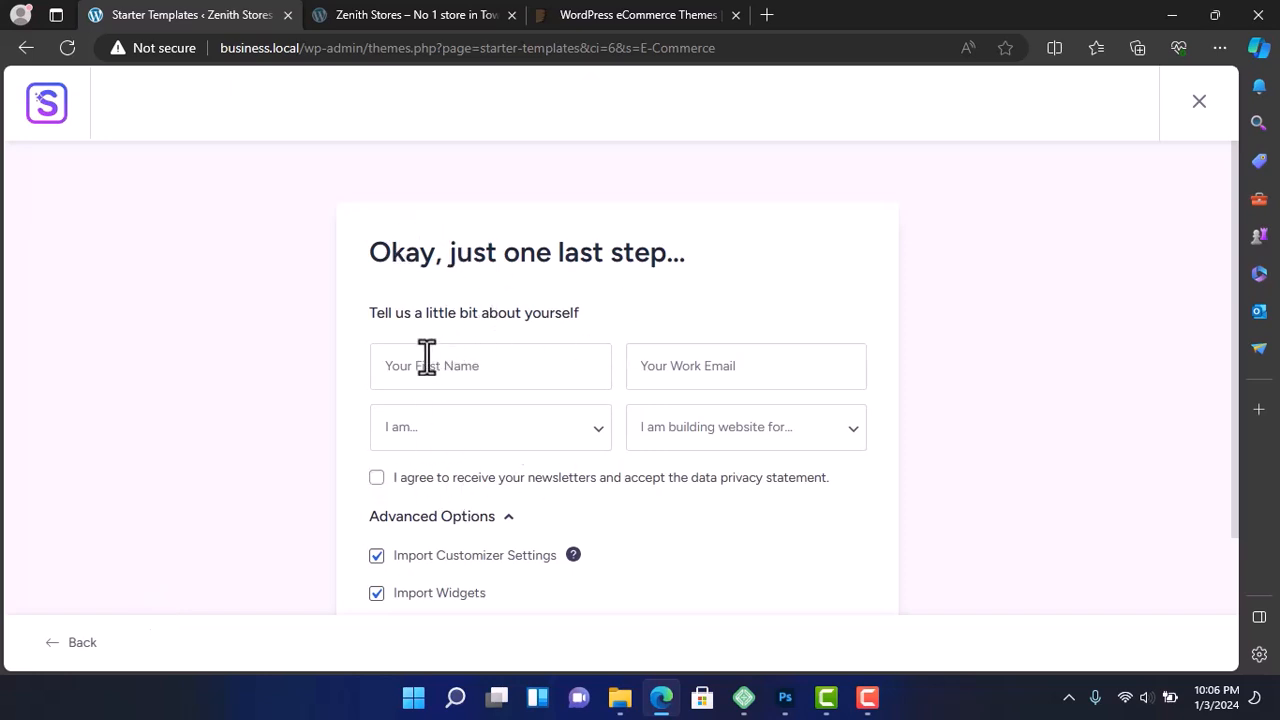
Step: Autofill the saved first name and work e-mail, and choose Intermediate and My Client
click(502, 368)
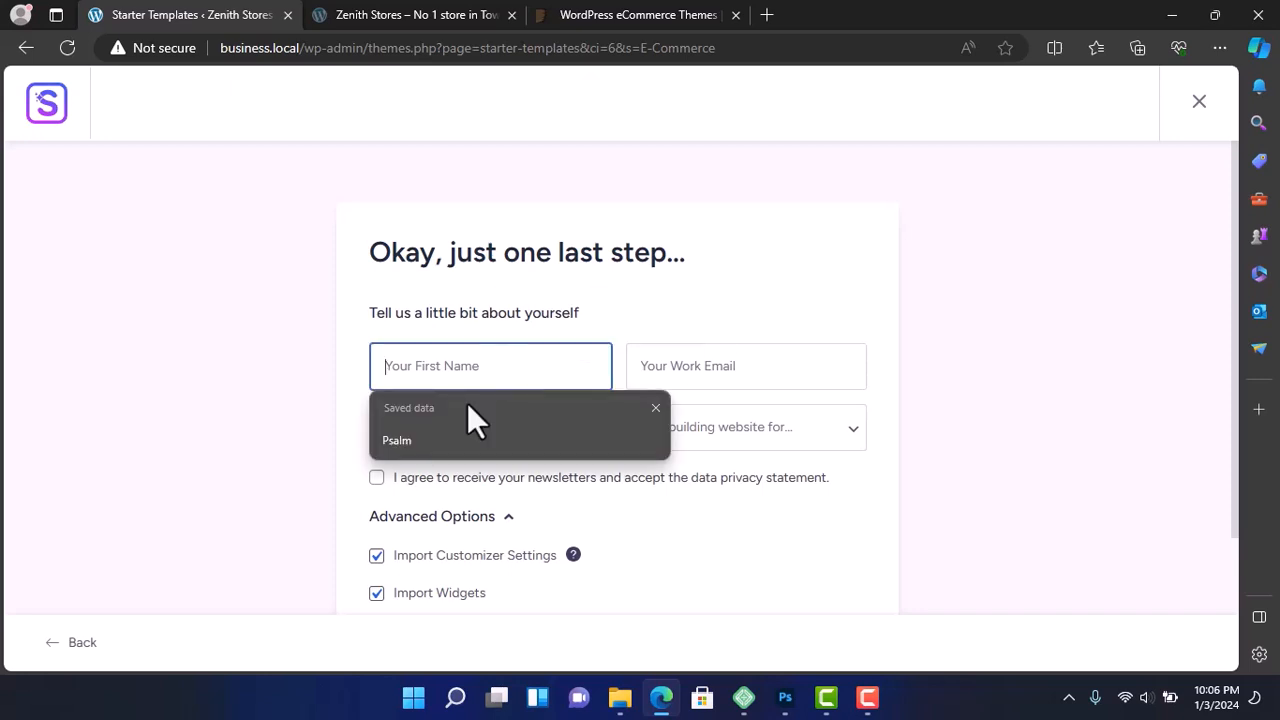
click(464, 434)
click(672, 365)
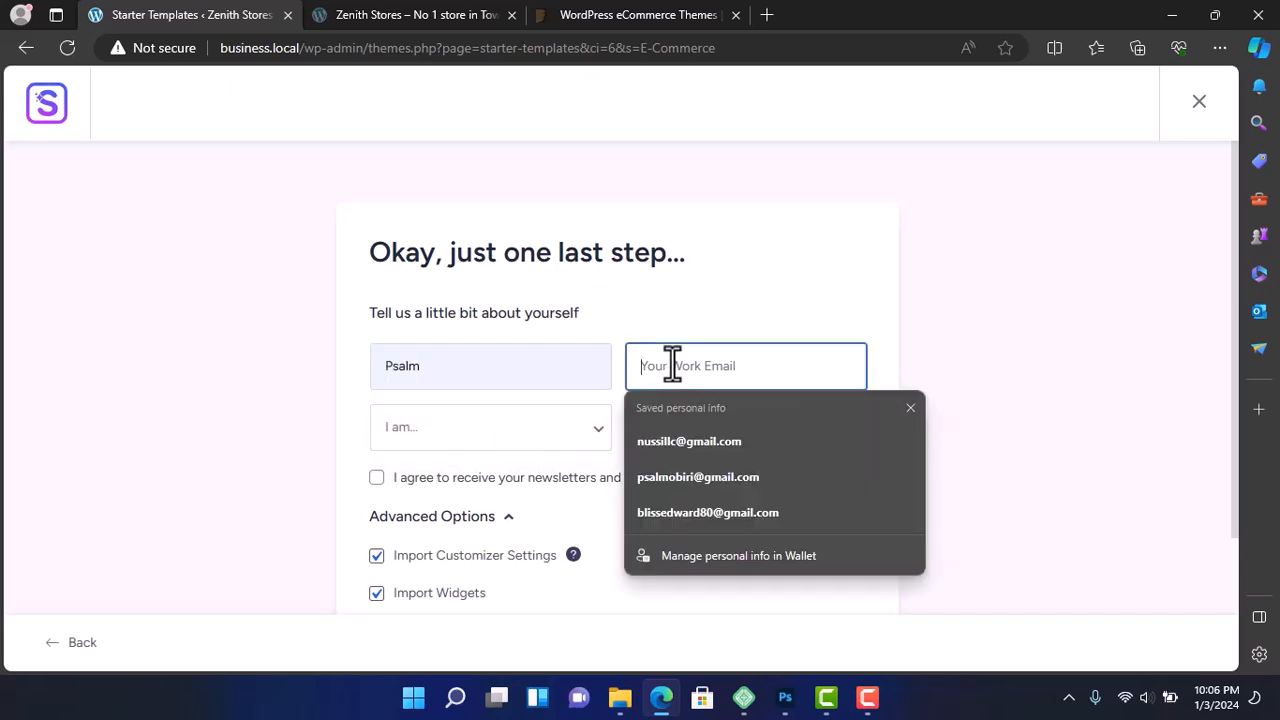
click(717, 446)
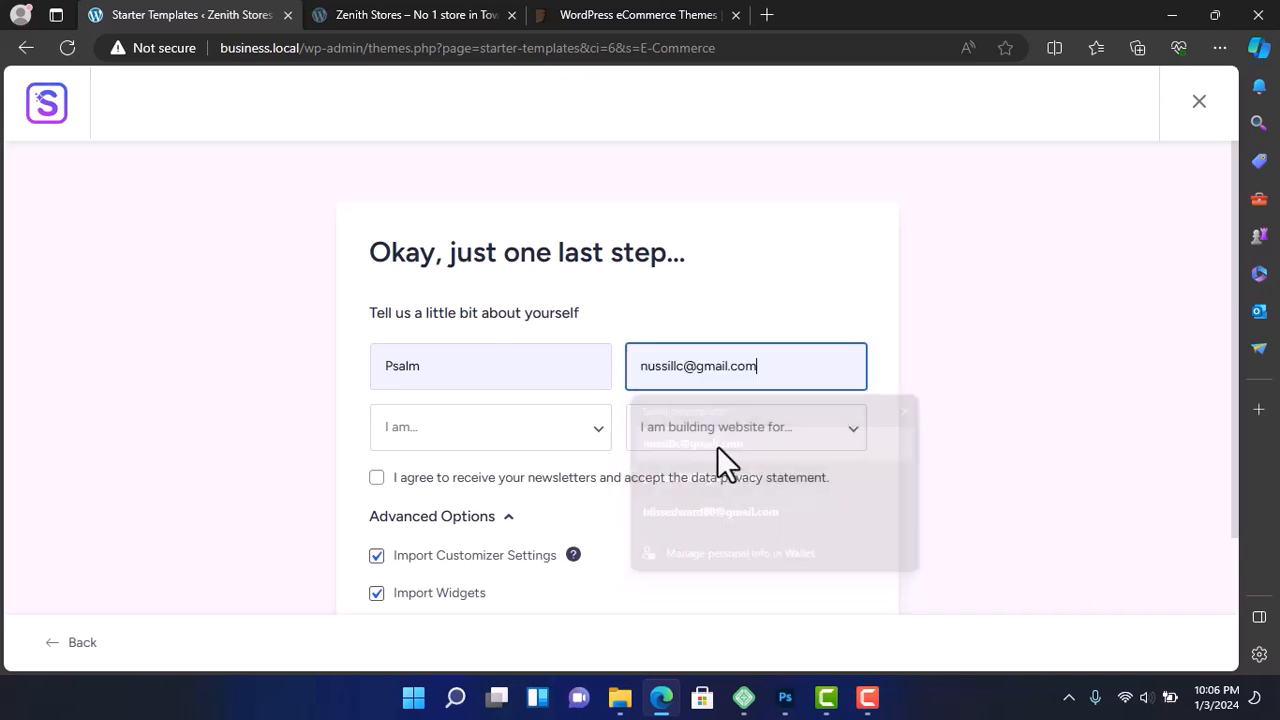
click(604, 446)
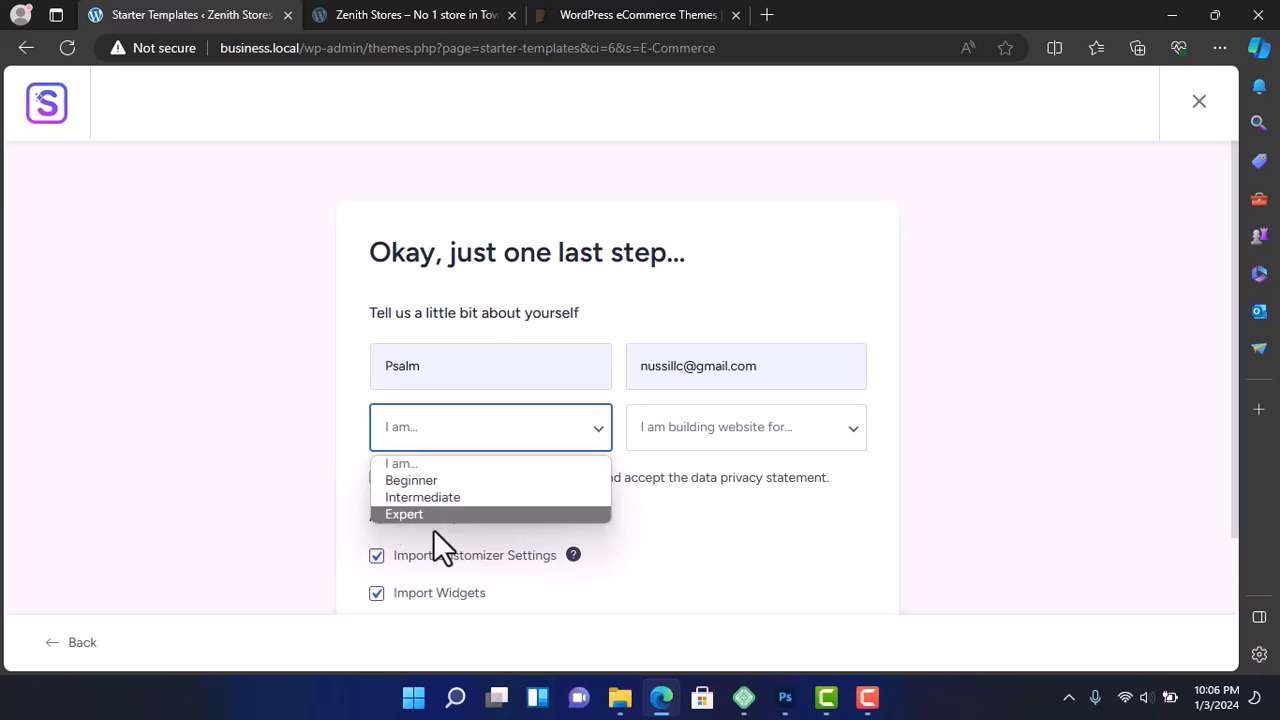
click(441, 499)
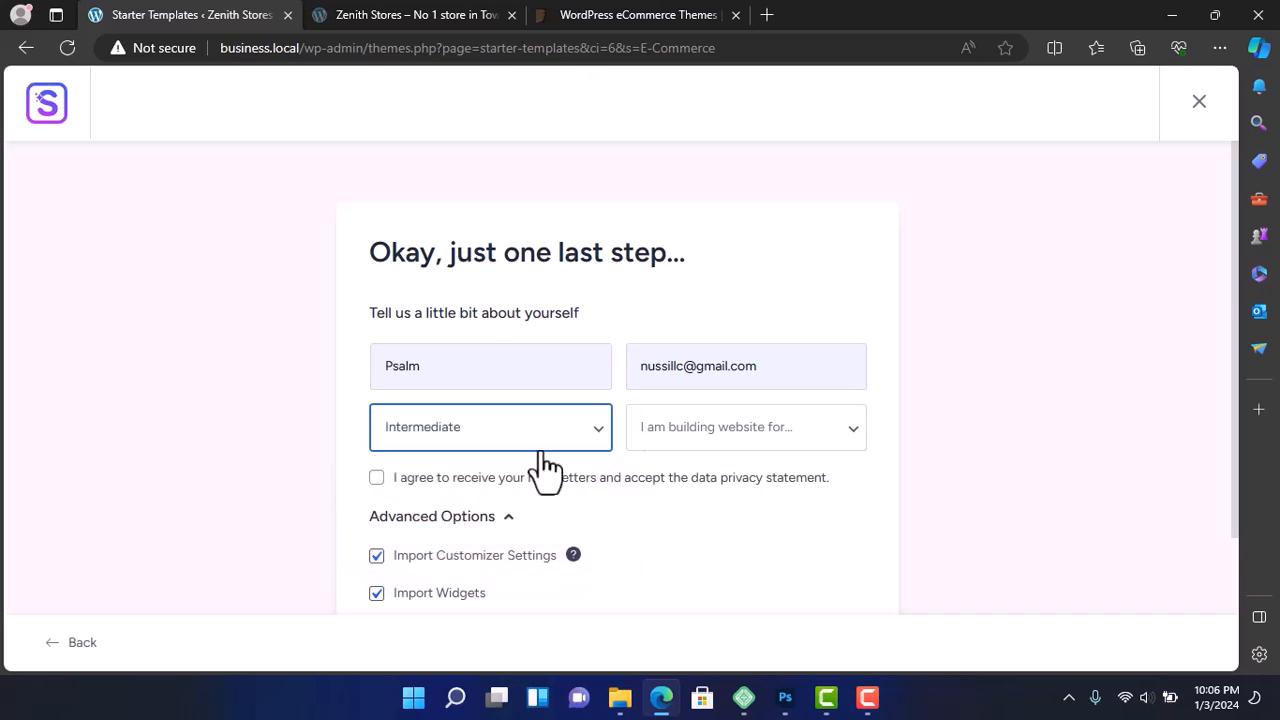
click(773, 440)
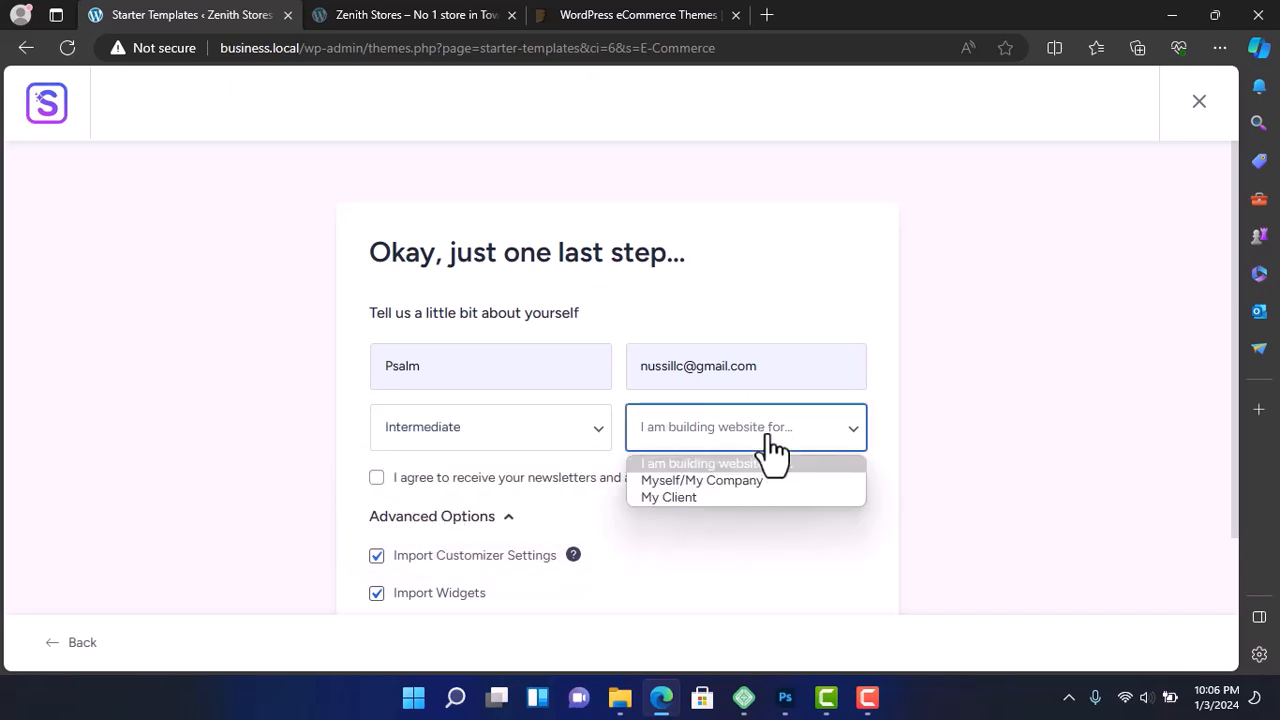
click(668, 498)
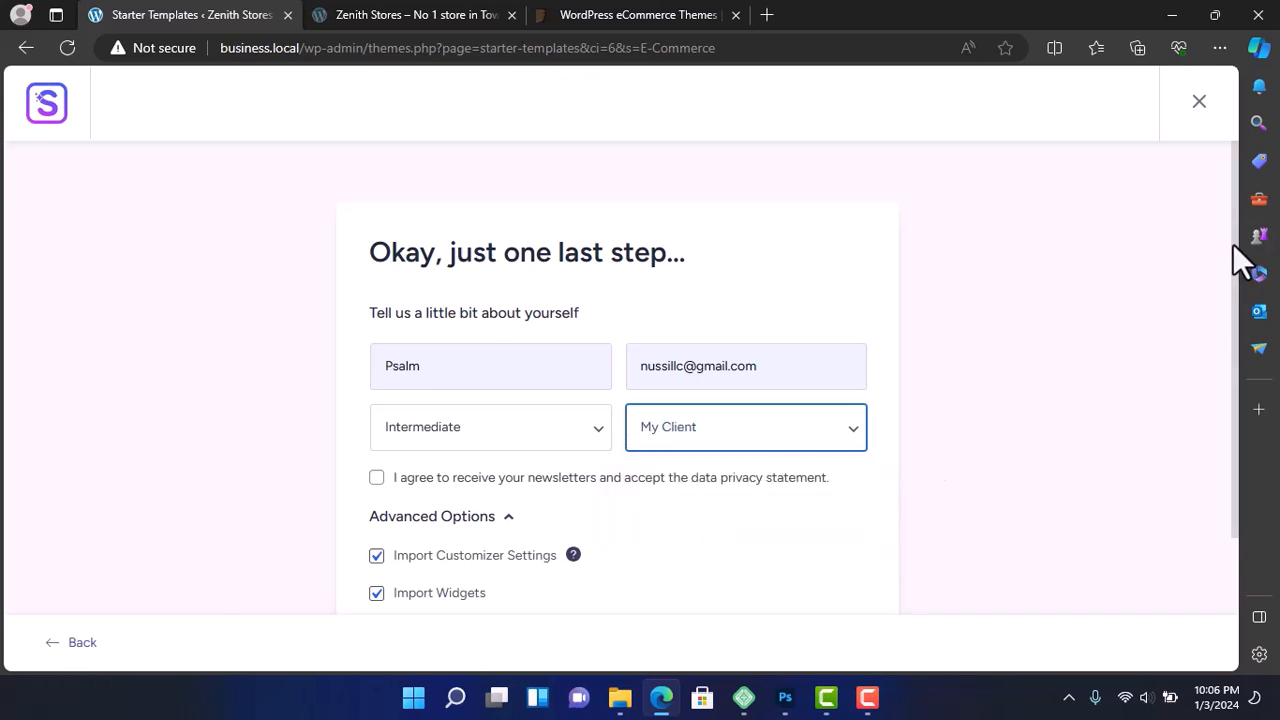
Step: Check the current Zenith Stores home page, then submit the form to build the Brandstore site
drag(1236, 303, 1238, 457)
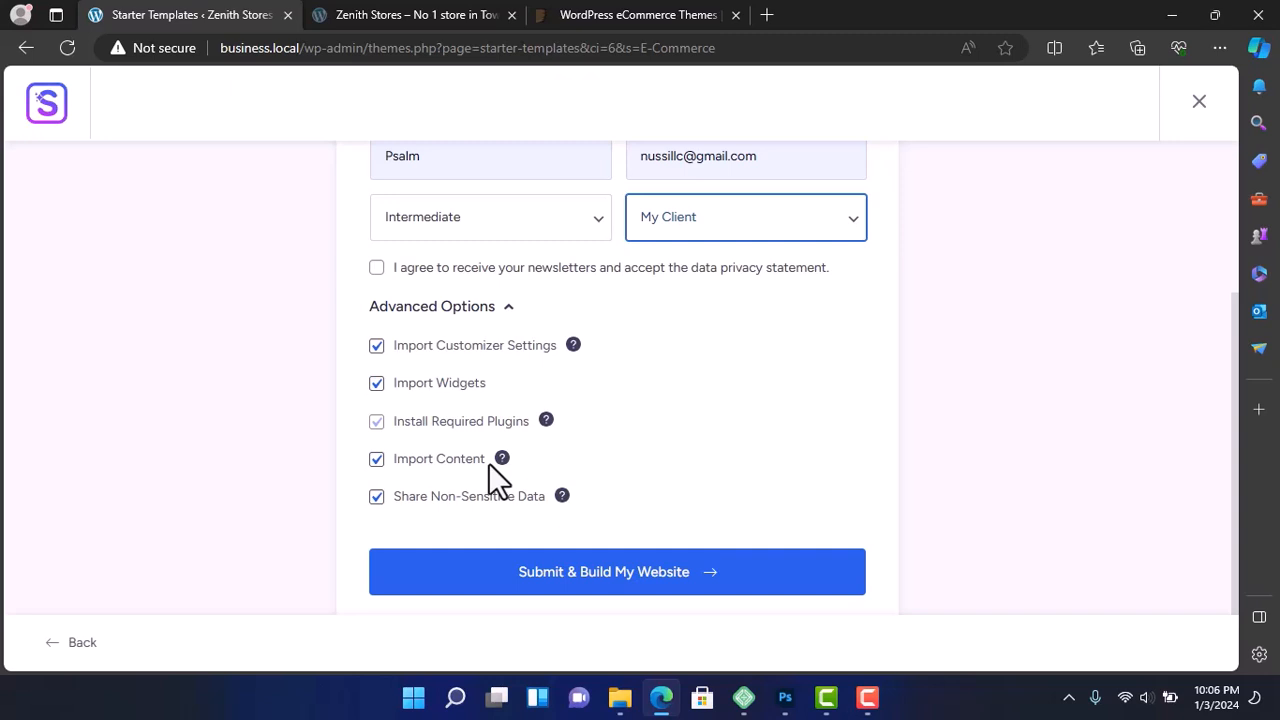
click(462, 26)
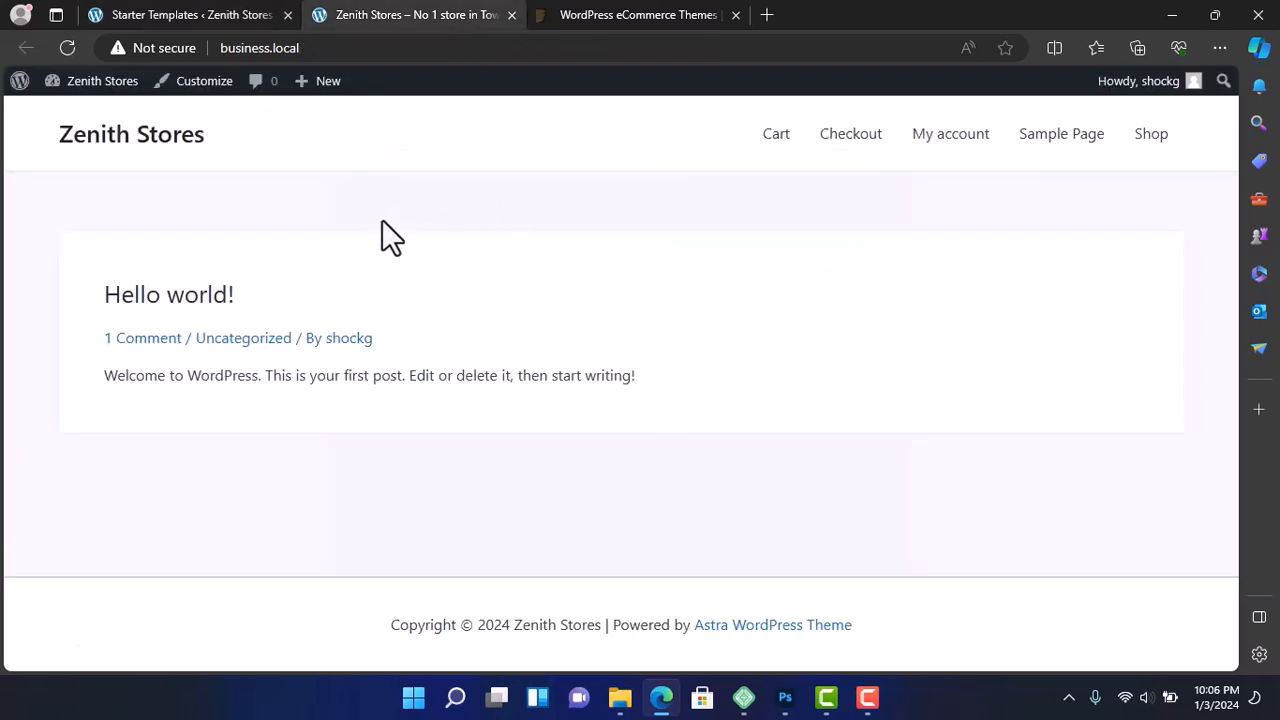
click(230, 18)
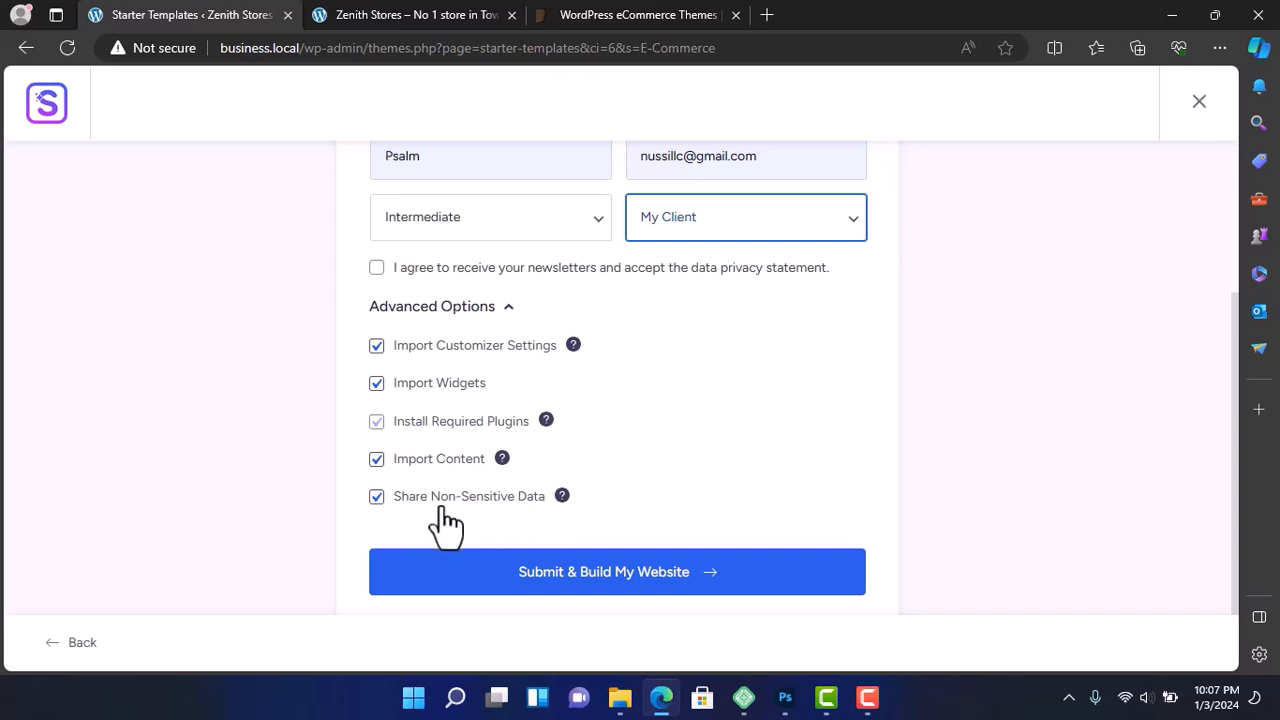
click(610, 582)
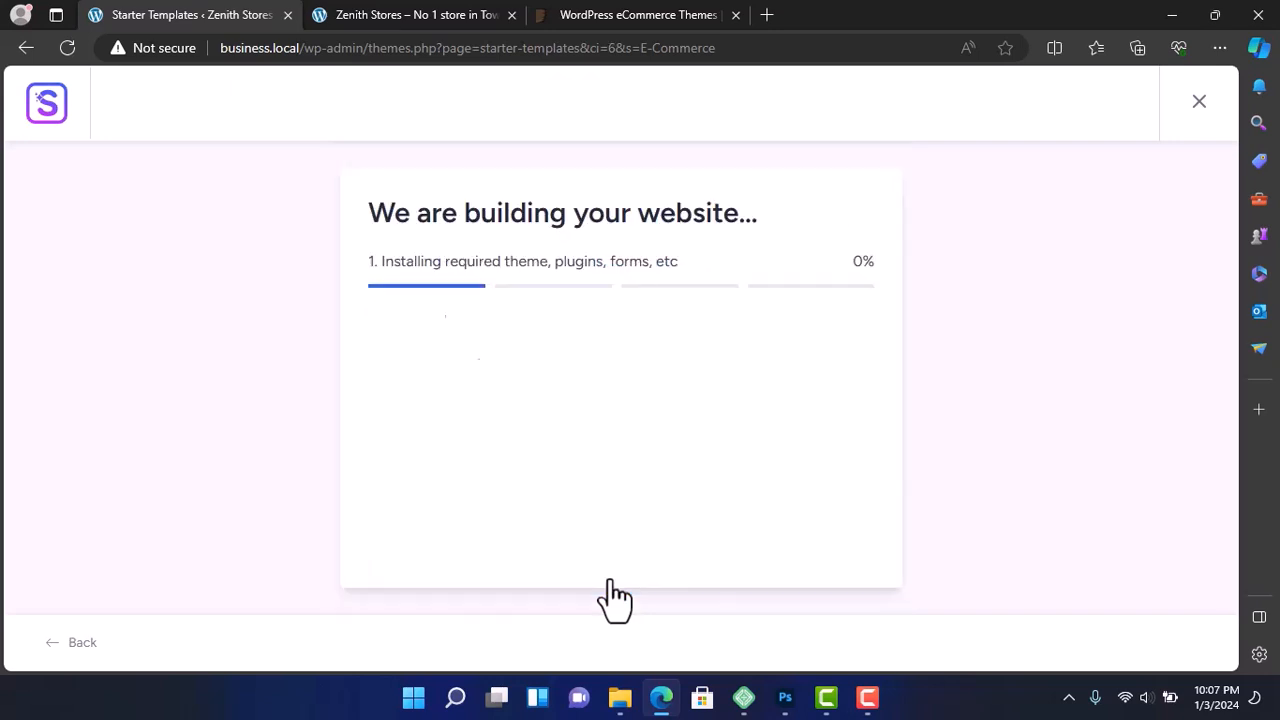
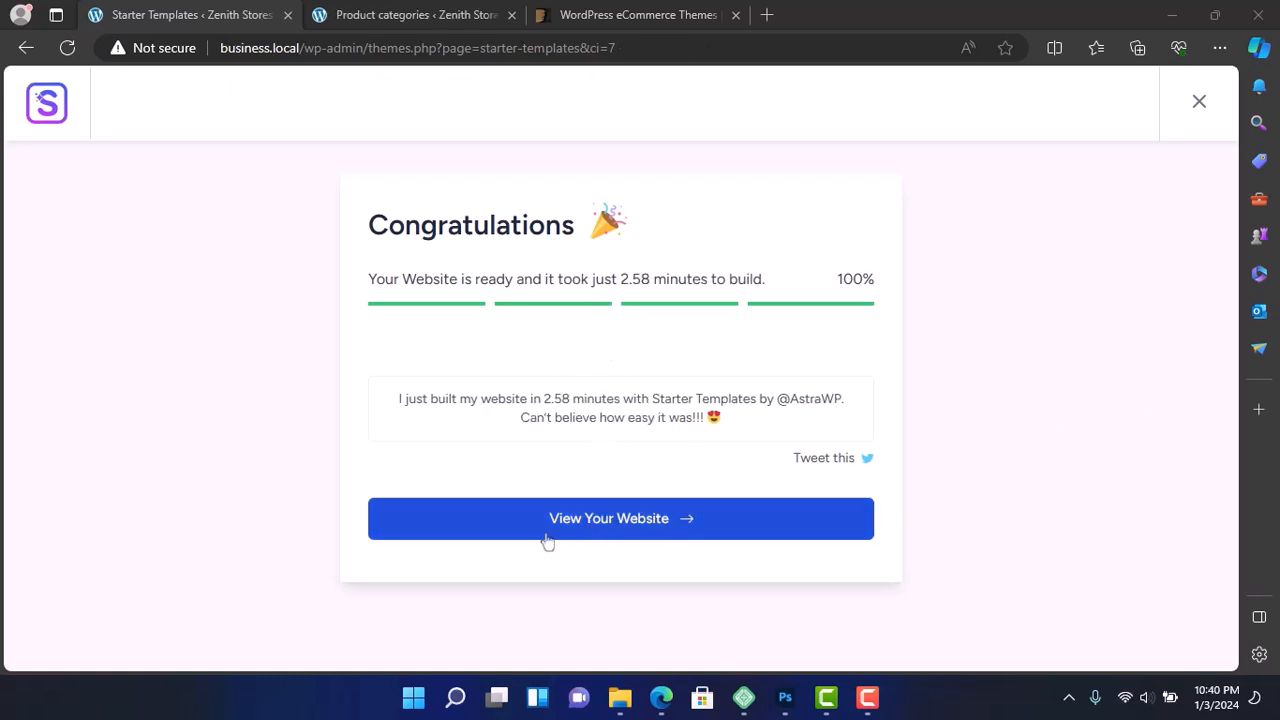
Step: View the finished Zenith Stores storefront from the Congratulations screen
click(627, 530)
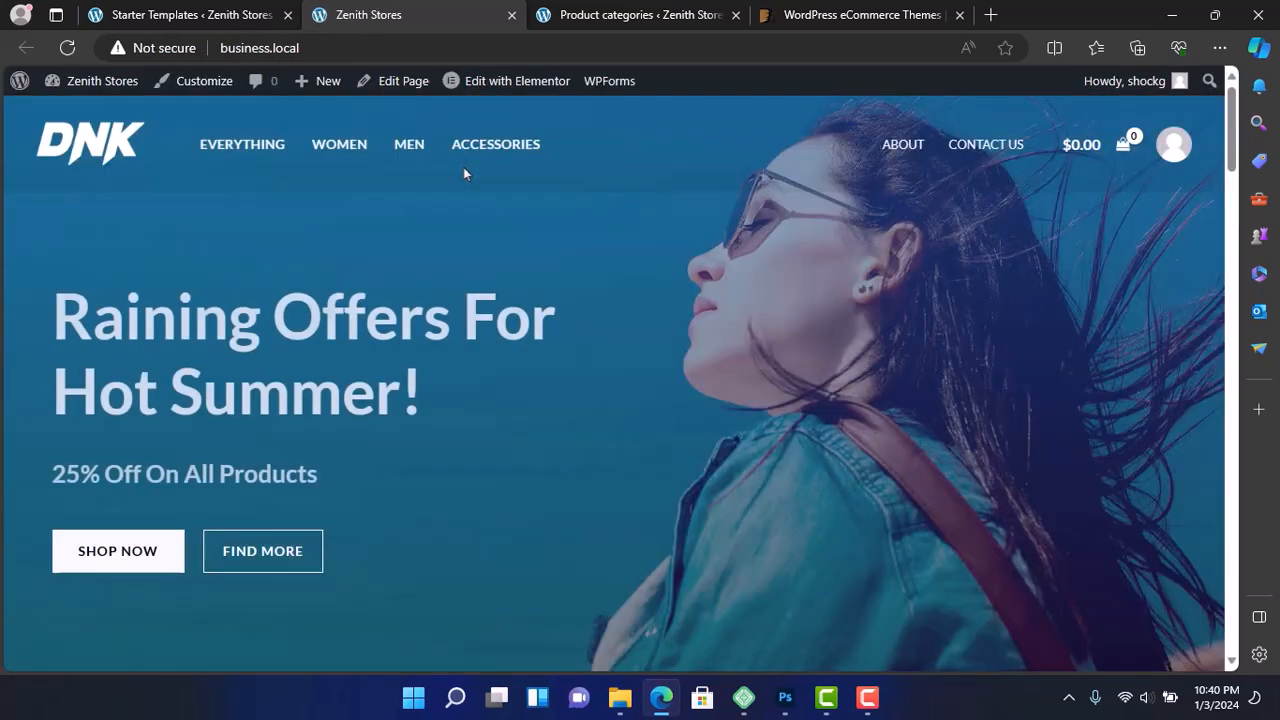
drag(1231, 123, 1198, 118)
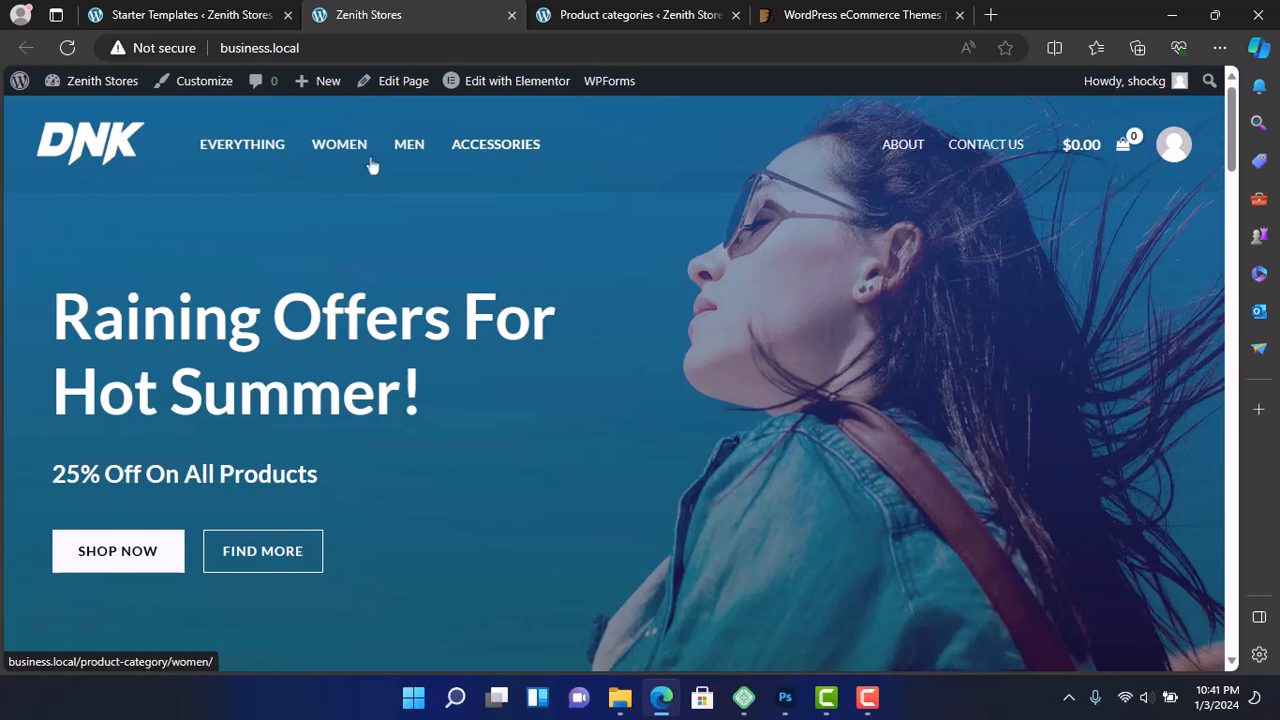
Step: Browse the Accessories and Men categories, then open Everything showing all 31 products
click(505, 150)
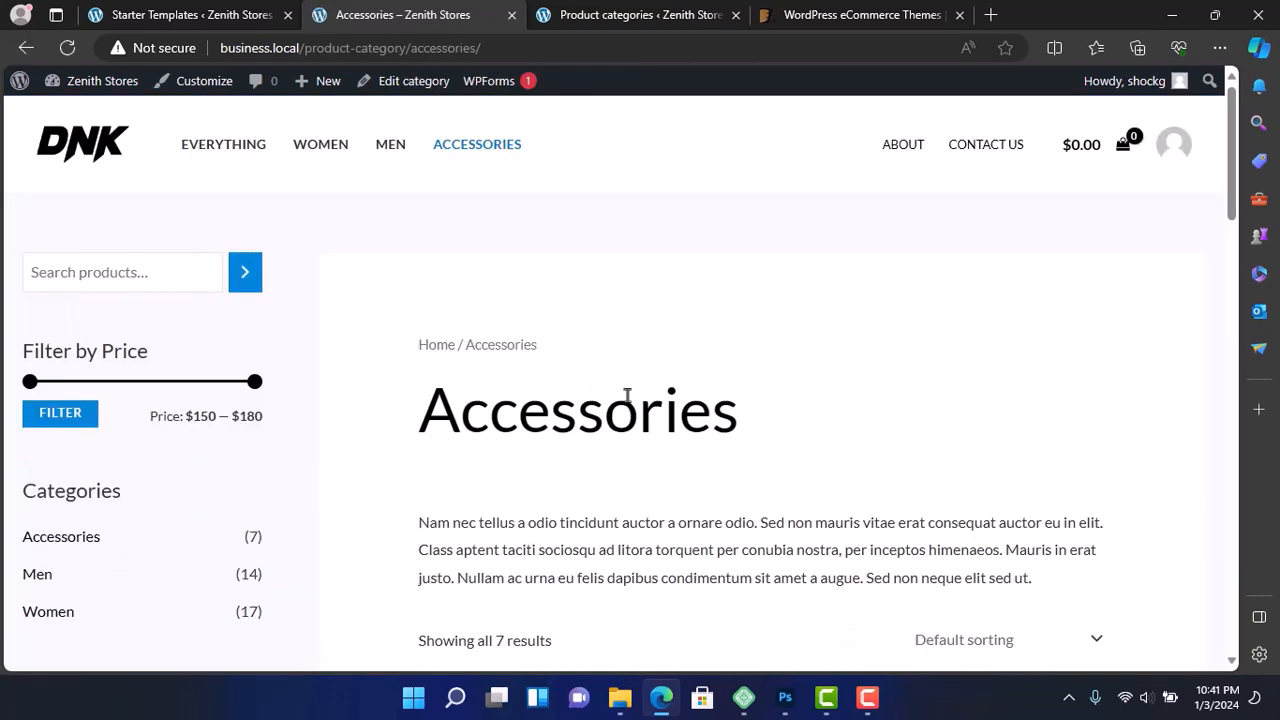
drag(1236, 170, 1240, 235)
scroll(1240, 235, down, 2)
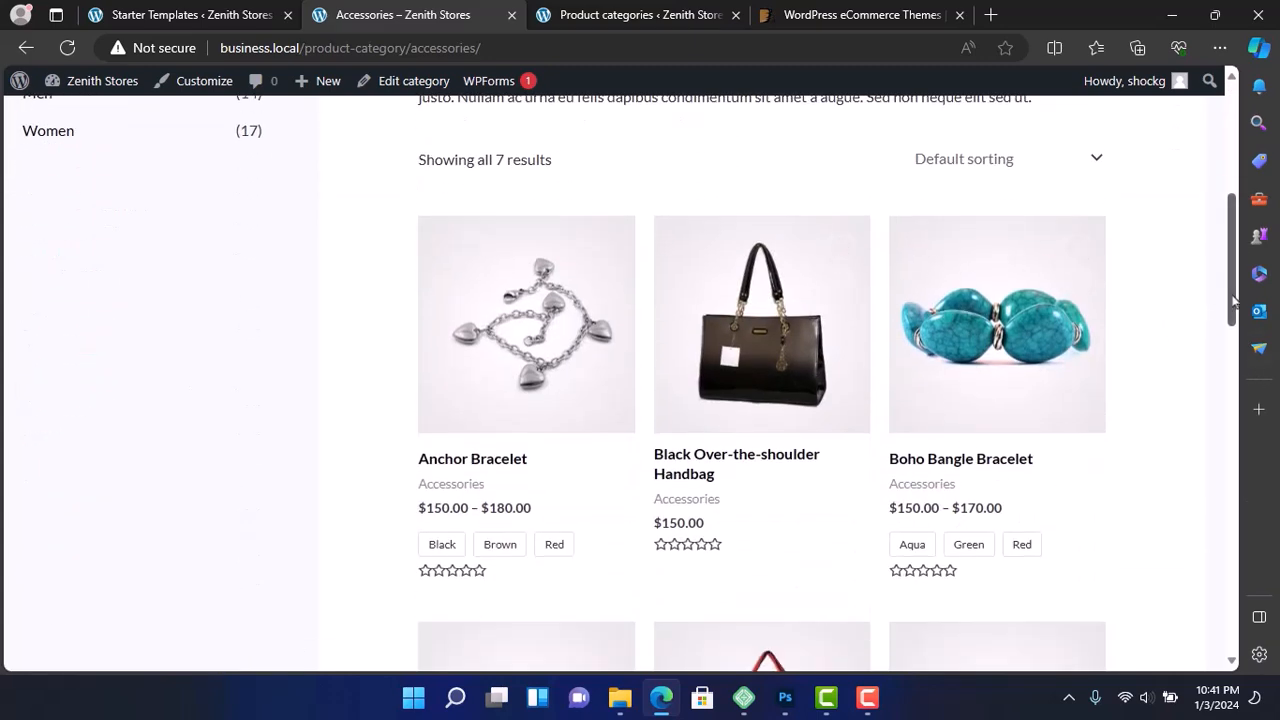
scroll(1236, 300, up, 5)
click(389, 148)
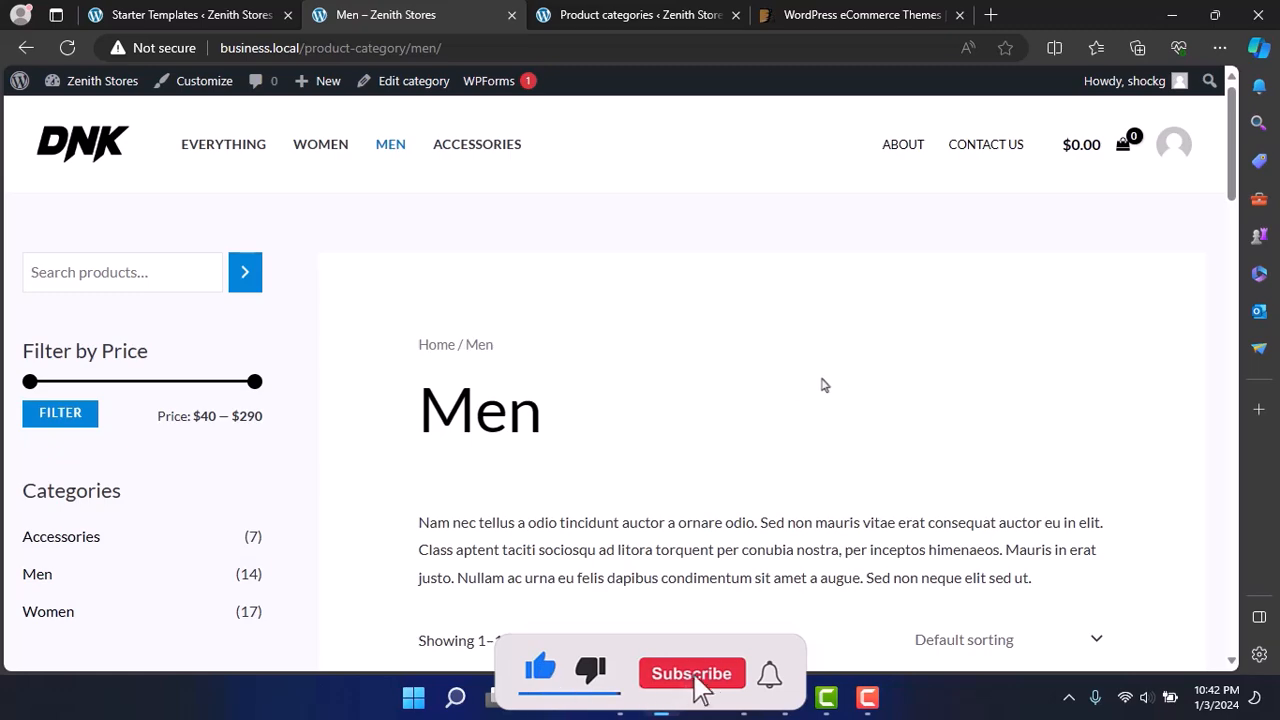
mouse_move(1232, 180)
mouse_down()
mouse_move(1234, 338)
mouse_move(1234, 170)
mouse_up()
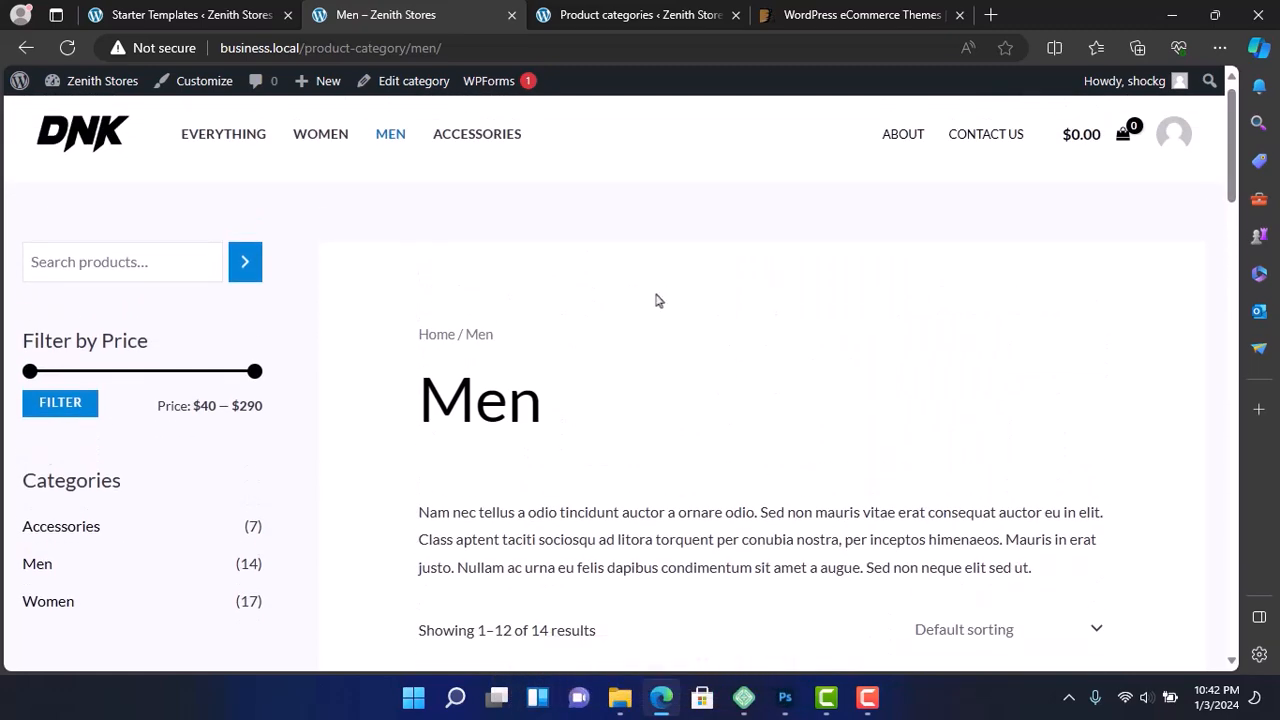
click(238, 143)
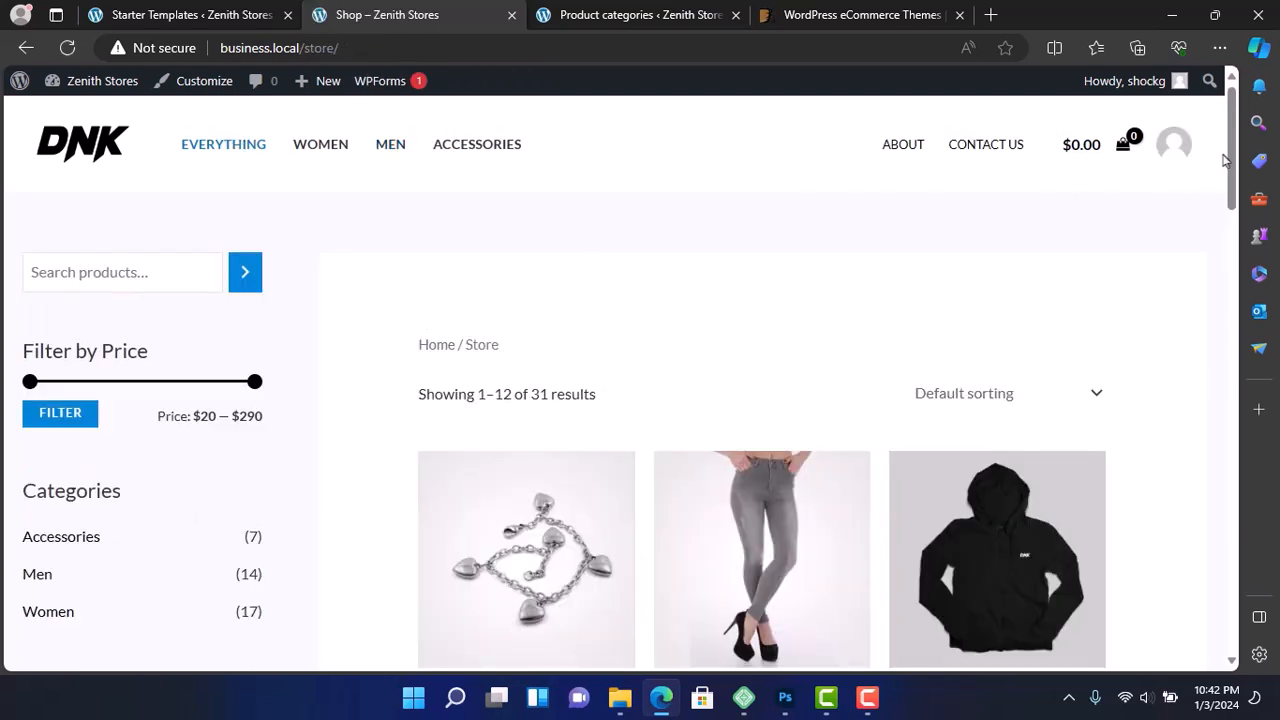
Step: Scroll through the store page, then return to the homepage via the Home breadcrumb
drag(1242, 286, 1237, 509)
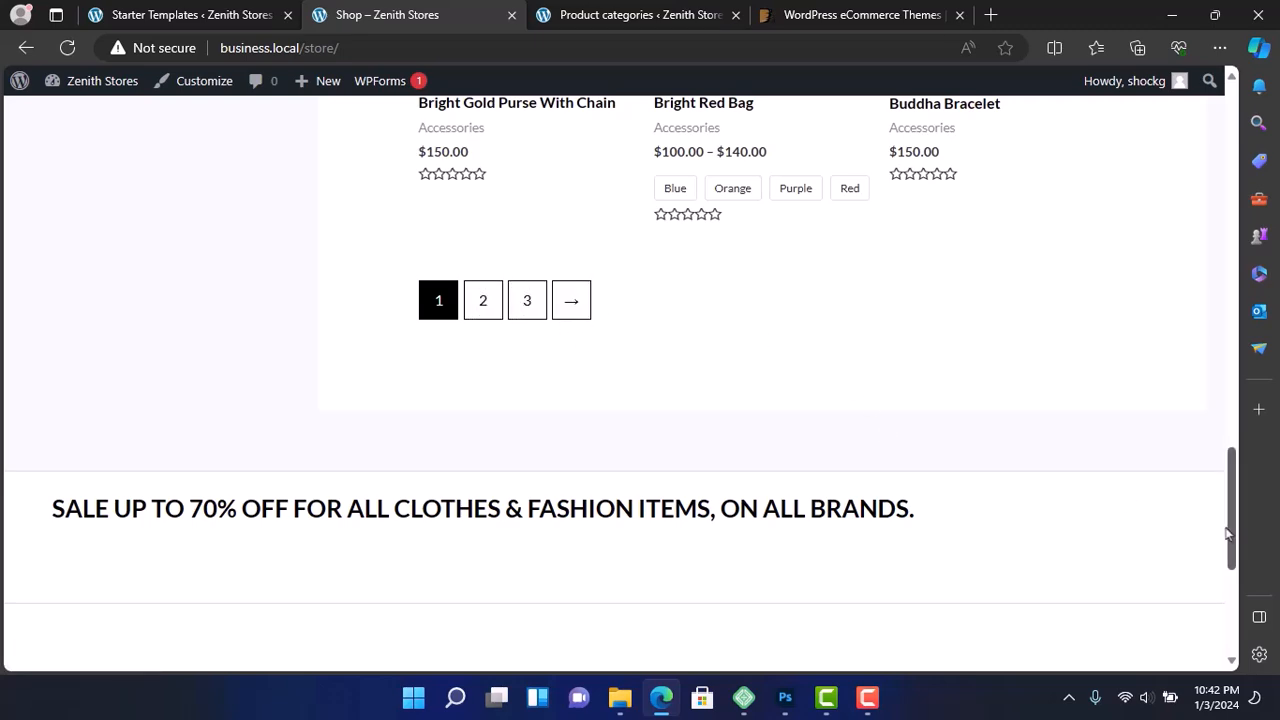
drag(1237, 534, 1229, 162)
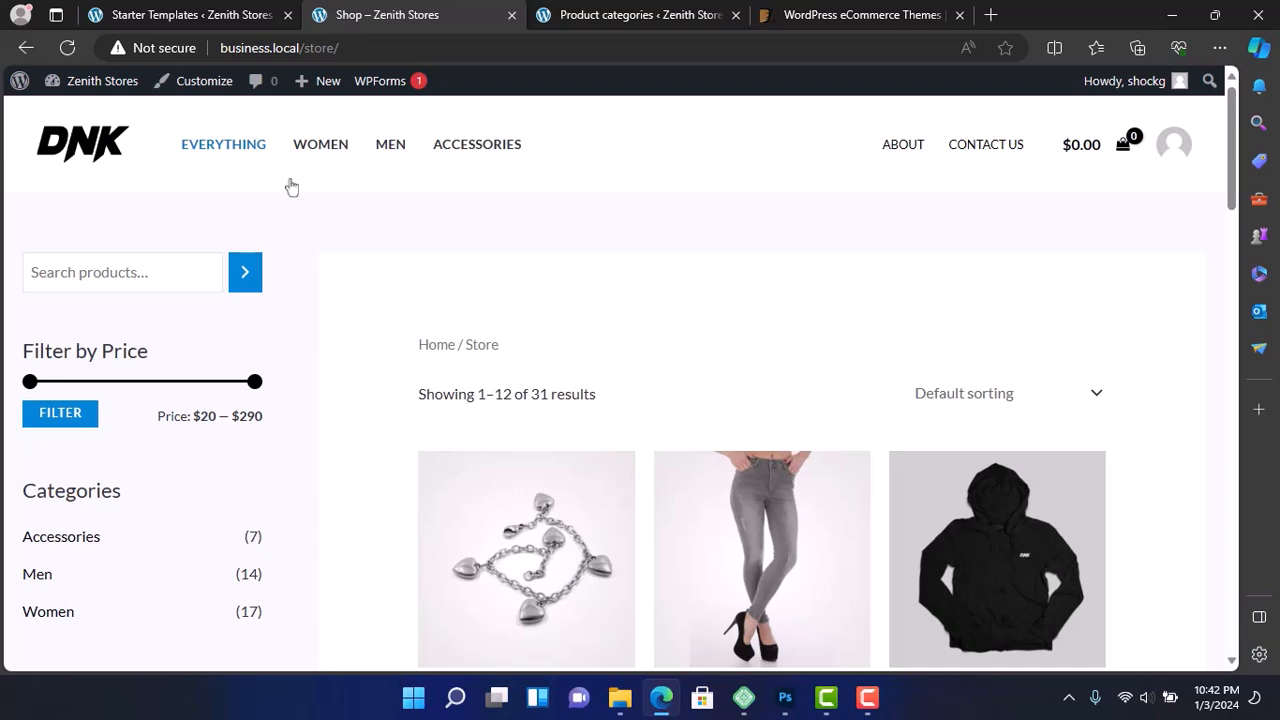
click(389, 47)
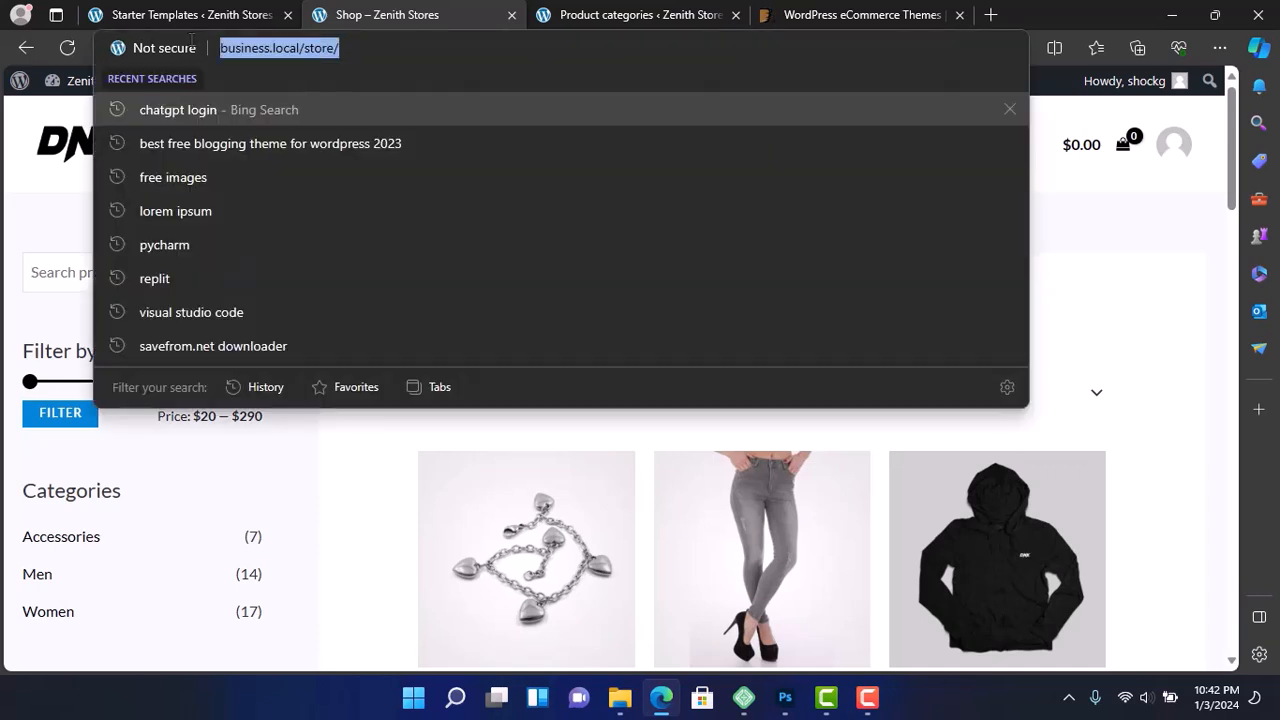
click(1123, 254)
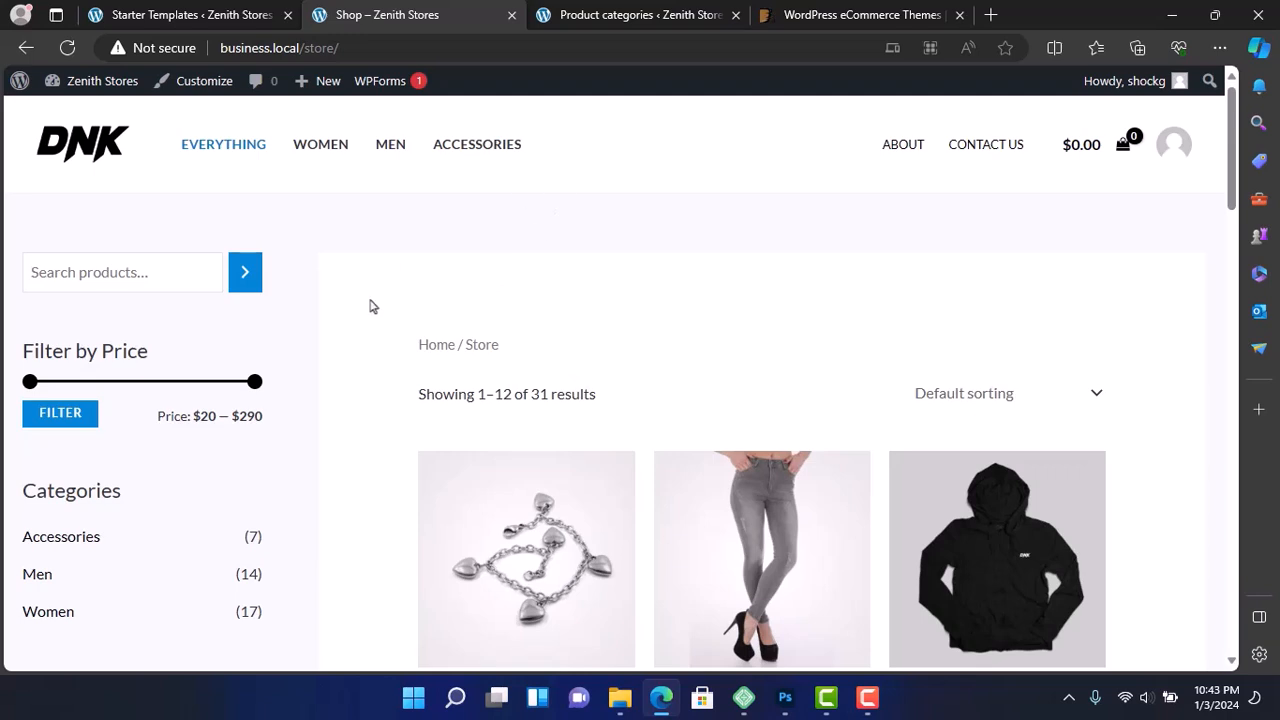
click(440, 355)
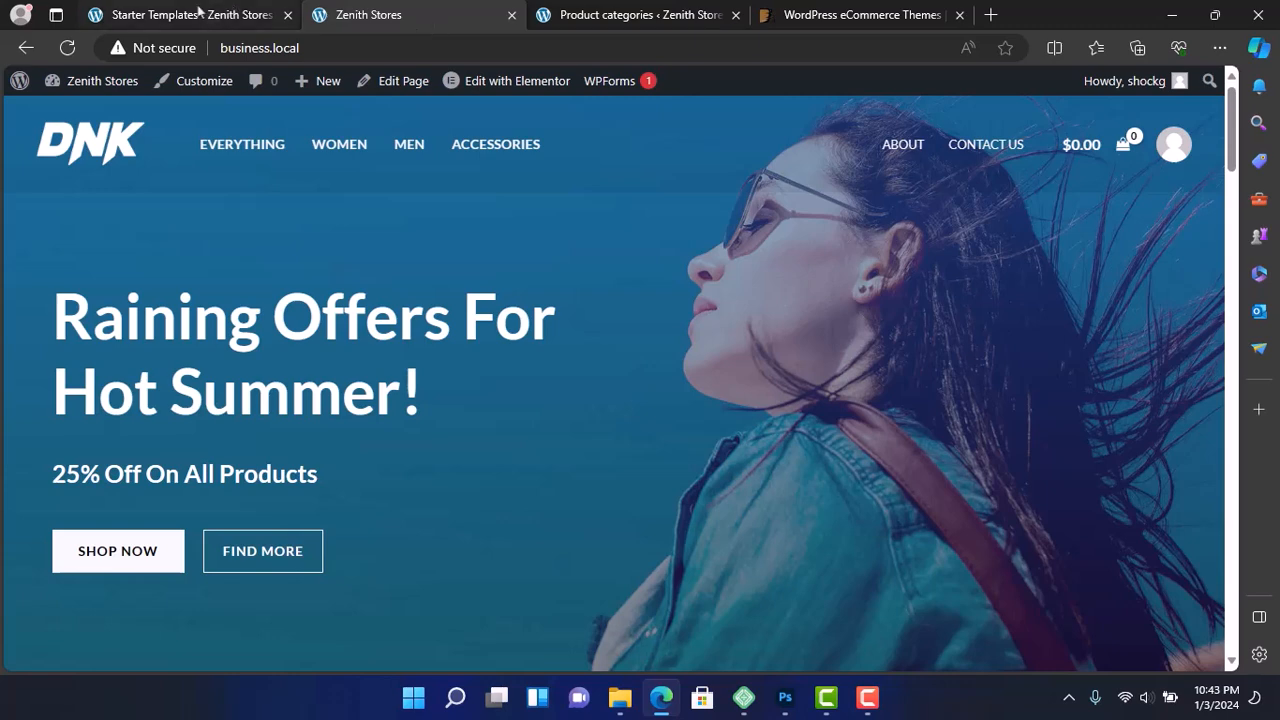
Step: Exit Starter Templates to the dashboard and open Astra > Customize
click(200, 15)
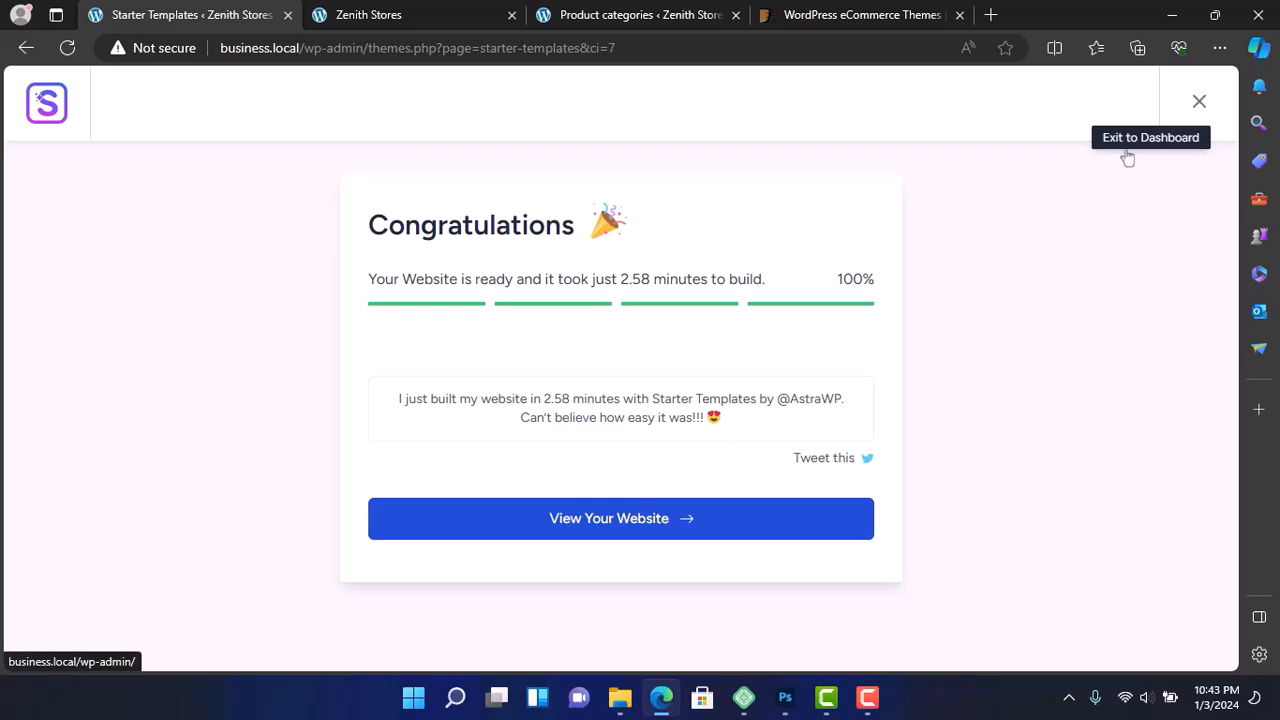
click(1200, 104)
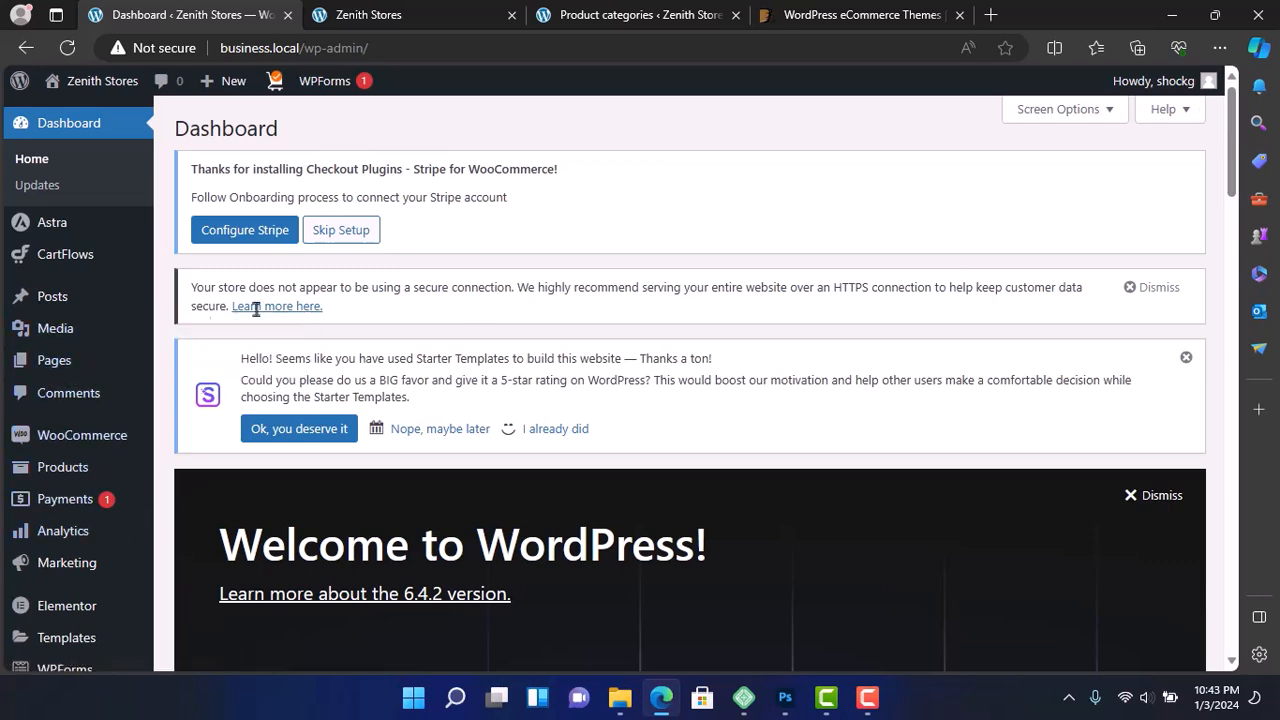
mouse_move(50, 228)
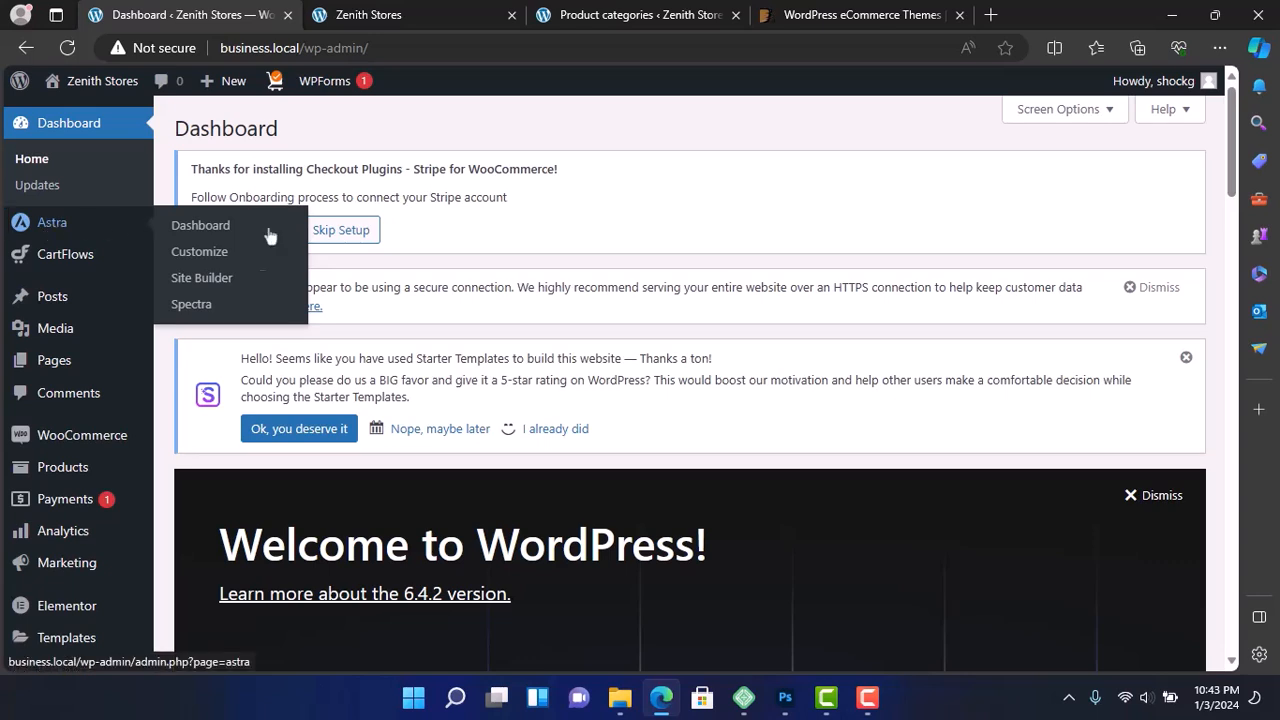
click(200, 258)
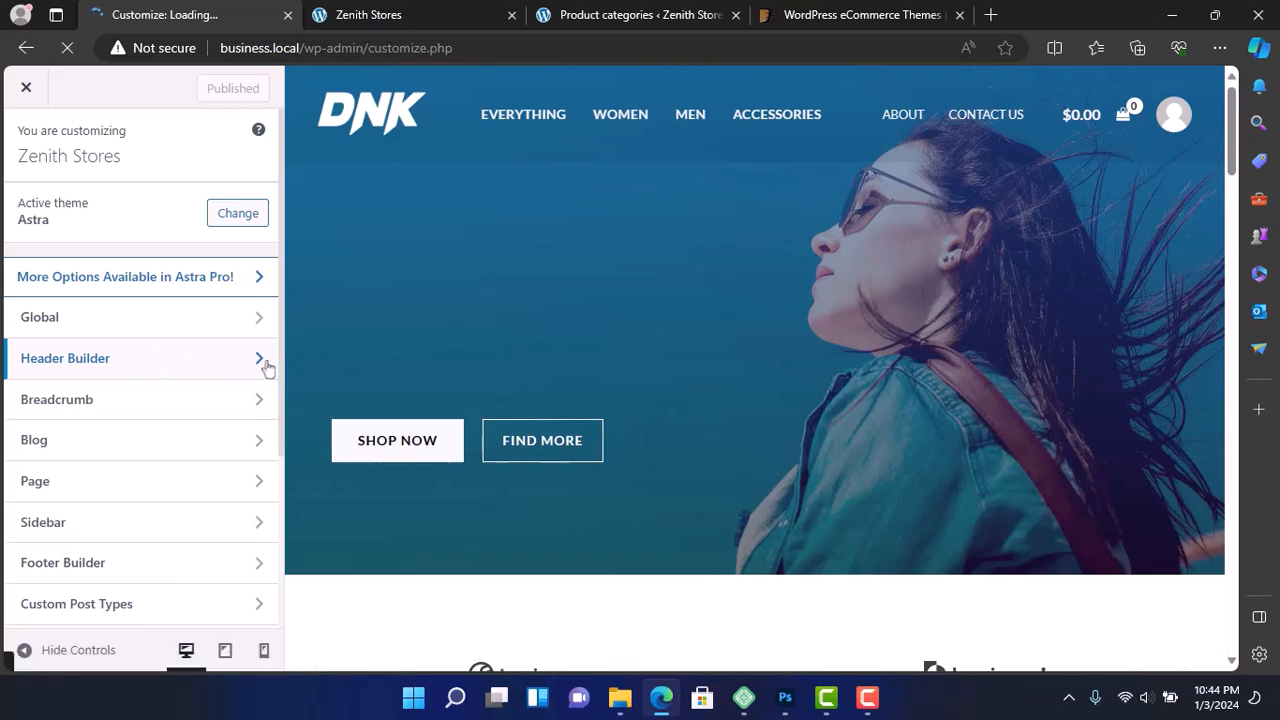
Step: In Header Builder's Site Title & Logo settings, choose Change Logo to replace DNK
click(258, 362)
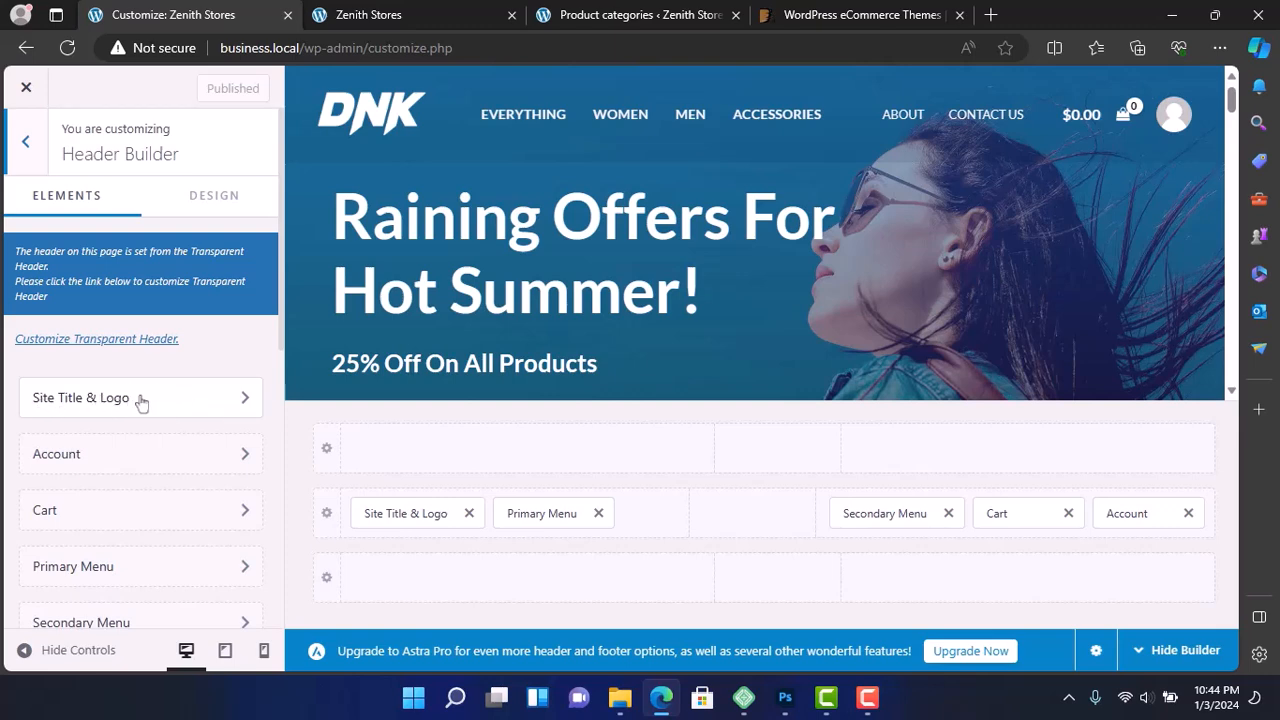
click(170, 403)
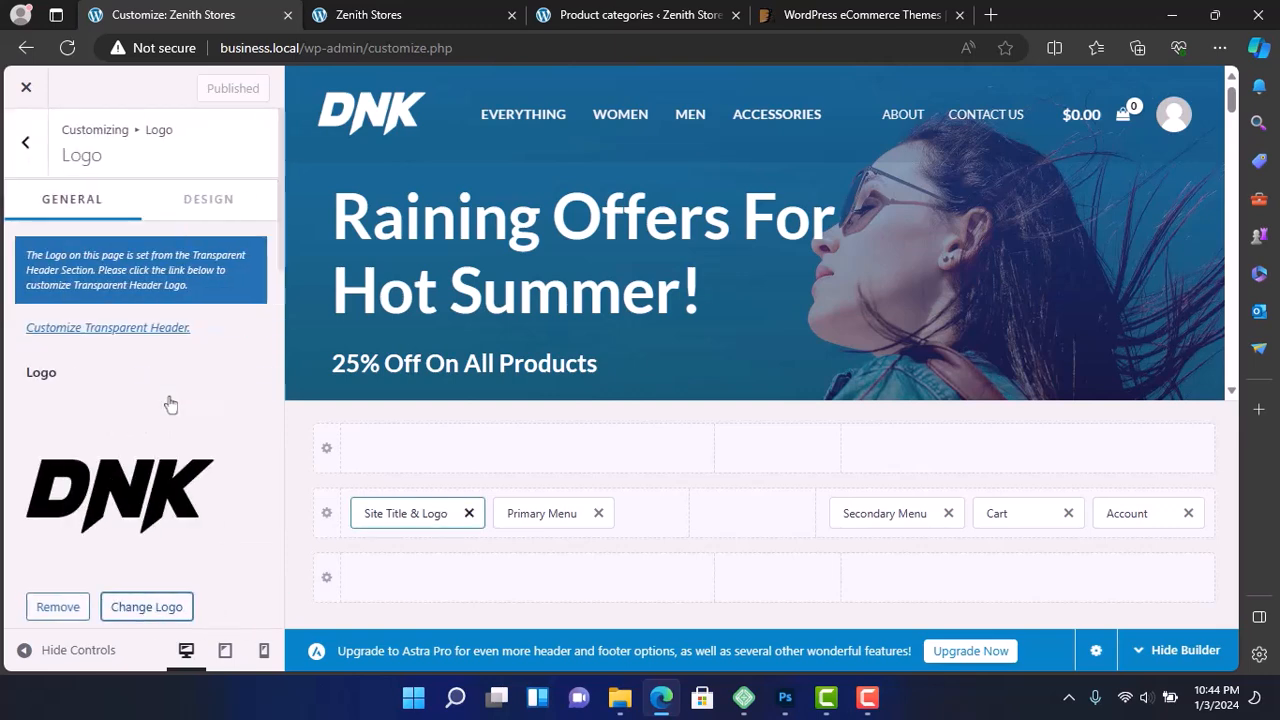
scroll(281, 260, down, 2)
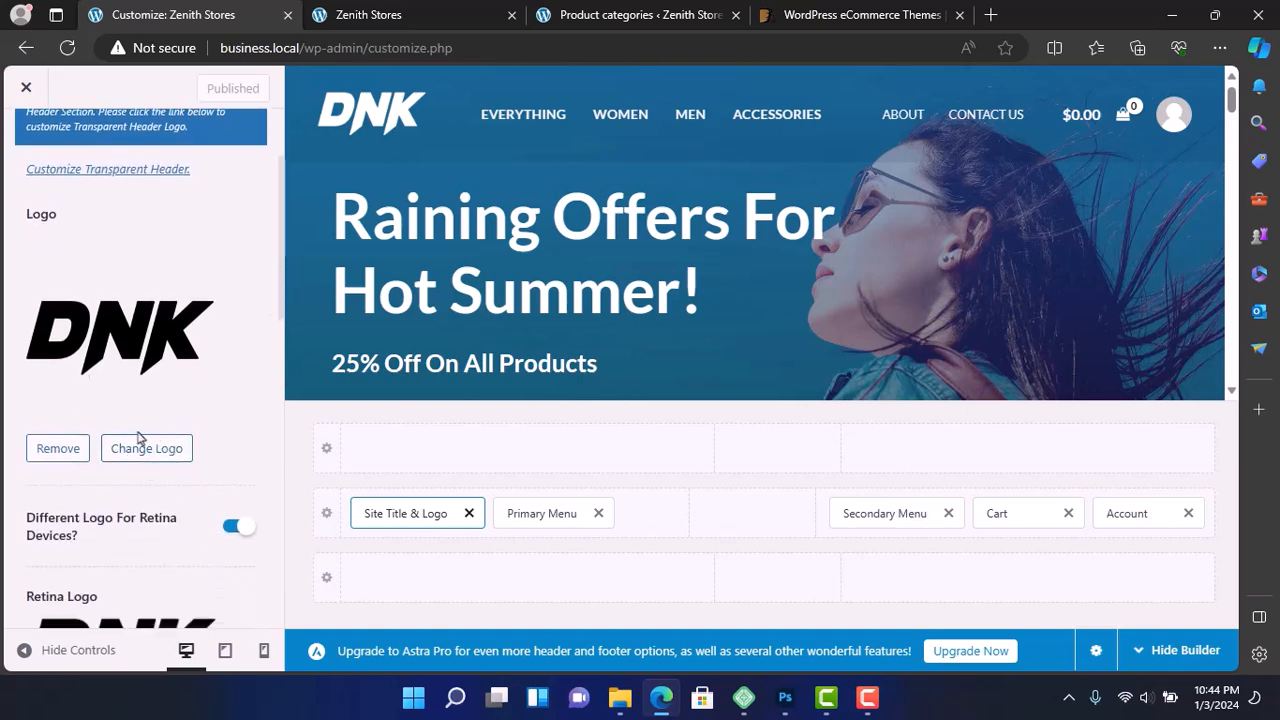
click(150, 452)
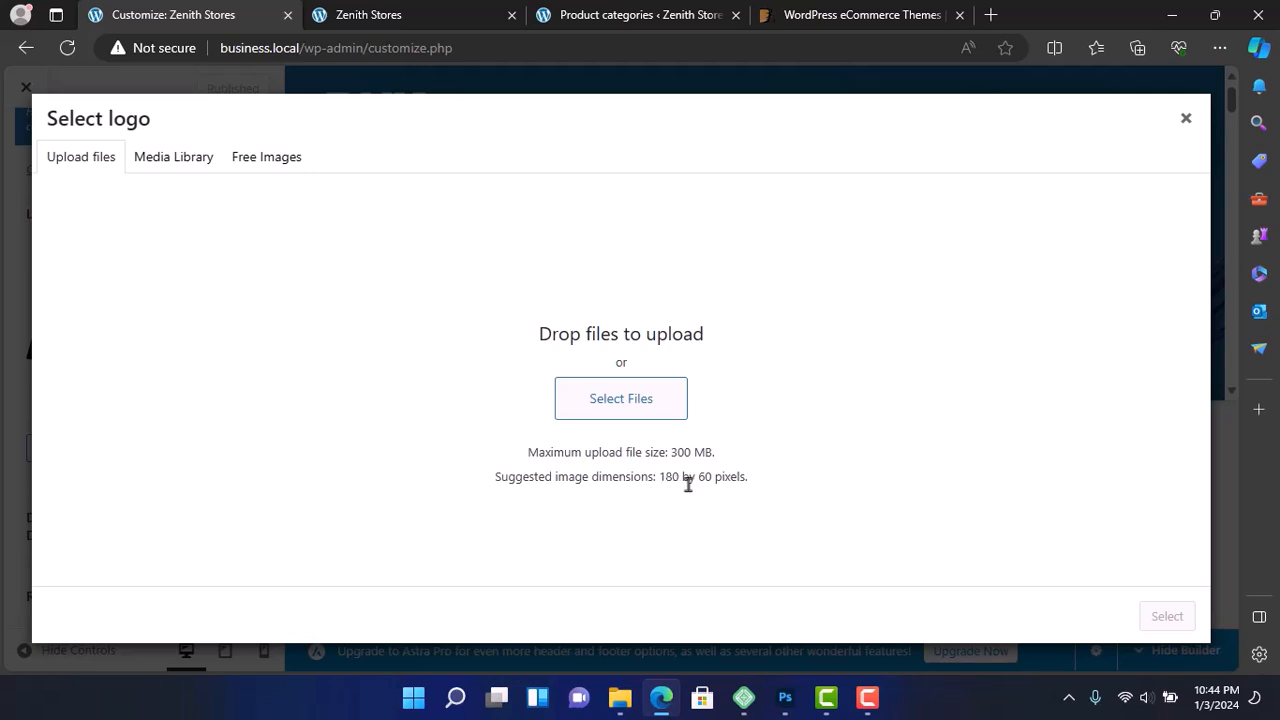
Step: Look through the Media Library and stock image tabs, noting the 300 MB upload limit
click(184, 170)
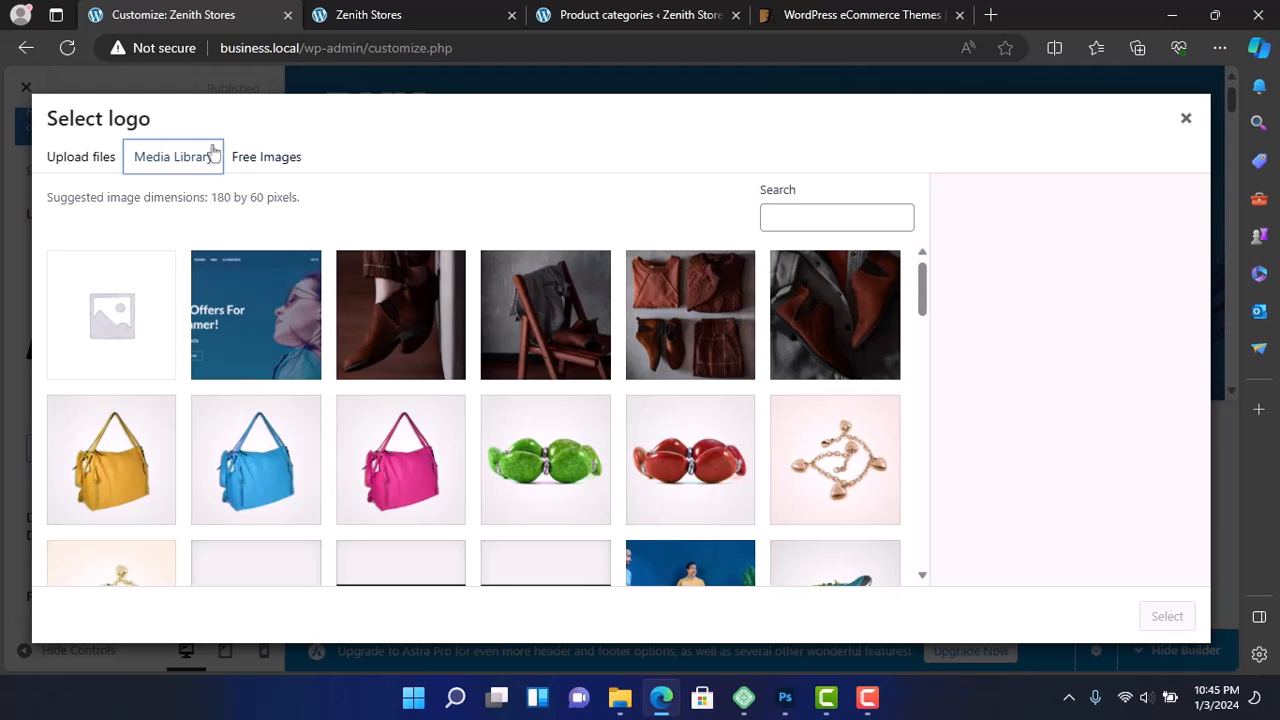
click(268, 160)
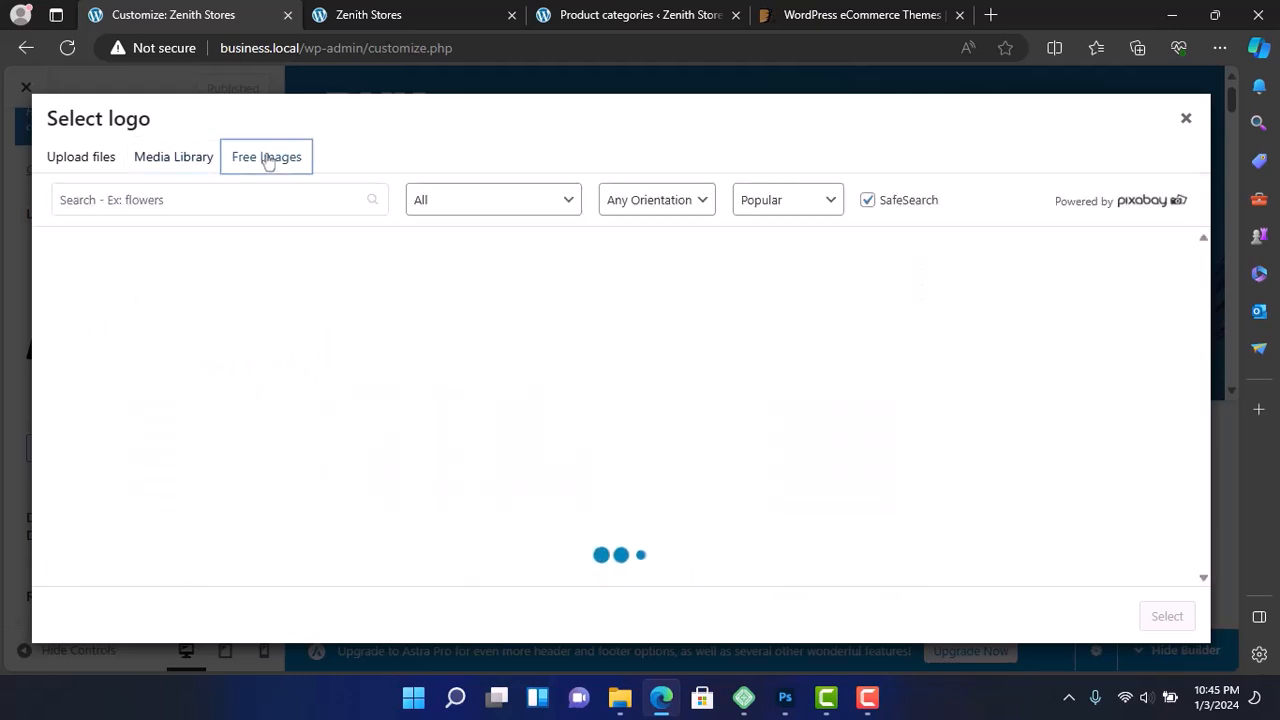
click(83, 164)
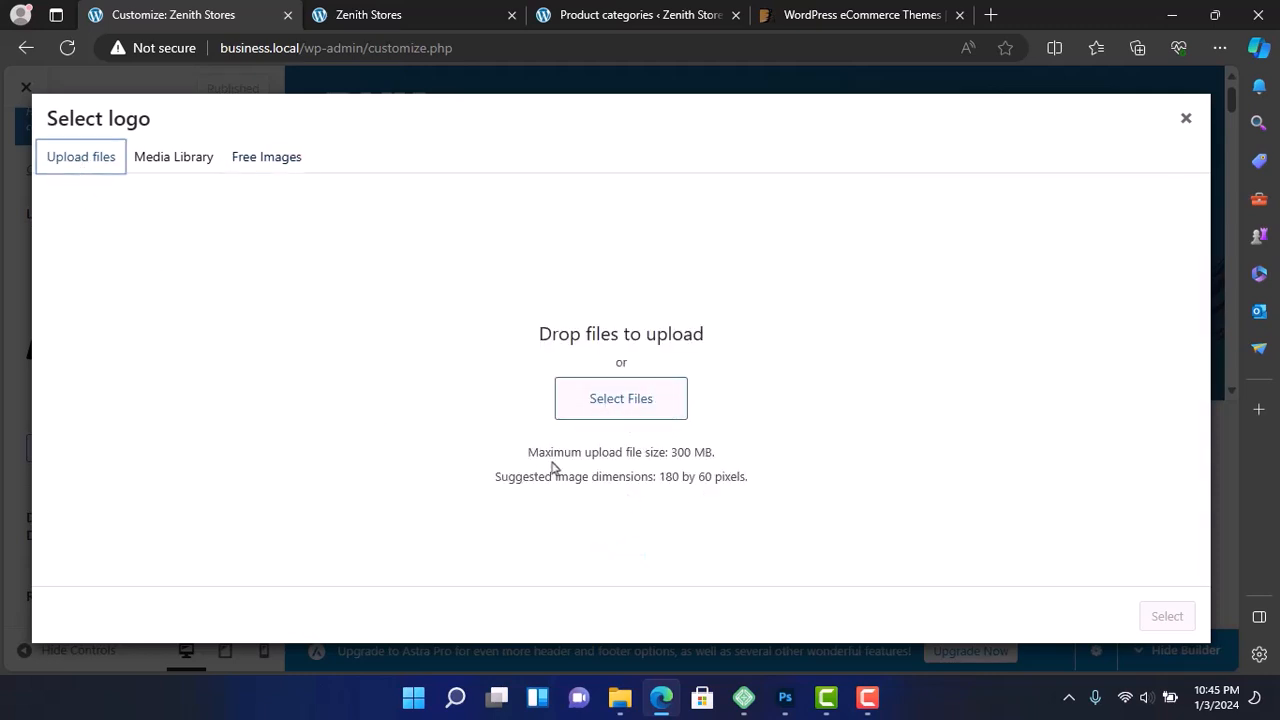
drag(670, 456, 741, 456)
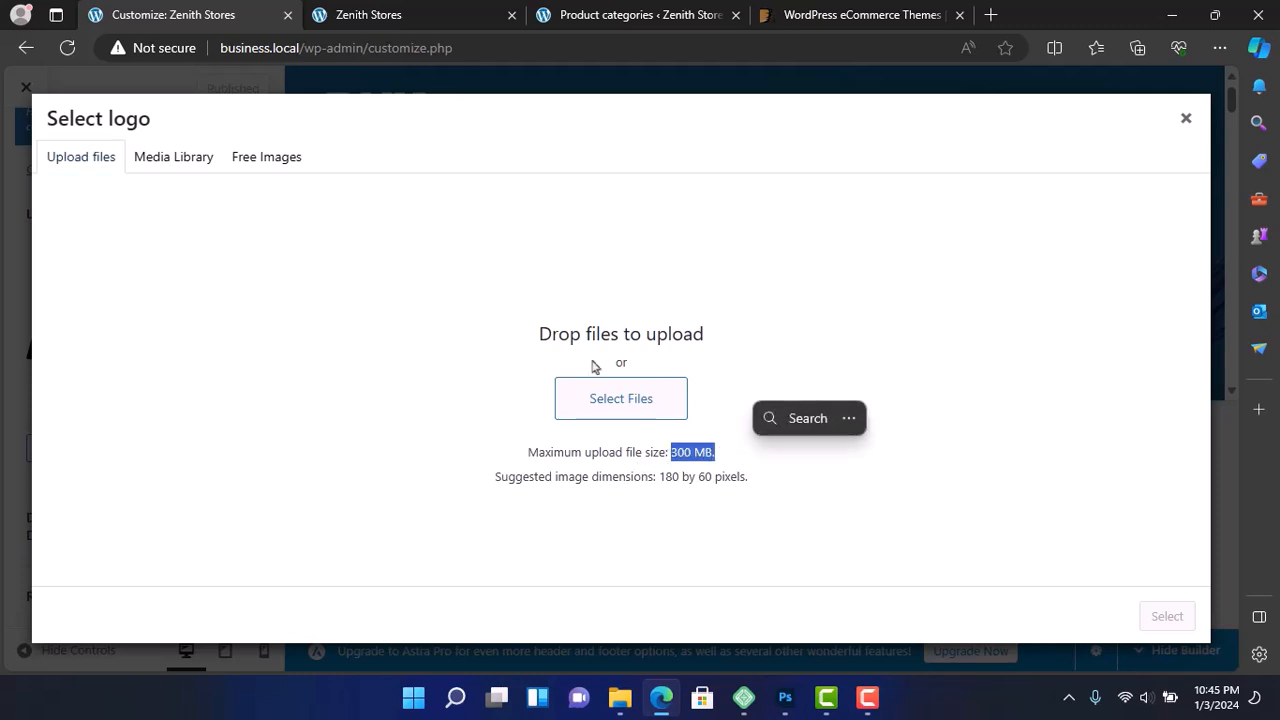
click(729, 458)
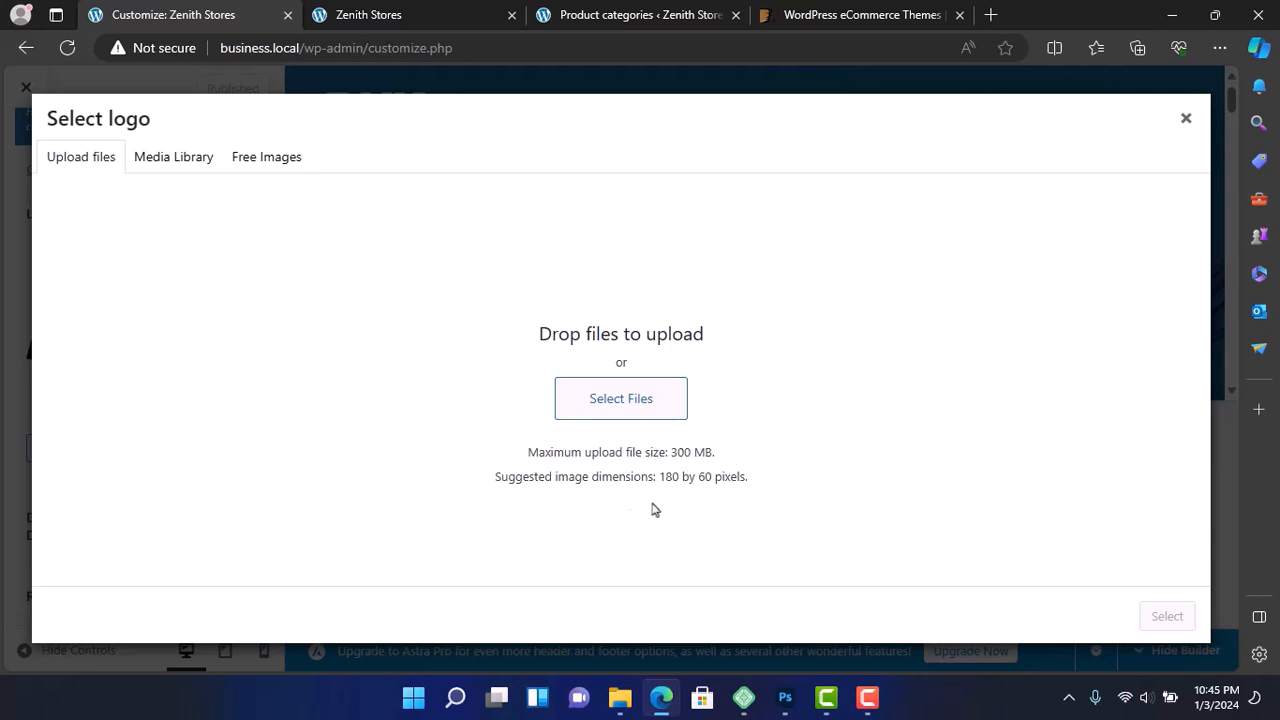
drag(537, 453, 737, 451)
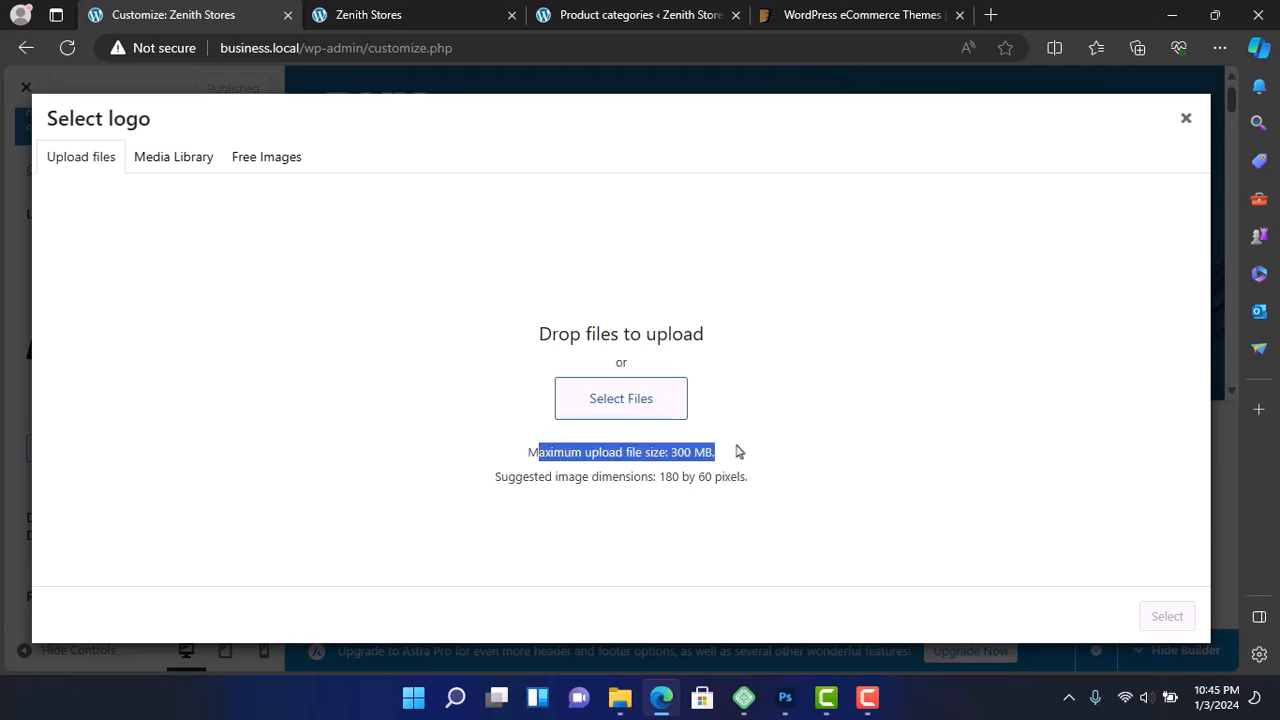
click(727, 452)
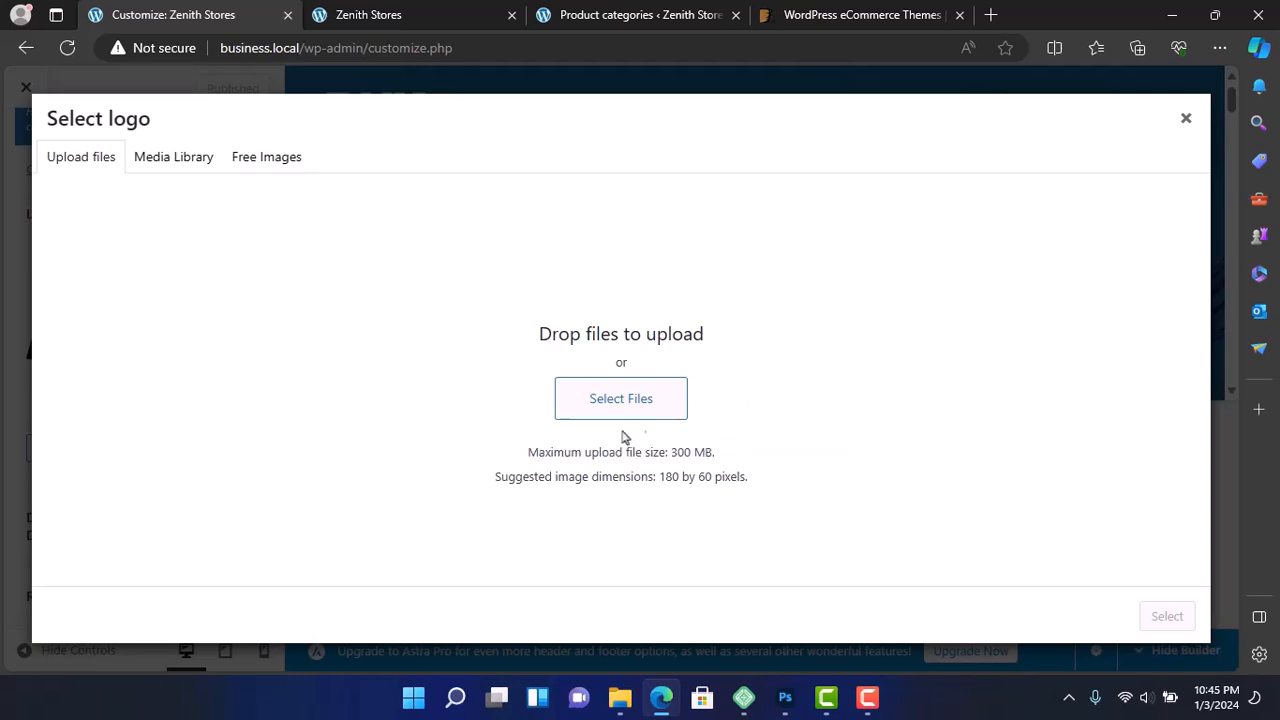
Step: Upload LOGO.png from the wordpress images folder
click(621, 399)
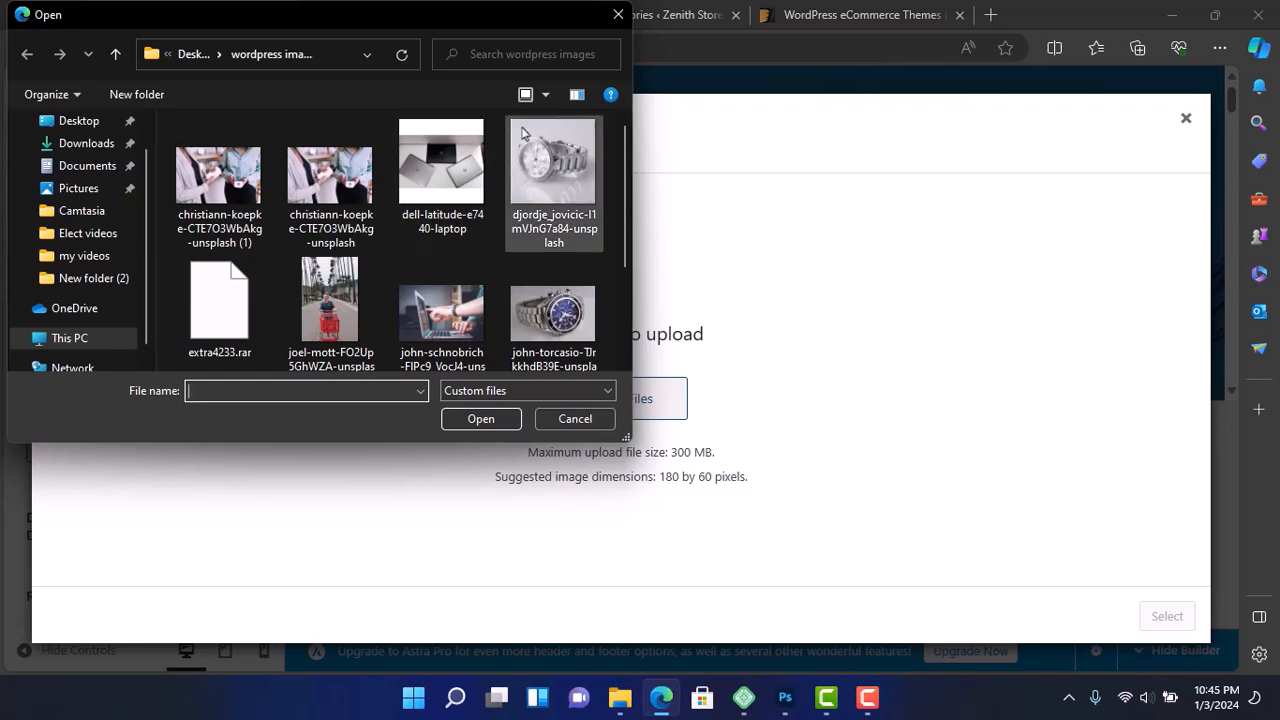
drag(620, 150, 624, 298)
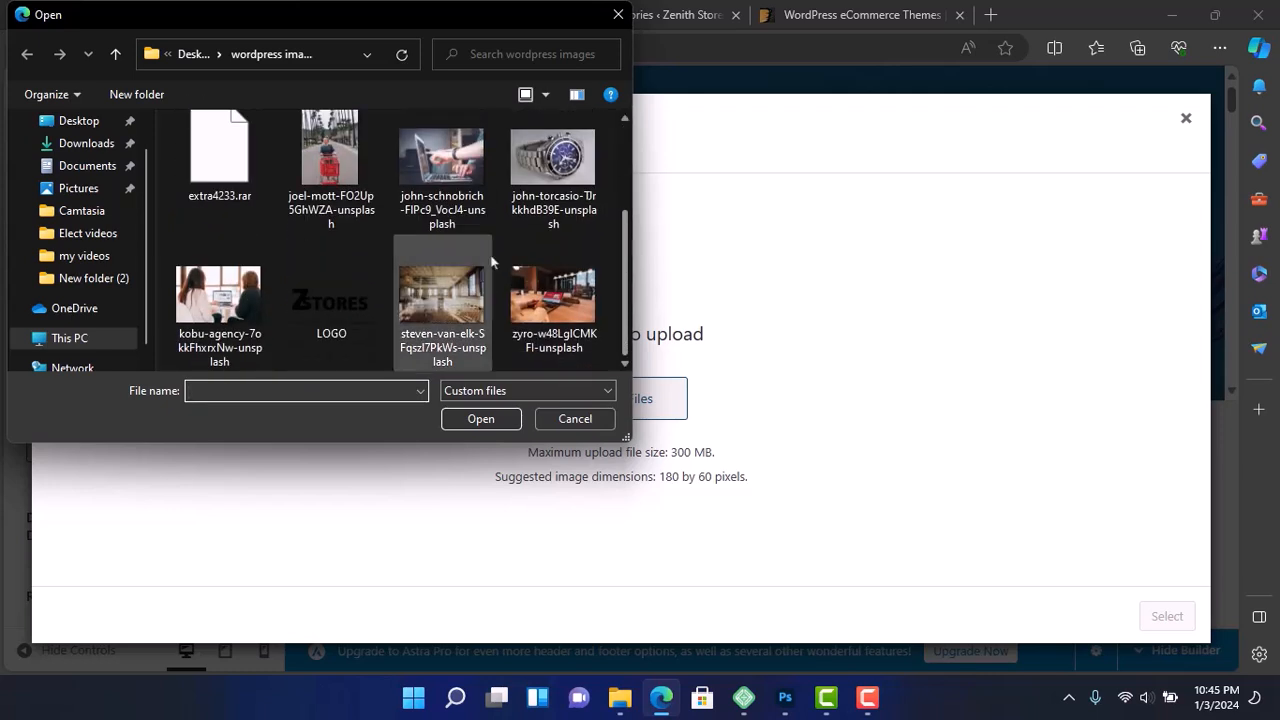
click(333, 308)
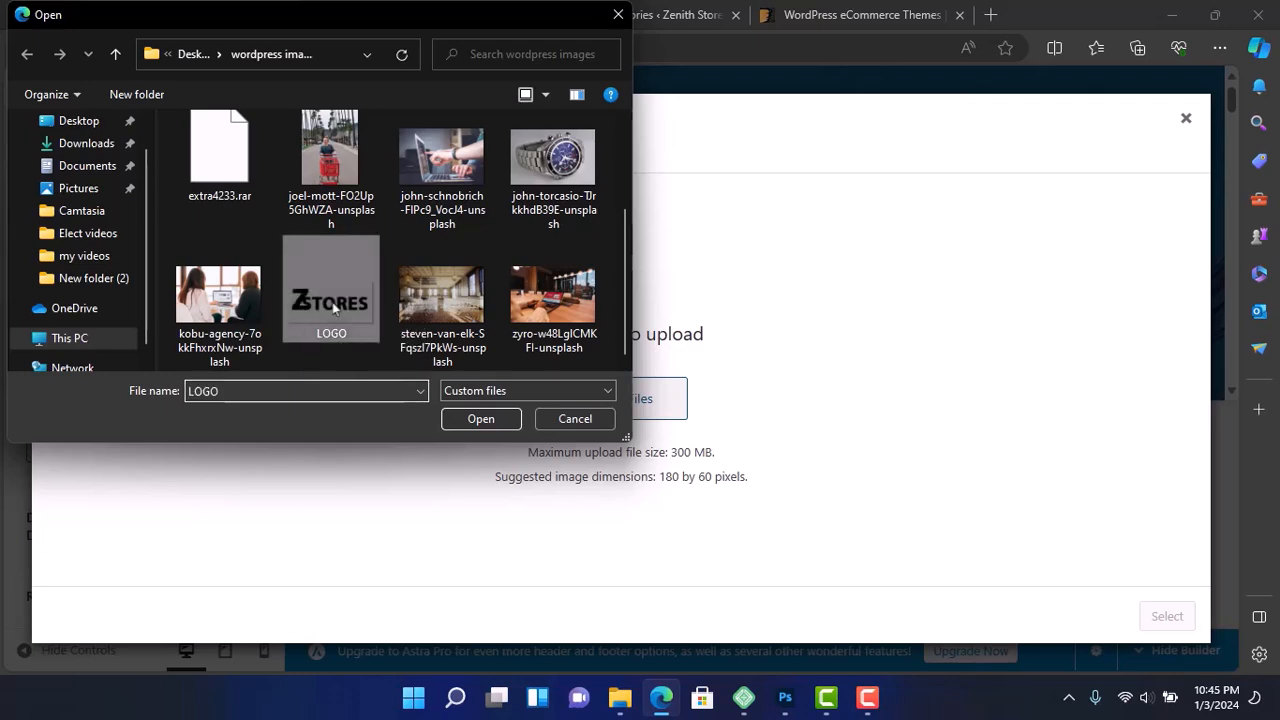
click(480, 419)
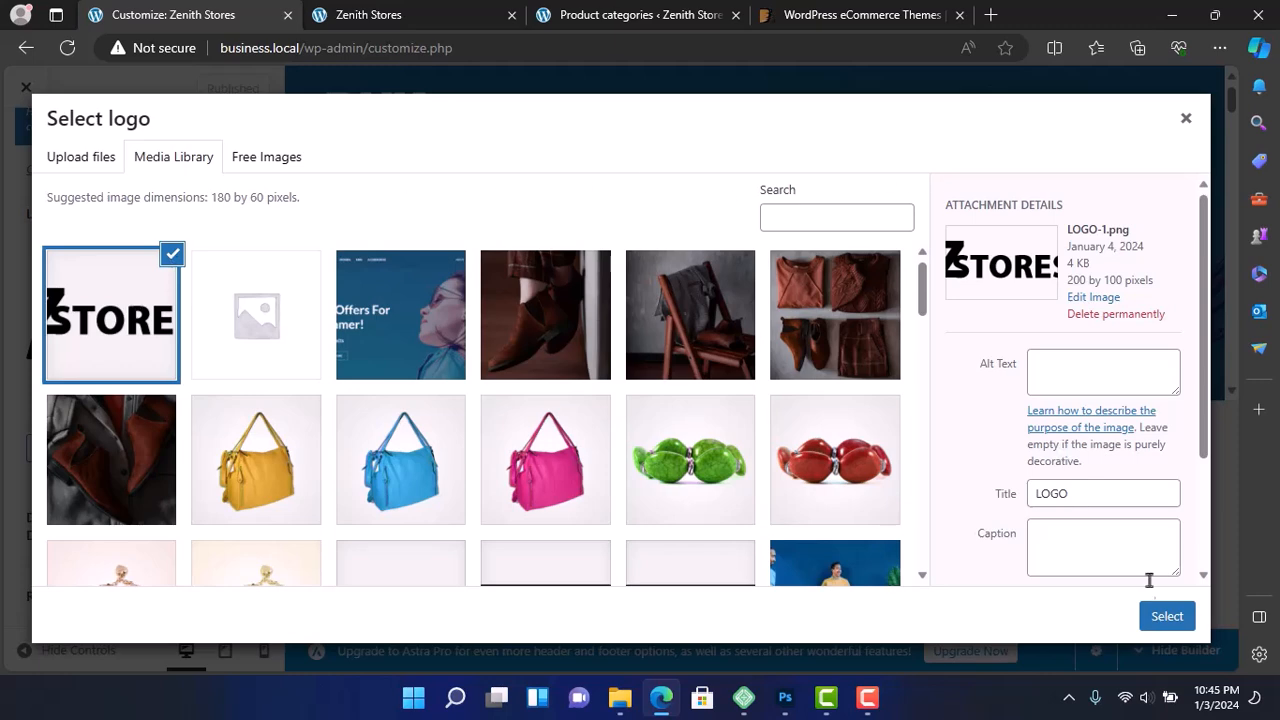
Step: Select the uploaded LOGO and accept the crop to make it the site logo
click(1166, 617)
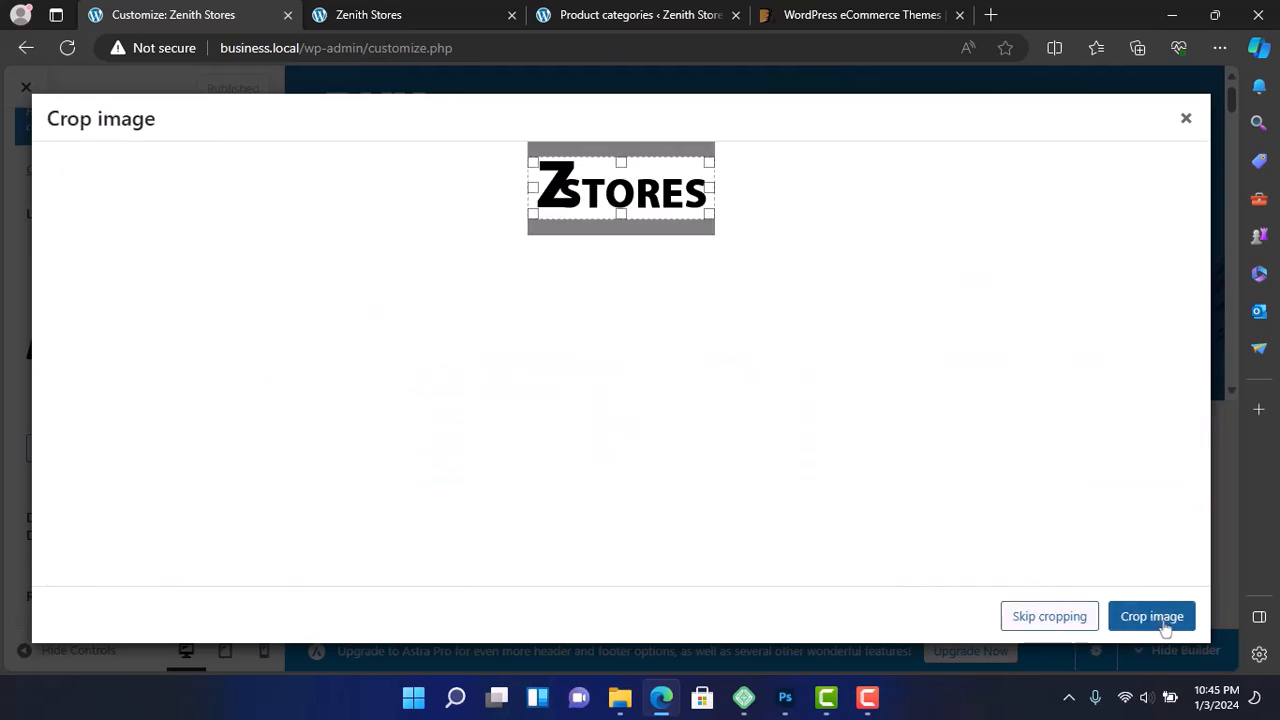
click(1048, 617)
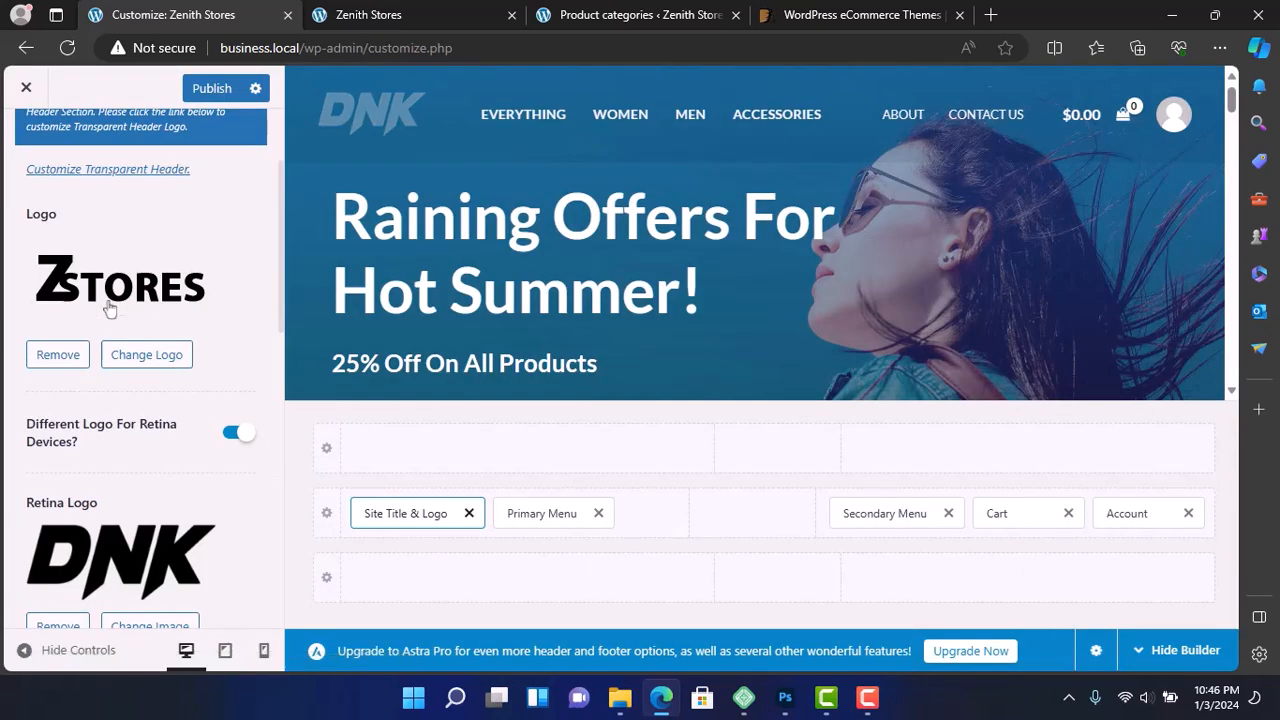
scroll(282, 330, down, 2)
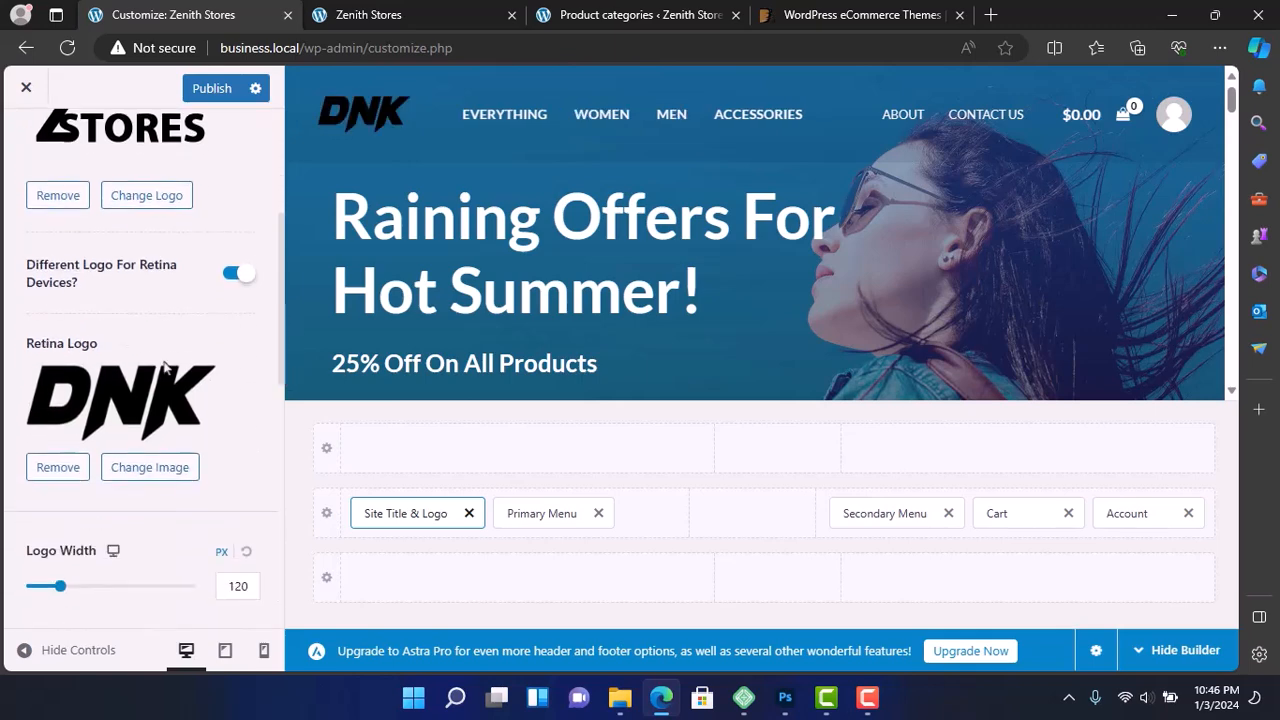
Step: Set LOGO-1.png from the Media Library as the retina logo
click(171, 471)
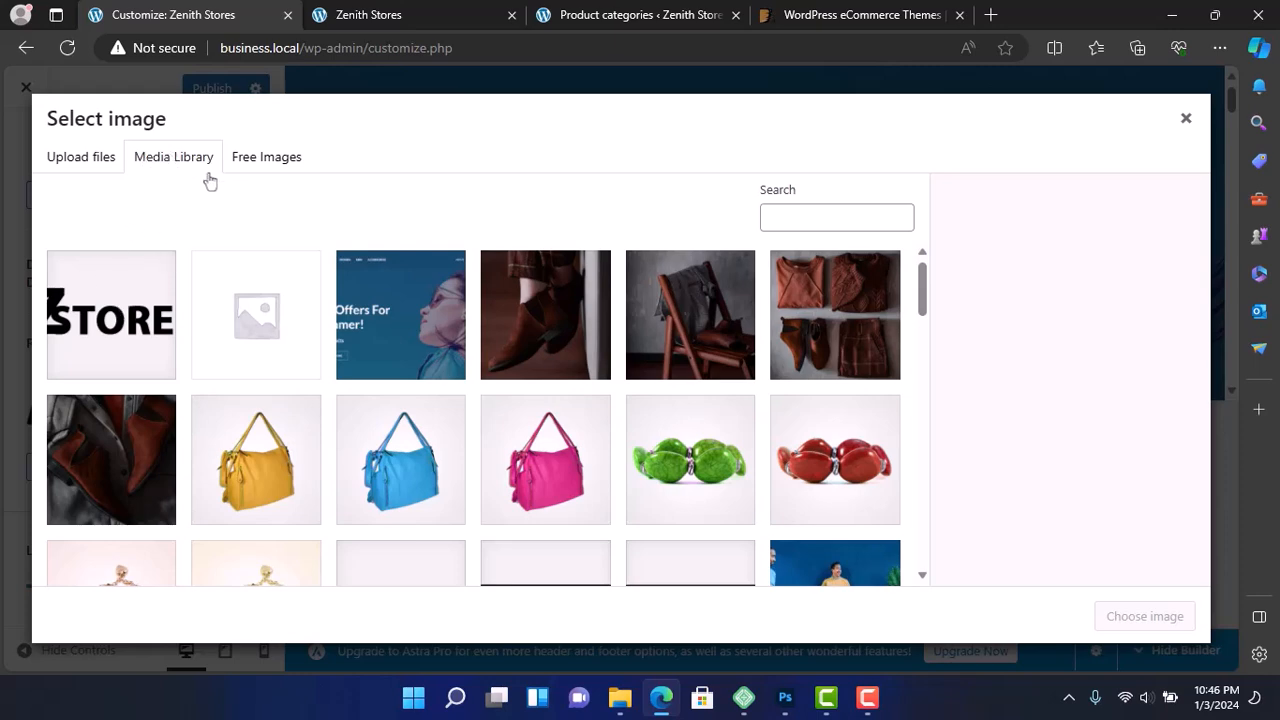
click(83, 160)
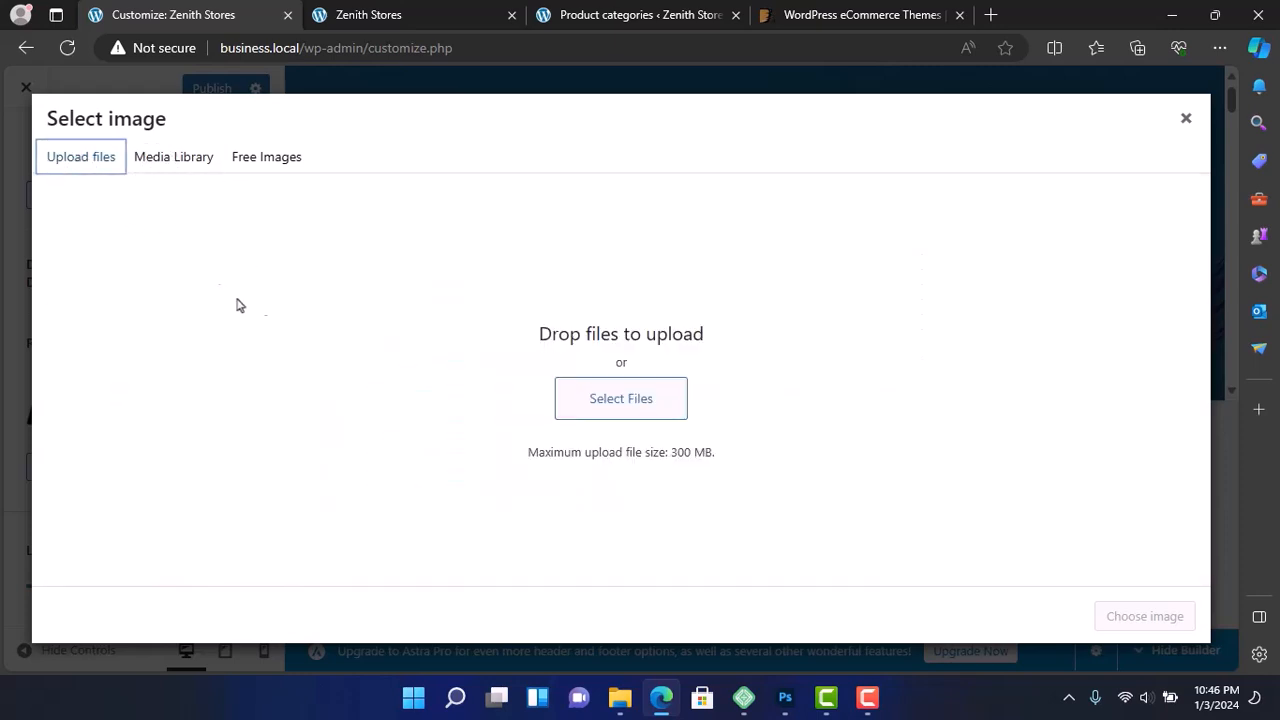
click(185, 157)
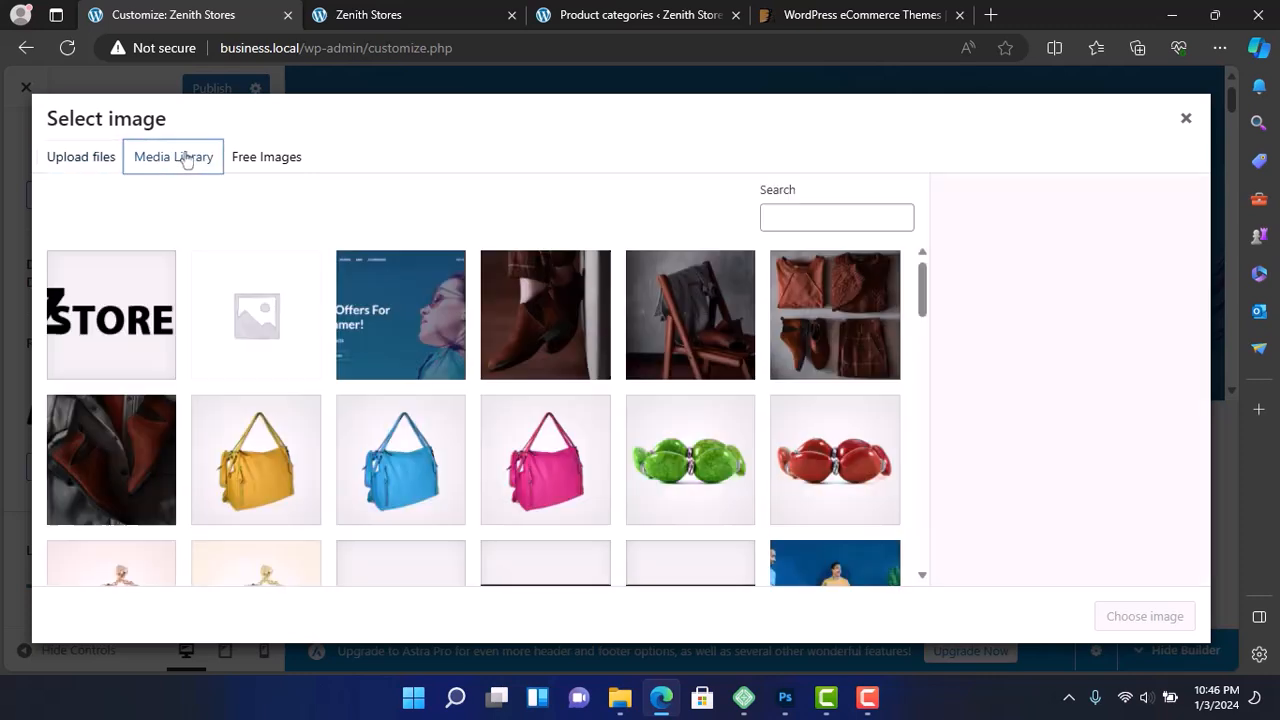
click(125, 333)
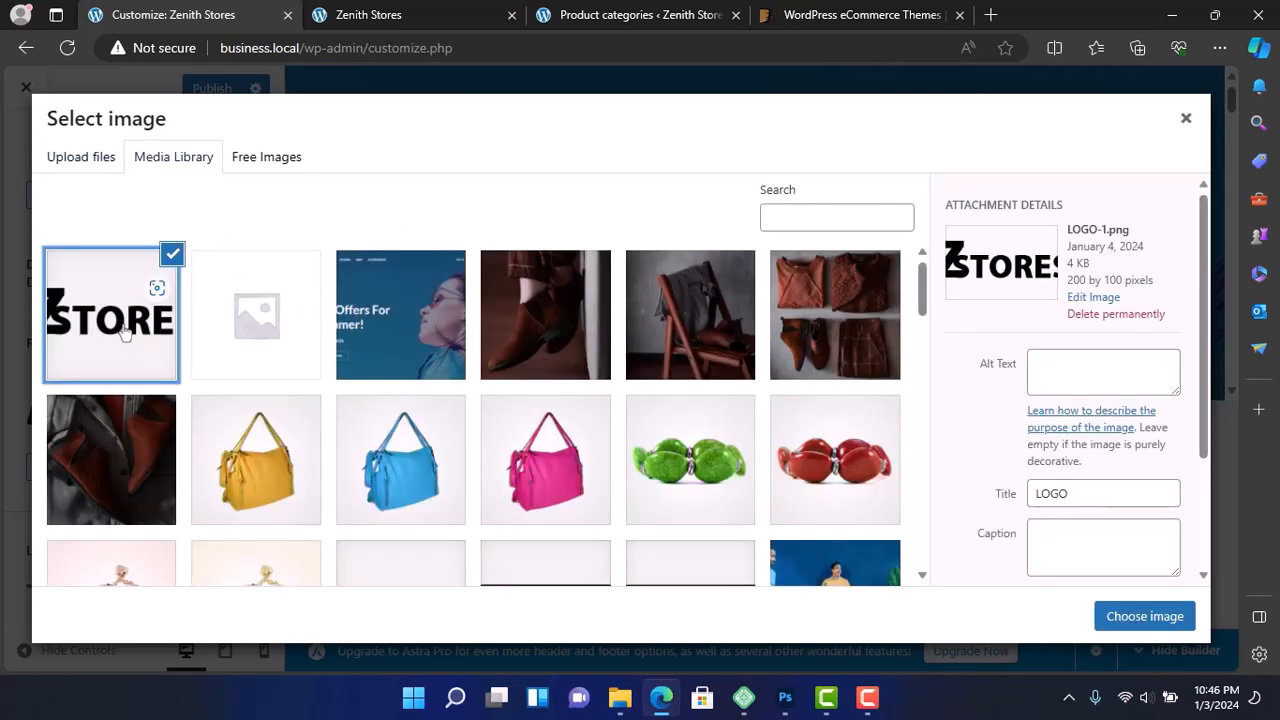
click(1145, 616)
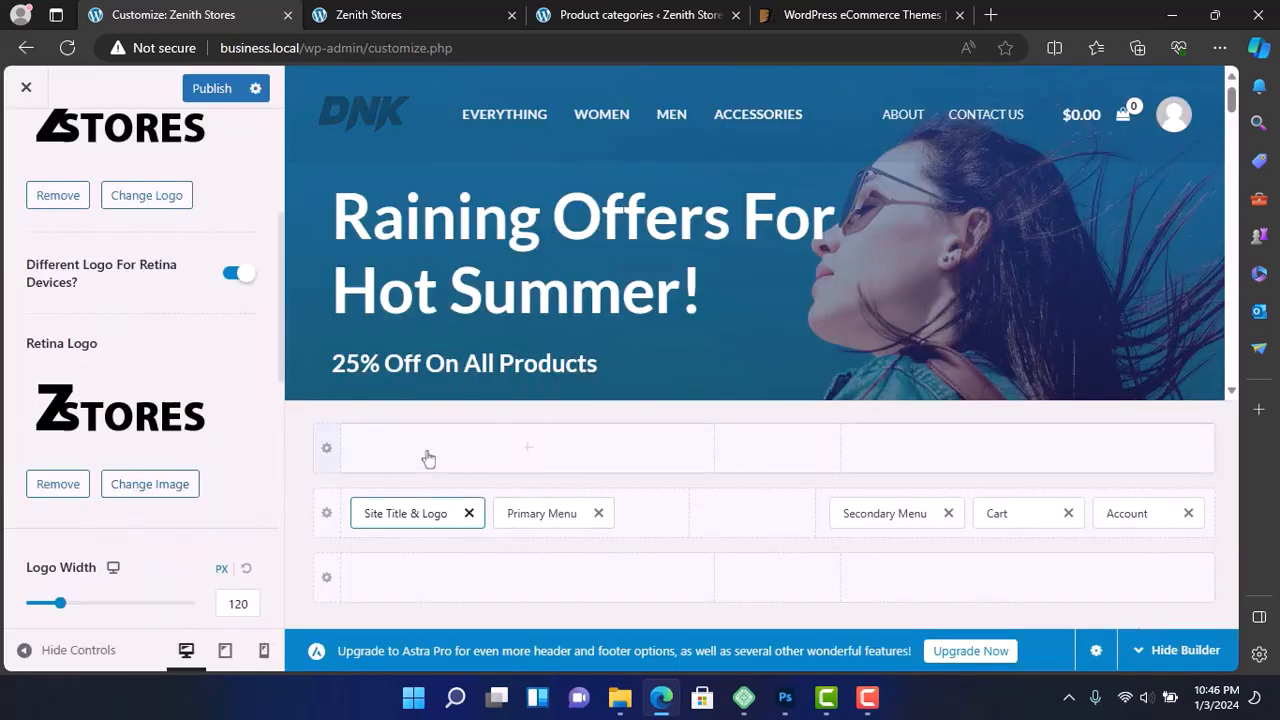
scroll(280, 345, down, 6)
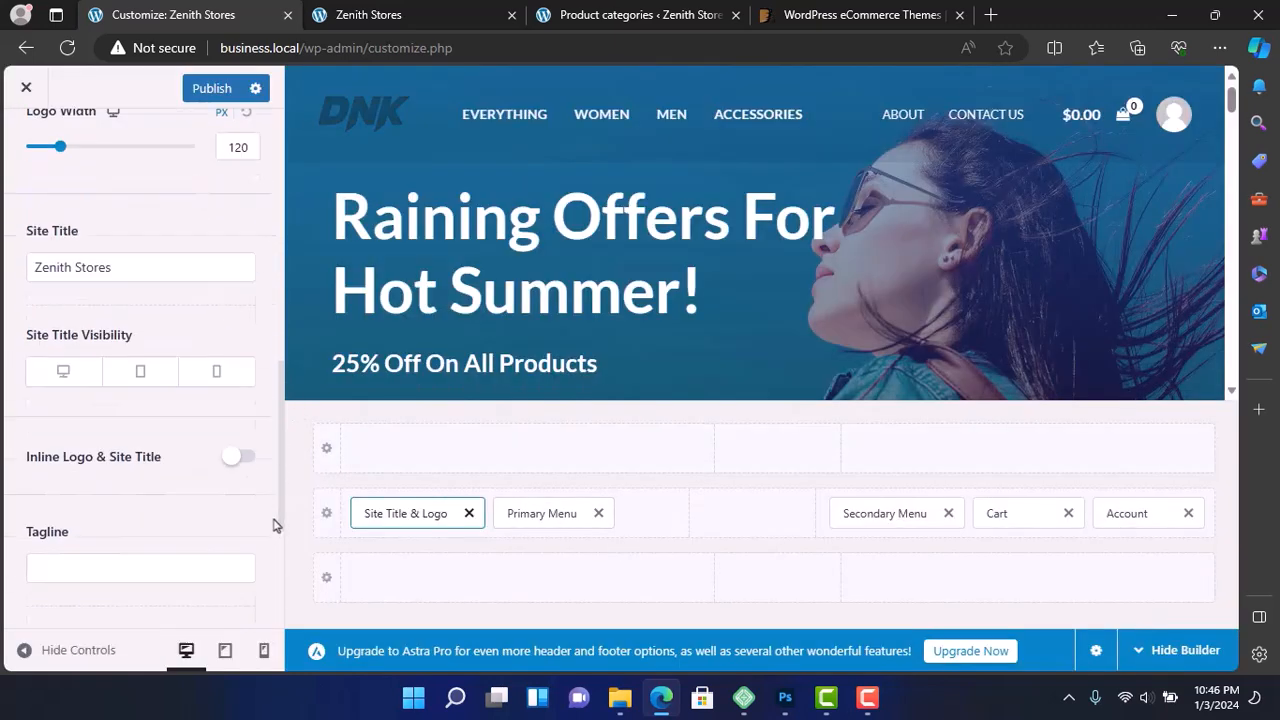
drag(280, 527, 279, 210)
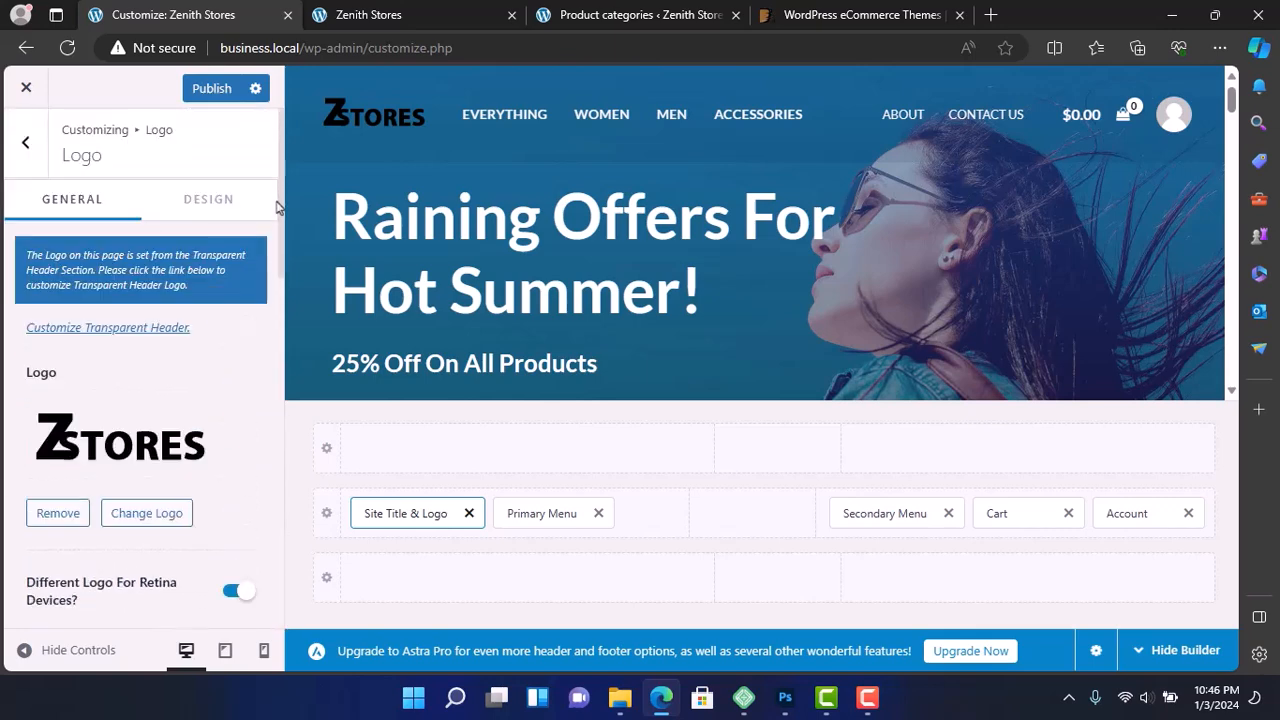
Step: Publish the ZSTORES logo changes in the Customizer
click(204, 95)
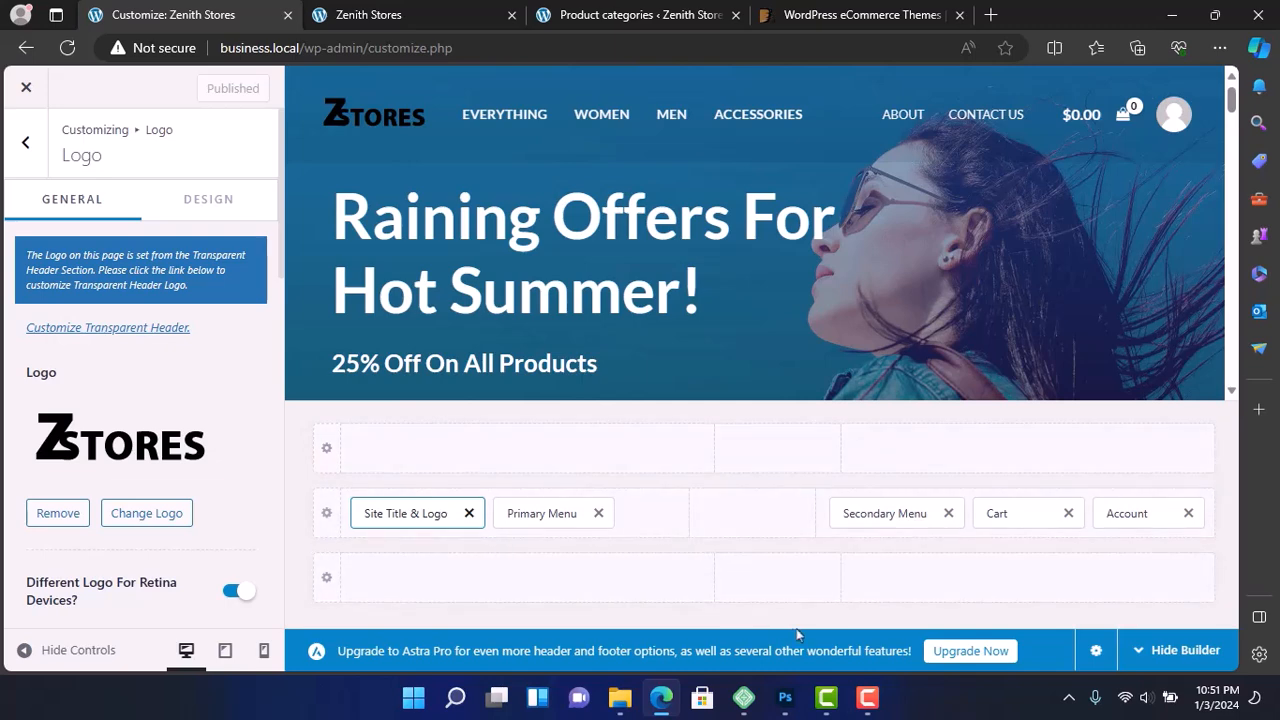
Step: Switch to Photoshop from the taskbar
click(786, 702)
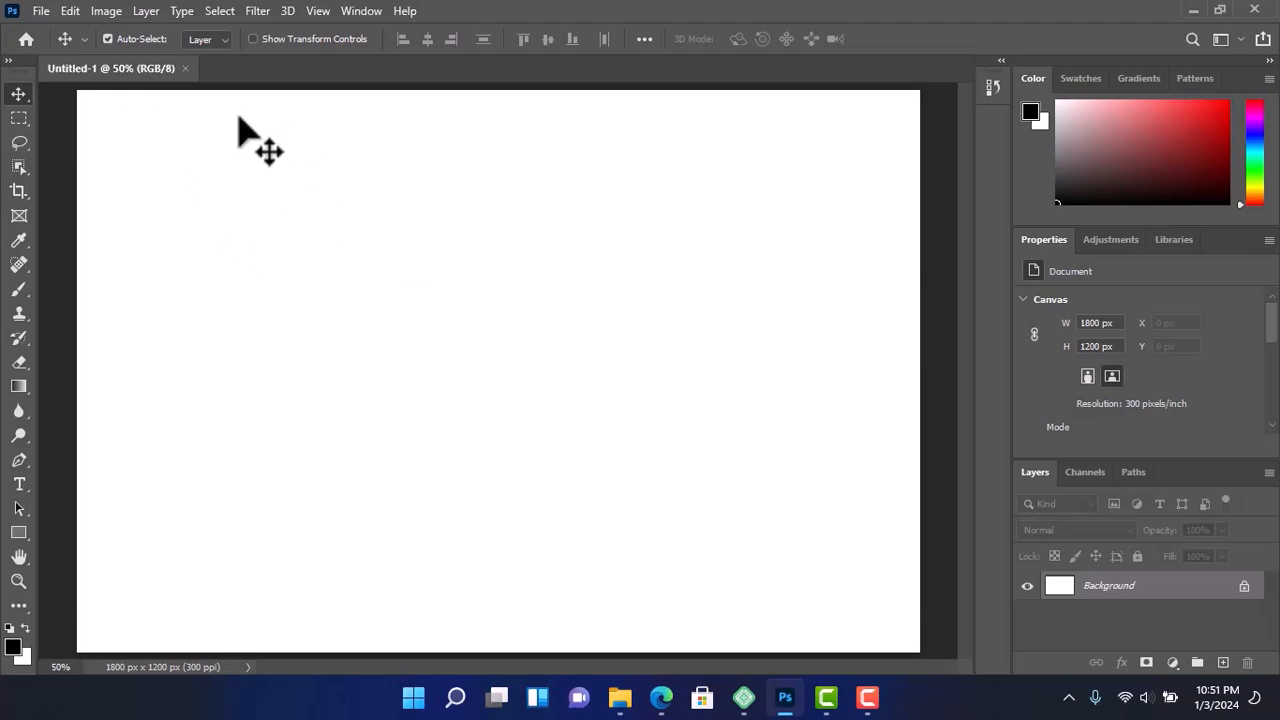
Step: Open LOGO.png from Desktop > wordpress images in Photoshop
click(41, 11)
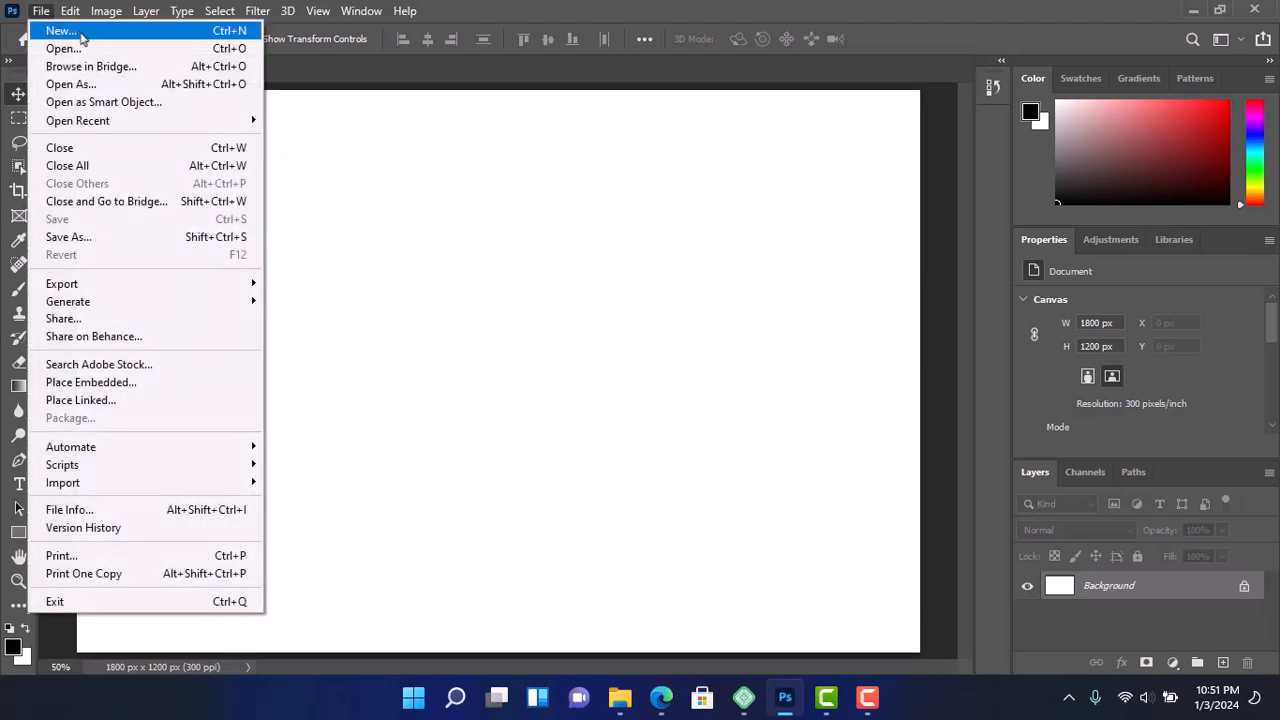
click(62, 46)
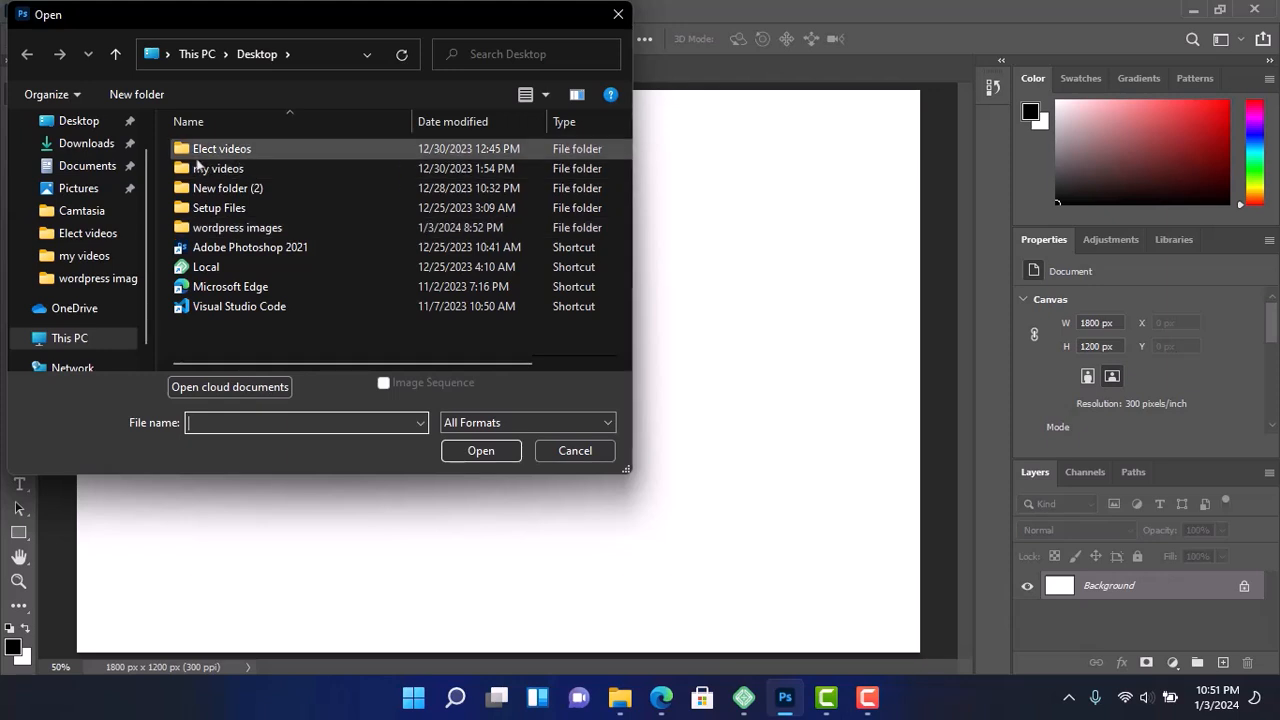
click(82, 121)
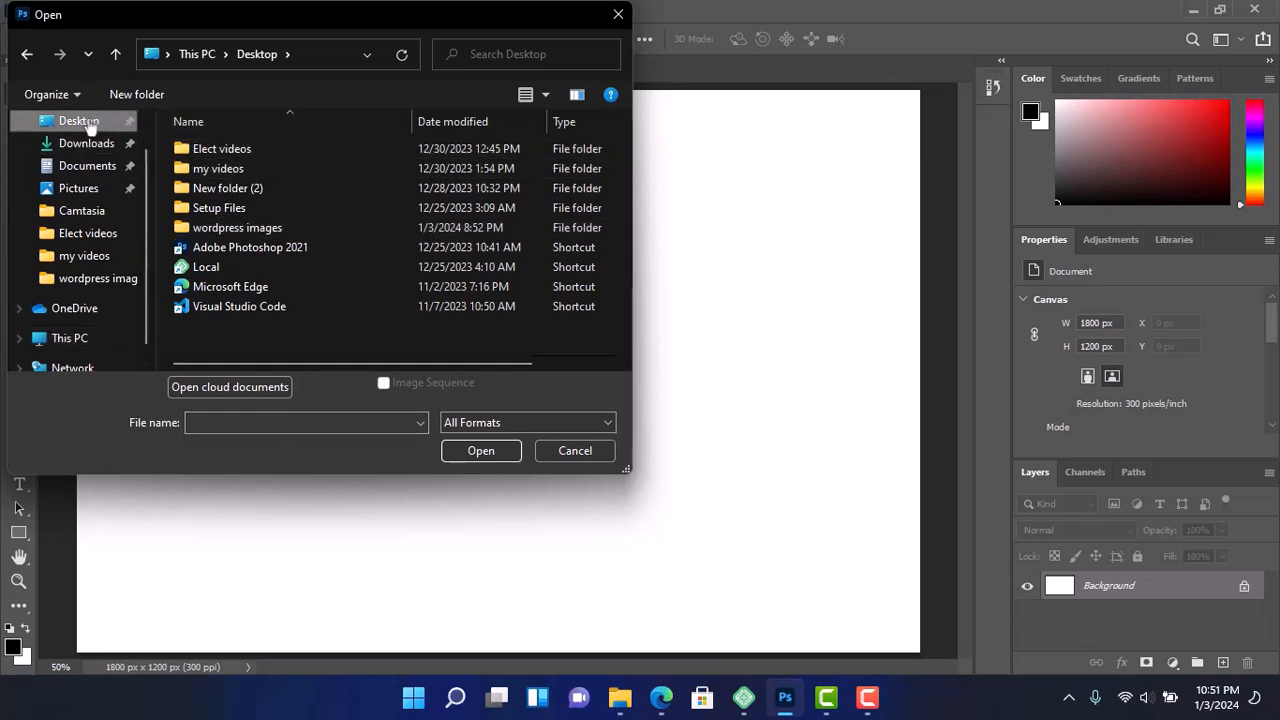
double_click(284, 233)
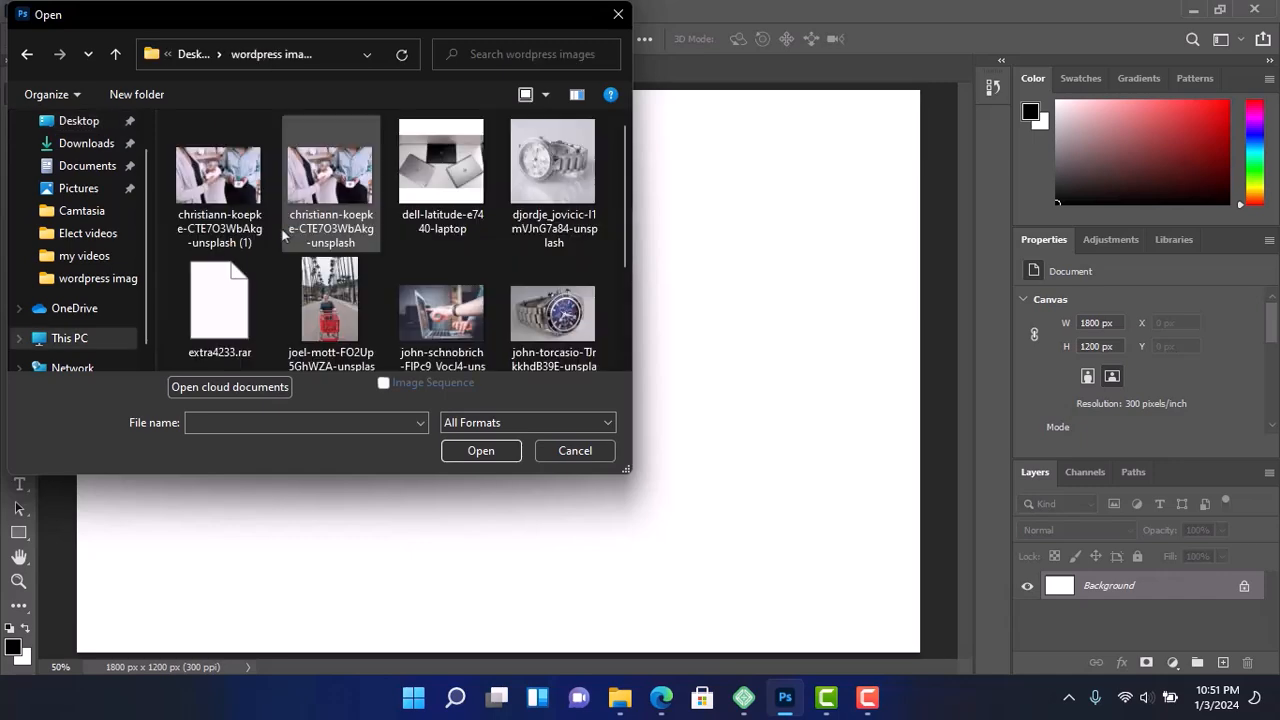
scroll(620, 313, down, 1)
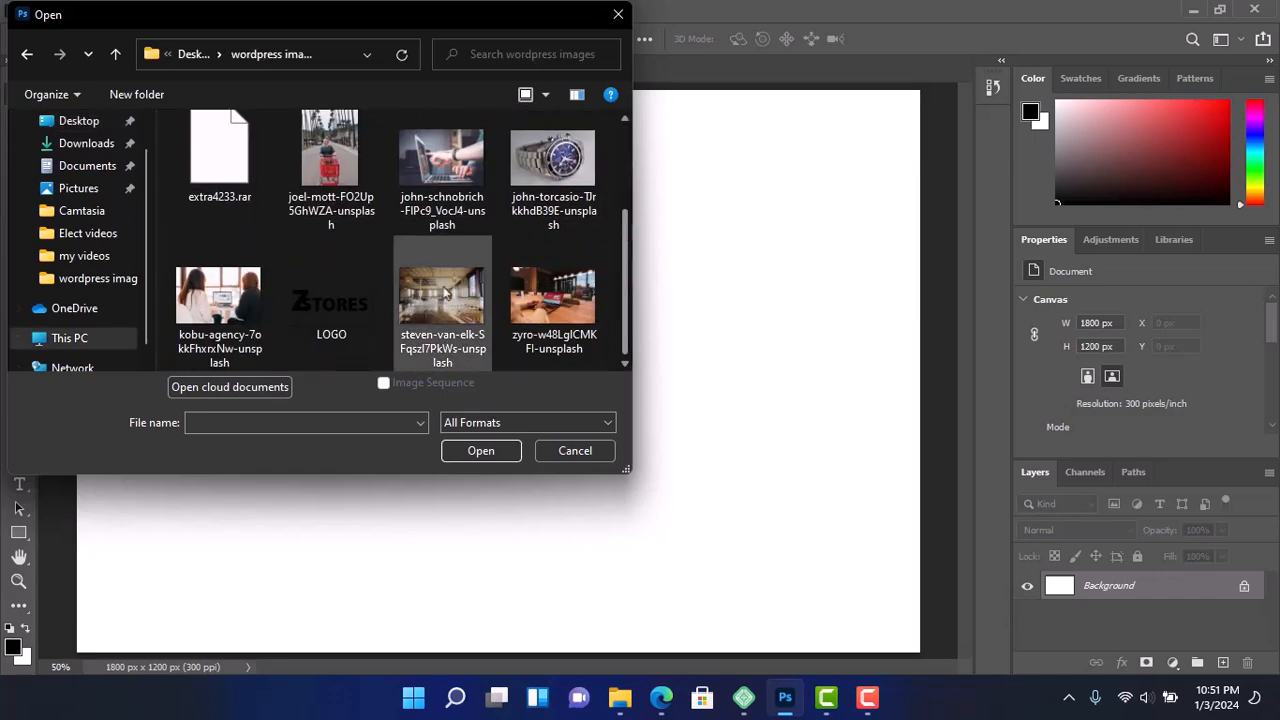
double_click(346, 273)
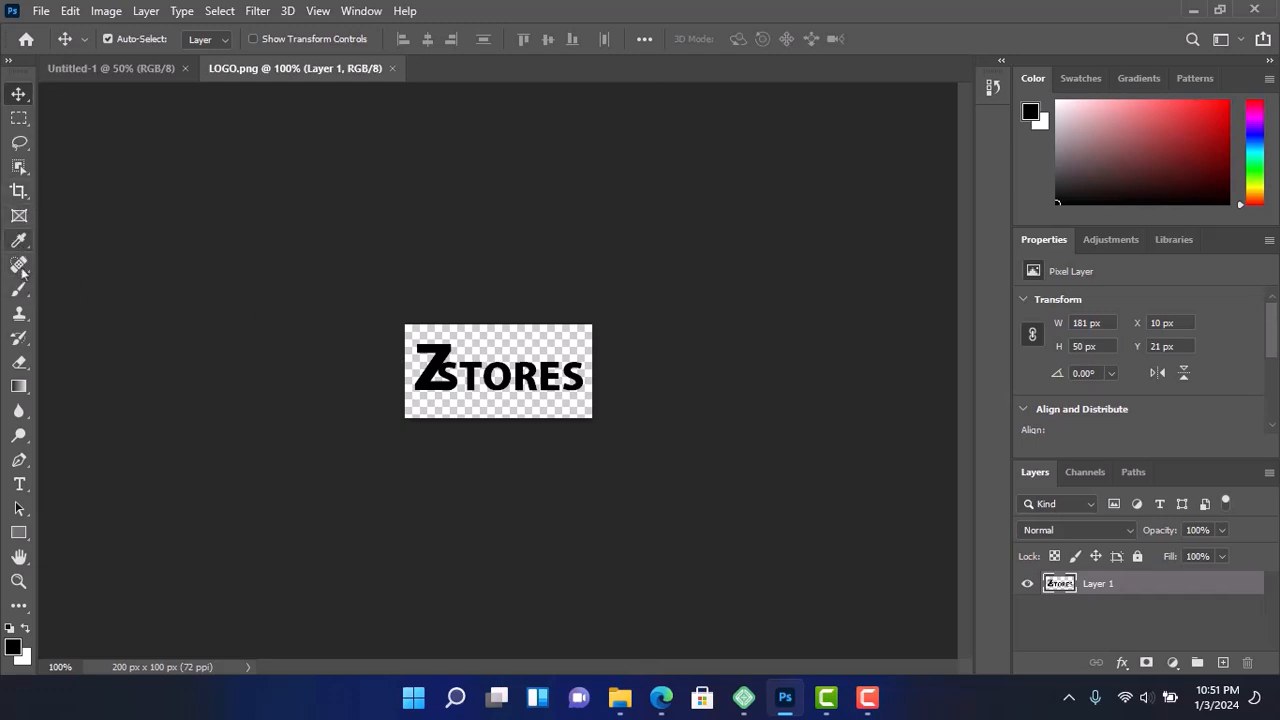
Step: Switch to the Magic Wand Tool from the Object Selection tool group
click(24, 173)
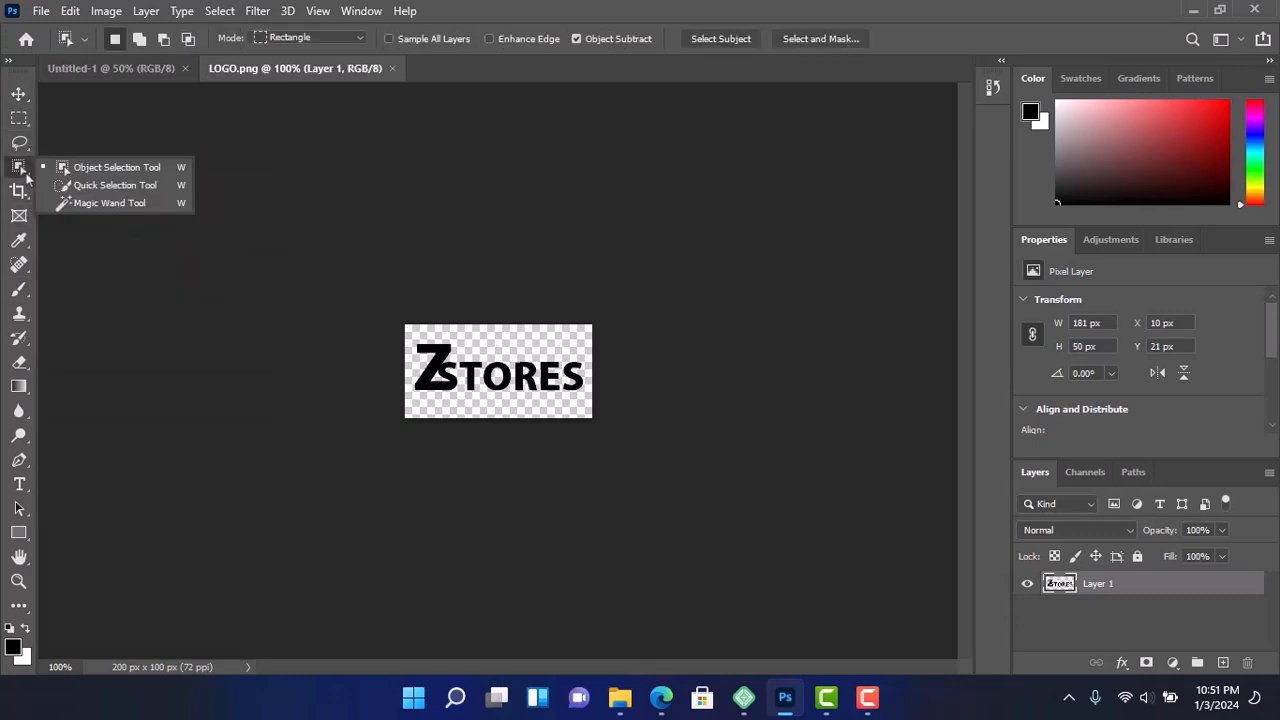
click(97, 204)
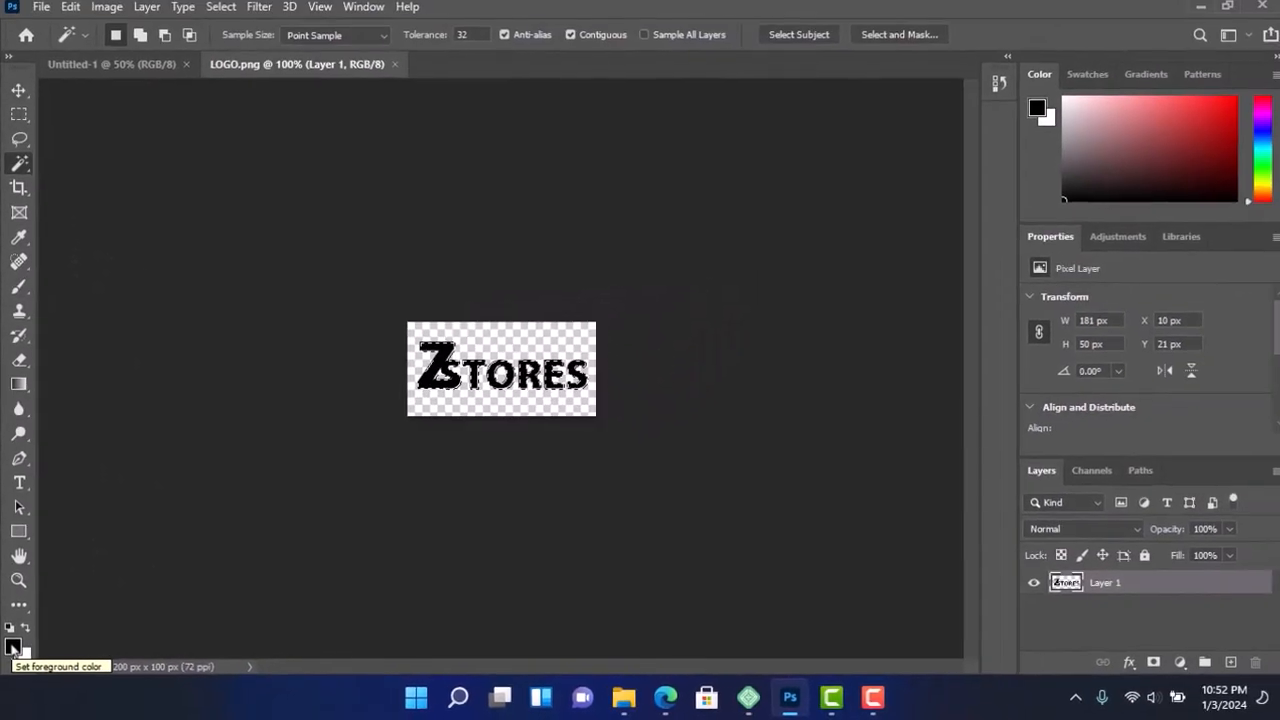
Step: Set the foreground colour to white
click(12, 647)
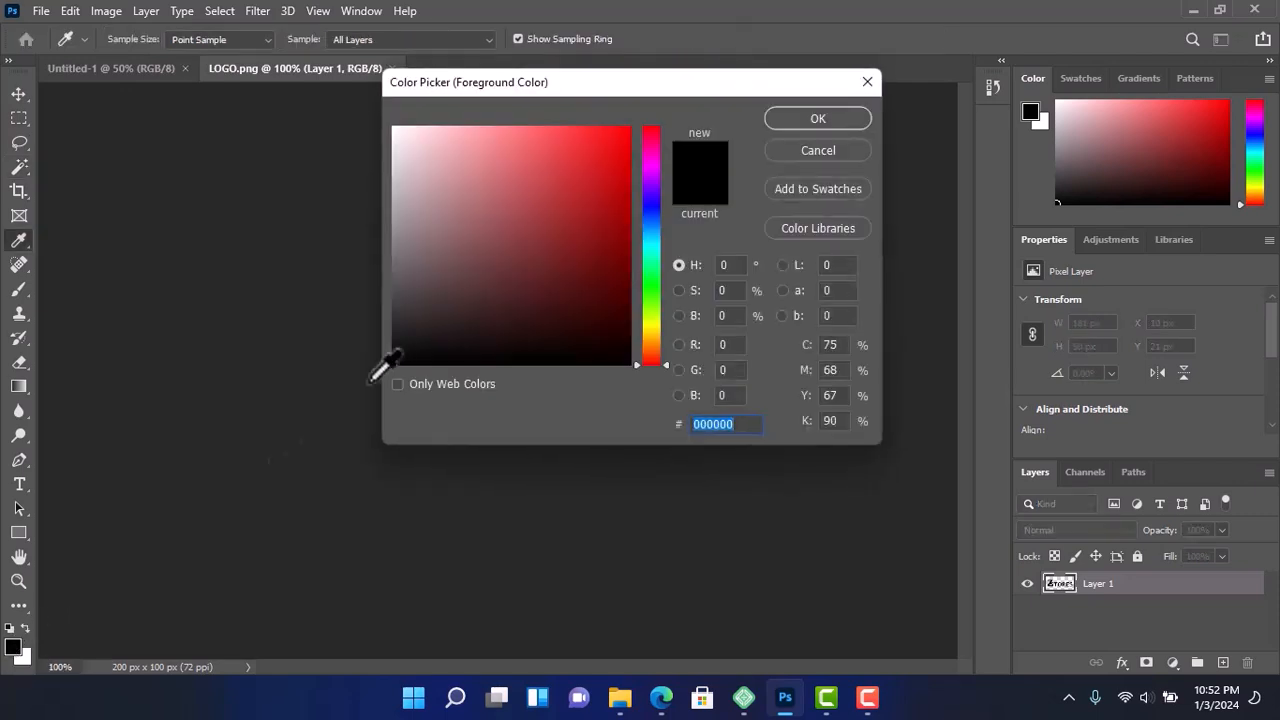
drag(444, 158, 309, 80)
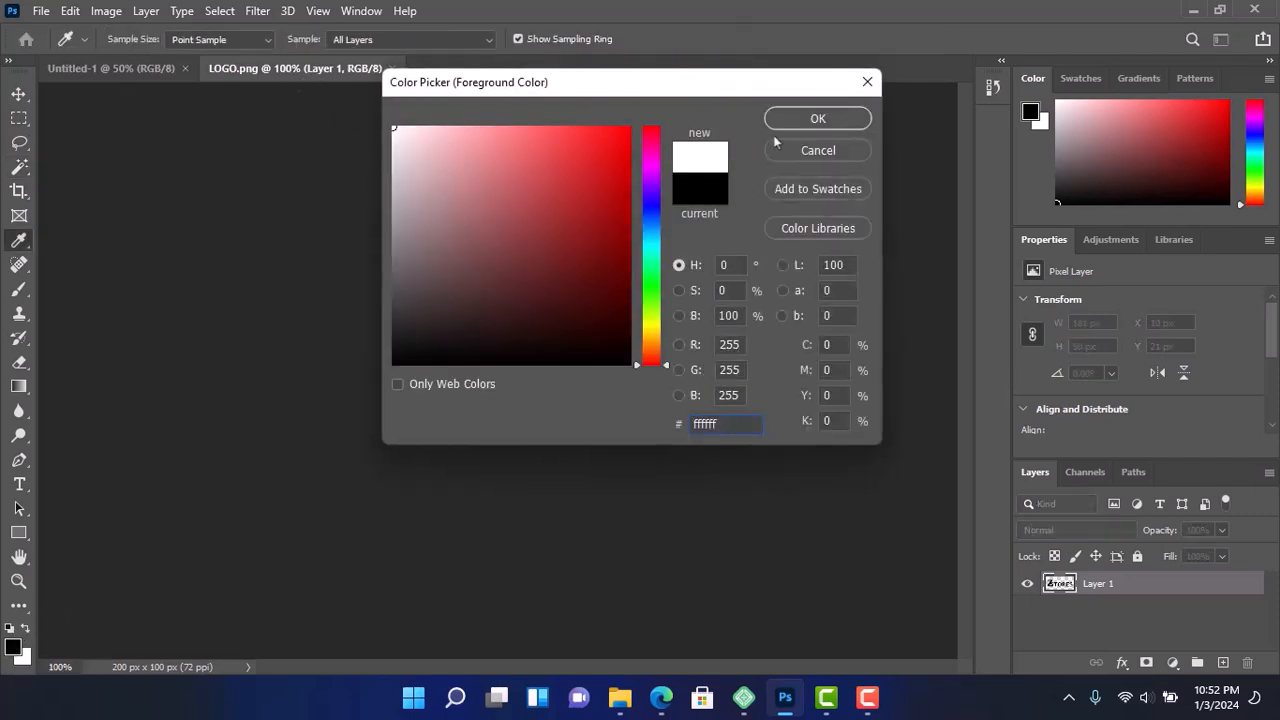
click(812, 119)
key(w)
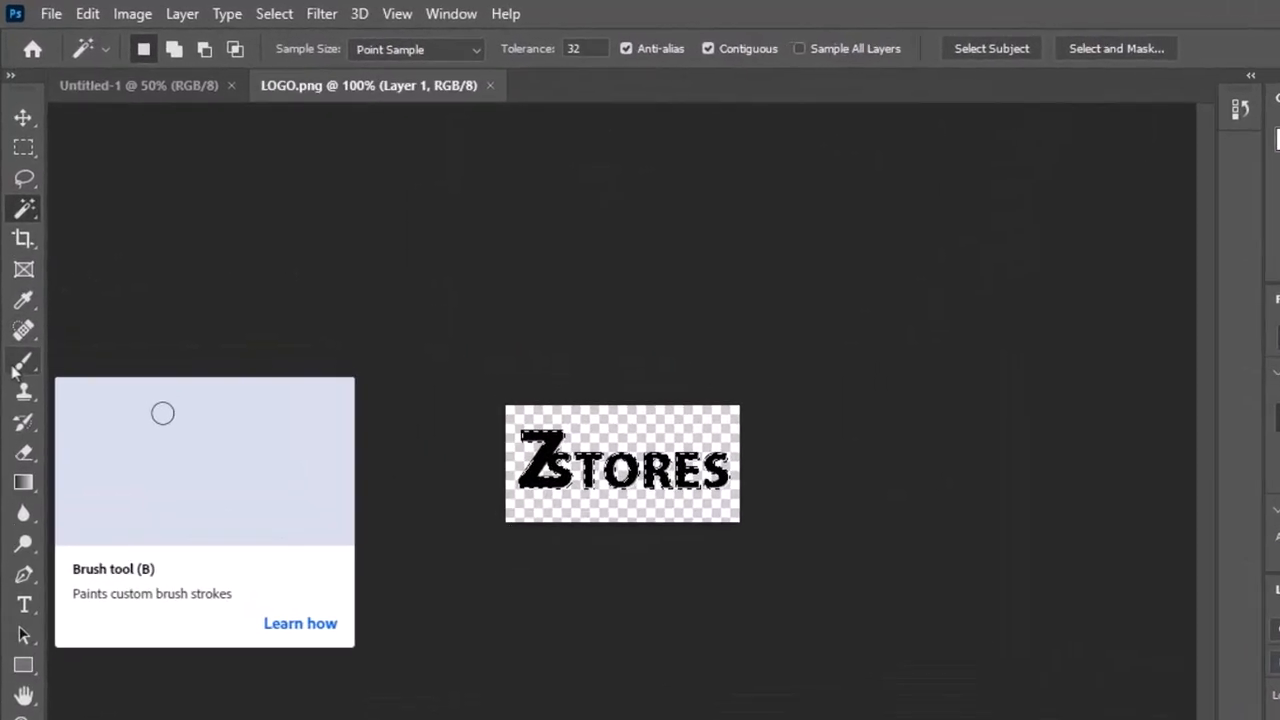
Step: Paint the selected ZSTORES letters white with a 51 px, 100% hard brush, then deselect
click(20, 366)
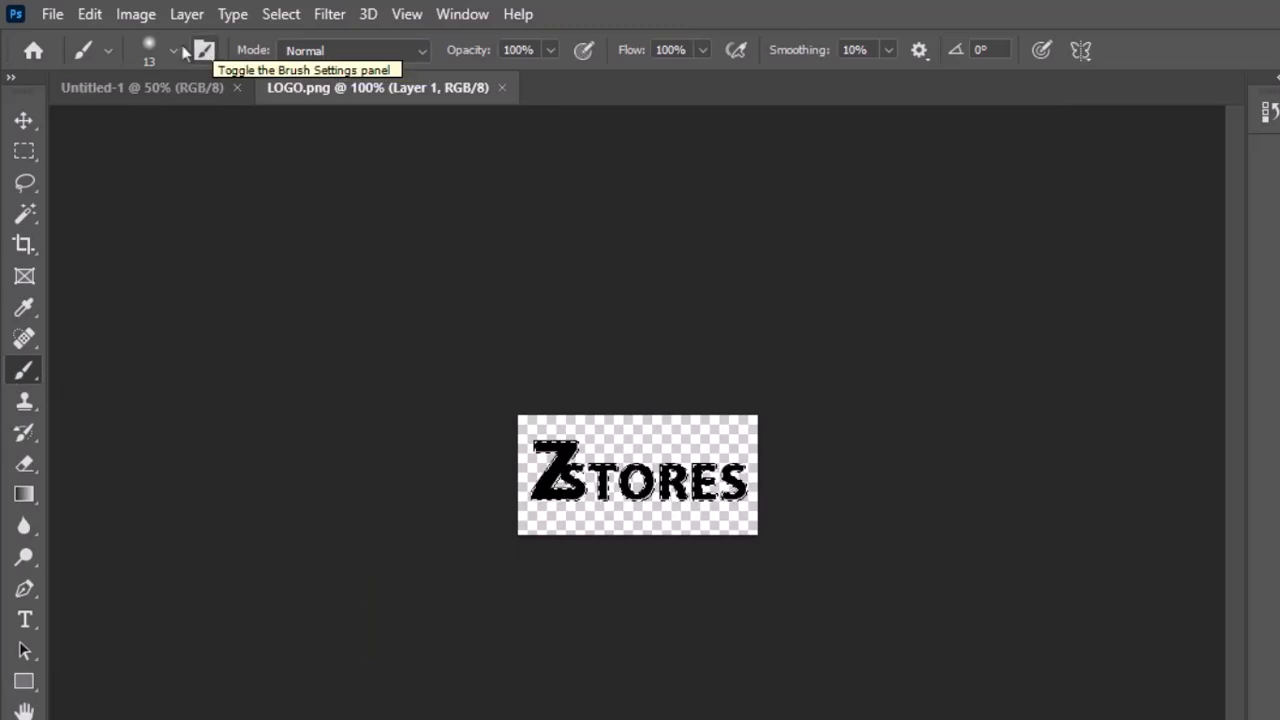
click(173, 50)
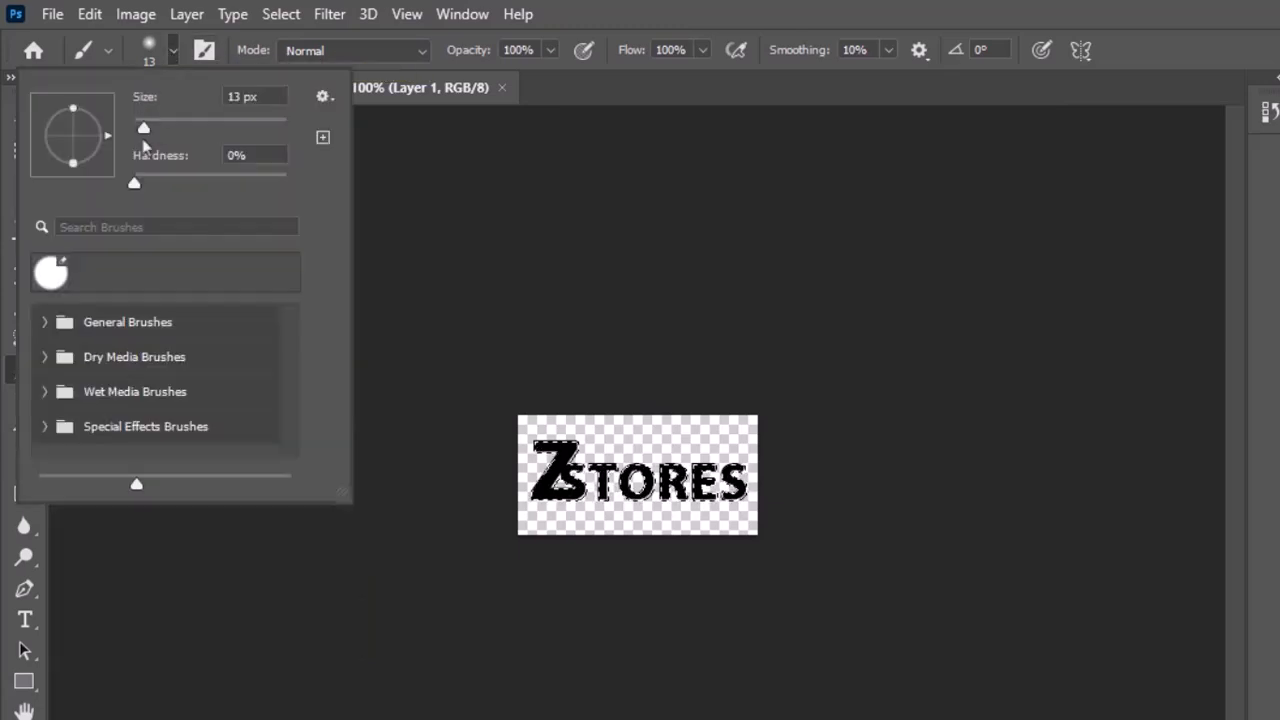
drag(144, 130, 172, 128)
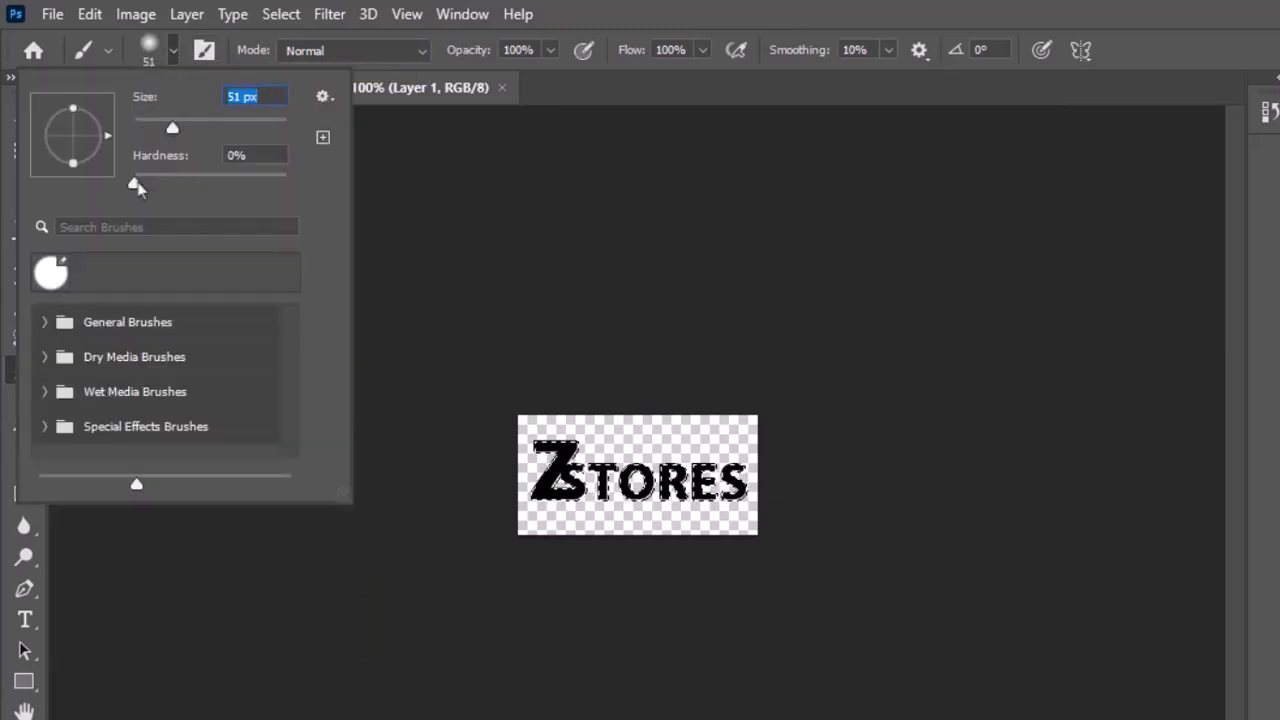
drag(135, 186, 314, 183)
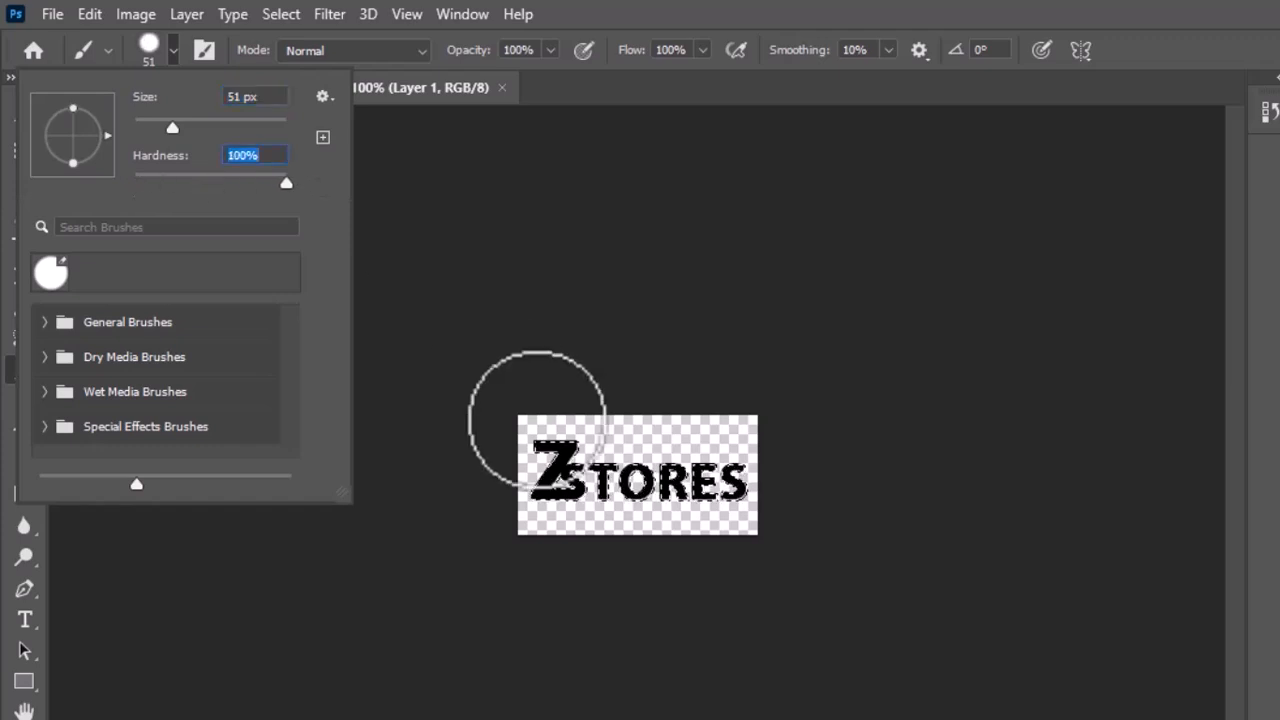
mouse_move(551, 442)
mouse_down()
mouse_move(543, 463)
mouse_move(651, 486)
mouse_move(609, 463)
mouse_move(623, 482)
mouse_move(551, 477)
mouse_move(589, 466)
mouse_move(700, 486)
mouse_move(608, 480)
mouse_up()
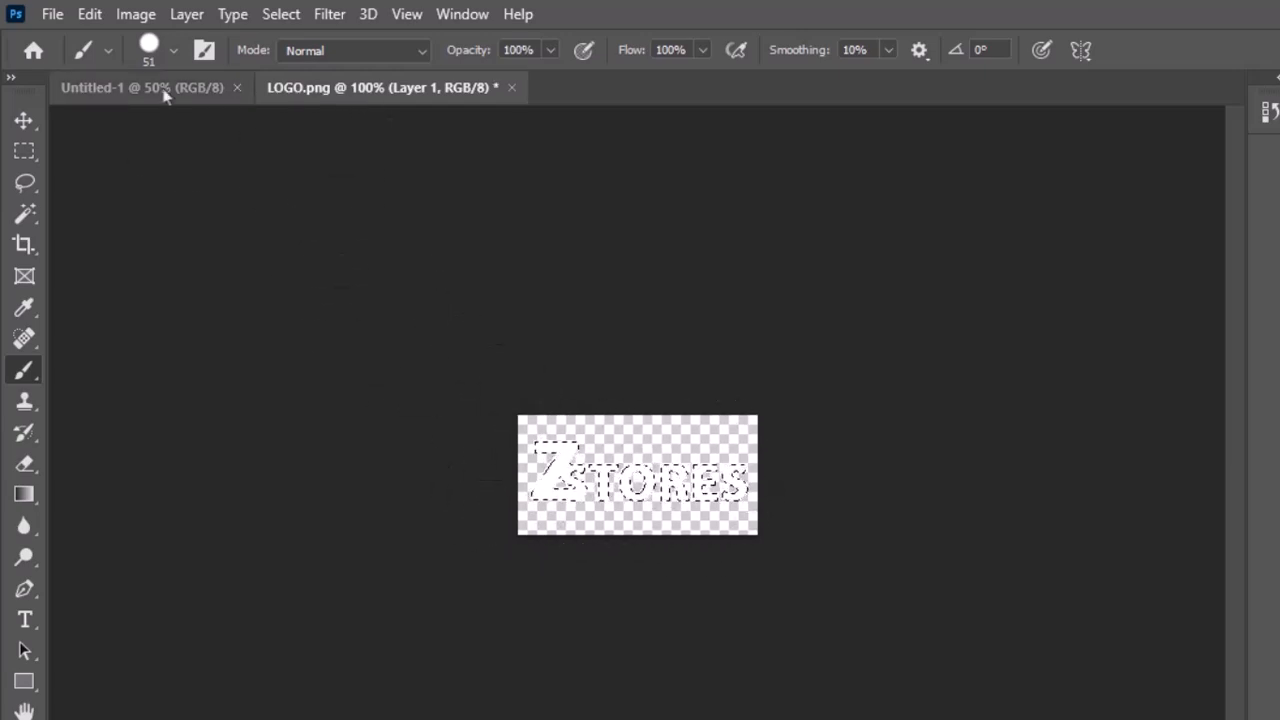
click(282, 16)
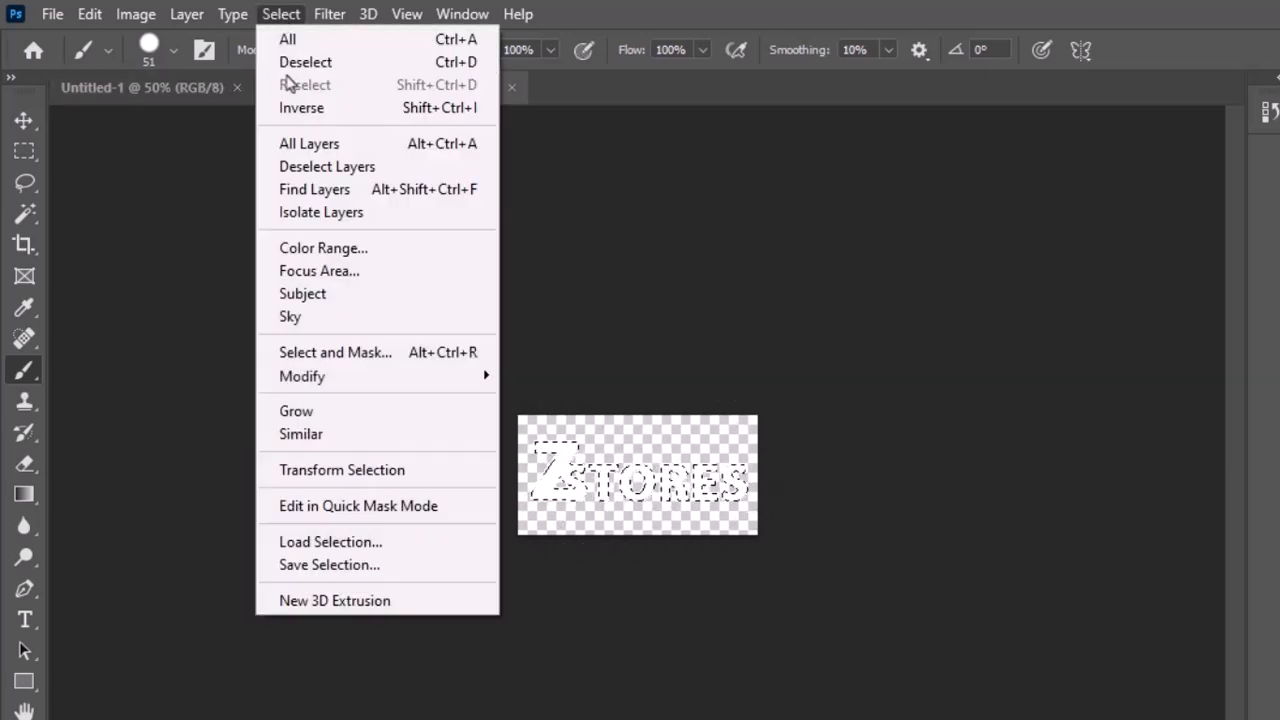
click(306, 63)
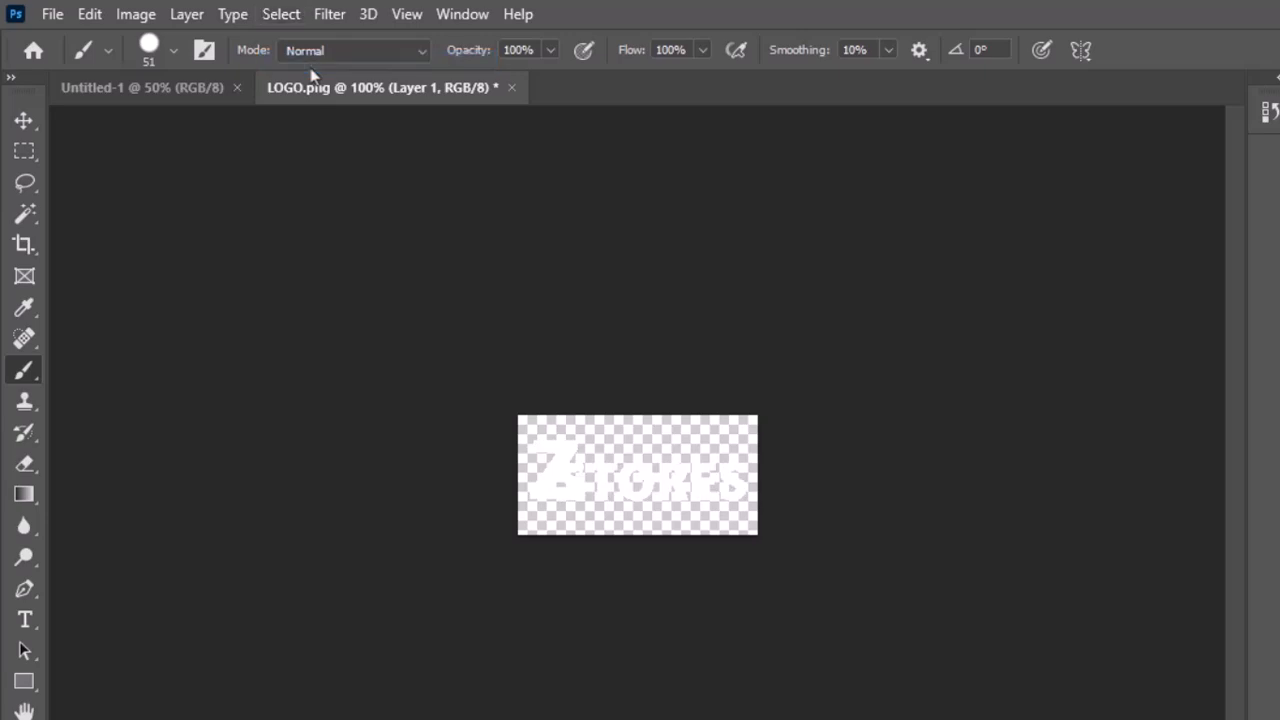
Step: Save a PNG copy named LOGO to the computer, overwriting the existing LOGO.png
click(53, 15)
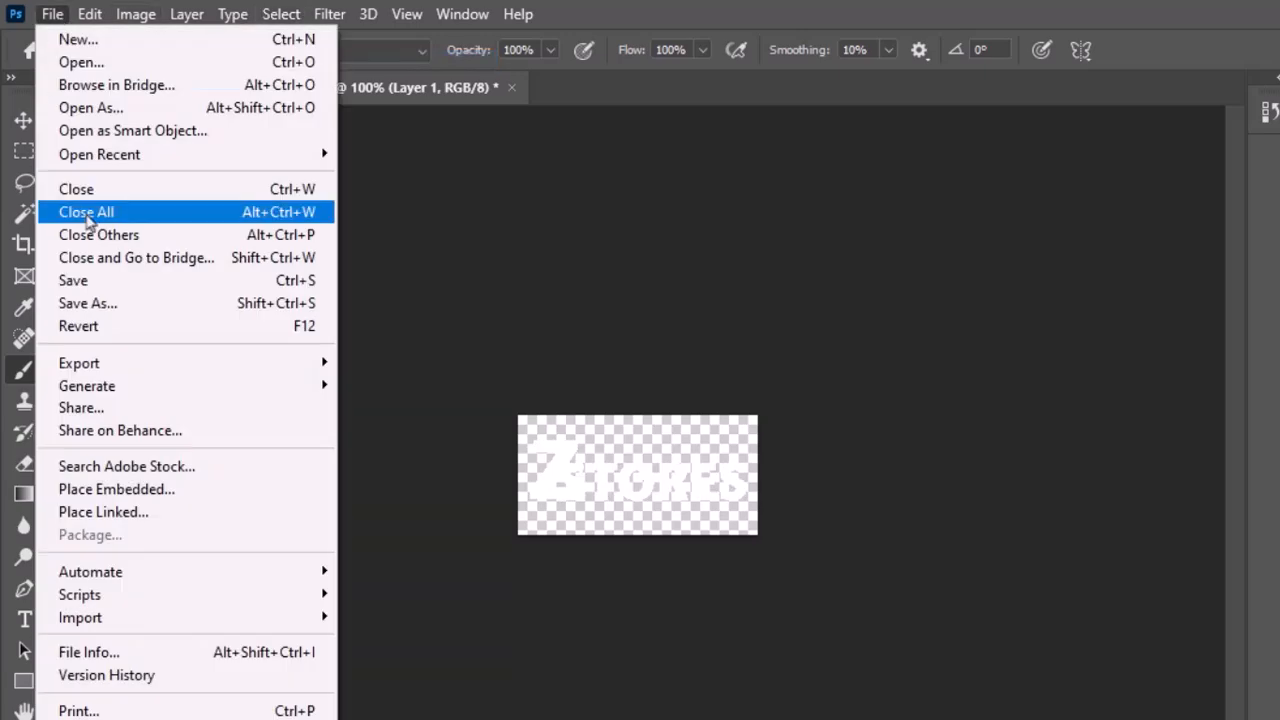
click(126, 313)
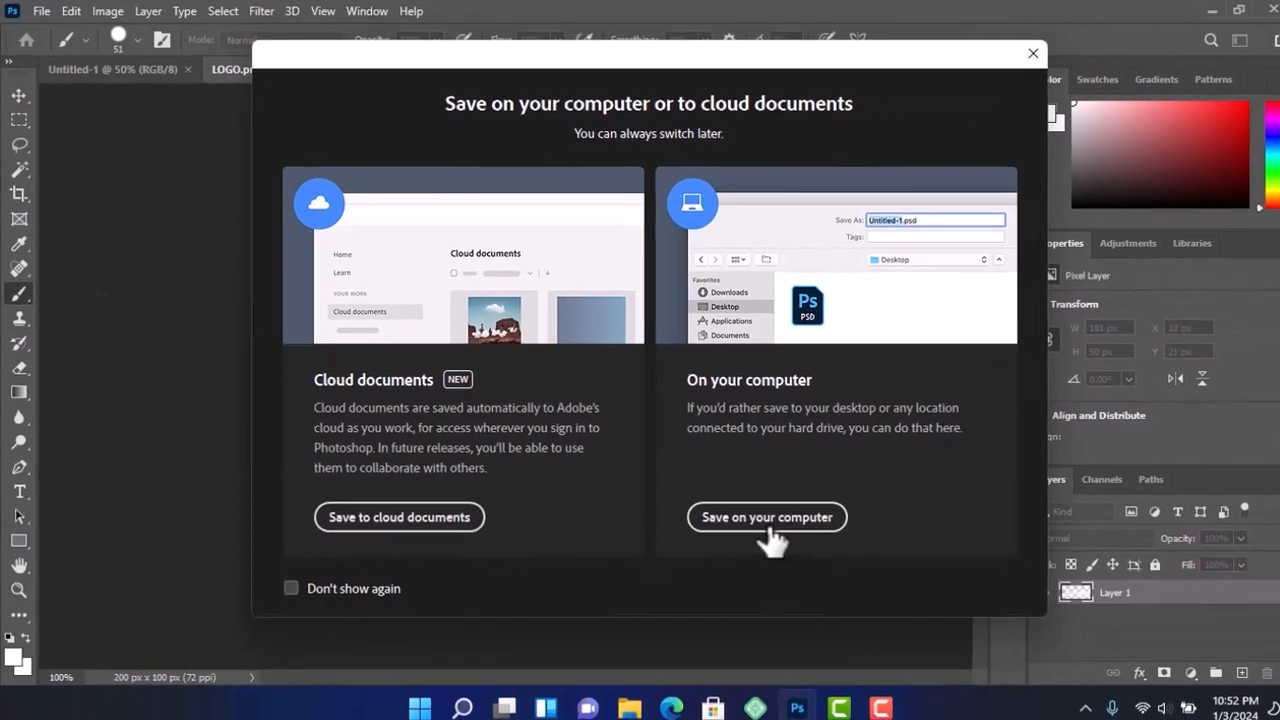
click(966, 651)
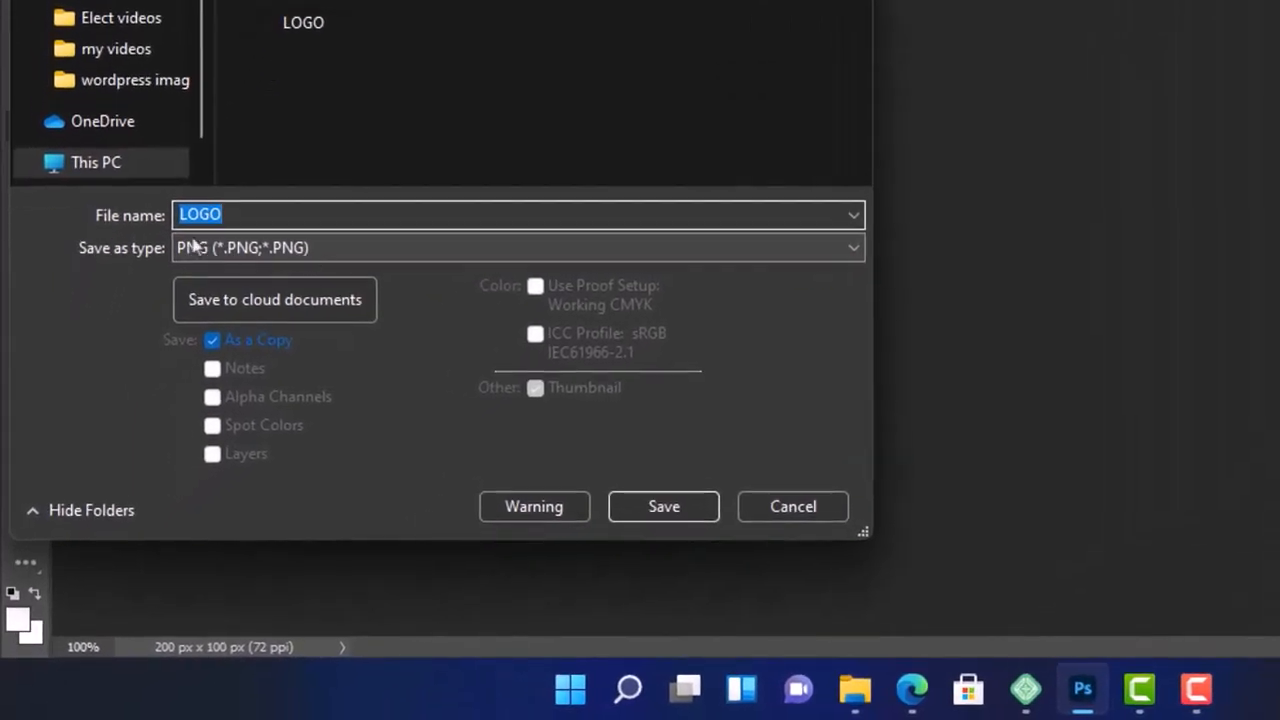
click(660, 512)
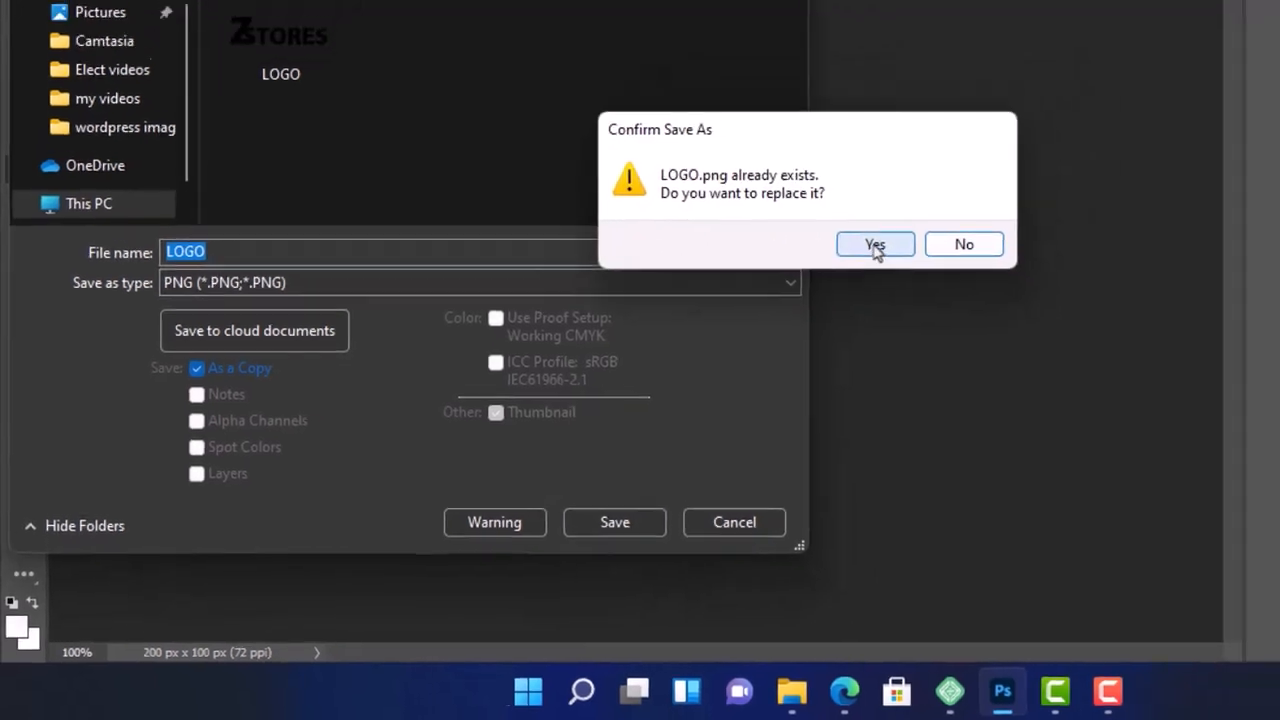
click(875, 245)
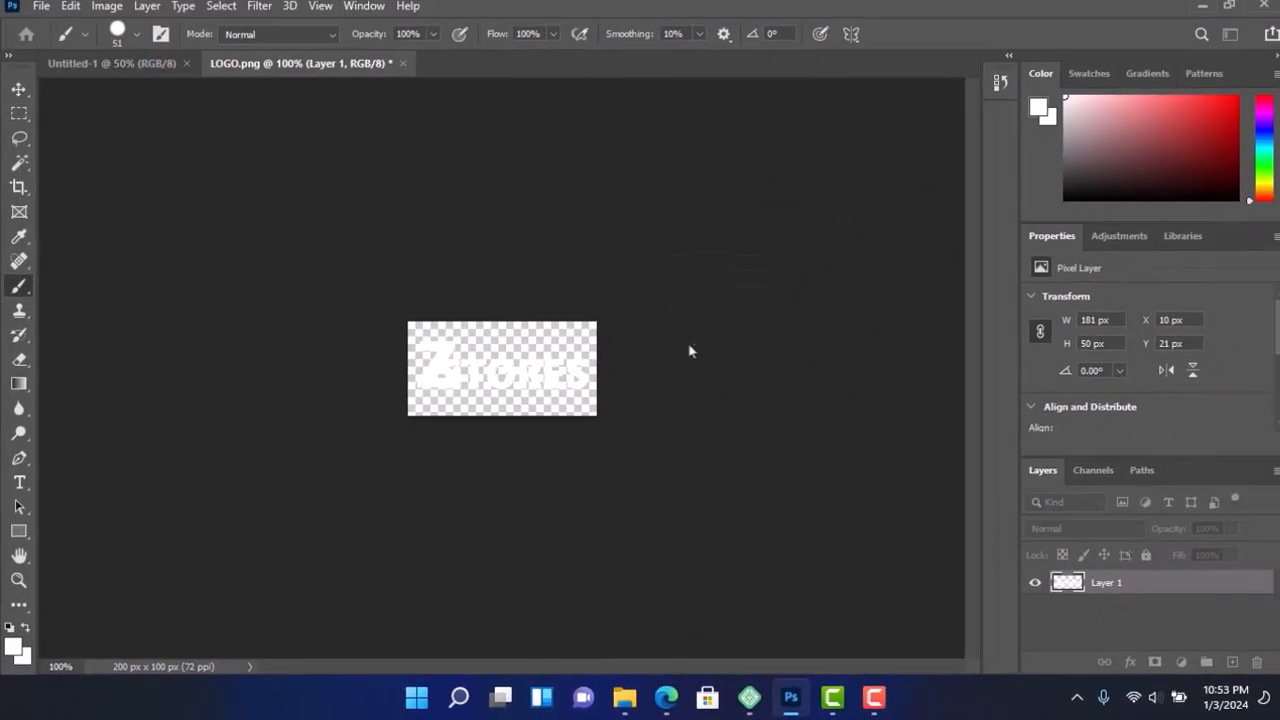
click(765, 196)
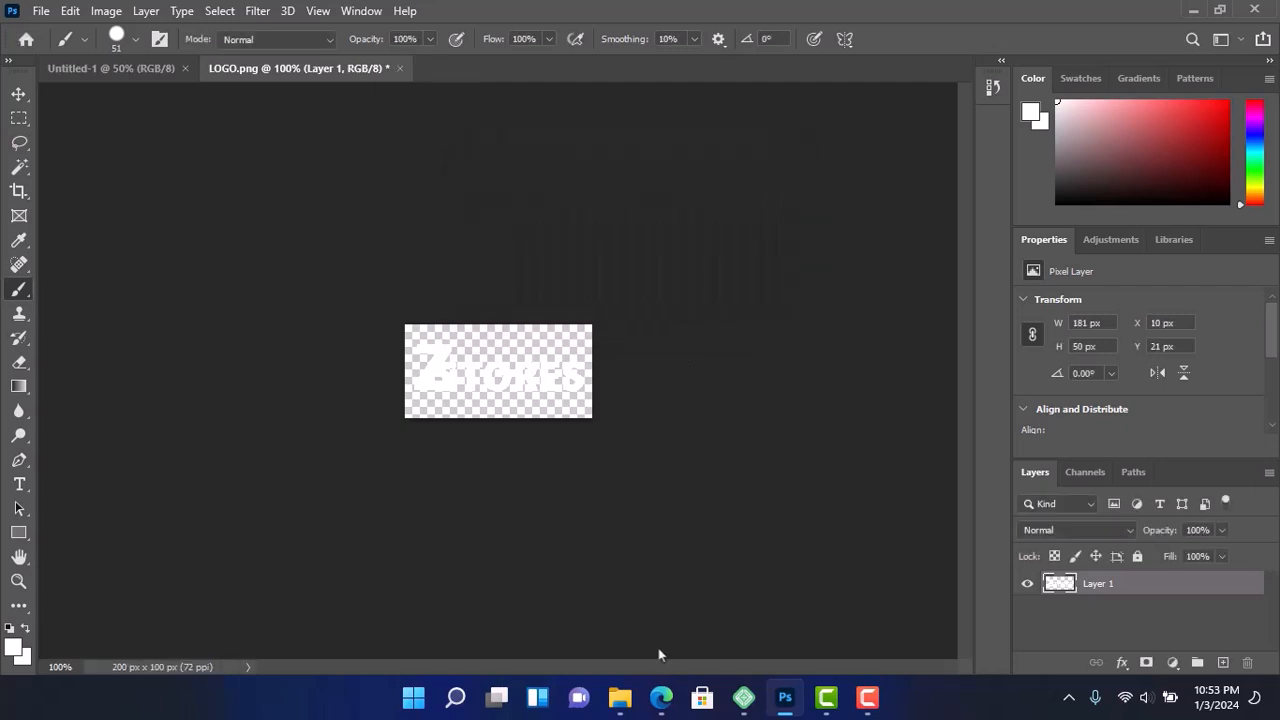
Step: In the customizer, remove the current Logo and Retina Logo images
click(662, 699)
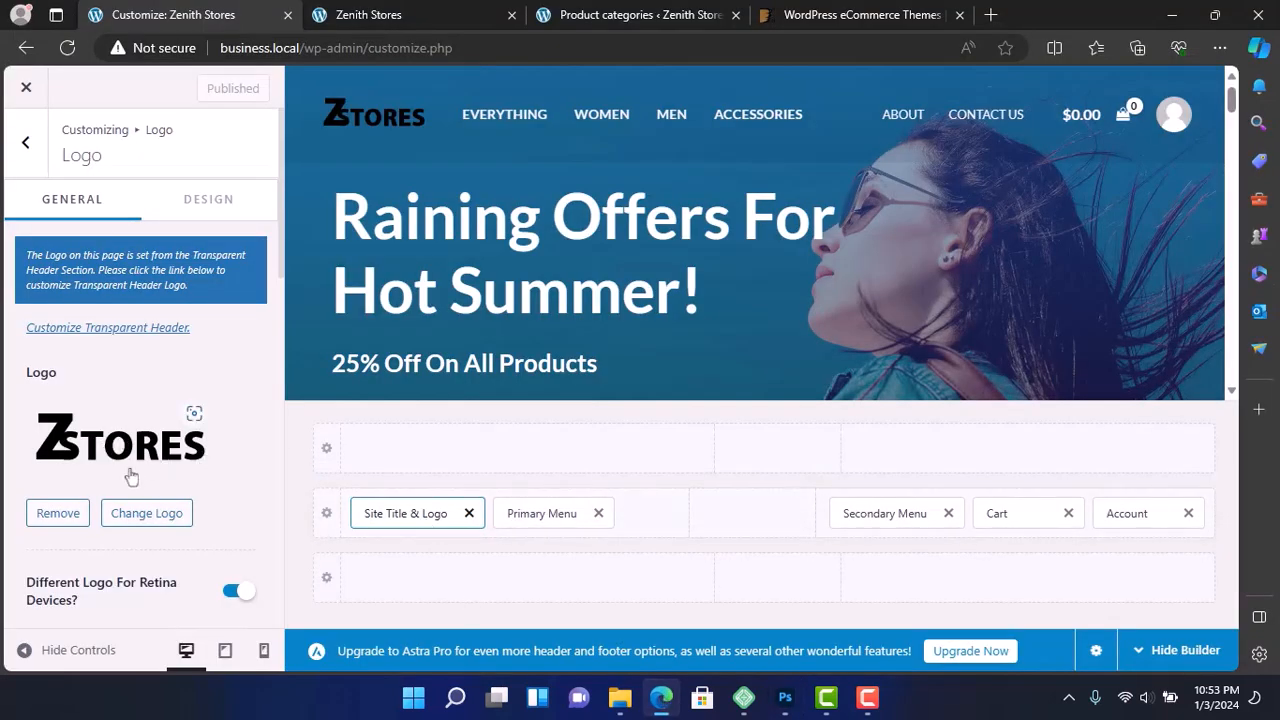
click(58, 514)
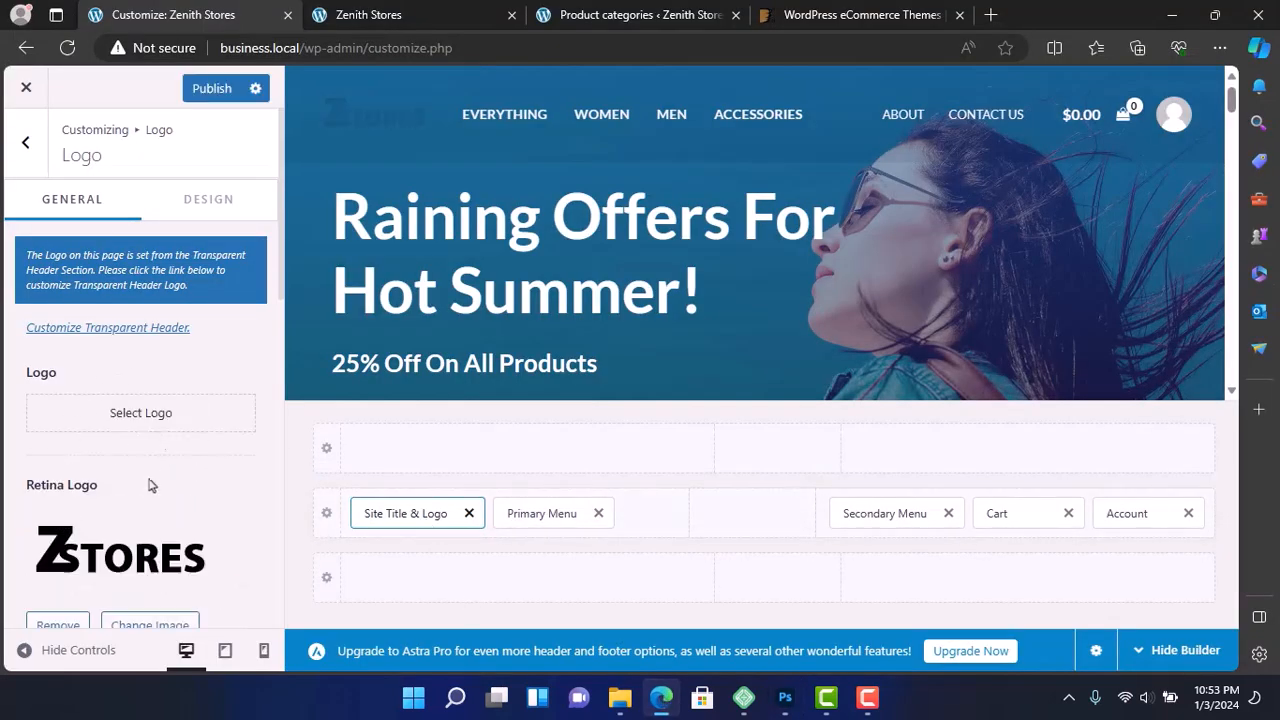
click(58, 626)
Step: Upload the LOGO image file and crop it to set it as the site logo
click(128, 424)
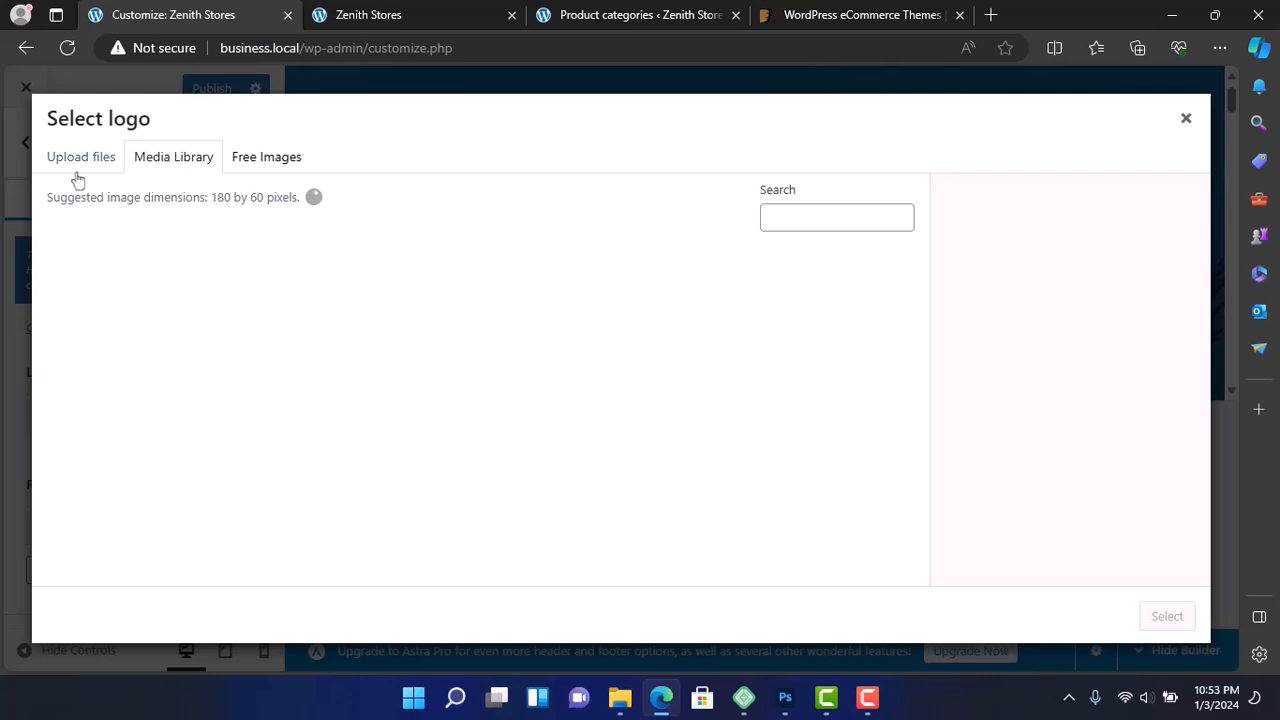
click(78, 160)
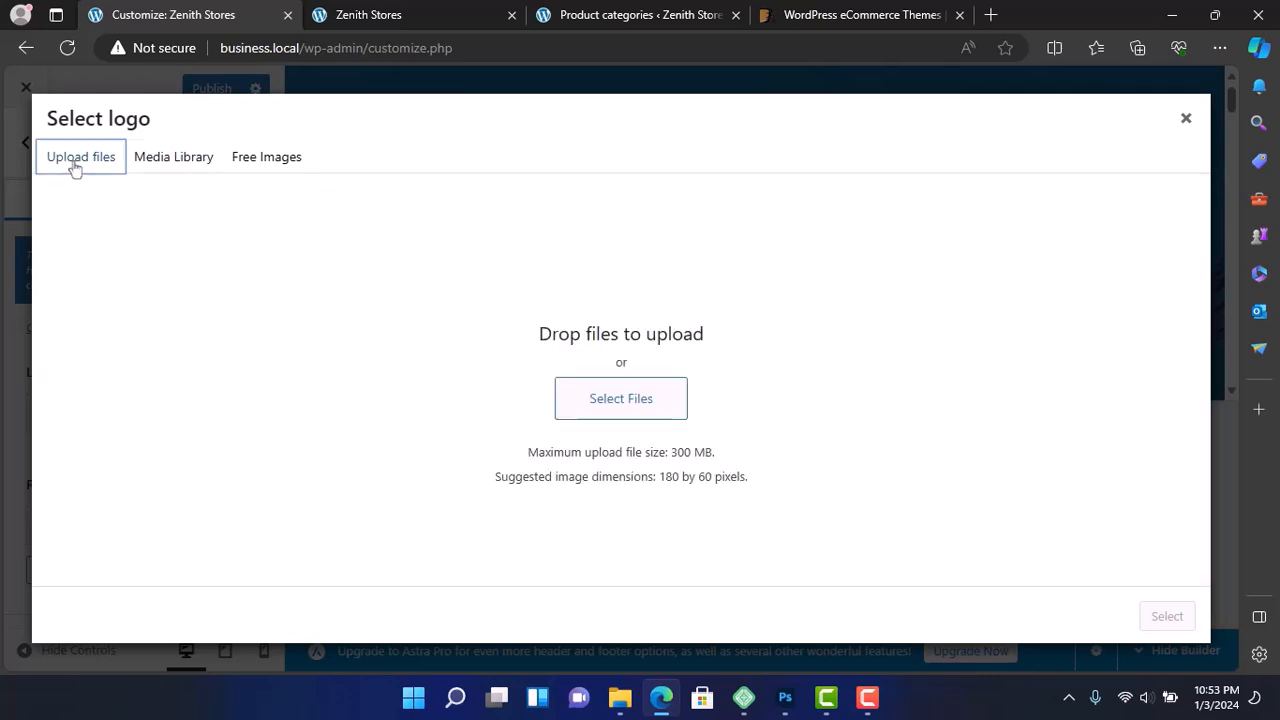
click(637, 402)
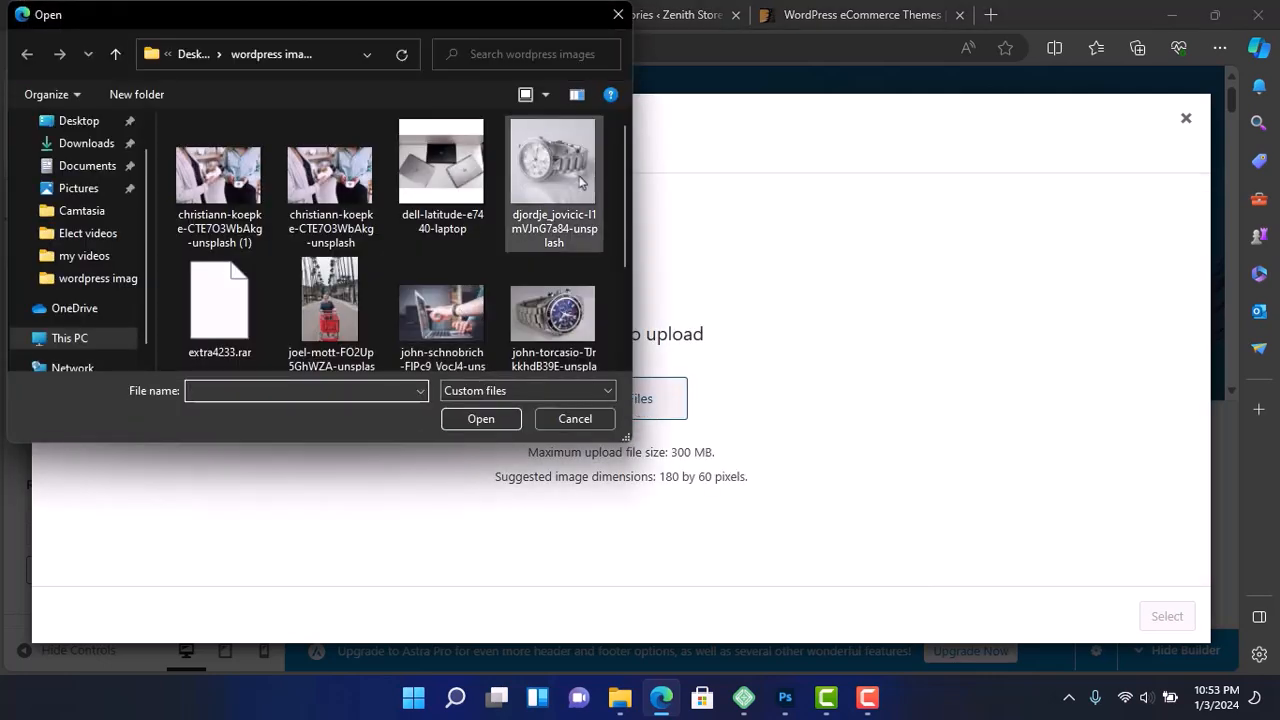
scroll(617, 167, down, 2)
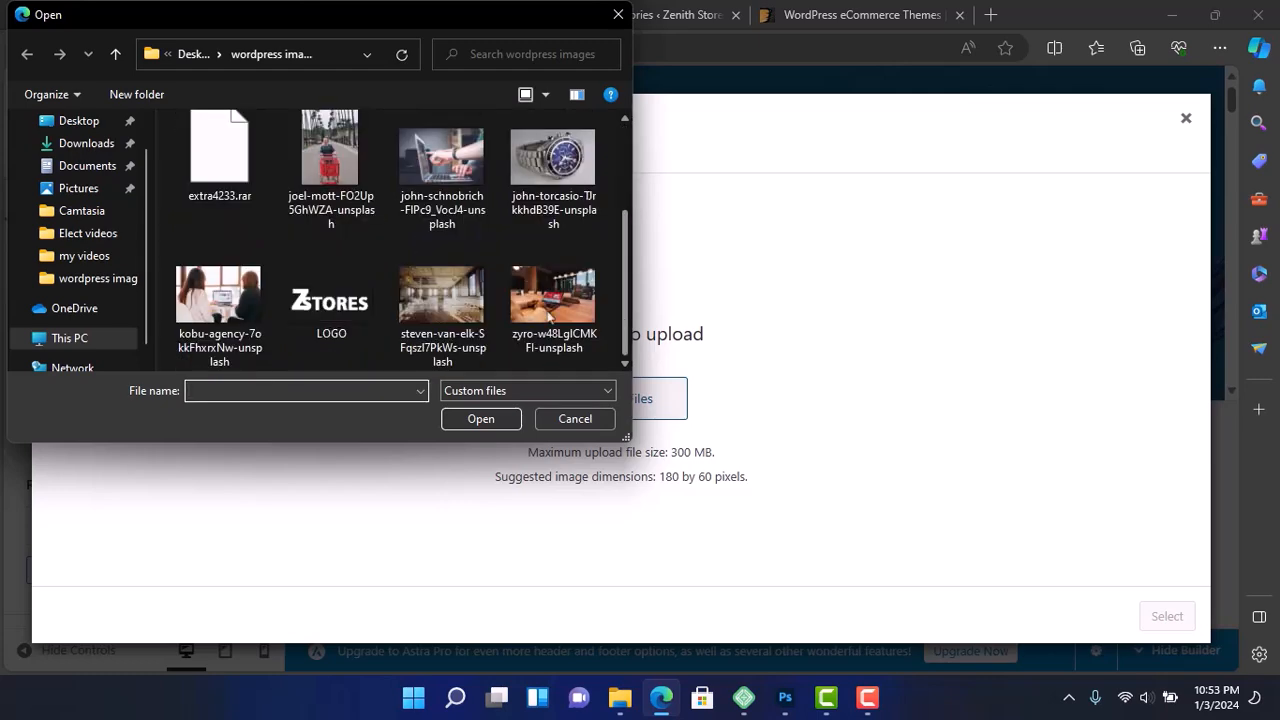
double_click(334, 300)
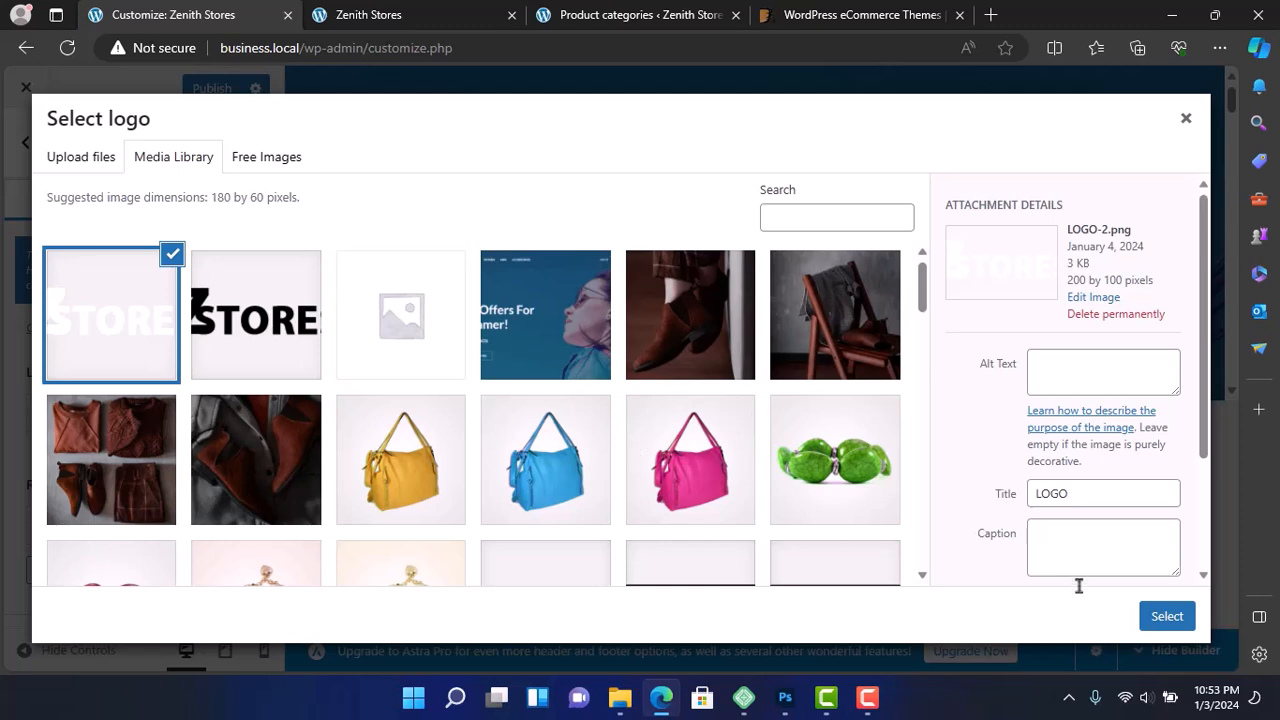
click(1158, 612)
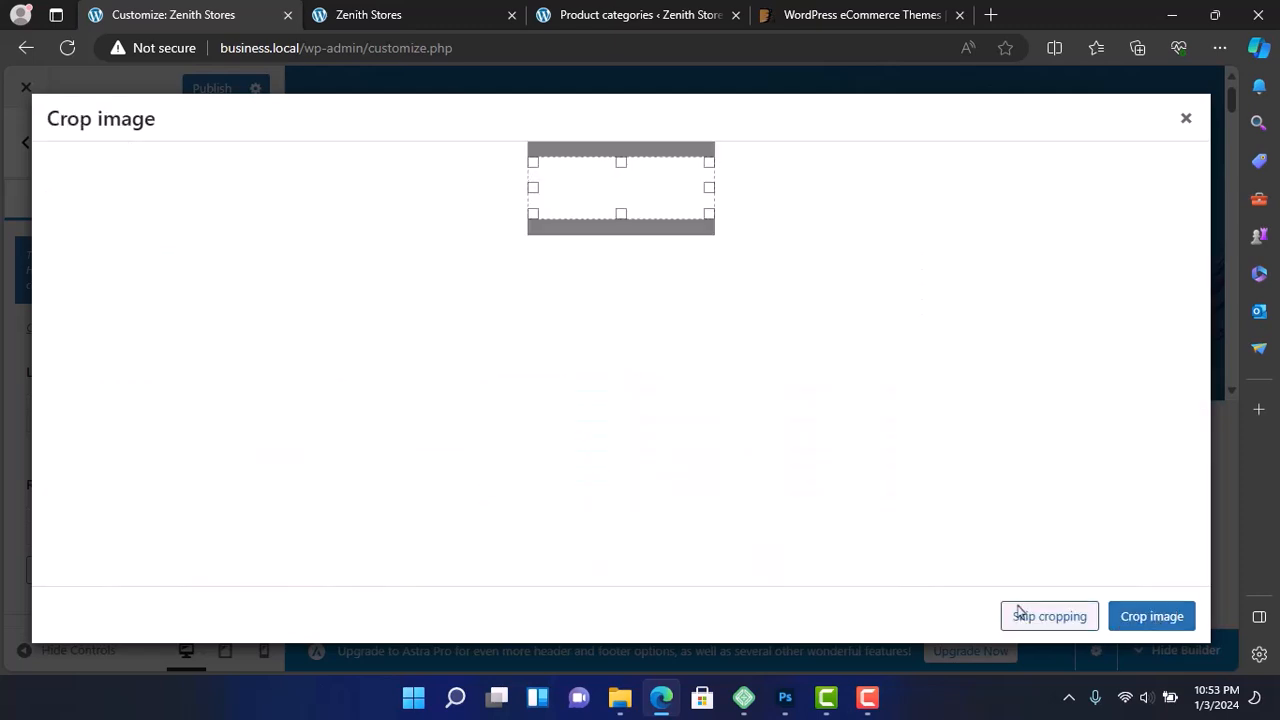
click(1154, 617)
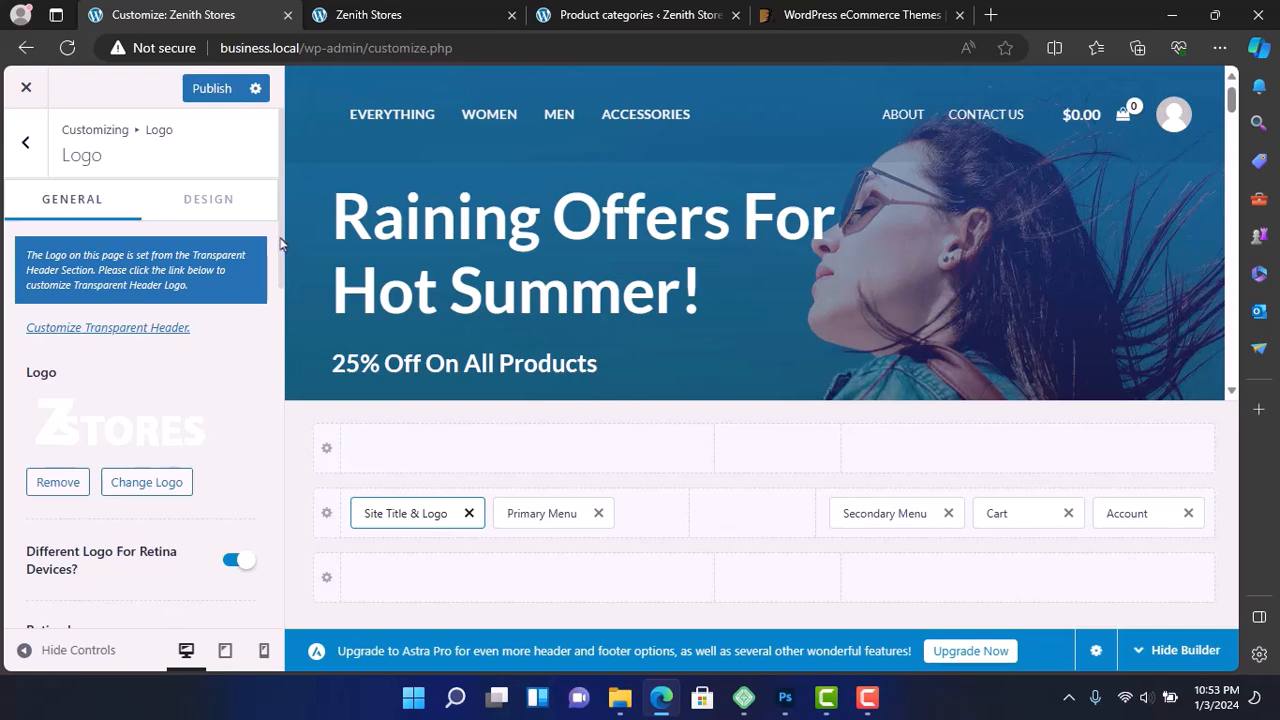
scroll(240, 300, down, 2)
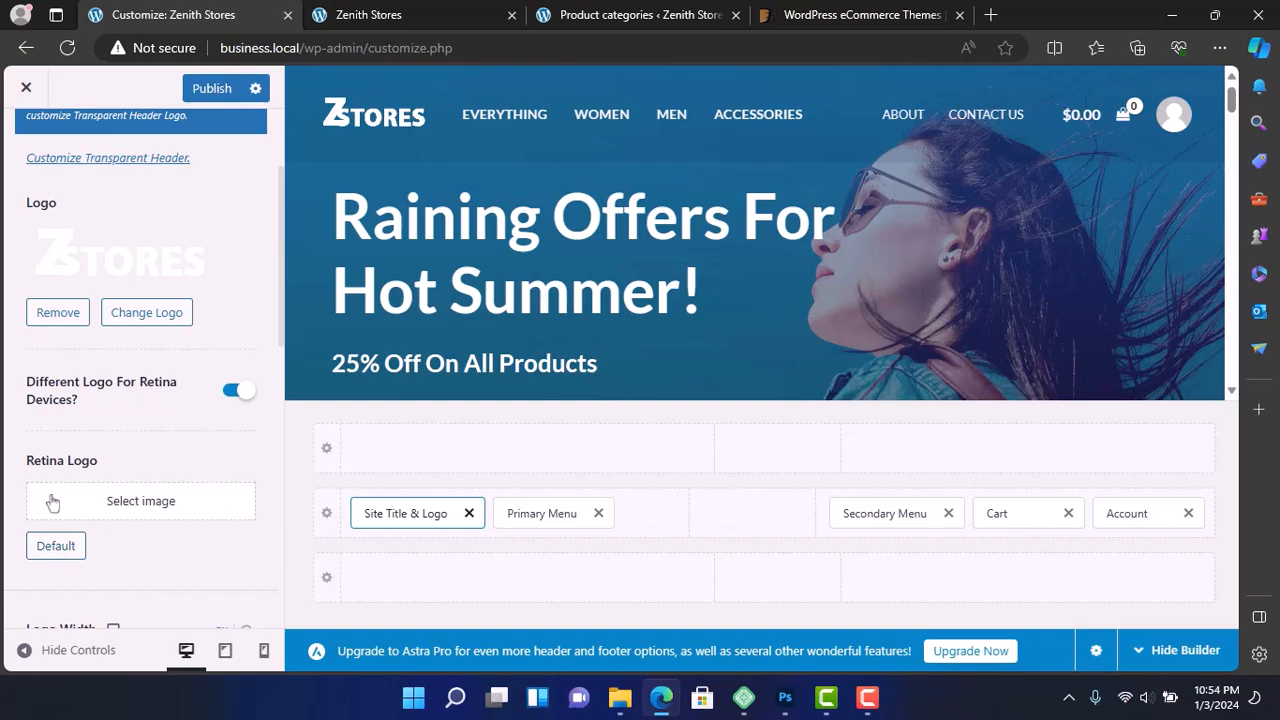
Step: Choose the white LOGO image from the Media Library as the retina logo and publish
click(146, 512)
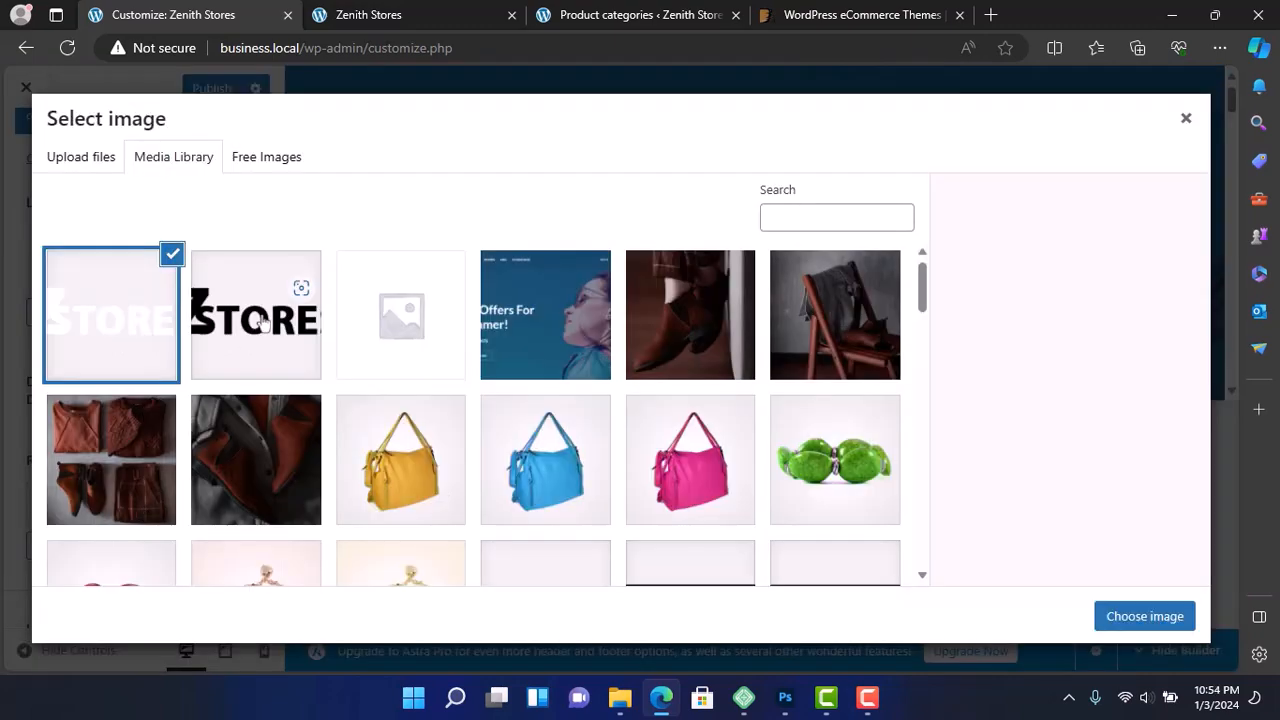
click(1115, 619)
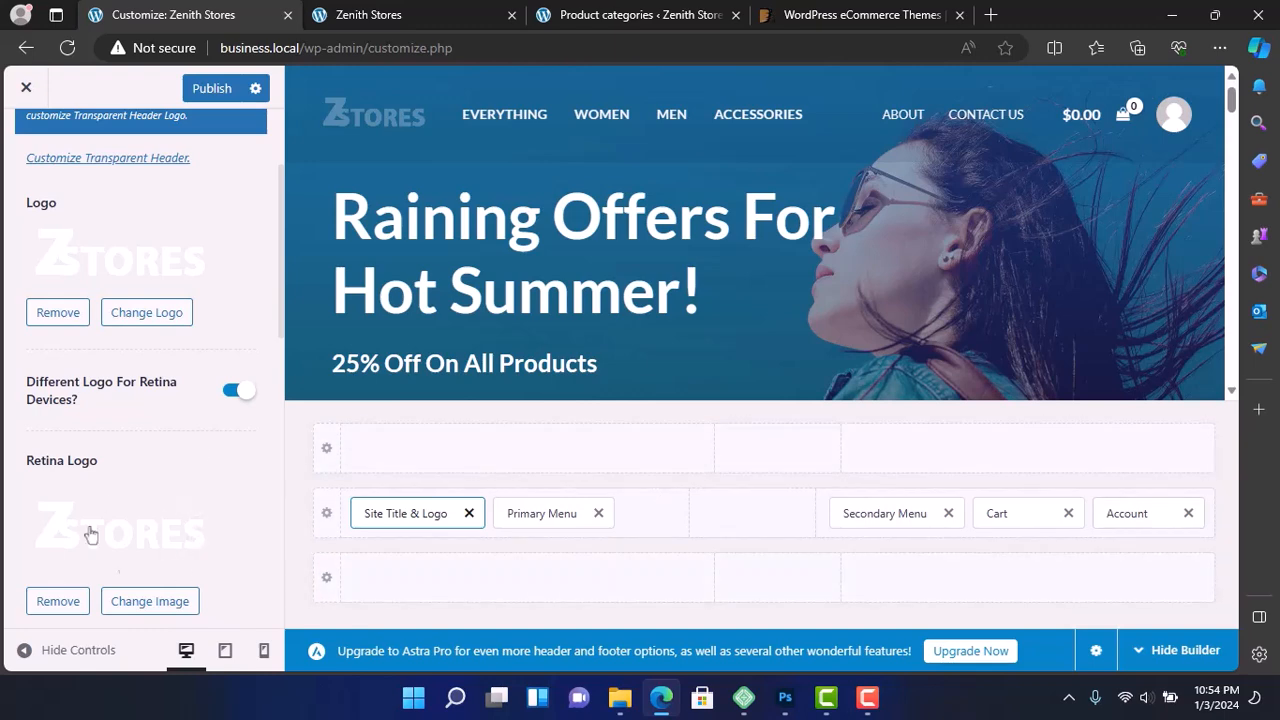
click(210, 90)
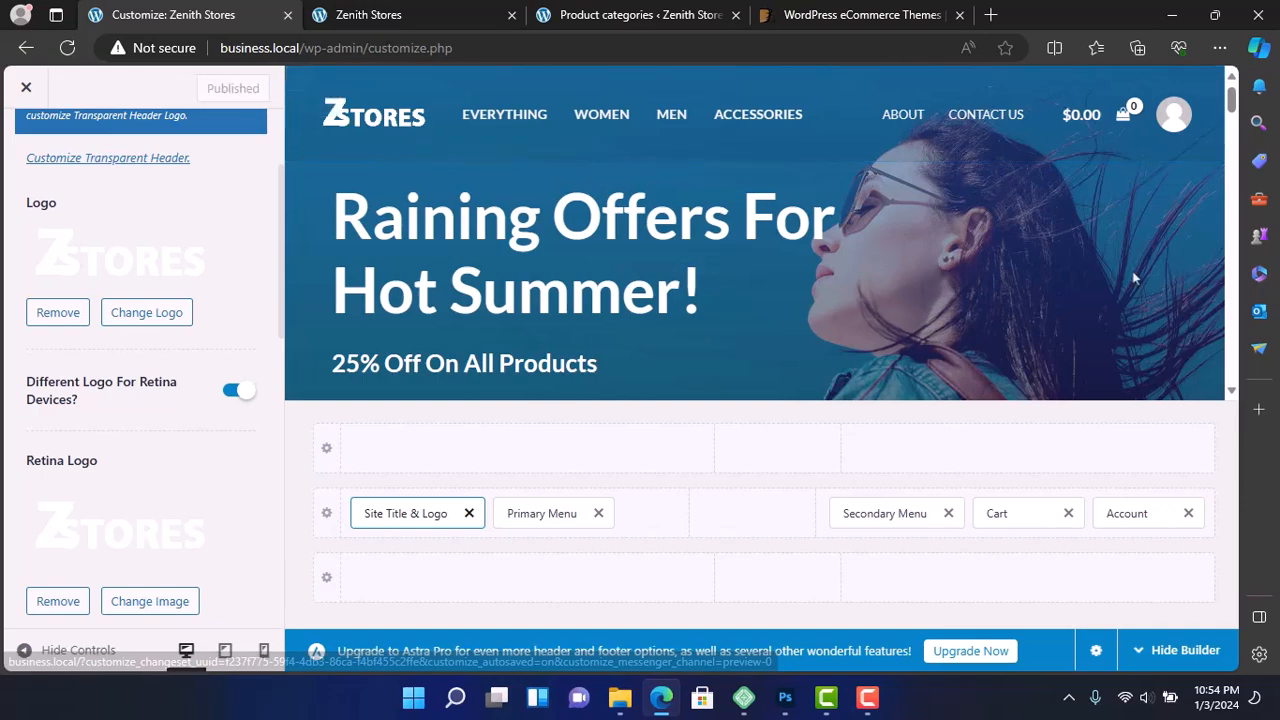
mouse_move(1233, 108)
mouse_down()
mouse_move(1235, 124)
mouse_move(1234, 99)
mouse_up()
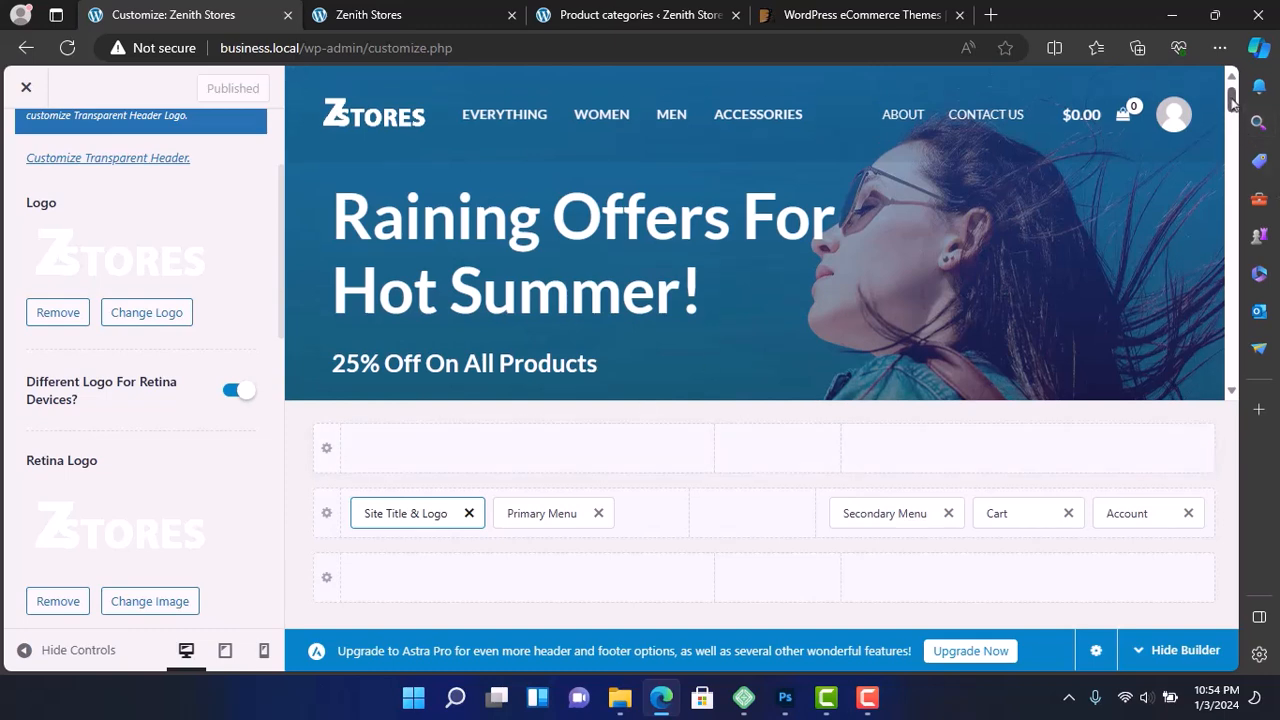
Step: Drag the Secondary Menu into the right zone of the Above Header row
click(327, 450)
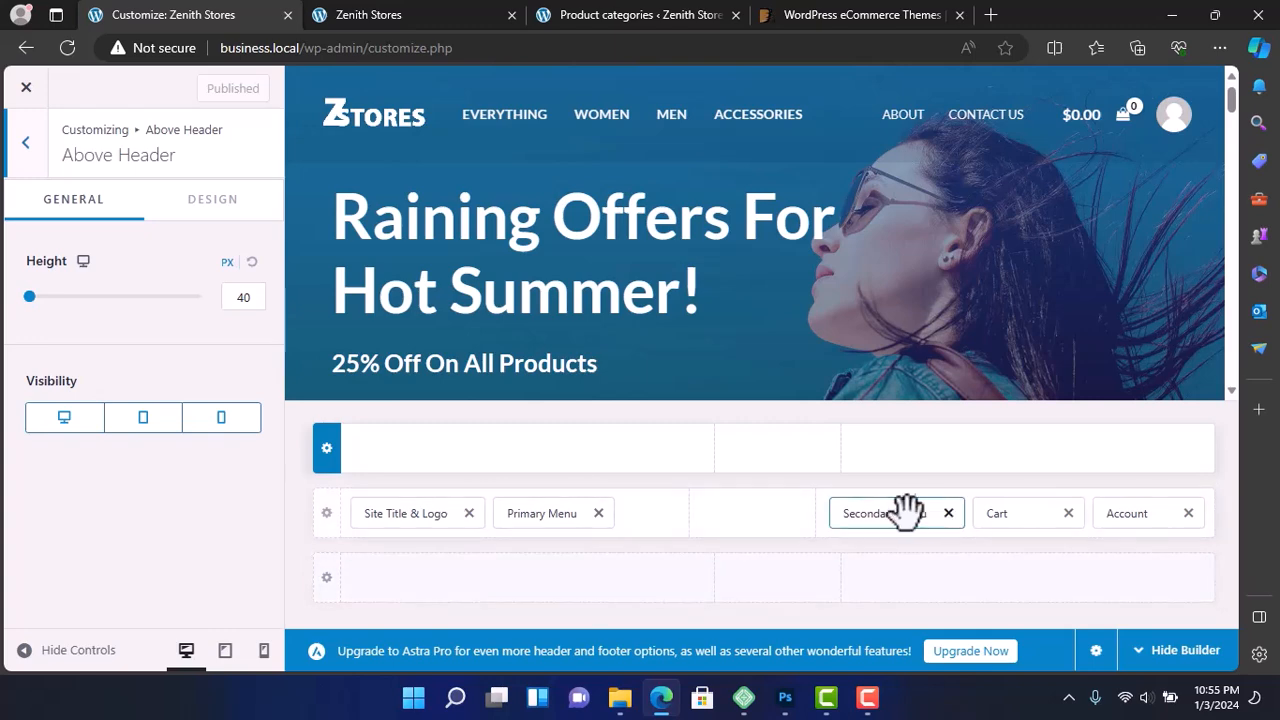
drag(897, 513, 954, 474)
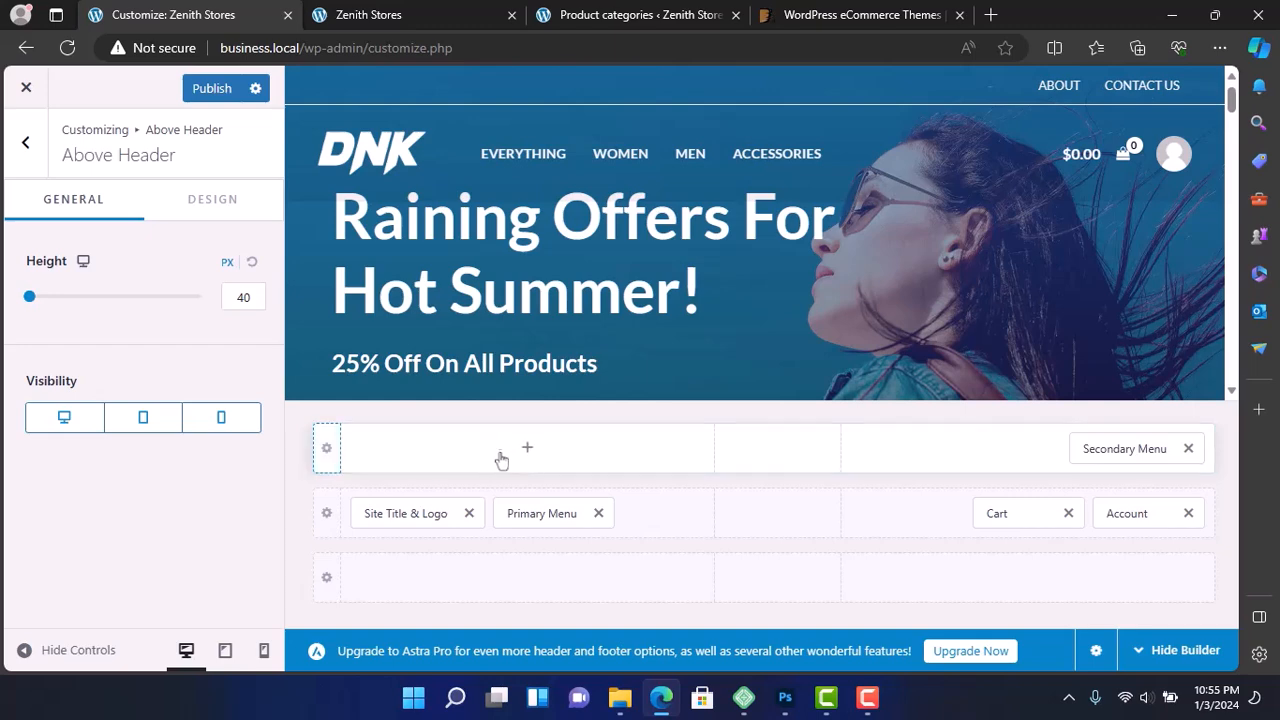
Step: Add a Social icons element to the Above Header row beside the Secondary Menu
click(527, 449)
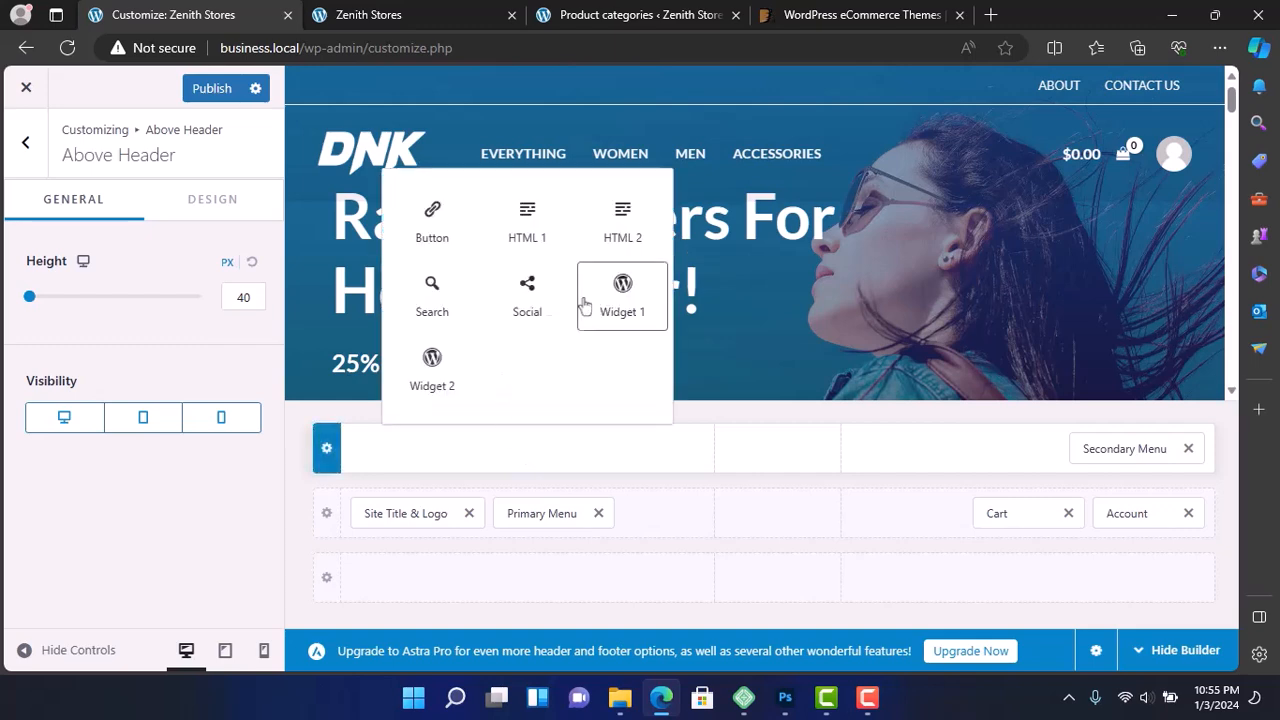
click(527, 297)
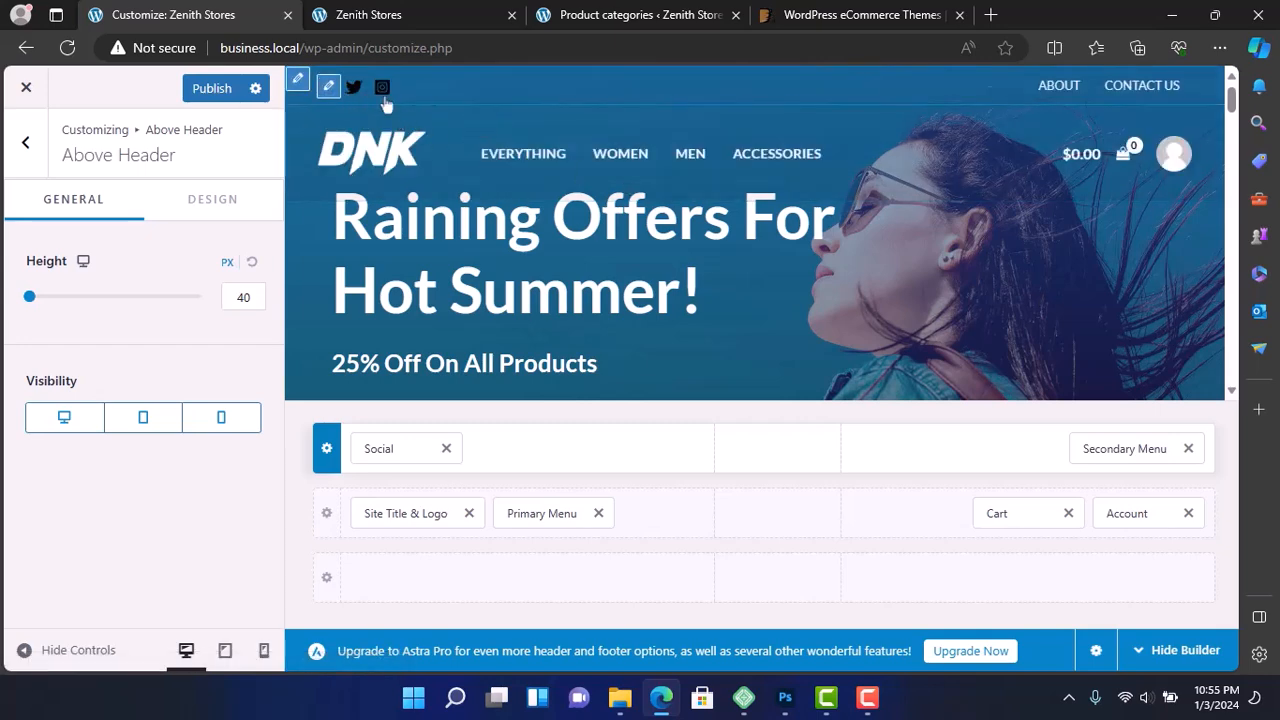
drag(400, 445, 960, 474)
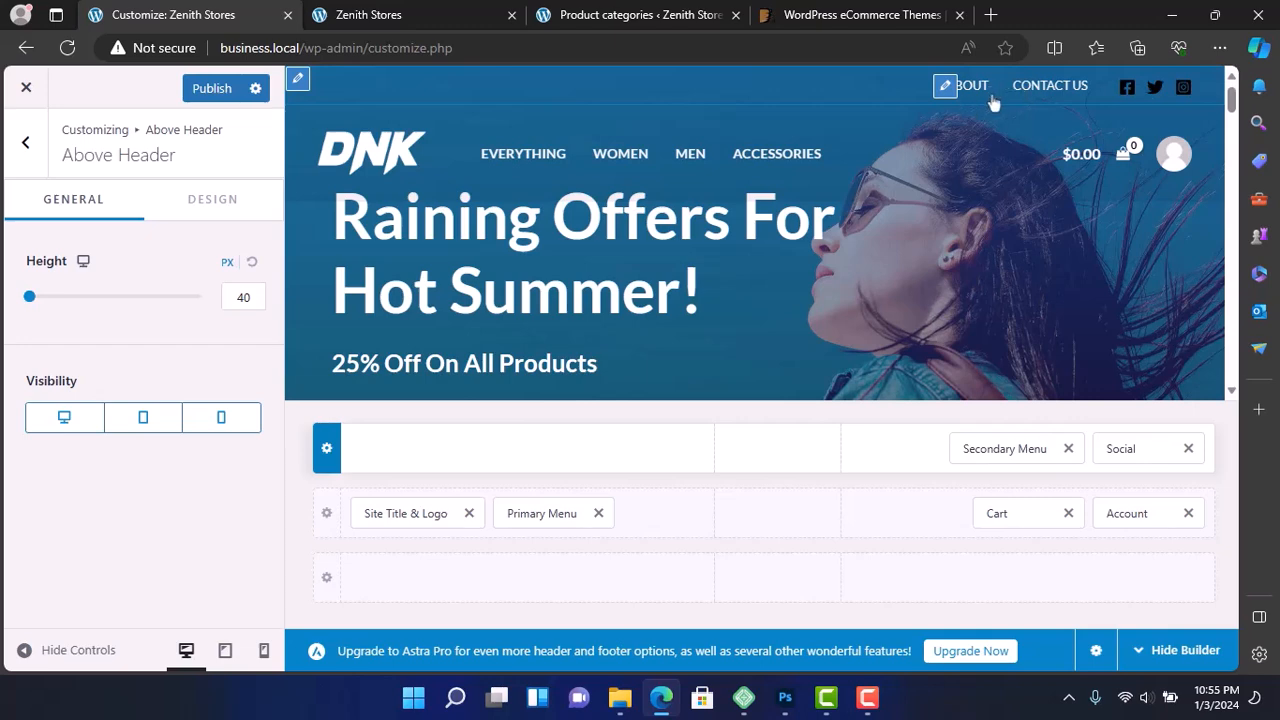
Step: In the Social Icons settings, expand the Facebook and Twitter items and focus Twitter's URL field
click(1127, 89)
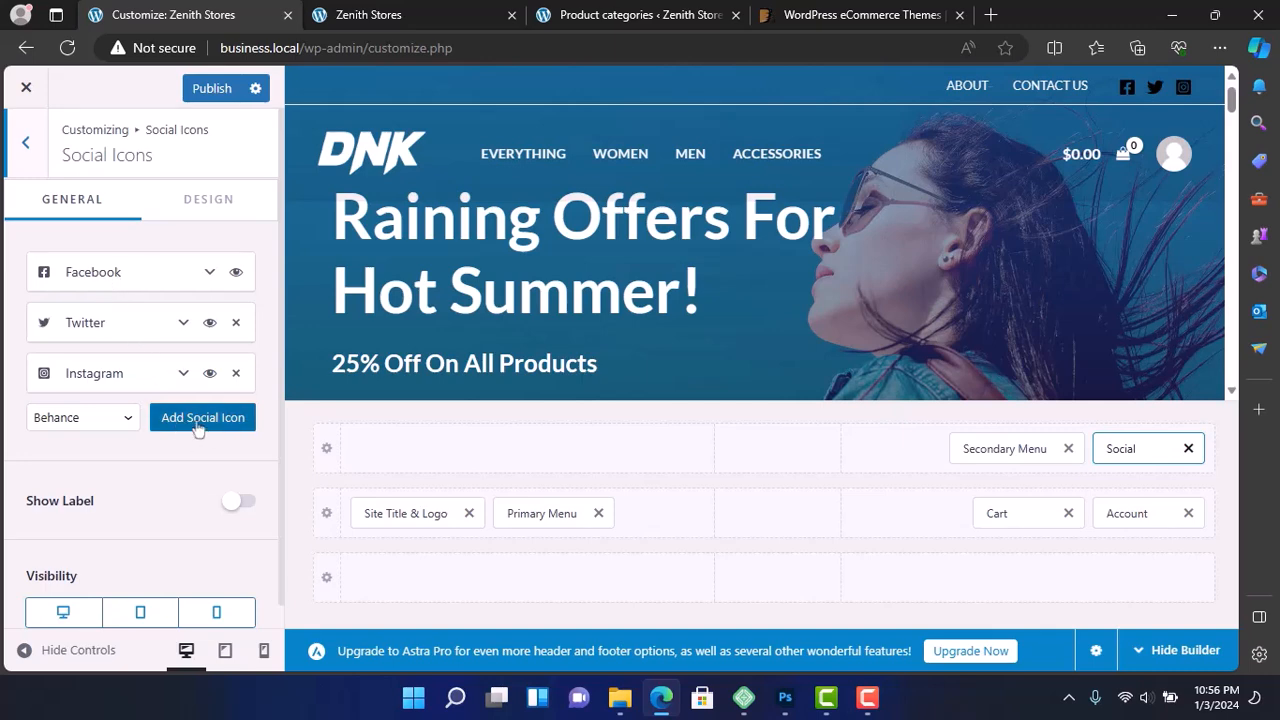
click(210, 273)
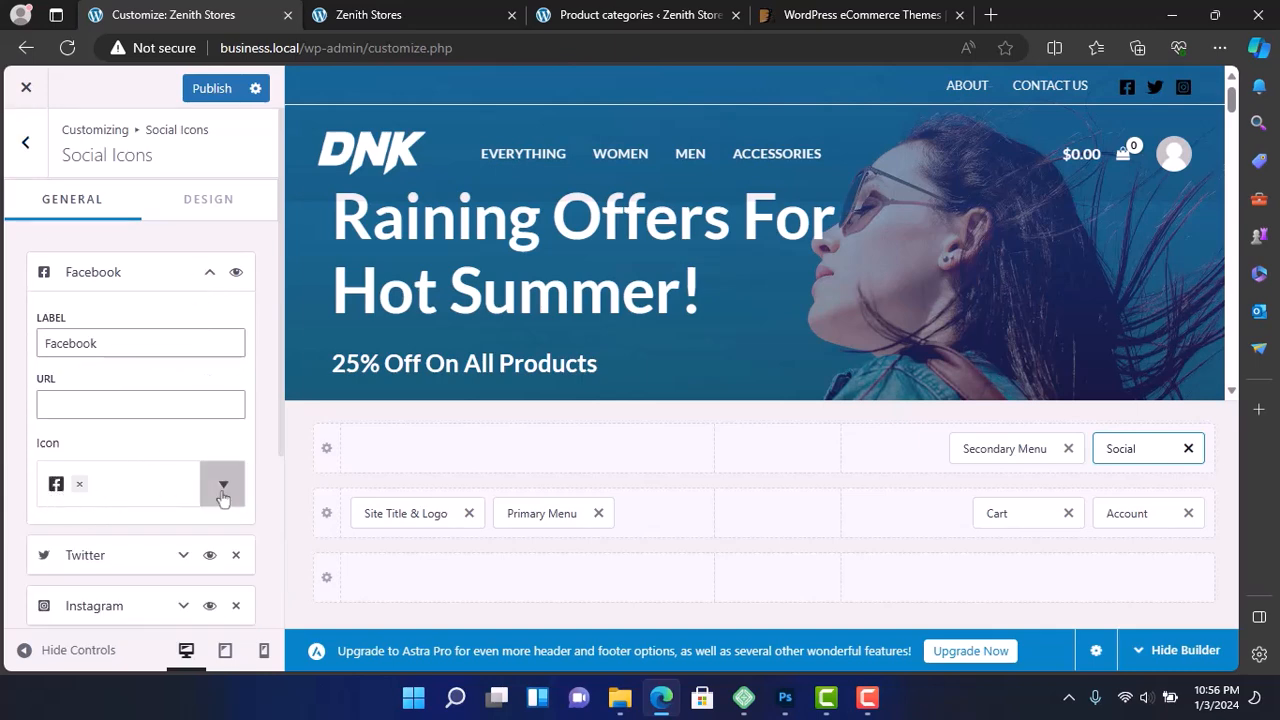
click(210, 276)
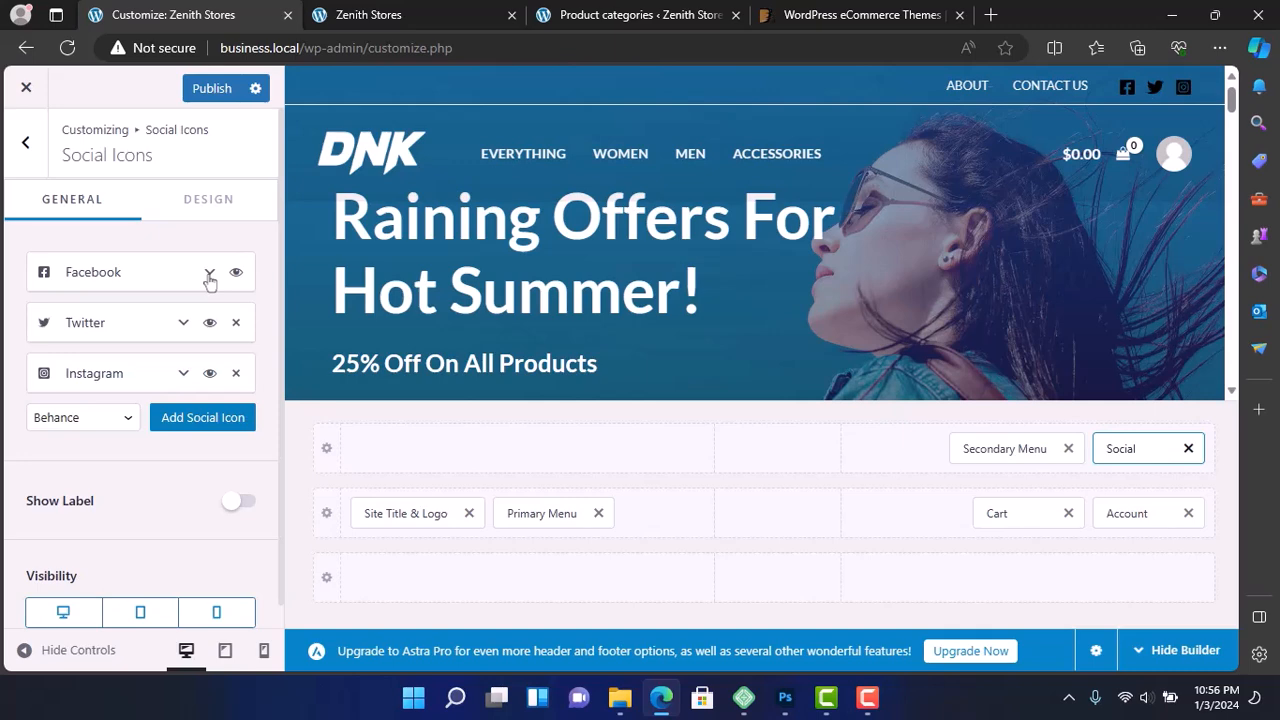
click(182, 324)
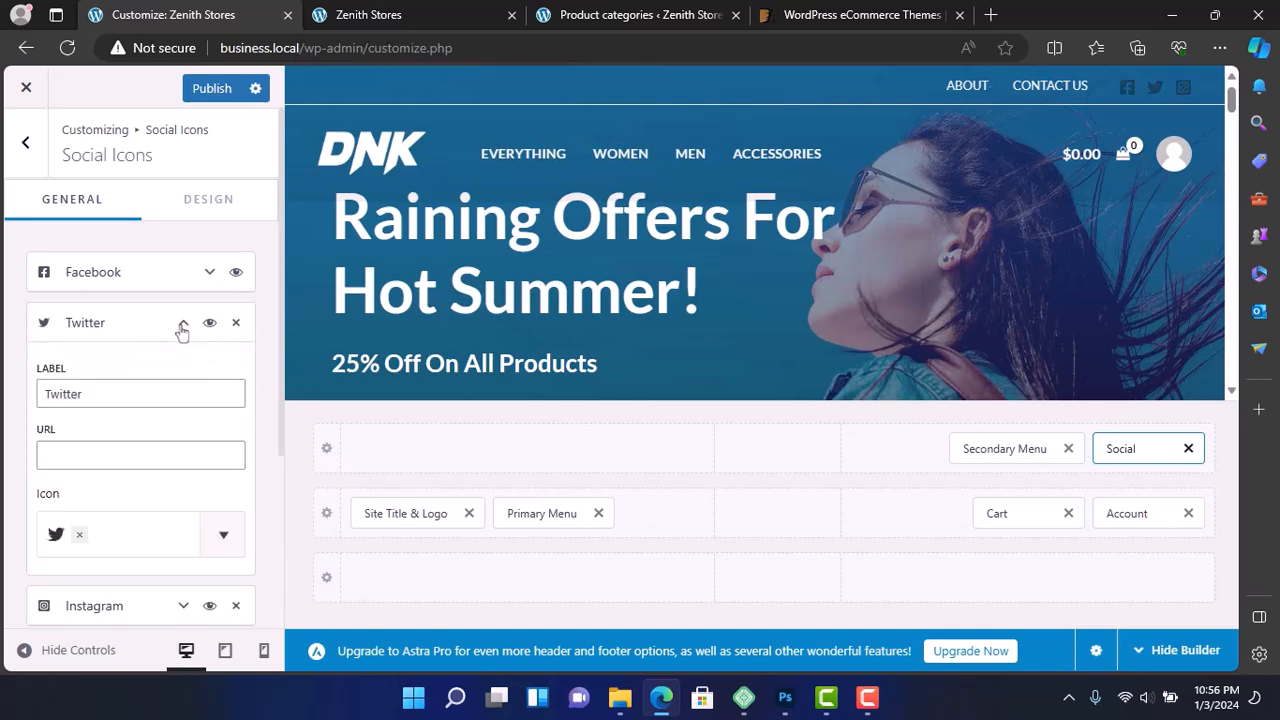
click(182, 324)
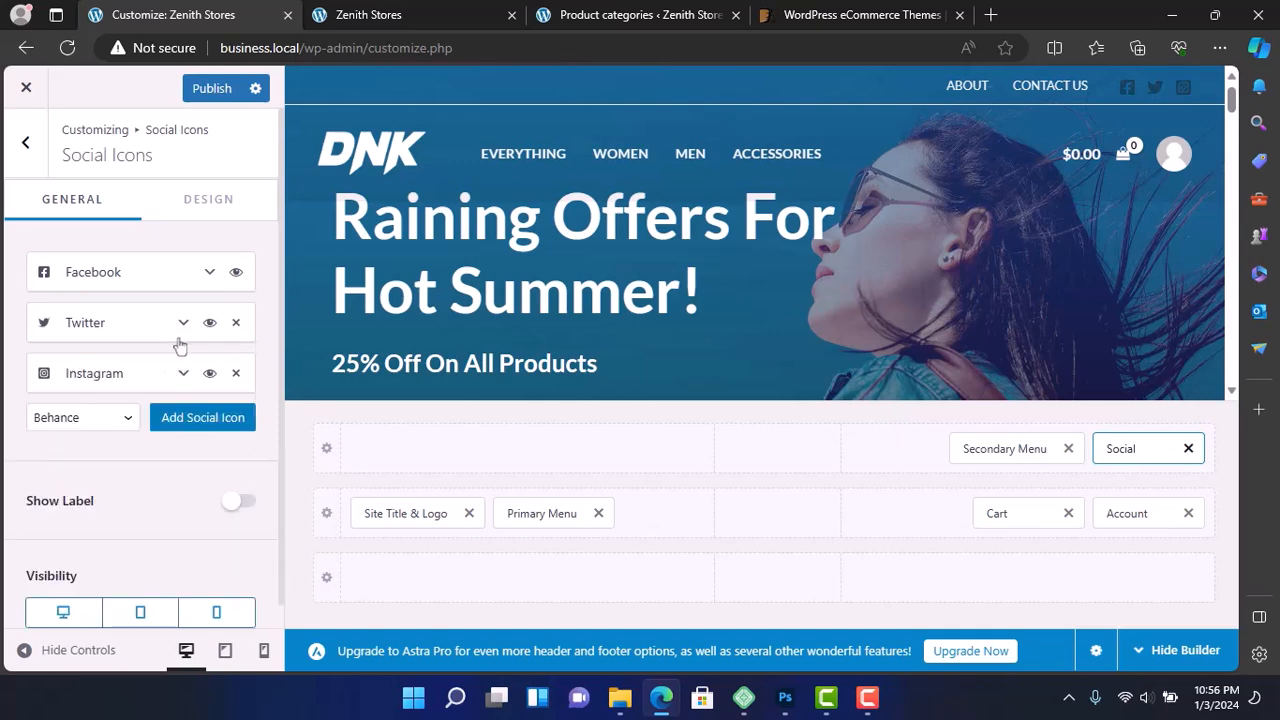
click(182, 324)
click(70, 458)
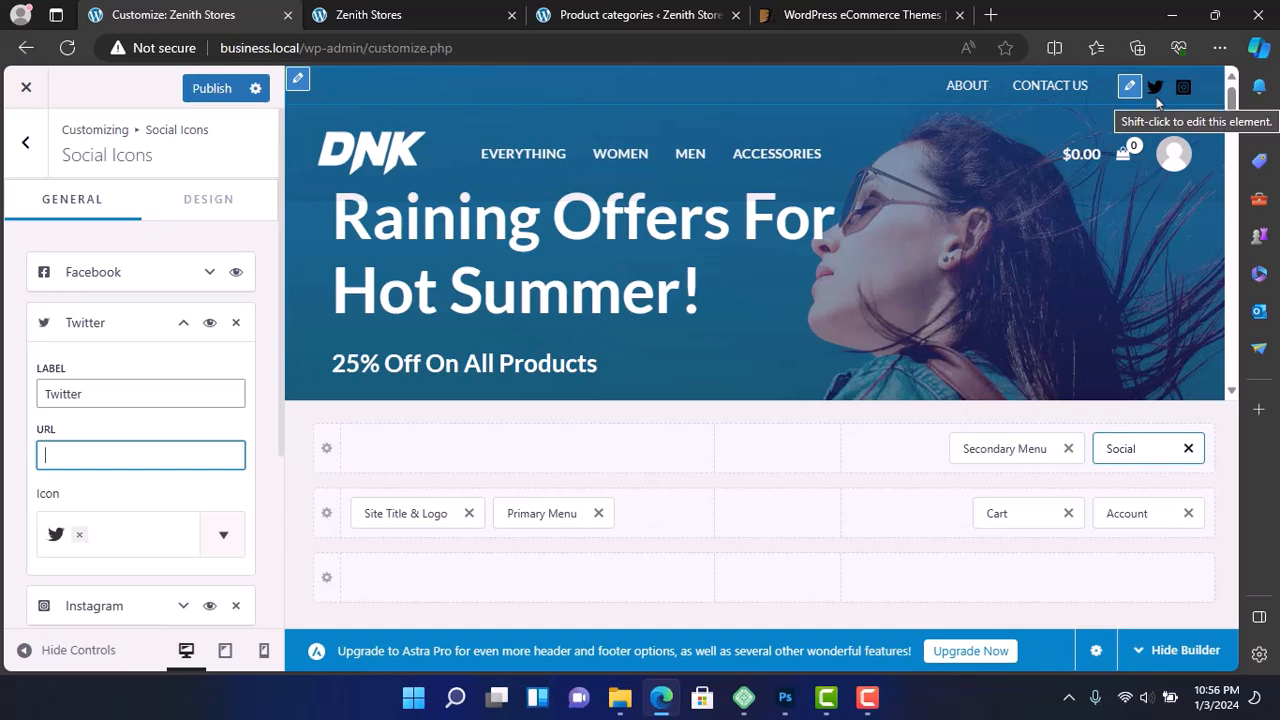
click(183, 324)
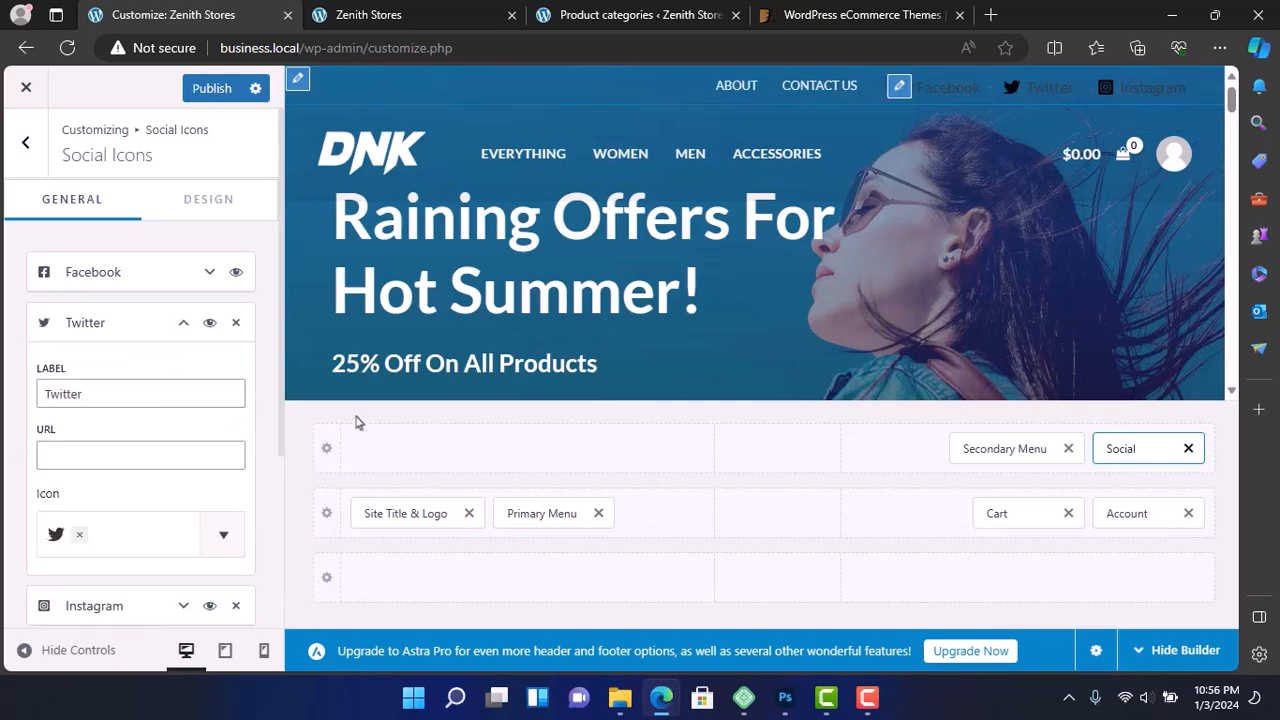
scroll(281, 452, down, 2)
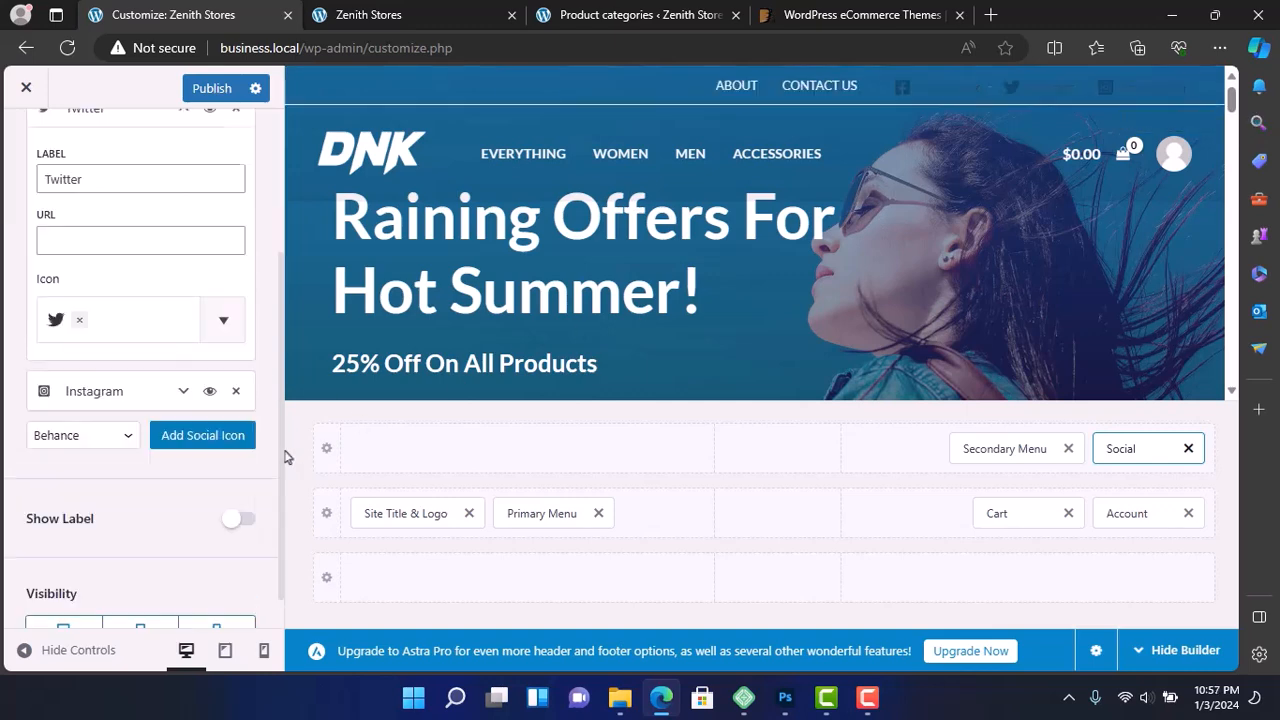
drag(281, 471, 275, 270)
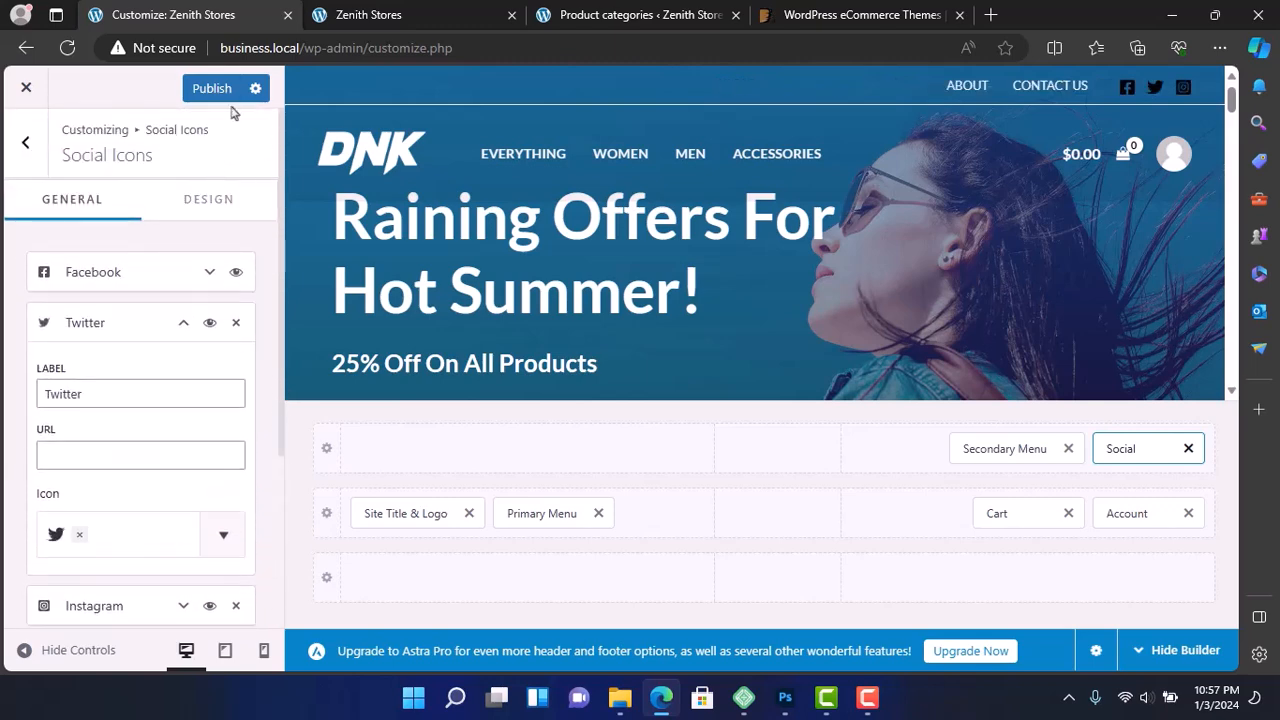
Step: Publish the header changes and close the customizer back to the admin Dashboard
click(207, 90)
click(26, 145)
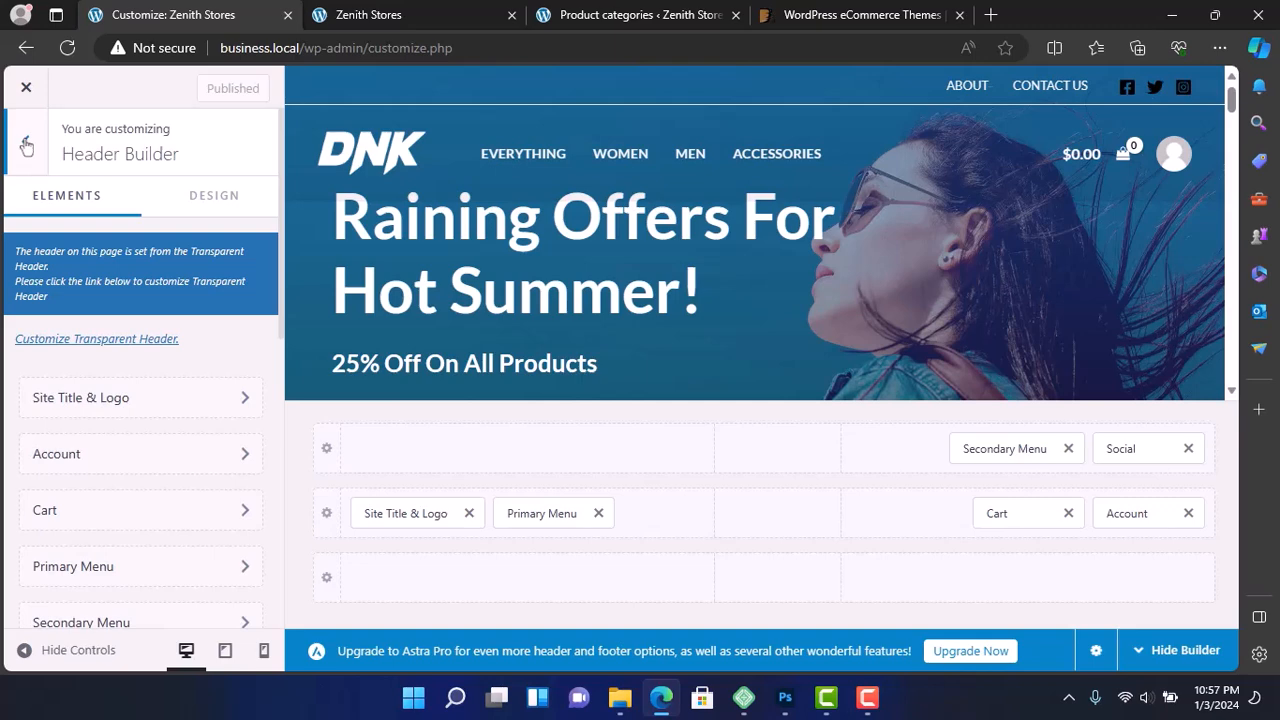
click(26, 145)
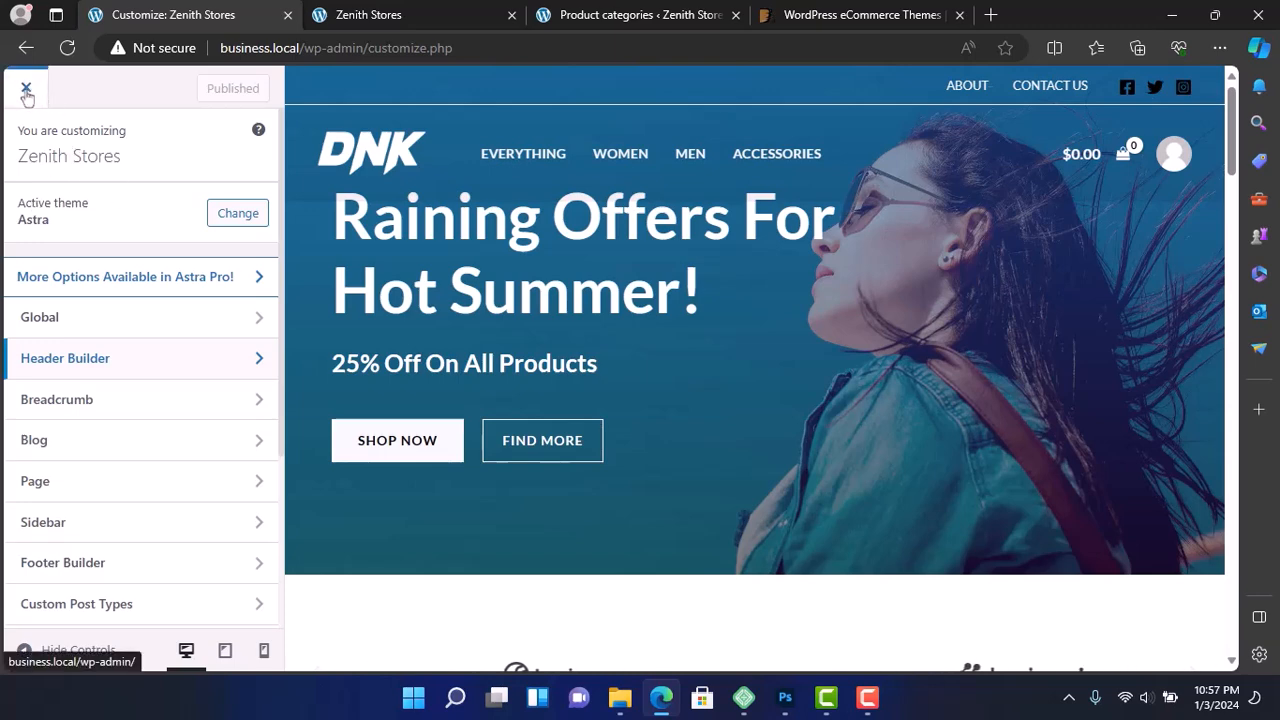
click(26, 92)
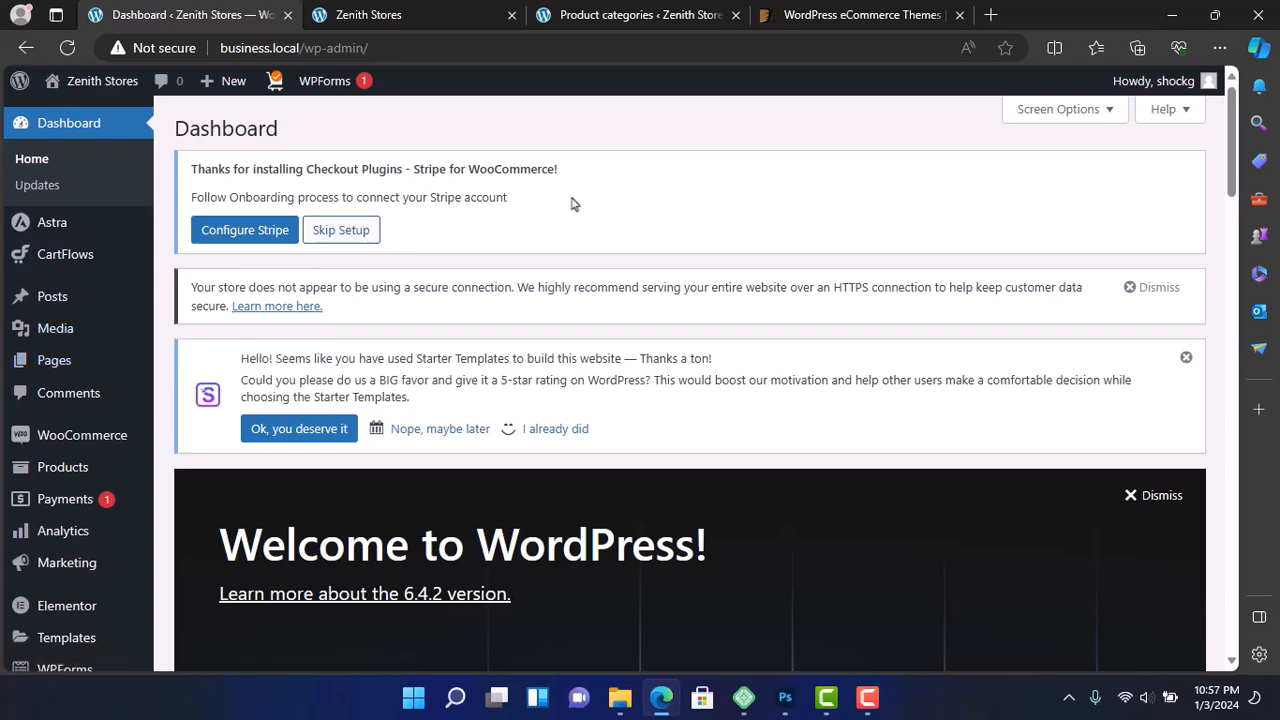
Step: Reload the Zenith Stores storefront to check the new header, then return to the Dashboard tab
click(376, 7)
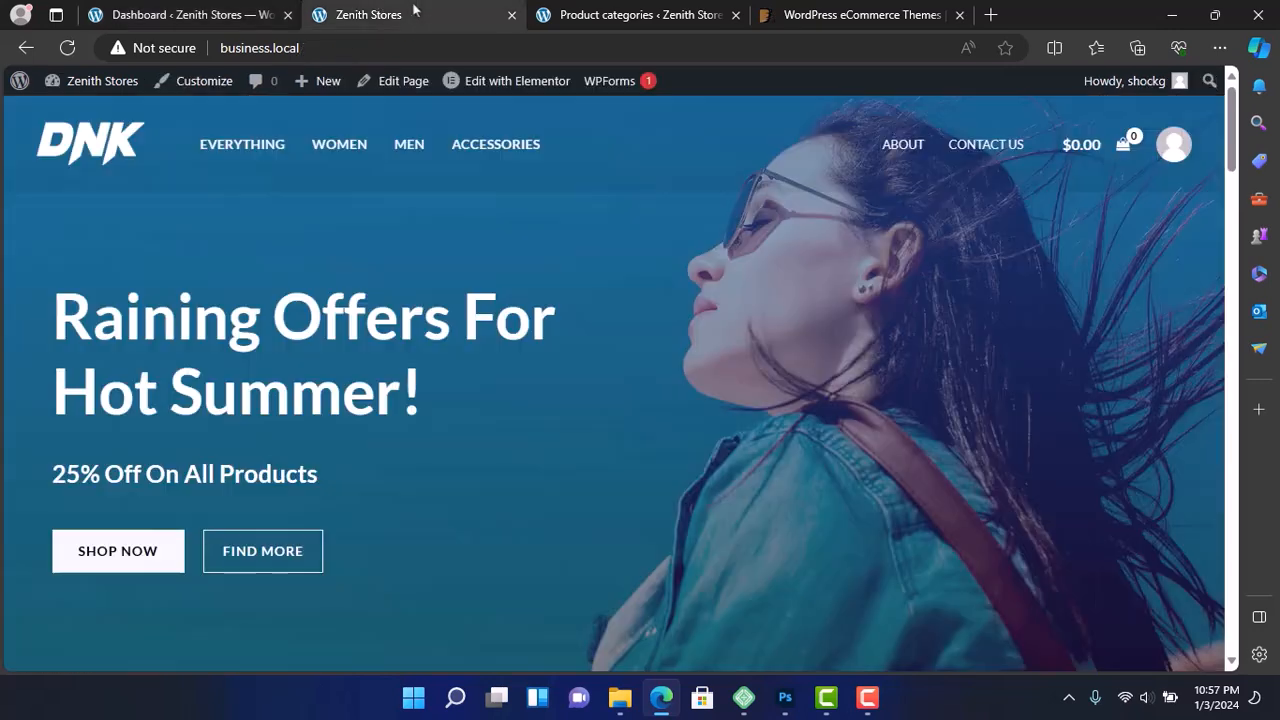
click(67, 47)
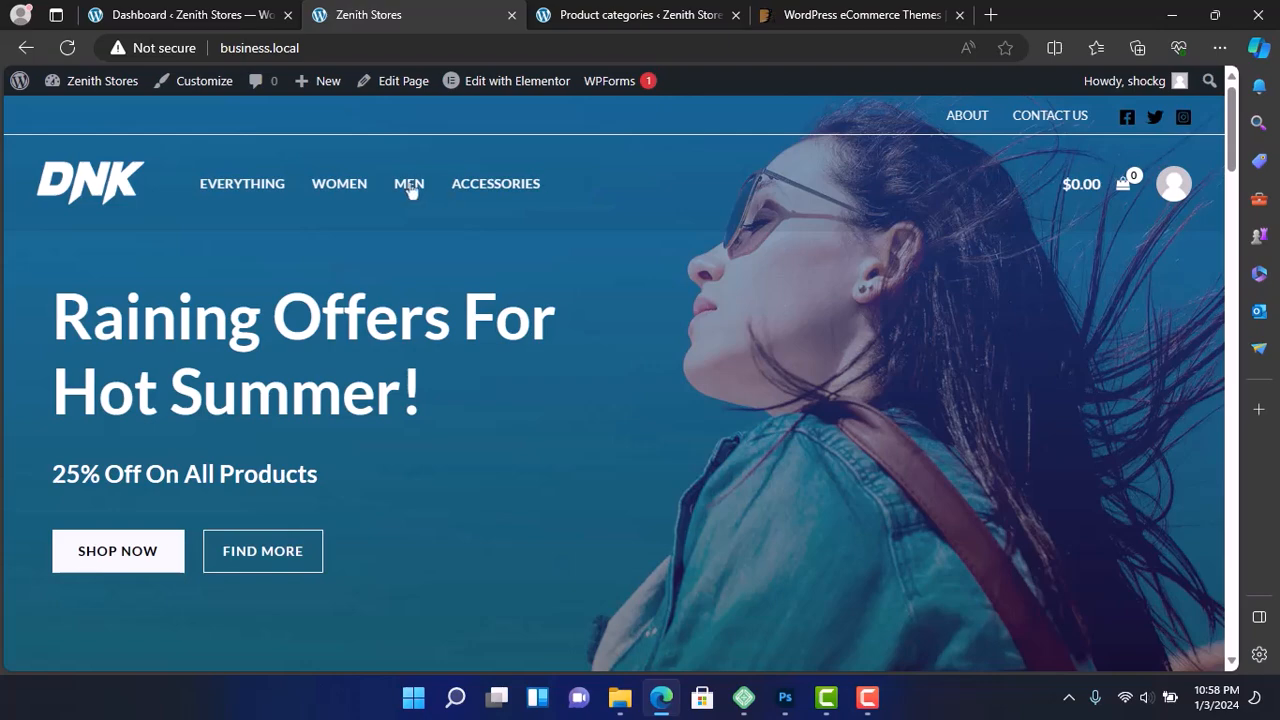
click(197, 17)
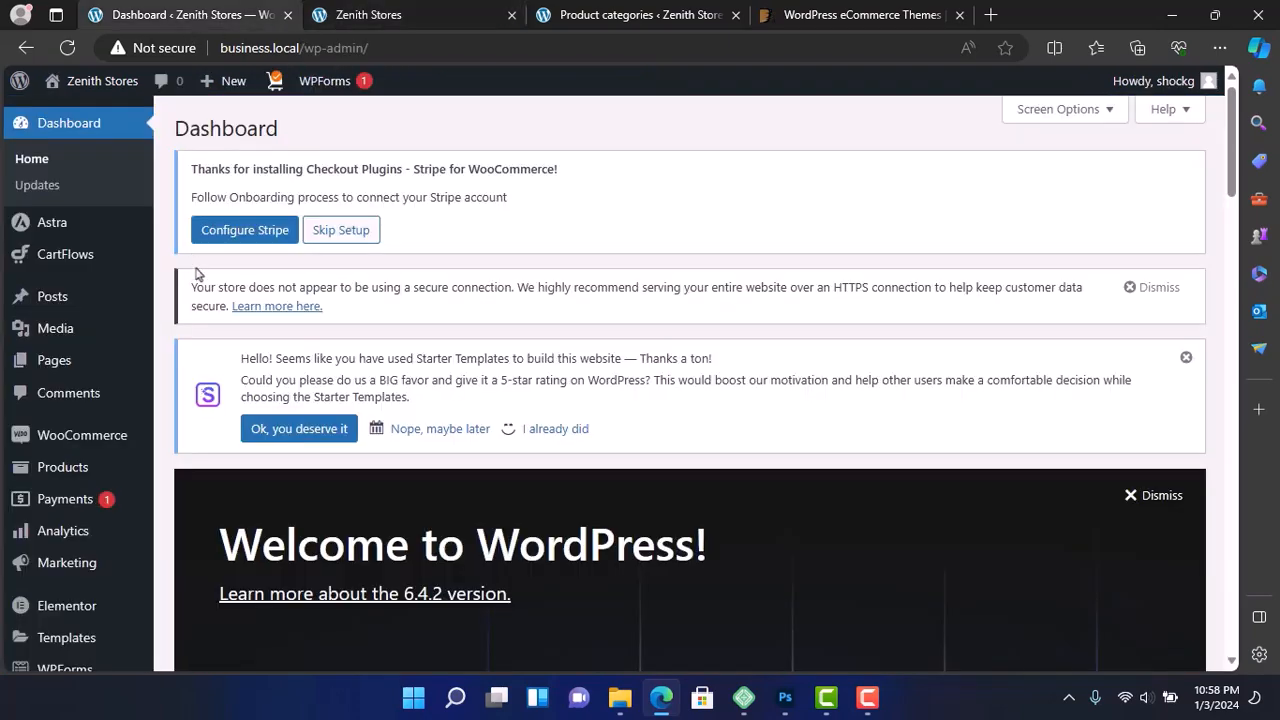
Step: Go to Products > Categories and place the cursor in the new category Name field
mouse_move(85, 472)
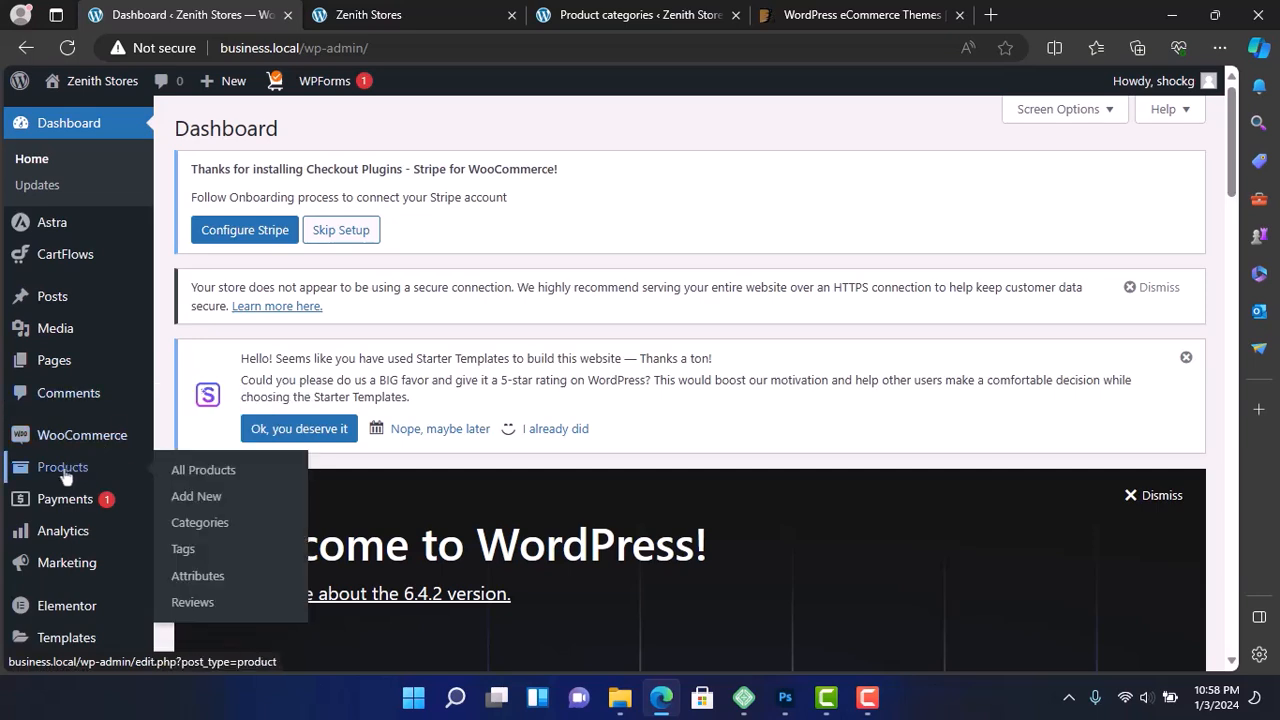
click(202, 527)
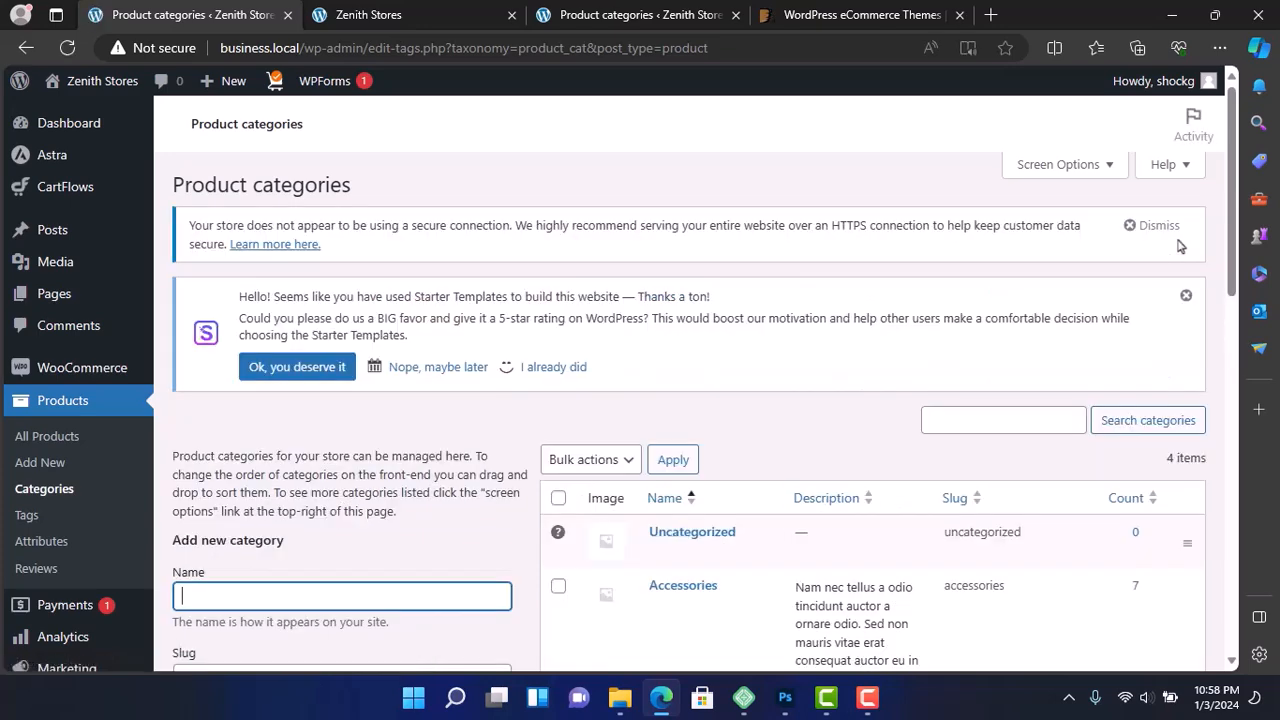
drag(1232, 200, 1224, 420)
scroll(1222, 420, up, 5)
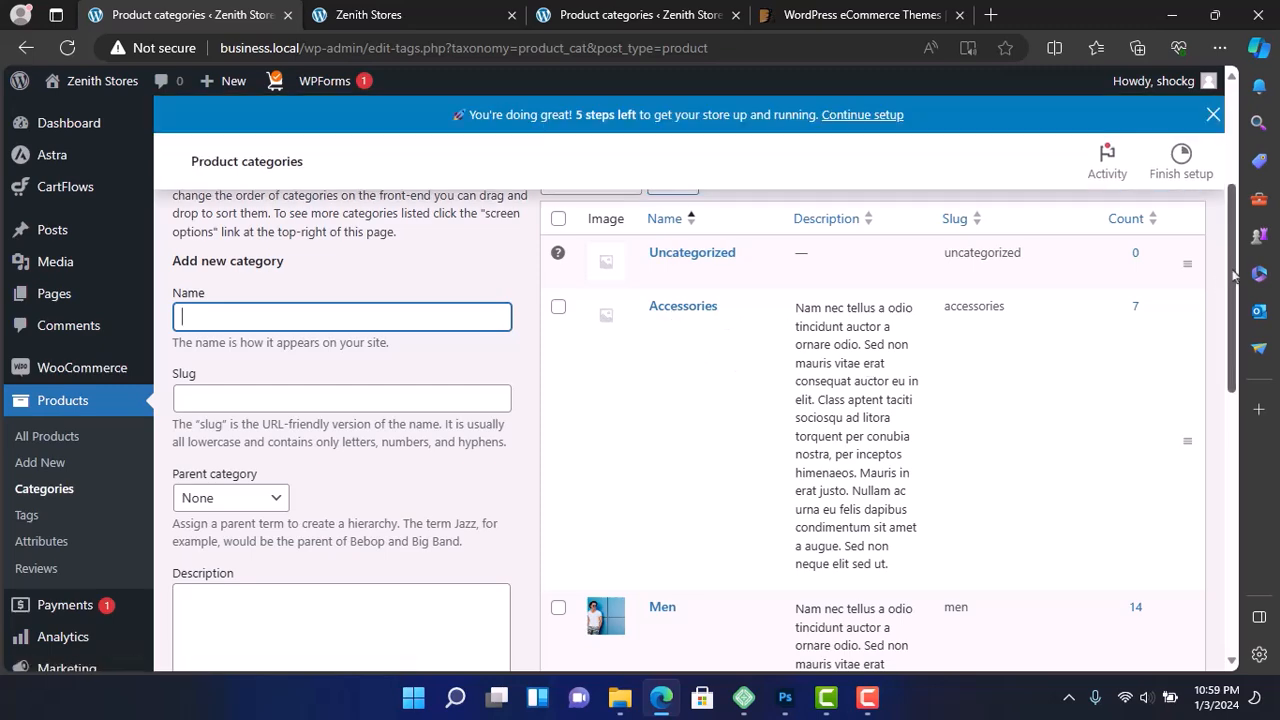
scroll(1234, 282, down, 3)
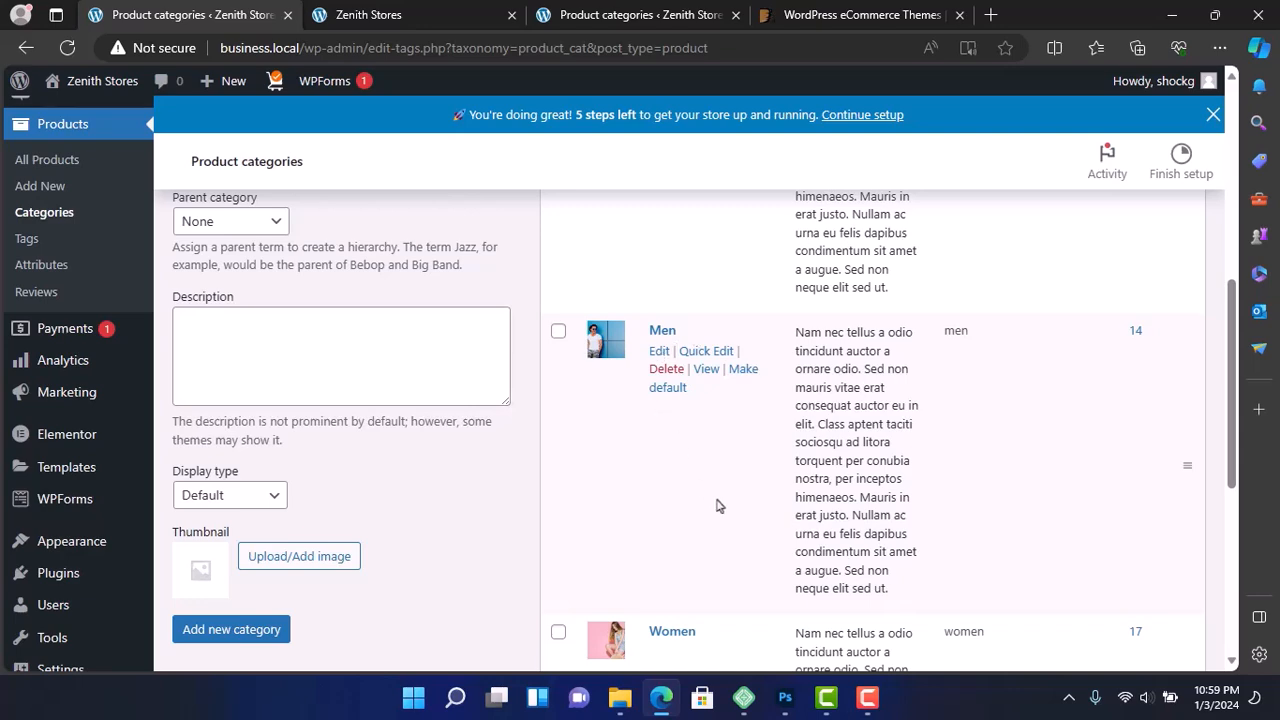
drag(1234, 368, 1232, 228)
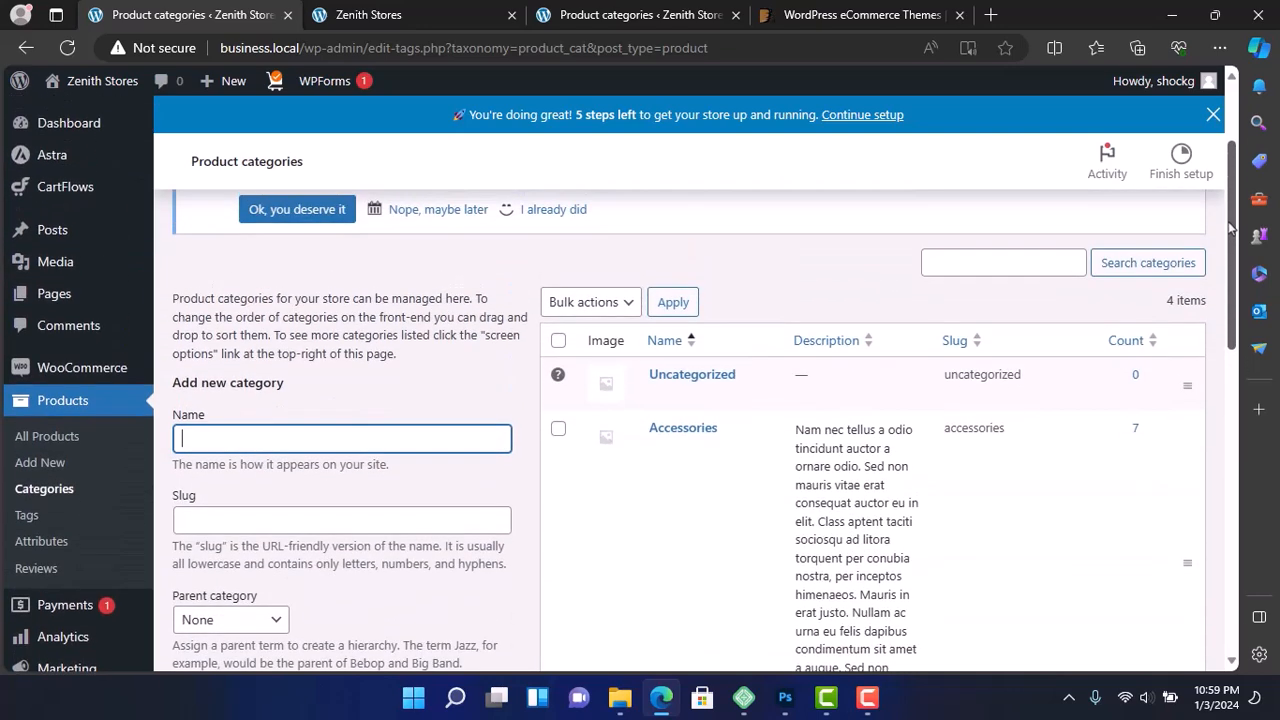
click(209, 438)
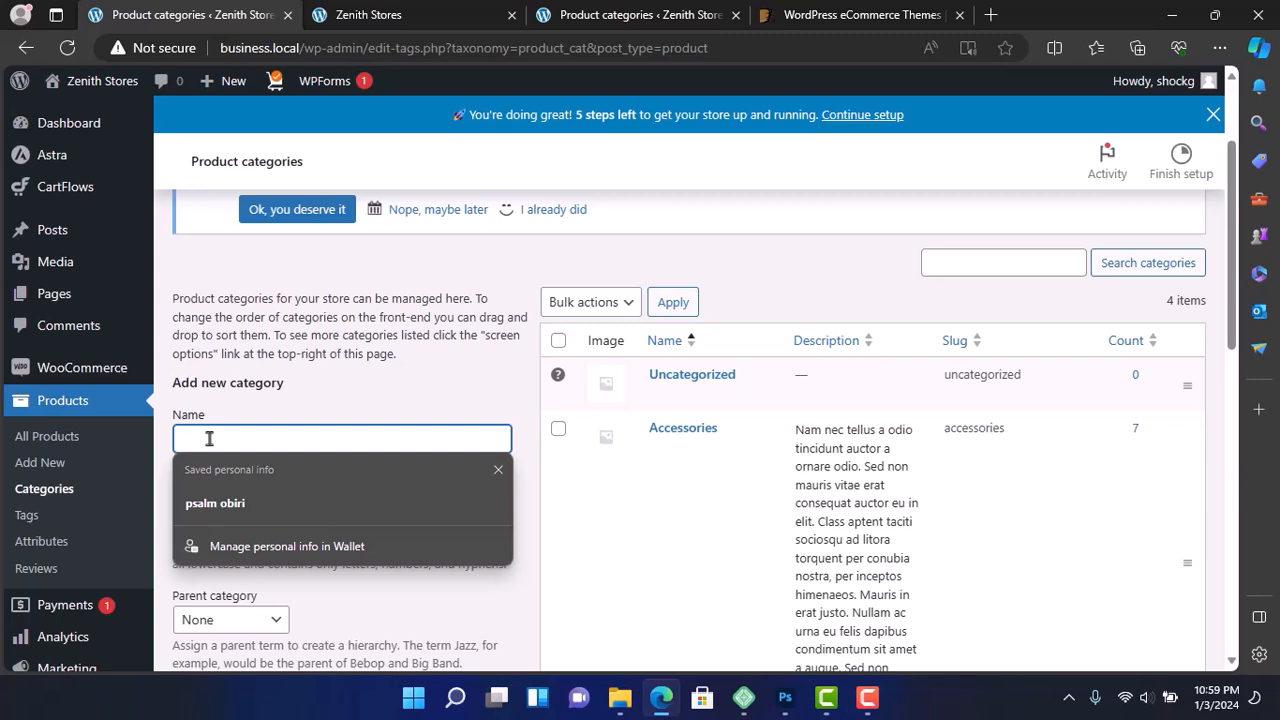
Step: Enter name 'Men Clothing', slug 'men clothing' and a men's clothing description, then add the category
text(Men Clothing)
click(208, 523)
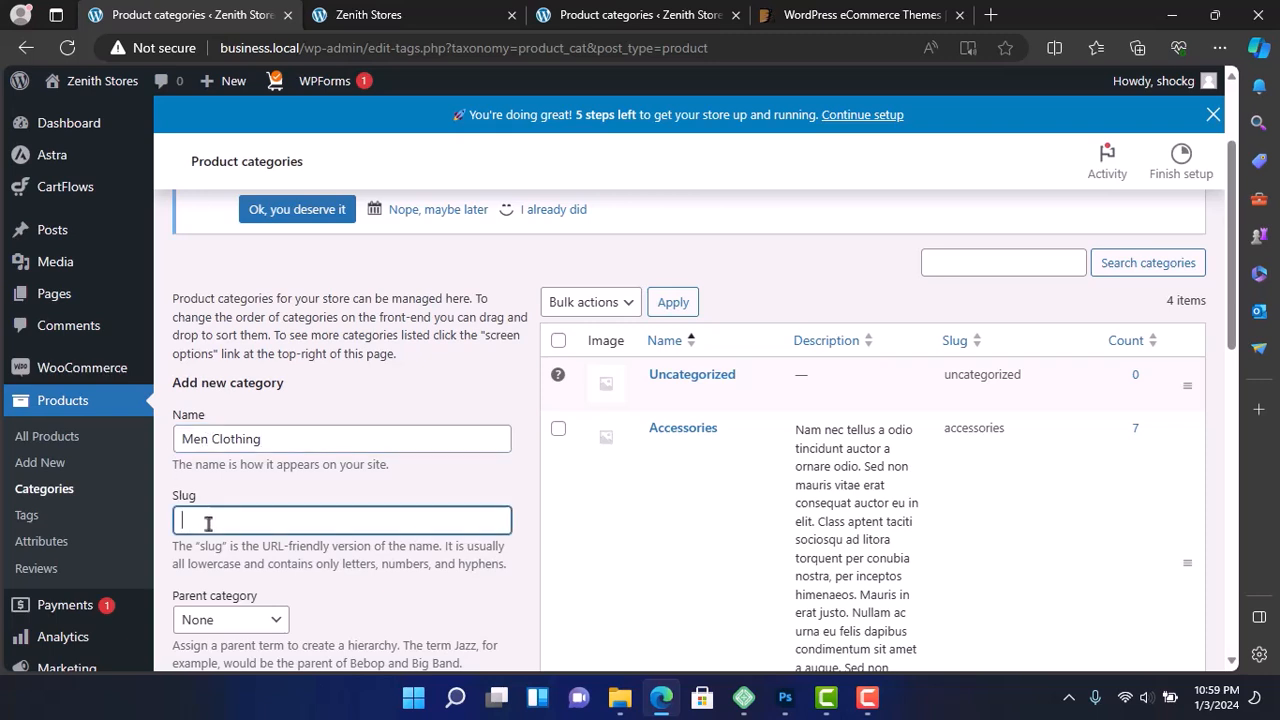
text(men clothing)
scroll(493, 480, down, 3)
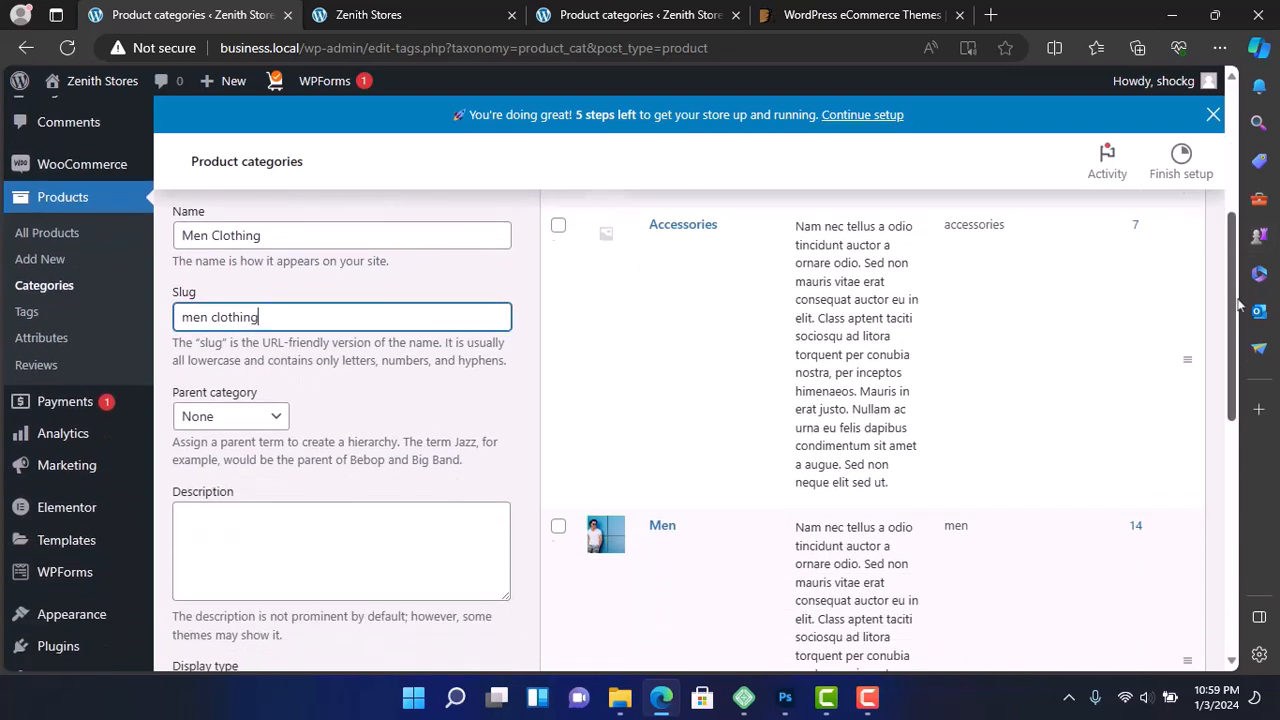
click(332, 437)
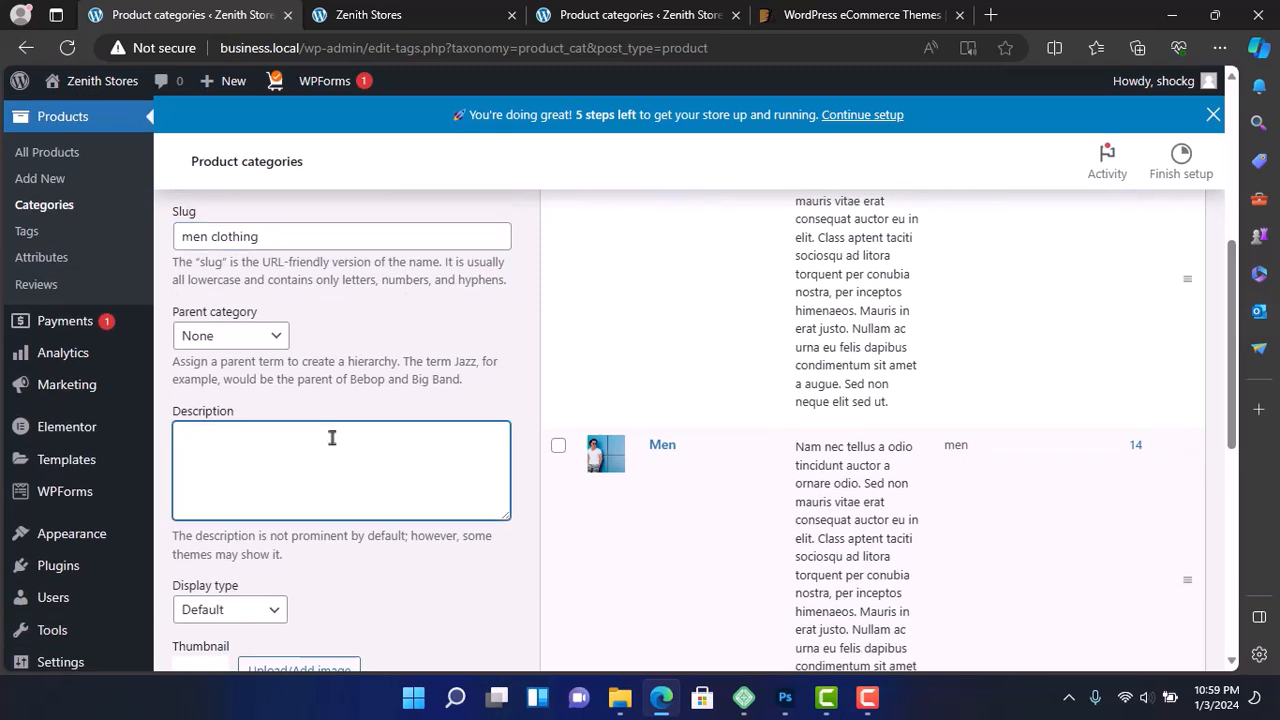
text(TH)
text(e)
text(ese ar)
text(e clot)
text(hing for)
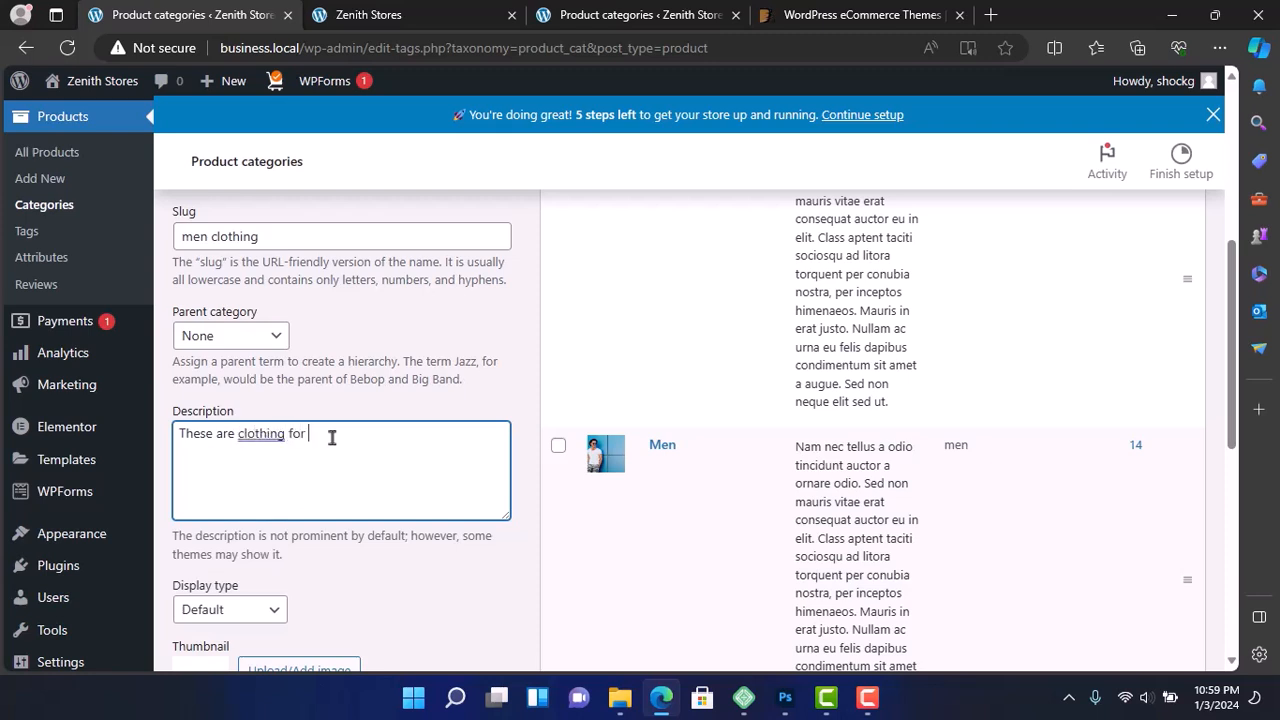
text( men)
drag(1234, 298, 1234, 403)
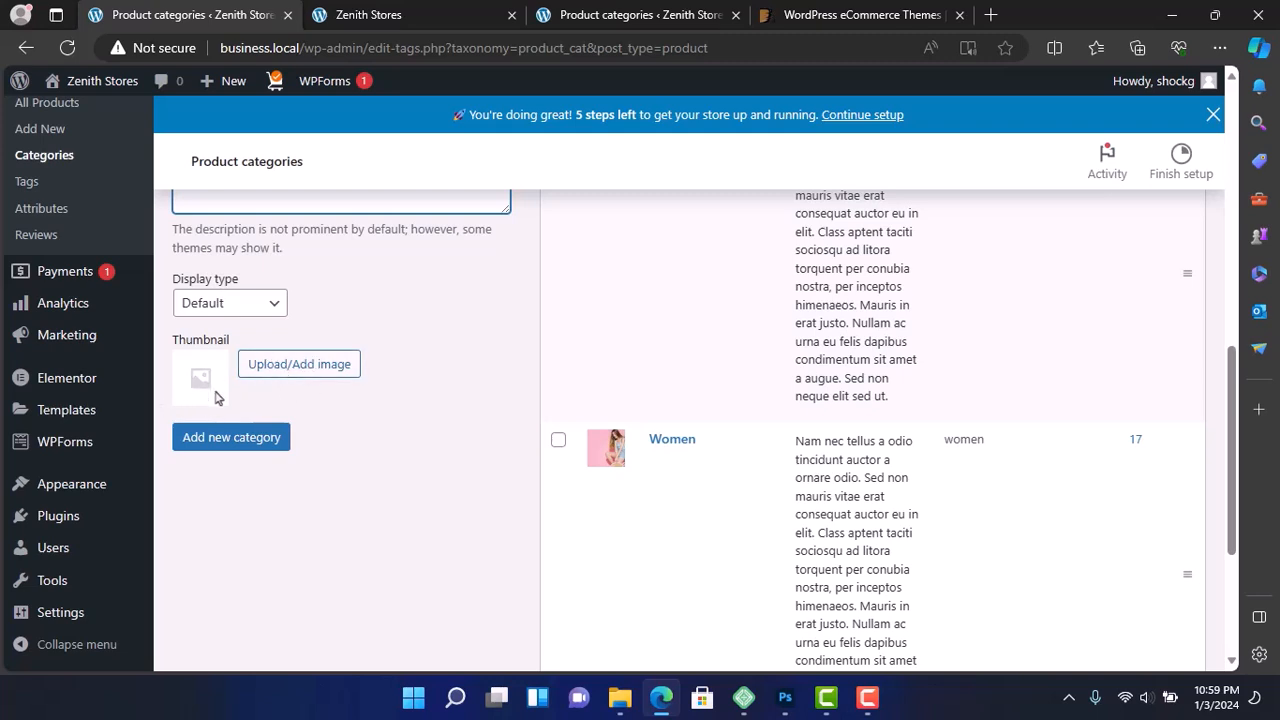
click(236, 450)
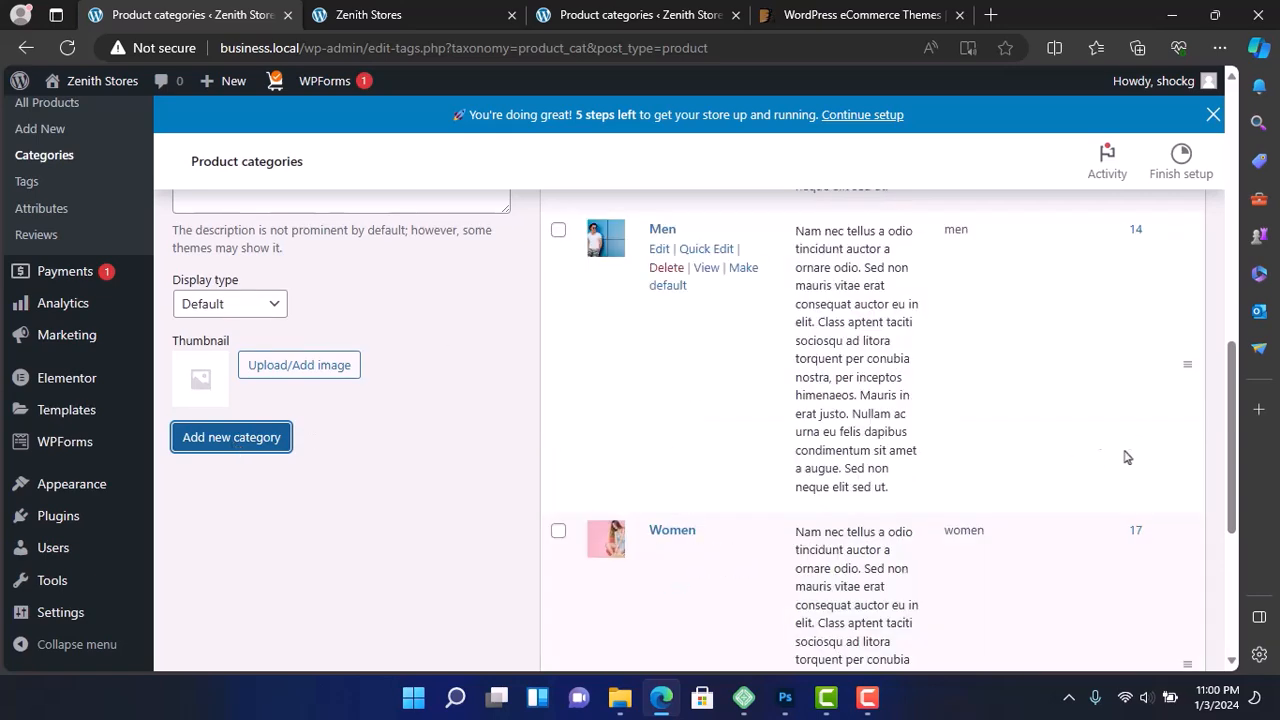
drag(1228, 420, 1228, 196)
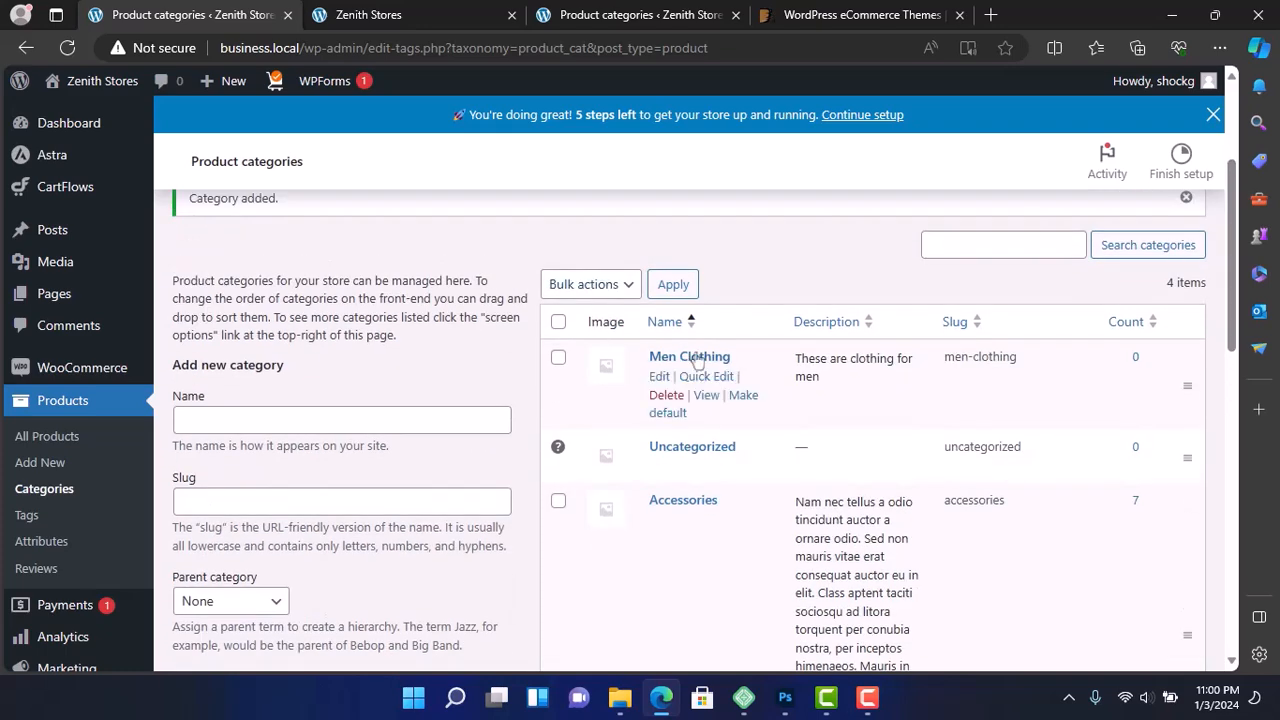
Step: Create a product category named Men Shoes with slug men-shoes and no description
click(351, 422)
text(Men)
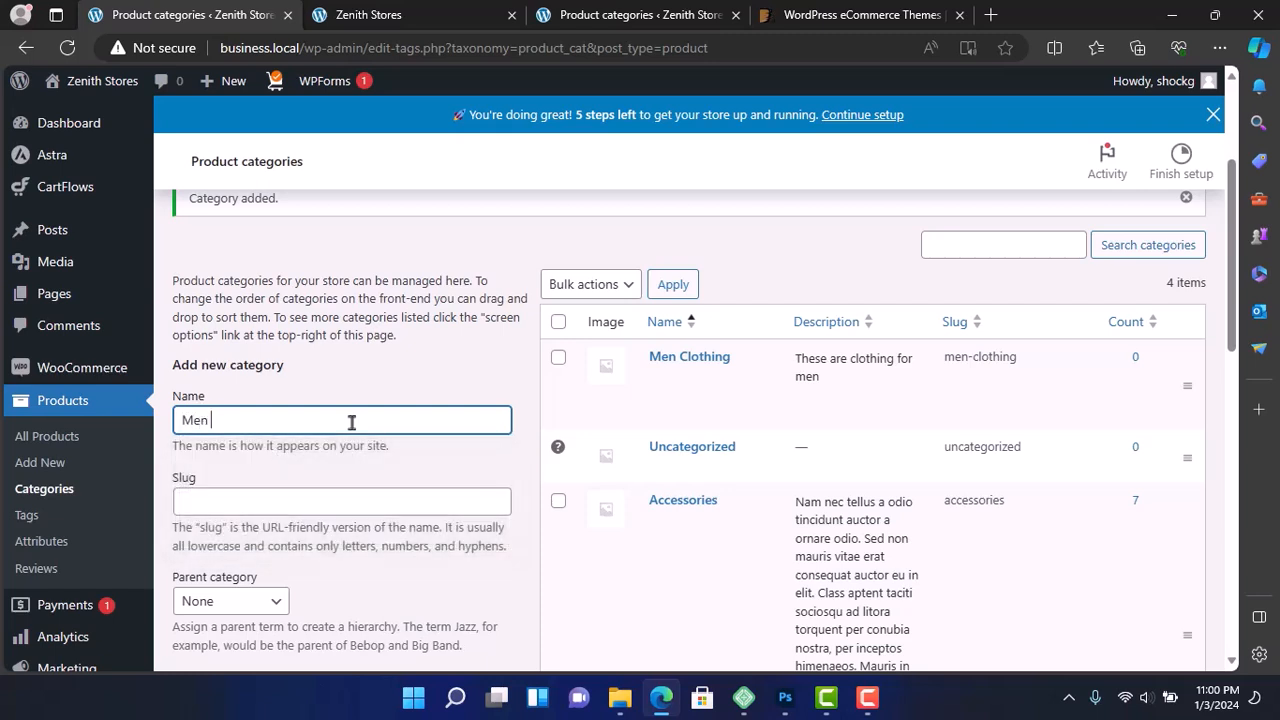
text( sho)
text(hoe)
click(280, 510)
text(men shoe)
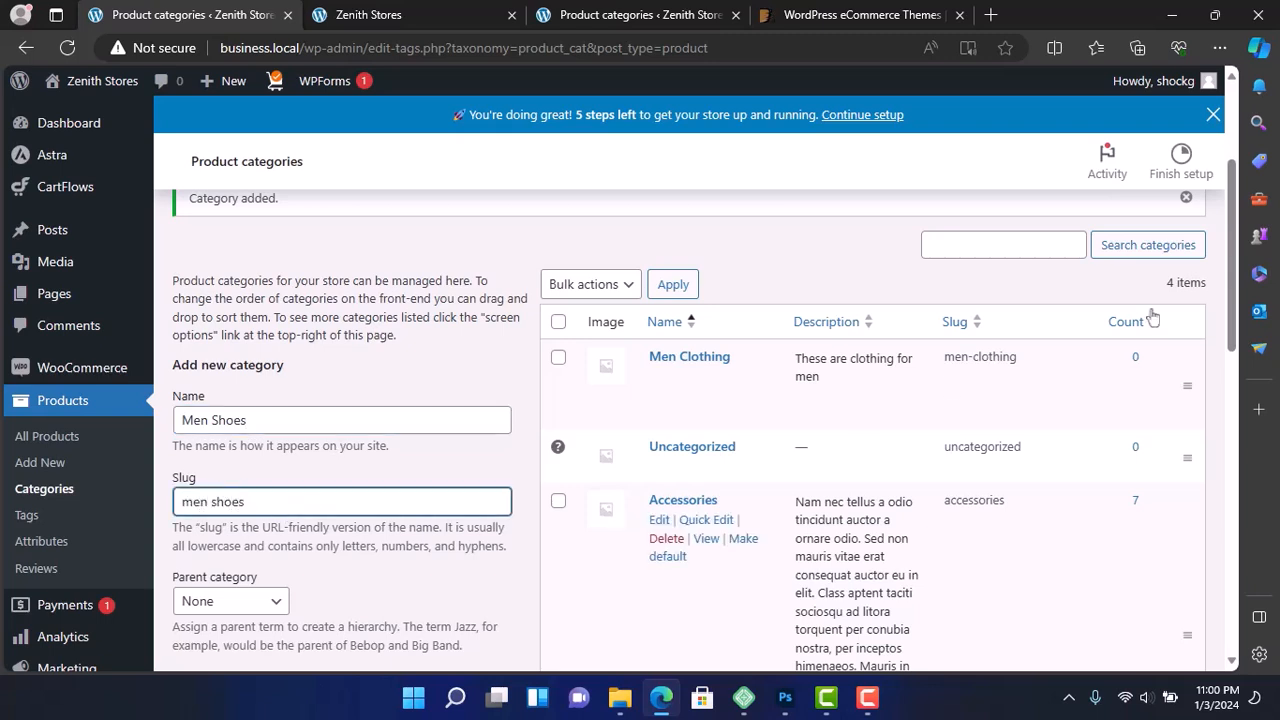
drag(1238, 258, 1244, 427)
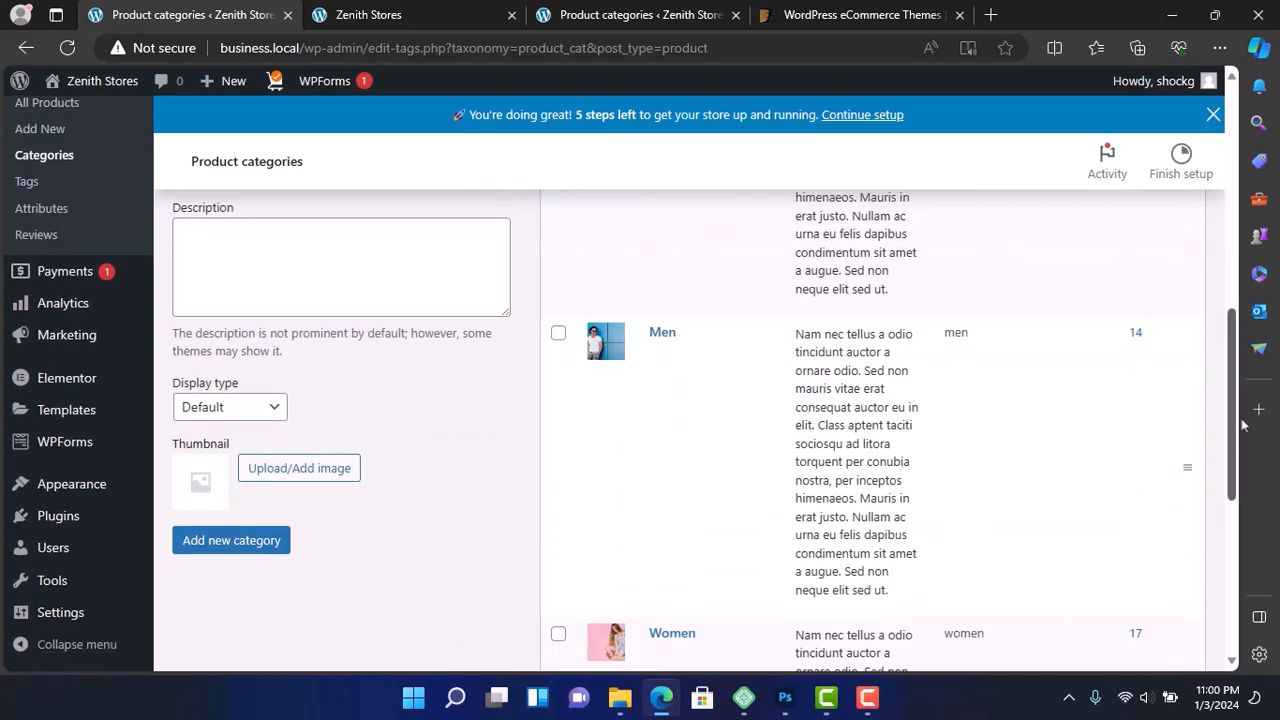
click(431, 251)
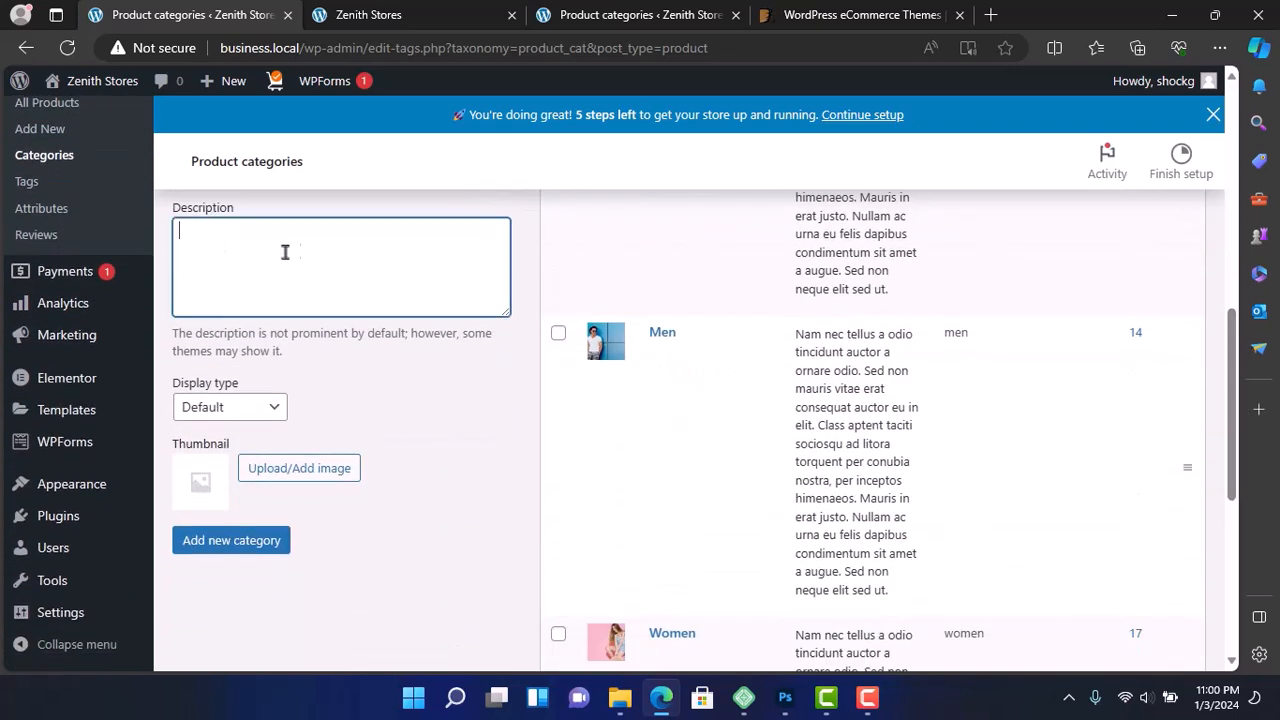
click(247, 546)
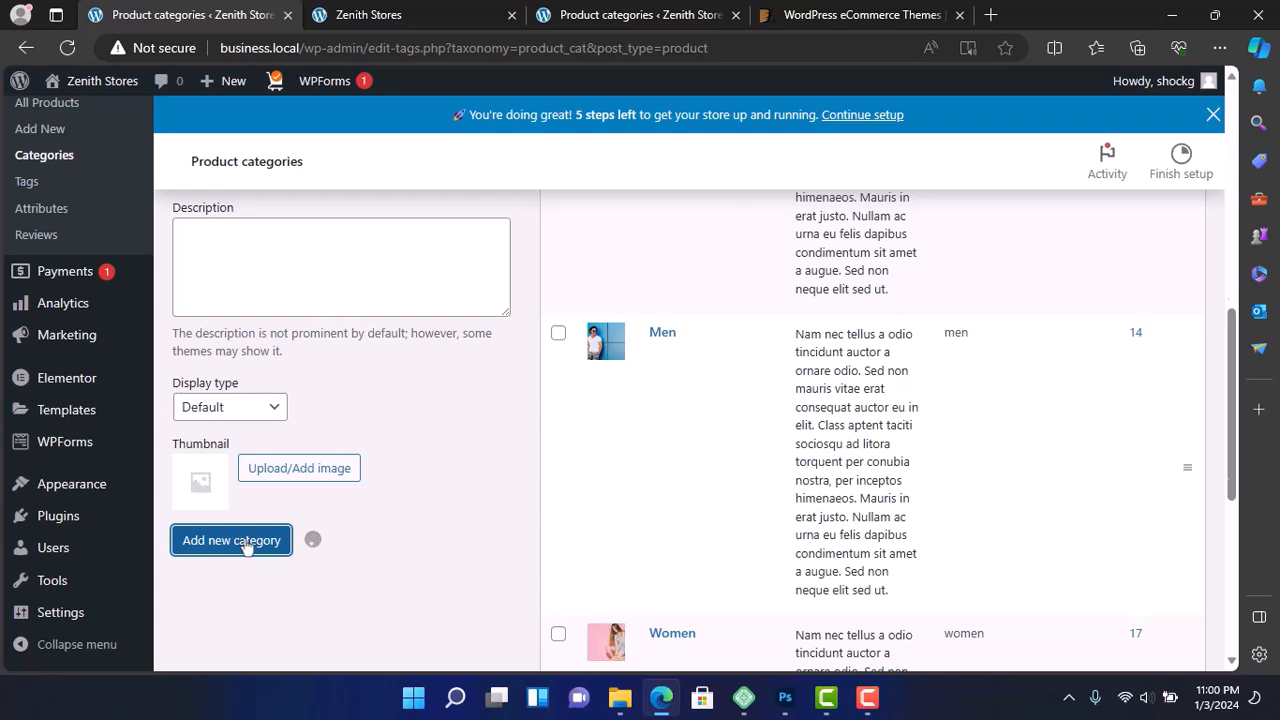
click(868, 700)
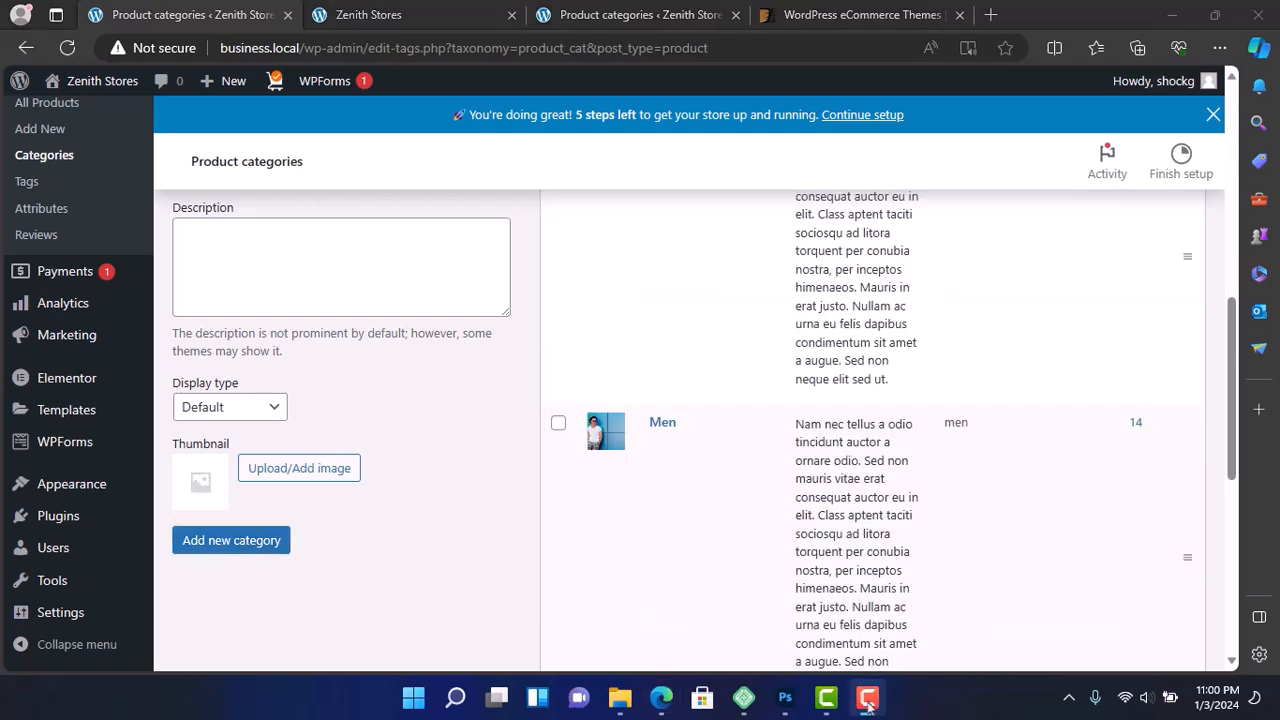
drag(1237, 336, 1225, 120)
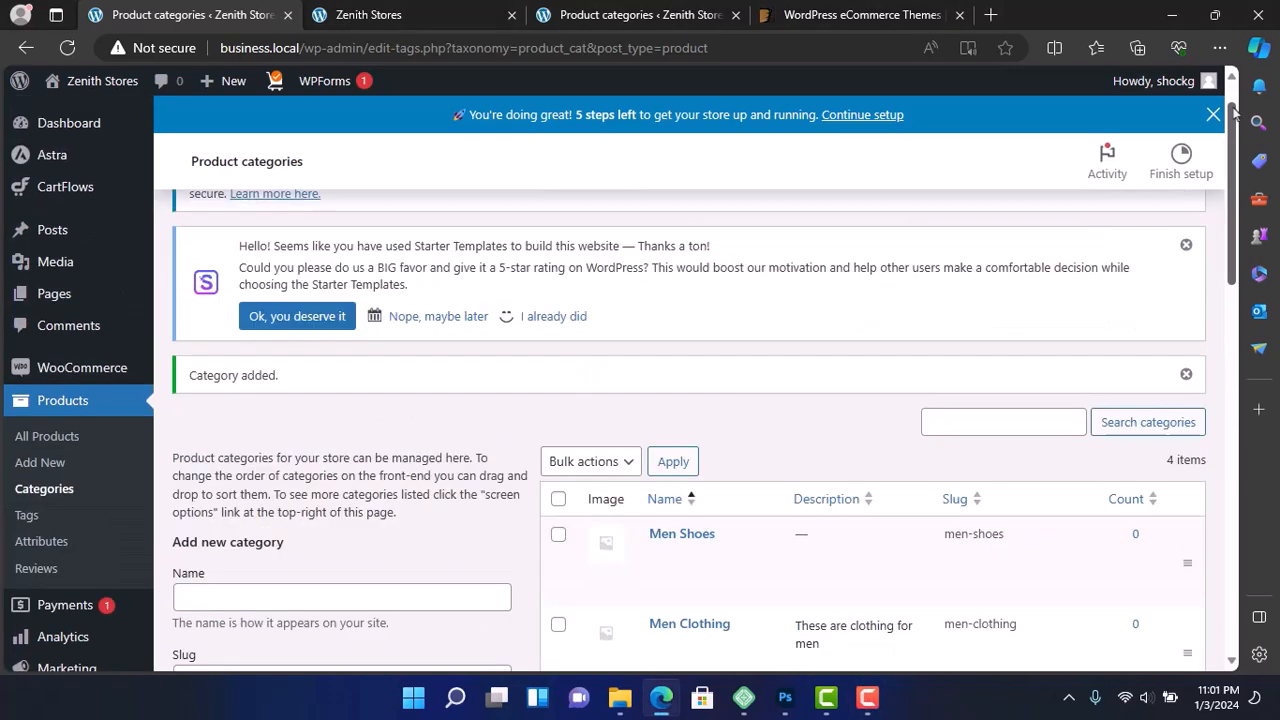
Step: Create a Men Bags category with slug men bags, leaving the description empty
click(244, 599)
text(Men)
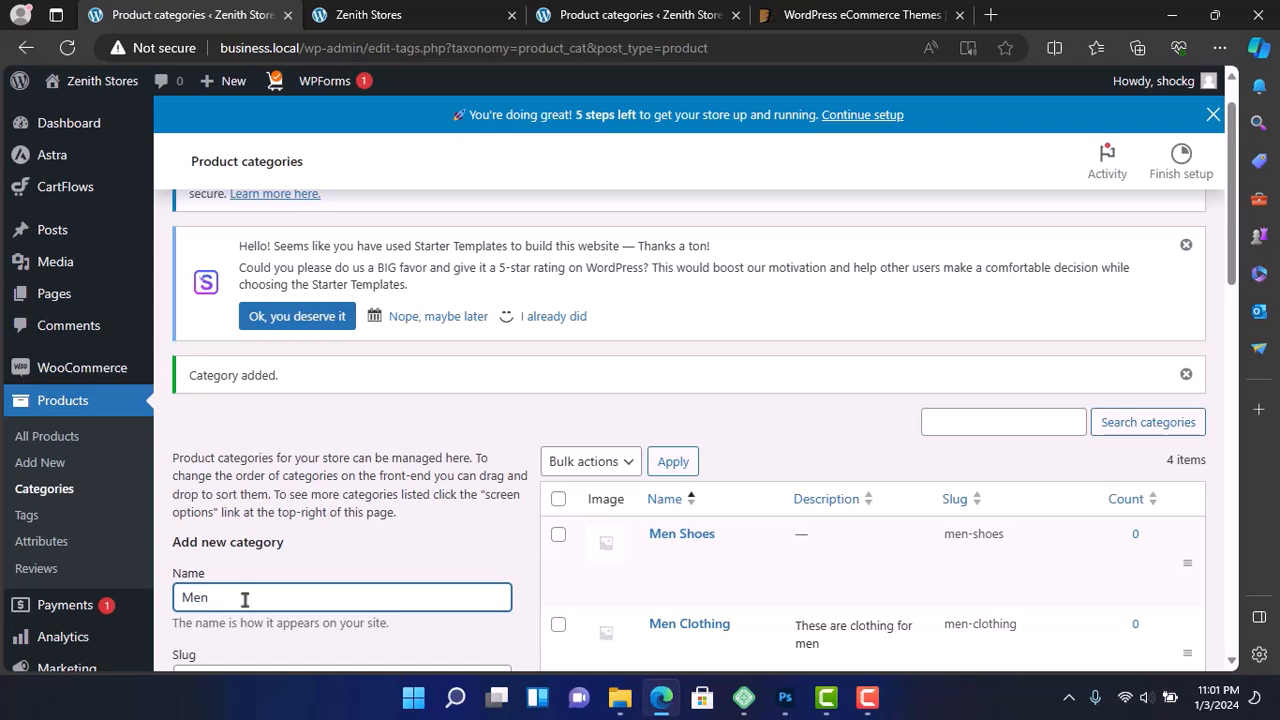
text( Bags)
drag(1237, 265, 1243, 380)
click(435, 351)
text(men bags)
drag(265, 347, 70, 340)
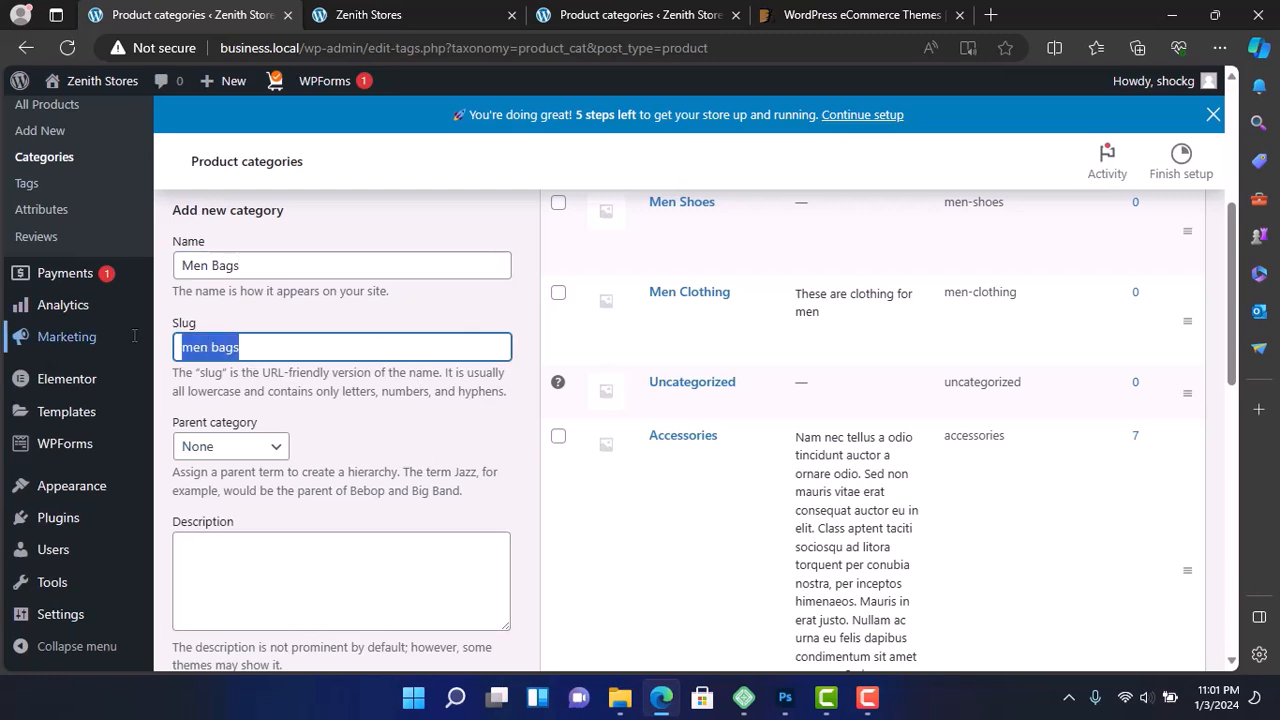
click(275, 348)
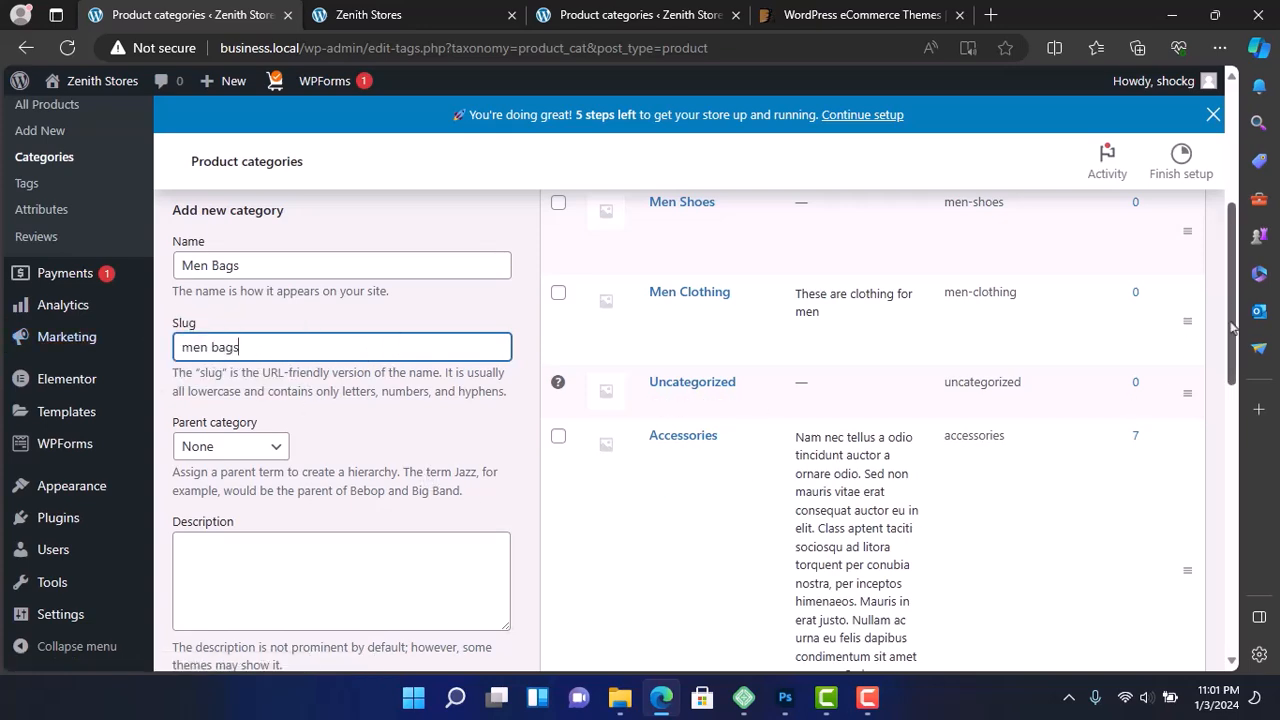
scroll(1233, 324, down, 4)
click(206, 490)
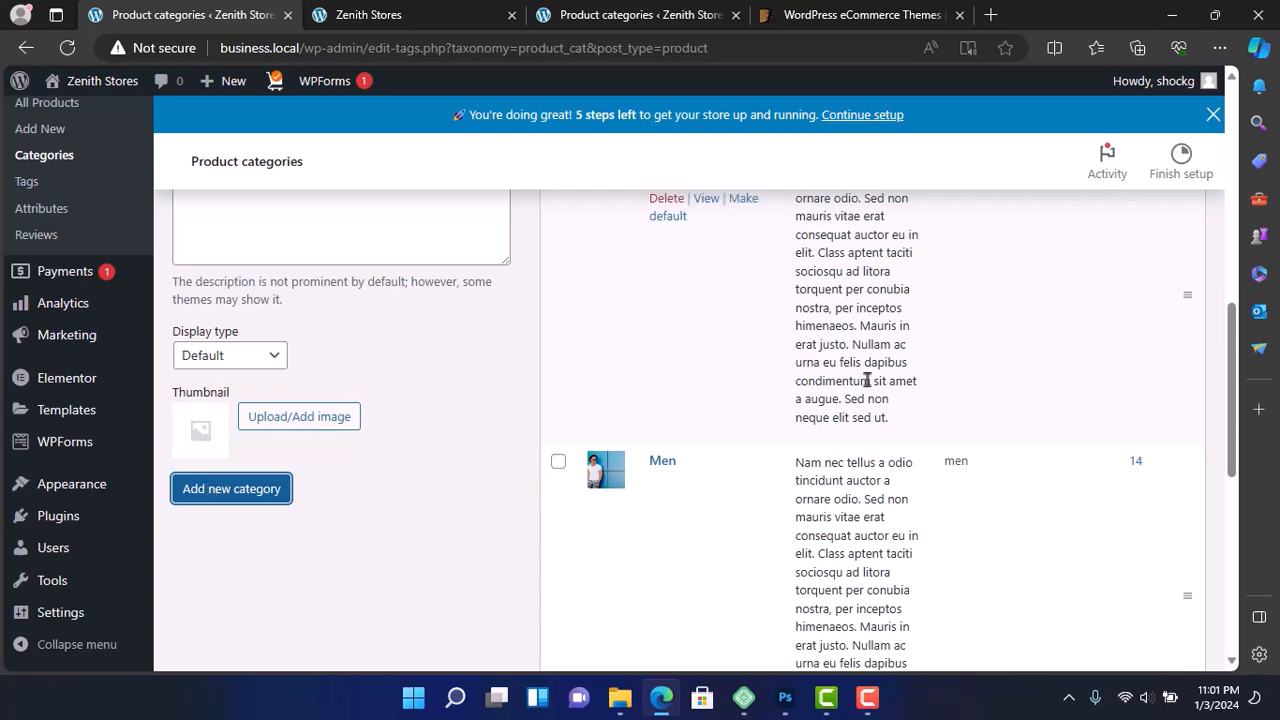
scroll(1237, 220, up, 3)
Step: Add the Women Clothing category with slug women clothing
scroll(1237, 220, up, 2)
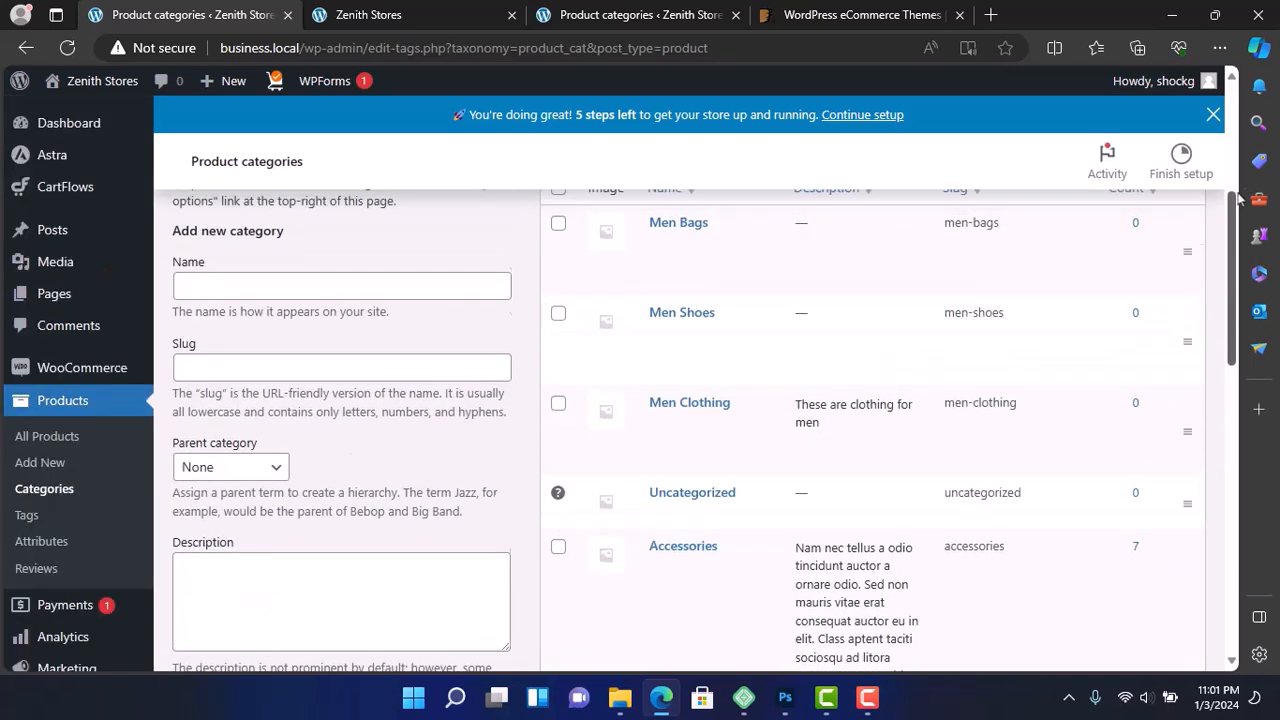
click(266, 357)
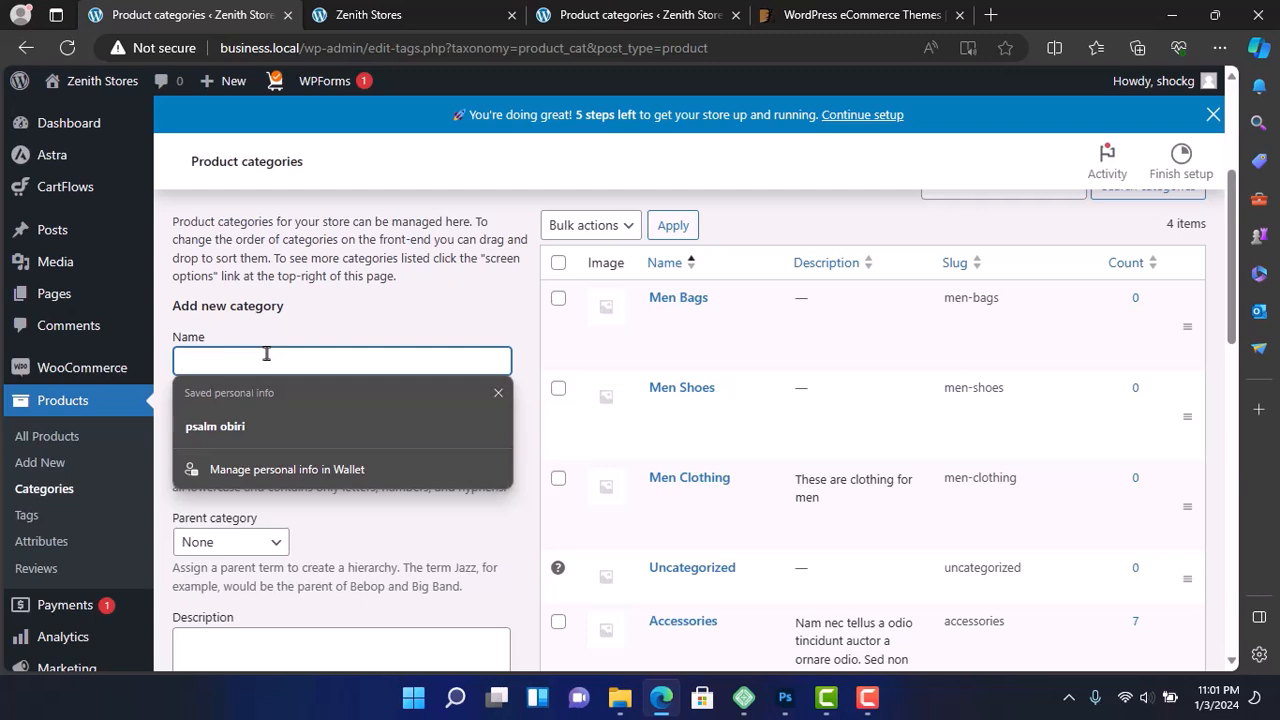
text(E)
text(Women)
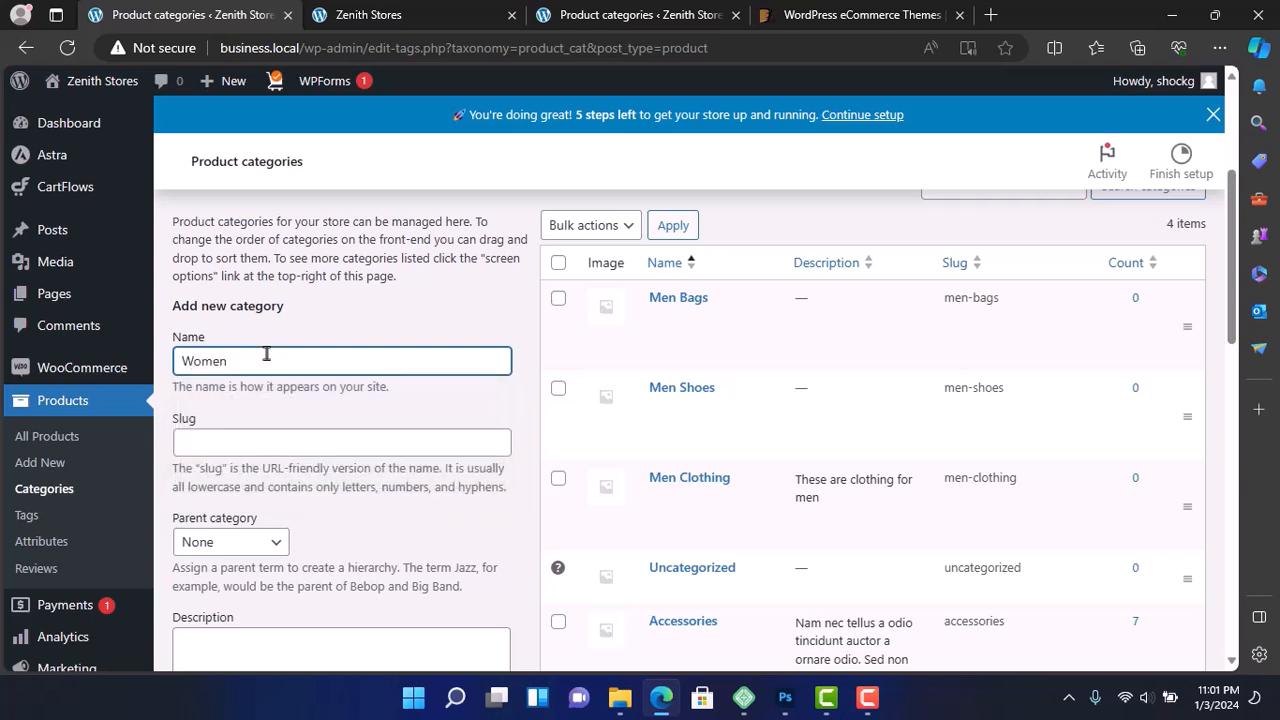
text( Clothing)
click(245, 440)
text(women clothing)
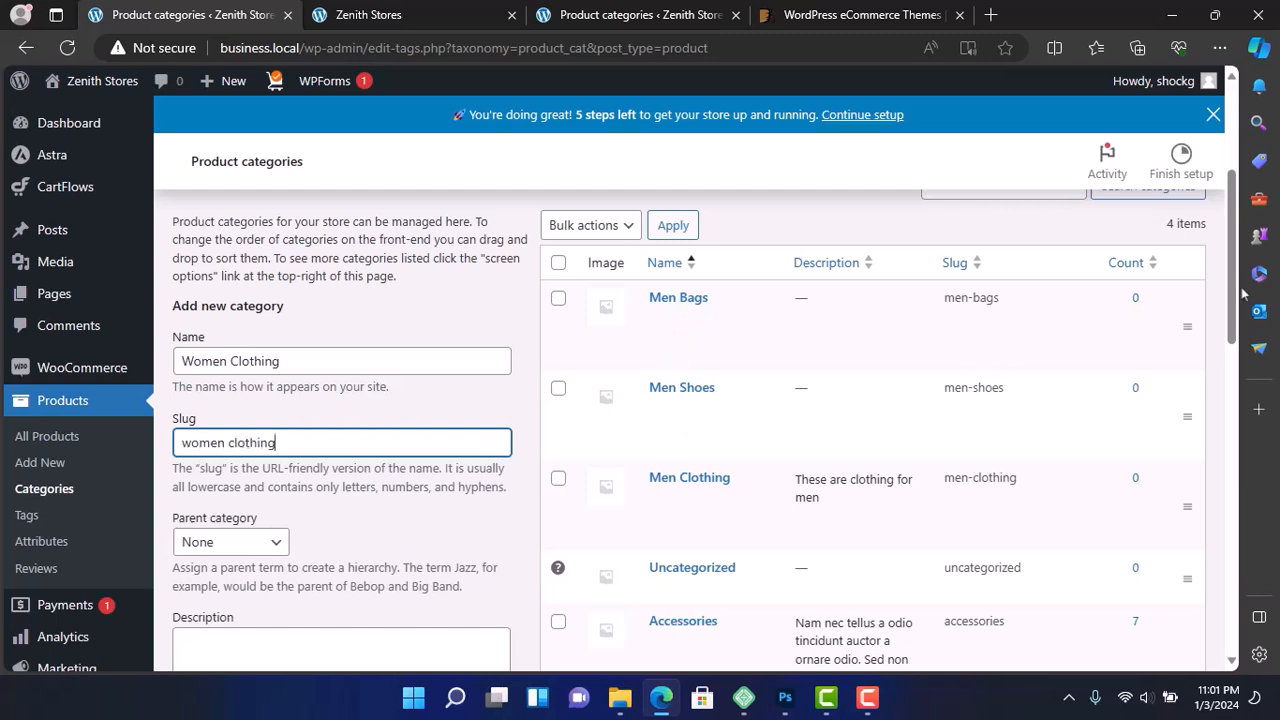
scroll(1233, 318, down, 6)
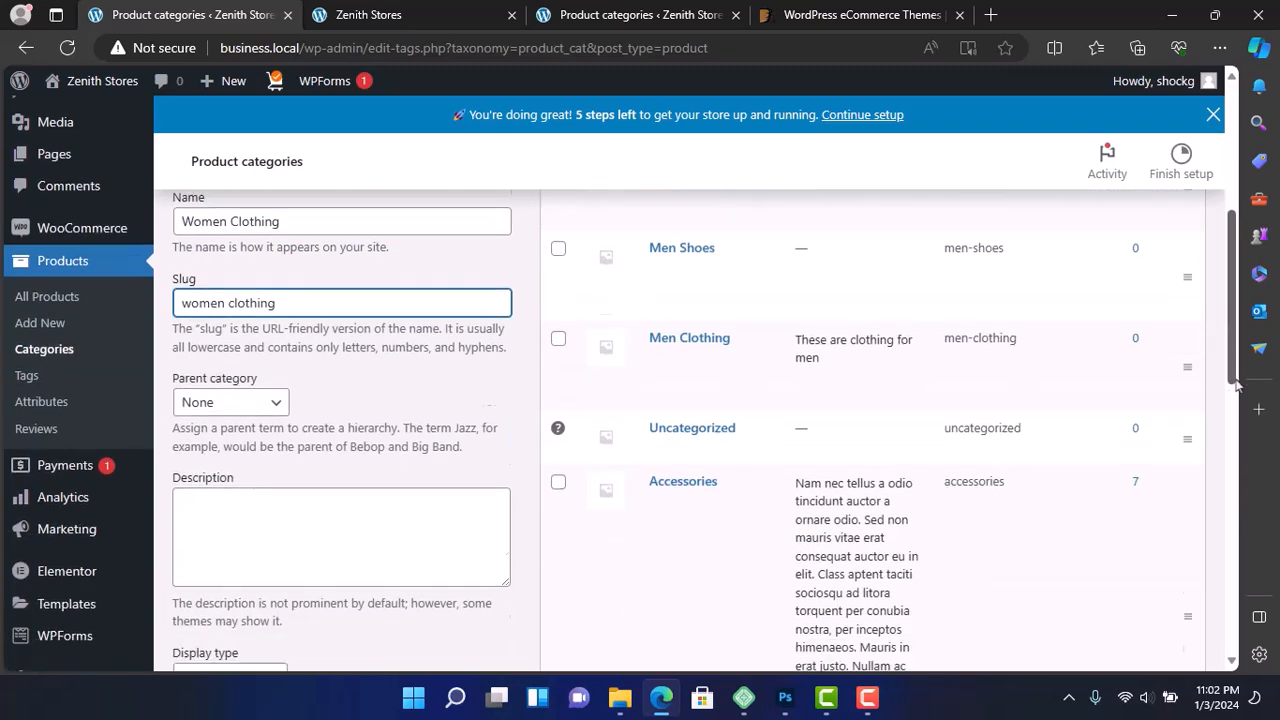
click(264, 342)
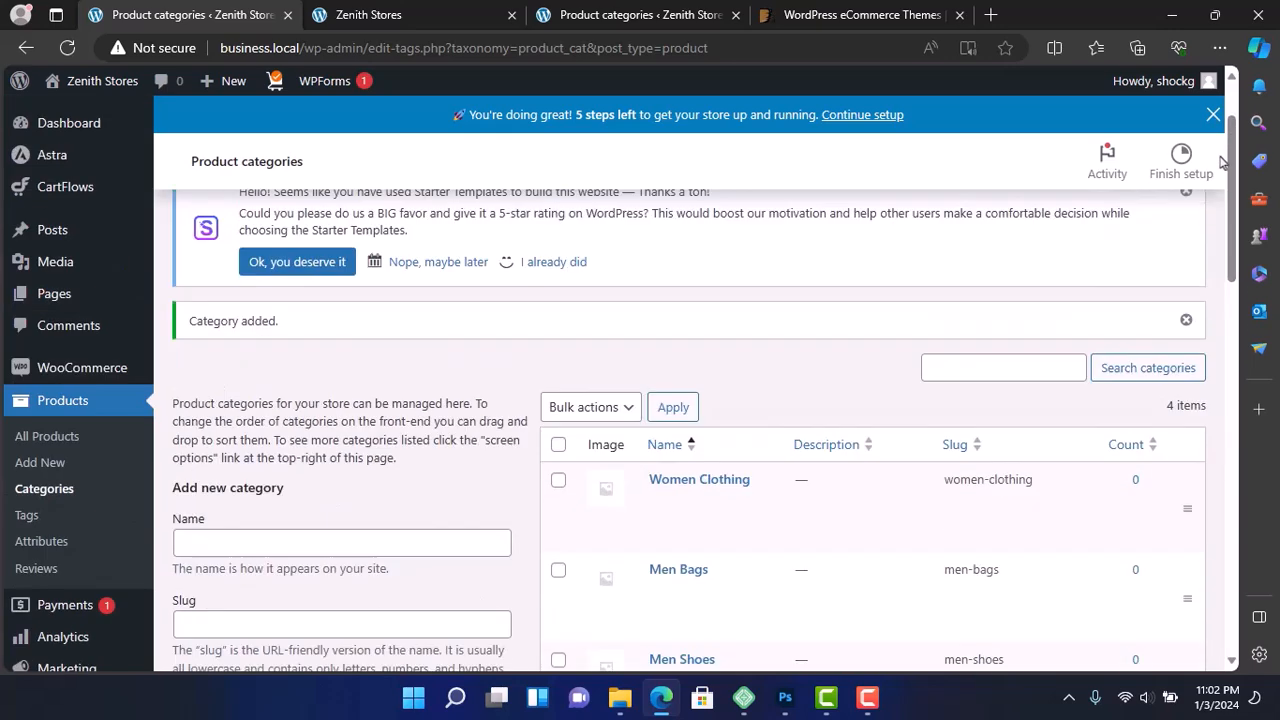
Step: Add the Women Bags category with slug women bags
click(419, 542)
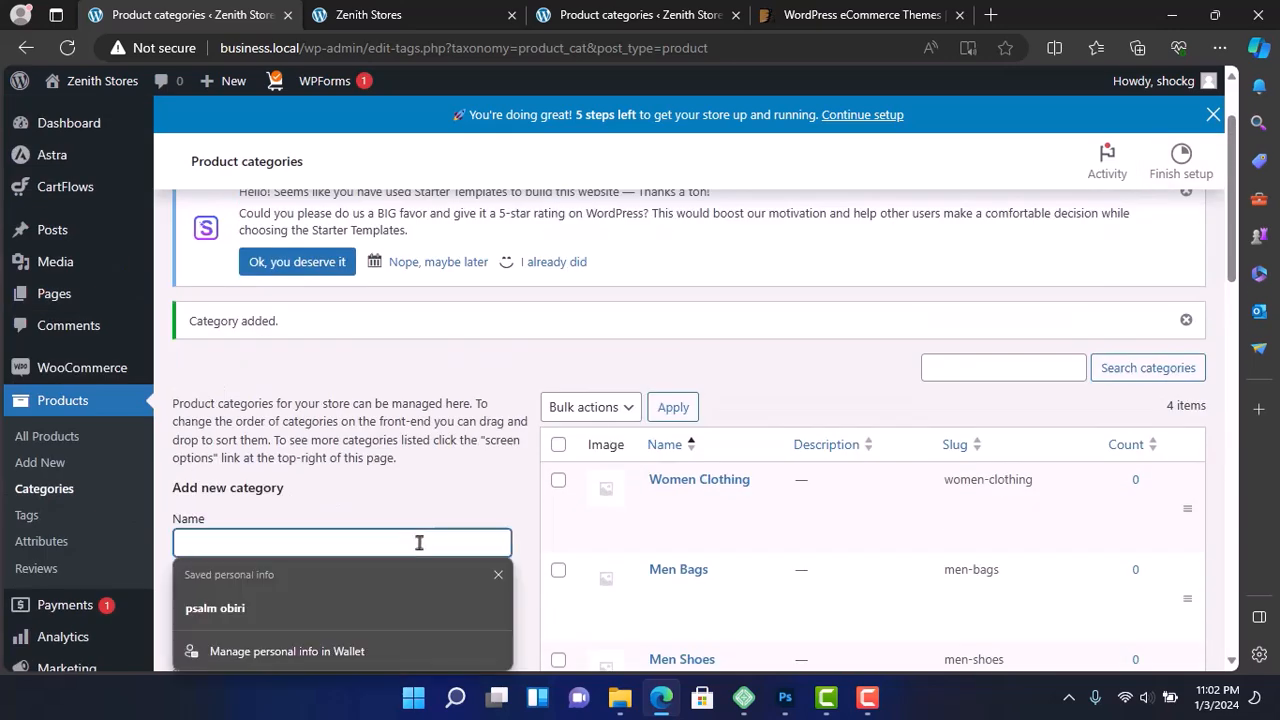
text(W)
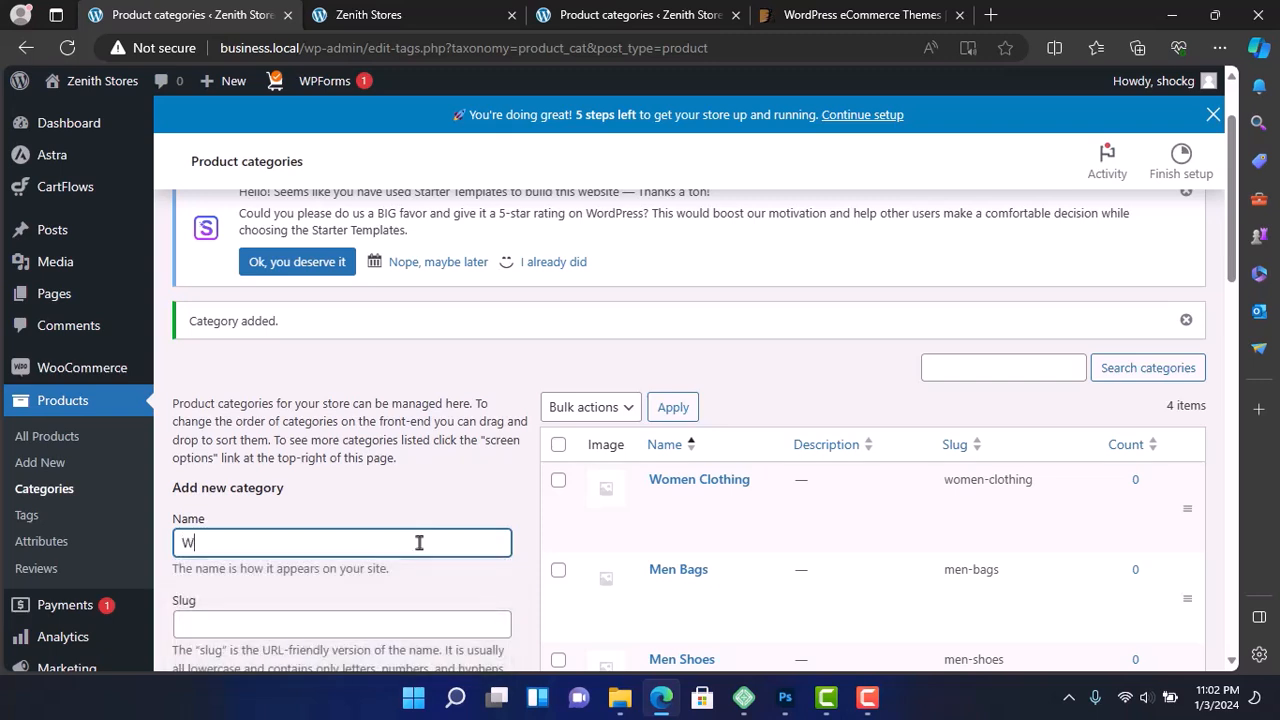
text(omen Bags)
scroll(1237, 240, down, 2)
click(327, 472)
text(women )
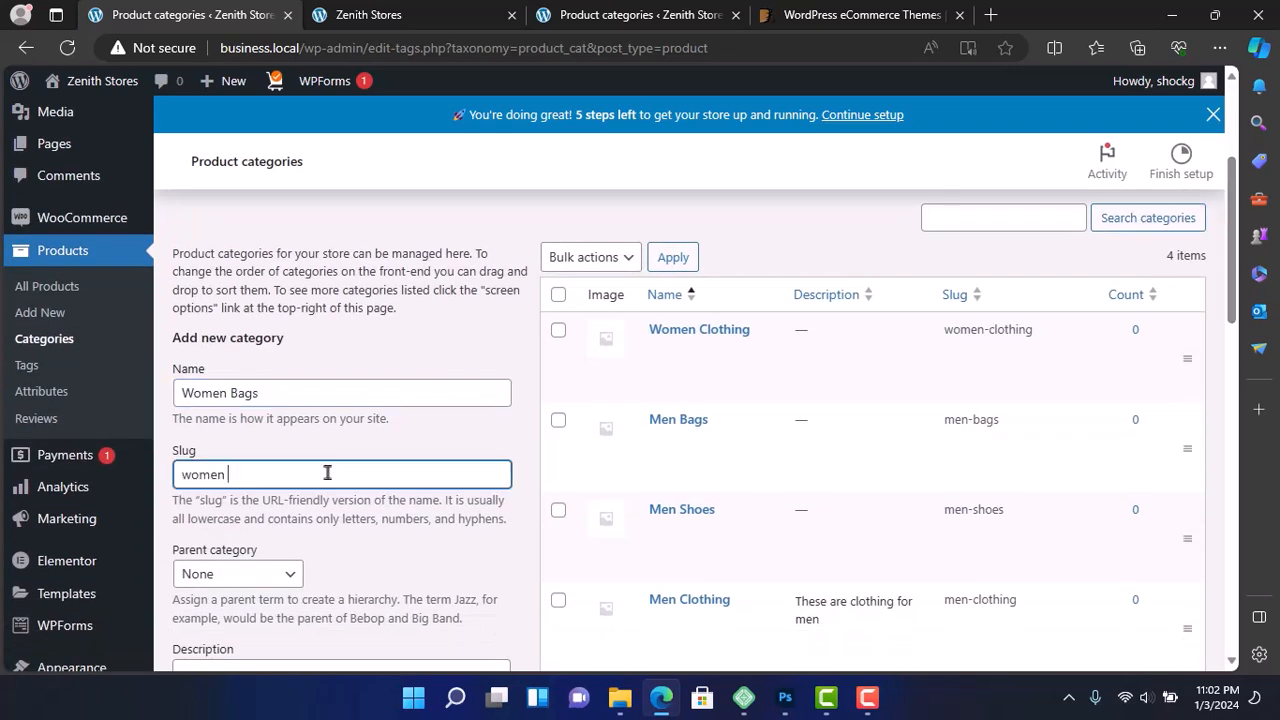
text(bags)
drag(1237, 290, 1249, 437)
click(184, 458)
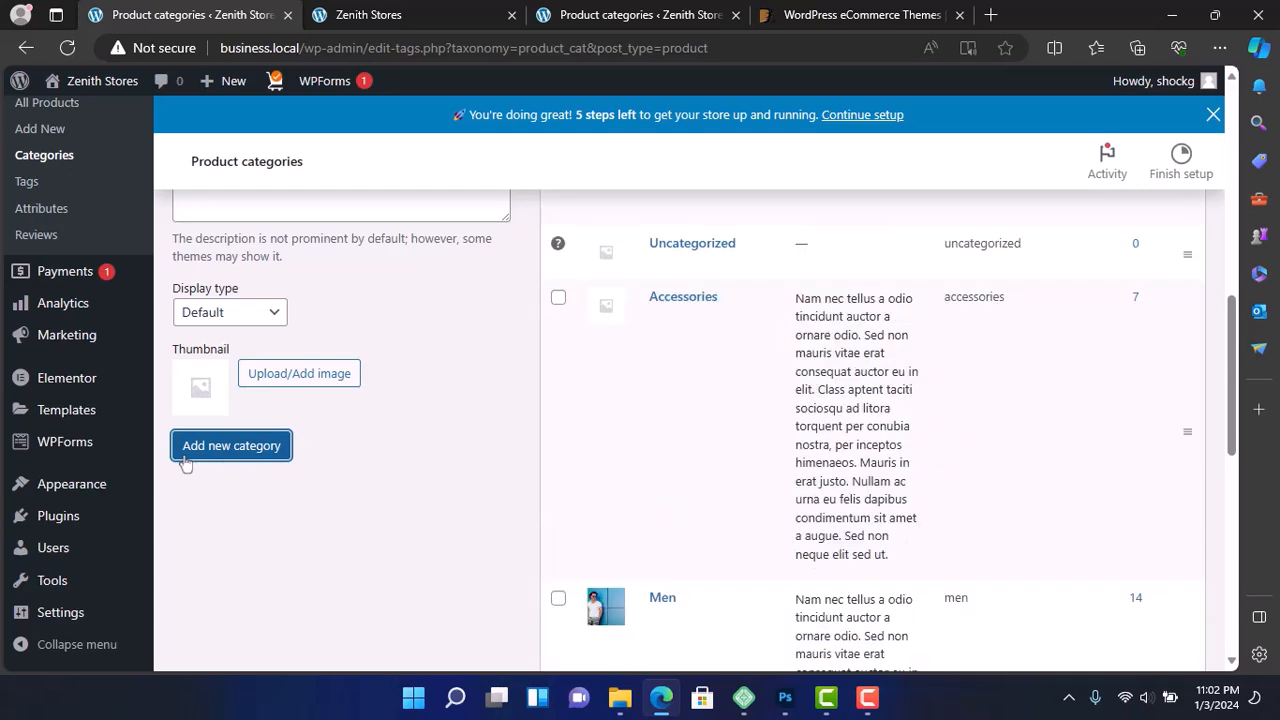
Step: Add the Women Shoes category
drag(1231, 371, 1229, 266)
click(375, 272)
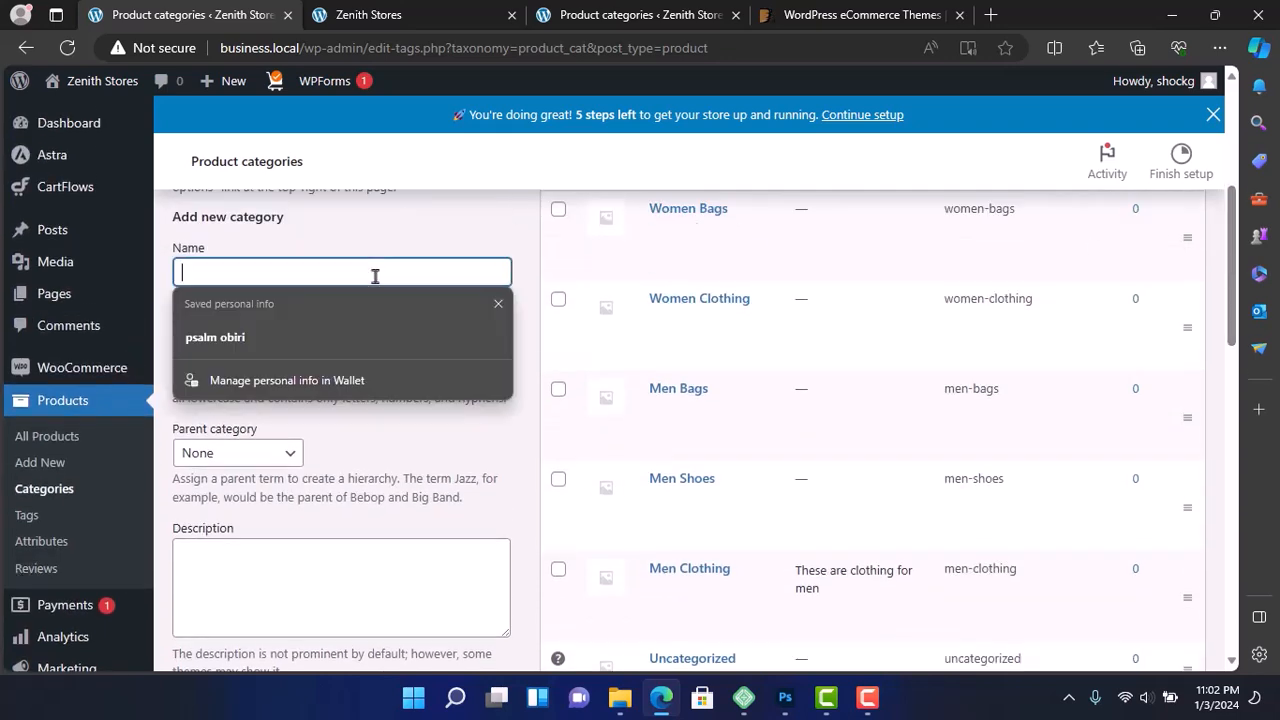
text(Women Shoes)
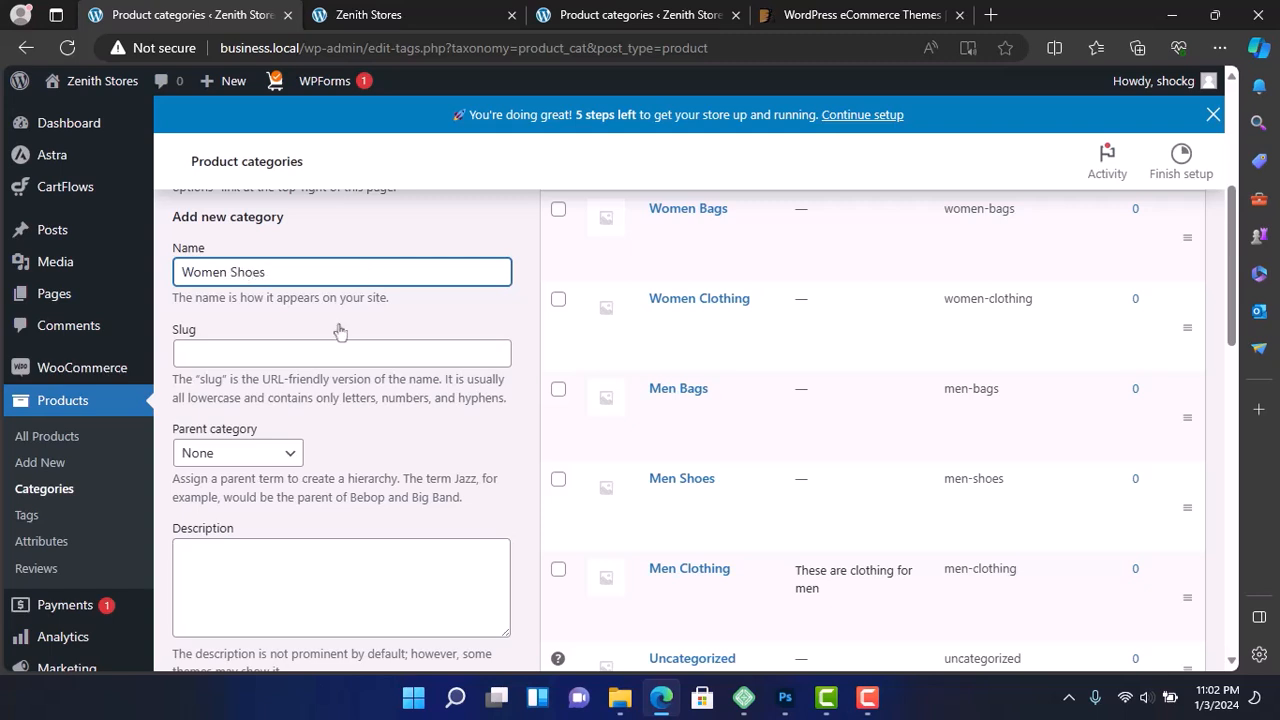
click(305, 353)
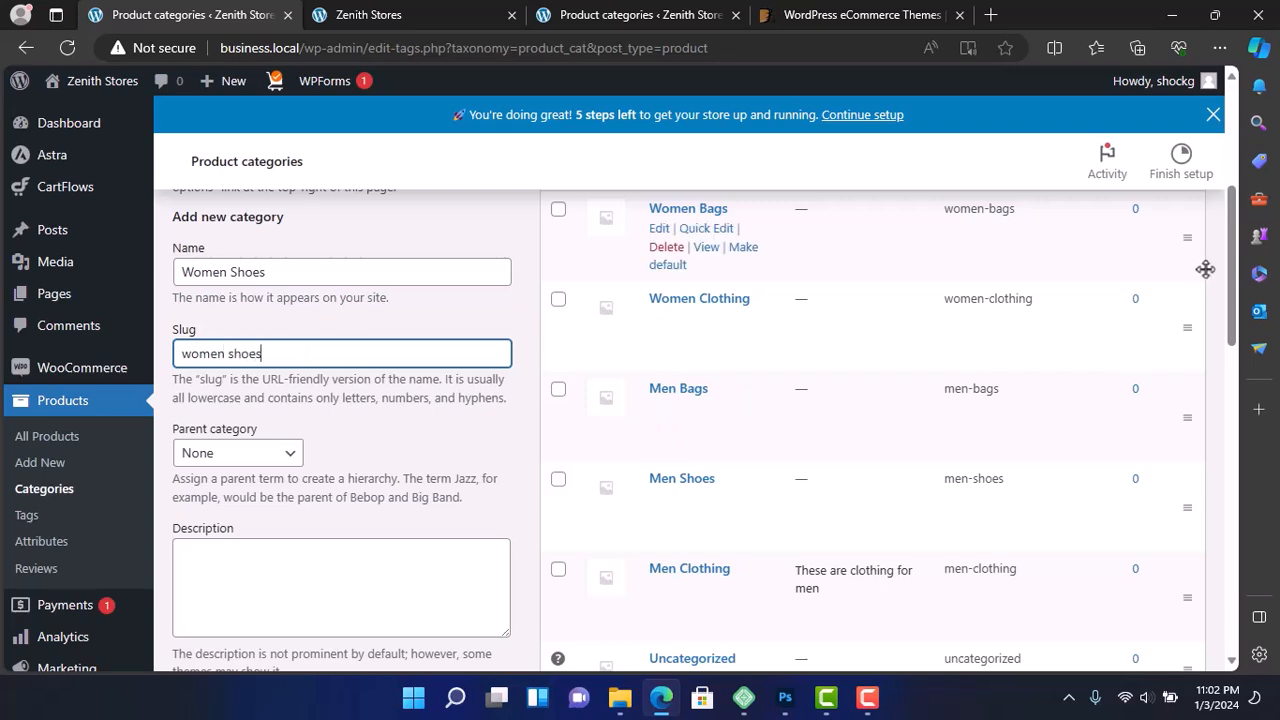
drag(1236, 302, 1236, 461)
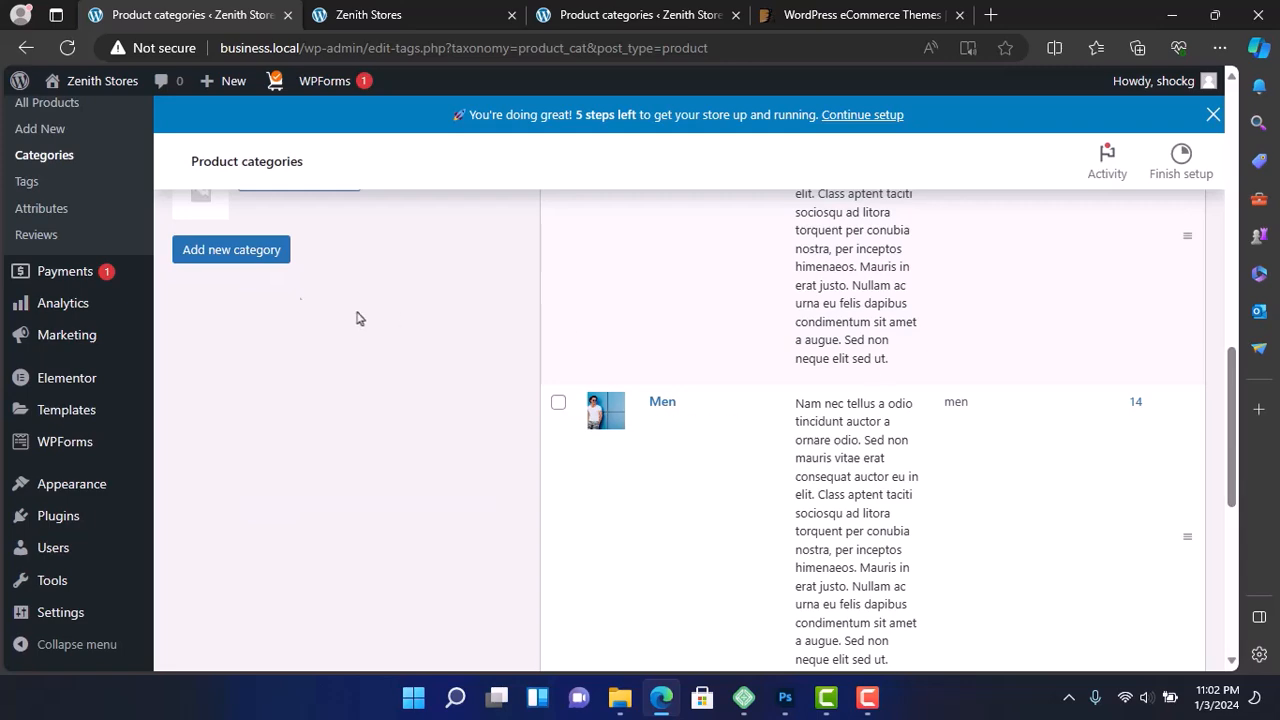
click(255, 255)
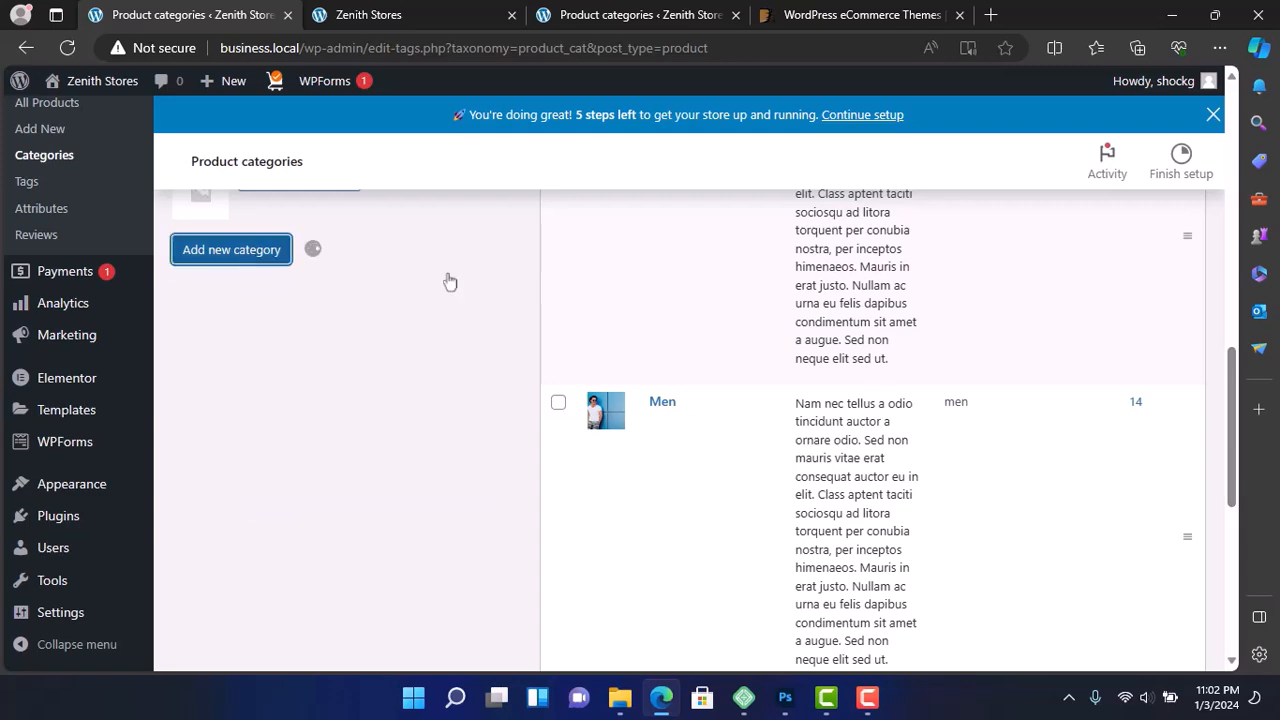
drag(1236, 370, 1236, 223)
Step: Create the Electronics category with slug electronics and review the category list
click(448, 212)
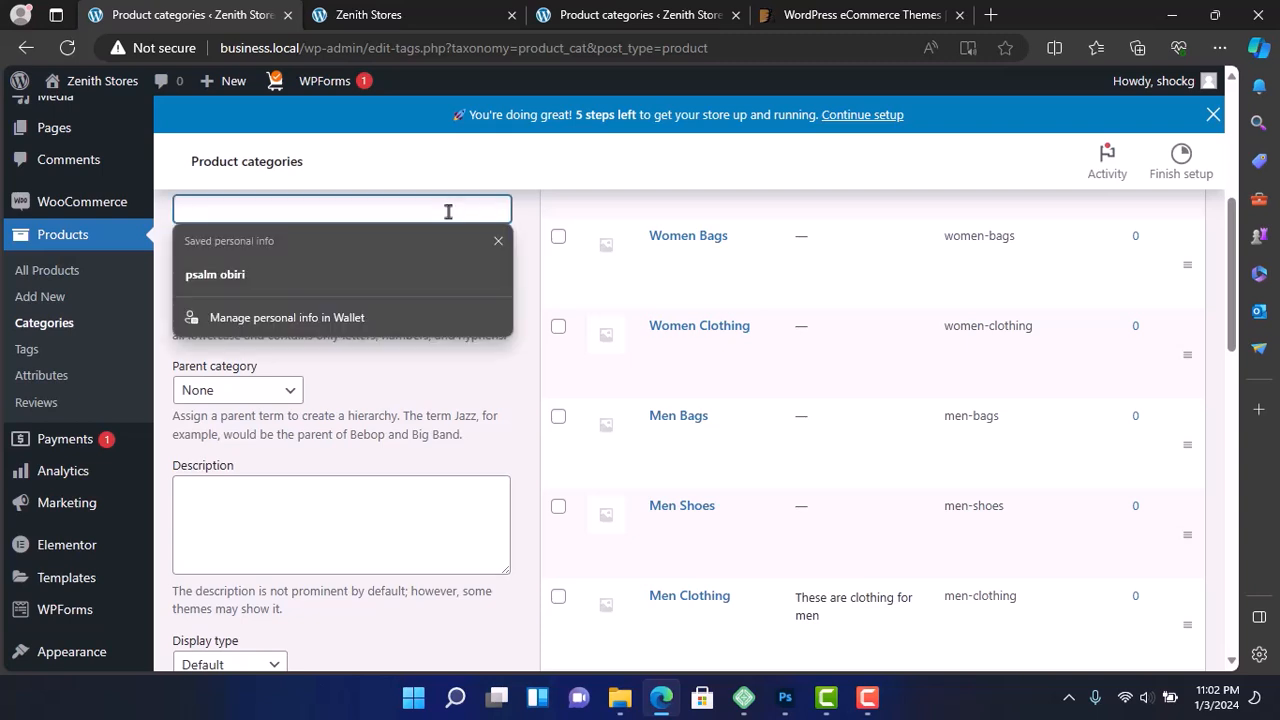
text(Electronics)
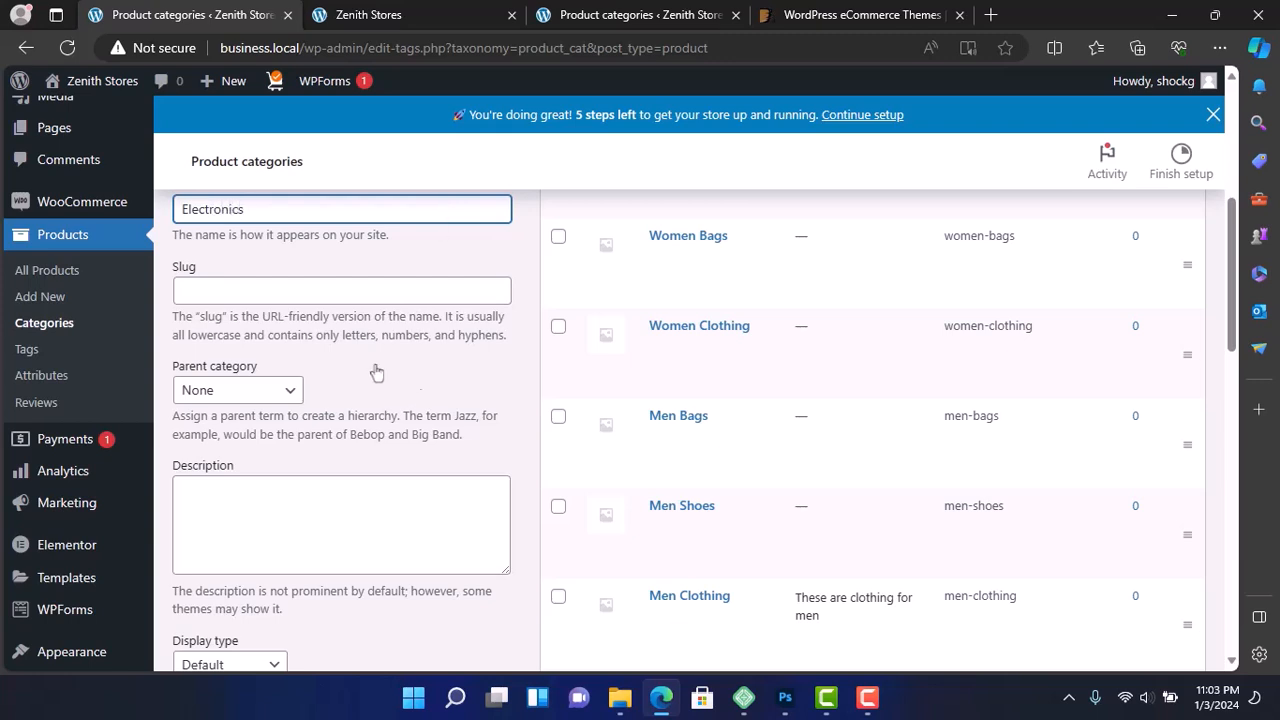
click(338, 292)
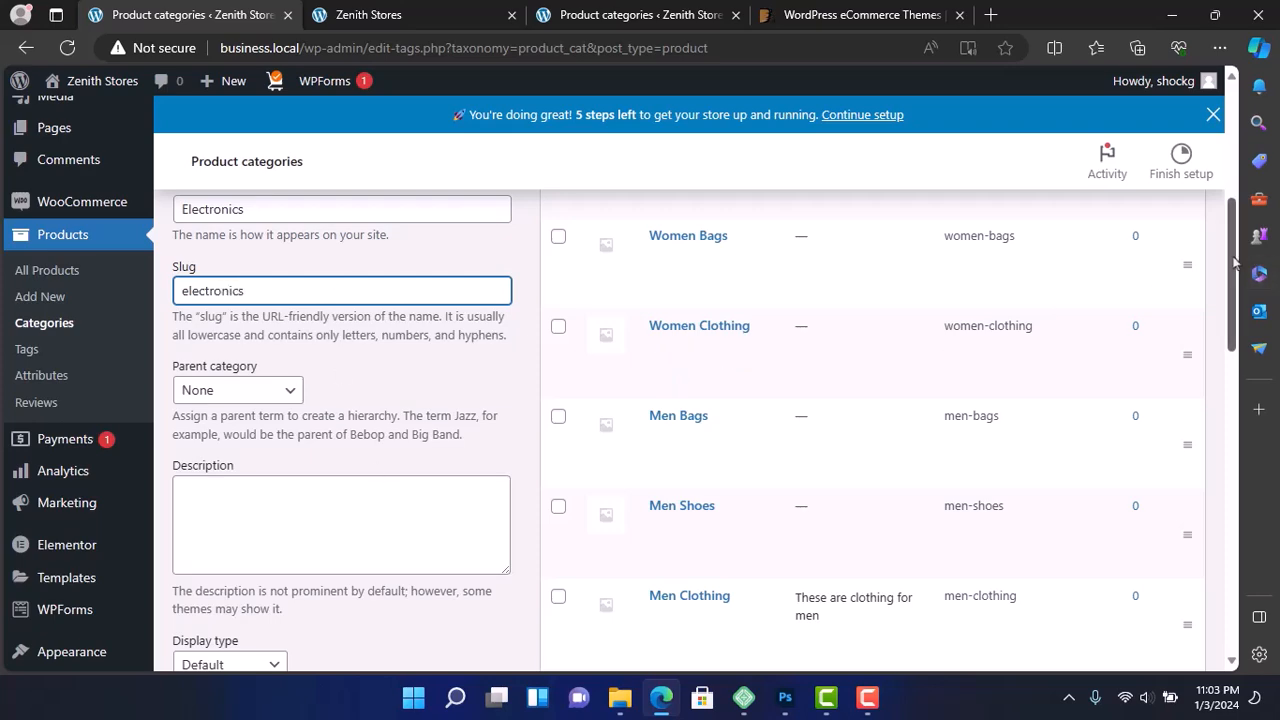
scroll(1243, 365, down, 3)
click(223, 499)
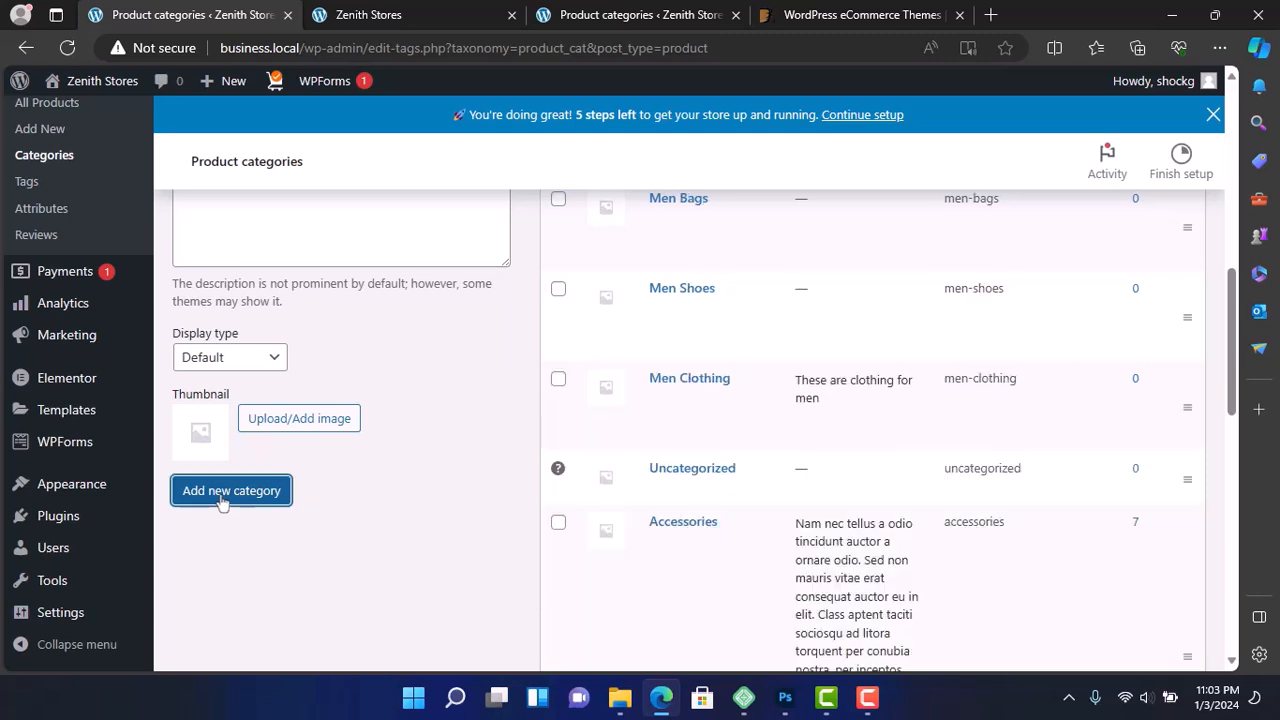
scroll(1235, 293, up, 2)
scroll(1235, 293, up, 3)
scroll(1235, 293, down, 3)
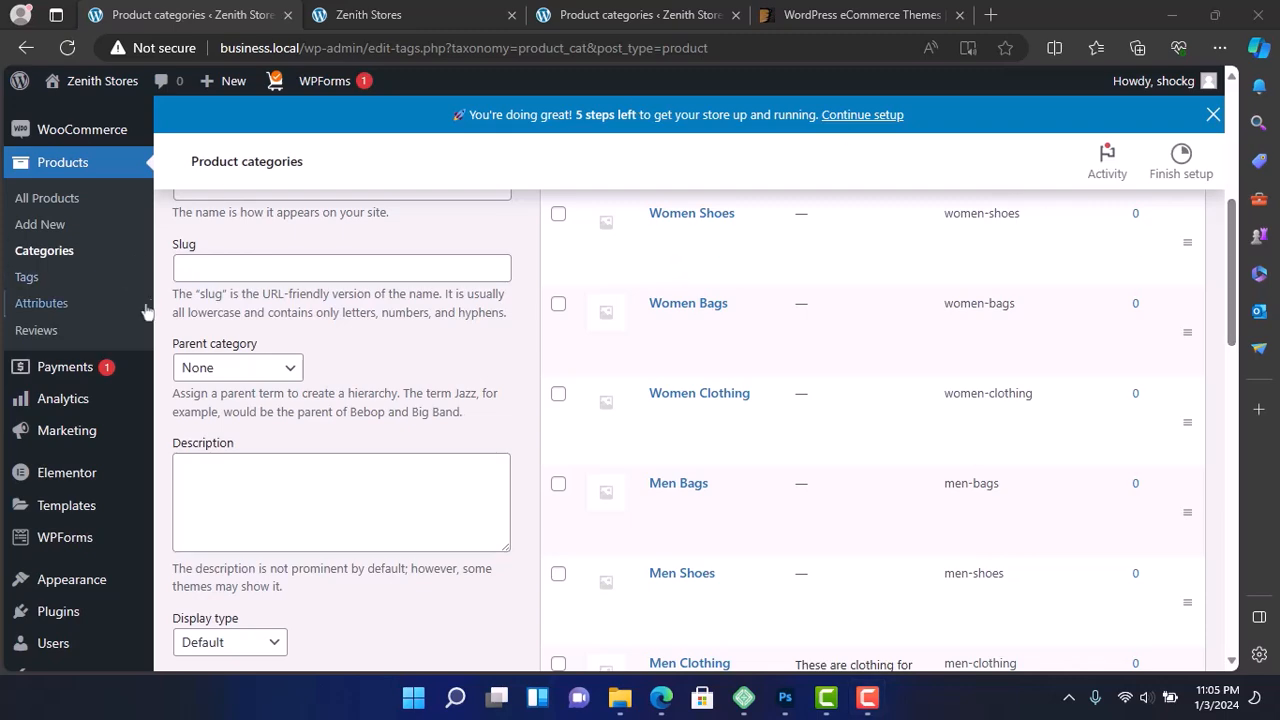
Step: Check the Zenith Stores storefront, then go to Appearance > Menus showing the For Her menu
click(362, 14)
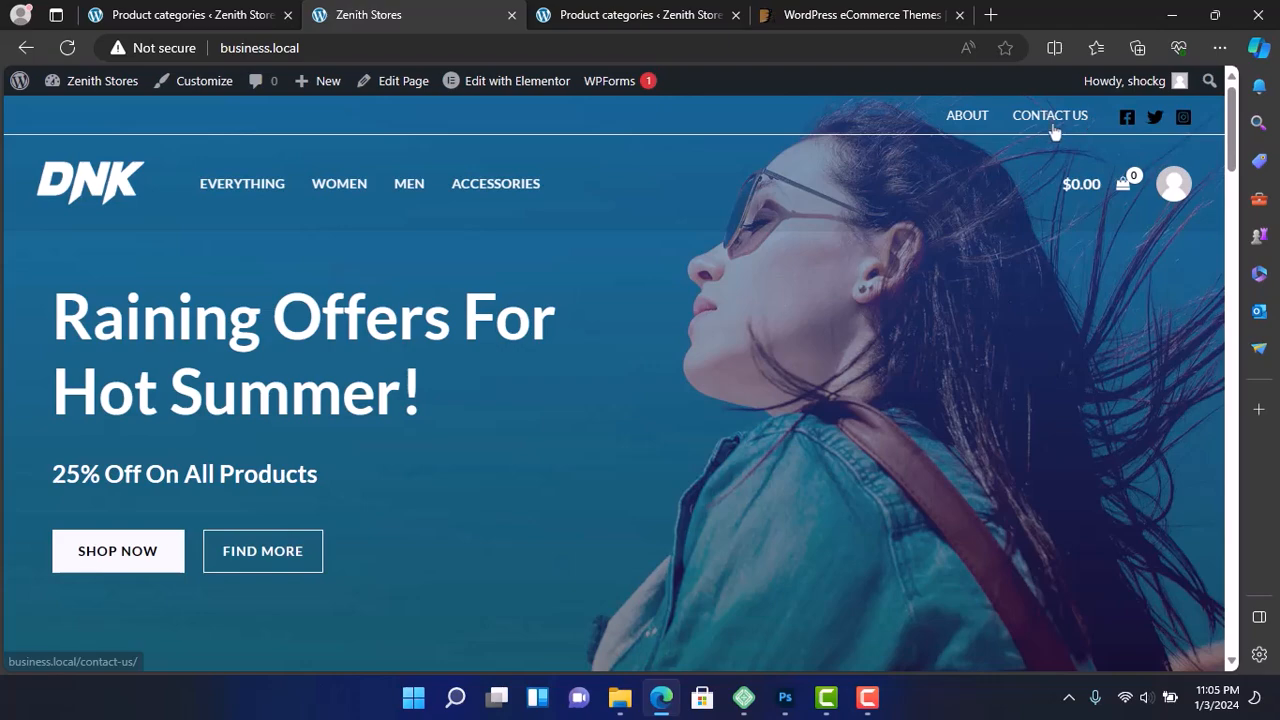
click(172, 12)
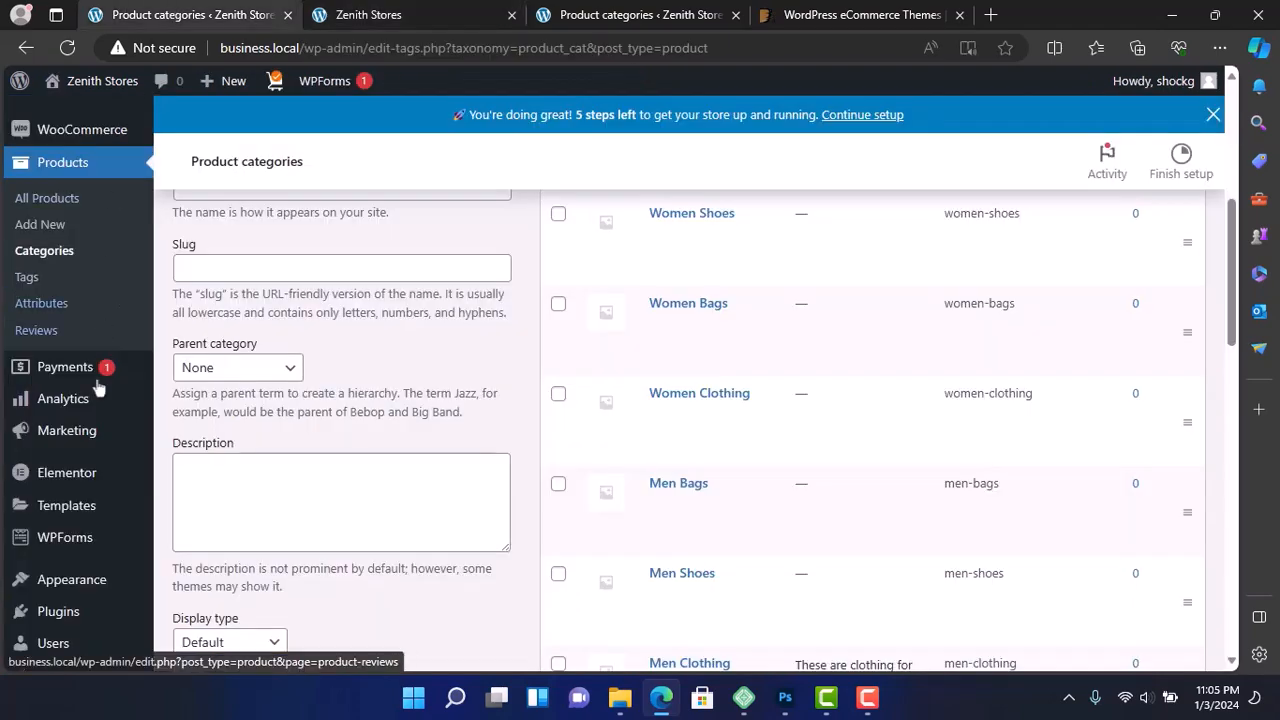
mouse_move(38, 585)
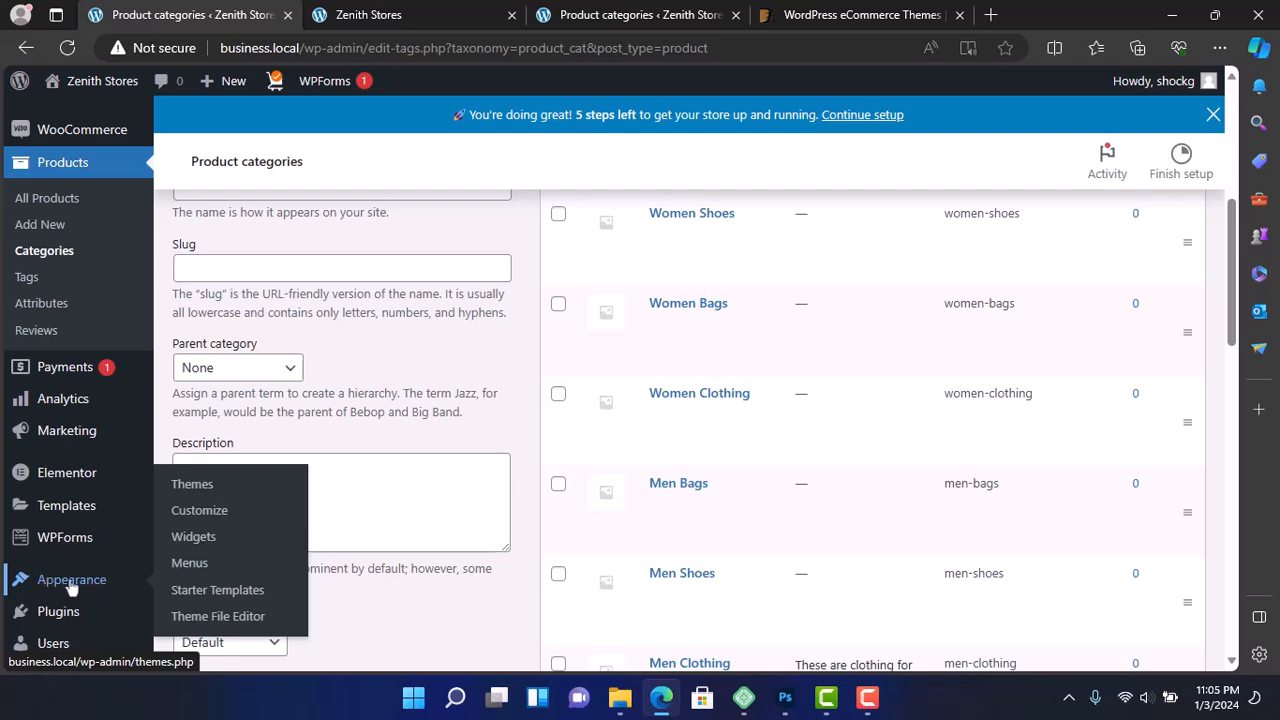
click(185, 565)
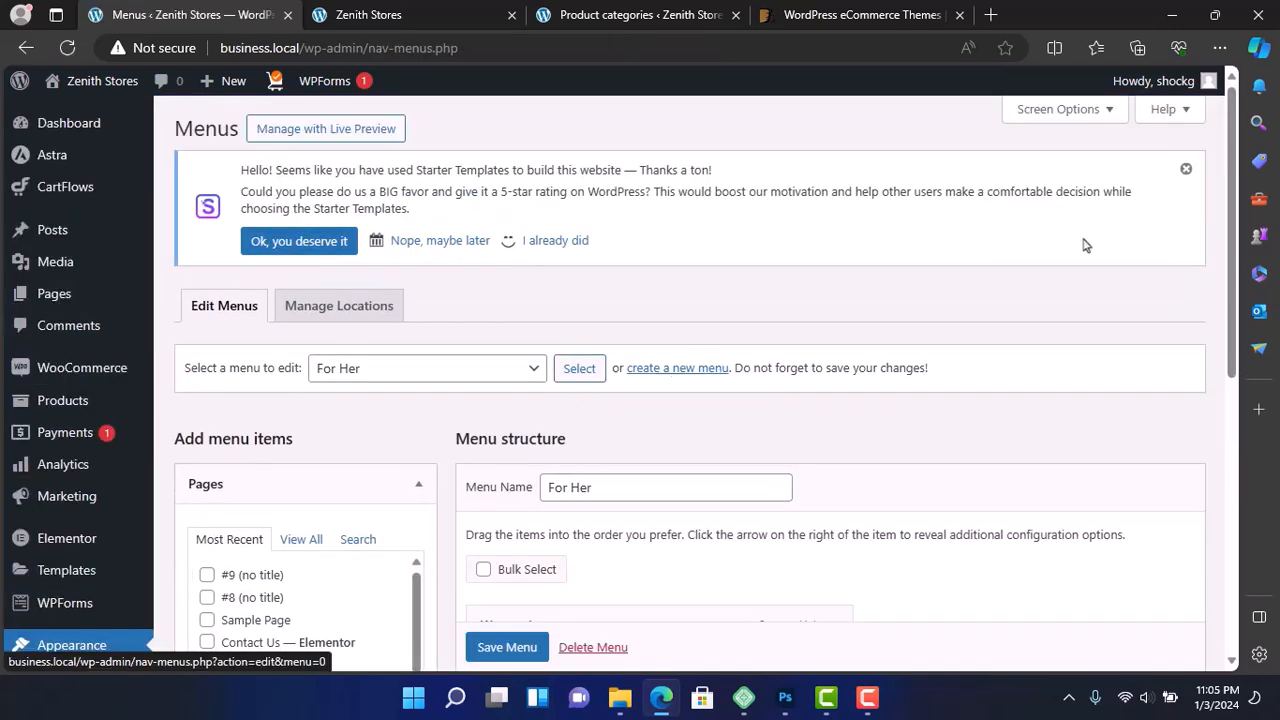
drag(1237, 200, 1240, 252)
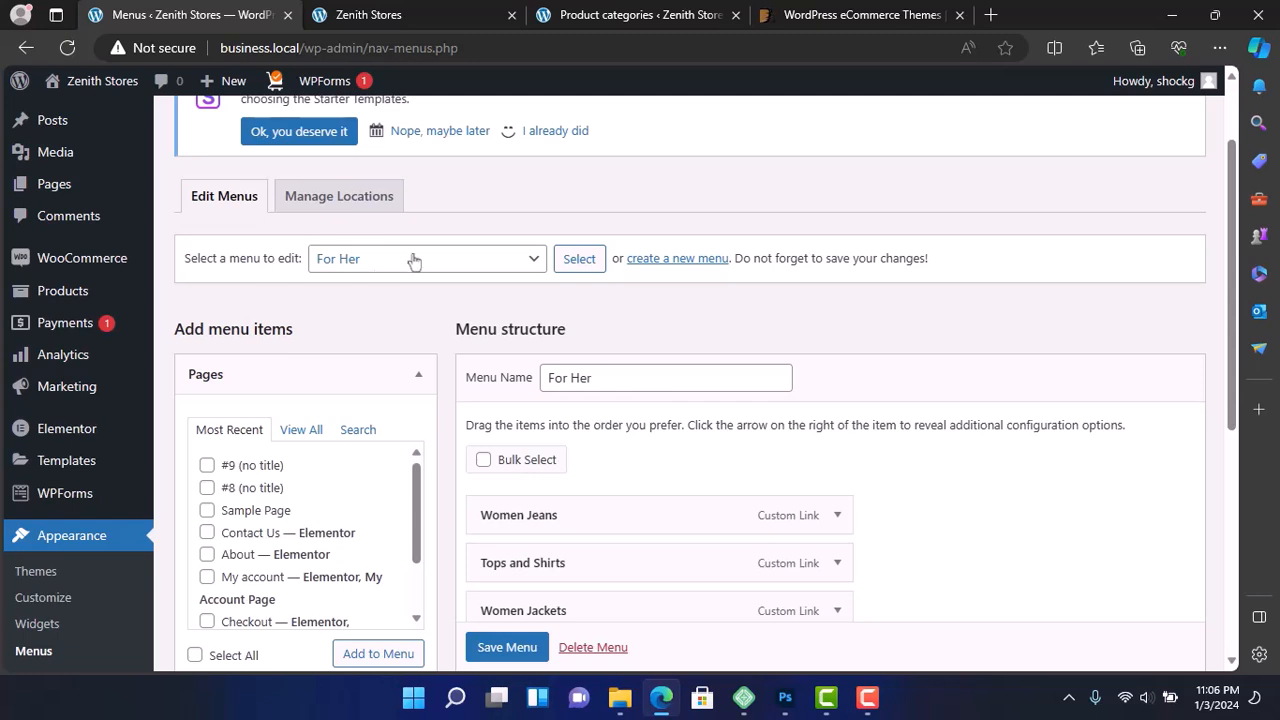
Step: Load the Main Menu in the menu editor and glance at the live storefront
click(517, 265)
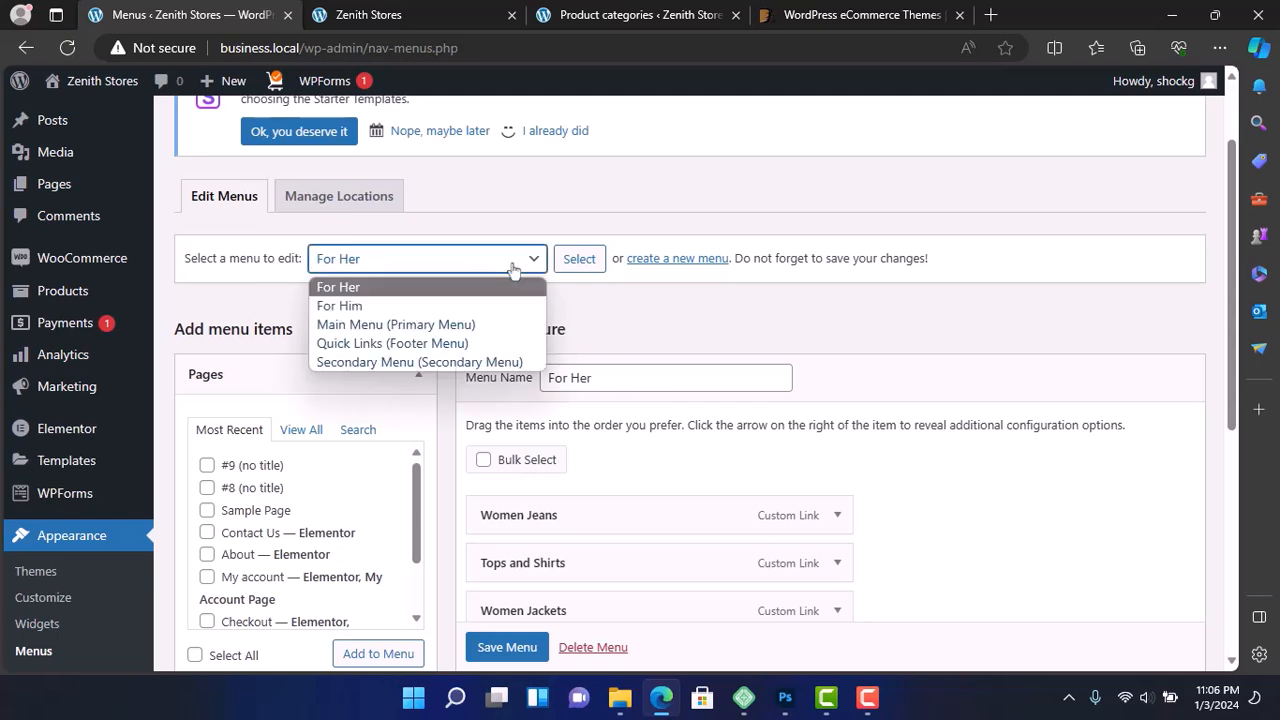
click(413, 327)
click(578, 262)
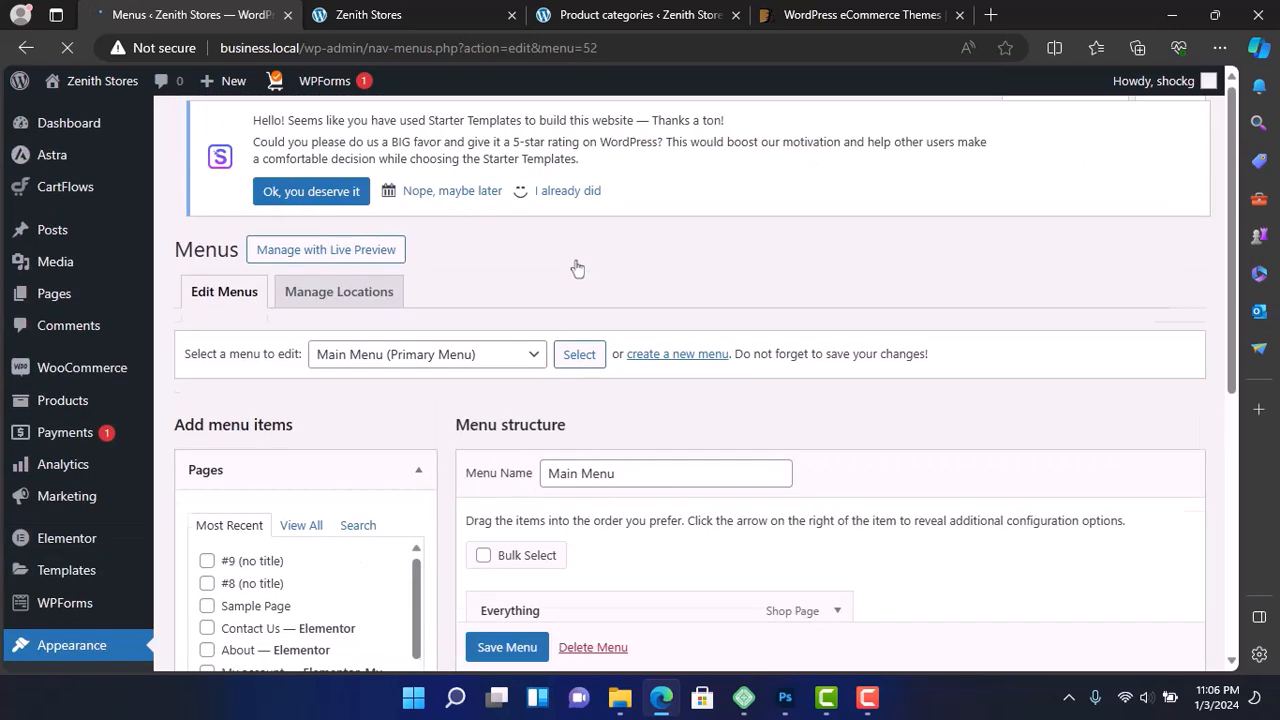
scroll(1236, 300, down, 3)
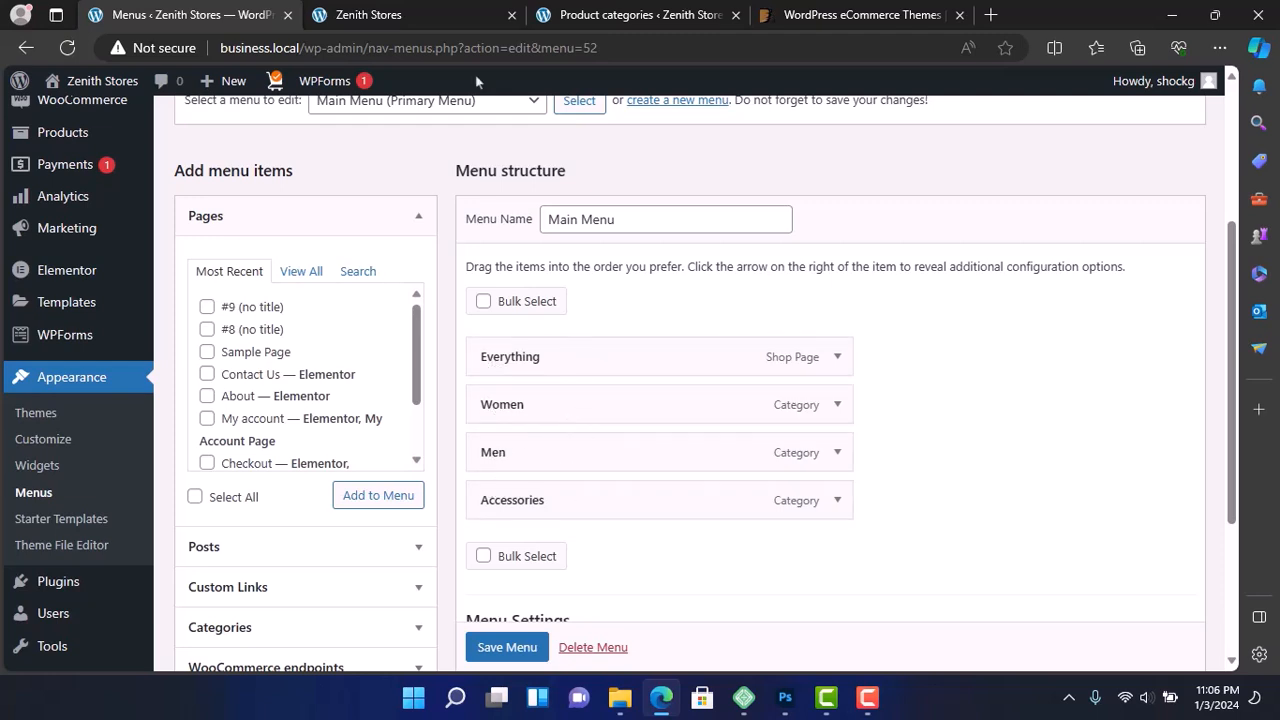
click(448, 13)
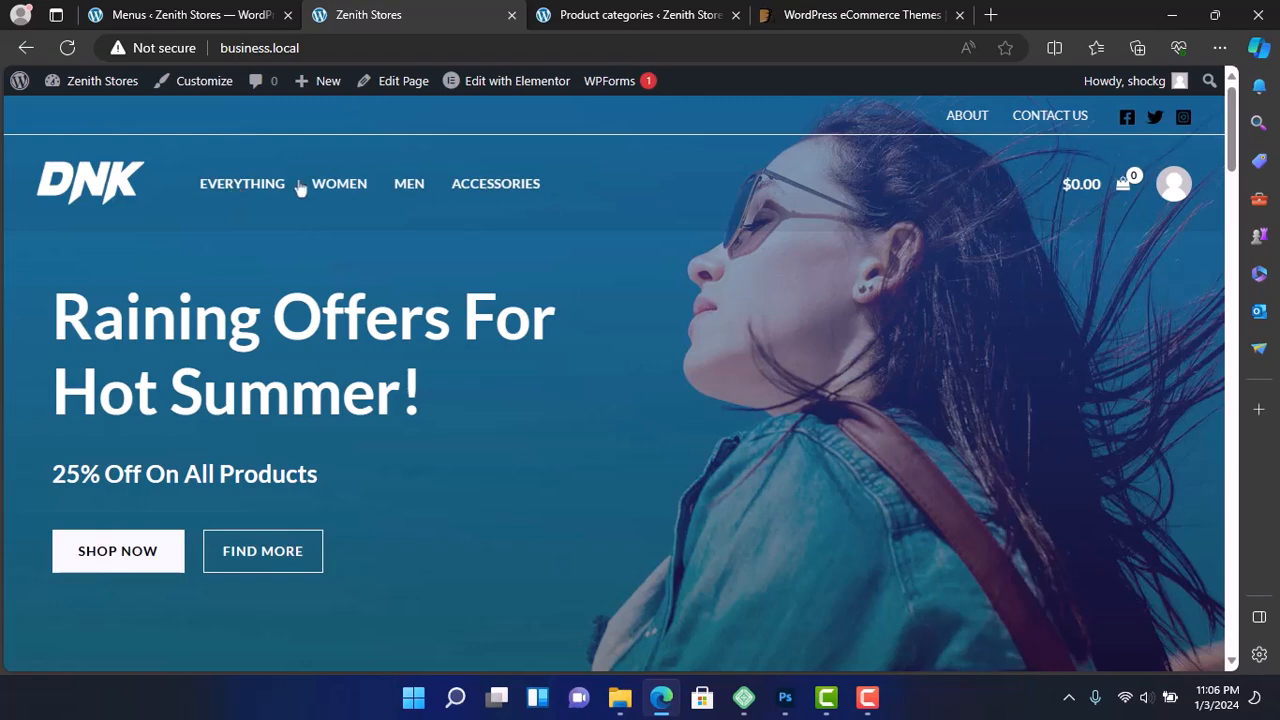
click(192, 12)
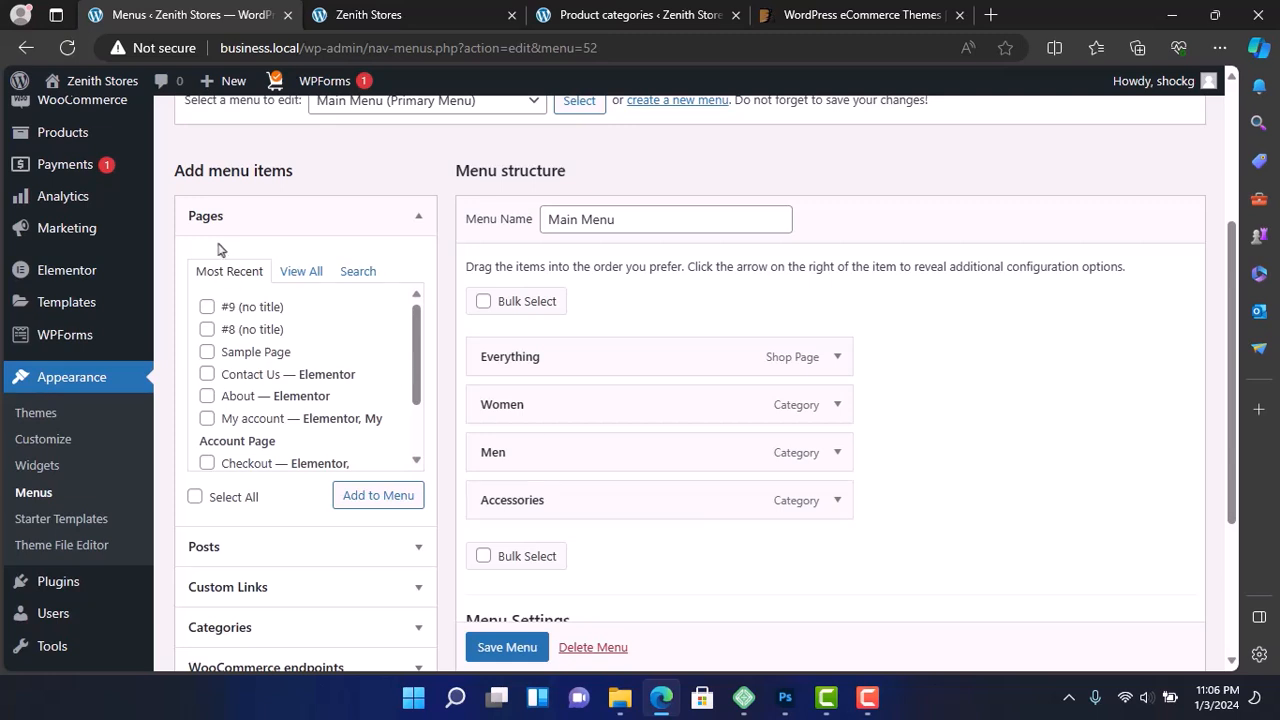
Step: Add the My account page after Accessories and save the Main Menu
click(415, 221)
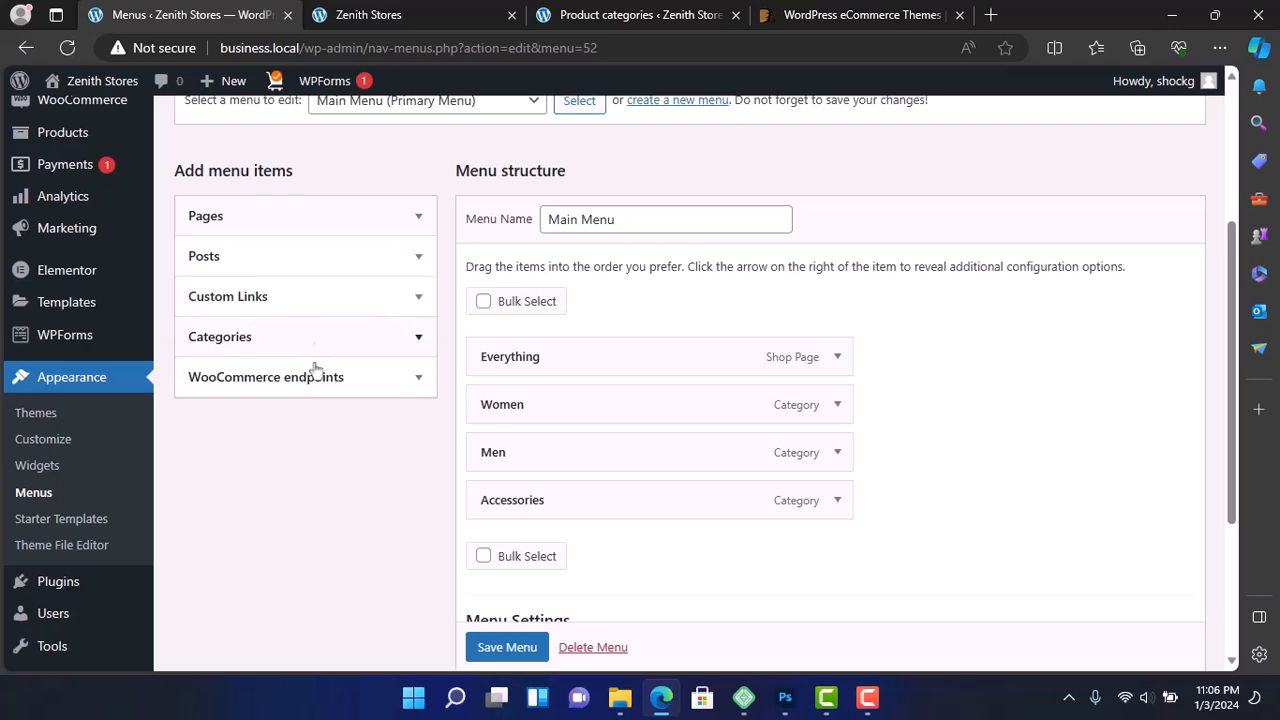
click(418, 220)
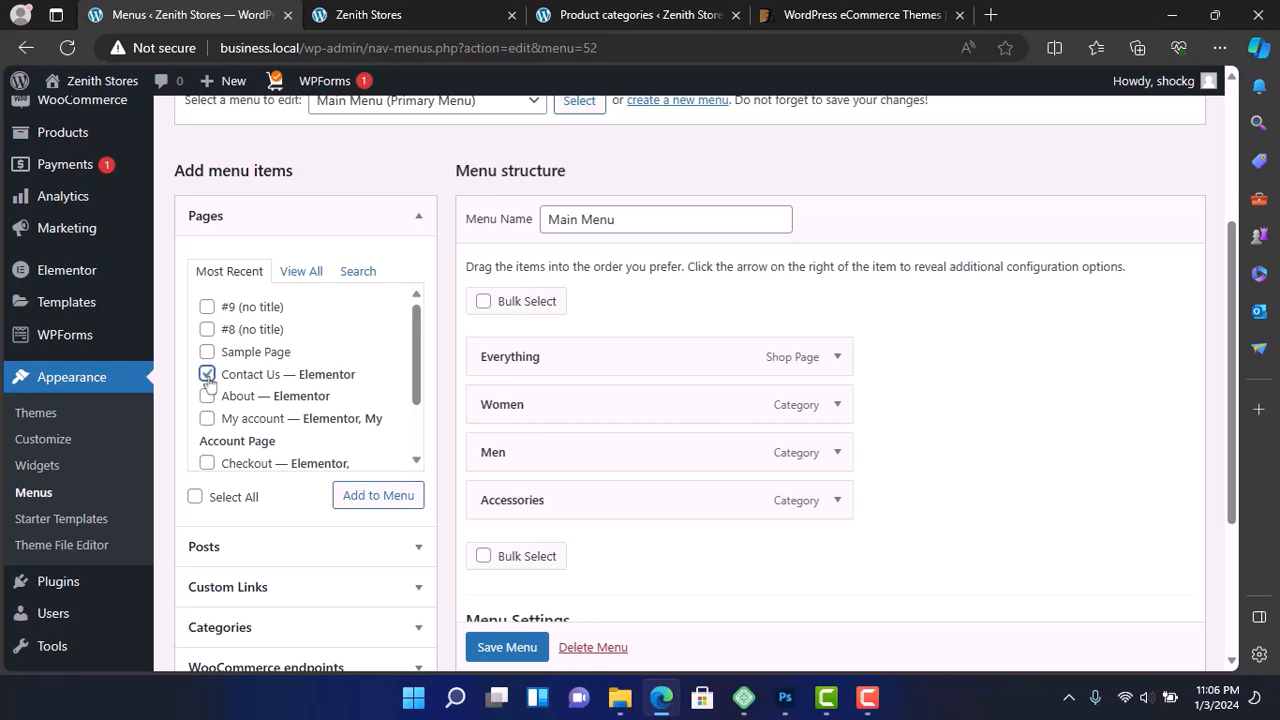
click(207, 418)
click(370, 497)
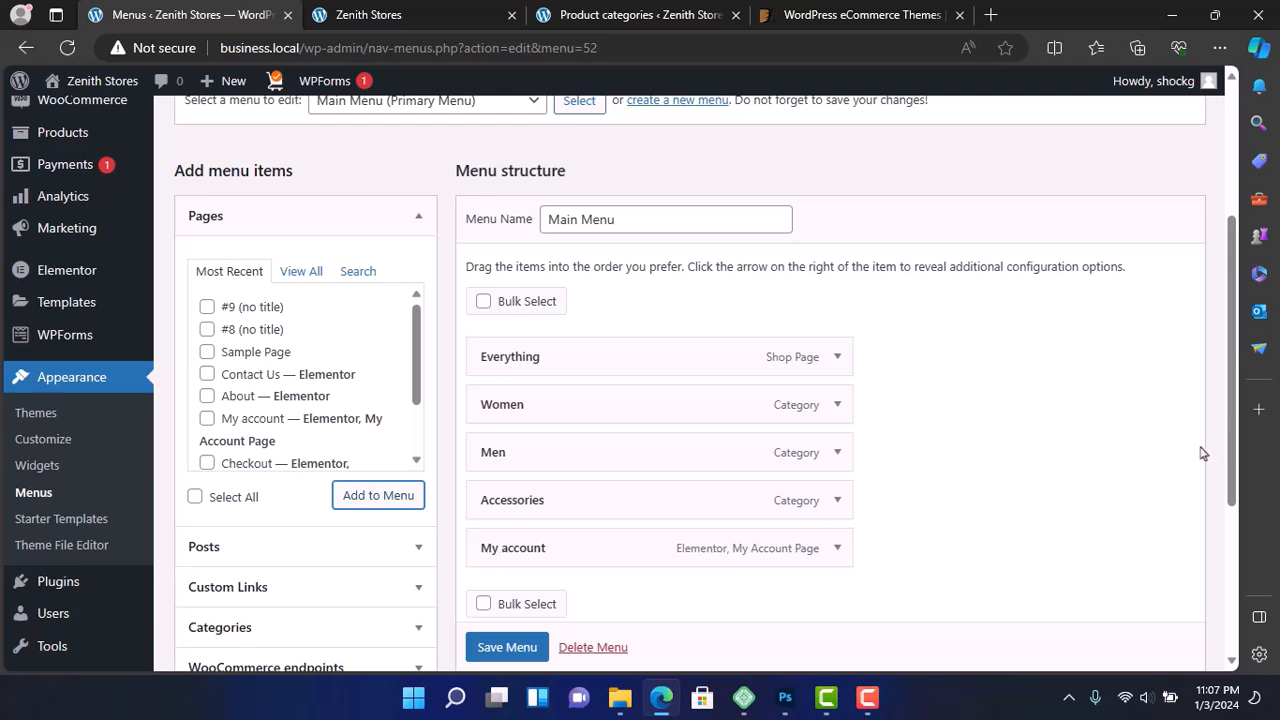
scroll(1230, 426, down, 2)
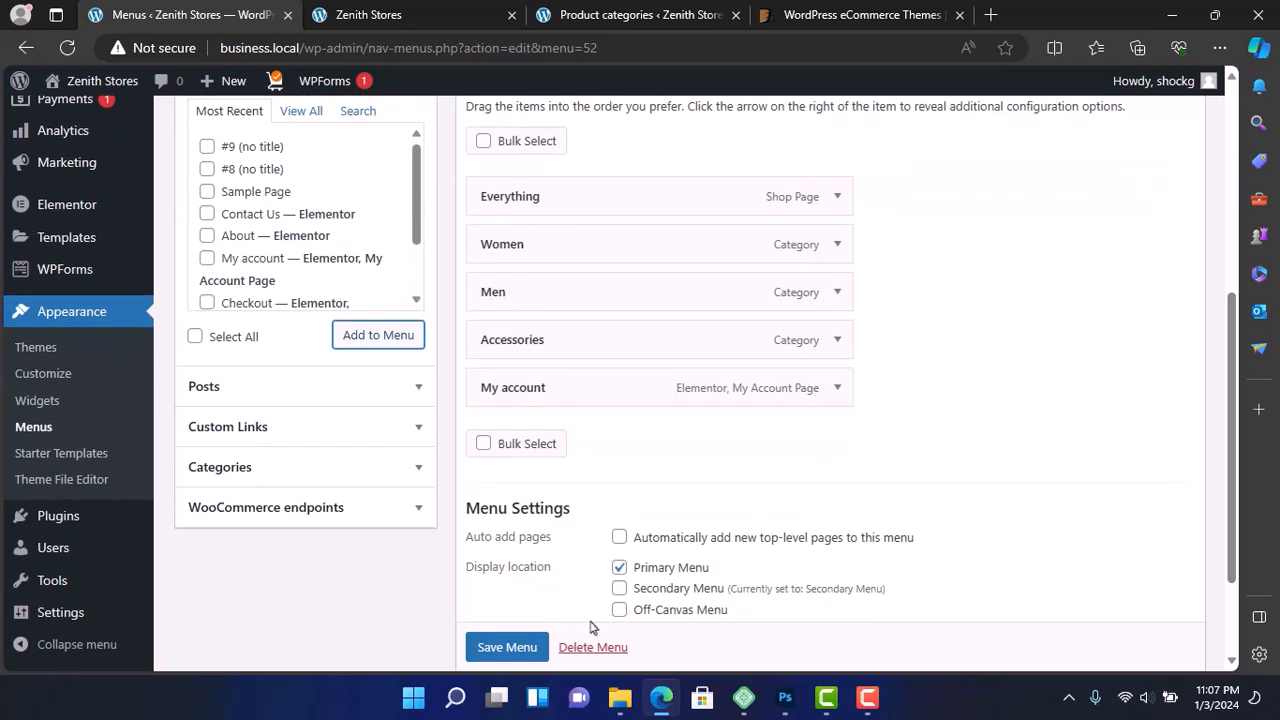
click(520, 648)
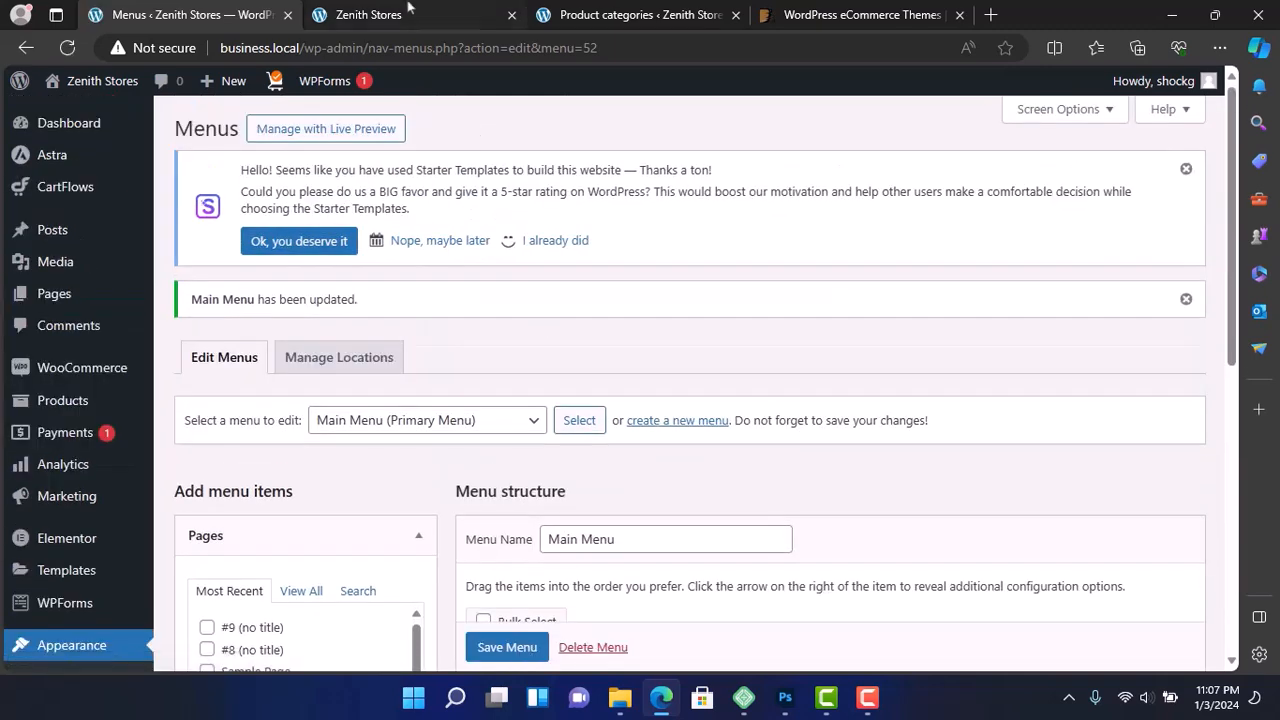
click(408, 12)
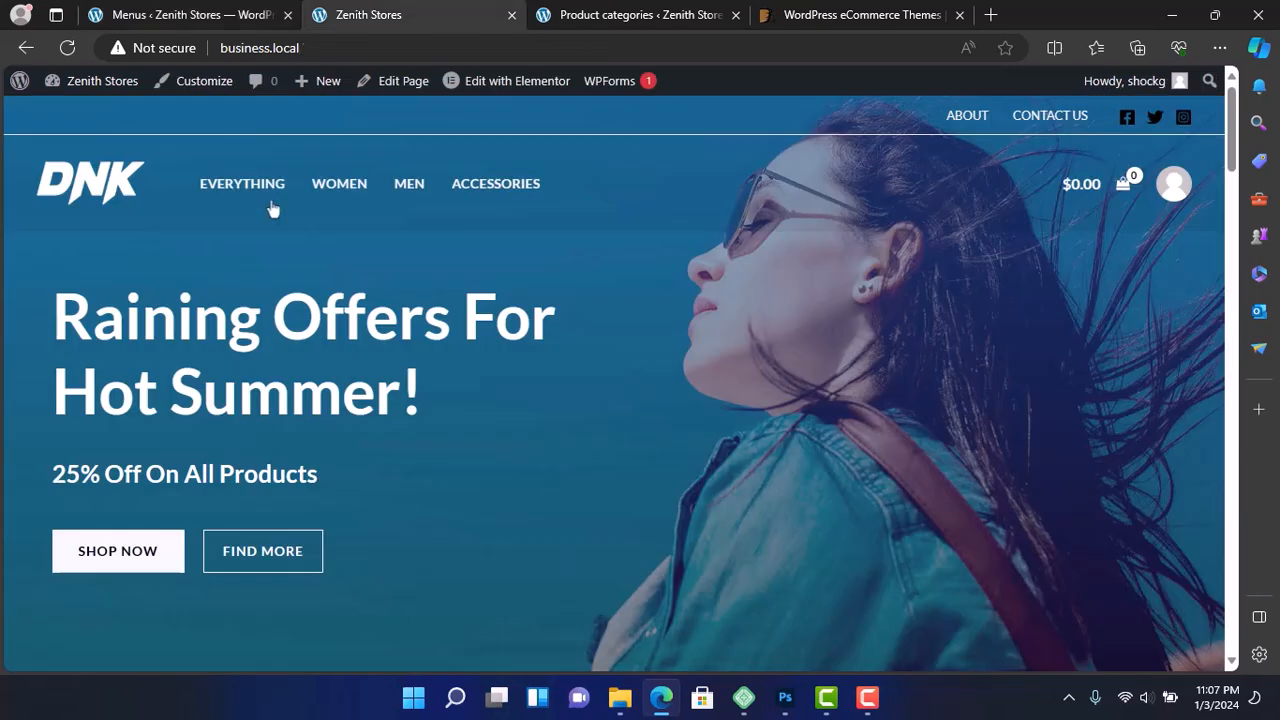
click(68, 48)
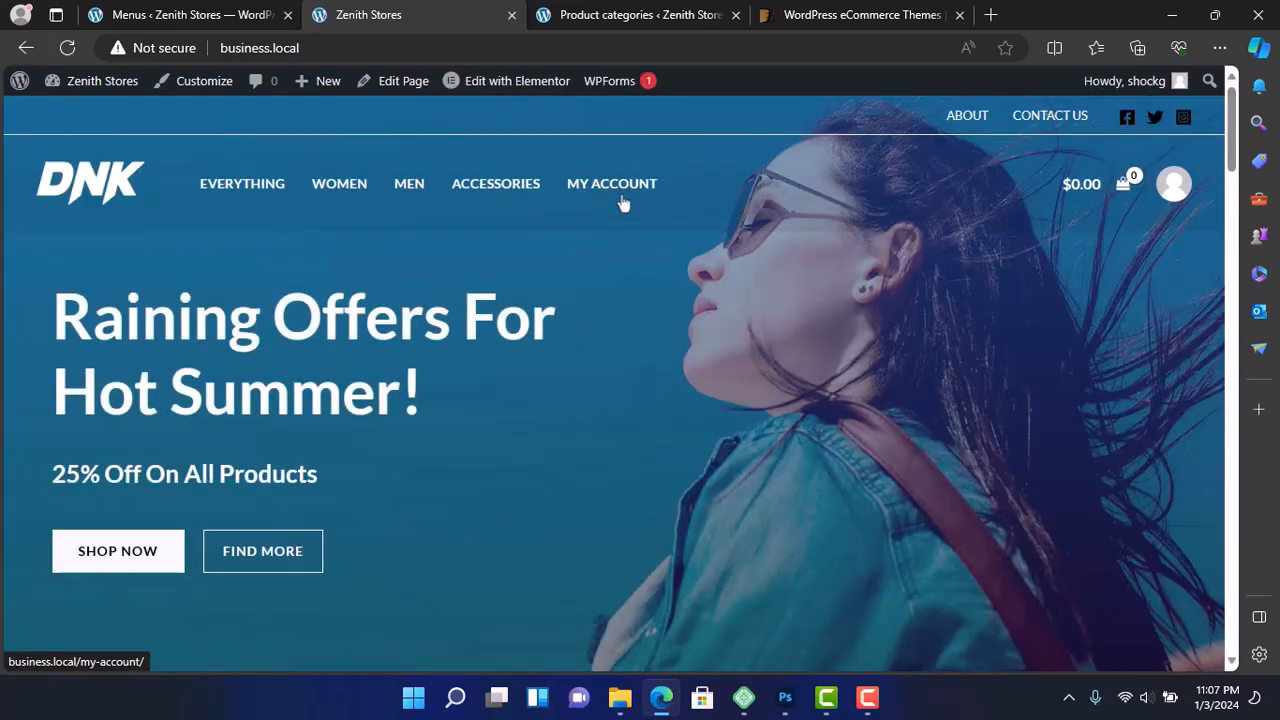
click(197, 12)
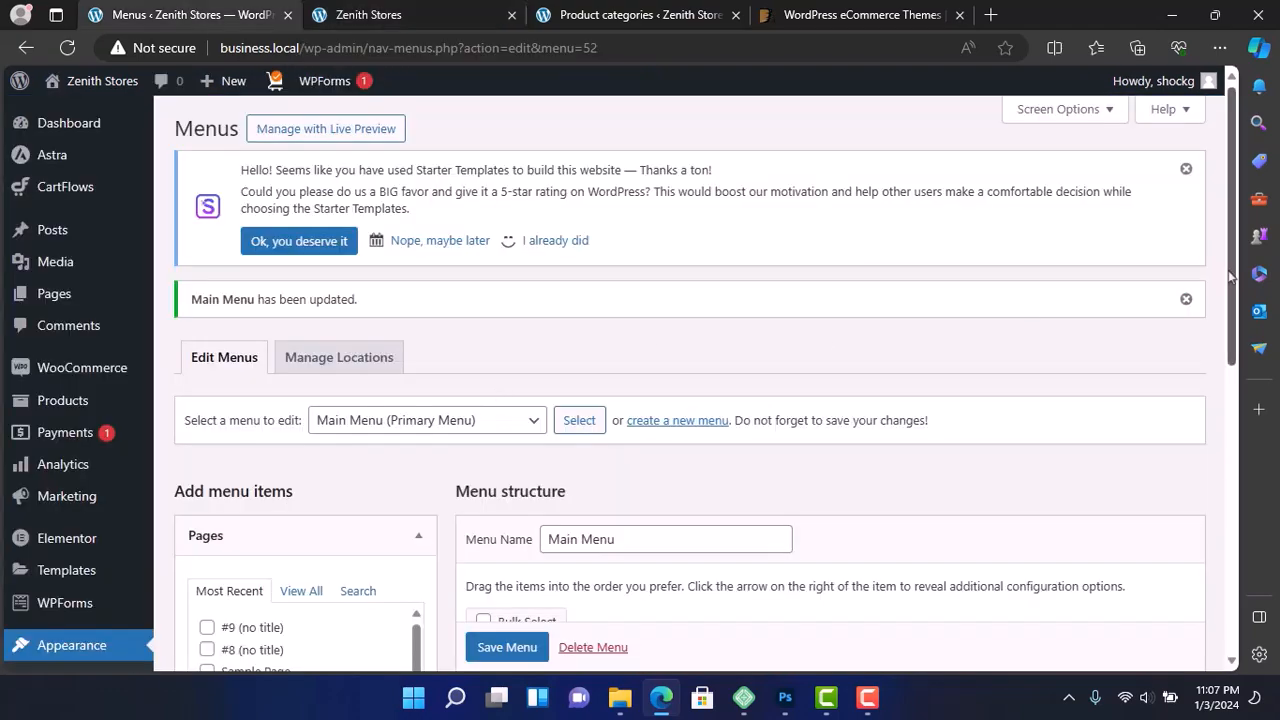
Step: Delete the My account item from the Main Menu and collapse the Pages panel
drag(1232, 286, 1240, 487)
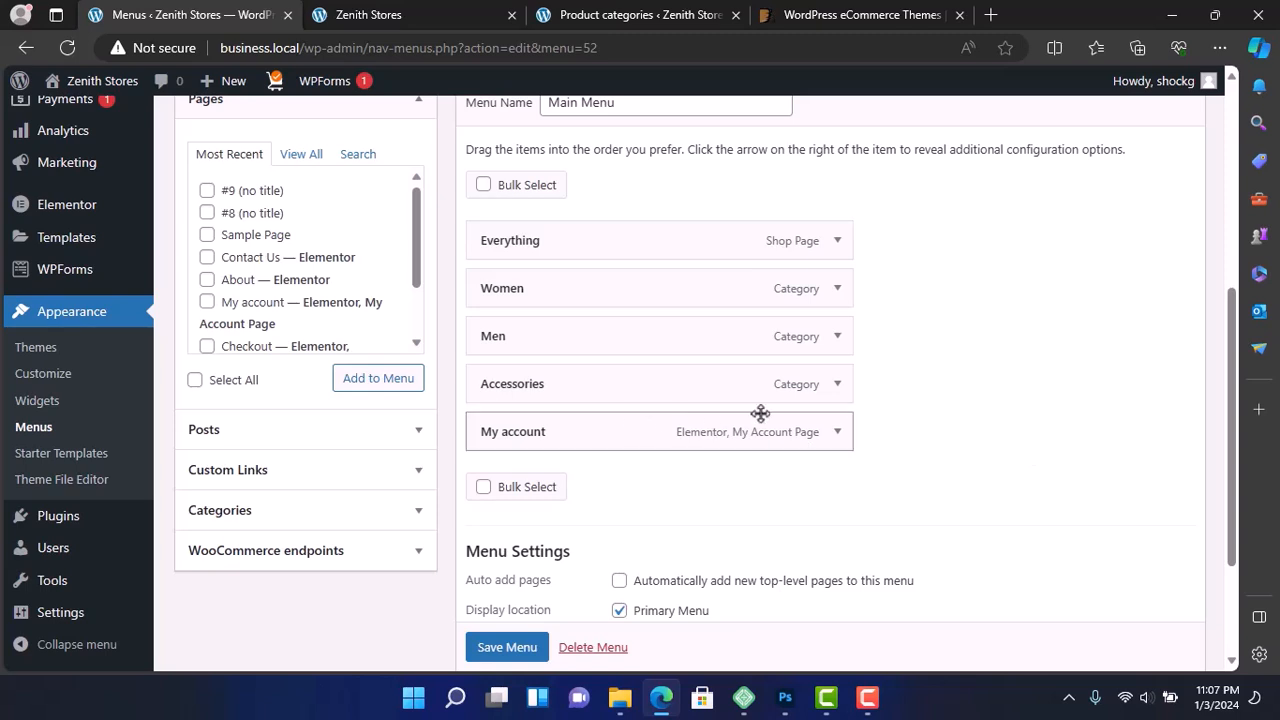
click(838, 434)
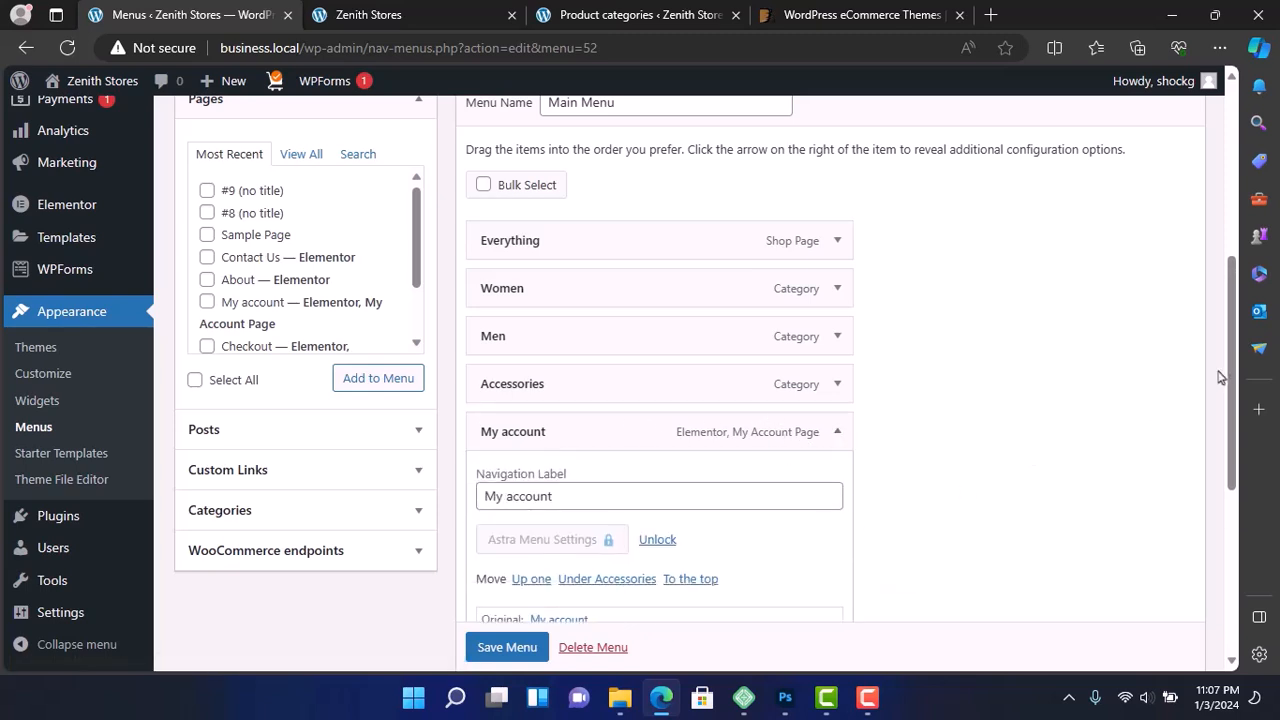
scroll(677, 386, down, 2)
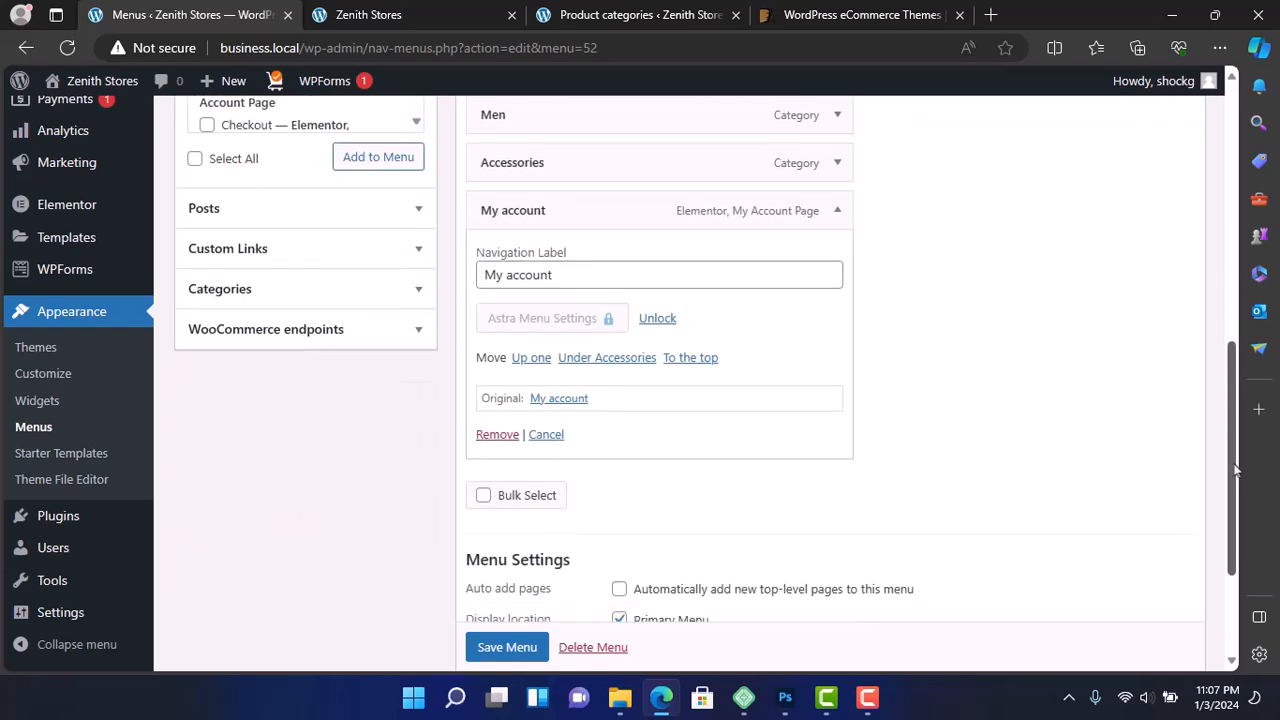
click(497, 434)
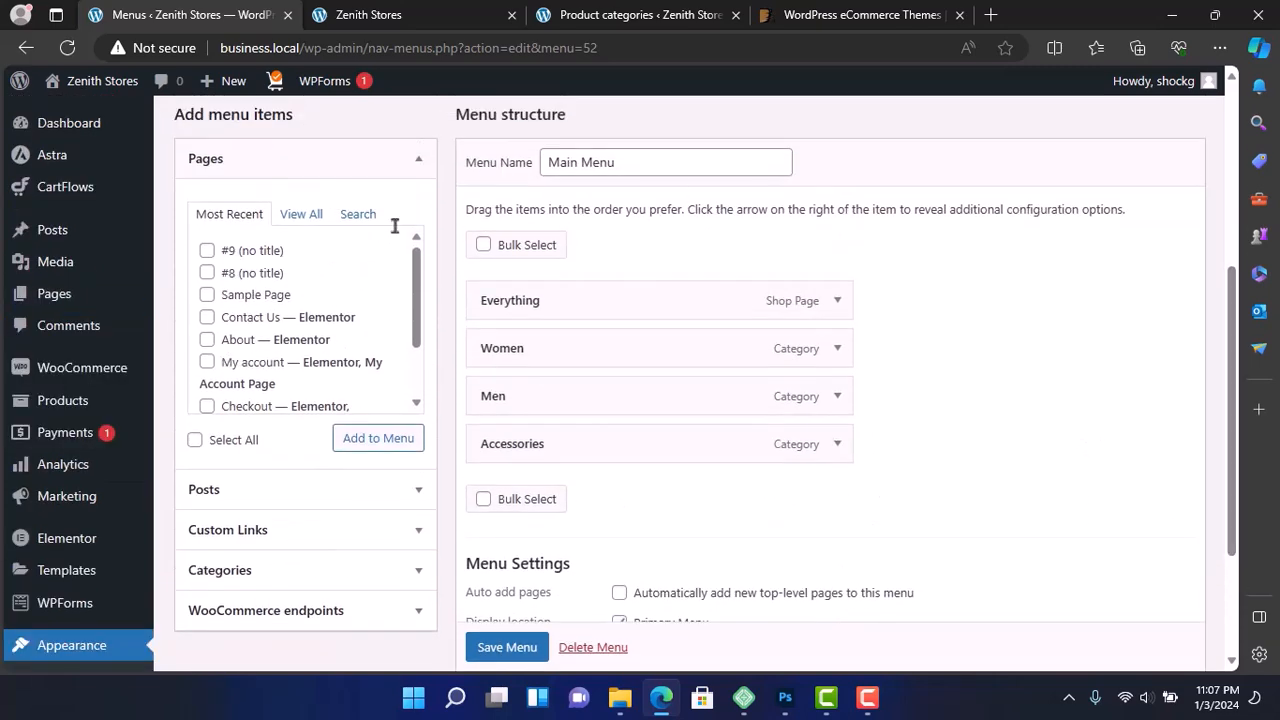
click(408, 164)
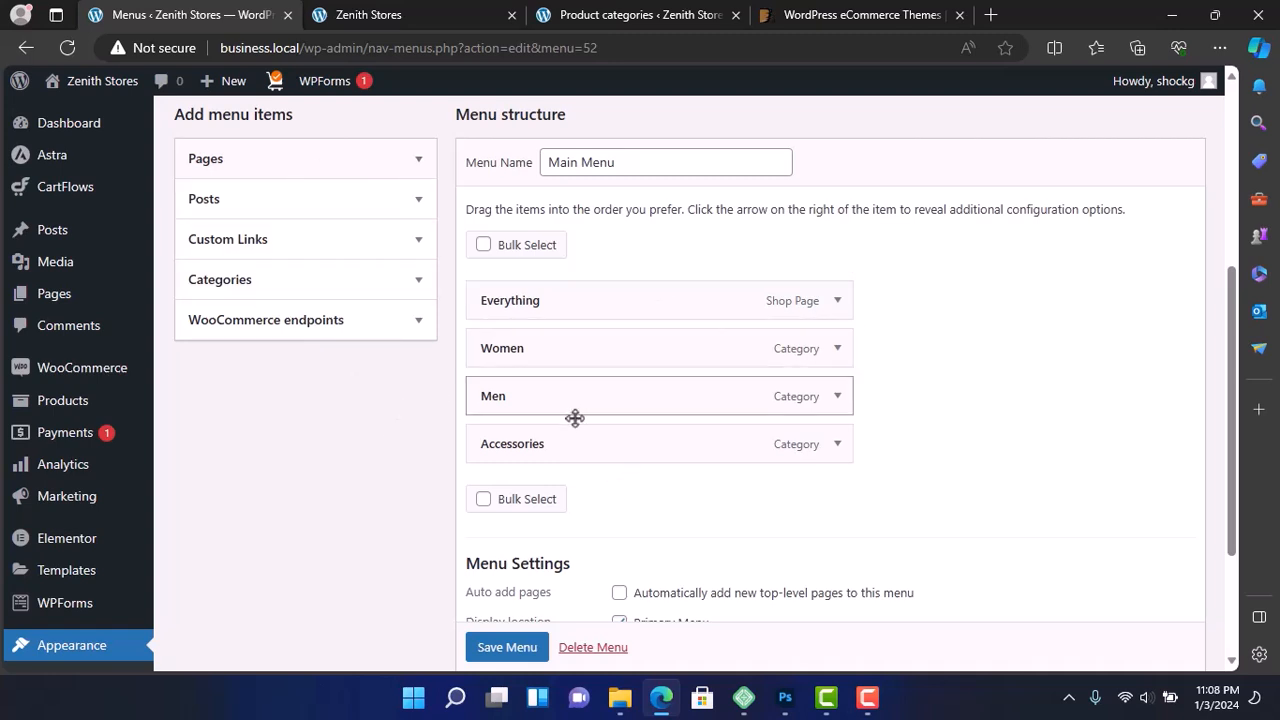
Step: Browse the Categories and Custom Links panels and inspect the Accessories item's settings
click(418, 286)
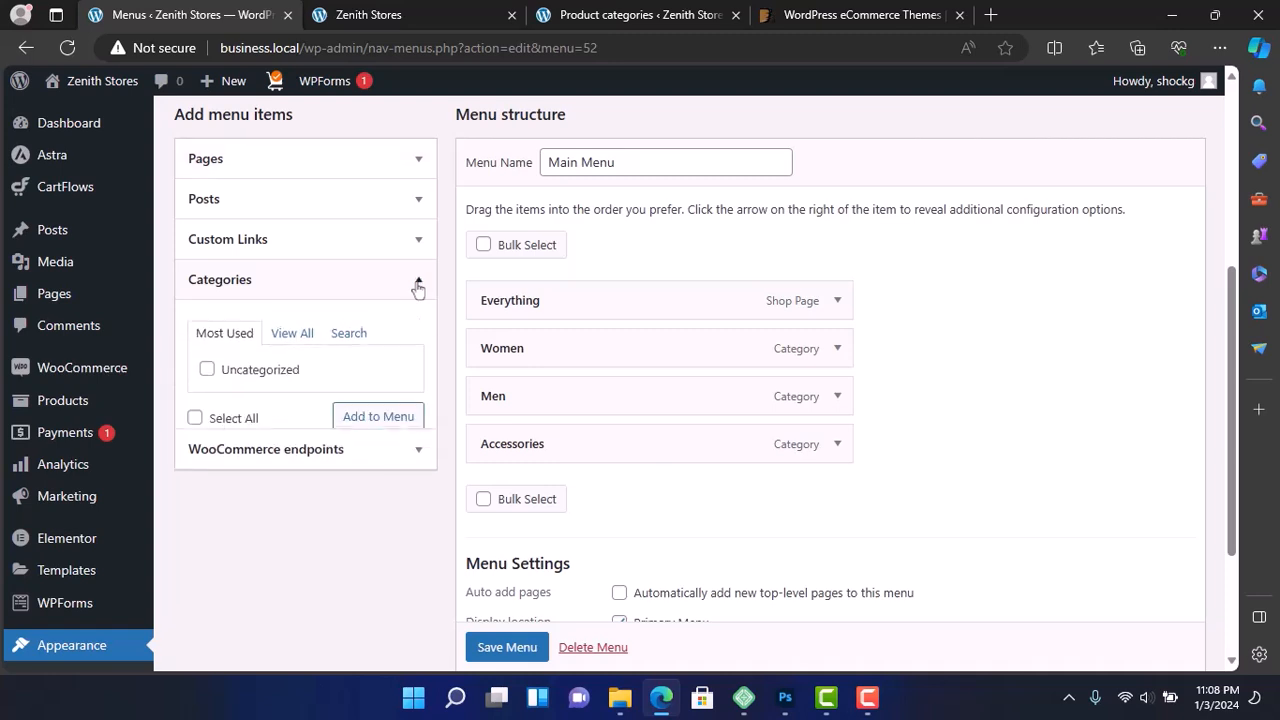
click(305, 338)
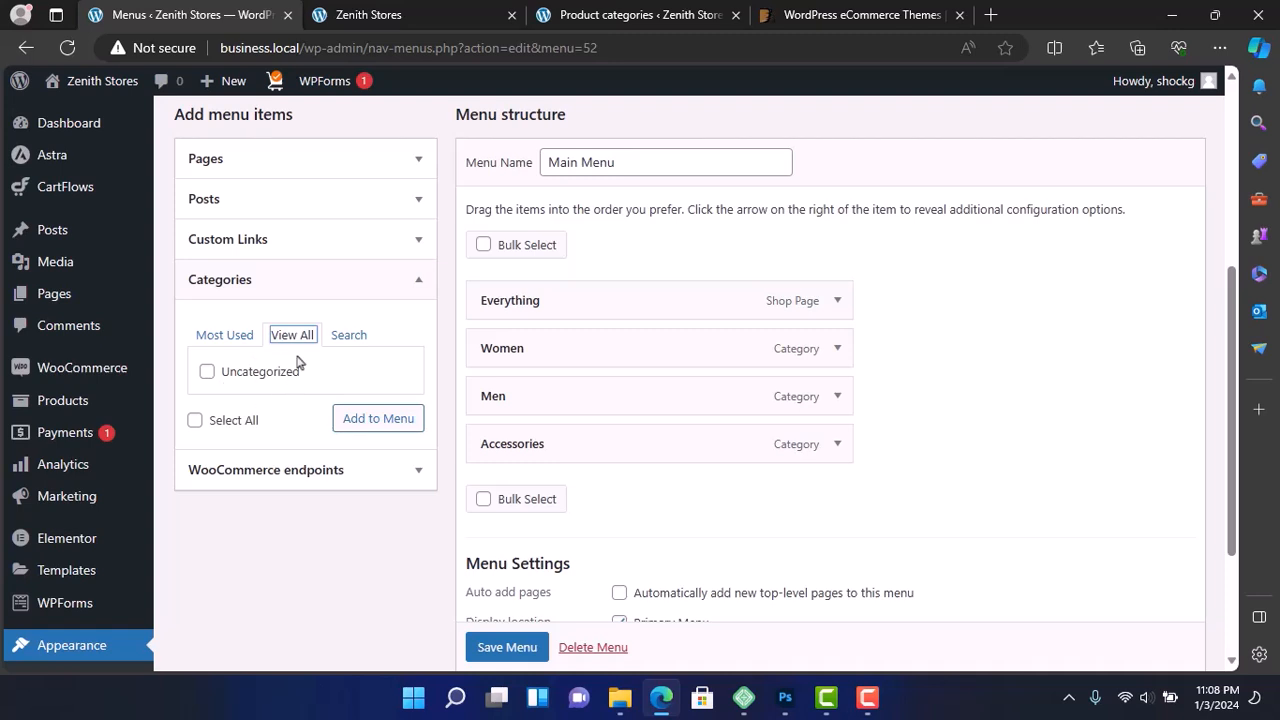
click(367, 290)
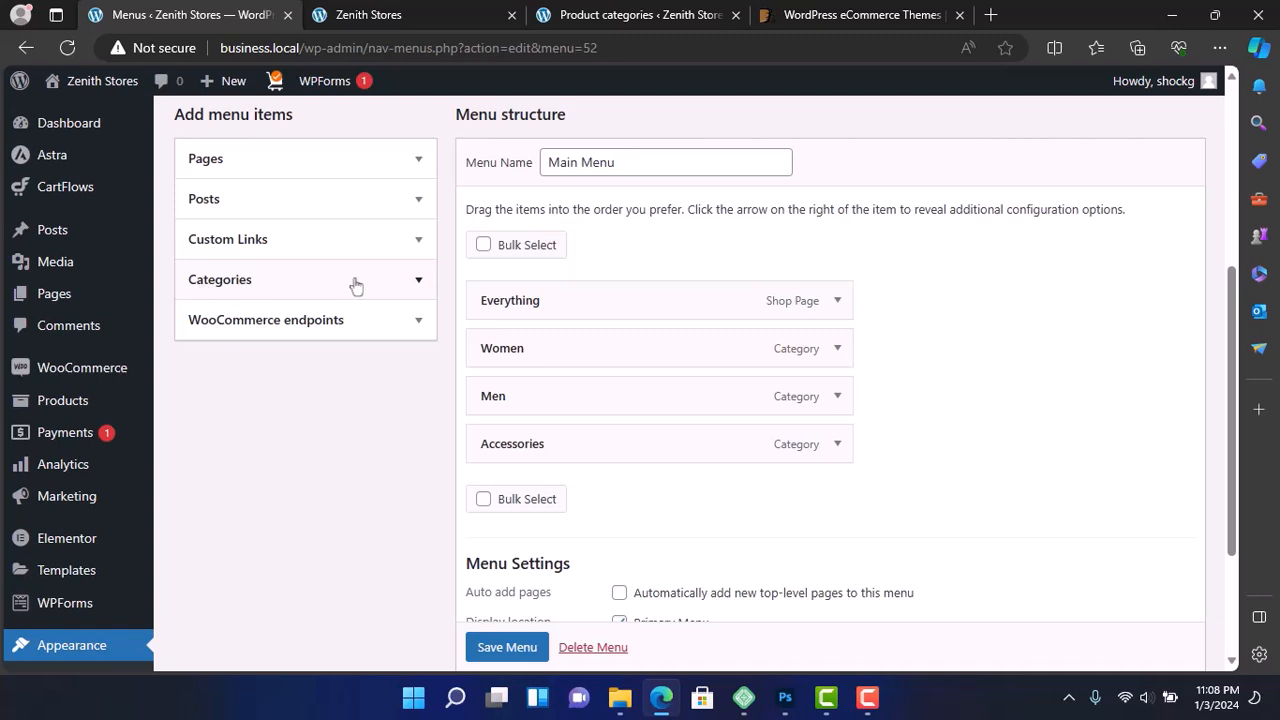
click(325, 250)
click(326, 250)
click(838, 444)
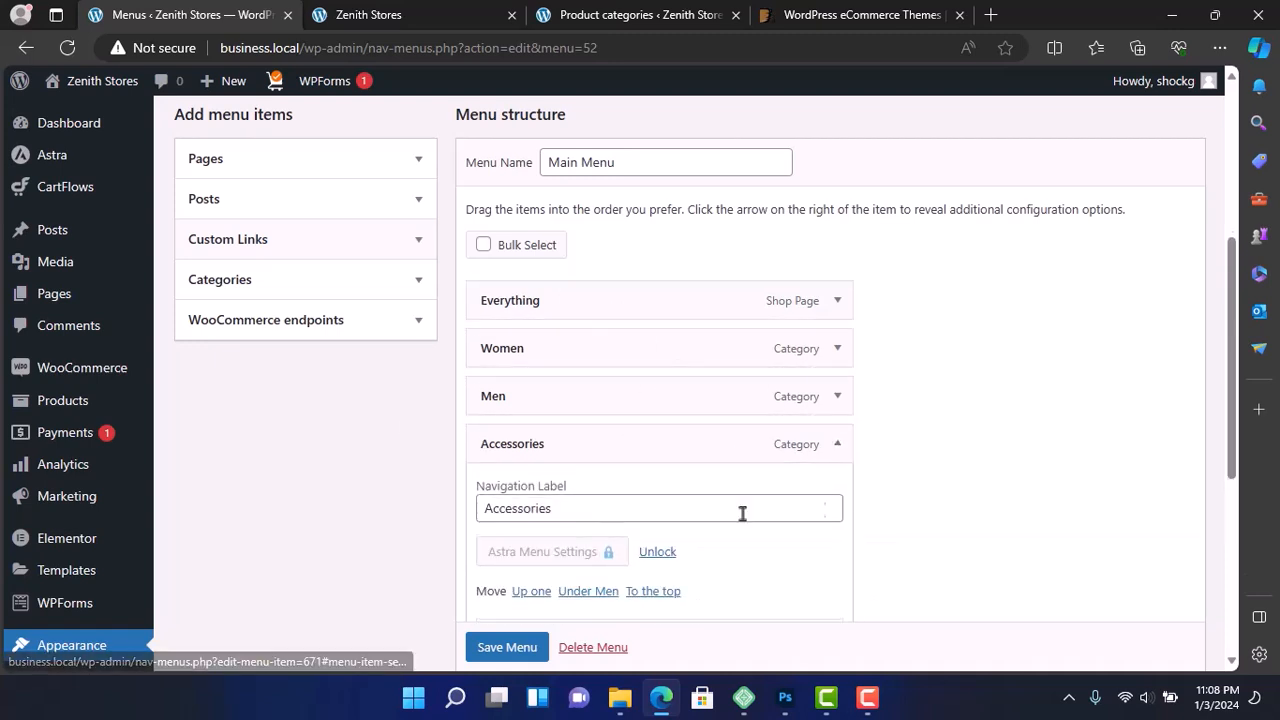
drag(1236, 365, 1128, 377)
click(837, 400)
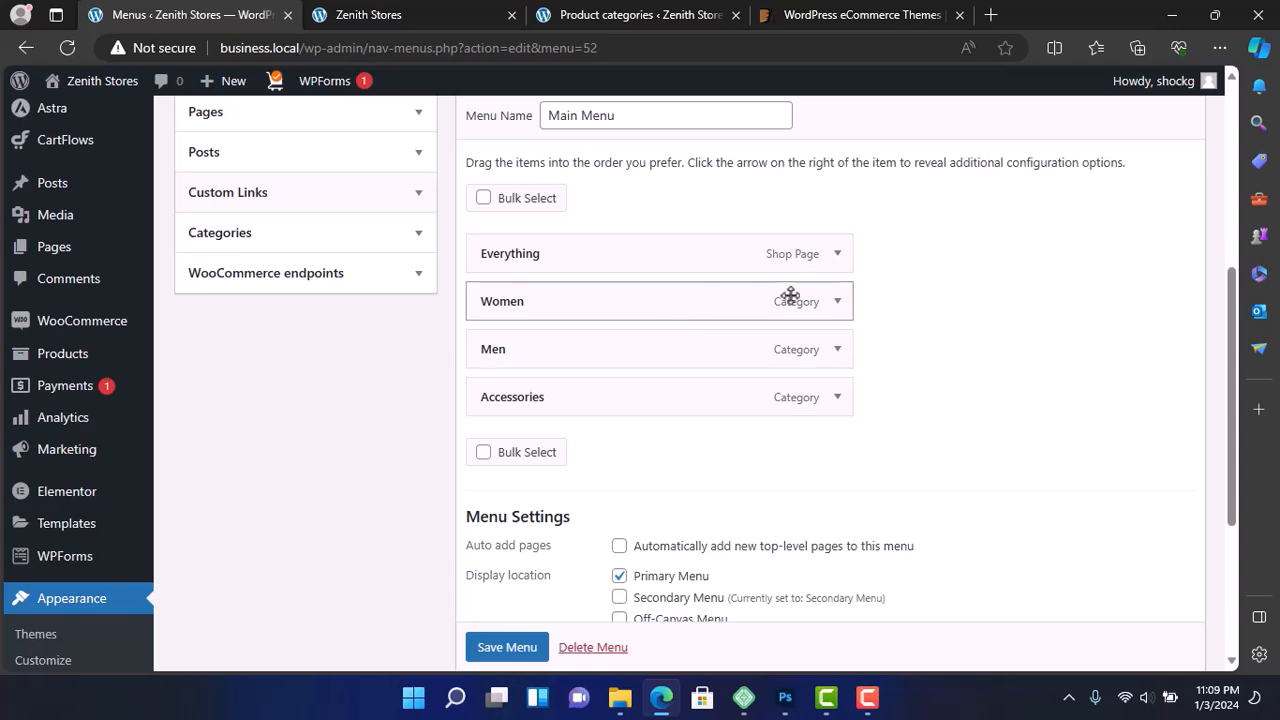
Step: Remove the Women, Men and Everything items from the Main Menu
click(837, 303)
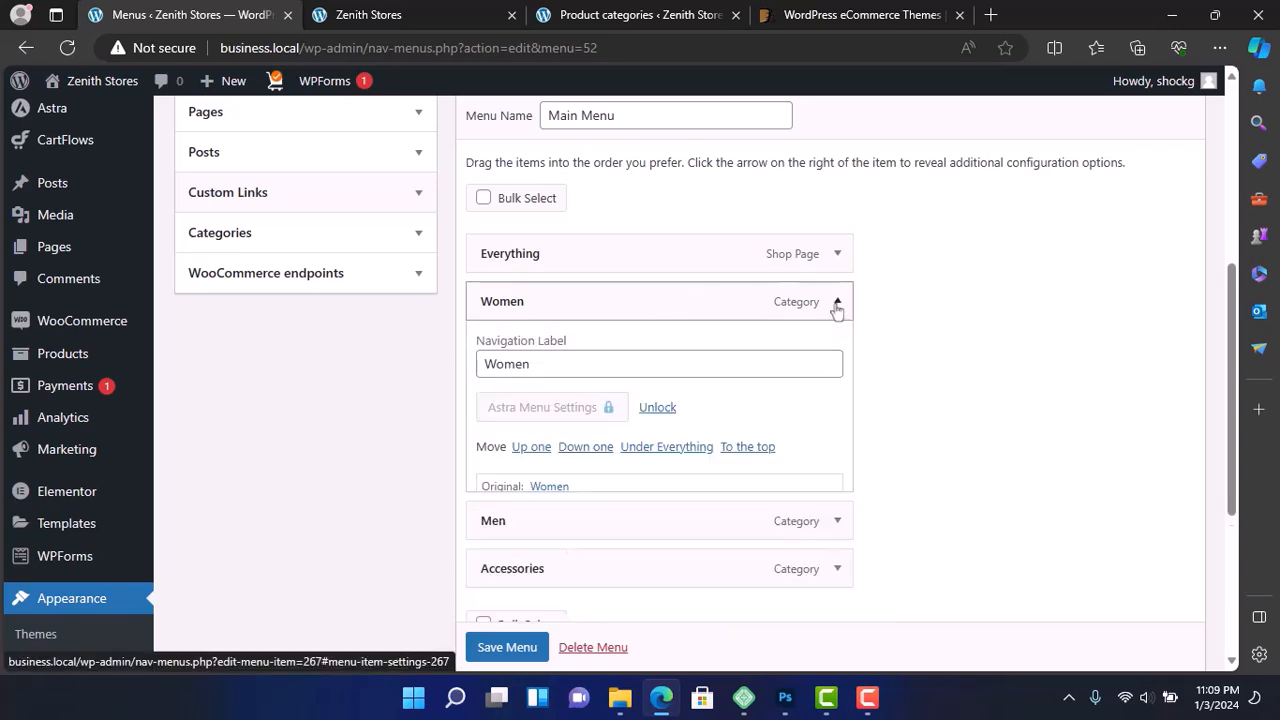
click(500, 524)
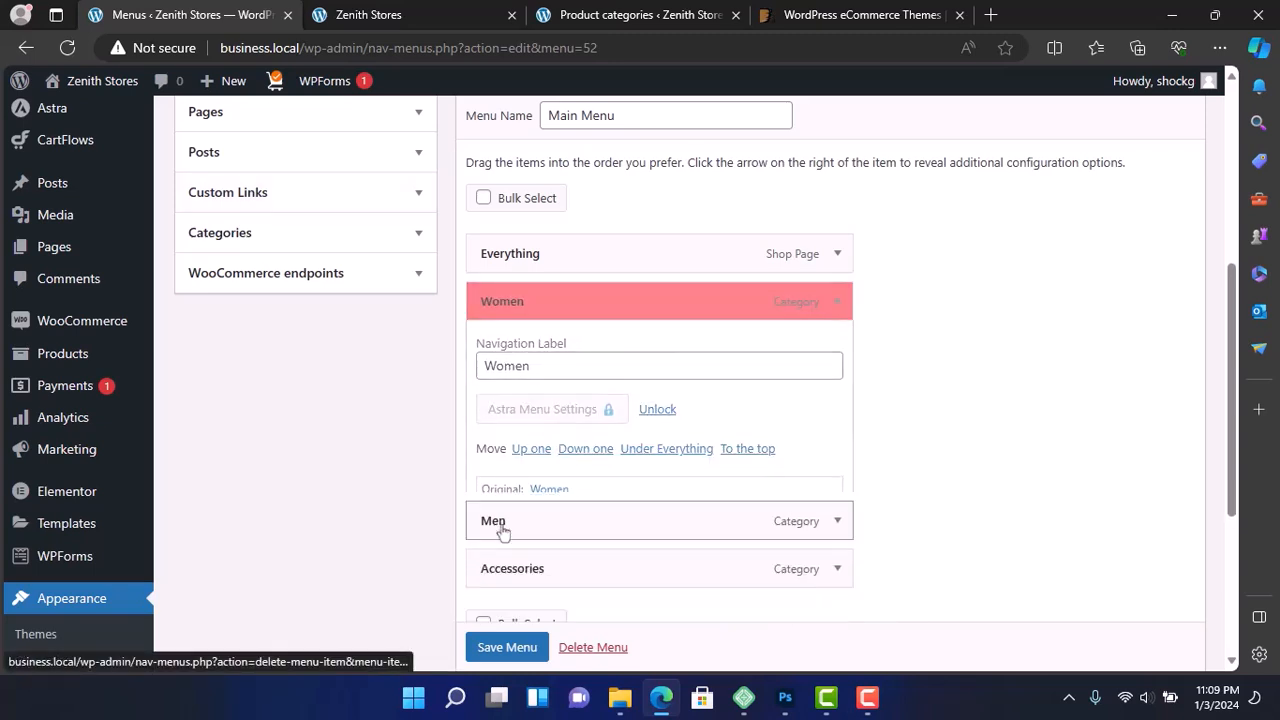
click(837, 302)
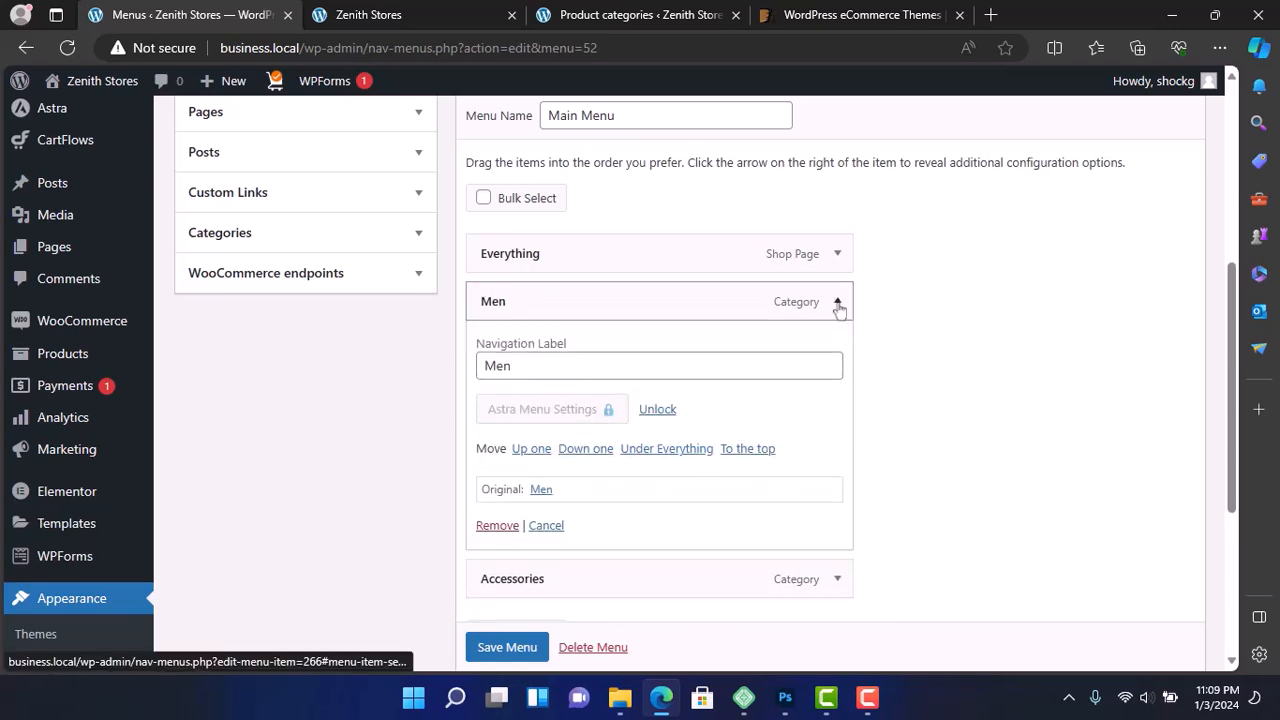
click(494, 525)
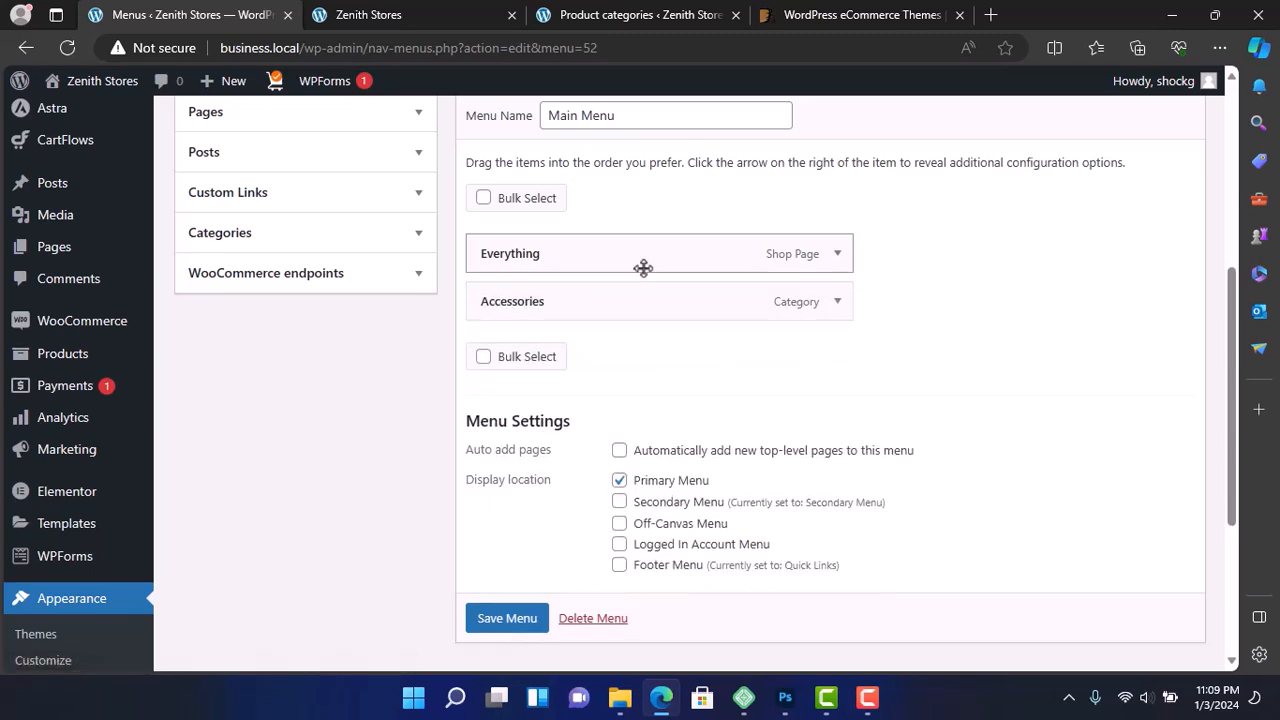
click(837, 256)
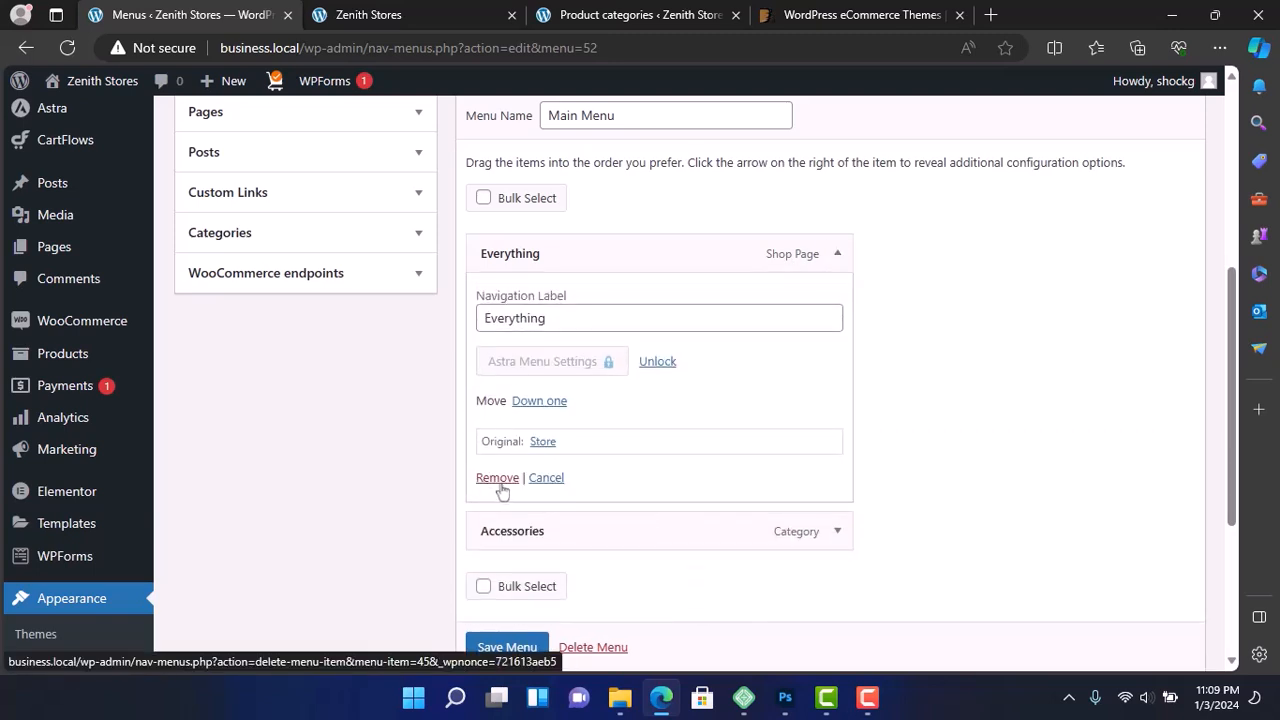
click(499, 480)
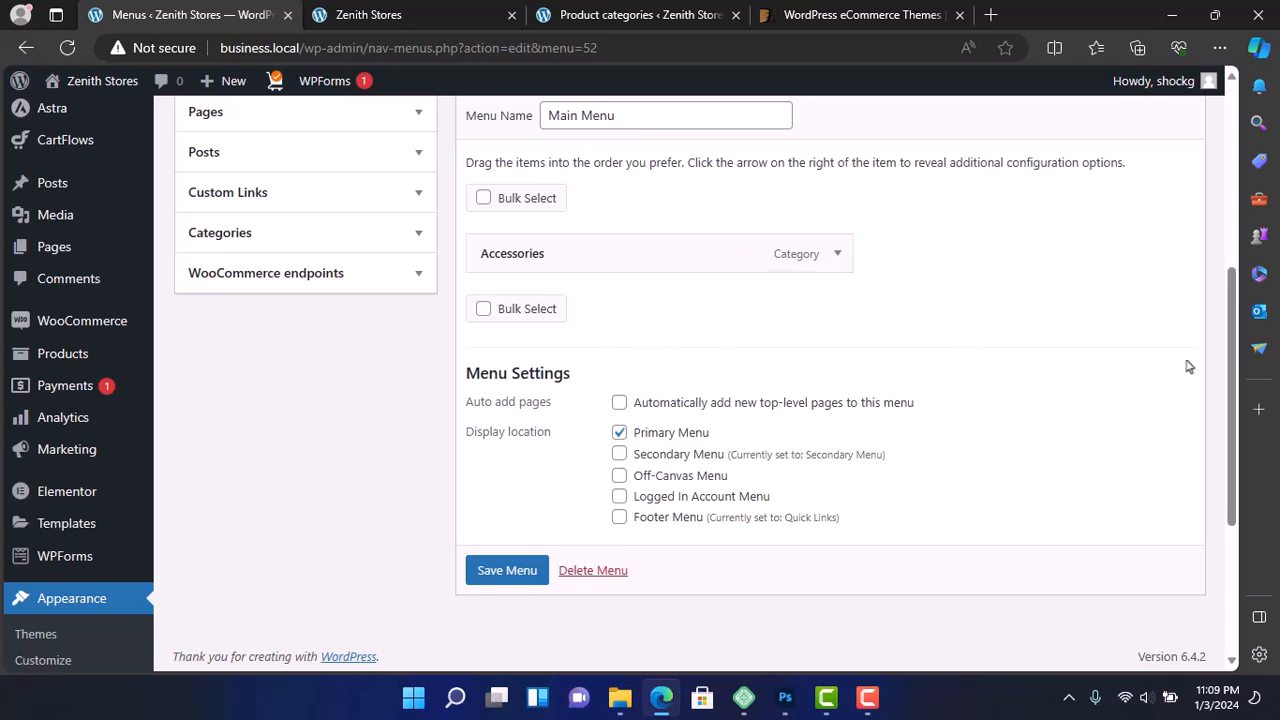
scroll(1236, 360, up, 2)
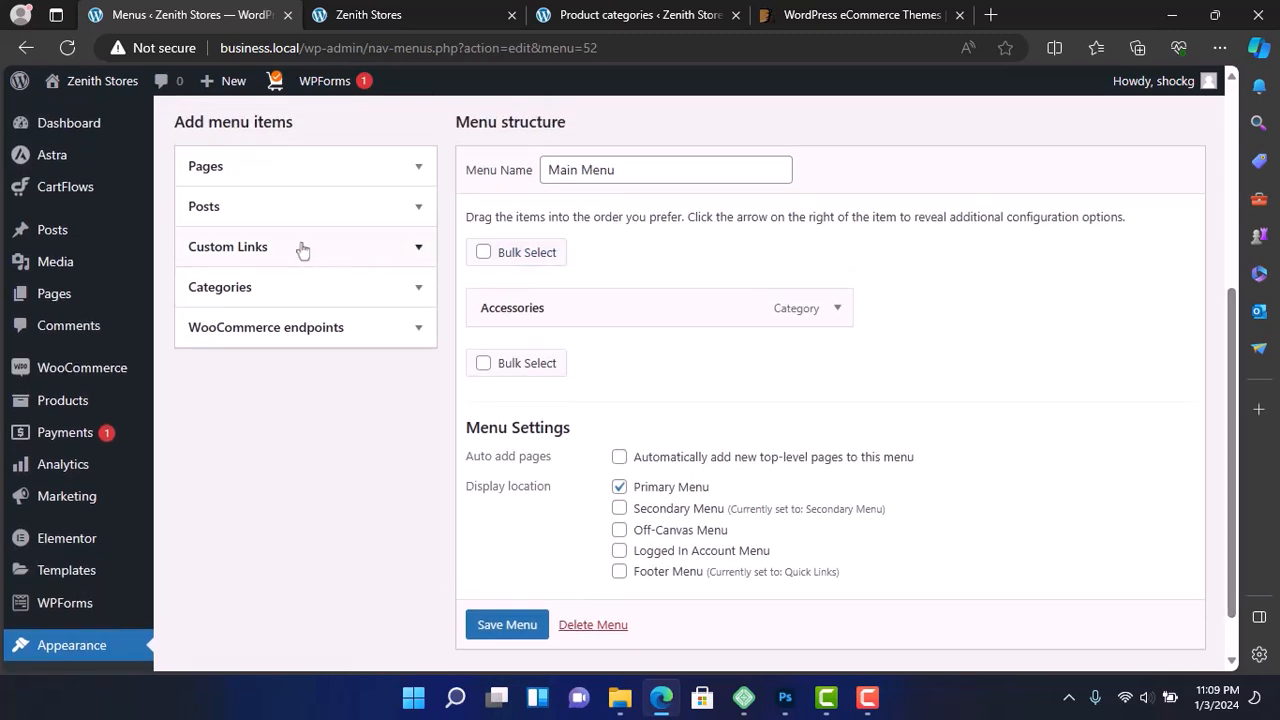
Step: Add a Men custom link with URL #Men to the Main Menu
click(419, 255)
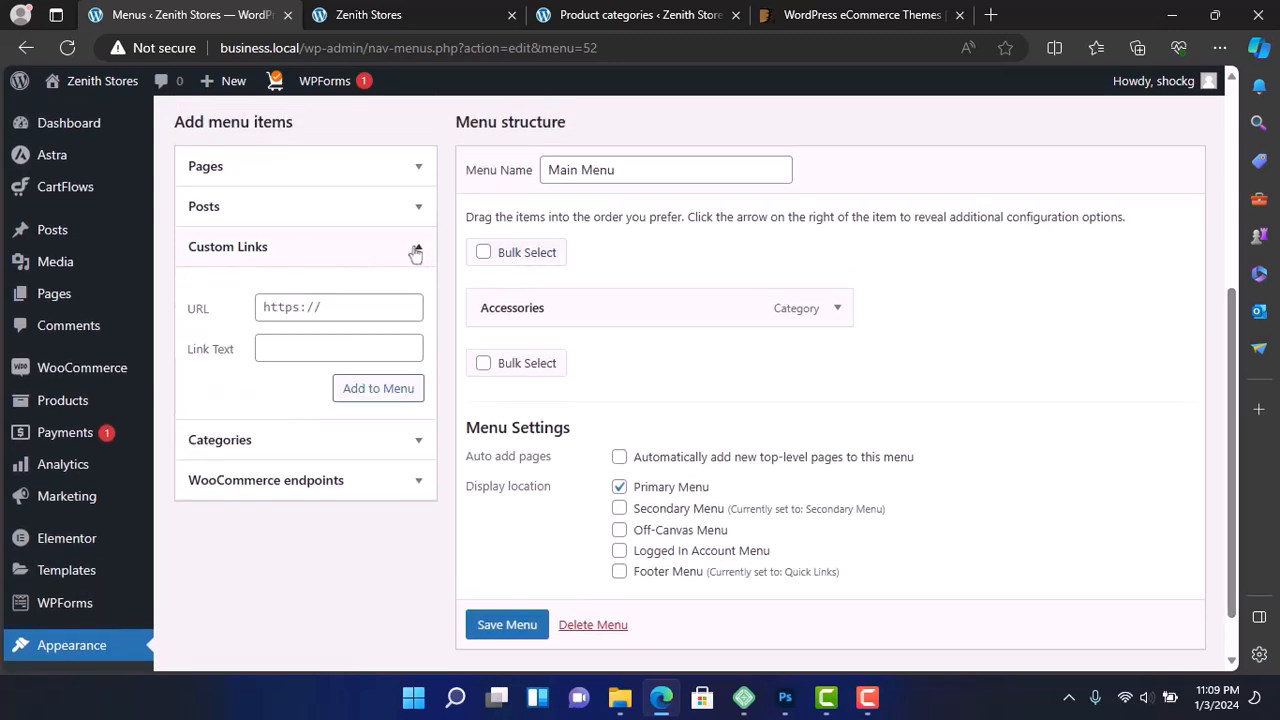
click(324, 309)
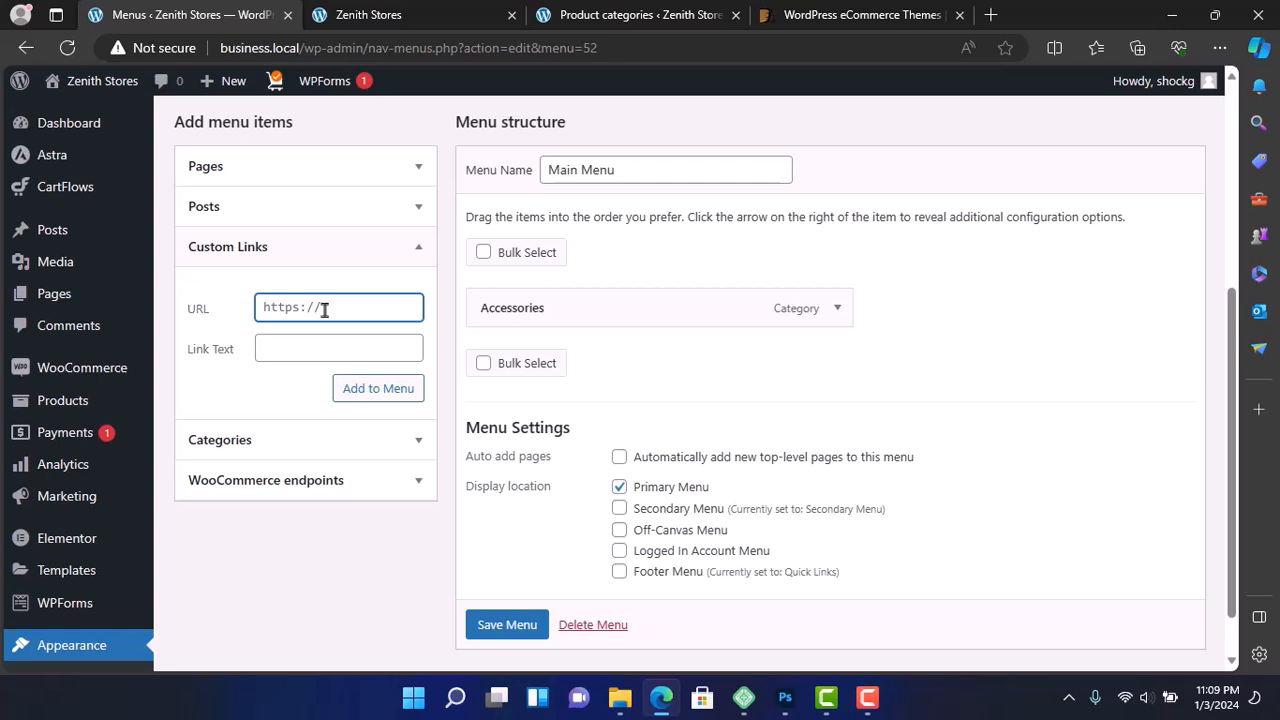
text(#)
text(Men)
click(311, 353)
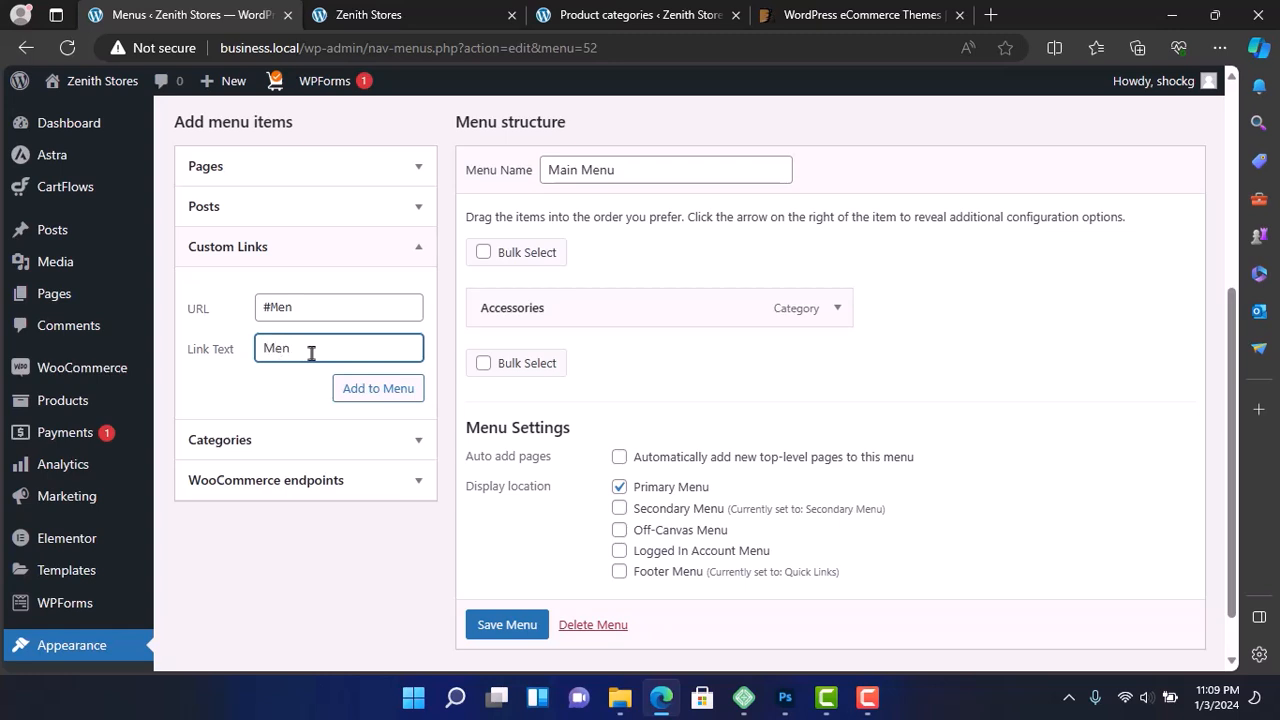
click(379, 395)
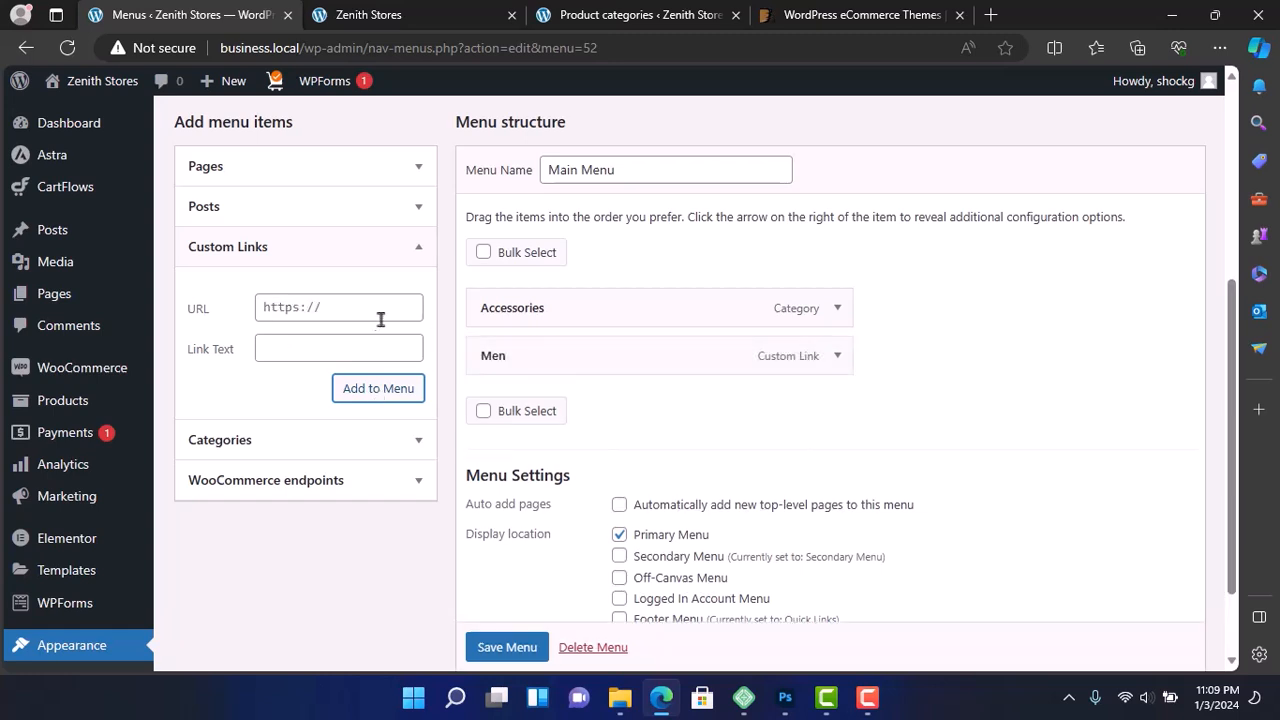
Step: Add a Women custom link with URL #Women below Men
click(330, 308)
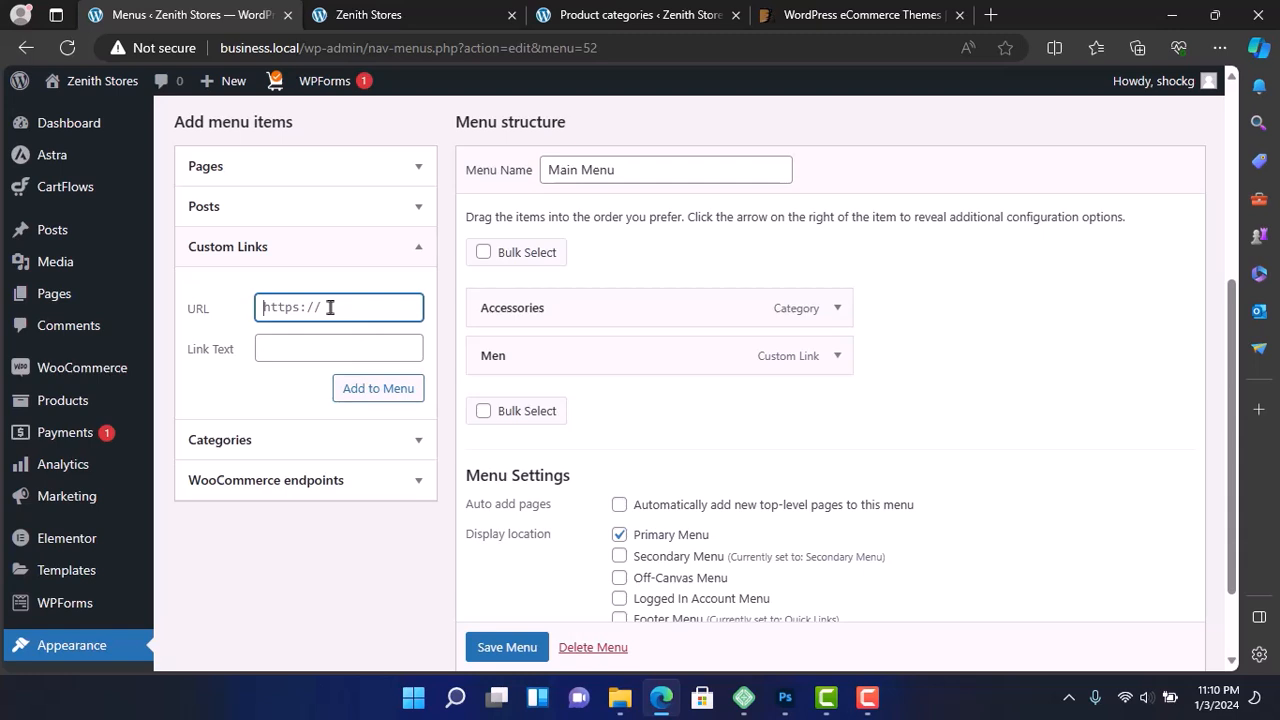
key(ctrl+a)
text(#Wome)
click(312, 349)
text(W)
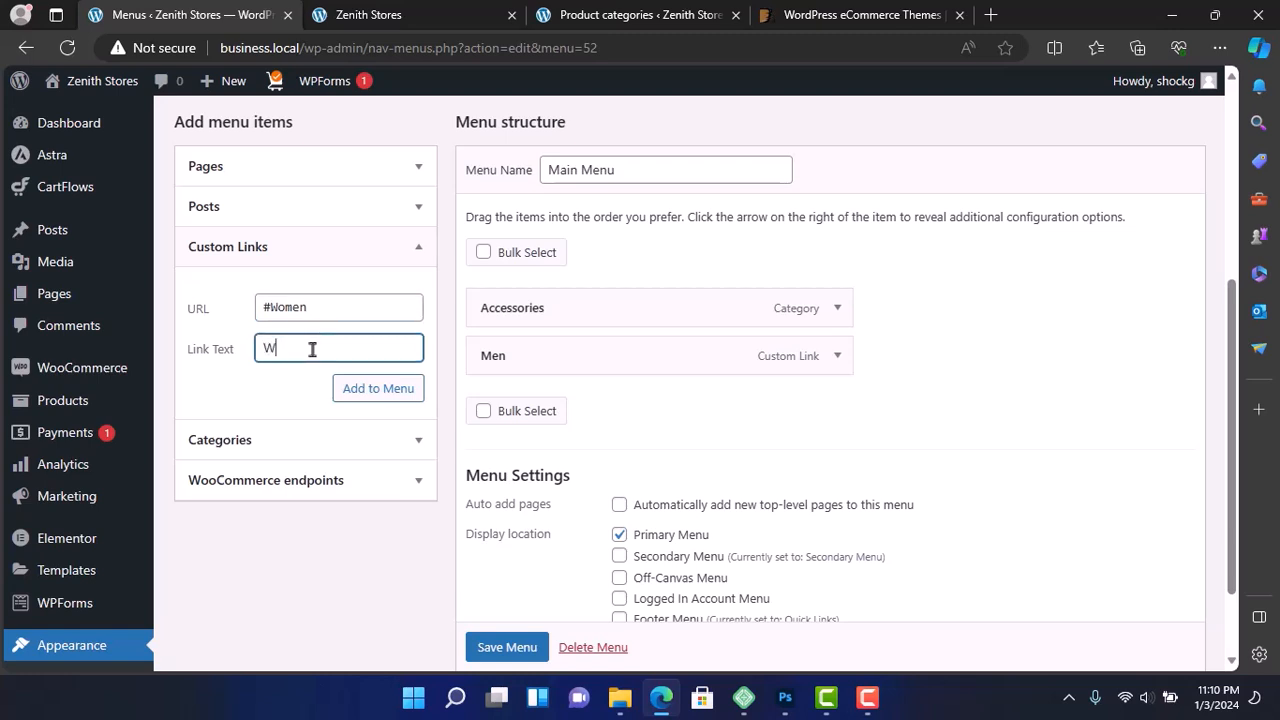
click(363, 392)
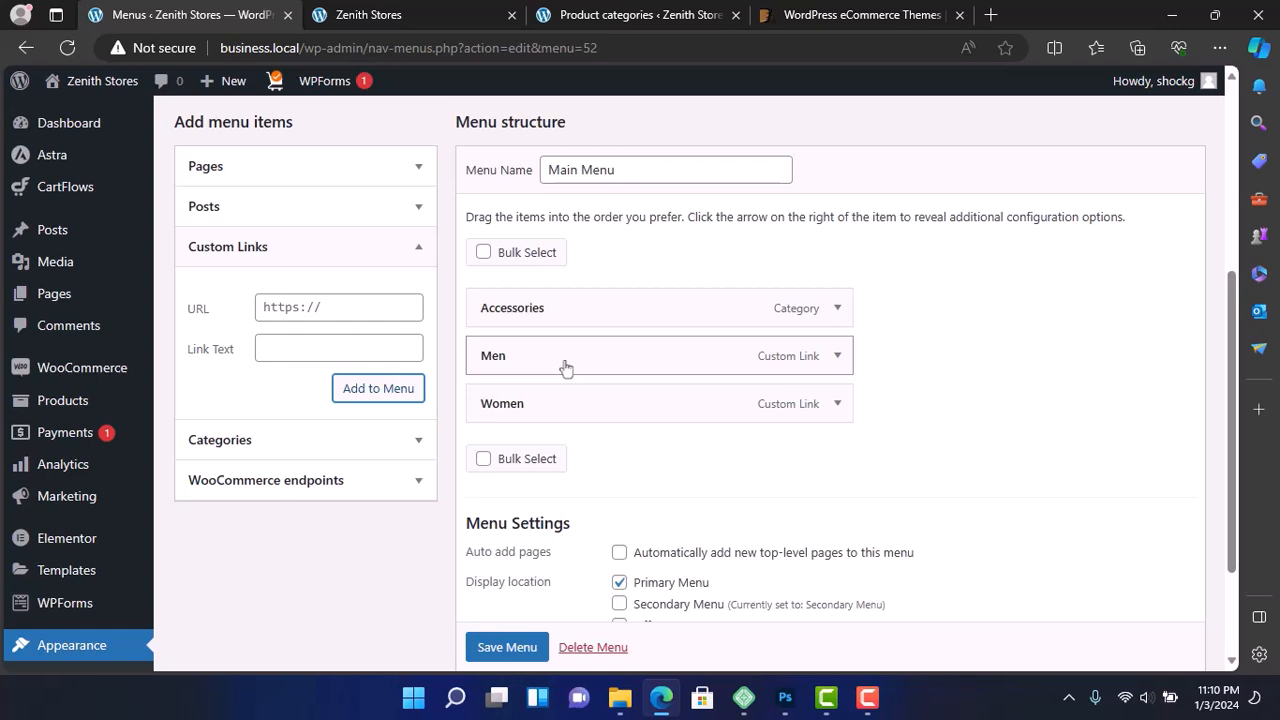
click(310, 348)
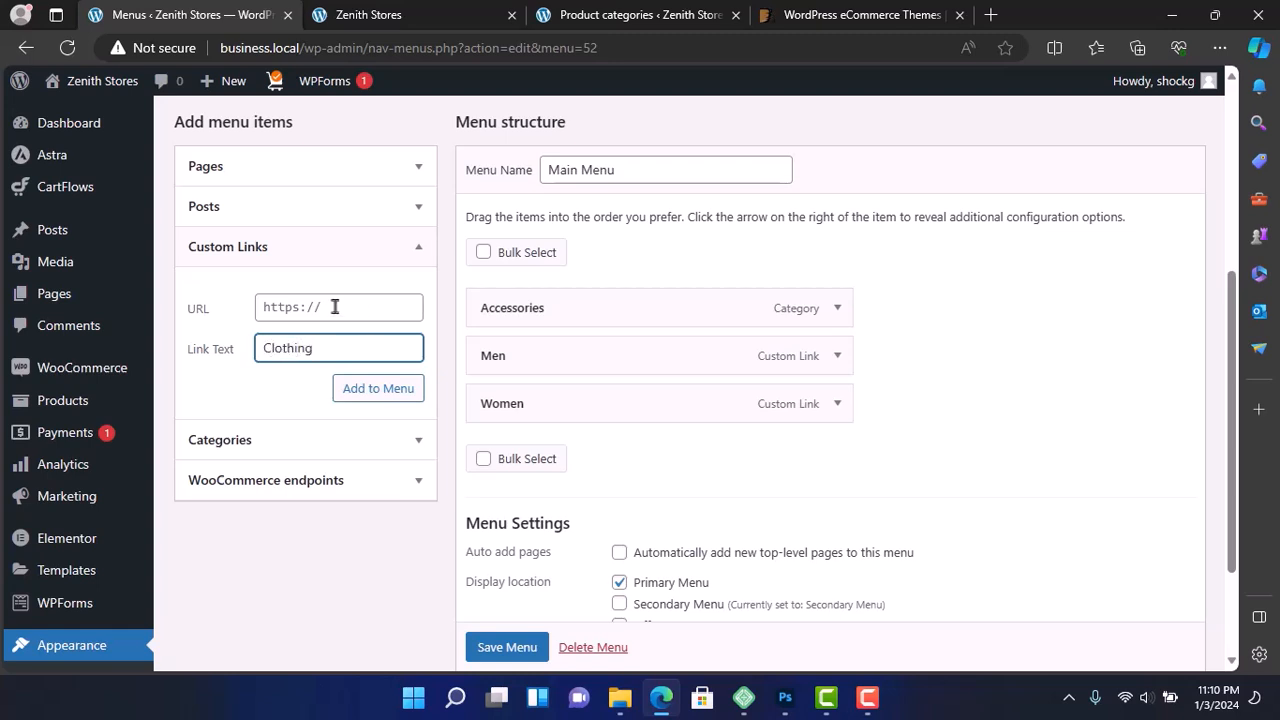
Step: Open Products in a new tab, view its product categories, then return to the menu editor
click(320, 309)
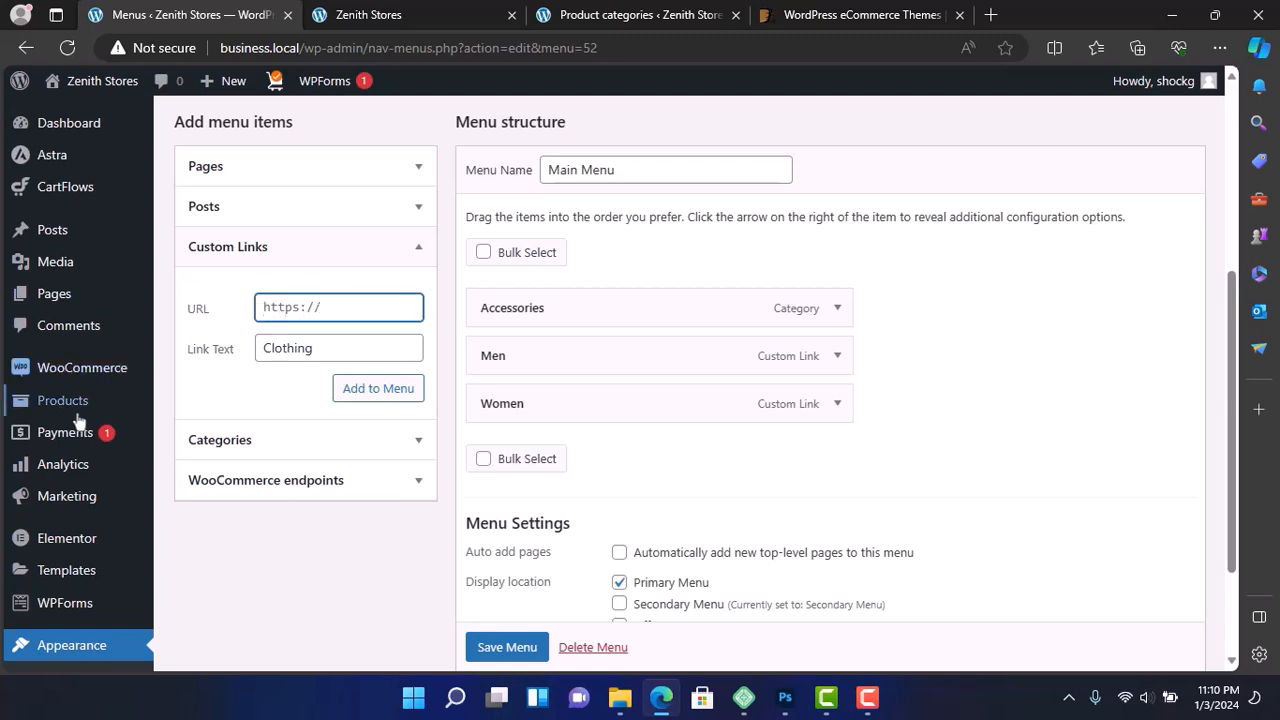
mouse_move(78, 404)
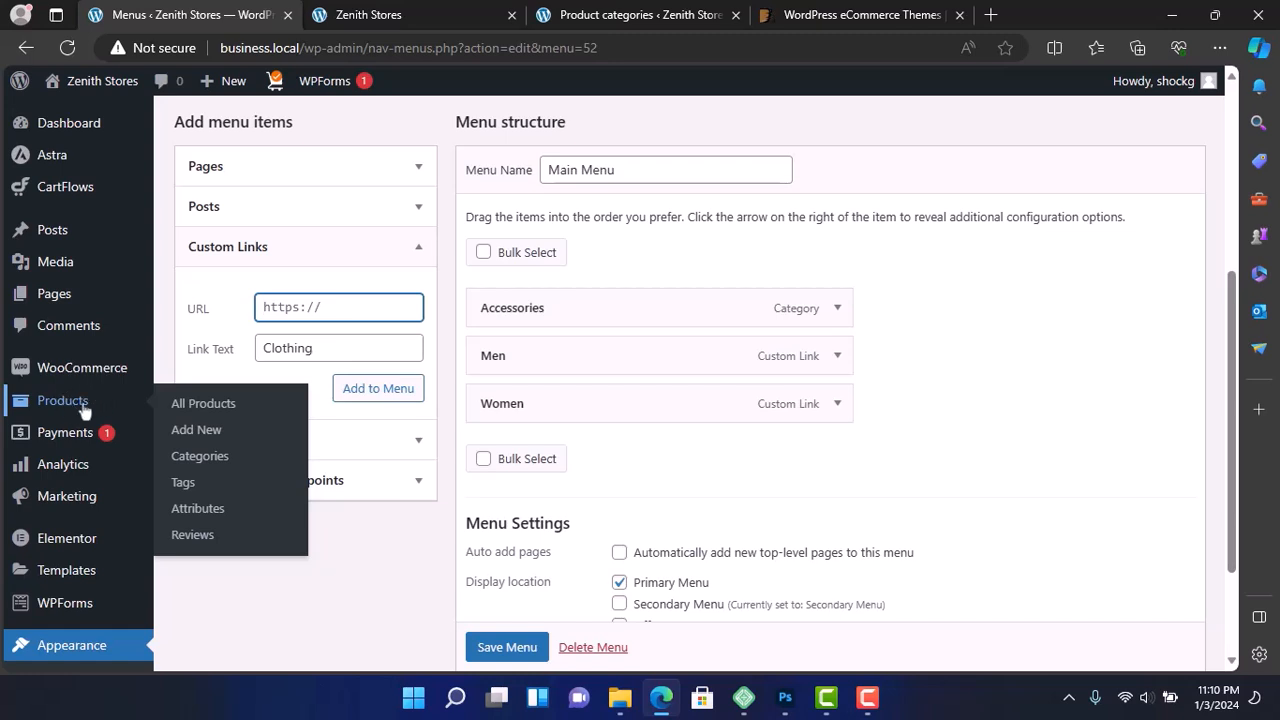
right_click(68, 406)
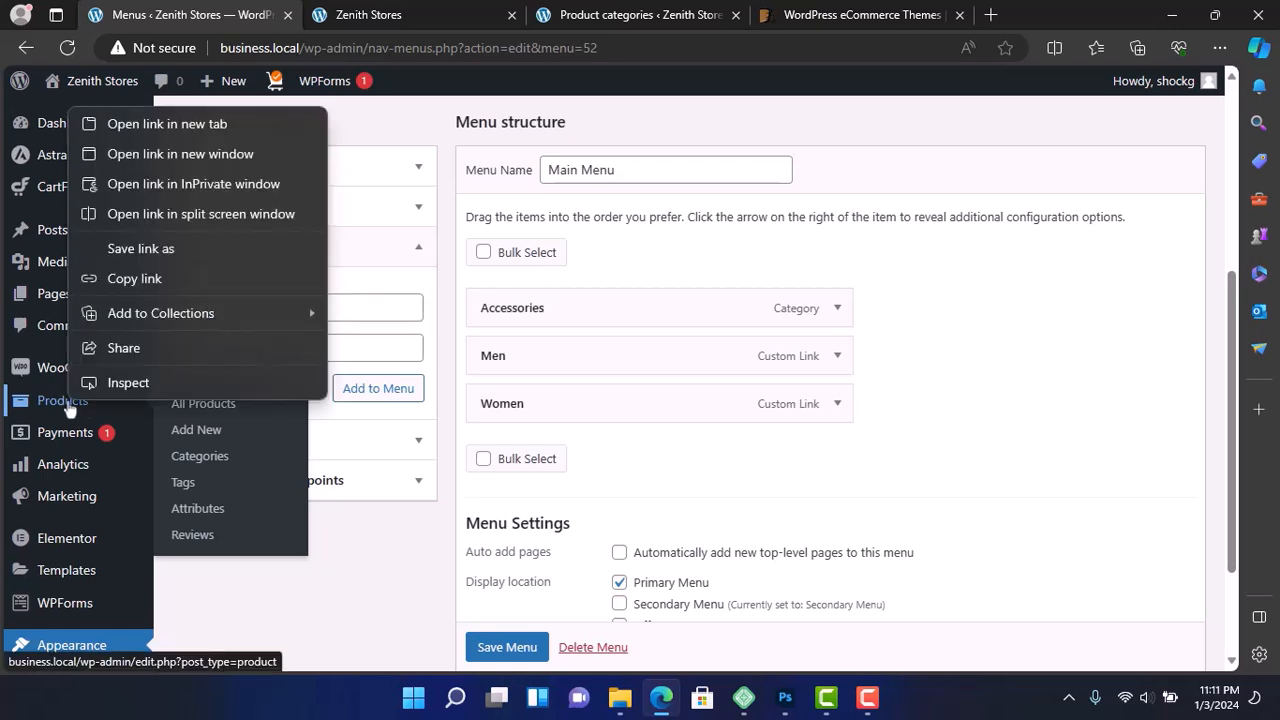
click(184, 124)
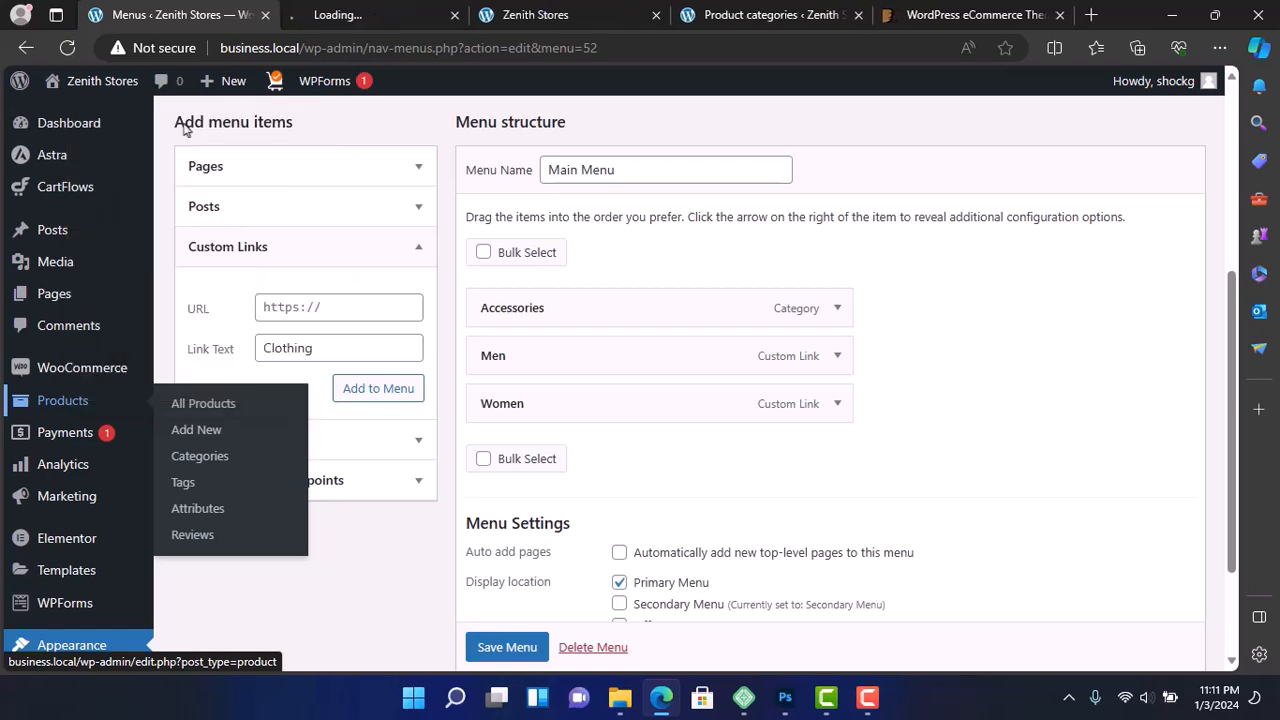
click(340, 16)
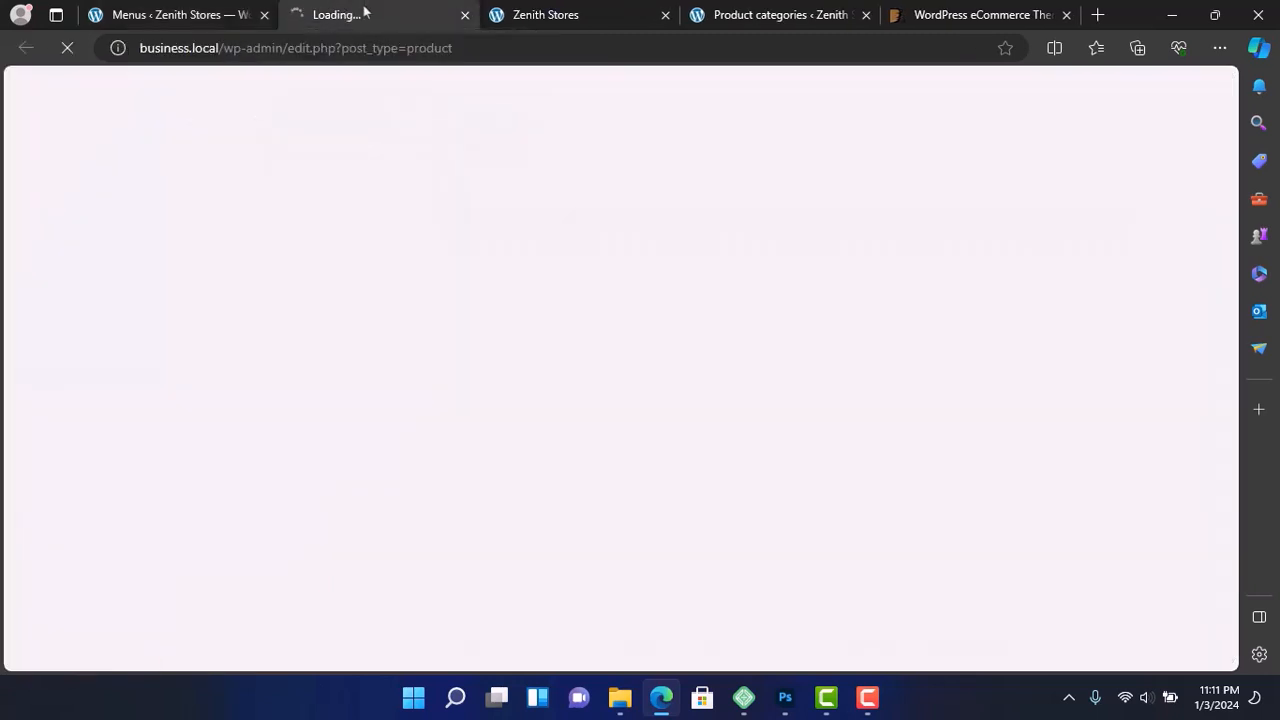
click(205, 15)
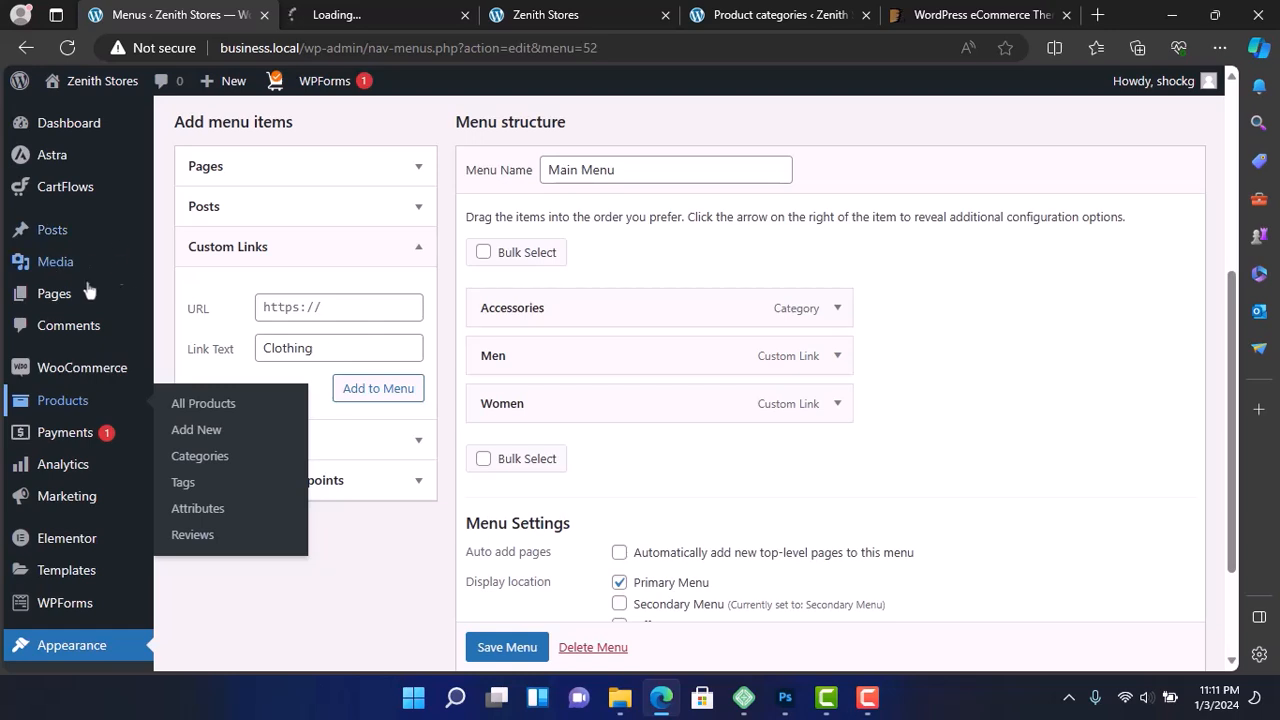
click(356, 14)
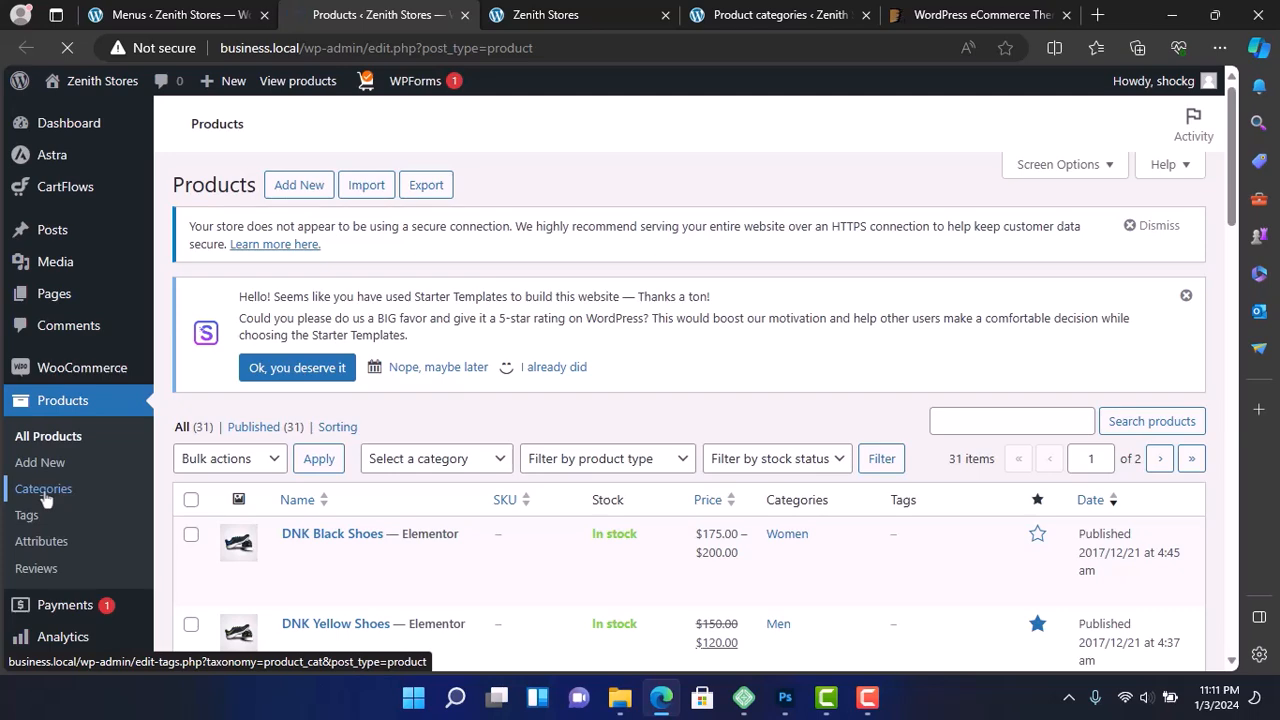
click(44, 490)
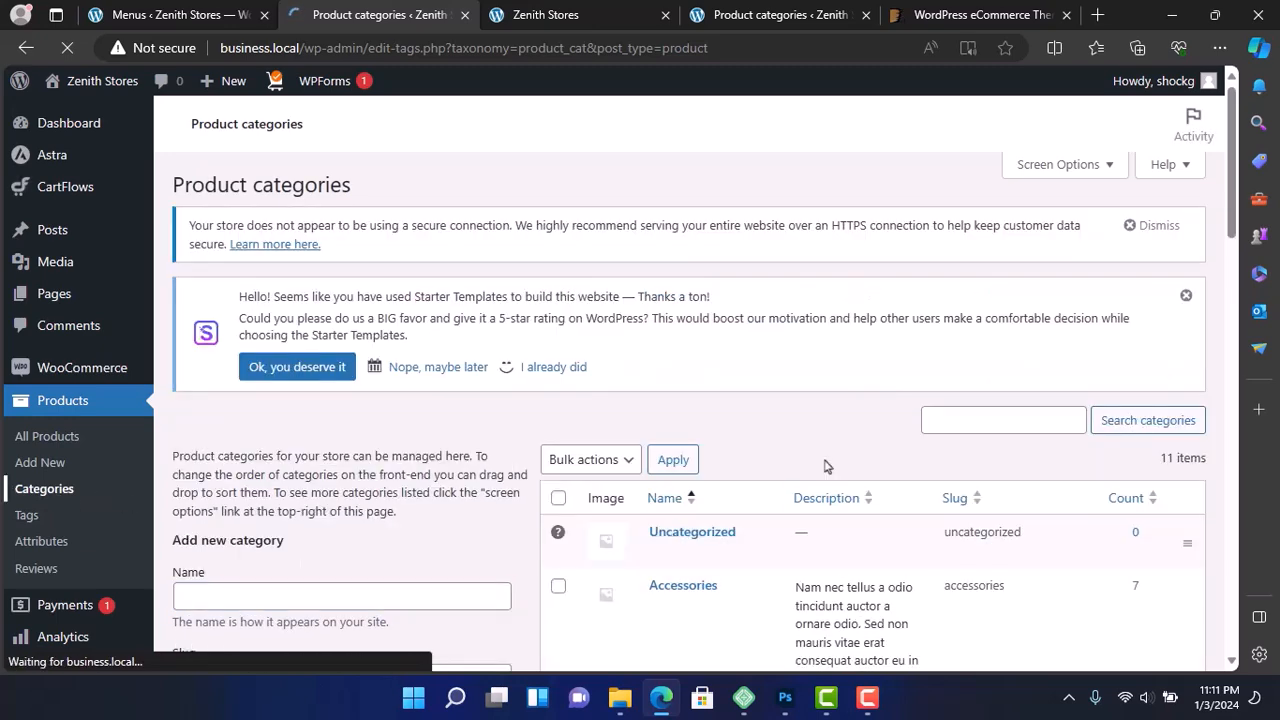
drag(1234, 226, 1233, 296)
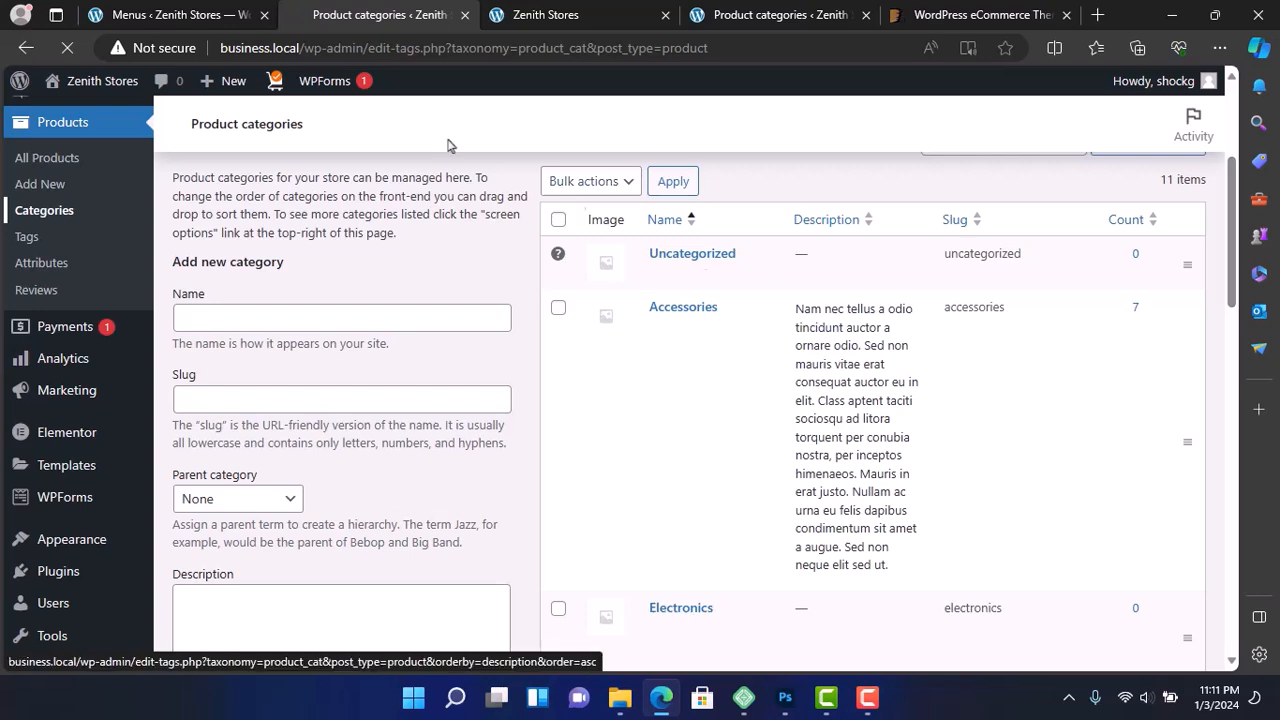
click(172, 10)
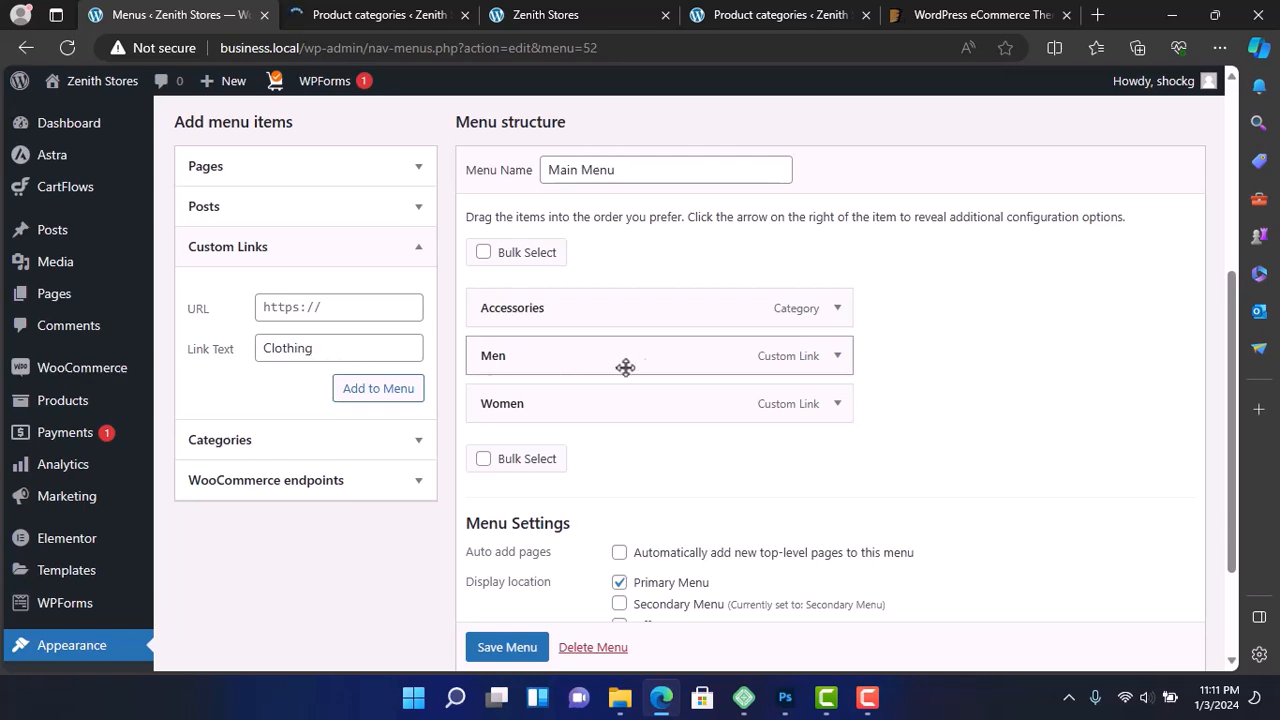
Step: Paste the Men Clothing category page link into the custom link URL field
click(358, 10)
drag(1234, 255, 1248, 451)
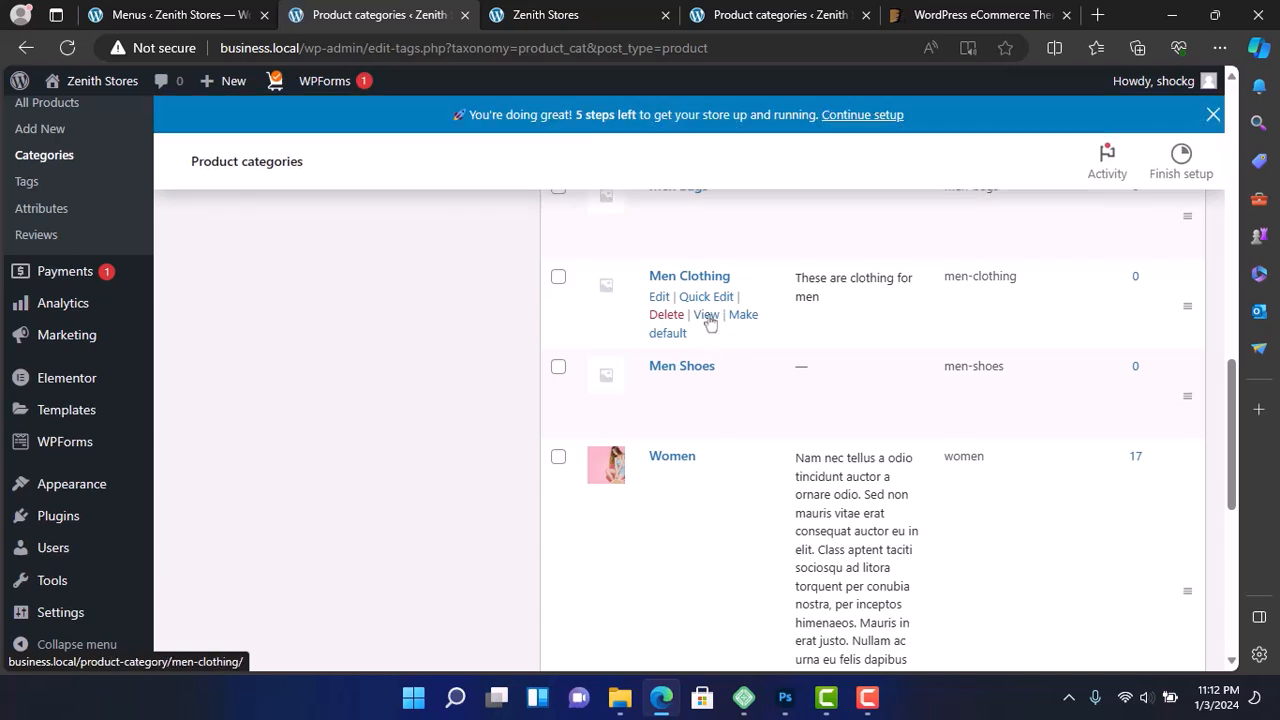
right_click(707, 316)
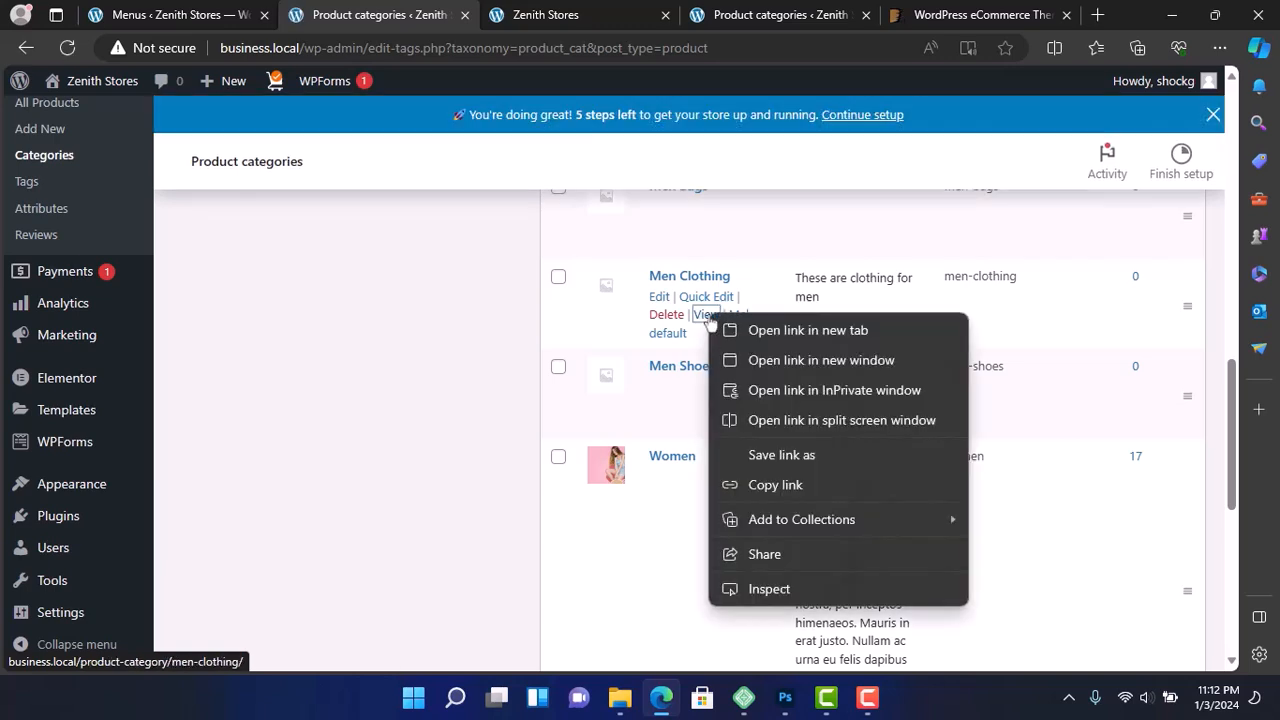
click(785, 486)
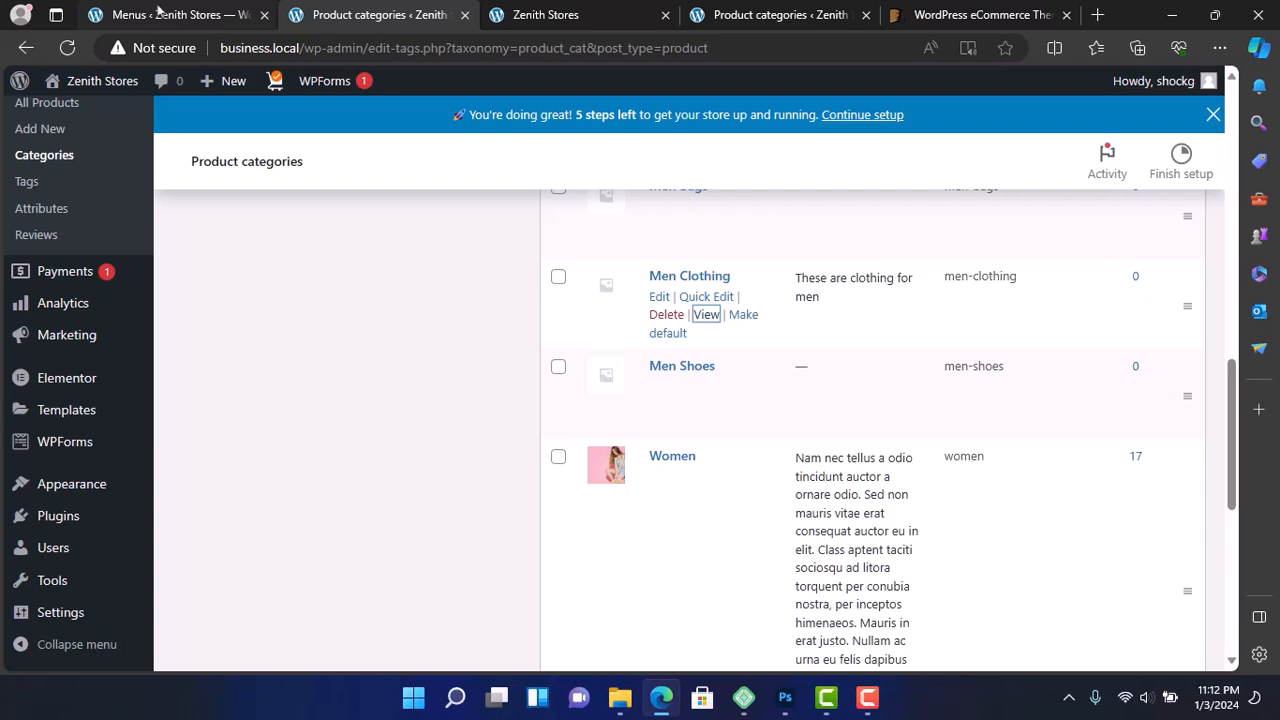
click(157, 12)
click(306, 305)
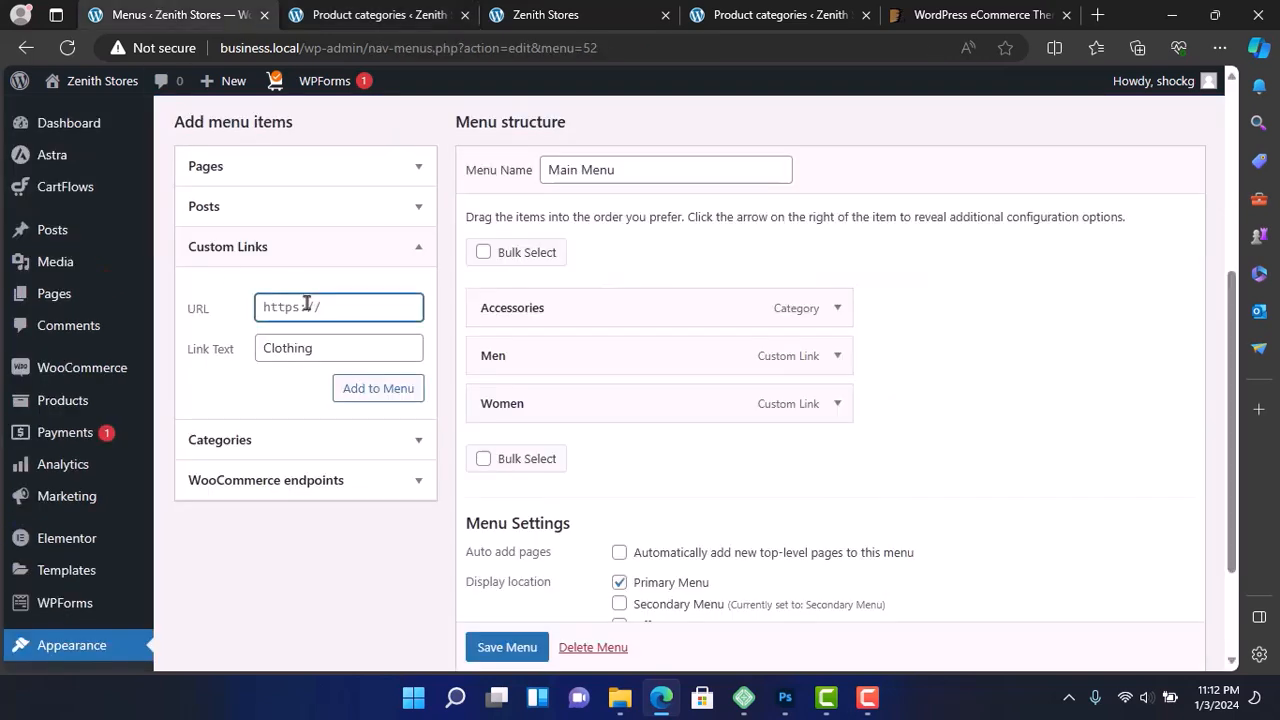
key(ctrl+v)
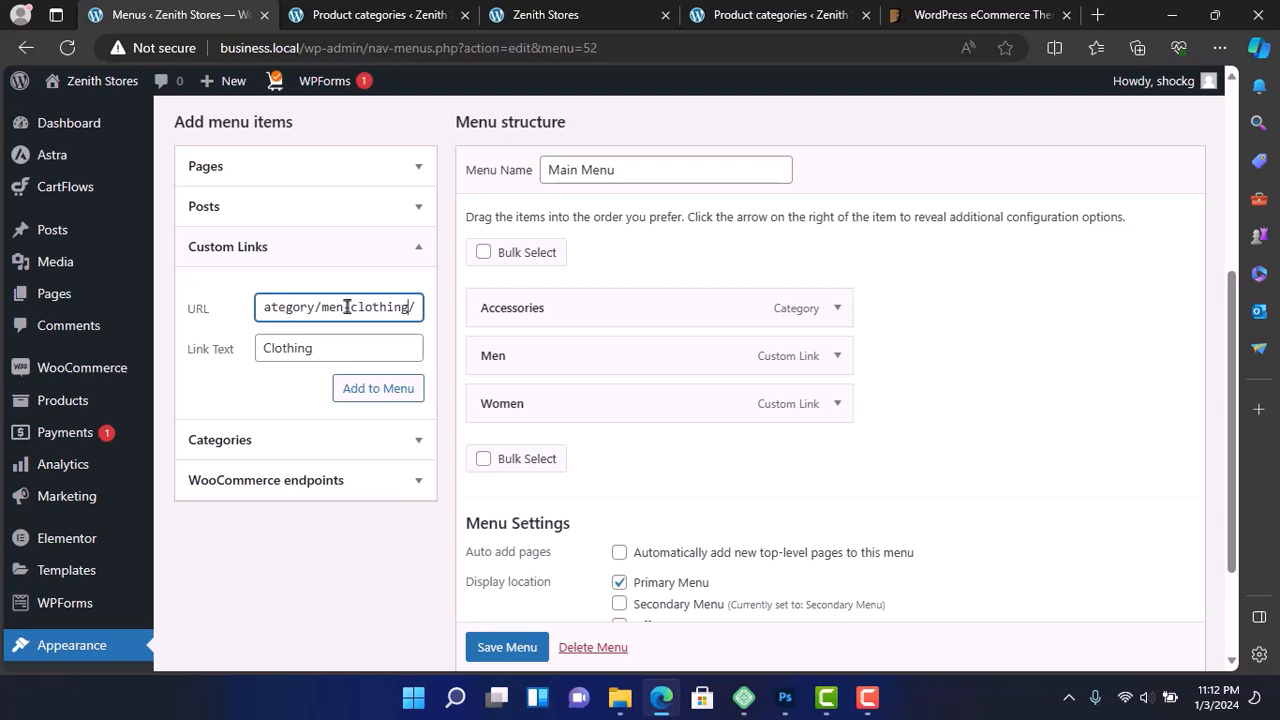
key(Left)
key(Left)
key(Left)
key(Left)
key(Left)
key(Left)
key(Left)
key(Left)
key(Left)
key(Left)
key(Left)
key(Left)
key(Left)
key(Left)
key(Left)
key(Left)
key(Left)
key(Left)
key(Left)
key(Left)
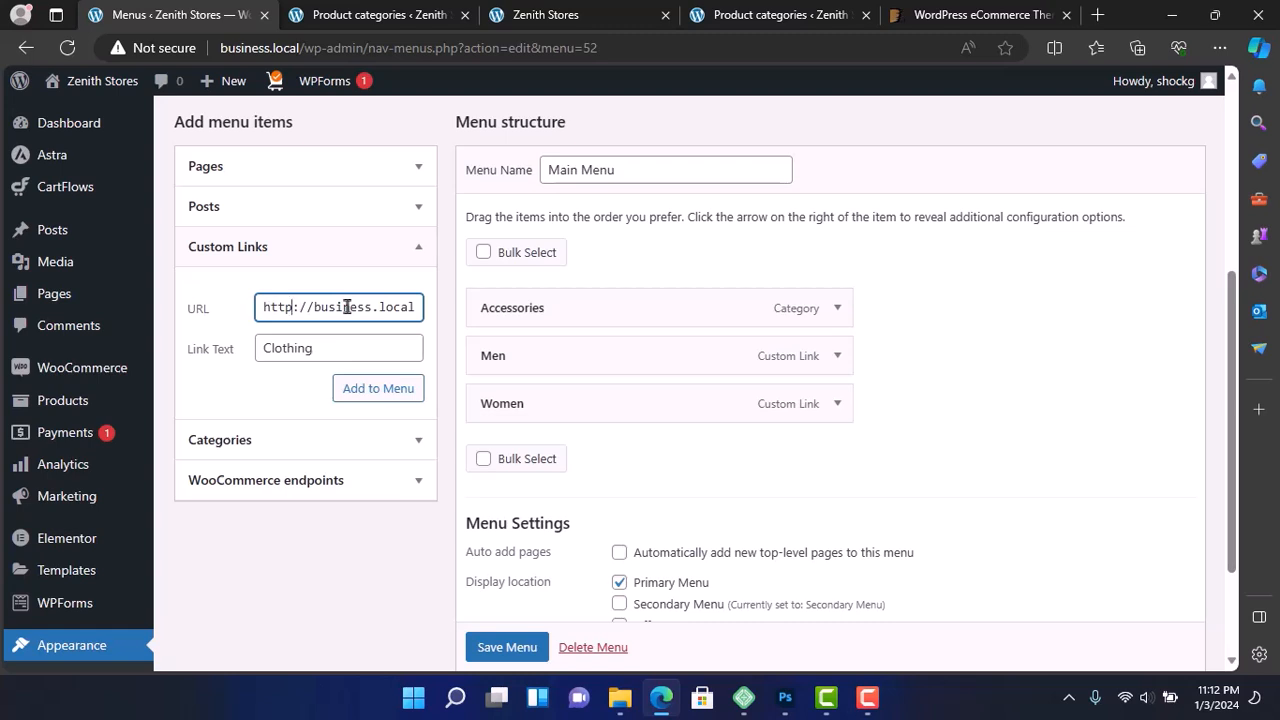
key(Right)
key(Right)
key(Right)
key(Right)
key(Right)
key(Right)
key(Right)
key(Right)
key(Right)
key(Right)
key(Right)
key(Right)
key(Right)
key(Right)
key(Right)
key(Right)
key(Right)
key(Right)
key(Right)
key(Right)
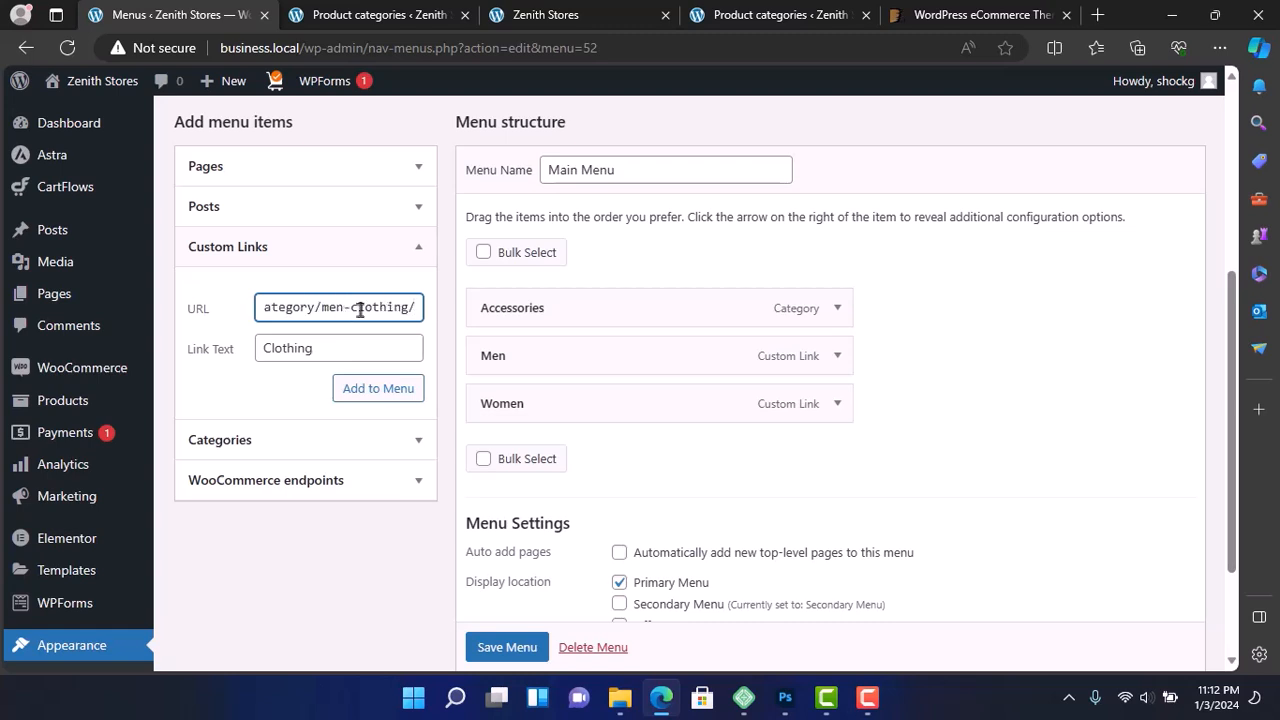
Step: Add the Clothing link to the menu and indent it as a sub-item under Men
click(376, 396)
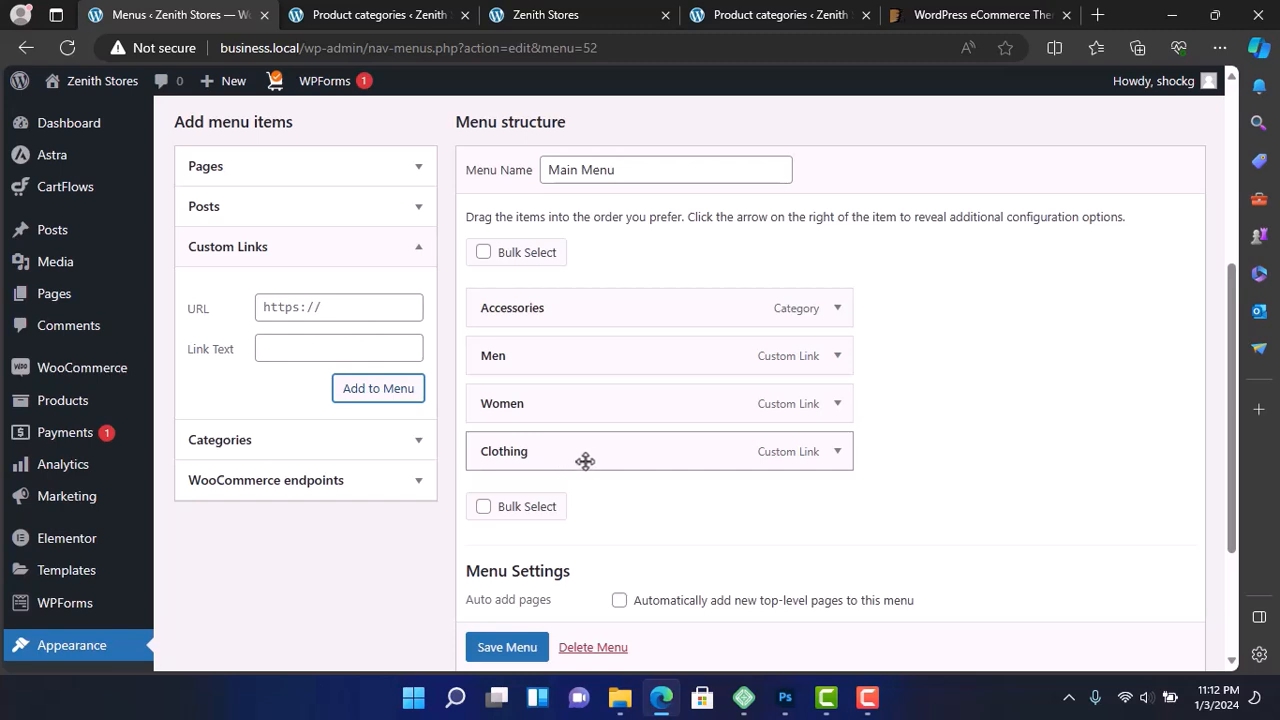
drag(603, 466, 626, 418)
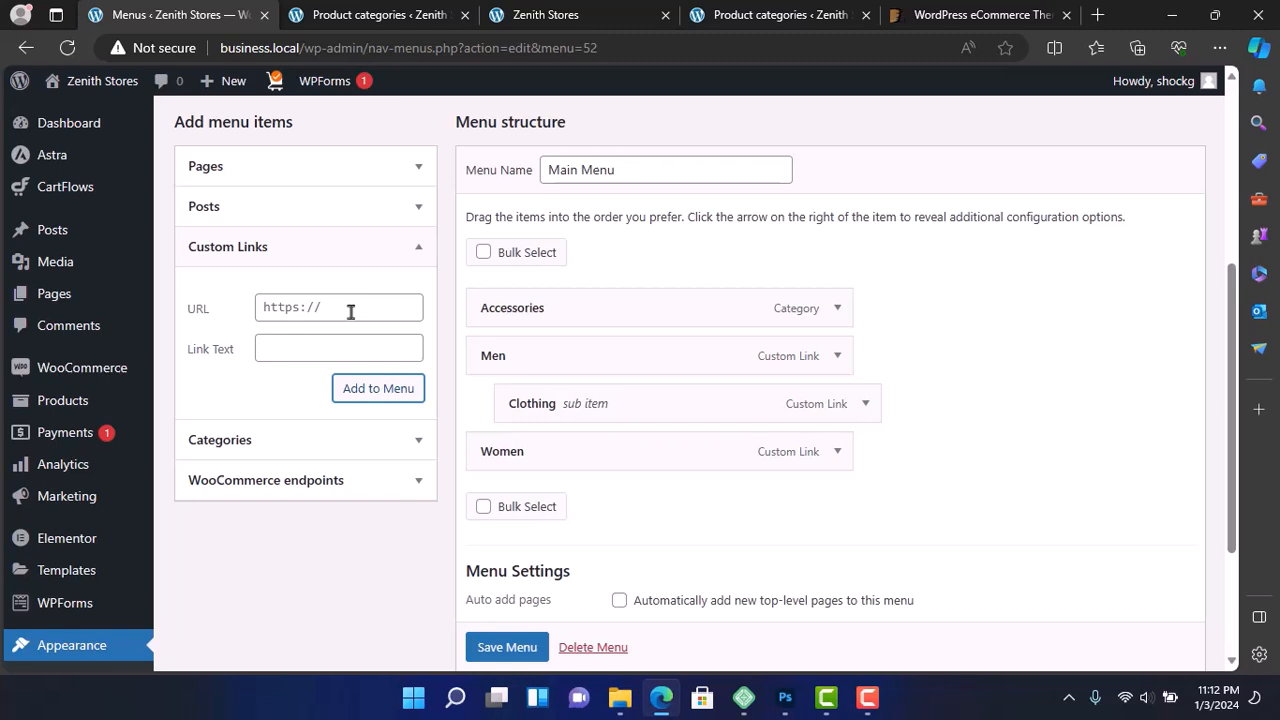
click(322, 348)
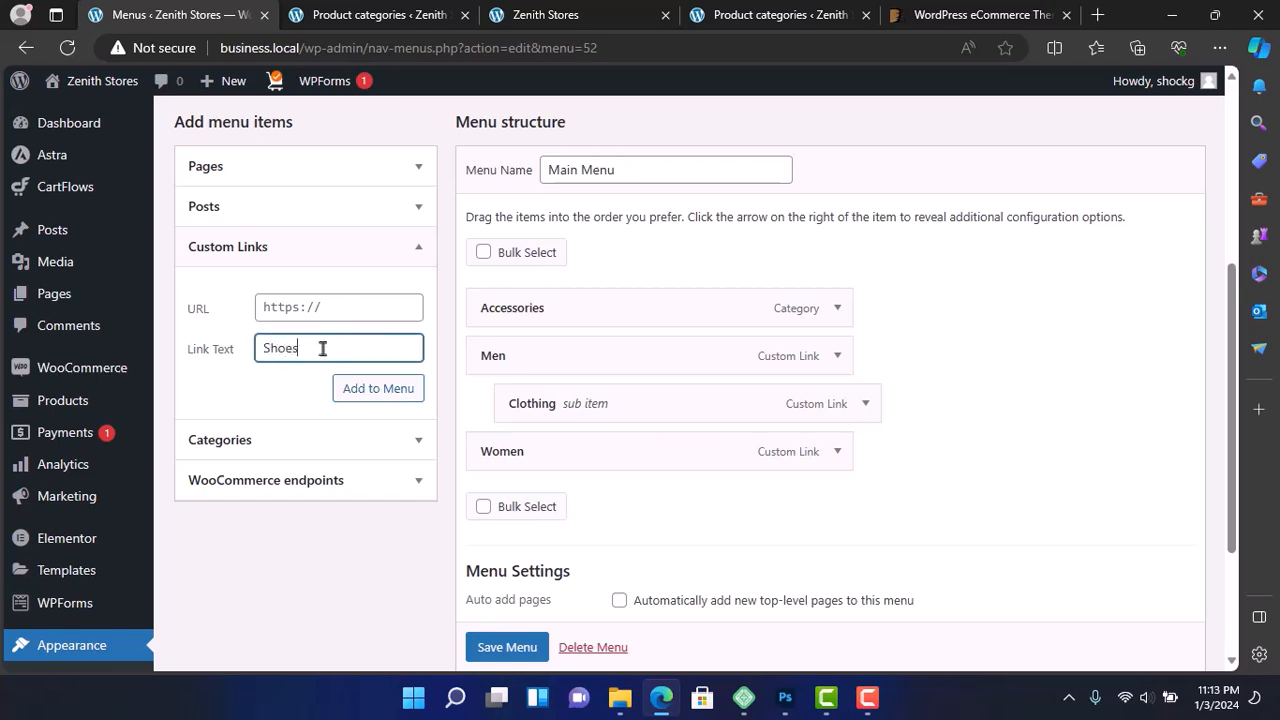
Step: Add a Shoes link to the Men Shoes category, nested under Men below Clothing
click(530, 15)
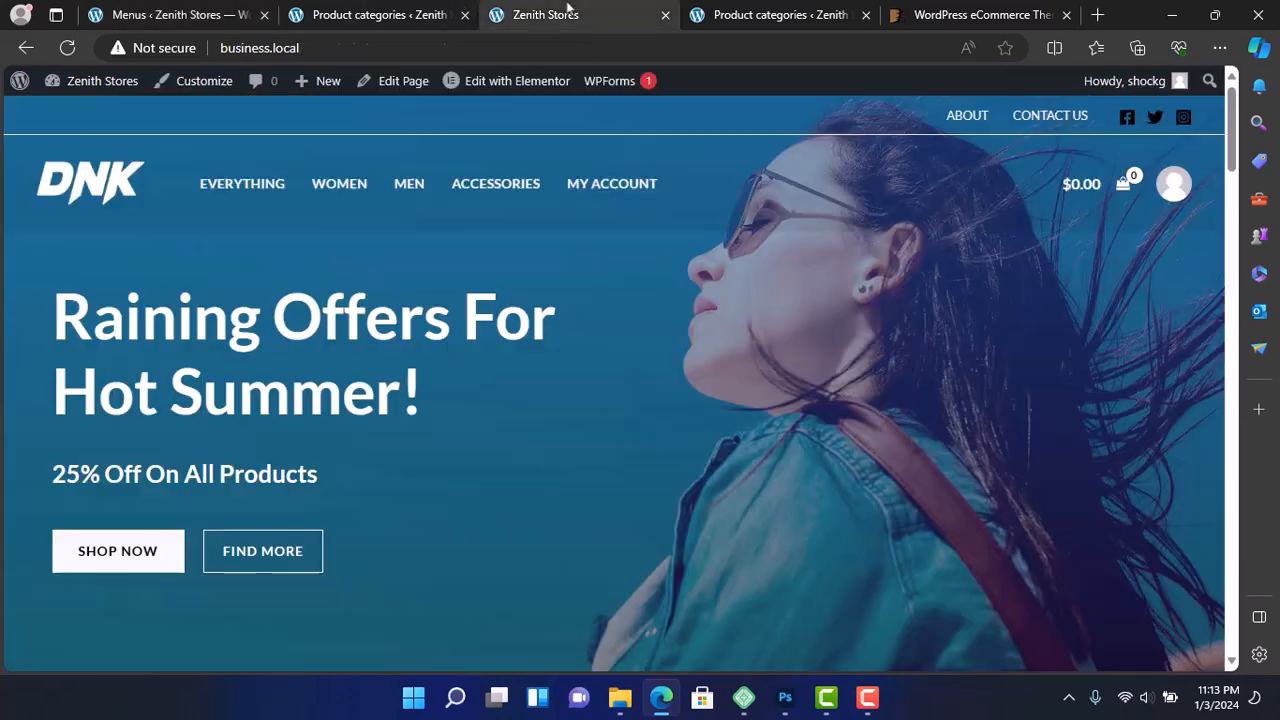
click(390, 13)
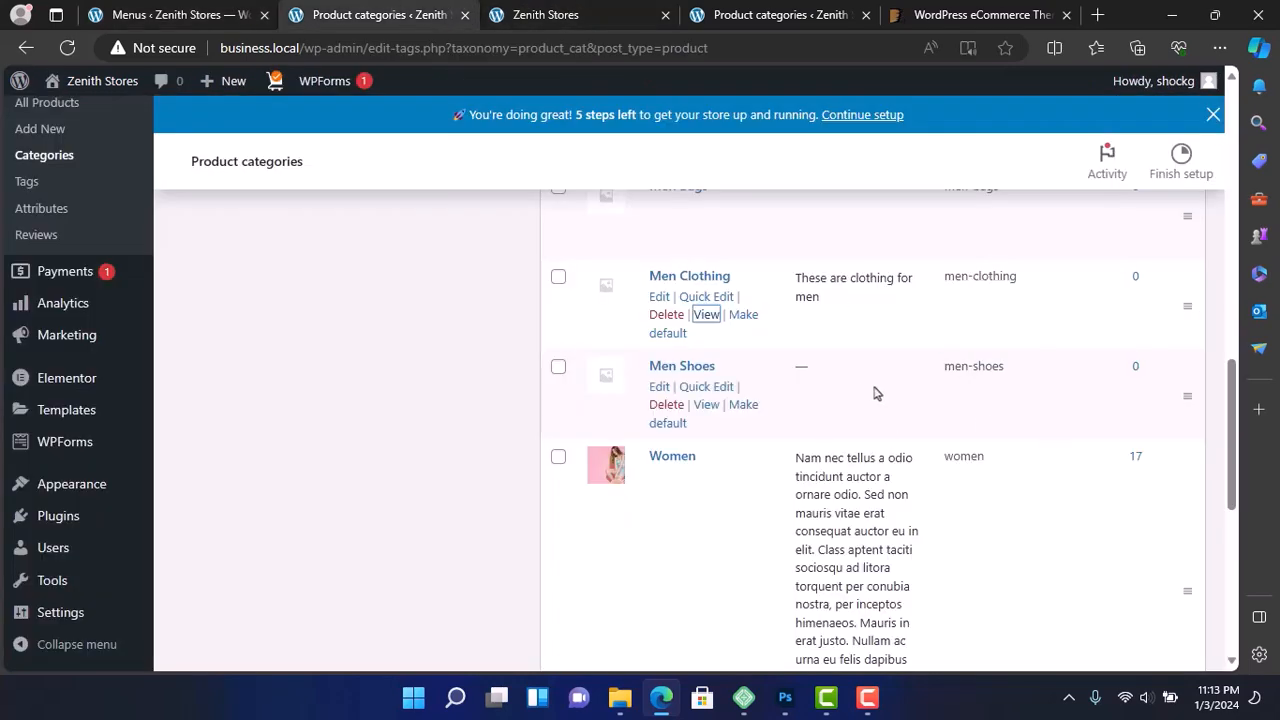
right_click(708, 408)
click(789, 285)
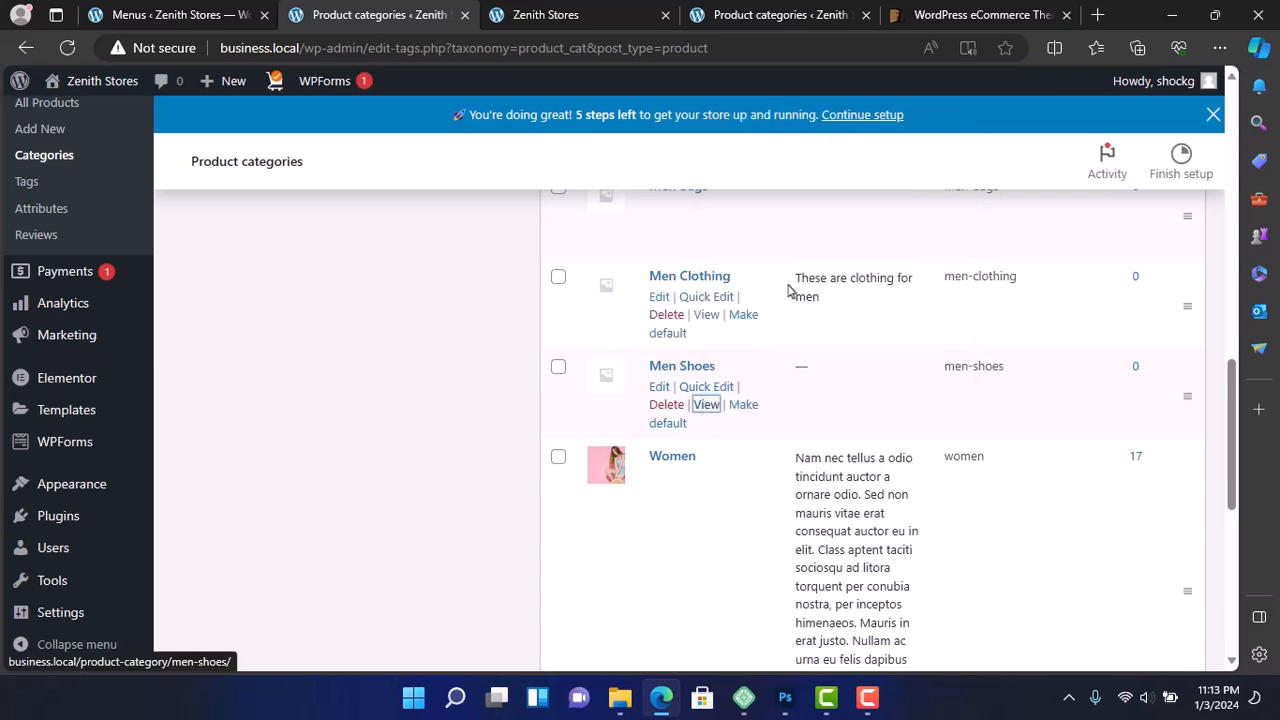
click(180, 13)
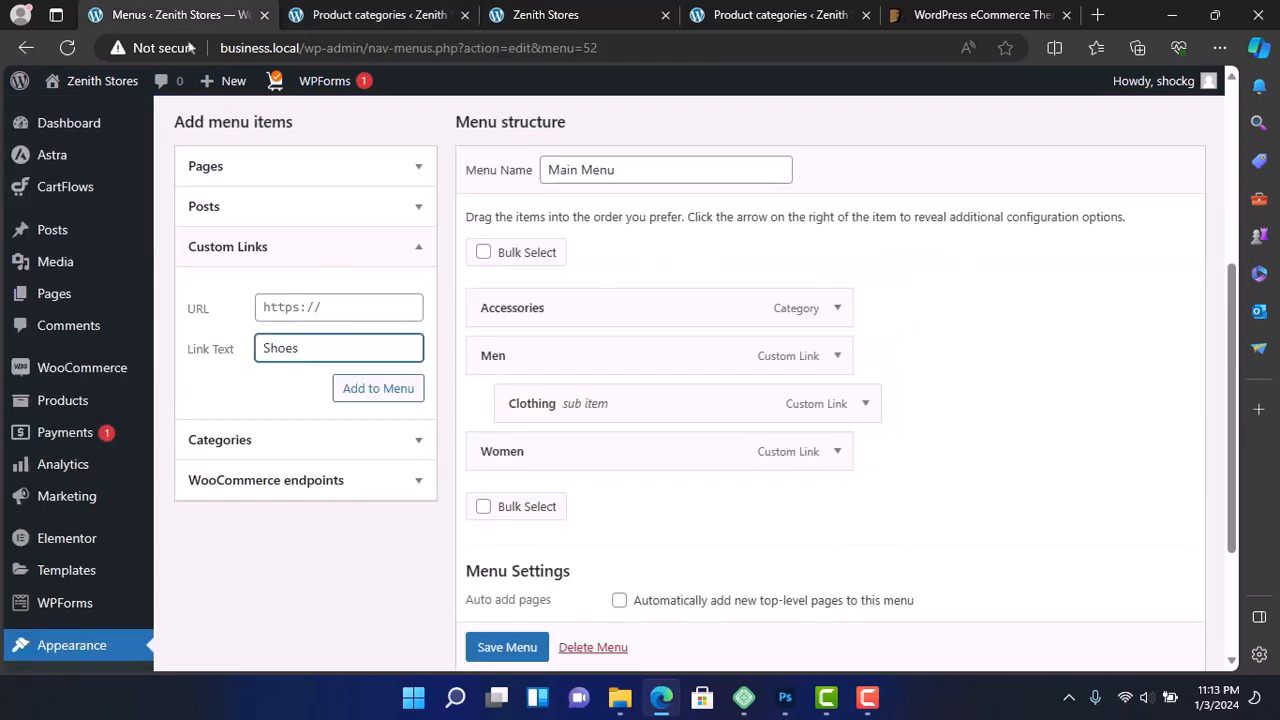
click(314, 309)
key(ctrl+v)
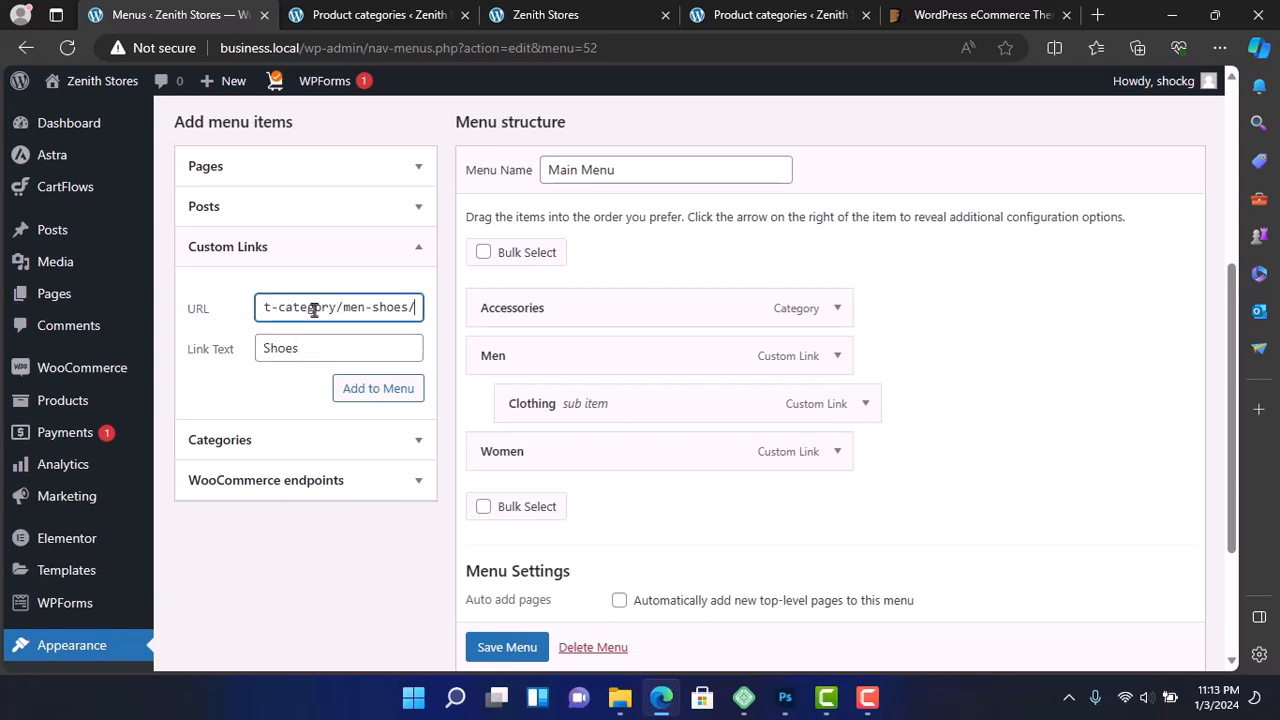
click(372, 395)
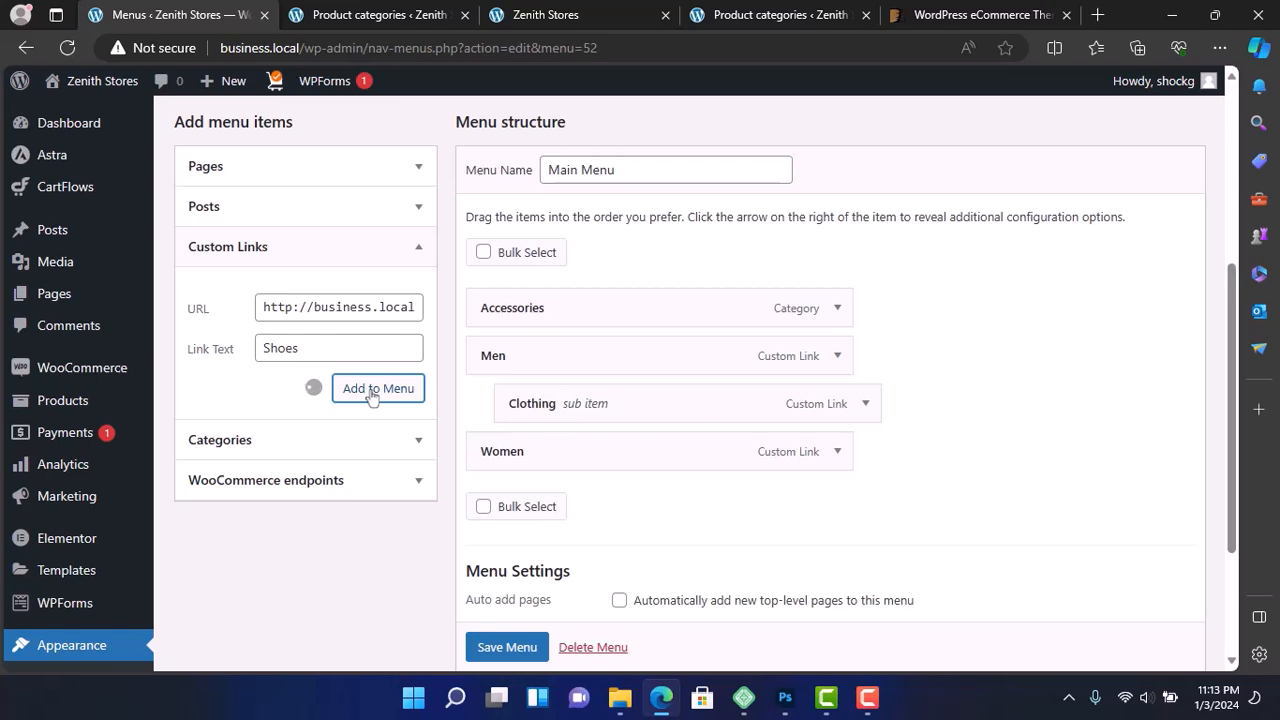
drag(613, 509, 646, 458)
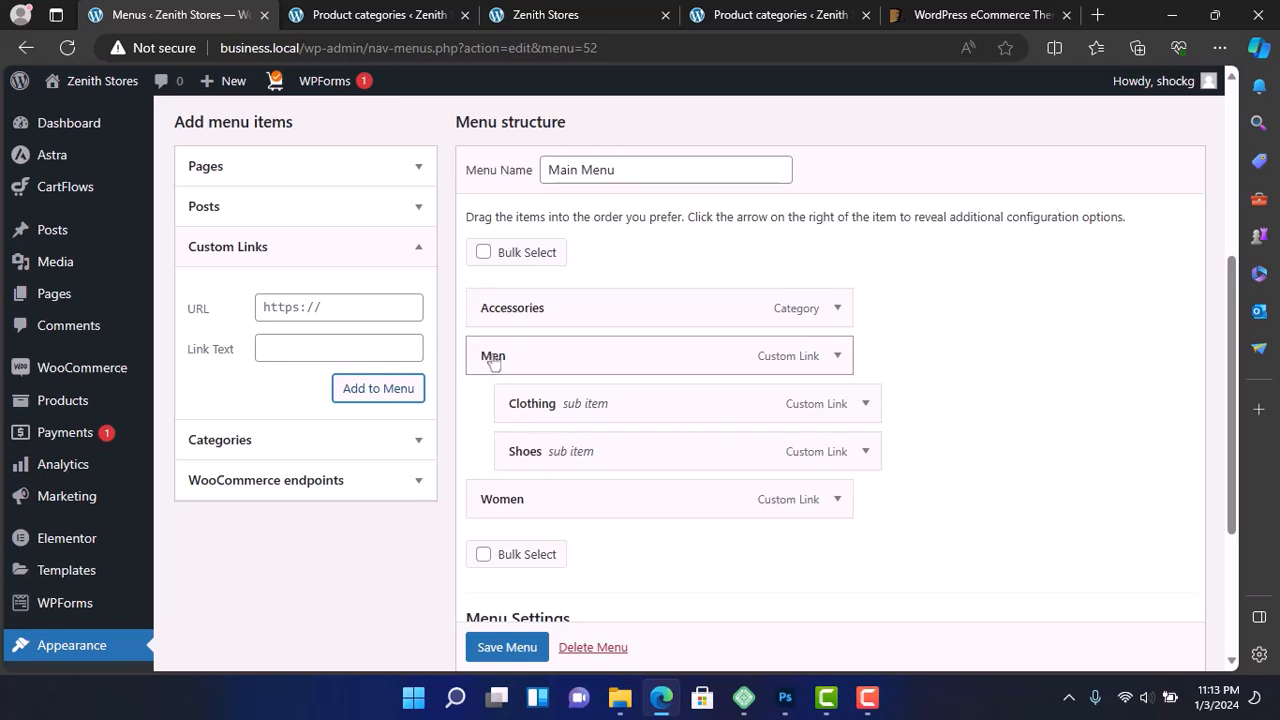
click(366, 350)
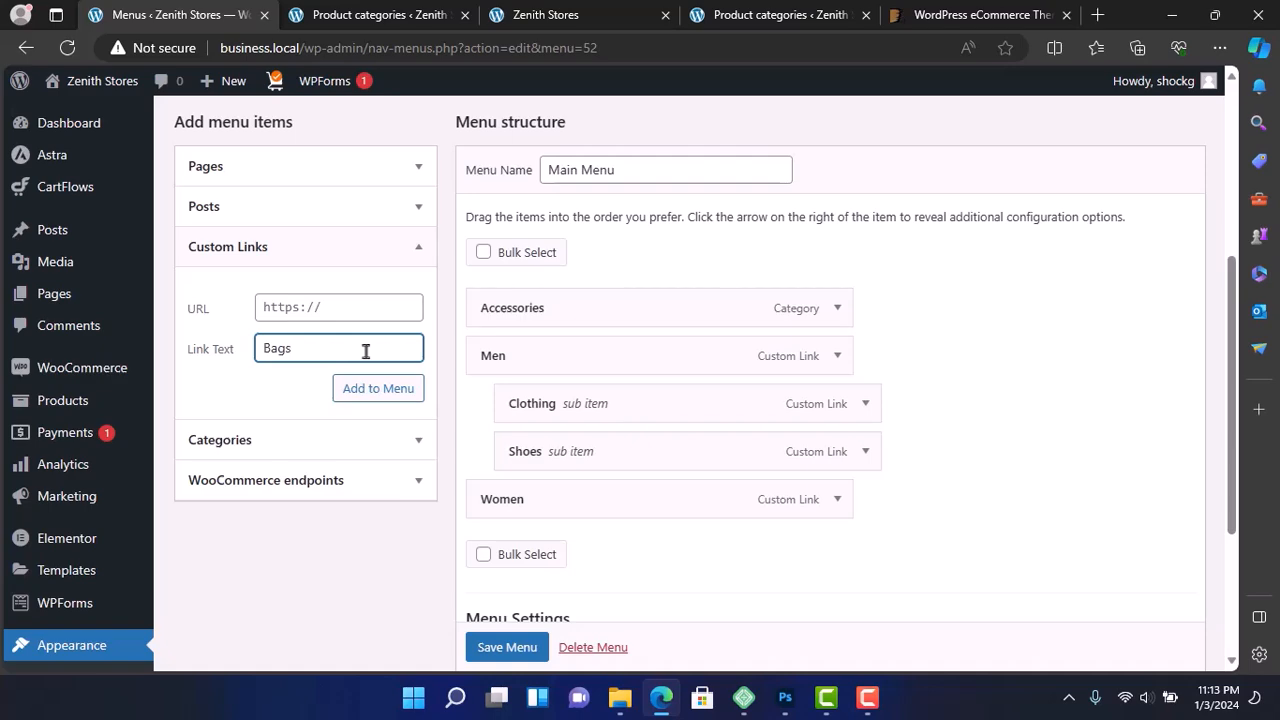
Step: Add a Bags link to the Men Bags category, nested under Men below Shoes
click(404, 14)
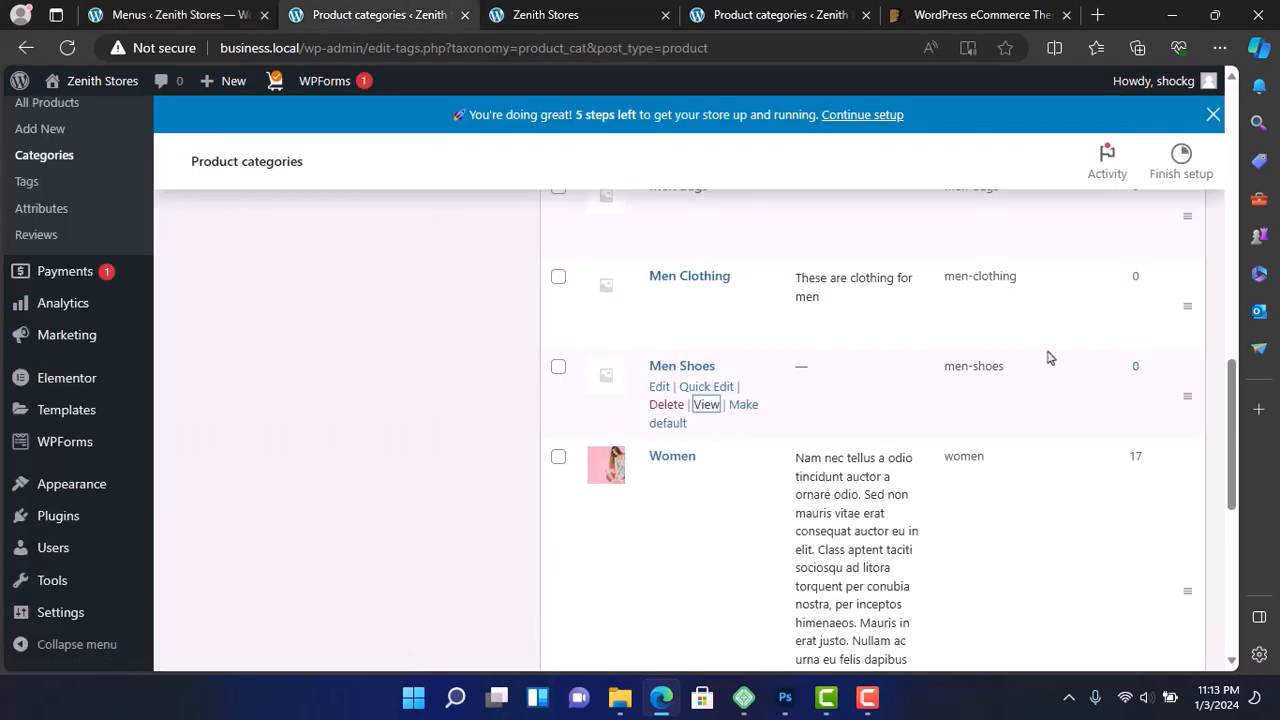
scroll(1195, 380, down, 5)
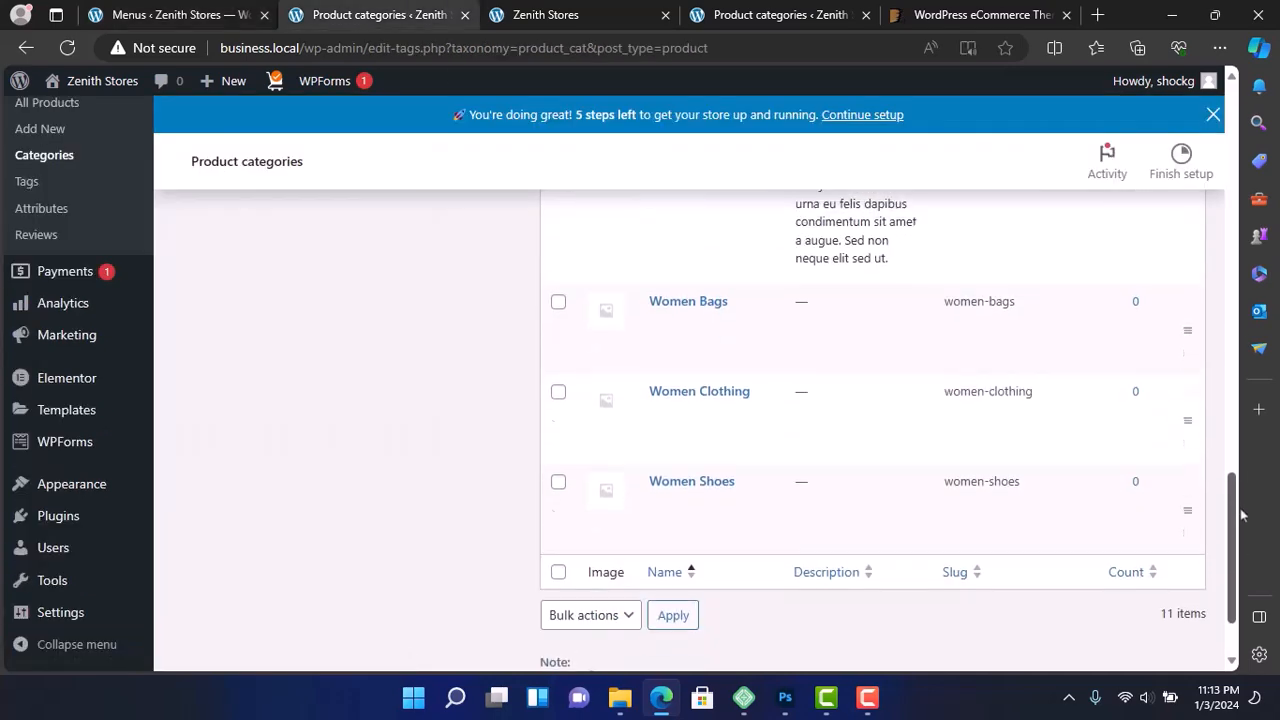
scroll(1183, 371, up, 5)
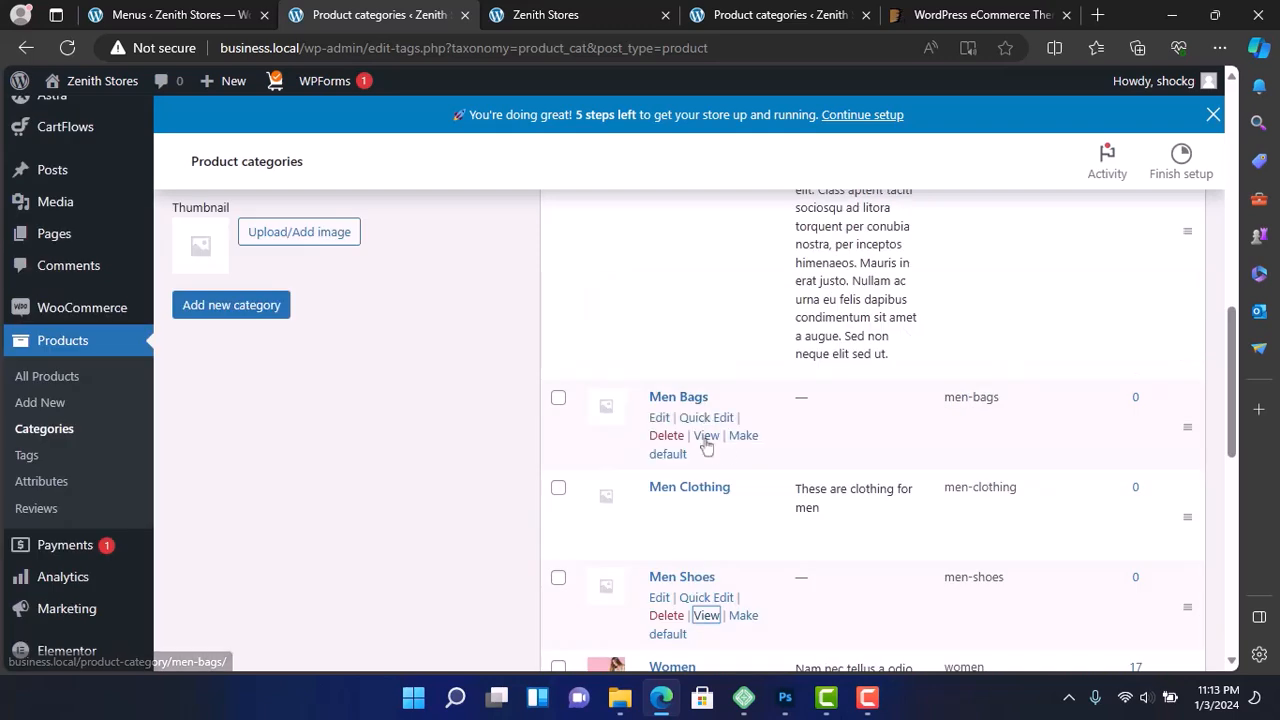
right_click(706, 443)
click(776, 320)
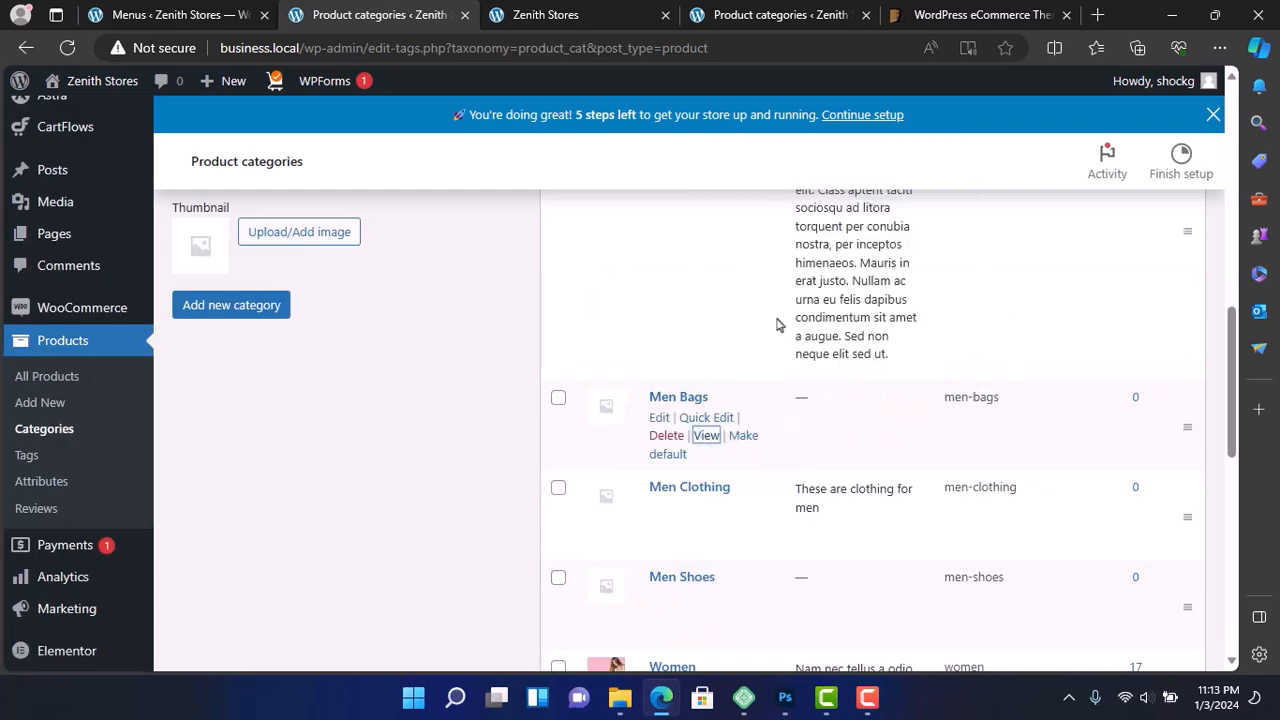
click(192, 17)
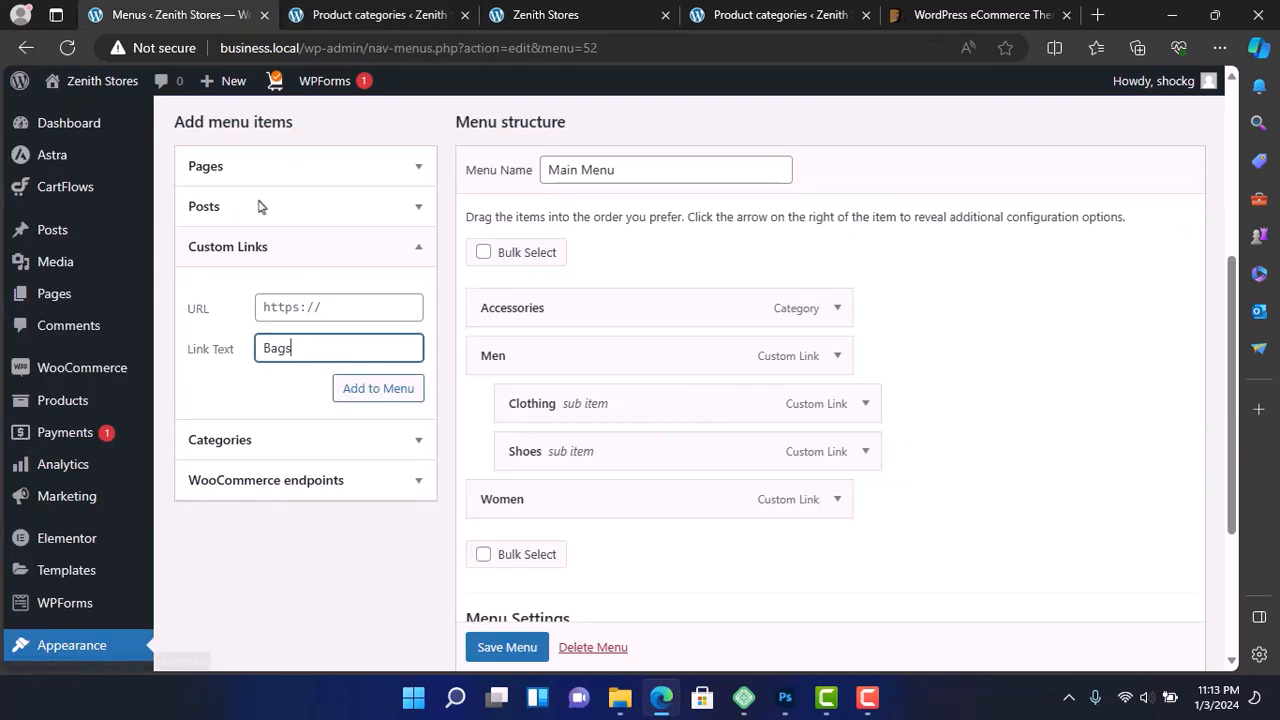
click(313, 313)
key(ctrl+v)
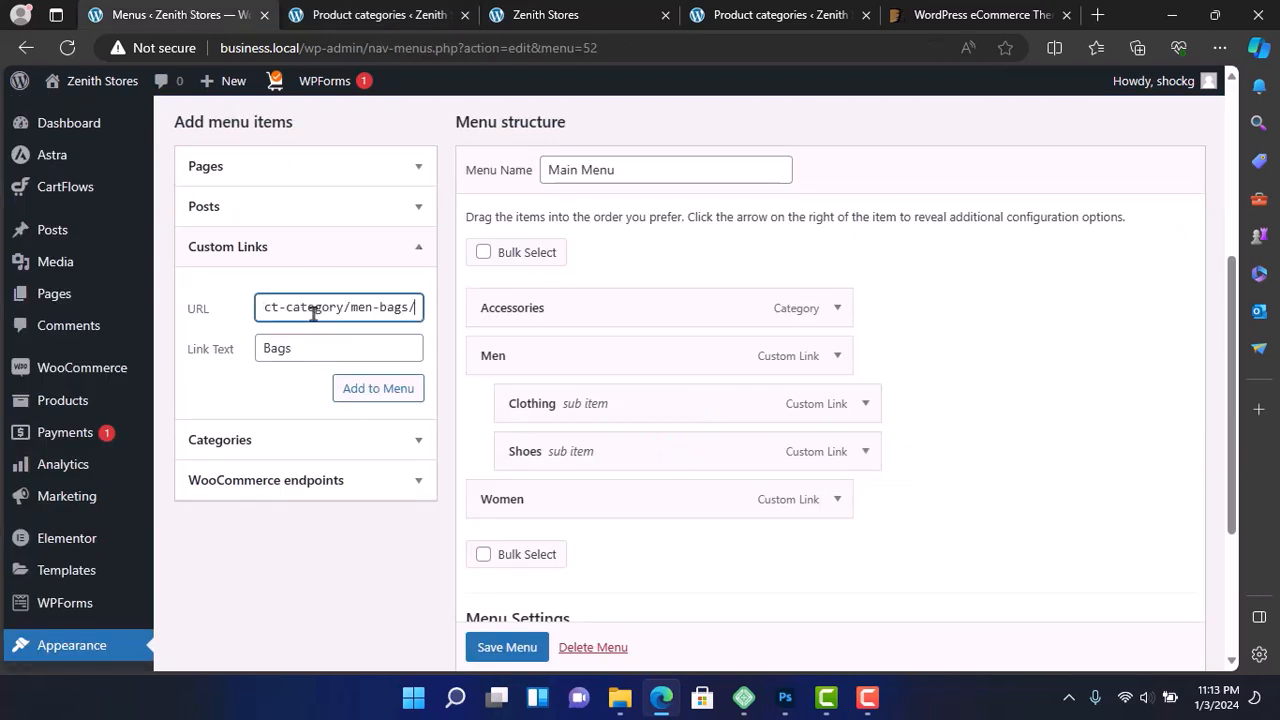
click(360, 392)
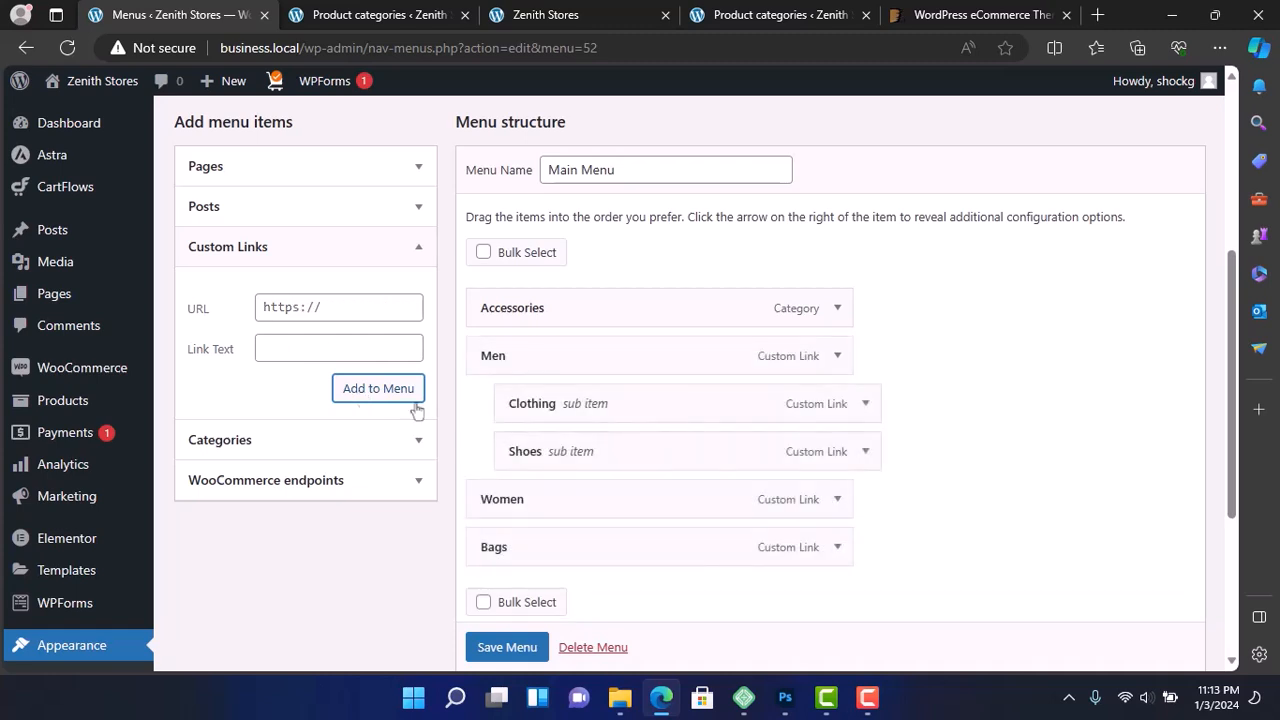
drag(541, 556, 571, 500)
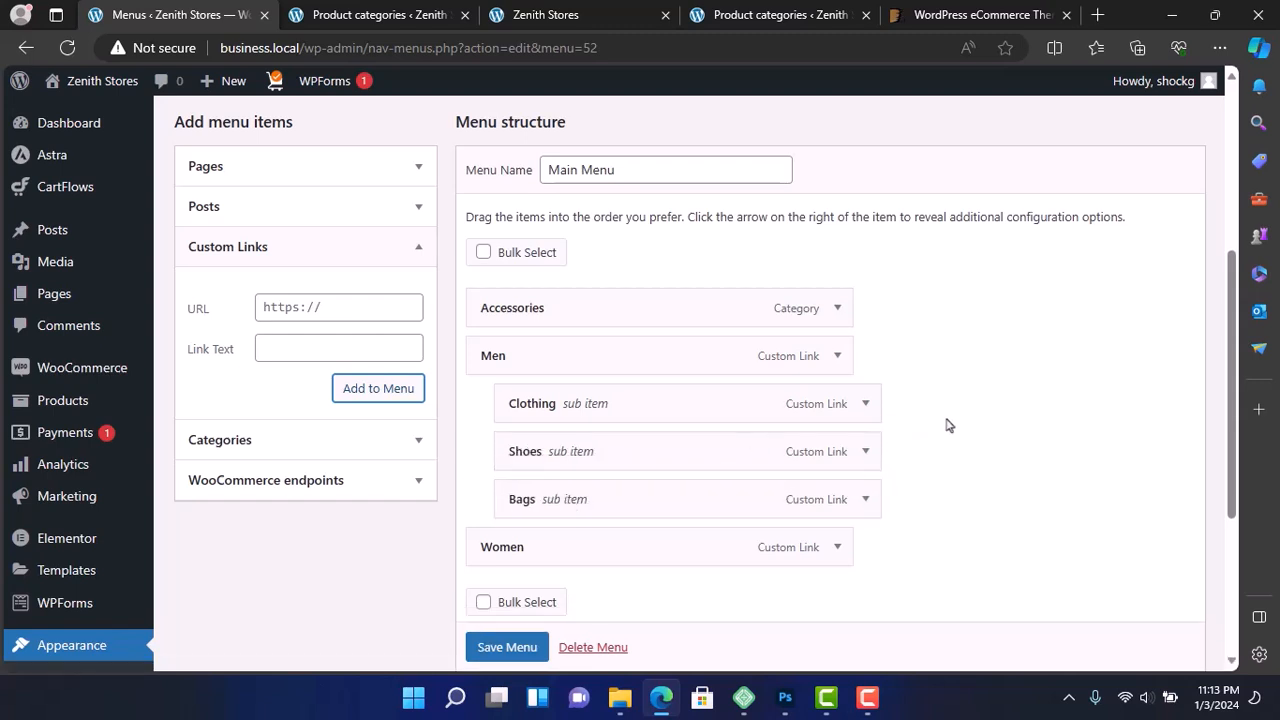
drag(1231, 346, 1235, 420)
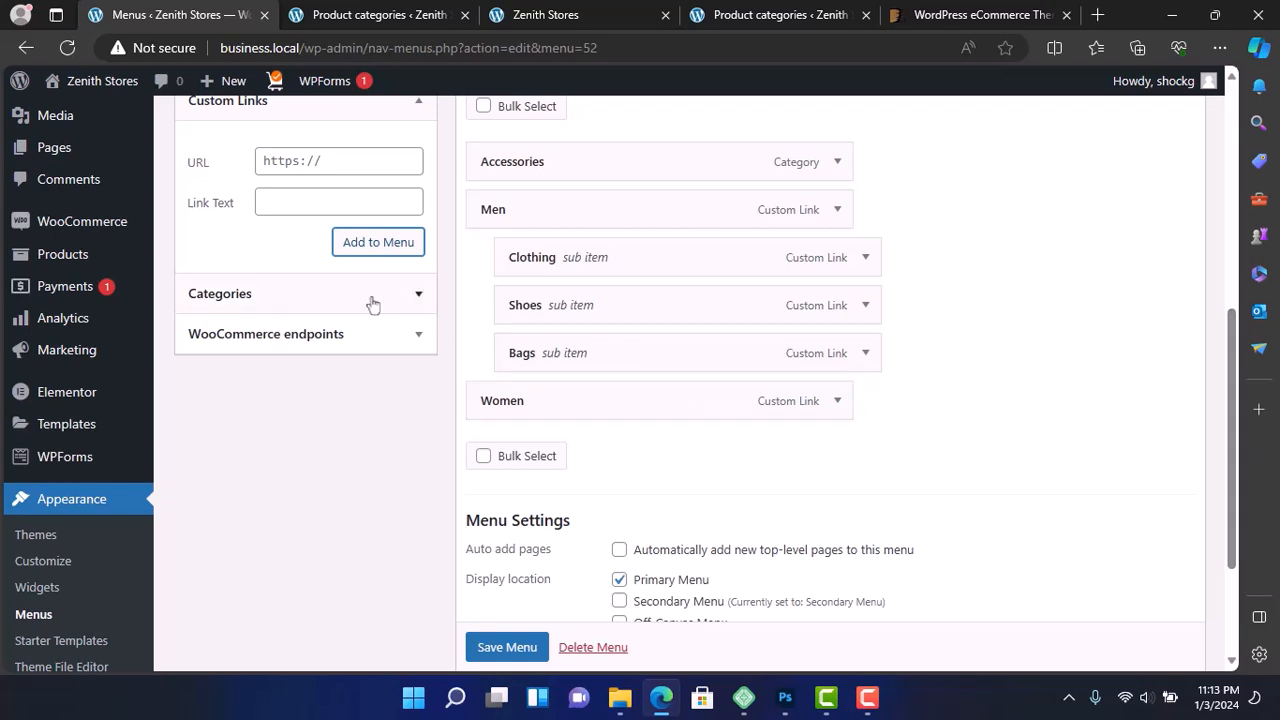
Step: Add a 'Clothing' link to the Women Clothing category and nest it under Women
click(351, 203)
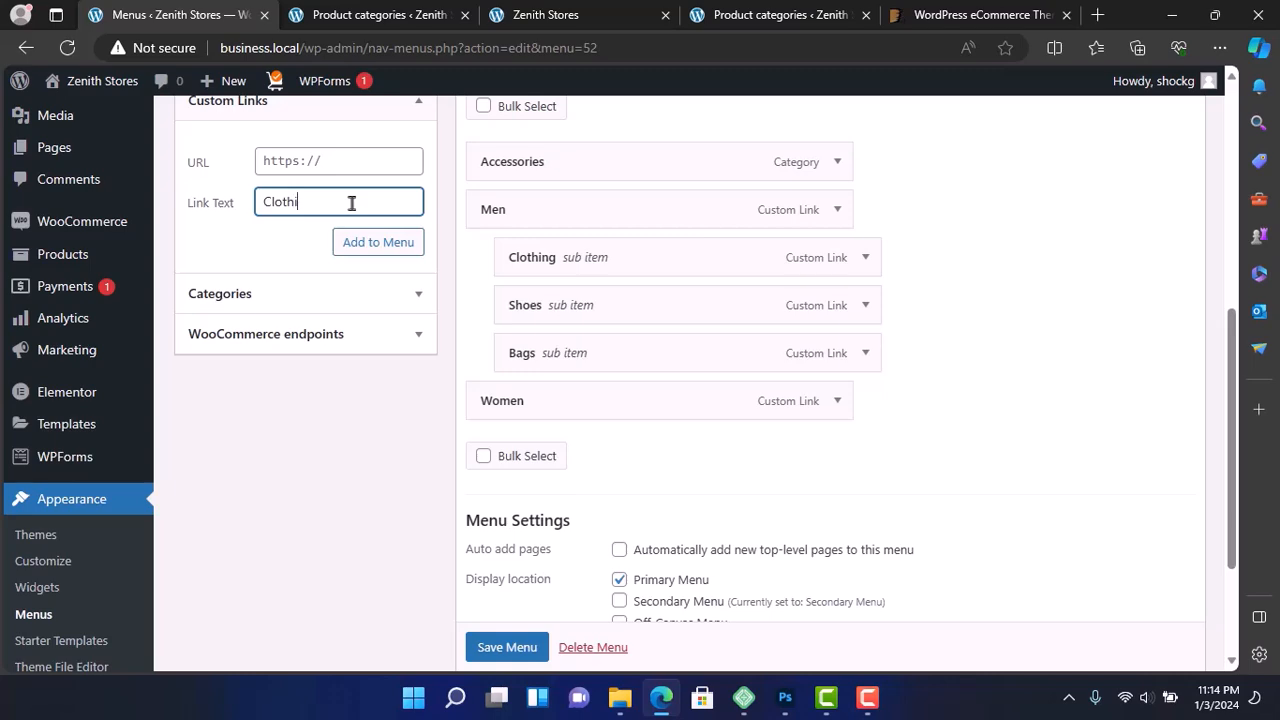
text(Clothing)
click(380, 12)
drag(1233, 362, 1259, 537)
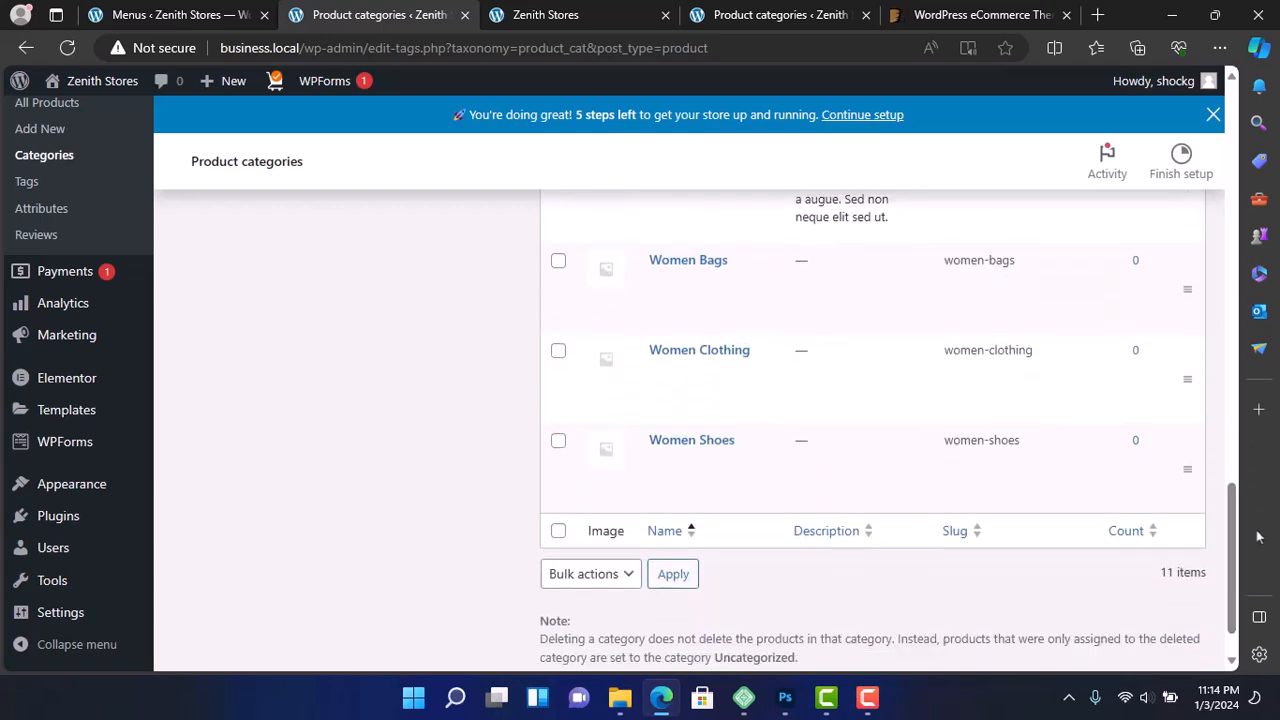
right_click(706, 400)
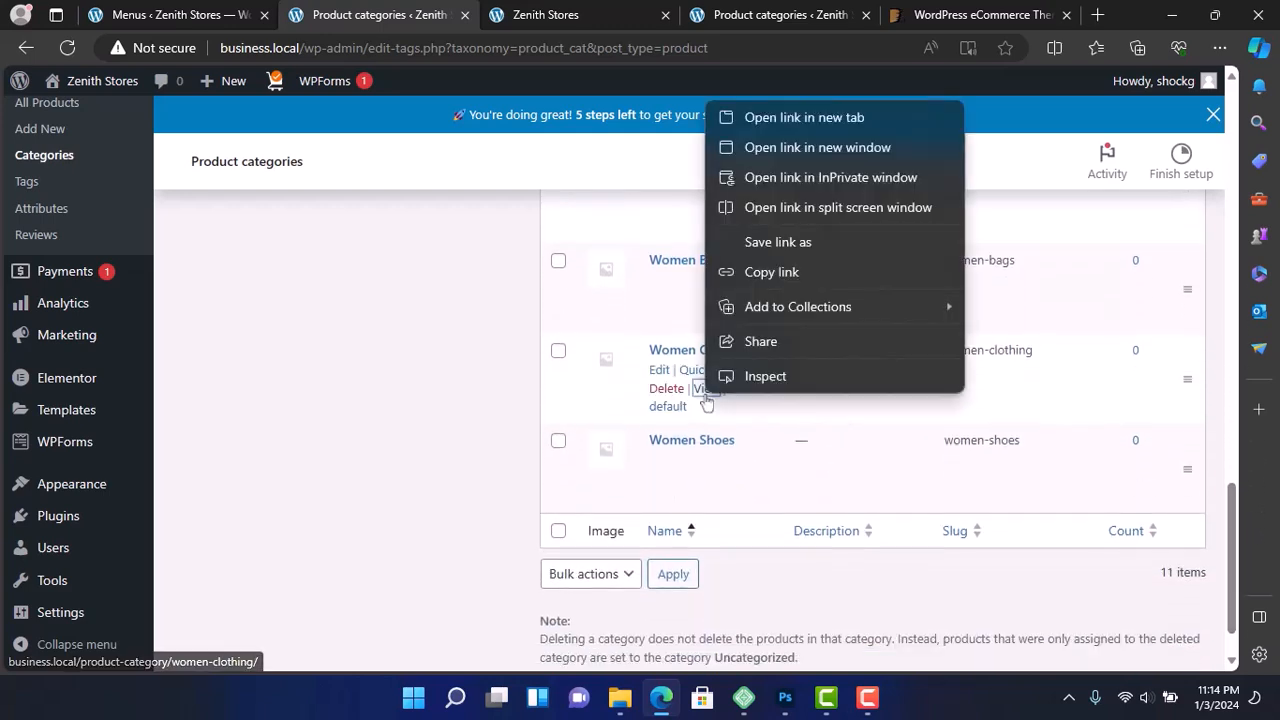
click(752, 272)
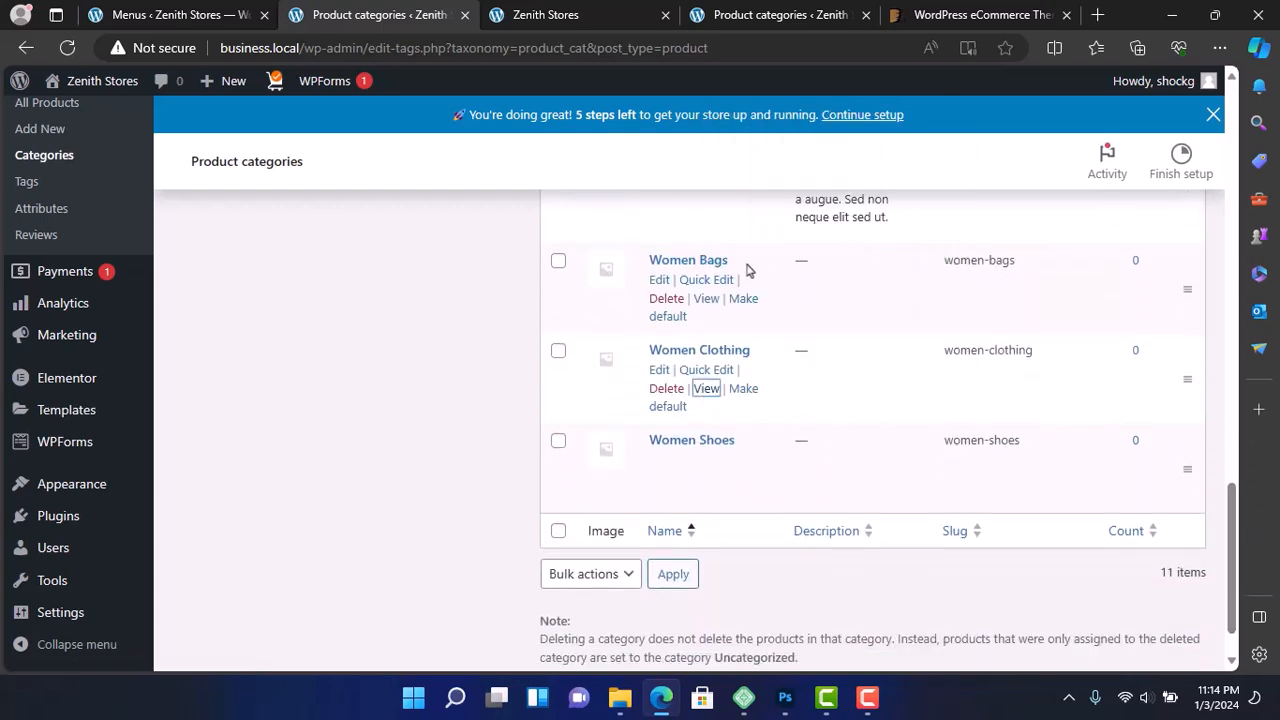
click(157, 18)
click(305, 161)
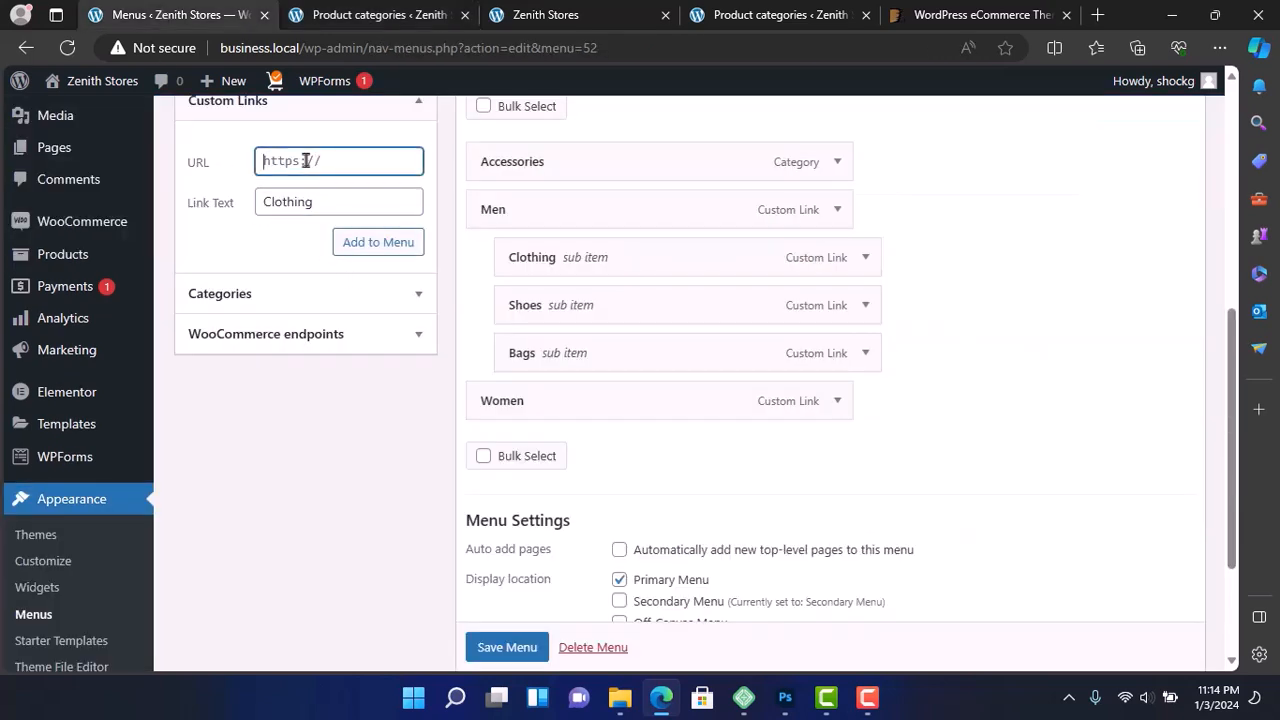
text(http://business.local/product-category/women-clothing/)
click(372, 248)
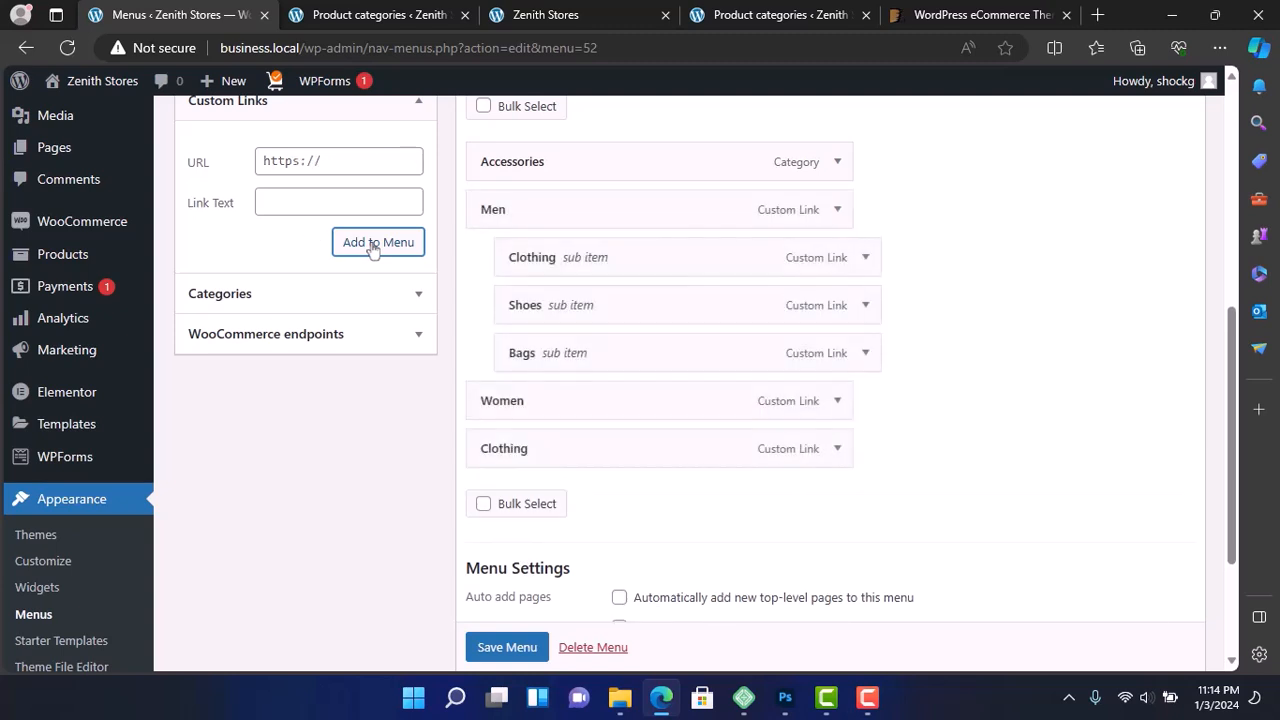
drag(514, 463, 549, 459)
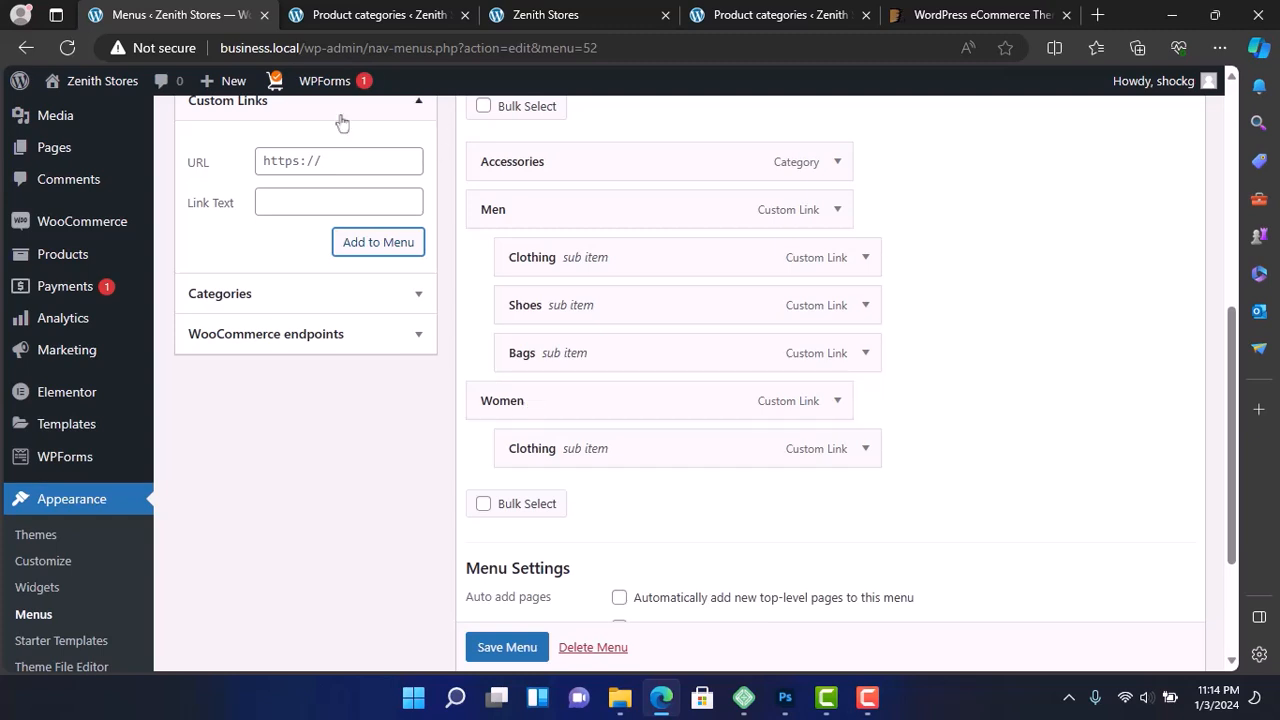
Step: Add a Shoes link to the Women Shoes category, nested under Women below Clothing
click(322, 202)
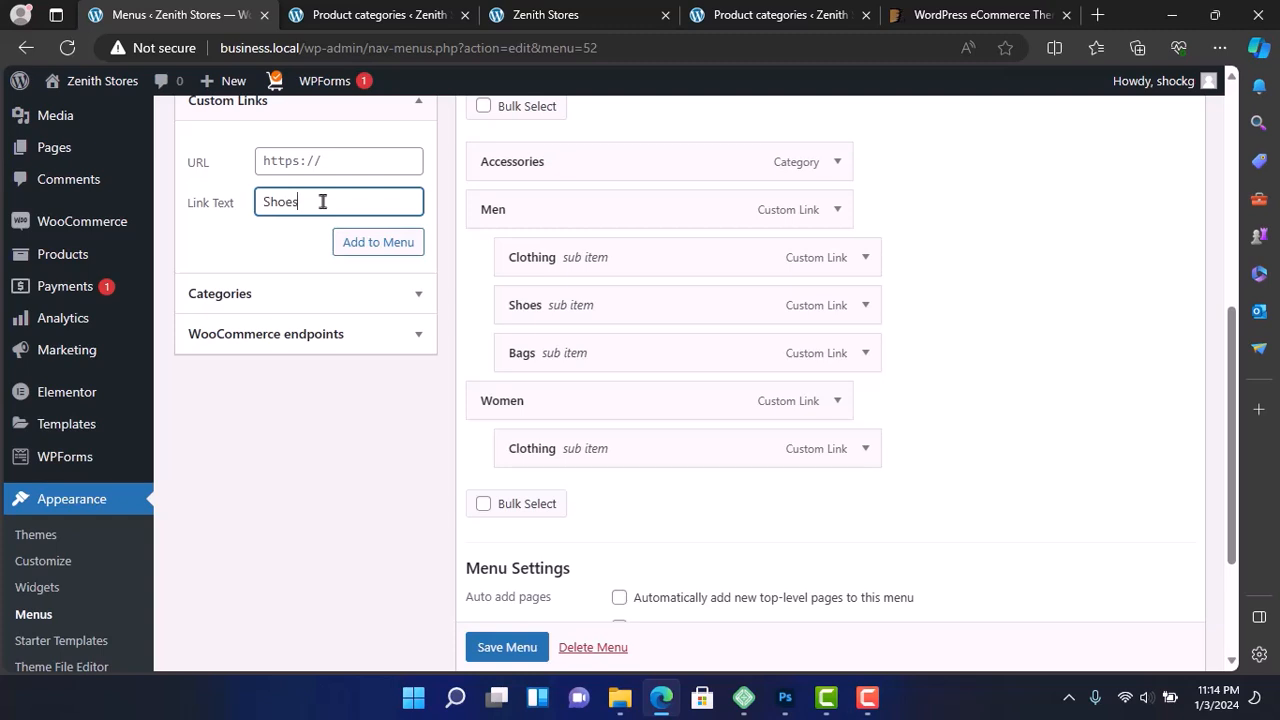
click(372, 14)
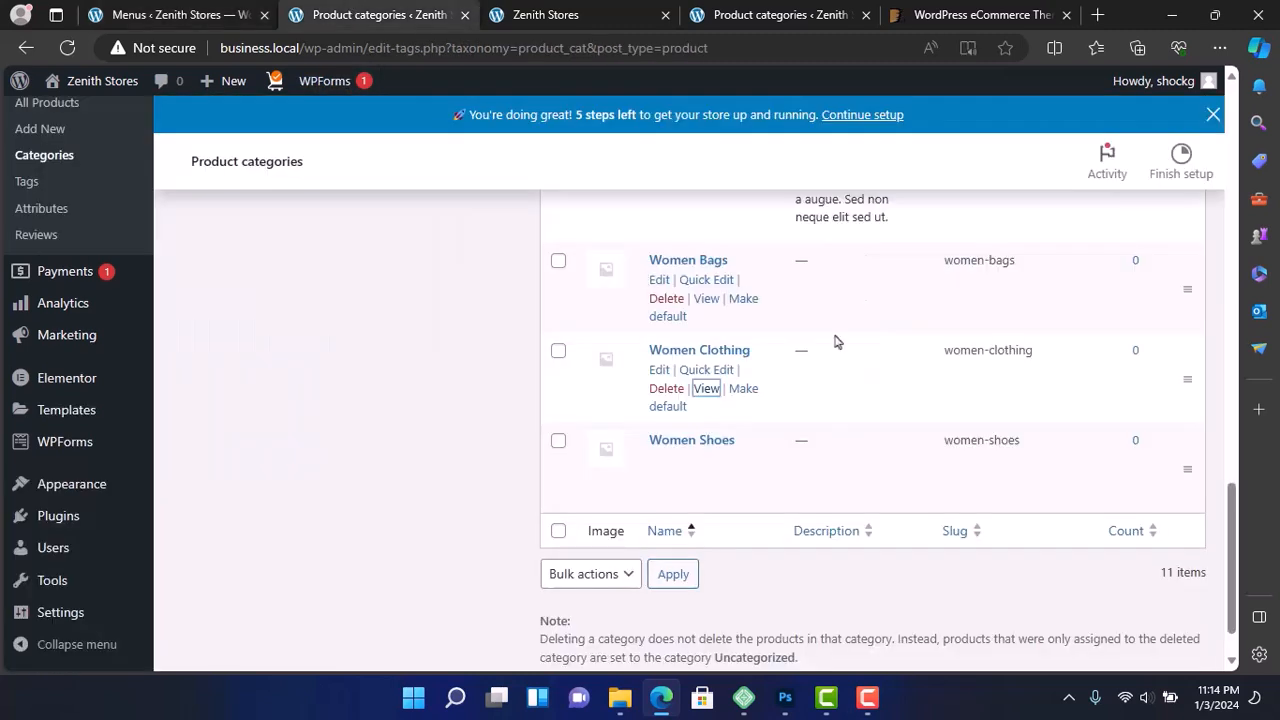
right_click(707, 479)
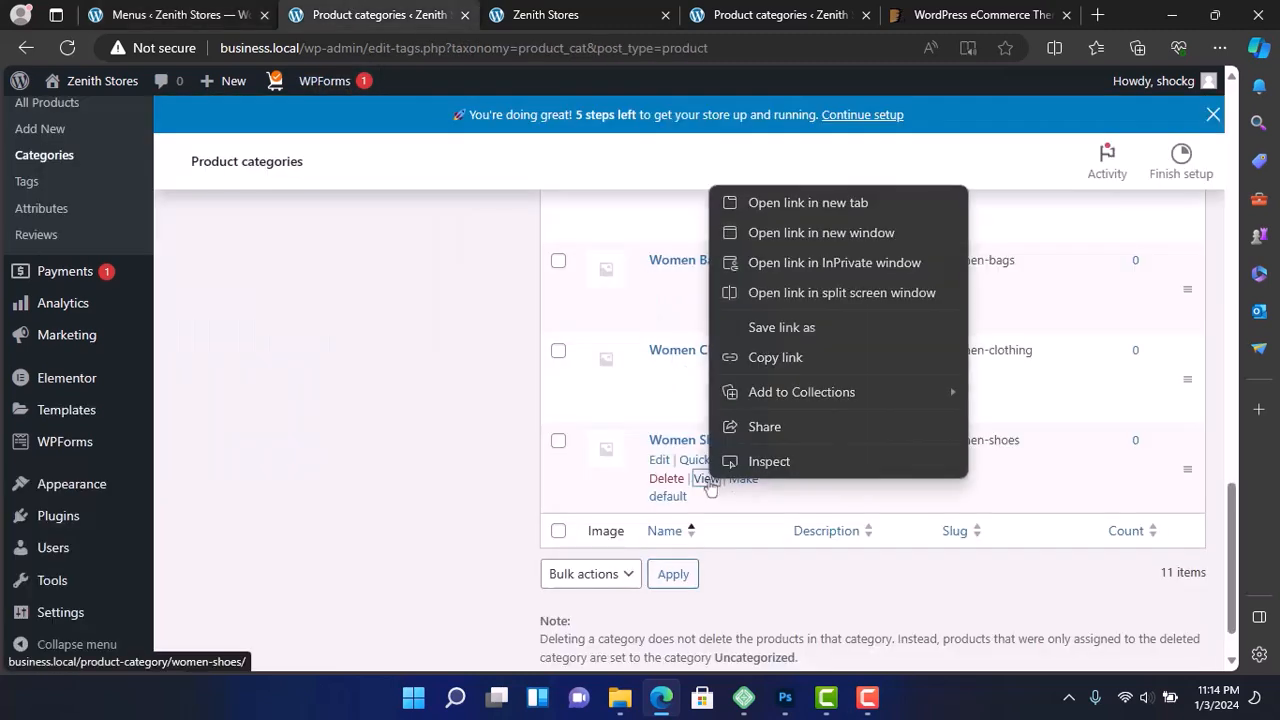
click(777, 358)
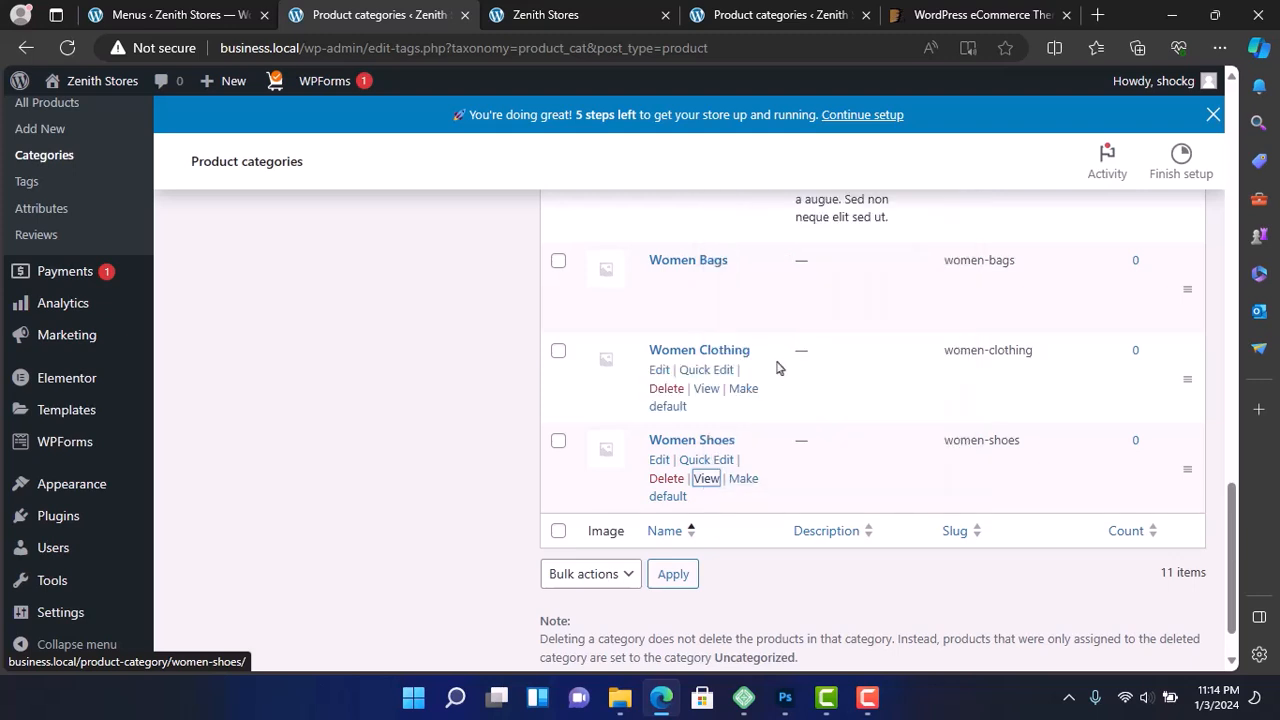
click(194, 12)
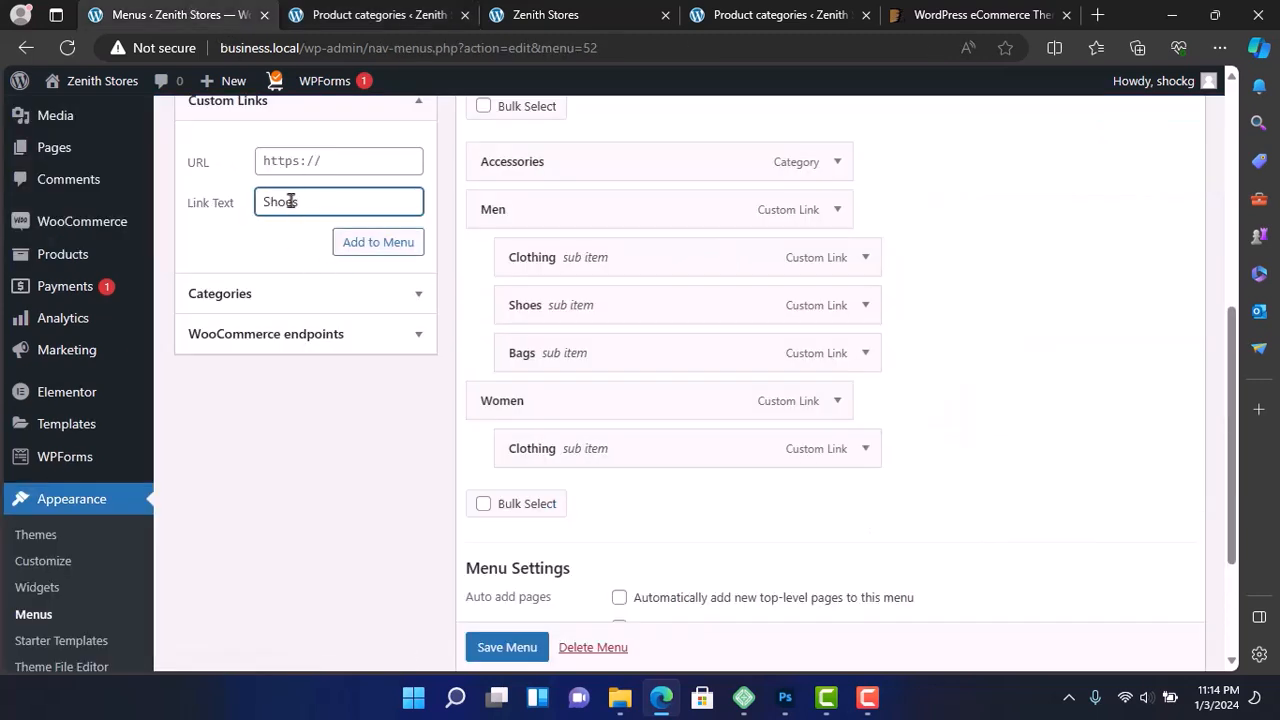
click(297, 160)
key(ctrl+v)
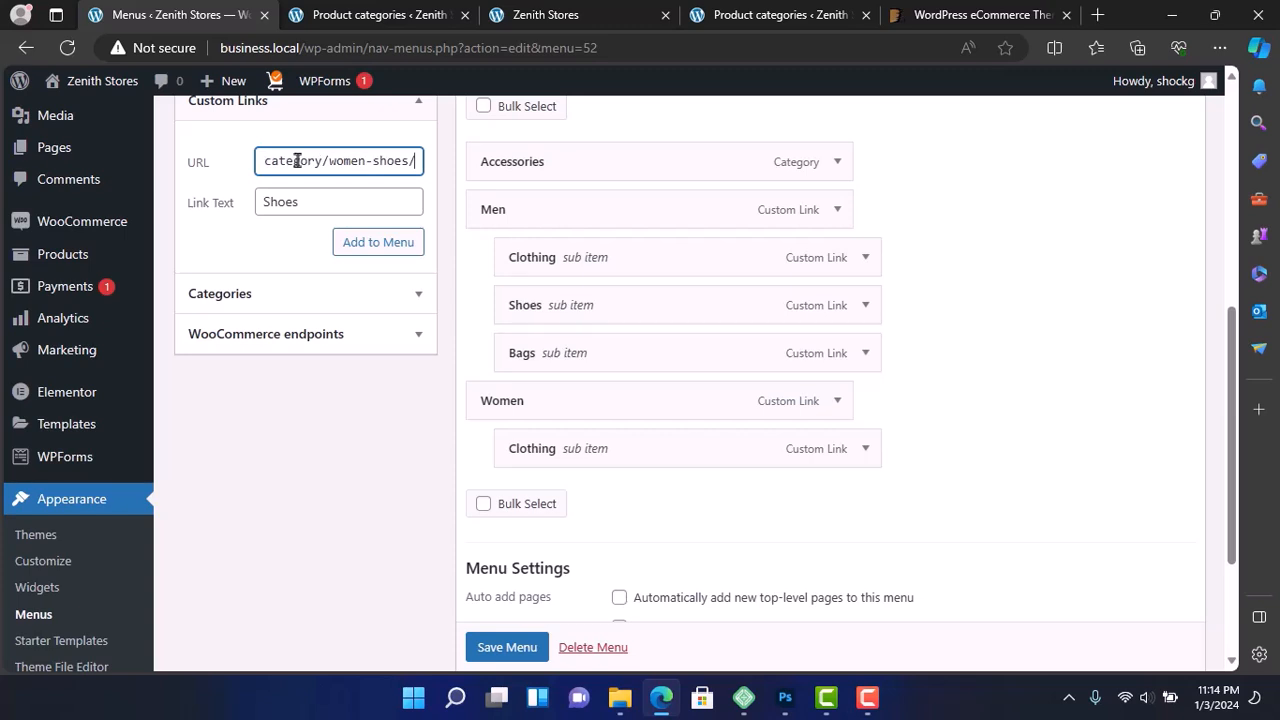
click(383, 257)
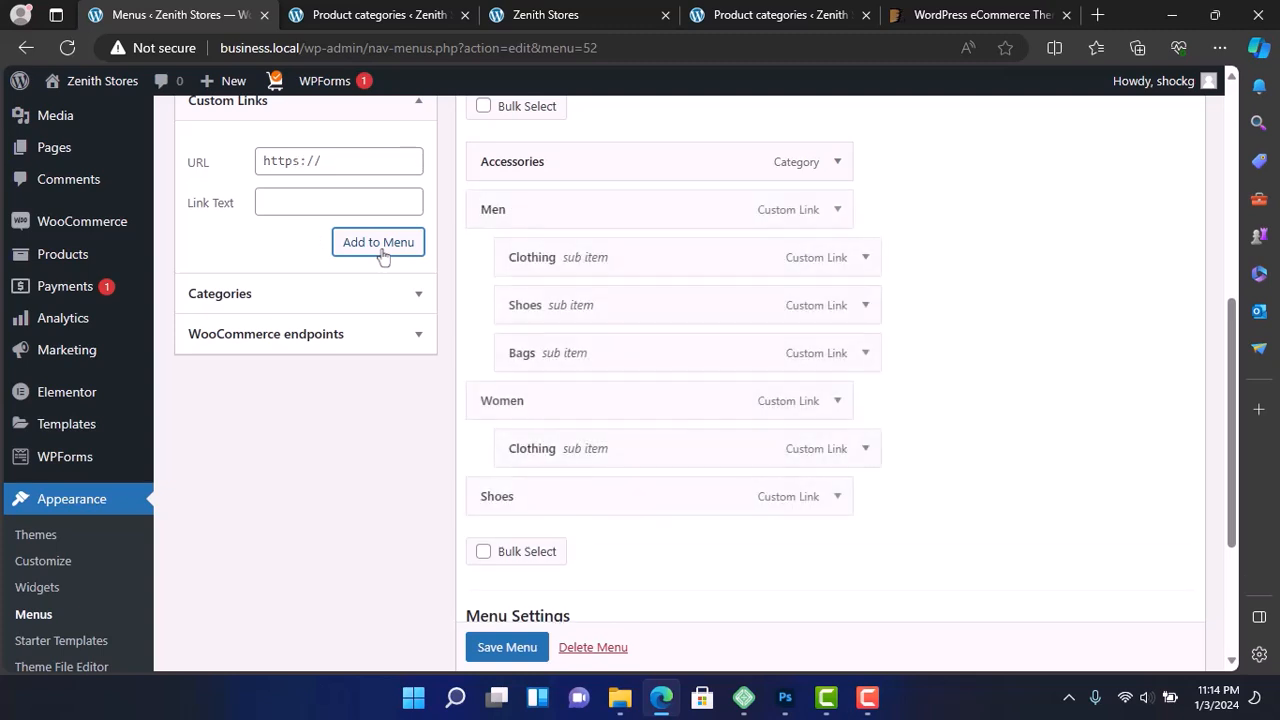
drag(574, 503, 603, 506)
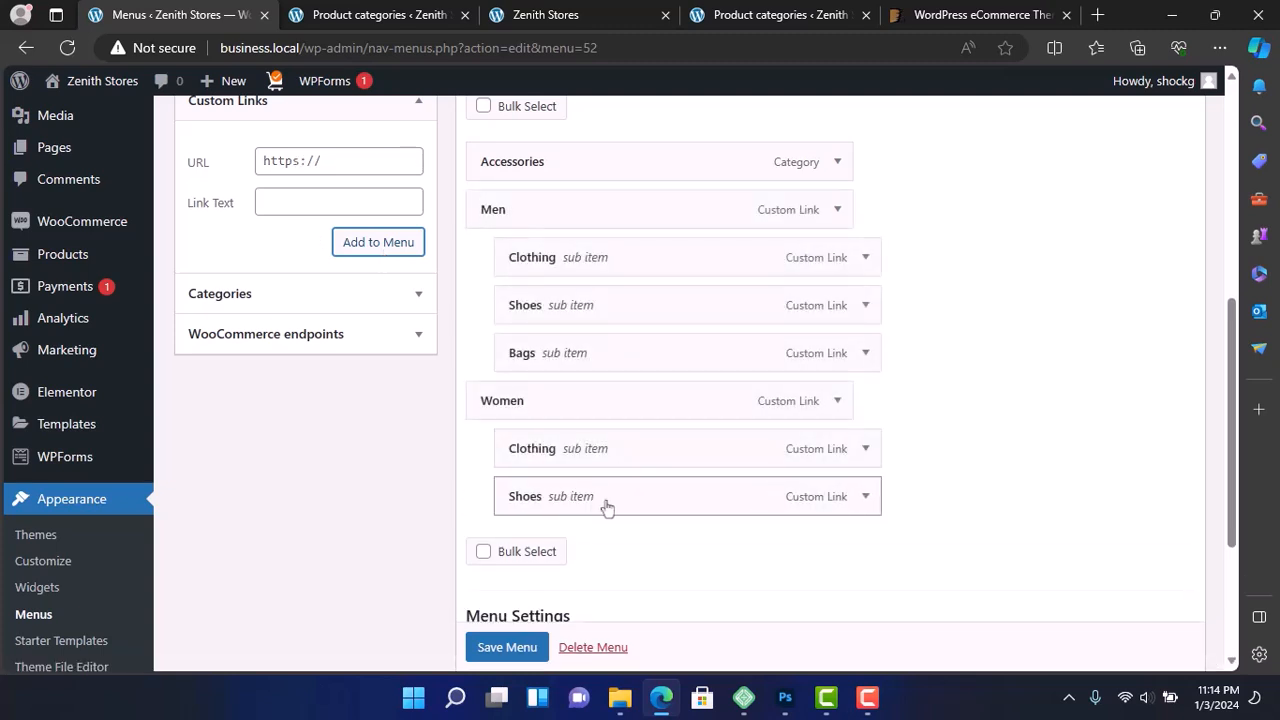
Step: Add a 'Bags' link to the Women Bags category and nest it under Women
click(275, 204)
text(Bags)
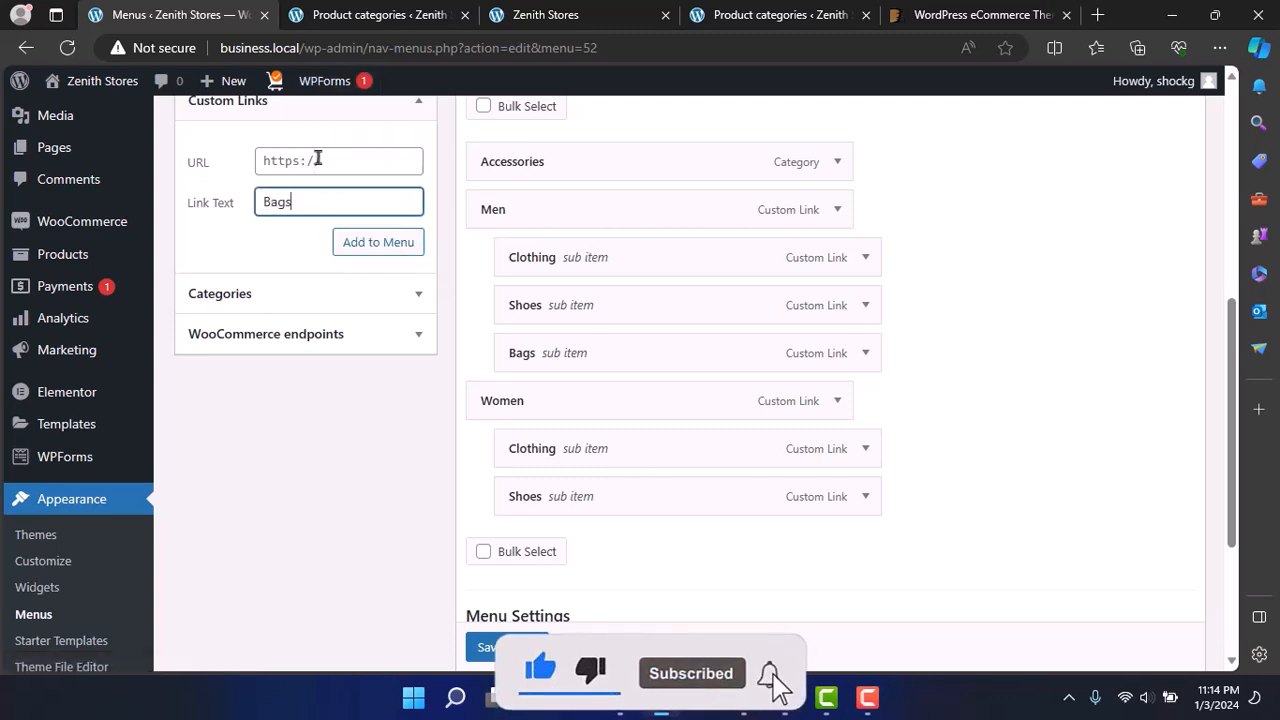
click(362, 14)
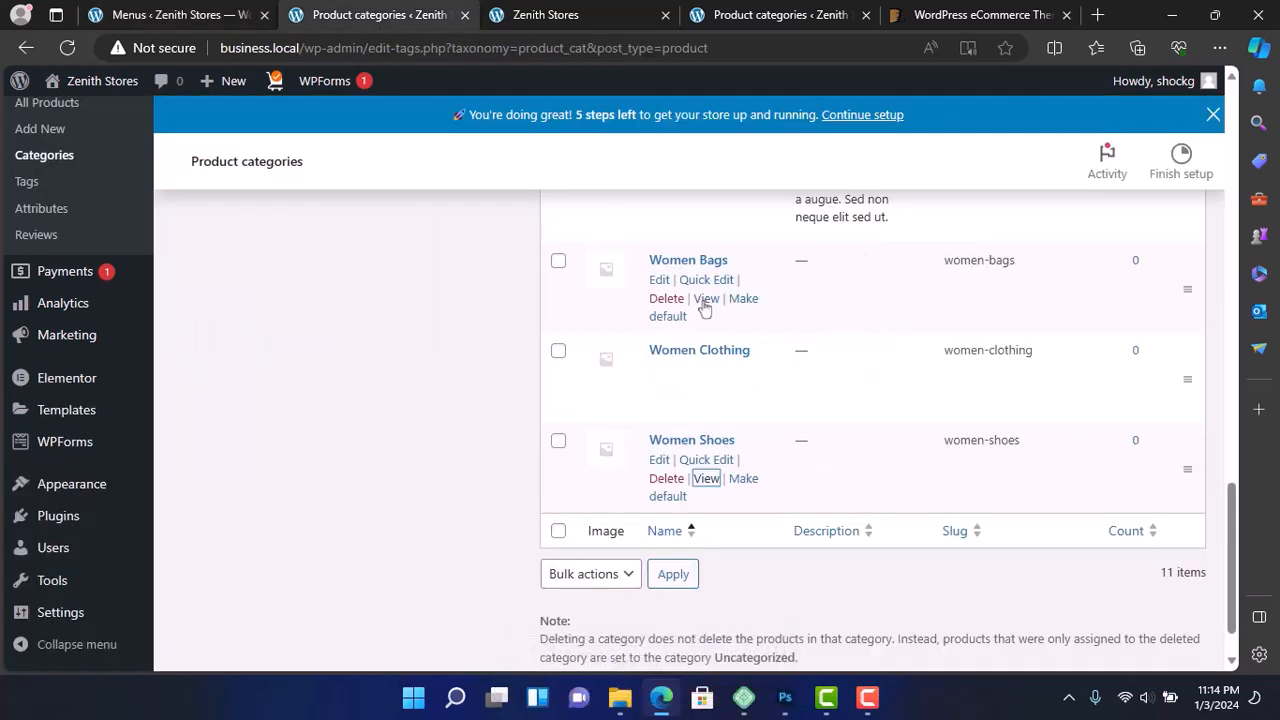
right_click(706, 298)
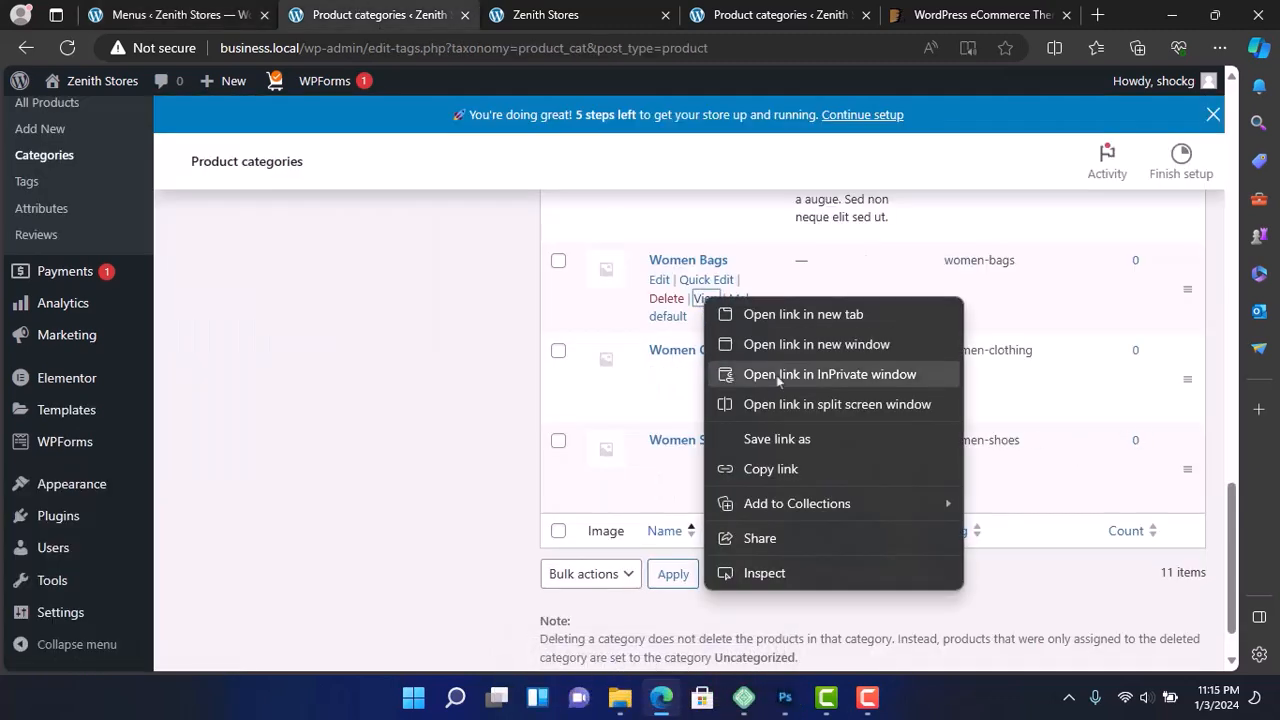
click(765, 469)
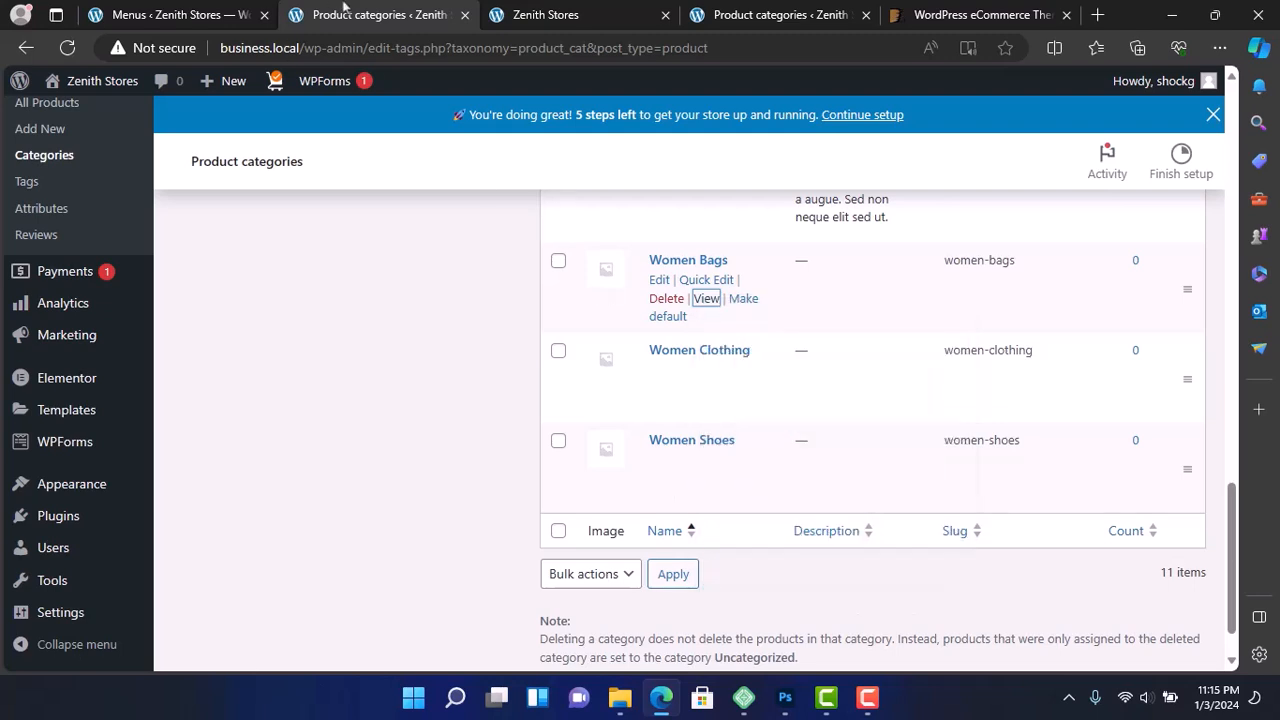
click(187, 14)
click(317, 160)
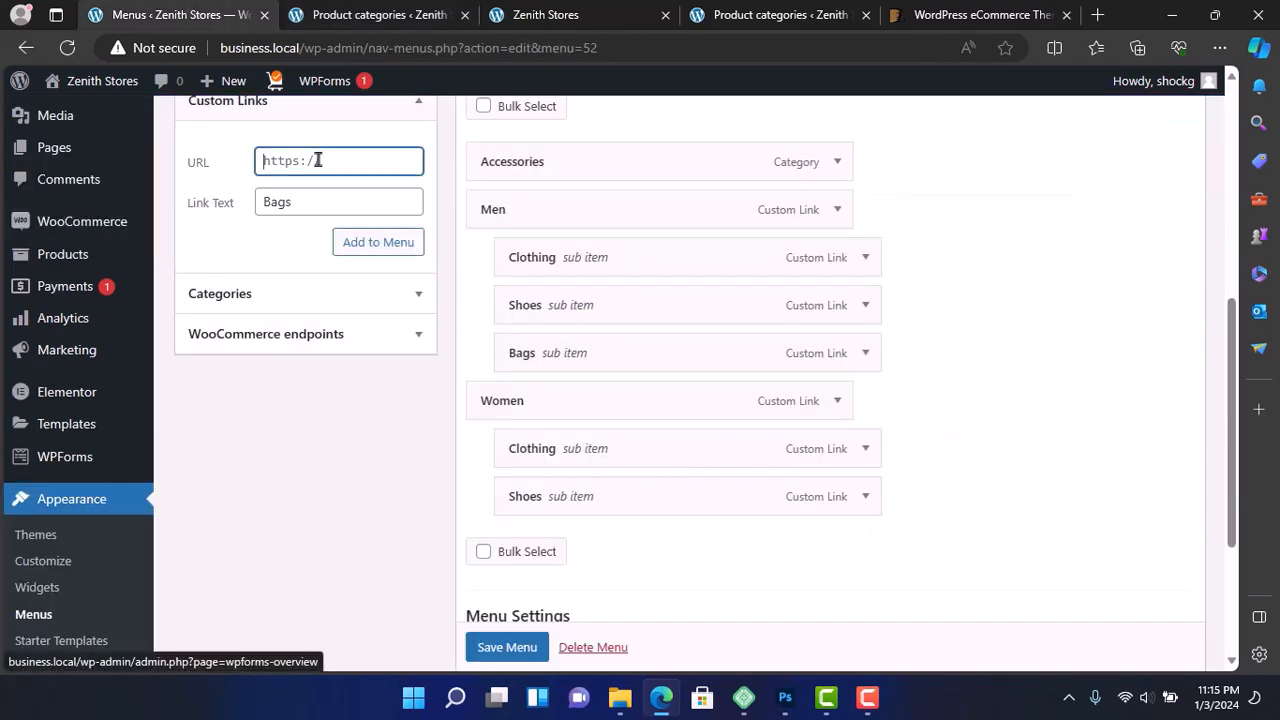
key(ctrl+v)
click(377, 256)
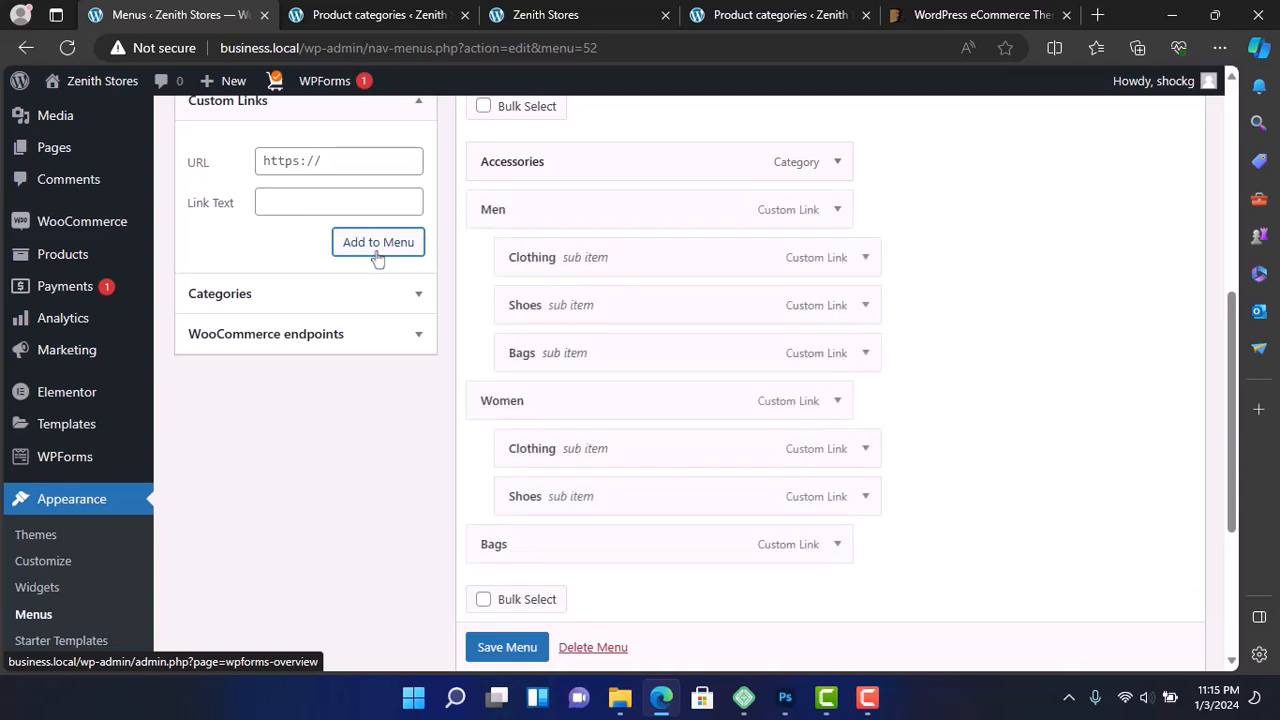
drag(574, 554, 606, 550)
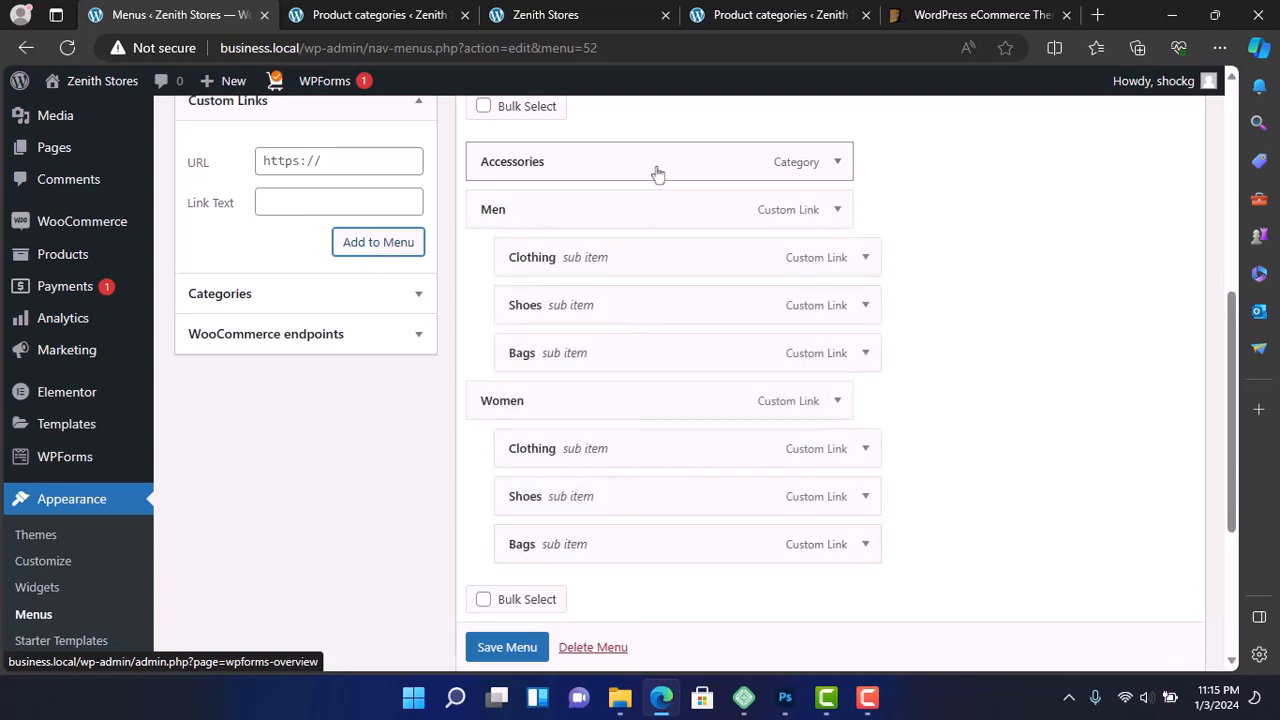
Step: Move Accessories below the Women sub-items
drag(657, 174, 666, 557)
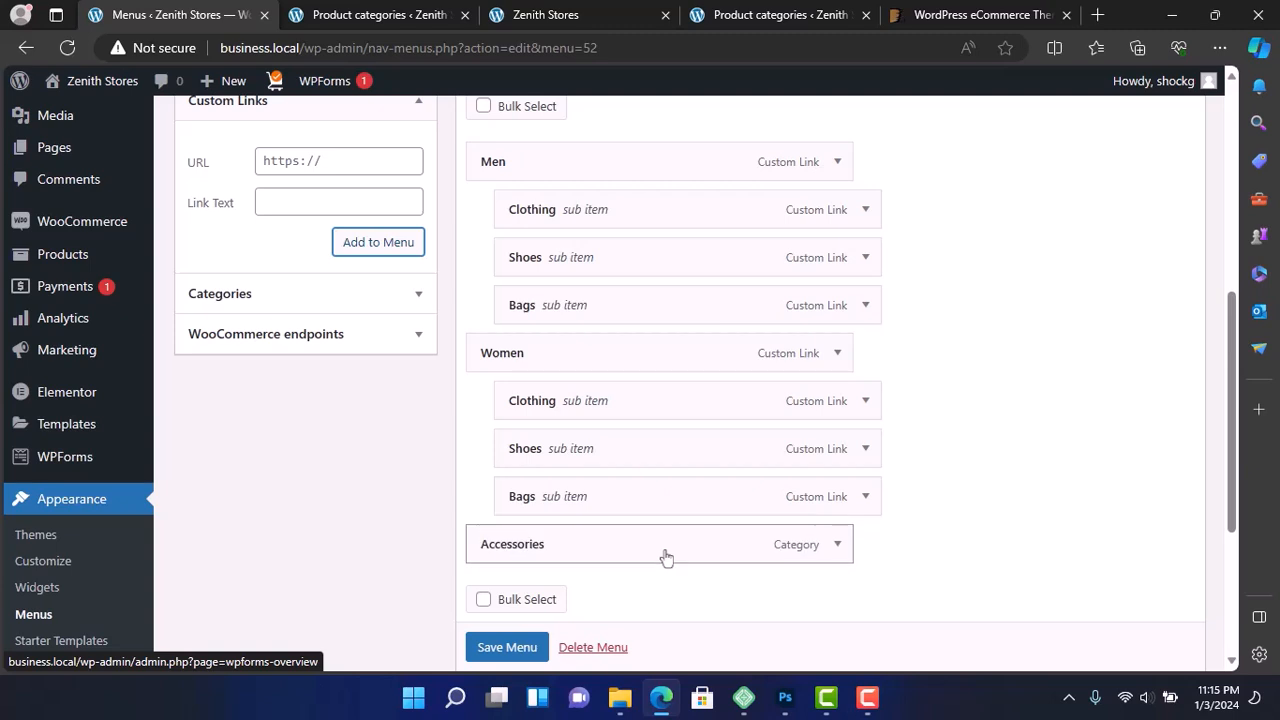
mouse_move(1232, 400)
mouse_down()
mouse_move(1232, 424)
mouse_move(1233, 401)
mouse_up()
scroll(1232, 400, up, 1)
Step: Add an 'Electronics' top-level link pointing to the Electronics category page
click(301, 275)
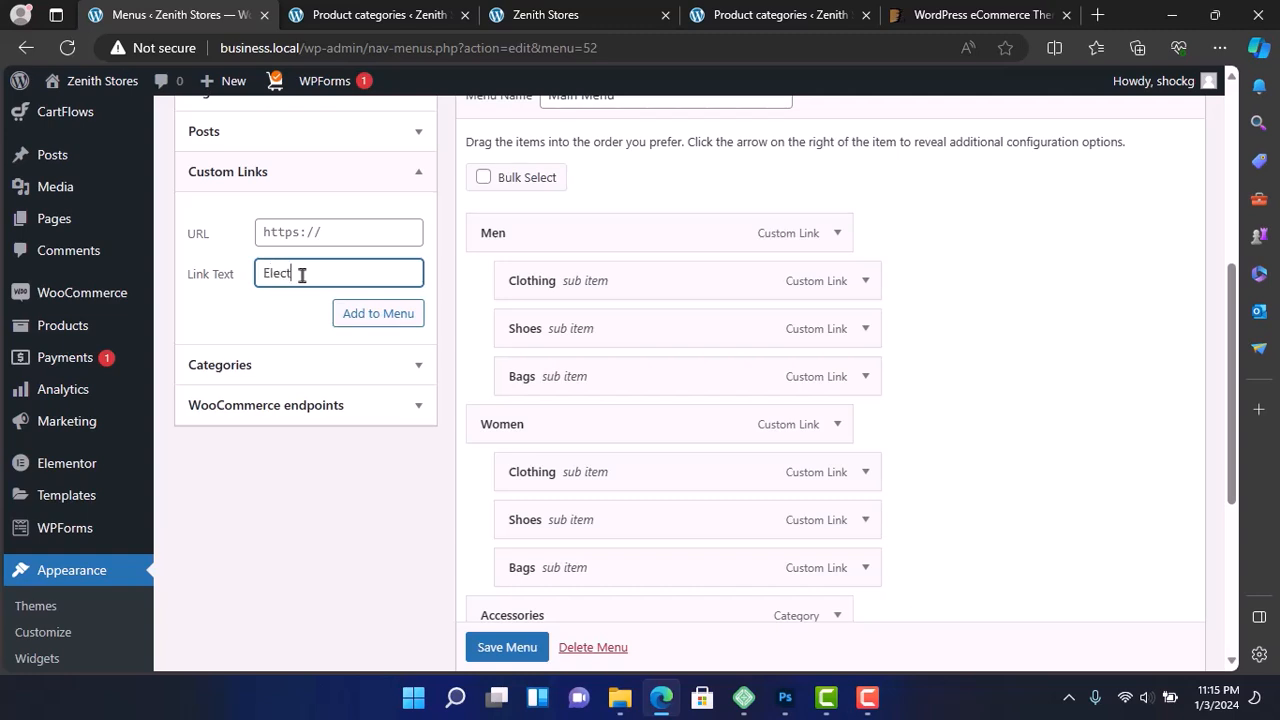
text(Electronics)
click(398, 14)
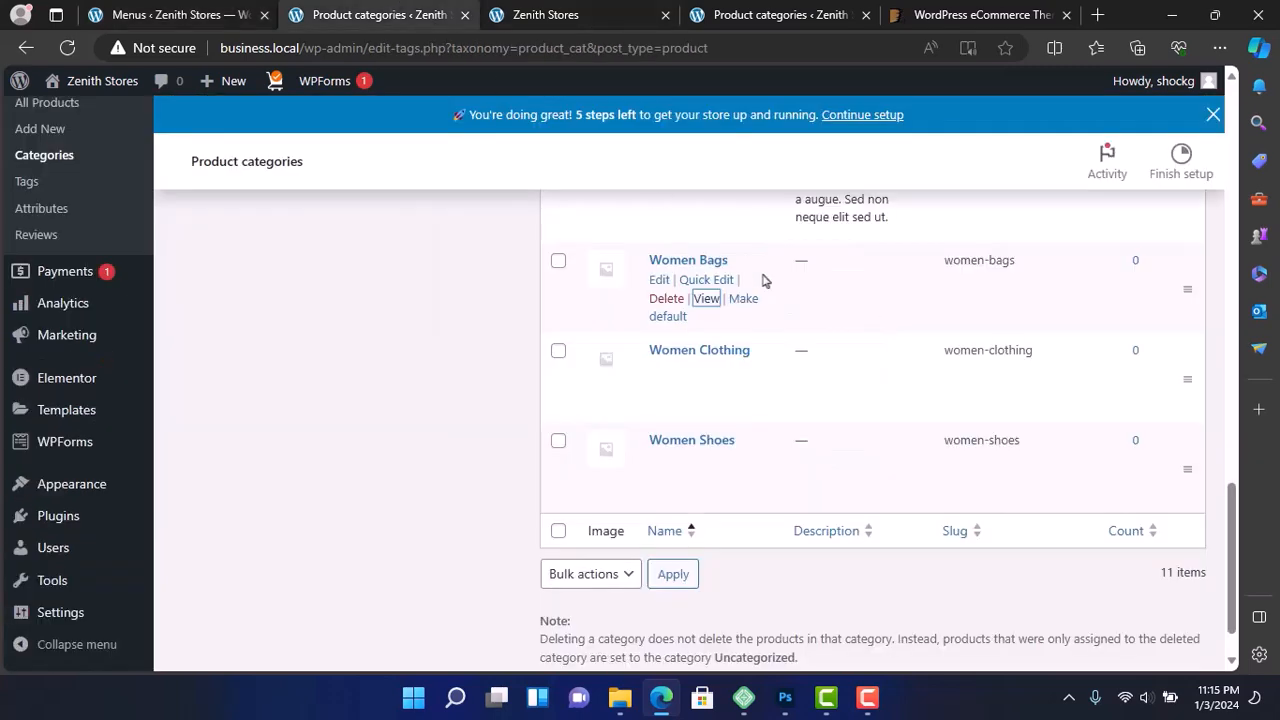
drag(1236, 522, 1222, 234)
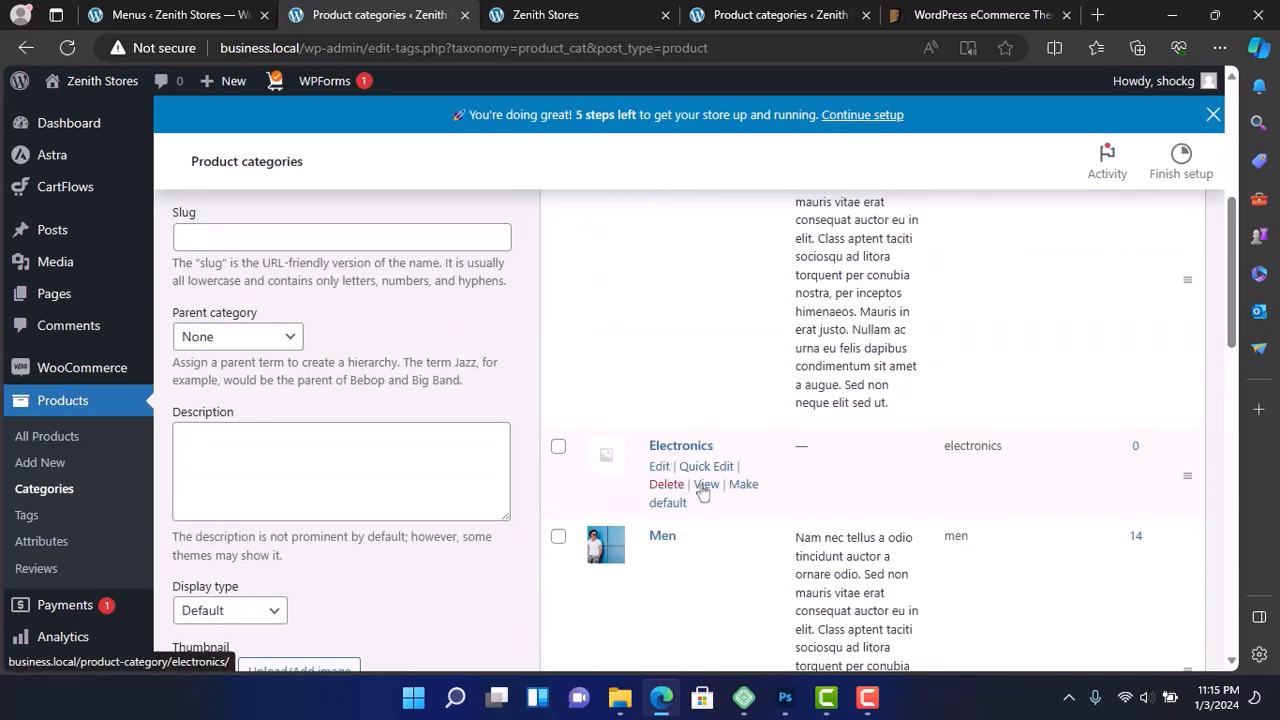
right_click(705, 484)
click(766, 362)
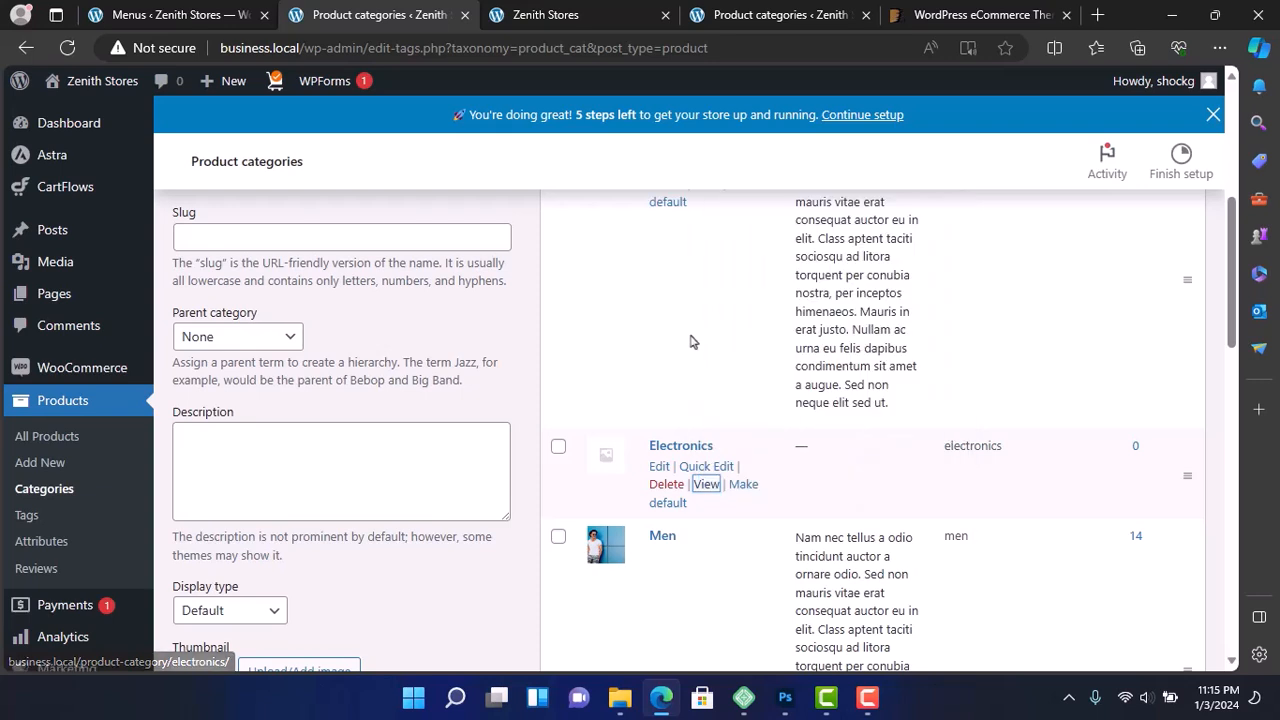
click(219, 12)
click(304, 222)
key(ctrl+v)
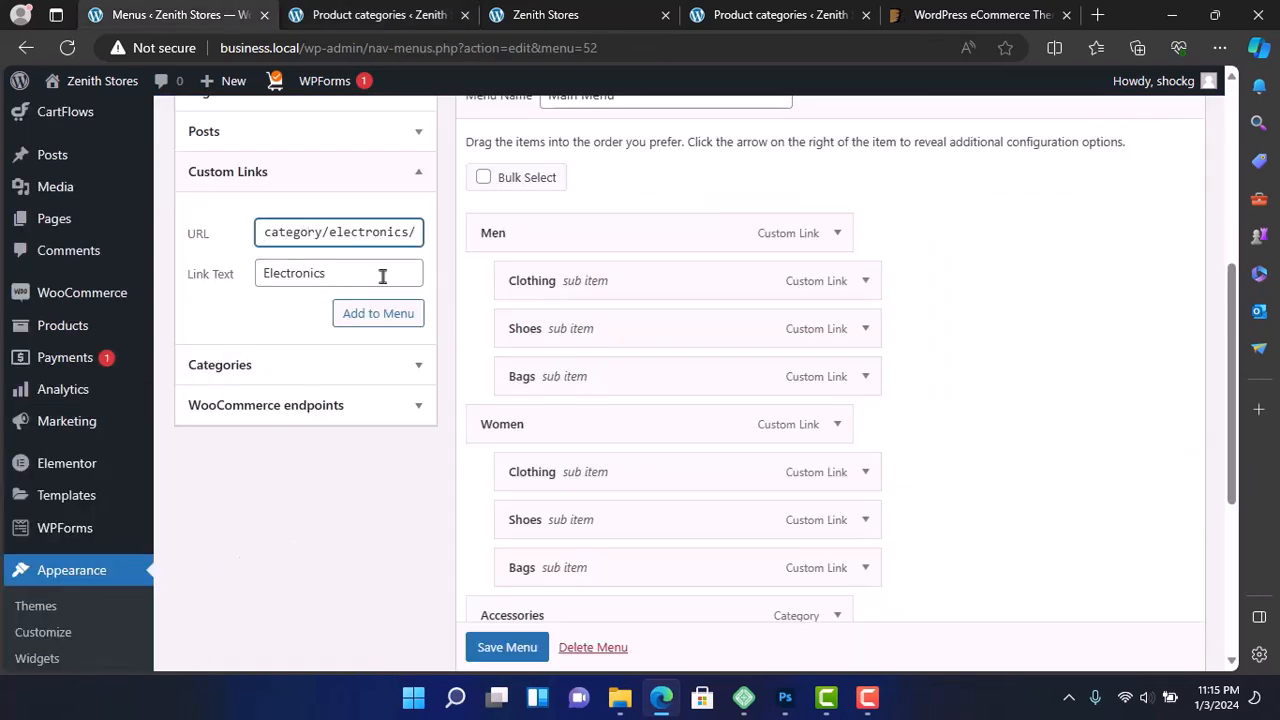
click(383, 316)
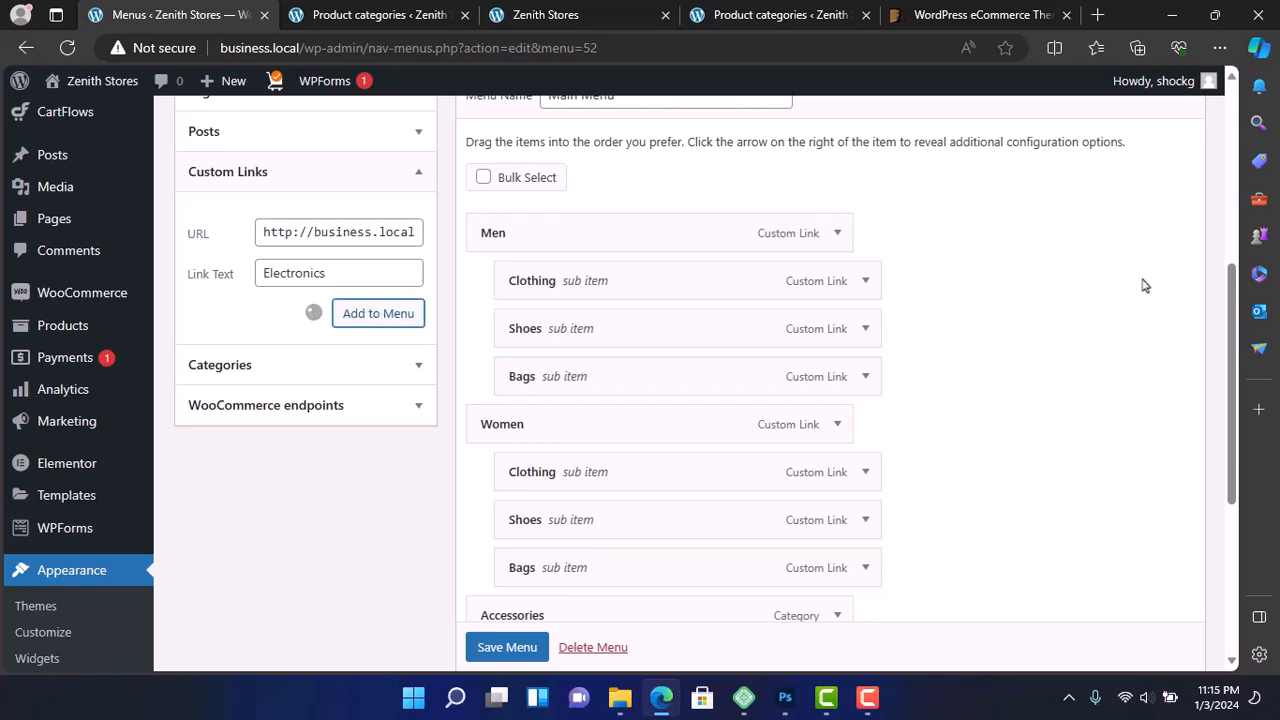
Step: Save the Main Menu
drag(1237, 316, 1248, 456)
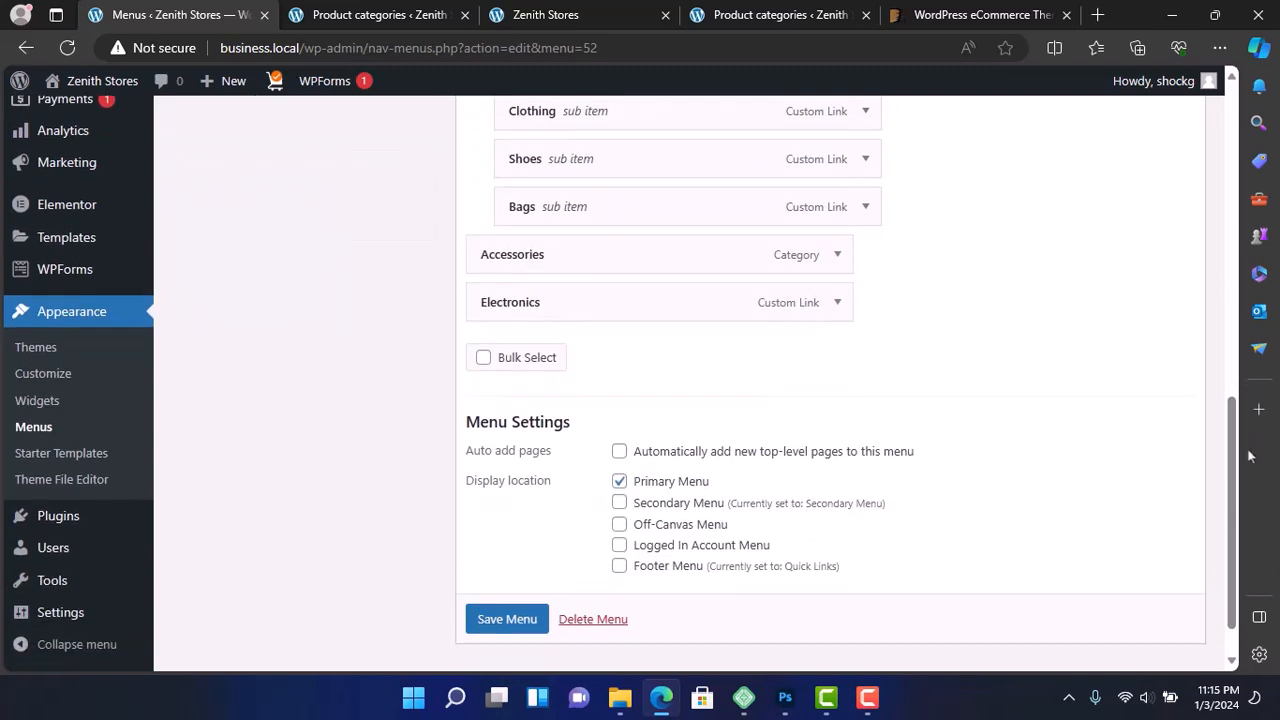
scroll(509, 630, down, 1)
click(503, 593)
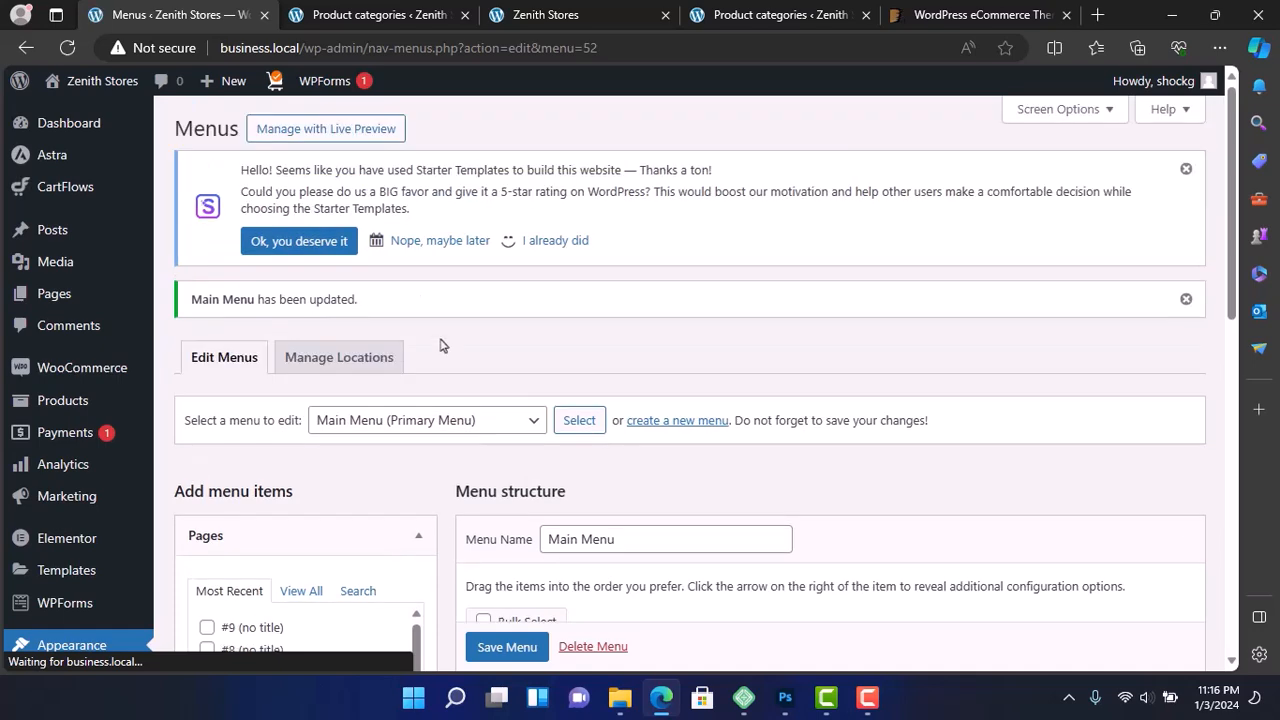
Step: Reload the live storefront and check the Men and Women dropdown menus
click(567, 14)
click(67, 48)
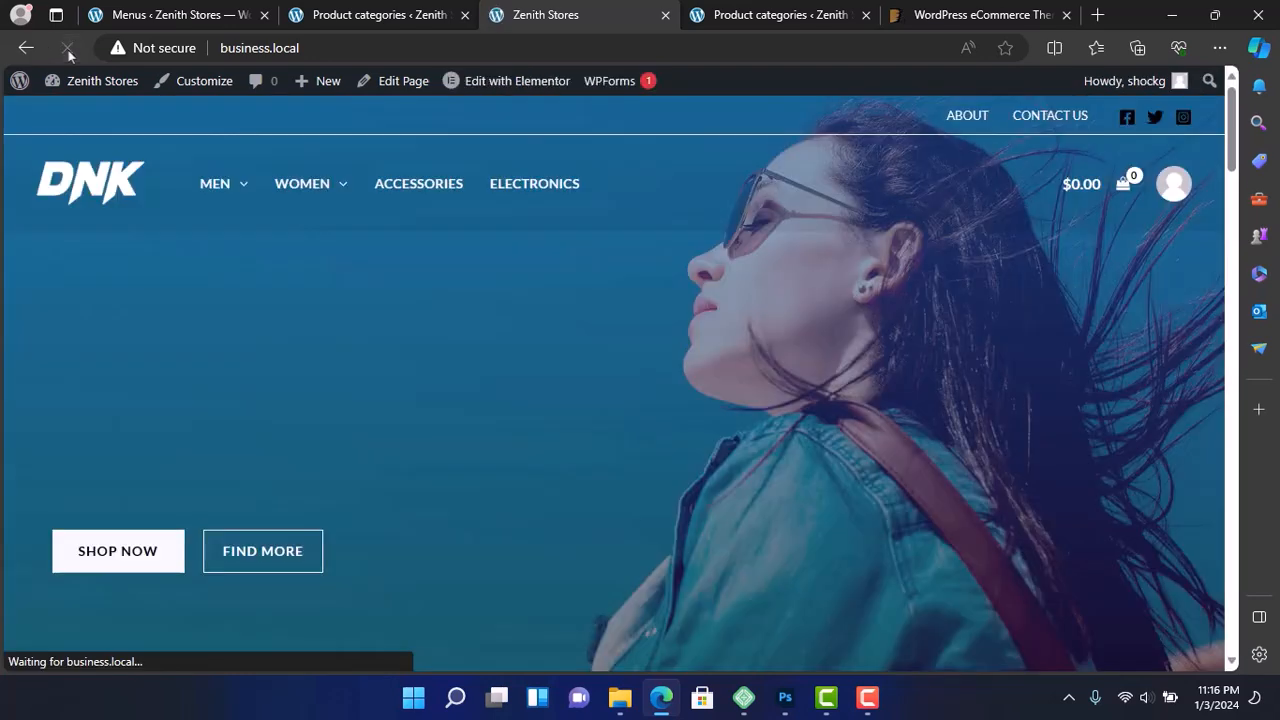
mouse_move(242, 172)
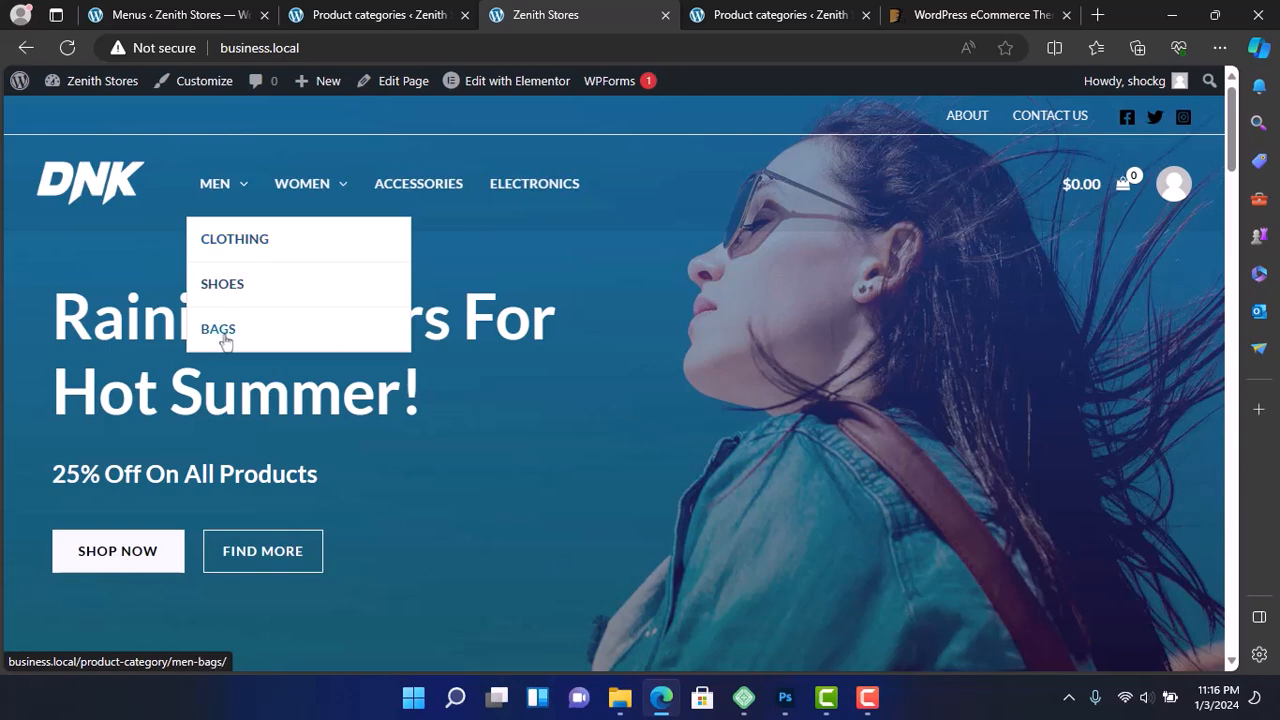
Step: Open the Men Clothing category page from the menu, then return to the home page
mouse_move(326, 195)
click(241, 251)
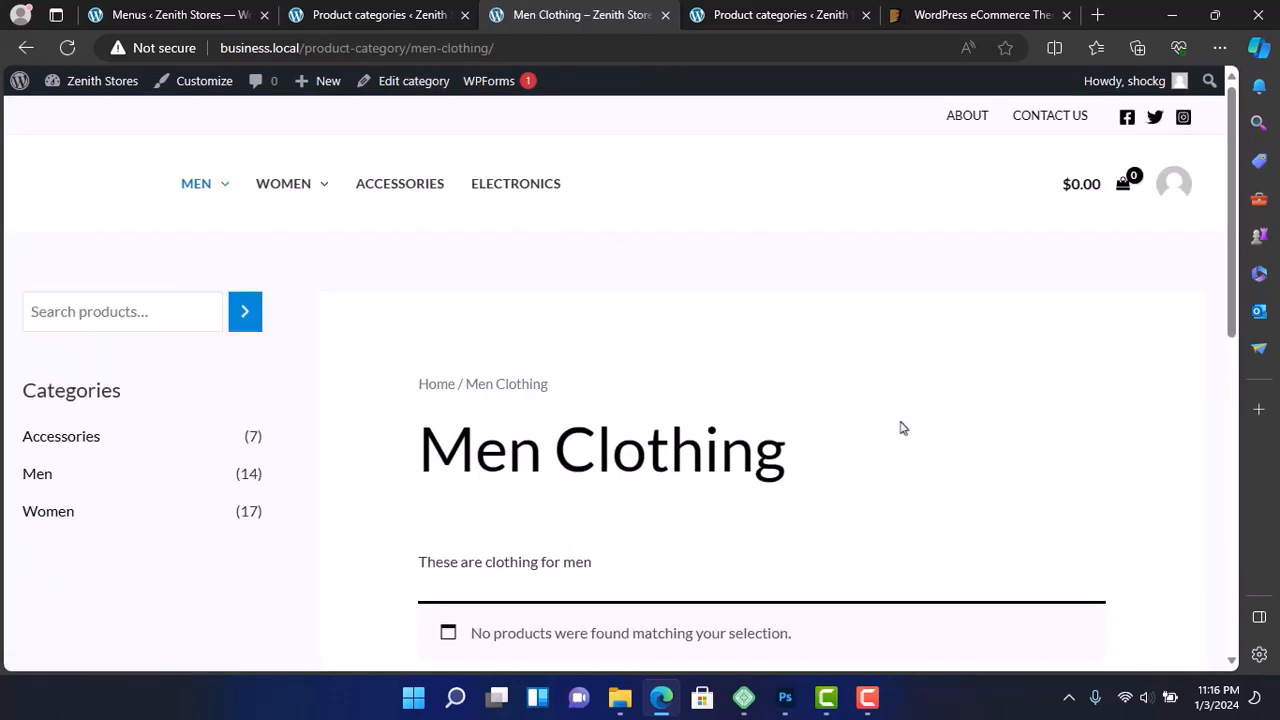
drag(1232, 236, 1238, 350)
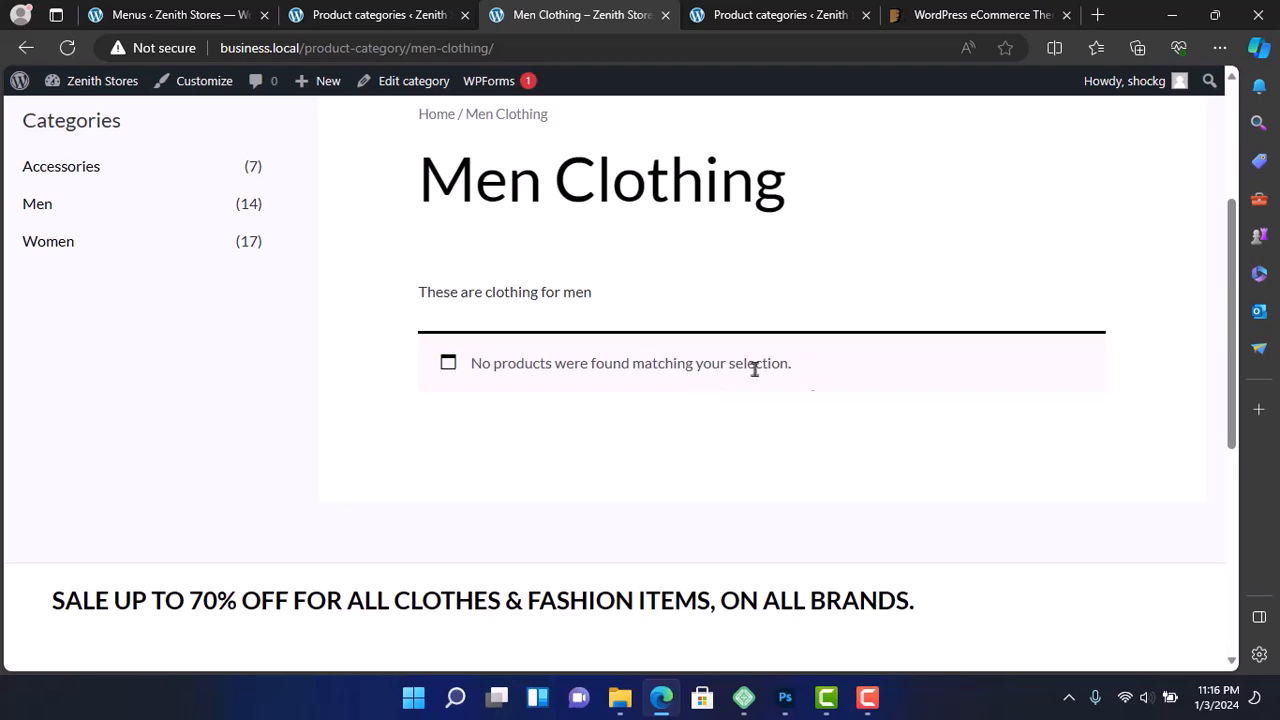
drag(1232, 285, 1220, 183)
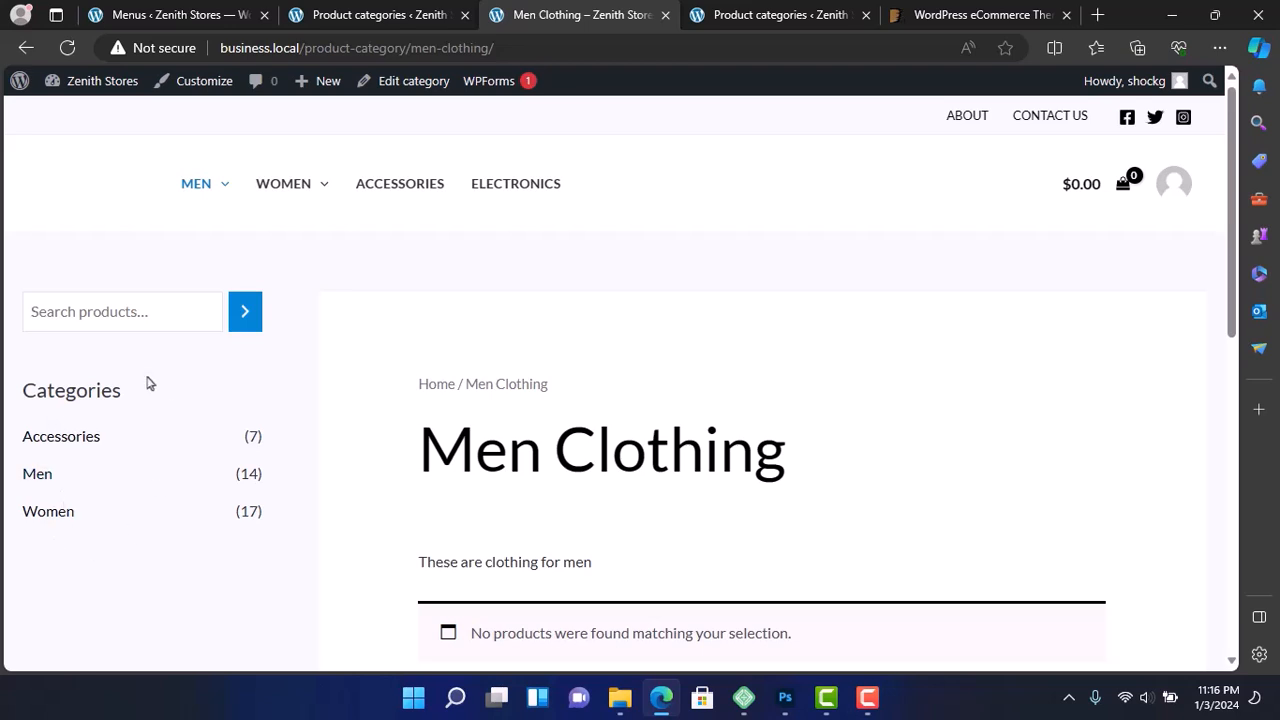
click(26, 48)
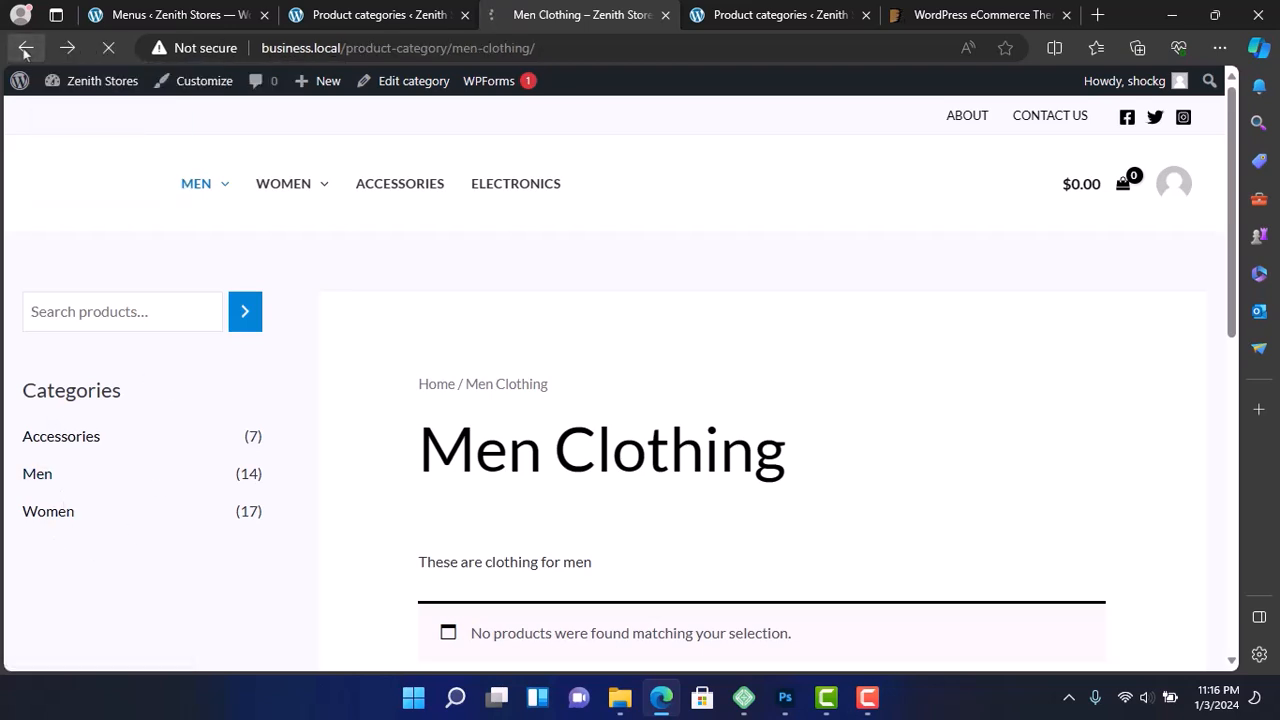
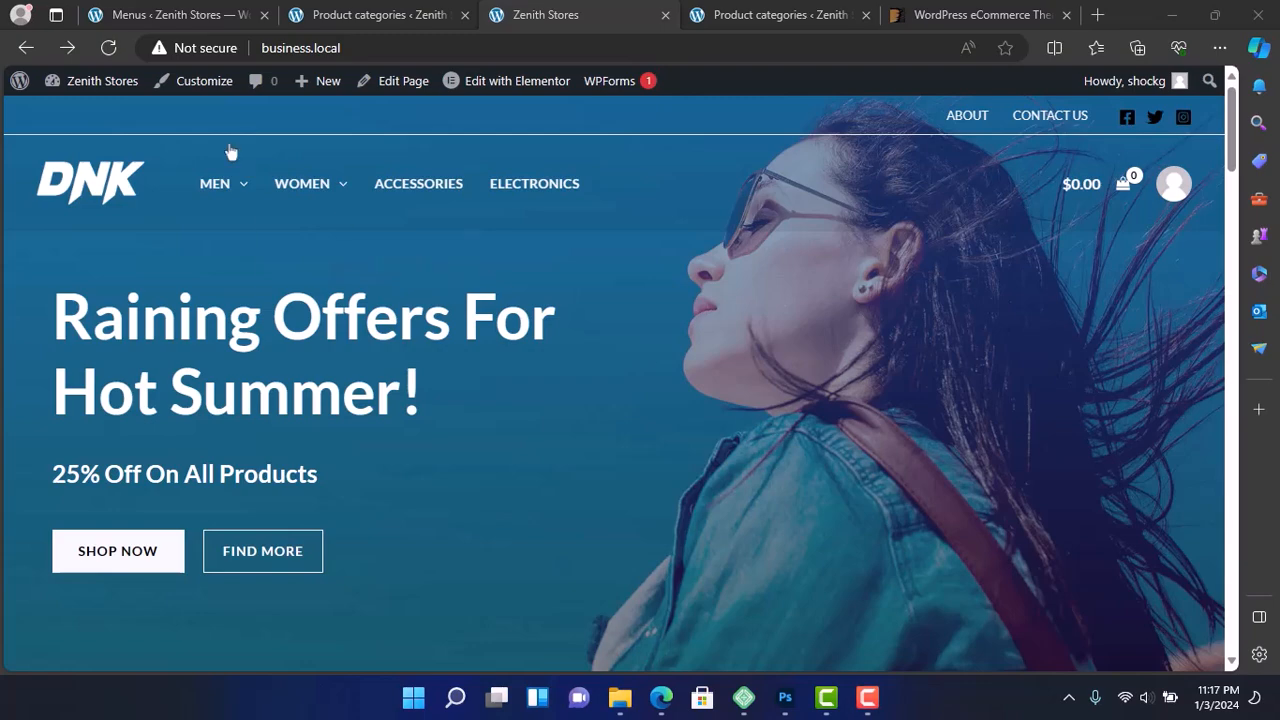
Step: Bring up the admin list of all 11 pages, with Home as Front Page and Store as Shop Page
click(170, 14)
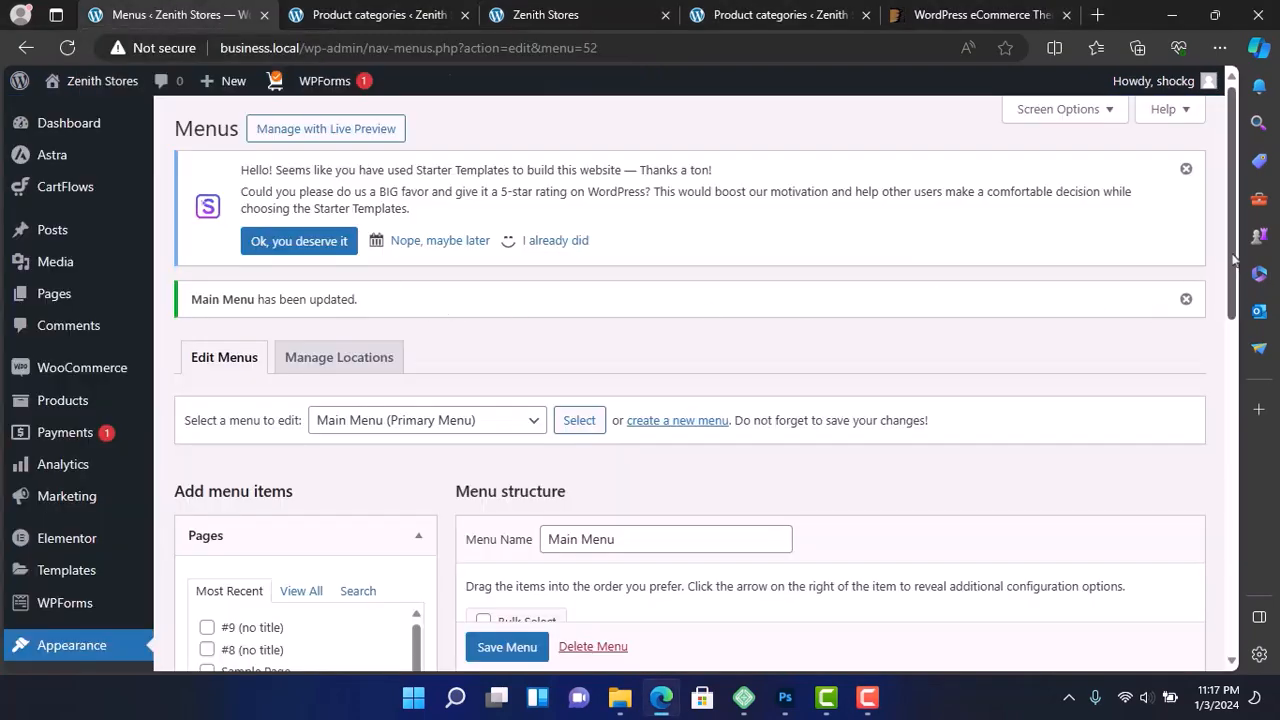
mouse_move(100, 297)
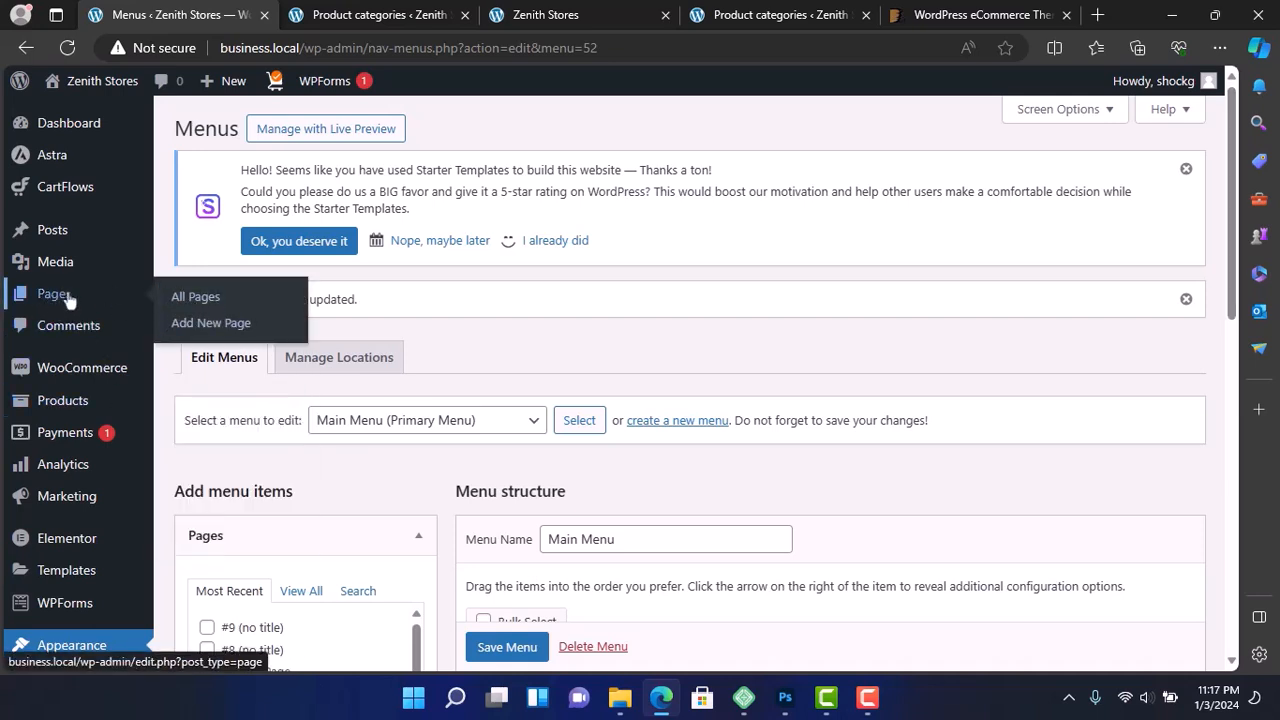
click(198, 302)
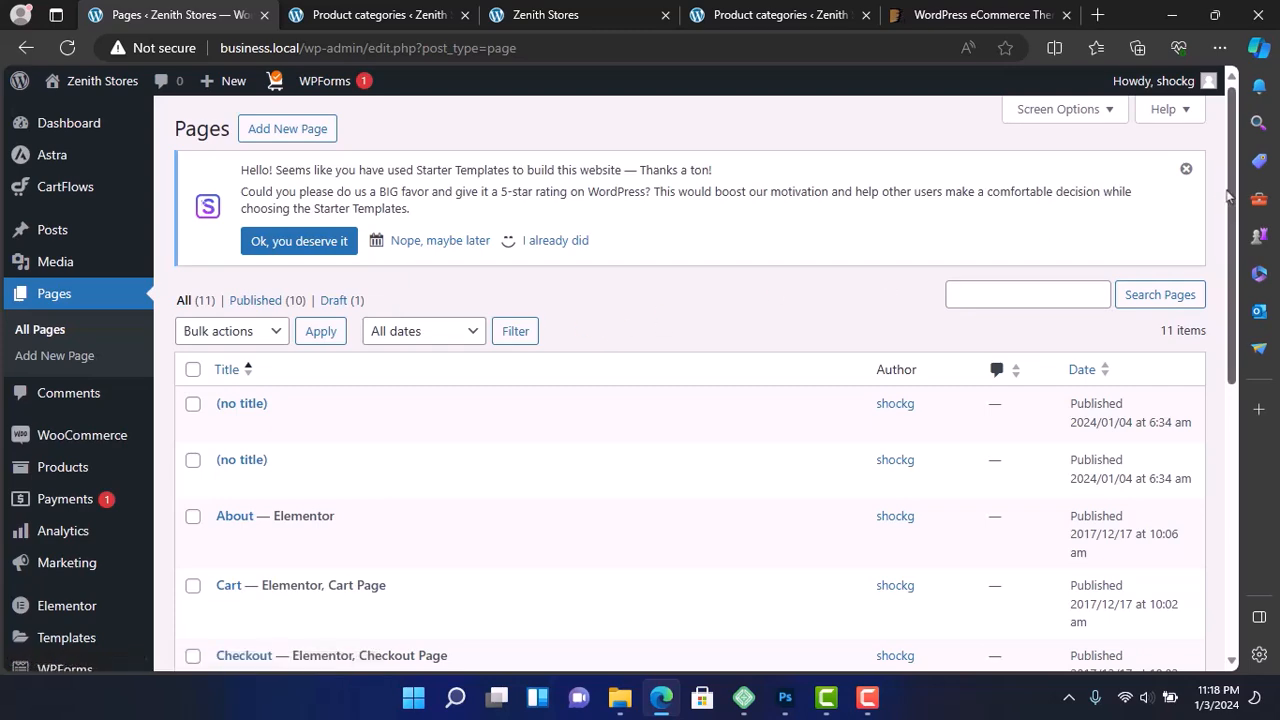
drag(1232, 203, 1245, 416)
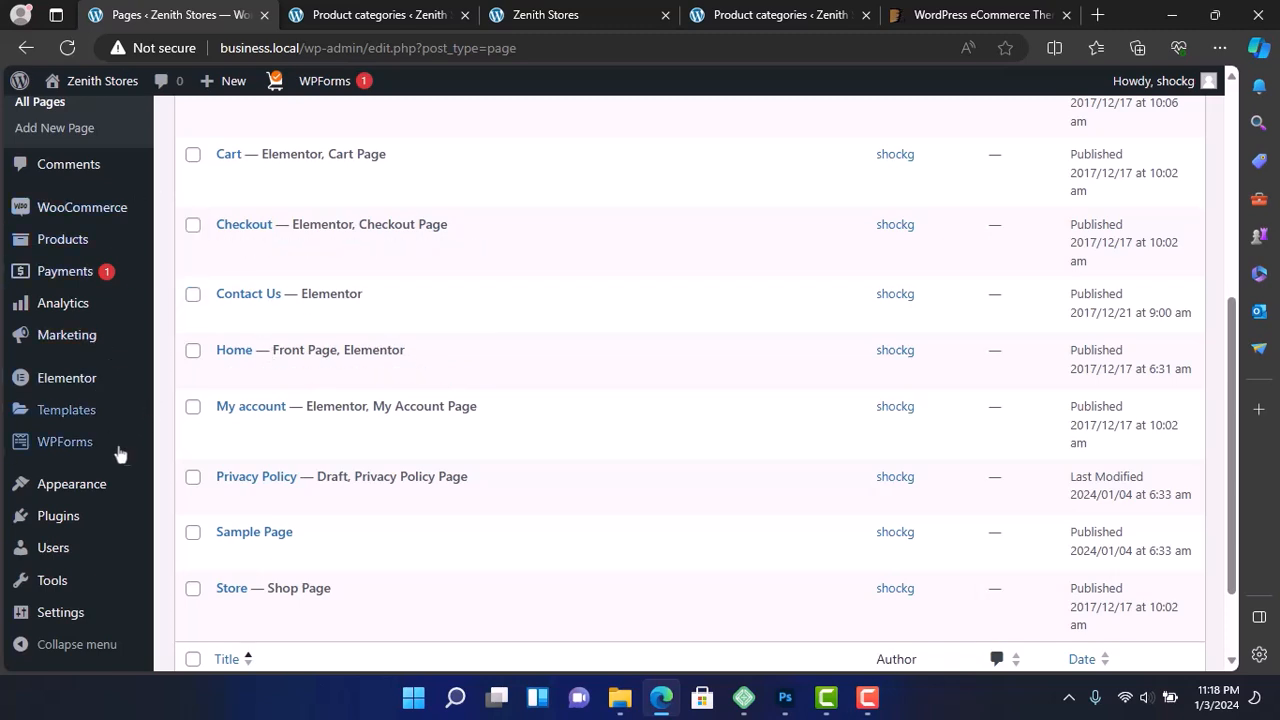
Step: Add the Home page from the full Pages list to the top of the Main Menu and save it
mouse_move(78, 495)
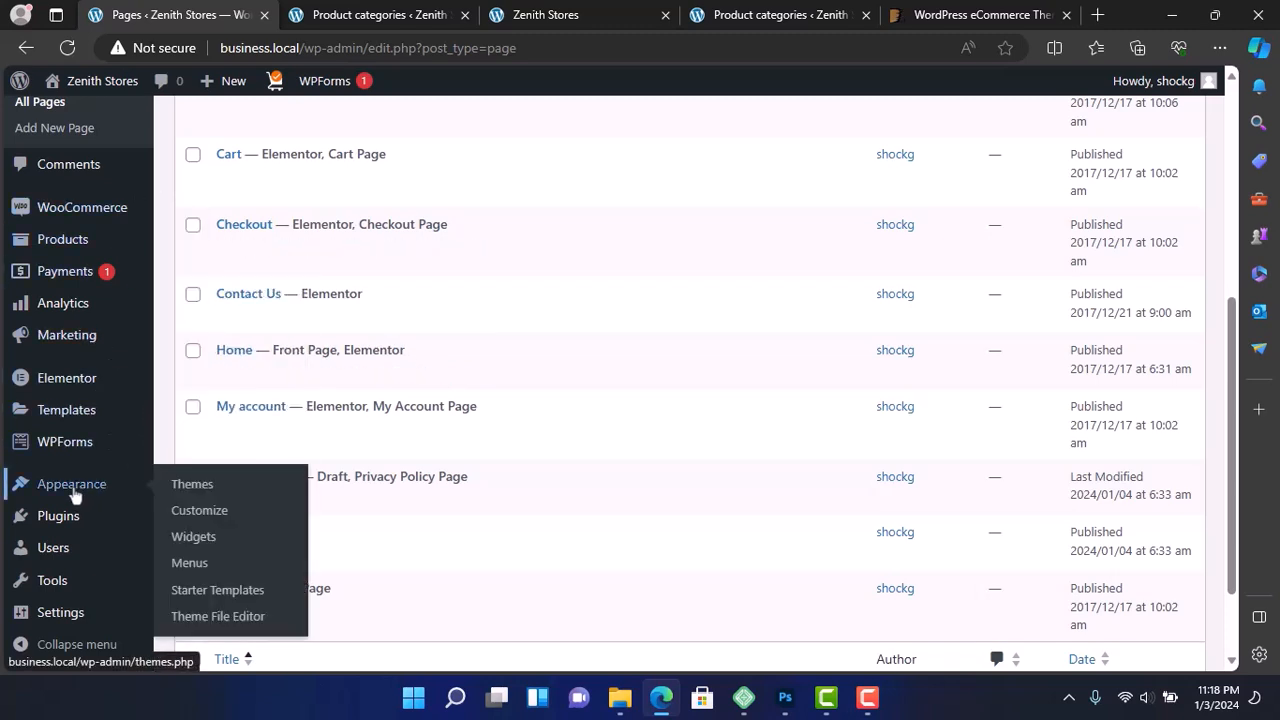
click(181, 566)
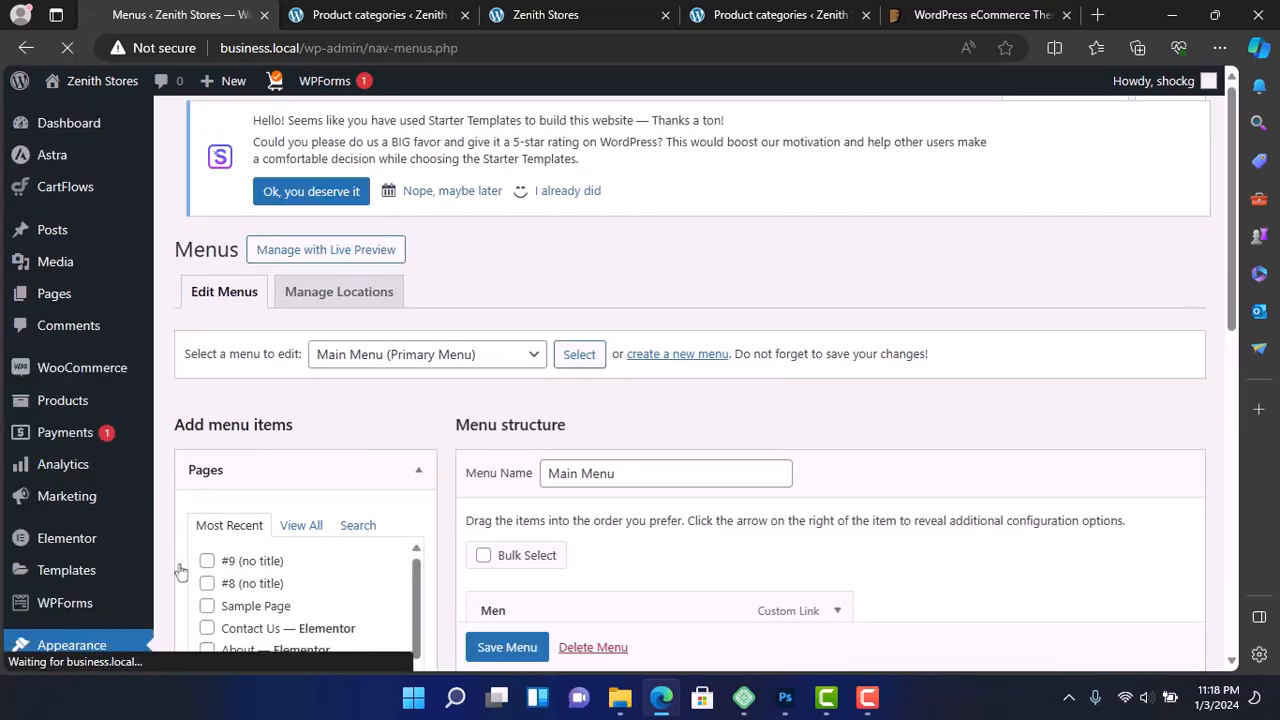
scroll(1232, 318, down, 3)
scroll(1232, 318, up, 1)
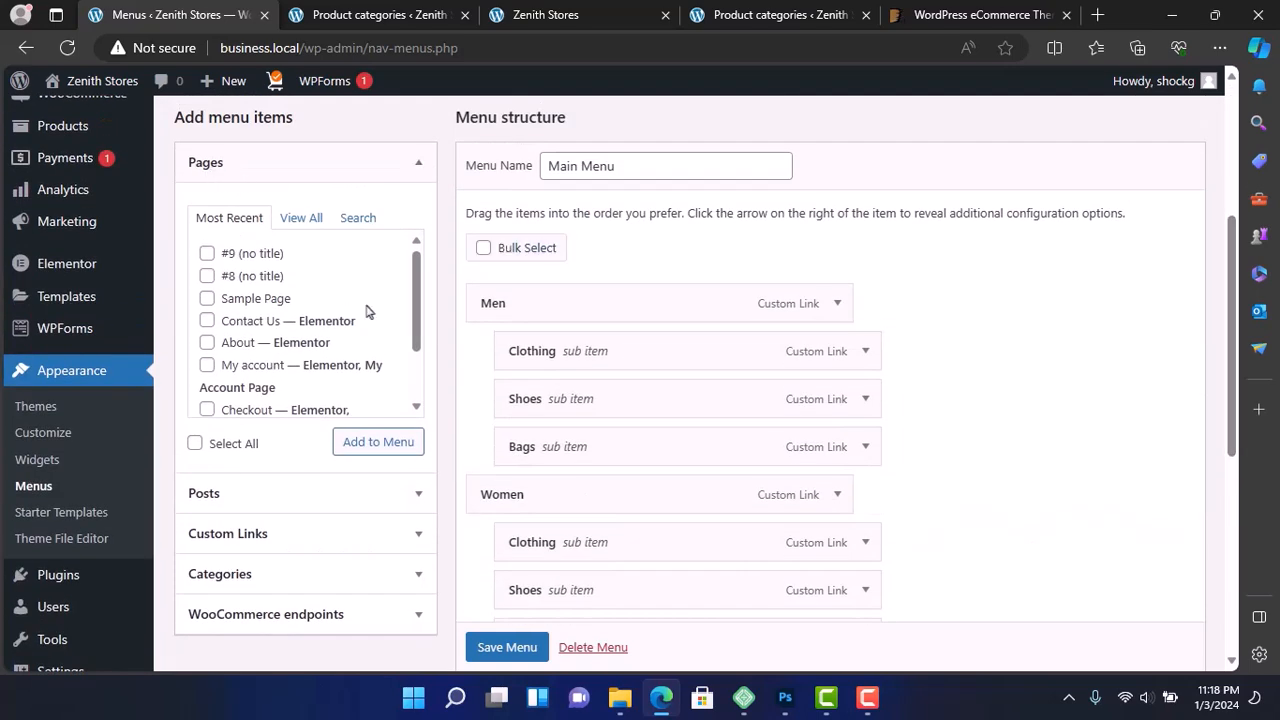
drag(420, 305, 418, 313)
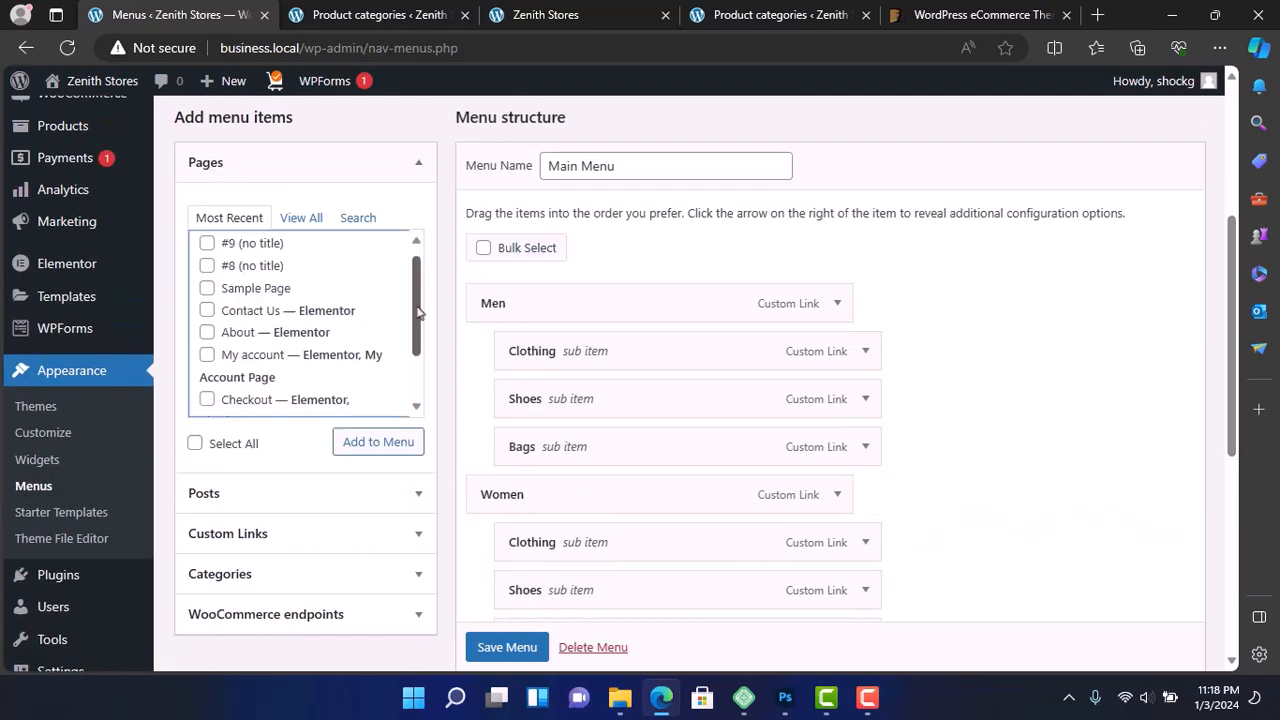
click(301, 217)
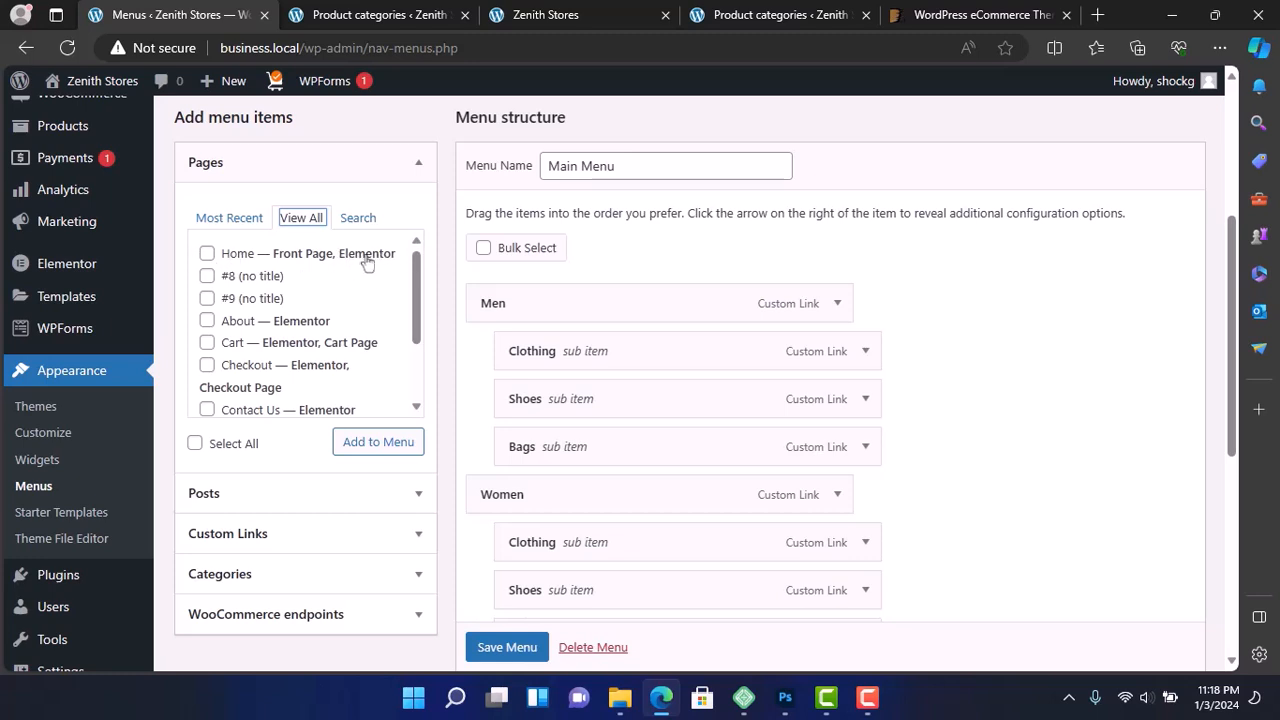
click(207, 253)
click(397, 445)
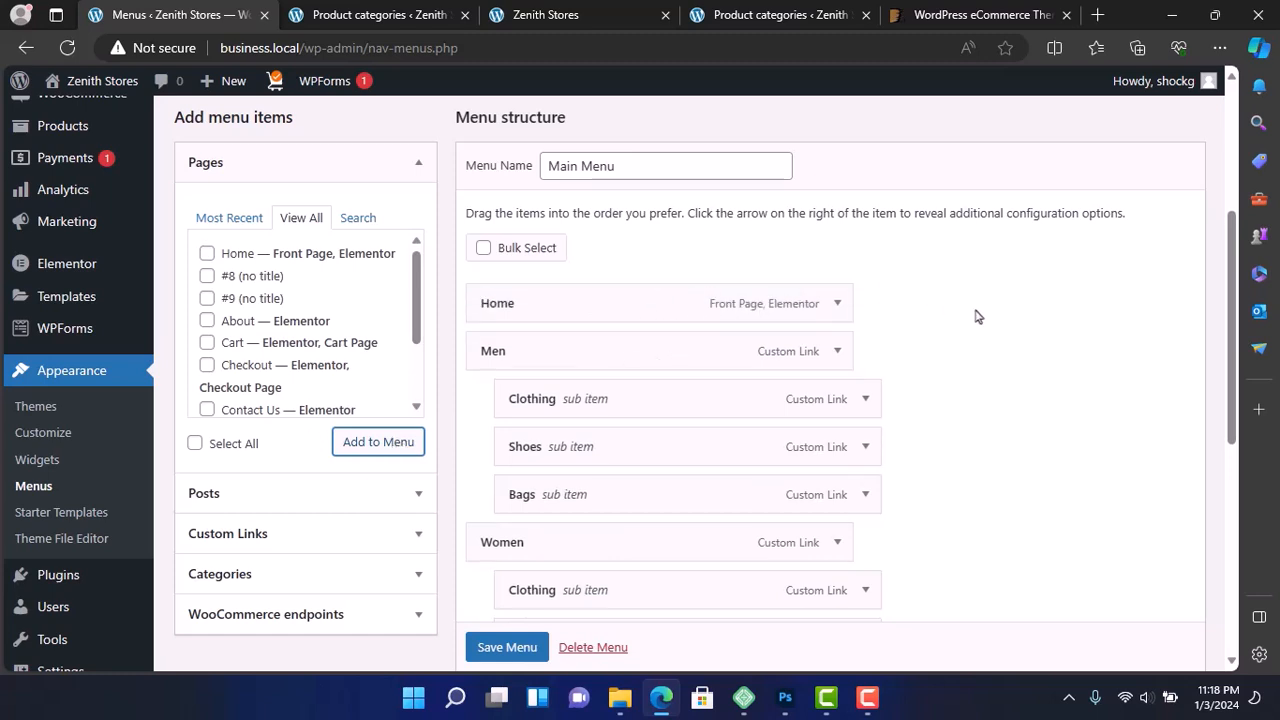
scroll(1200, 340, down, 3)
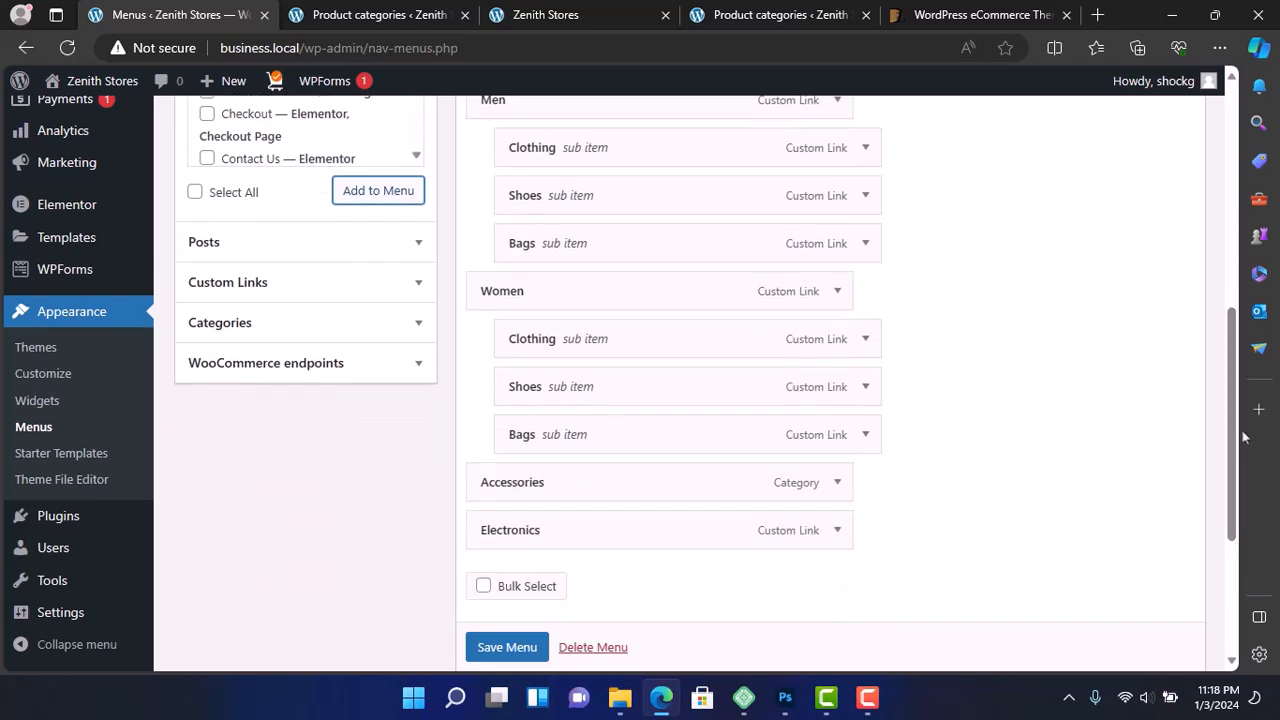
scroll(509, 649, down, 1)
click(510, 648)
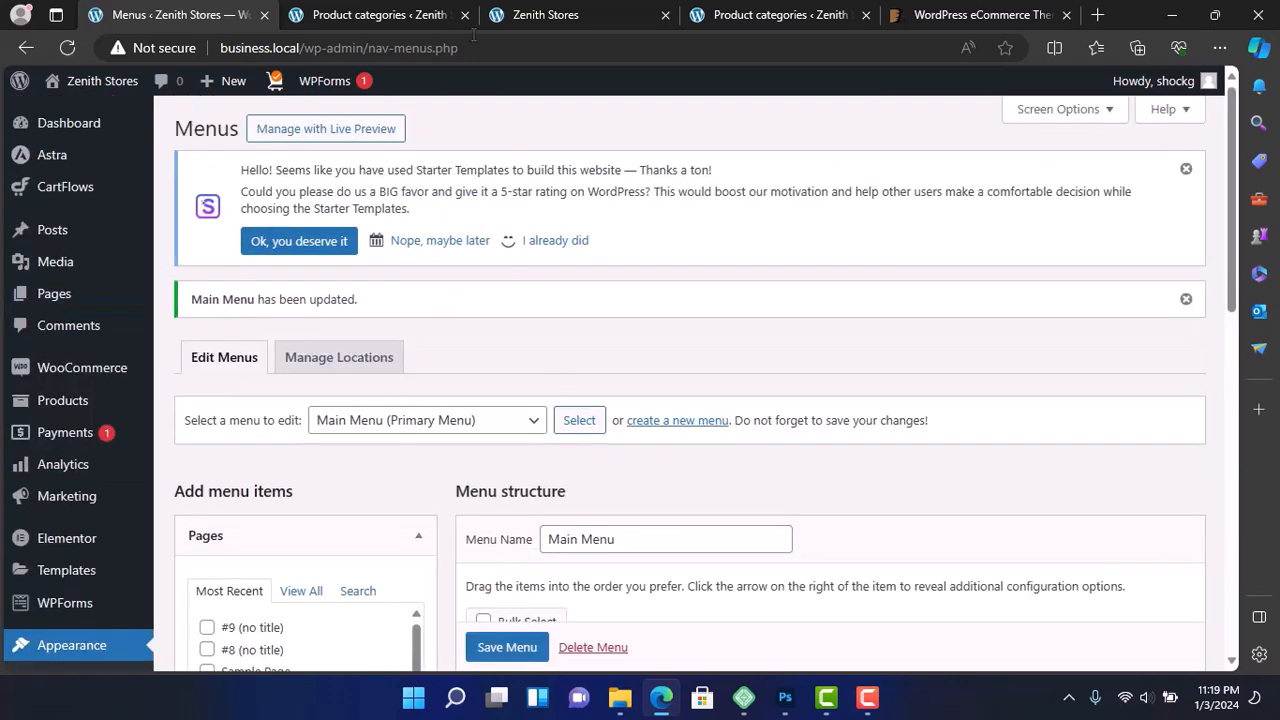
Step: Reload the storefront and test the new HOME link, visiting Accessories and returning home
click(555, 14)
click(109, 48)
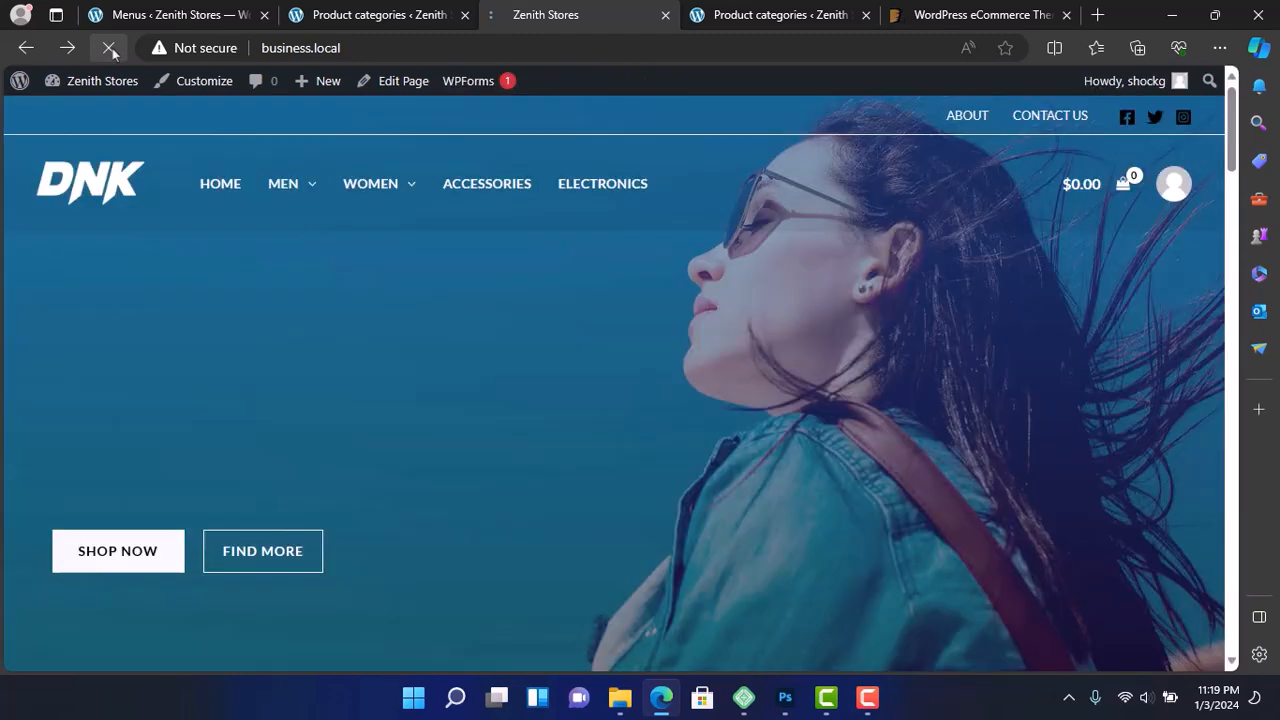
click(212, 189)
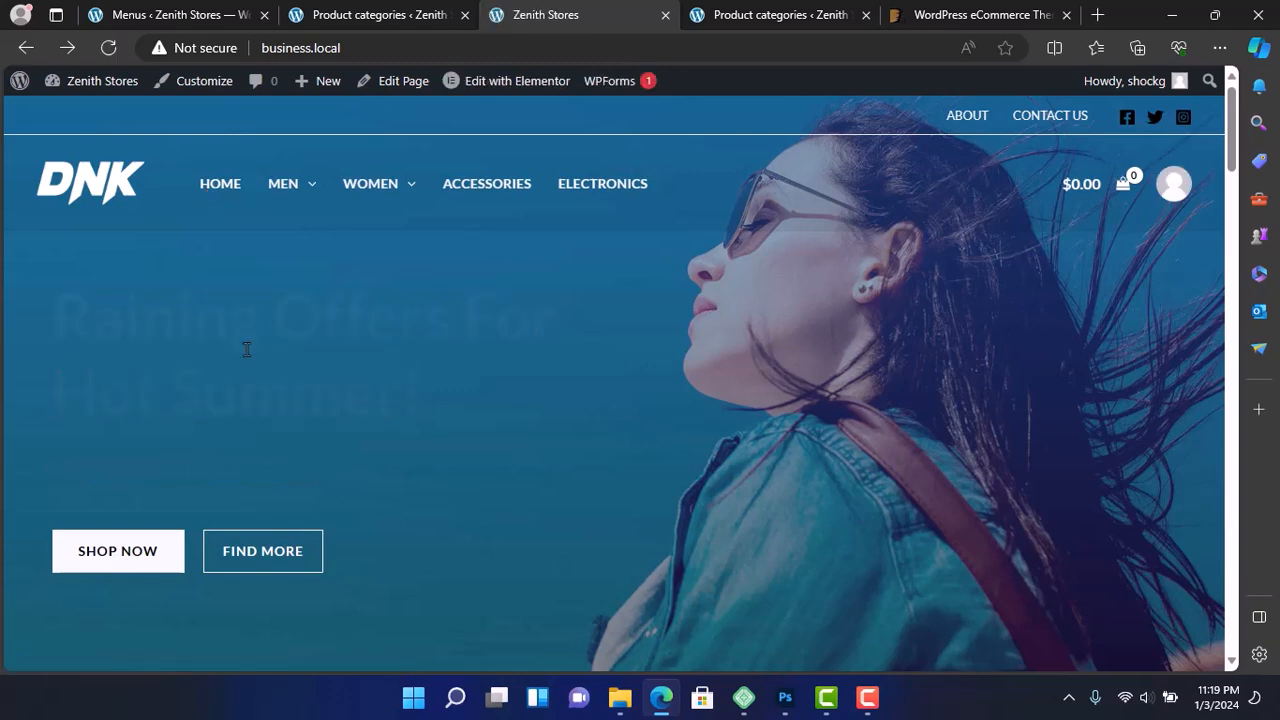
click(500, 190)
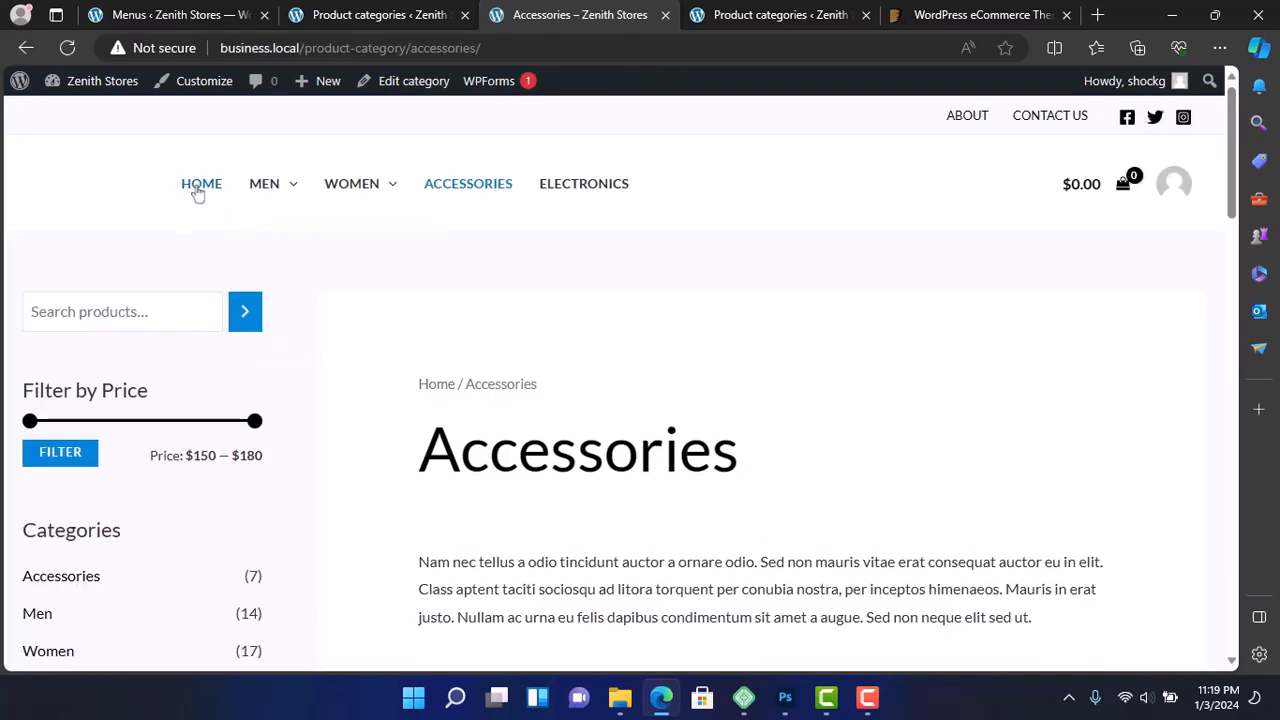
click(199, 190)
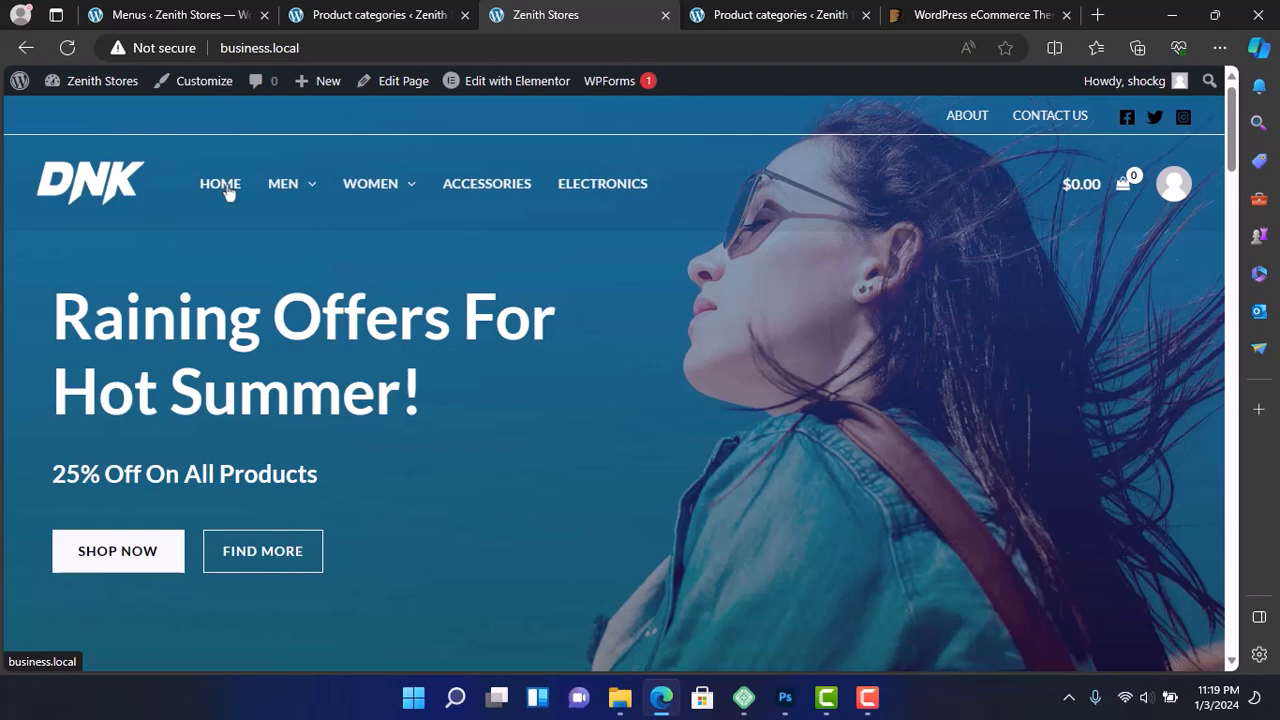
mouse_move(1234, 138)
mouse_down()
mouse_move(1240, 315)
mouse_move(1261, 349)
mouse_move(1263, 640)
mouse_move(1241, 125)
mouse_up()
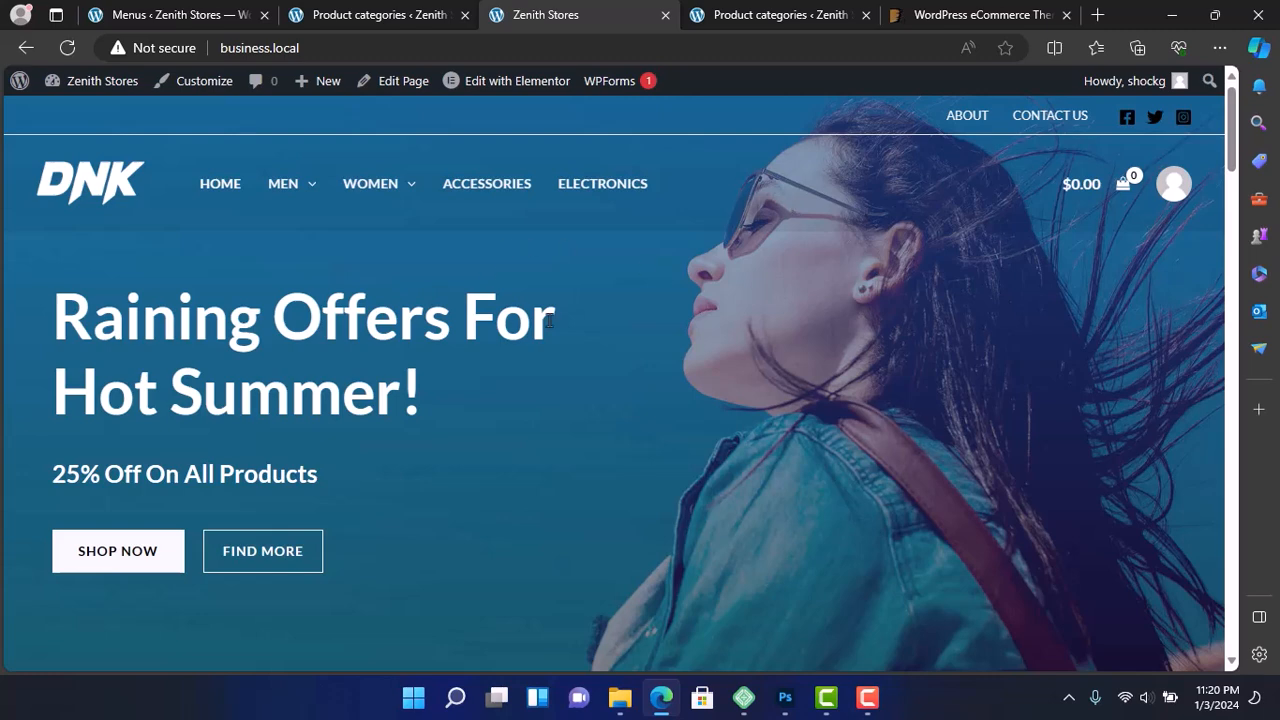
mouse_move(486, 97)
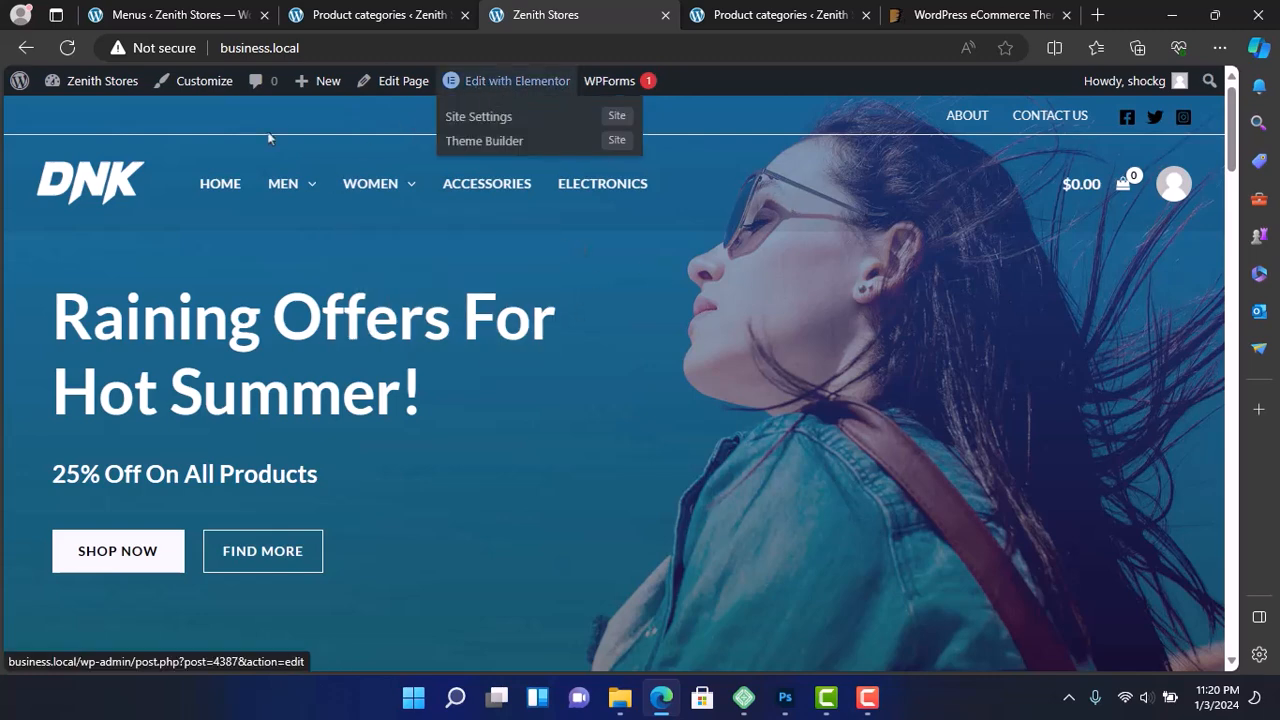
Step: Open the Home page from the All Pages list in the Elementor editor
click(183, 12)
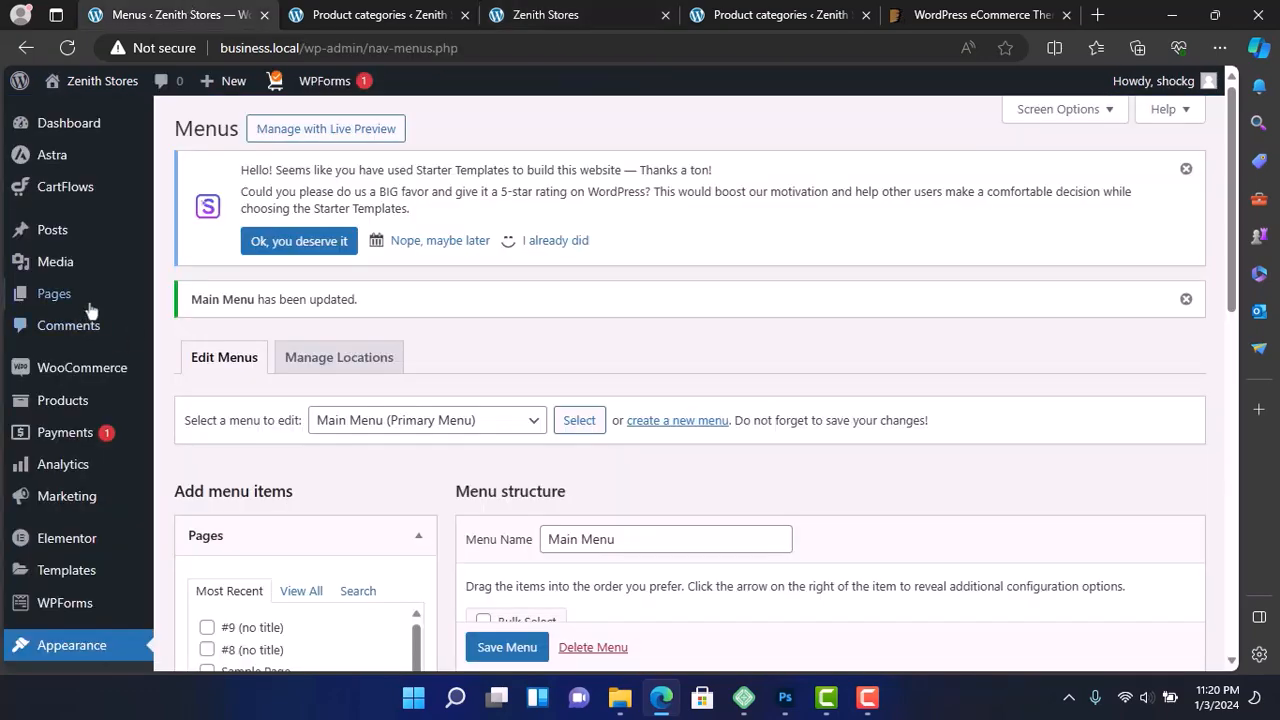
mouse_move(86, 303)
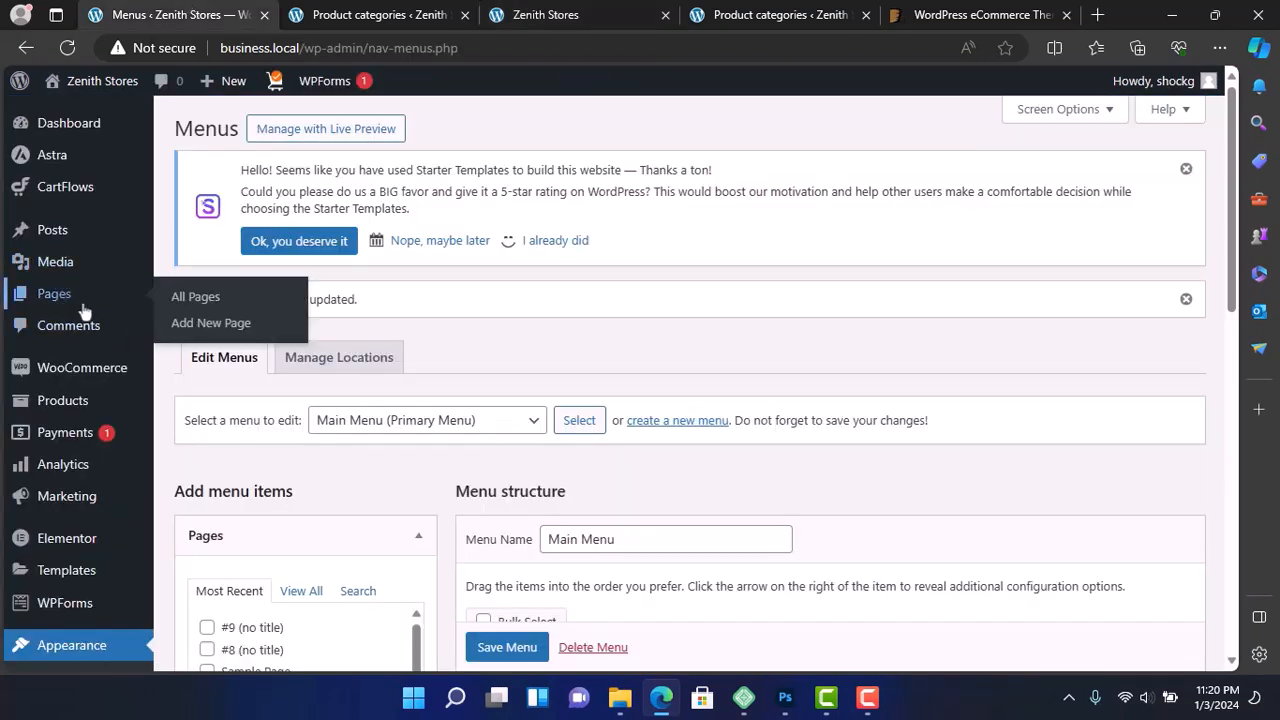
click(202, 303)
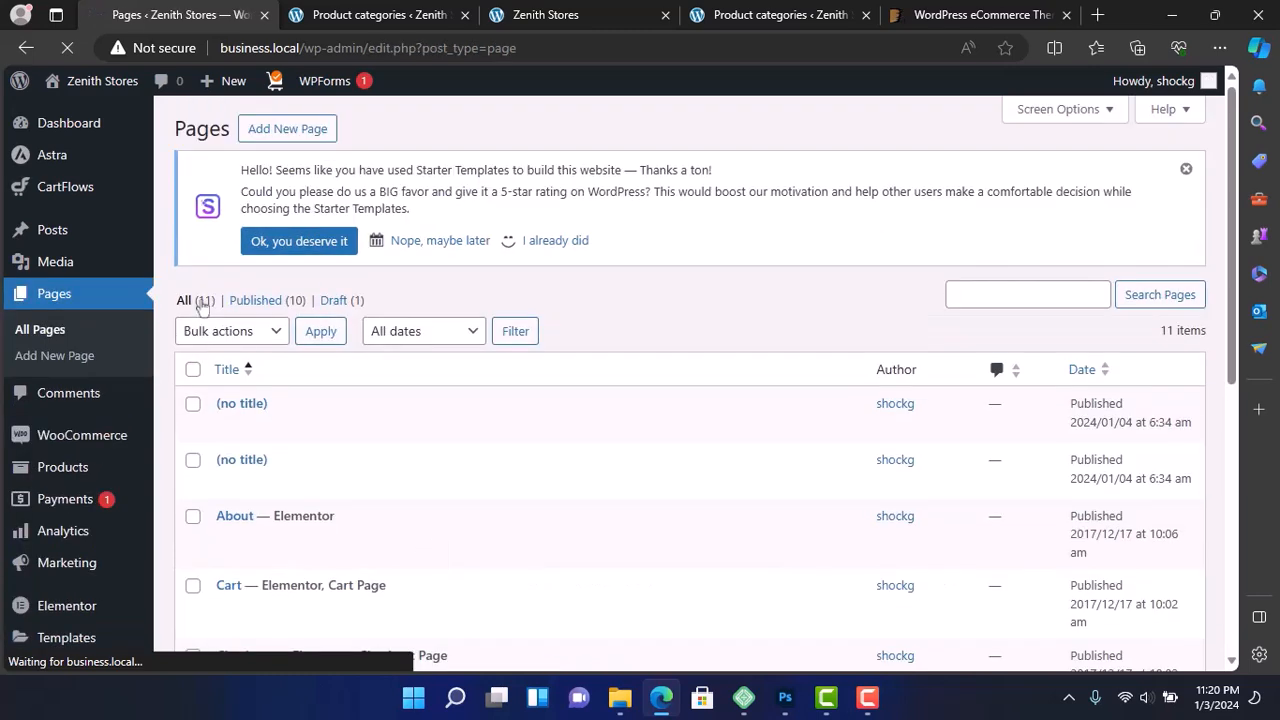
drag(1232, 272, 1243, 482)
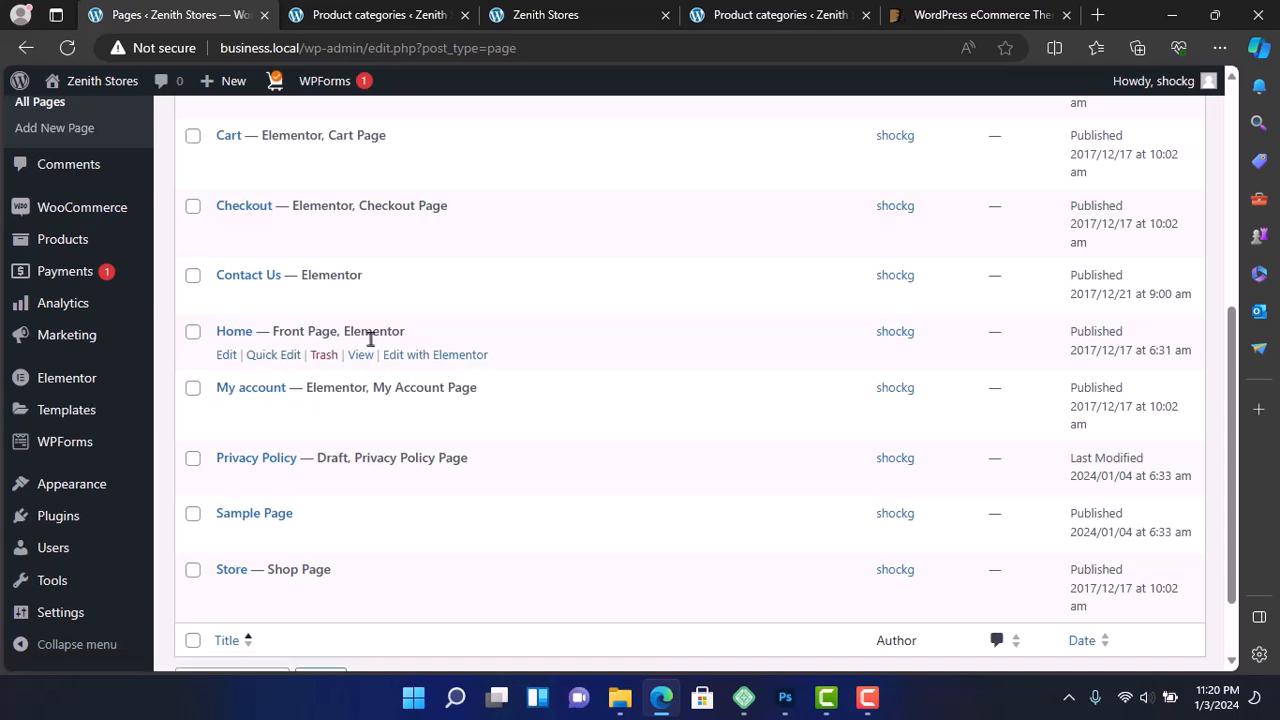
click(434, 360)
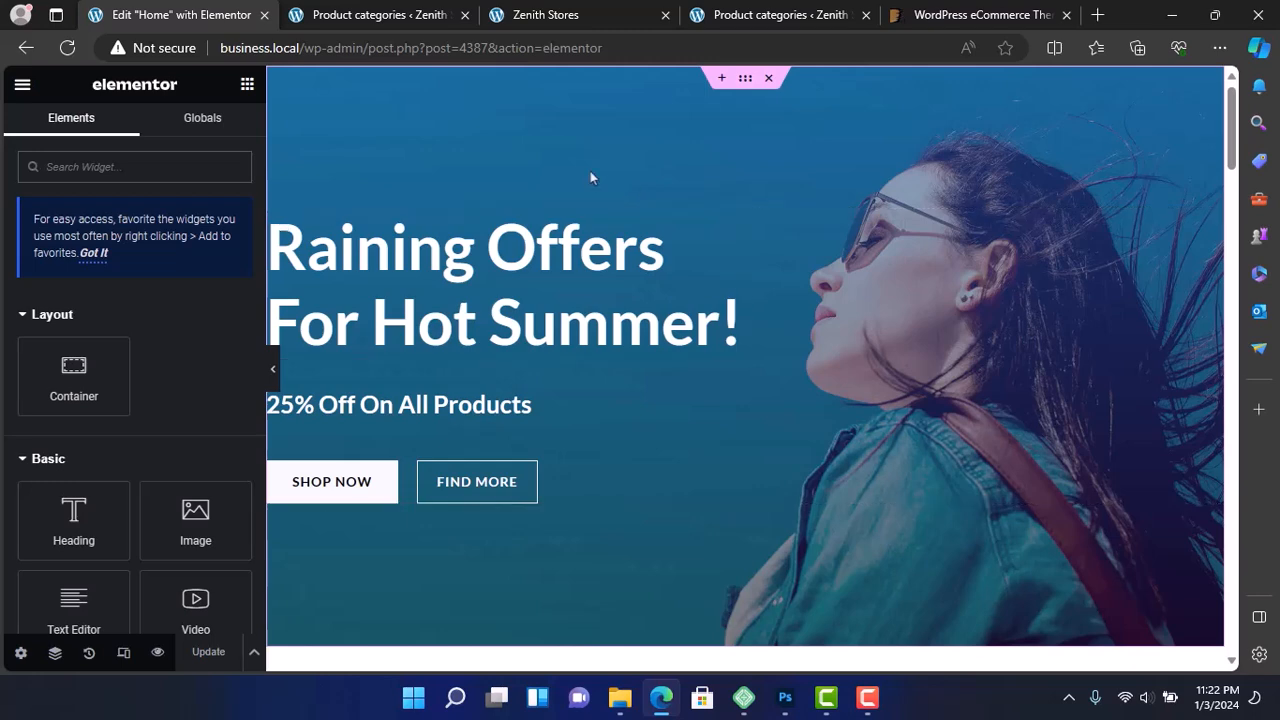
Step: Show the hero section's Style background settings: Full size, Center Center, Fixed attachment
click(745, 80)
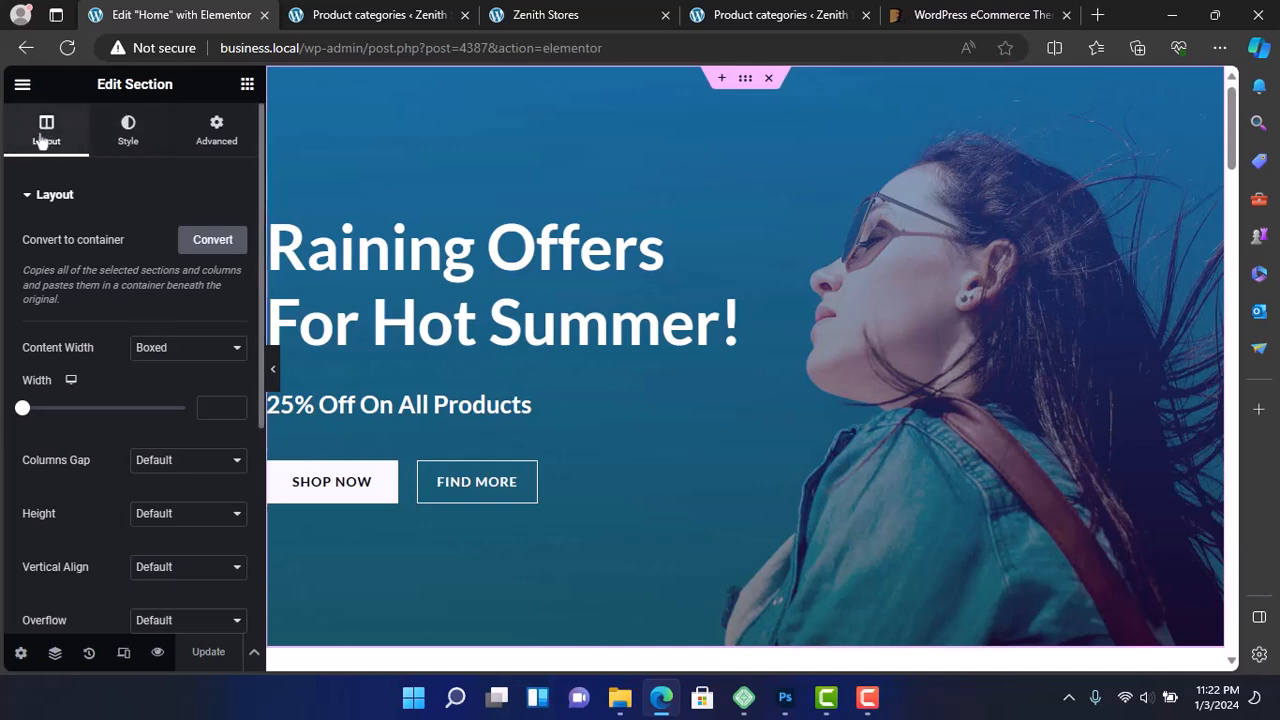
click(129, 140)
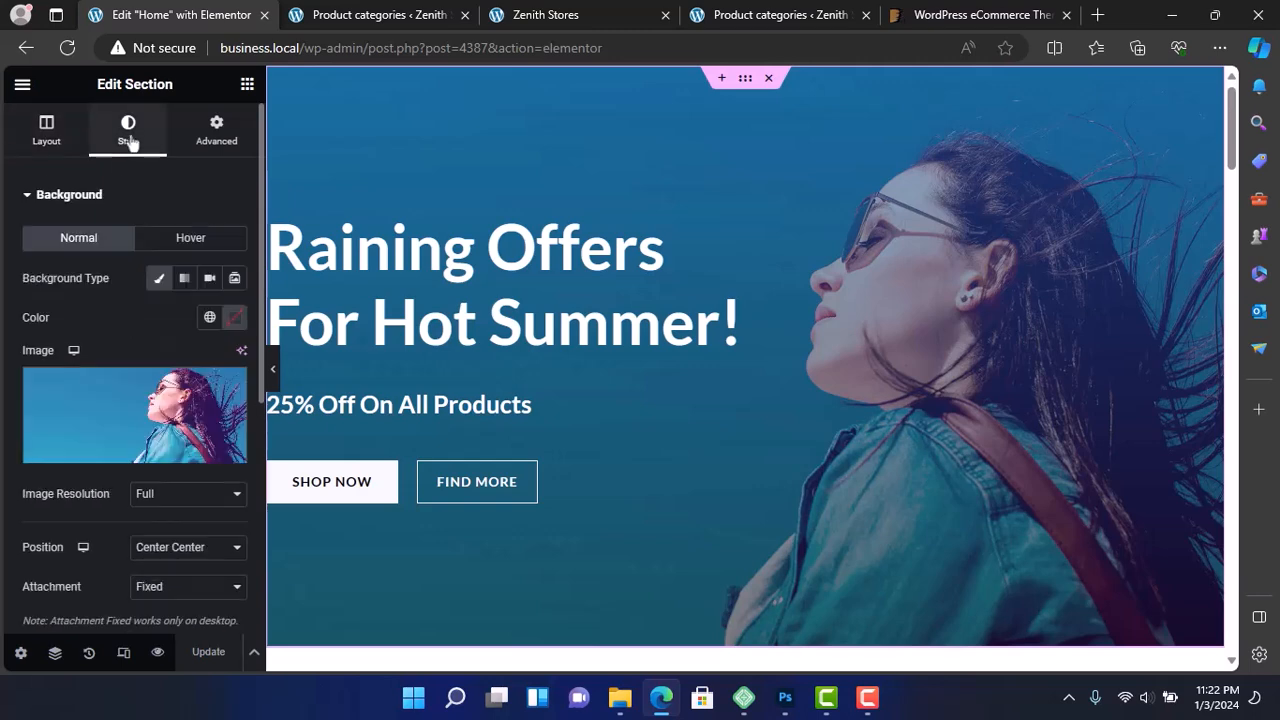
click(210, 141)
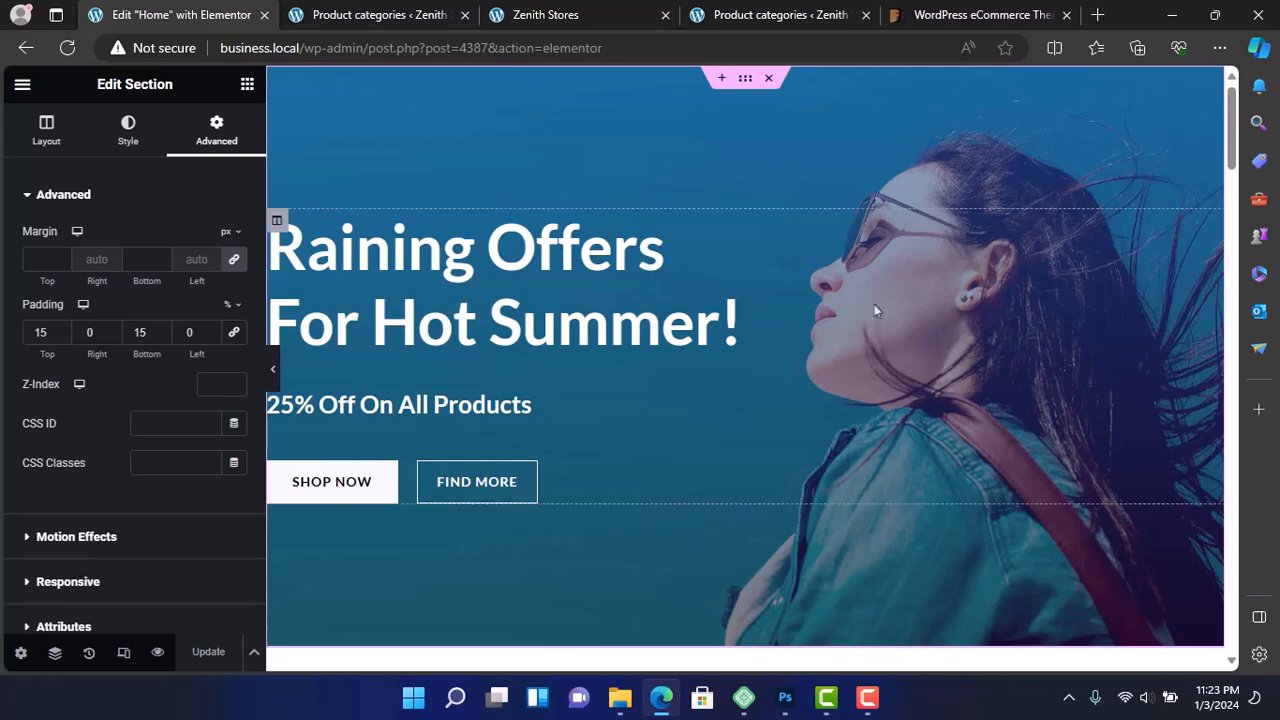
click(128, 130)
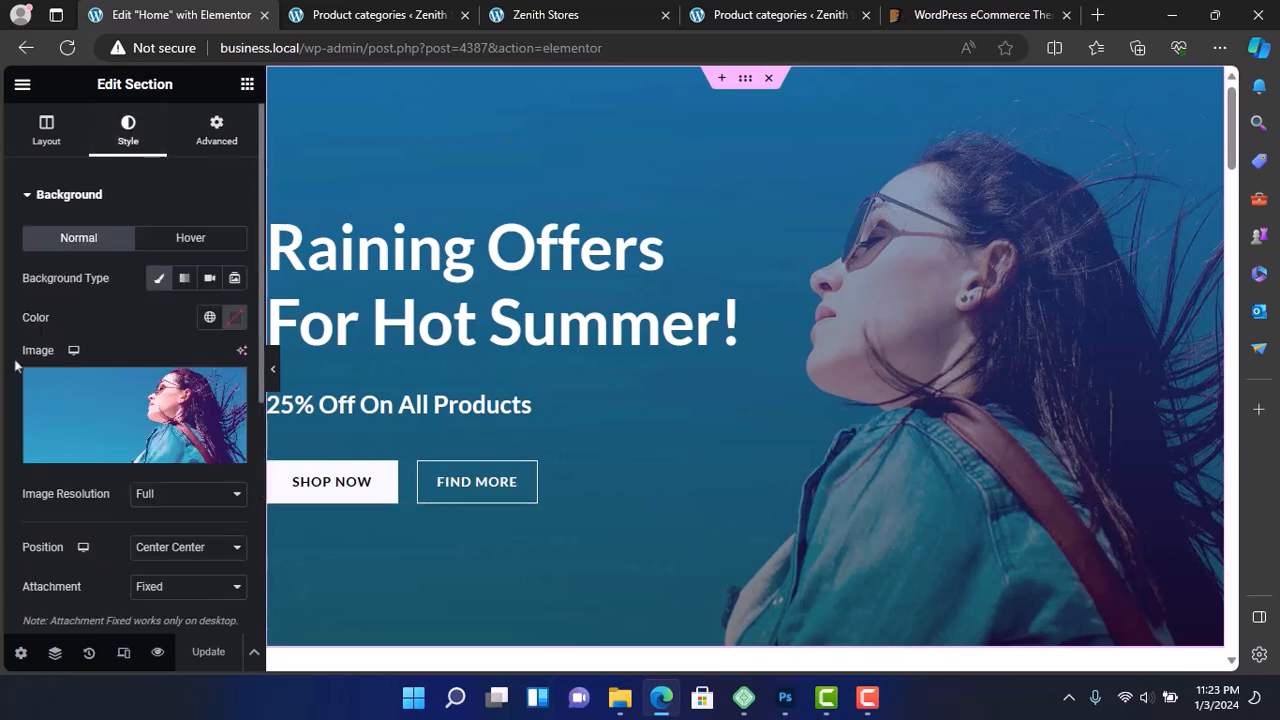
mouse_move(175, 423)
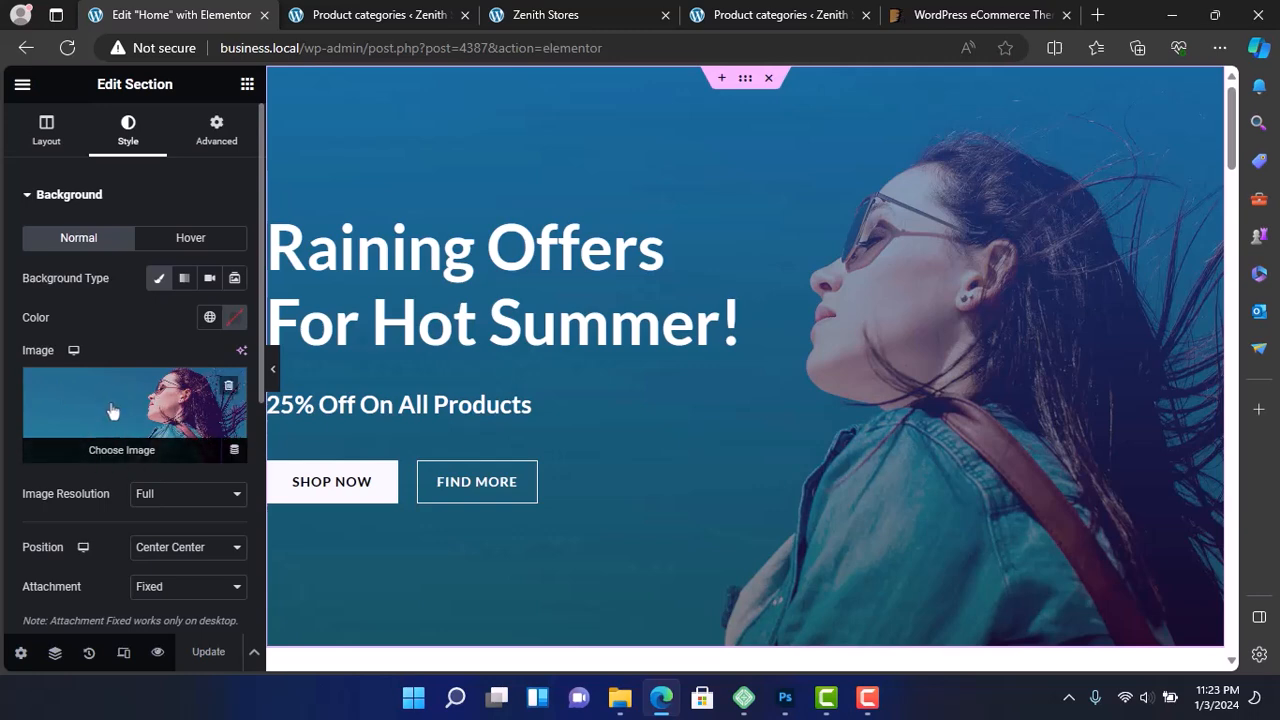
Step: Browse the free stock image library for a new hero background
click(134, 455)
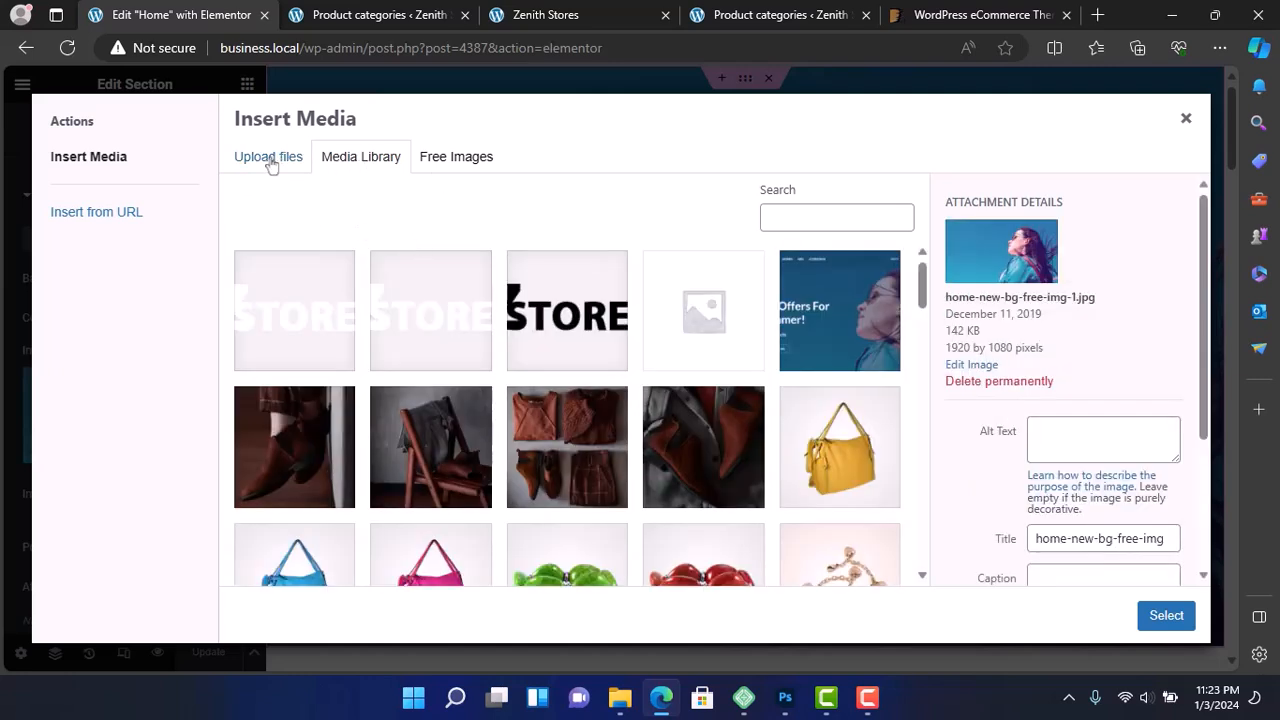
click(458, 163)
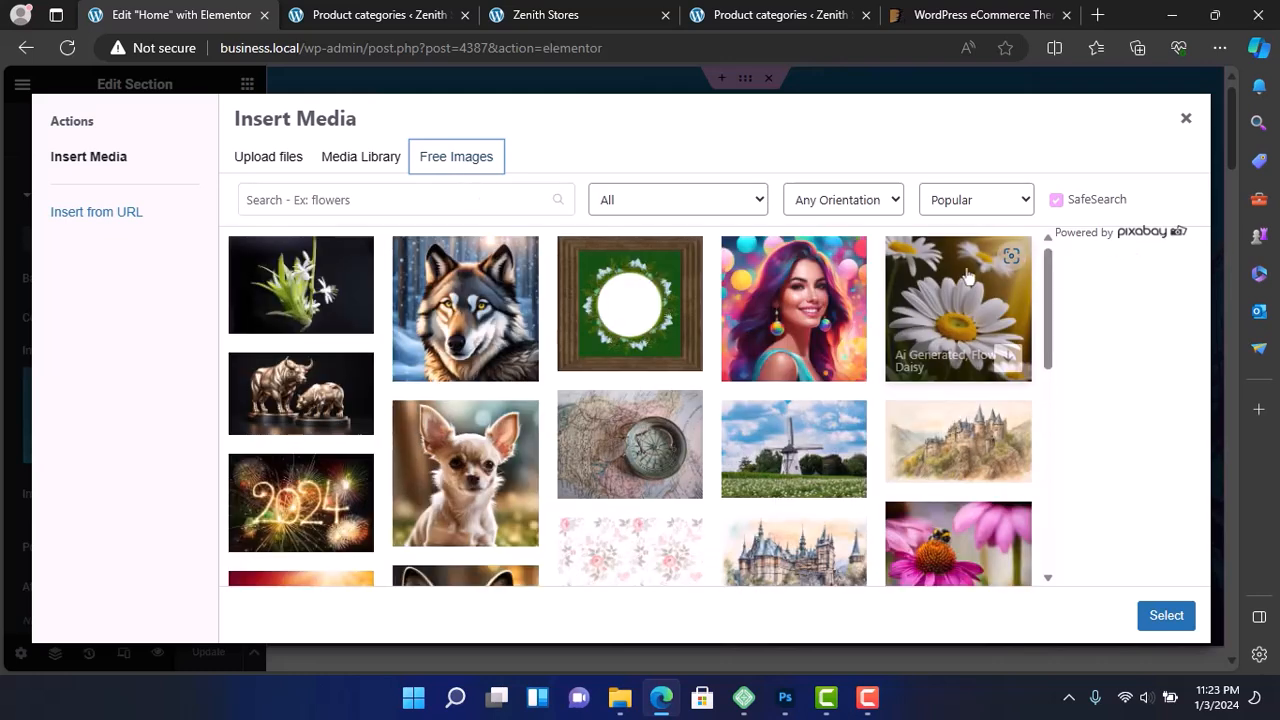
drag(1050, 284, 1062, 258)
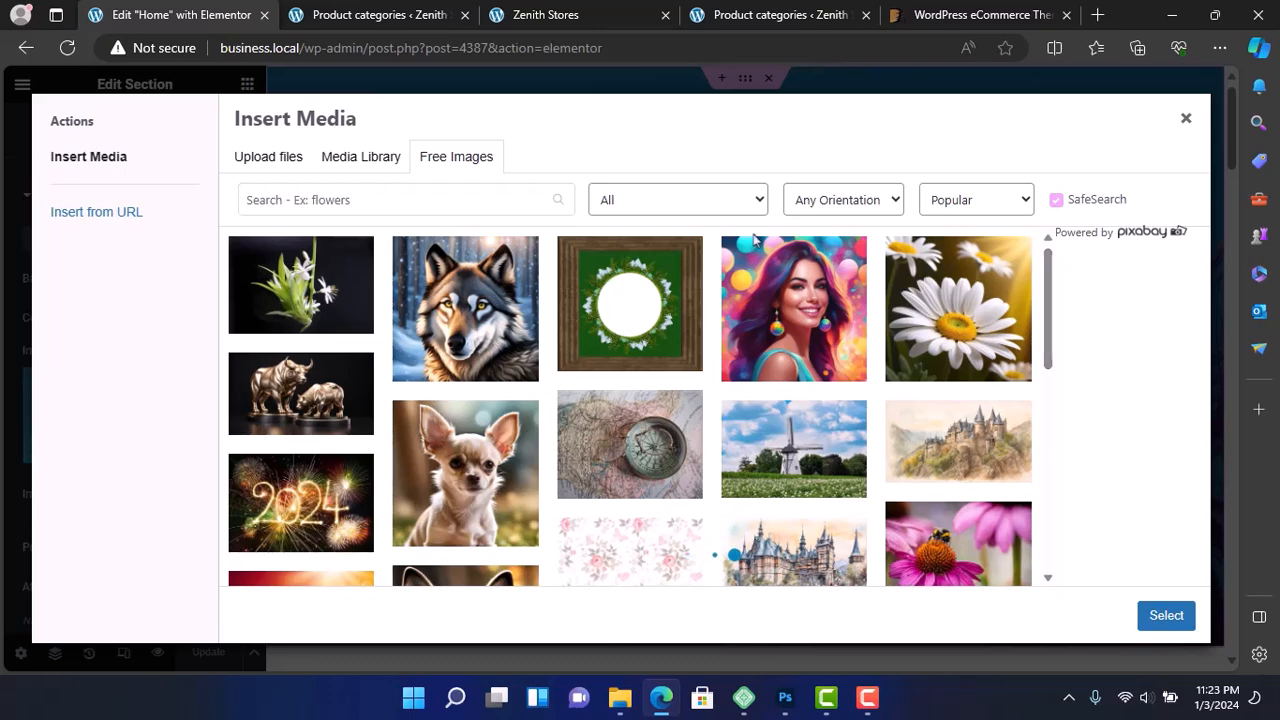
click(494, 200)
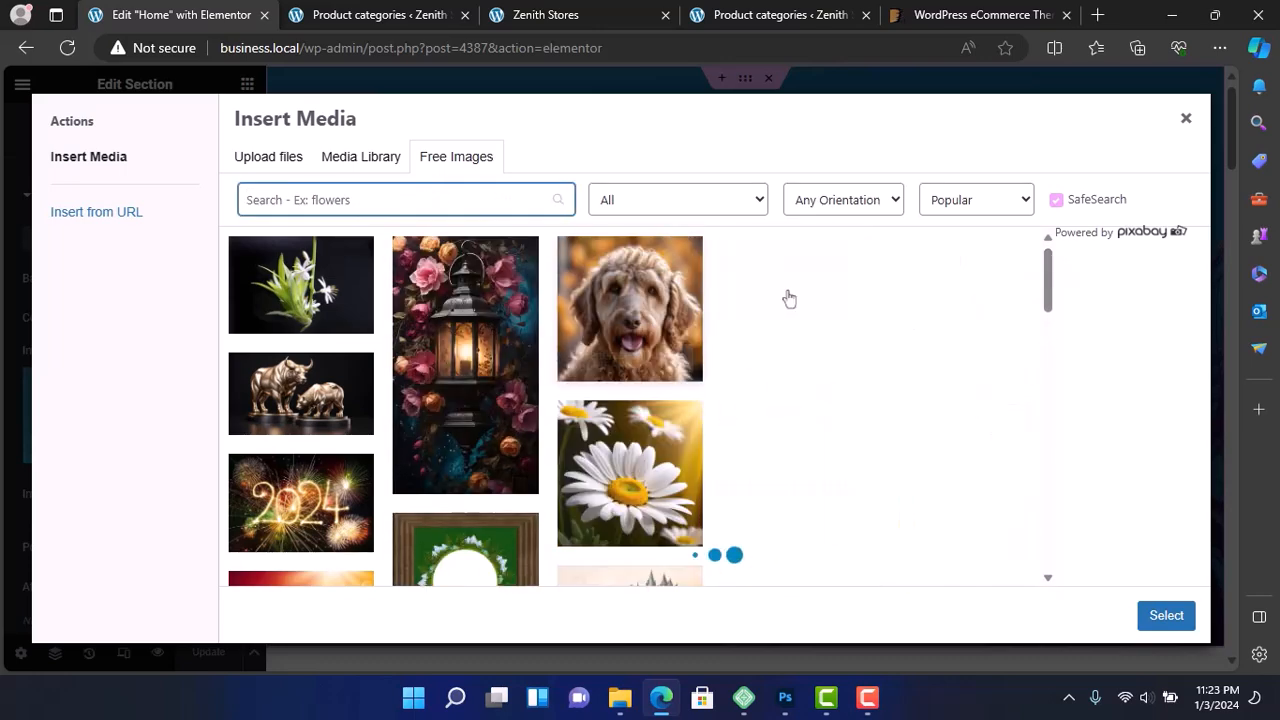
Step: Upload the shopping-cart street photo from the computer and set it as the hero background
click(268, 158)
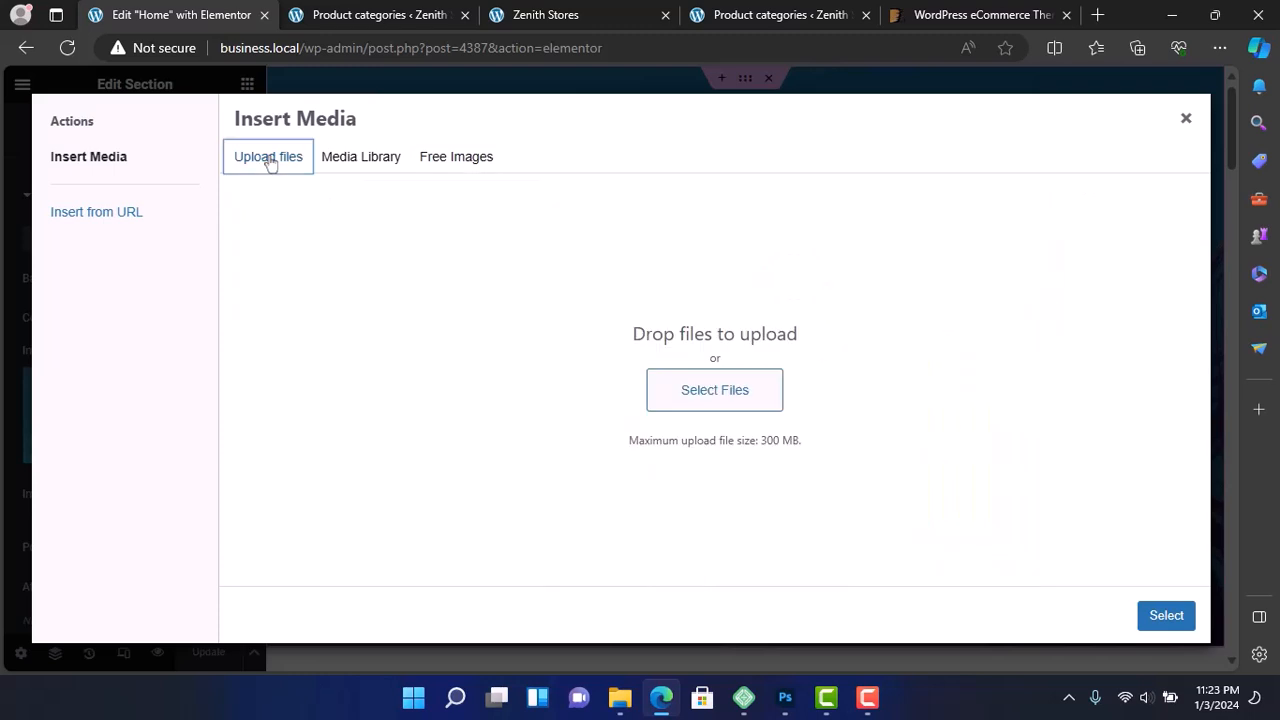
click(716, 400)
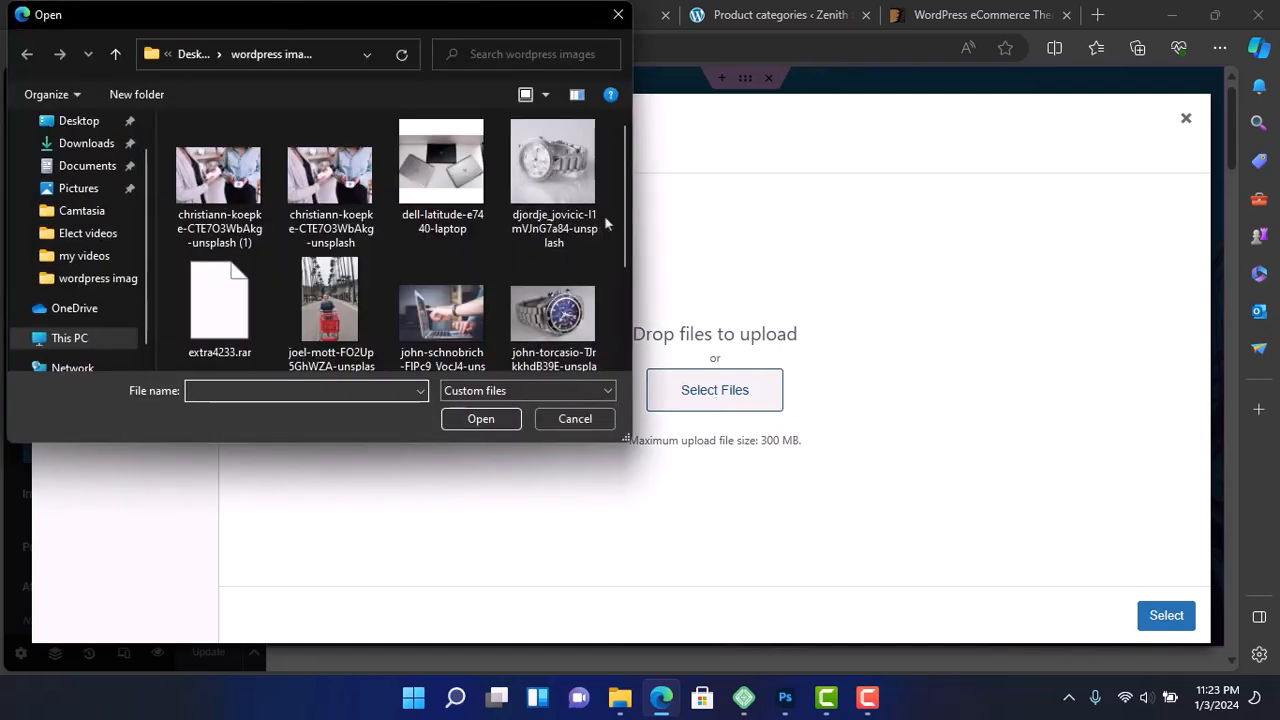
scroll(620, 250, down, 3)
scroll(625, 290, up, 2)
double_click(355, 248)
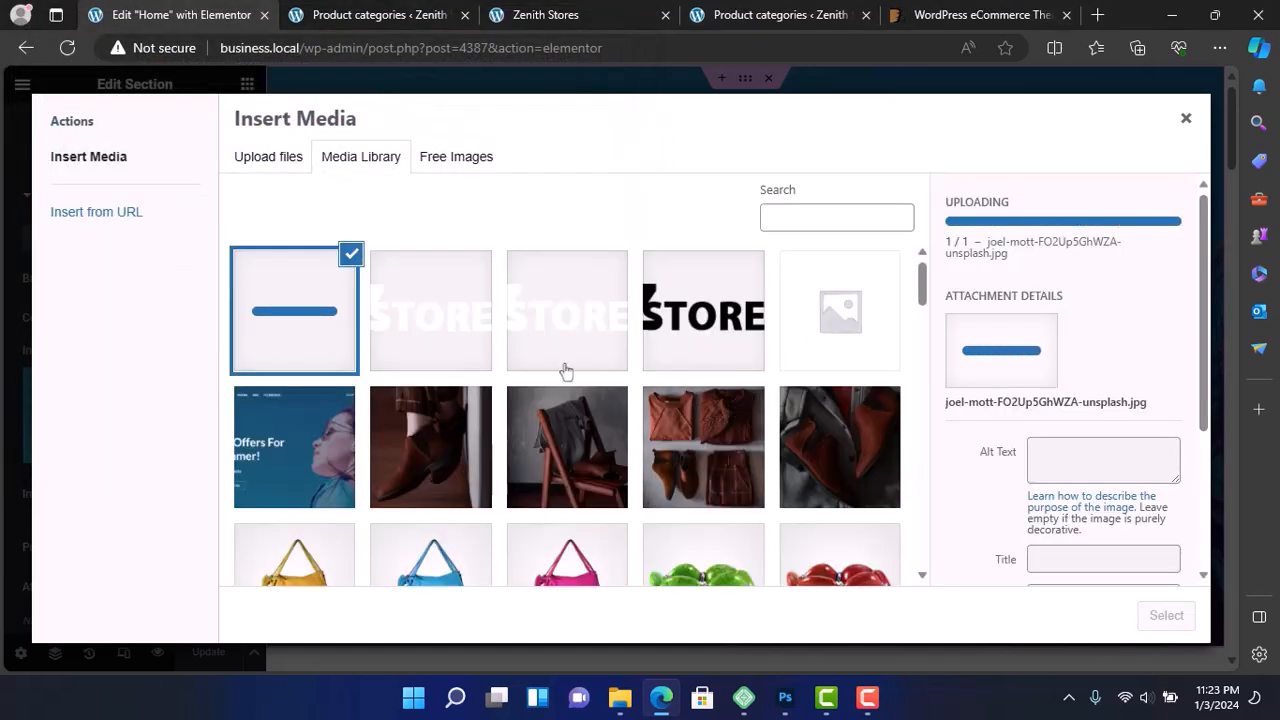
drag(1009, 256, 954, 251)
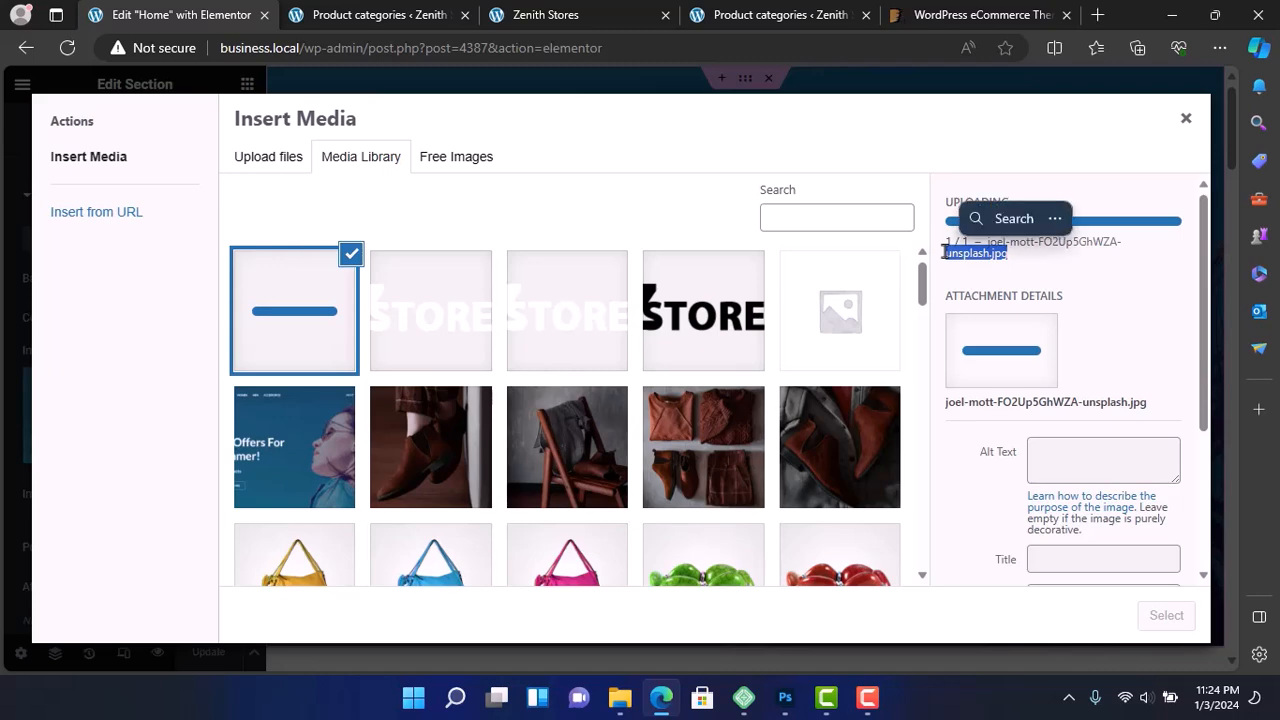
click(1029, 258)
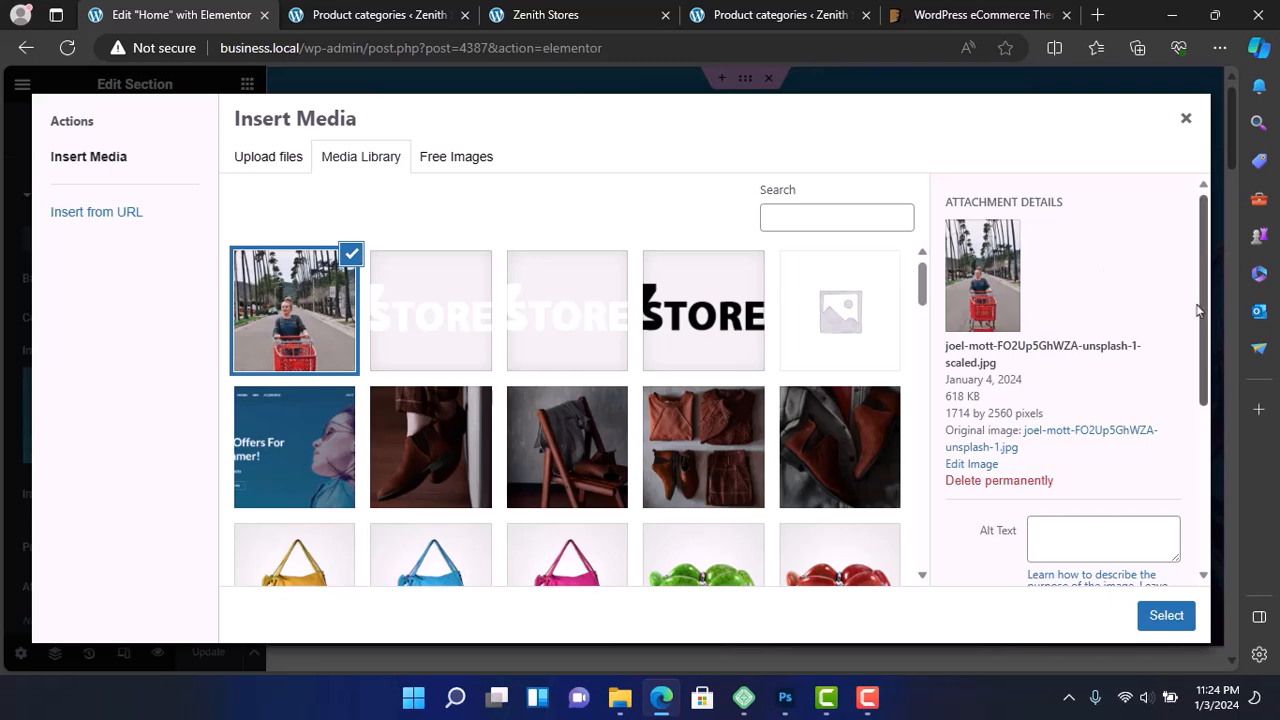
drag(1201, 311, 1208, 468)
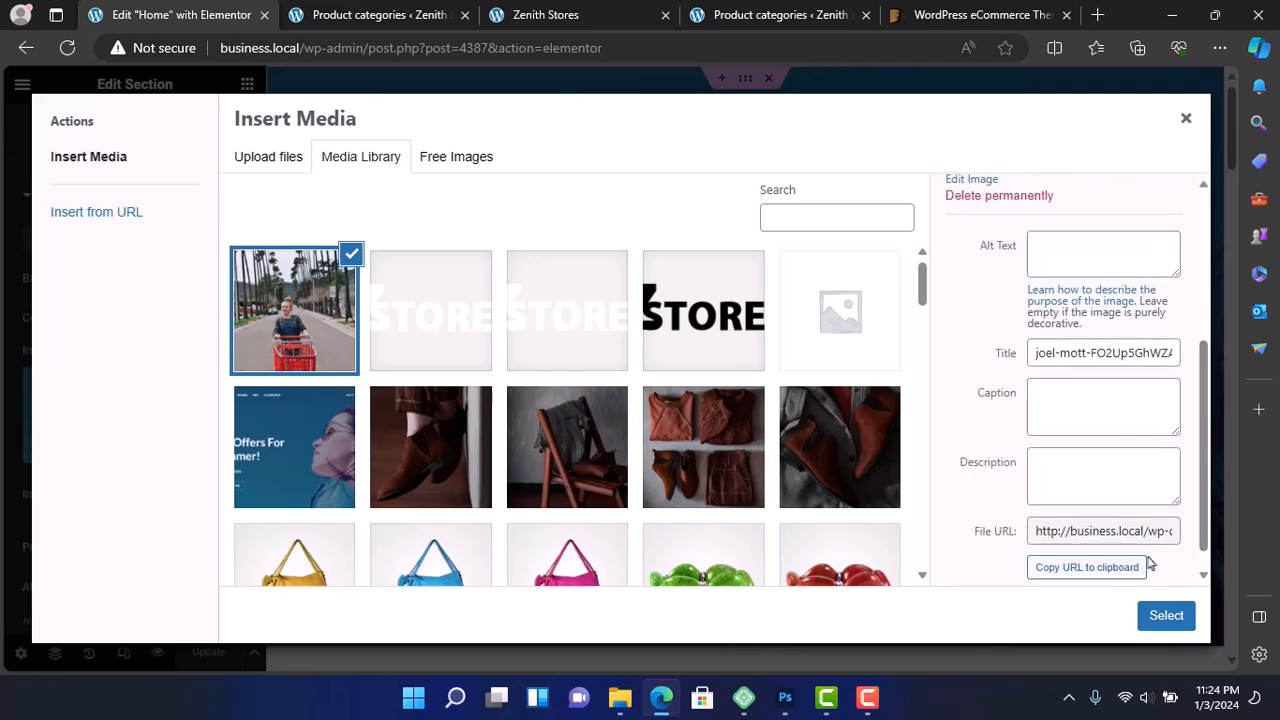
click(1166, 616)
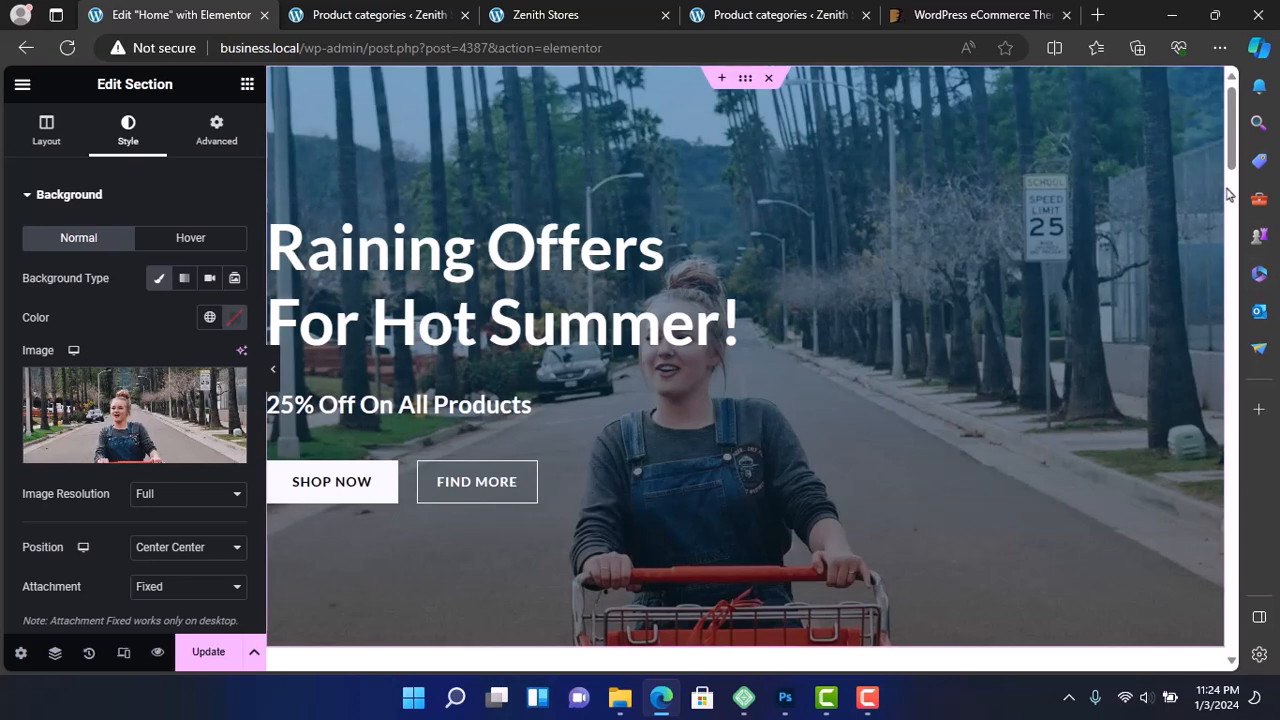
scroll(1234, 104, down, 4)
scroll(1234, 104, up, 4)
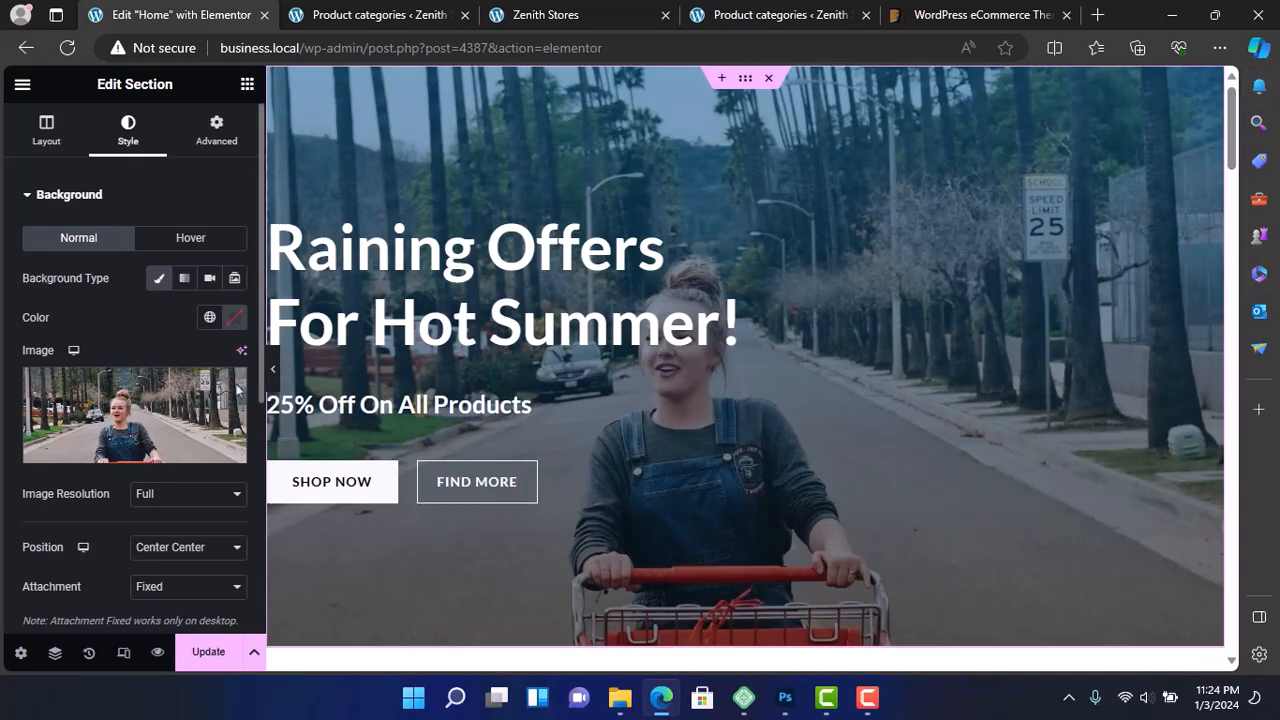
scroll(258, 314, down, 3)
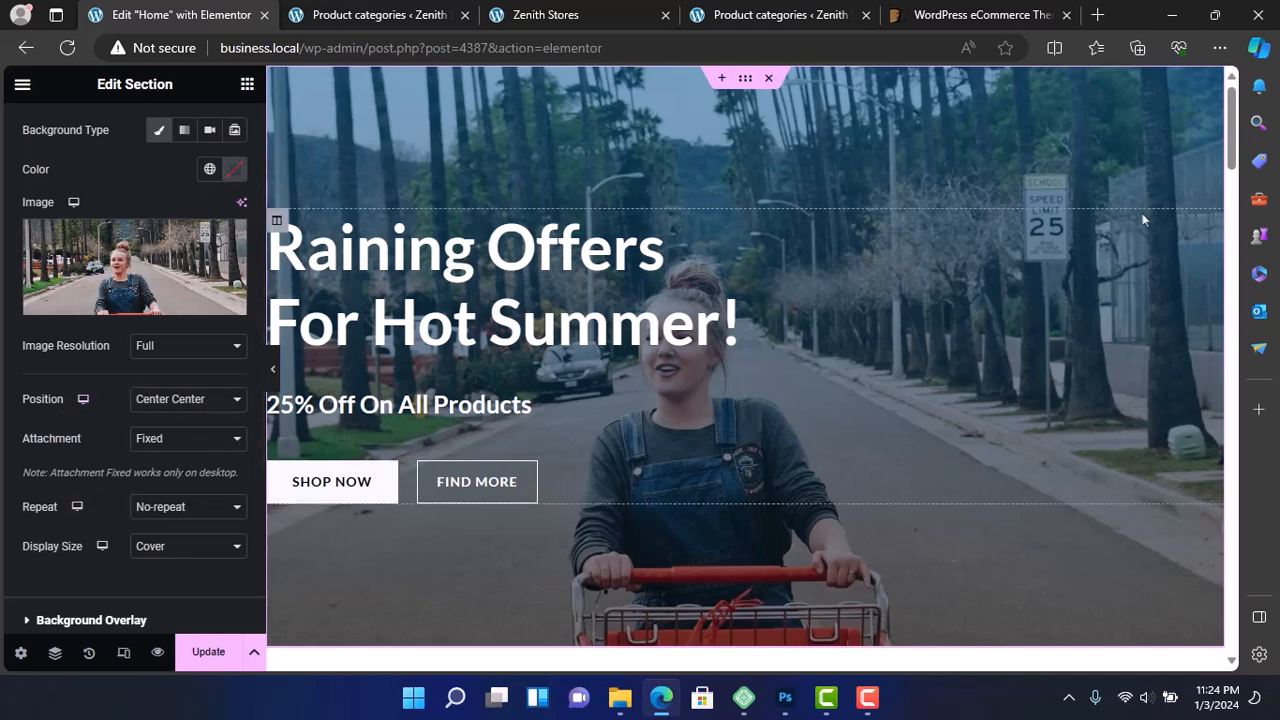
mouse_move(1233, 135)
mouse_down()
mouse_move(1244, 224)
mouse_move(1240, 133)
mouse_up()
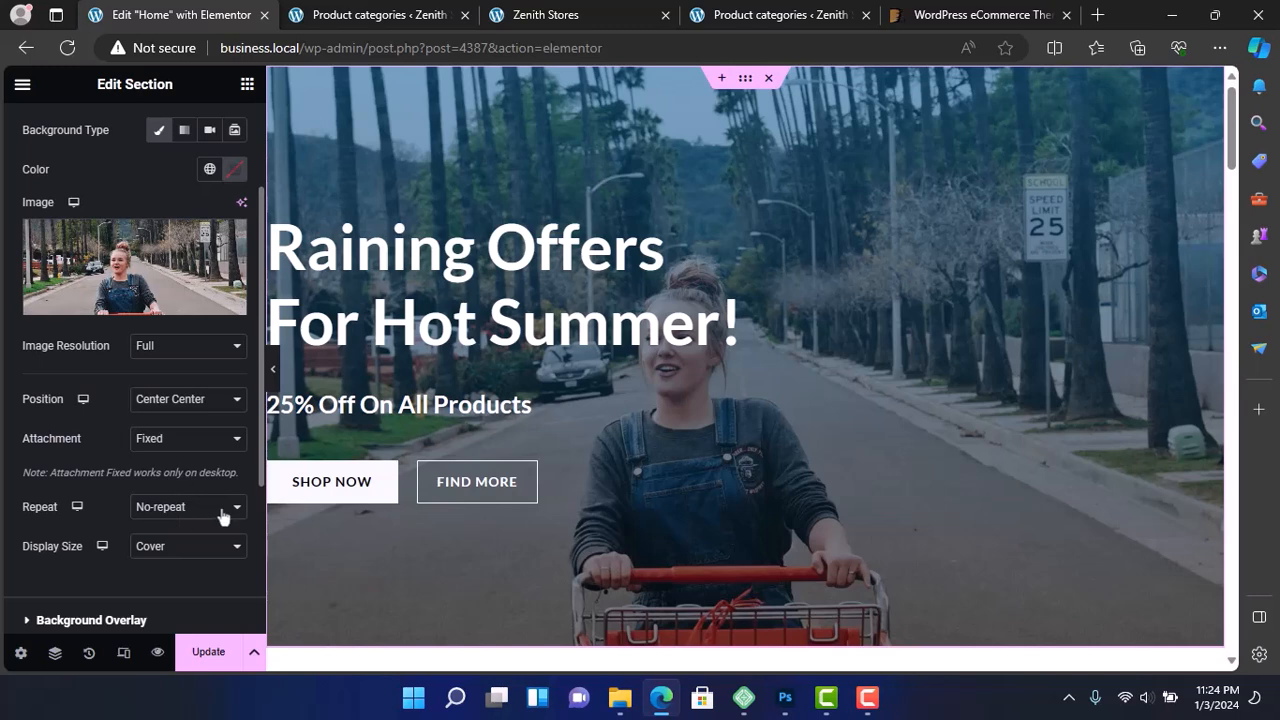
click(236, 444)
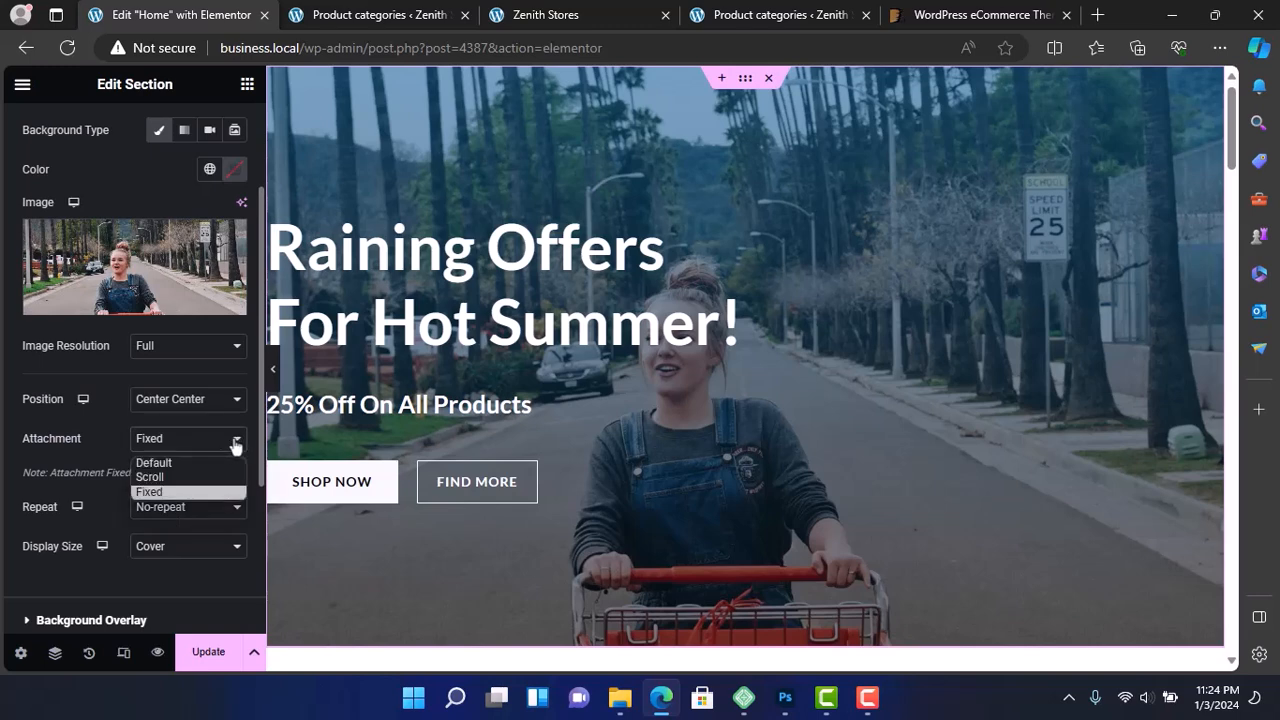
click(150, 477)
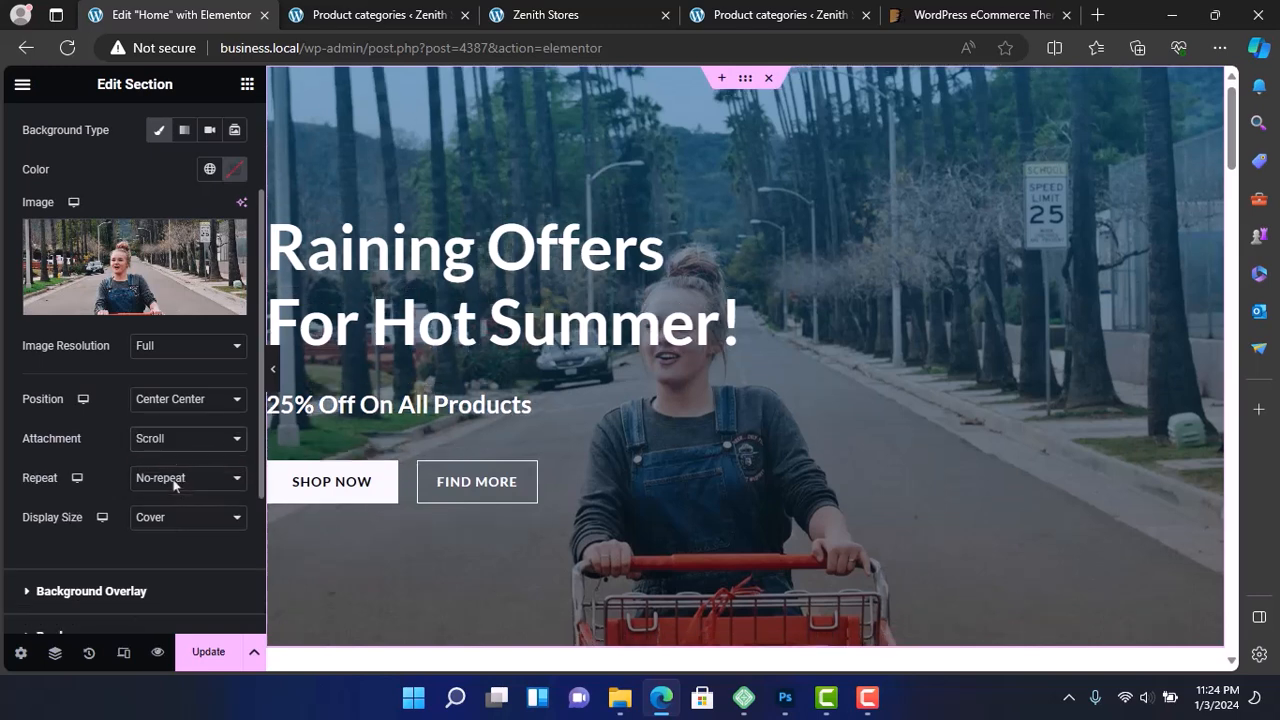
mouse_move(1236, 142)
mouse_down()
mouse_move(1237, 189)
mouse_move(1238, 126)
mouse_up()
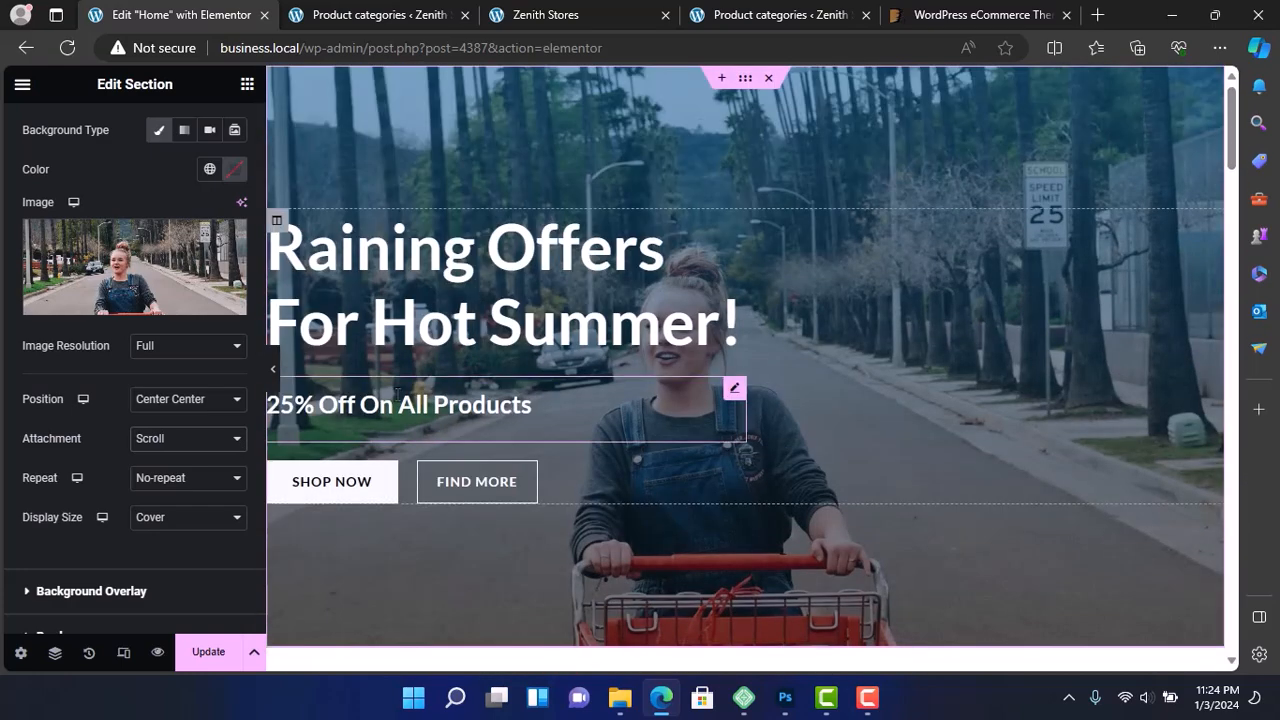
click(205, 440)
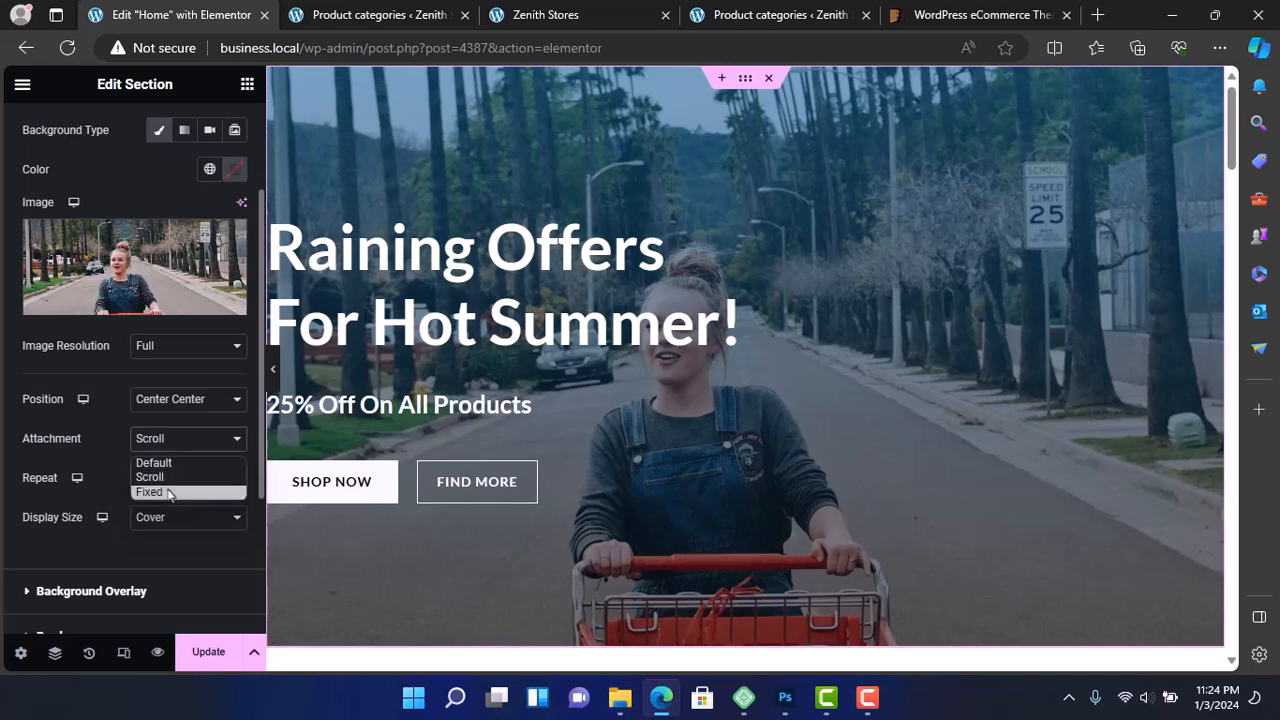
click(168, 491)
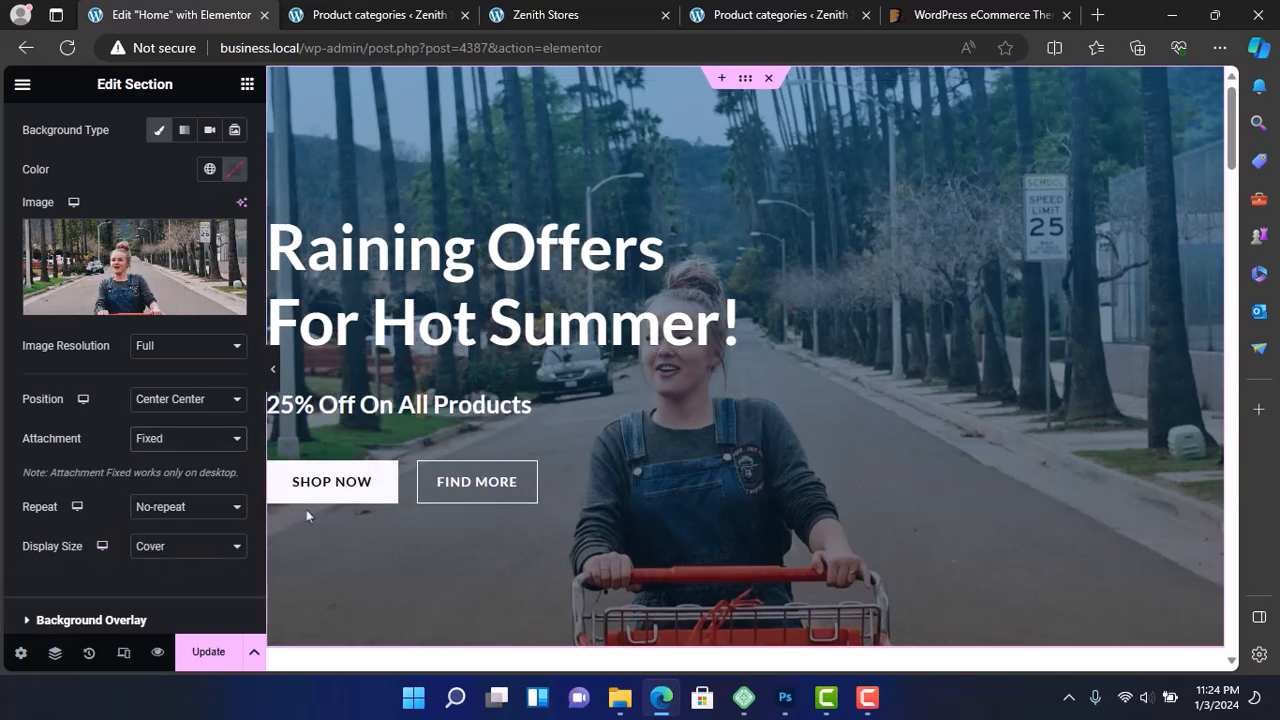
scroll(262, 395, down, 1)
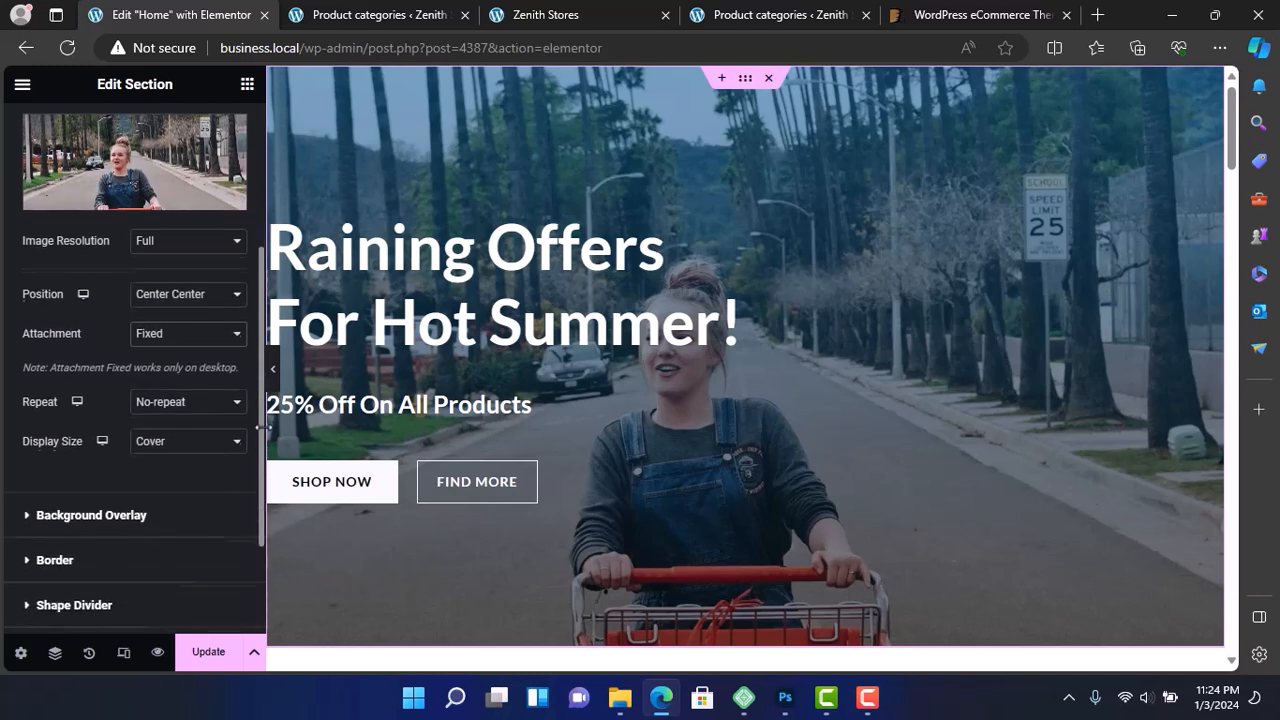
scroll(262, 395, up, 4)
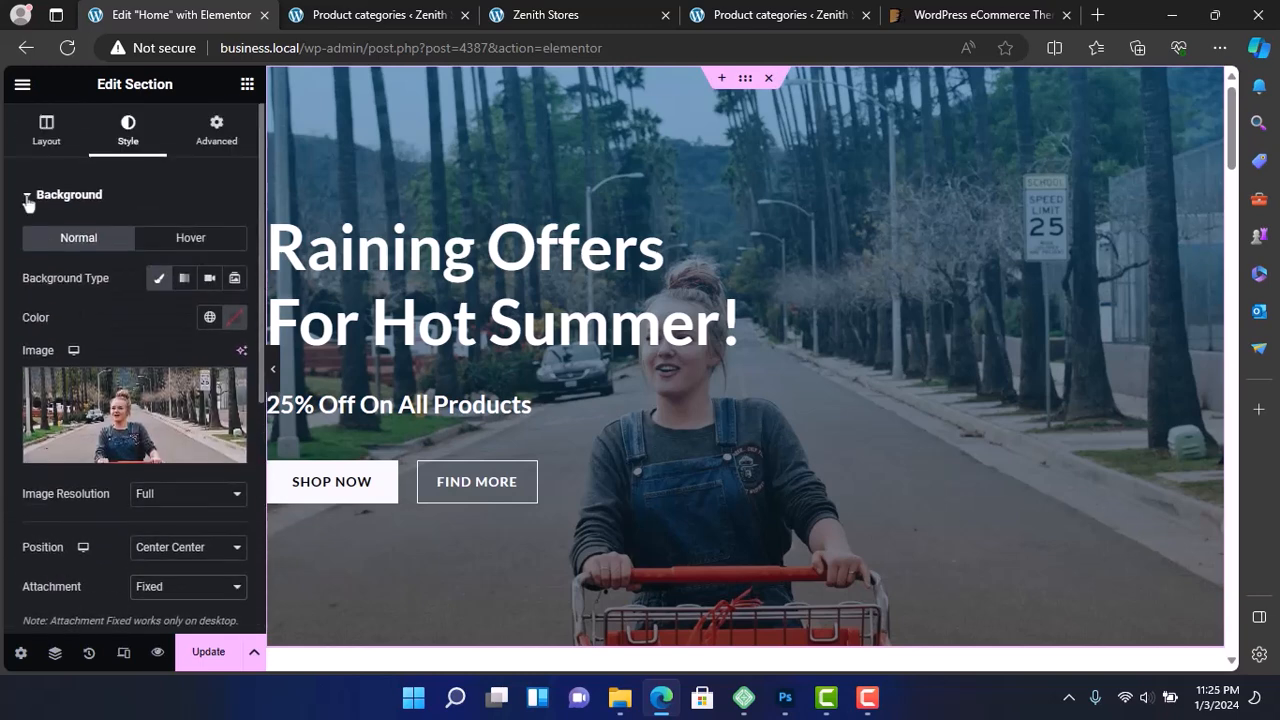
Step: Change the Background Overlay colour to magenta #C400D6 and update the Home page
click(29, 197)
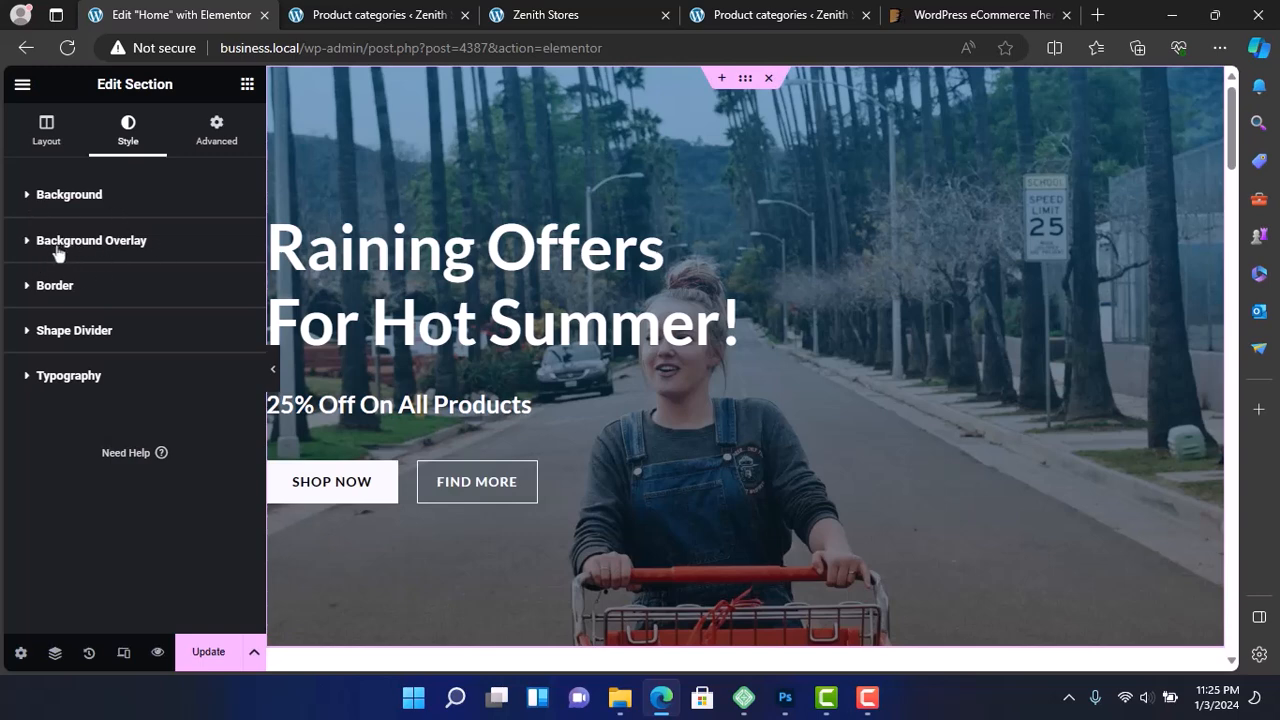
click(27, 248)
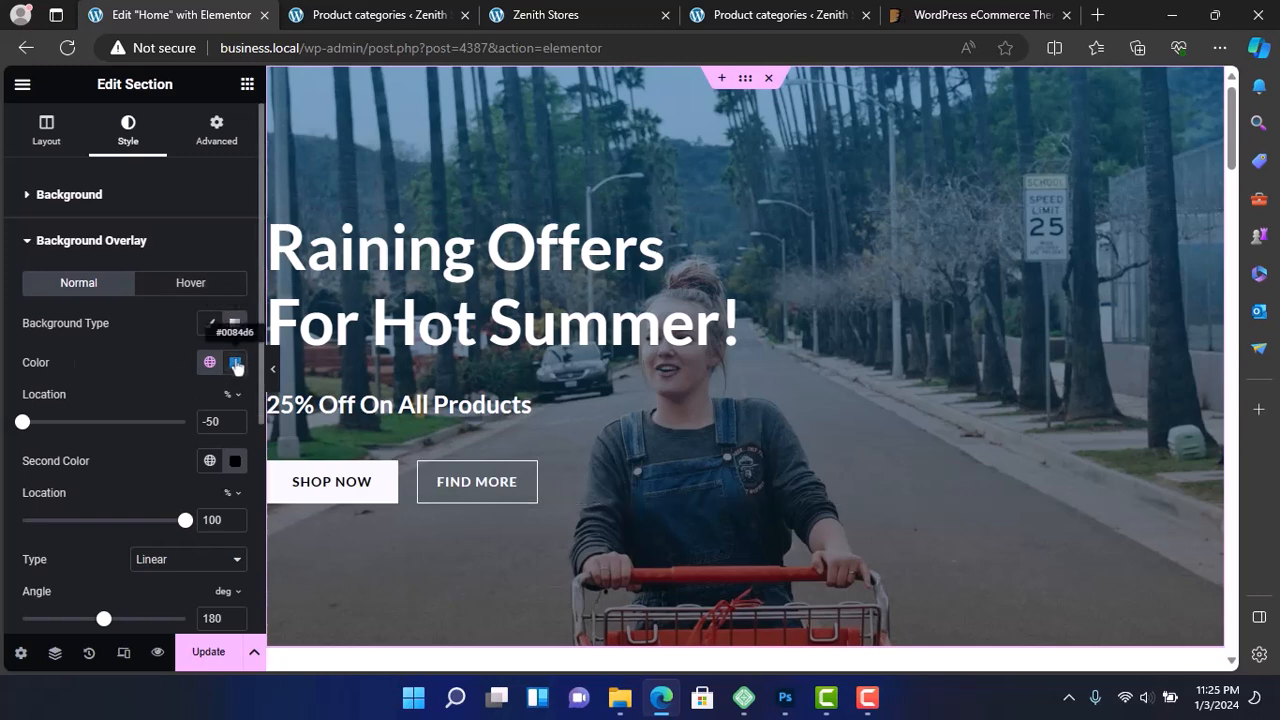
mouse_move(1233, 131)
mouse_down()
mouse_move(1243, 205)
mouse_move(1238, 135)
mouse_up()
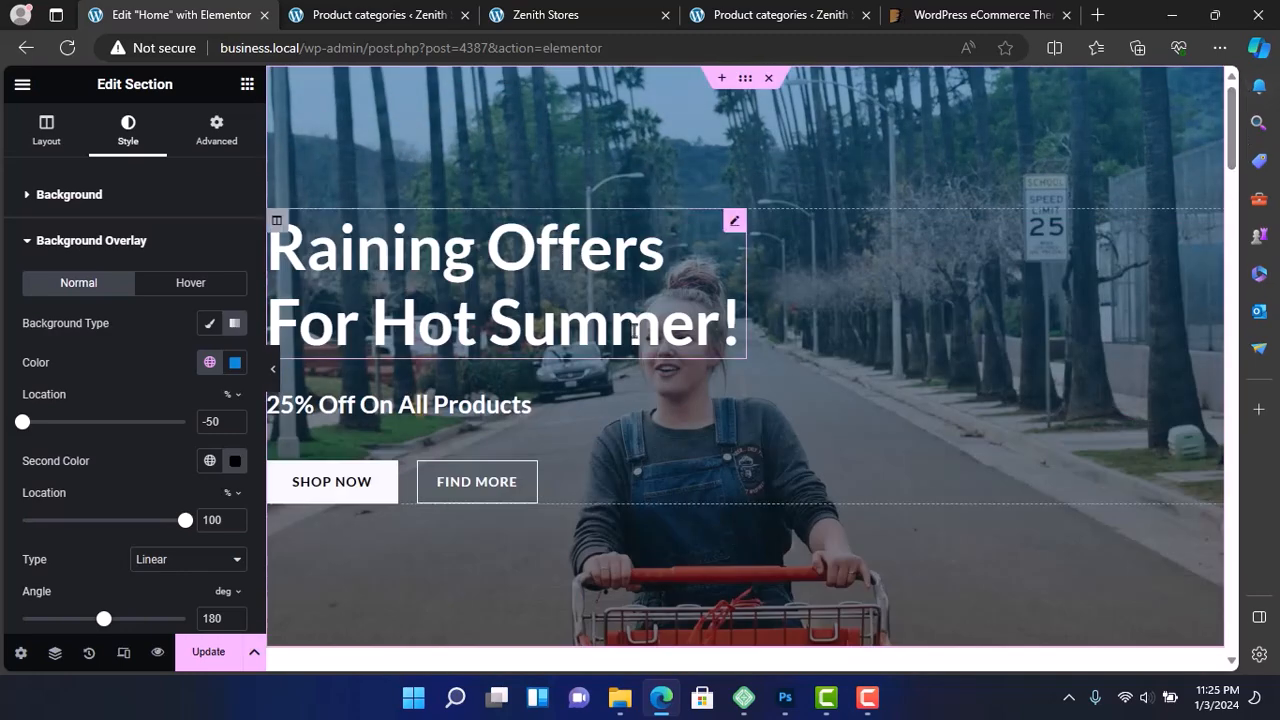
click(235, 363)
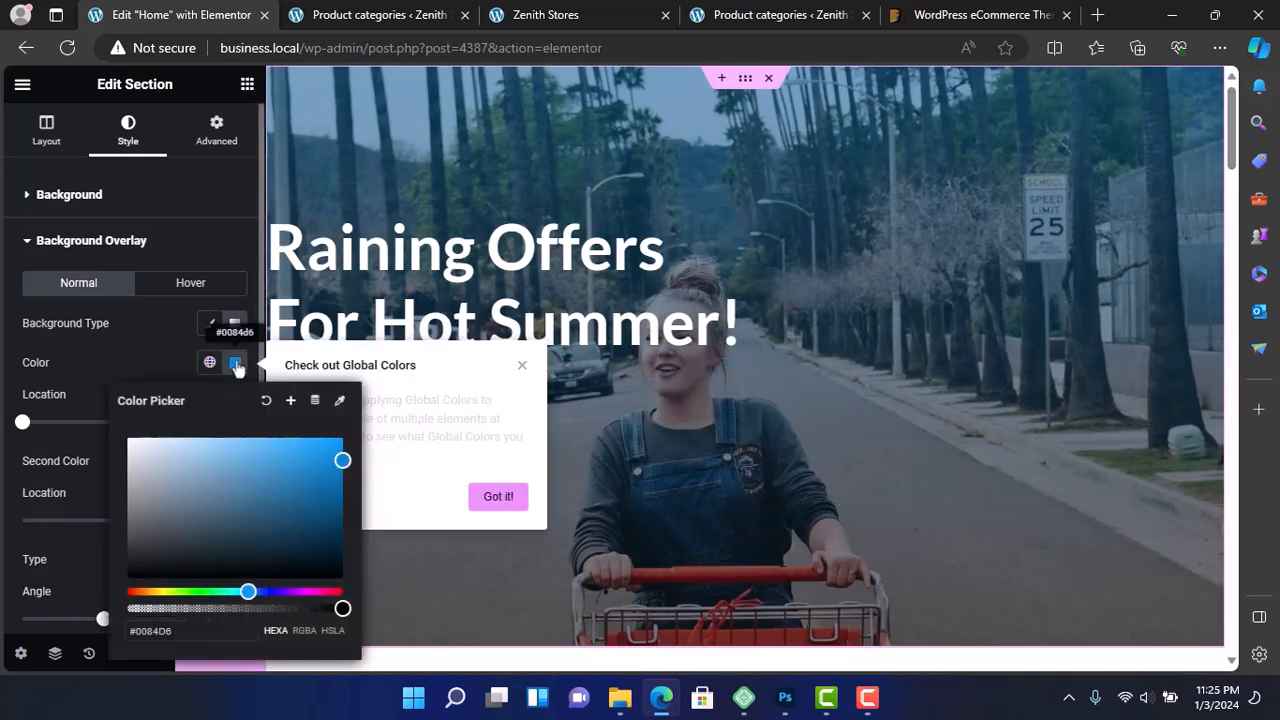
click(318, 592)
mouse_move(318, 592)
mouse_down()
mouse_move(229, 592)
mouse_move(303, 592)
mouse_up()
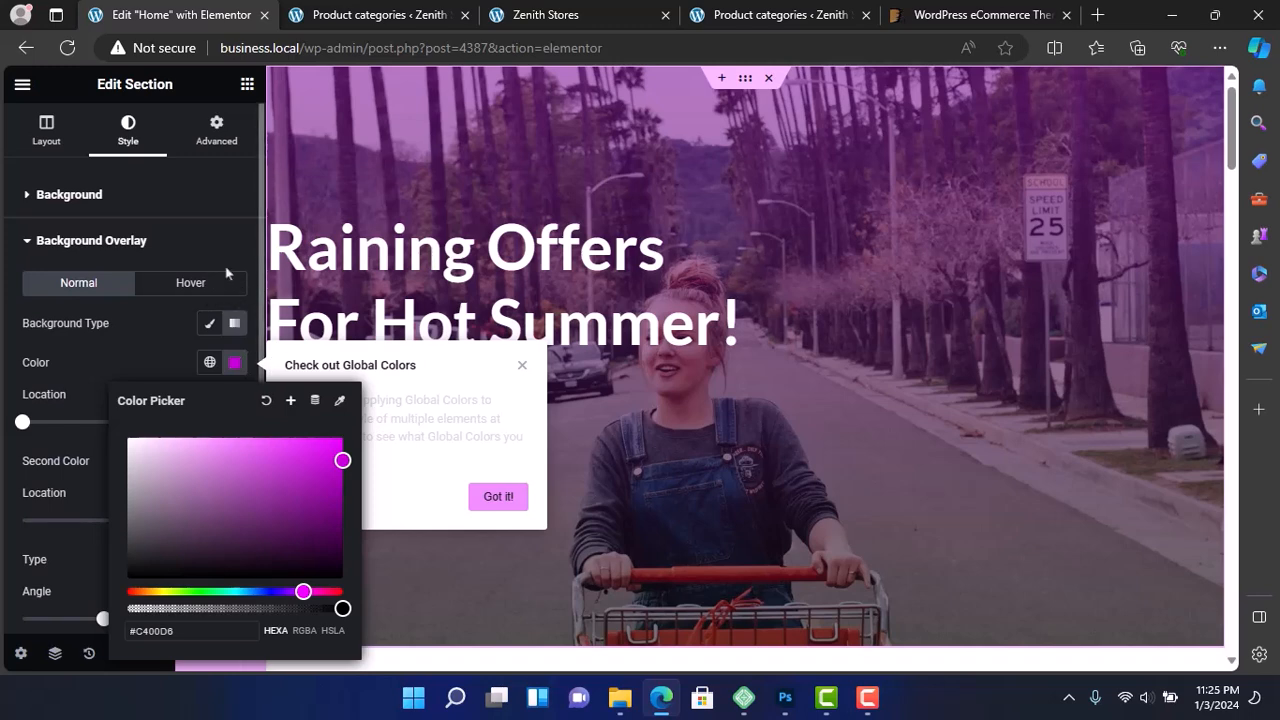
click(179, 367)
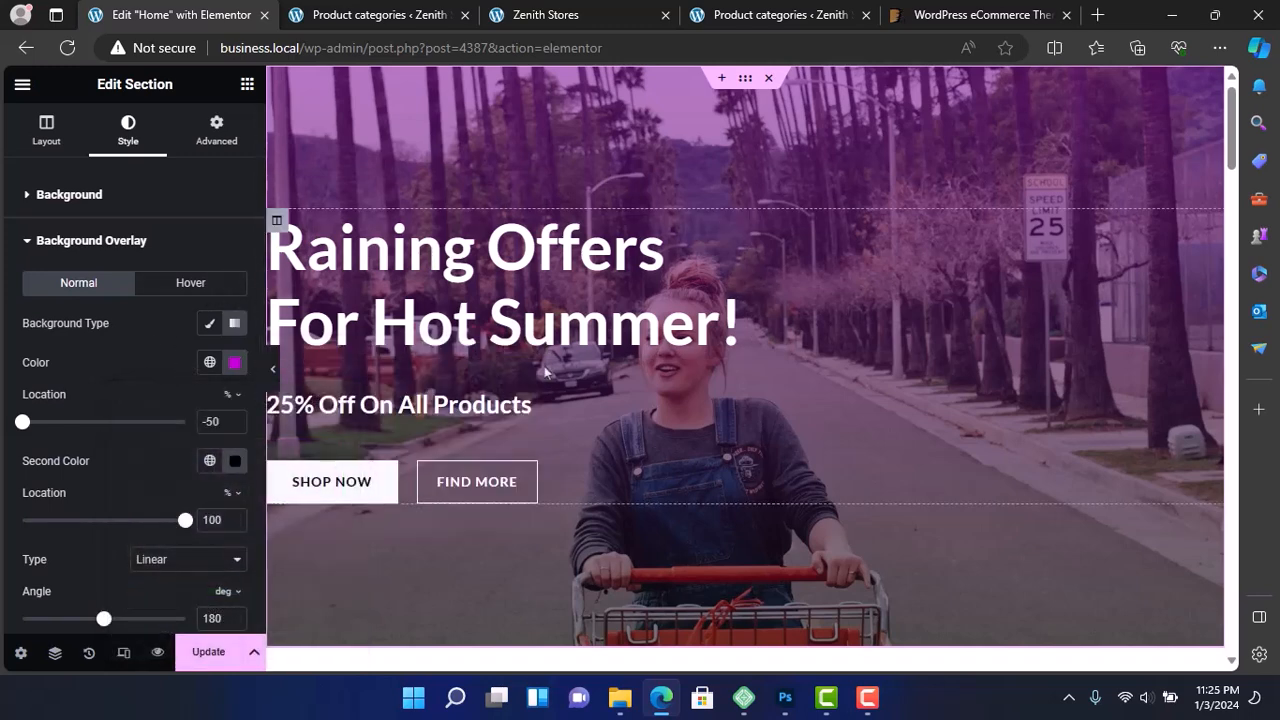
click(208, 655)
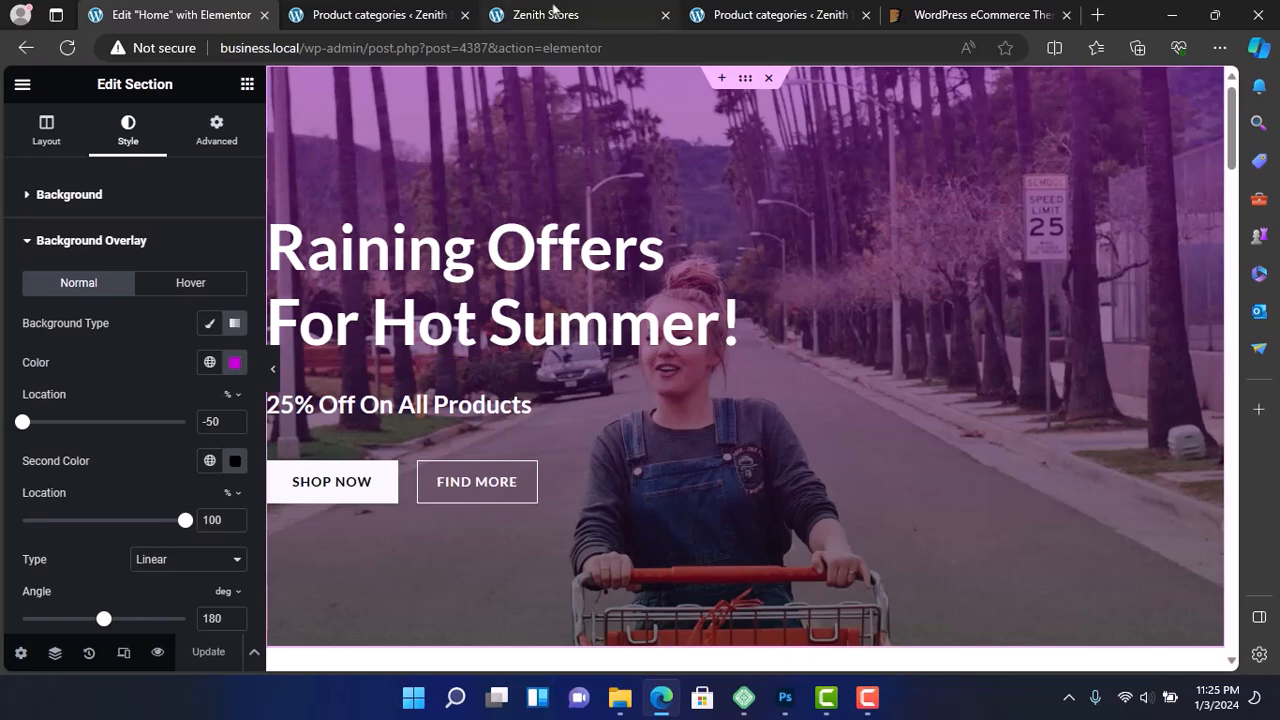
click(575, 13)
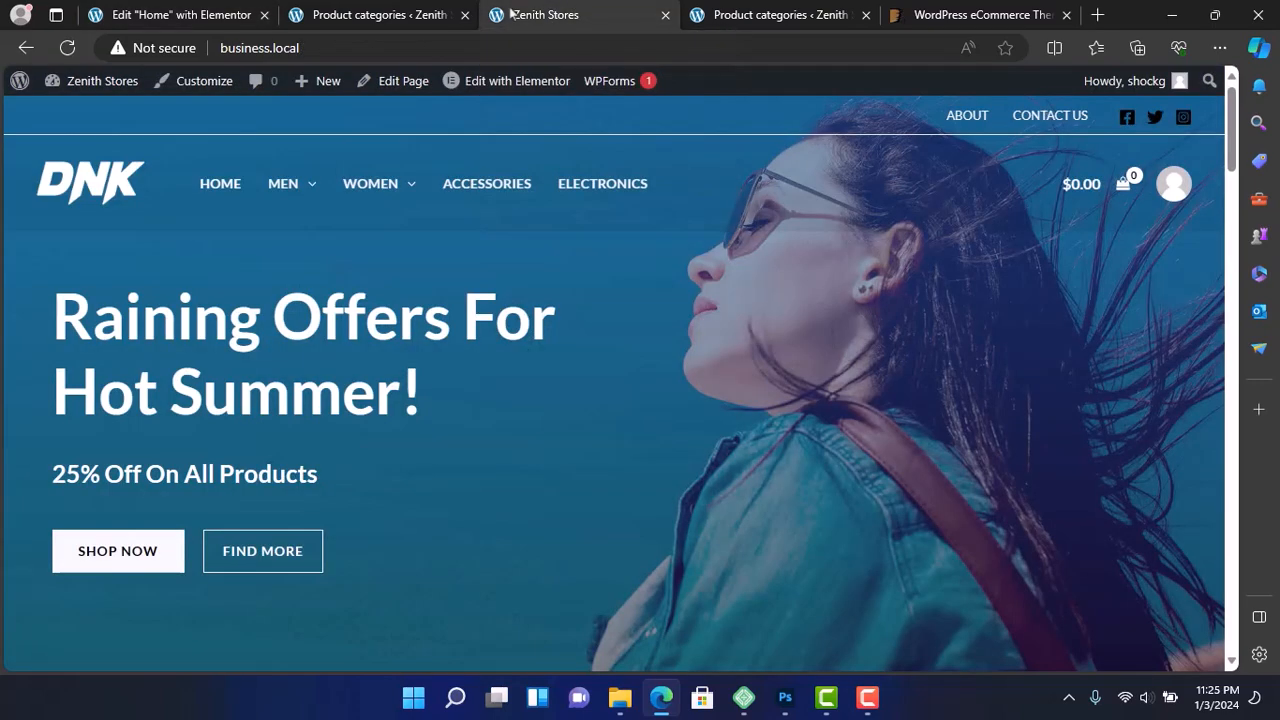
click(68, 48)
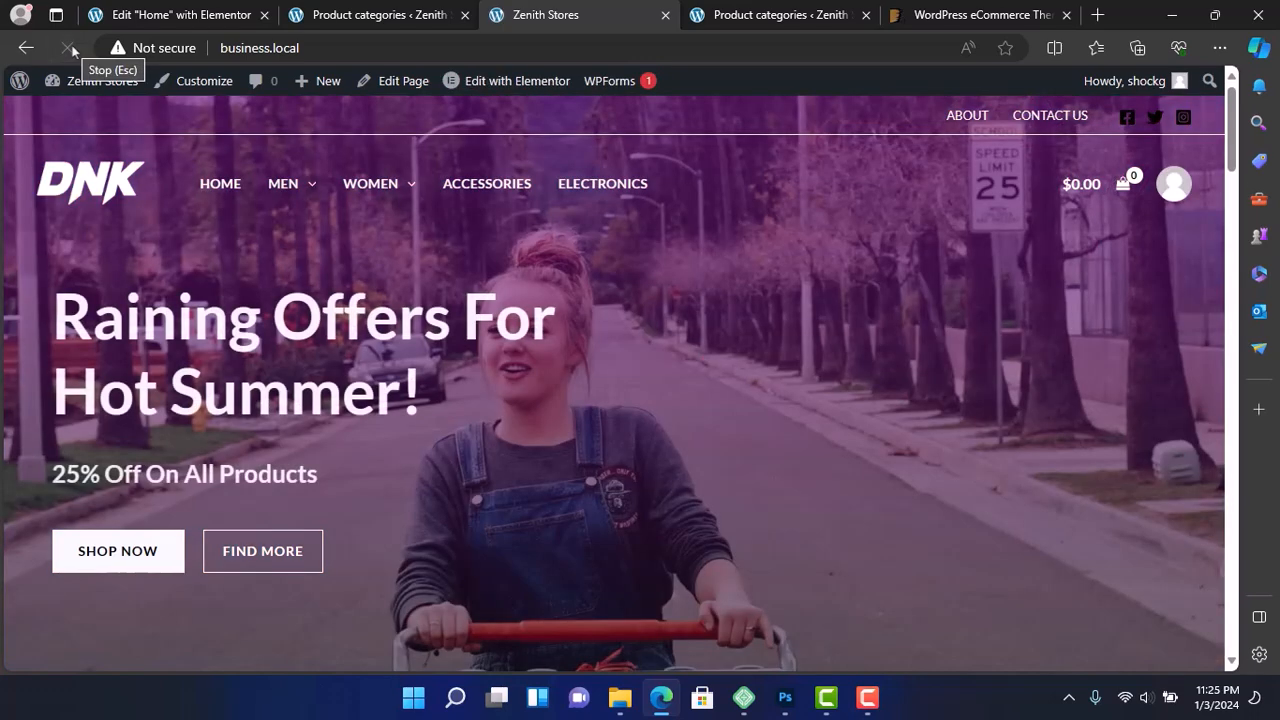
drag(1230, 162, 1244, 126)
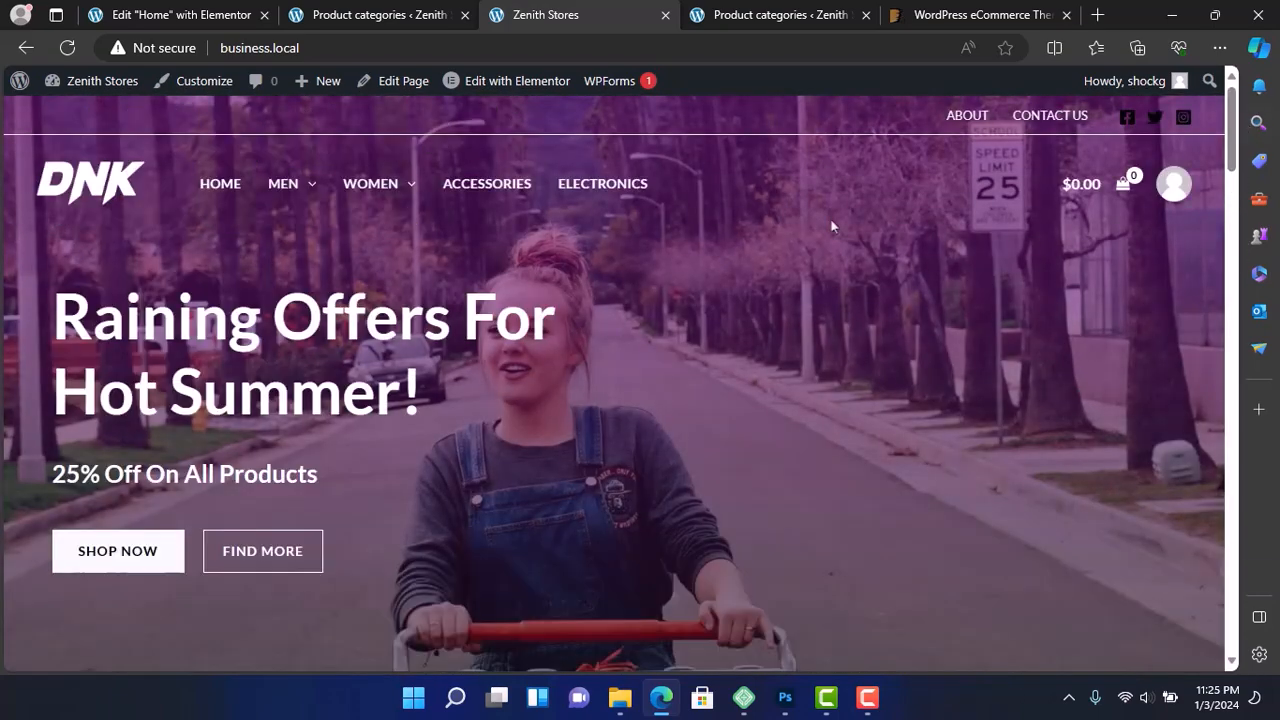
click(206, 16)
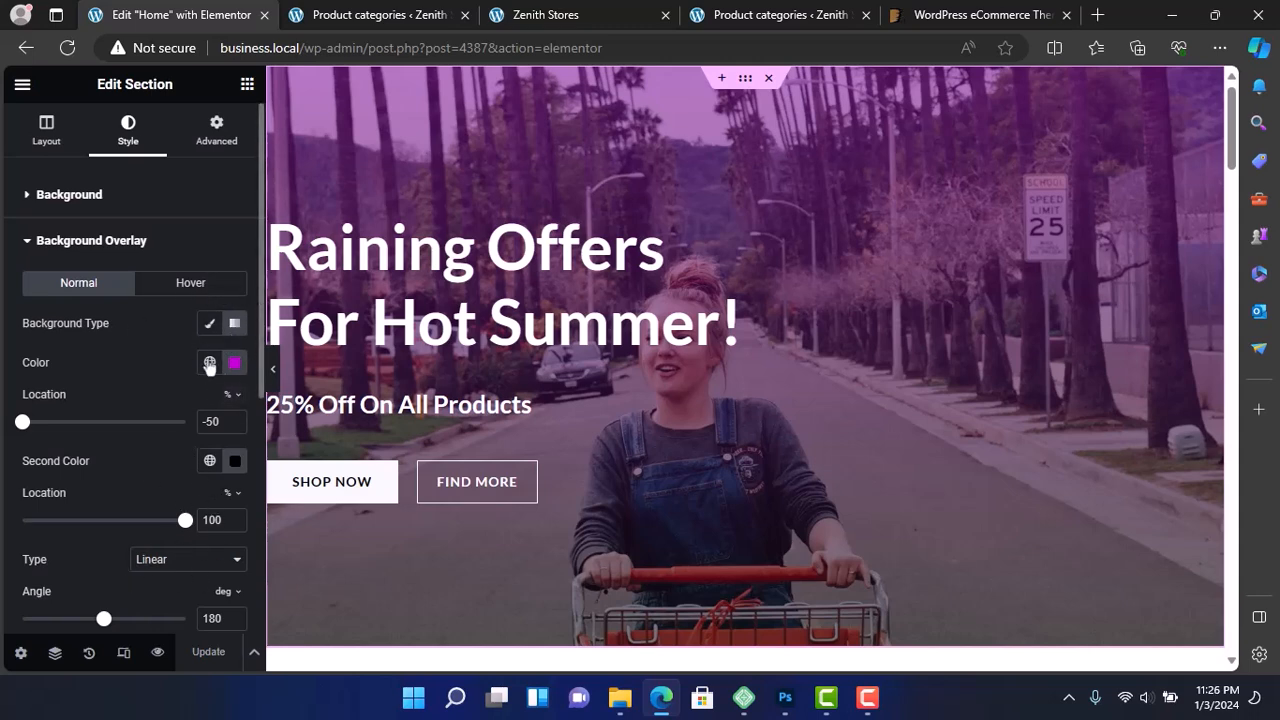
Step: Revert the hero overlay to its earlier dark blue using undo and the edit History
click(89, 654)
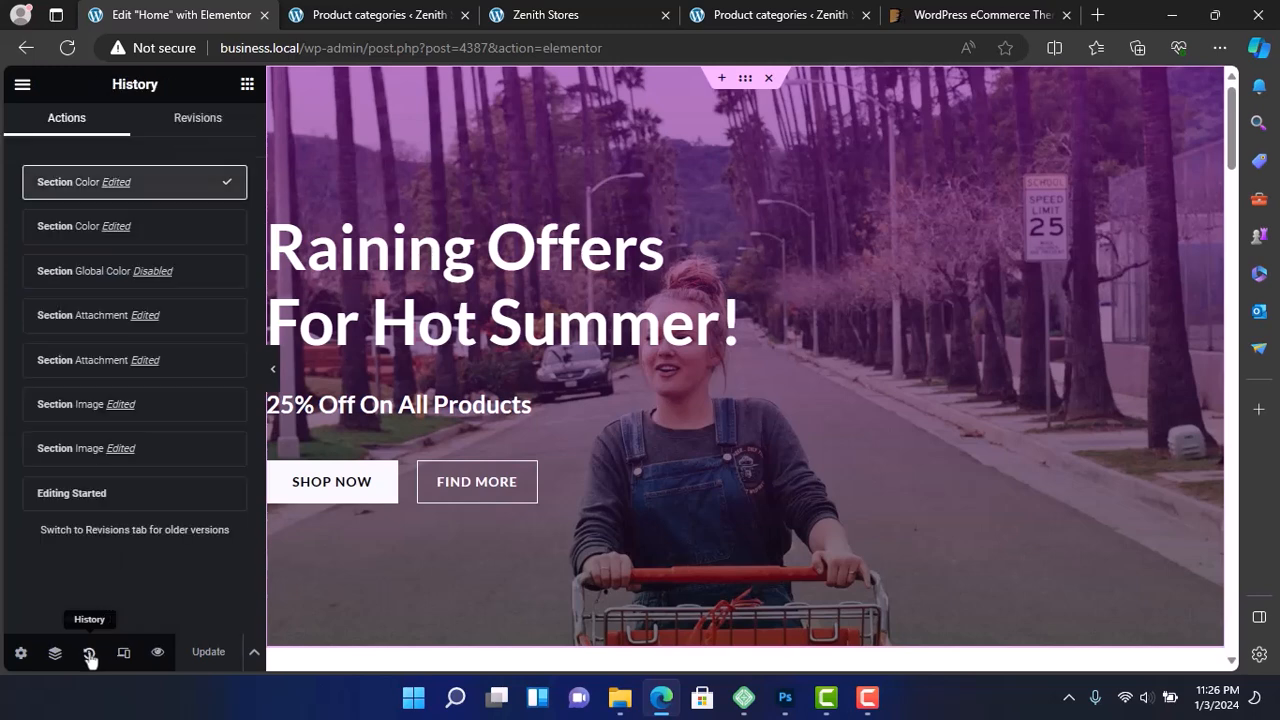
key(ctrl+z)
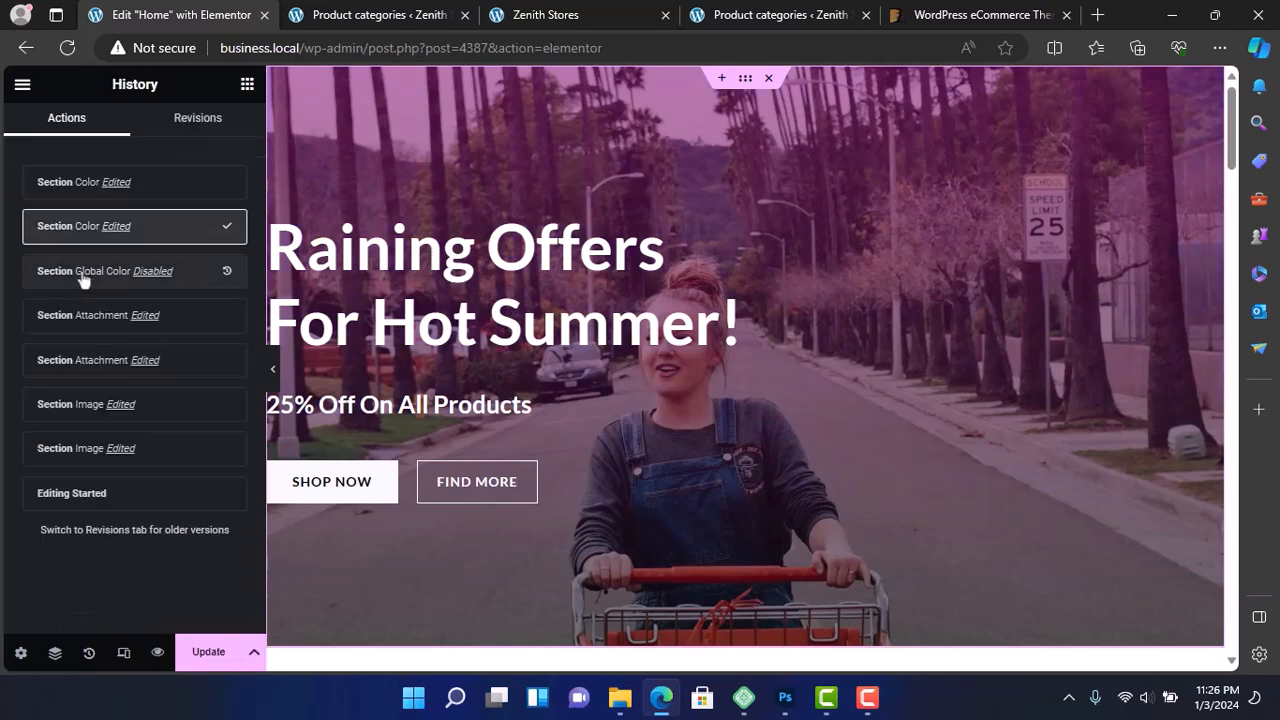
click(84, 272)
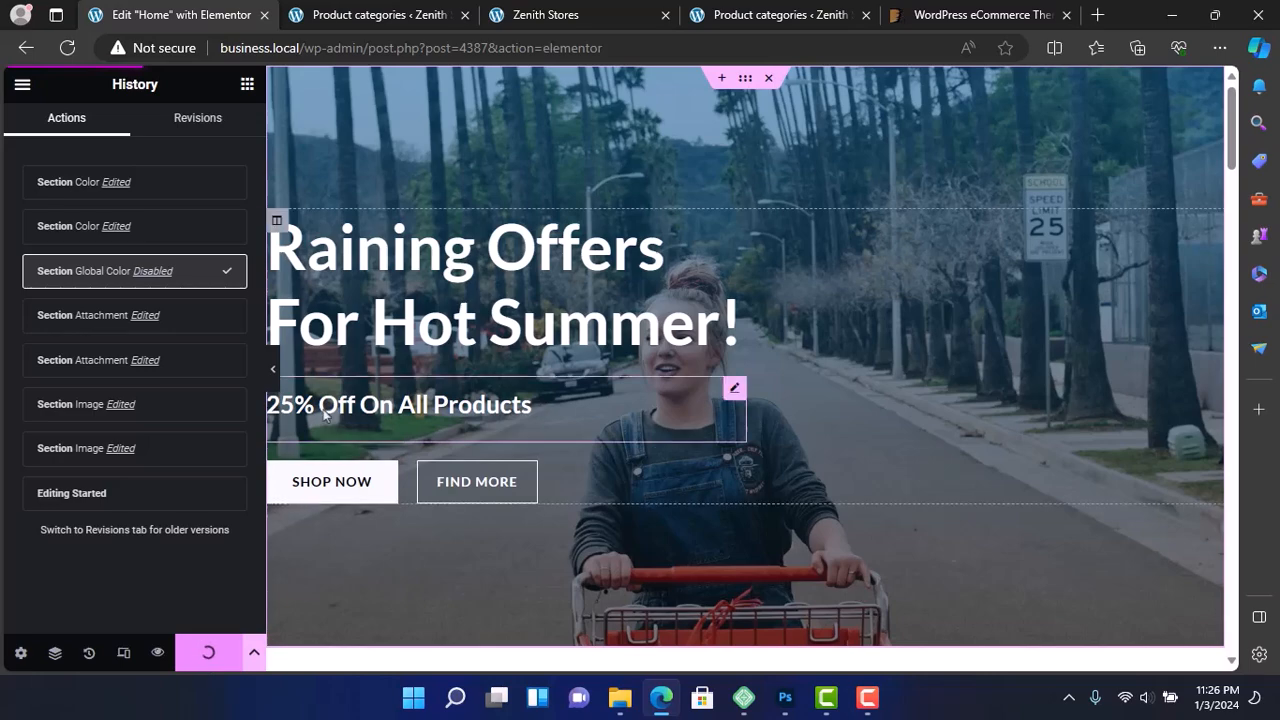
click(568, 14)
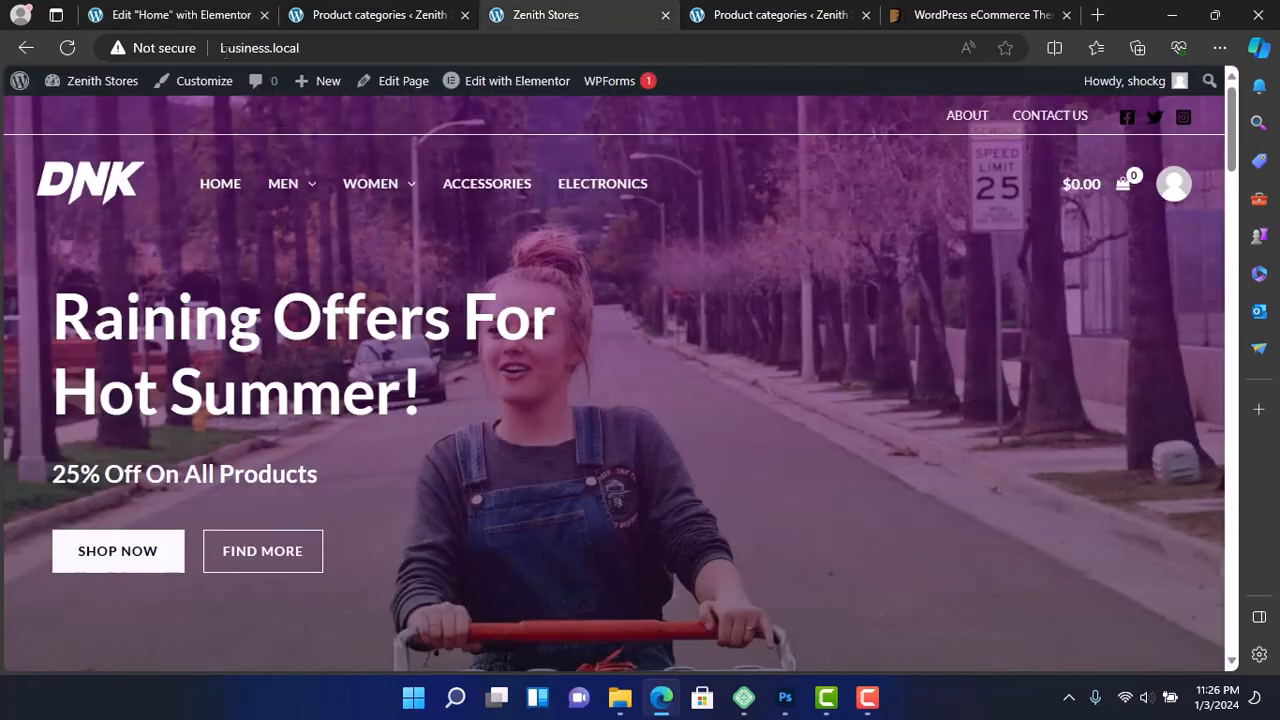
Step: Reload the storefront to check the dark blue hero overlay, then return to Elementor
click(67, 48)
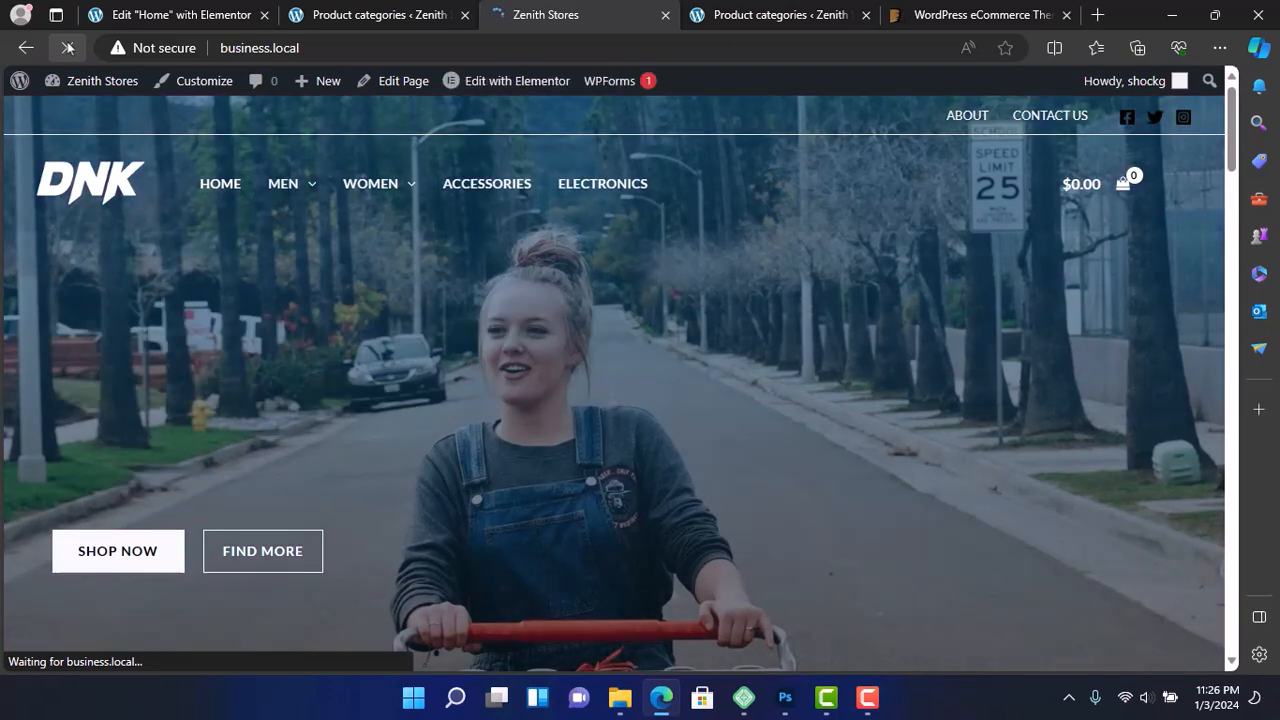
scroll(1232, 150, down, 5)
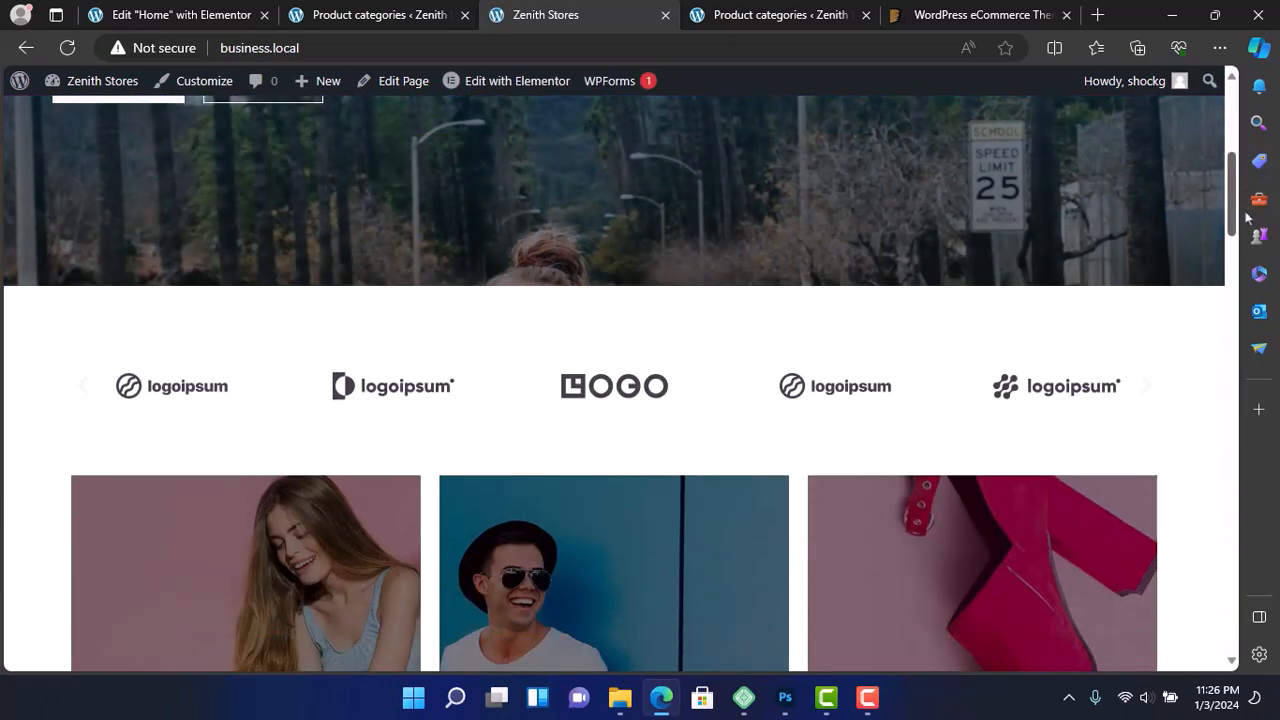
scroll(1233, 145, up, 5)
scroll(1237, 137, down, 1)
scroll(1235, 140, up, 1)
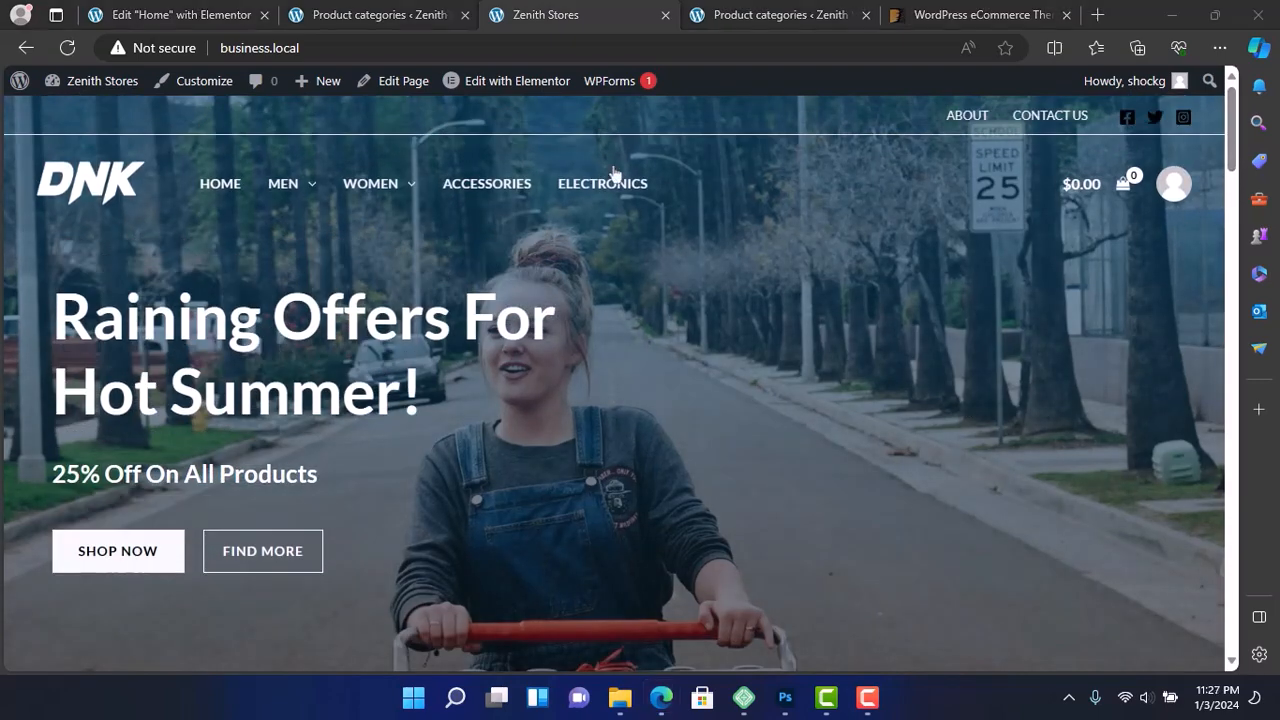
click(170, 14)
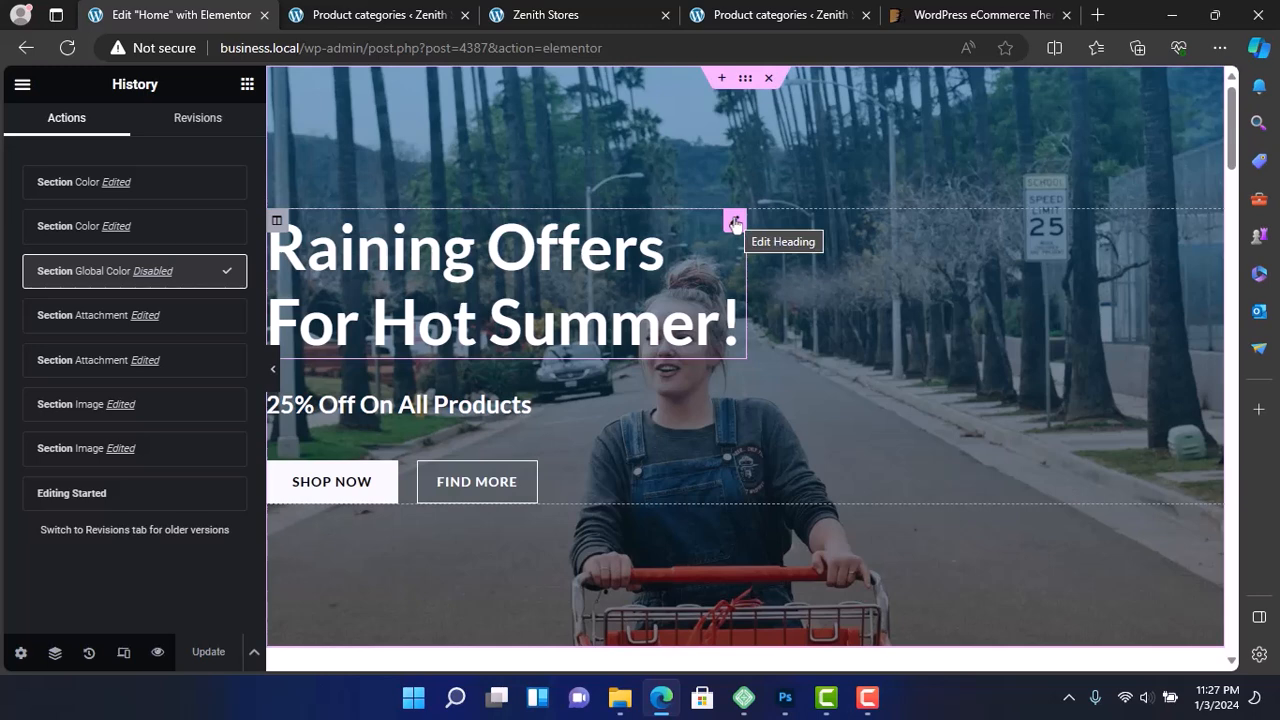
Step: Inspect the 'Raining Offers For Hot Summer!' heading, '25% Off On All Products' subheading, then FIND MORE button settings
click(735, 222)
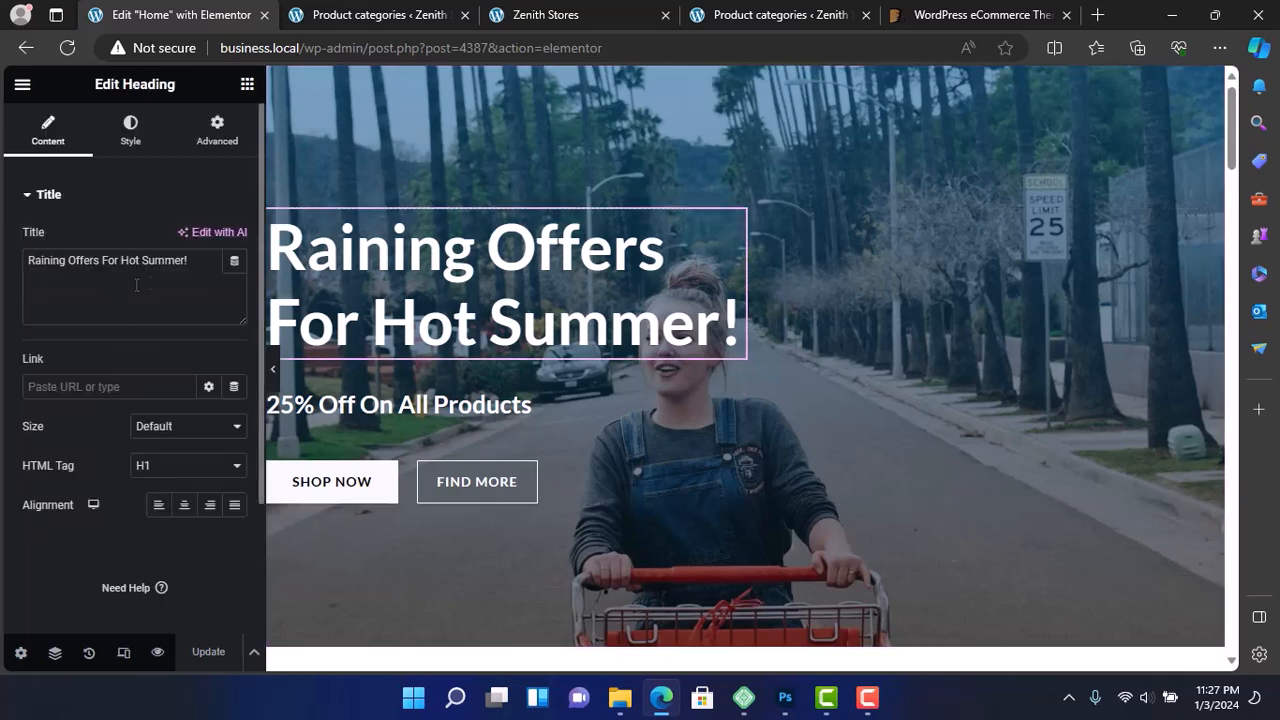
drag(198, 269, 28, 253)
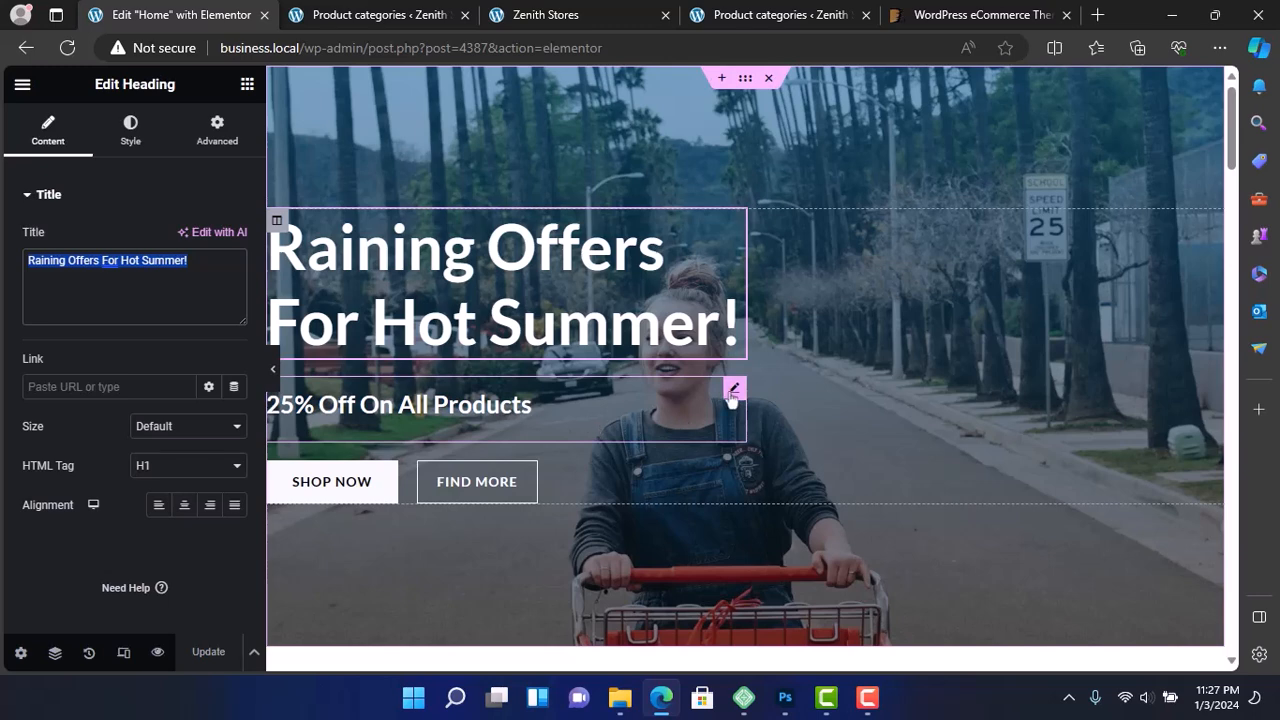
click(733, 391)
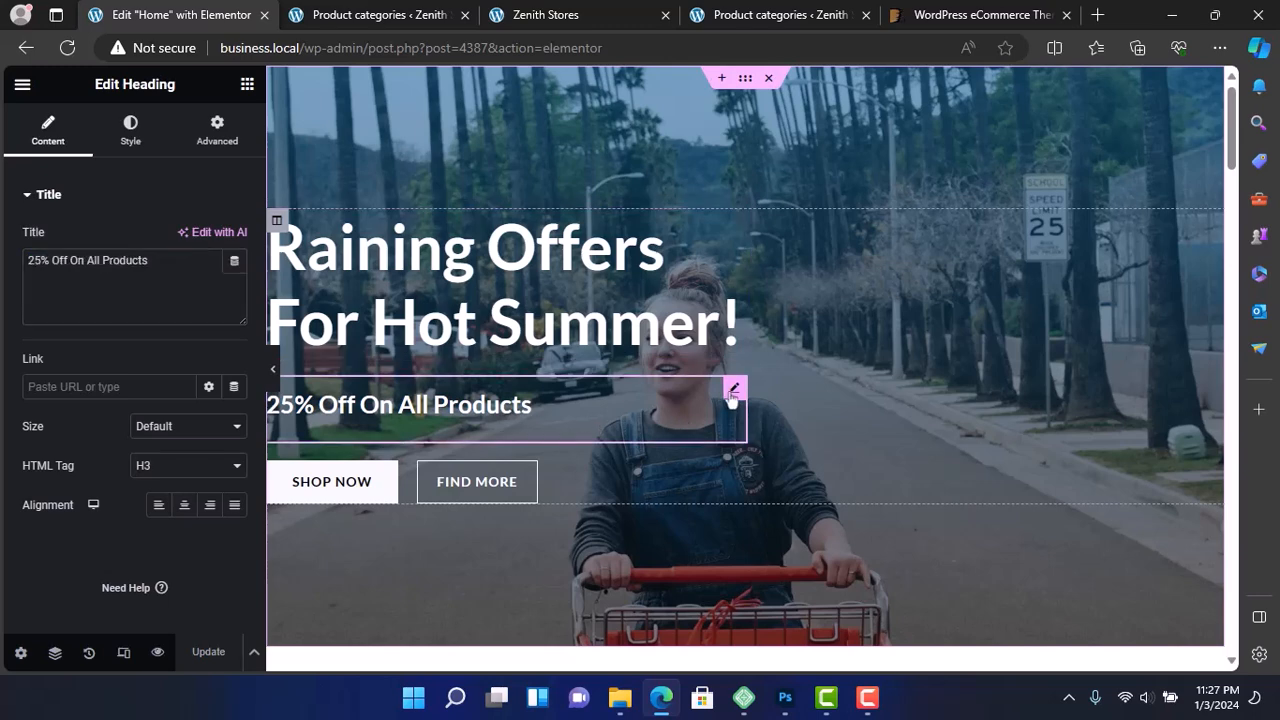
triple_click(172, 260)
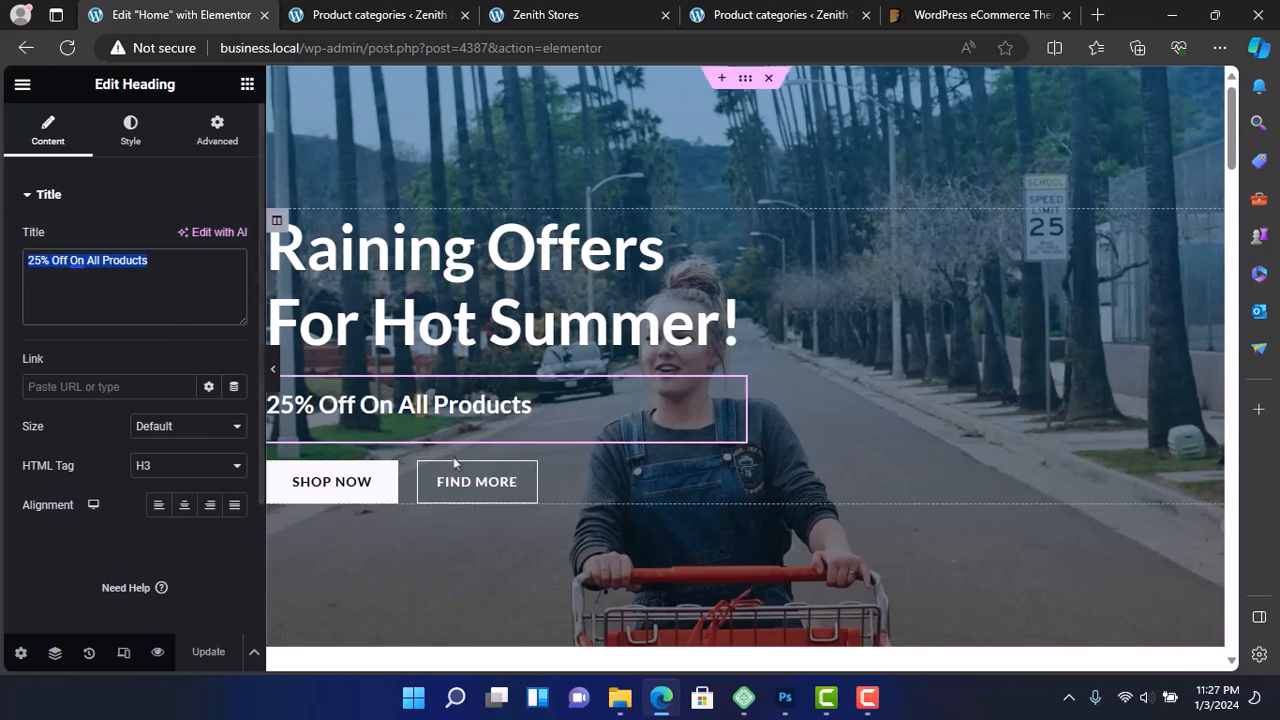
click(476, 485)
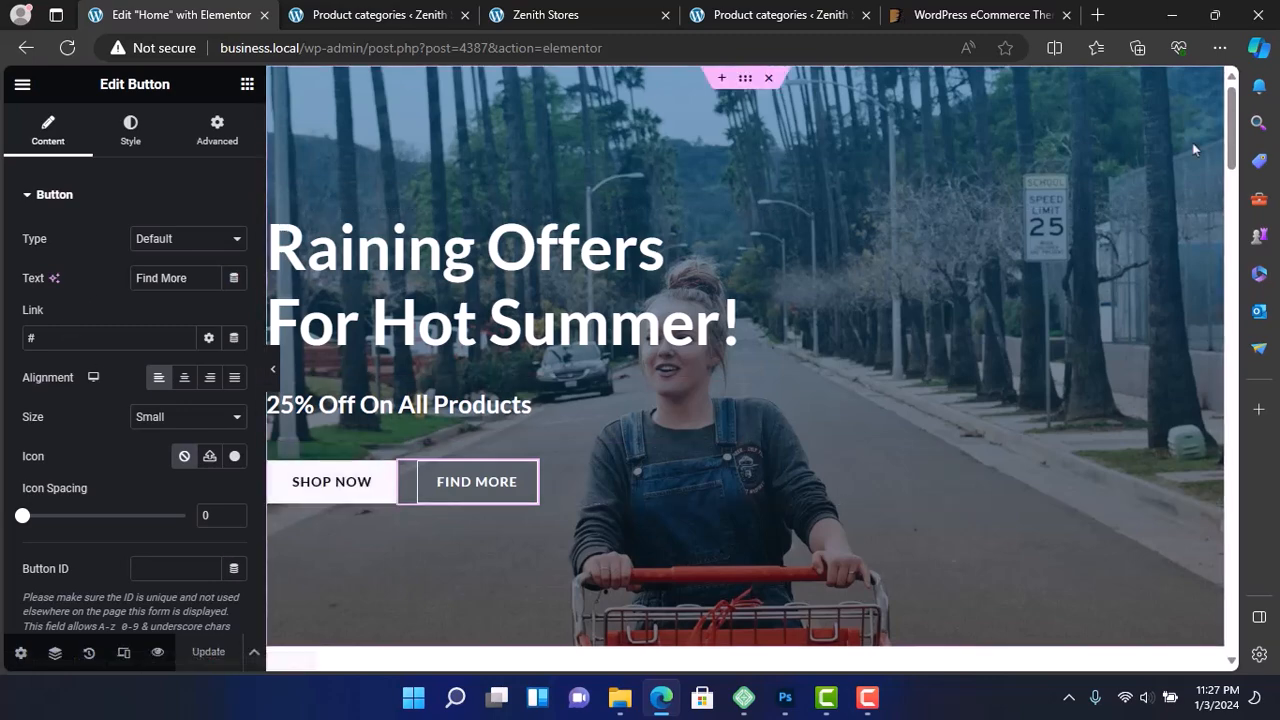
scroll(700, 360, down, 5)
scroll(588, 338, up, 1)
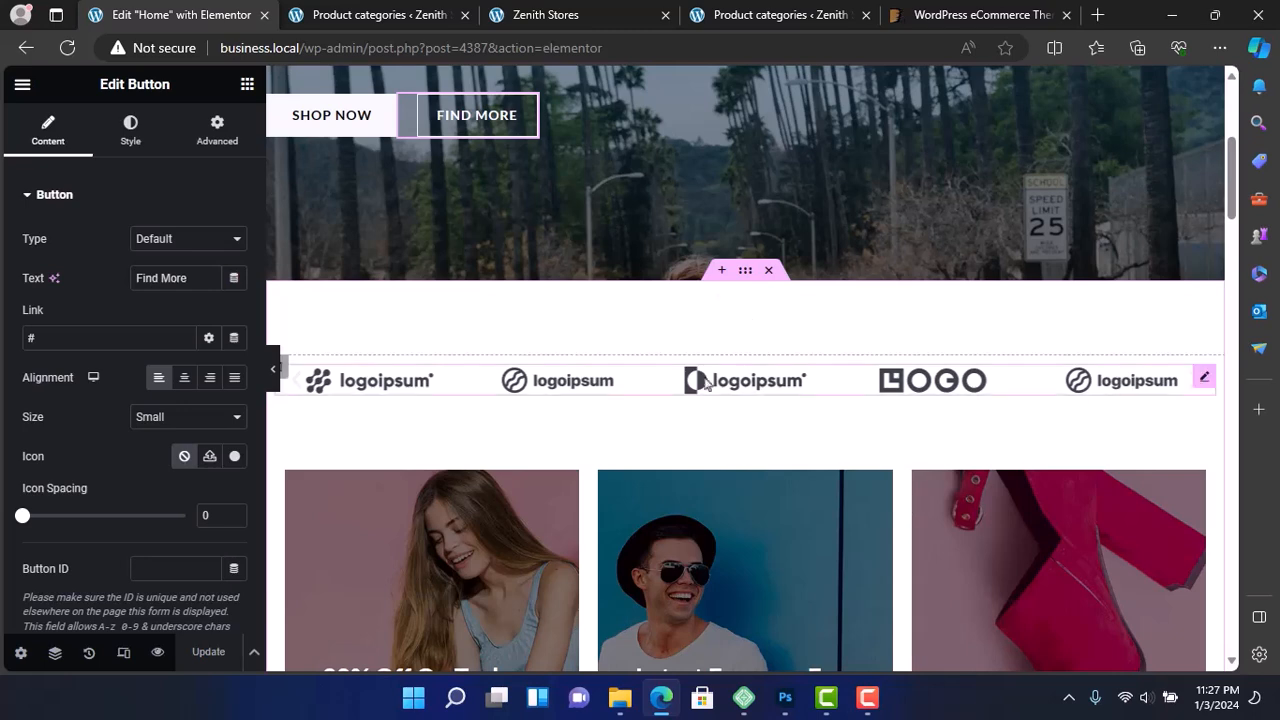
Step: Show the logo strip's Image Carousel settings (5 images, 5 slides shown) with the promo cards in view
click(745, 272)
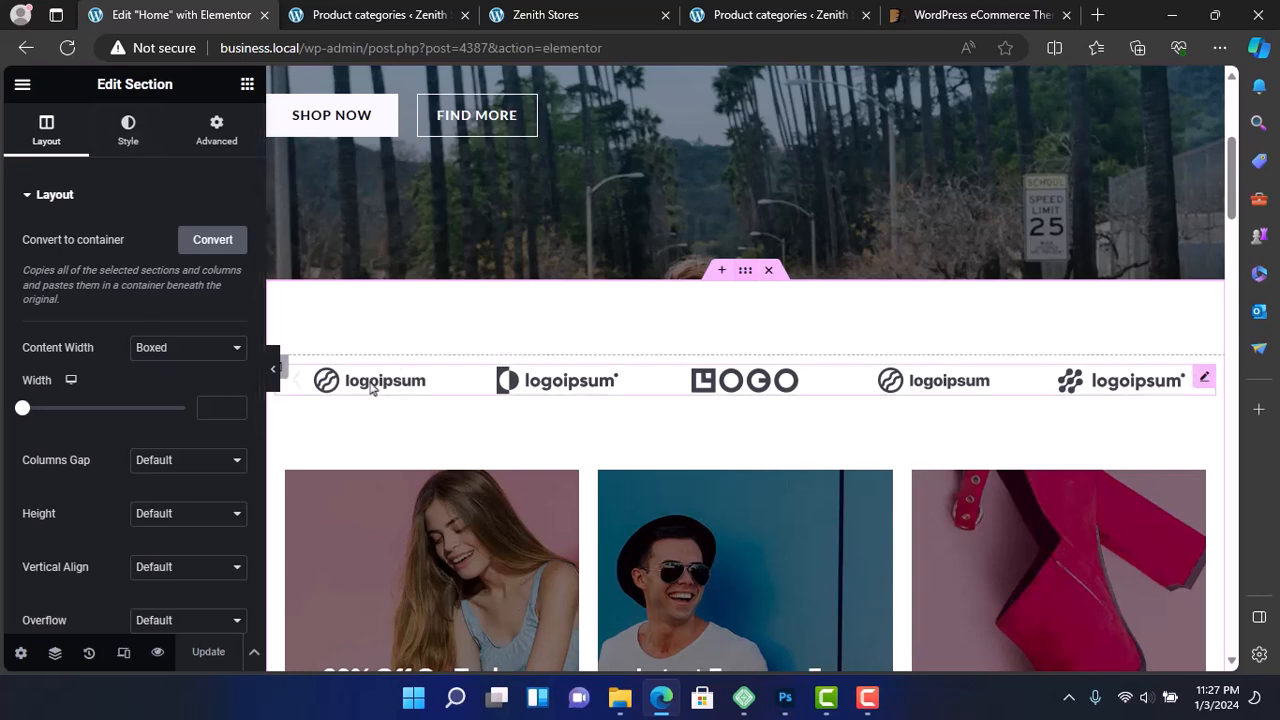
click(405, 385)
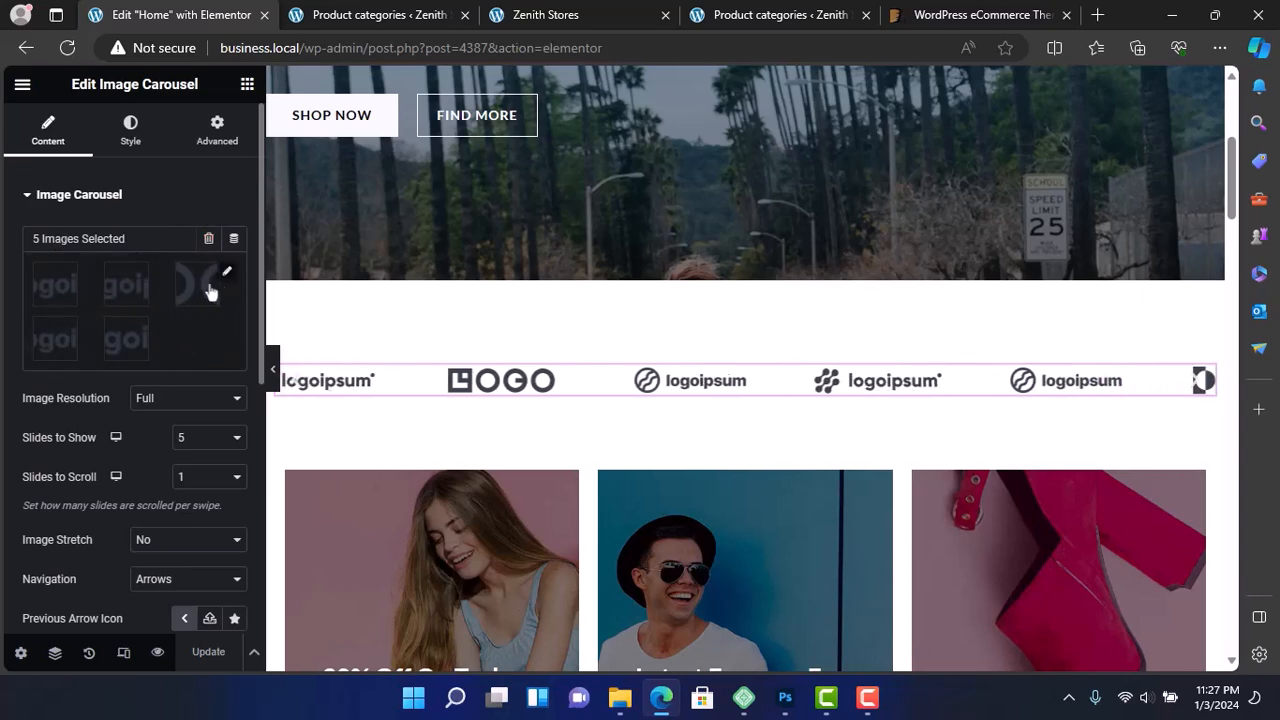
scroll(513, 310, down, 3)
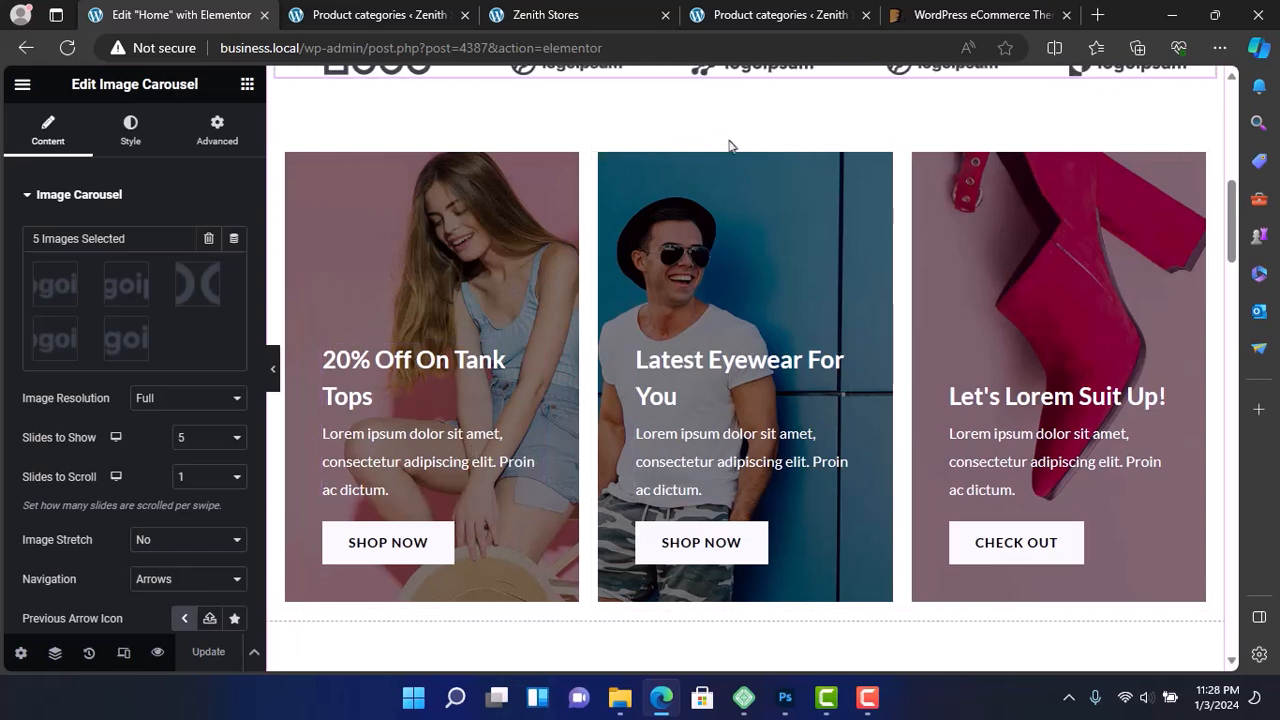
Step: Inspect the background images of the promo section and its left and middle columns, then open the Featured Products shortcode
click(735, 143)
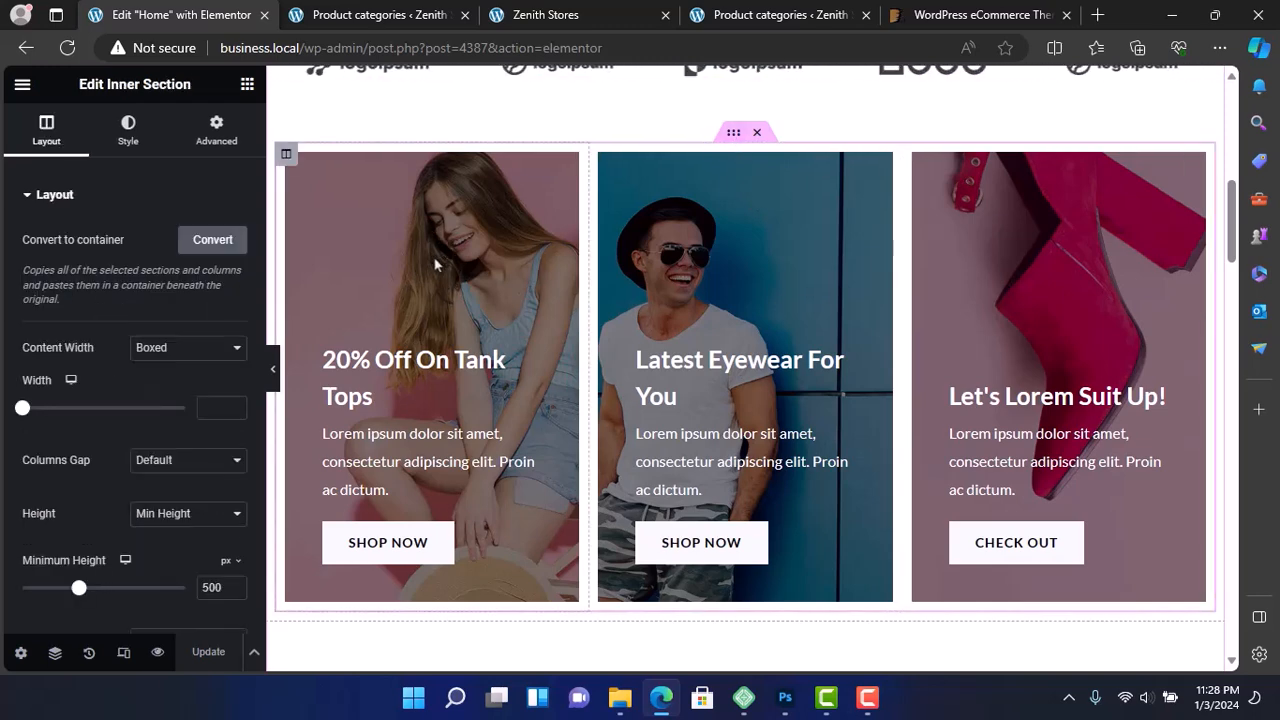
click(128, 130)
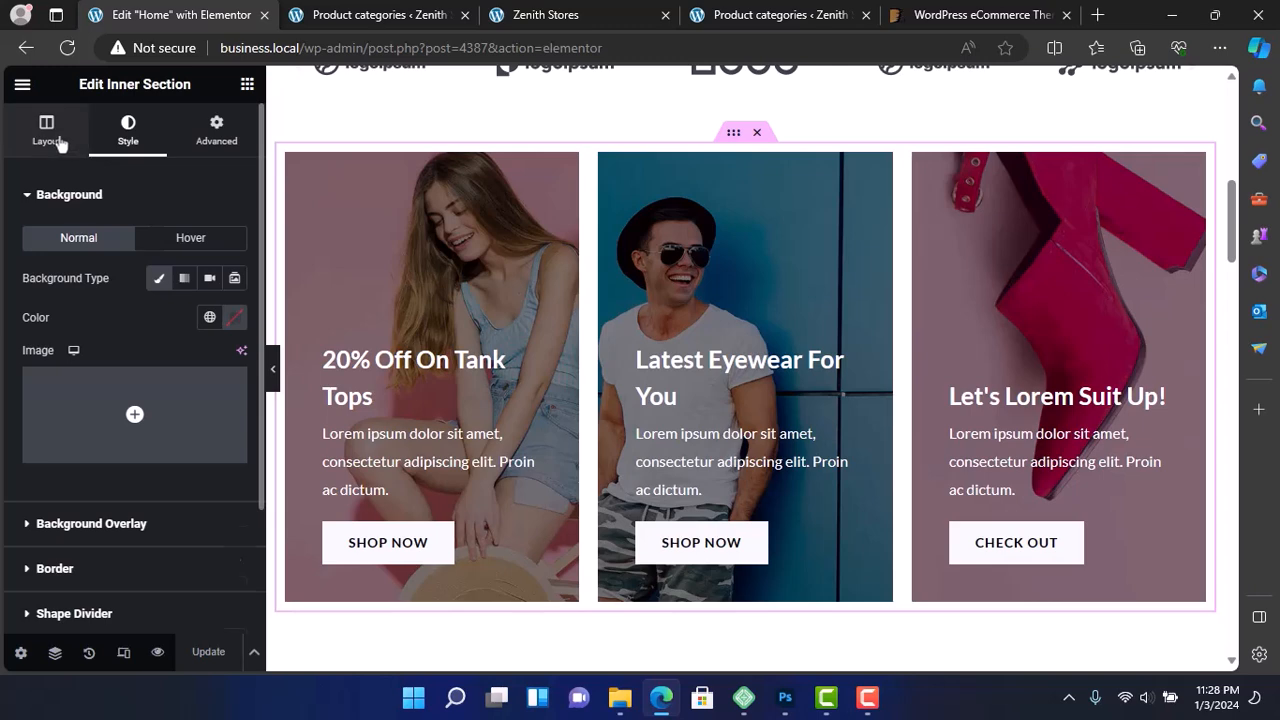
click(46, 130)
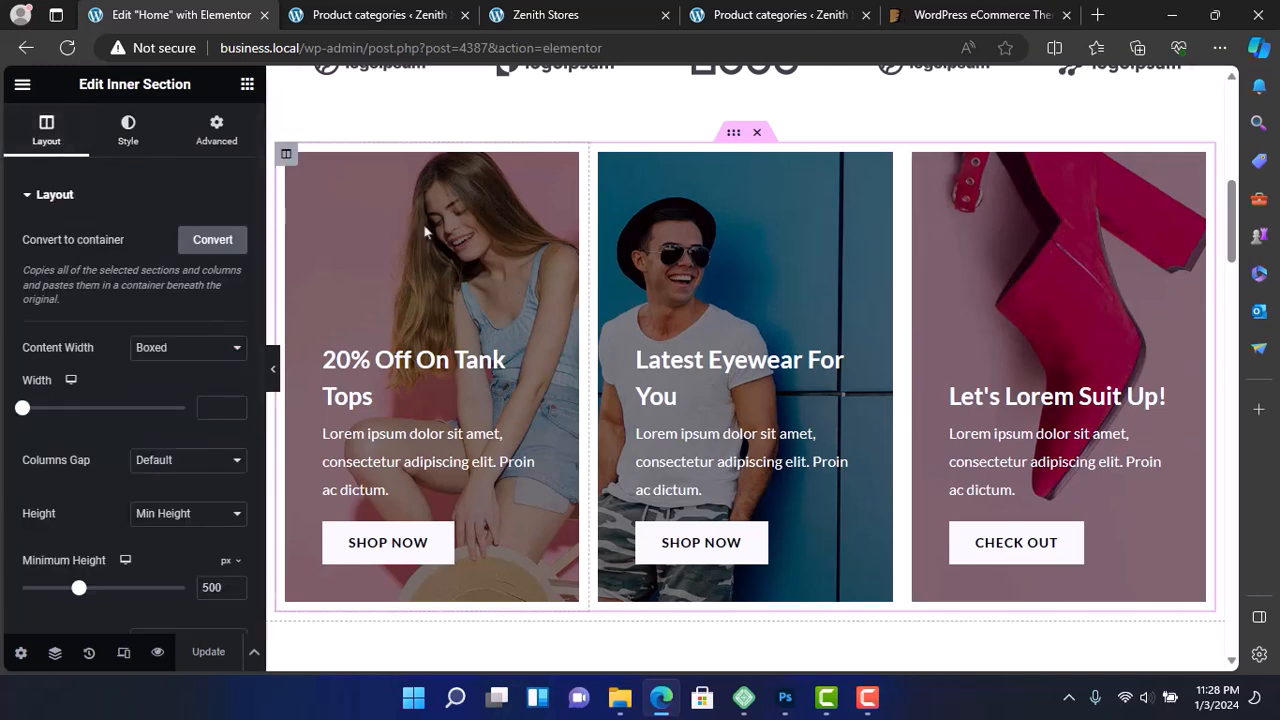
click(285, 153)
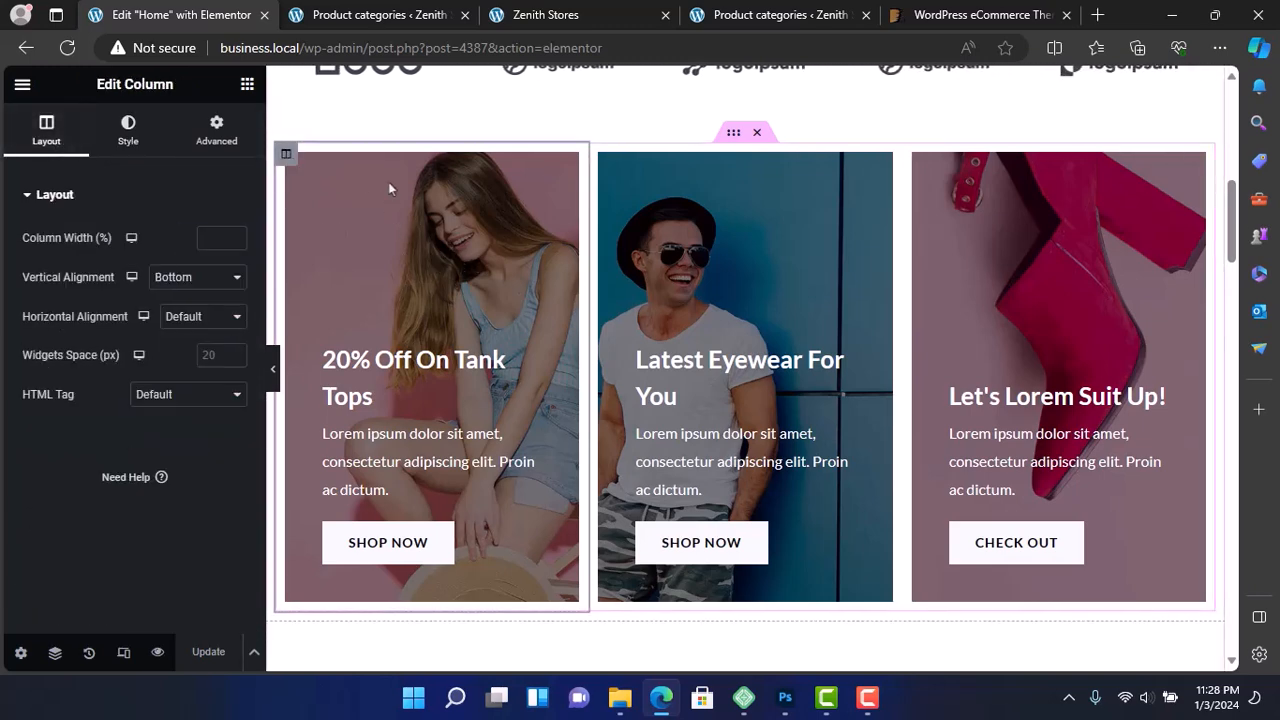
click(128, 131)
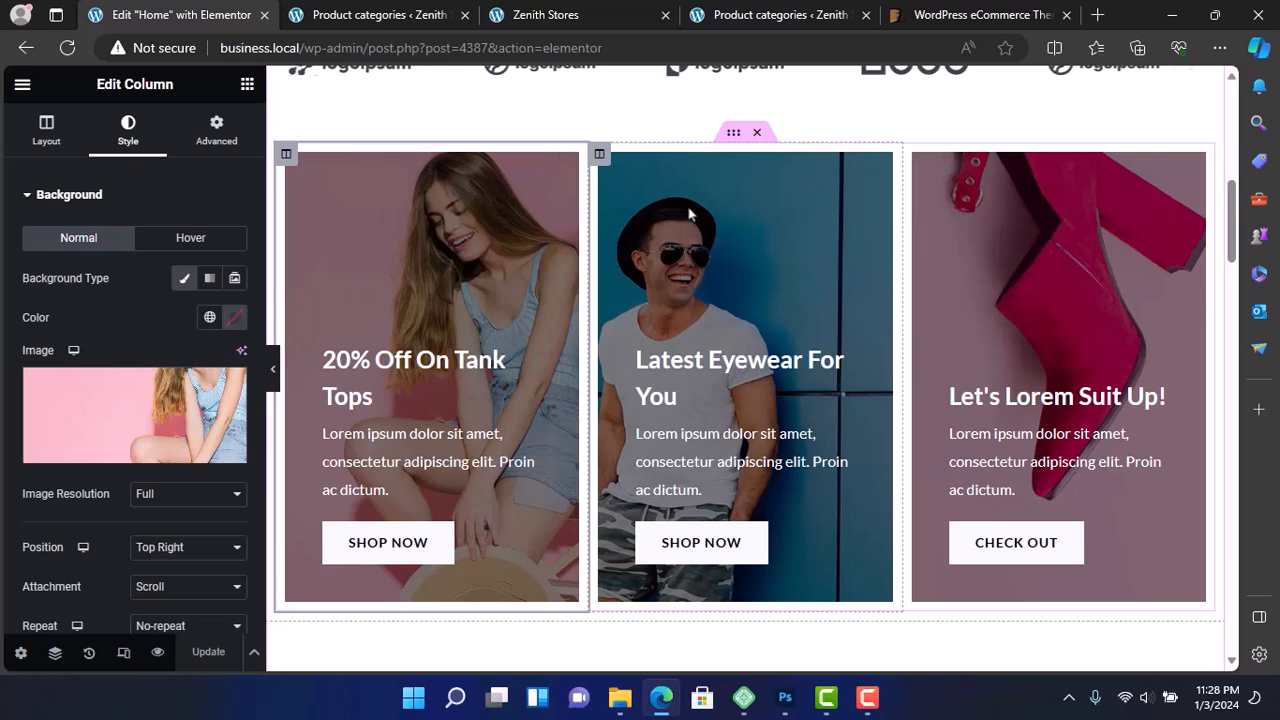
click(600, 156)
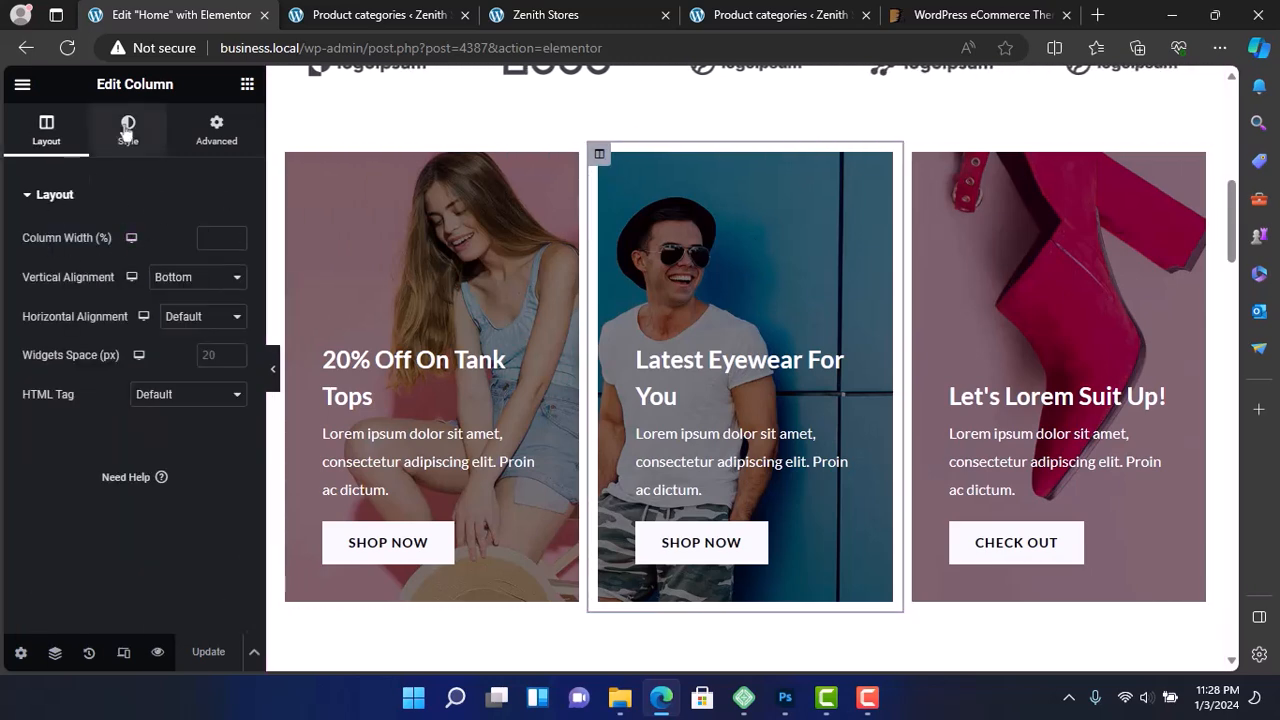
click(127, 130)
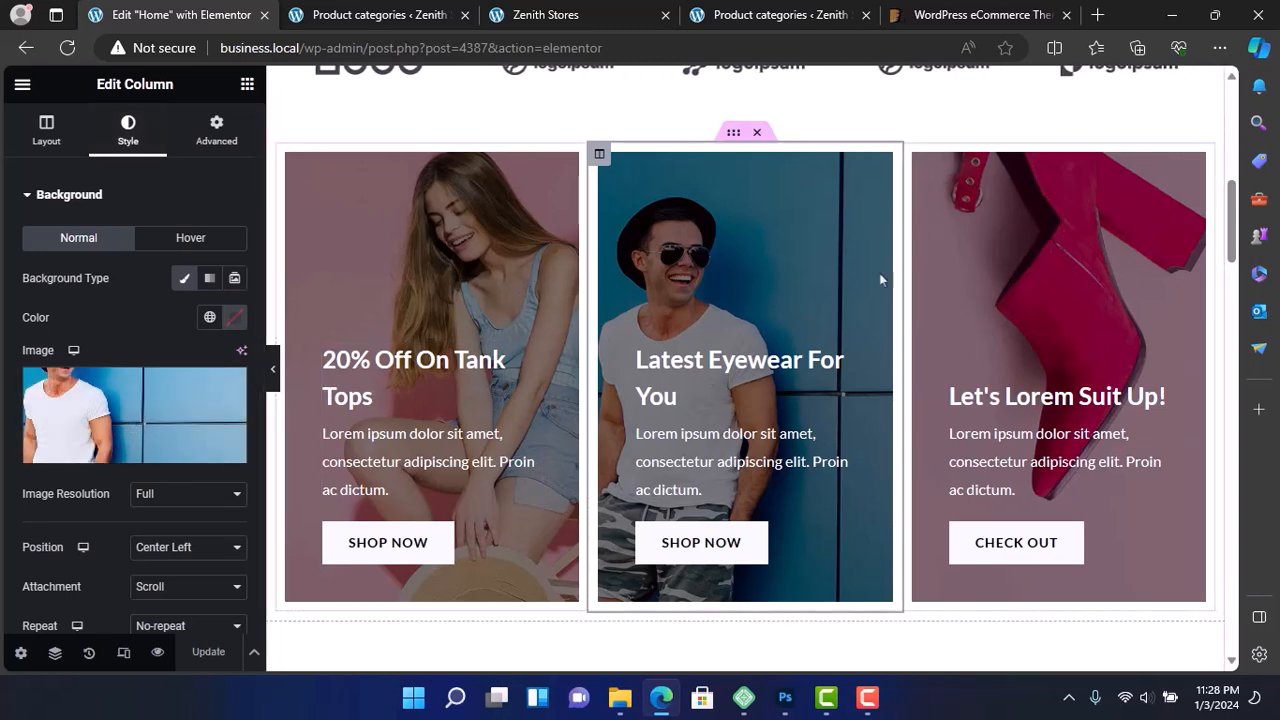
drag(1232, 210, 1247, 311)
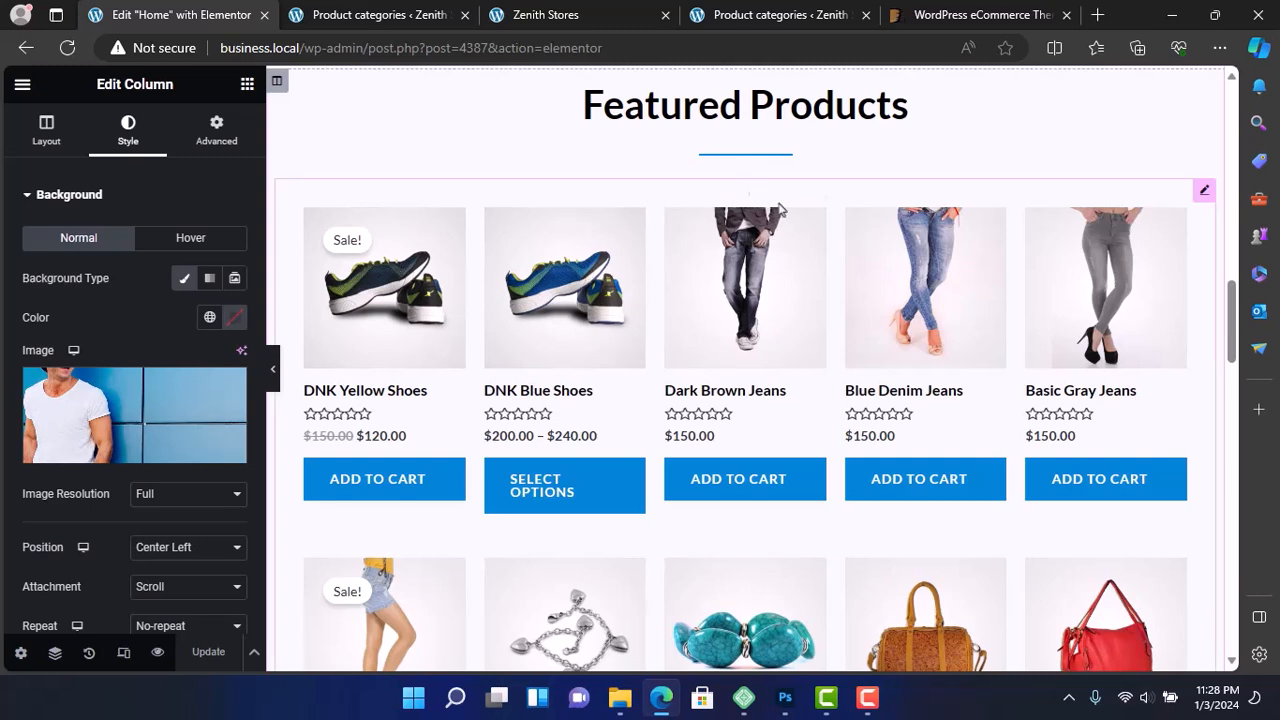
click(1202, 198)
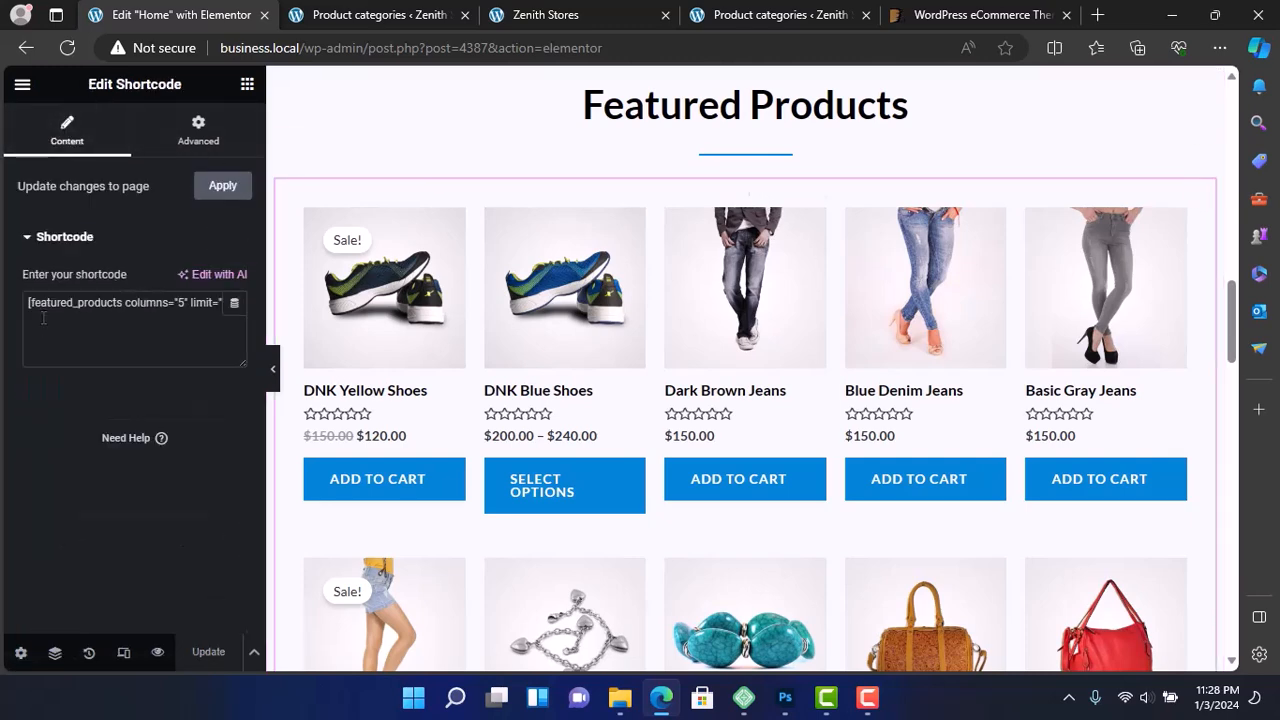
Step: Change the shortcode to [featured_products columns="4" limit="10"] and update the page
drag(29, 304, 242, 306)
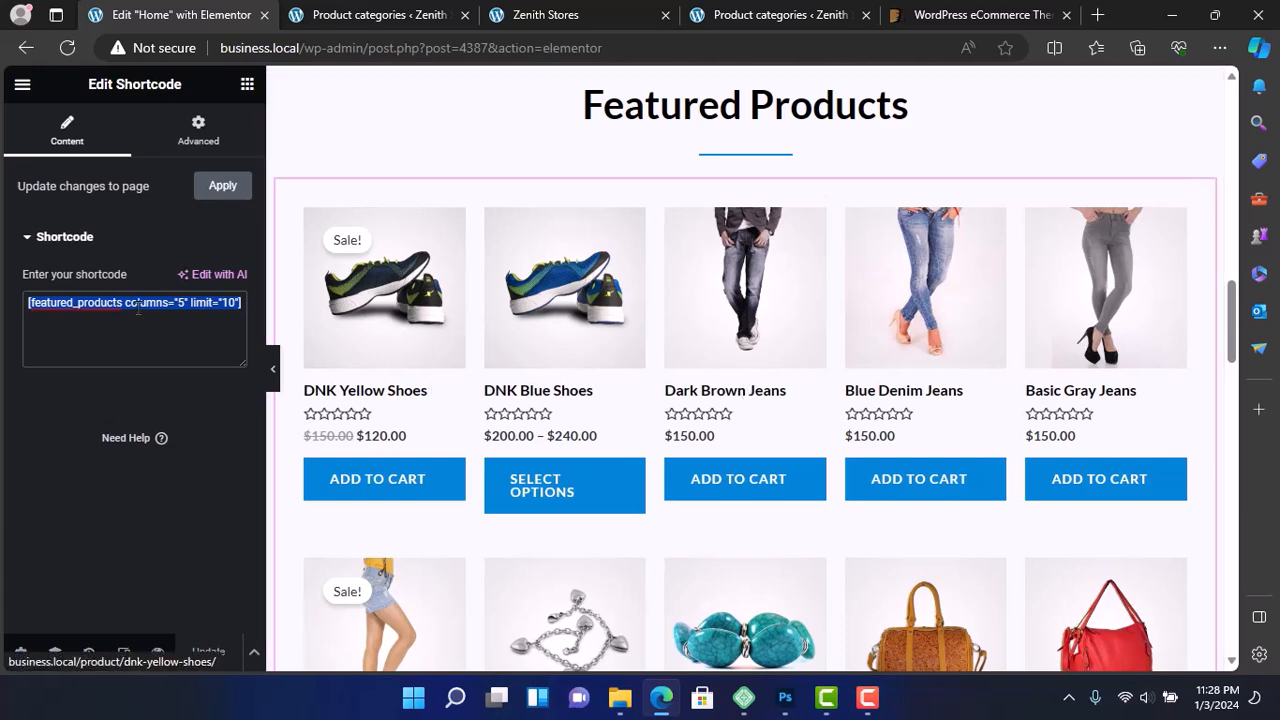
click(182, 304)
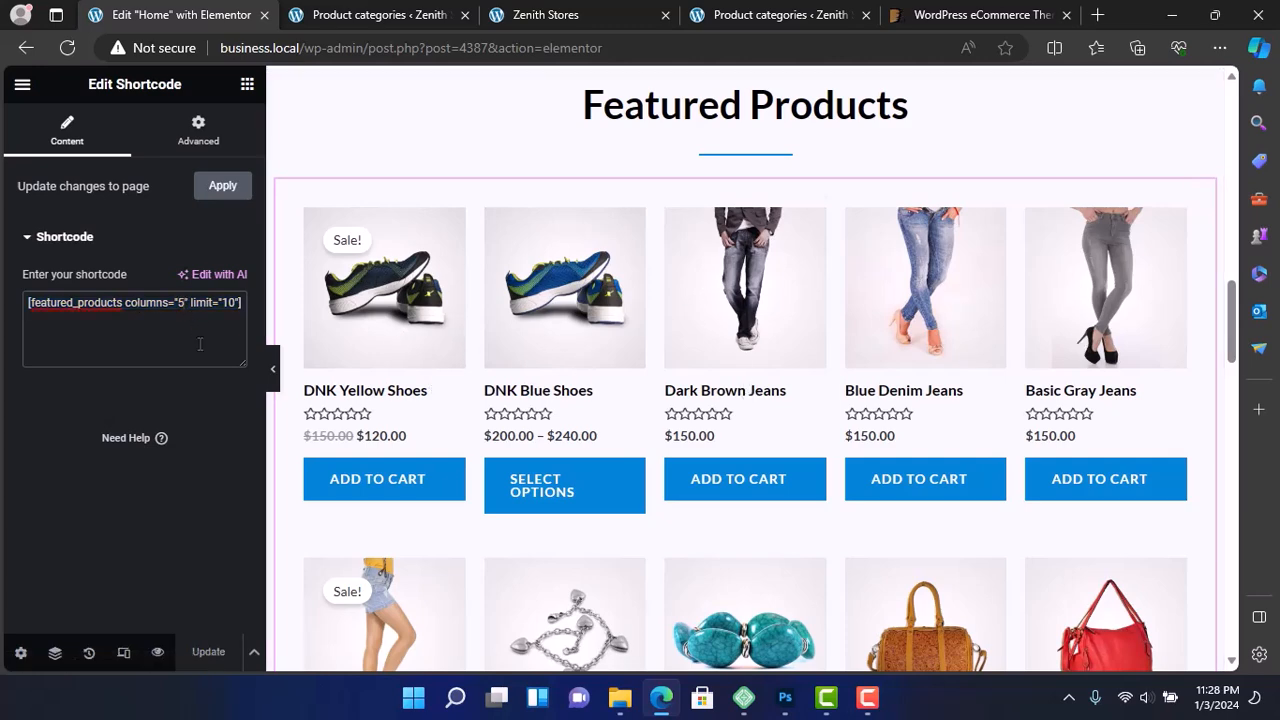
key(BackSpace)
text(4)
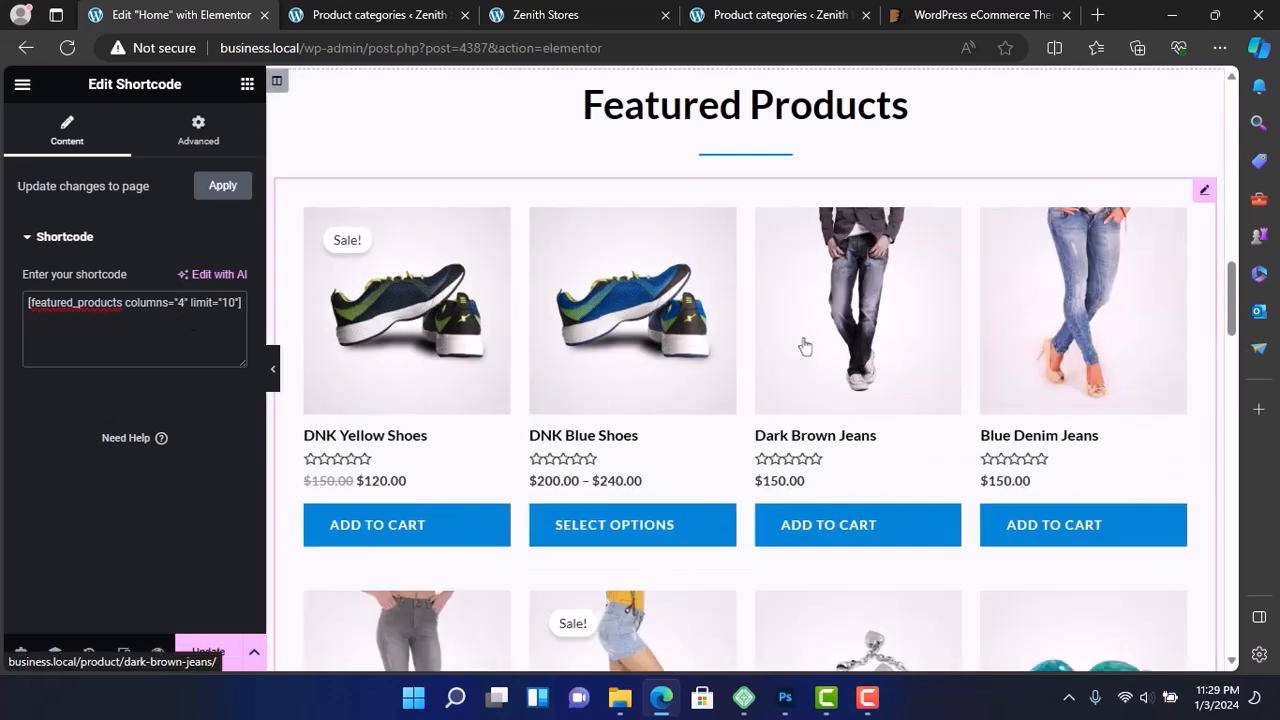
mouse_move(1231, 282)
mouse_down()
mouse_move(1243, 333)
mouse_move(1246, 274)
mouse_move(1249, 290)
mouse_up()
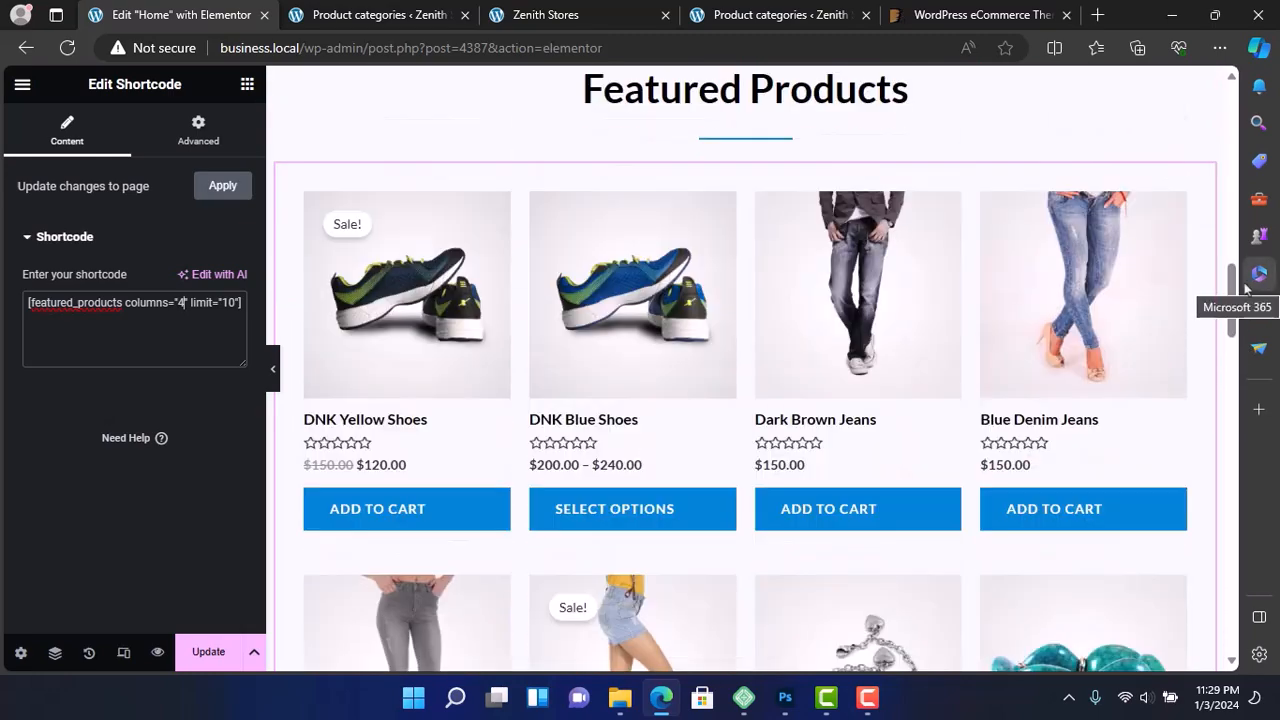
click(204, 662)
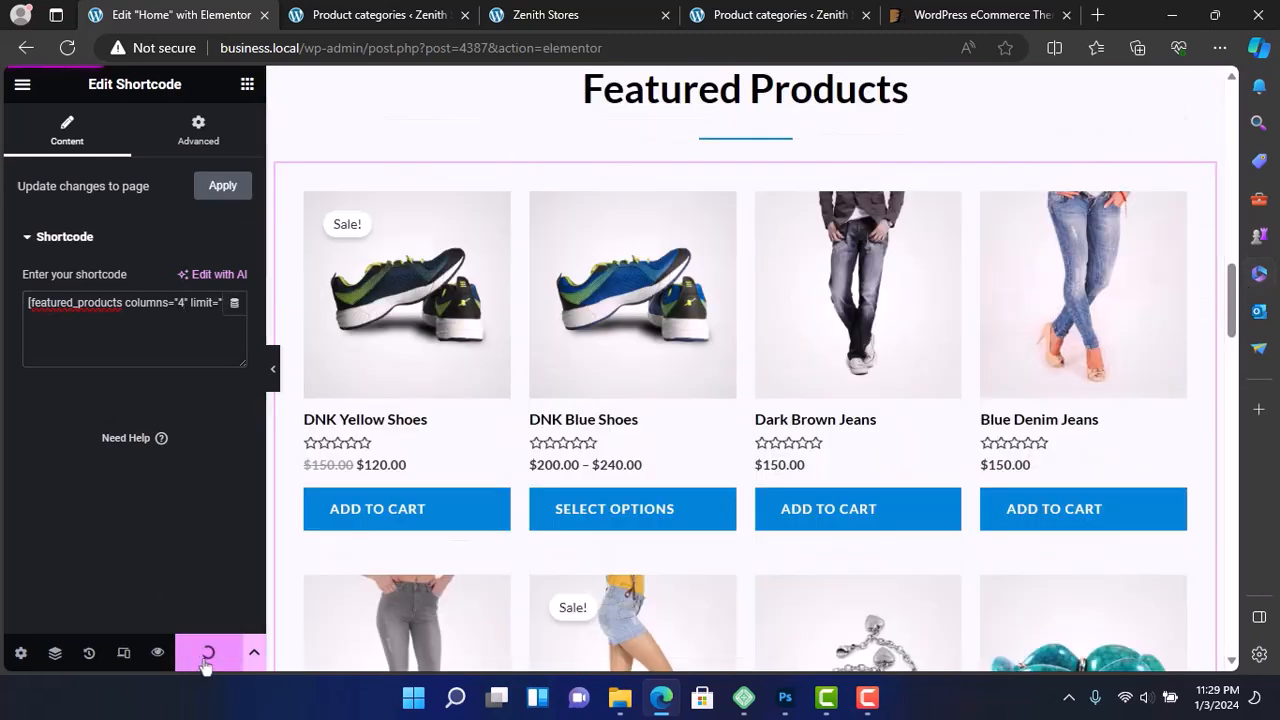
click(548, 14)
Step: Reload the live store homepage to review the Featured Products grid, then return to the Elementor editor
drag(1232, 132, 1270, 370)
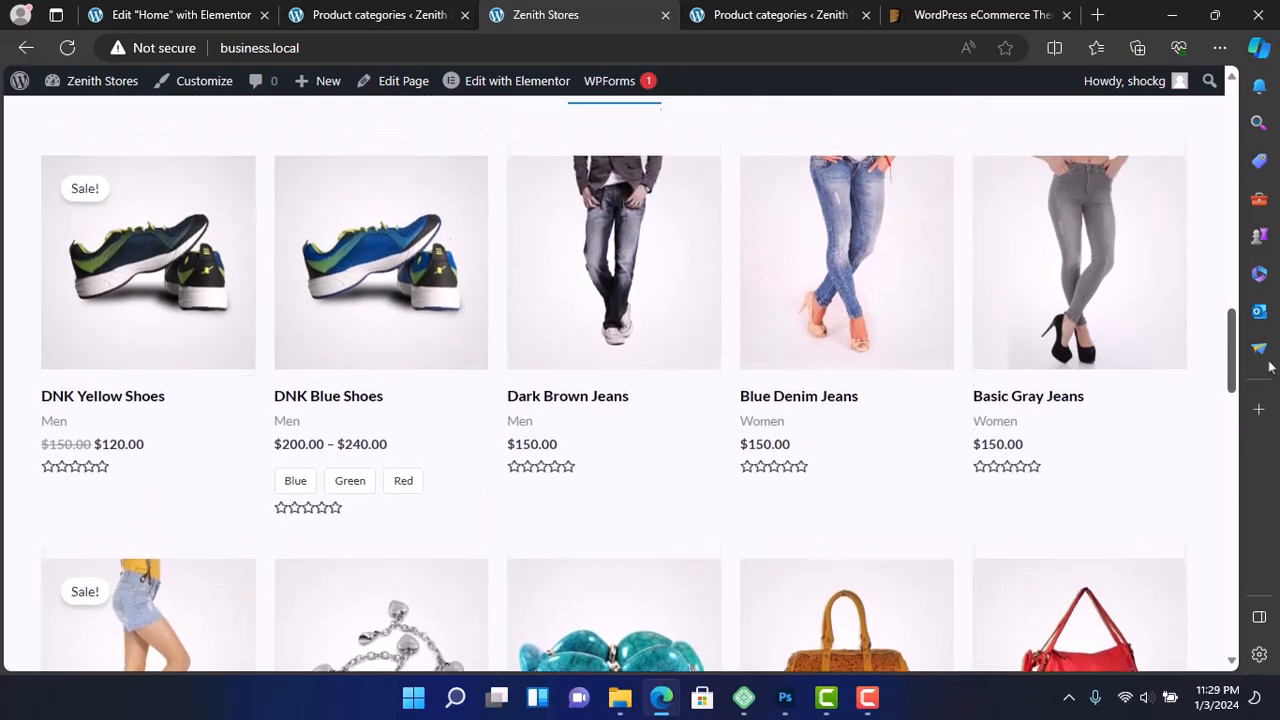
mouse_move(72, 80)
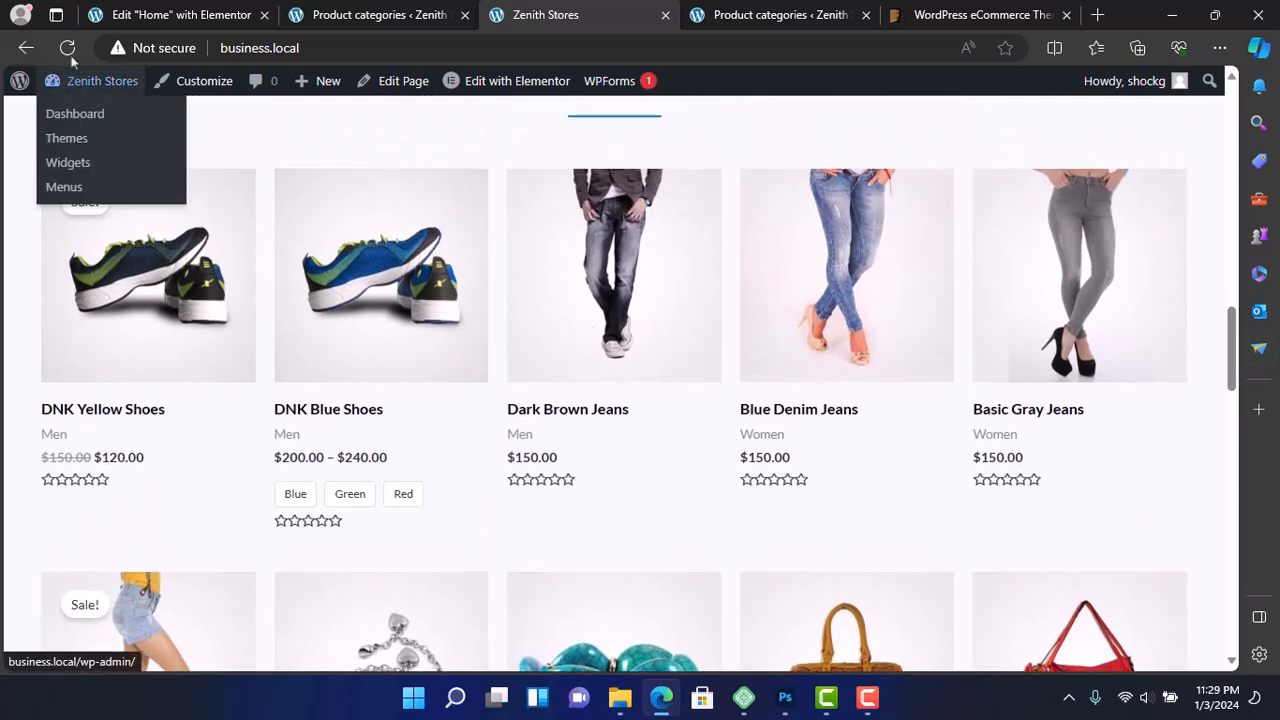
click(68, 50)
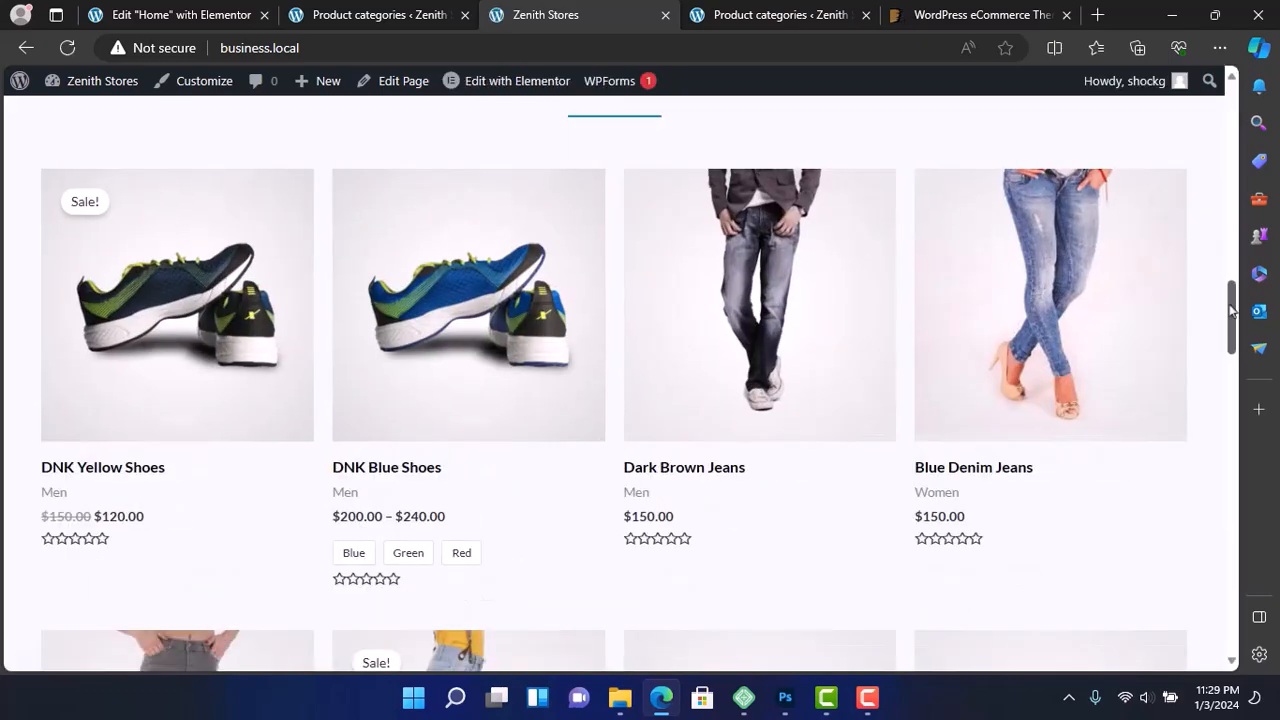
mouse_move(1232, 312)
mouse_down()
mouse_move(1232, 378)
mouse_move(1232, 278)
mouse_move(1255, 316)
mouse_up()
scroll(612, 116, up, 5)
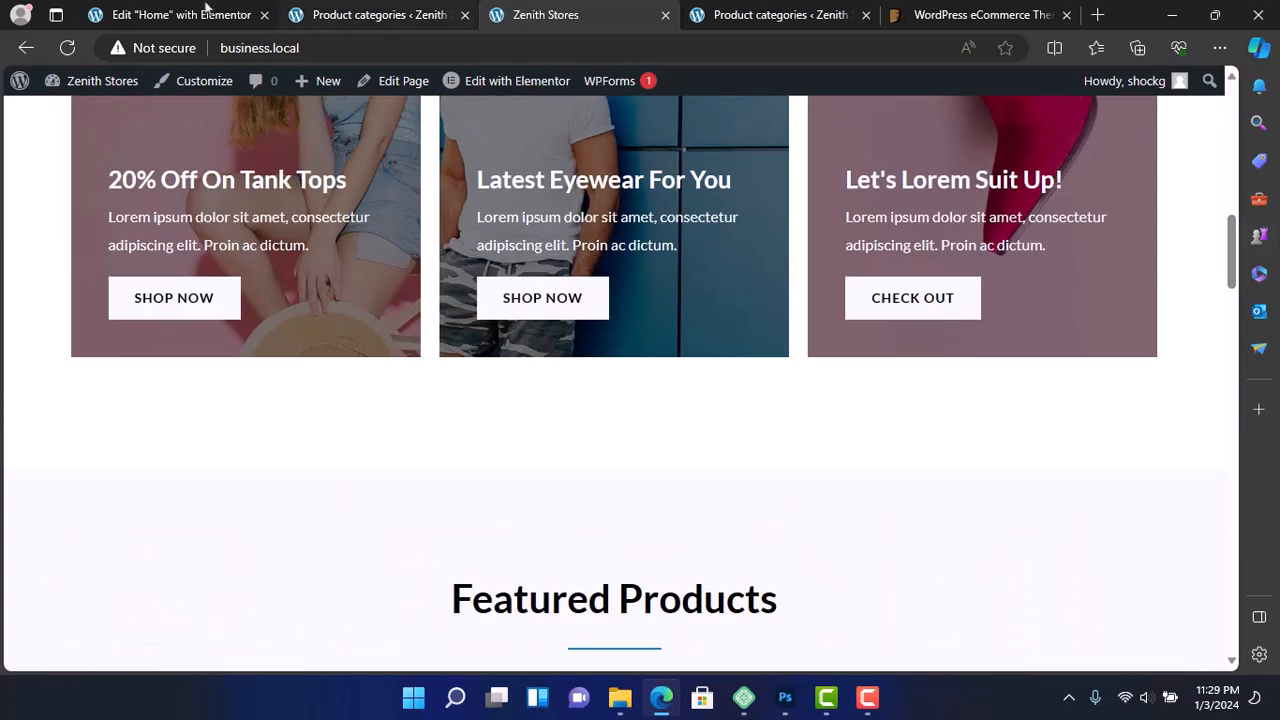
click(205, 10)
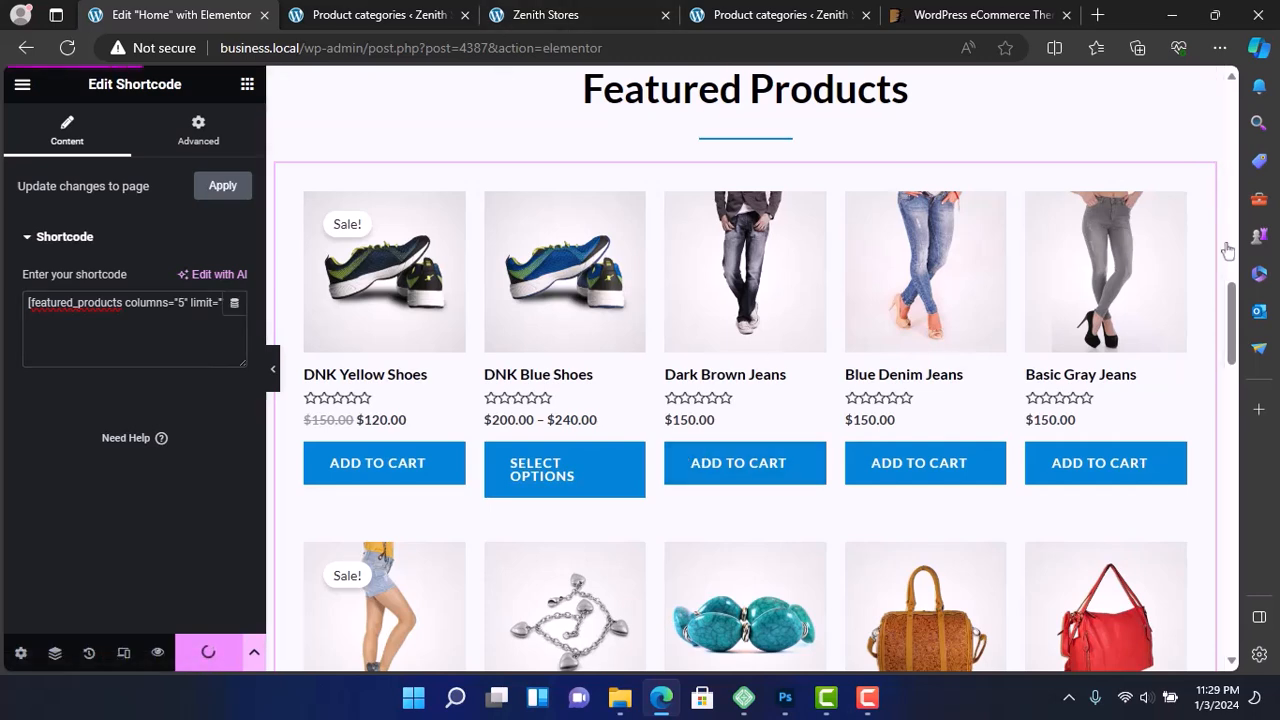
drag(1234, 302, 1246, 410)
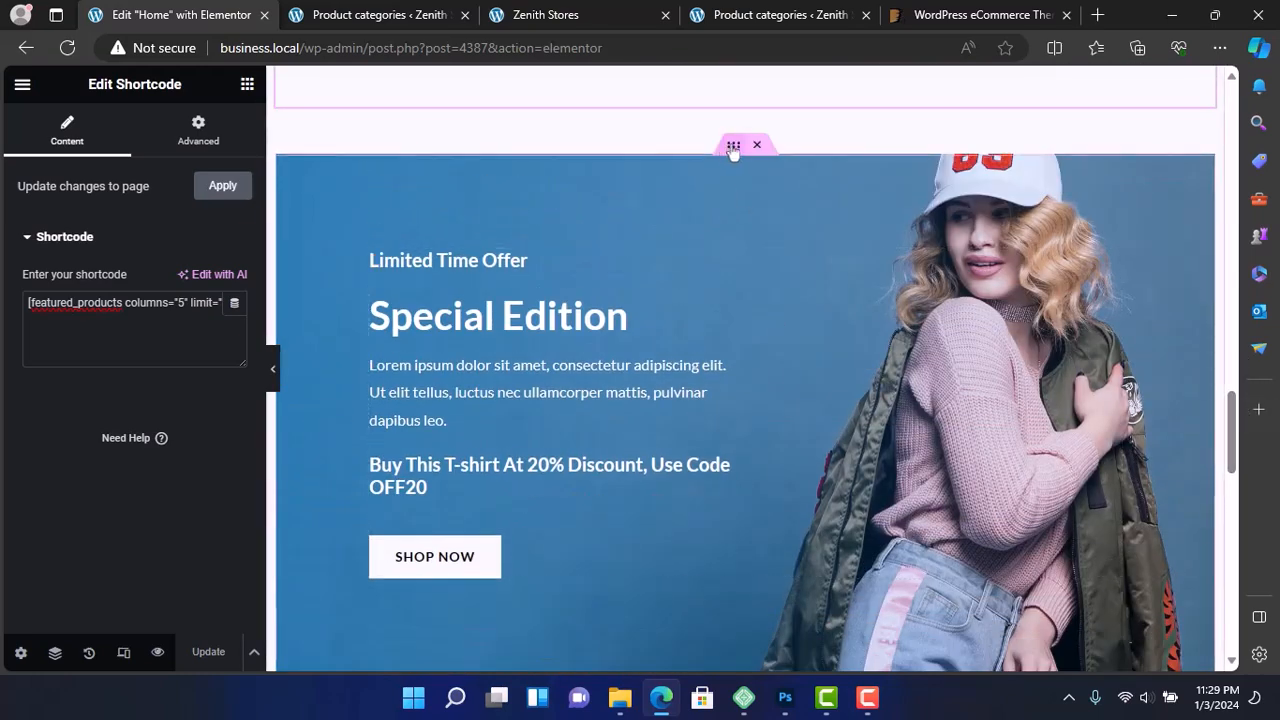
click(733, 146)
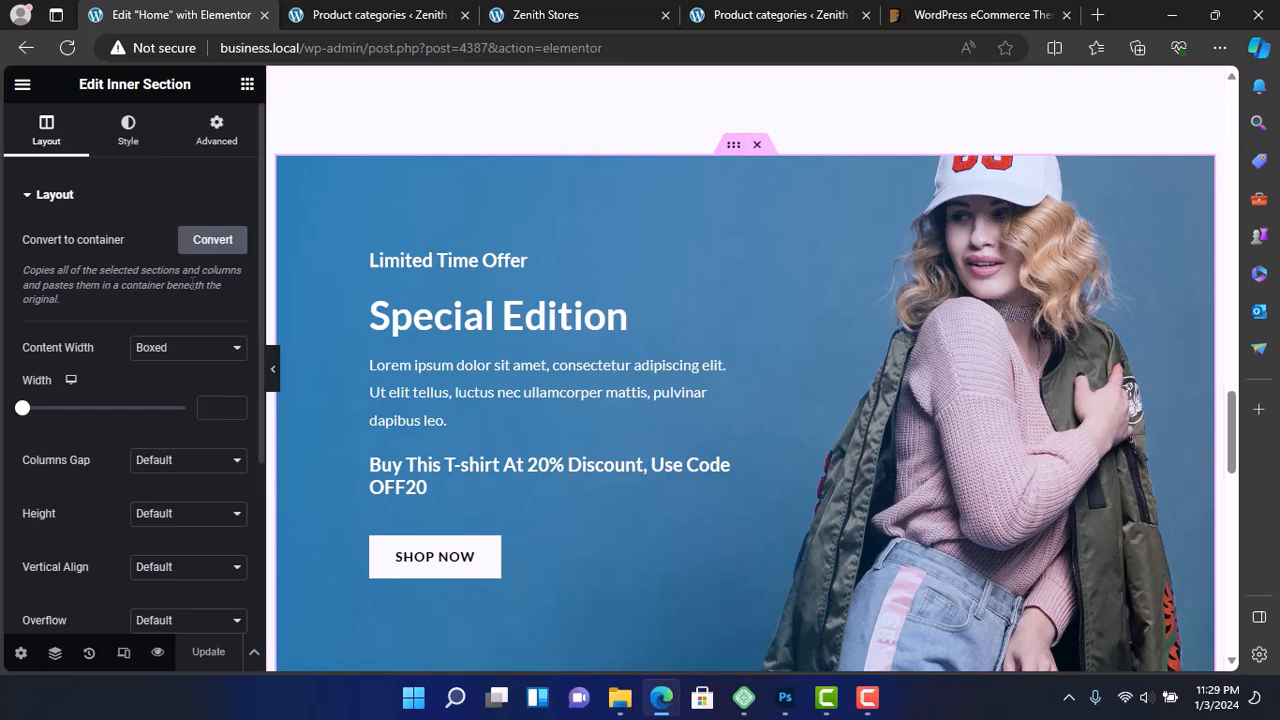
click(130, 135)
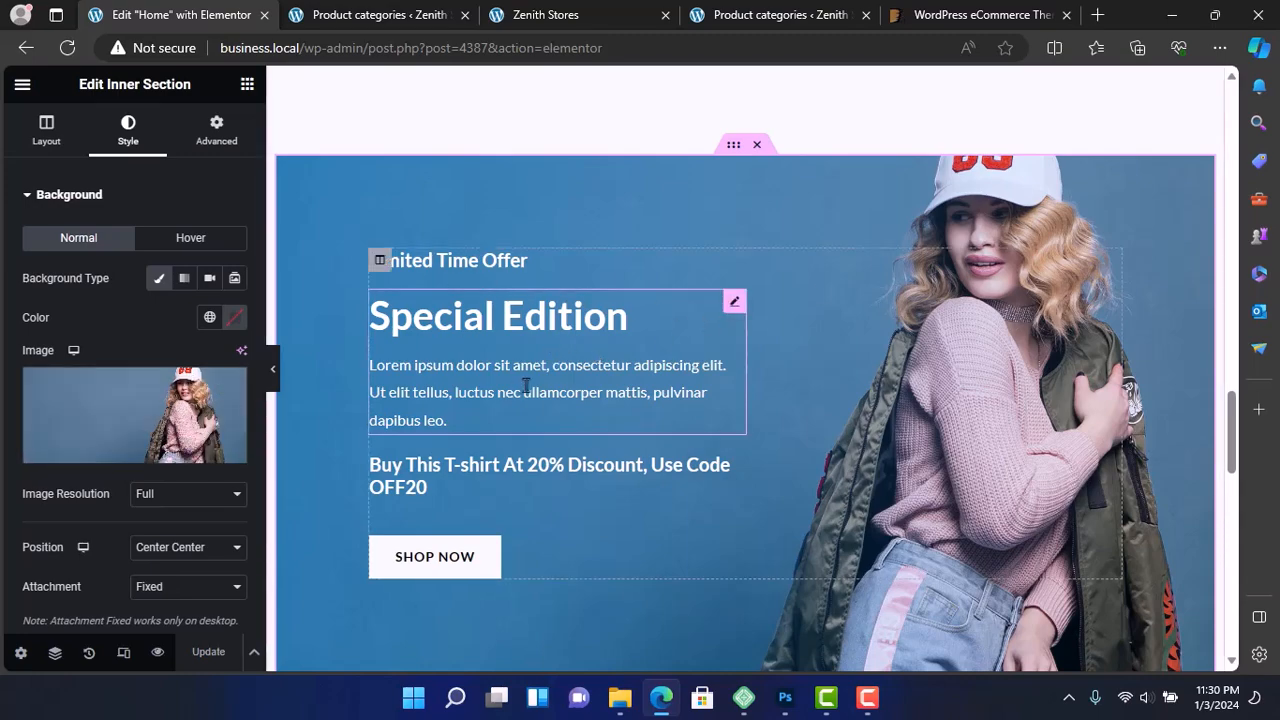
drag(1234, 420, 1234, 488)
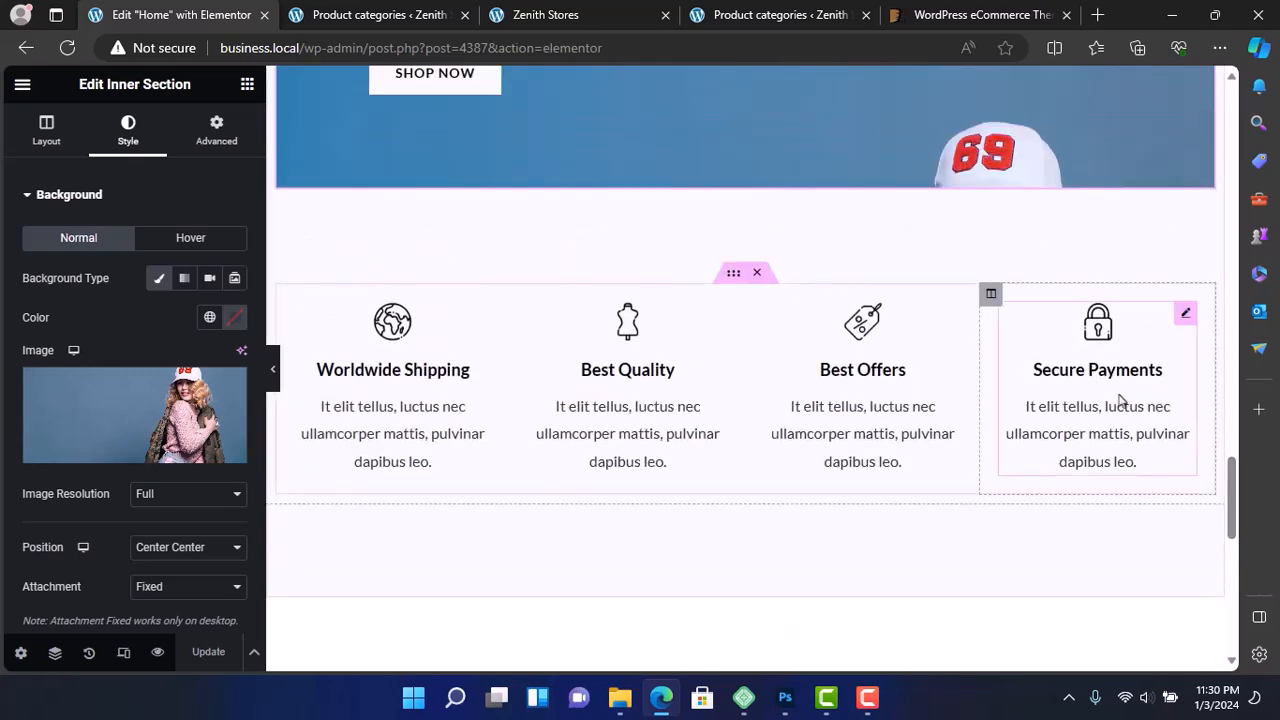
drag(1234, 492, 1247, 581)
mouse_move(1247, 546)
mouse_down()
mouse_move(1246, 523)
mouse_move(1236, 617)
mouse_move(1260, 545)
mouse_up()
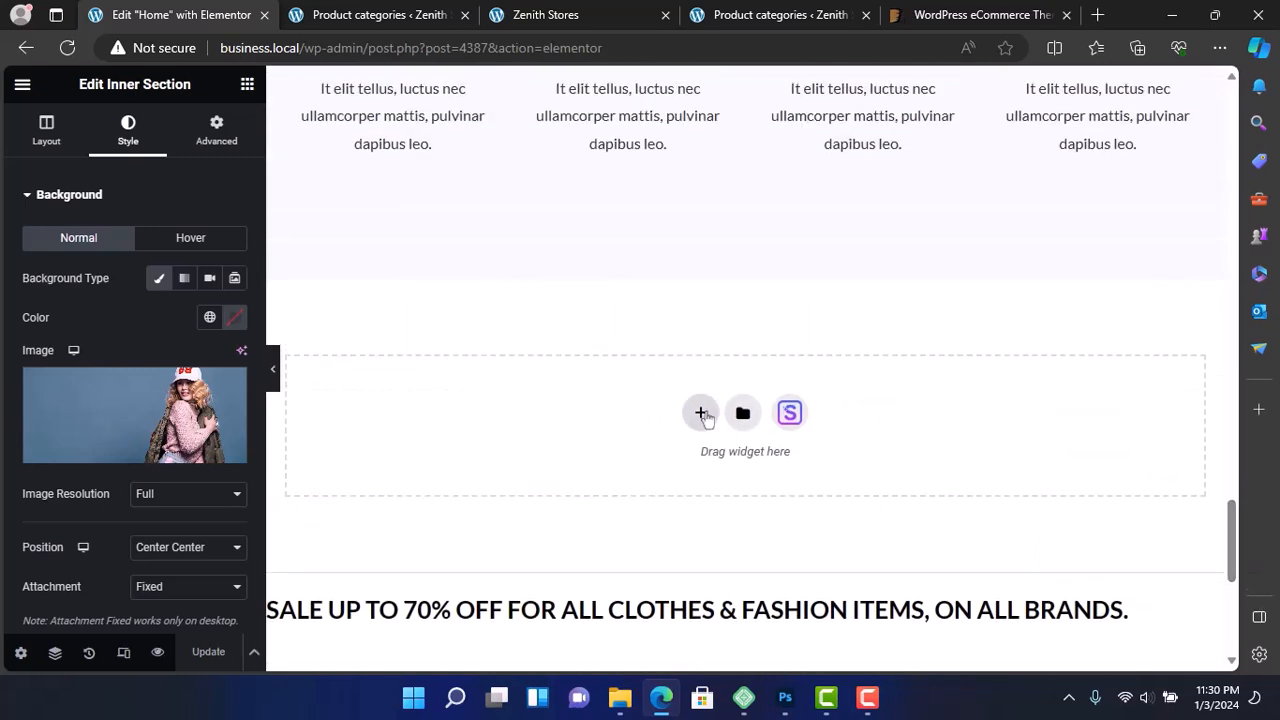
Step: Insert a 50/50 two-column container in the blank area and bring up widgets for its left column
click(699, 414)
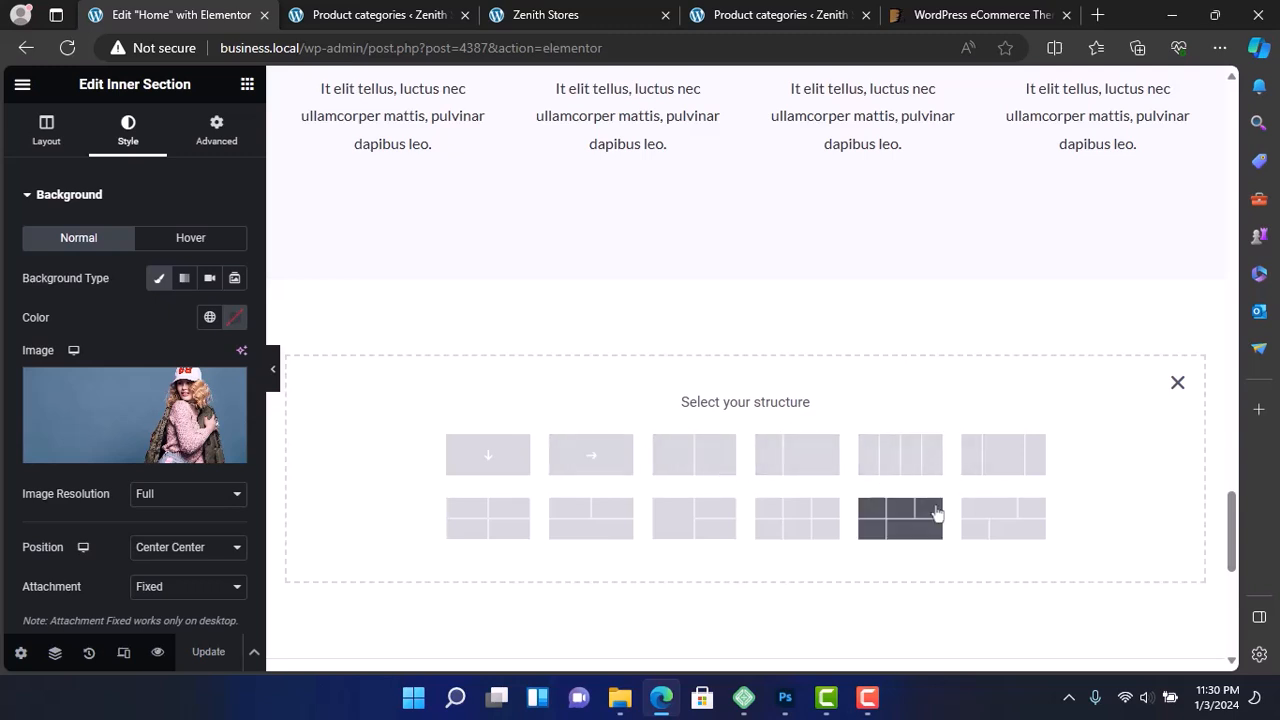
click(705, 455)
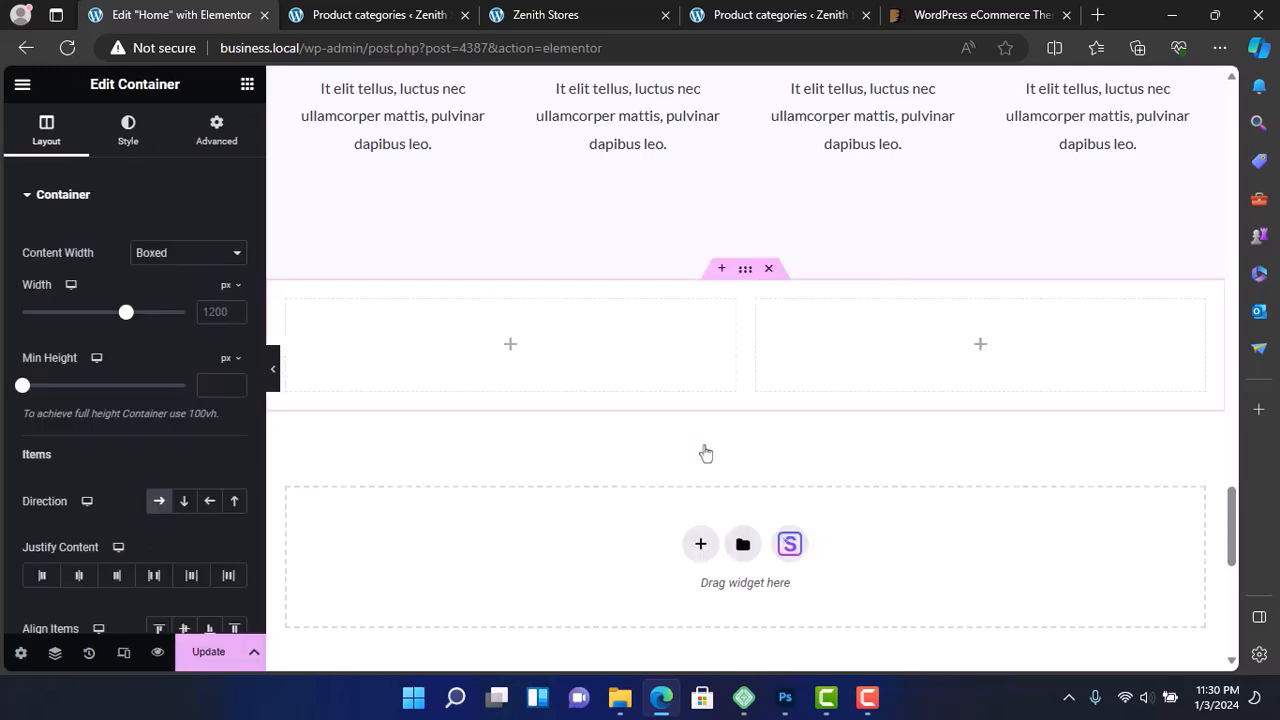
click(509, 350)
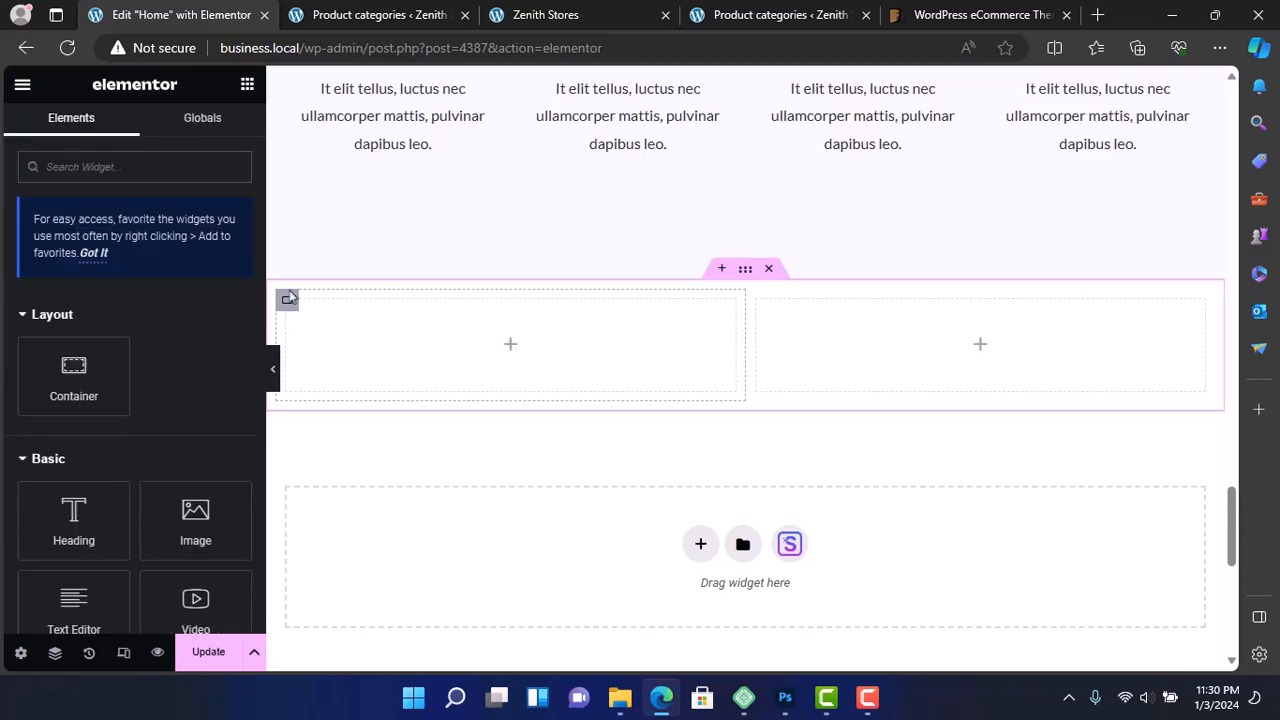
Step: Search 'cont', drop a WPForms widget into the left column and select the Contact Us form
click(173, 158)
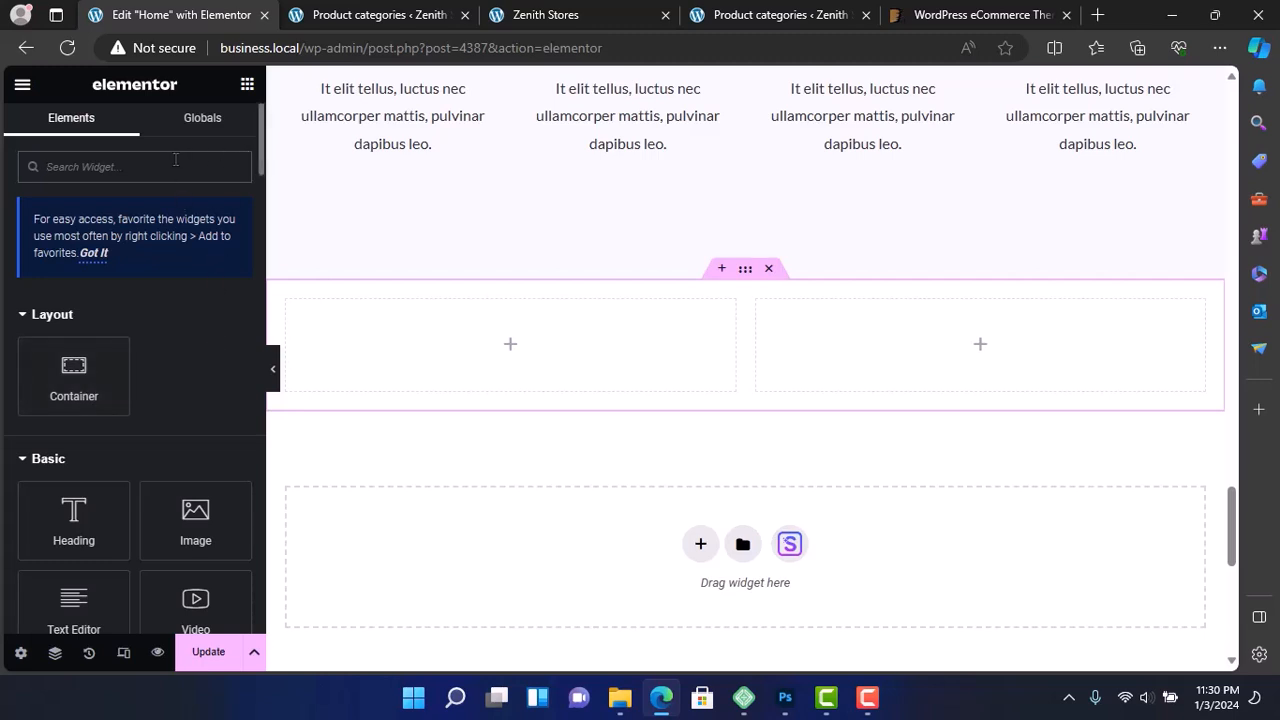
text(con)
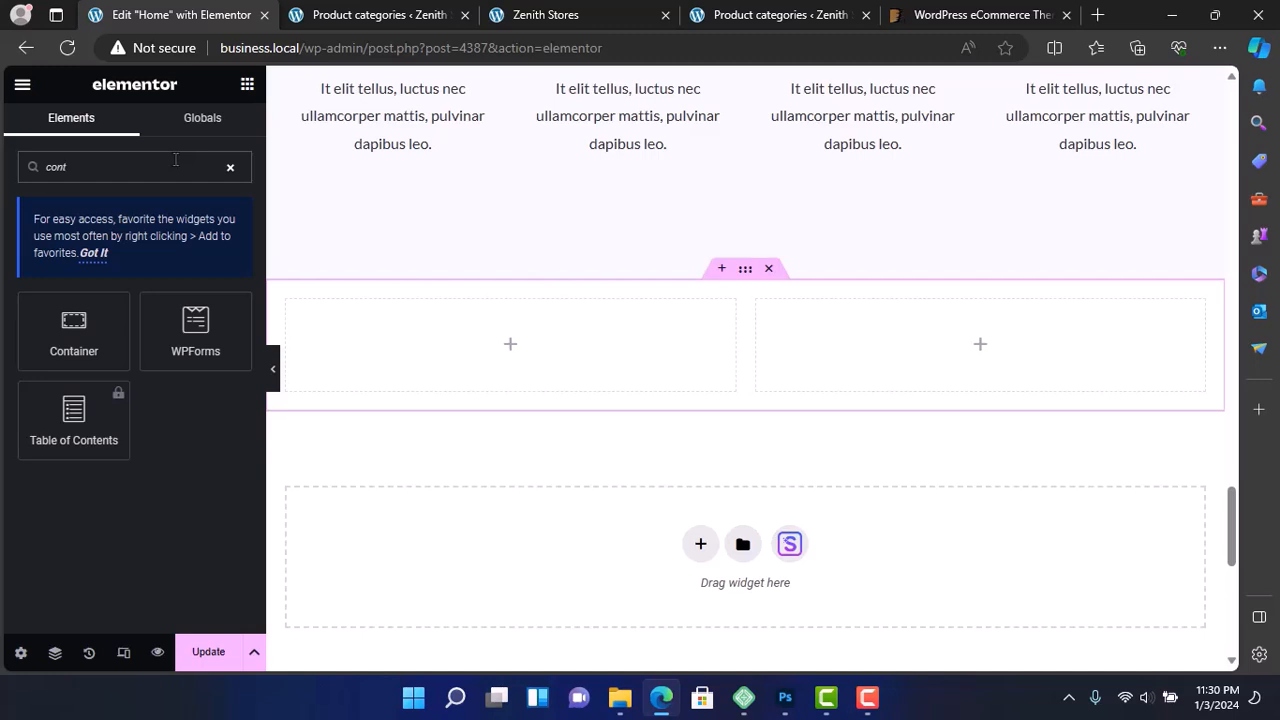
text(t)
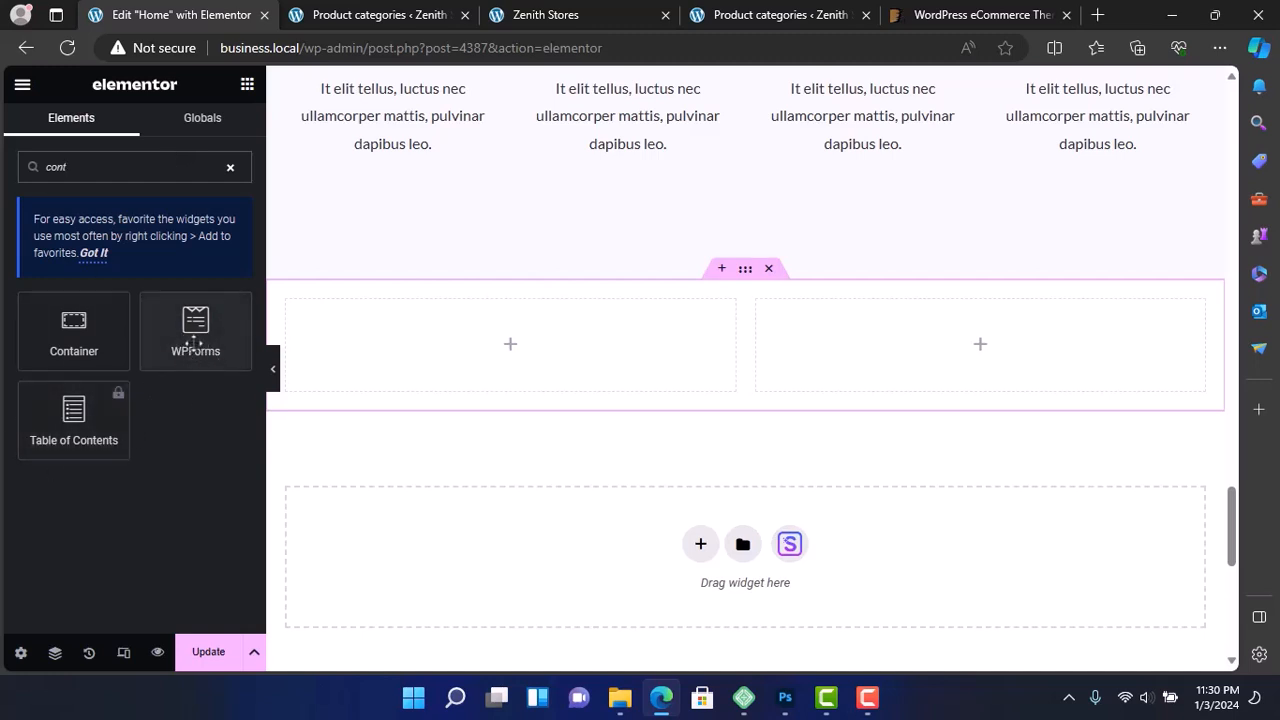
drag(193, 342, 495, 360)
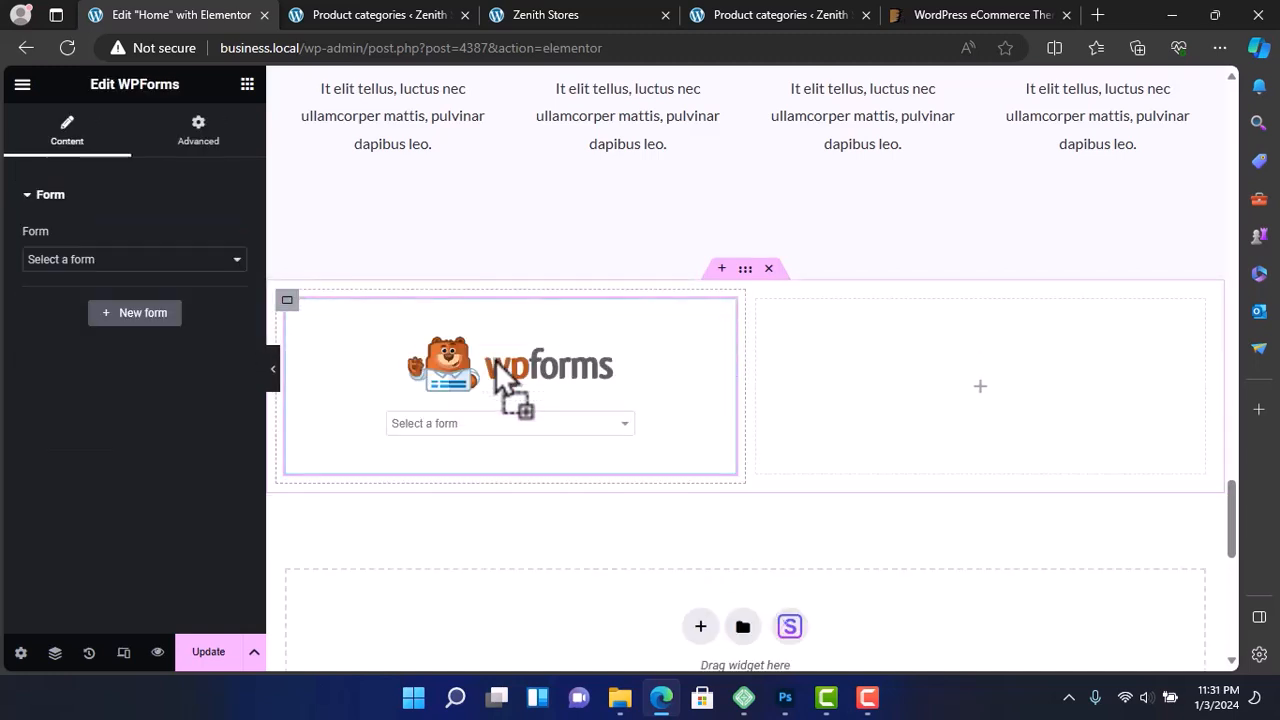
click(624, 428)
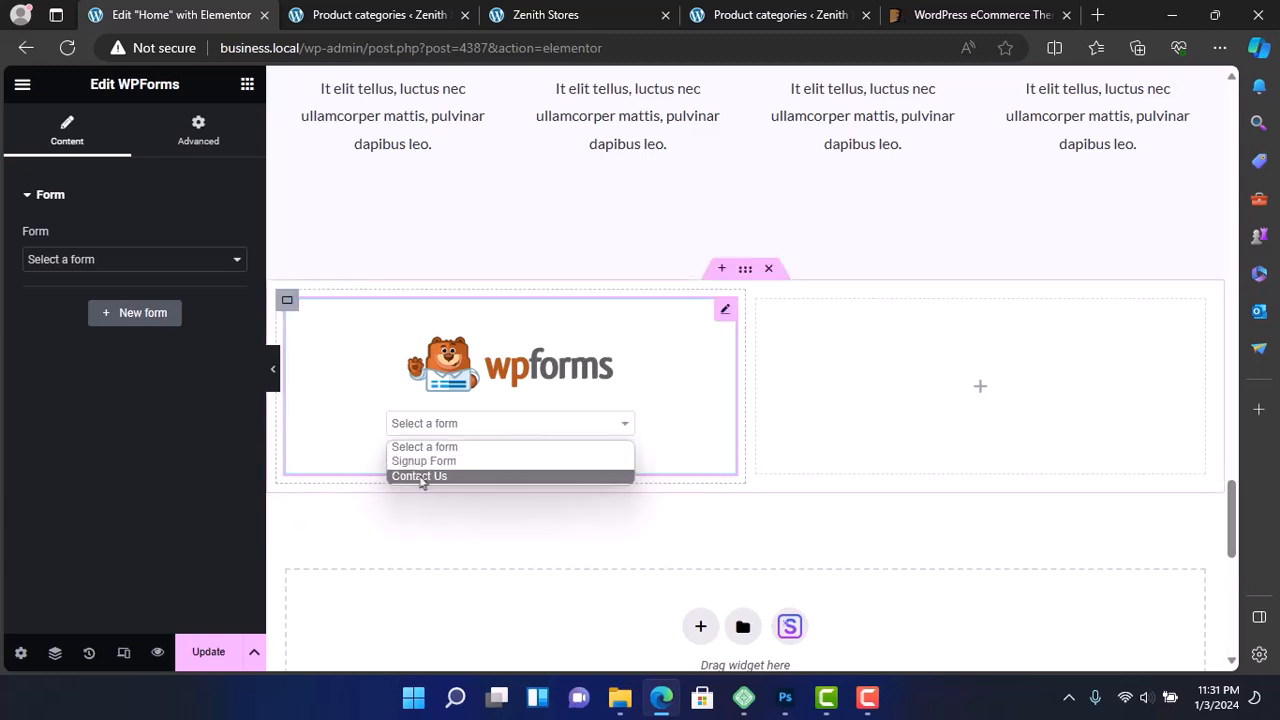
click(422, 477)
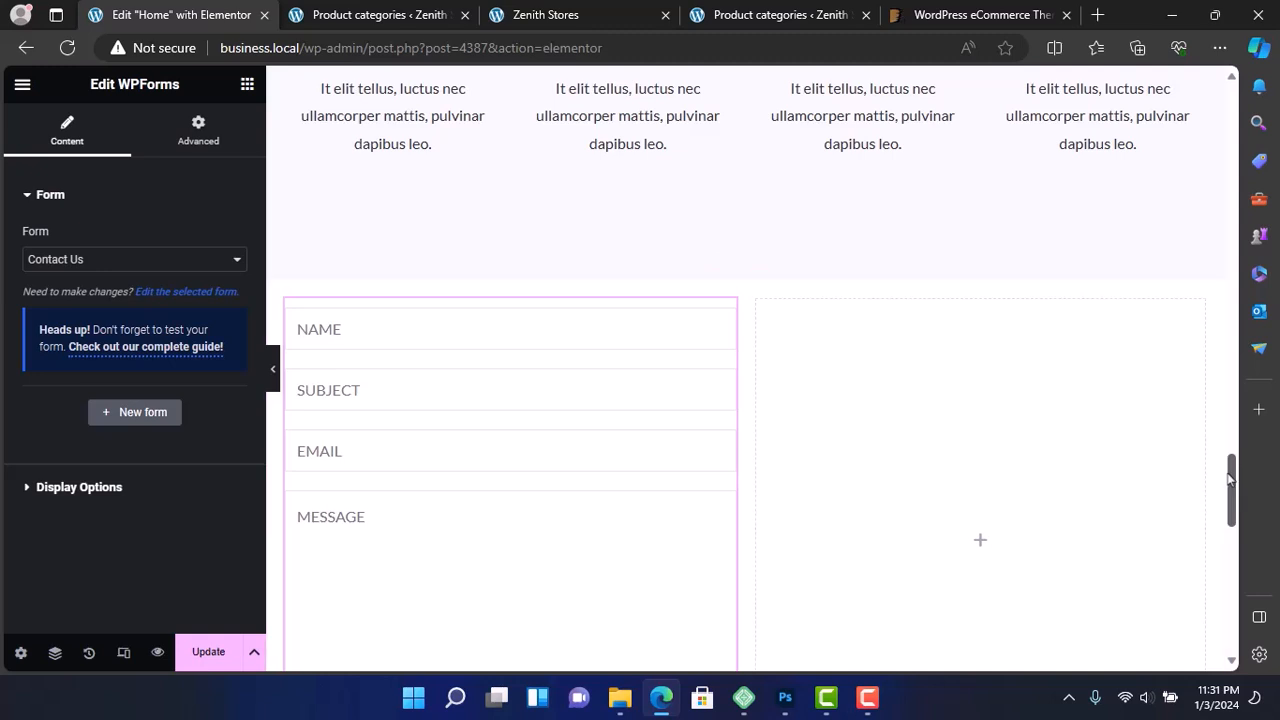
drag(1235, 480, 1235, 497)
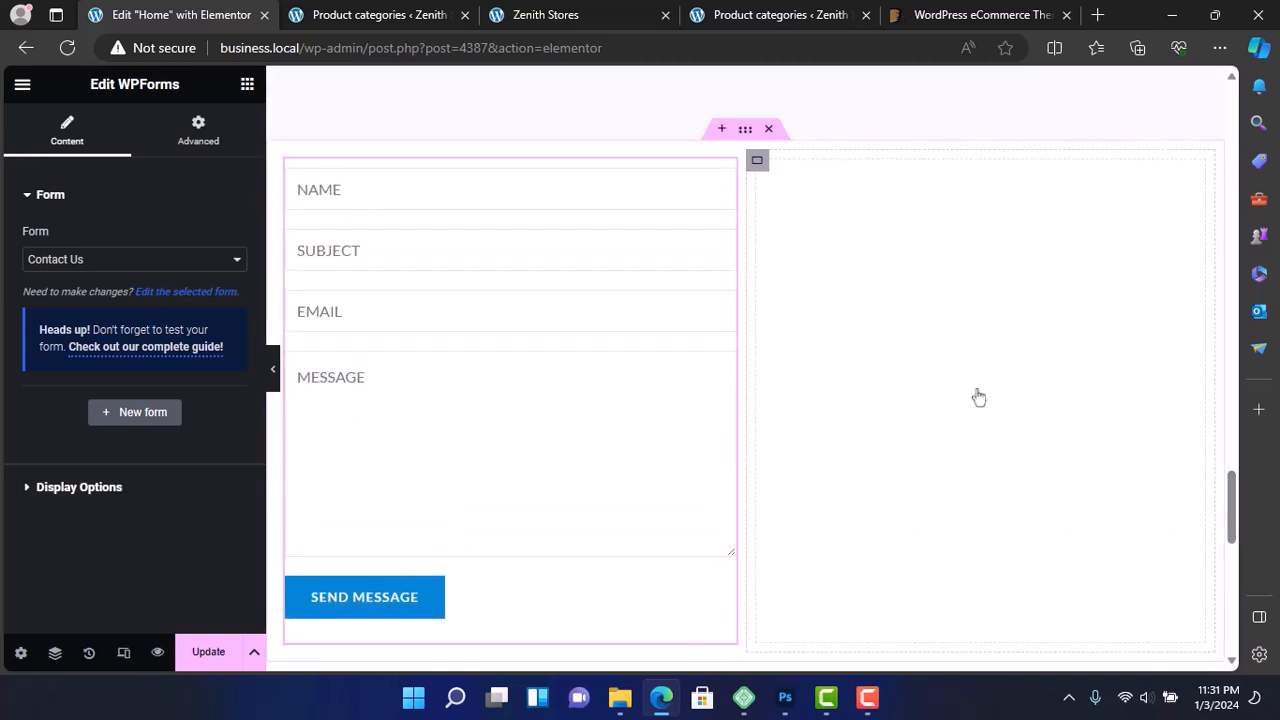
Step: Add a button to the right column and give it 61 px margins on every side
click(981, 405)
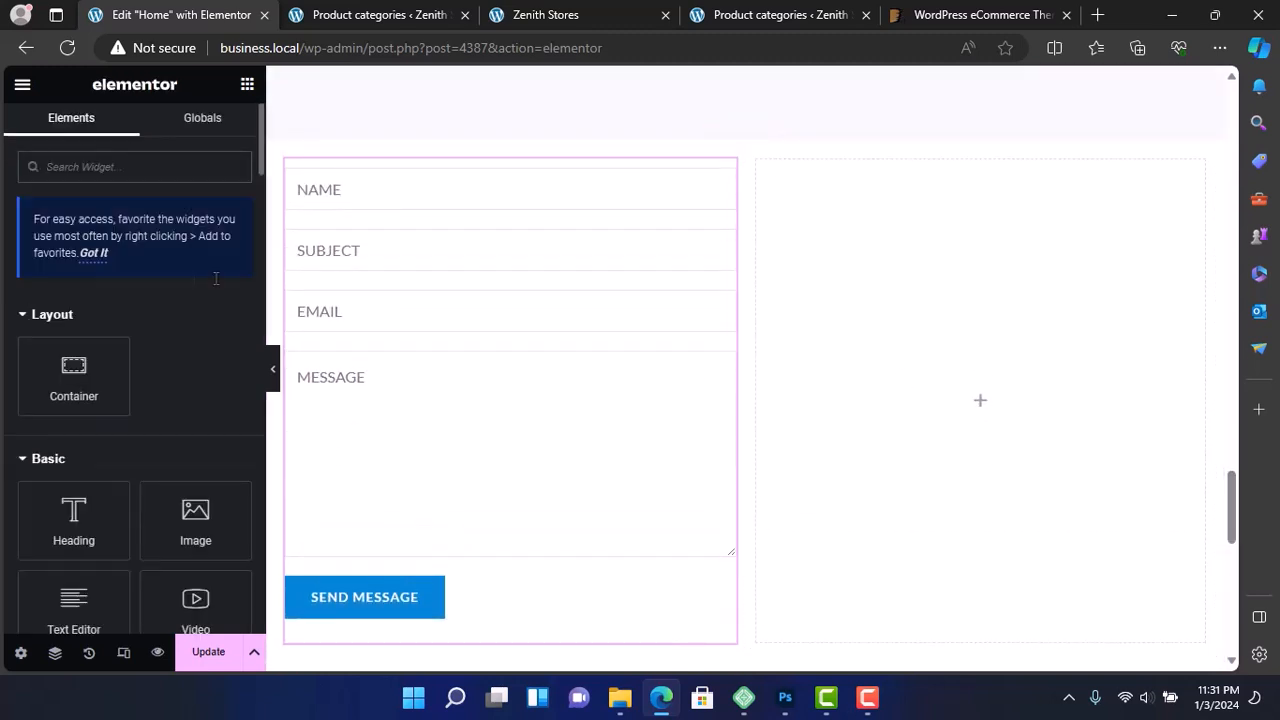
drag(260, 150, 266, 205)
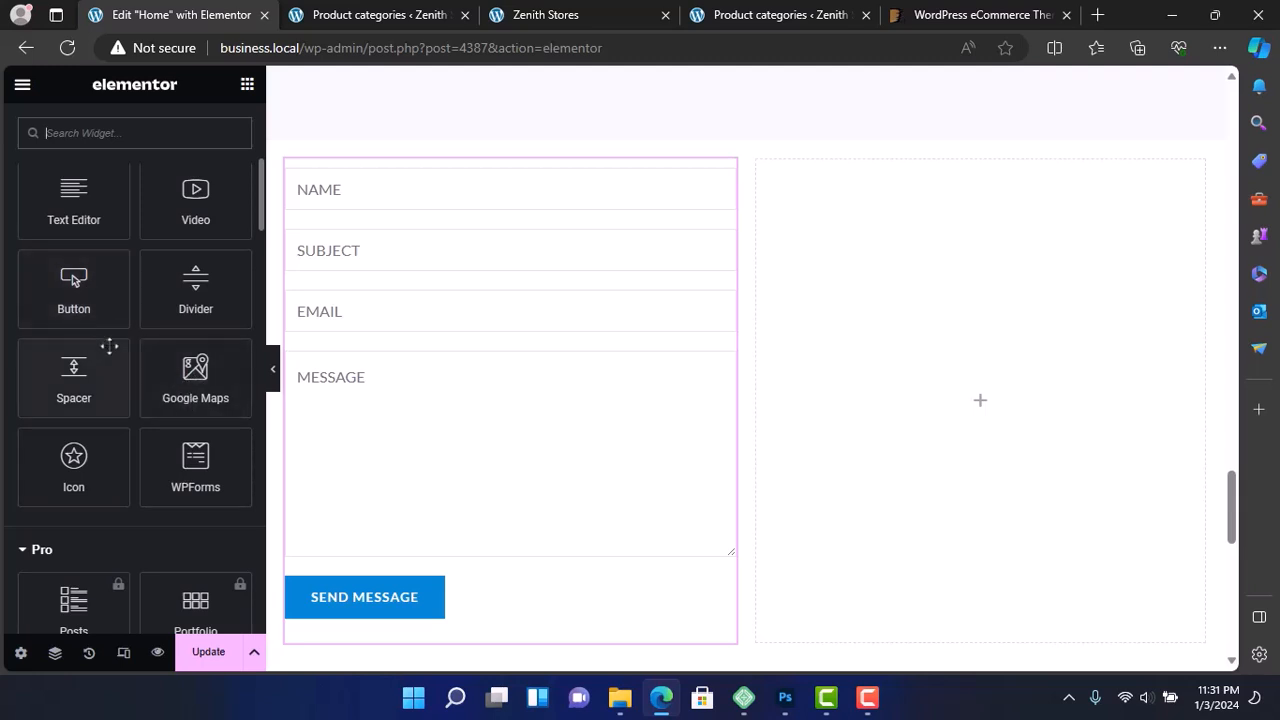
drag(73, 281, 978, 411)
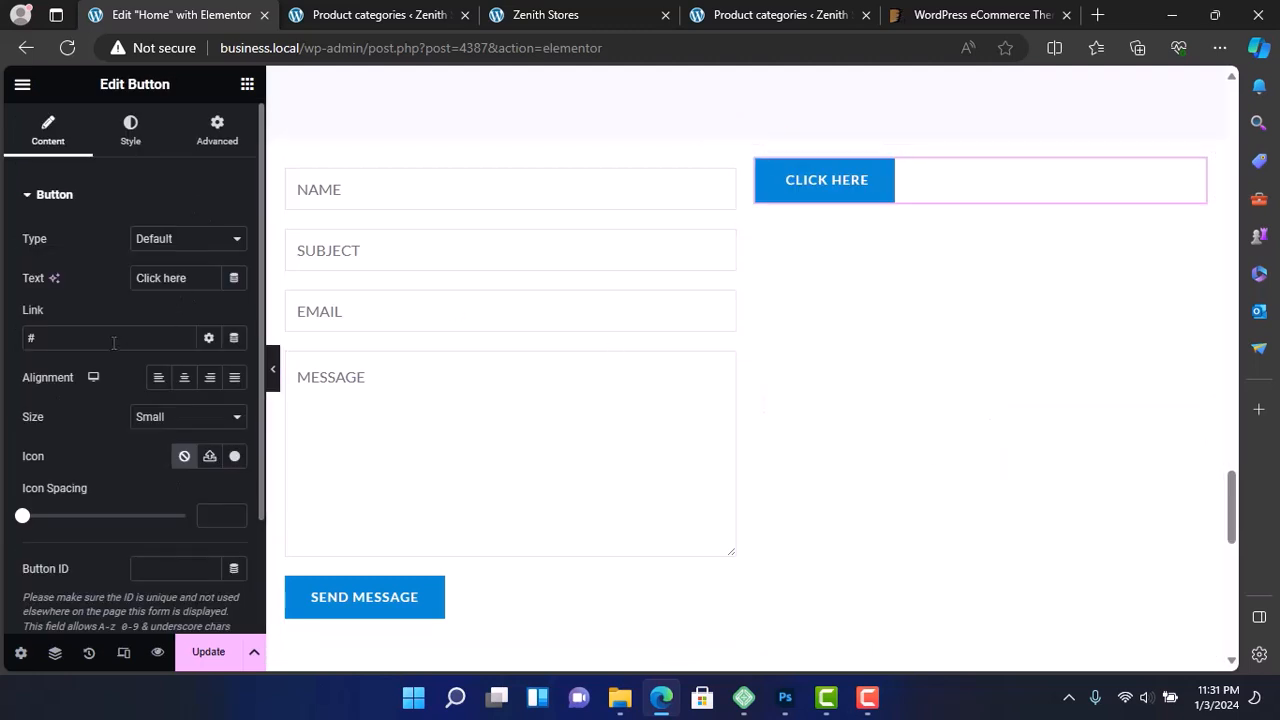
click(131, 136)
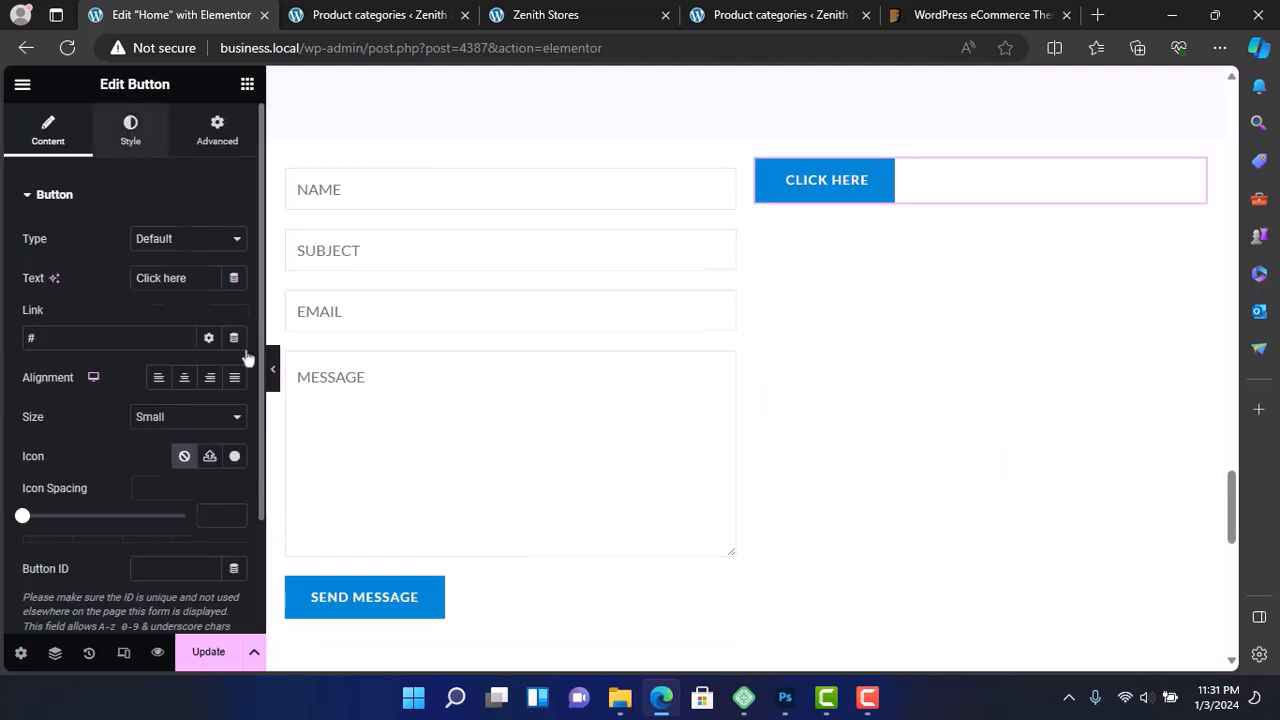
click(222, 150)
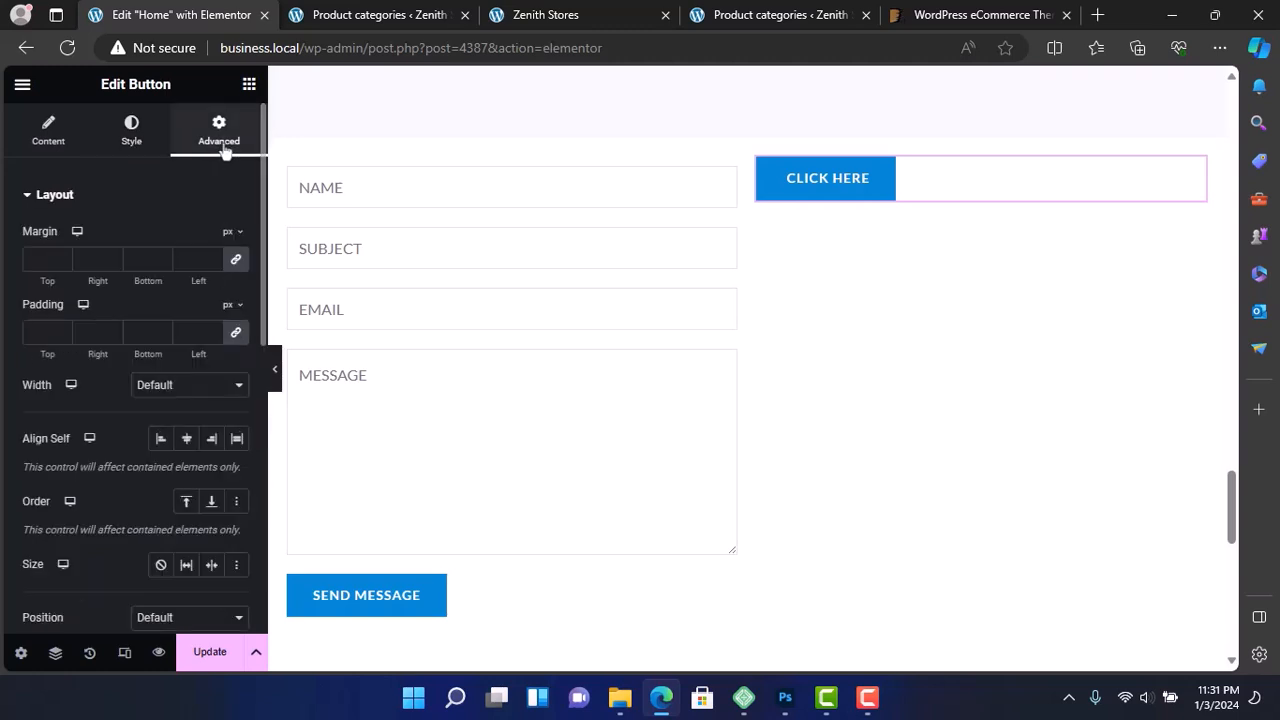
click(63, 258)
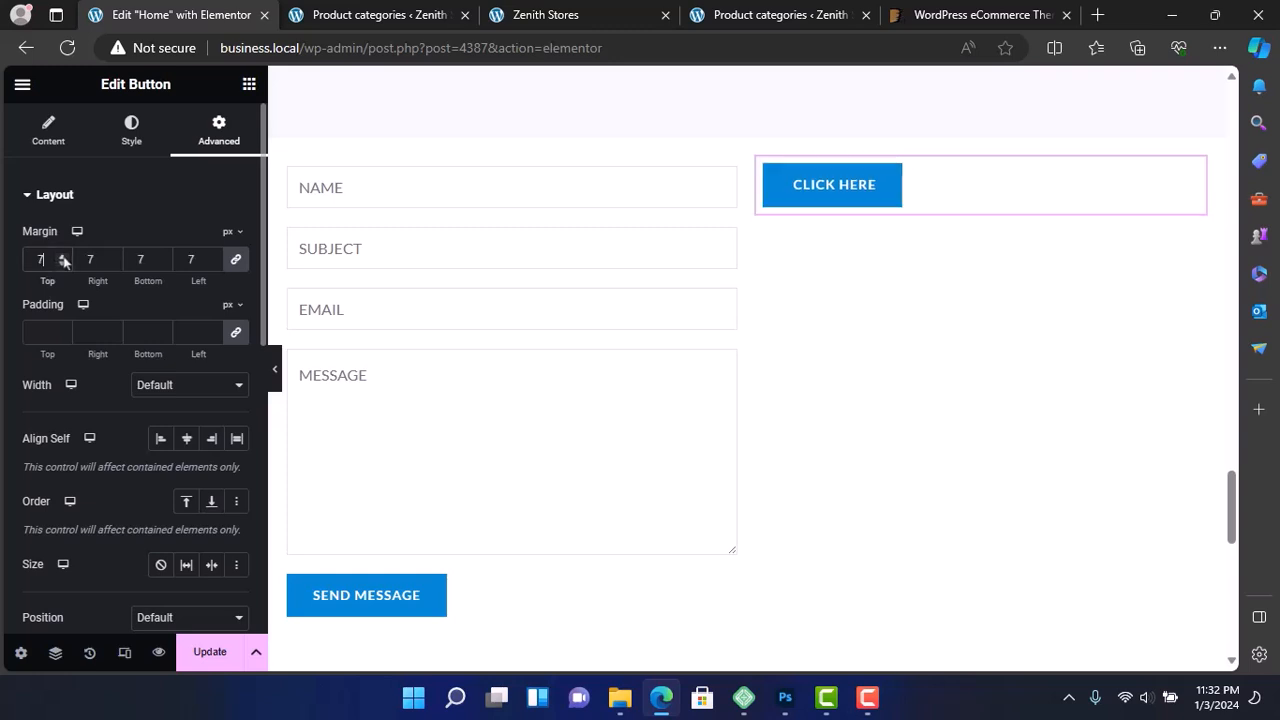
drag(63, 260, 63, 260)
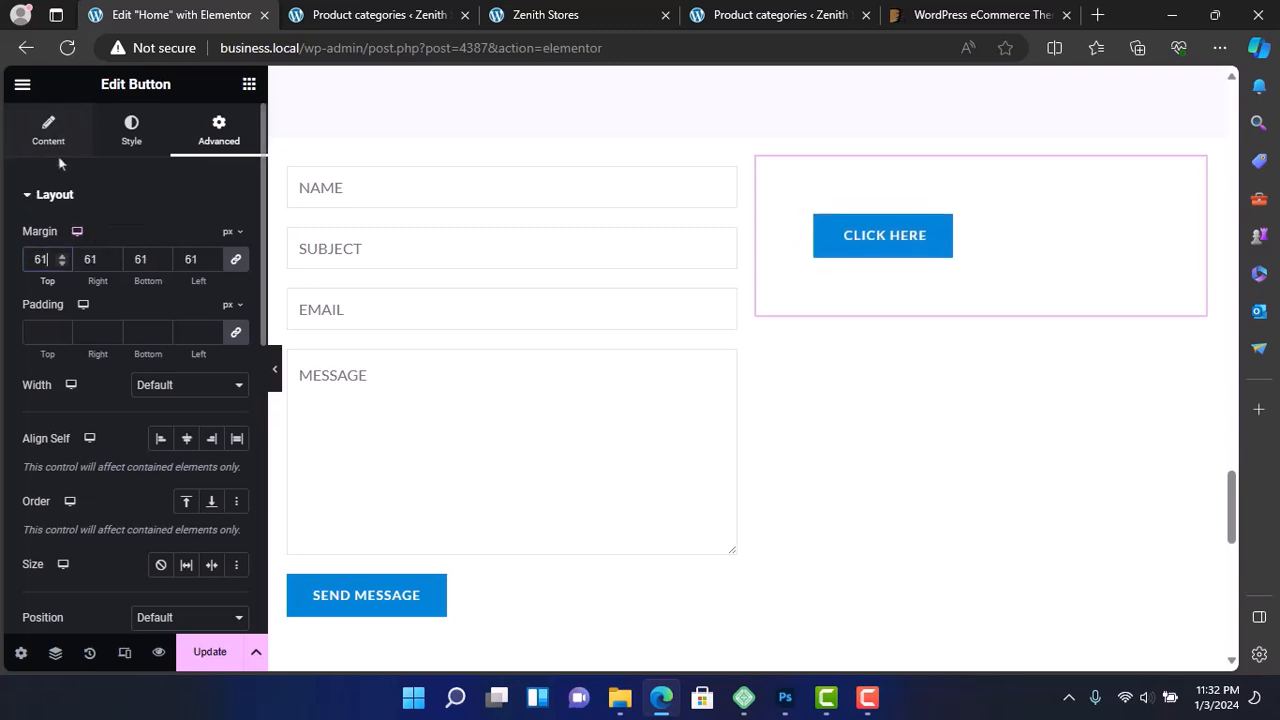
Step: Relabel the button 'Buy Now' and update the page
click(45, 130)
drag(184, 278, 112, 273)
text(Buy)
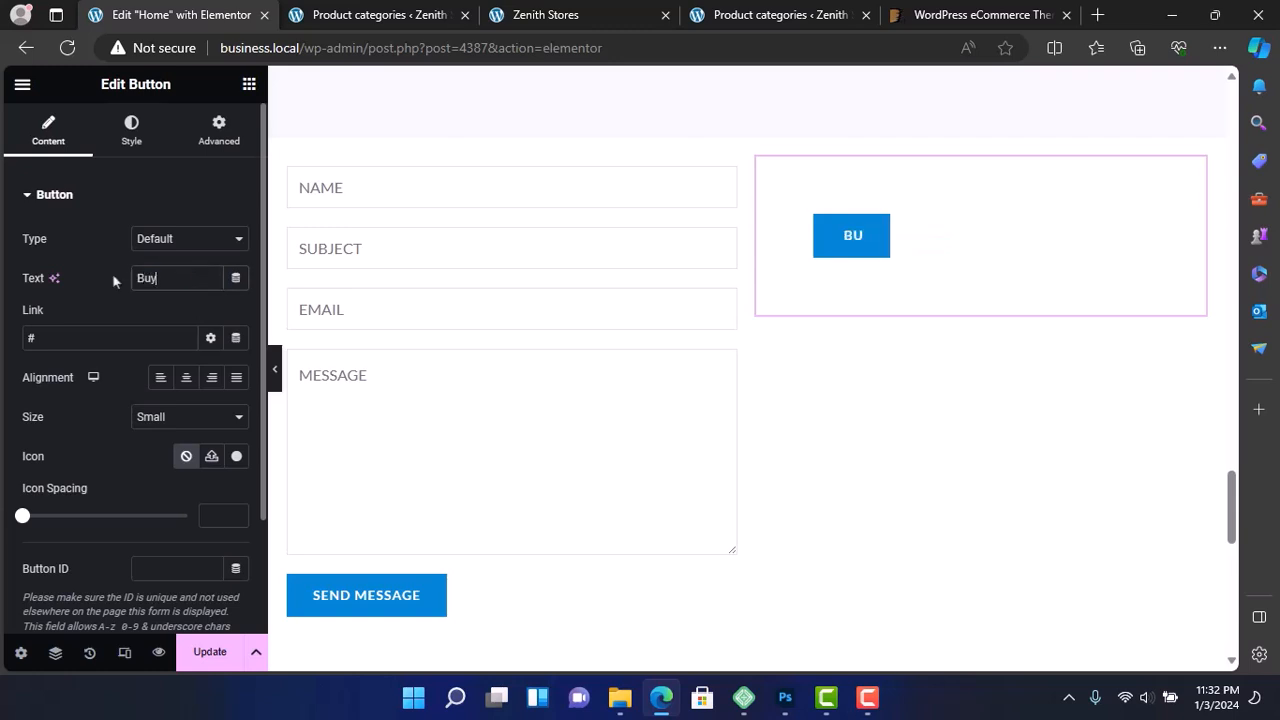
text( Now)
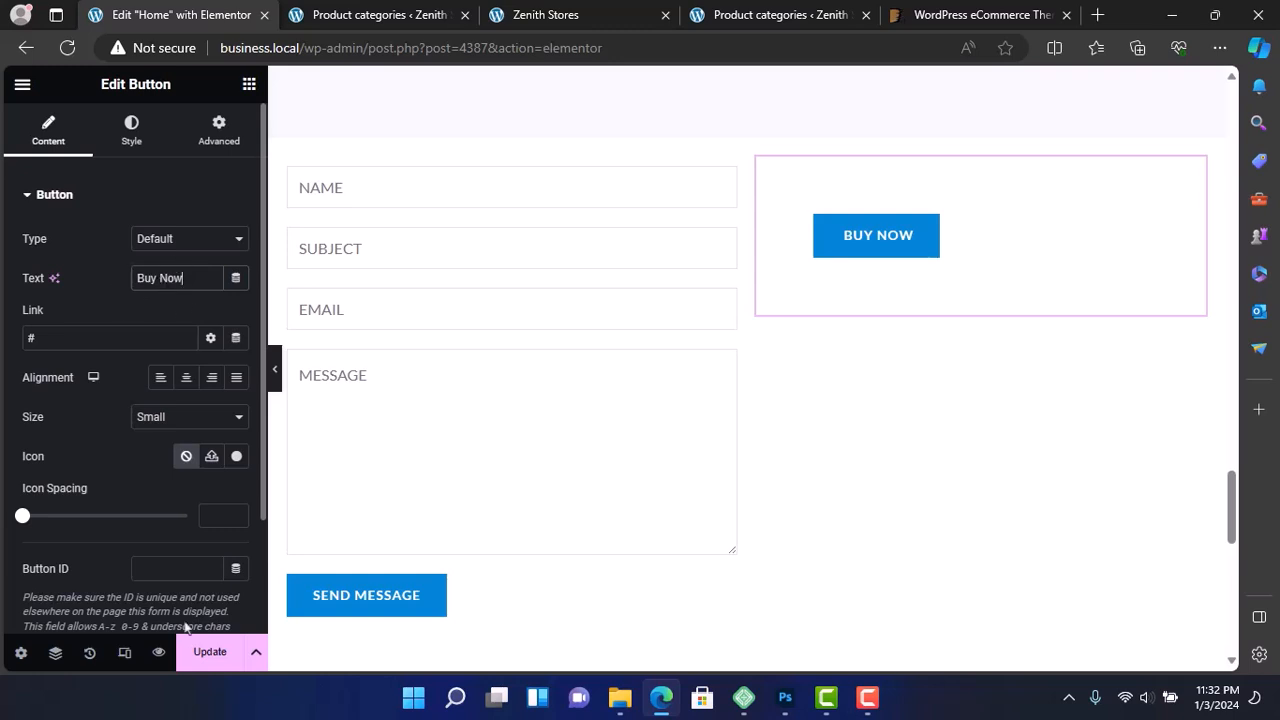
click(211, 656)
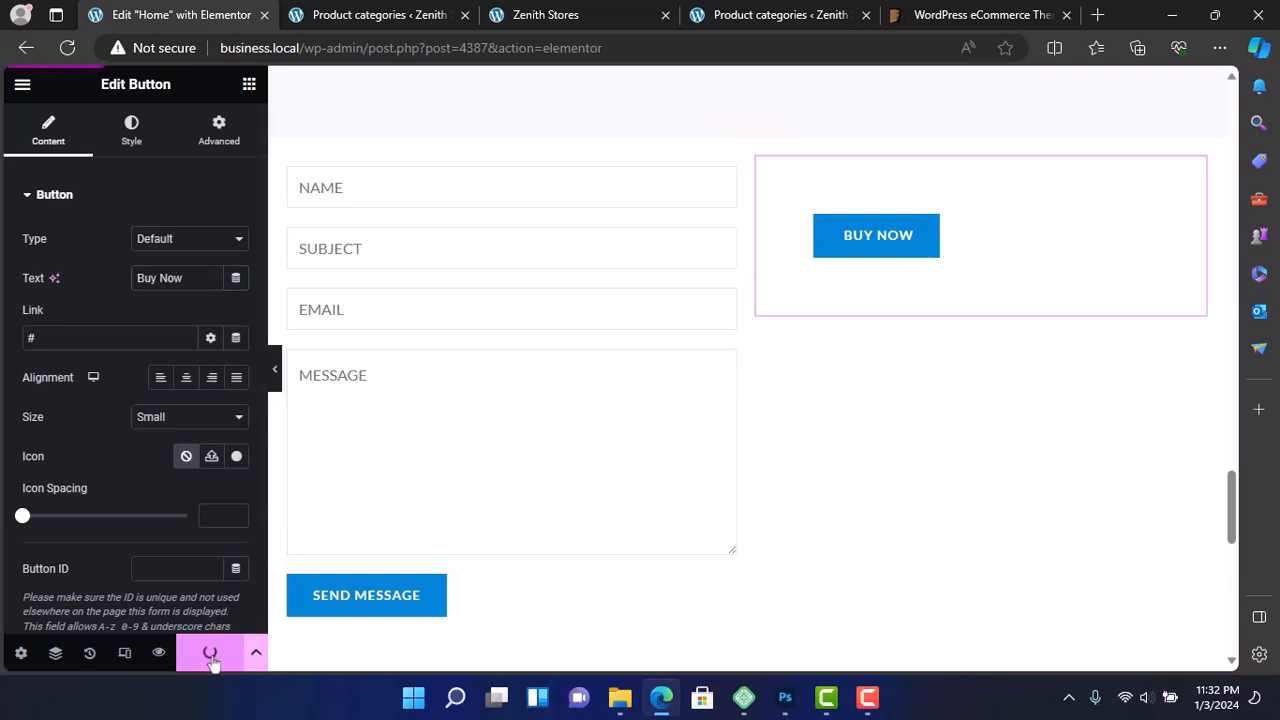
Step: Reload the live storefront and try the contact form's Name and Message fields
click(575, 14)
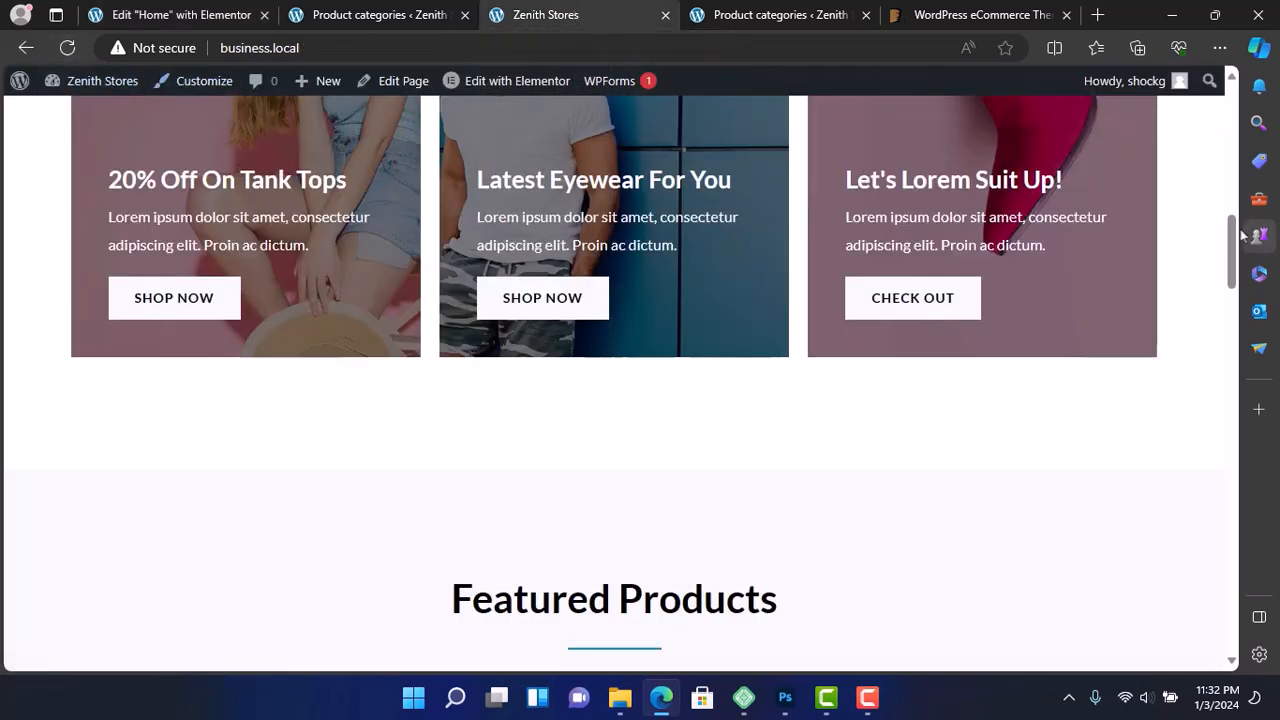
drag(1233, 255, 1257, 545)
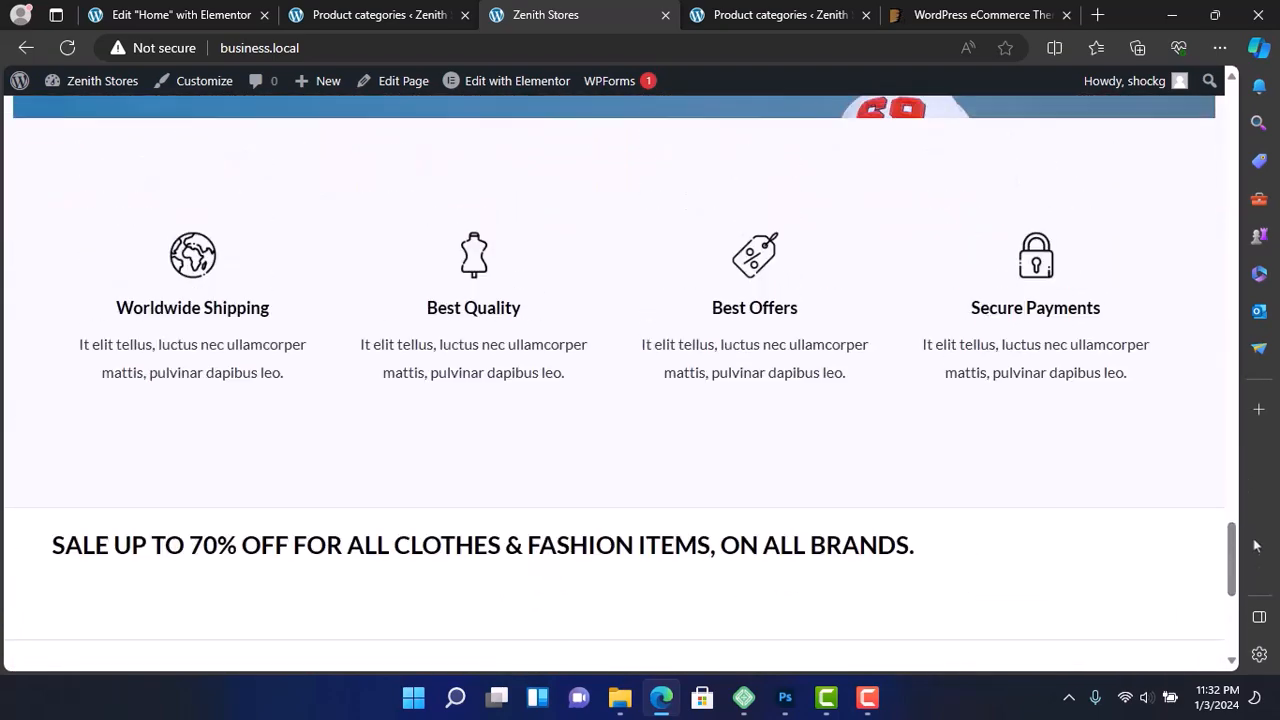
click(69, 52)
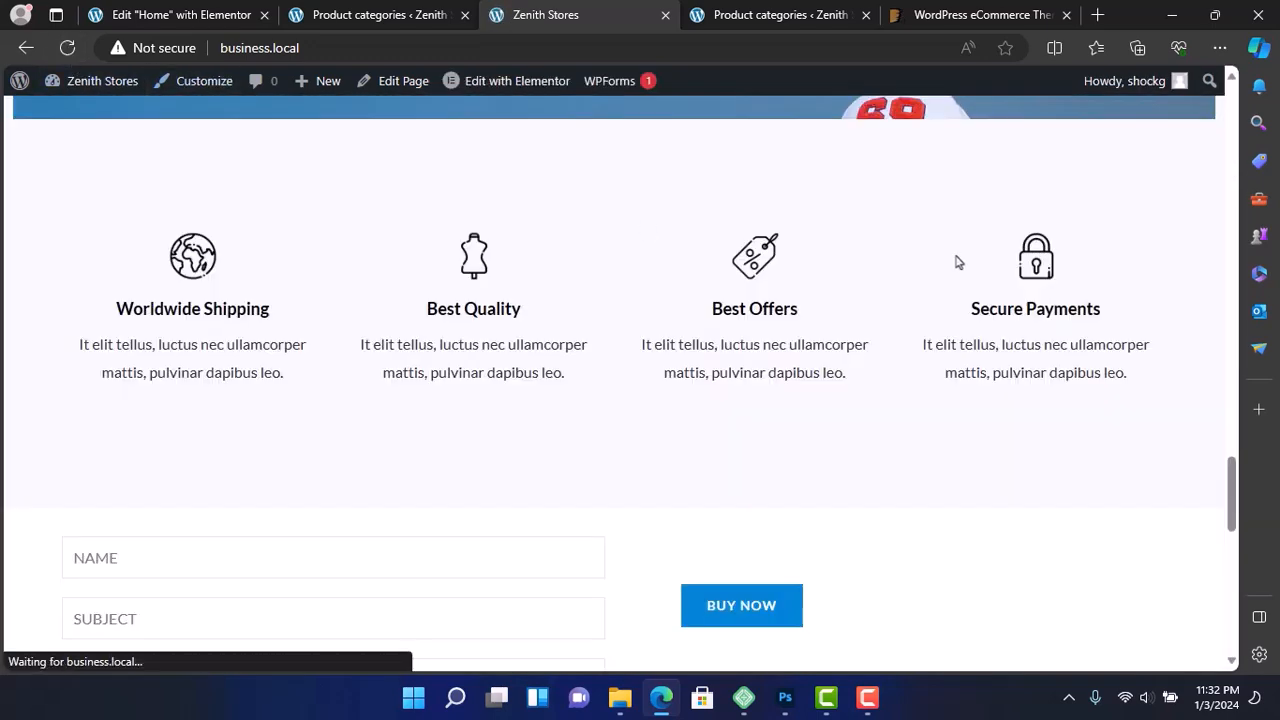
drag(1235, 487, 1240, 538)
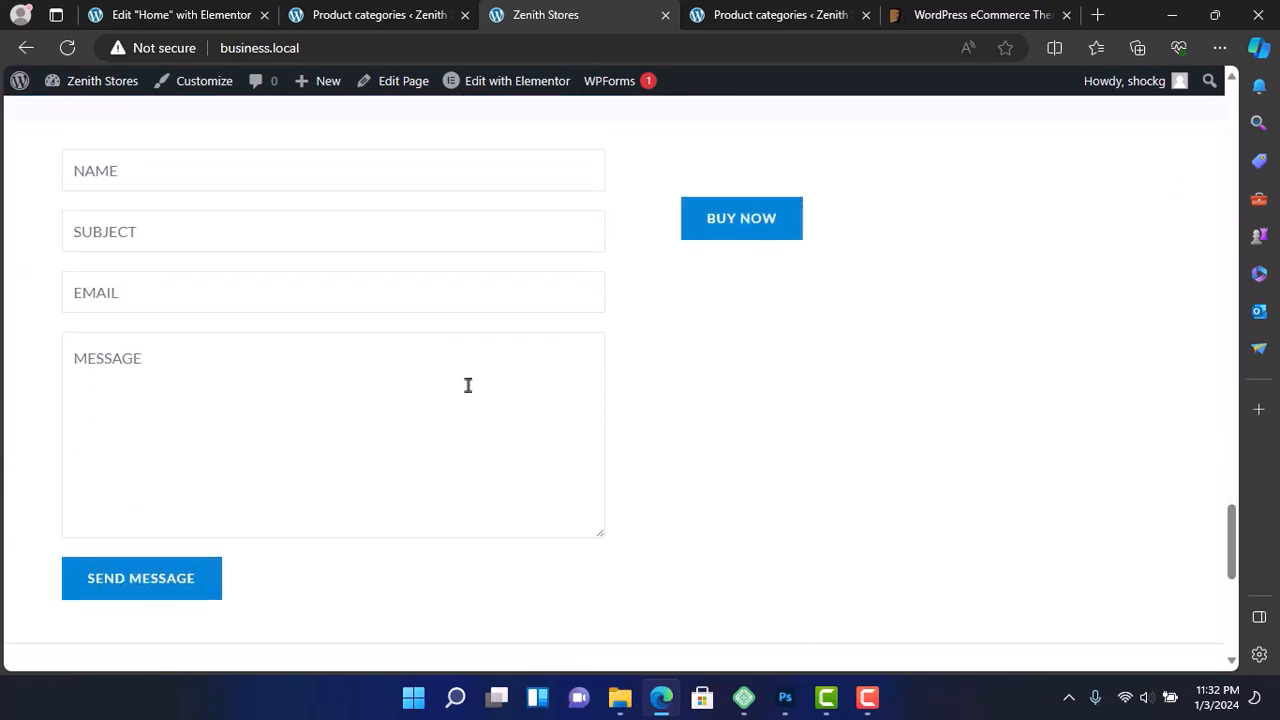
click(316, 168)
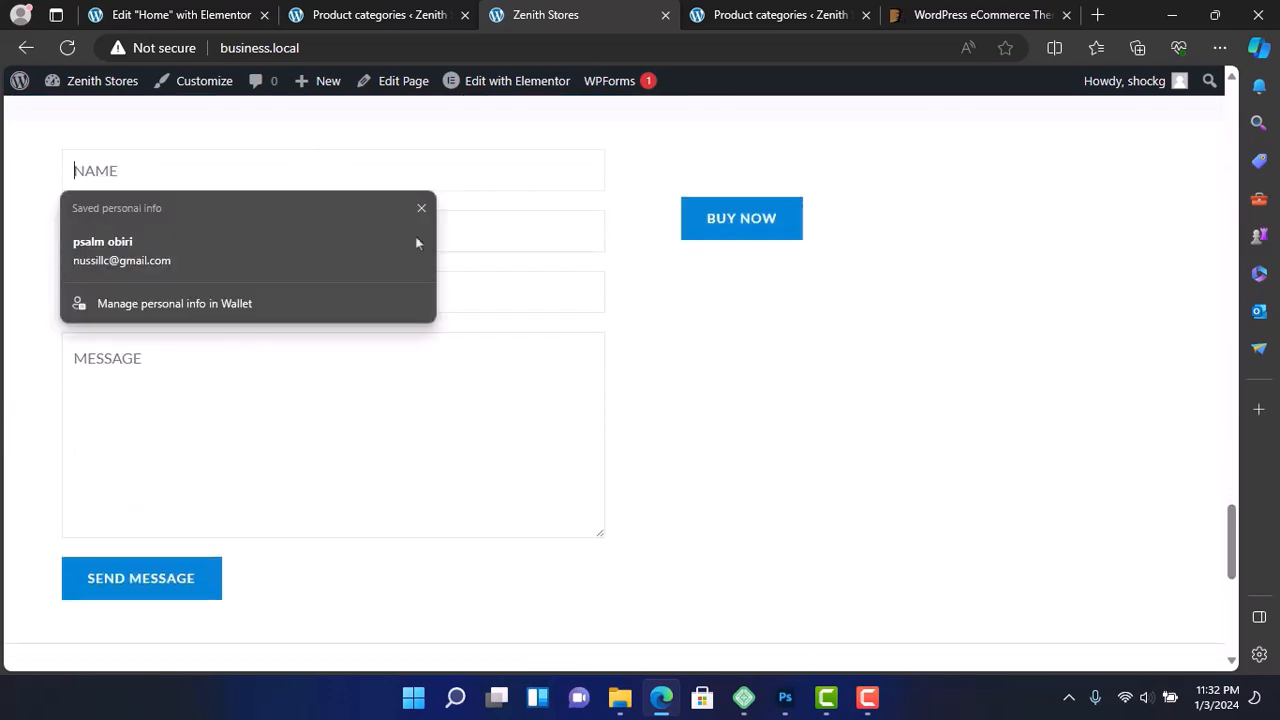
click(430, 436)
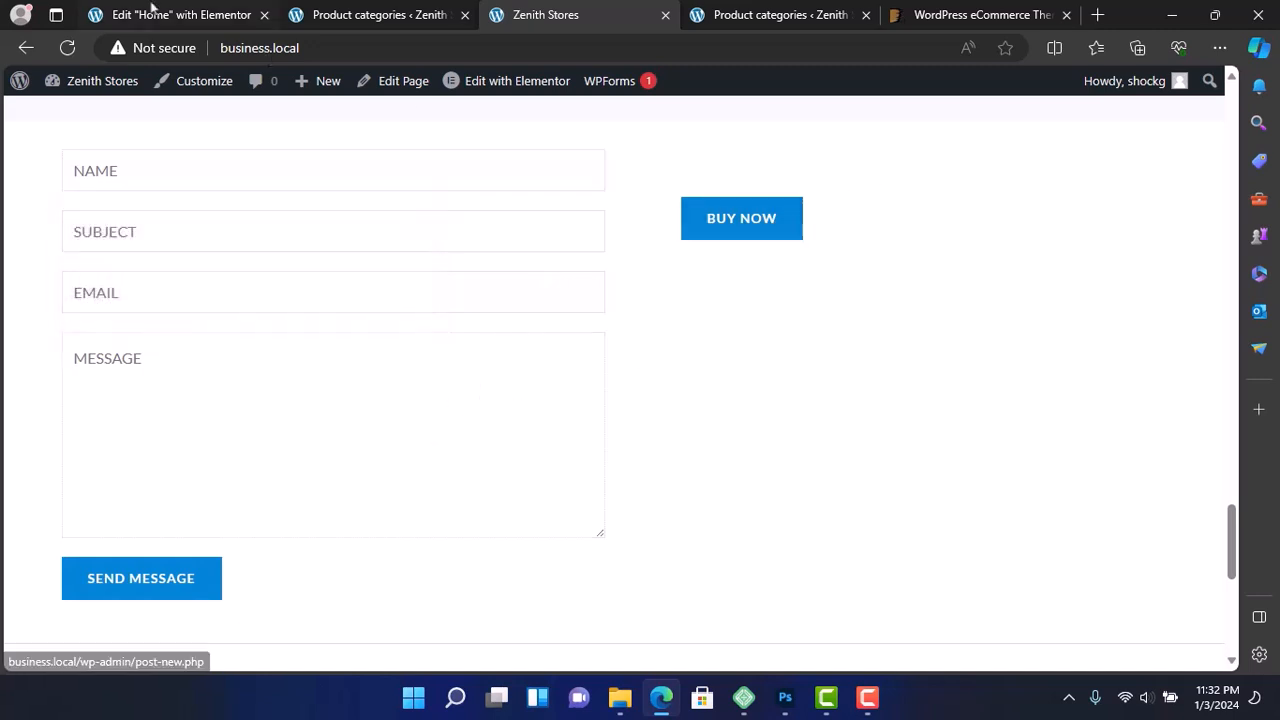
Step: Delete the contact form and Buy Now section in Elementor and update the page
click(152, 10)
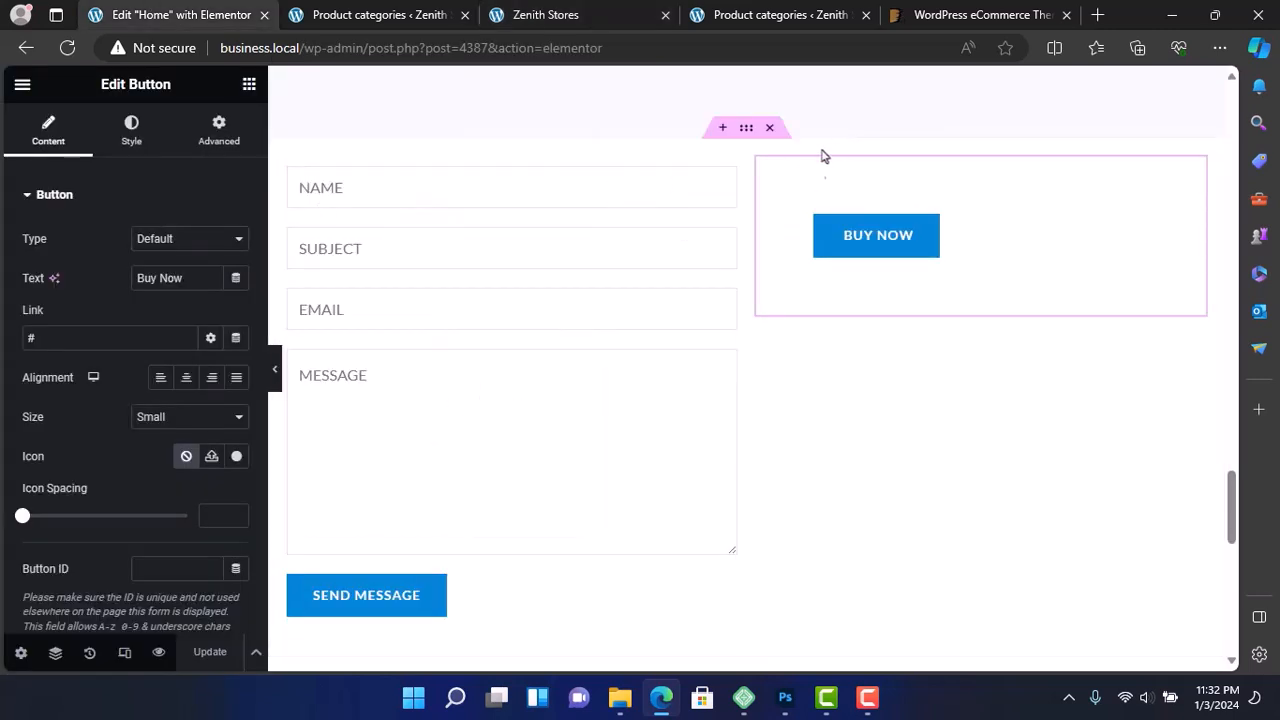
click(770, 128)
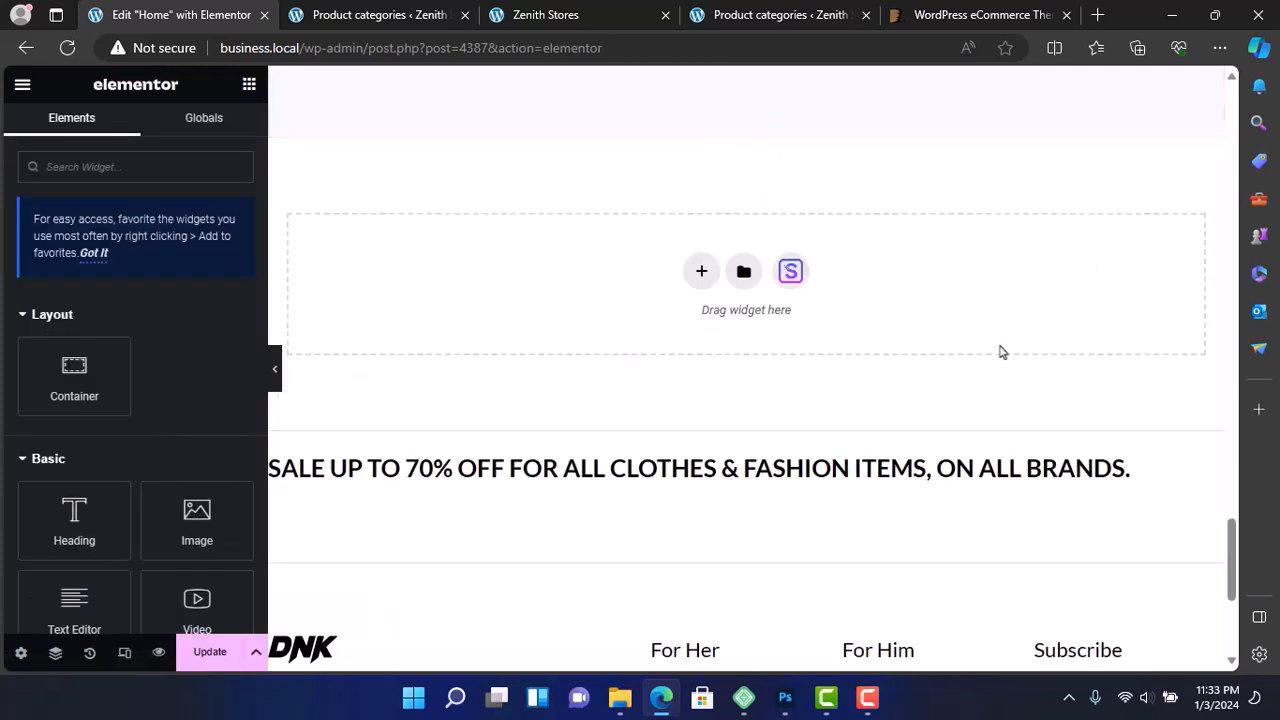
mouse_move(1234, 558)
mouse_down()
mouse_move(1230, 485)
mouse_move(1247, 579)
mouse_up()
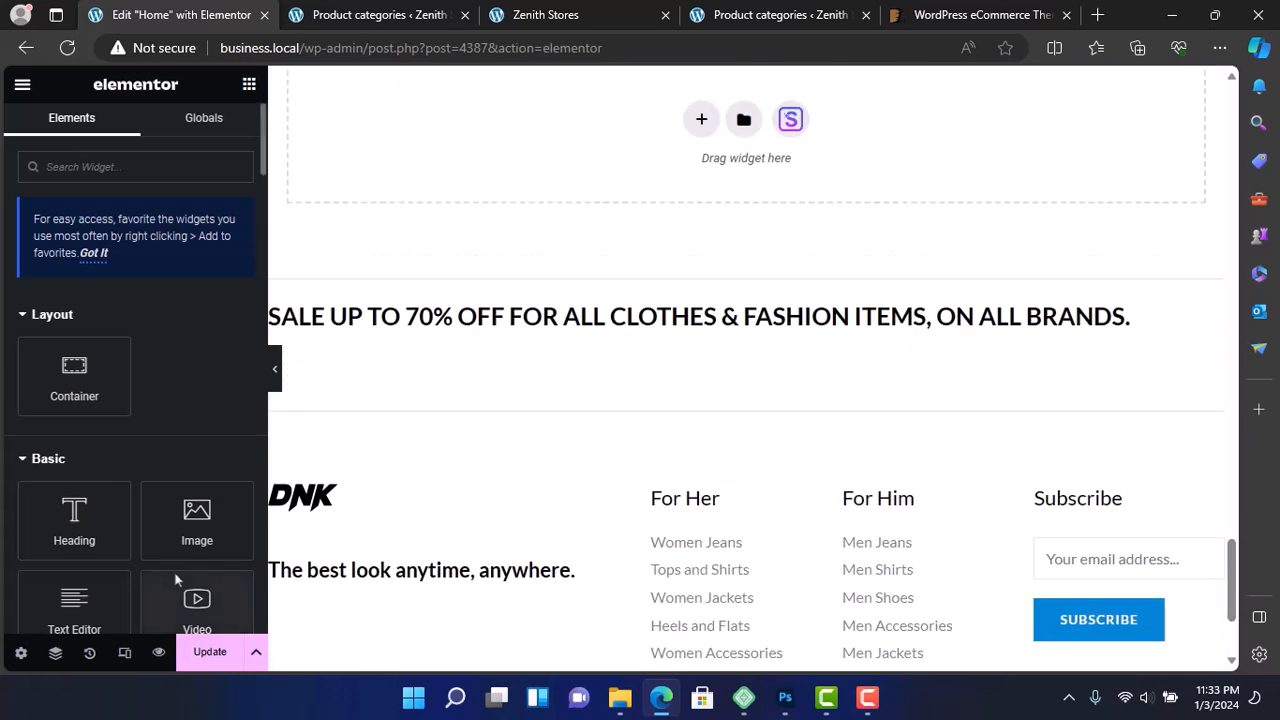
click(205, 652)
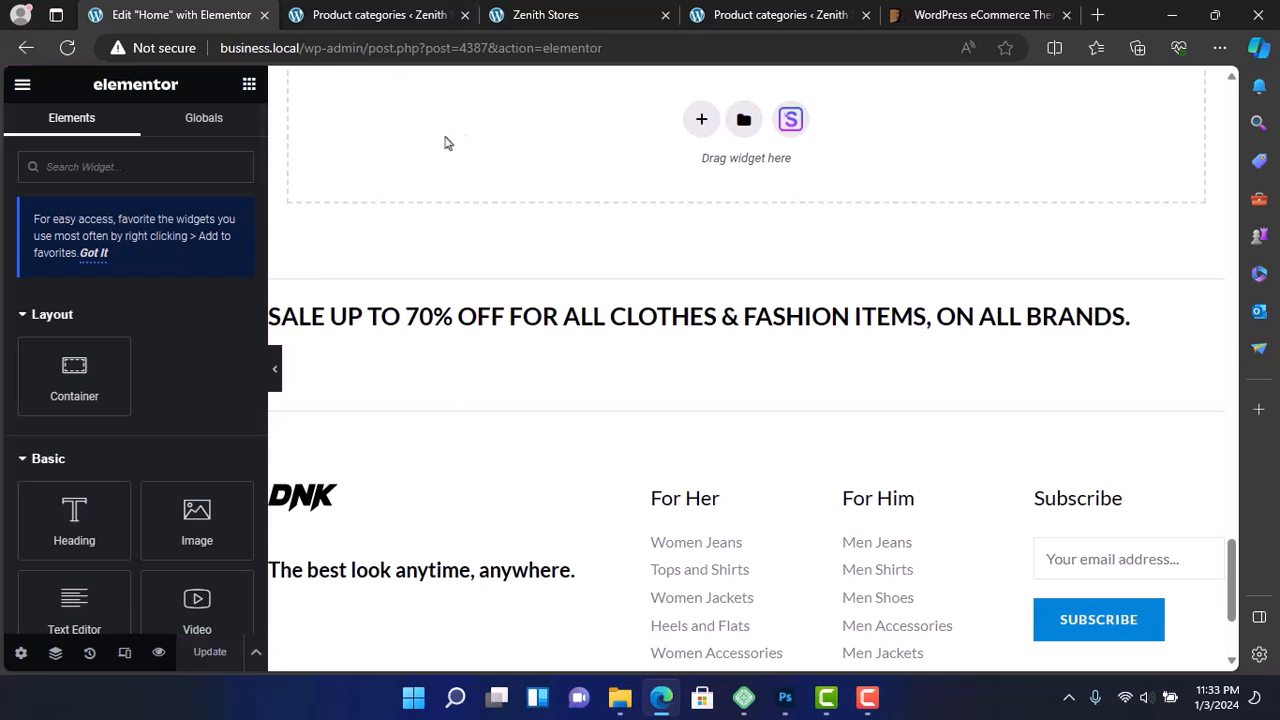
Step: Reload the storefront to confirm the section is gone
click(590, 12)
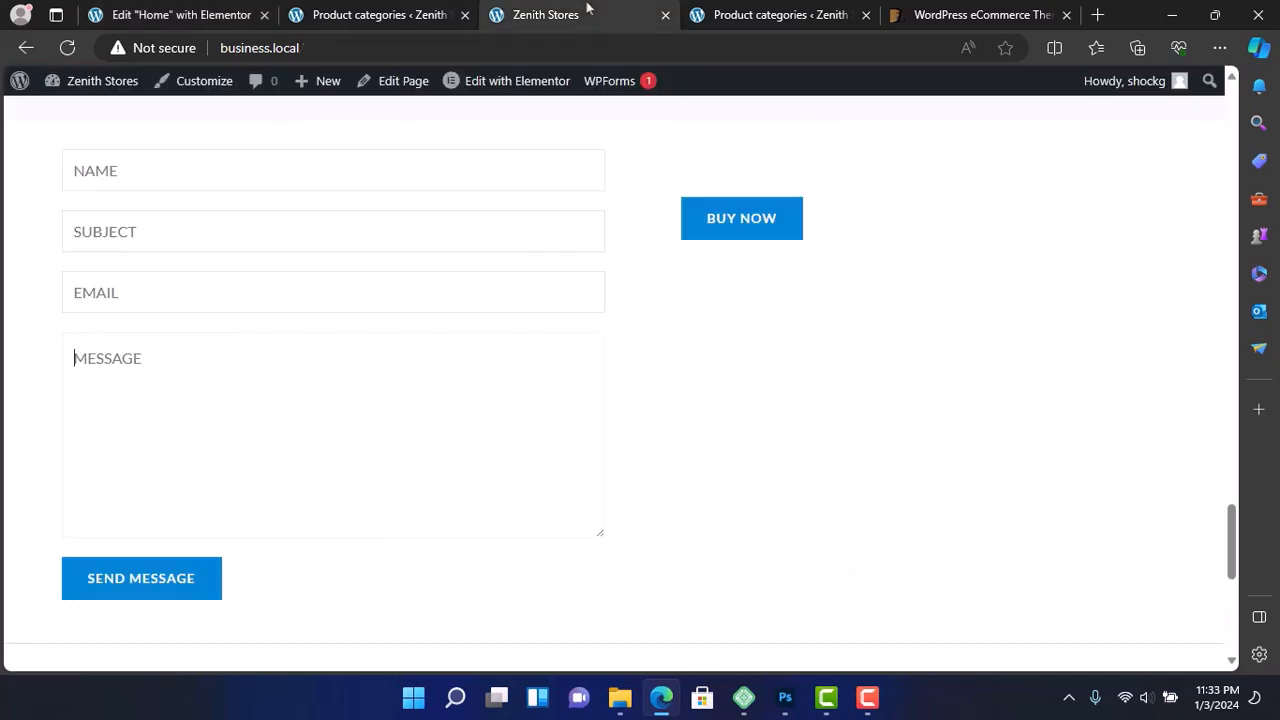
click(67, 48)
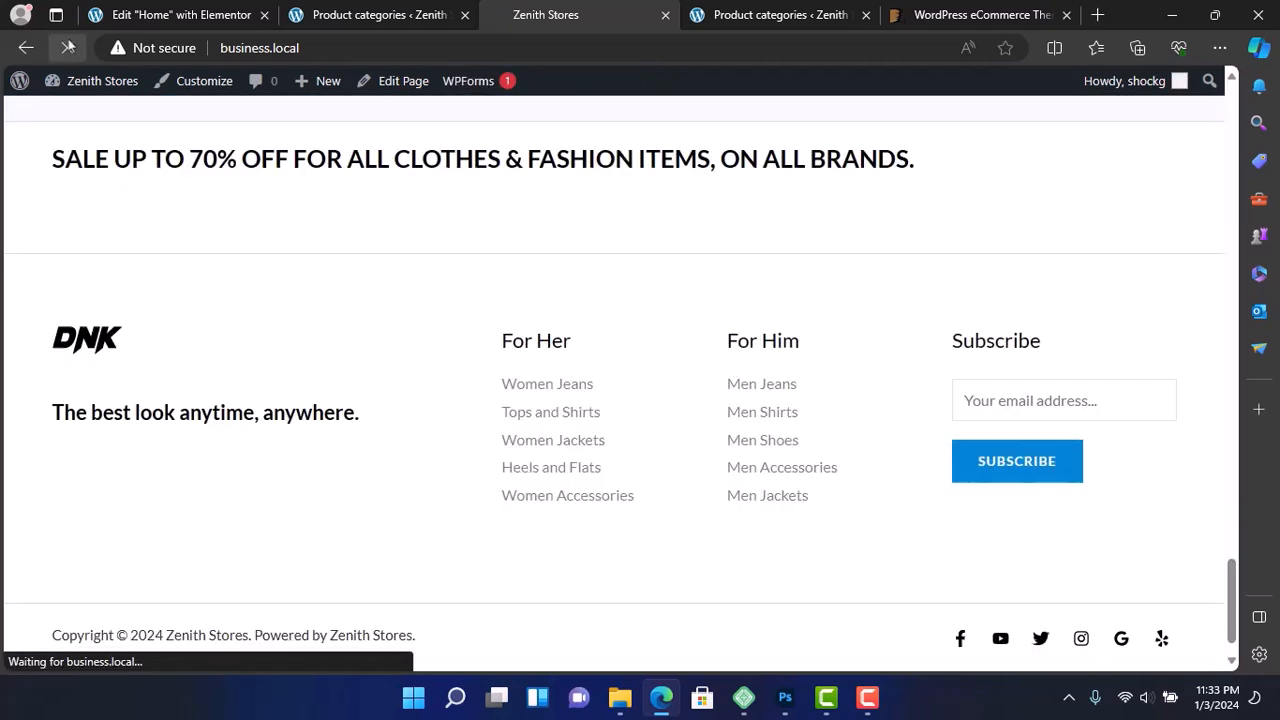
drag(1238, 568, 1234, 205)
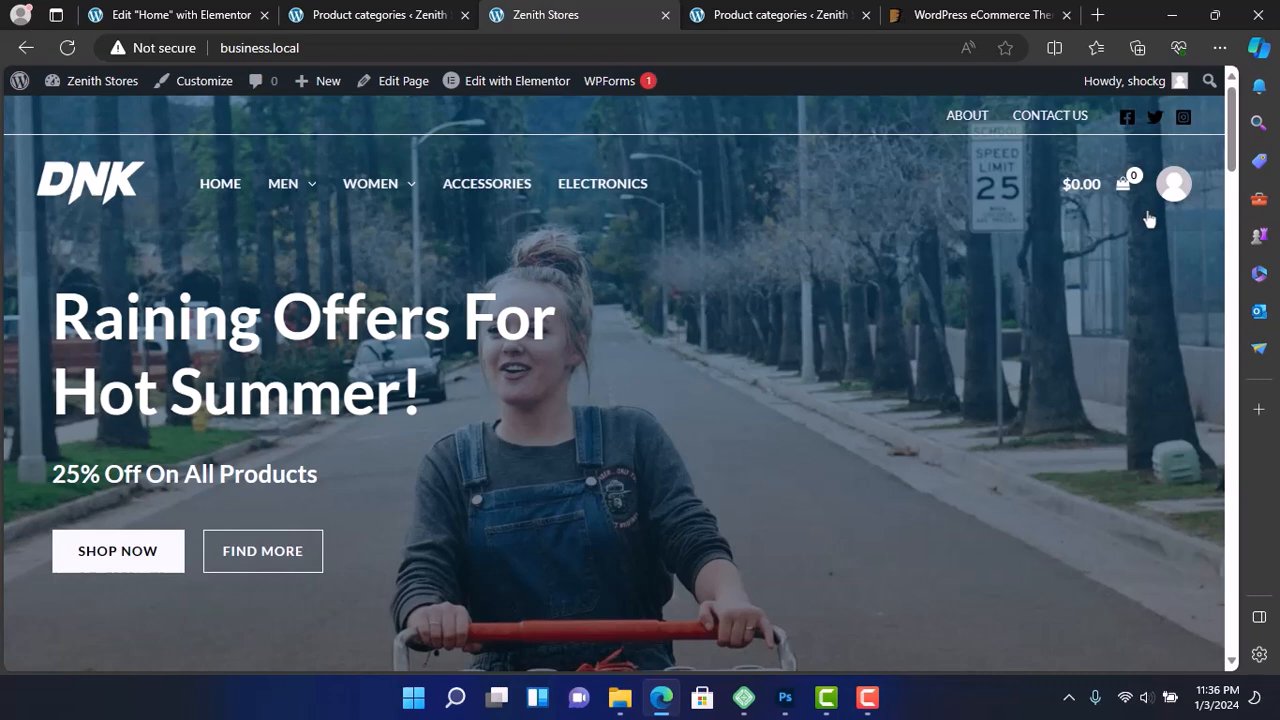
scroll(1220, 204, down, 3)
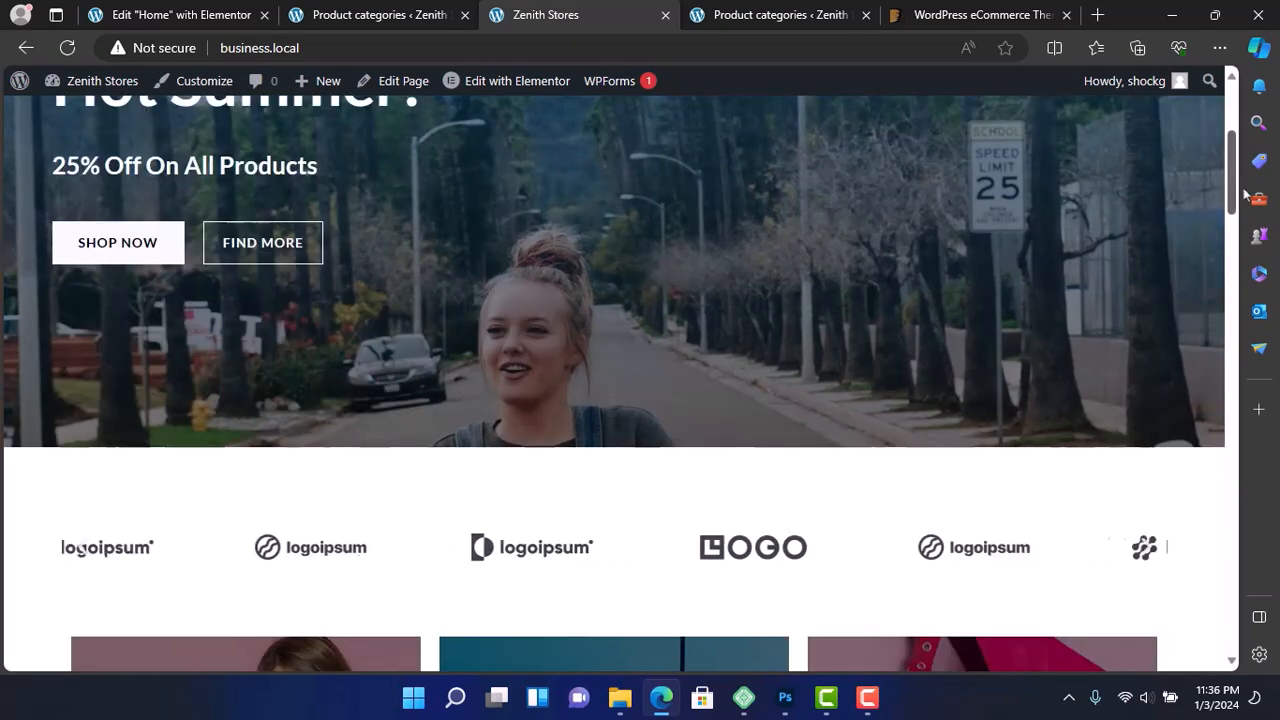
drag(1245, 195, 1245, 358)
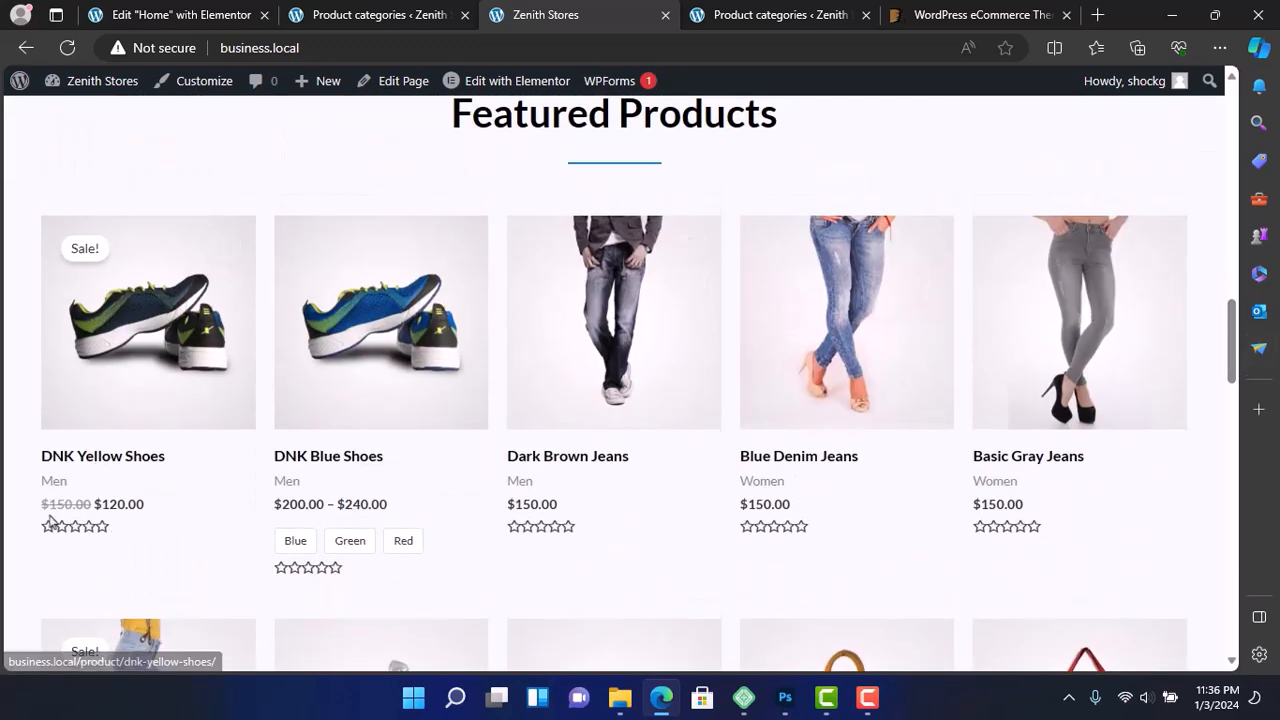
drag(36, 460, 183, 463)
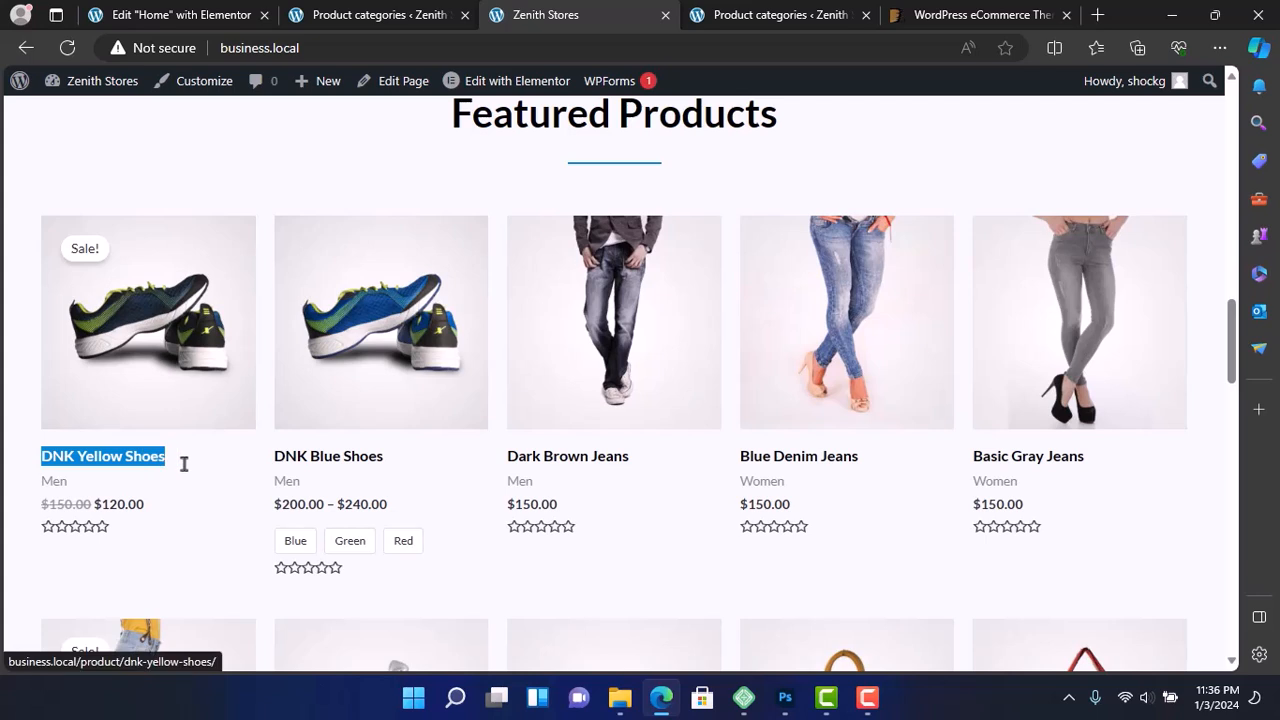
click(81, 489)
drag(81, 489, 30, 484)
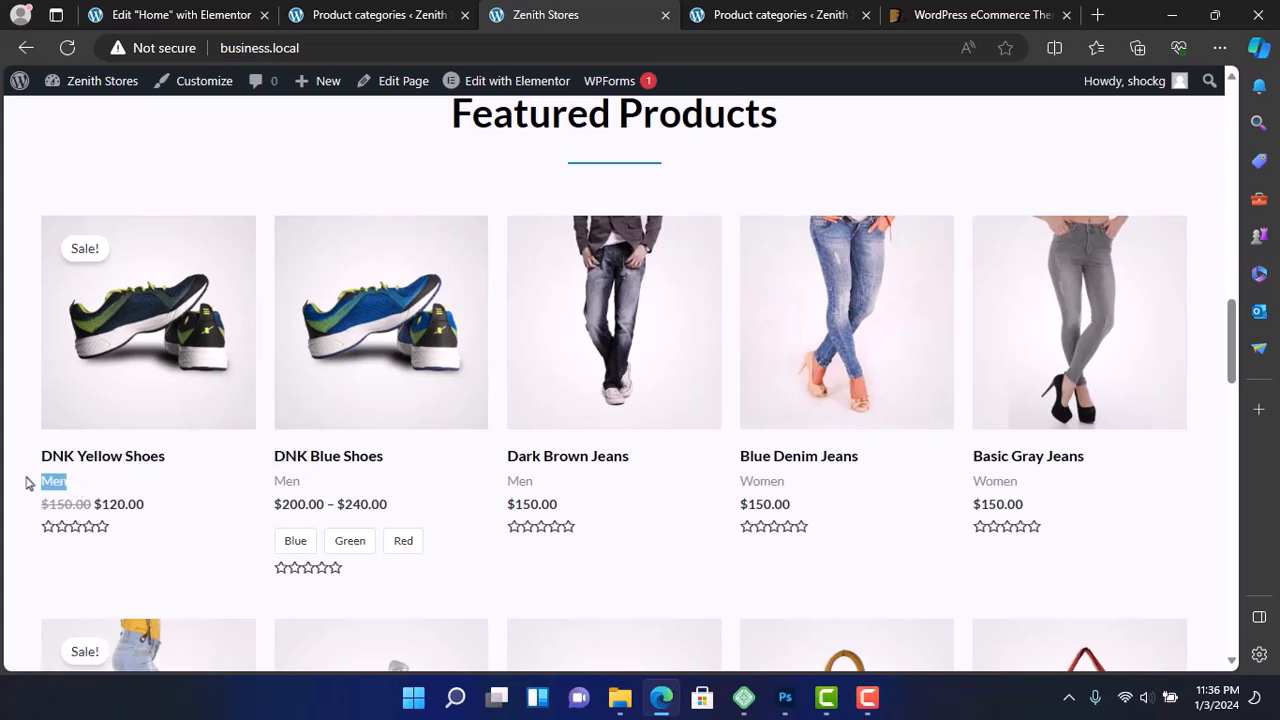
drag(157, 508, 97, 502)
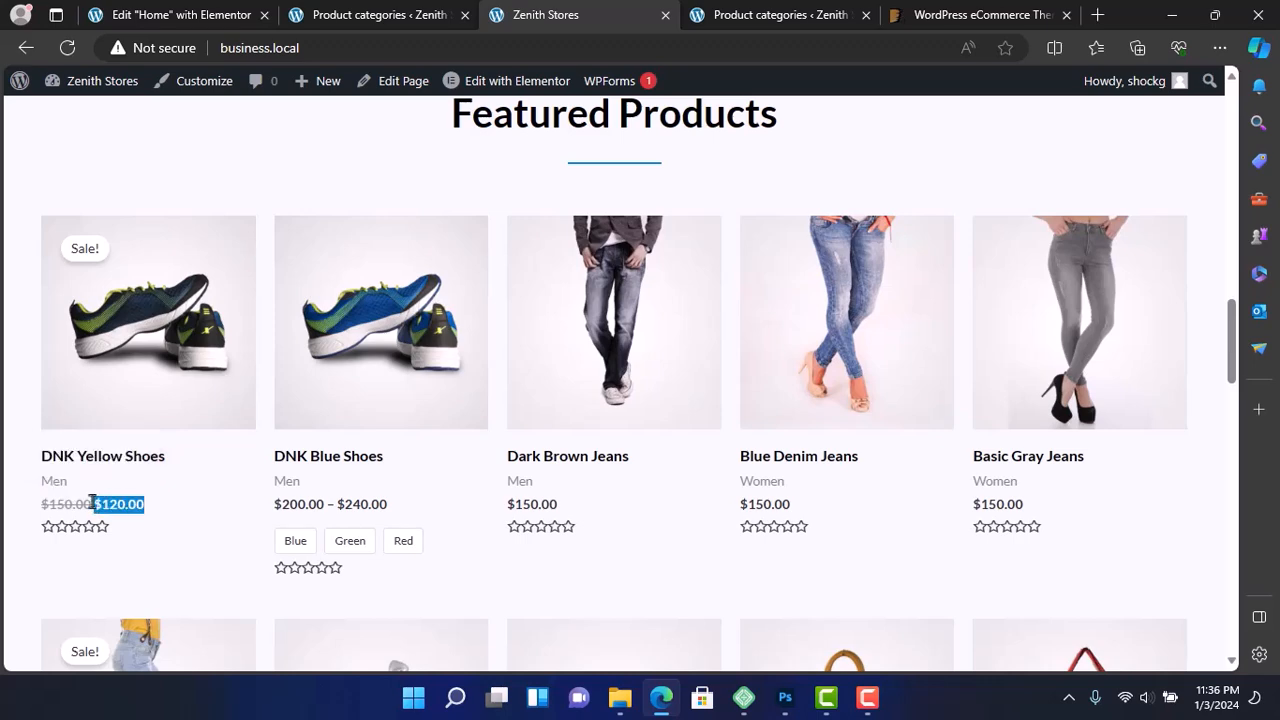
click(18, 508)
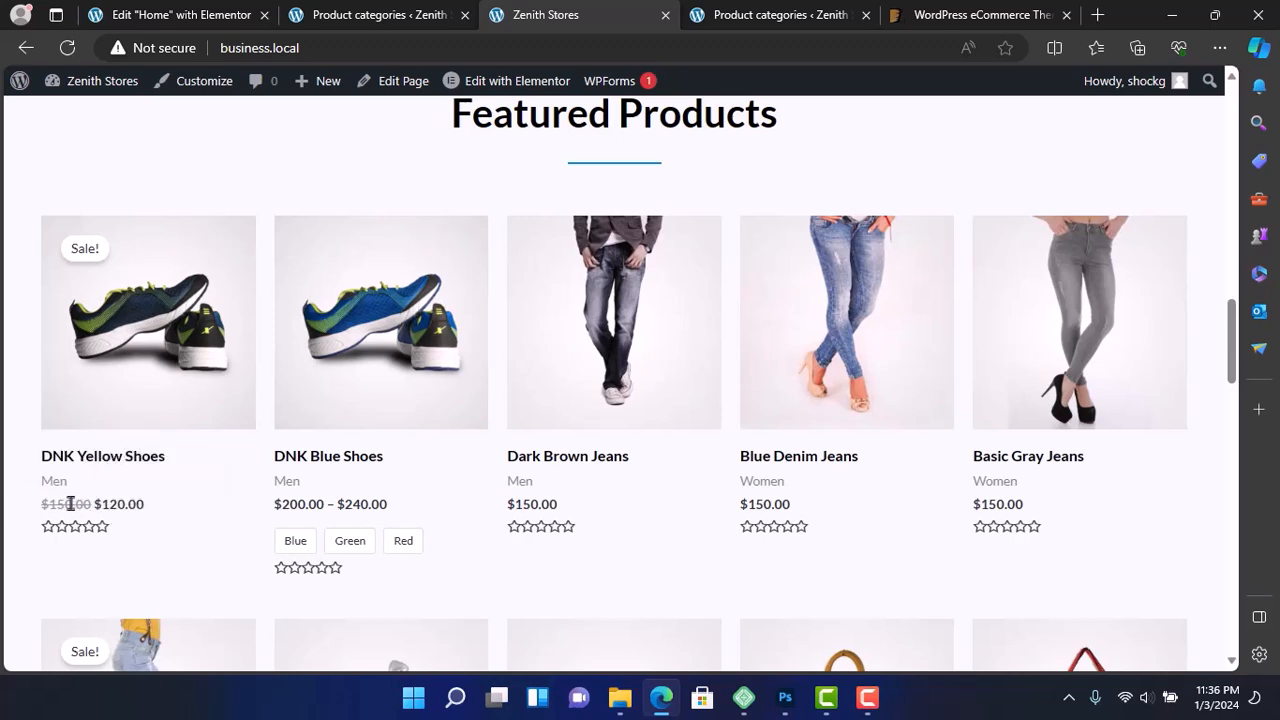
drag(157, 510, 94, 505)
click(60, 528)
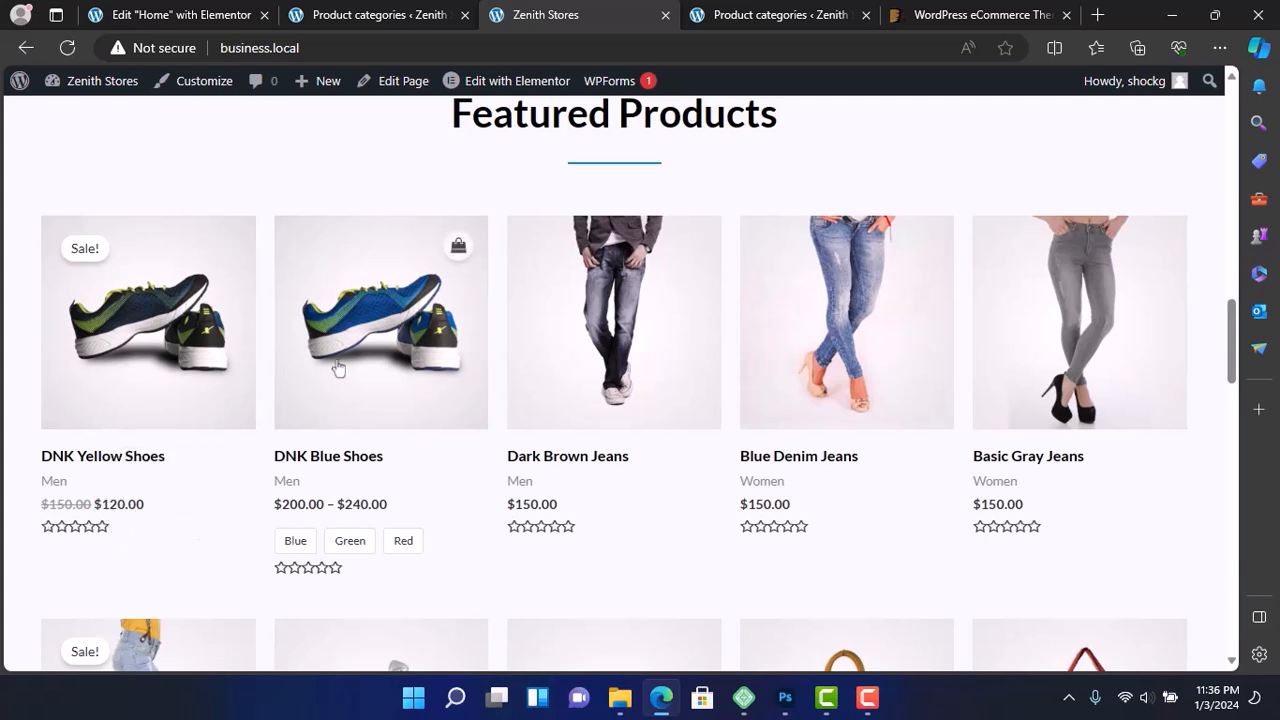
click(141, 461)
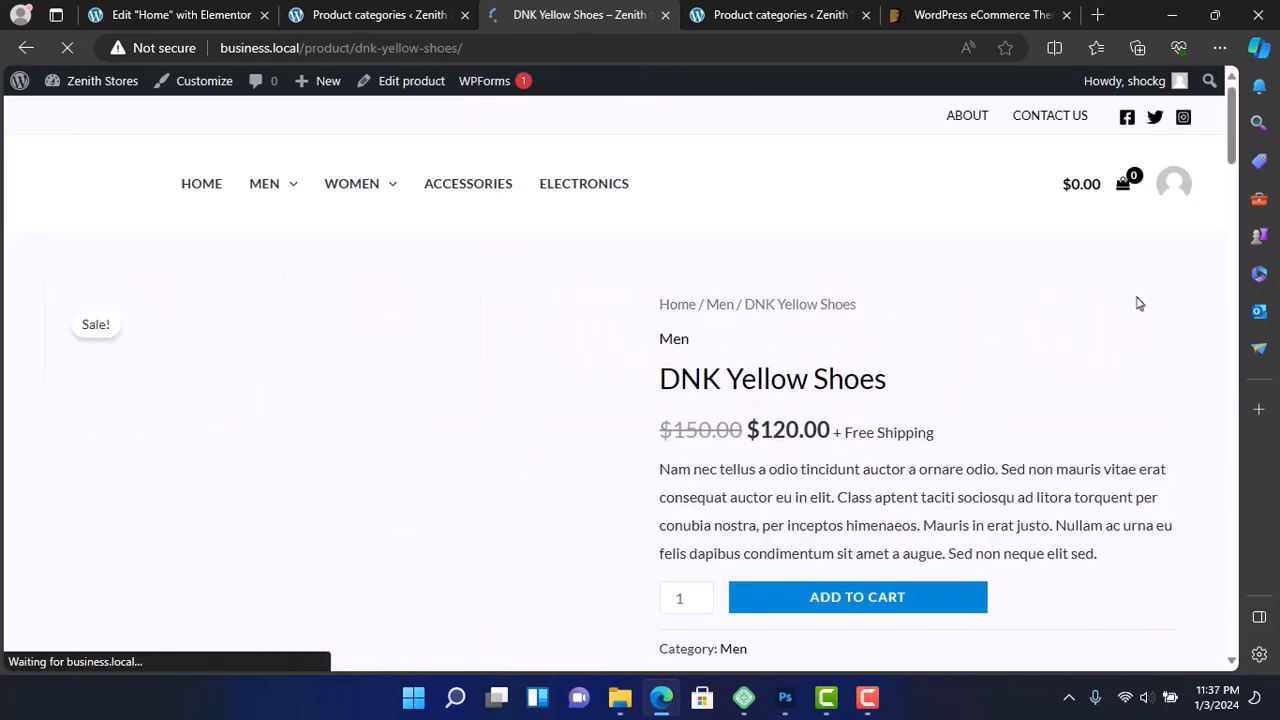
scroll(1137, 303, down, 2)
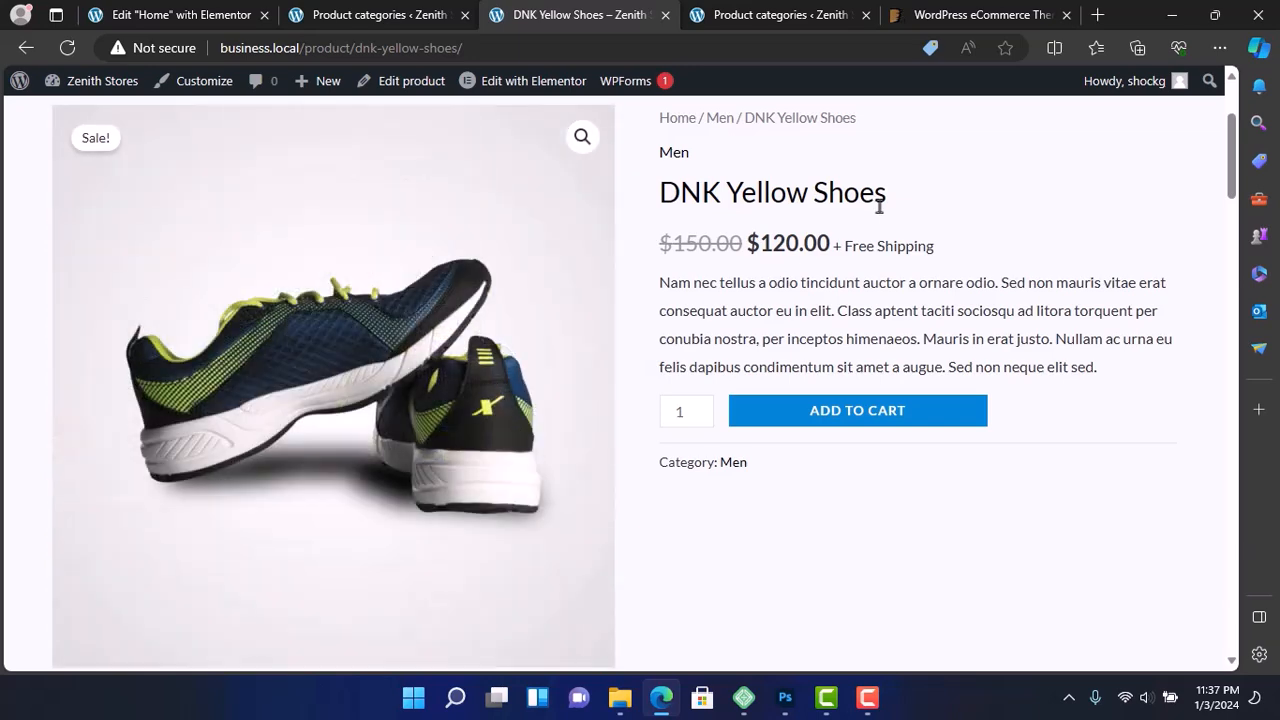
drag(891, 198, 658, 192)
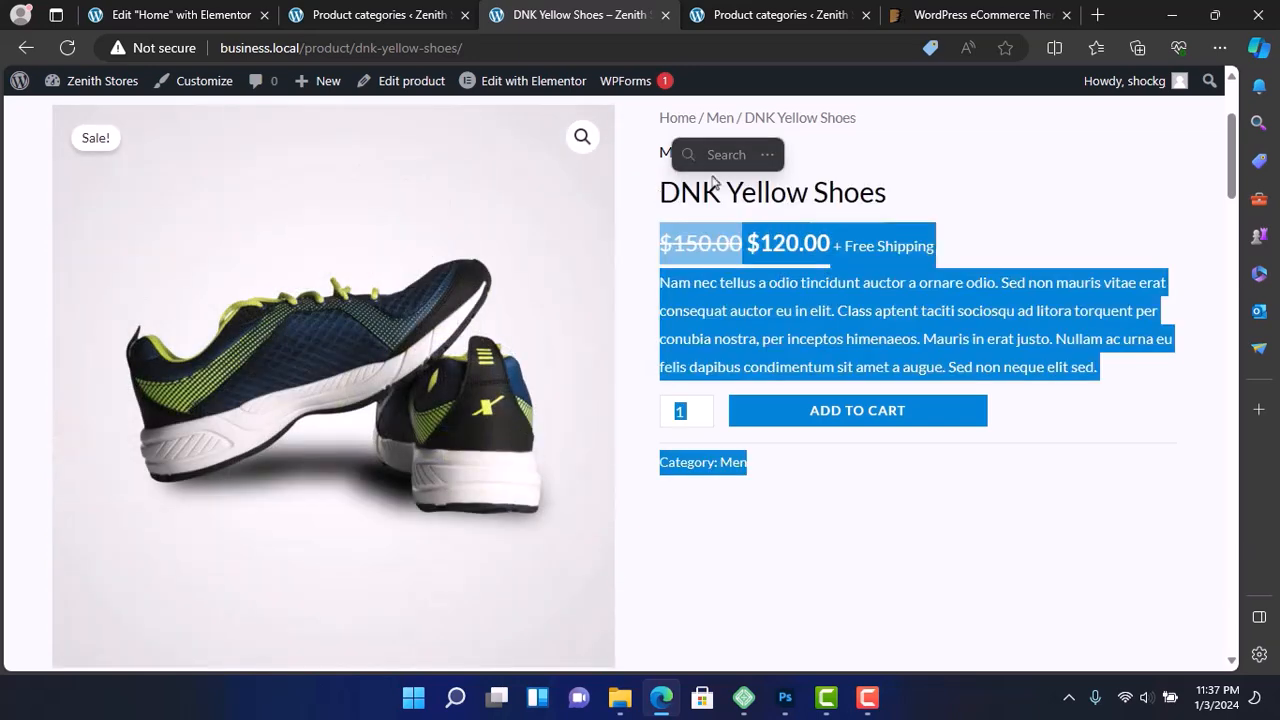
click(874, 194)
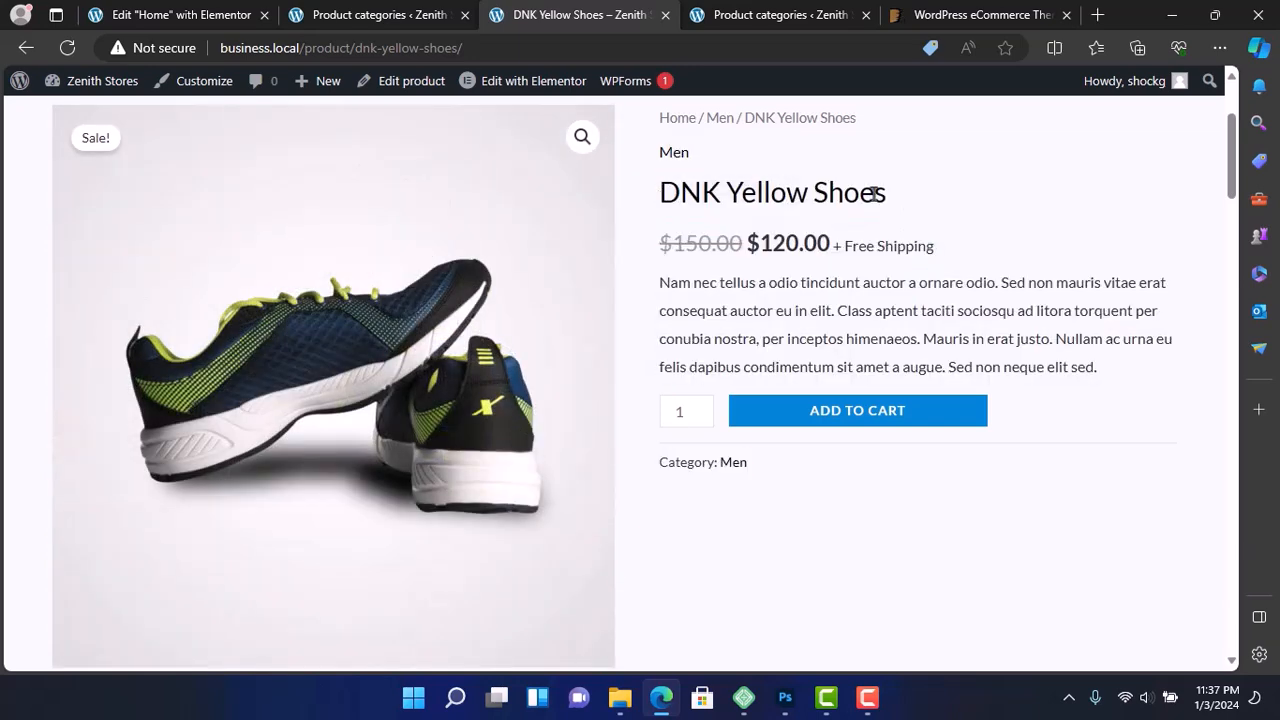
drag(676, 284, 1100, 380)
click(657, 291)
mouse_move(656, 287)
mouse_down()
mouse_move(748, 465)
mouse_move(1095, 374)
mouse_move(651, 286)
mouse_up()
click(1100, 380)
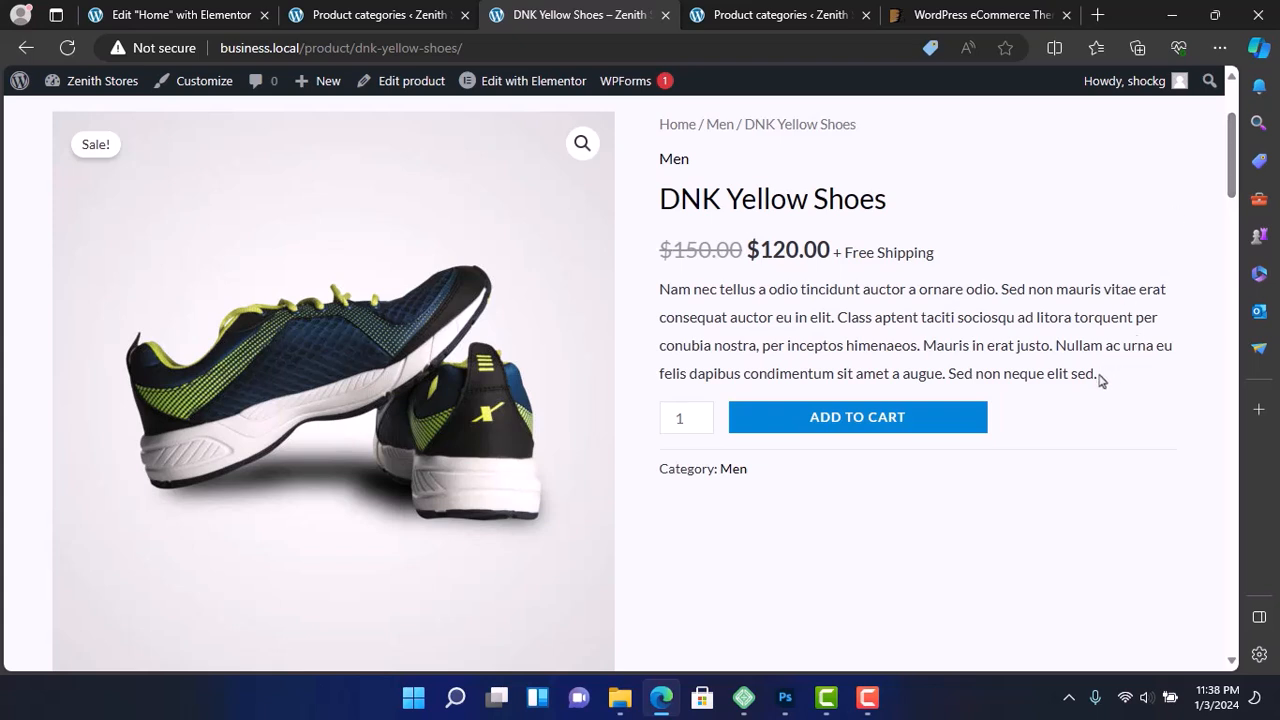
drag(1098, 376, 660, 289)
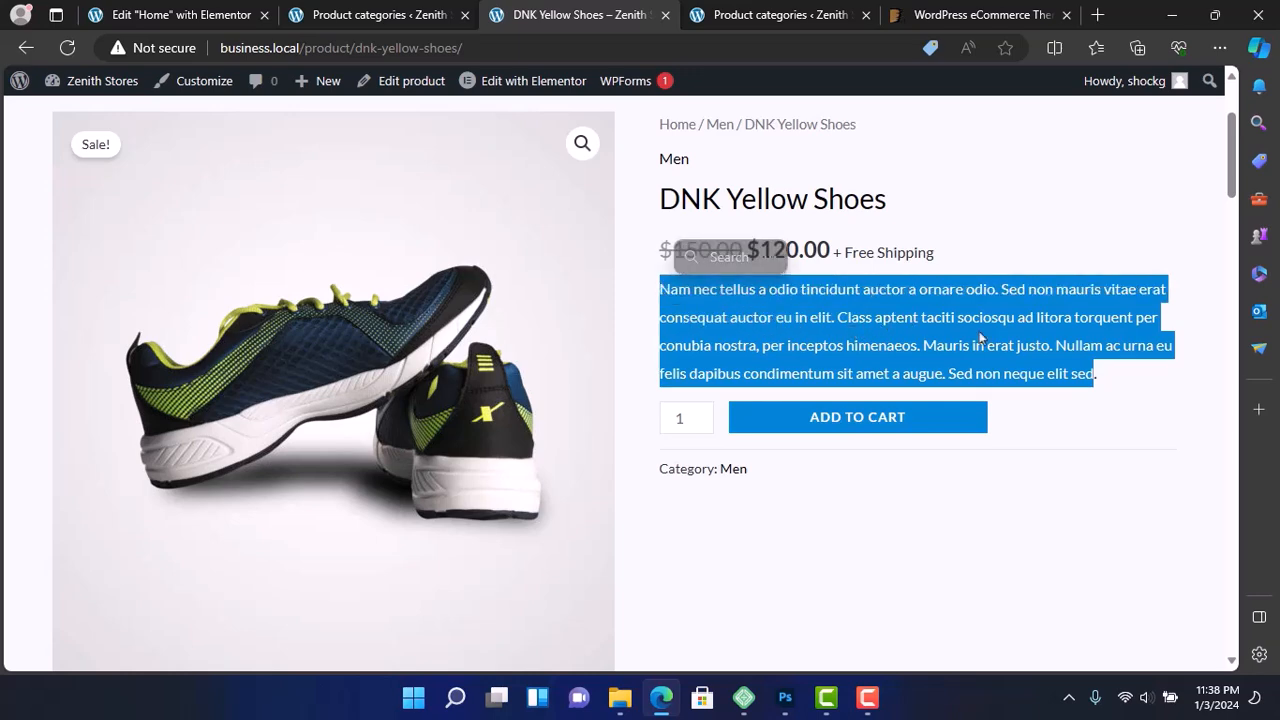
click(1100, 384)
drag(1232, 162, 1232, 241)
drag(934, 460, 40, 346)
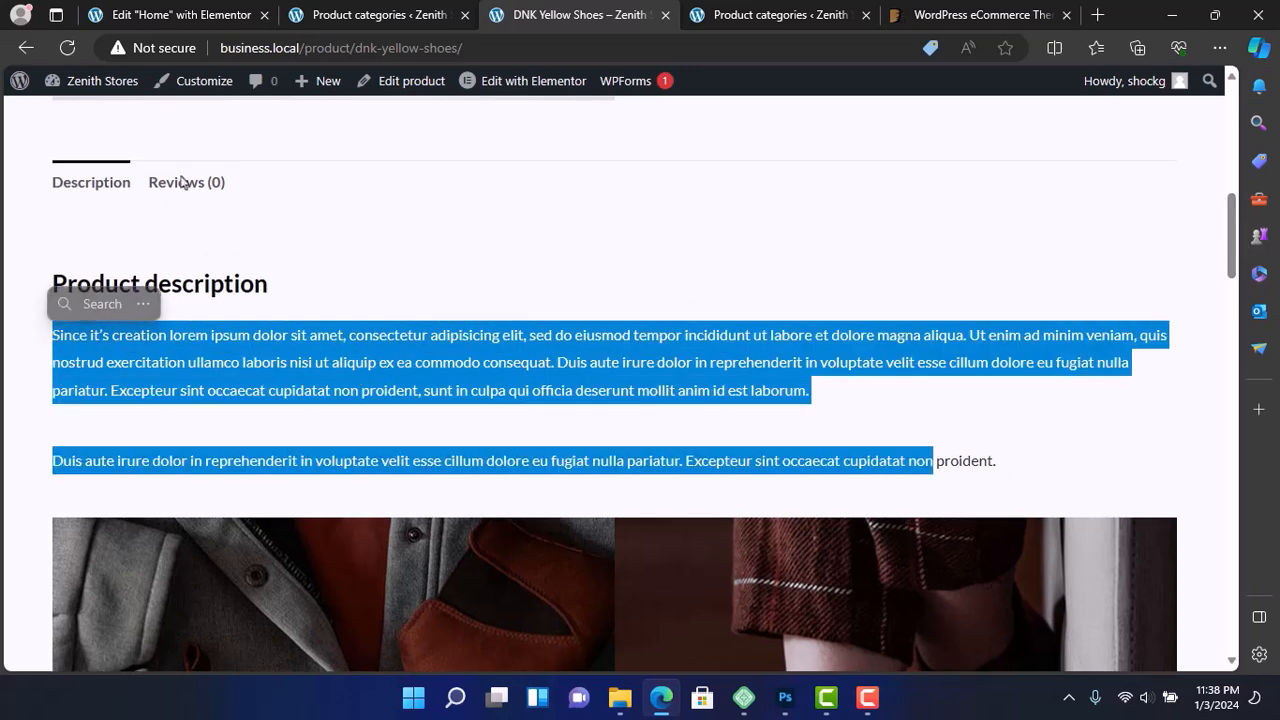
click(190, 186)
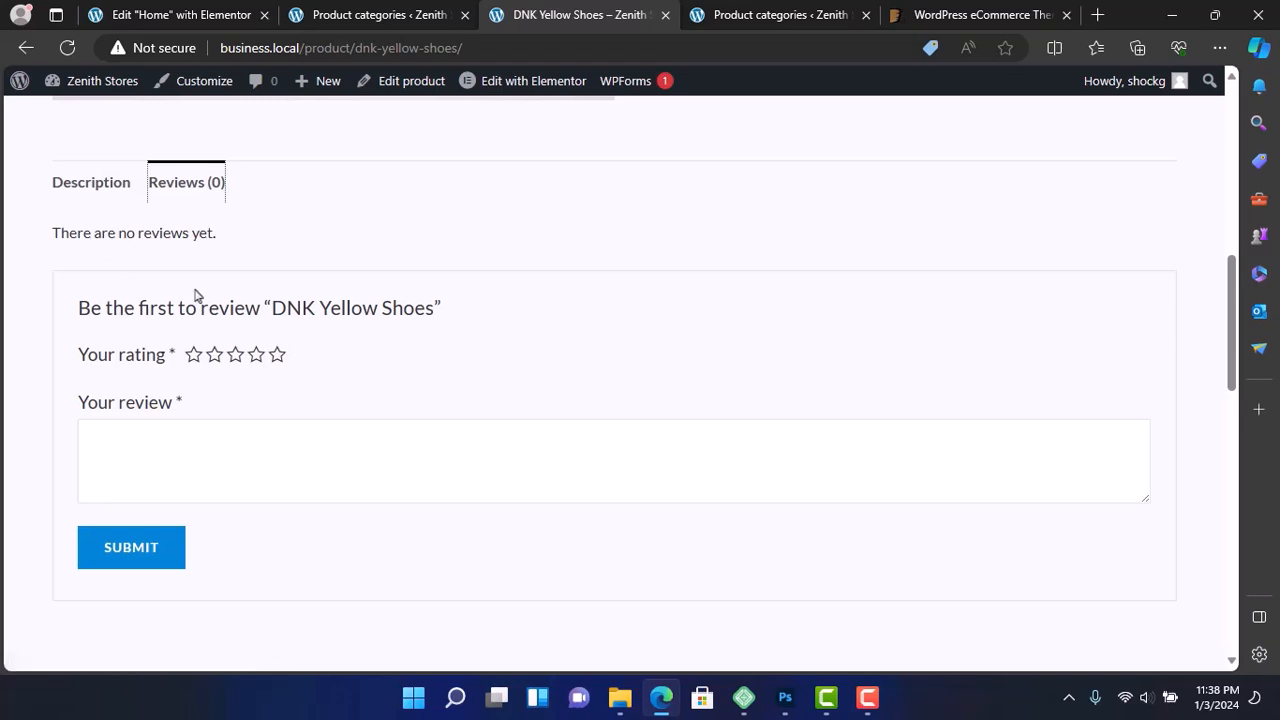
click(190, 423)
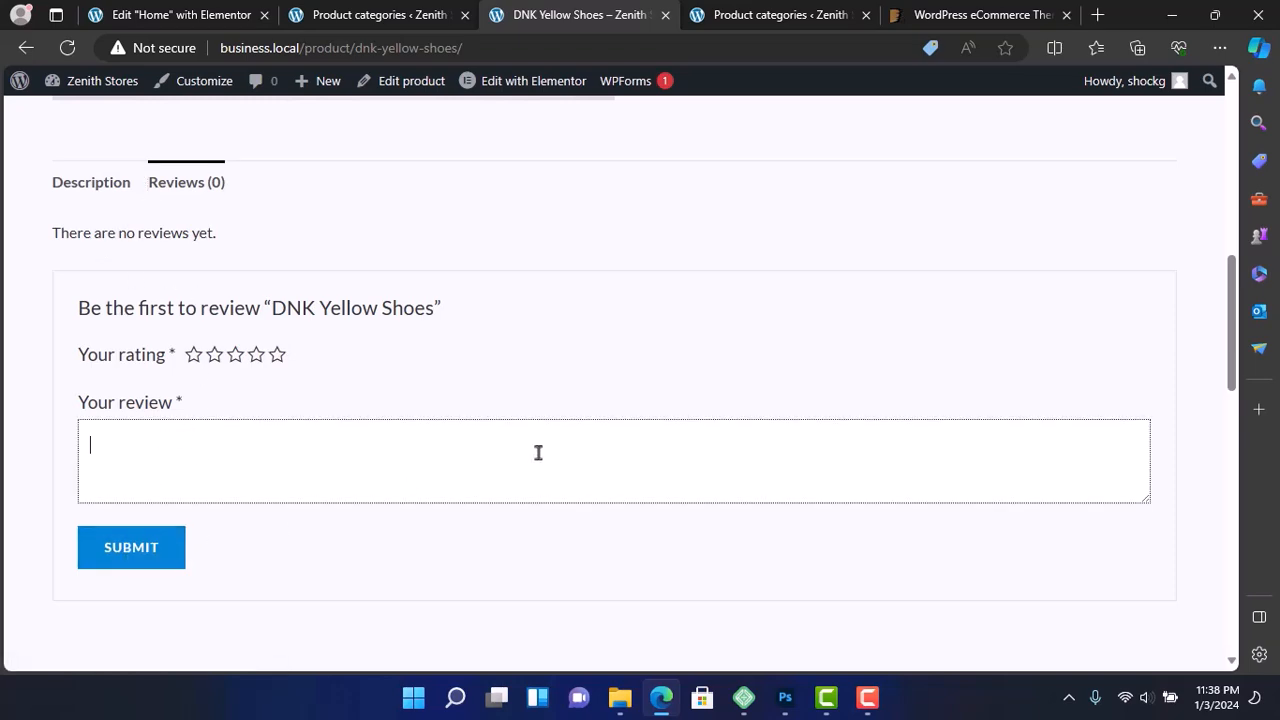
drag(1247, 279, 1247, 397)
drag(84, 150, 417, 190)
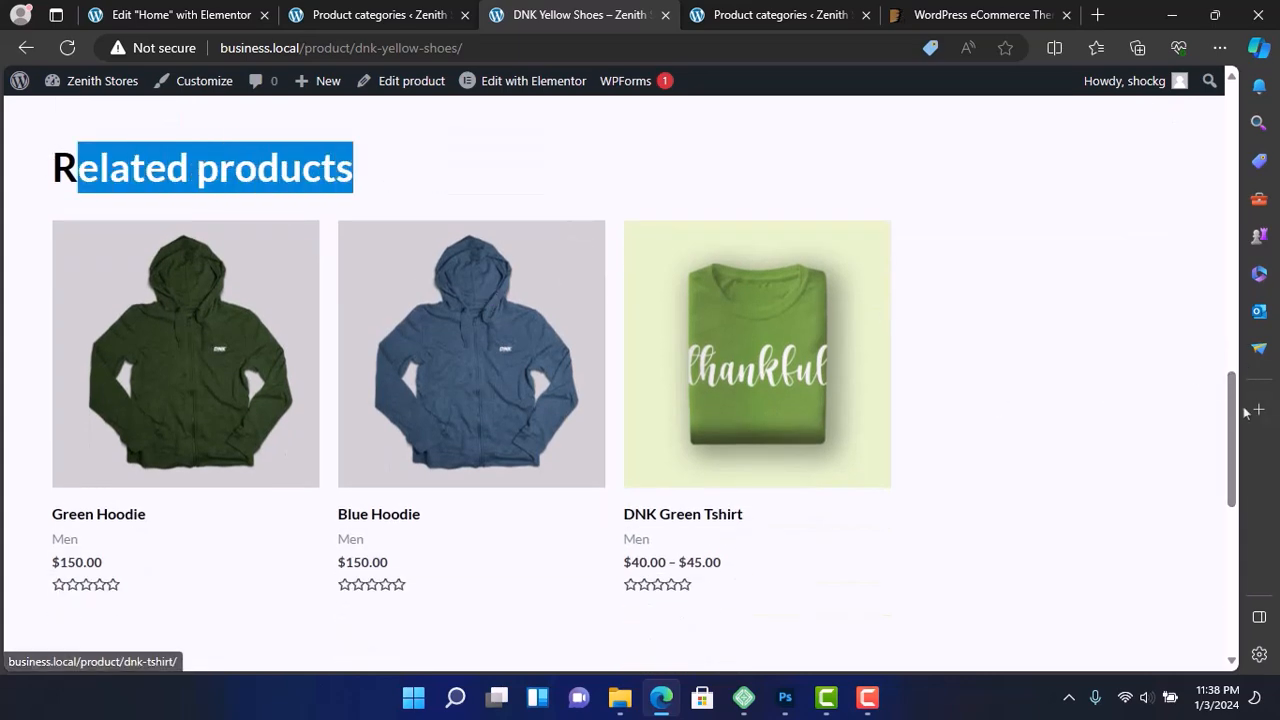
drag(1234, 402, 1240, 110)
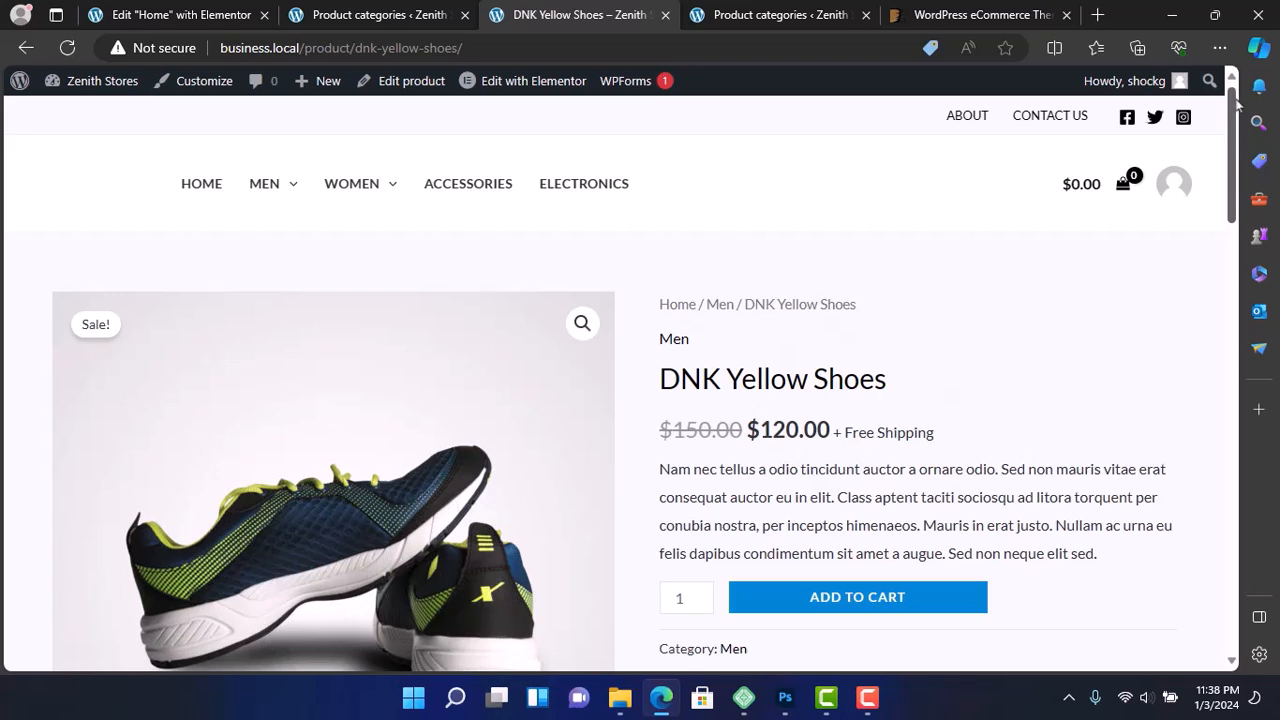
Step: Go to the Accessories category from the top menu, showing 7 products
click(469, 185)
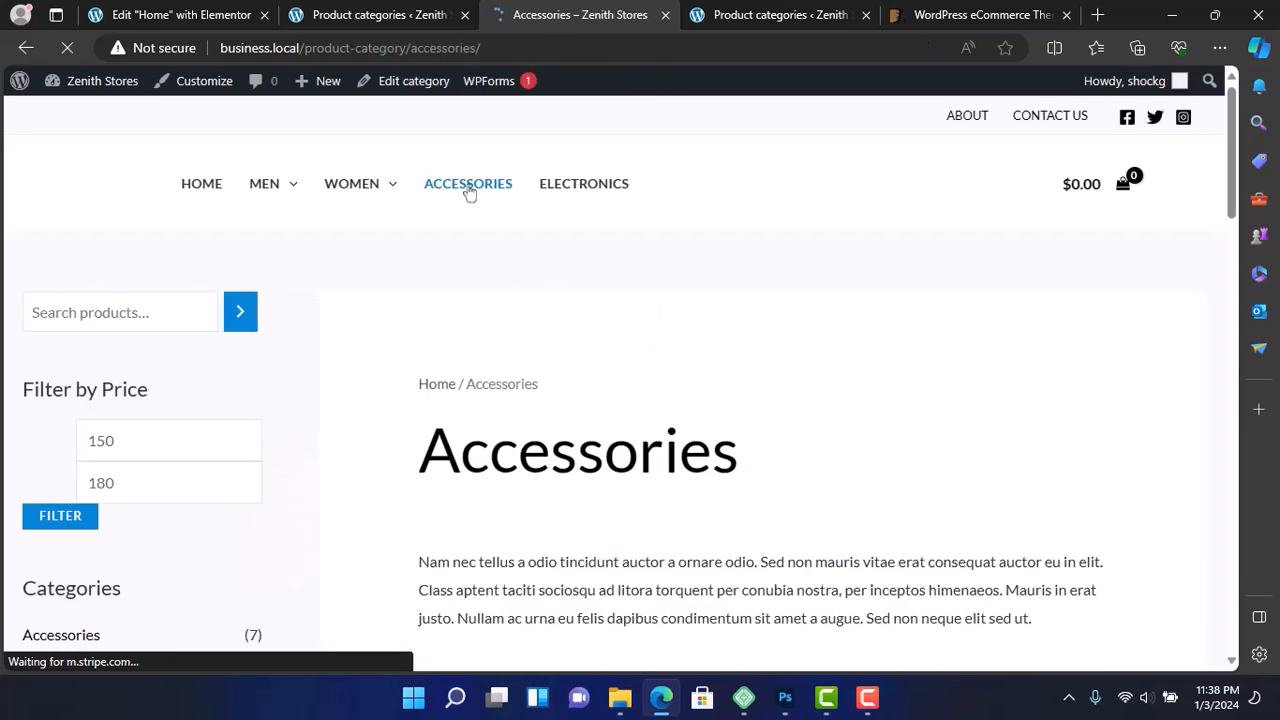
mouse_move(1237, 170)
mouse_down()
mouse_move(1245, 378)
mouse_move(1240, 163)
mouse_up()
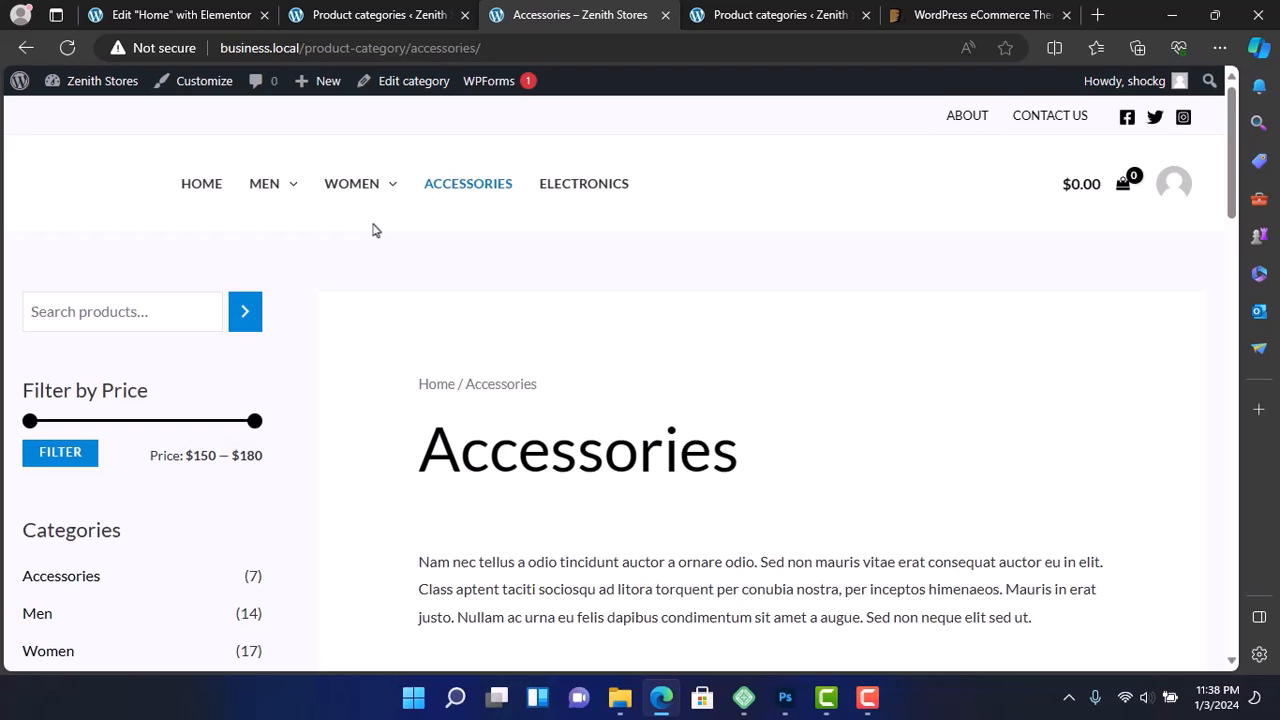
Step: Set Elementor's exit destination to WP Dashboard and leave the Home page editor without saving
click(187, 9)
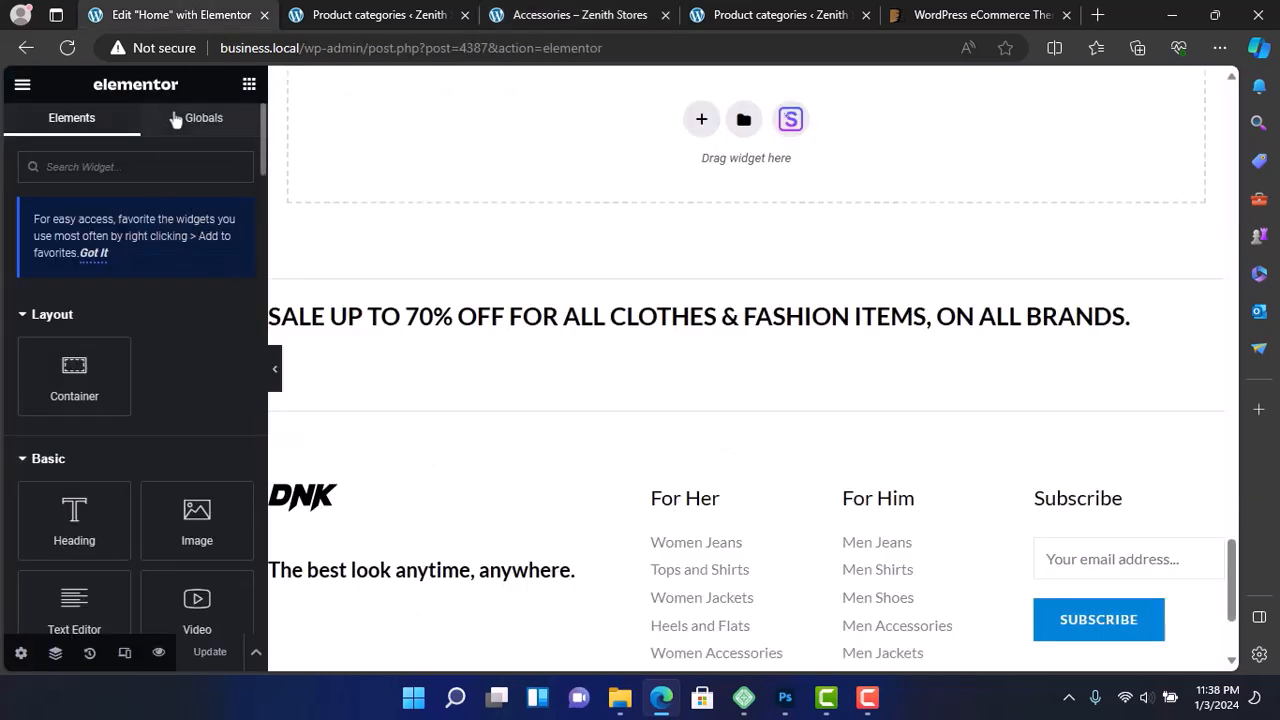
click(20, 88)
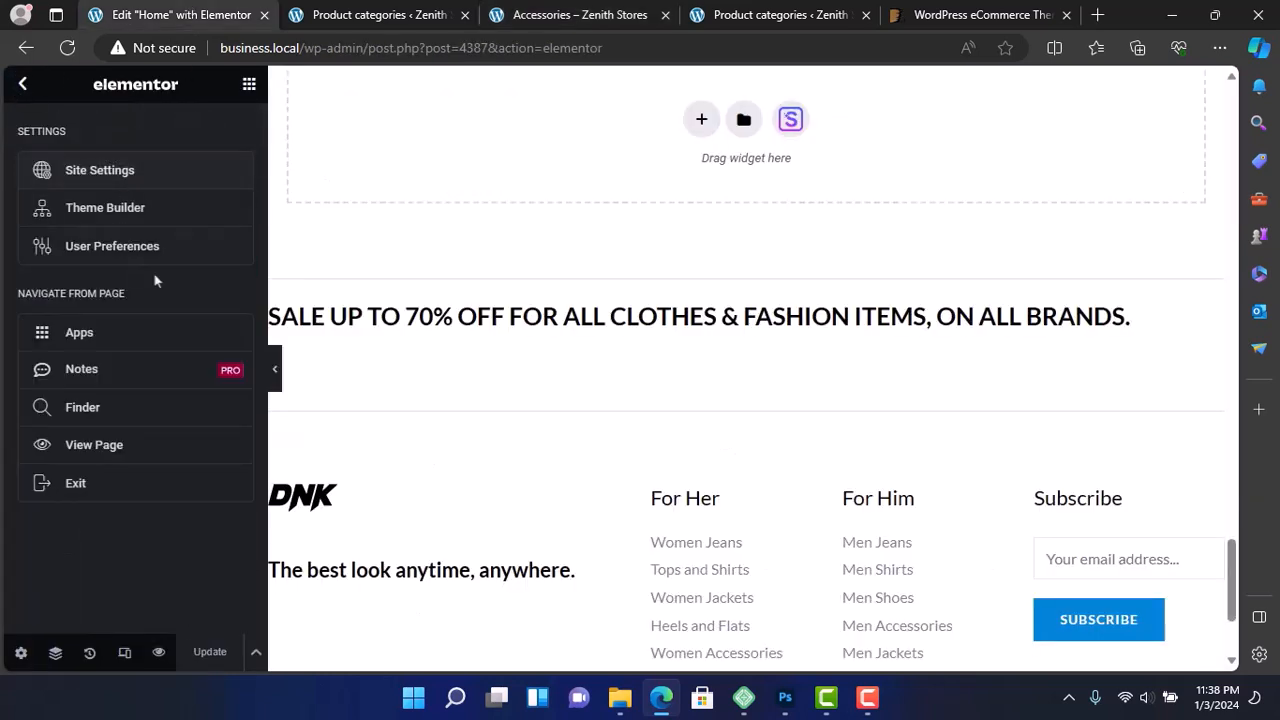
click(79, 485)
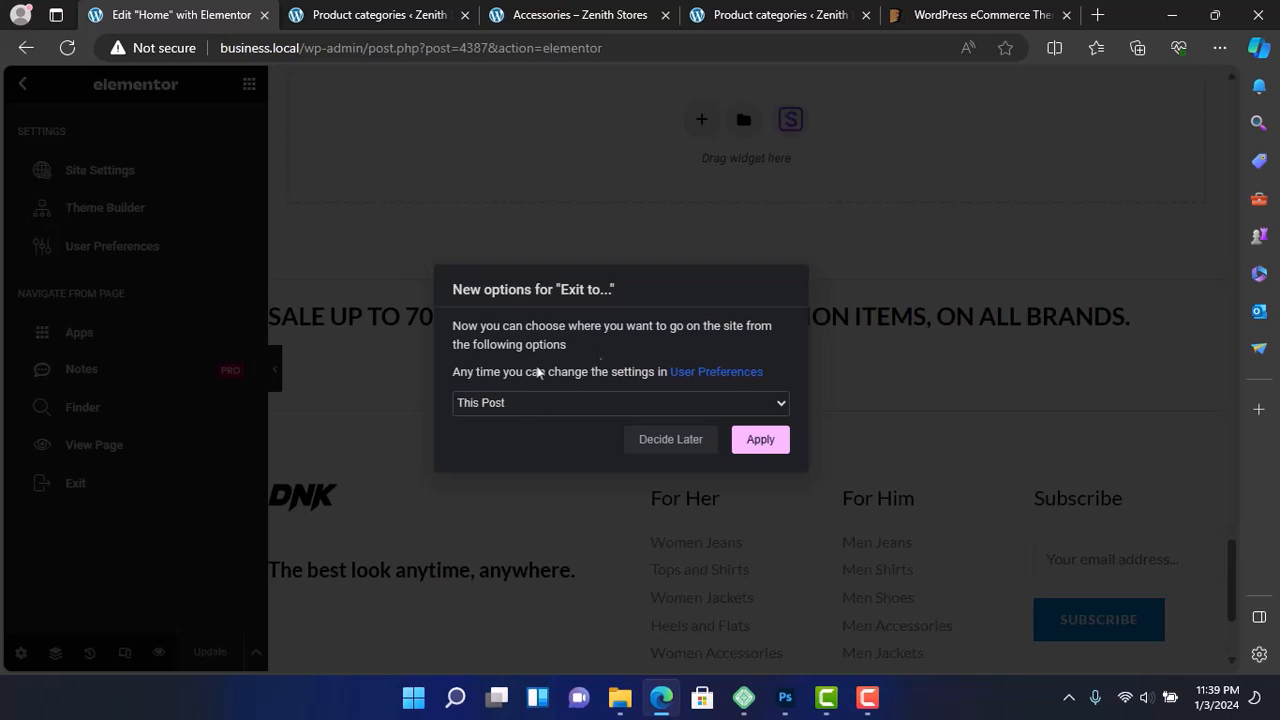
click(596, 408)
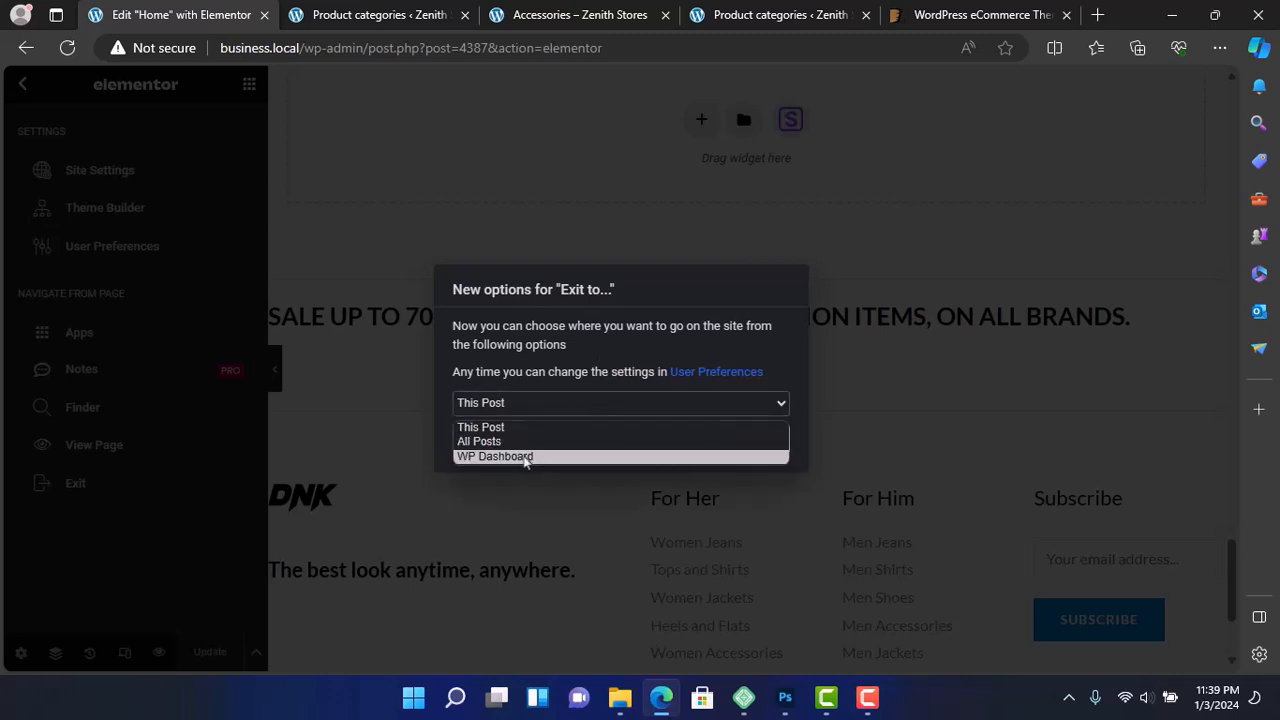
click(529, 456)
click(760, 440)
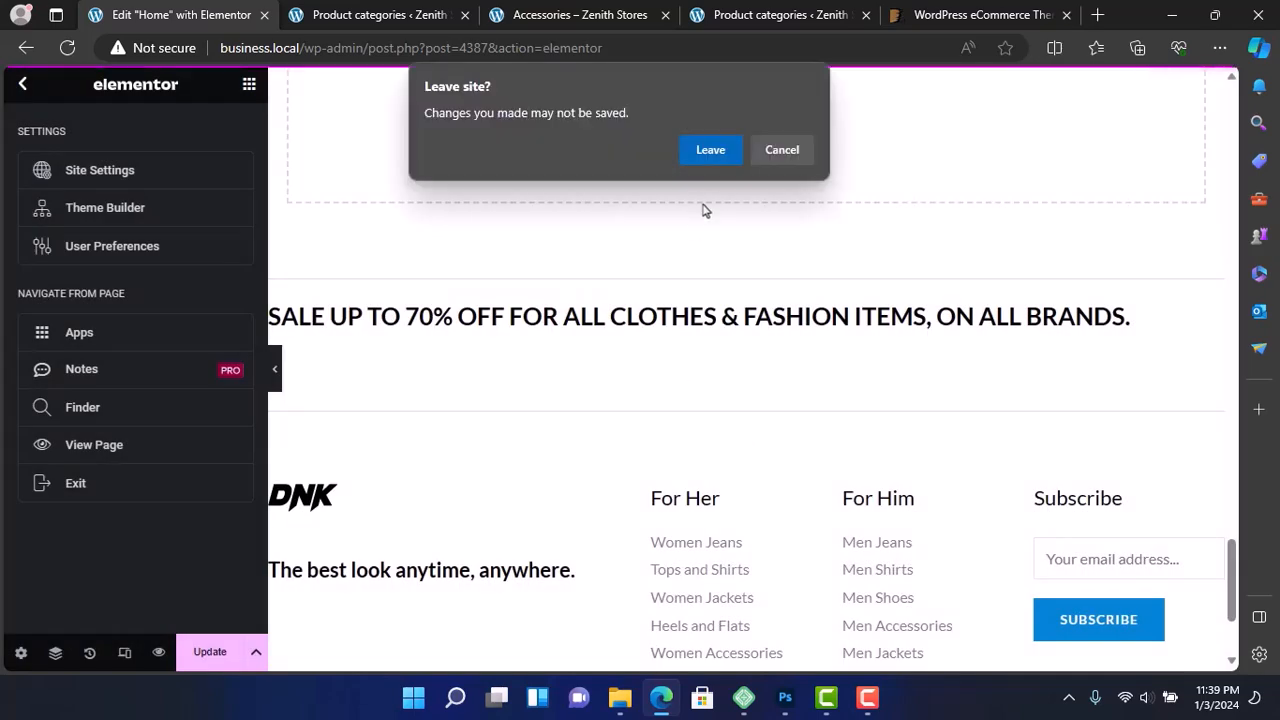
click(709, 150)
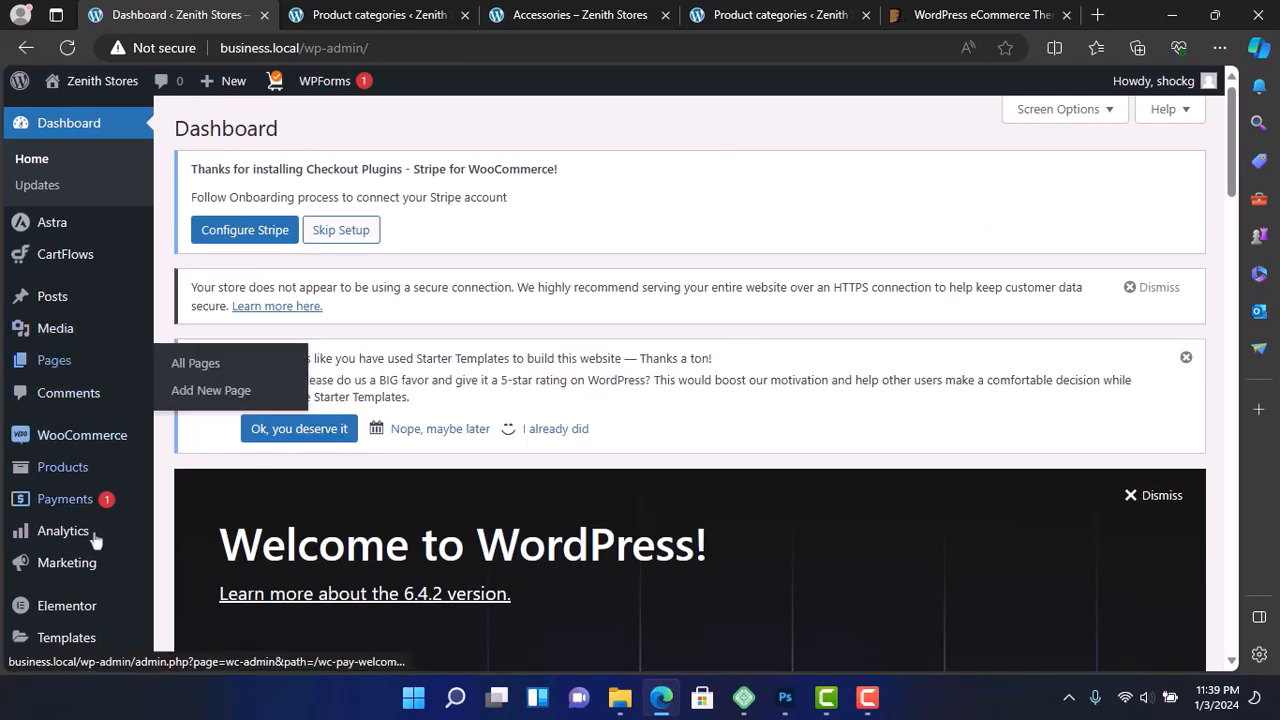
Step: Open All Products and scroll the 31-item list led by DNK Black and Yellow Shoes
mouse_move(66, 480)
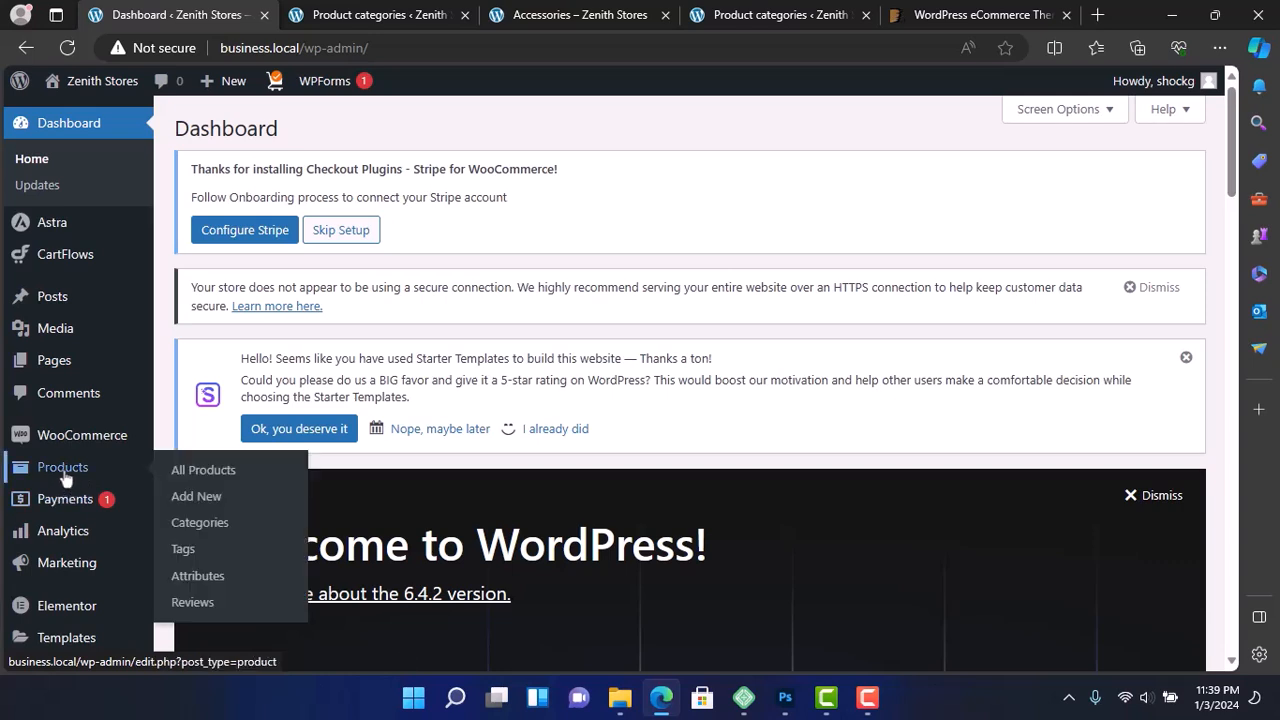
click(203, 470)
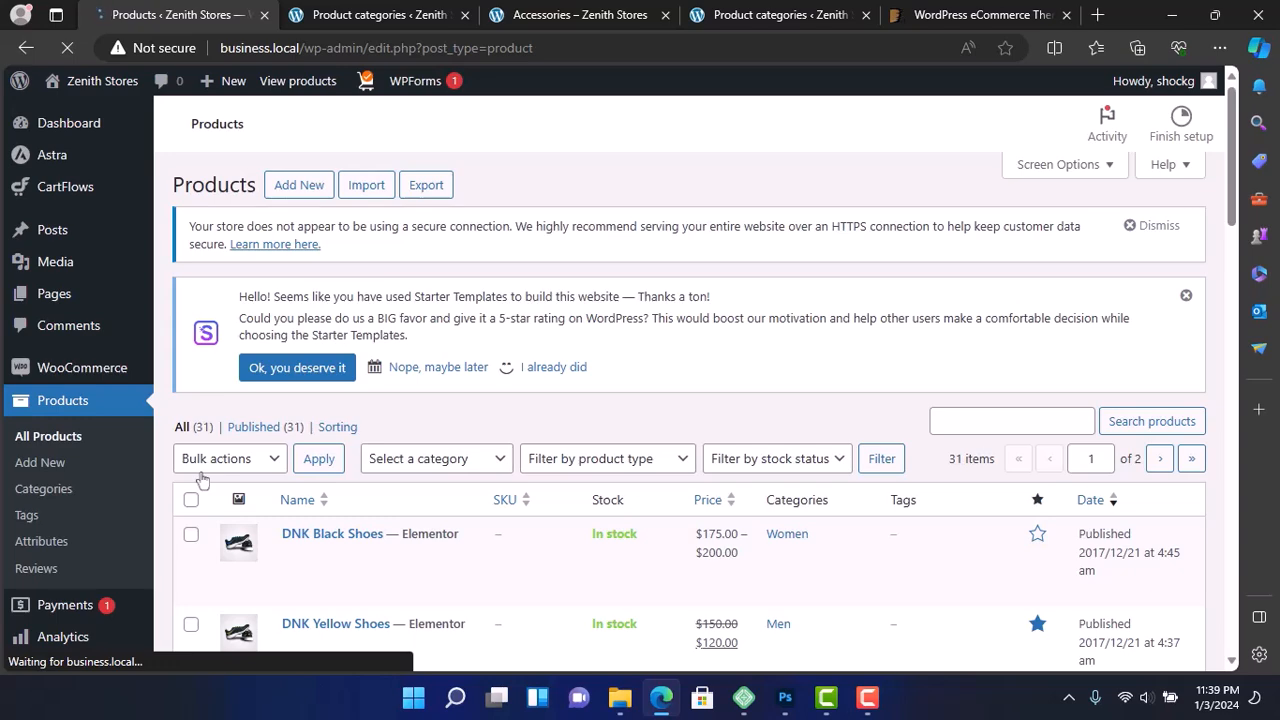
drag(1234, 188, 1243, 247)
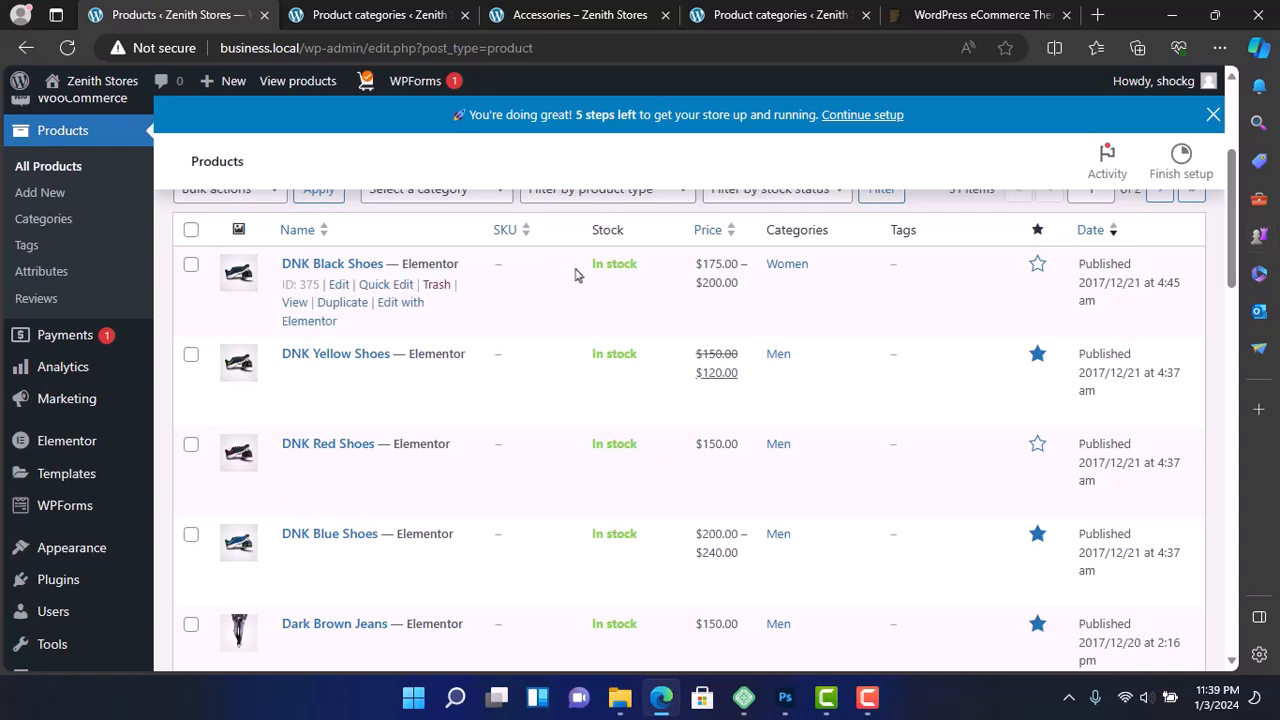
drag(1236, 222, 1253, 343)
scroll(400, 350, up, 8)
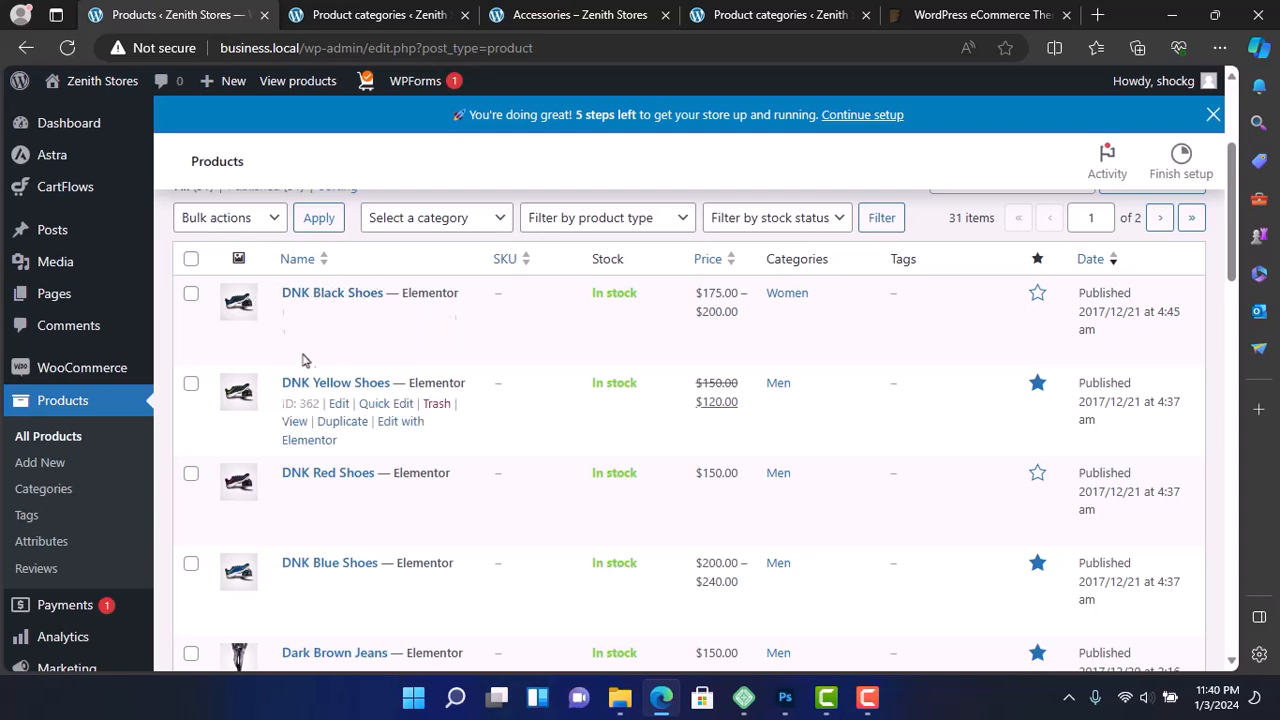
Step: Open DNK Black Shoes for editing, check the Accessories and DNK Yellow Shoes pages, then return
click(339, 314)
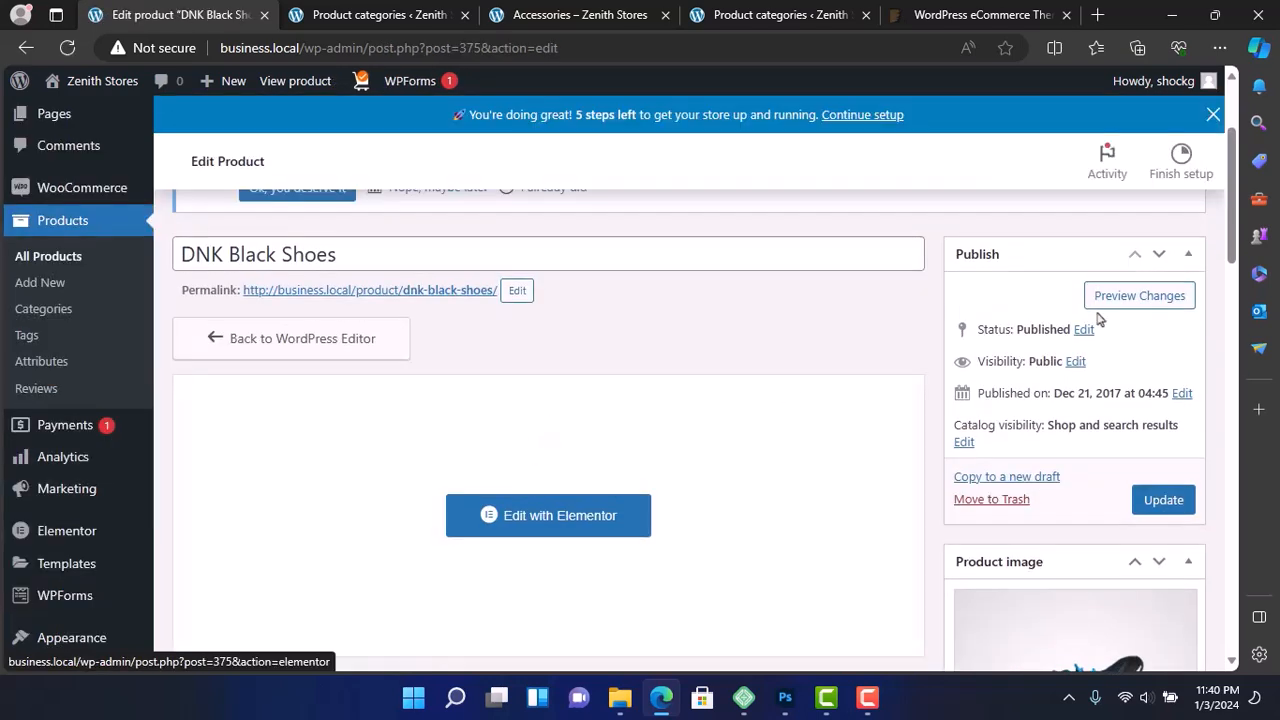
scroll(1240, 280, down, 3)
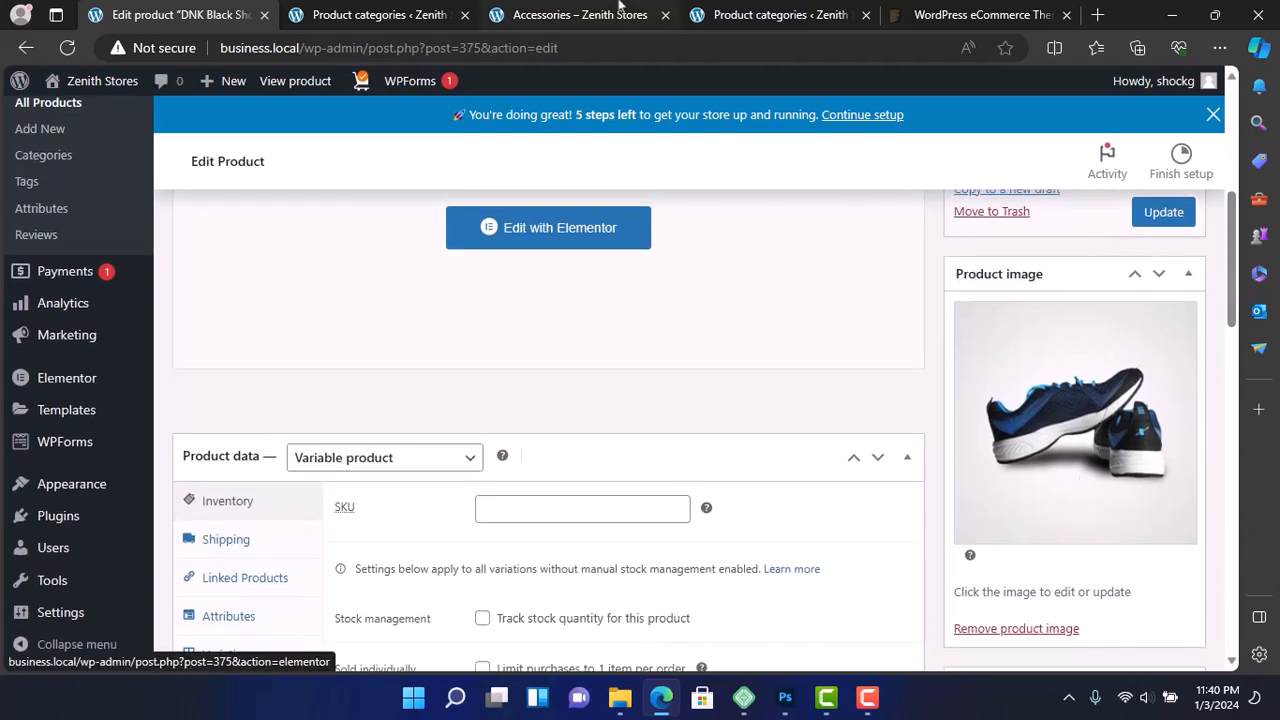
click(585, 12)
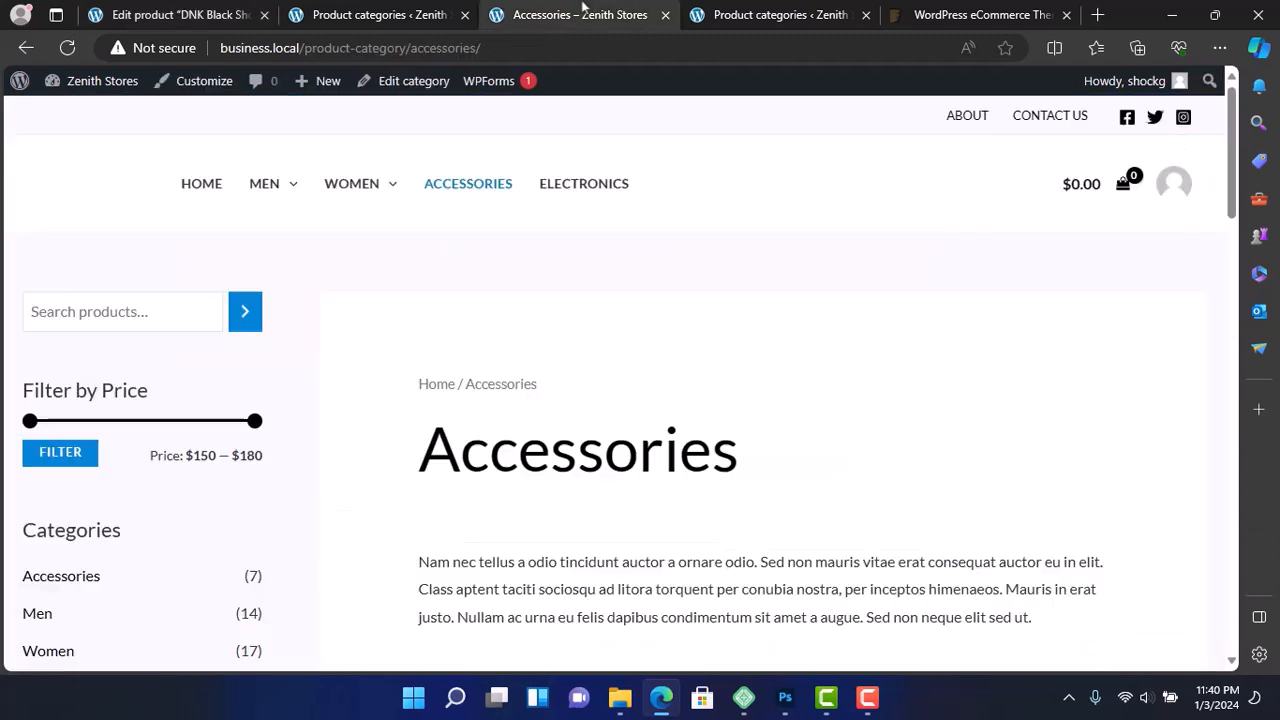
click(27, 48)
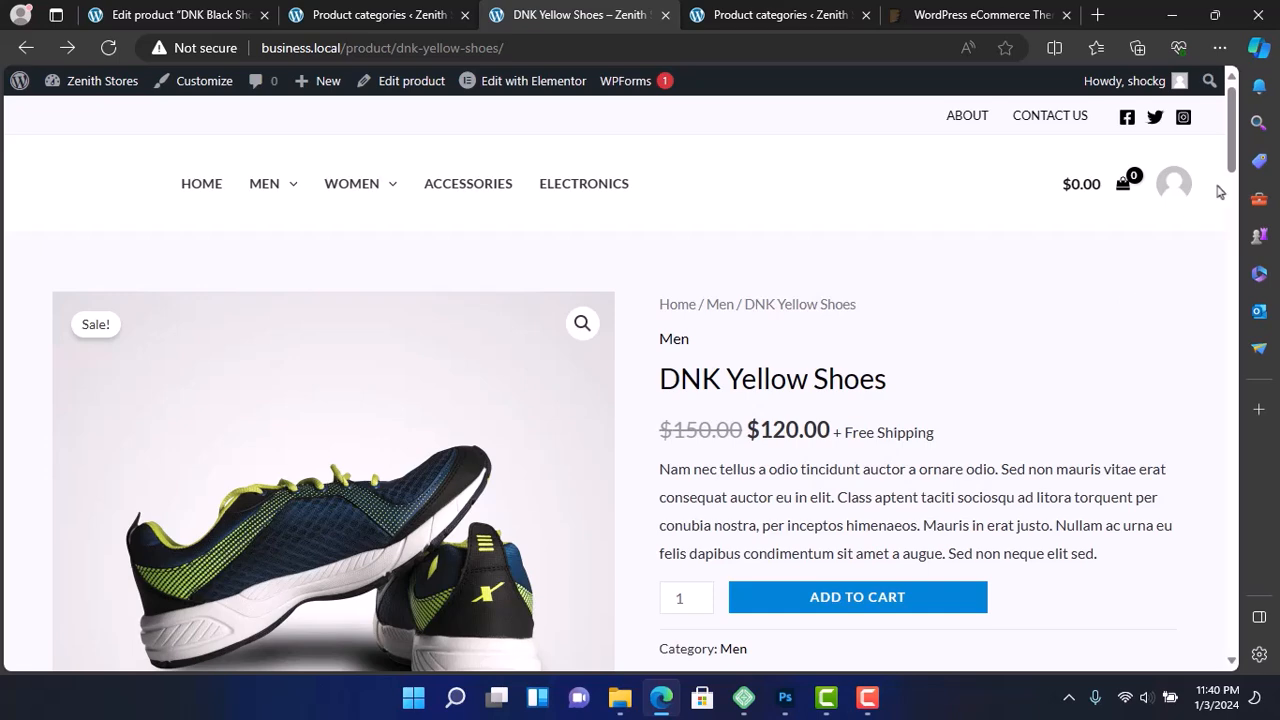
scroll(1219, 191, down, 2)
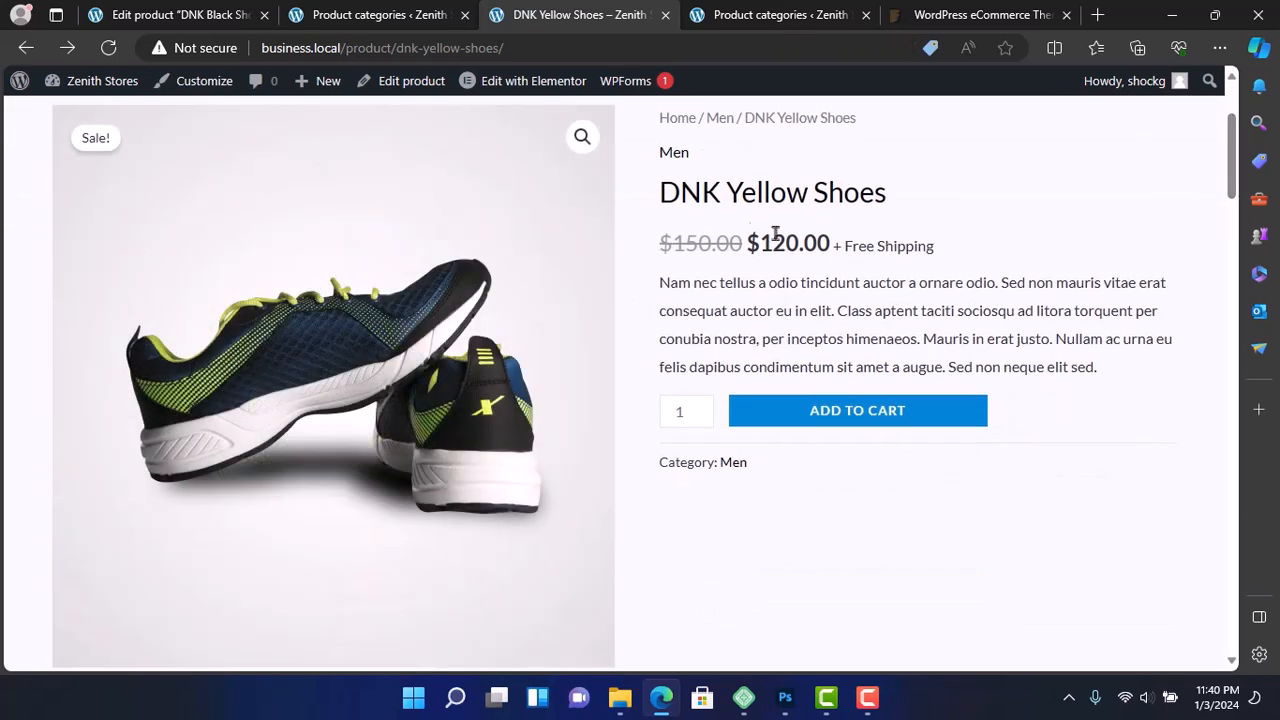
click(215, 14)
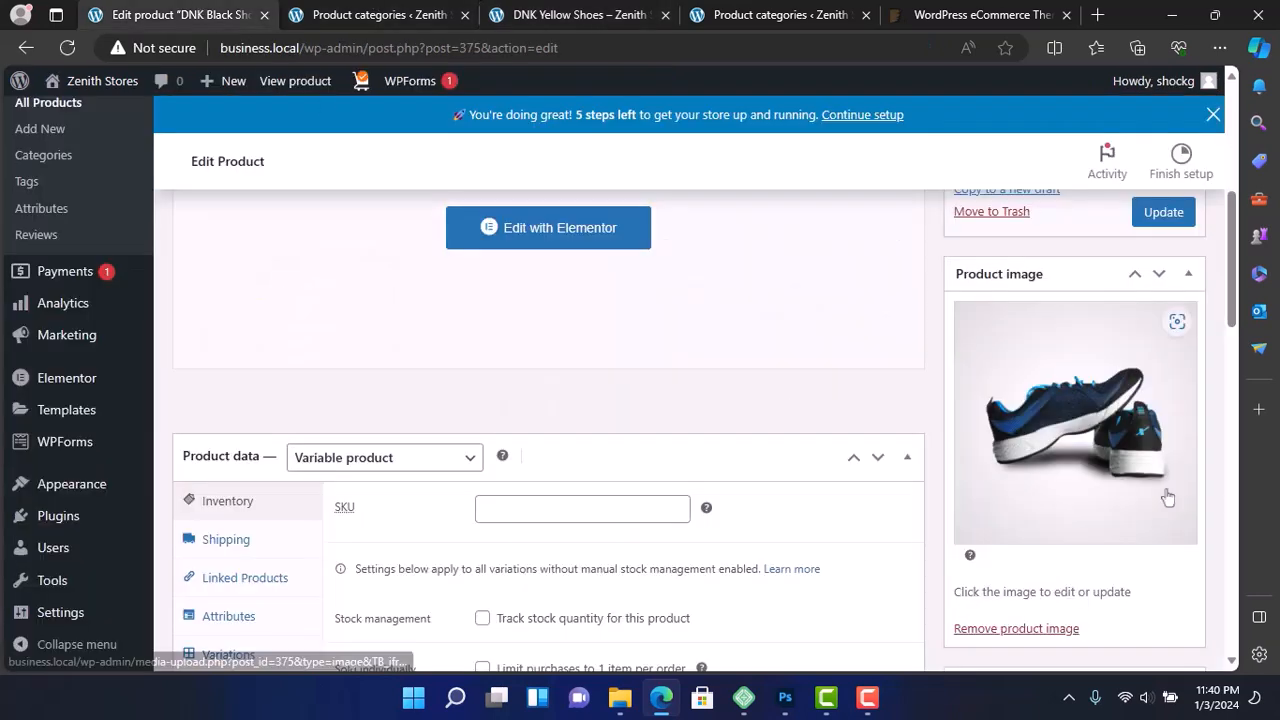
drag(1237, 282, 1245, 337)
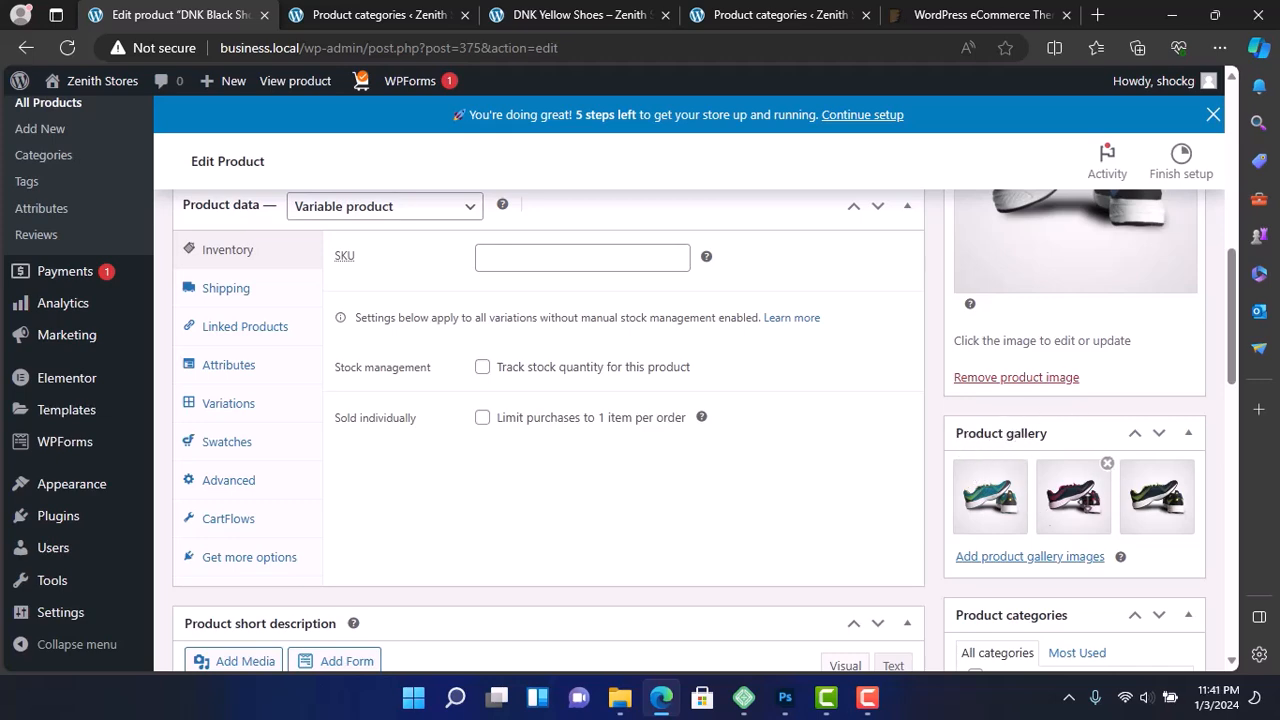
scroll(531, 366, up, 10)
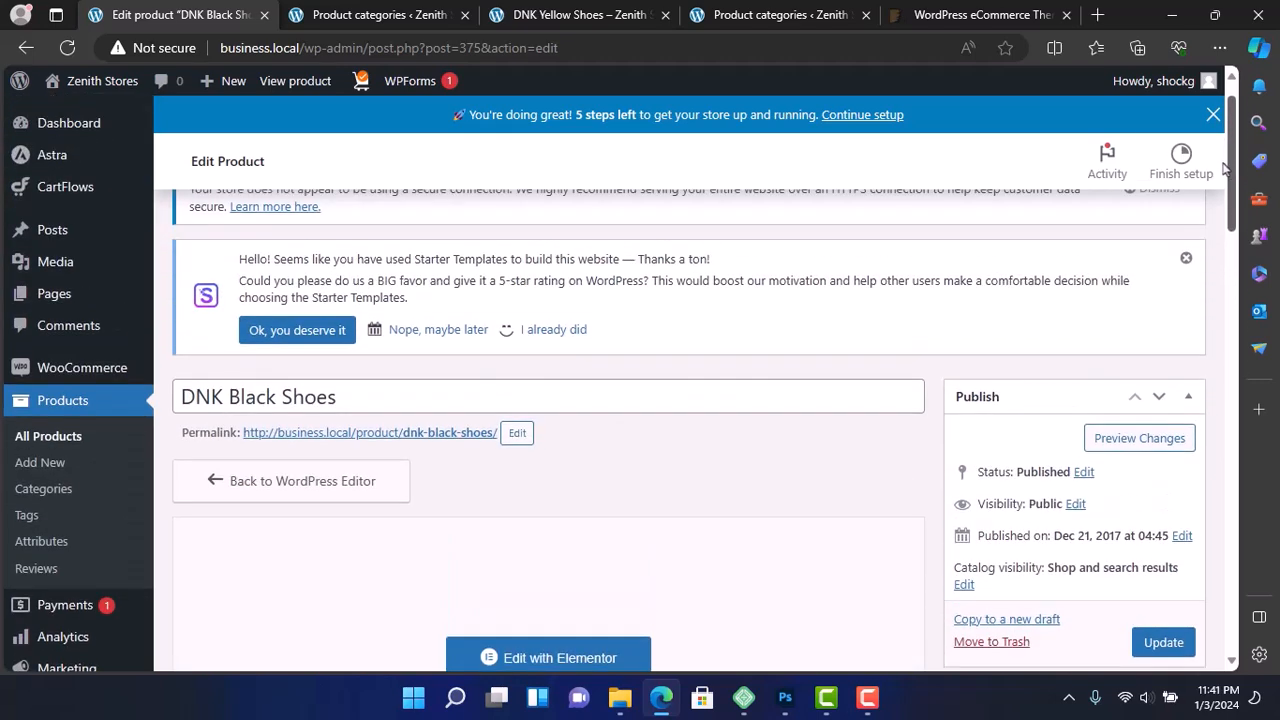
Step: Open the DNK Black Shoes live page in a separate tab and compare it with the editor
right_click(387, 445)
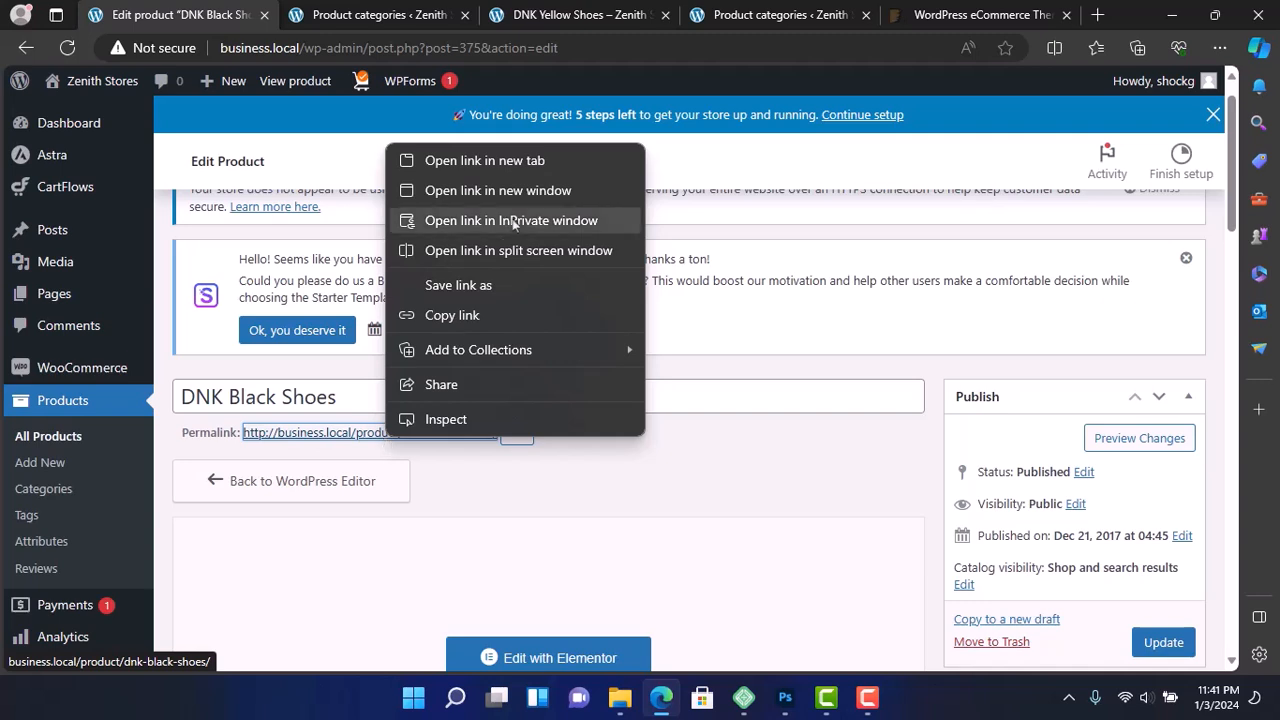
click(503, 166)
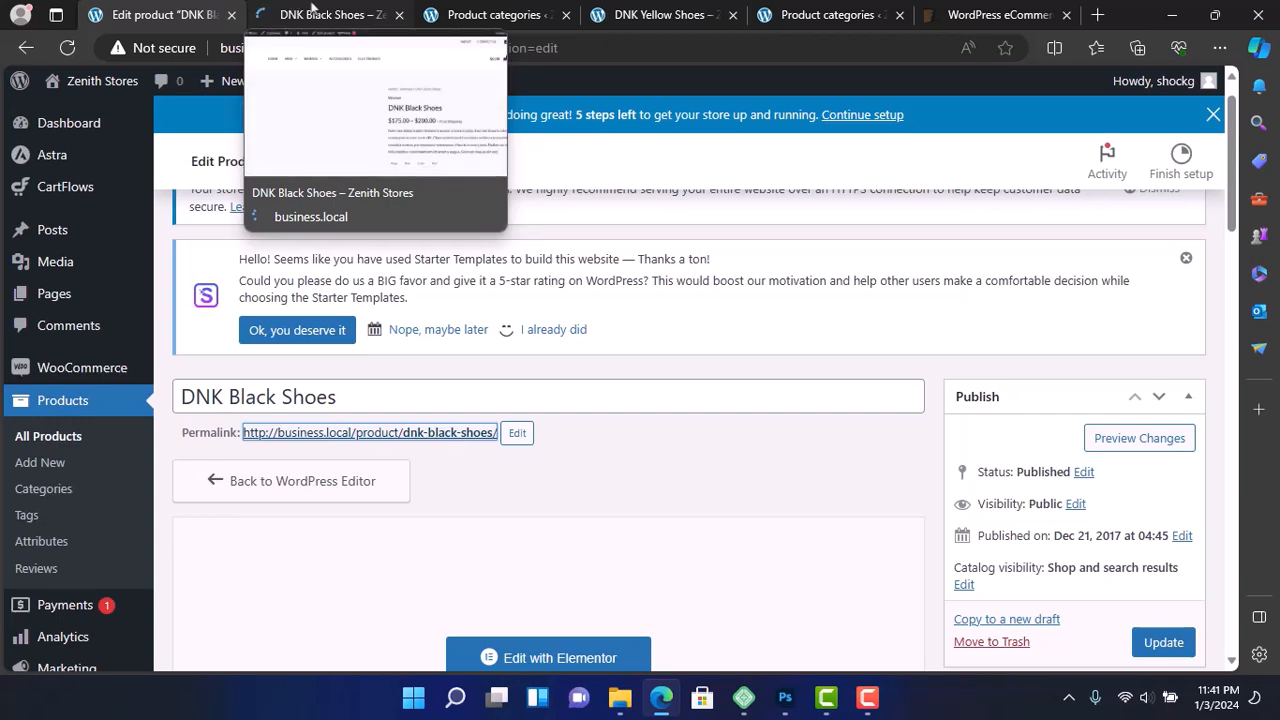
click(312, 12)
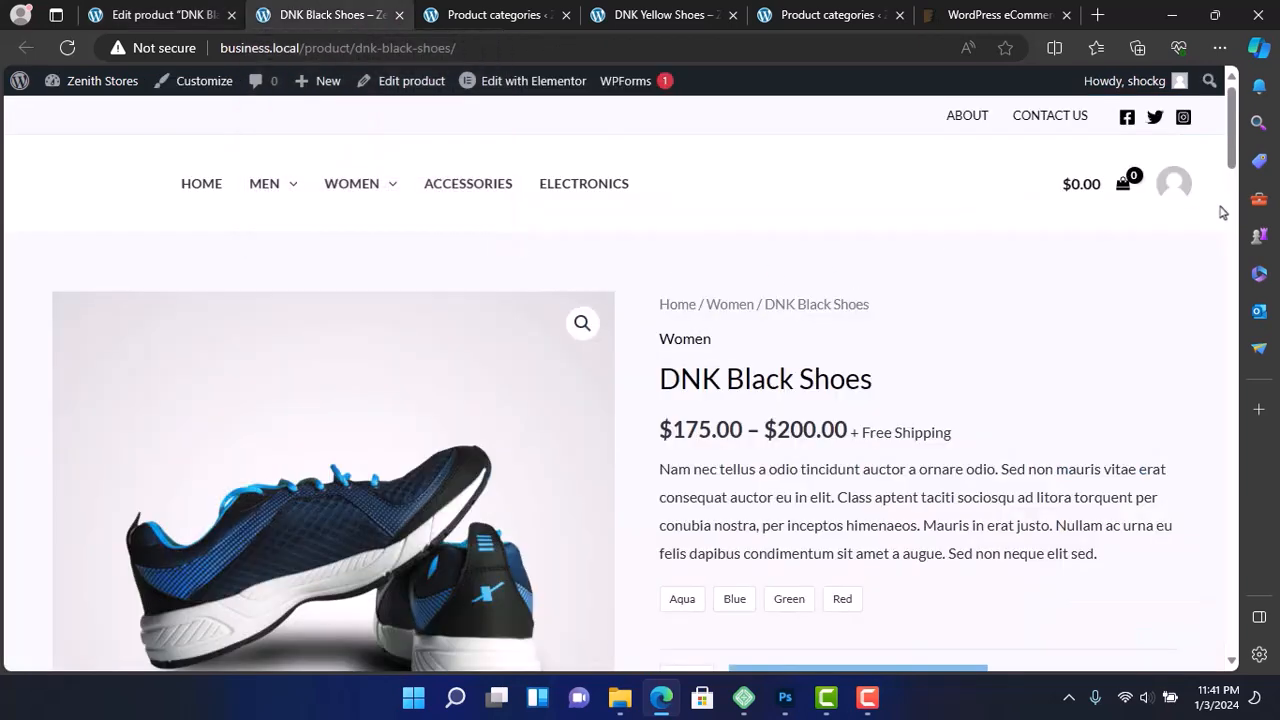
scroll(1230, 200, down, 3)
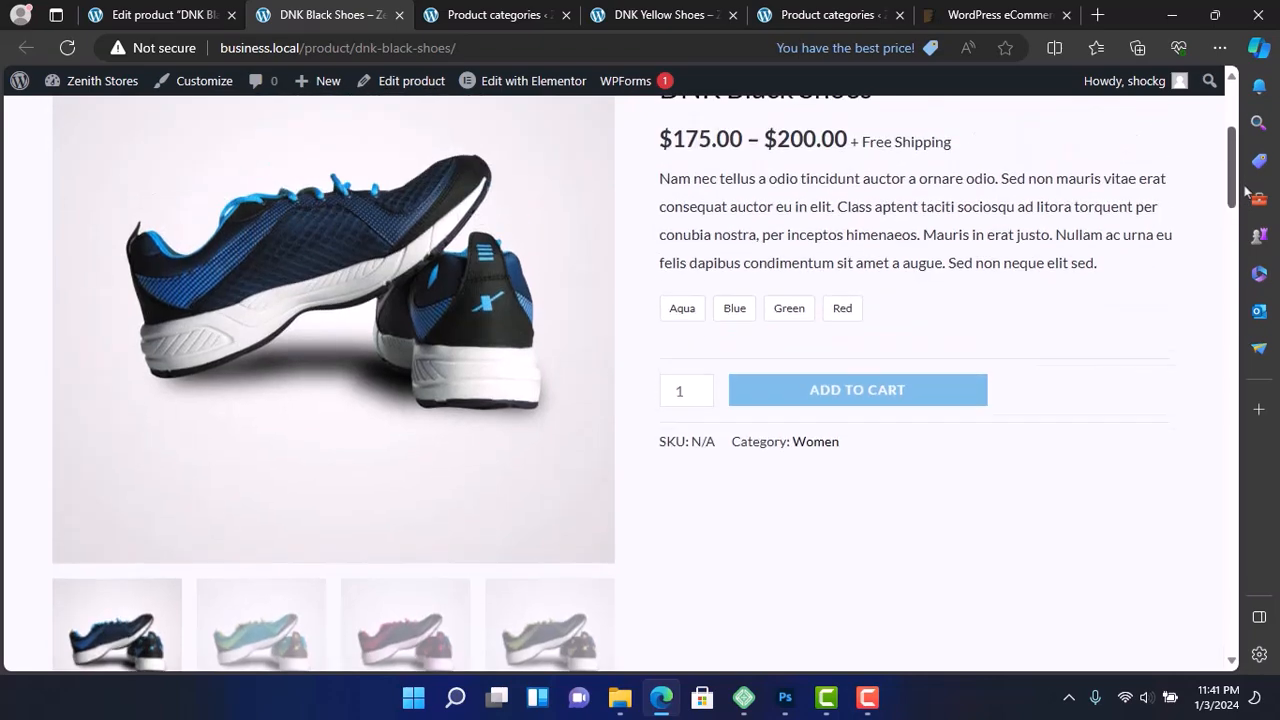
scroll(1247, 190, up, 1)
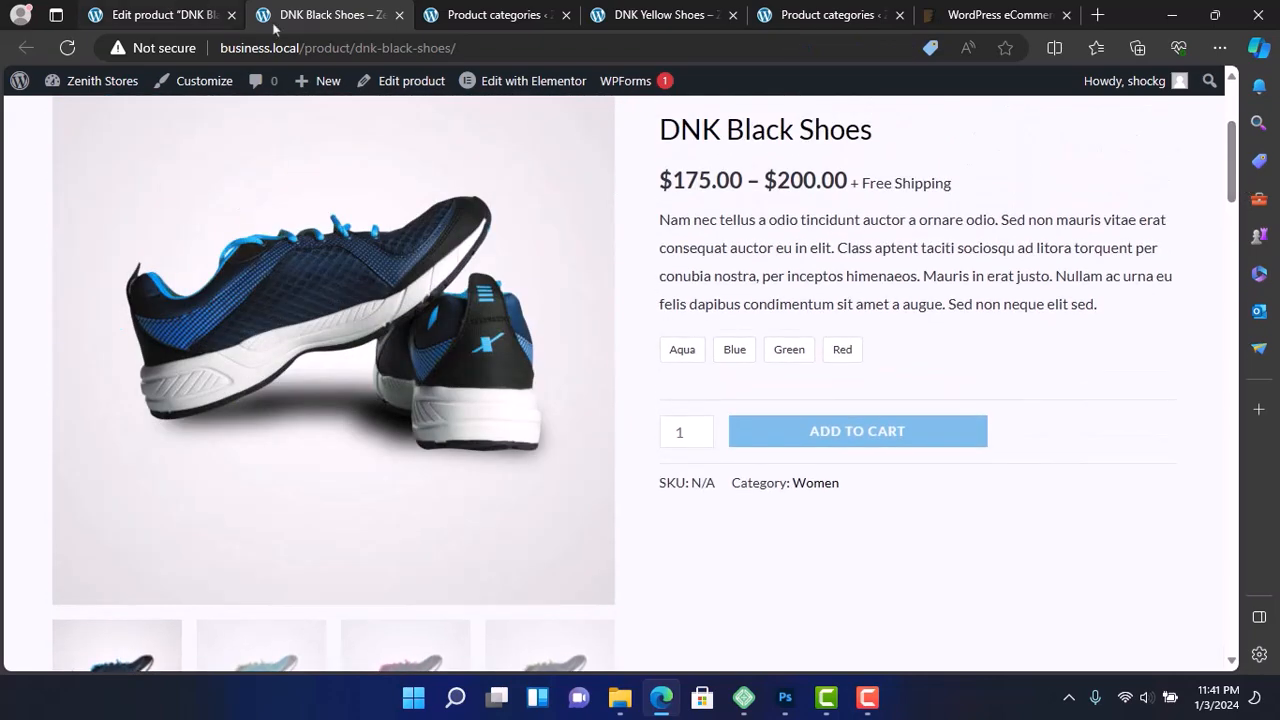
click(160, 15)
scroll(1075, 330, down, 4)
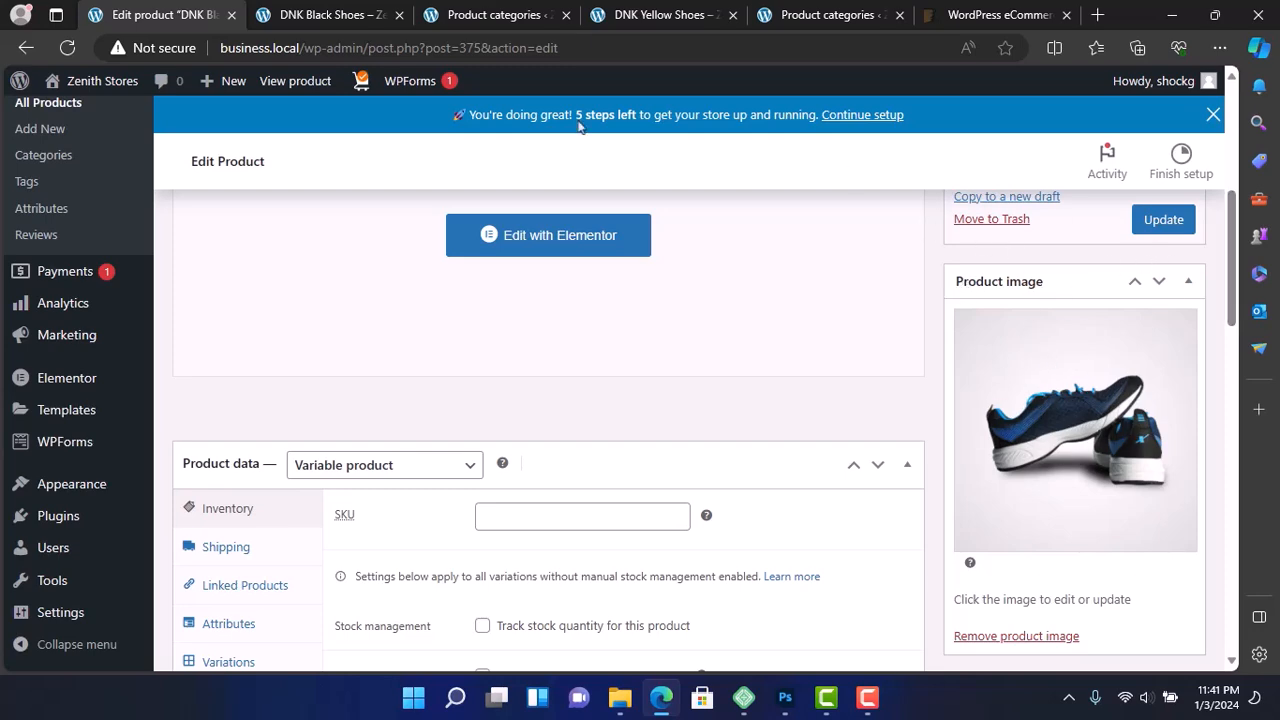
click(326, 12)
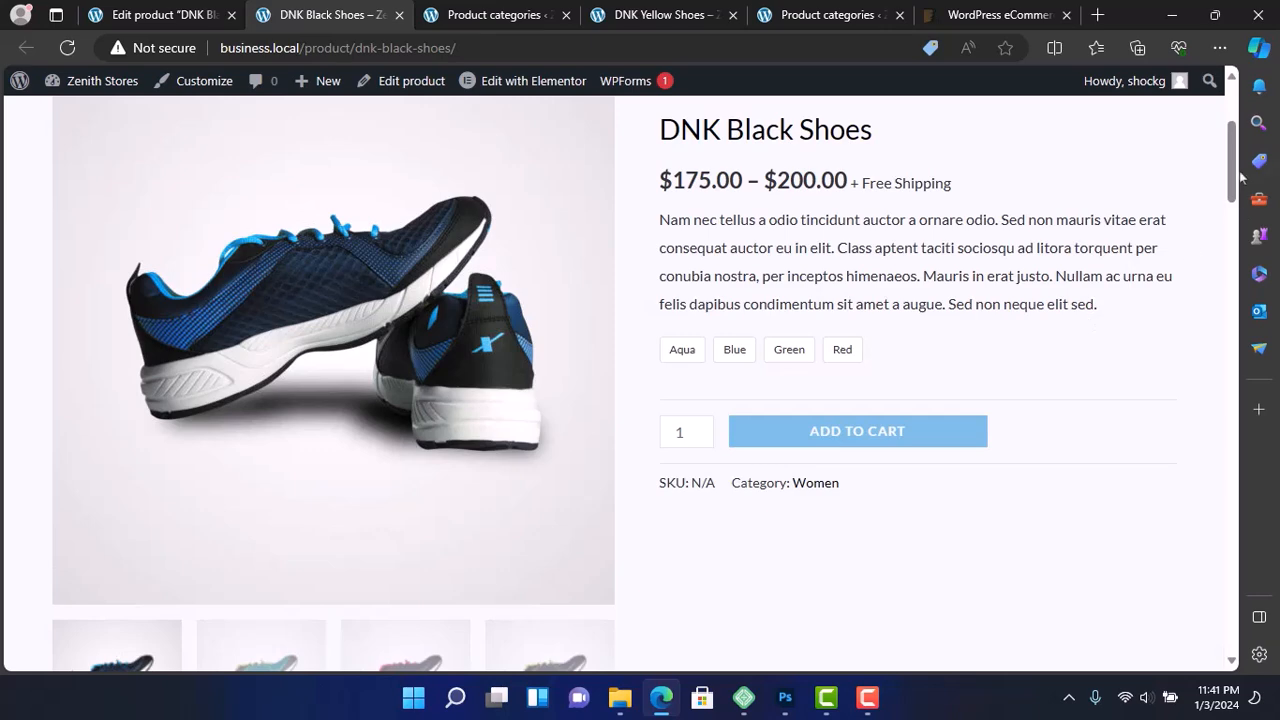
scroll(1242, 177, down, 3)
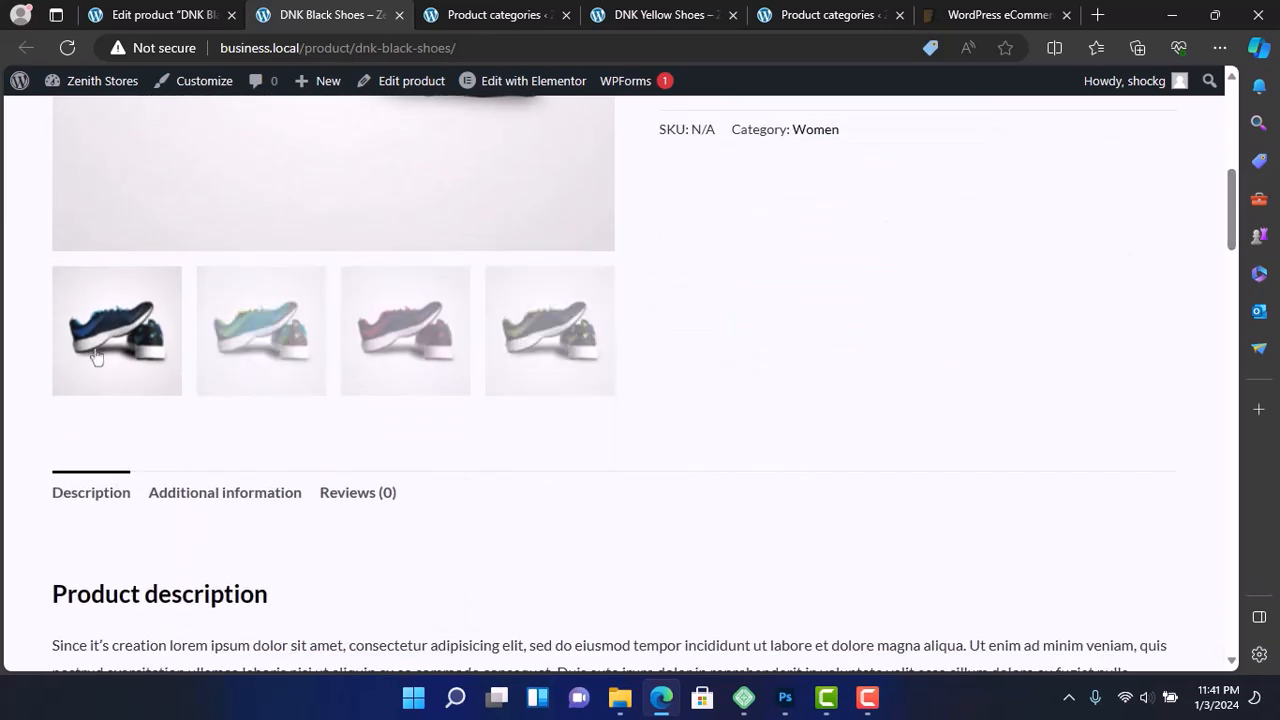
Step: Preview all four gallery photos of DNK Black Shoes, then go back to its editor
click(259, 353)
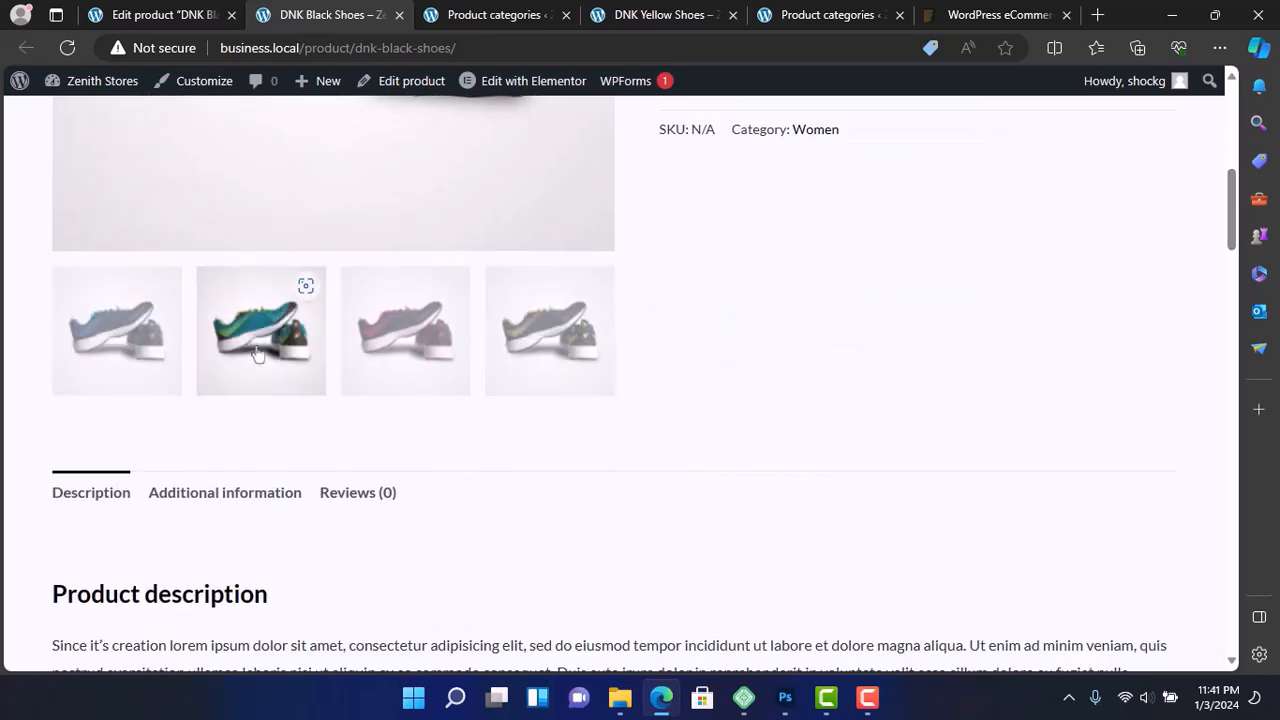
click(388, 349)
click(513, 344)
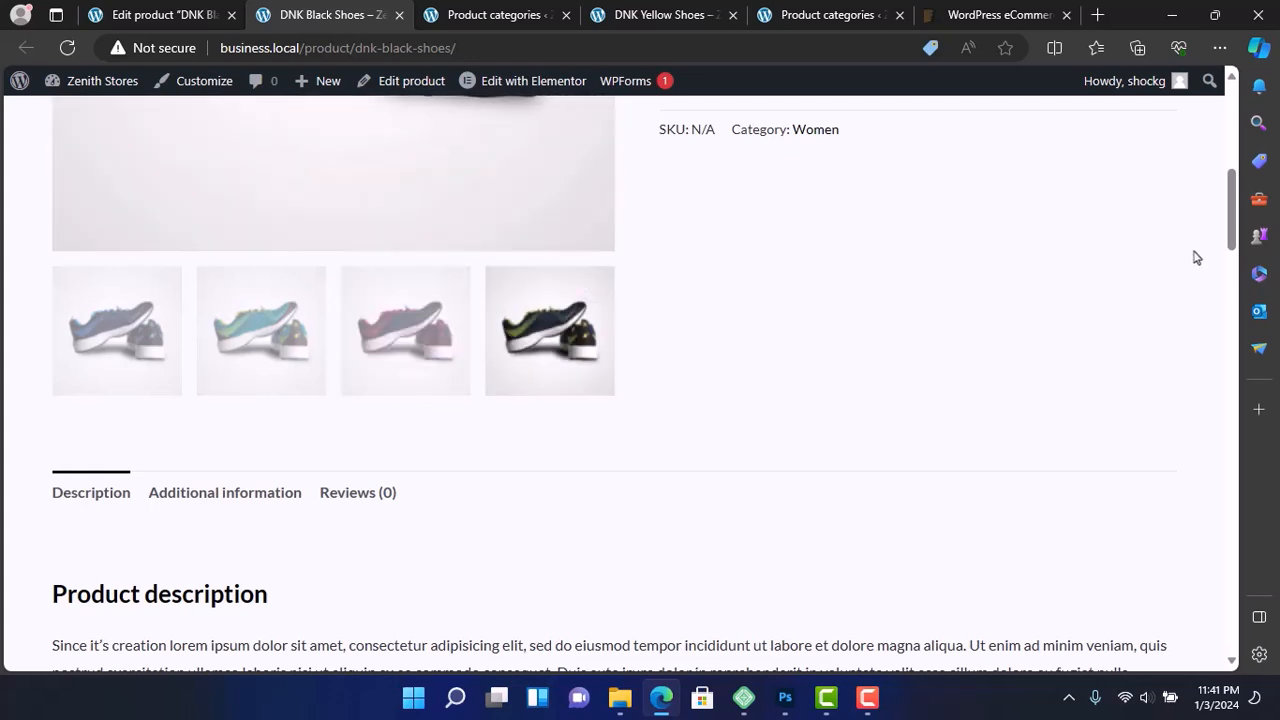
drag(1231, 222, 1232, 187)
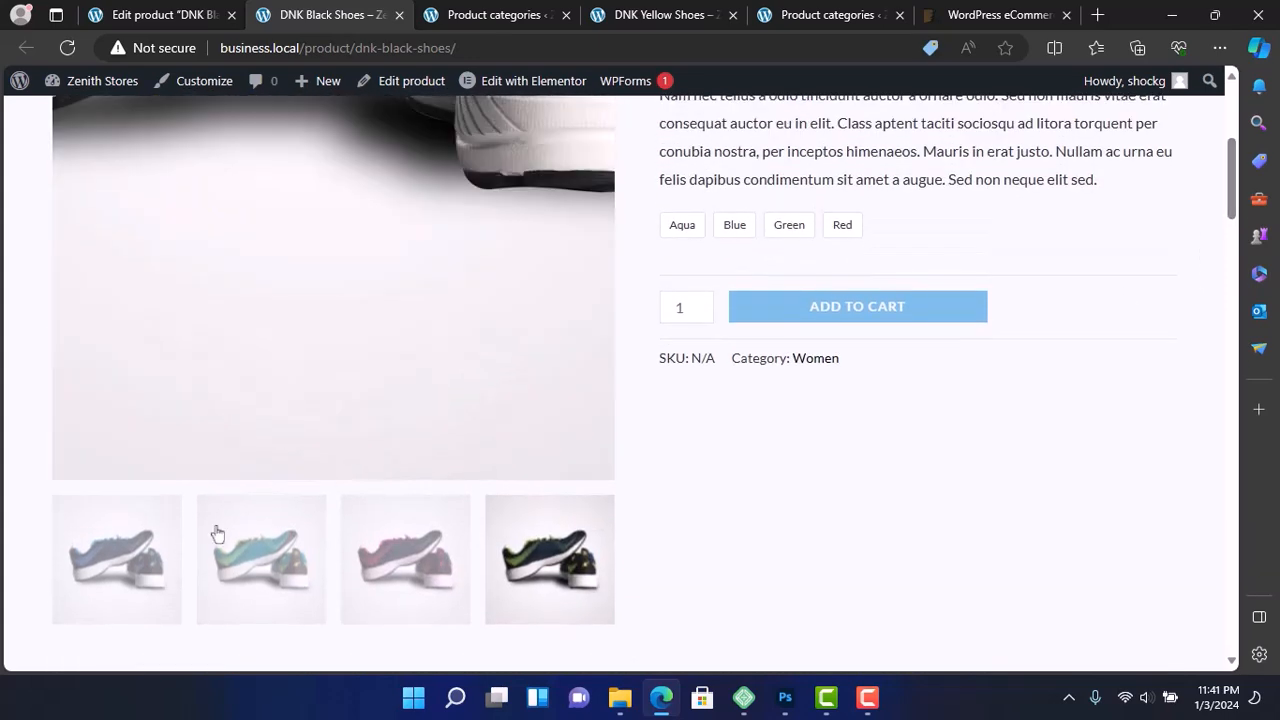
click(120, 575)
click(261, 565)
click(405, 565)
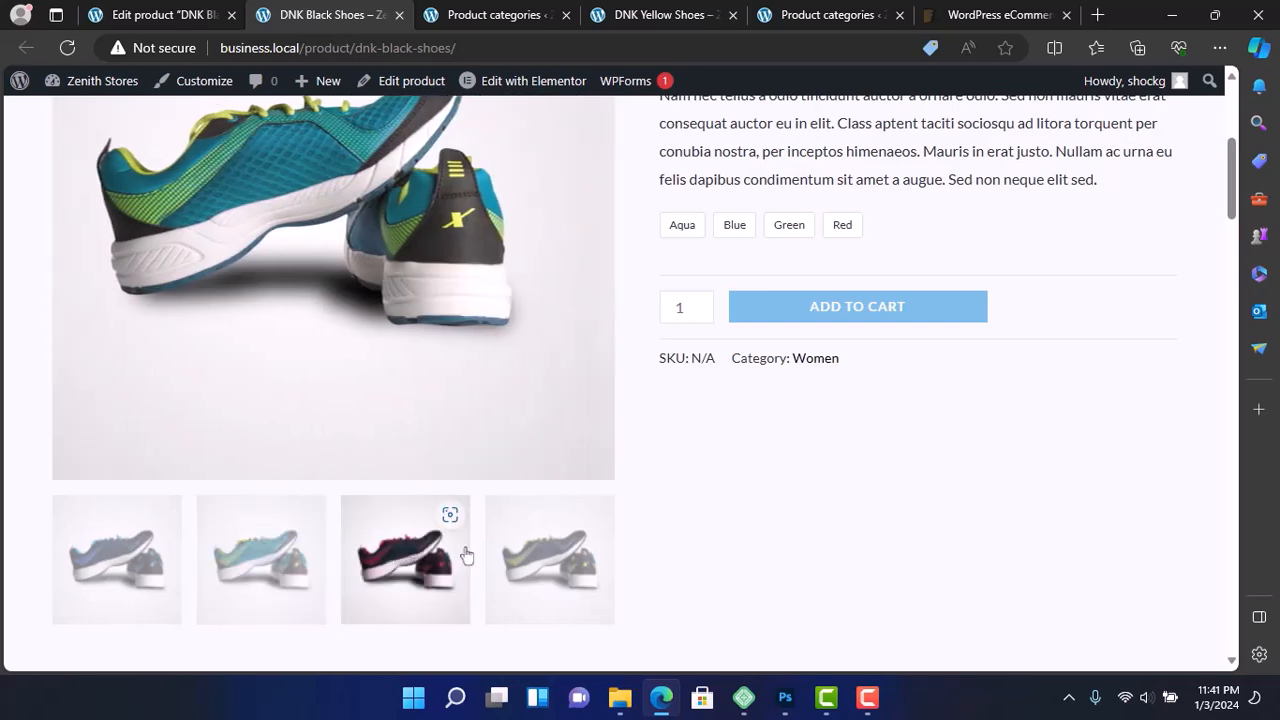
click(549, 565)
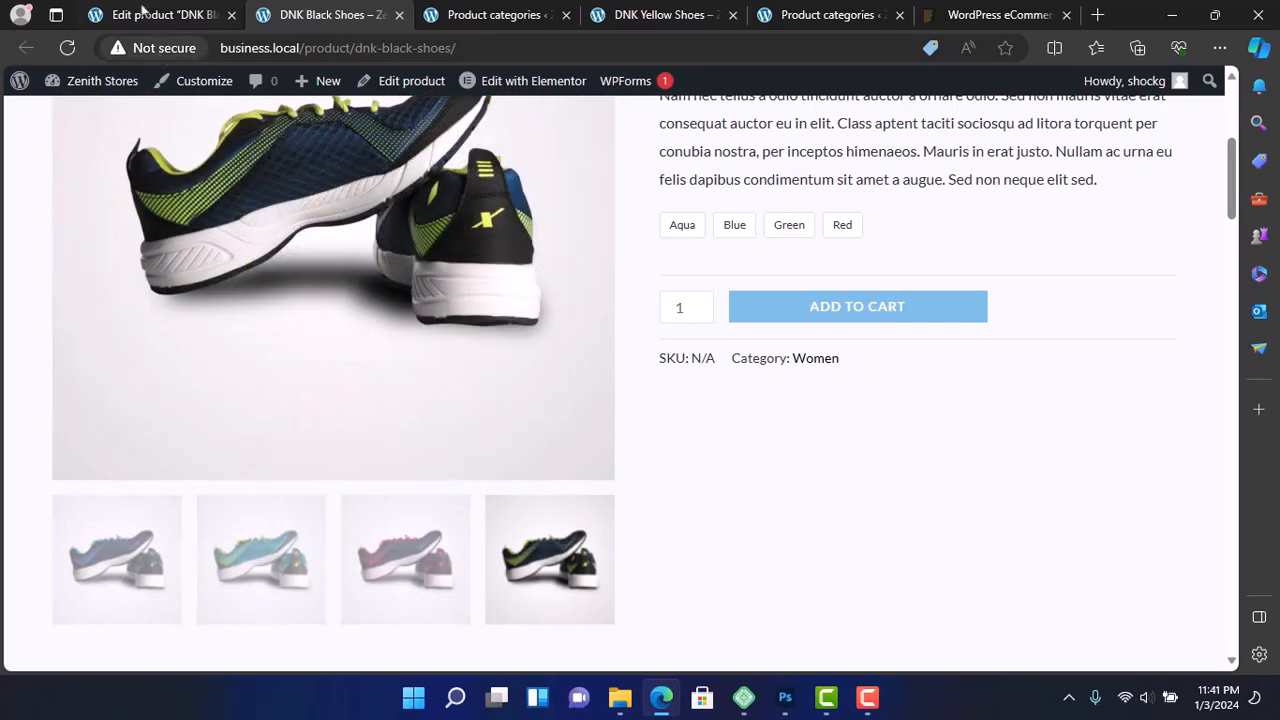
click(146, 14)
scroll(1006, 418, down, 3)
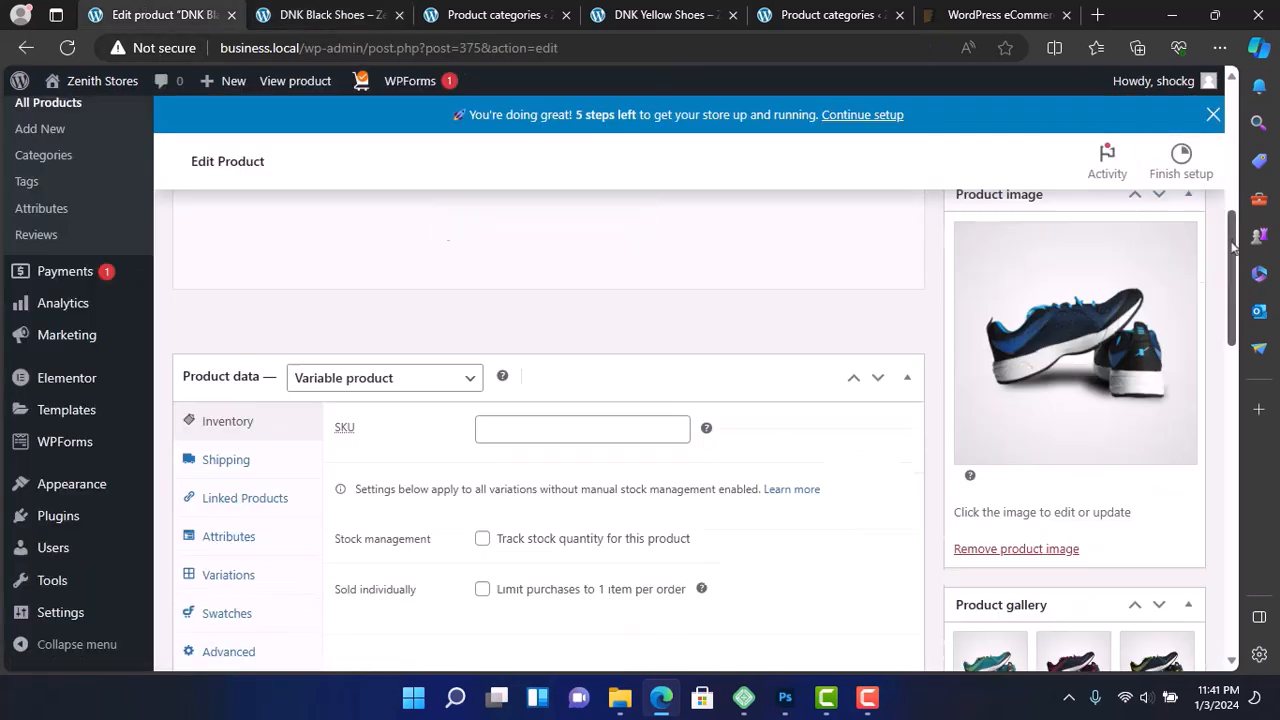
mouse_move(1167, 461)
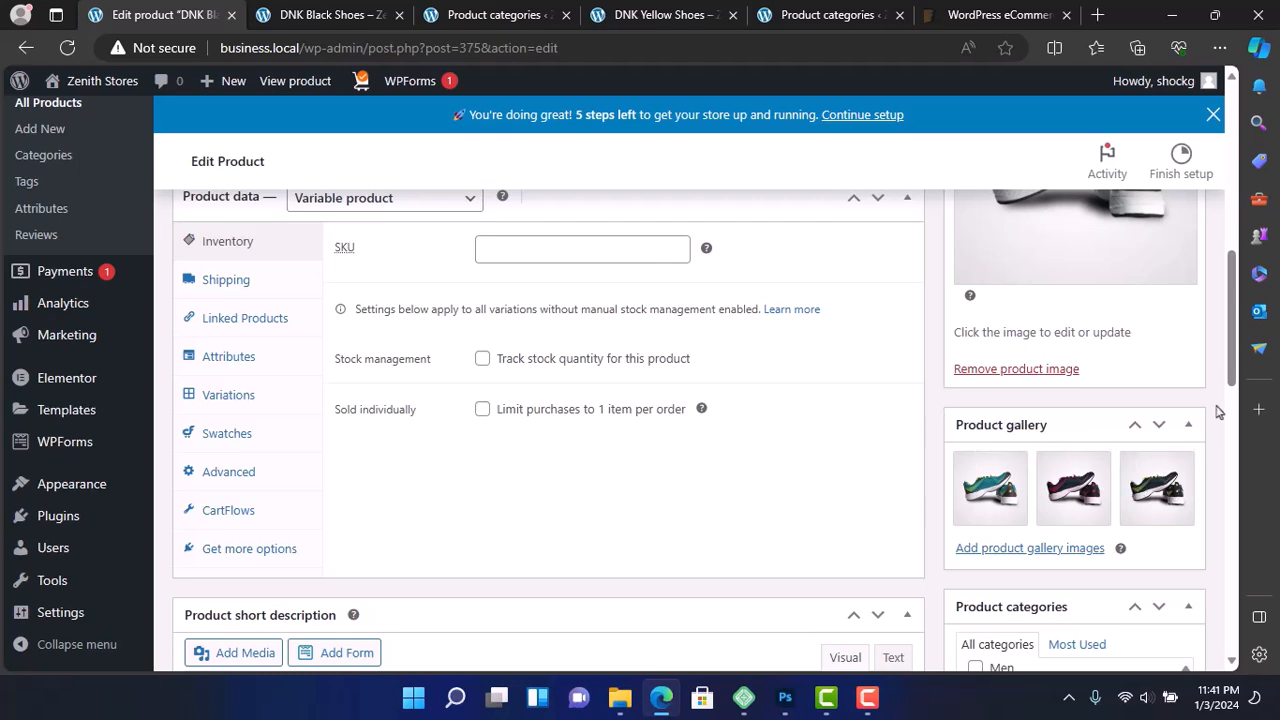
scroll(1233, 400, down, 3)
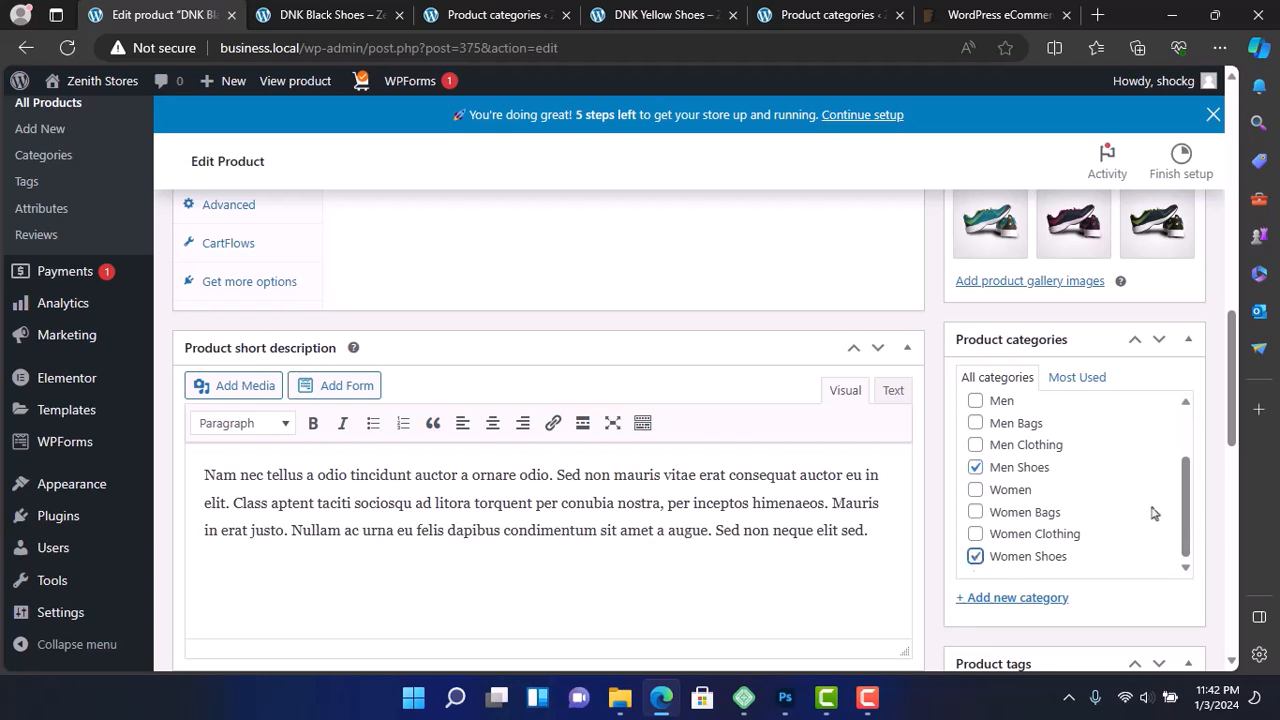
scroll(1231, 415, down, 3)
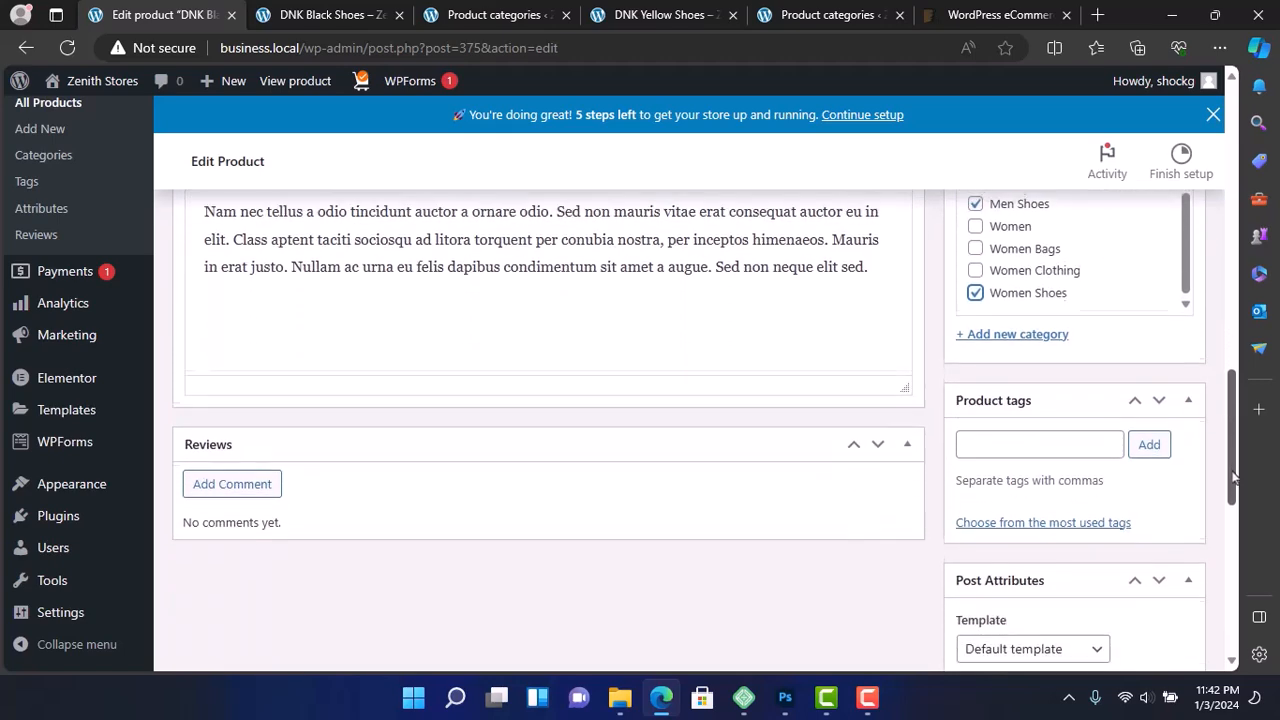
click(1056, 407)
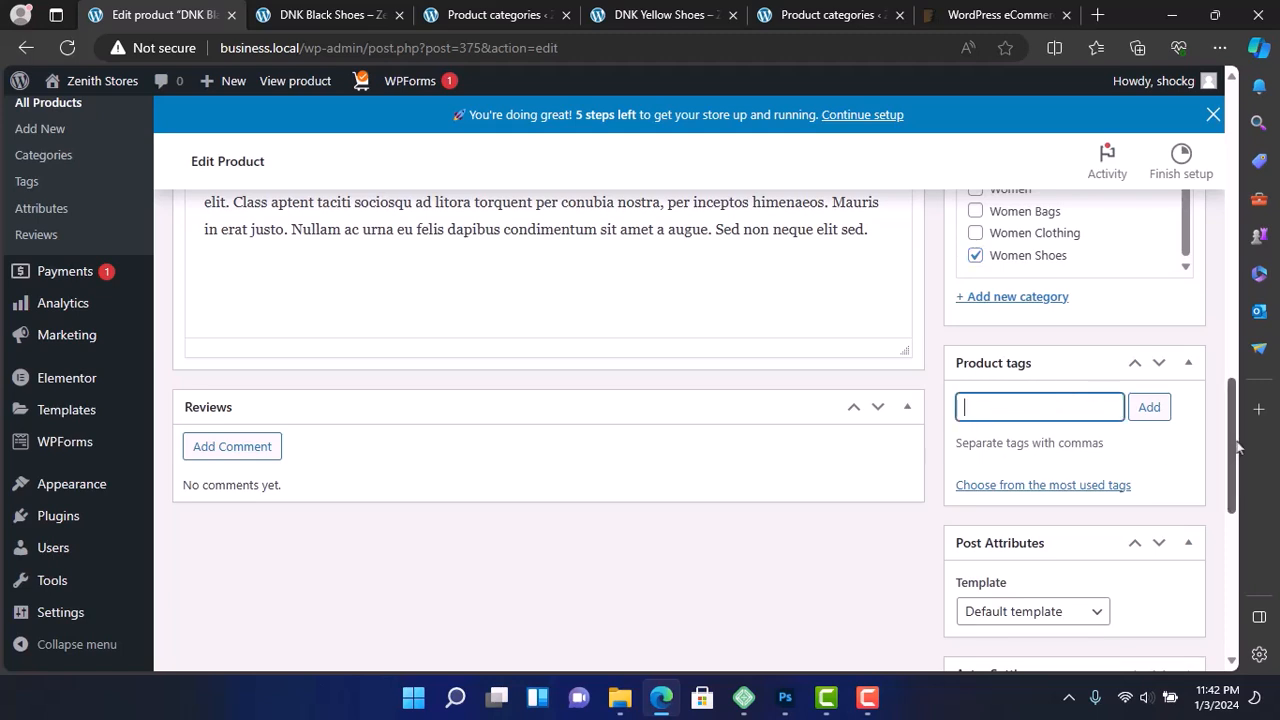
drag(1233, 443, 1225, 370)
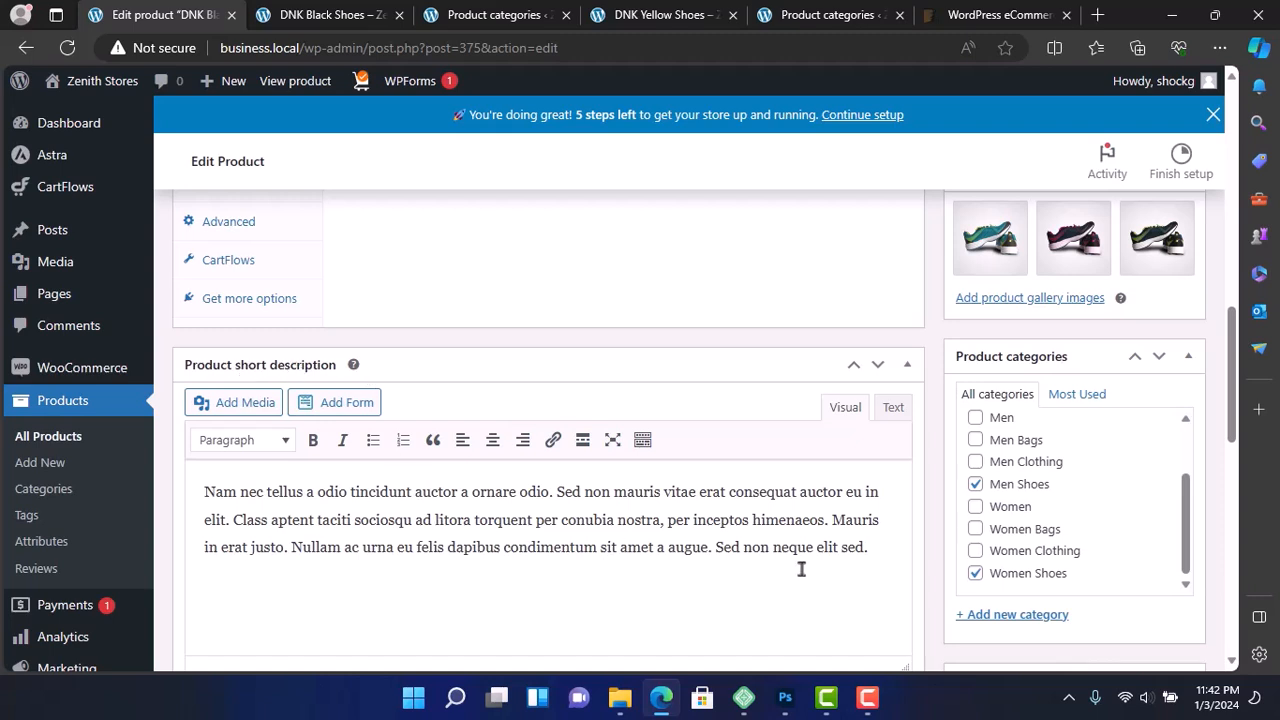
drag(872, 550, 193, 491)
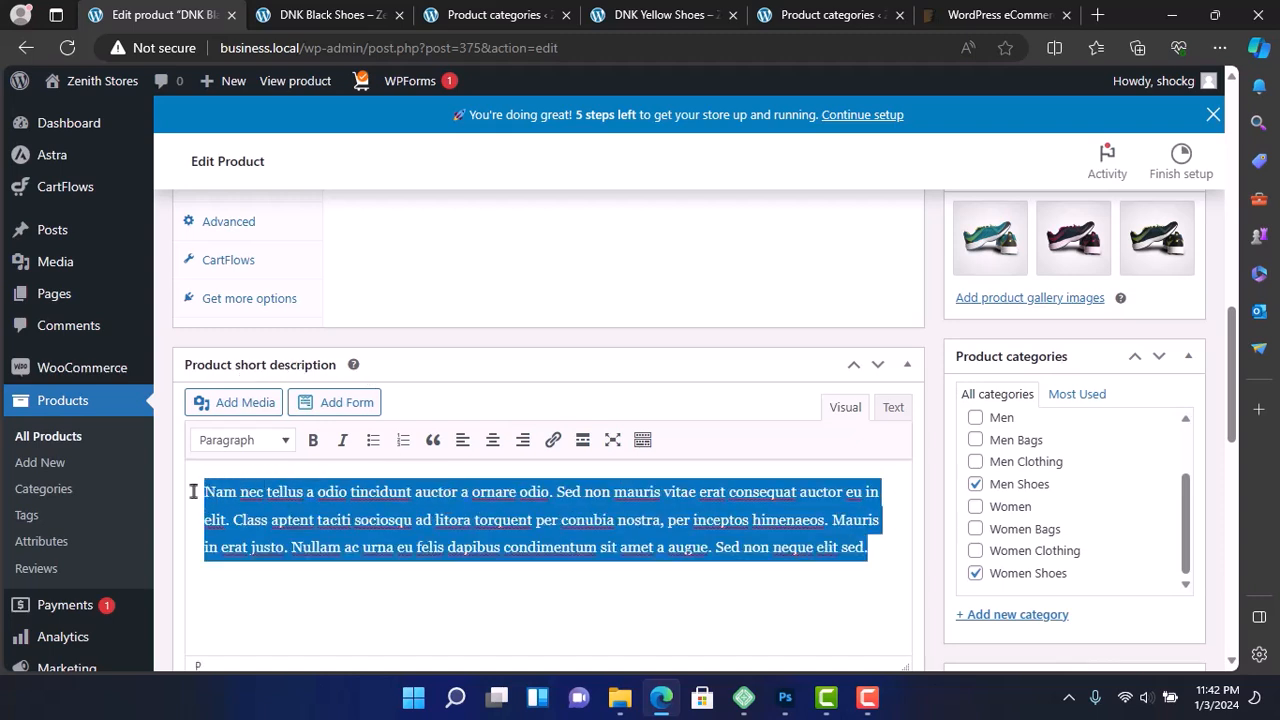
click(405, 24)
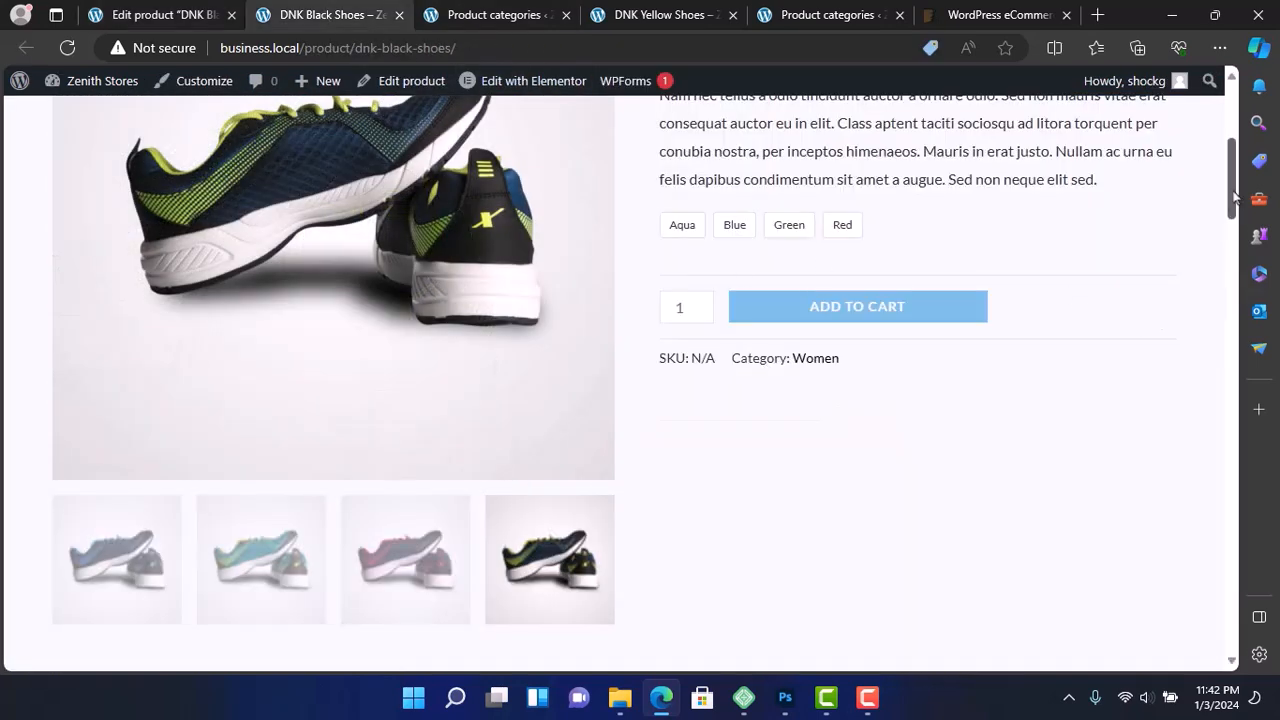
scroll(1236, 197, up, 2)
drag(1098, 320, 657, 238)
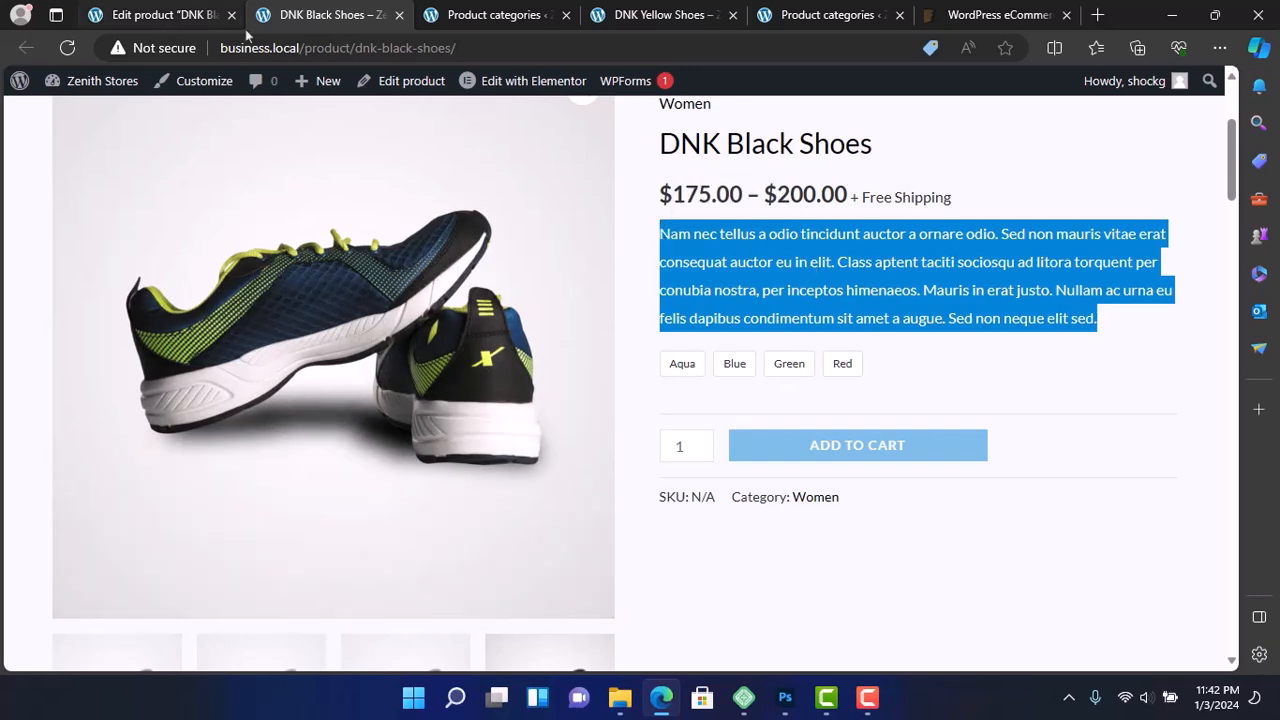
click(150, 14)
Step: Keep DNK Black Shoes set to Variable product in the Product Type list
scroll(1233, 288, up, 2)
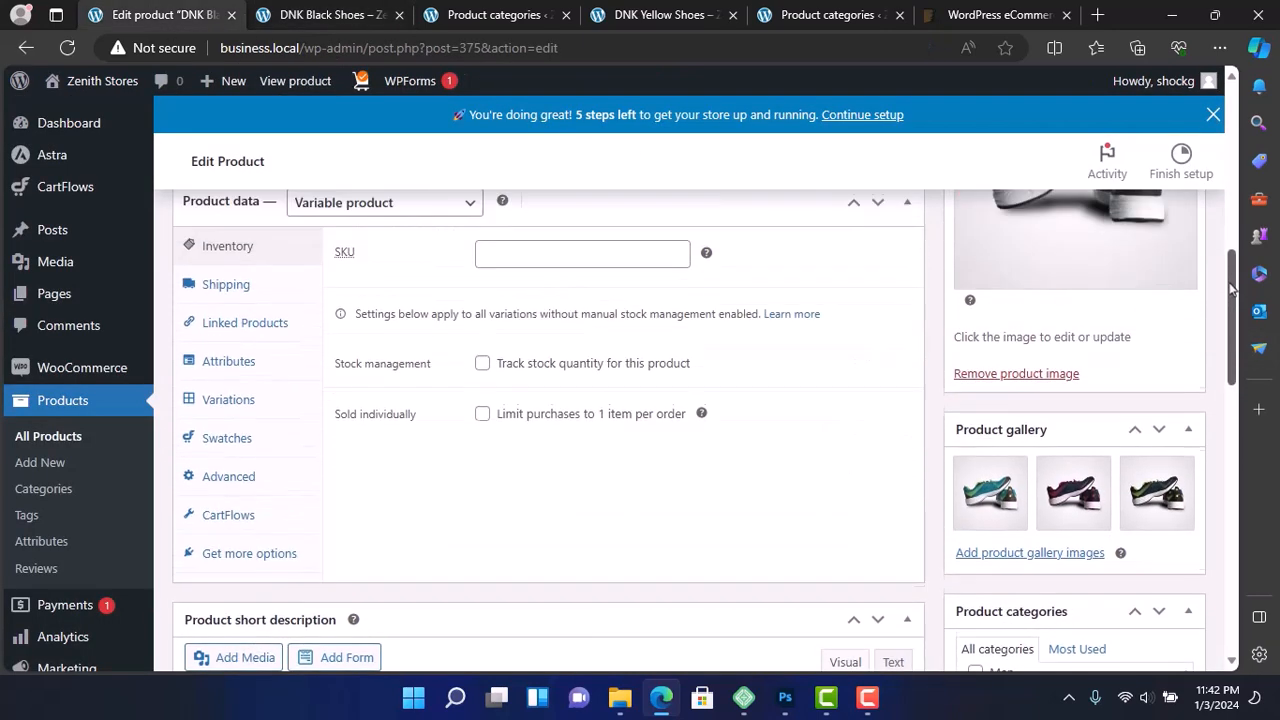
scroll(1233, 288, up, 1)
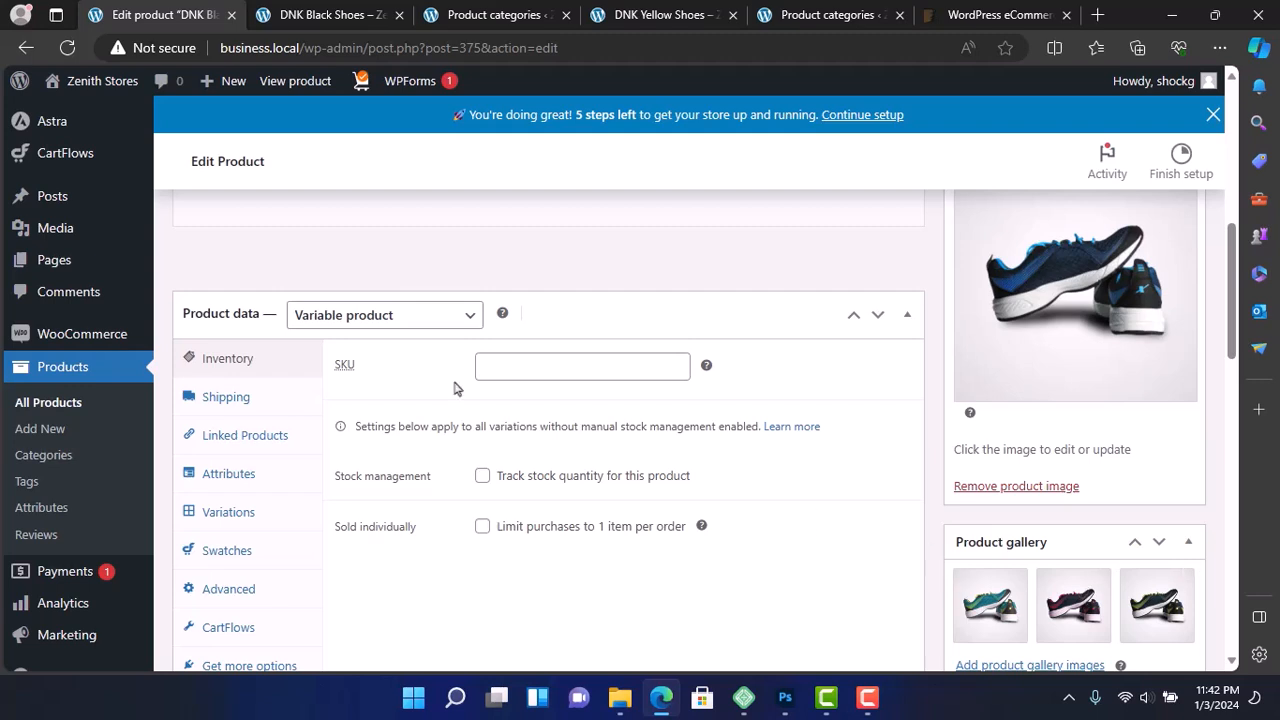
click(450, 322)
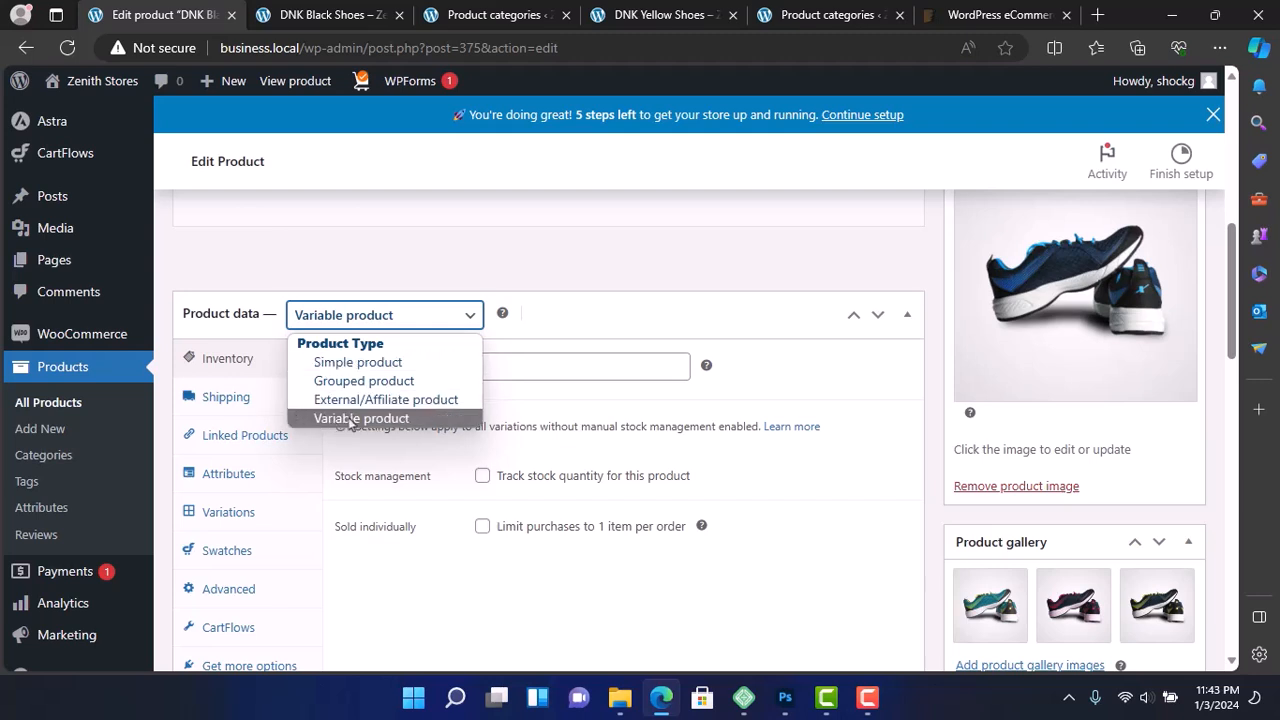
click(538, 402)
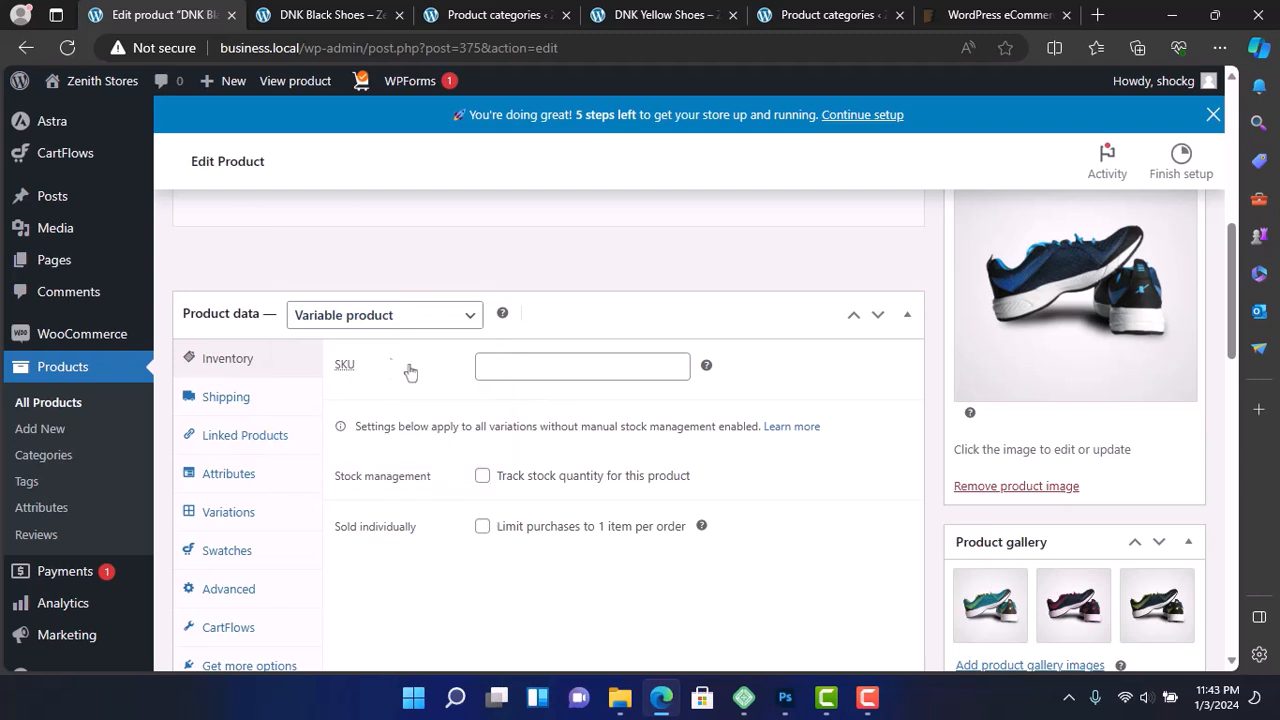
Step: Review the Shipping, Linked Products and Attributes tabs, then the Blue, Aqua, Red and Green variations
click(246, 405)
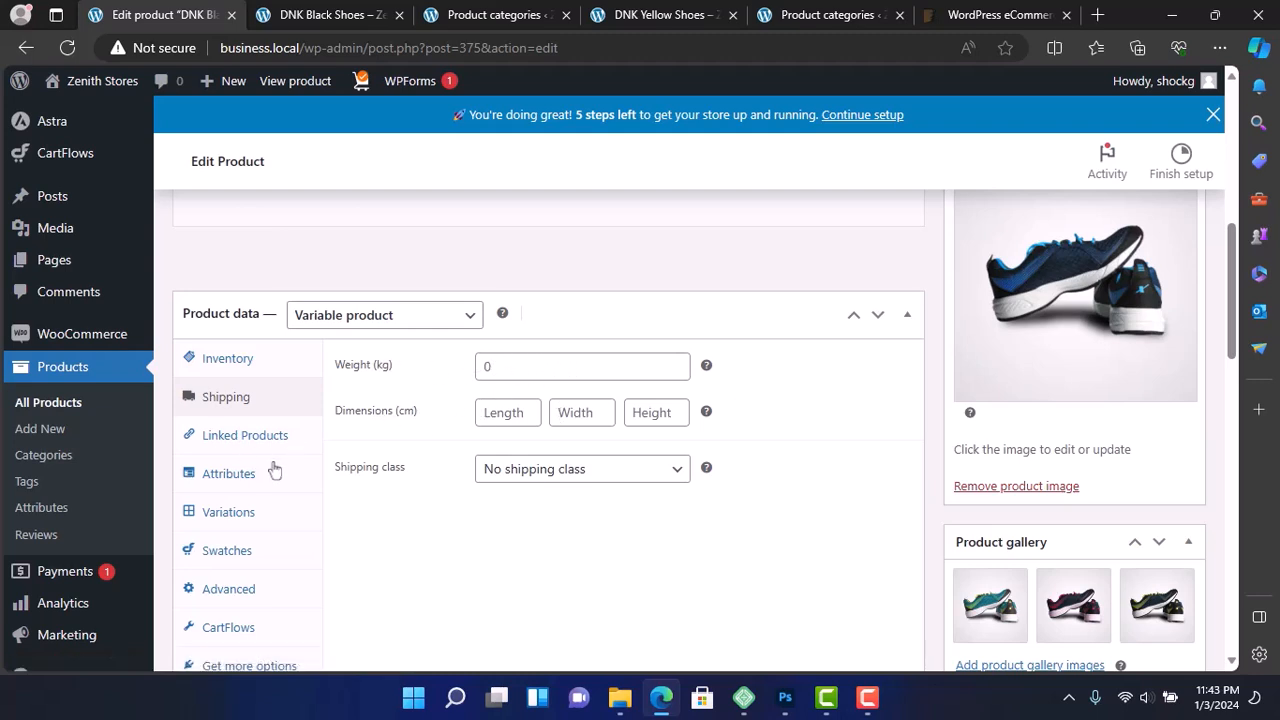
click(252, 436)
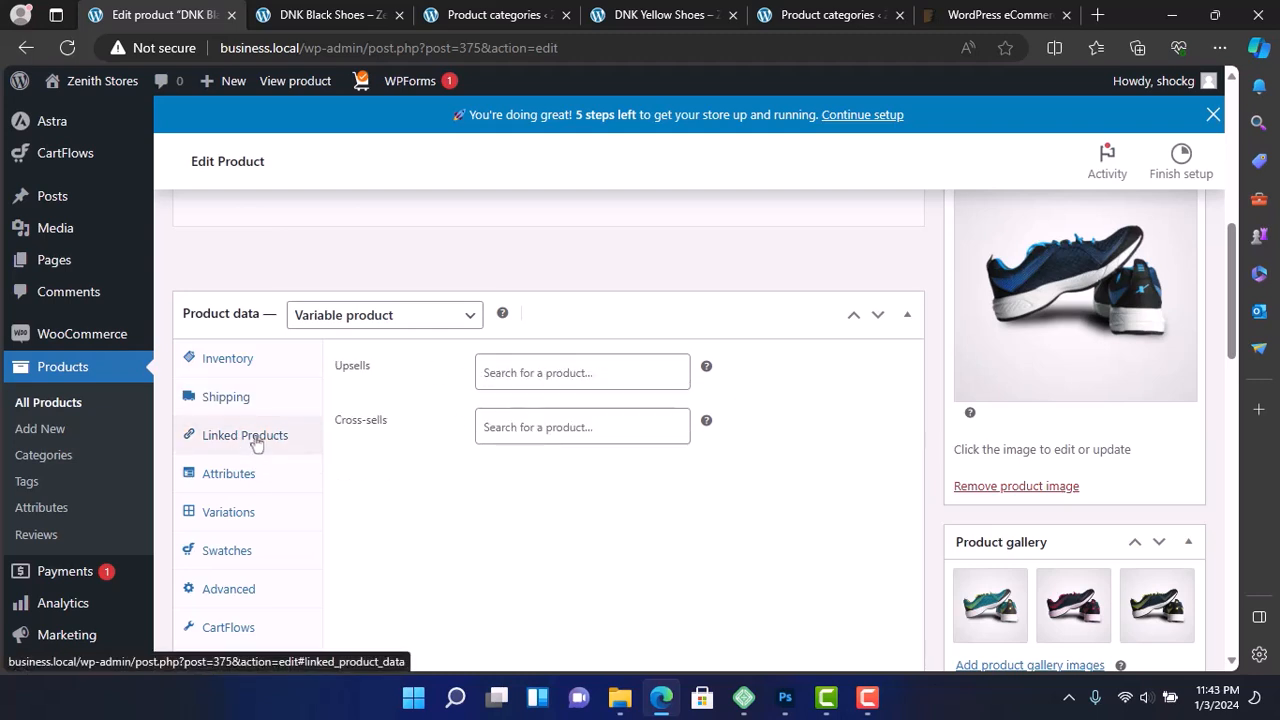
click(229, 476)
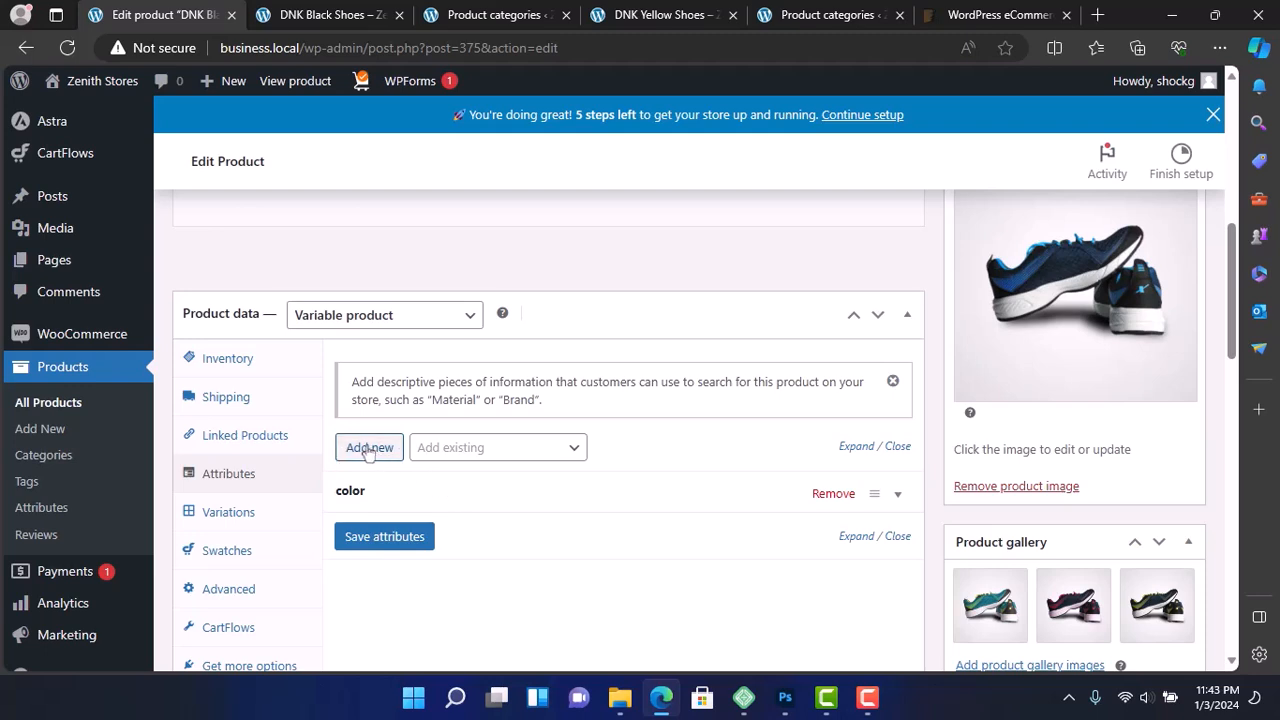
click(229, 512)
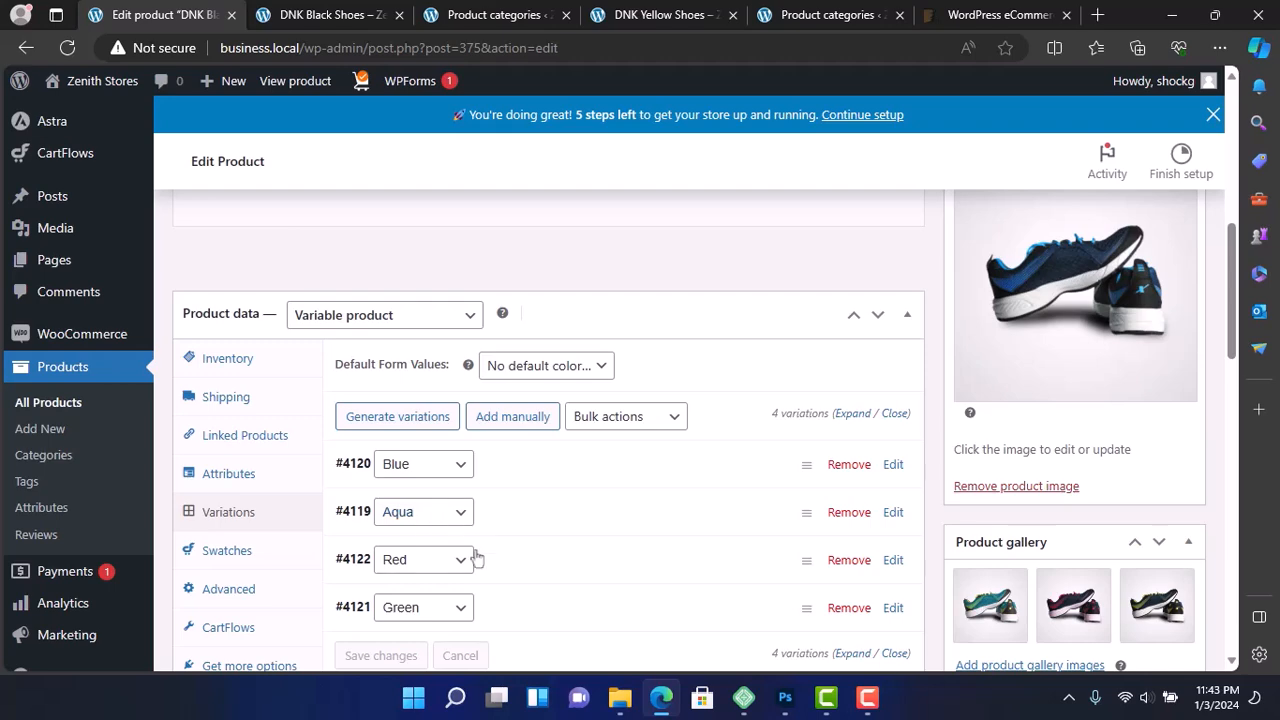
scroll(1237, 337, down, 1)
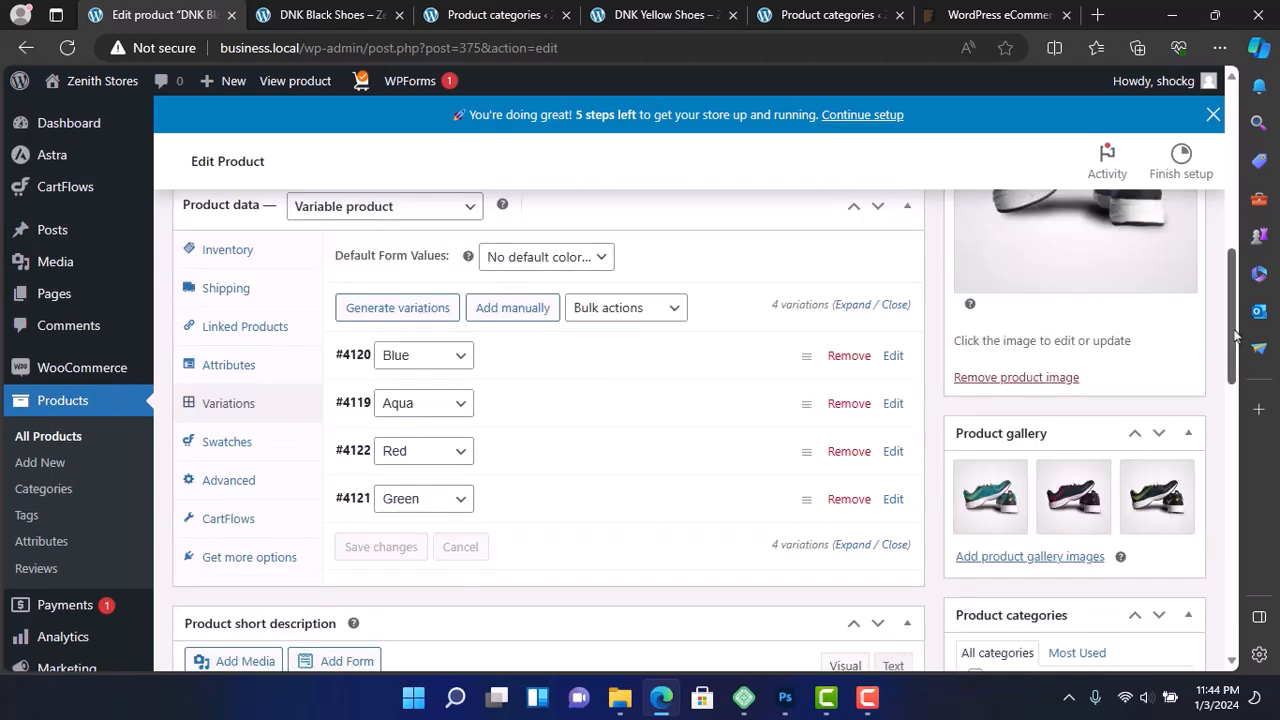
drag(1237, 337, 1237, 258)
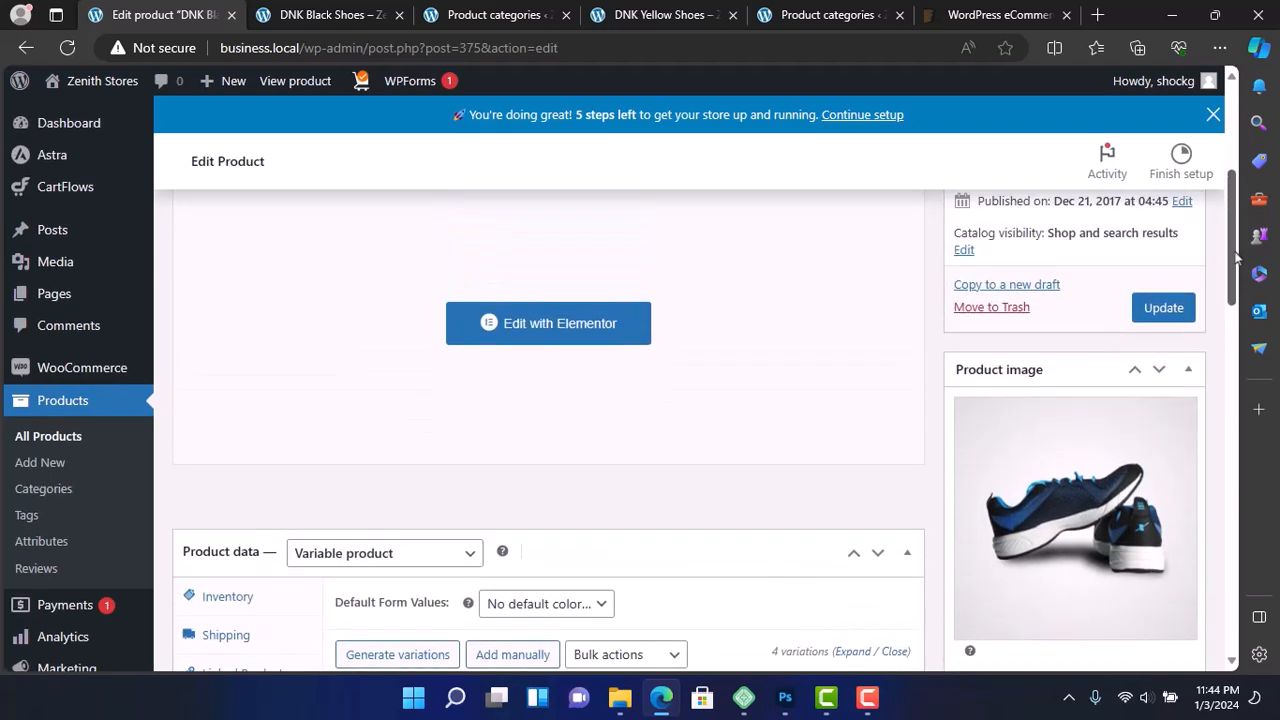
Step: Update DNK Black Shoes, reload its live page showing Men and Women Shoes, and open Men > Shoes
click(1164, 308)
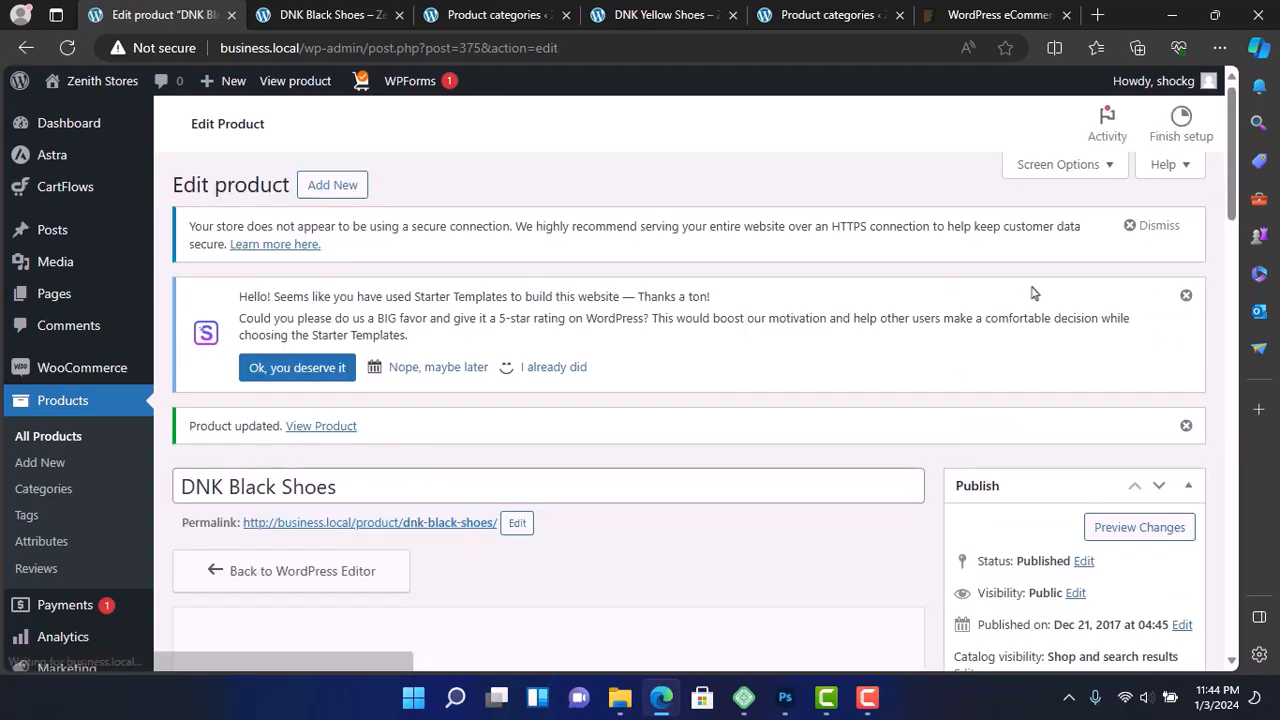
click(290, 14)
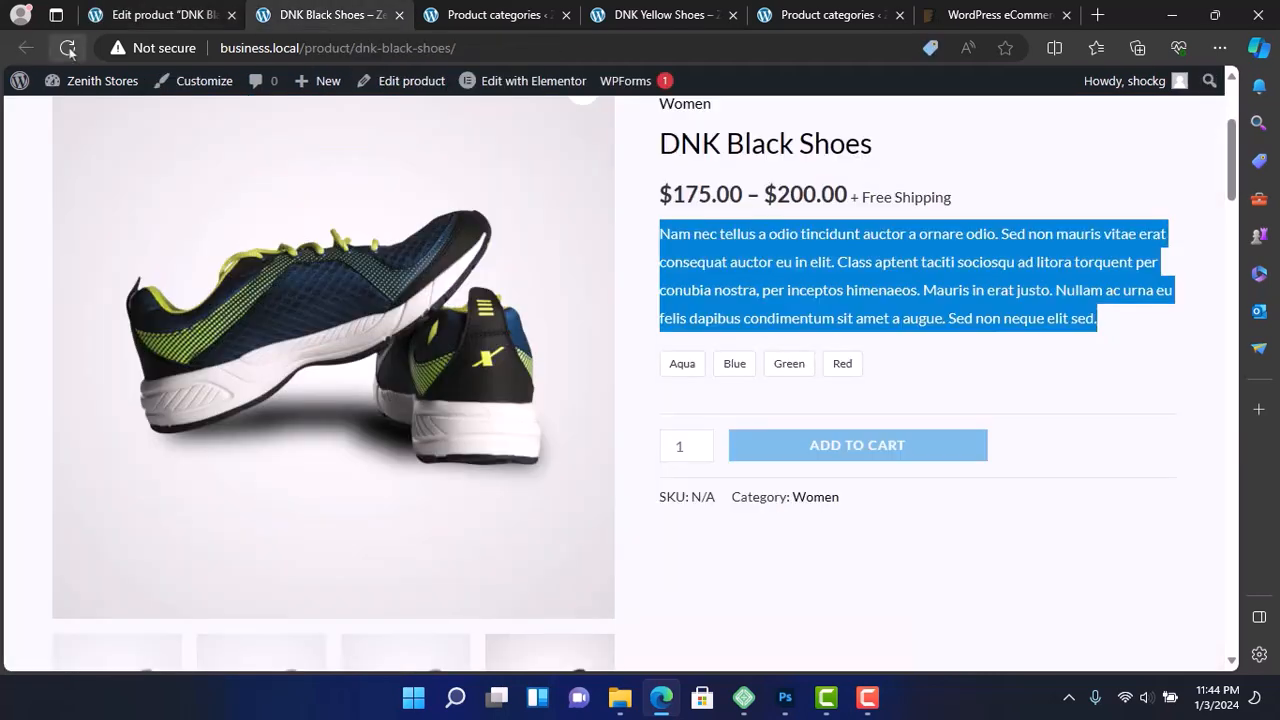
click(68, 48)
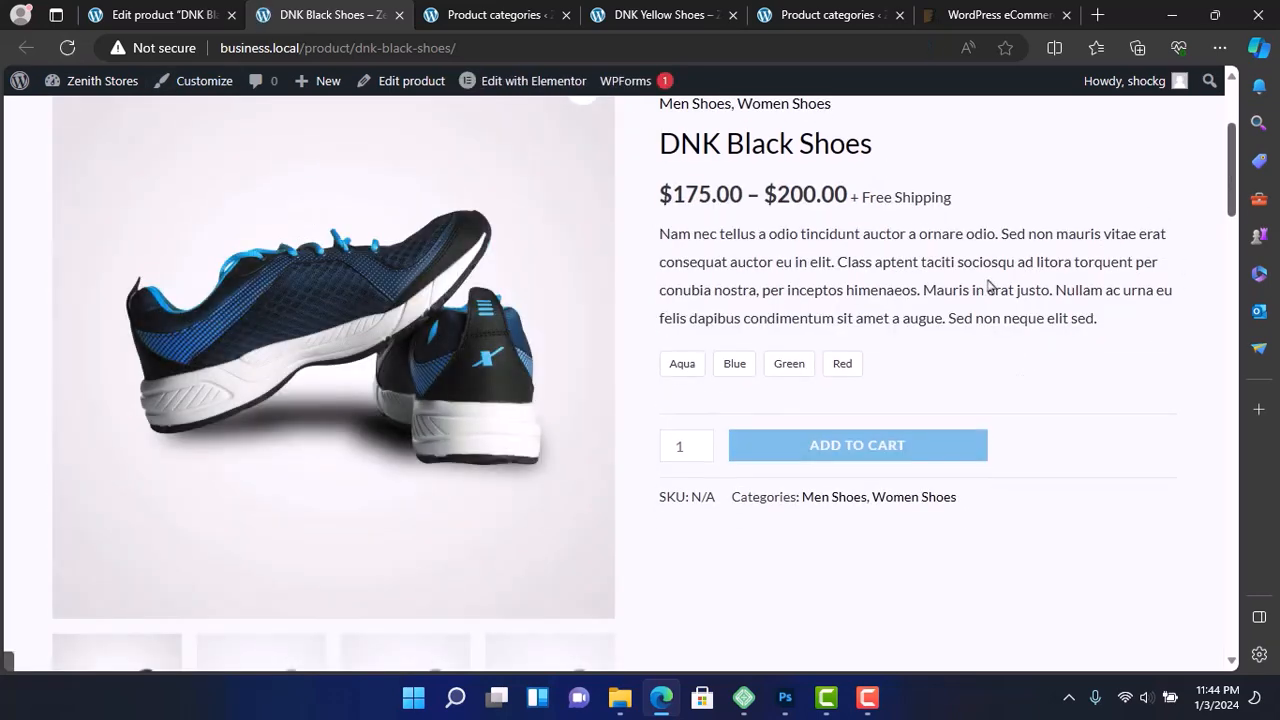
scroll(826, 356, up, 2)
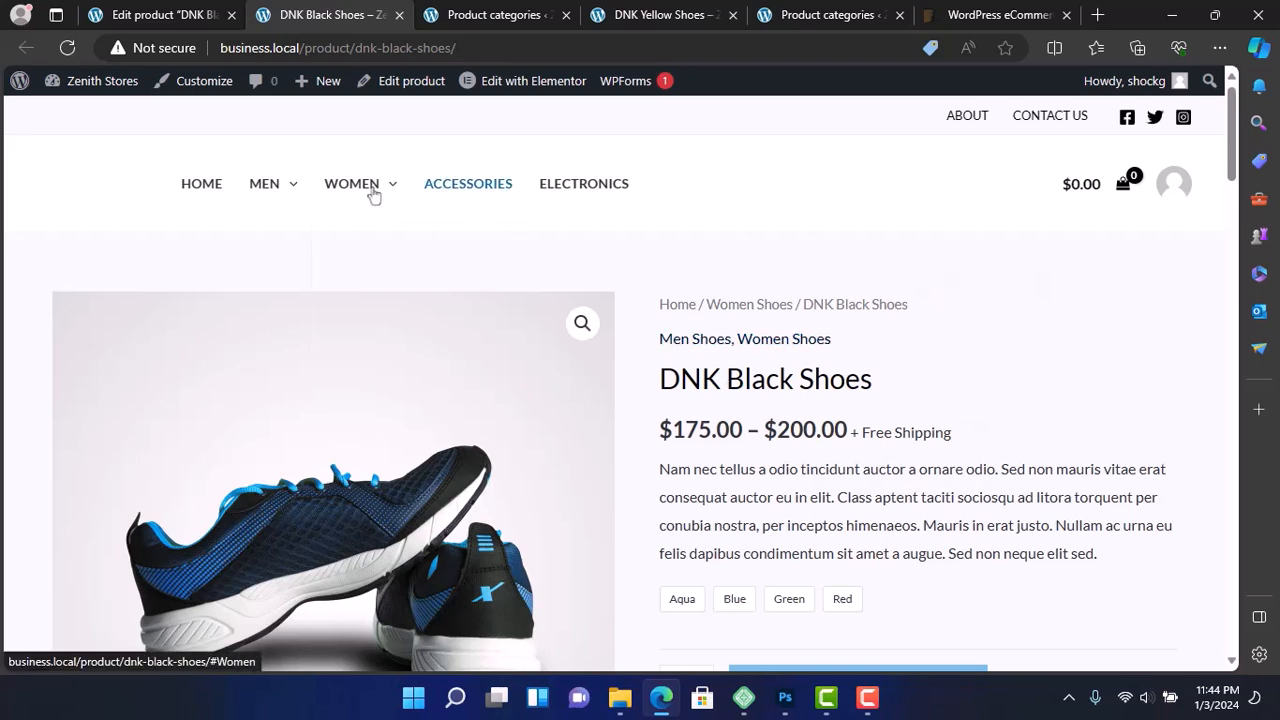
mouse_move(266, 191)
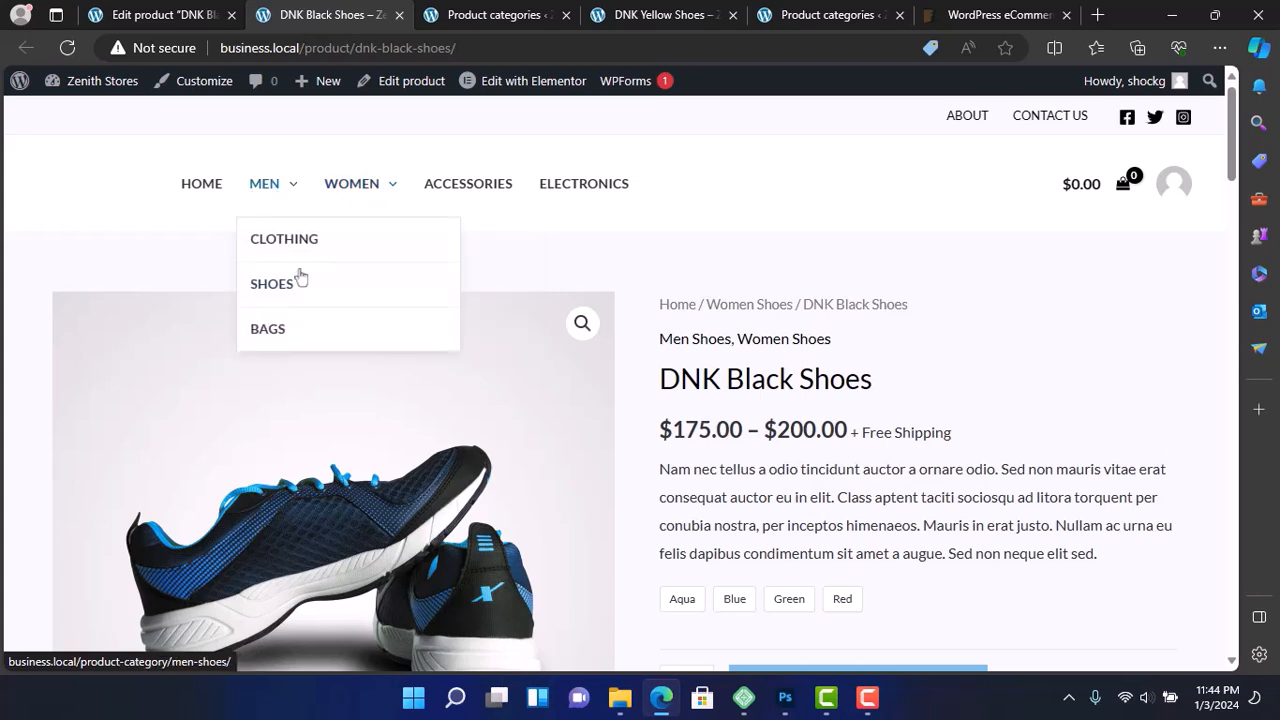
click(266, 289)
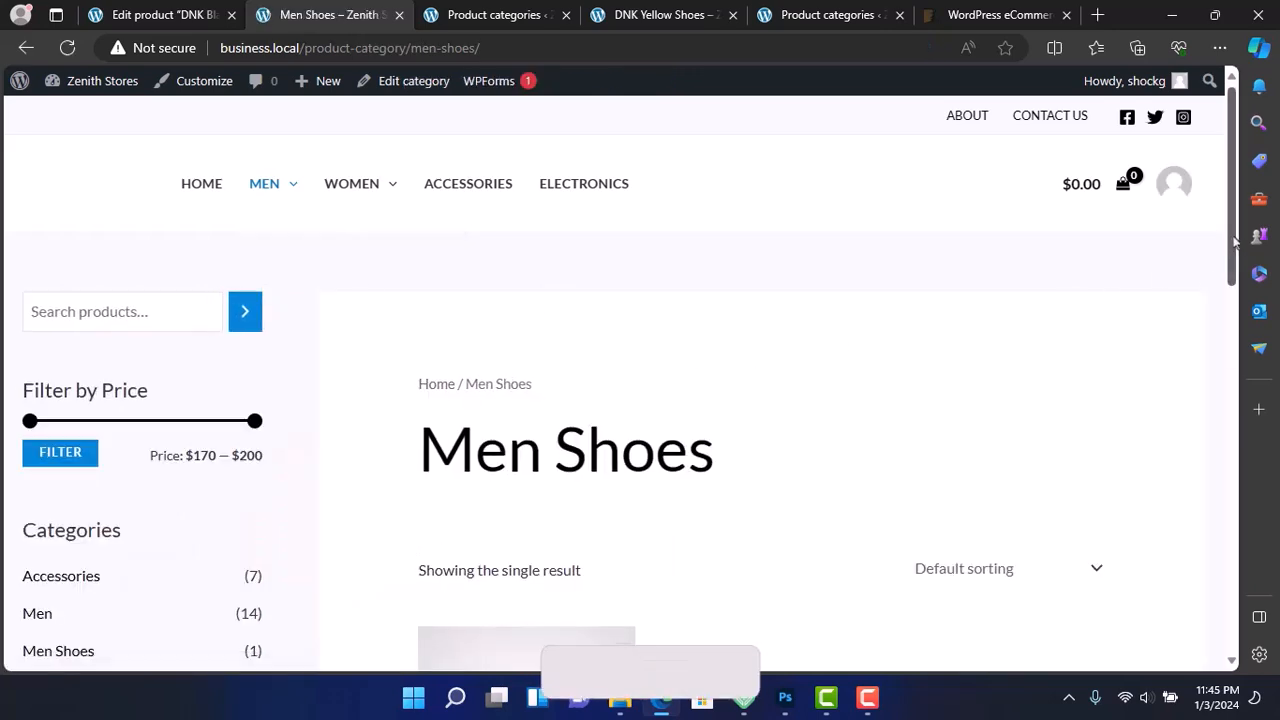
Step: Try the Aqua, Blue and Green swatches on the DNK Black Shoes card, ending on Aqua at $185.00
scroll(1210, 300, down, 5)
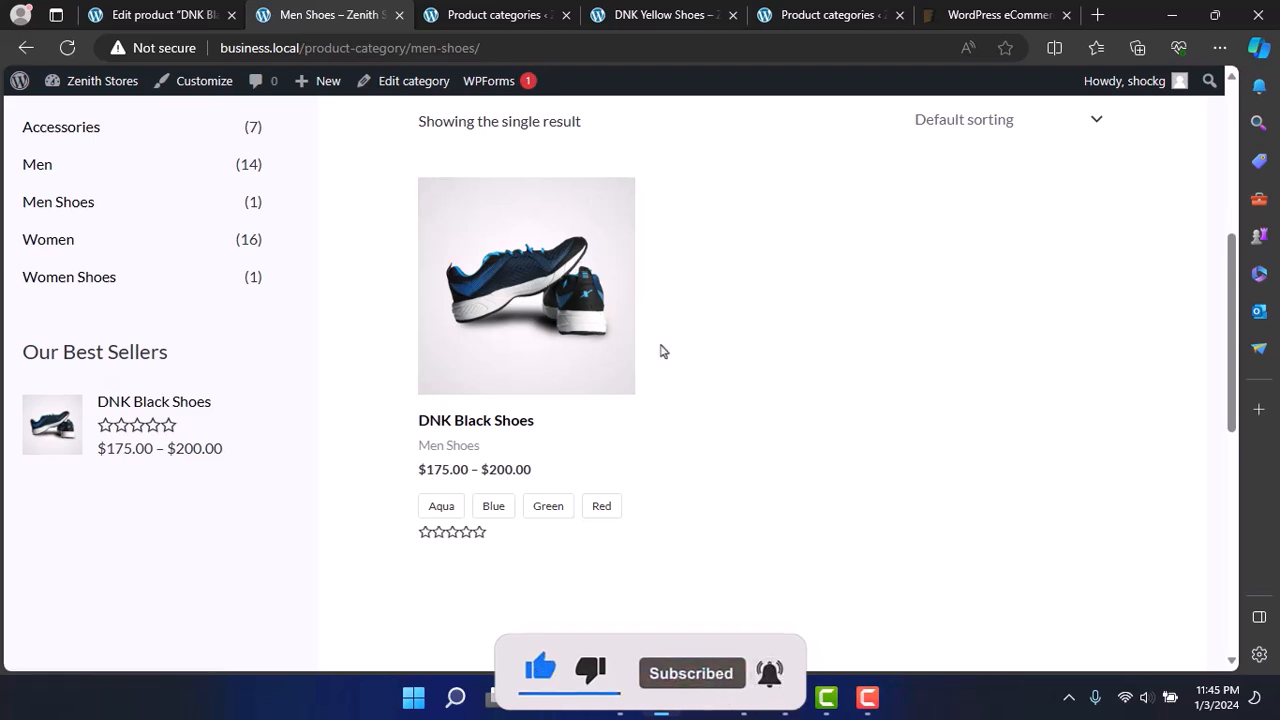
click(436, 508)
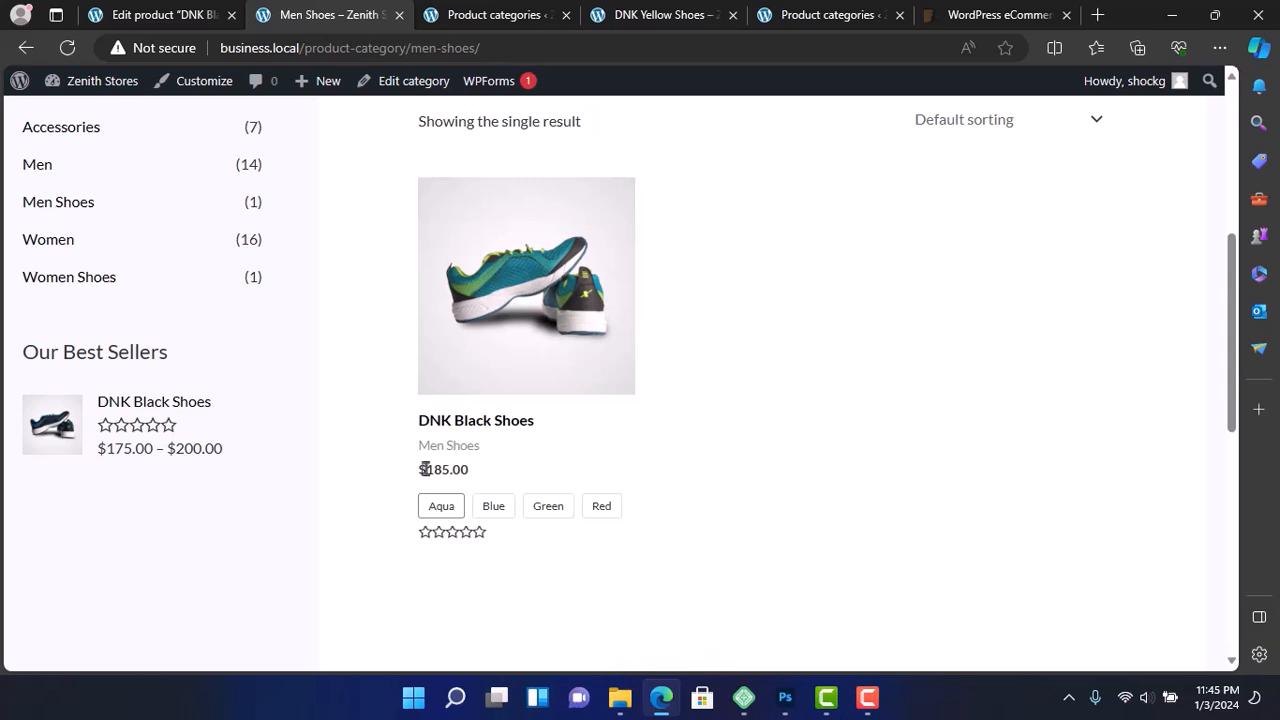
click(492, 512)
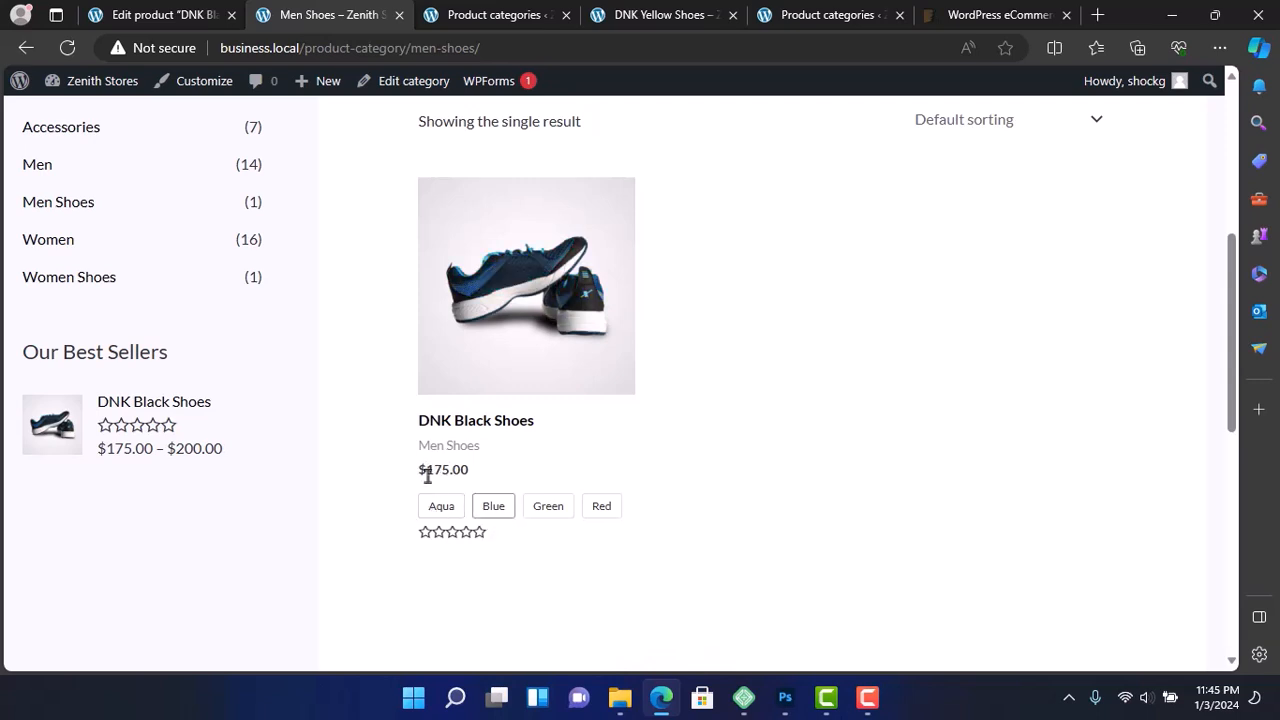
click(558, 510)
click(492, 512)
click(443, 510)
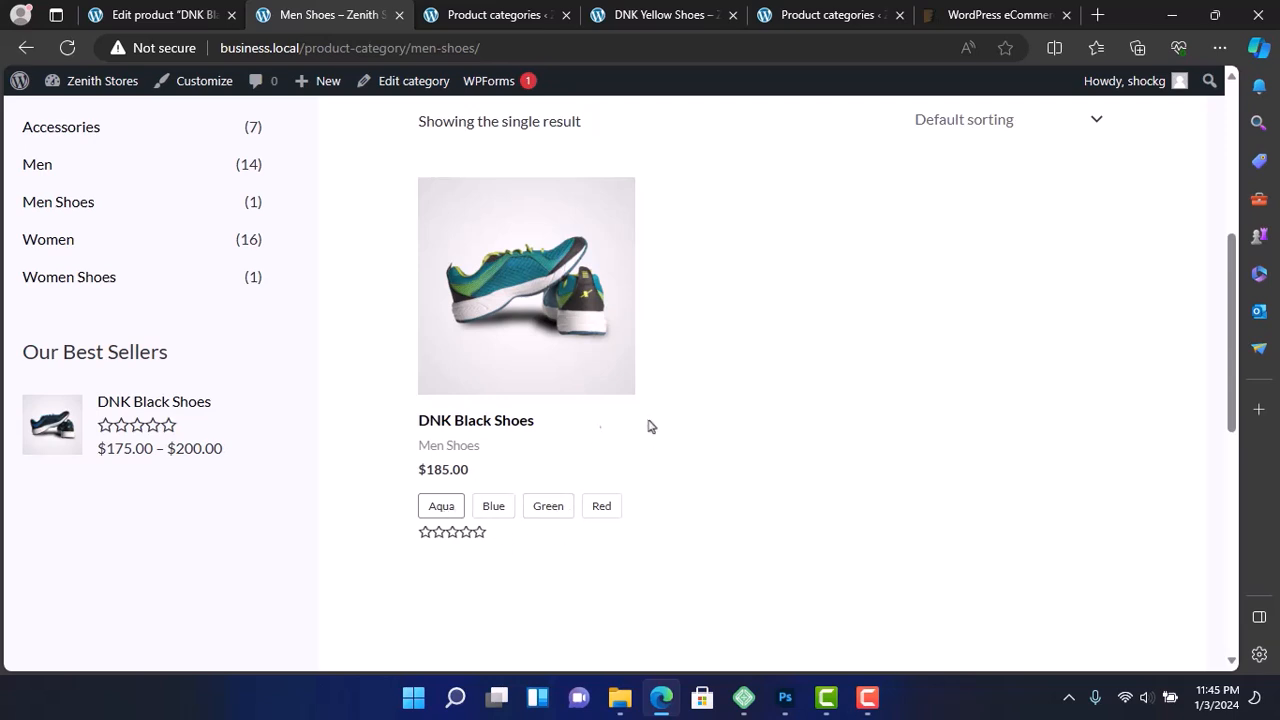
drag(1237, 280, 1243, 104)
Step: Go to the Women > Shoes category and open the DNK Black Shoes product page
mouse_move(366, 192)
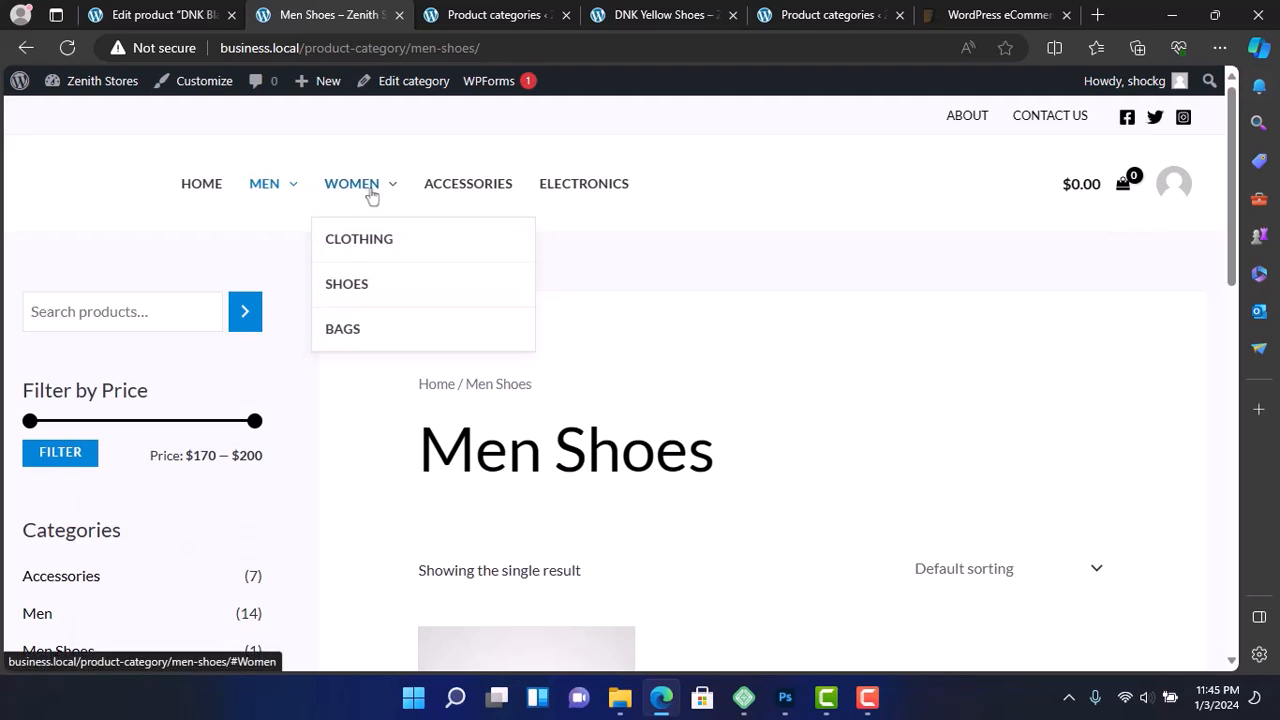
click(347, 285)
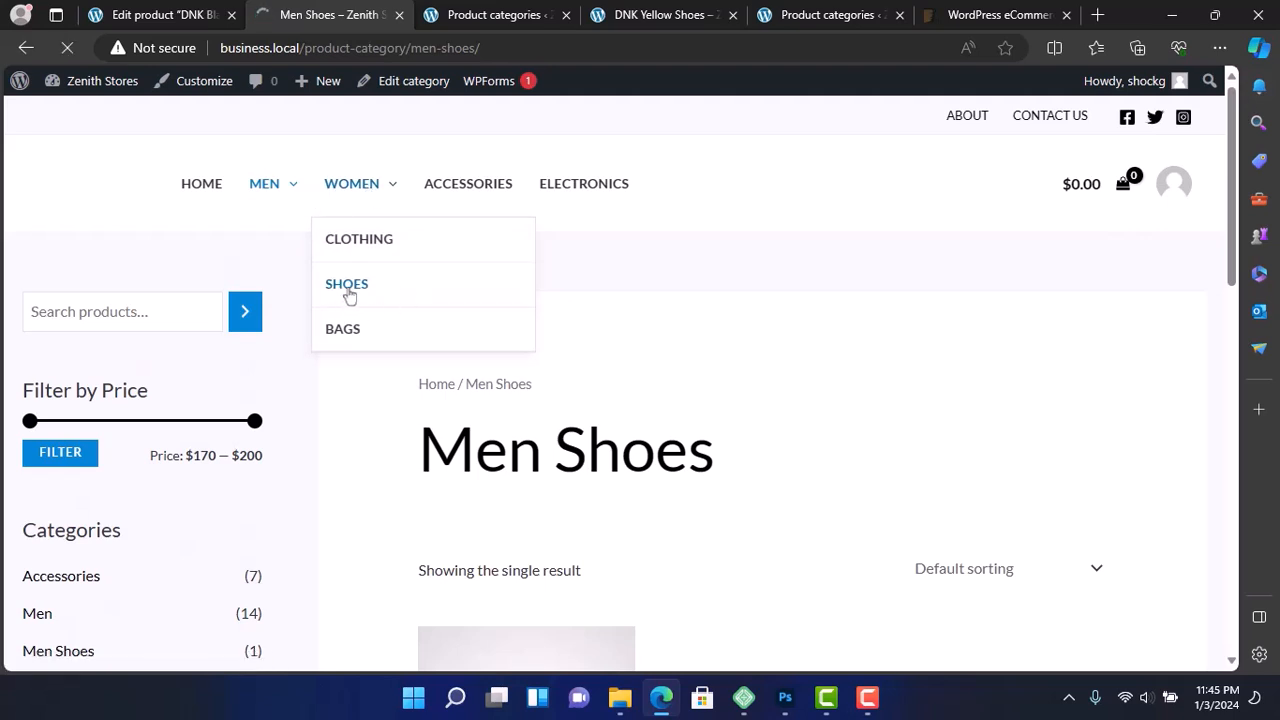
drag(1242, 219, 1242, 366)
scroll(934, 374, up, 1)
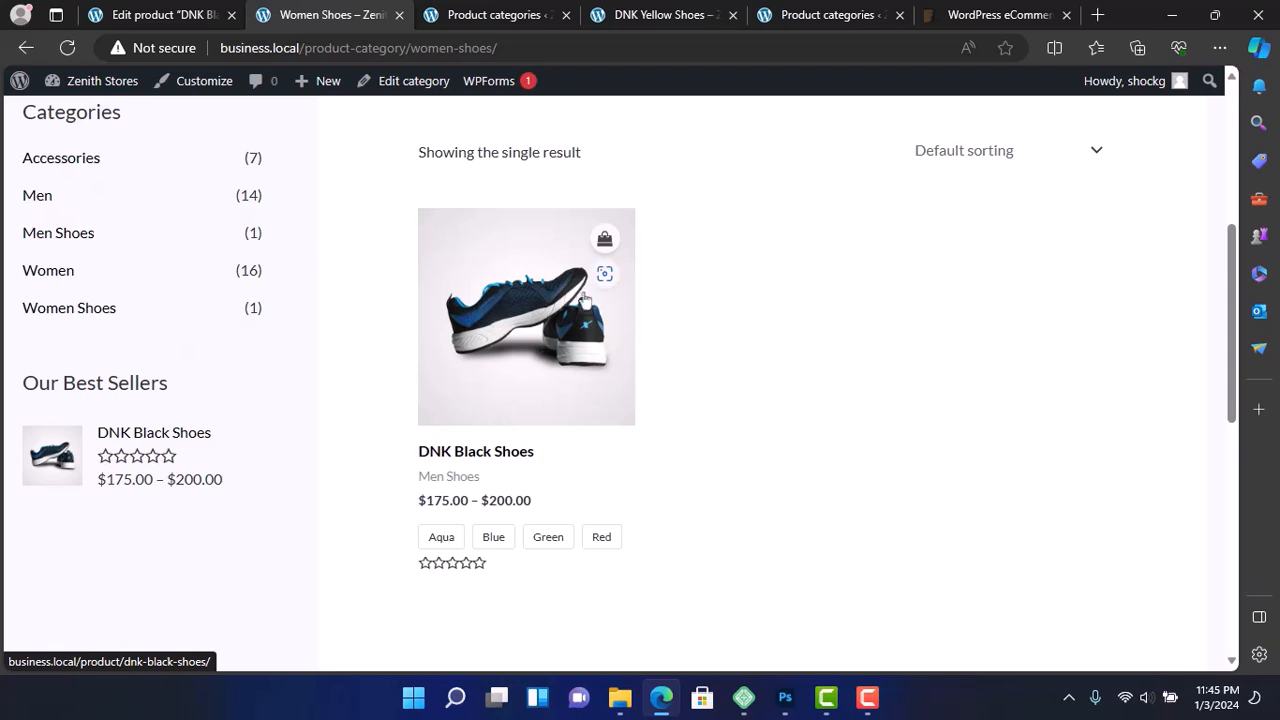
click(494, 462)
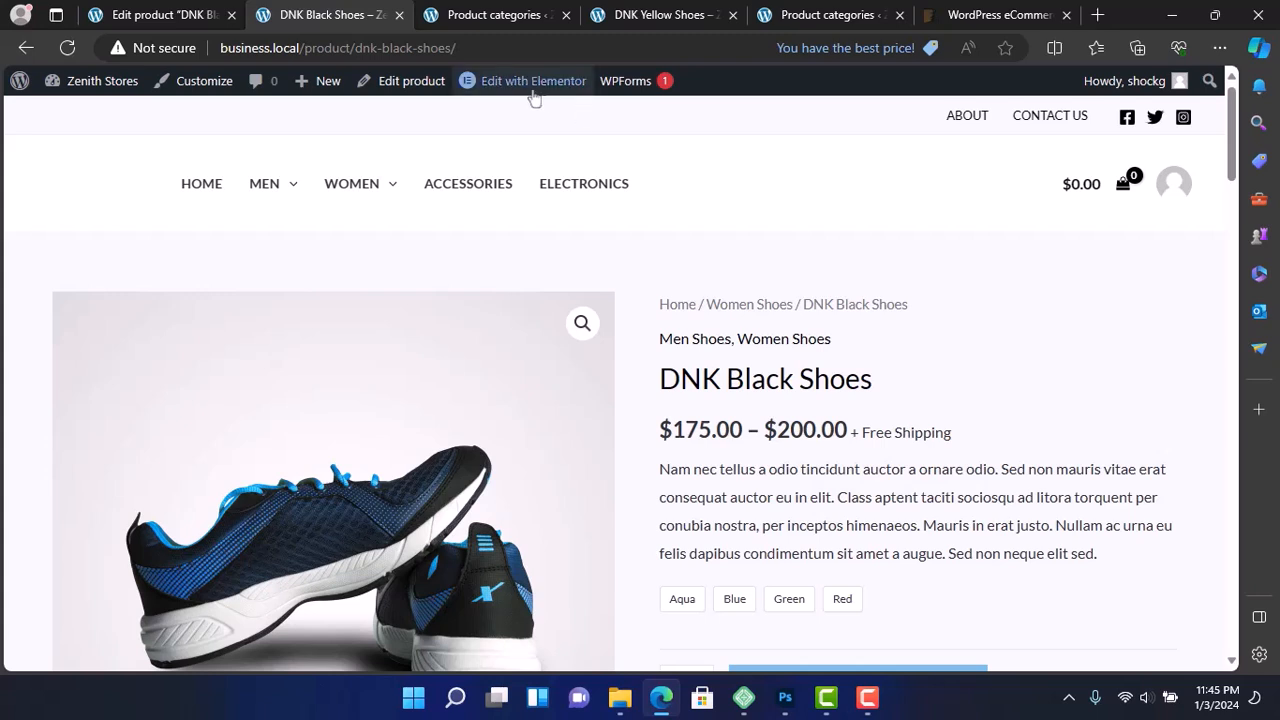
mouse_move(510, 91)
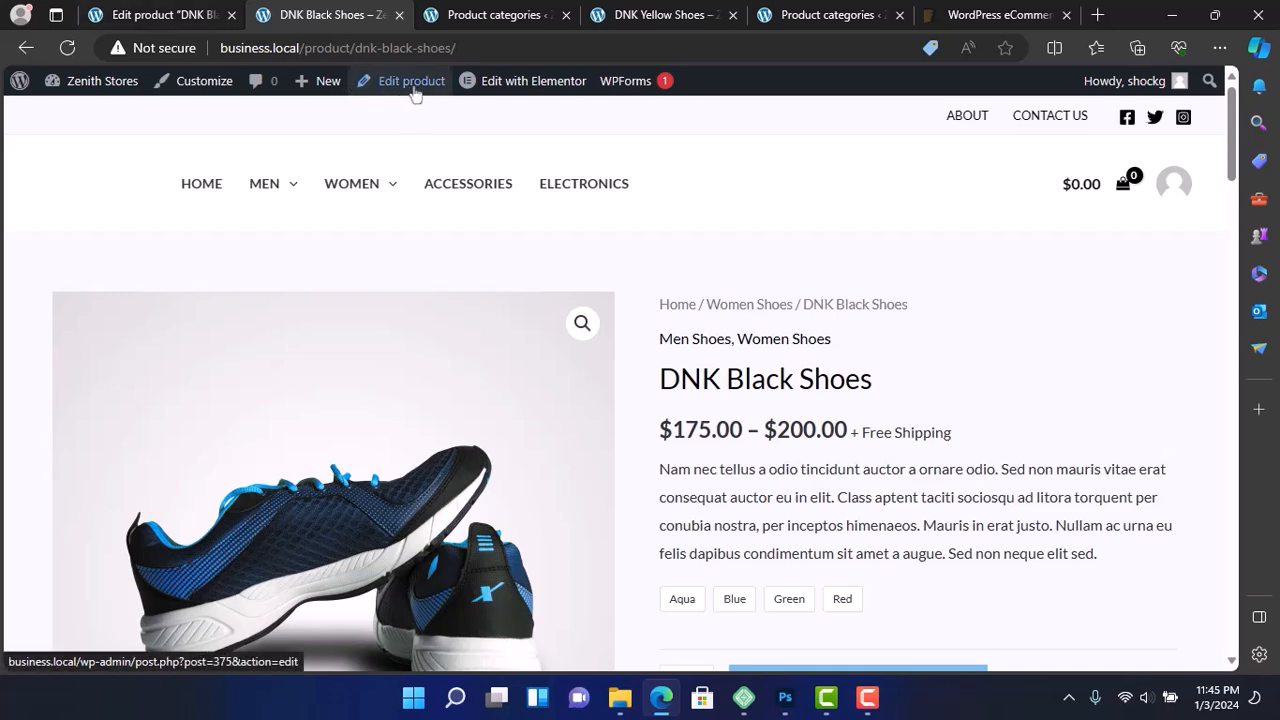
Step: Compare the DNK Black Shoes editor with its live page, selecting the product description text
click(159, 10)
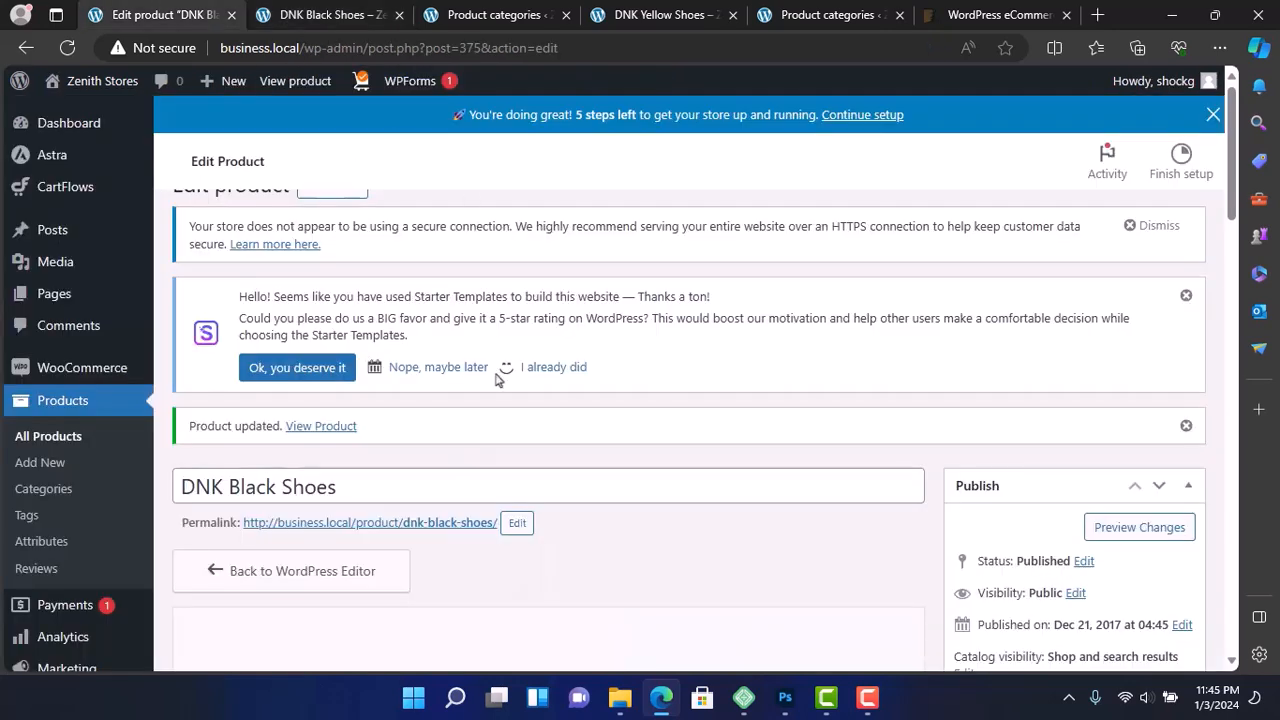
drag(1238, 202, 1241, 236)
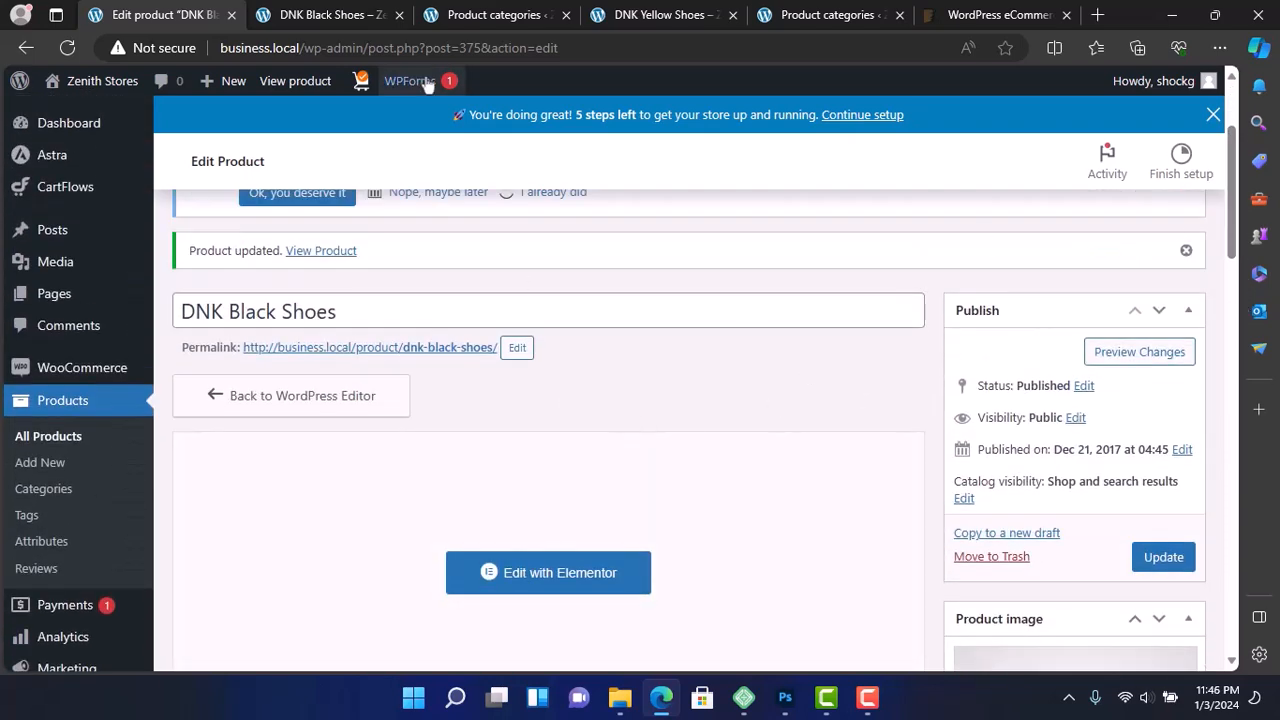
click(315, 14)
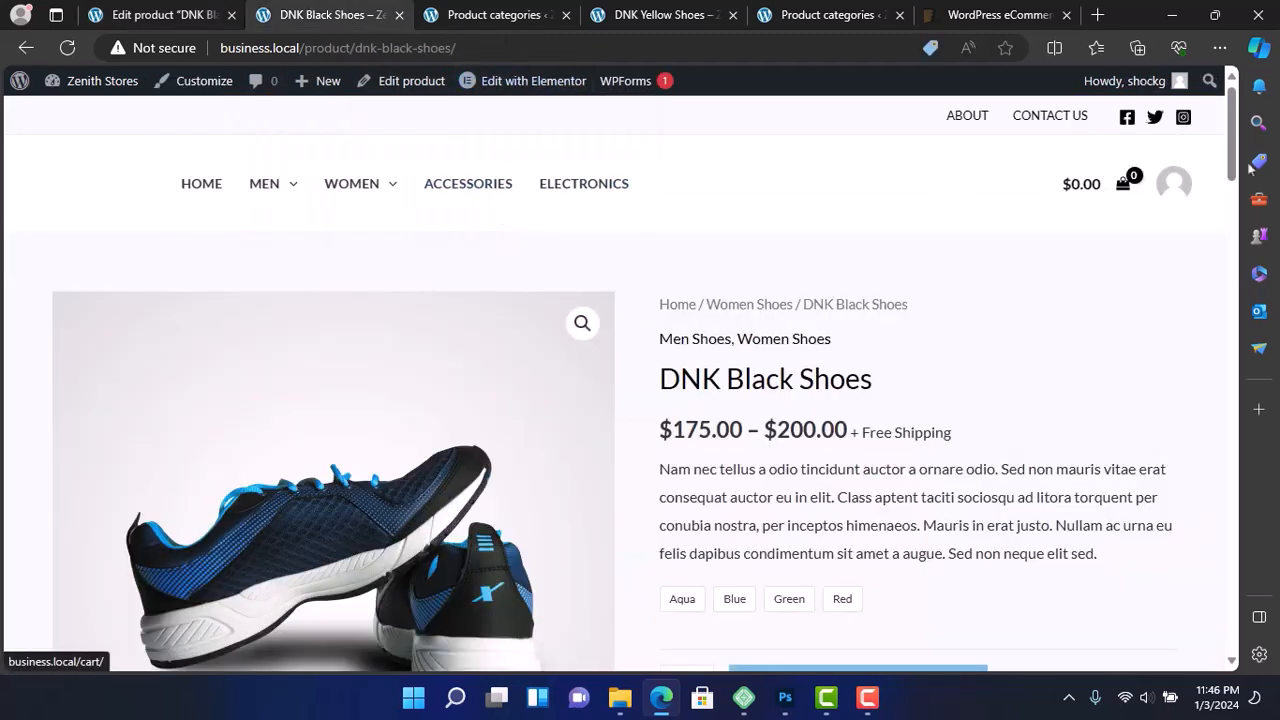
drag(1230, 143, 1244, 324)
drag(94, 256, 1005, 386)
drag(1245, 262, 1268, 596)
drag(1265, 525, 807, 155)
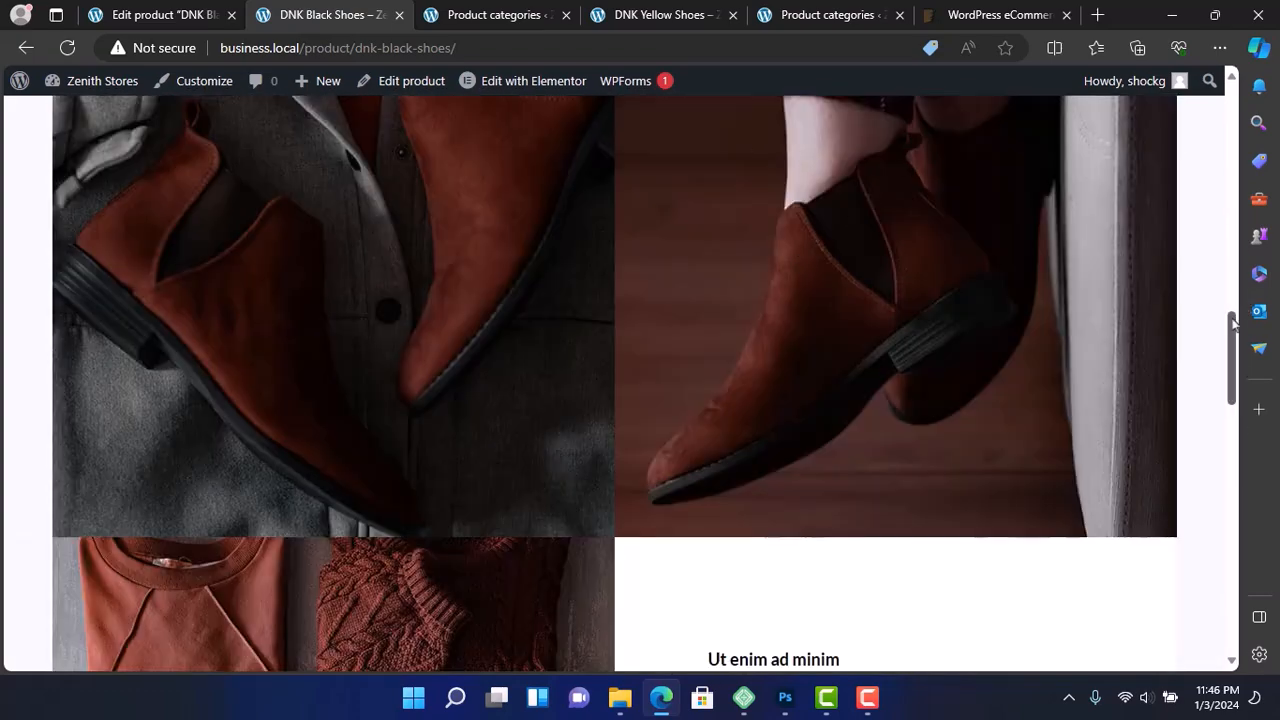
scroll(1234, 327, up, 5)
Step: Dismiss the store-setup banner in the editor and open the All Products list
click(201, 12)
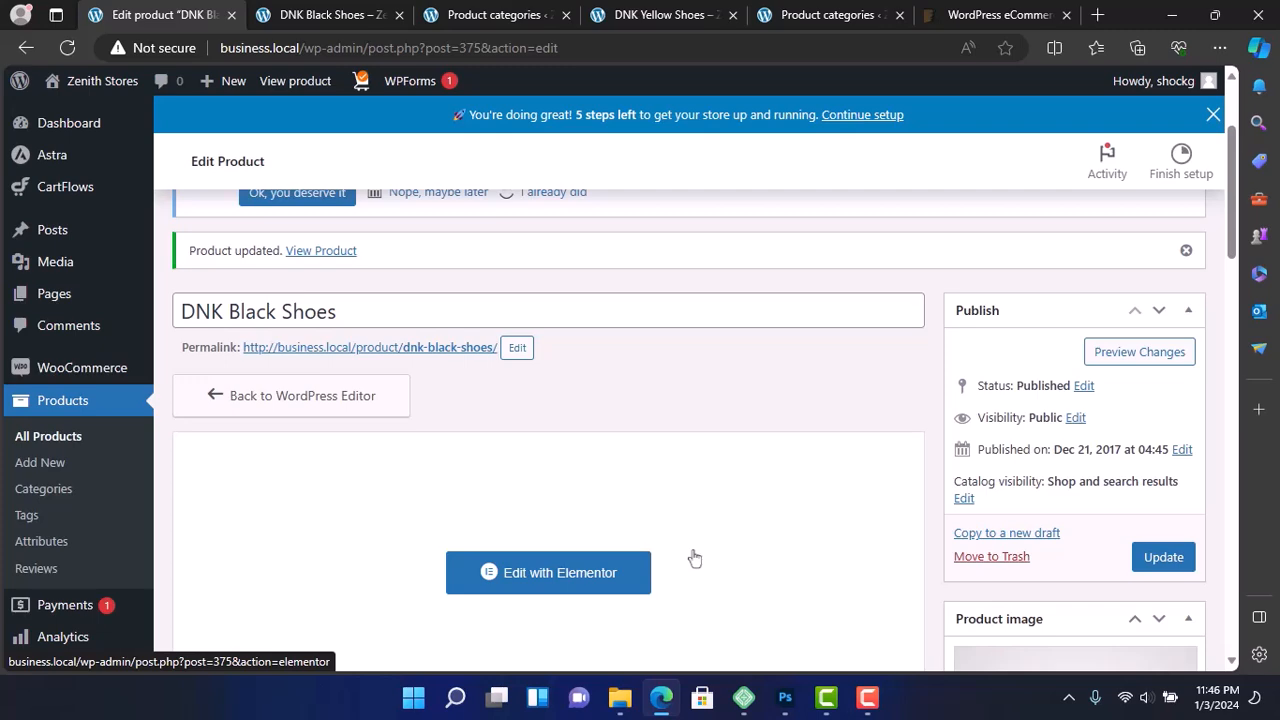
scroll(1236, 175, up, 2)
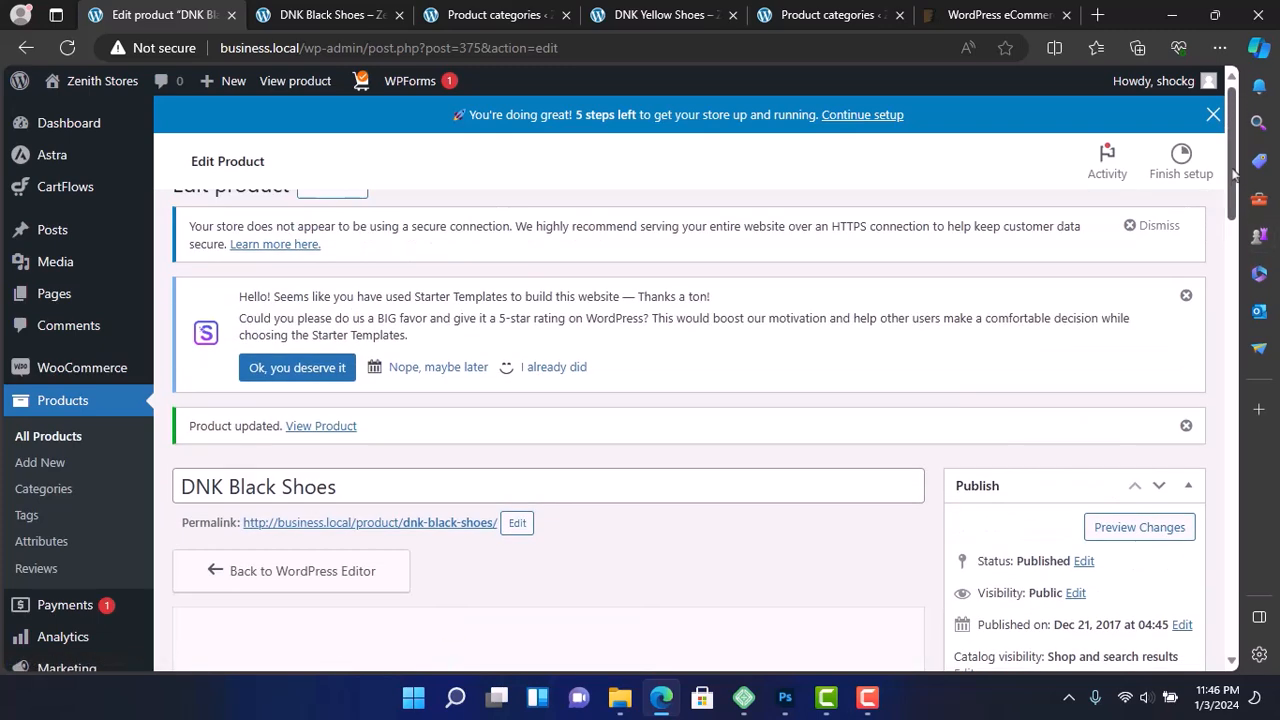
click(1213, 118)
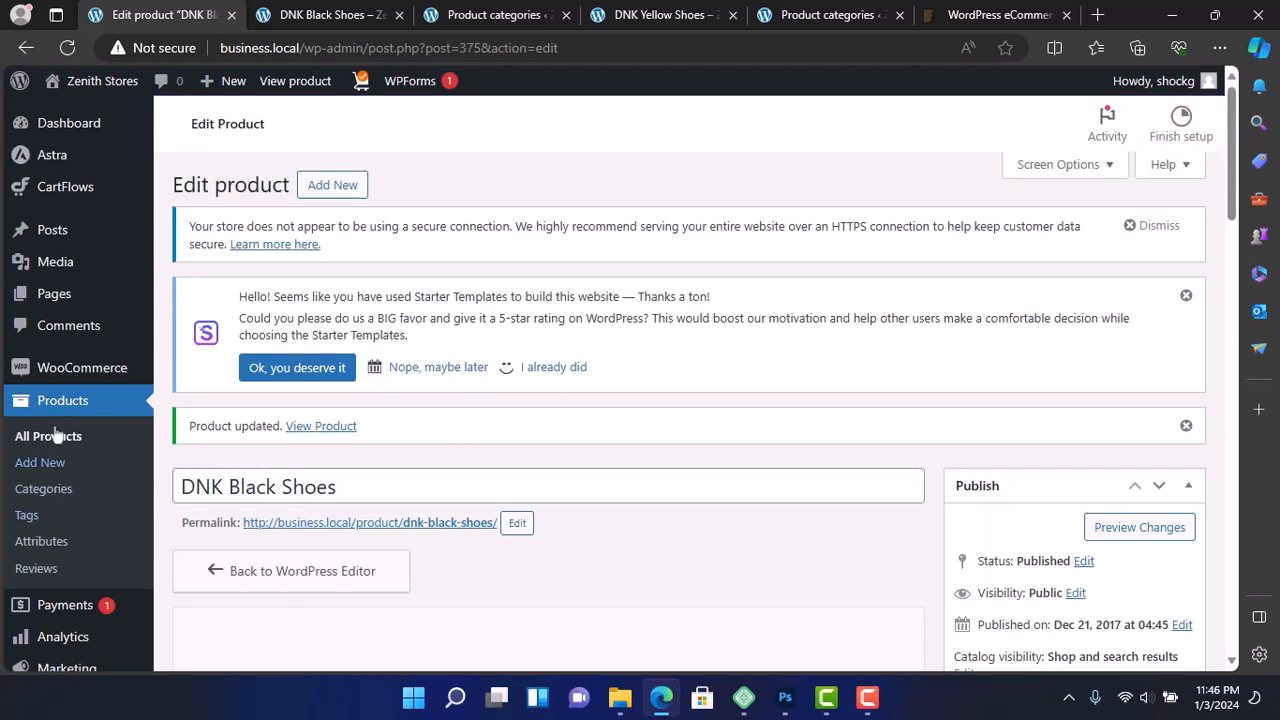
click(61, 412)
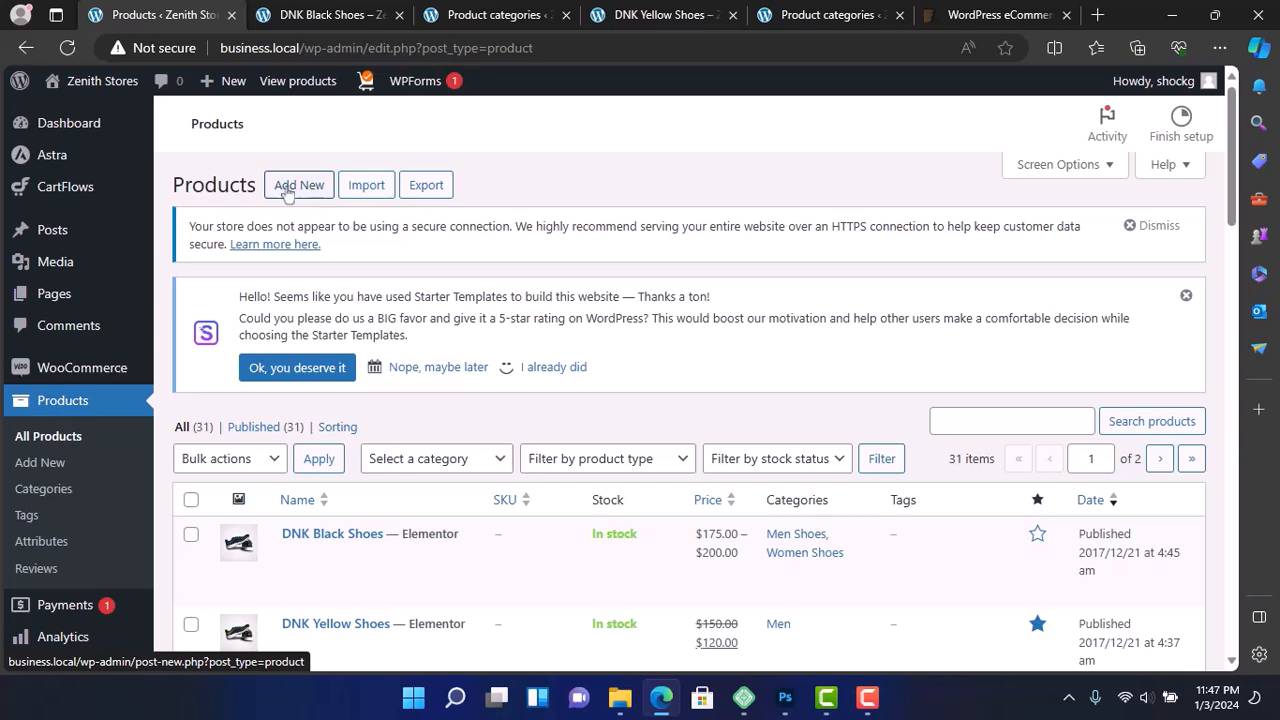
Step: Add a new product named 'iPhone 14', accepting the 'iPhone' spelling suggestion
click(299, 185)
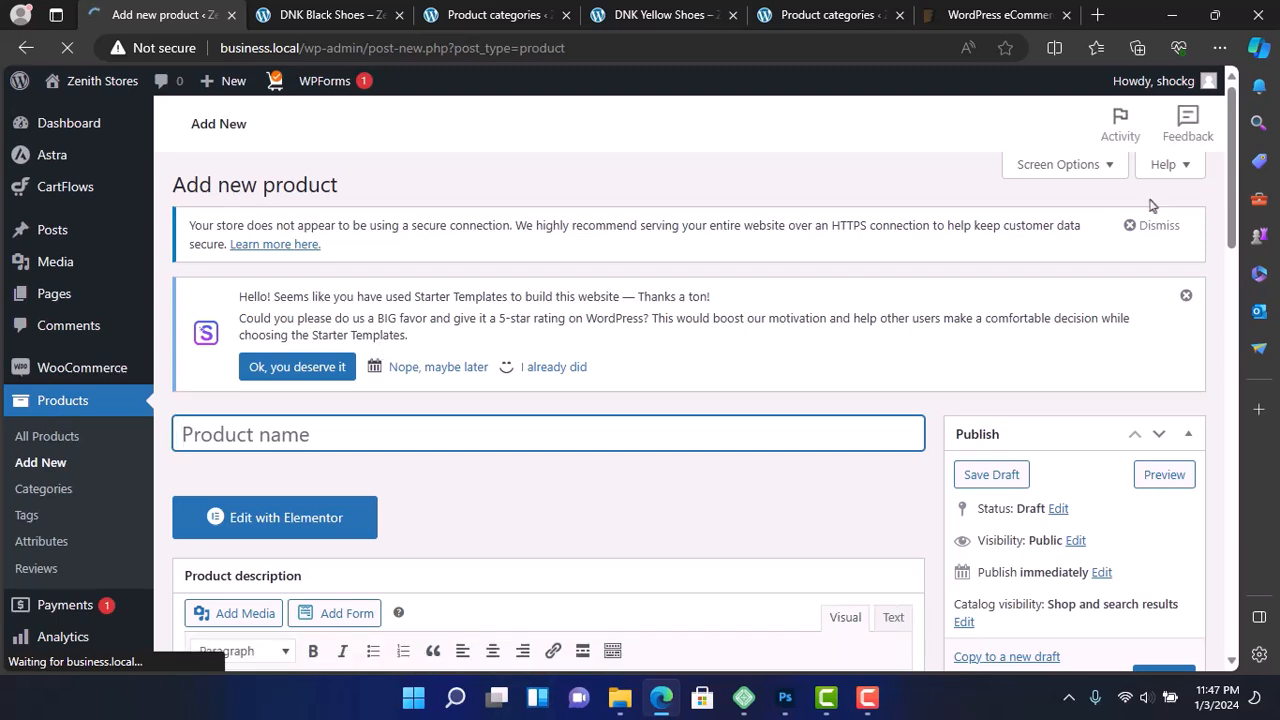
drag(1233, 182, 1233, 216)
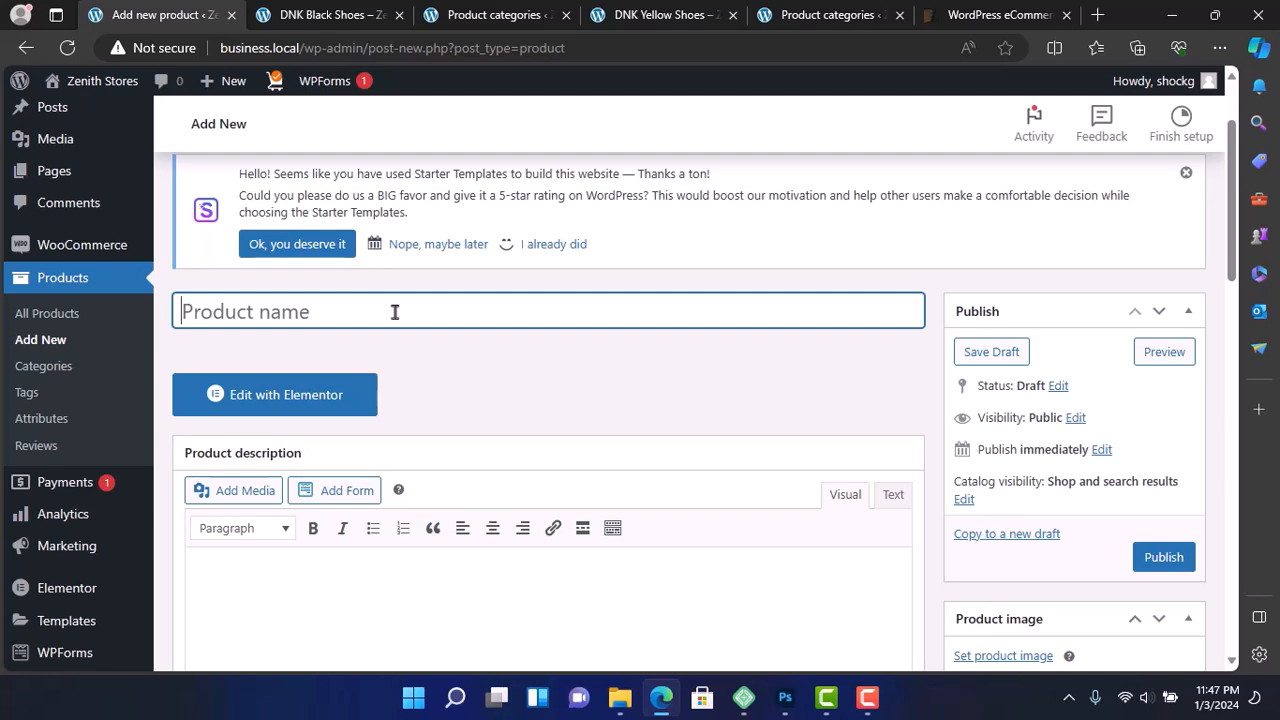
text(RE)
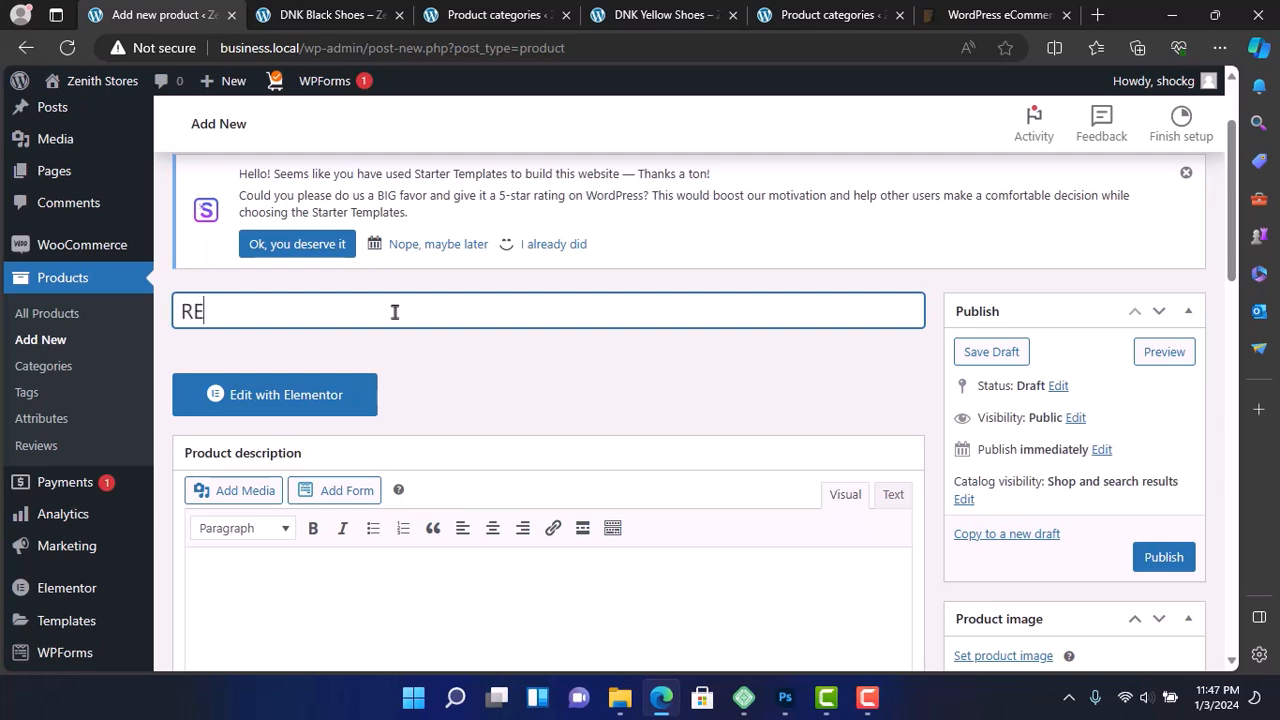
key(BackSpace)
key(BackSpace)
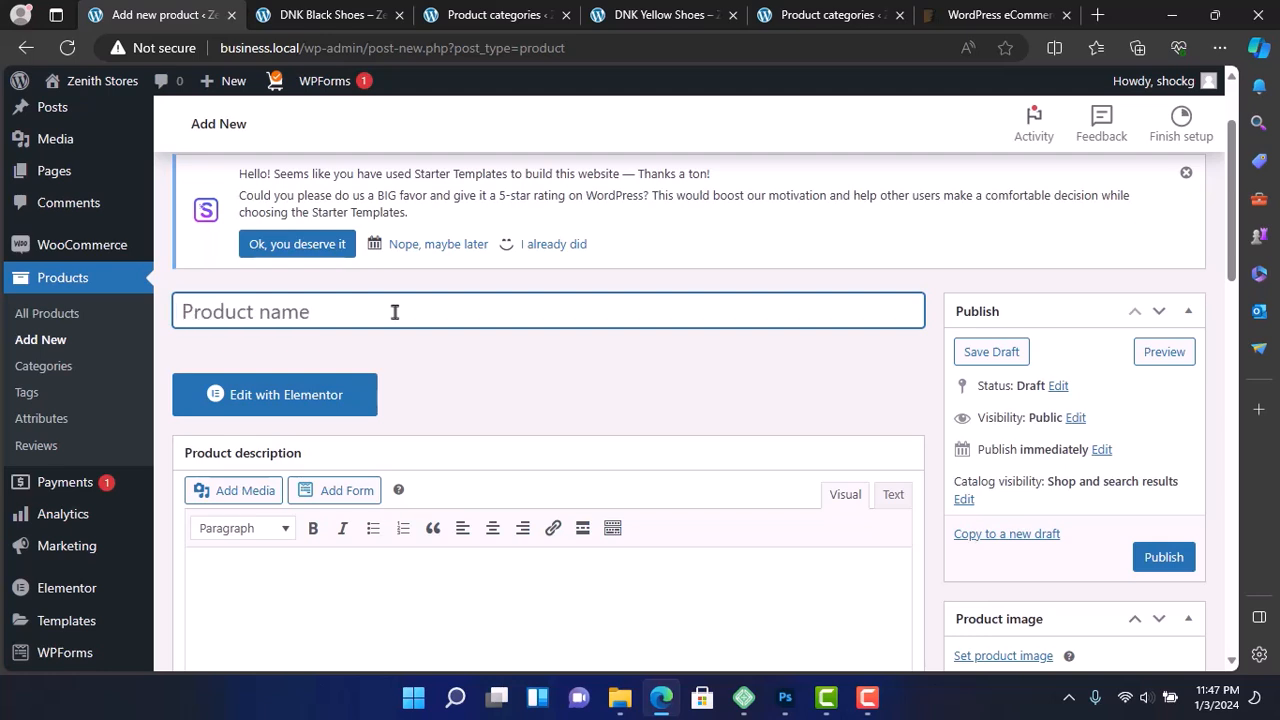
text(iphone)
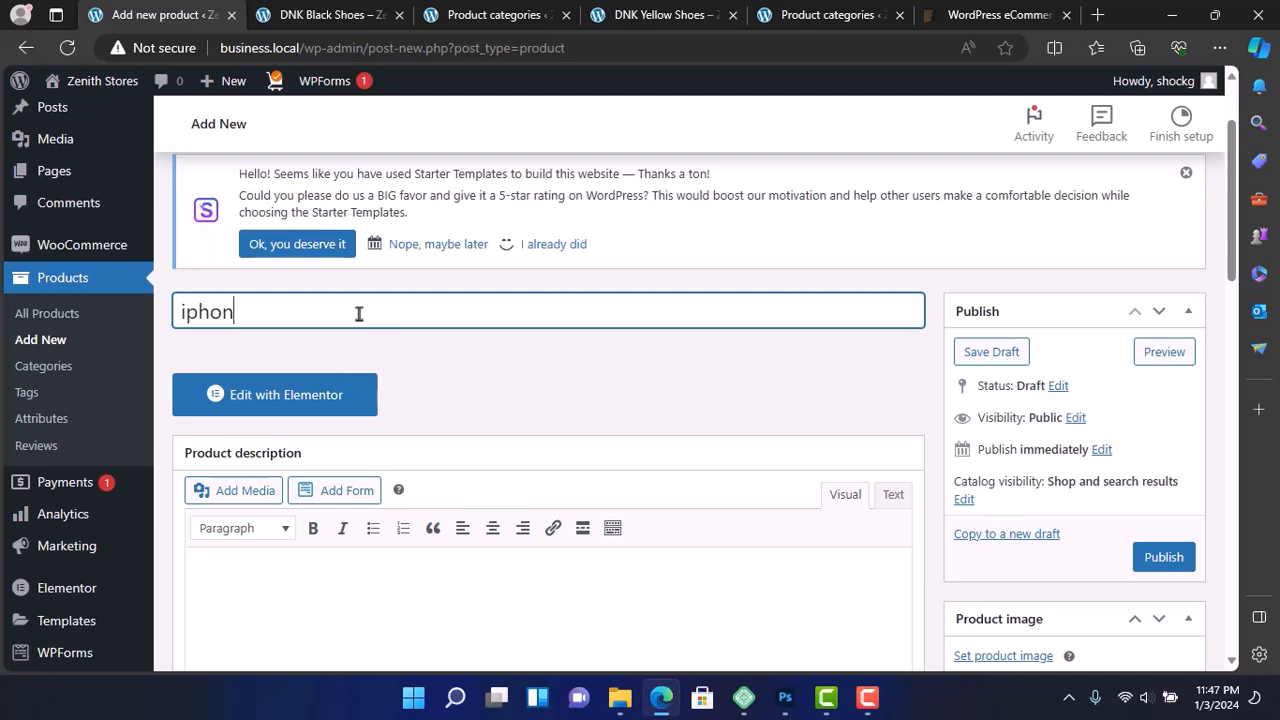
right_click(211, 315)
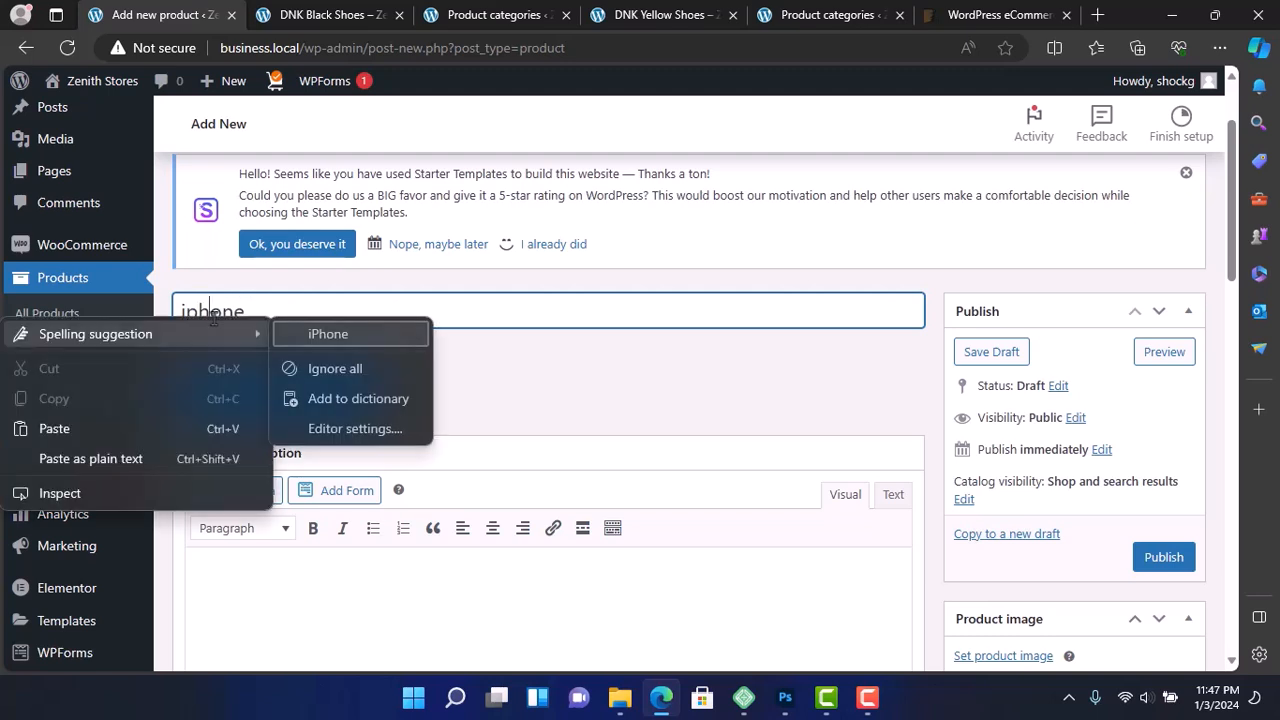
click(330, 334)
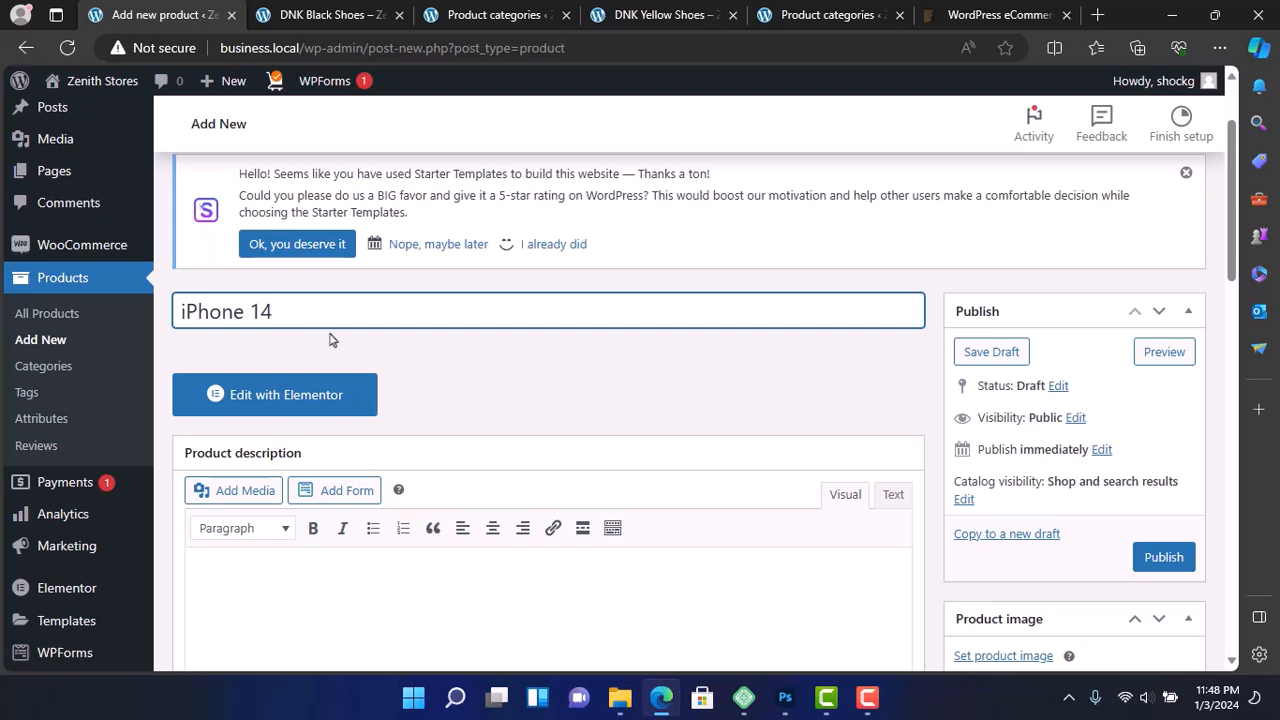
drag(1232, 254, 1239, 318)
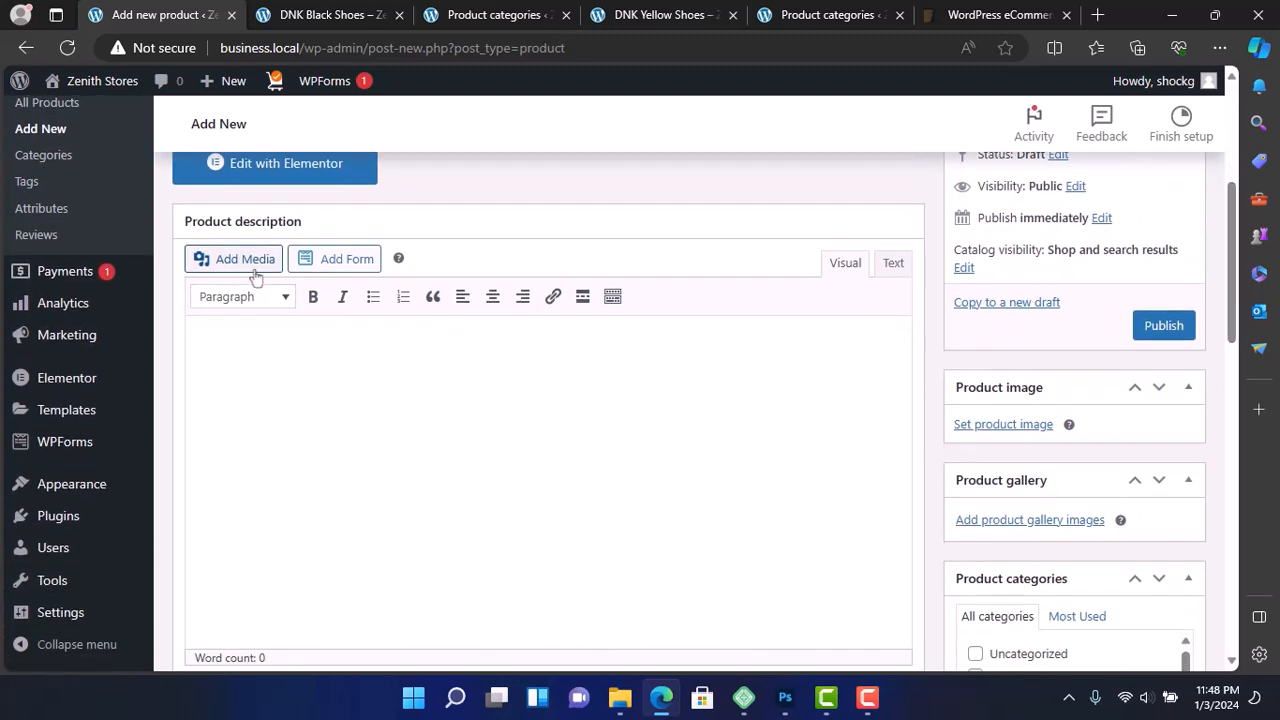
Step: Copy the DNK Yellow Shoes Lorem-ipsum paragraph and paste it as the iPhone 14 description
click(503, 12)
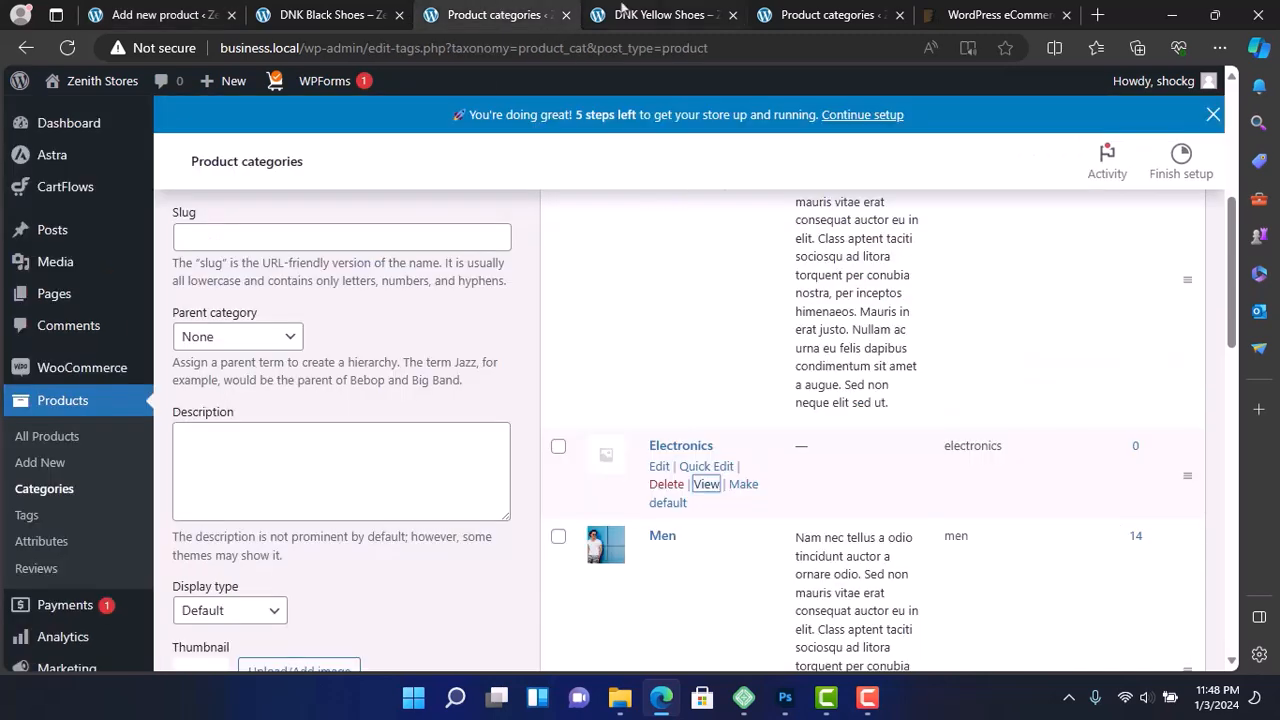
click(626, 12)
drag(1104, 370, 659, 277)
key(ctrl+c)
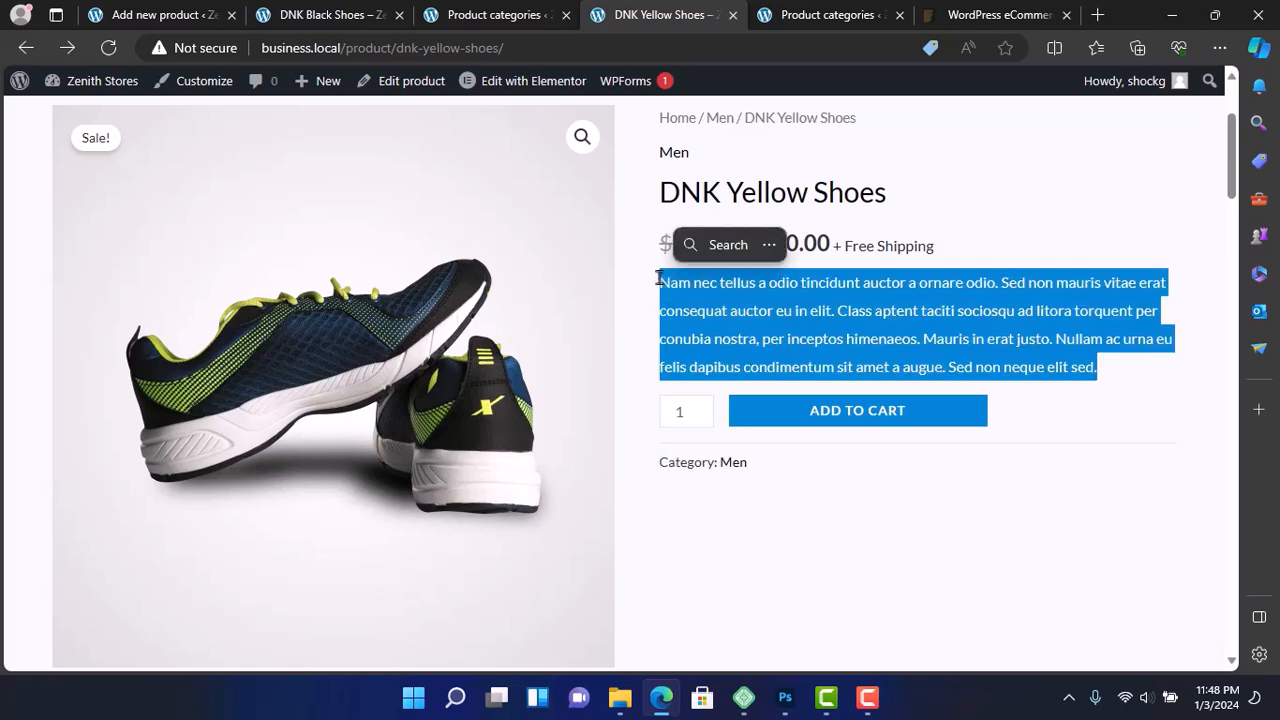
click(303, 10)
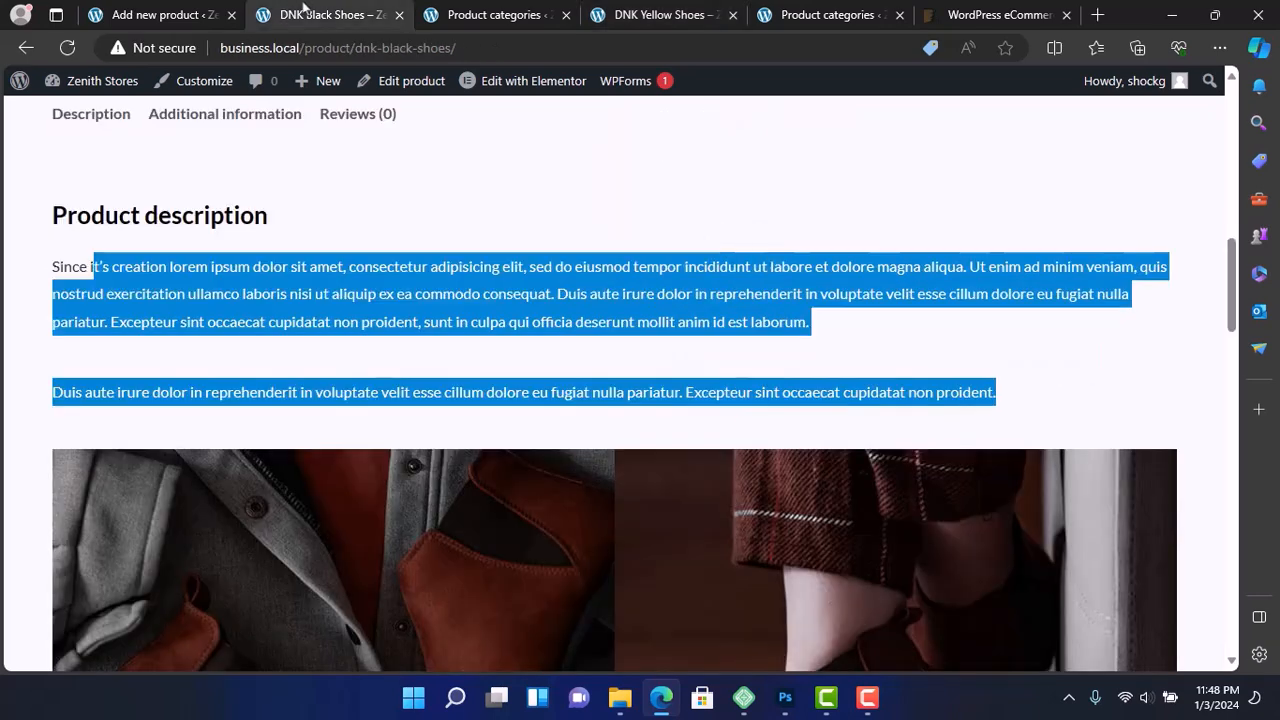
click(172, 10)
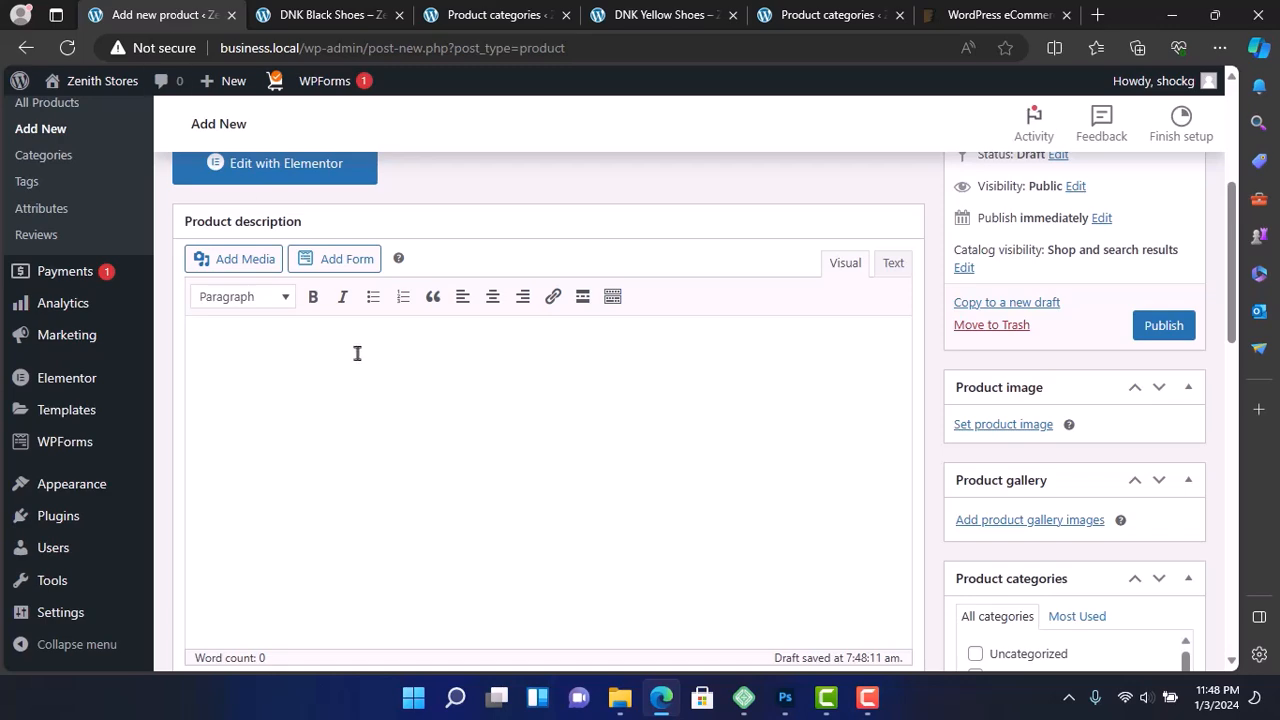
key(ctrl+v)
drag(1237, 249, 1249, 366)
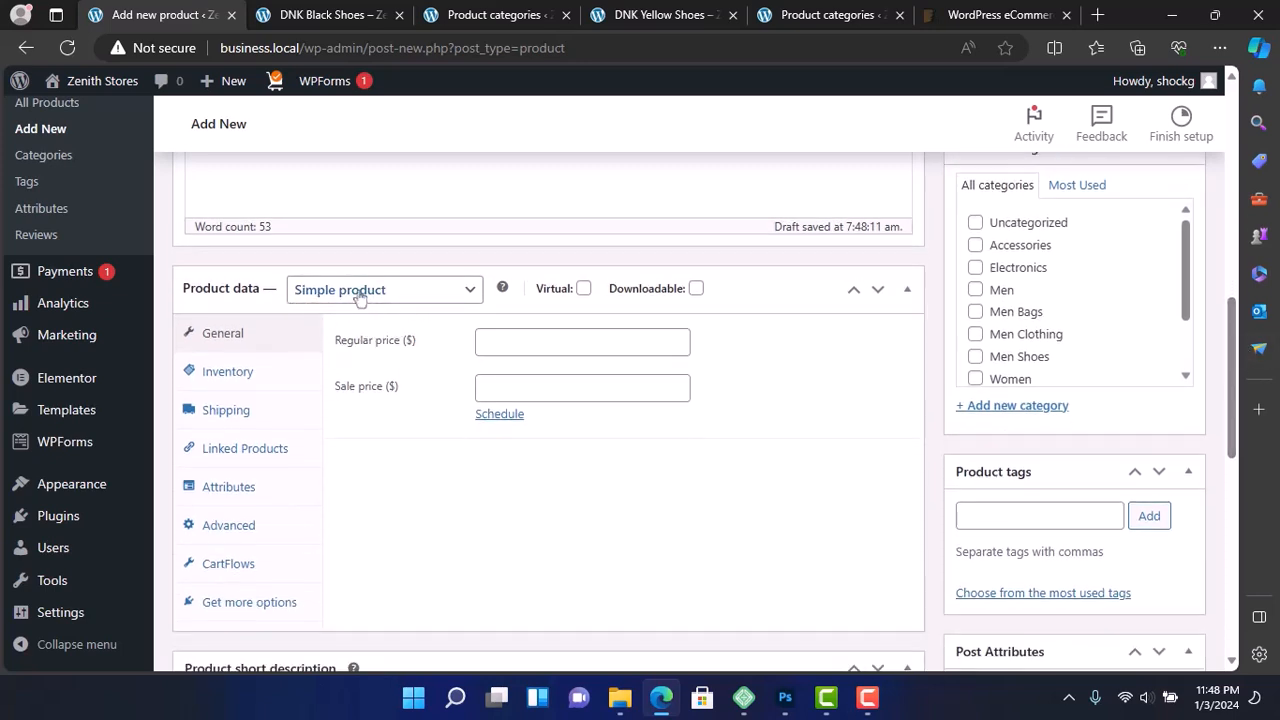
Step: Set a regular price of 800 and a sale price of 650, then review the tabs through Attributes
click(522, 341)
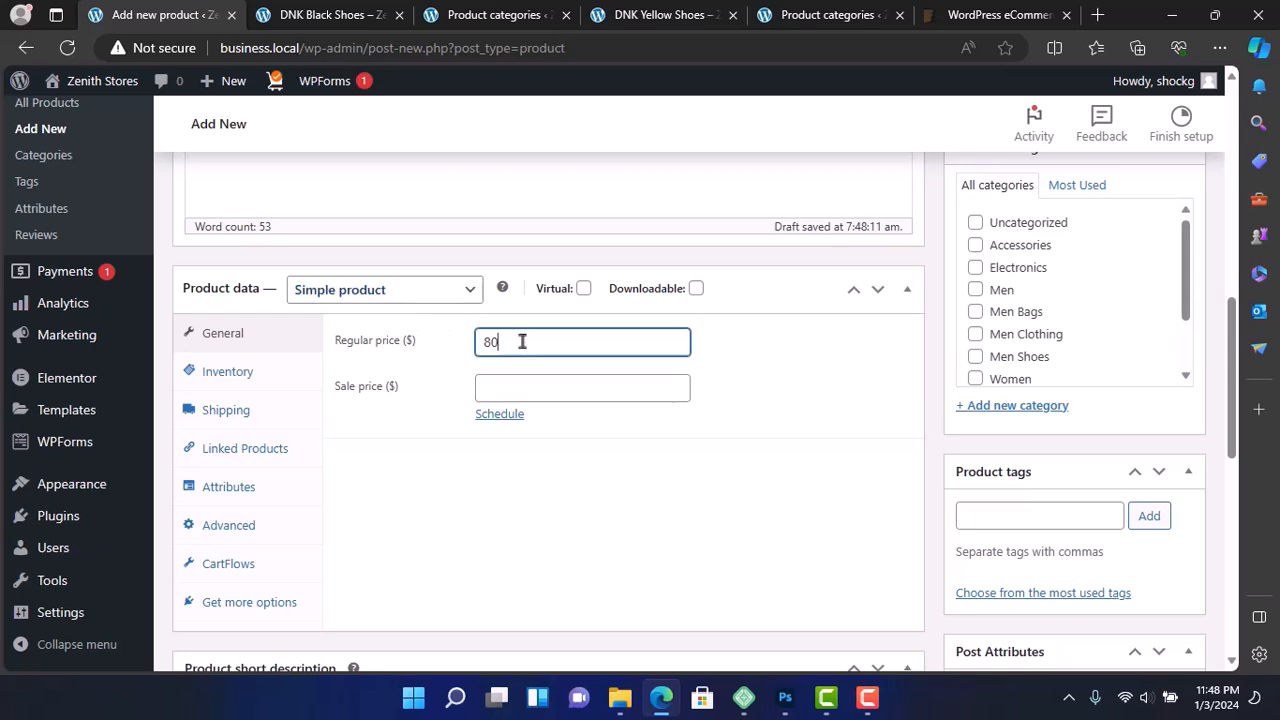
click(519, 390)
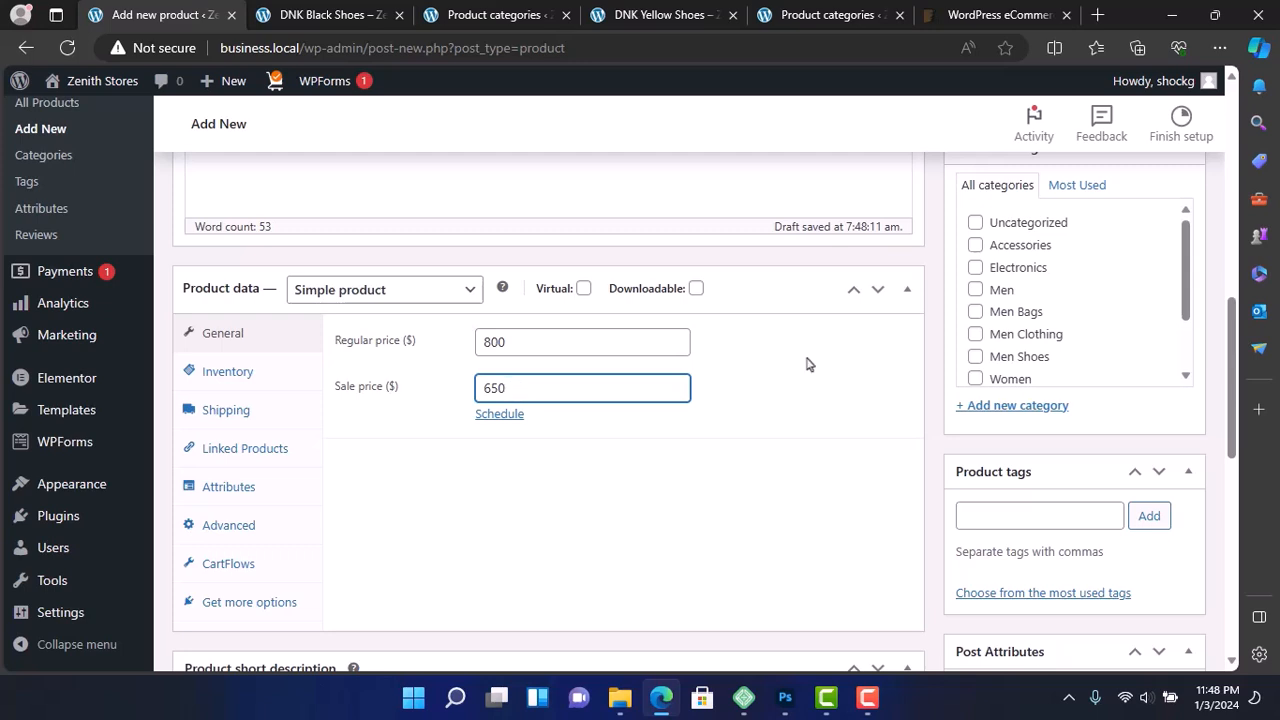
click(231, 377)
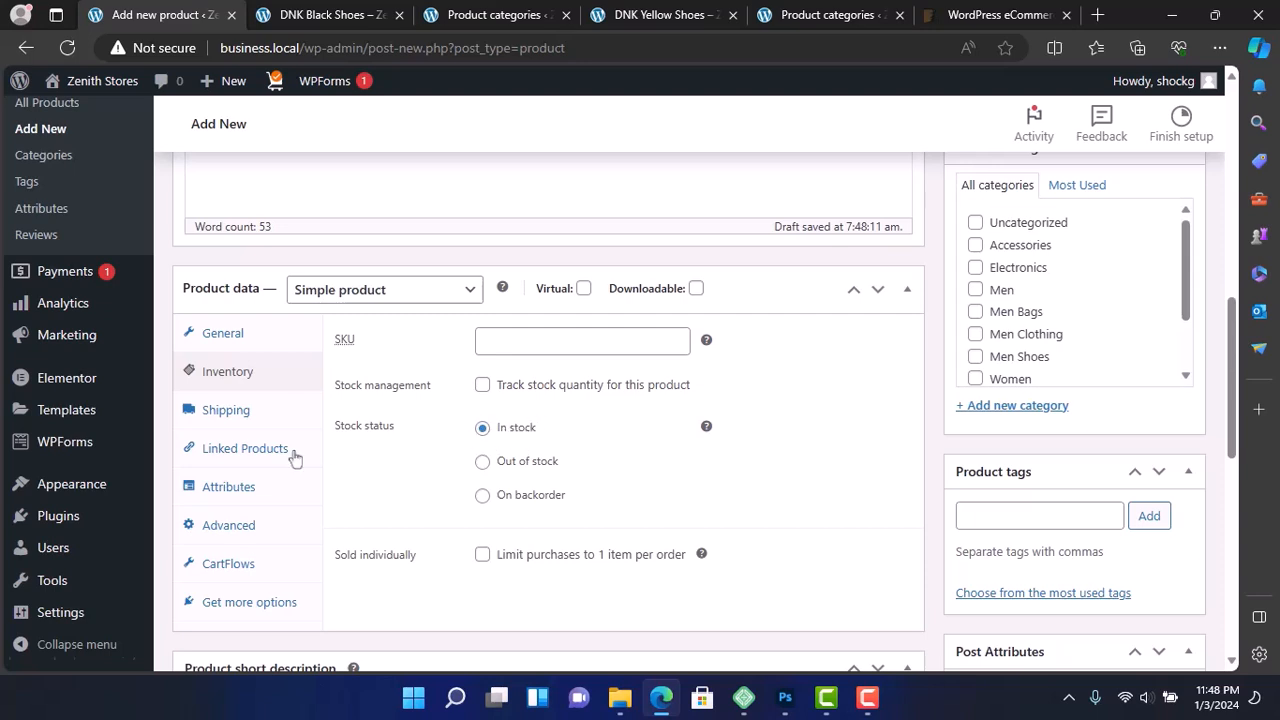
click(228, 424)
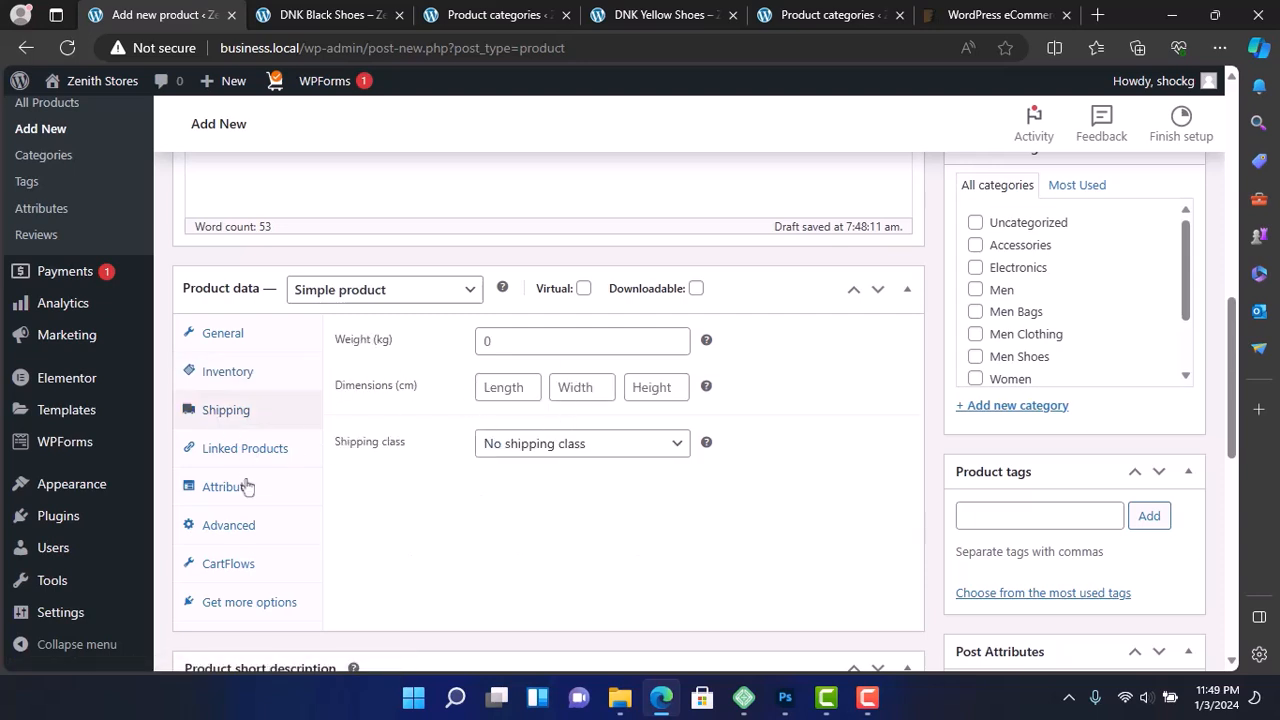
click(234, 458)
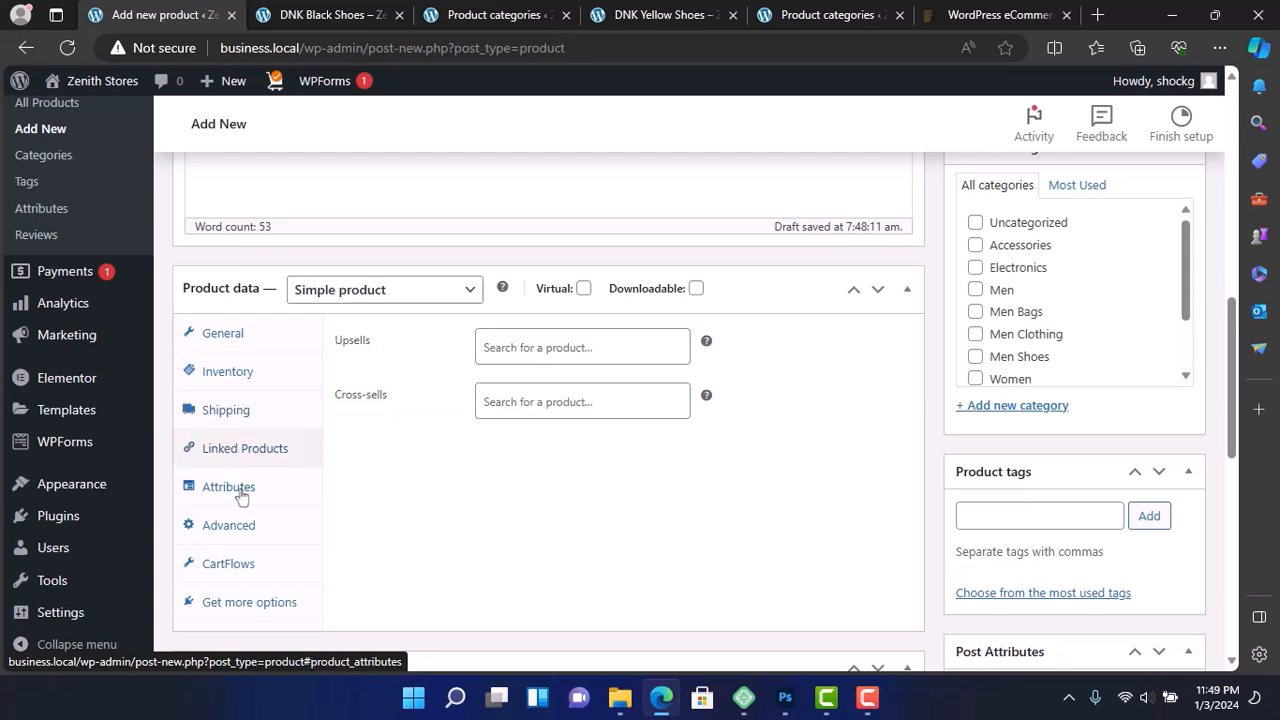
click(240, 494)
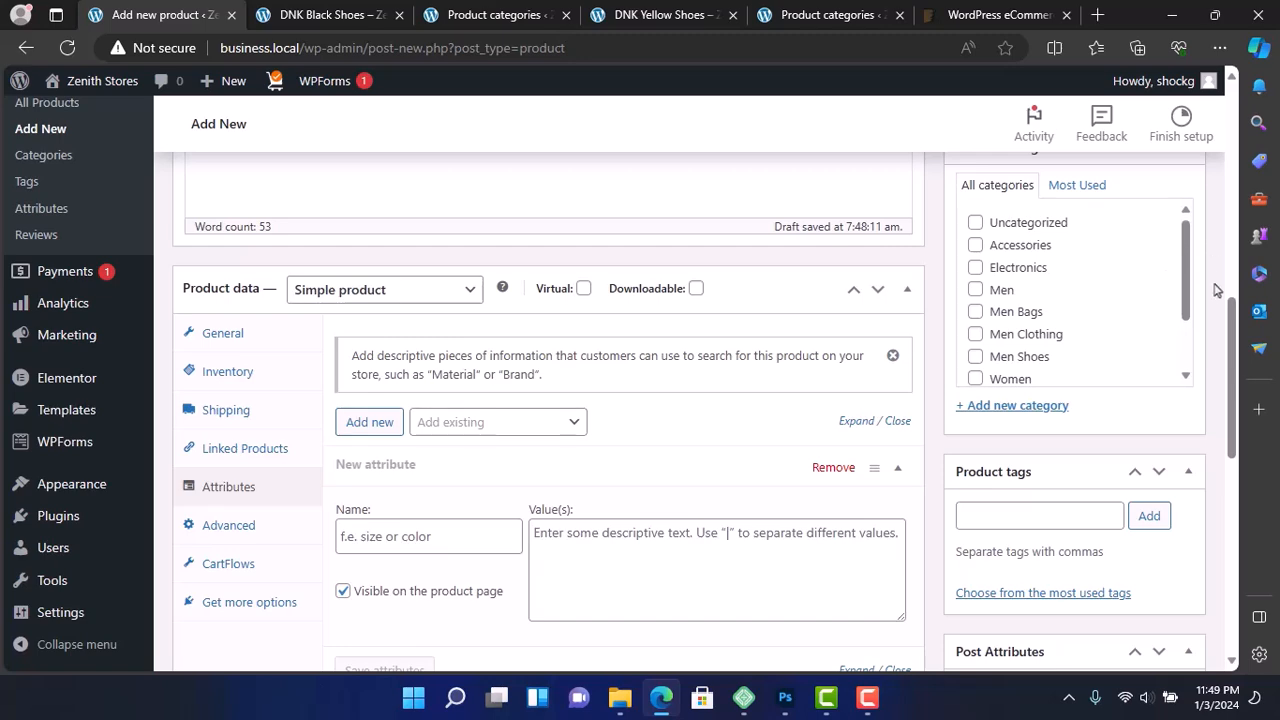
Step: Scroll up to the Product categories box to file the product under Electronics
scroll(1236, 338, up, 2)
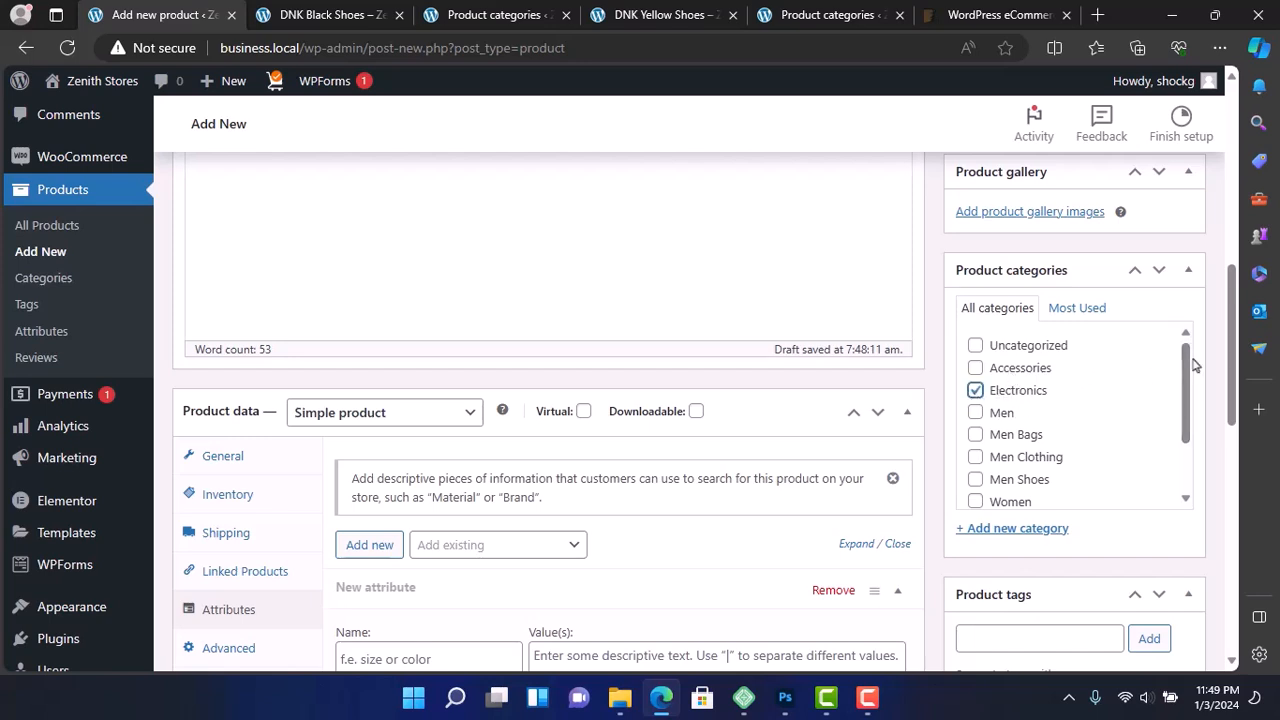
scroll(1230, 346, up, 2)
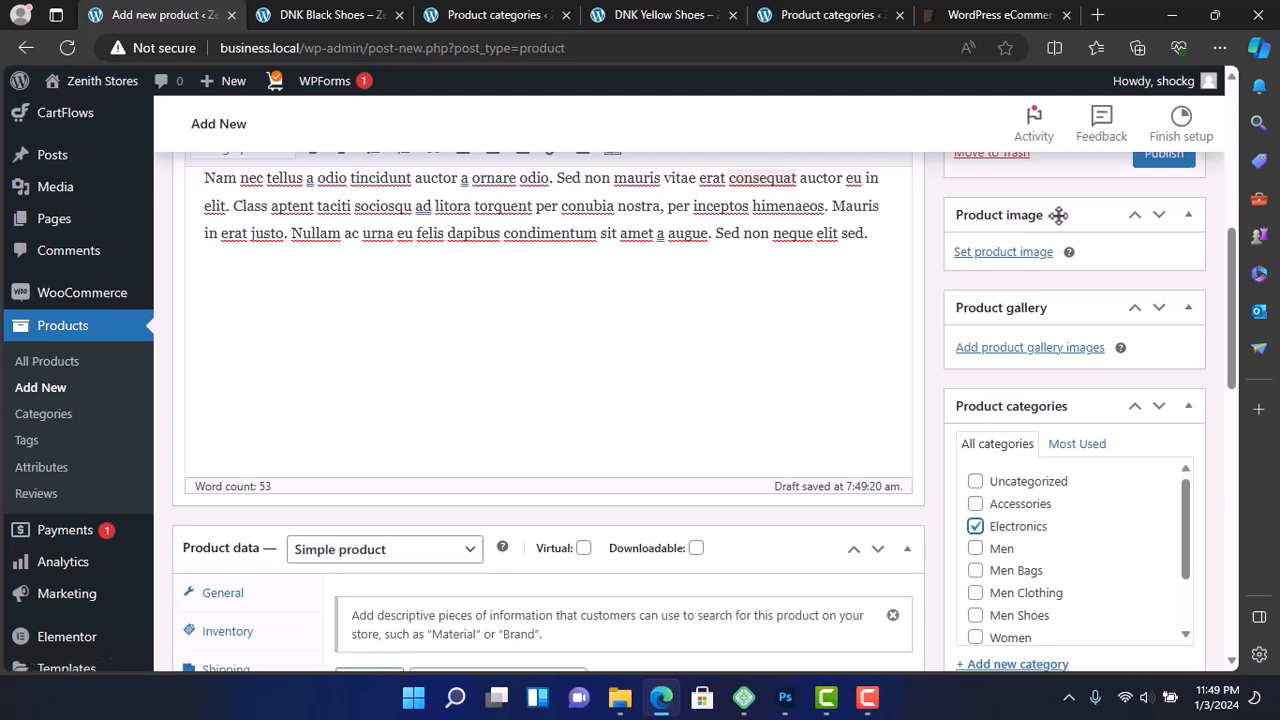
Step: Search the free image library for 'iphone' and insert the iPhone photo as the product image
click(1008, 256)
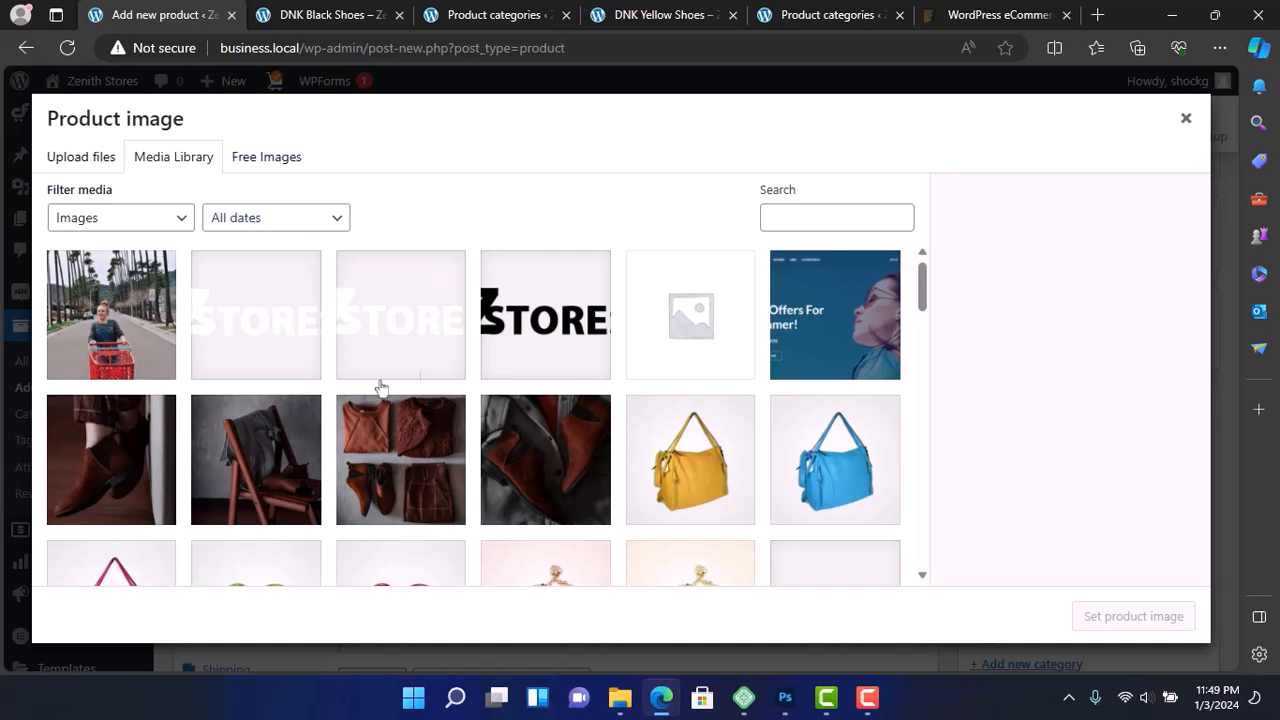
click(270, 160)
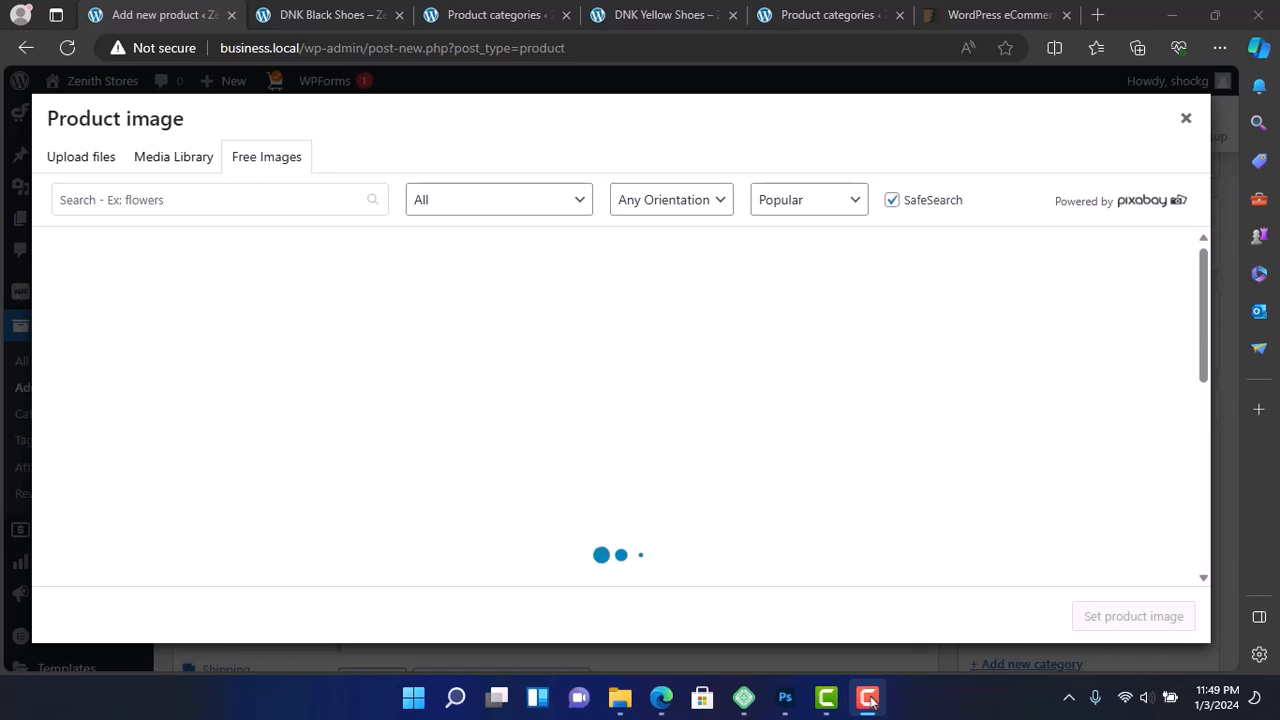
click(286, 200)
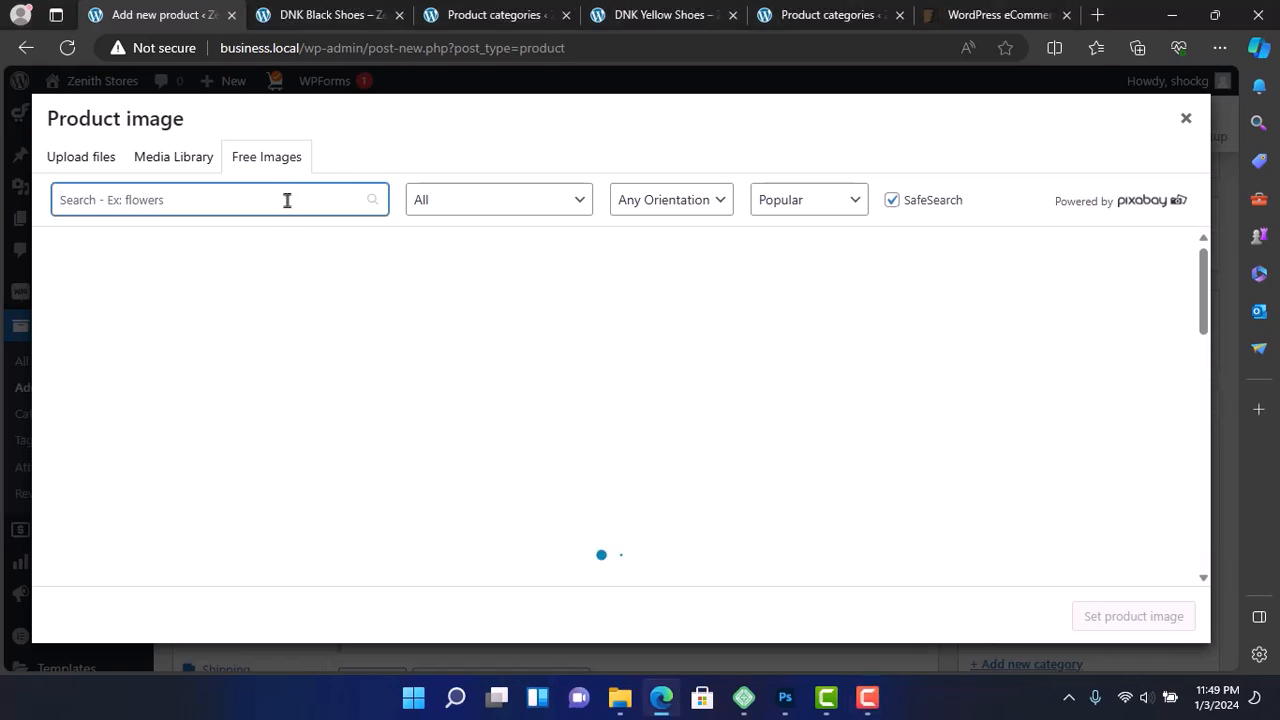
text(i)
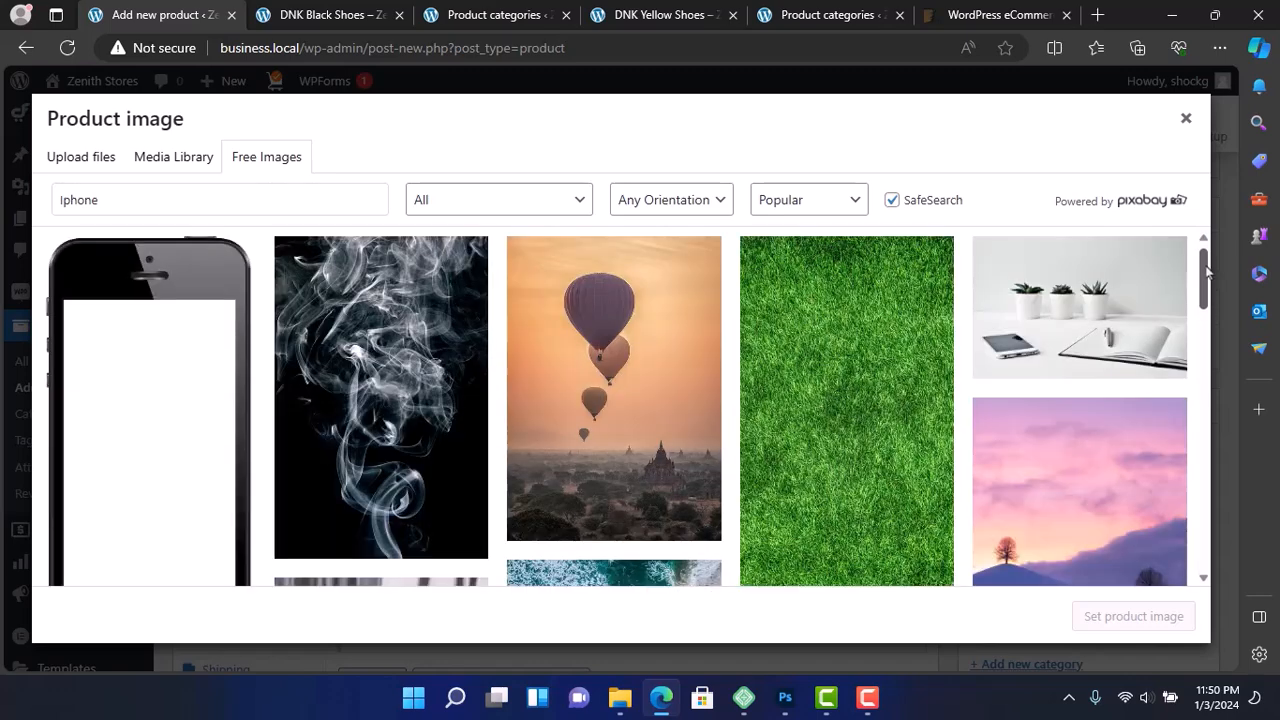
mouse_move(1207, 272)
mouse_down()
mouse_move(1220, 505)
mouse_move(1225, 241)
mouse_move(1210, 486)
mouse_move(1205, 280)
mouse_up()
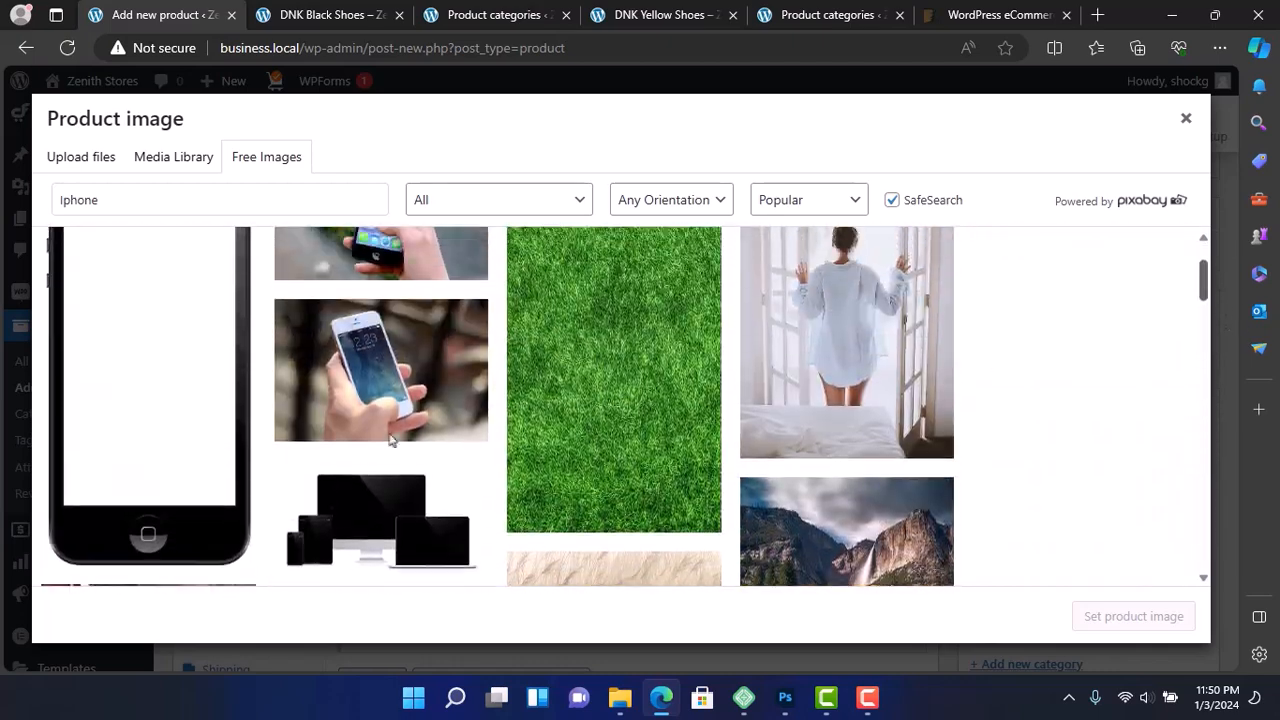
click(177, 436)
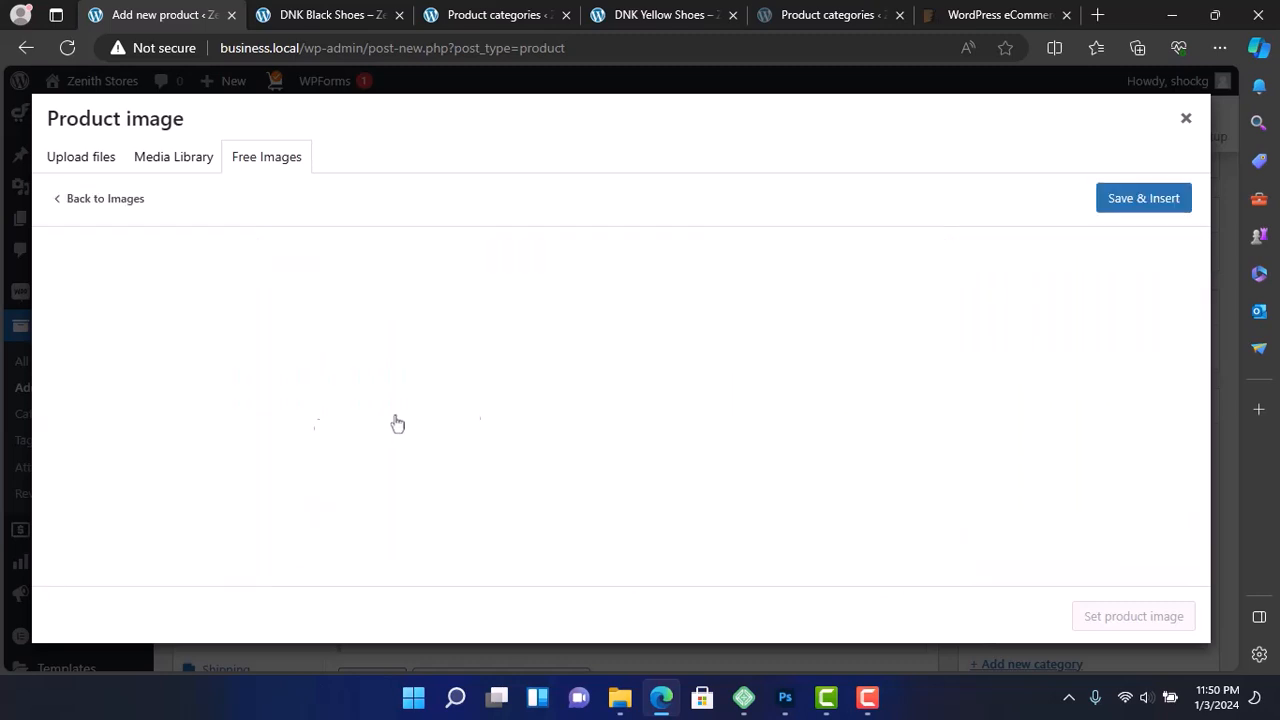
click(1143, 199)
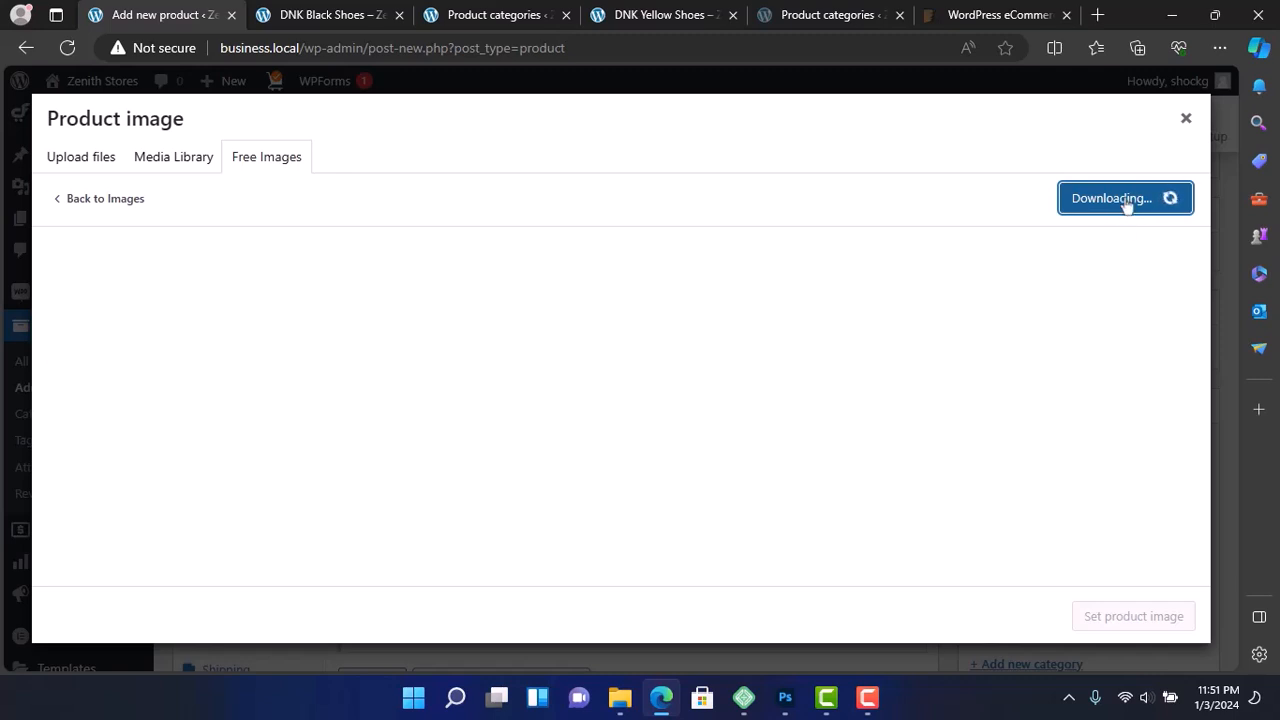
scroll(1234, 300, up, 1)
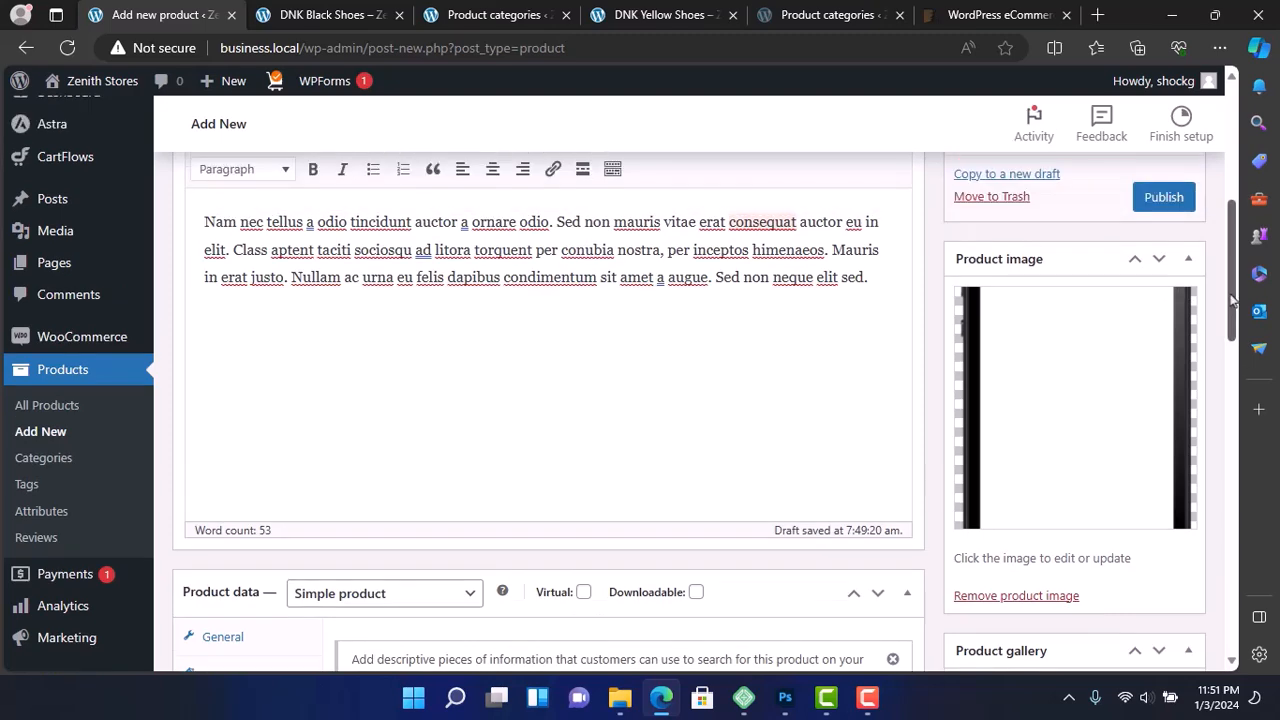
scroll(1234, 300, down, 1)
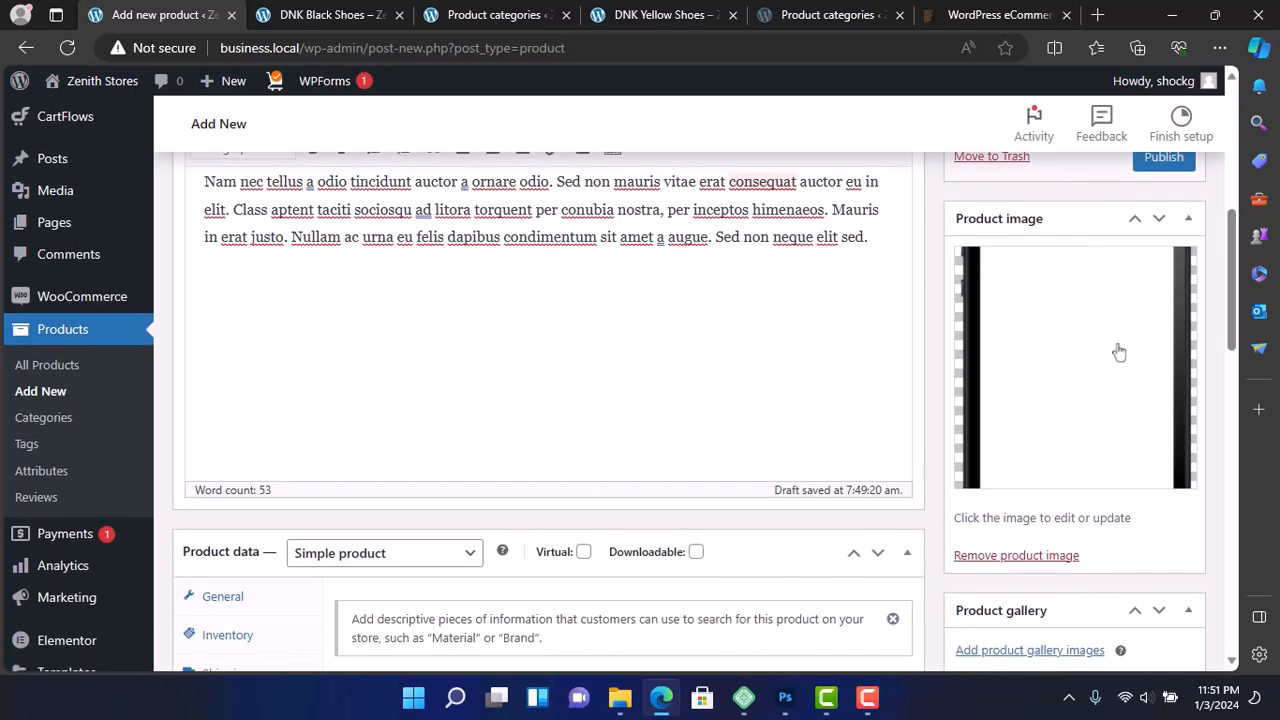
drag(1232, 303, 1231, 468)
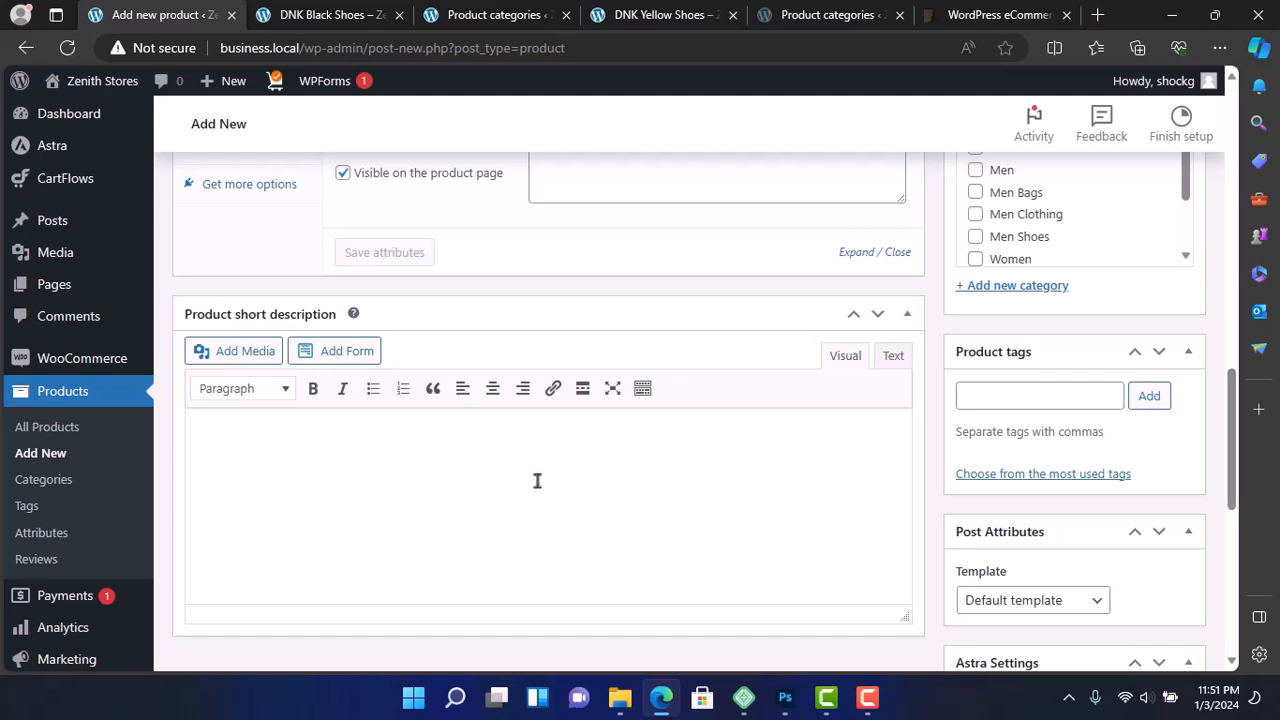
Step: Paste the lorem ipsum paragraph into the short description and publish the iPhone 14 product
text(Nam nec tellus a odio tincidunt auctor a ornare odio. Sed non mauris vitae erat consequat auctor eu in elit. Class aptent taciti sociosqu ad litora torquent per conubia nostra, per inceptos himenaeos. Mauris in erat justo. Nullam ac urna eu felis dapibus condimentum sit amet a augue. Sed non neque elit sed.)
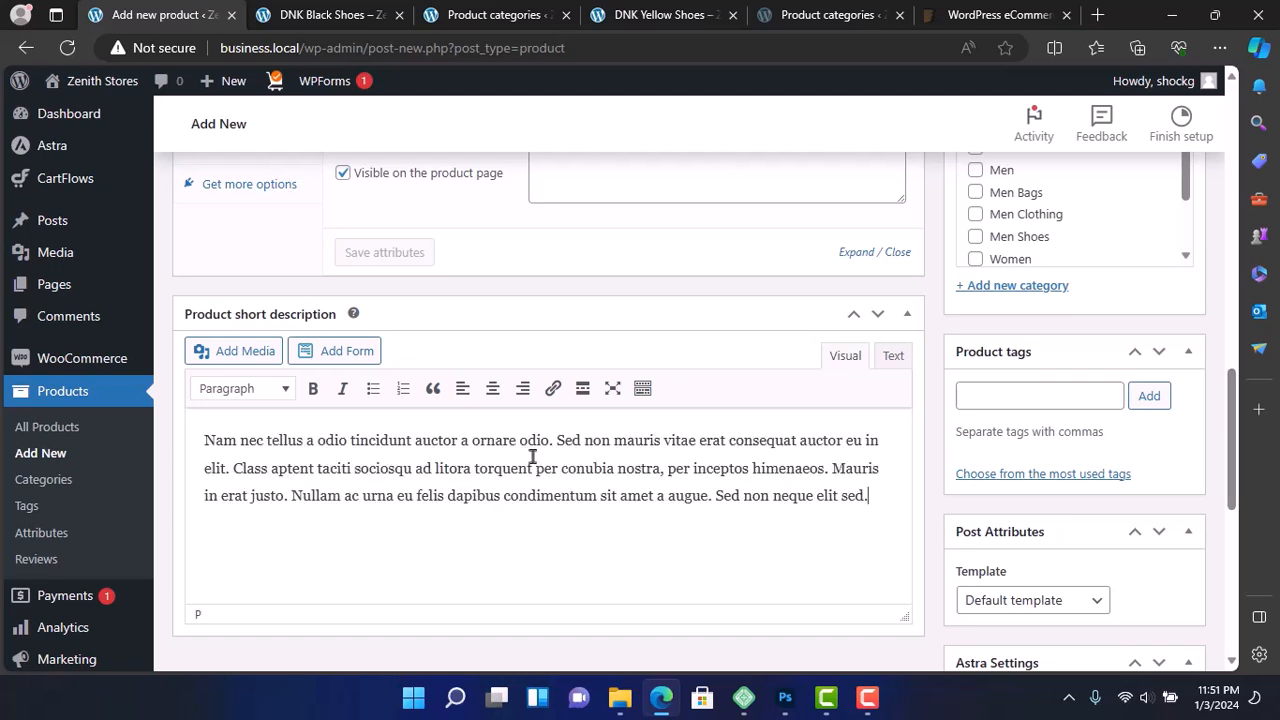
drag(1231, 420, 1213, 174)
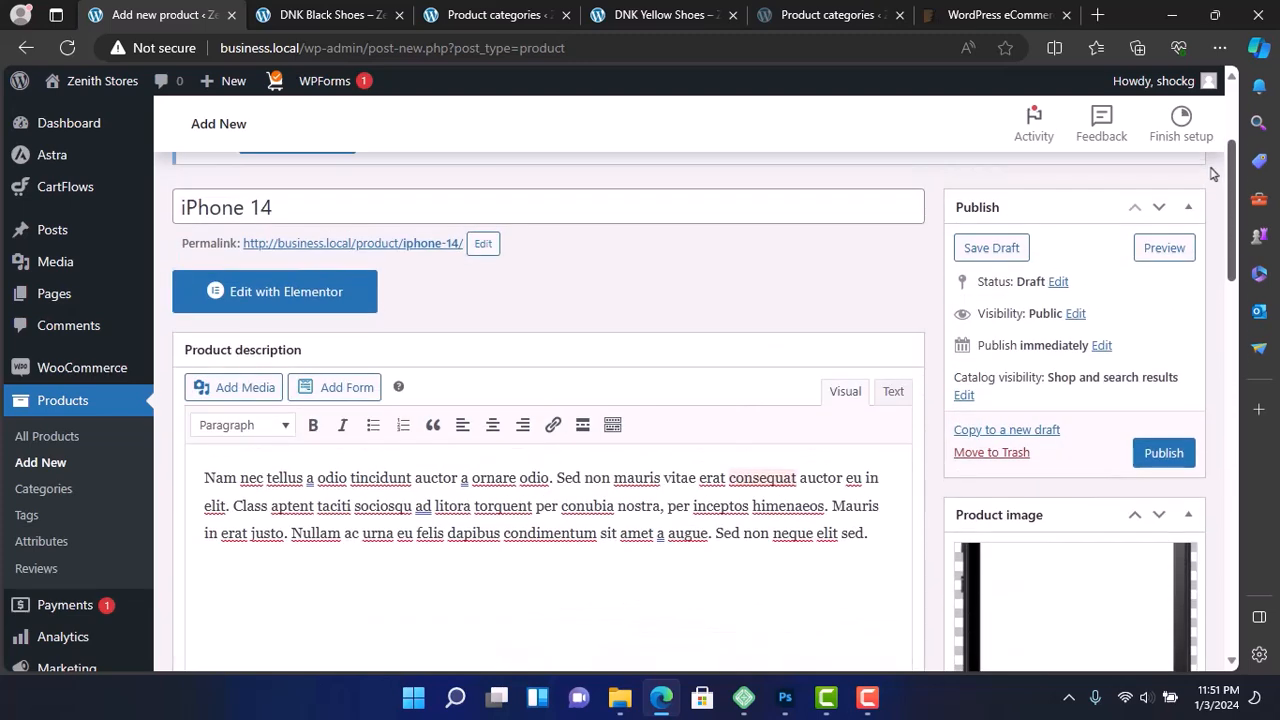
click(1163, 453)
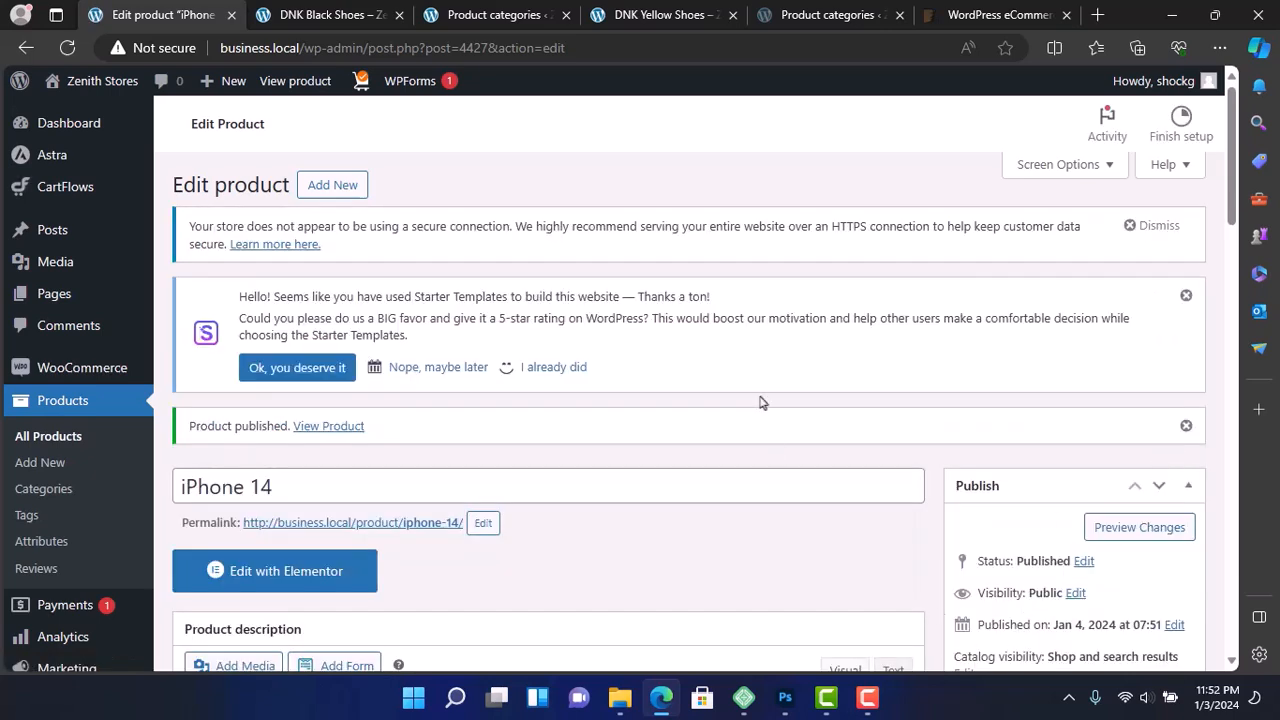
Step: Switch to the storefront tab and go to the store's home page
click(645, 18)
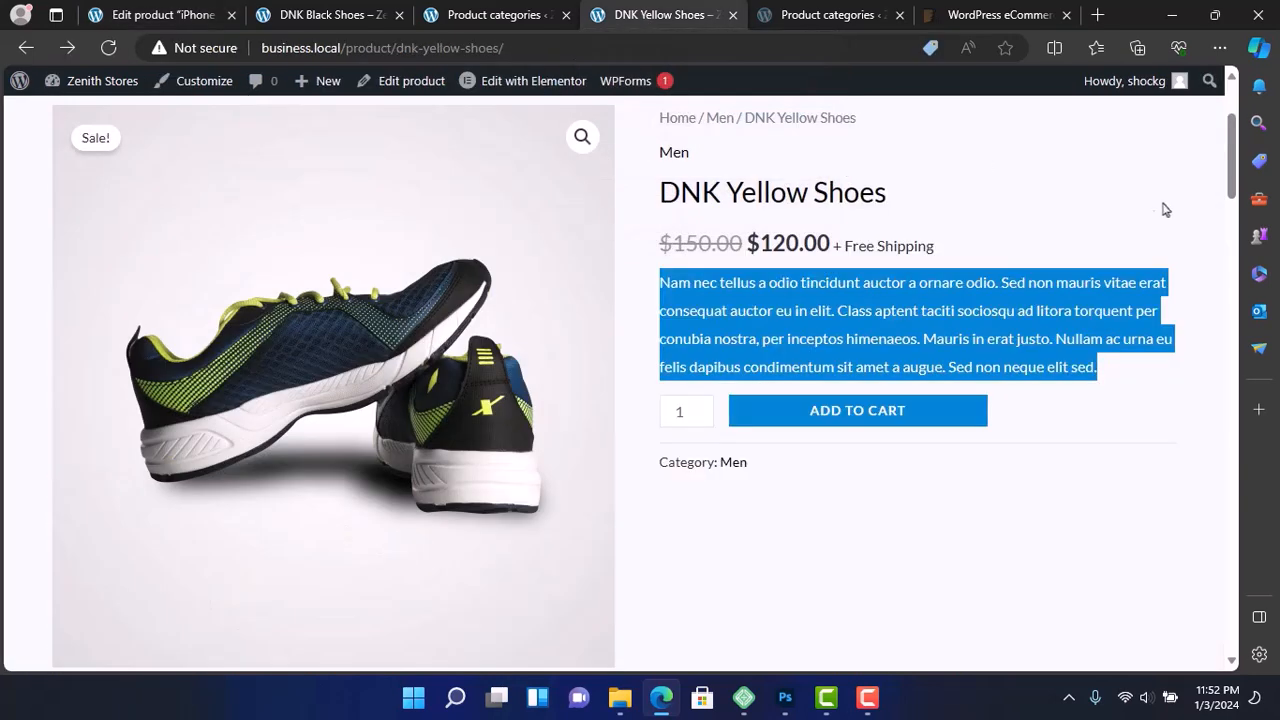
scroll(1226, 182, up, 2)
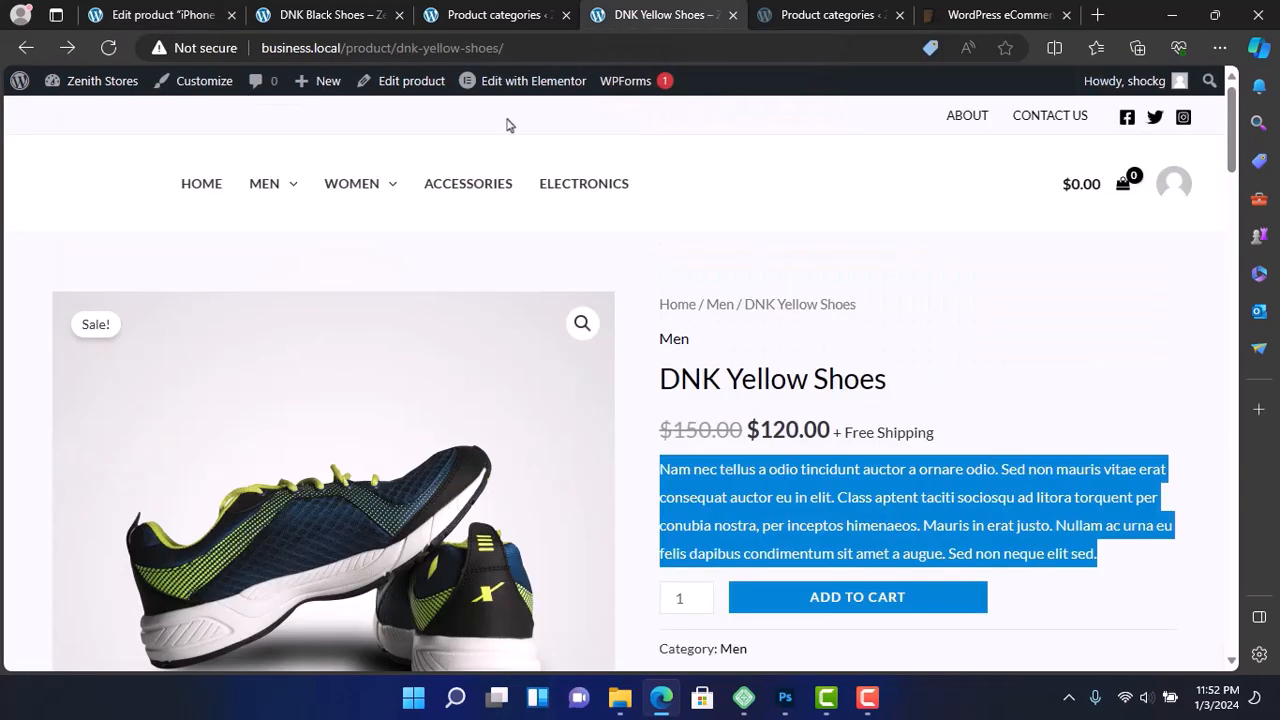
click(211, 189)
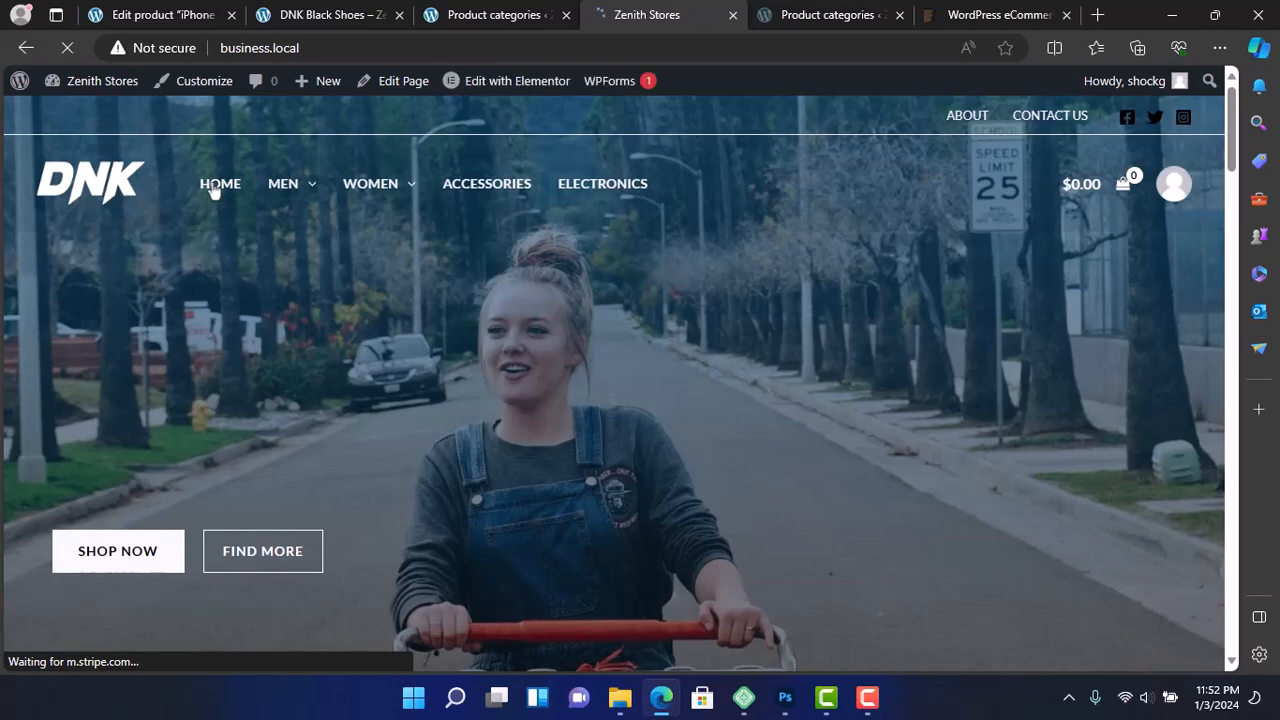
mouse_move(1231, 147)
mouse_down()
mouse_move(1255, 470)
mouse_move(1247, 128)
mouse_up()
Step: Open the Electronics category, highlight the crossed-out $800.00 price, and review the iPhone 14 page
click(601, 185)
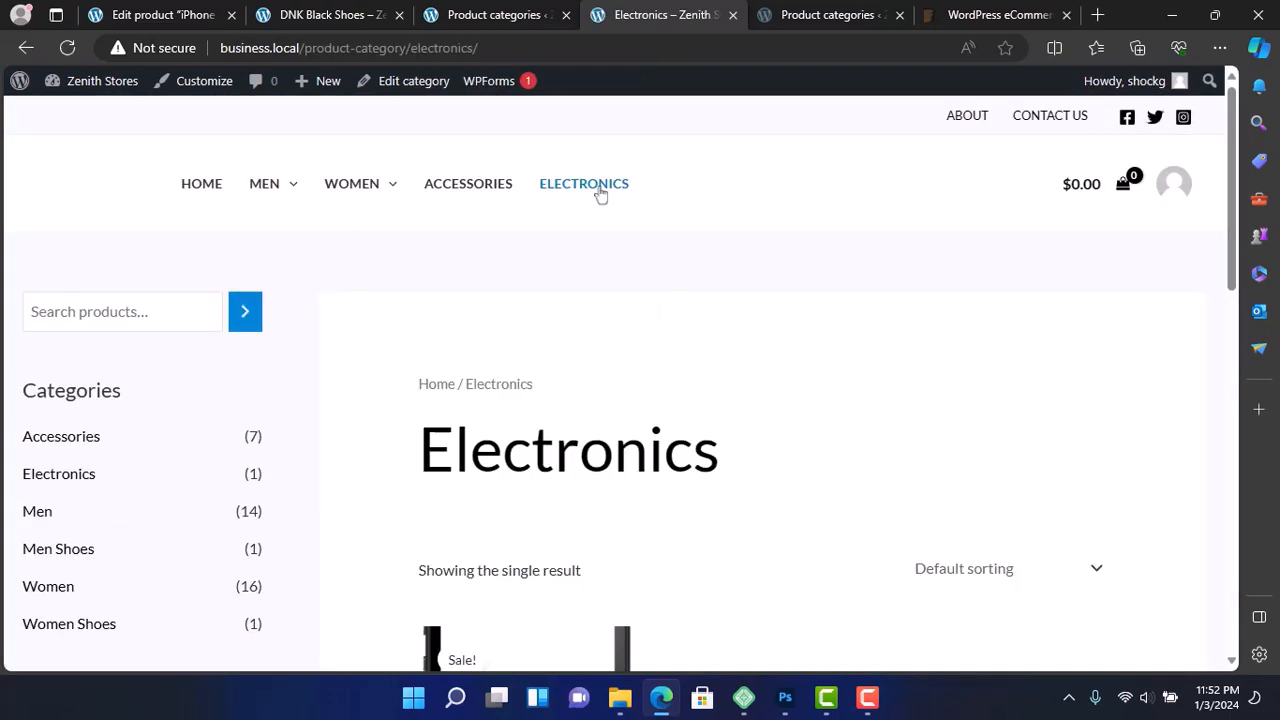
drag(1233, 219, 1252, 376)
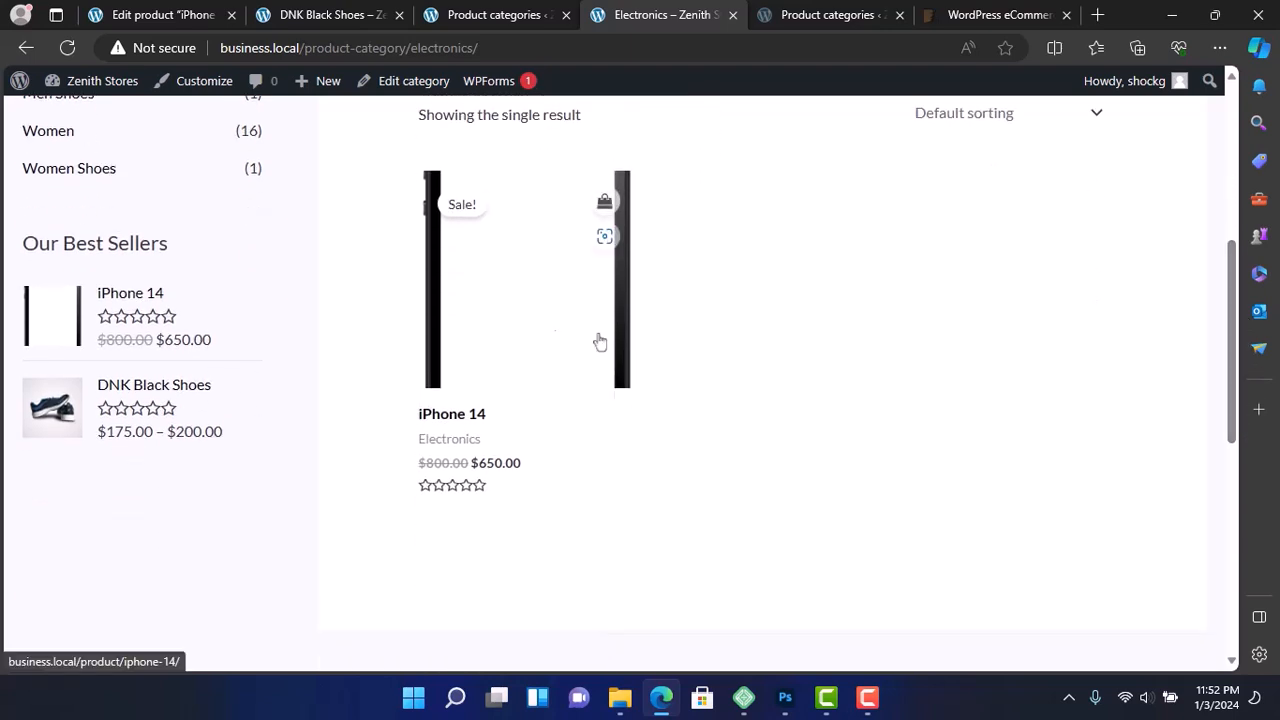
drag(418, 470, 462, 464)
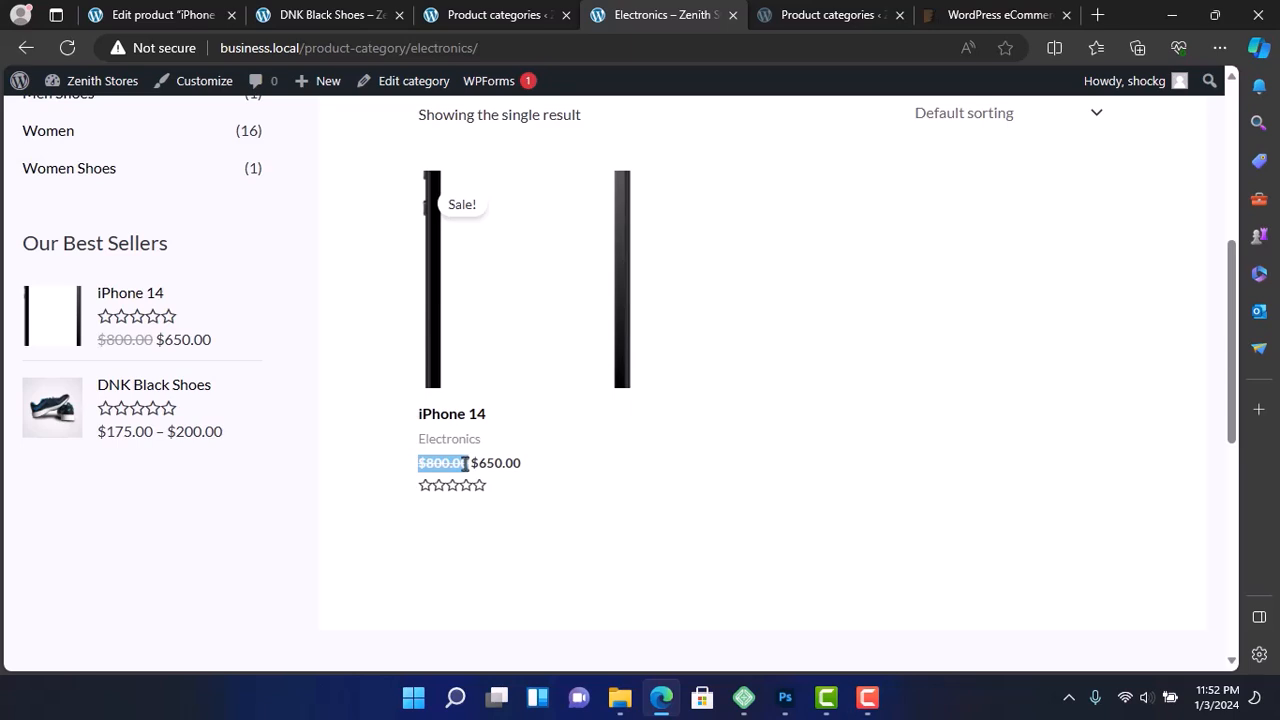
drag(466, 463, 518, 472)
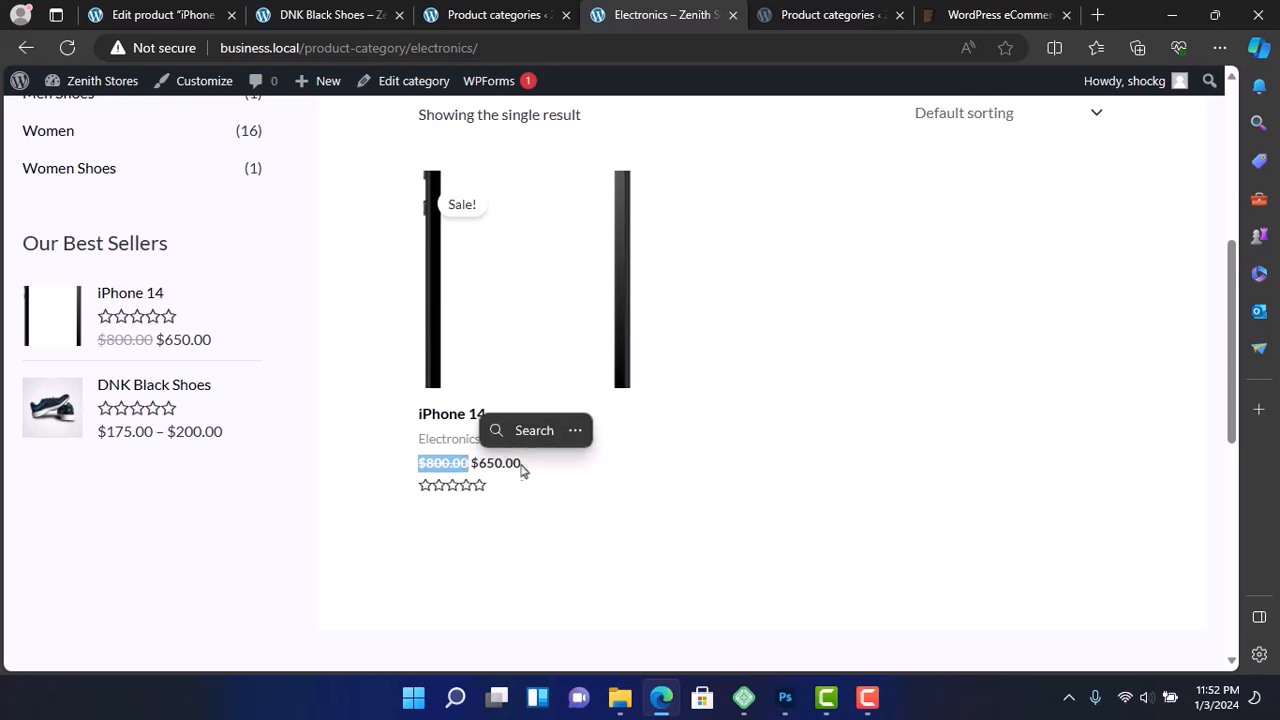
click(455, 418)
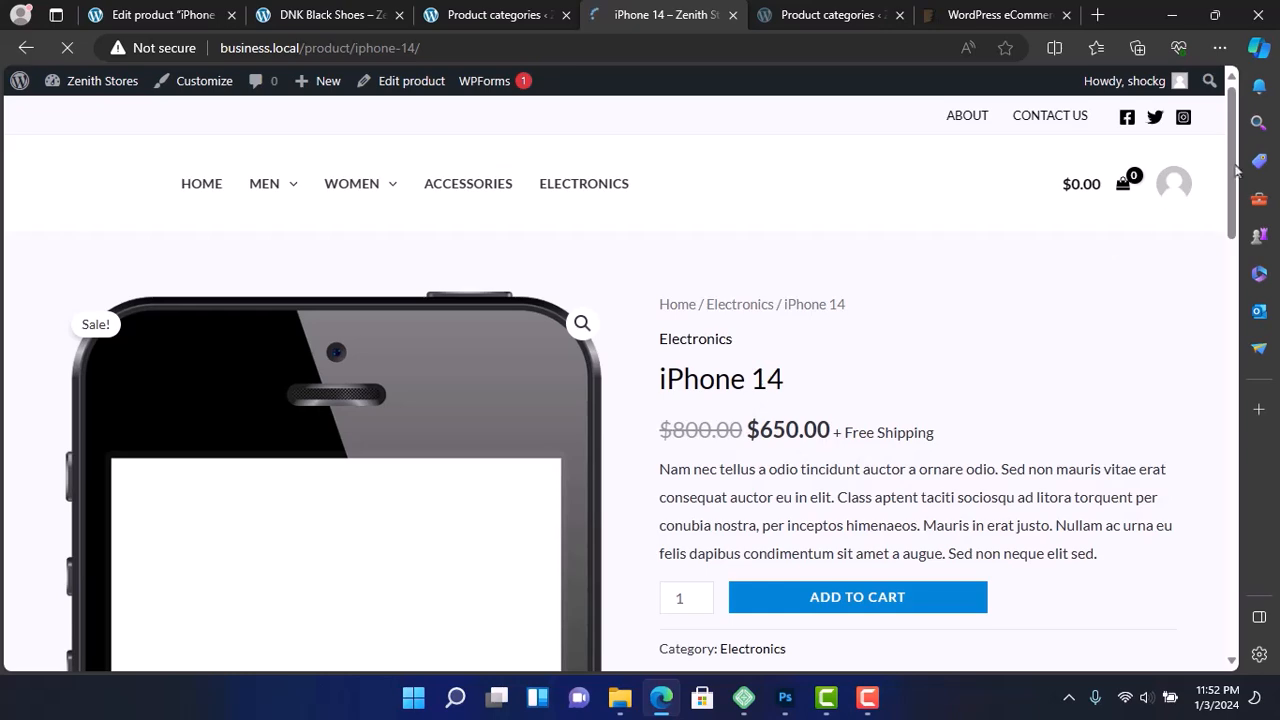
drag(1233, 172, 1252, 213)
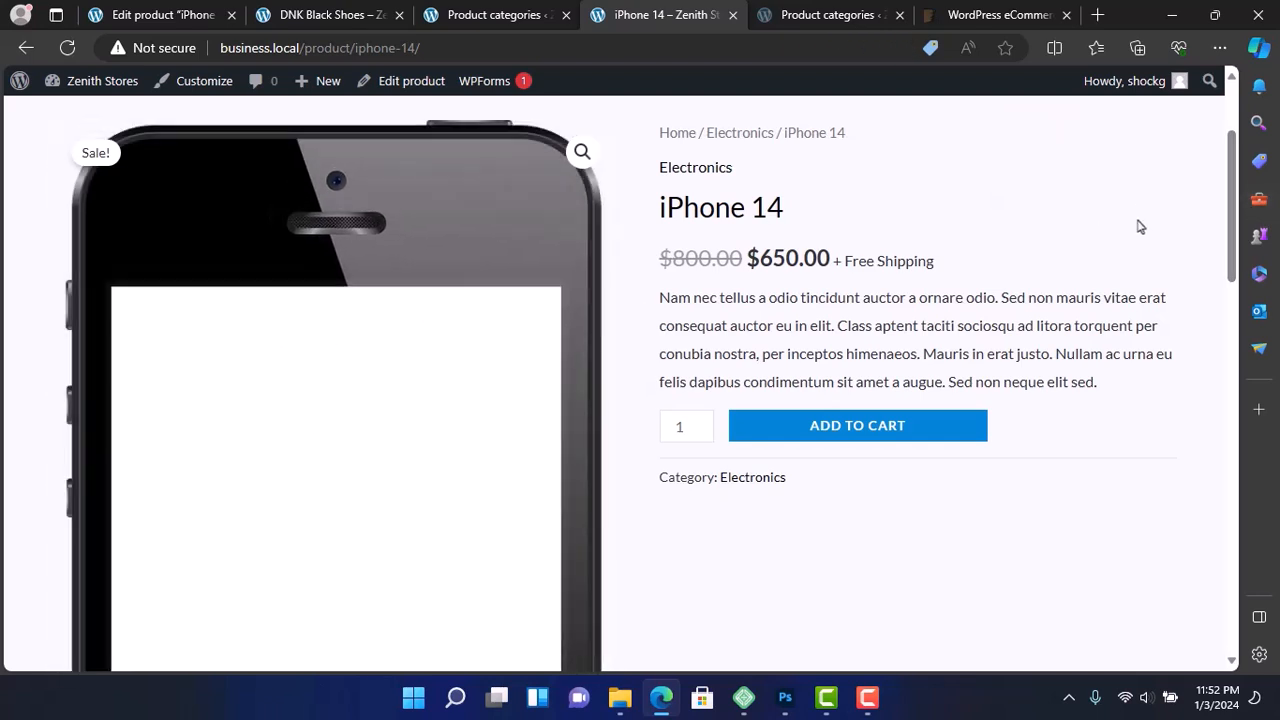
drag(1232, 188, 1238, 316)
Step: Back in Edit Product, remove the iPhone 14's current product image
click(162, 15)
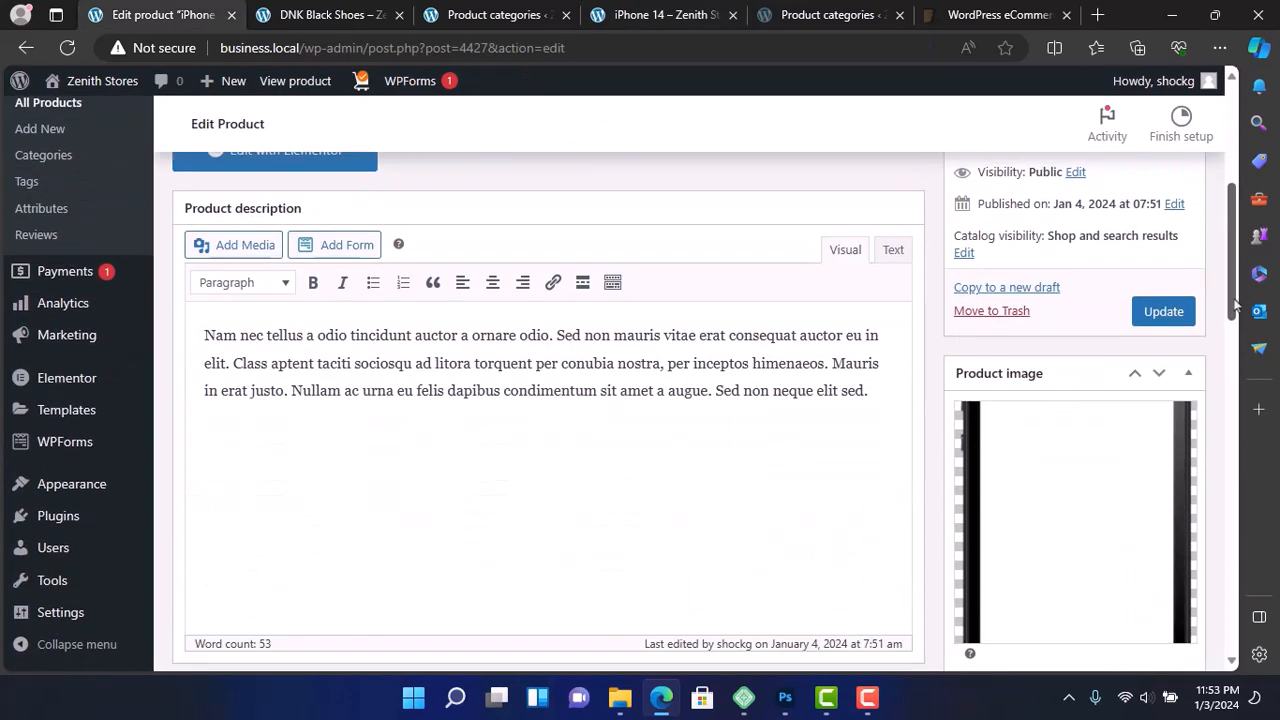
scroll(1060, 300, down, 2)
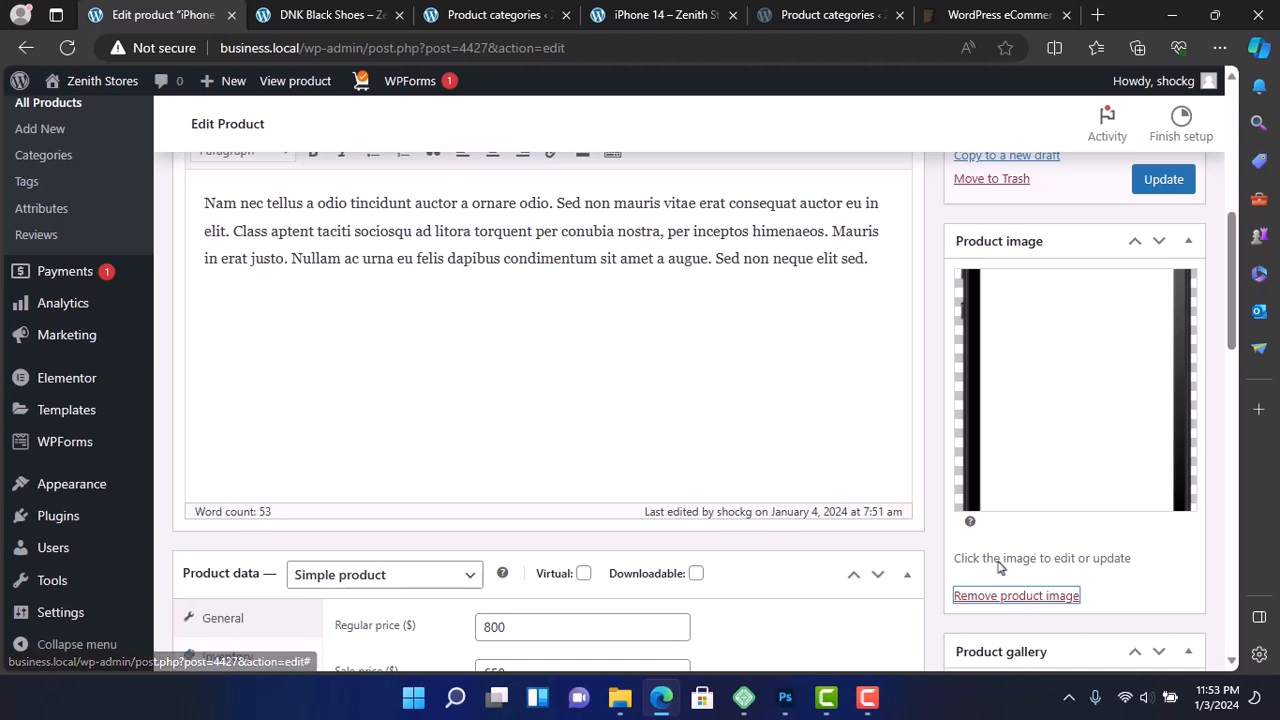
click(1018, 598)
Step: In the Media Library, confirm sports-shoe1-1.jpg measures 1200 by 1200 pixels
click(985, 282)
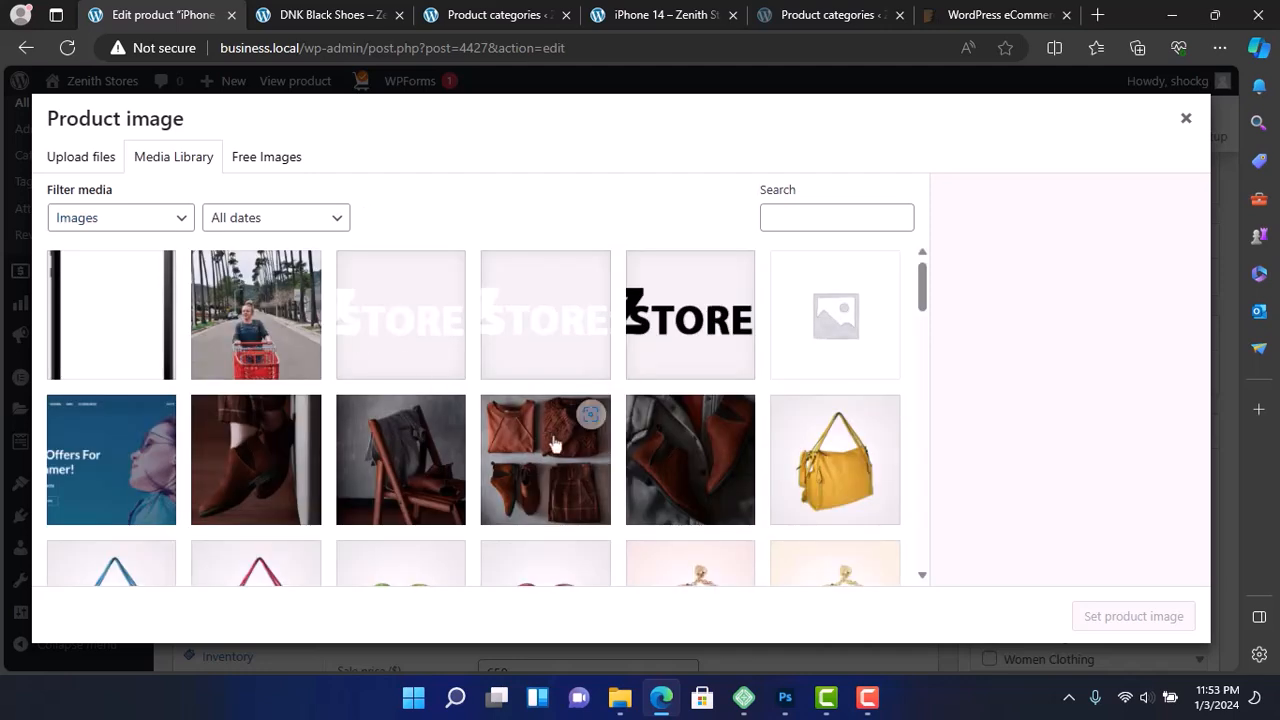
drag(924, 289, 923, 362)
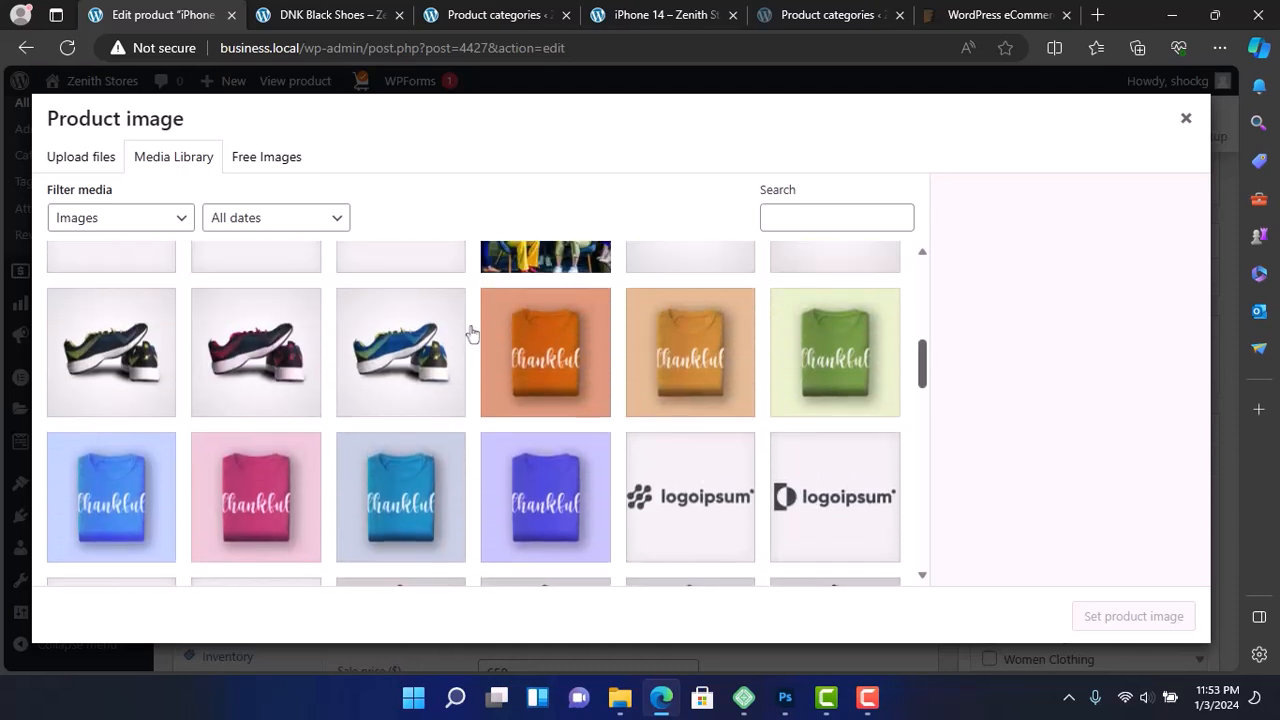
click(424, 341)
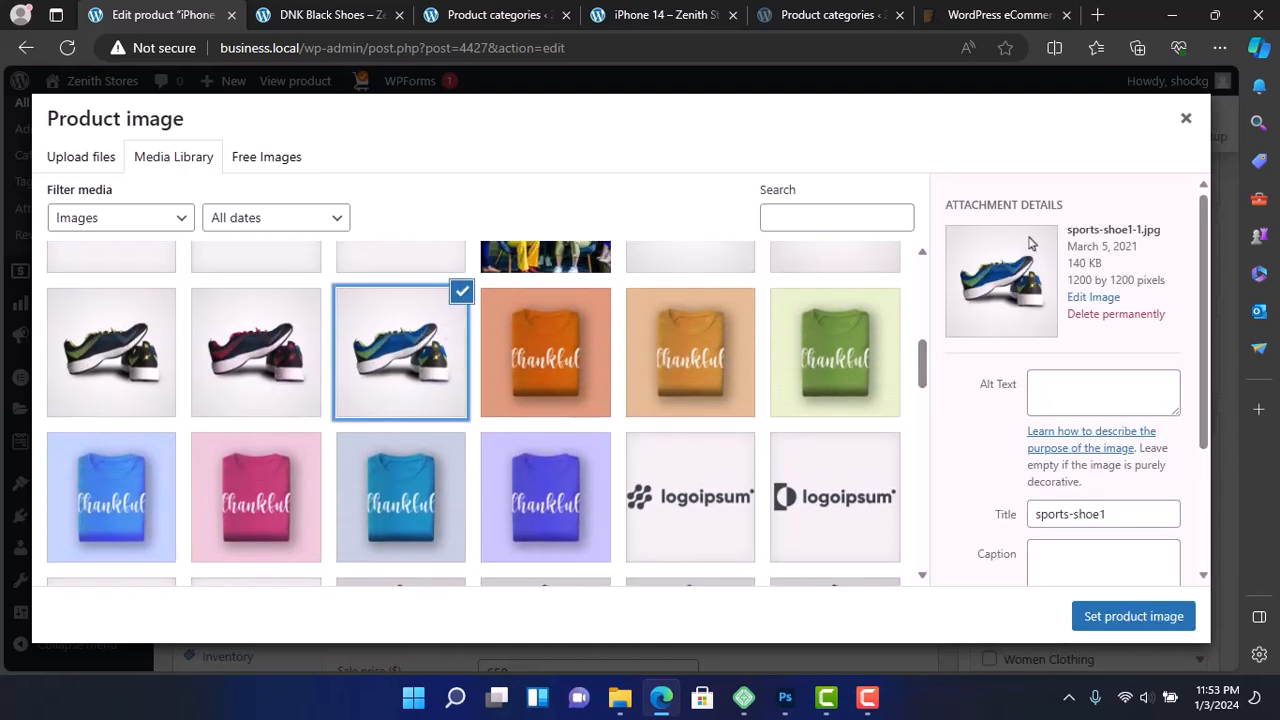
drag(1094, 284, 1136, 281)
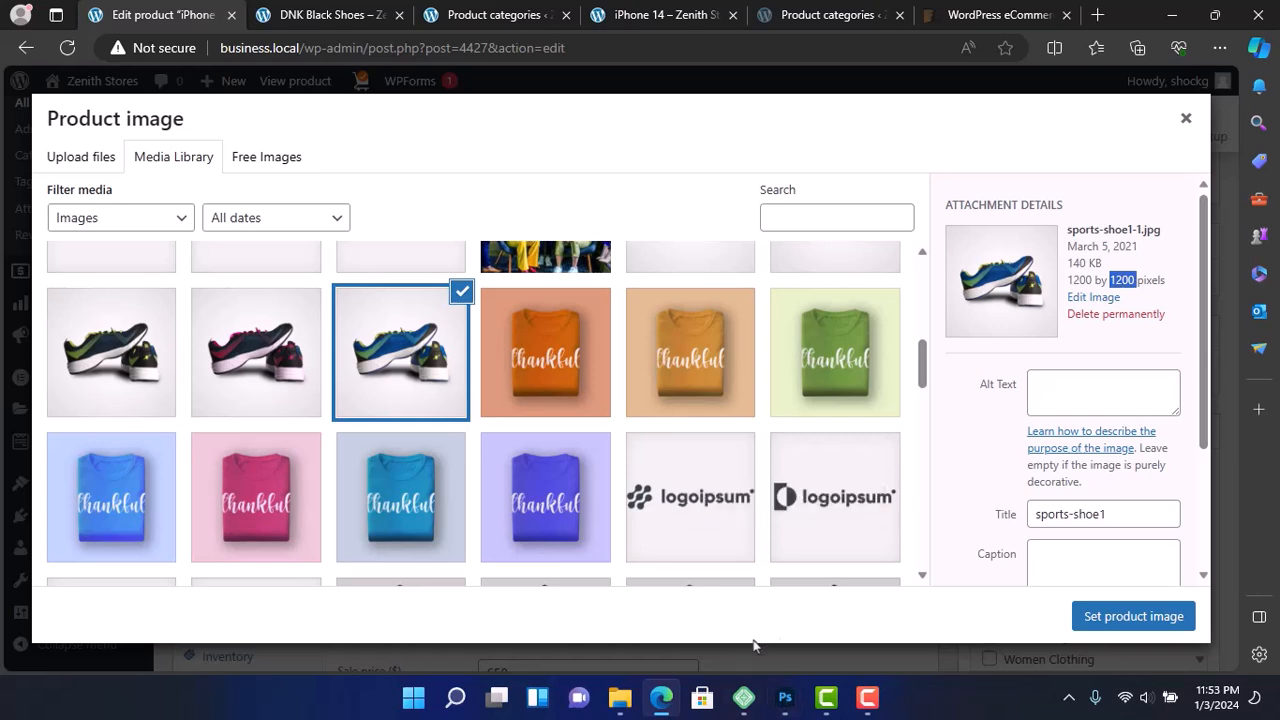
click(786, 698)
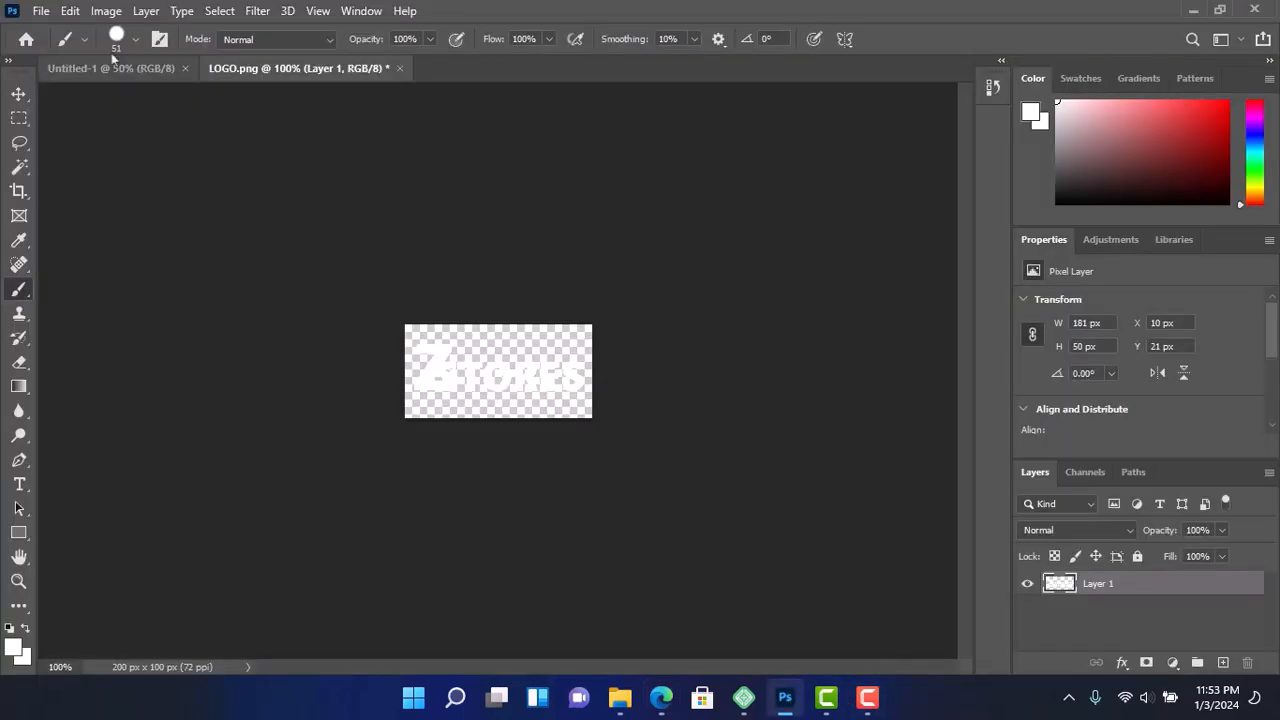
Step: Create a new white Photoshop document of 1200 × 1200 pixels at 300 ppi
click(41, 14)
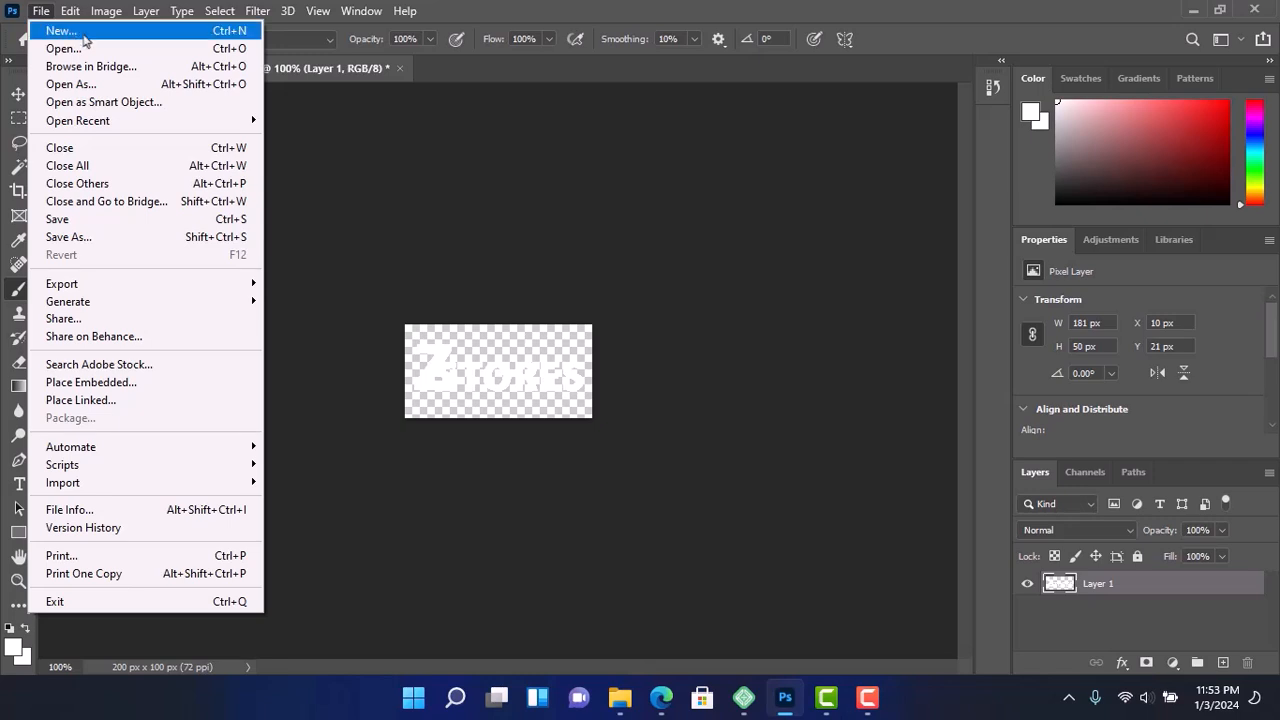
key(Escape)
key(ctrl+n)
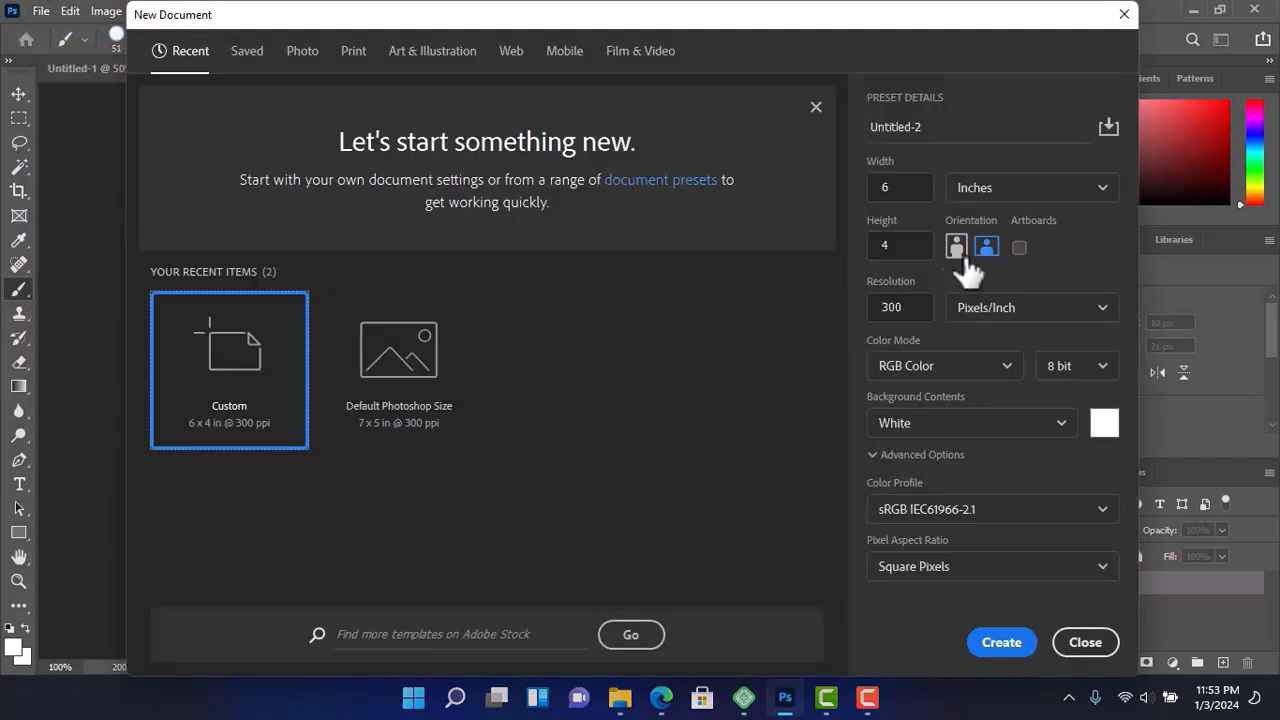
click(1001, 198)
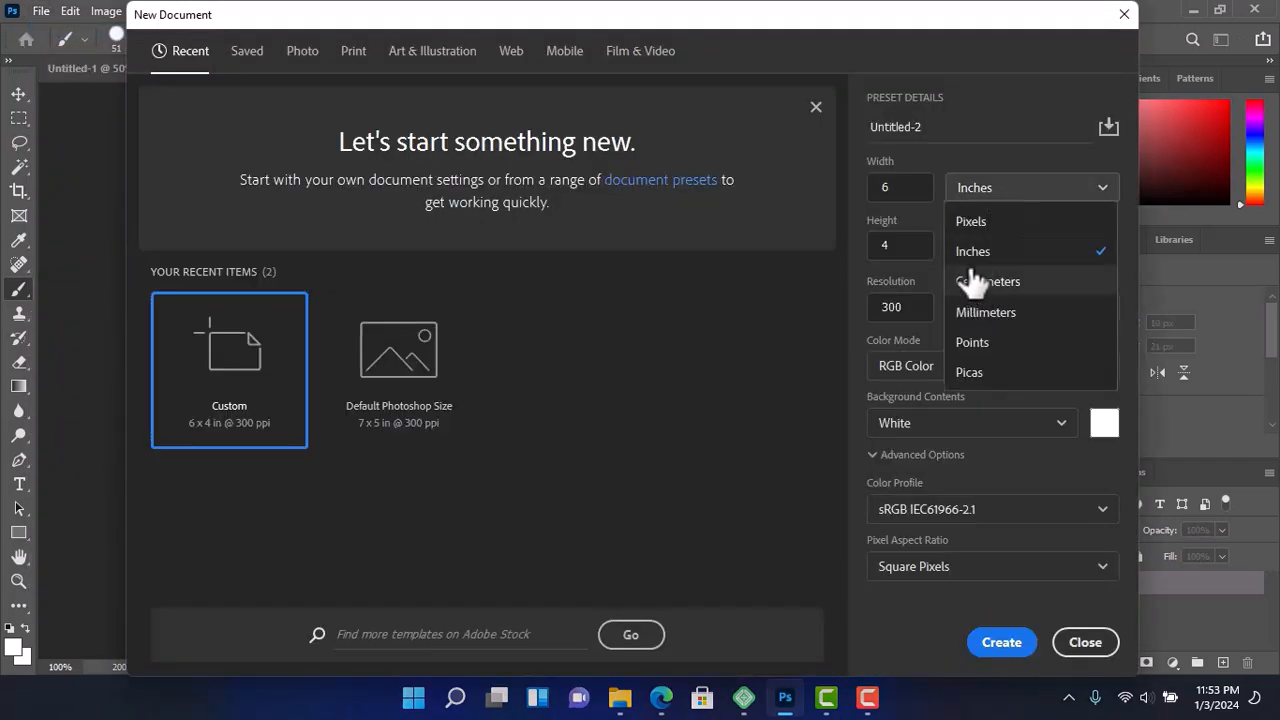
click(965, 222)
drag(913, 193, 876, 190)
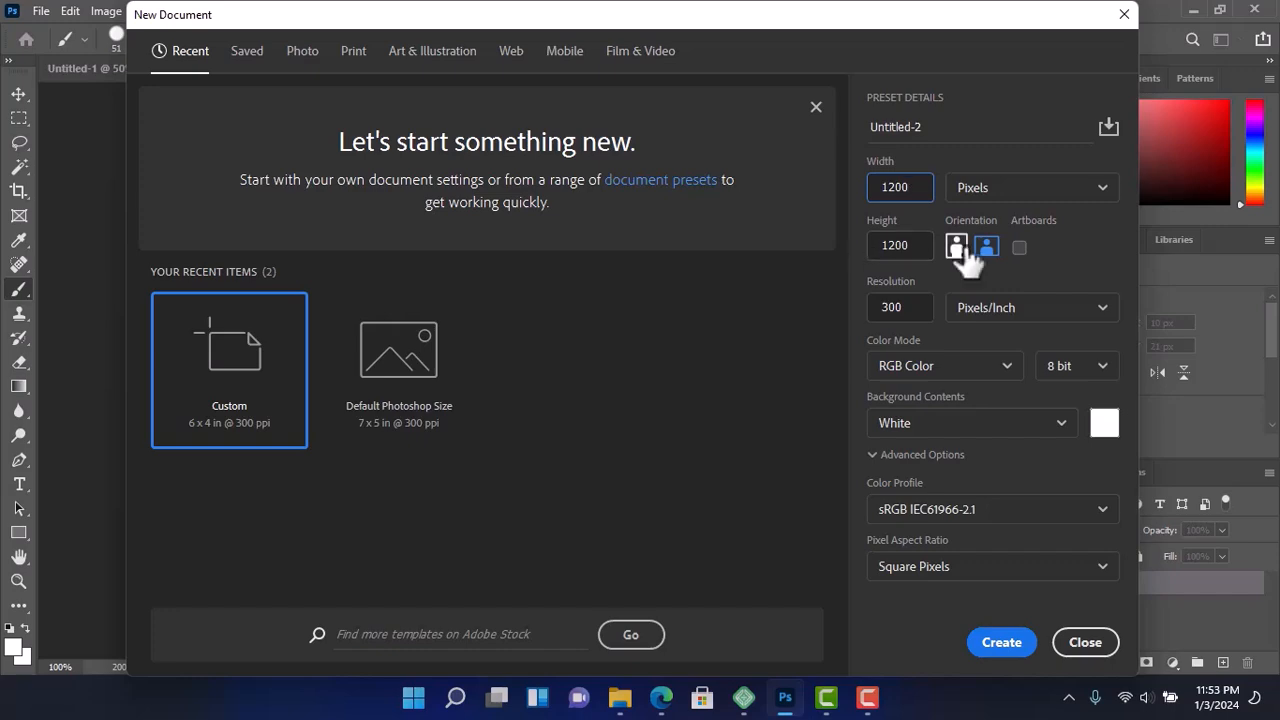
click(1018, 650)
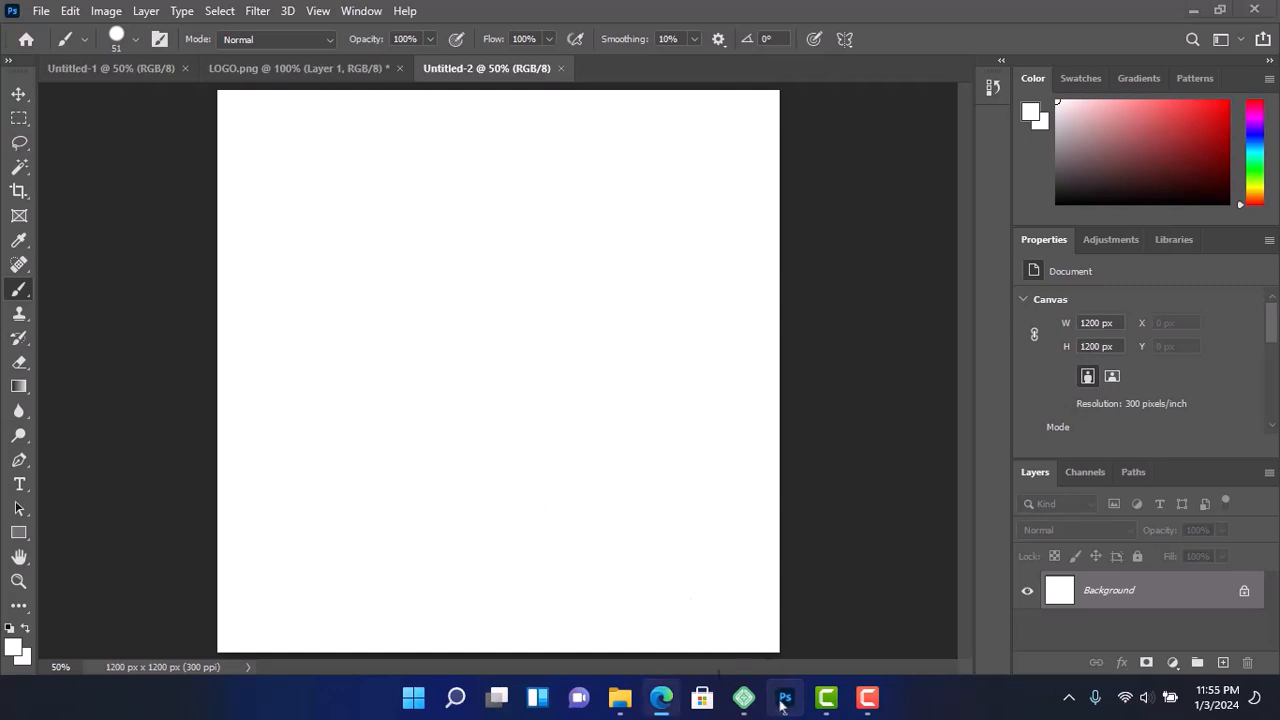
click(42, 12)
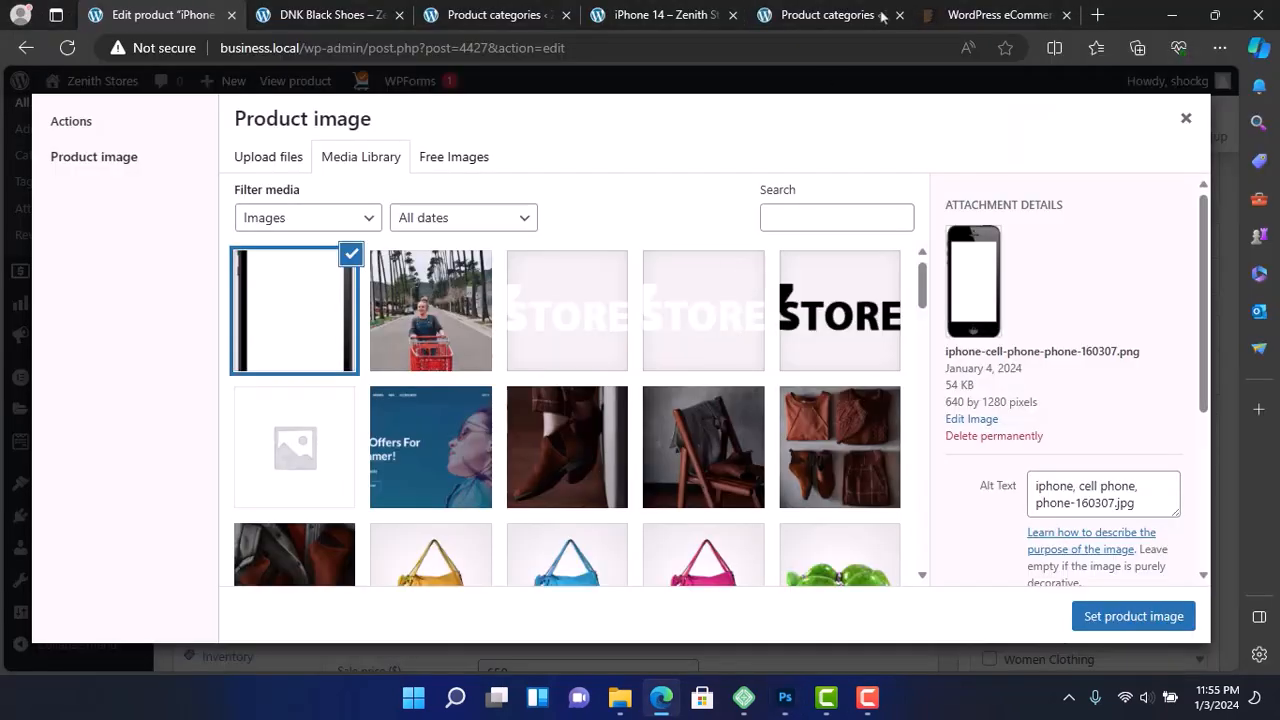
Step: In a new tab, search Google for 'free iphone 14 images'
click(1098, 15)
click(765, 45)
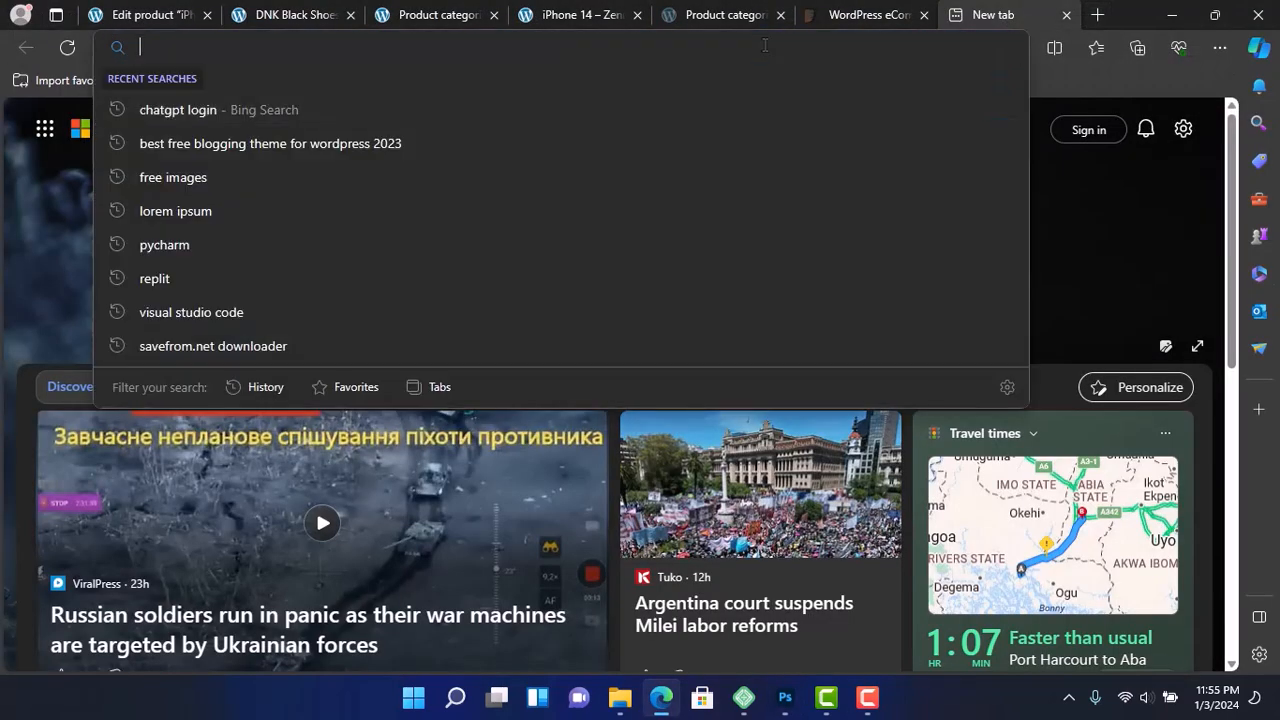
text(google.com)
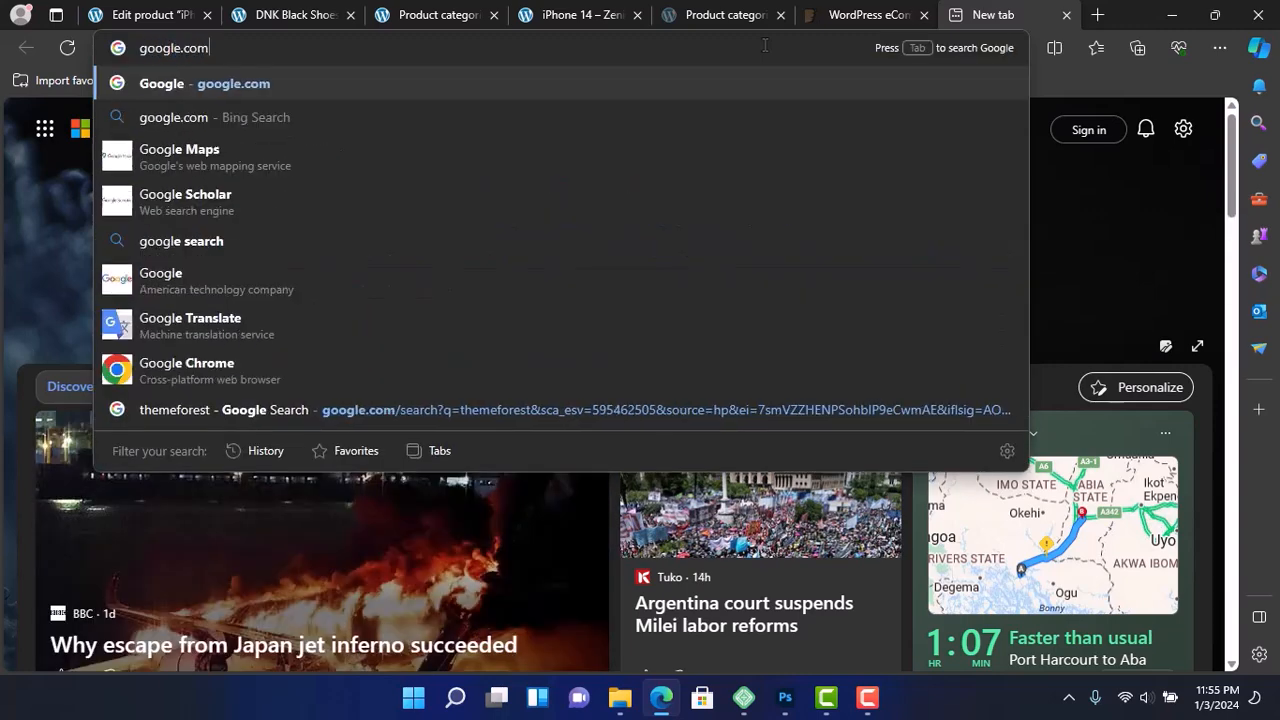
key(Return)
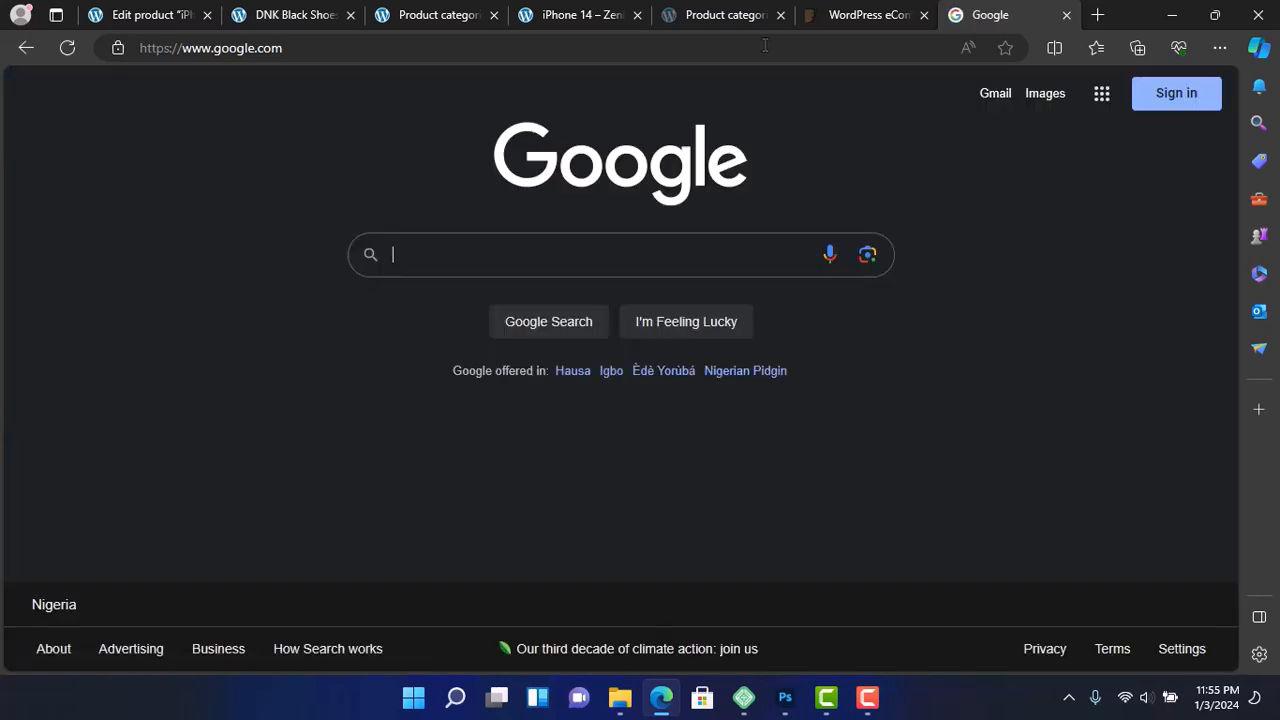
text(free)
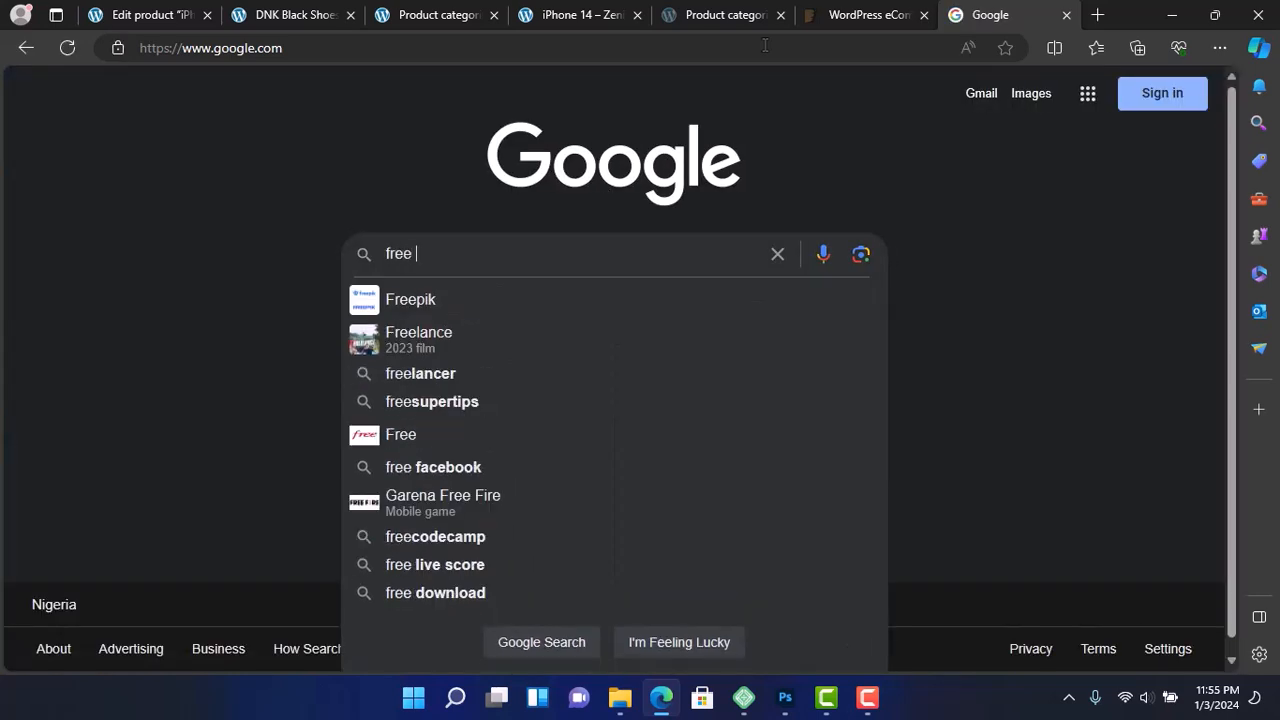
text( iph)
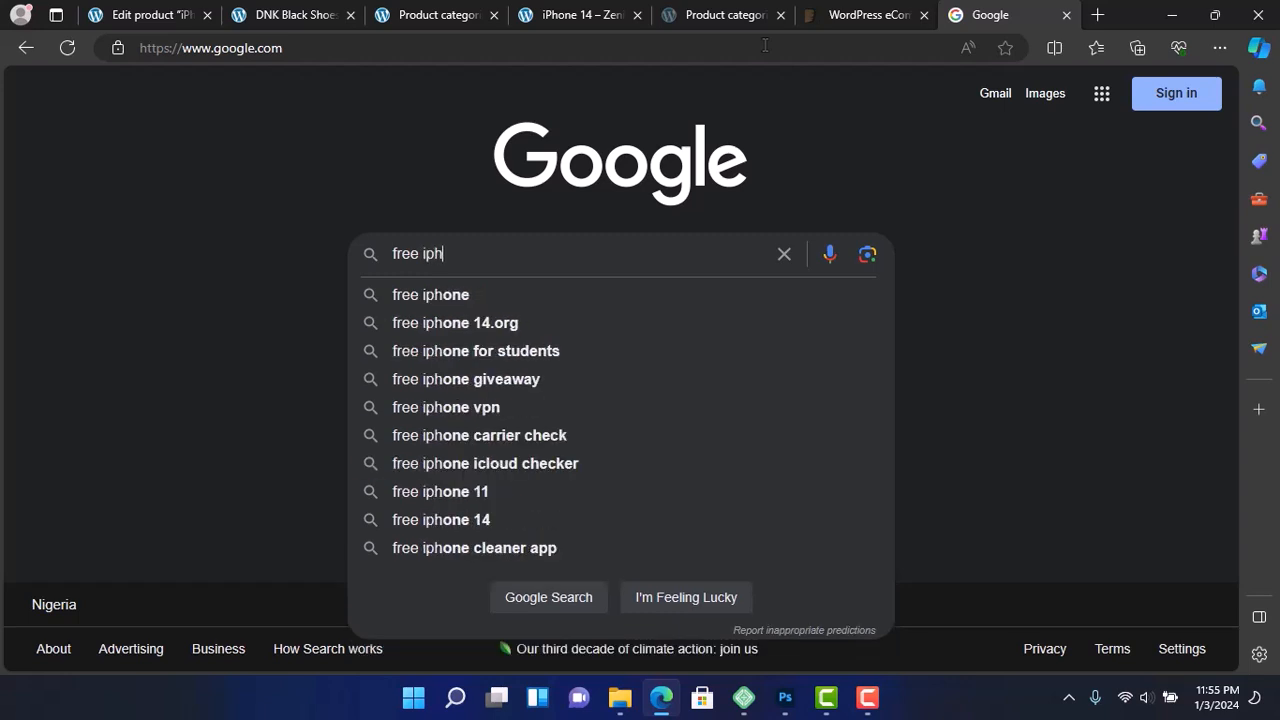
text(one 14 )
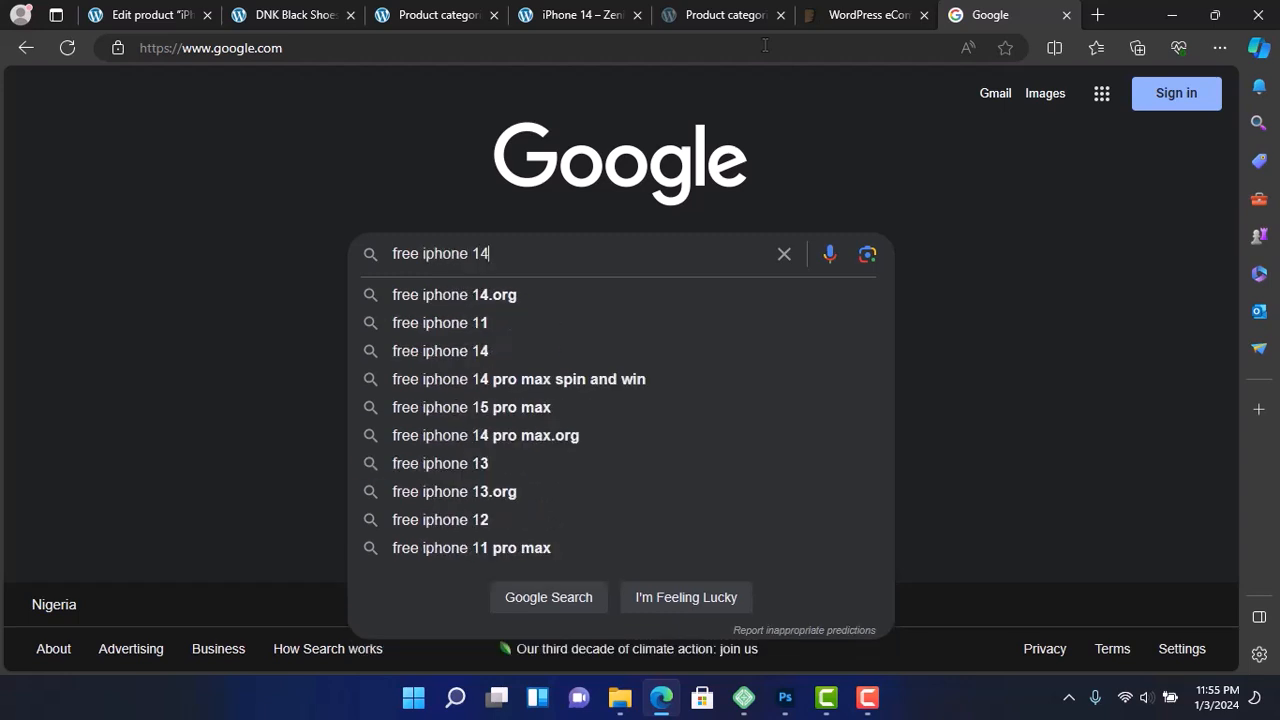
text(images)
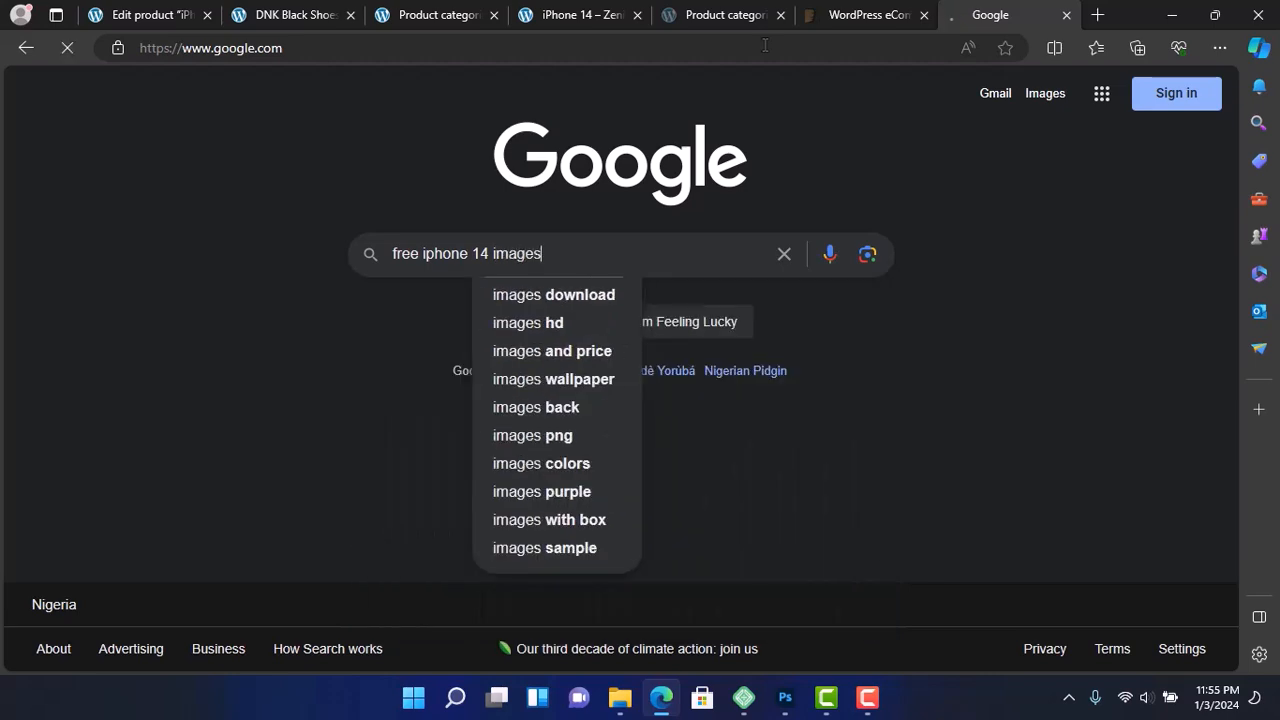
key(Return)
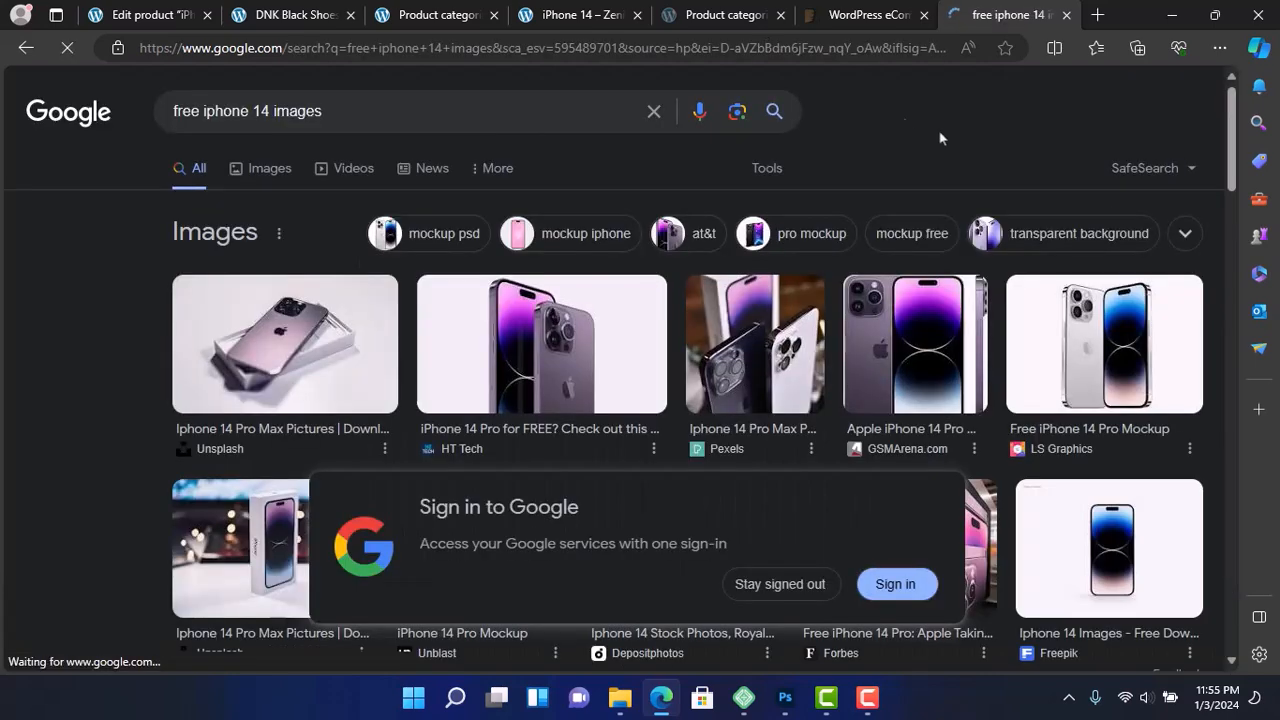
Step: Open the Unsplash result and download the black-and-green phone photo for free
drag(1229, 155, 1247, 262)
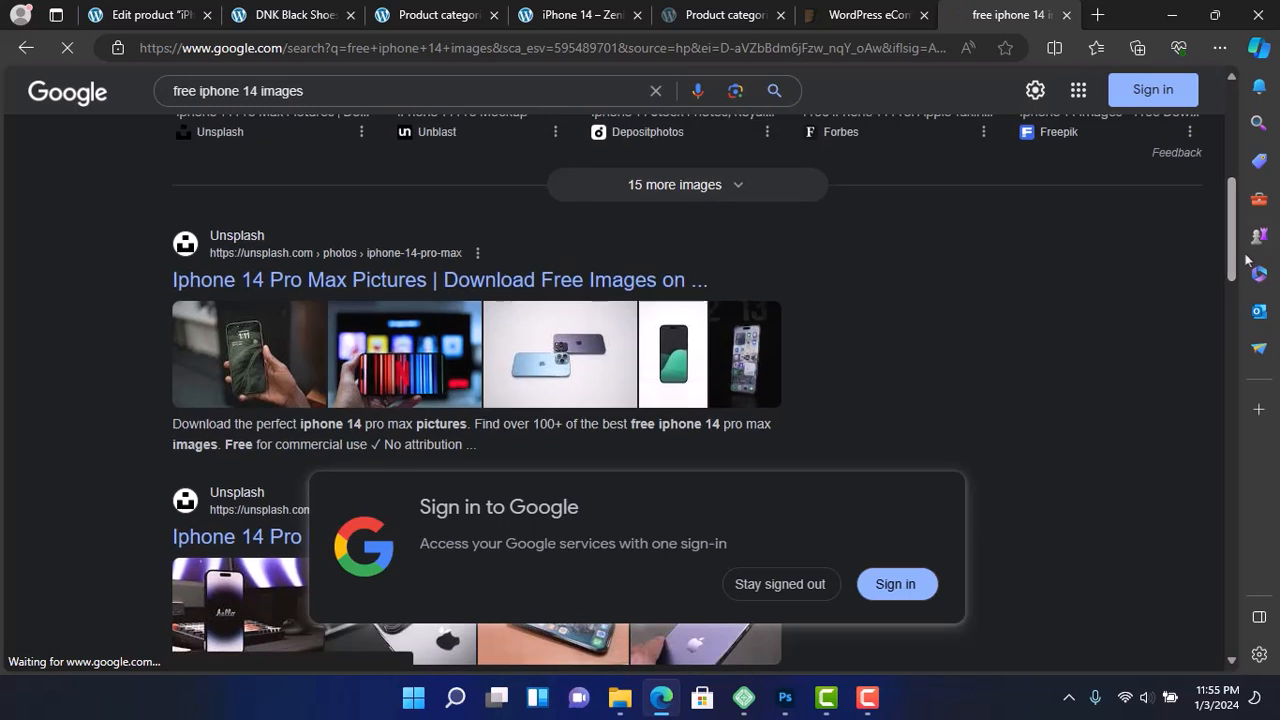
click(388, 288)
drag(1232, 122, 1249, 194)
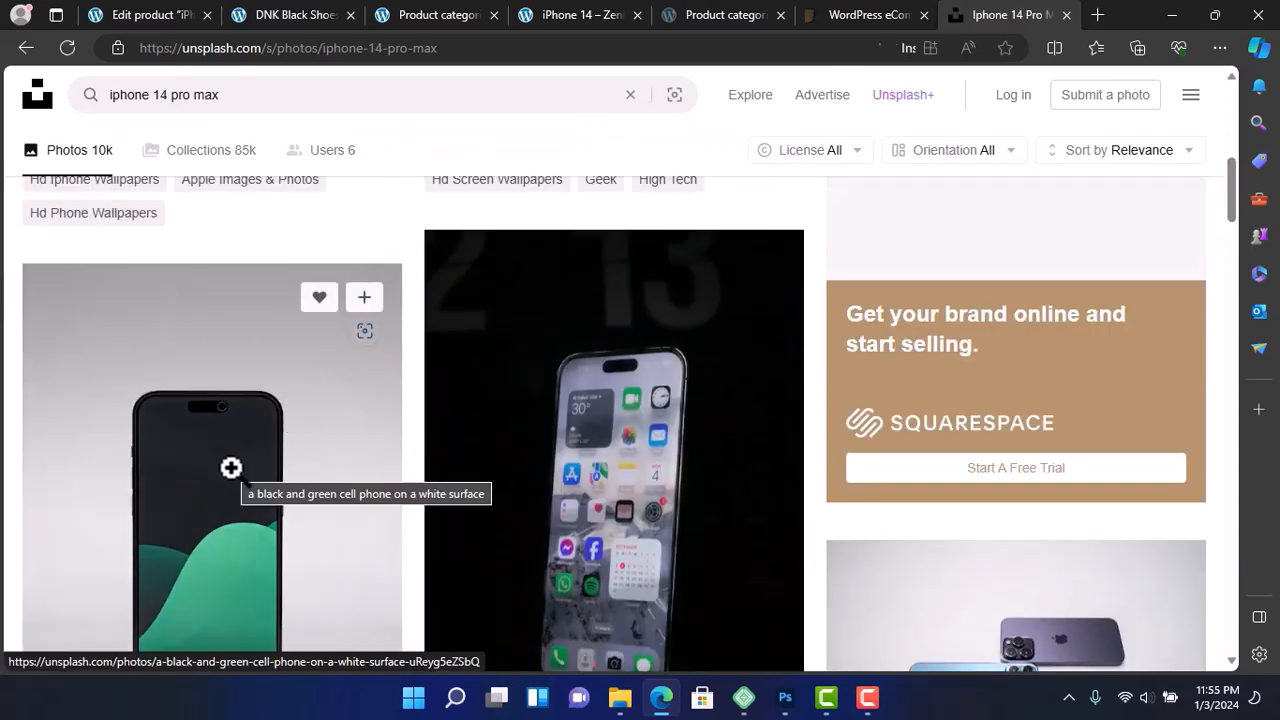
click(231, 467)
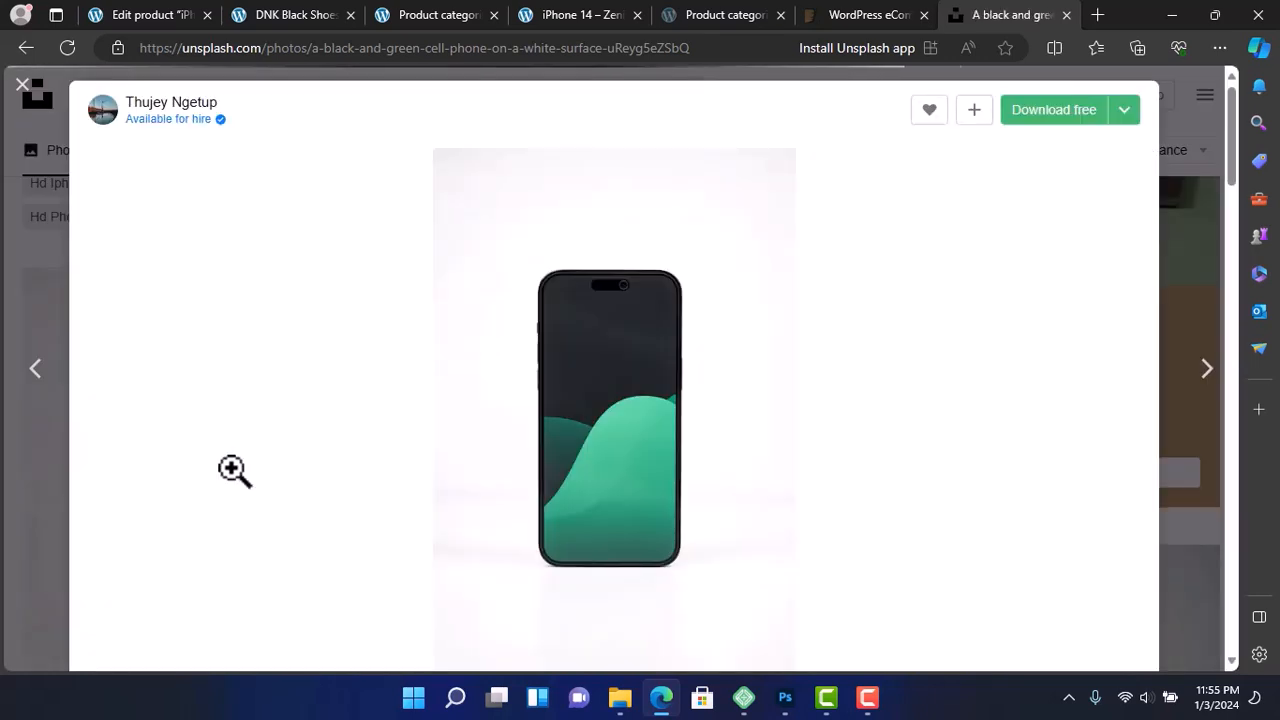
click(1072, 115)
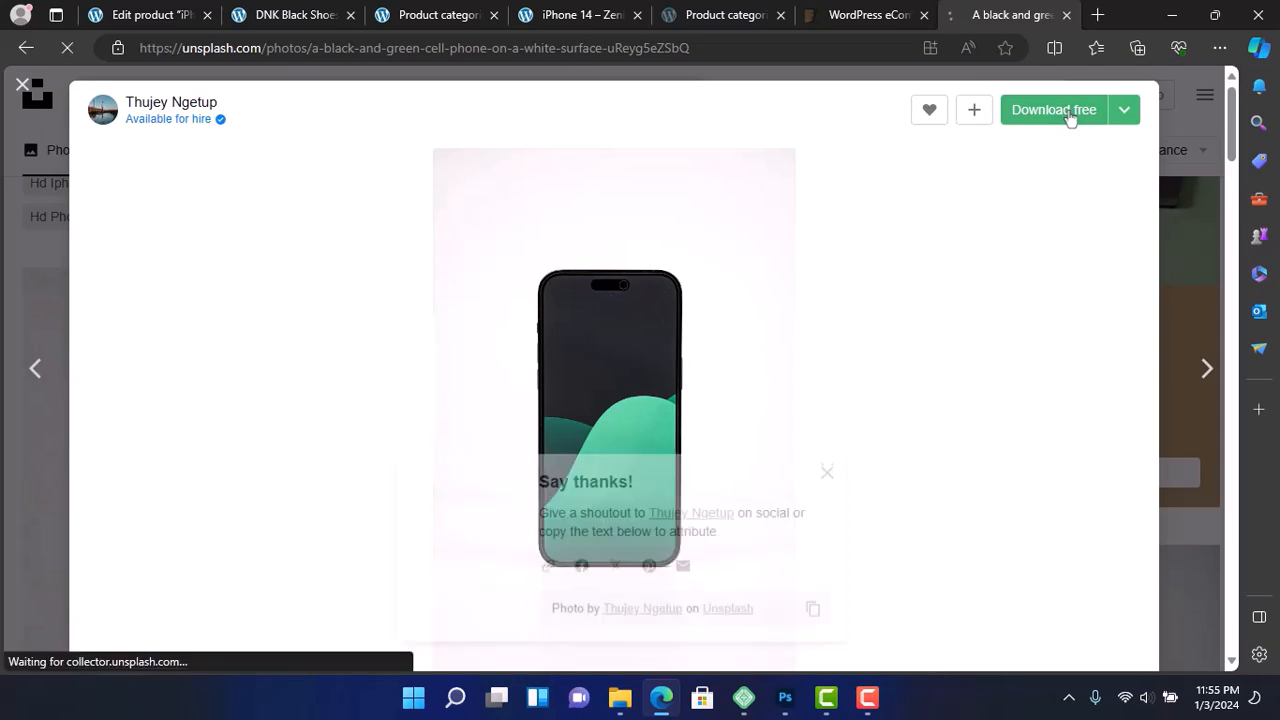
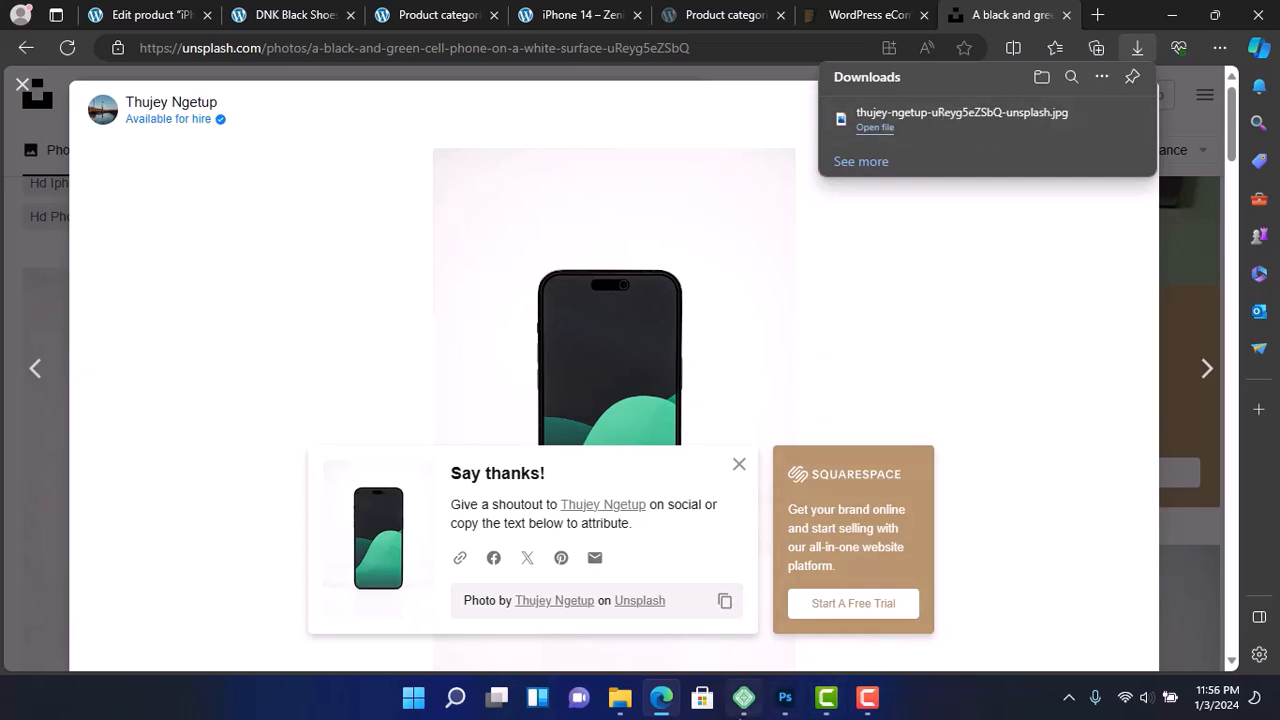
Step: Place the downloaded Unsplash phone photo from Downloads as an embedded image on the blank canvas
click(785, 698)
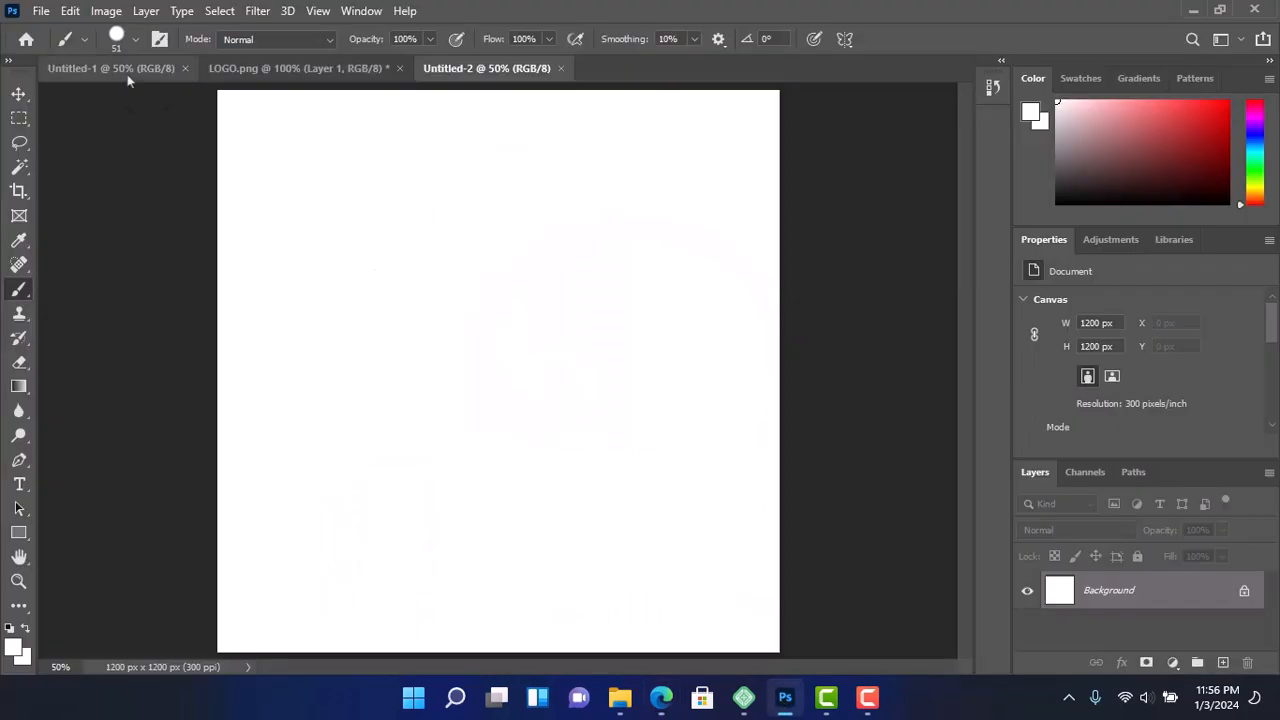
click(41, 12)
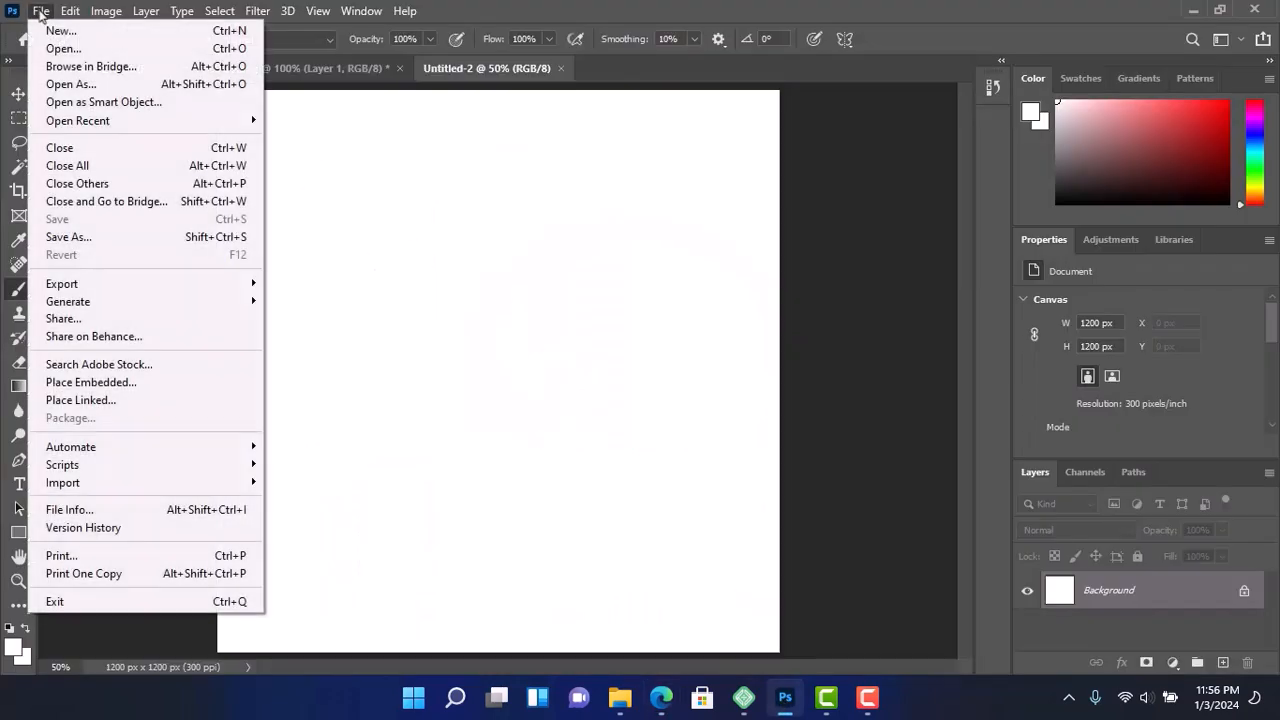
click(94, 383)
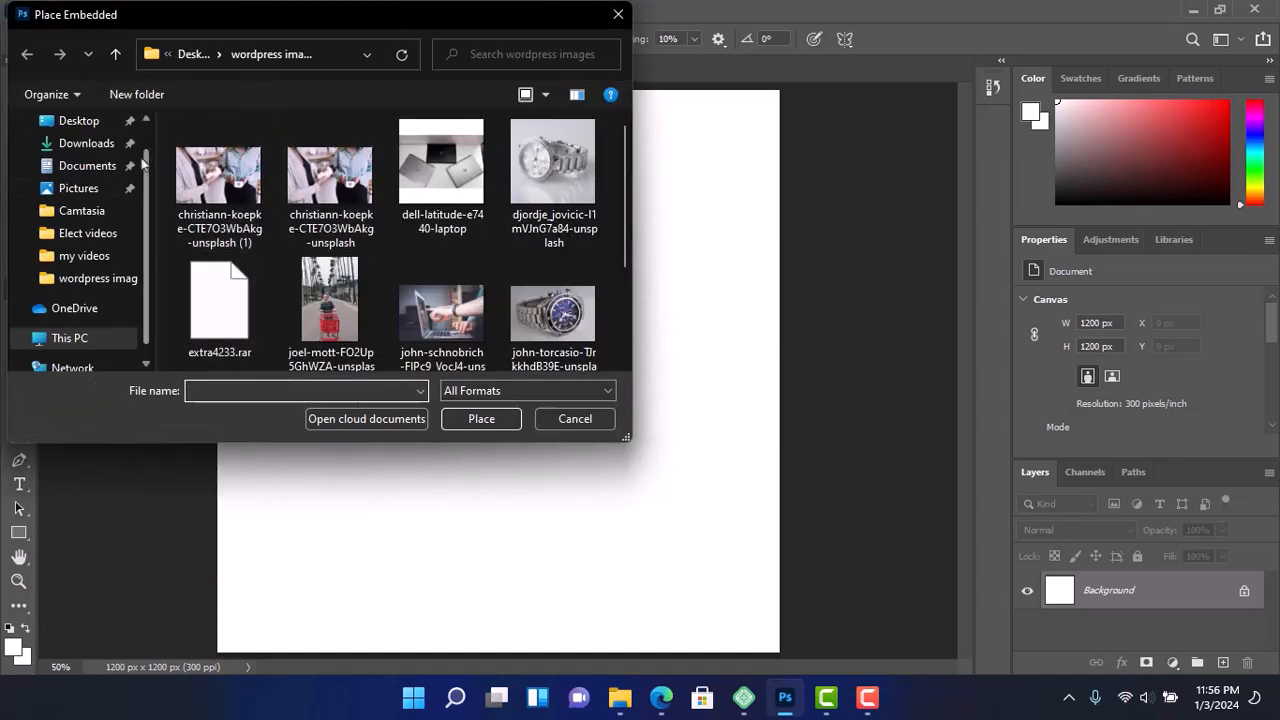
click(88, 150)
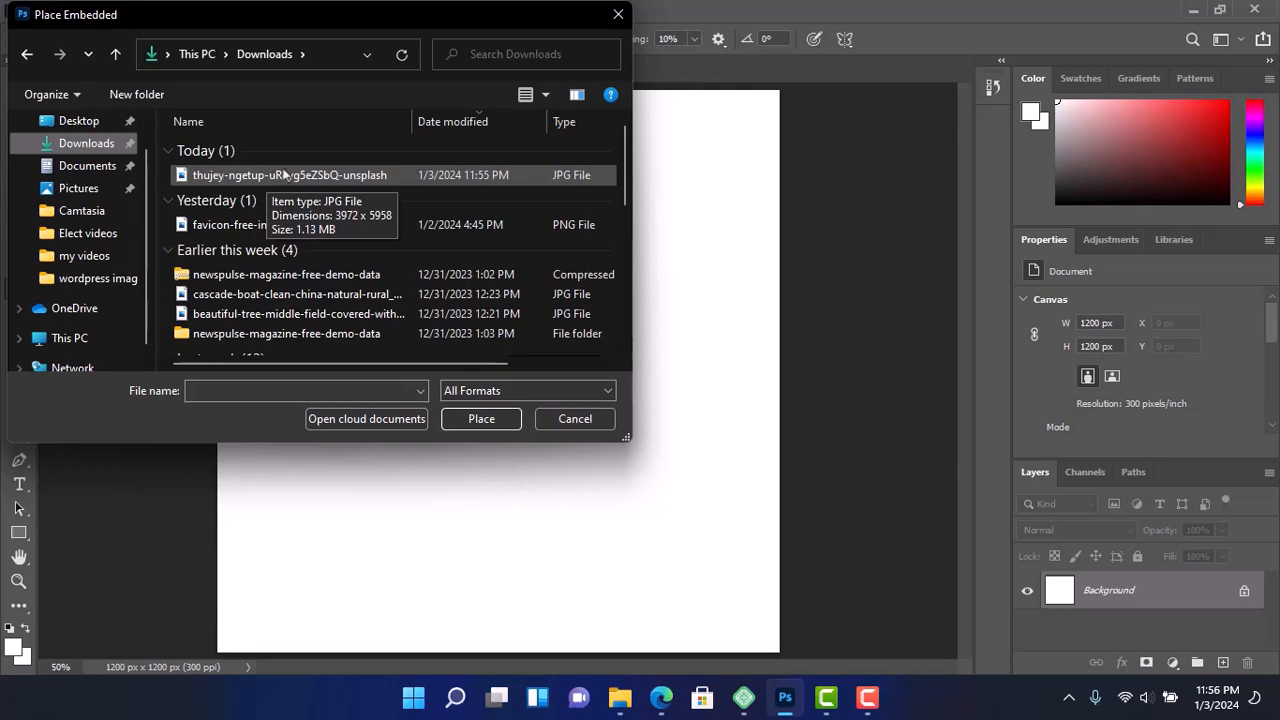
click(265, 178)
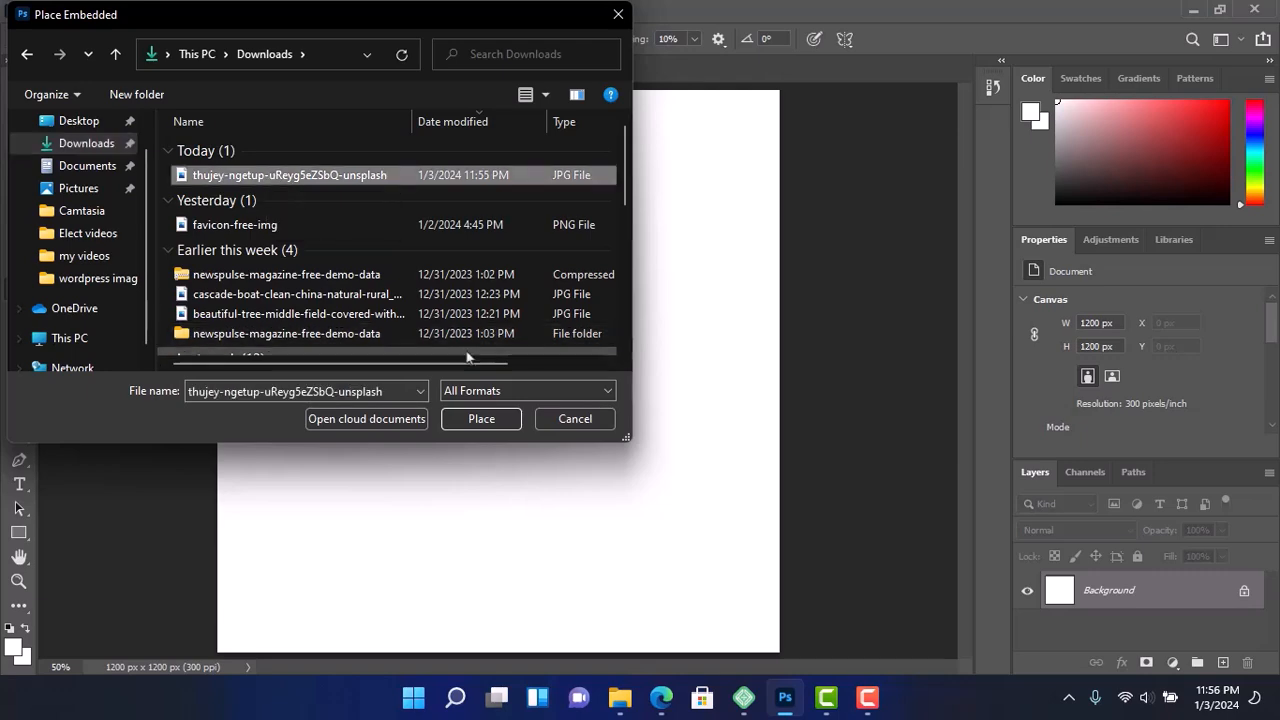
click(474, 419)
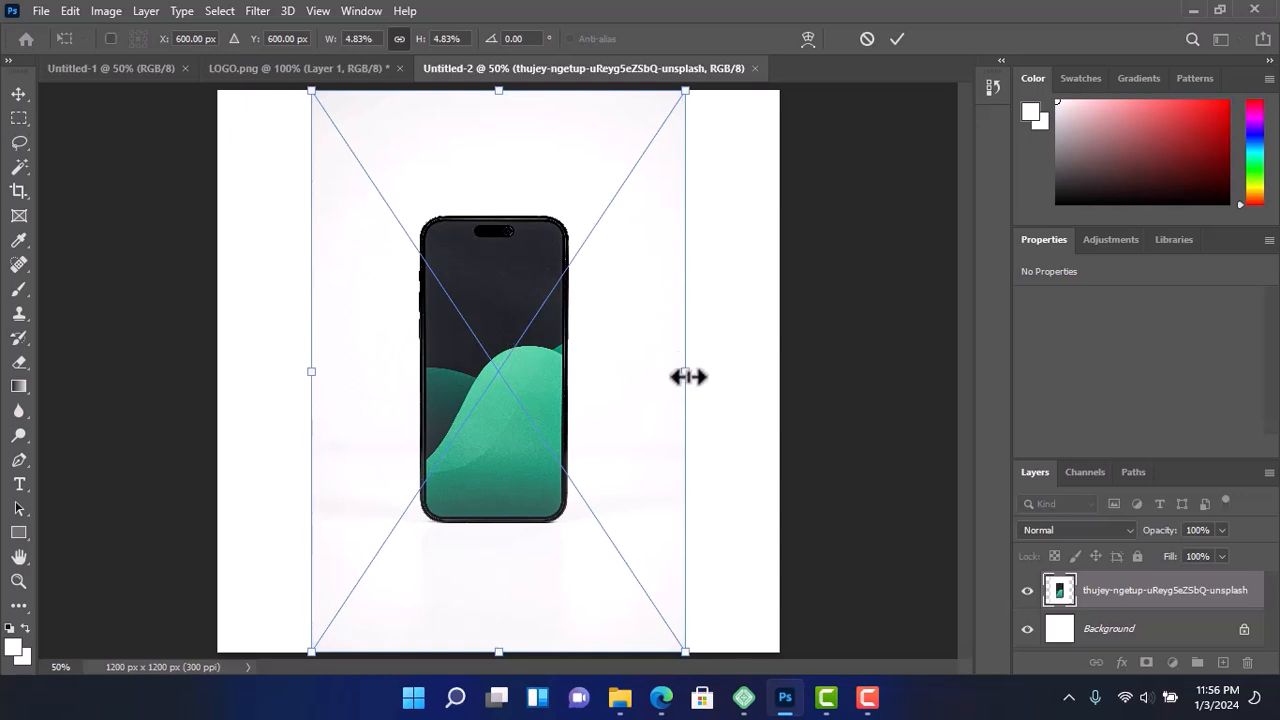
Step: Stretch the phone photo to the full canvas width and commit the transform
drag(688, 374, 780, 372)
drag(312, 378, 217, 372)
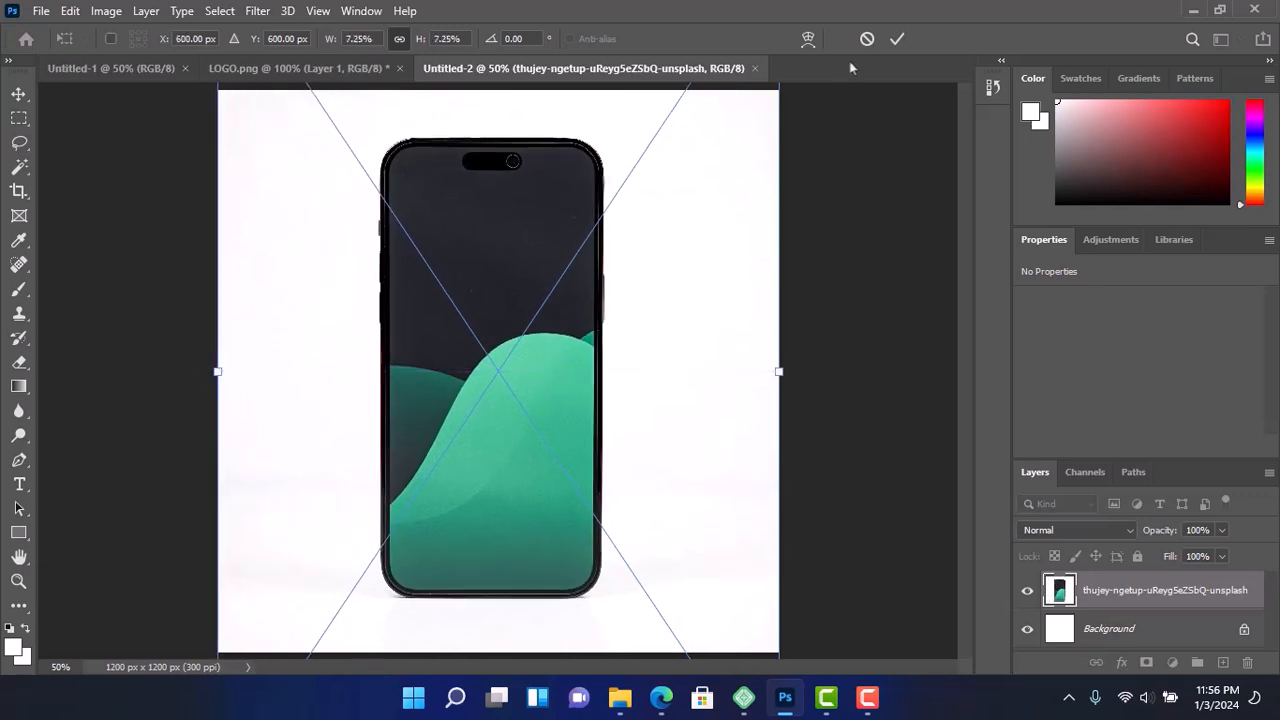
click(897, 39)
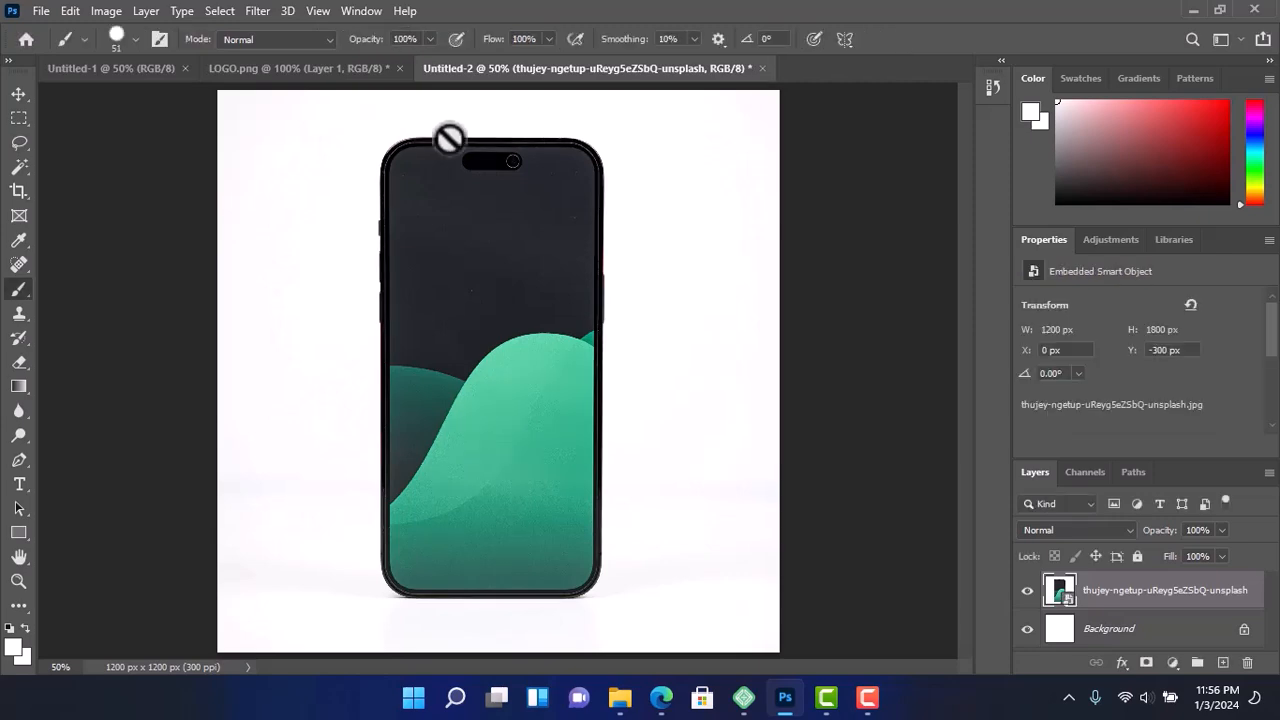
click(41, 11)
Step: Save a copy on the computer as a JPEG named 'iphone 14'
click(97, 238)
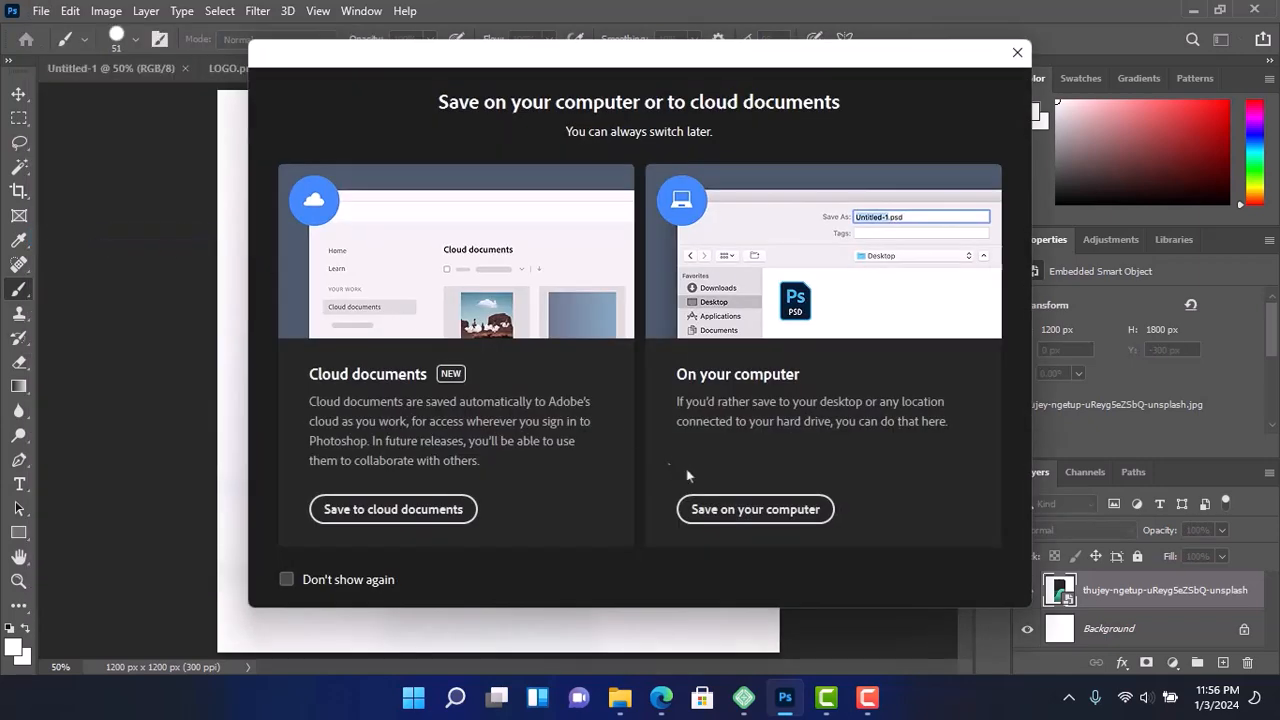
click(755, 511)
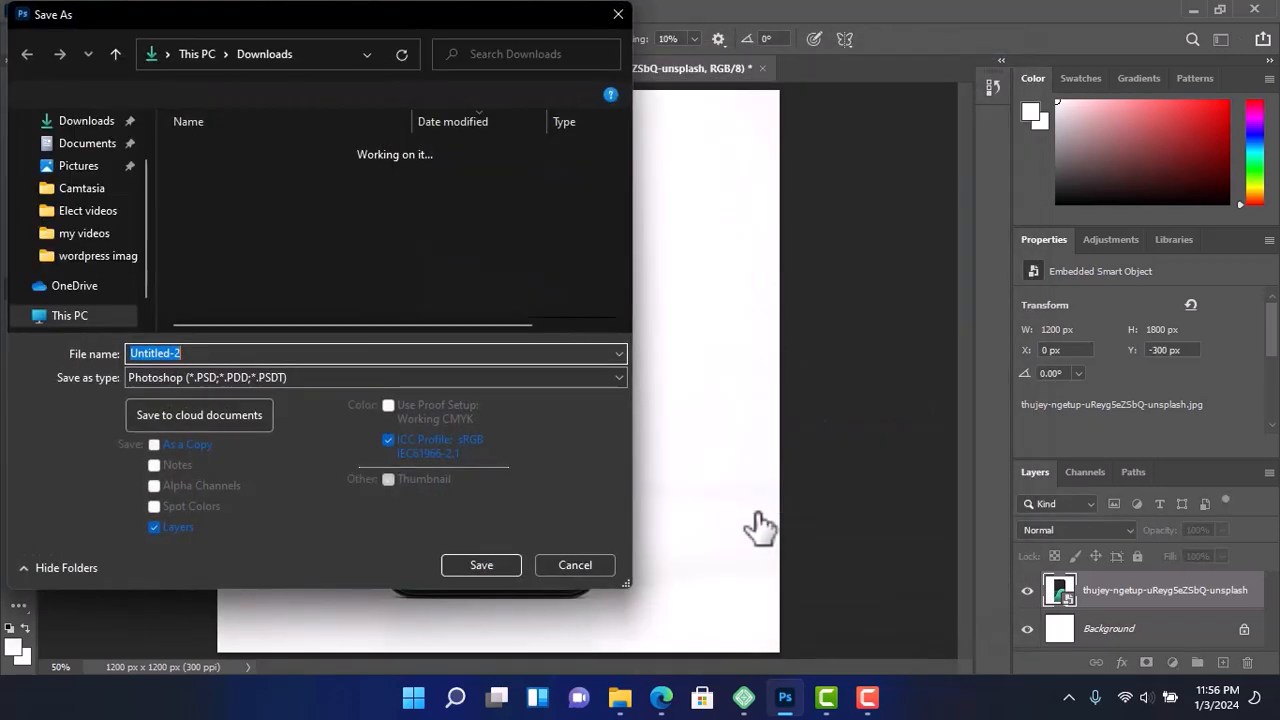
click(255, 378)
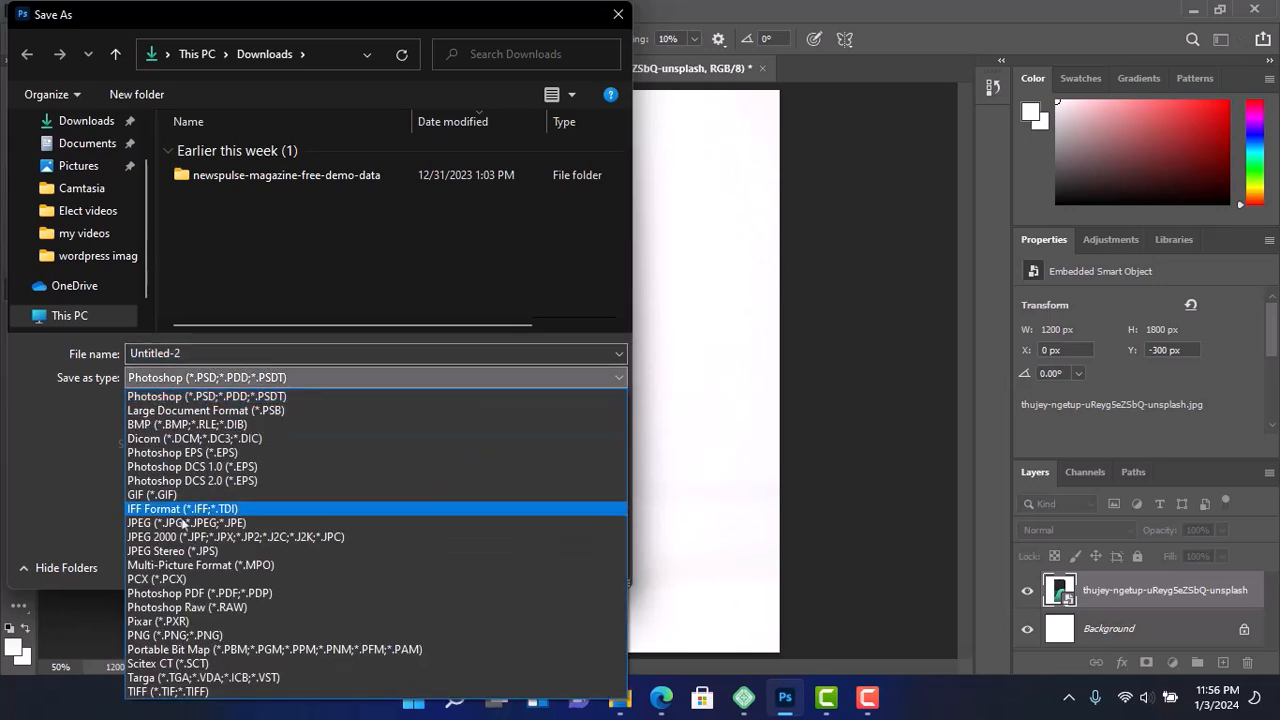
key(Escape)
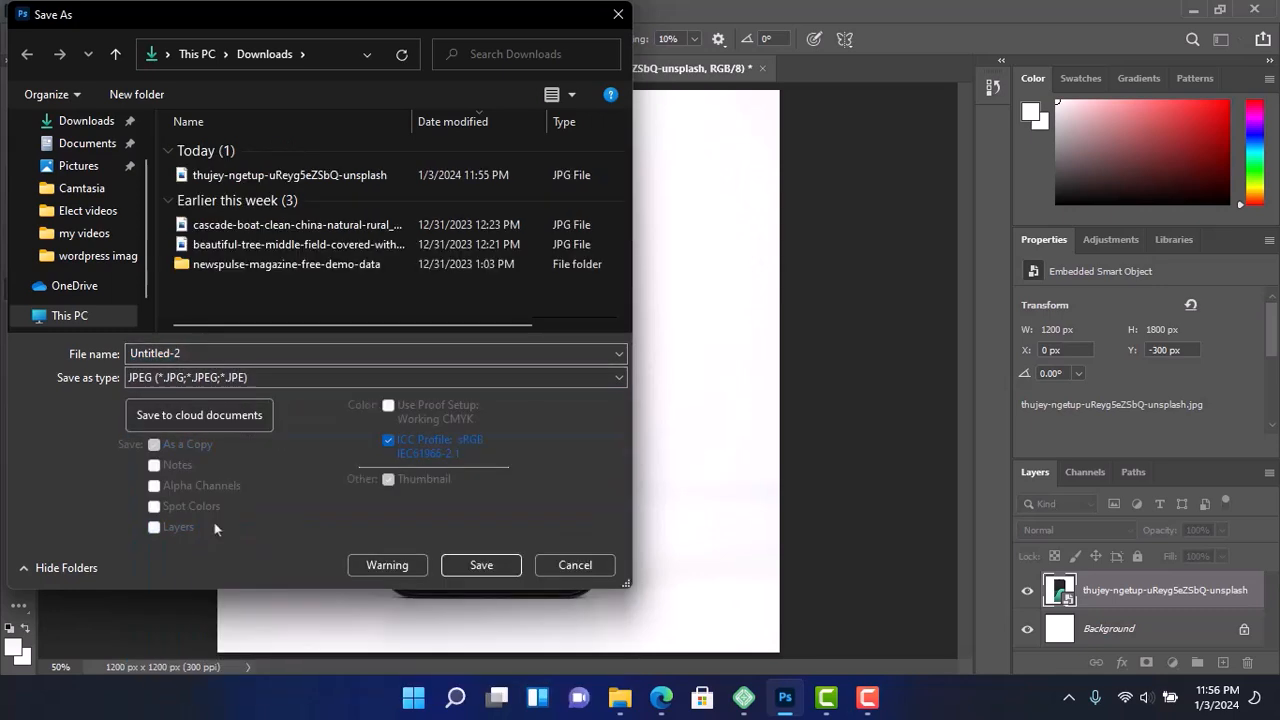
click(255, 378)
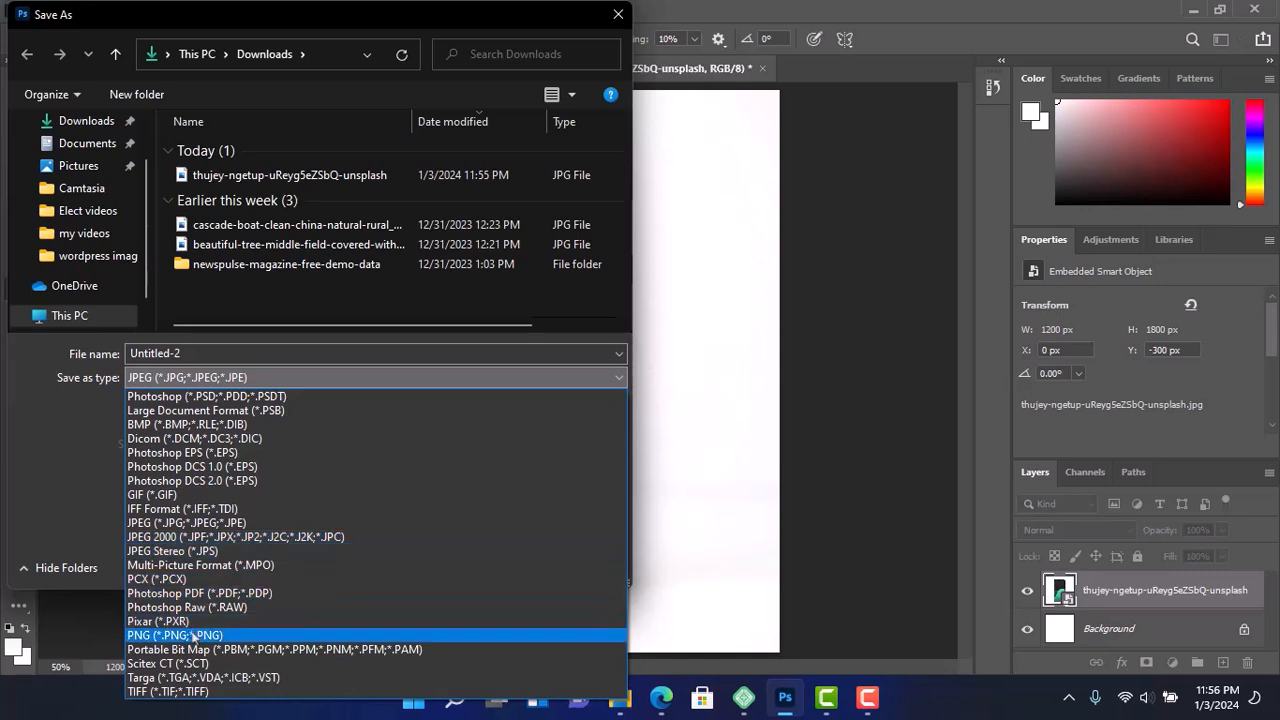
click(243, 378)
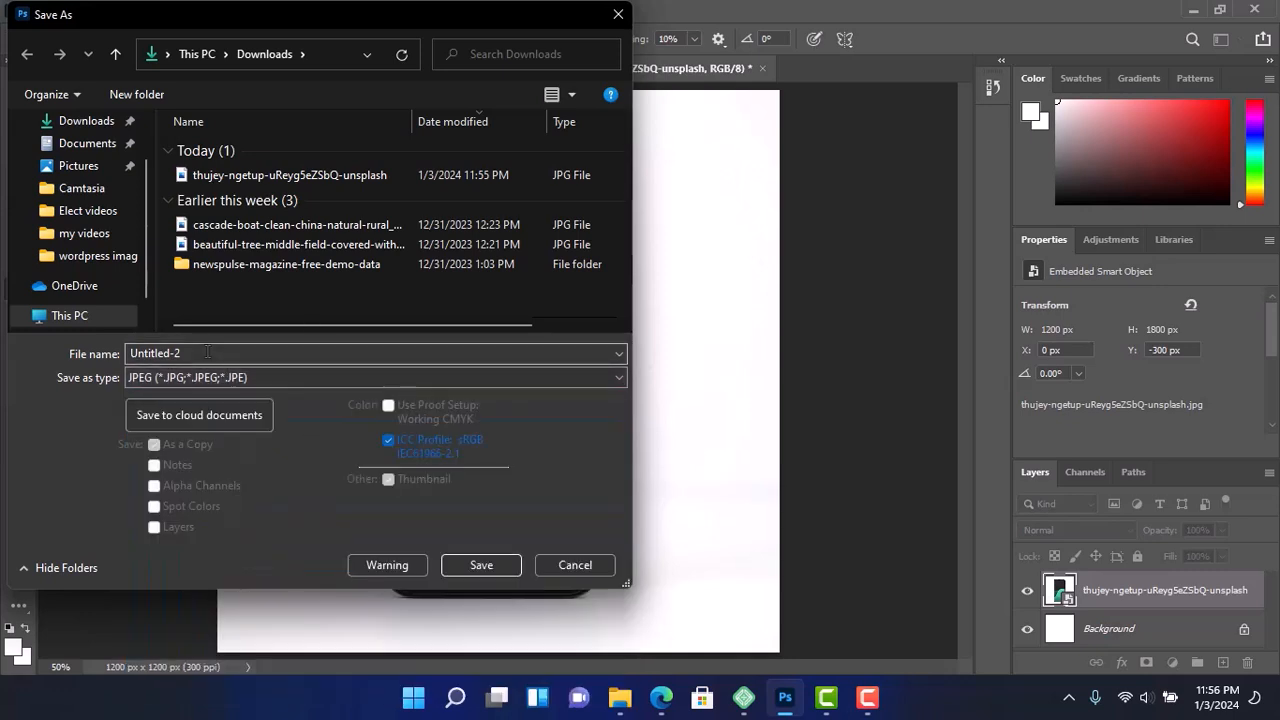
double_click(207, 352)
text(iphone)
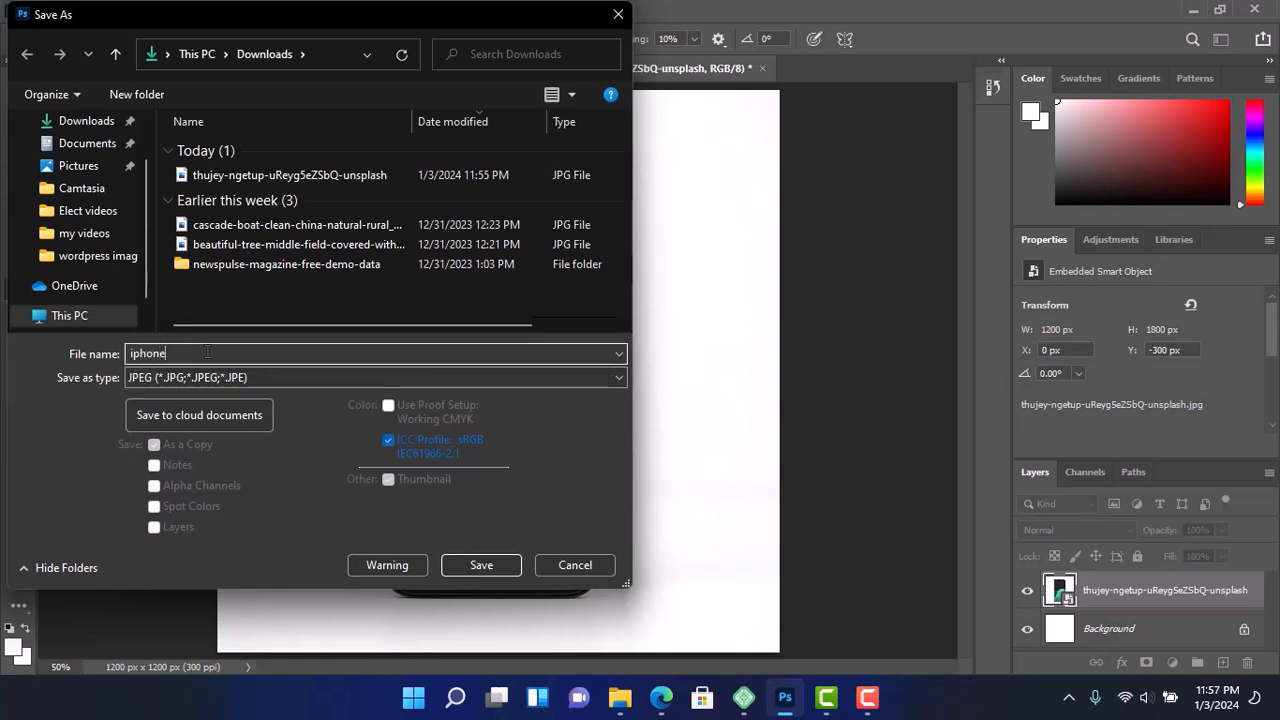
text(4)
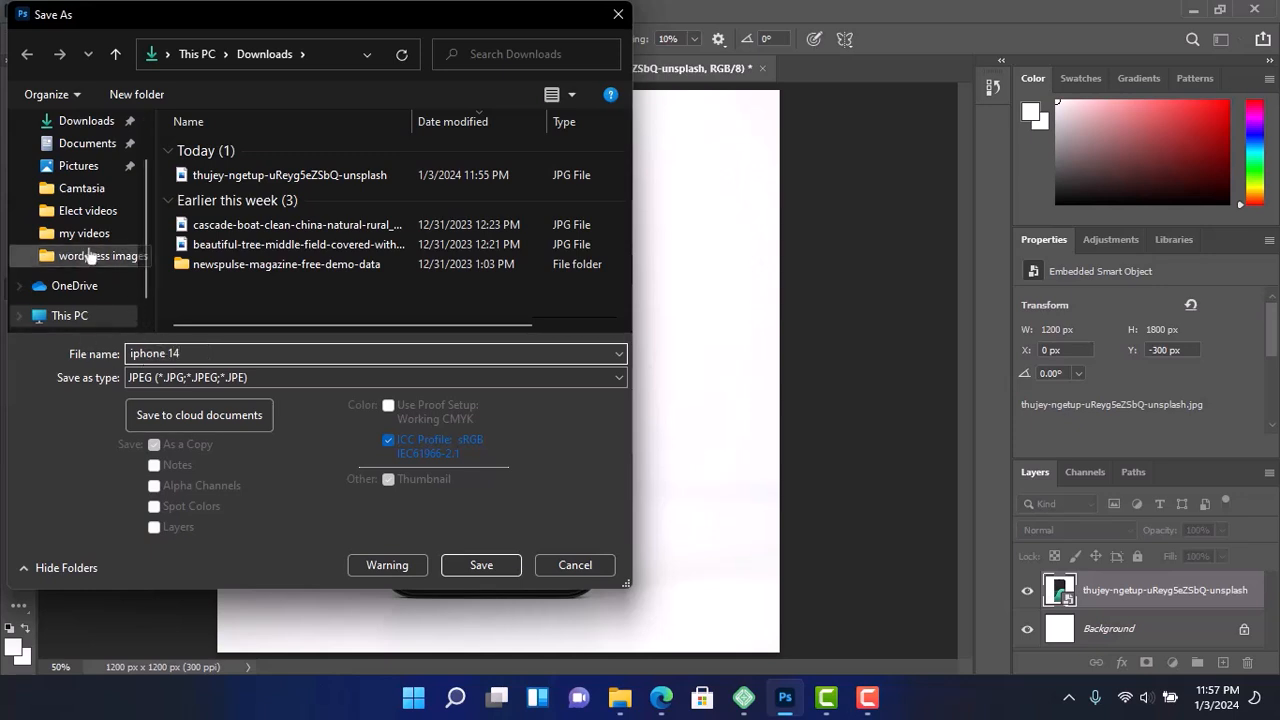
Step: Save it into the Desktop 'wordpress images' folder at maximum JPEG quality
scroll(146, 146, up, 1)
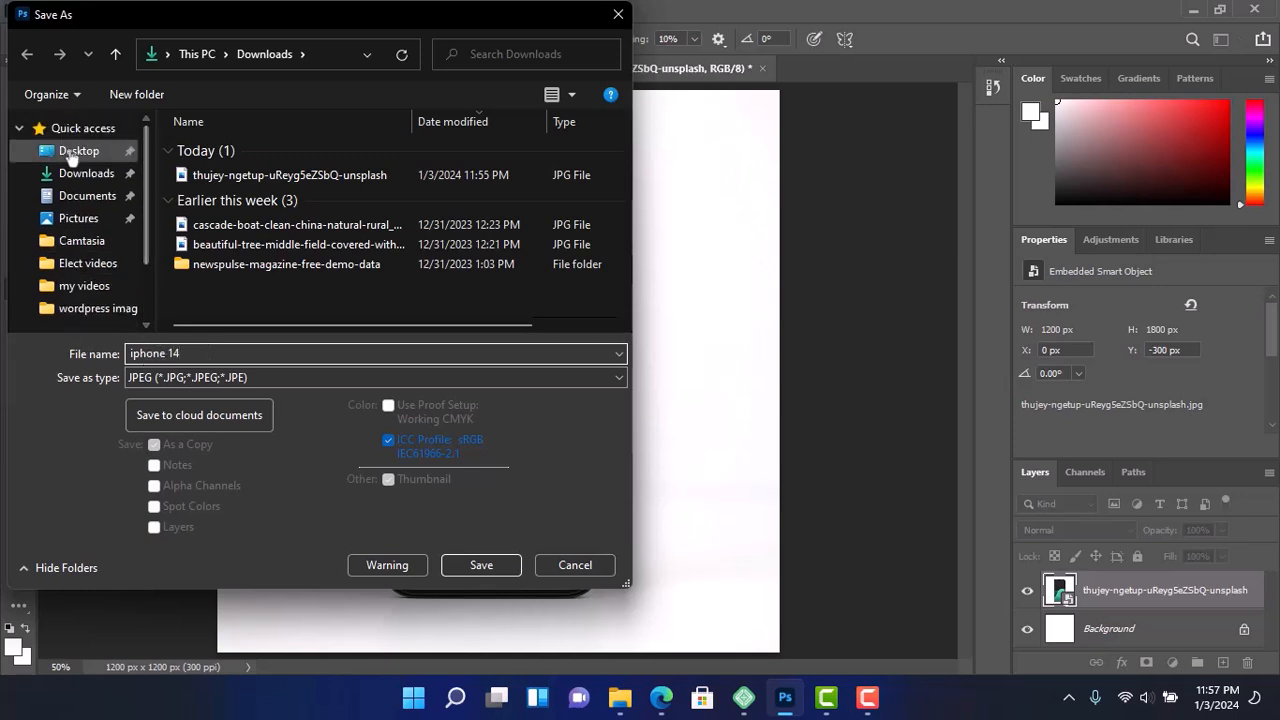
click(72, 153)
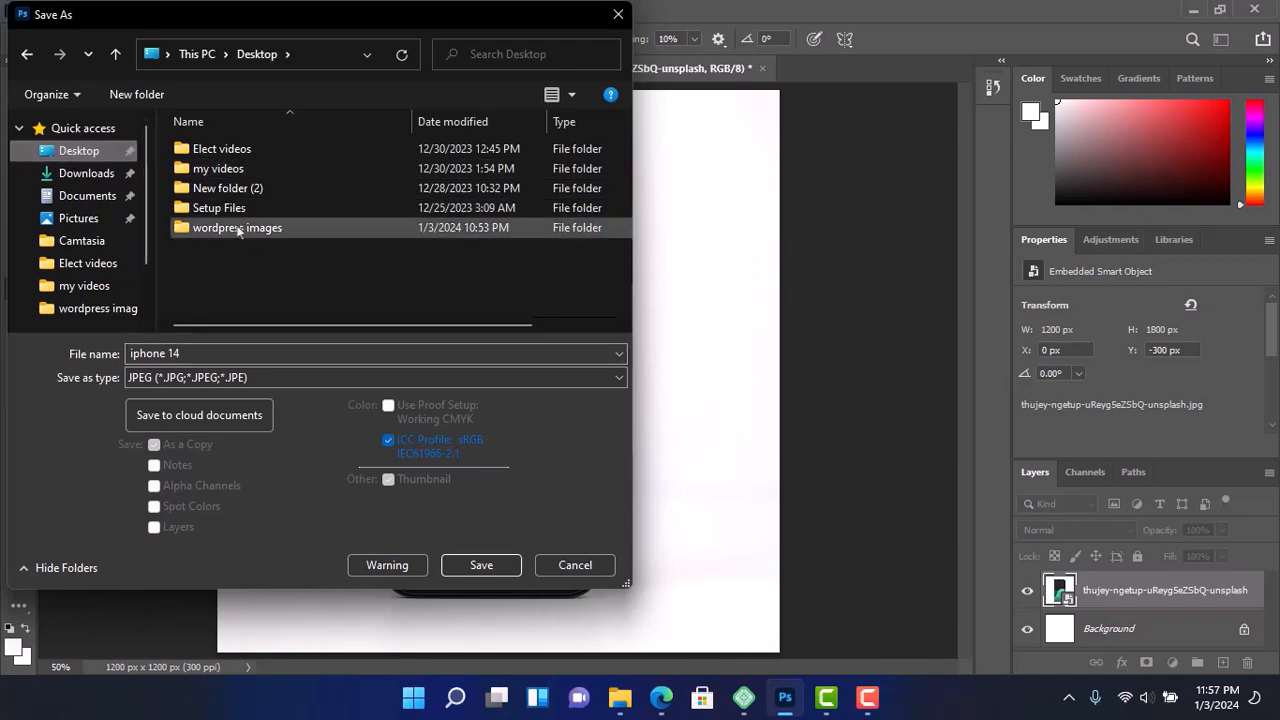
double_click(238, 228)
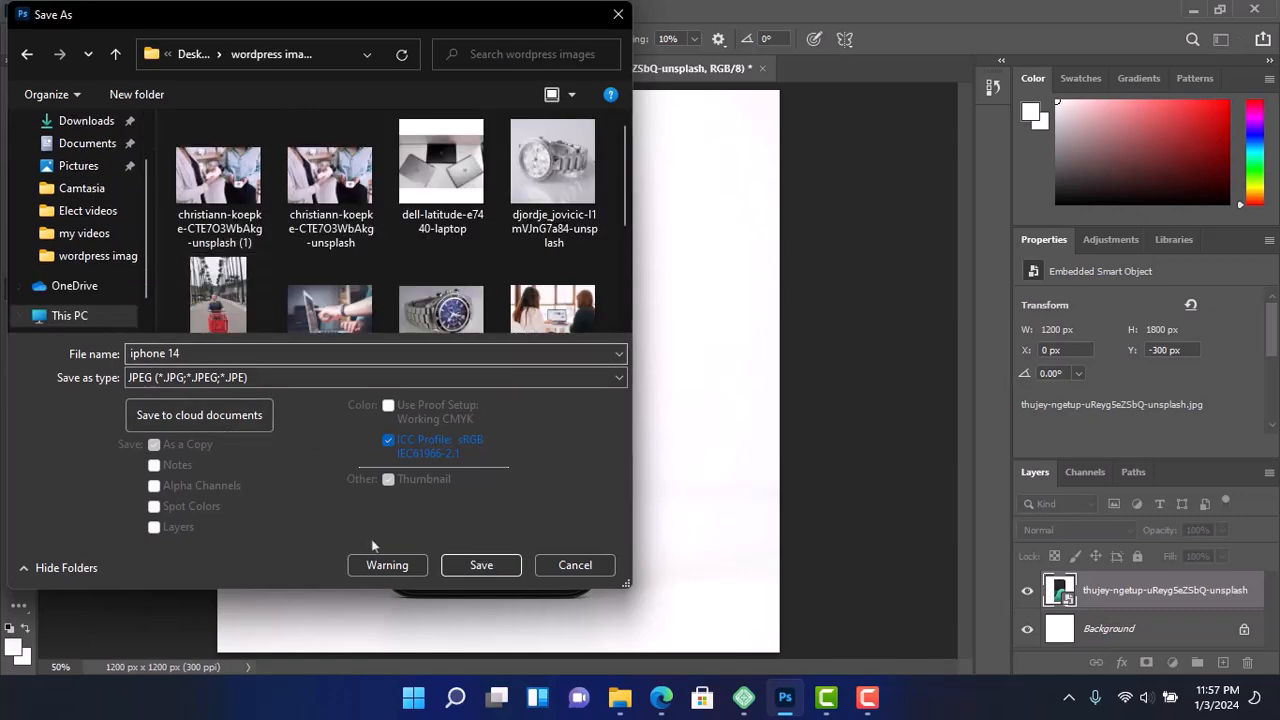
click(478, 566)
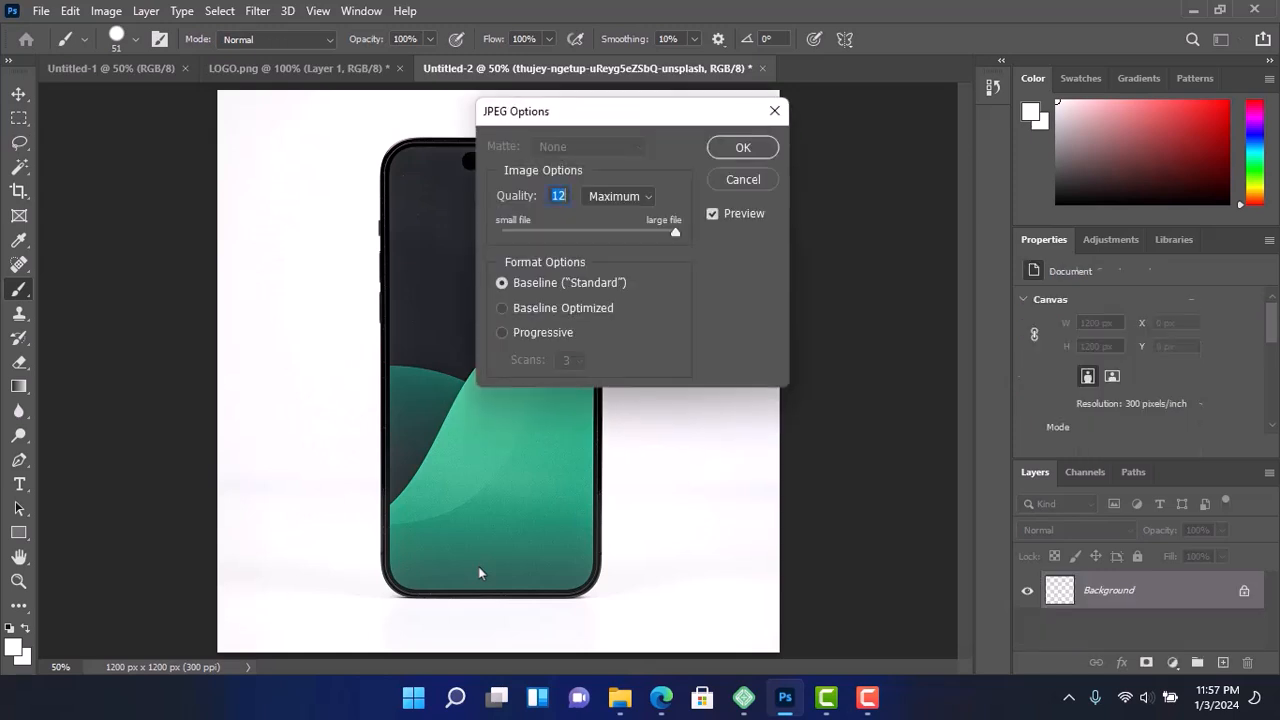
click(743, 148)
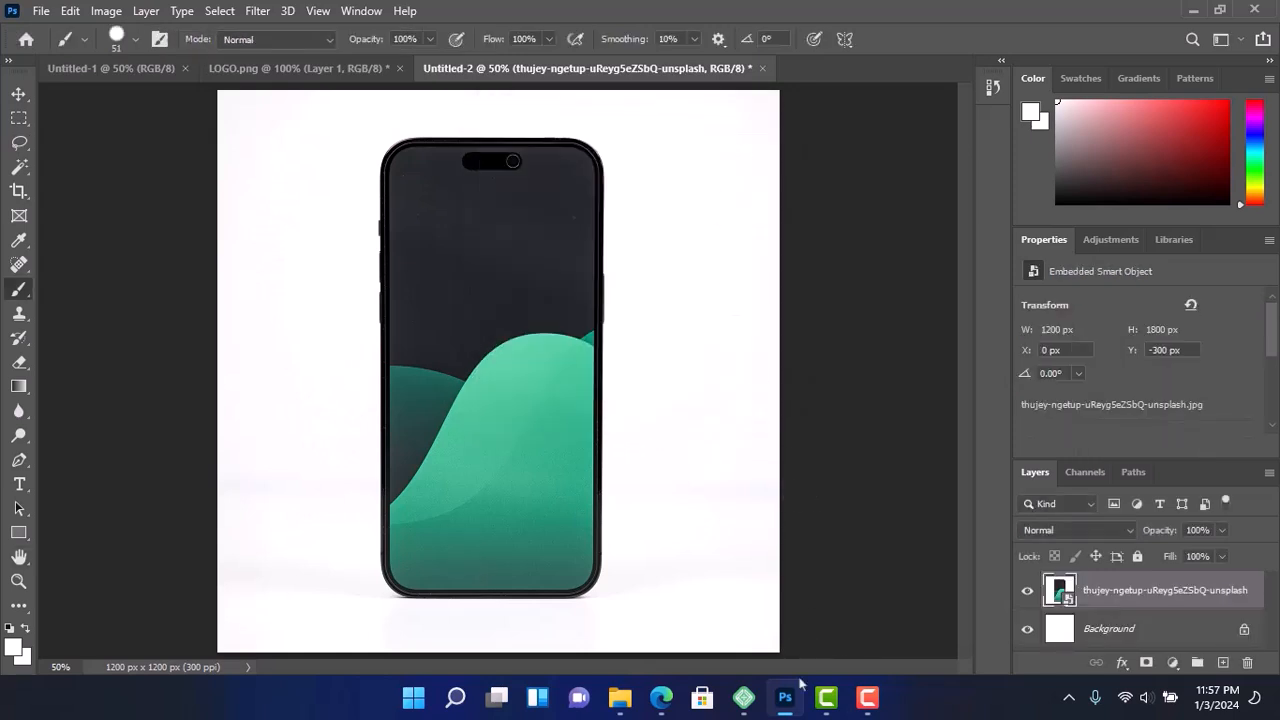
click(662, 698)
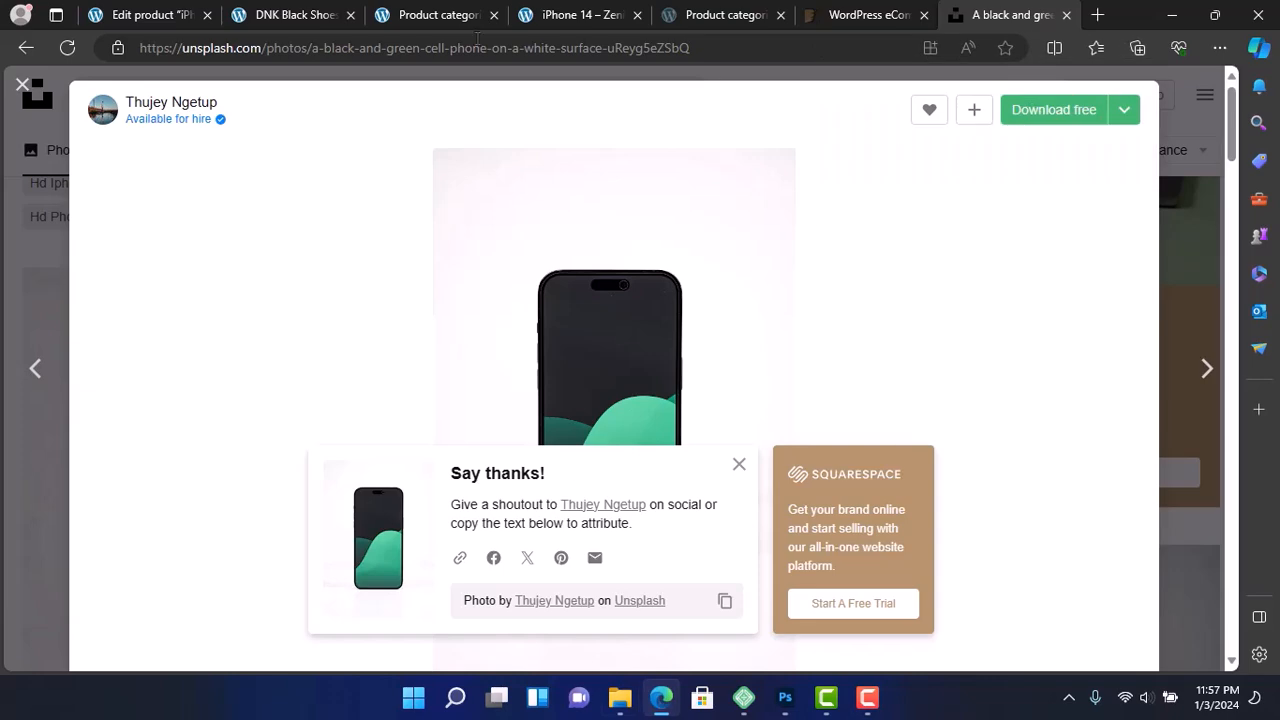
Step: Upload the 'iphone 14' image, set it as the iPhone 14 product image, and update the product
click(141, 12)
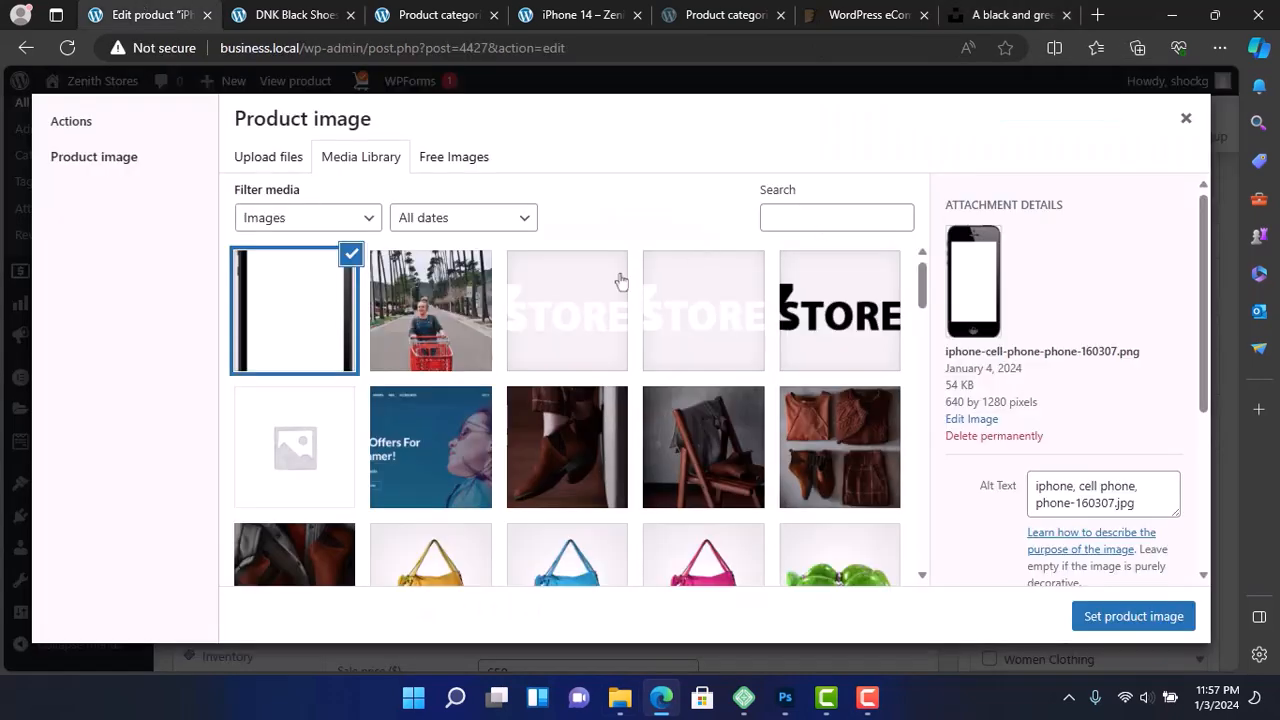
click(1185, 119)
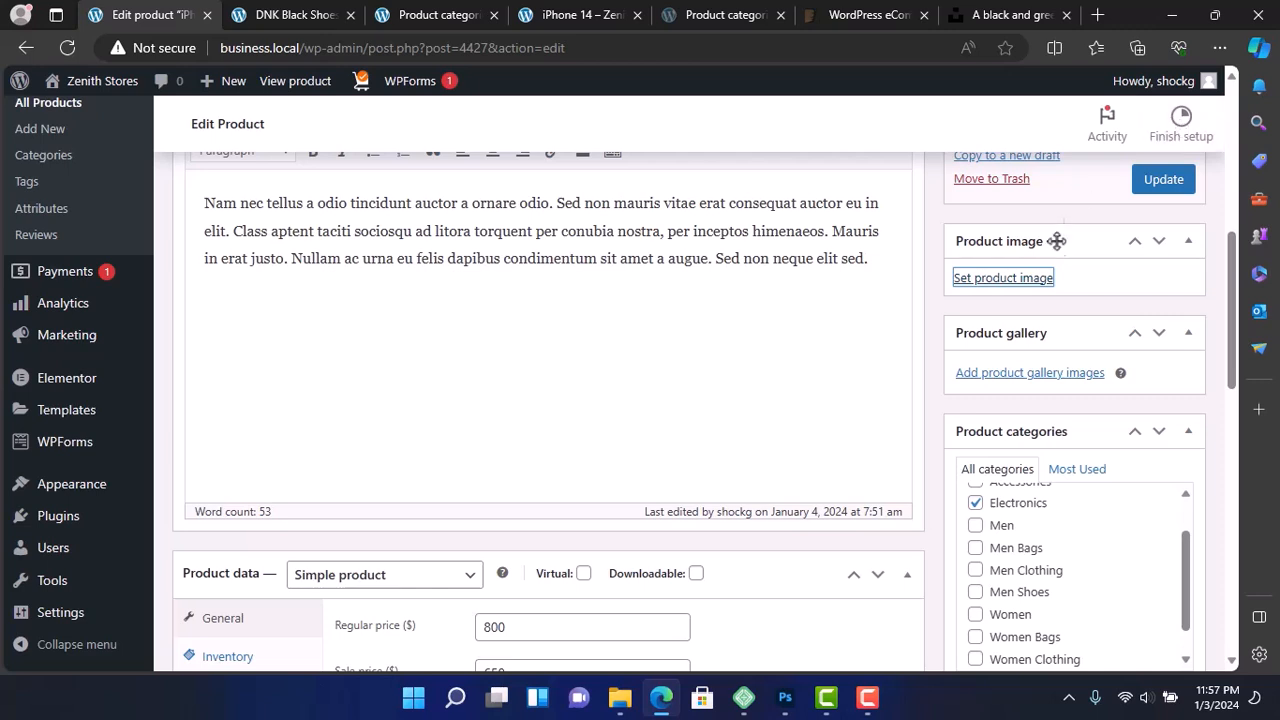
click(1004, 278)
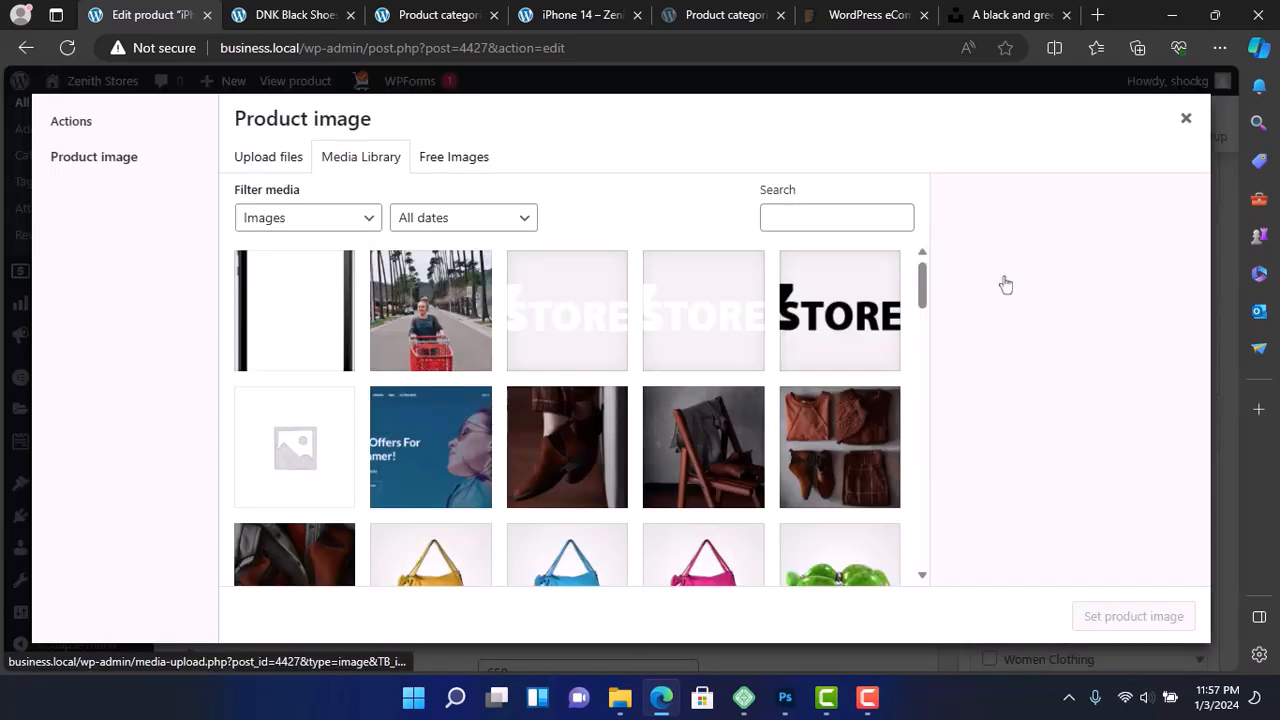
click(277, 165)
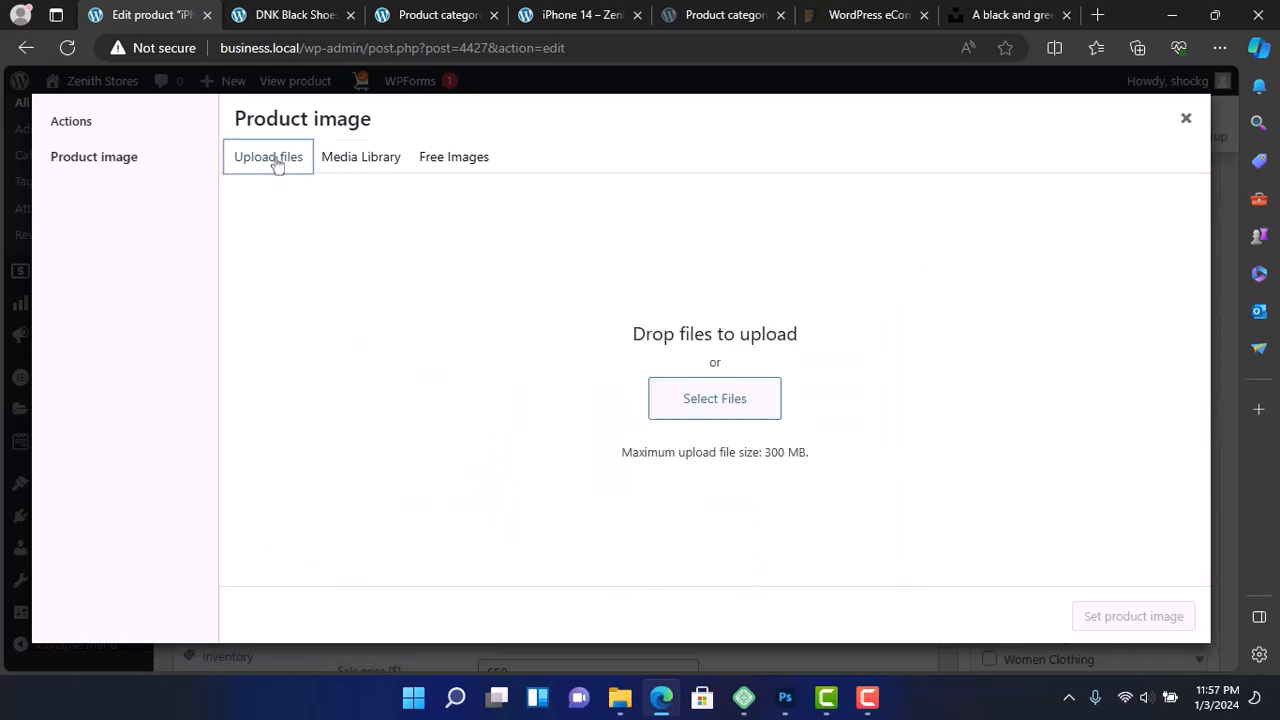
click(715, 402)
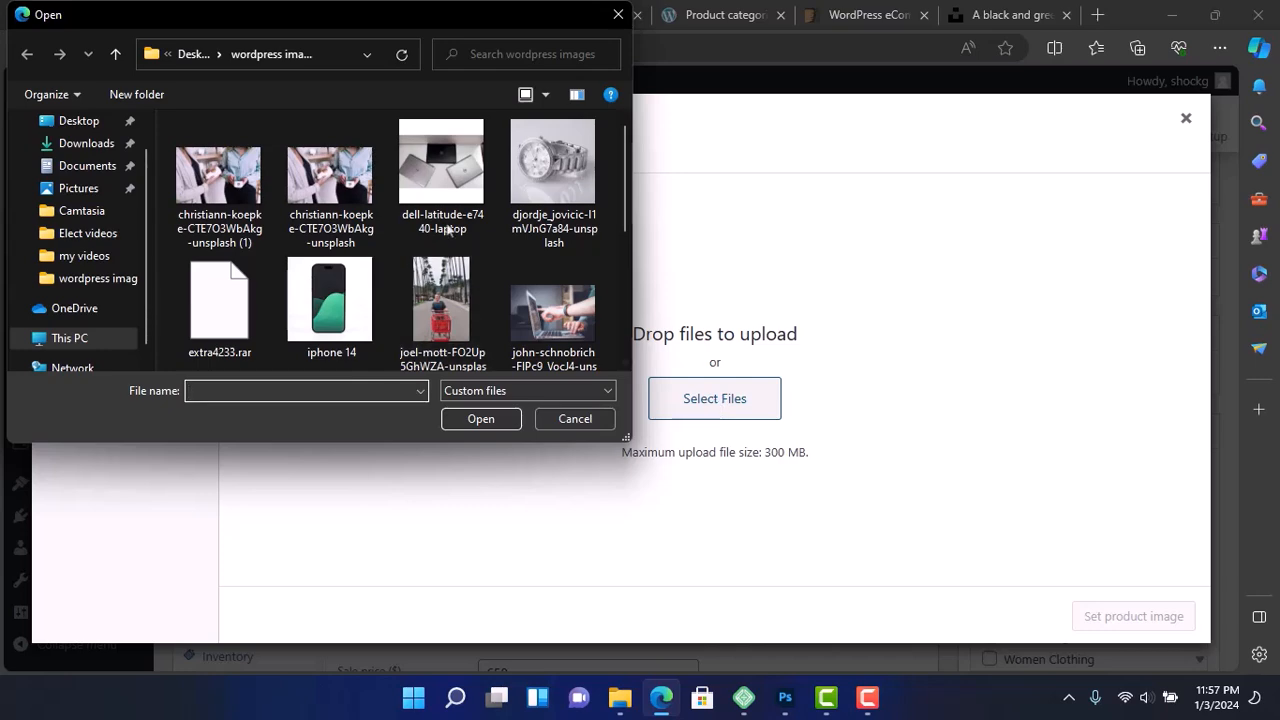
click(334, 294)
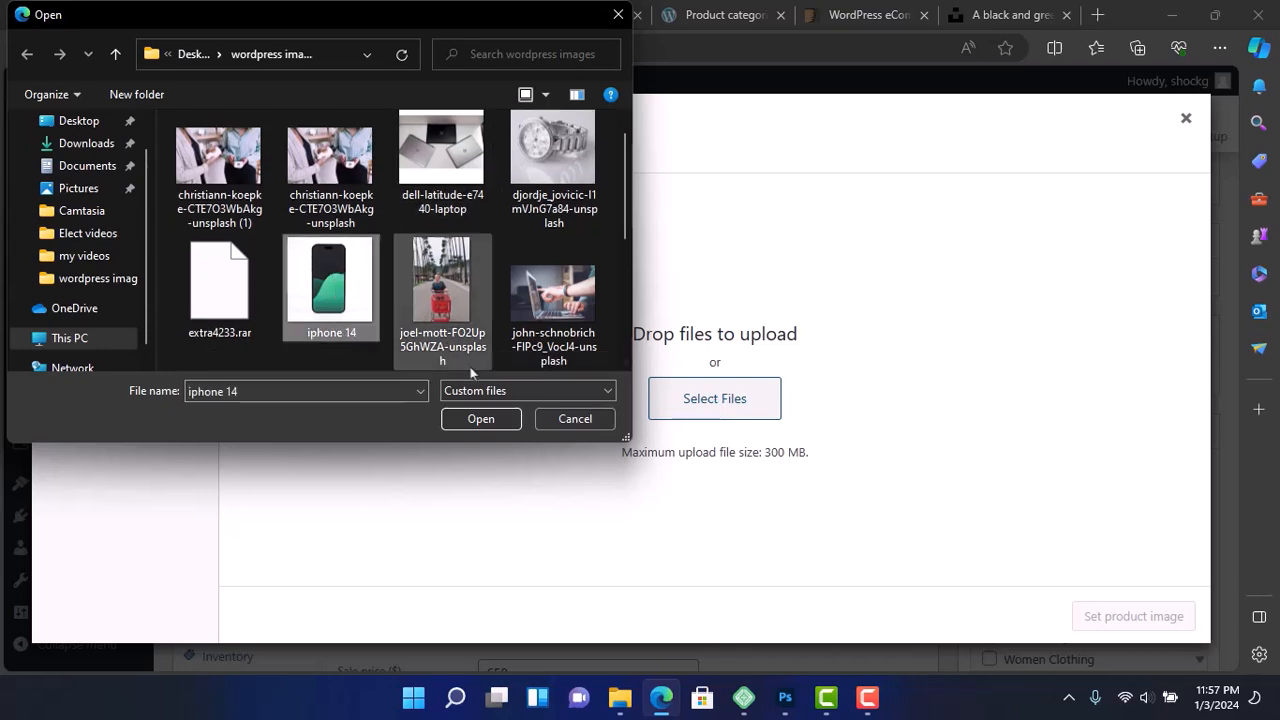
click(481, 418)
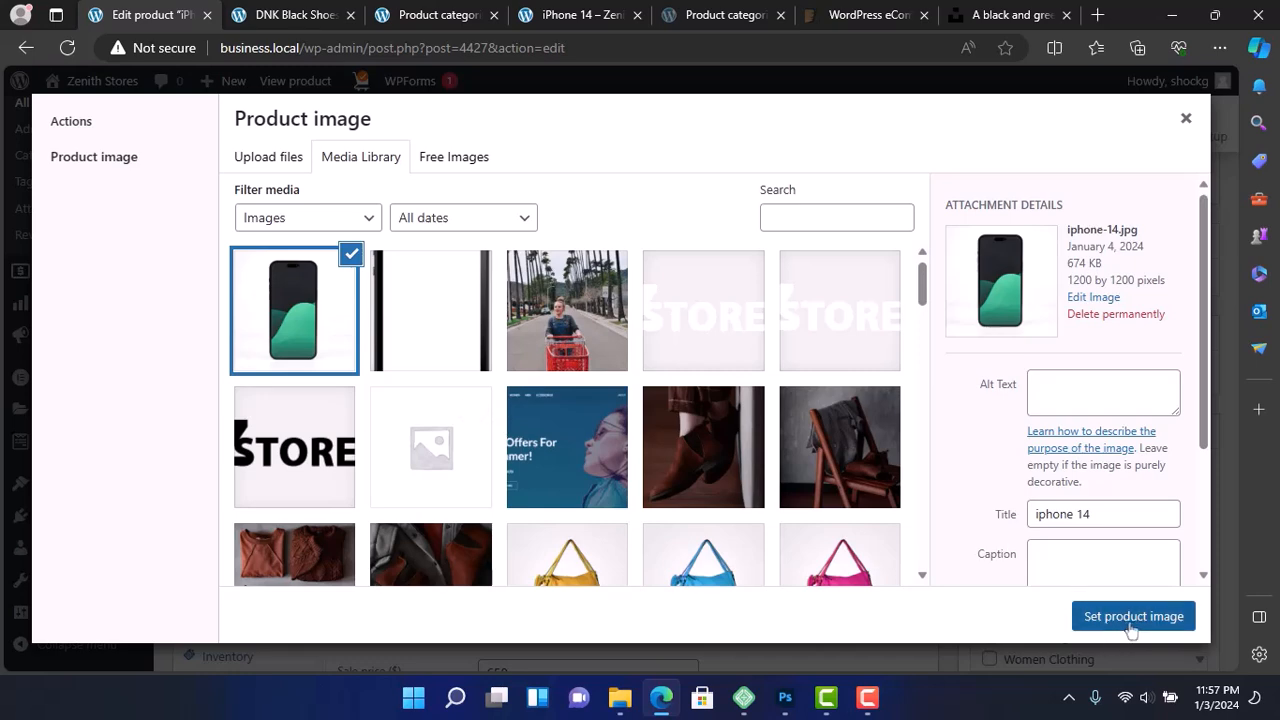
click(1121, 617)
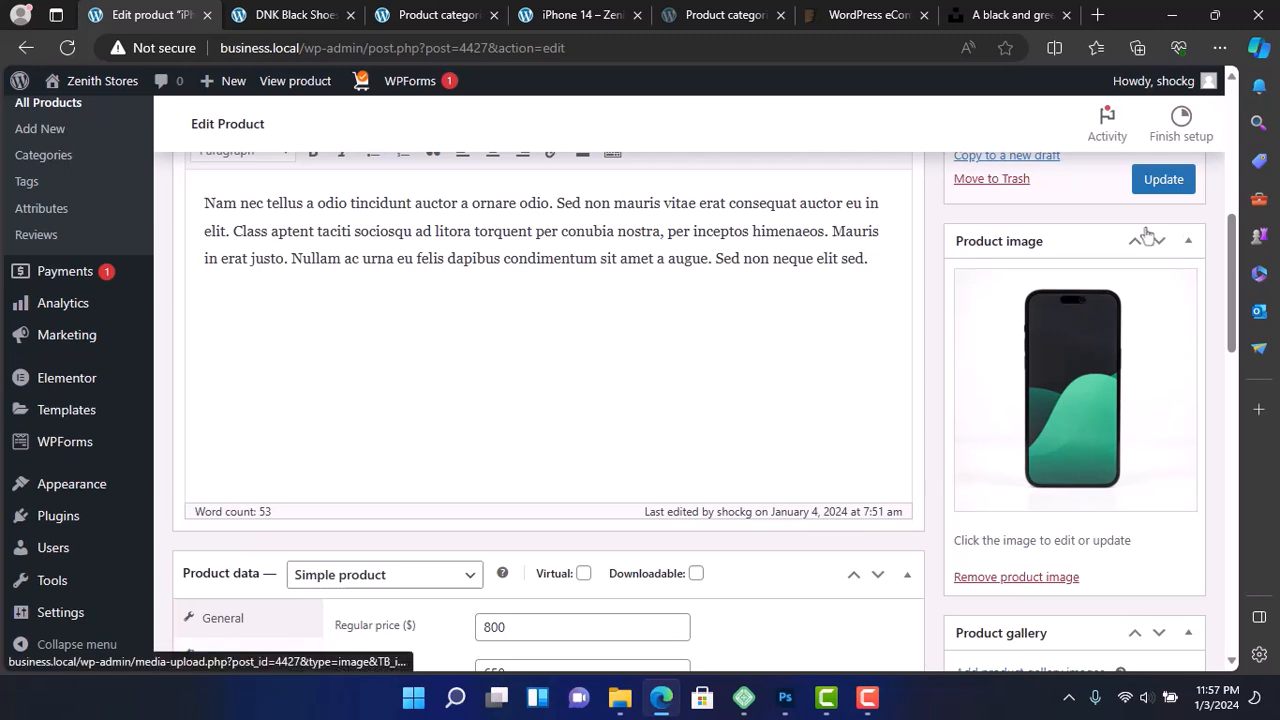
click(1163, 186)
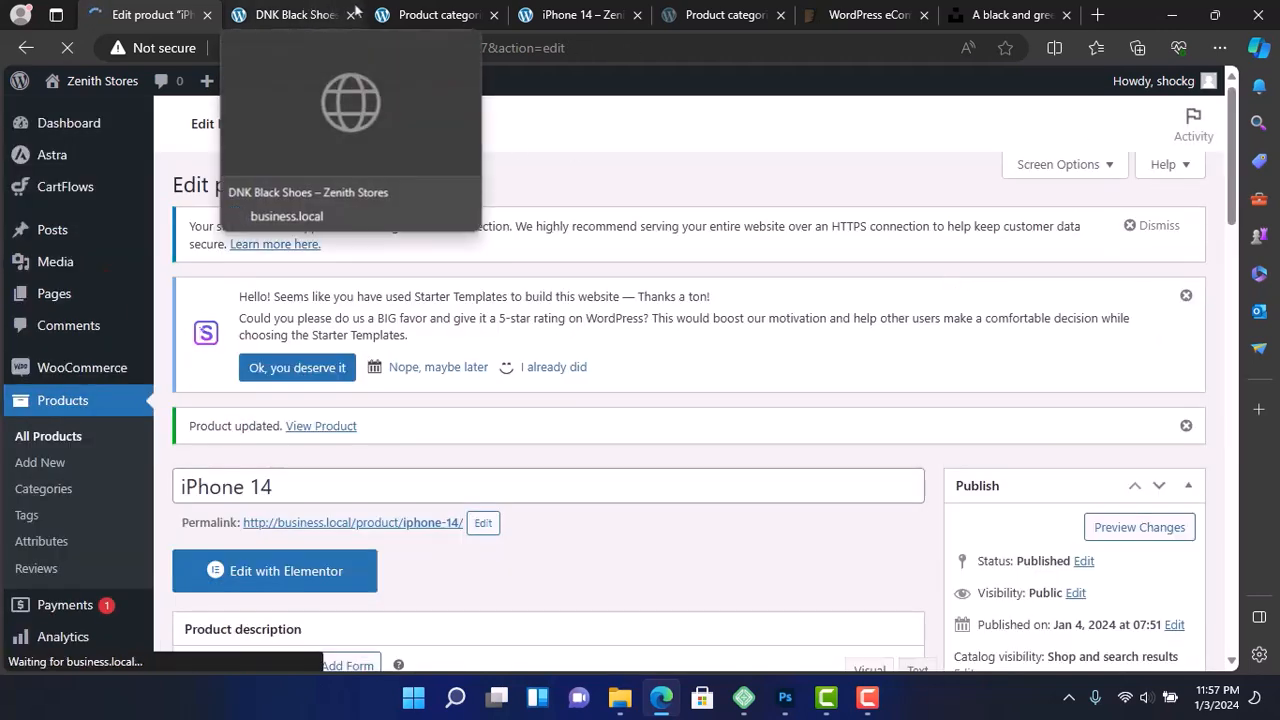
Step: Reload the iPhone 14 product page to check its new photo, then open the Accessories category
click(578, 14)
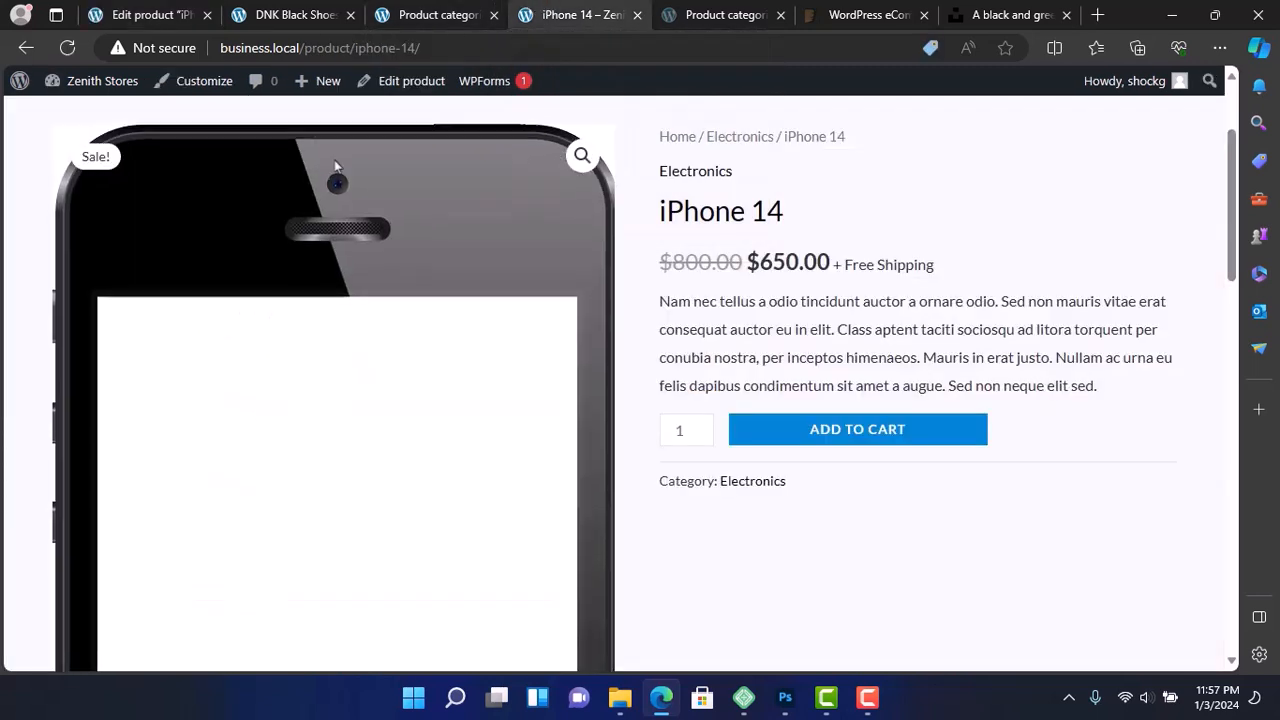
click(68, 48)
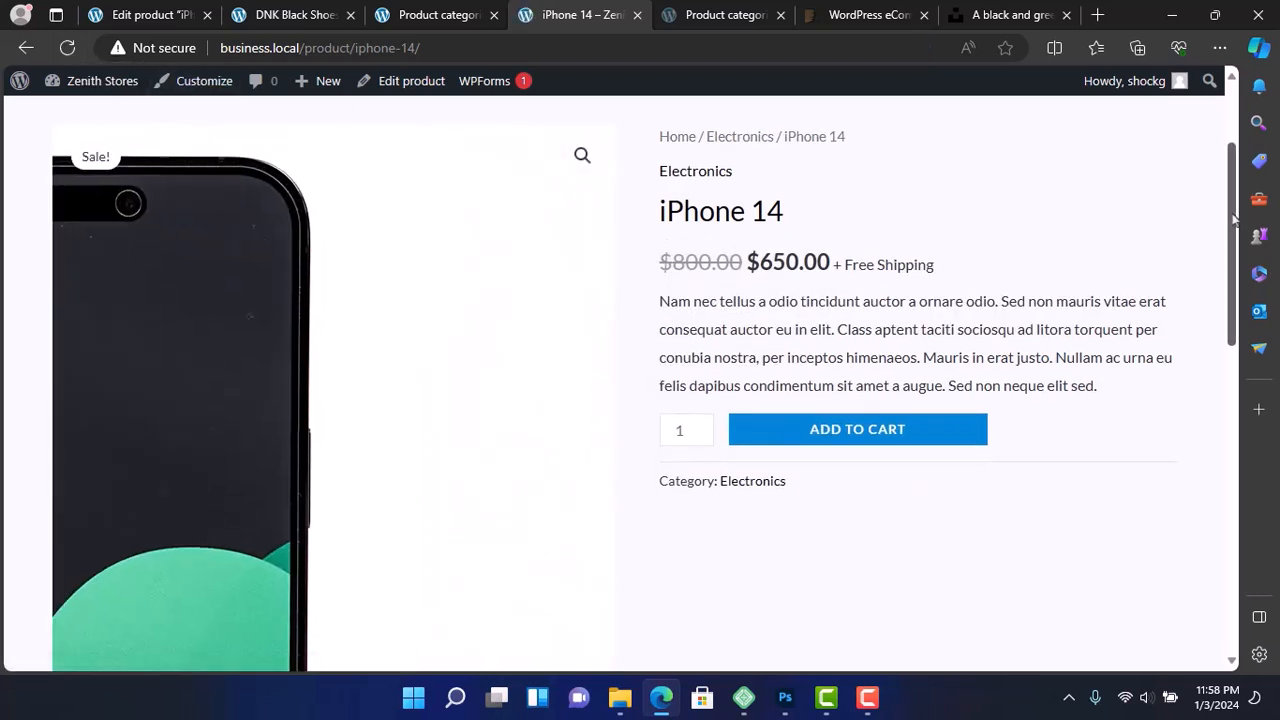
scroll(1233, 216, down, 3)
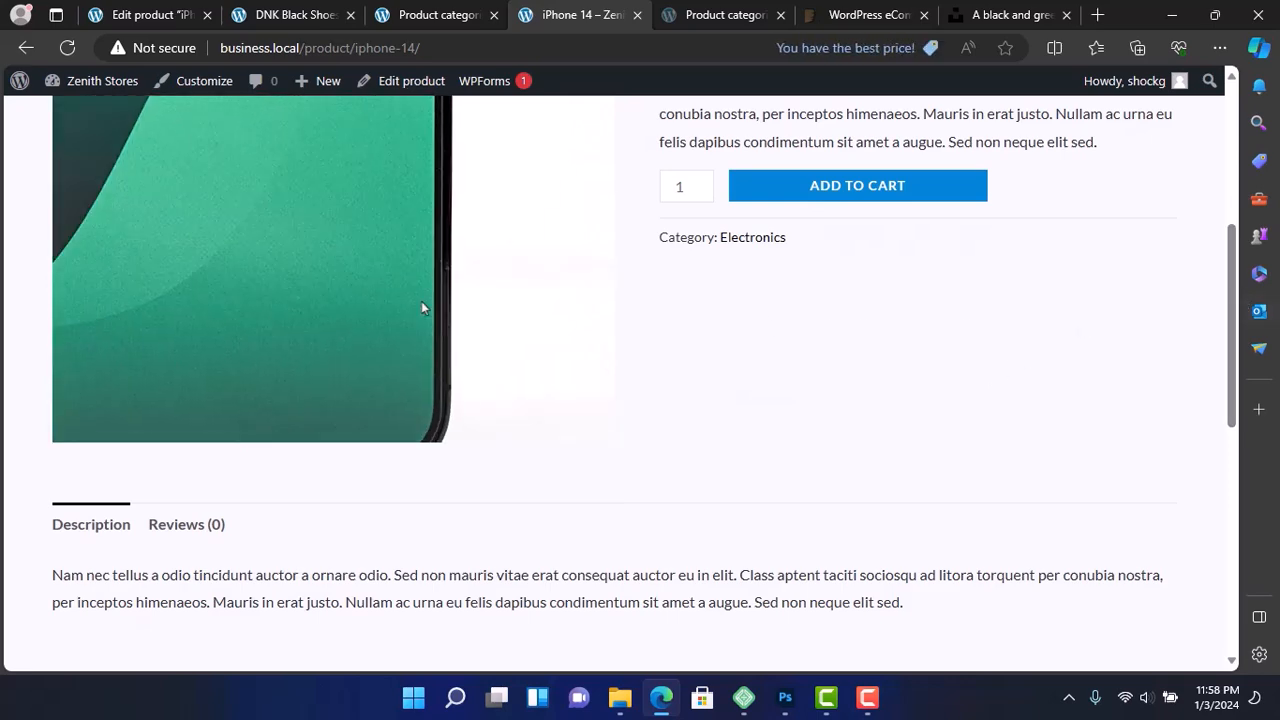
drag(1235, 401, 1211, 223)
click(487, 189)
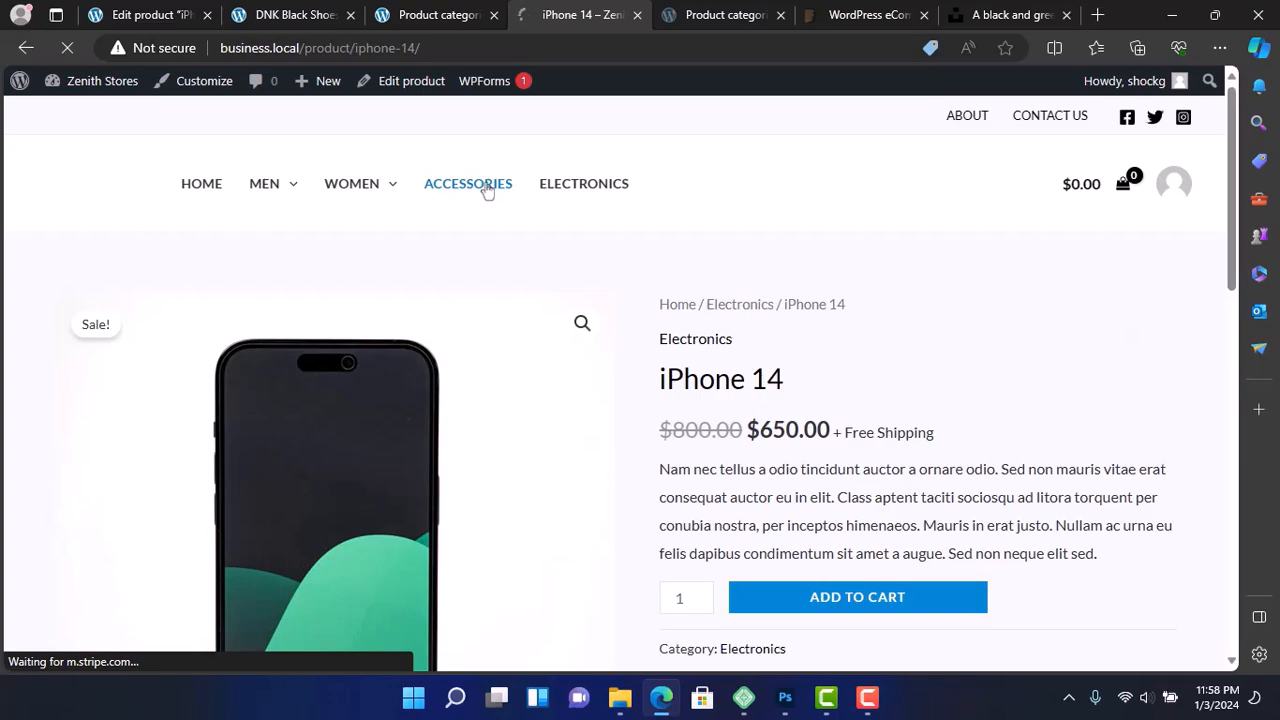
mouse_move(1234, 200)
mouse_down()
mouse_move(1247, 553)
mouse_move(1236, 190)
mouse_up()
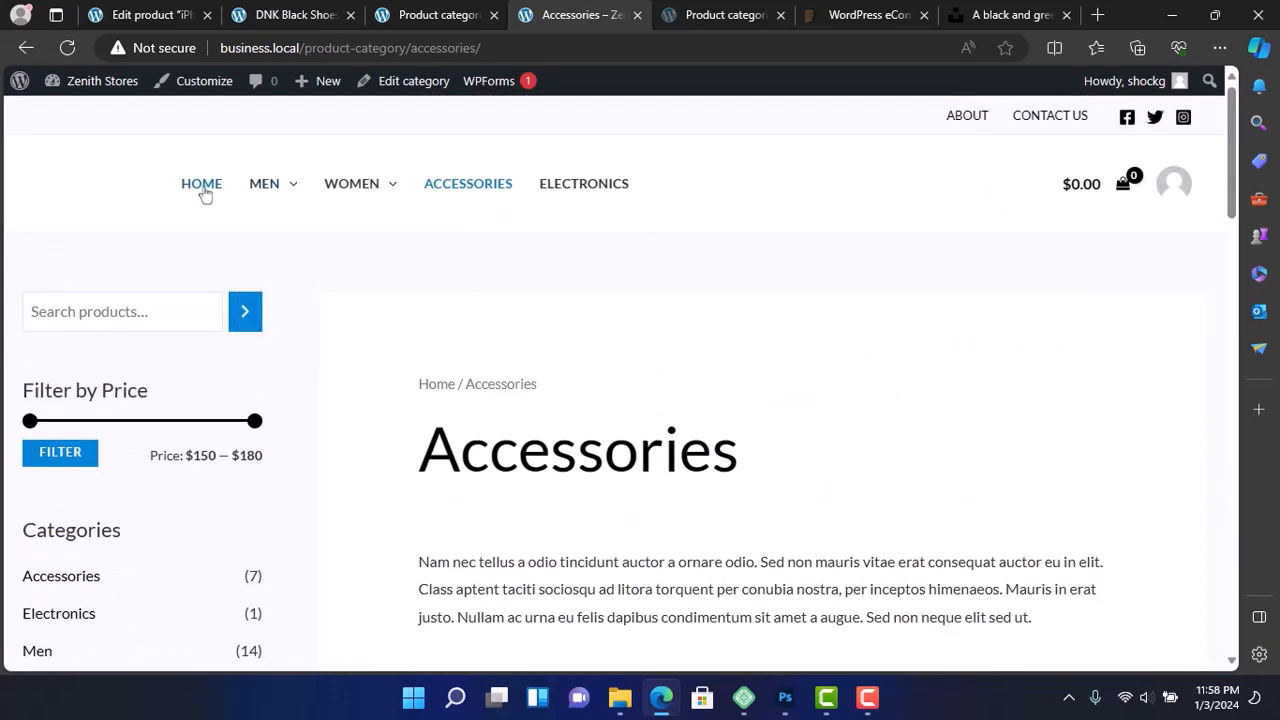
Step: Browse the home page and the Electronics category, ending at the home page's DNK footer
click(197, 193)
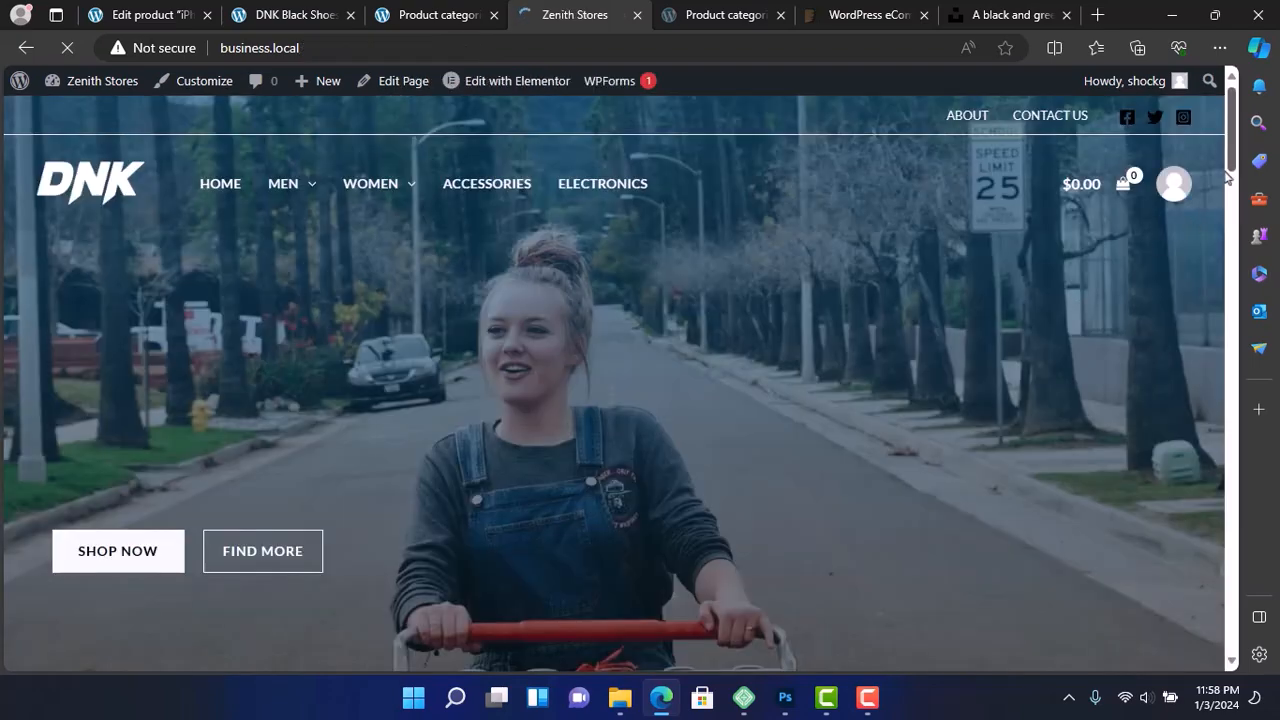
drag(1231, 160, 740, 175)
click(590, 133)
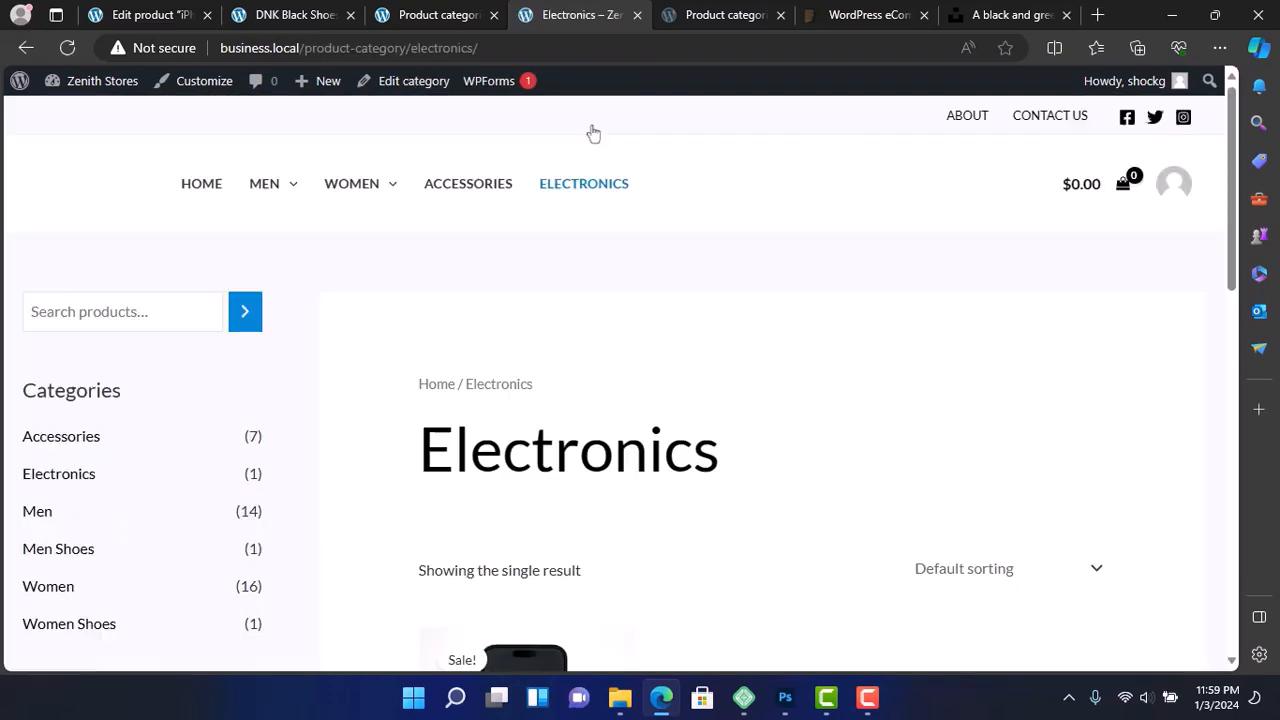
drag(1236, 188, 1266, 203)
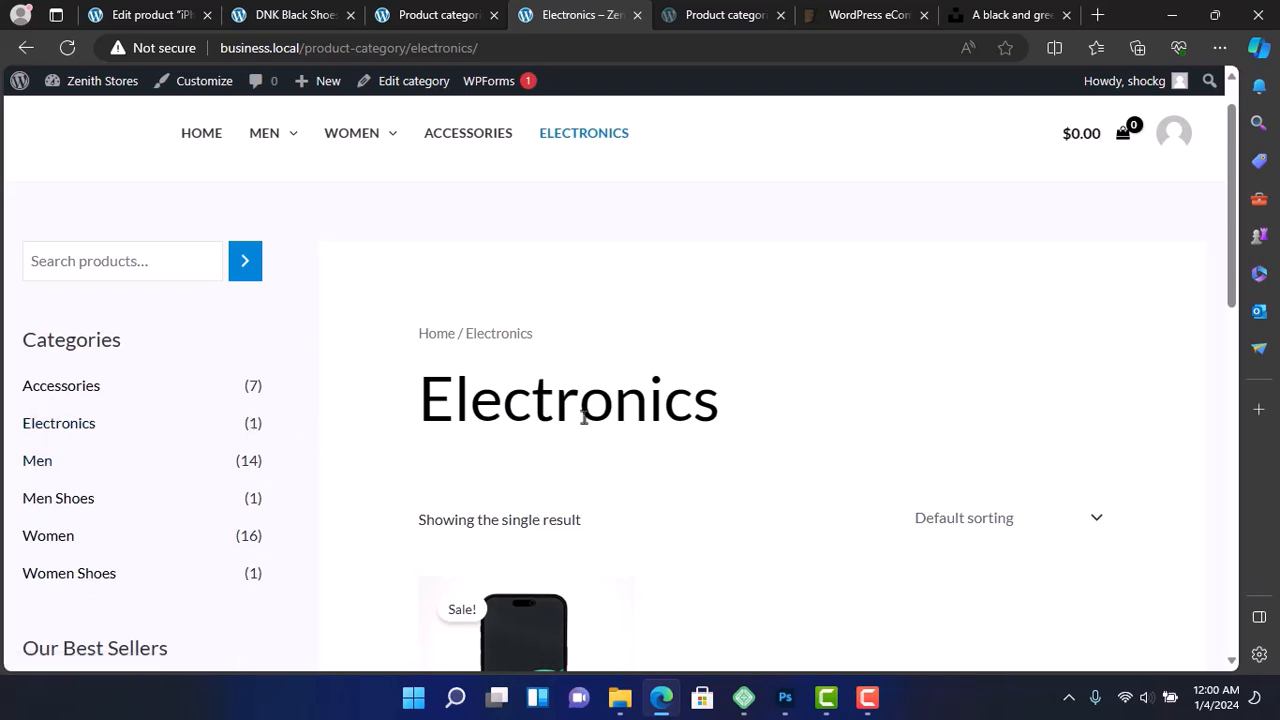
scroll(771, 249, down, 2)
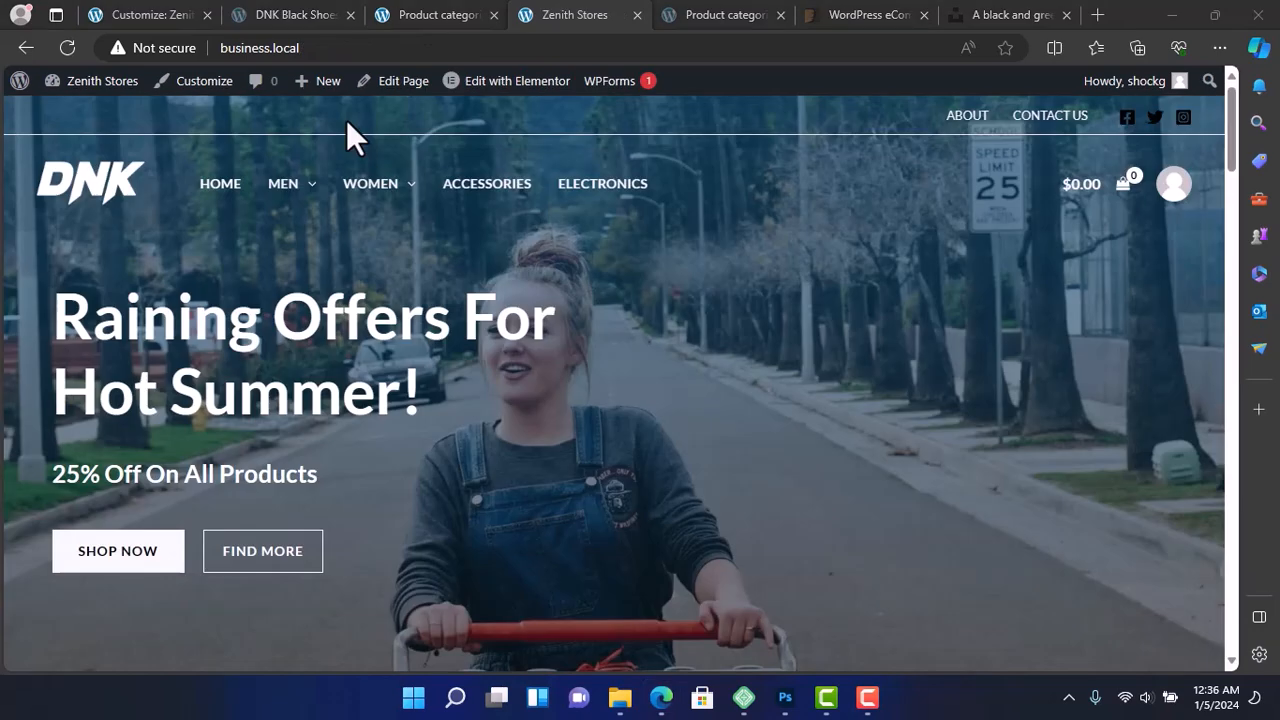
drag(1234, 157, 1232, 617)
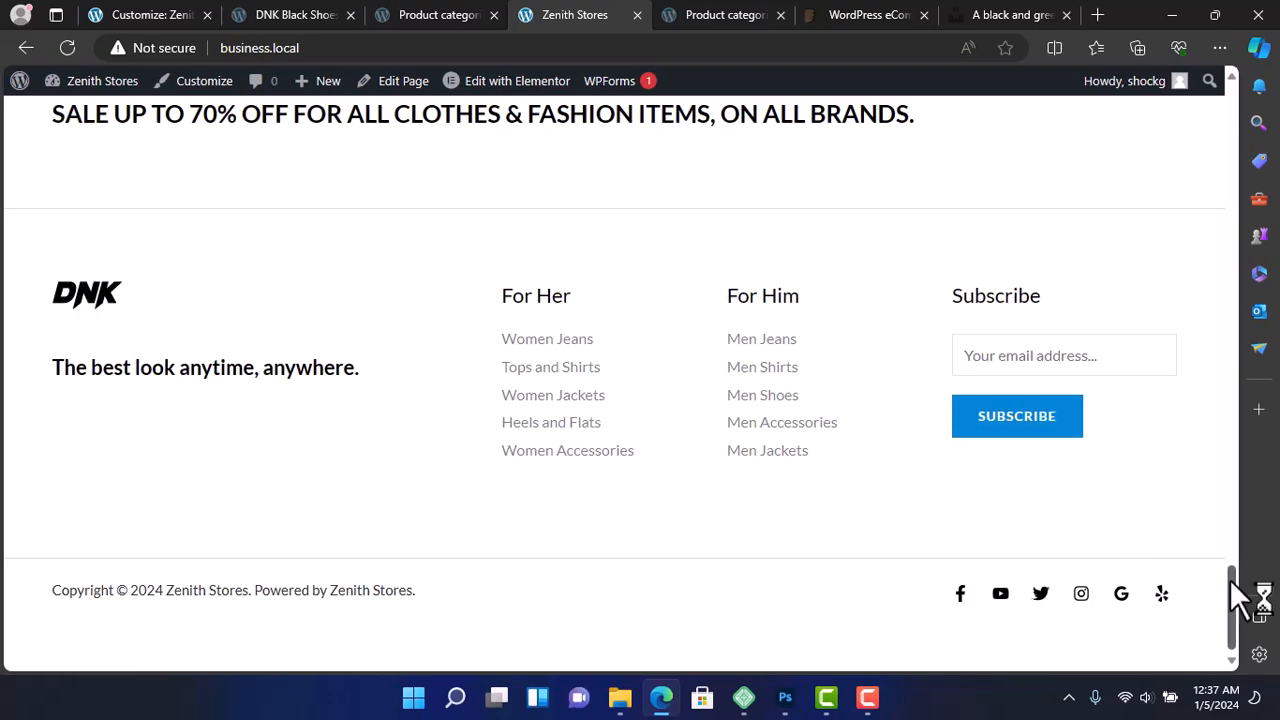
Step: Open Appearance > Customize from the Dashboard and go to the Header Builder
drag(1231, 581, 1212, 83)
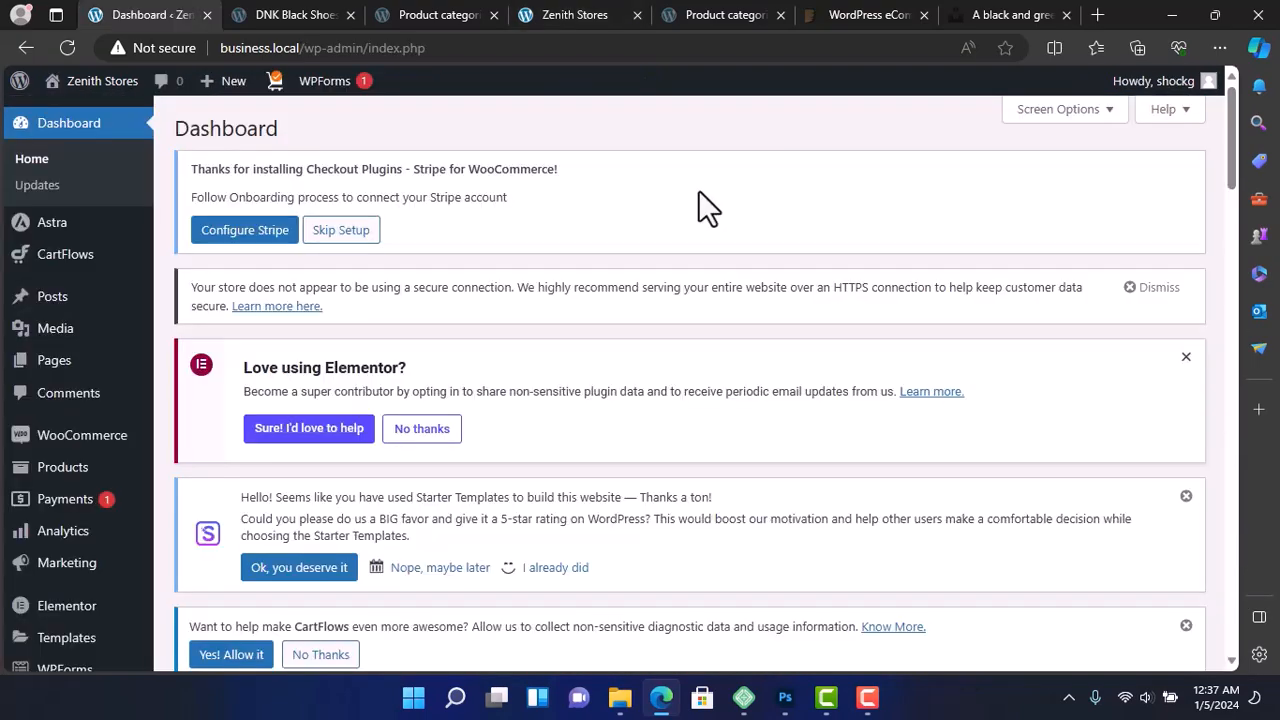
drag(1230, 171, 1238, 208)
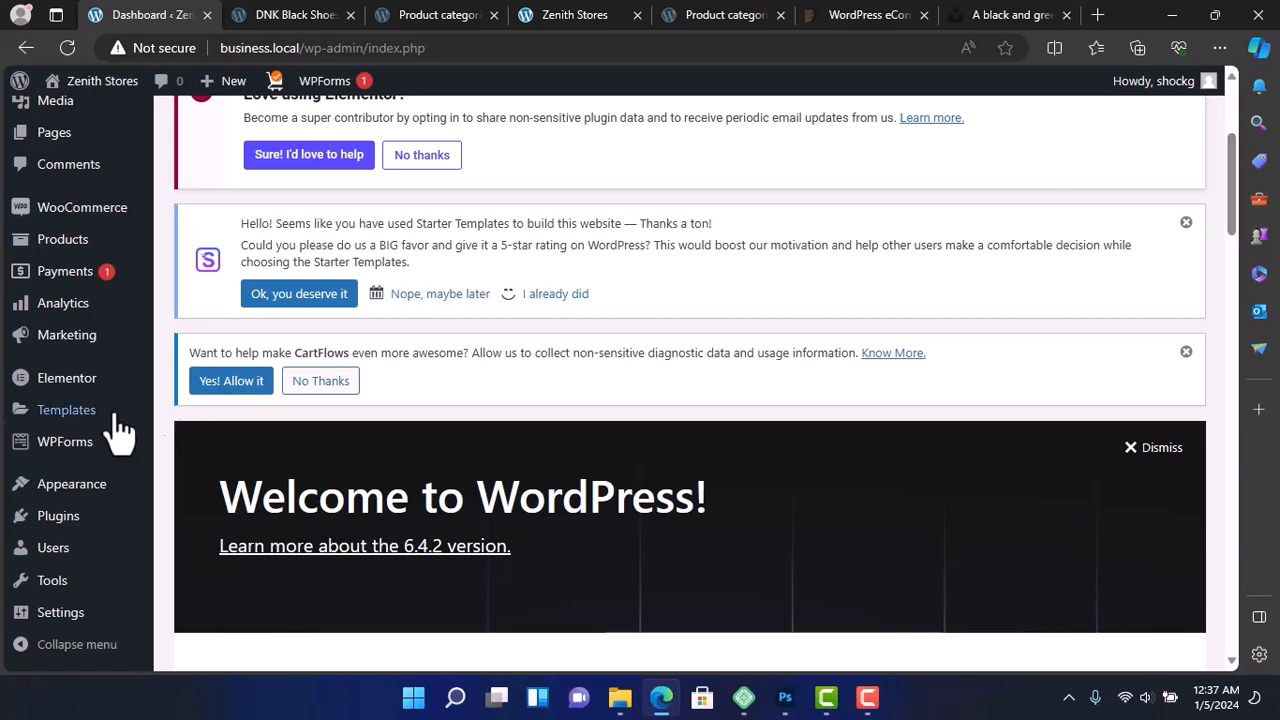
mouse_move(35, 490)
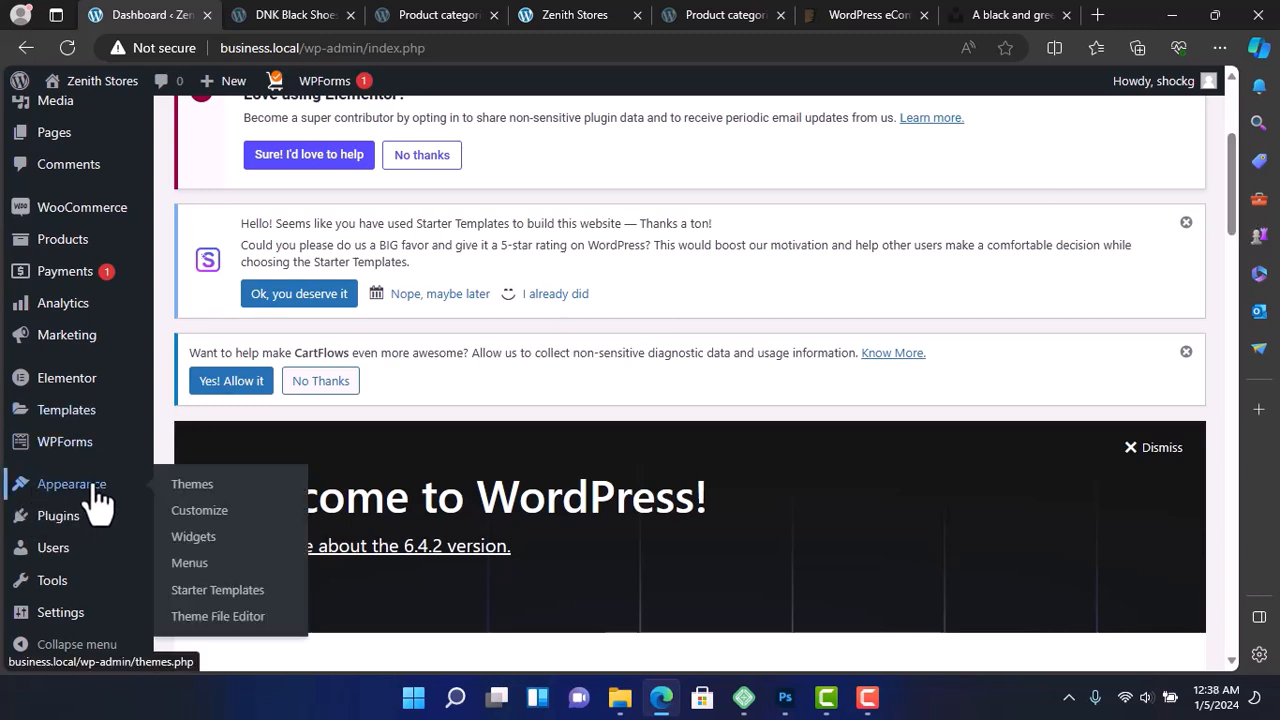
click(212, 520)
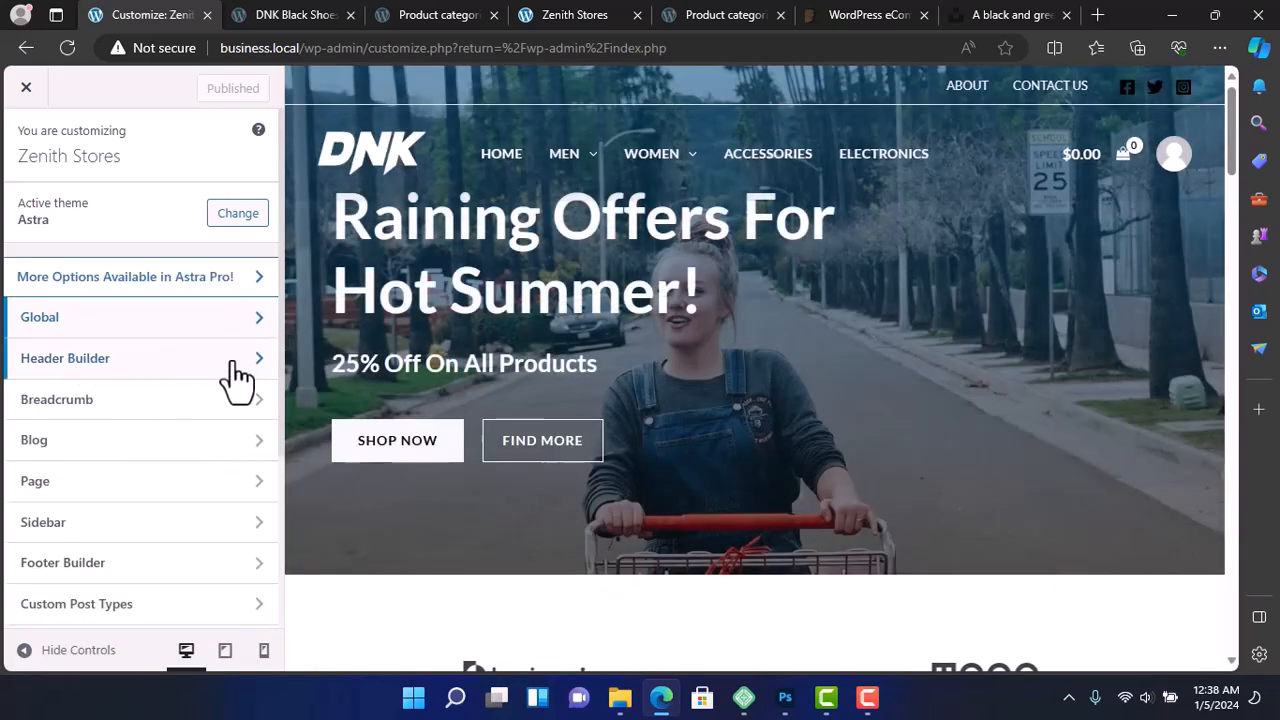
click(255, 362)
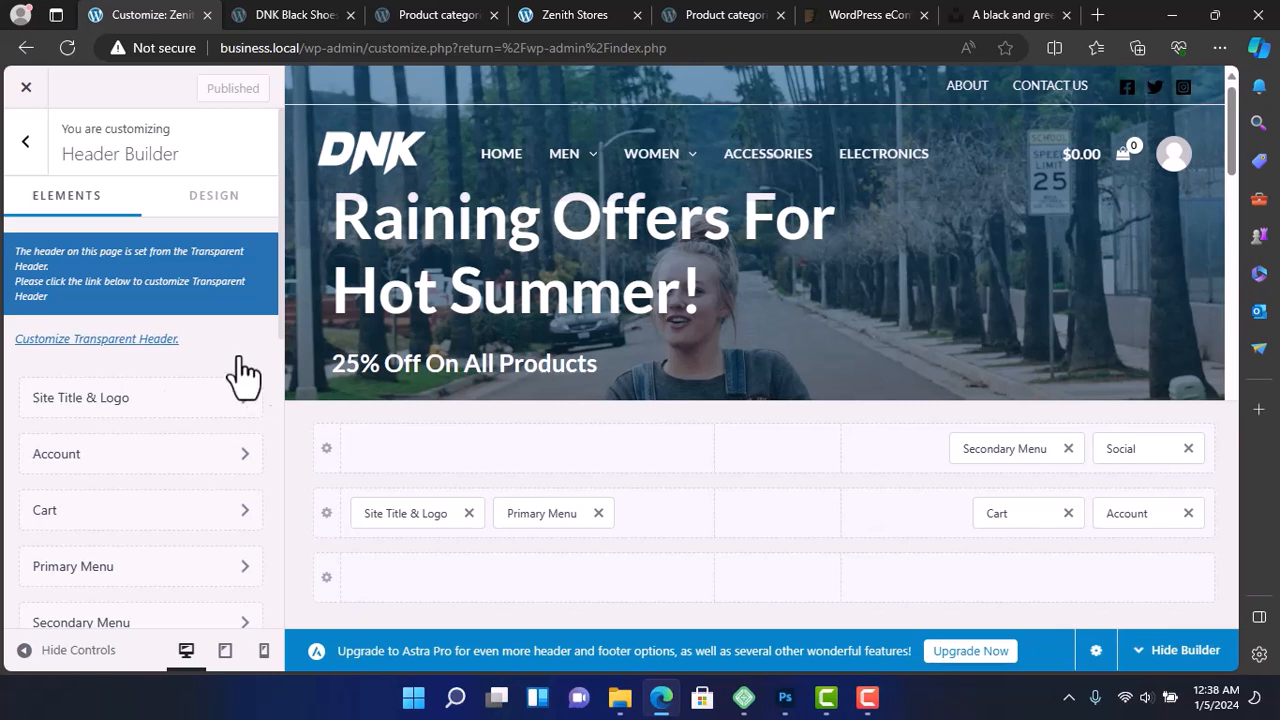
Step: Open the Site Title & Logo element to review the ZSTORES logo and retina logo
click(205, 400)
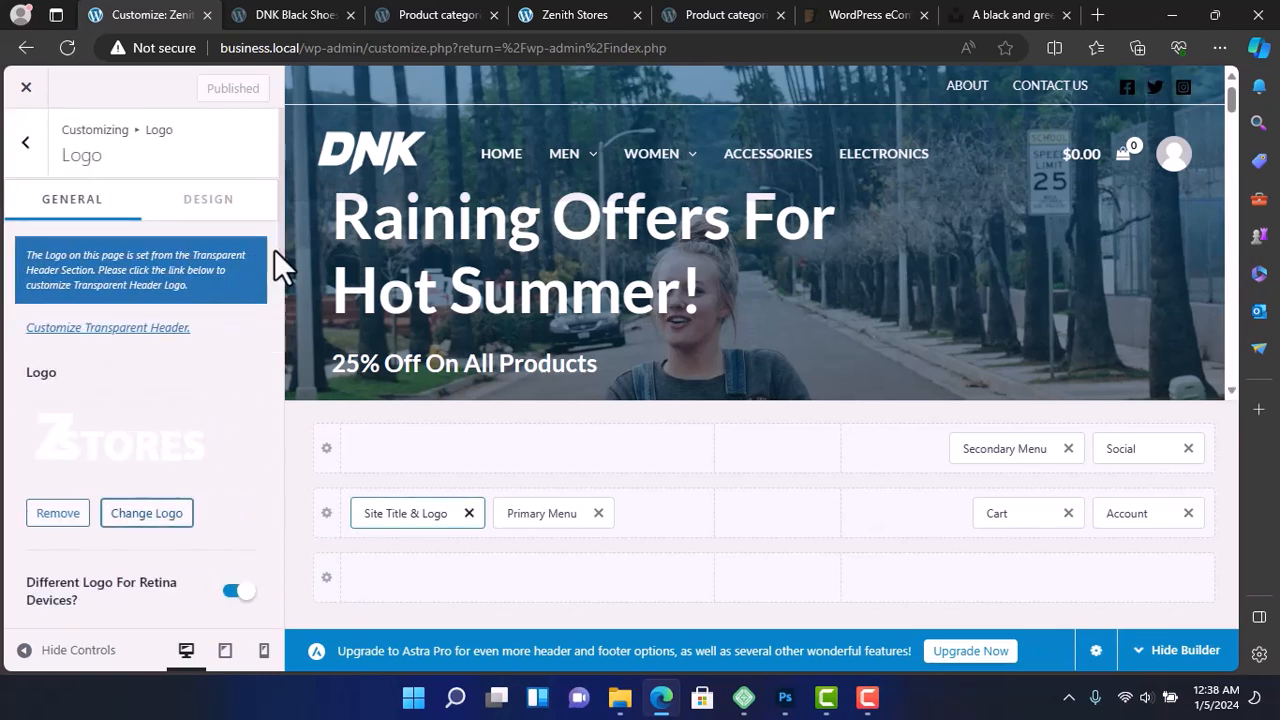
scroll(282, 248, down, 1)
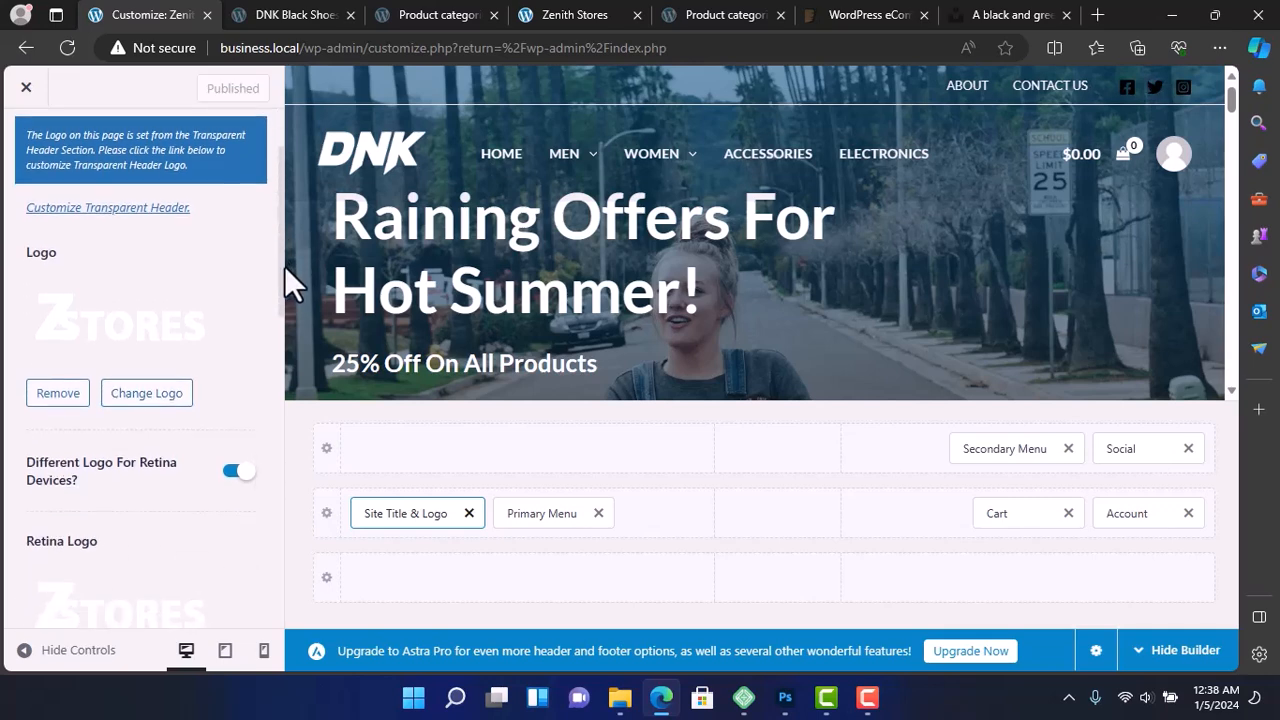
scroll(284, 267, down, 1)
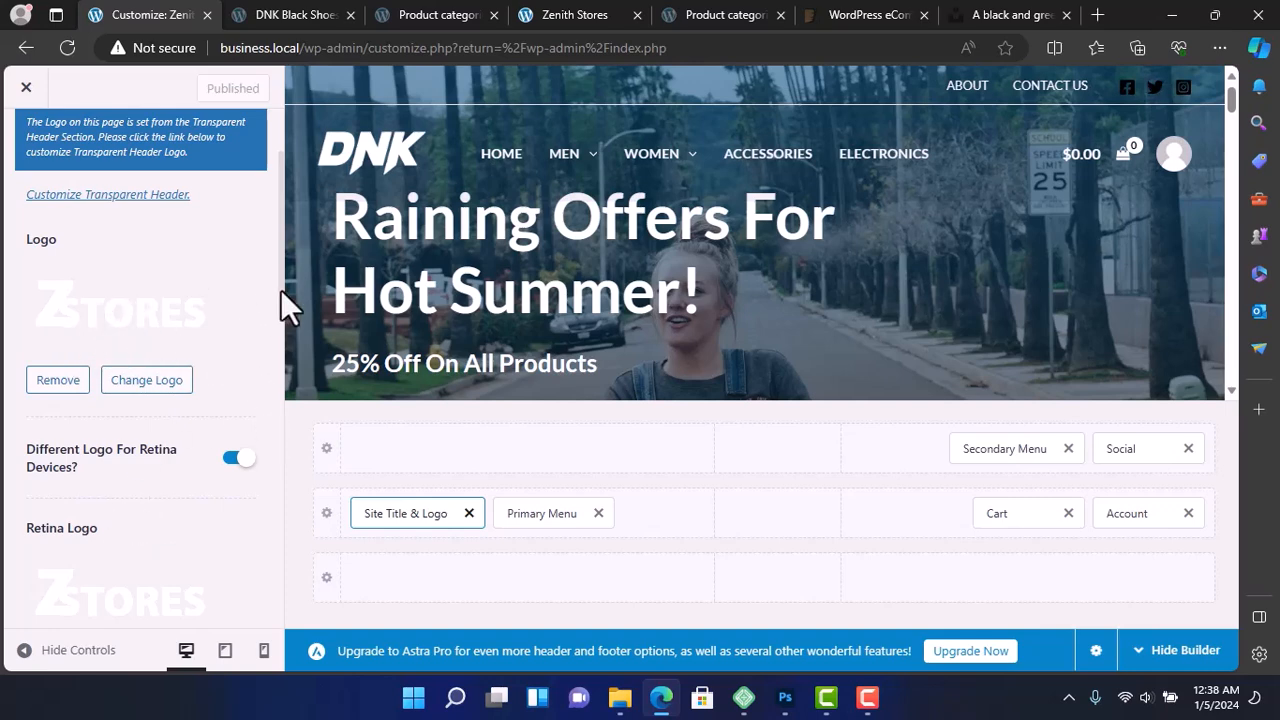
scroll(281, 289, up, 1)
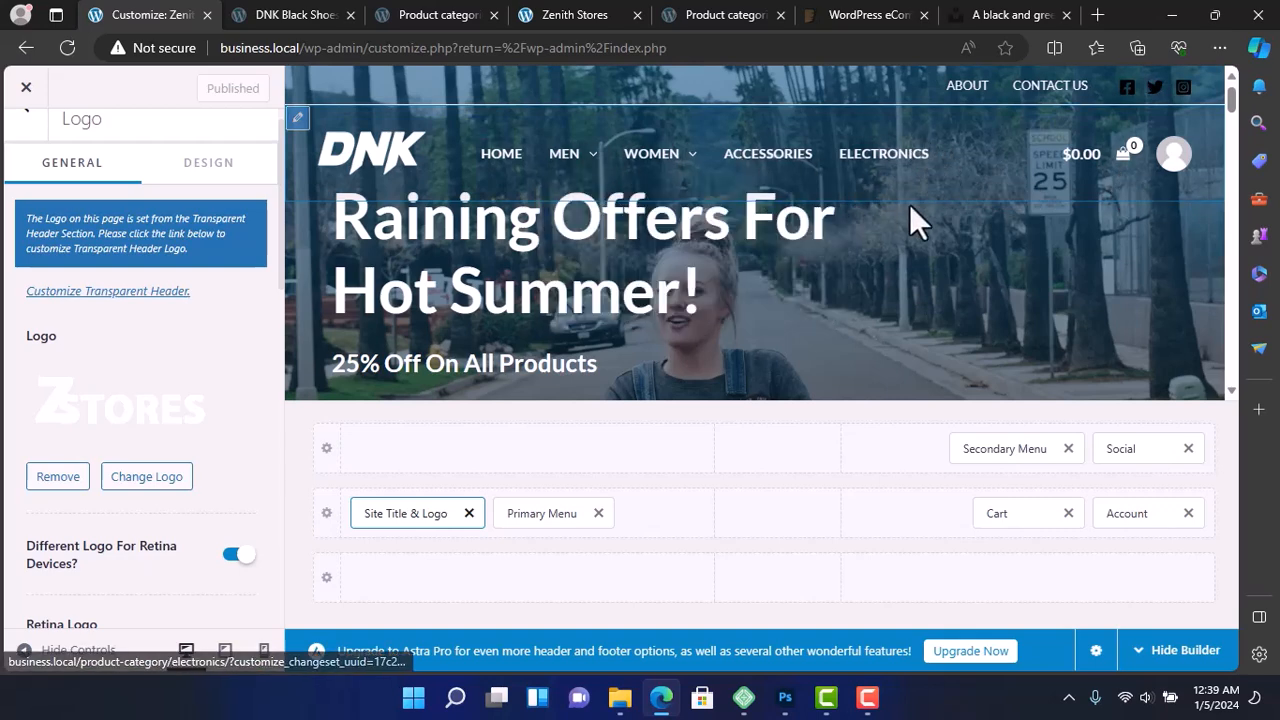
Step: Try a pinkish-red background colour in the primary header row's Design settings
click(327, 517)
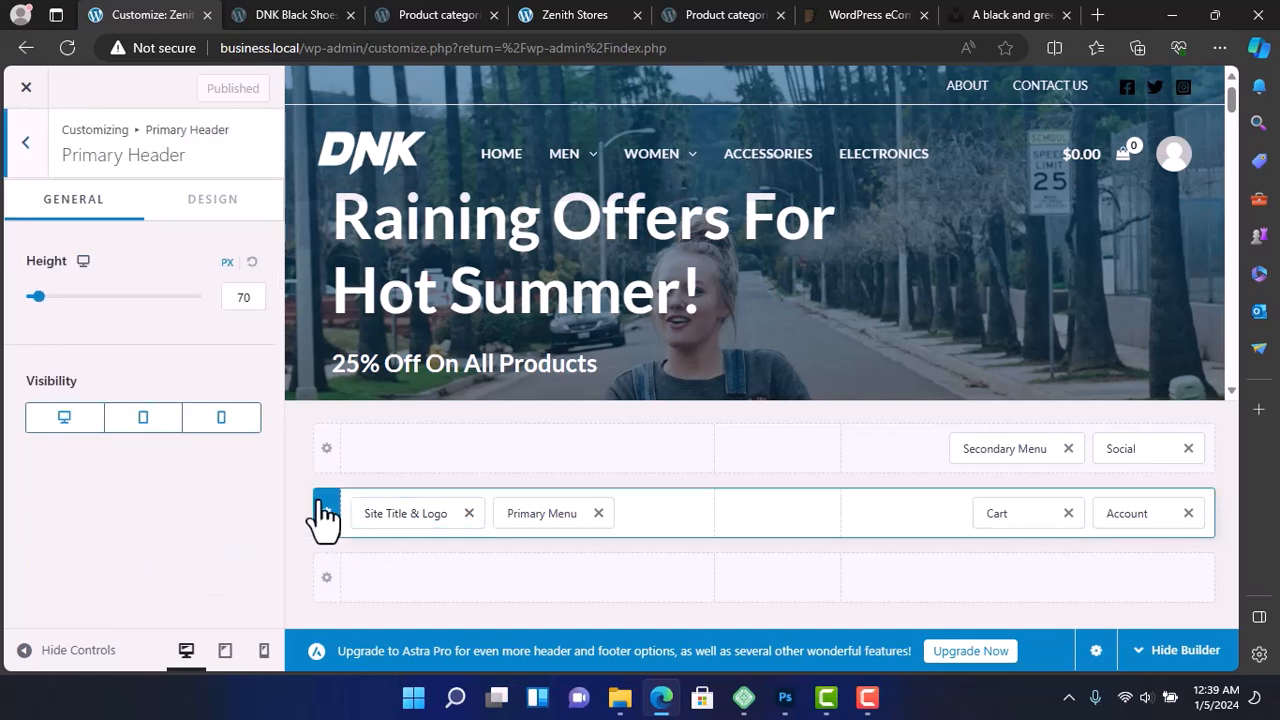
click(218, 214)
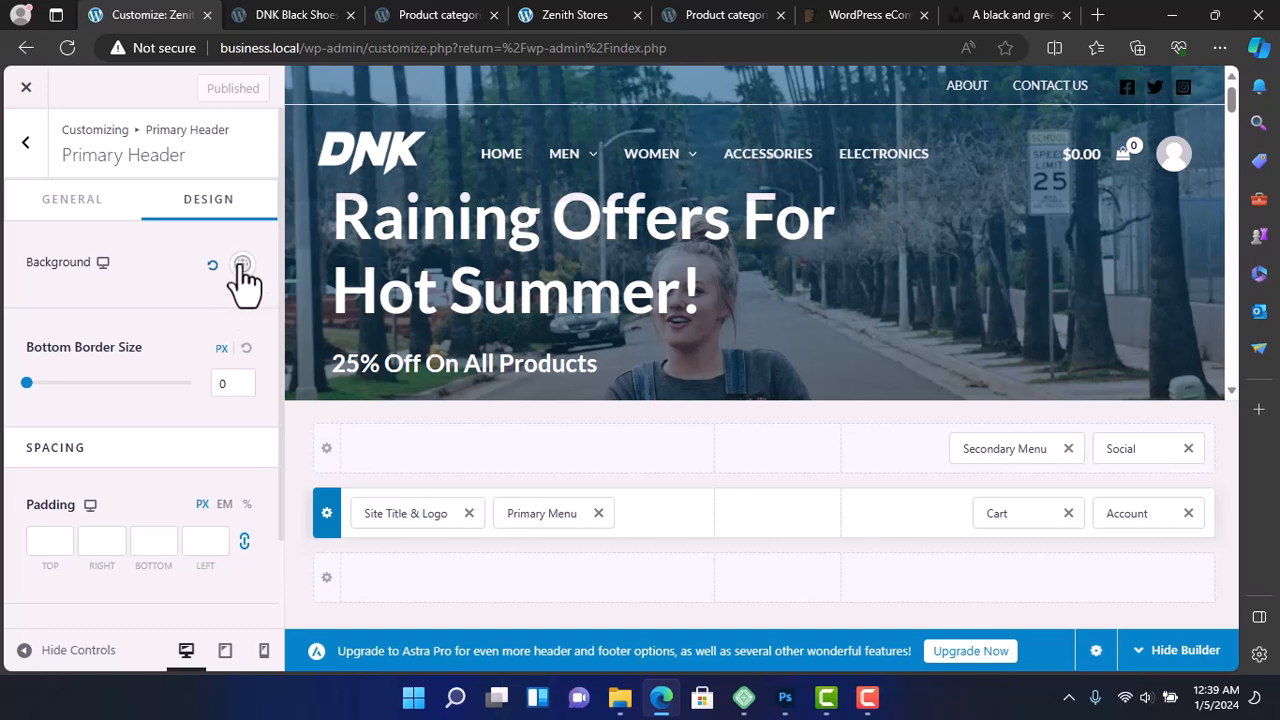
click(241, 265)
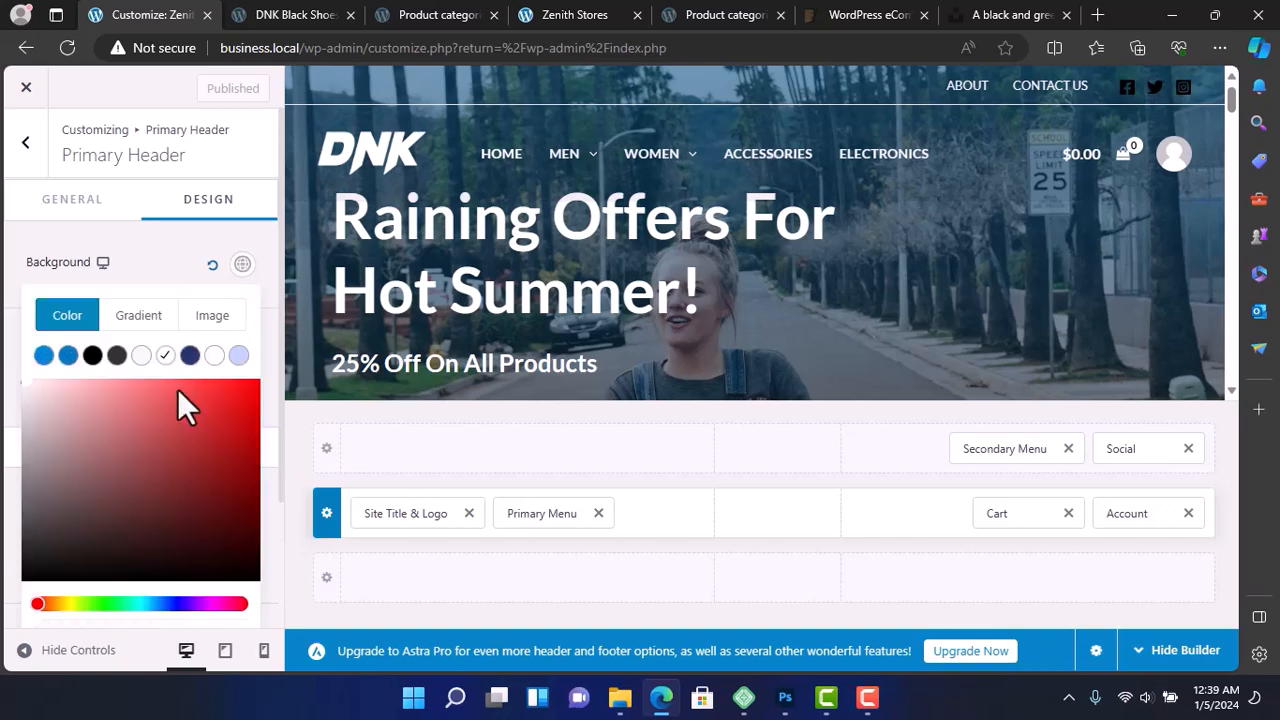
click(234, 387)
click(138, 398)
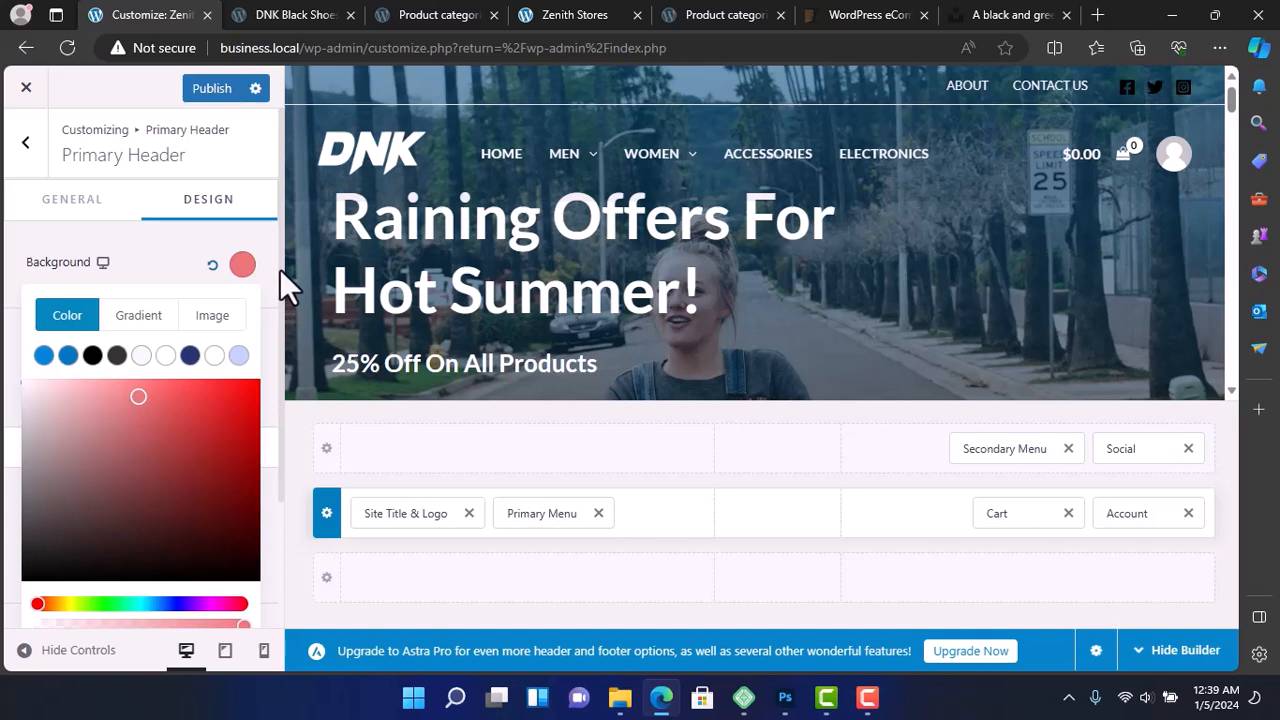
Step: Reset the primary header background to default and return to its General settings
scroll(278, 280, down, 1)
drag(291, 363, 271, 230)
click(271, 230)
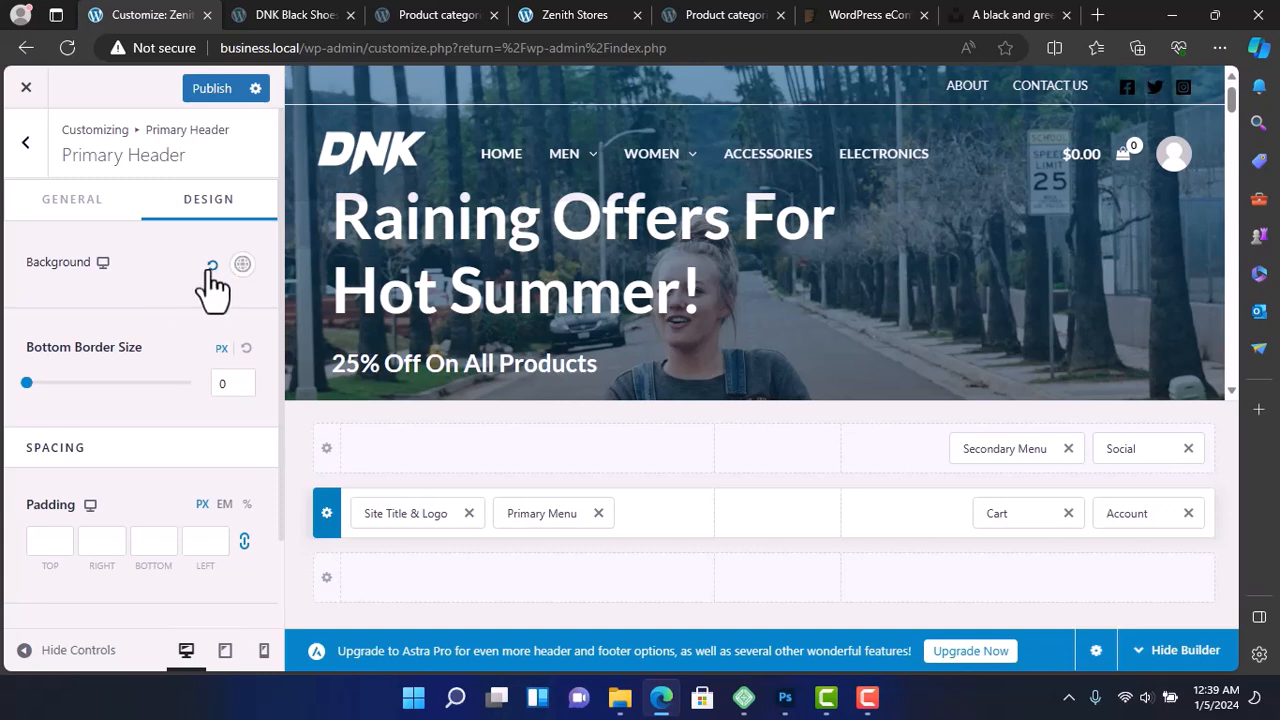
click(72, 212)
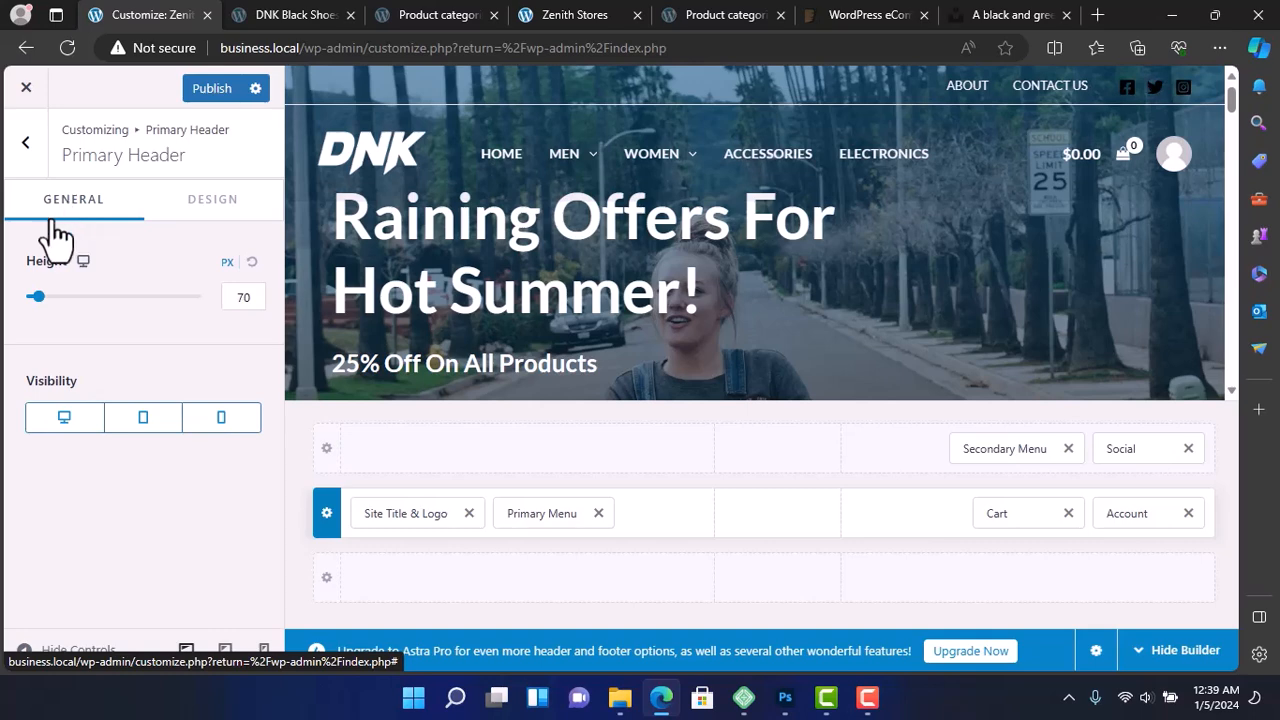
Step: Go back to the Header Builder elements and open the Transparent Header settings
click(27, 148)
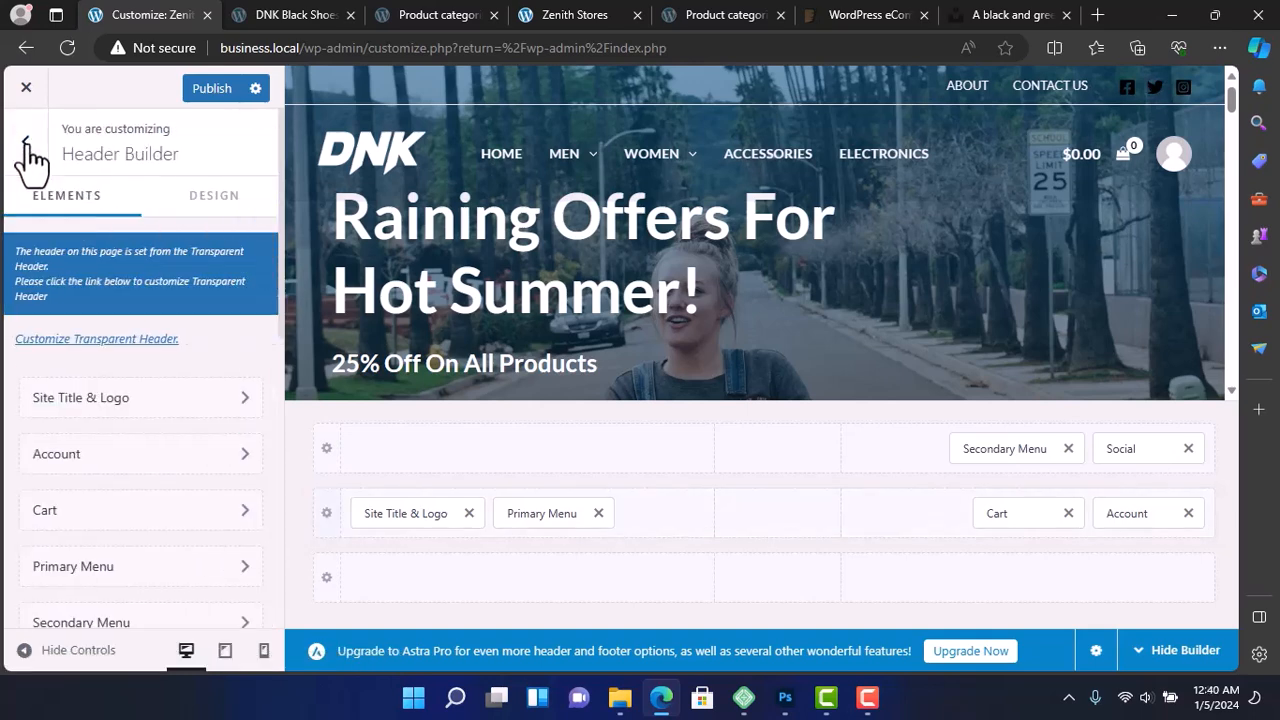
click(126, 341)
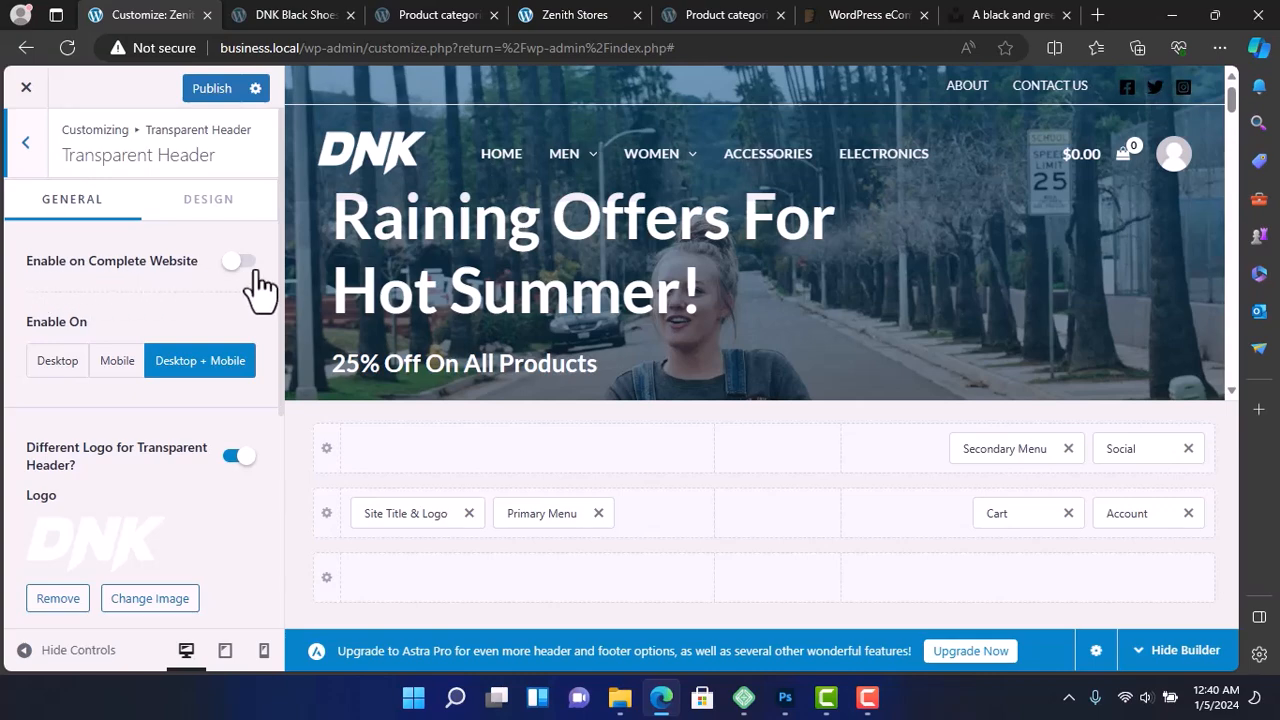
Step: Check the storefront Accessories page header, then return to the Transparent Header settings
click(435, 15)
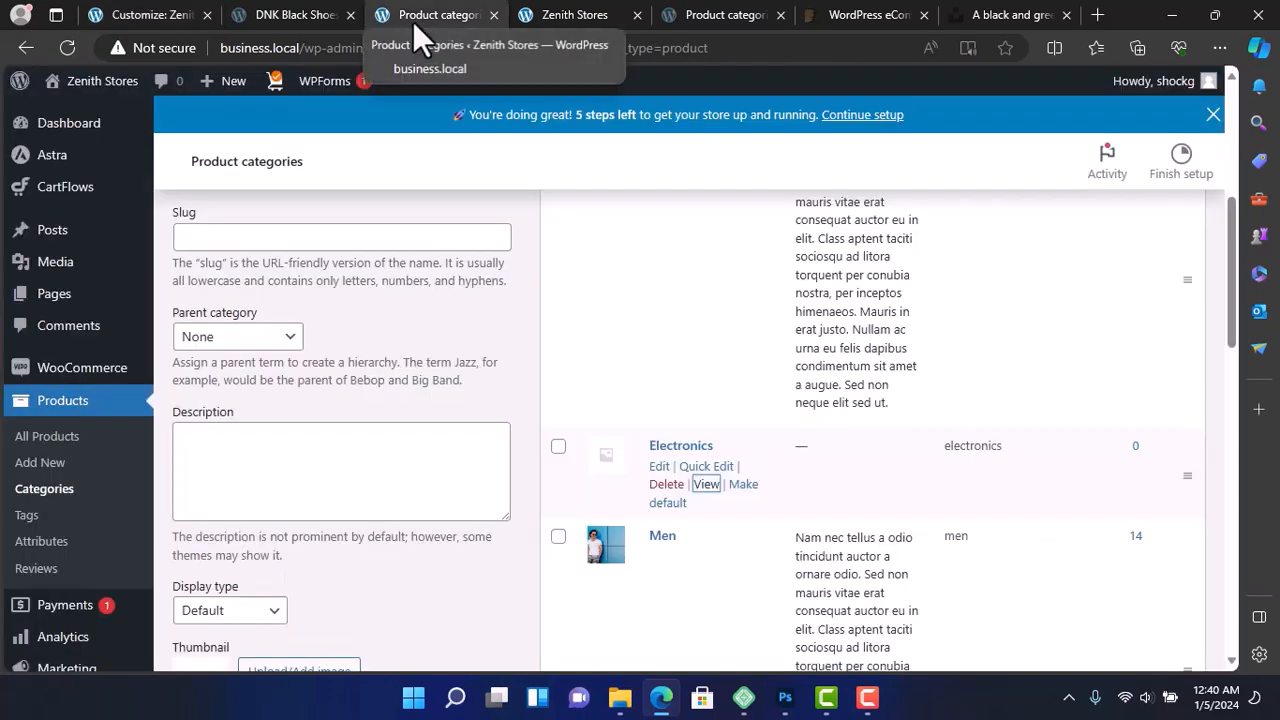
click(575, 15)
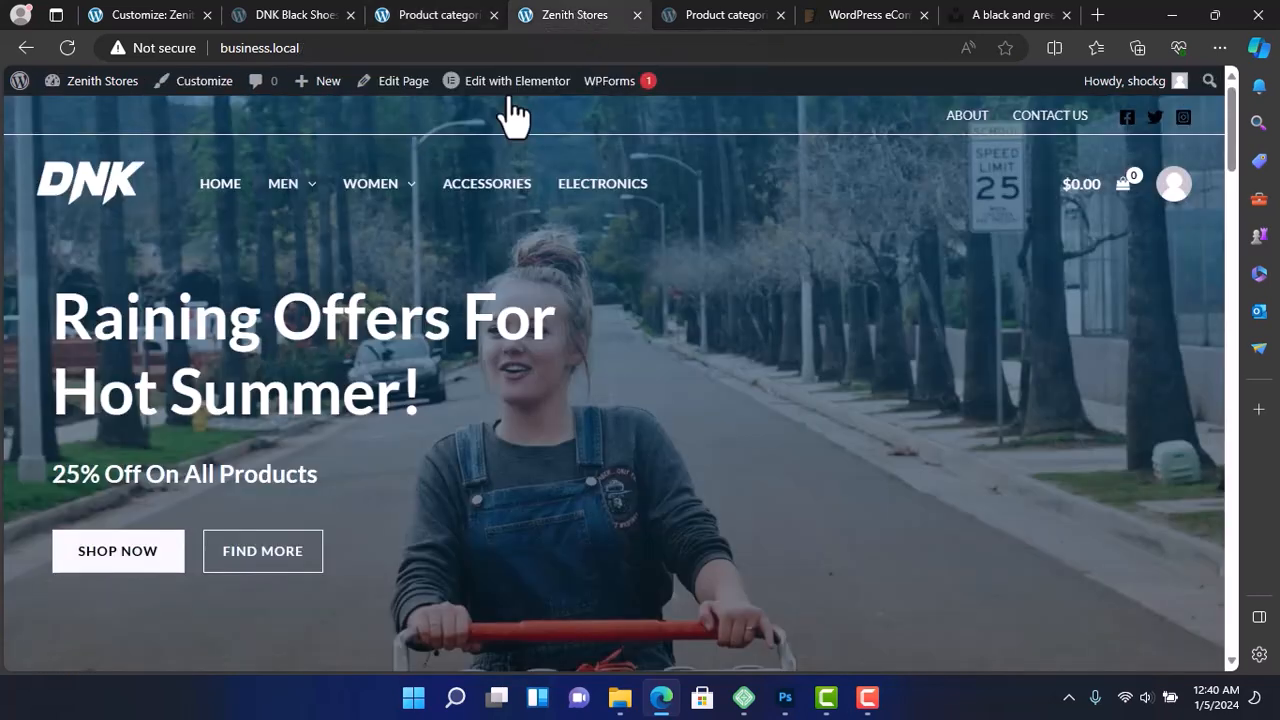
click(497, 207)
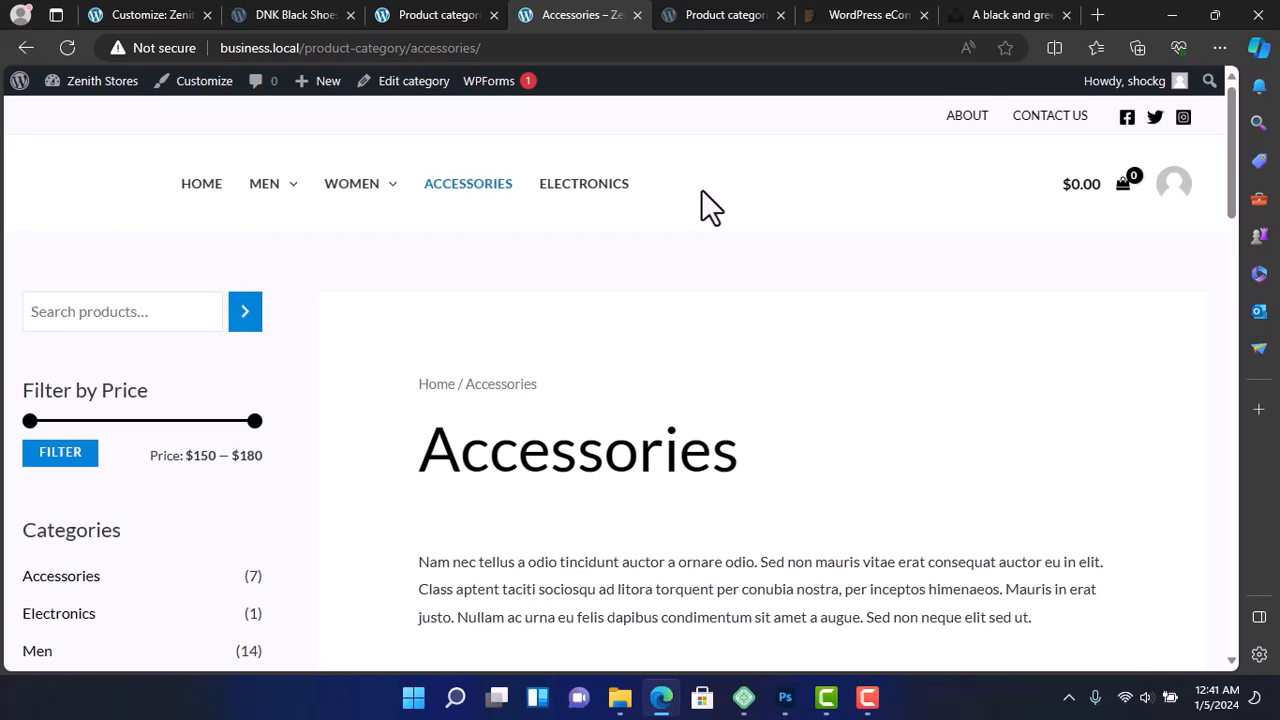
click(142, 14)
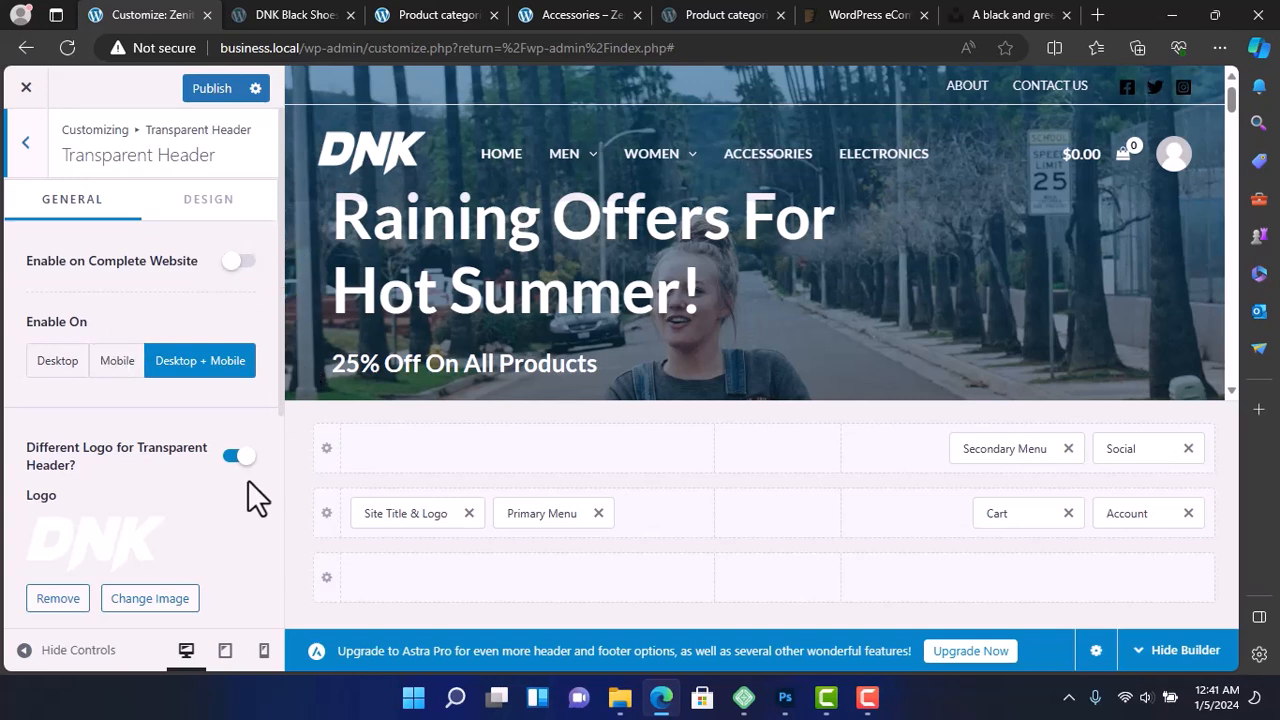
Step: Set the white LOGO-2.png image as the transparent header logo
drag(1234, 106, 1240, 125)
drag(281, 335, 287, 419)
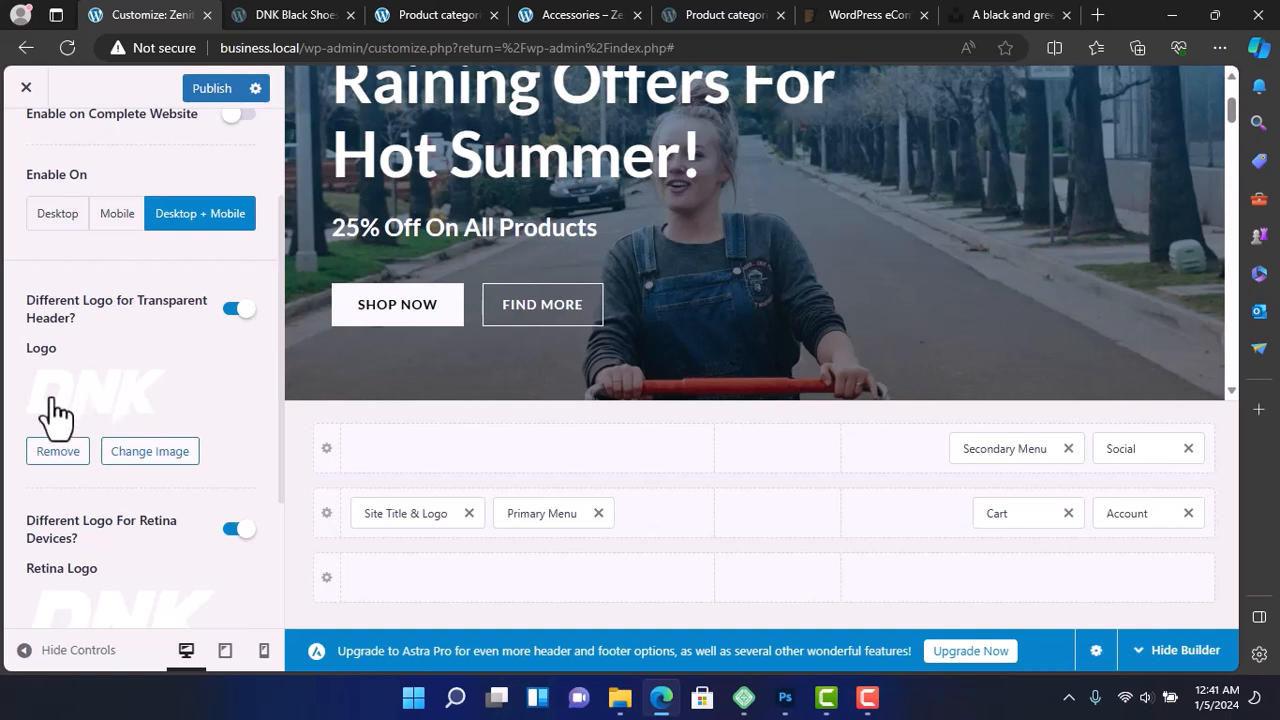
click(160, 456)
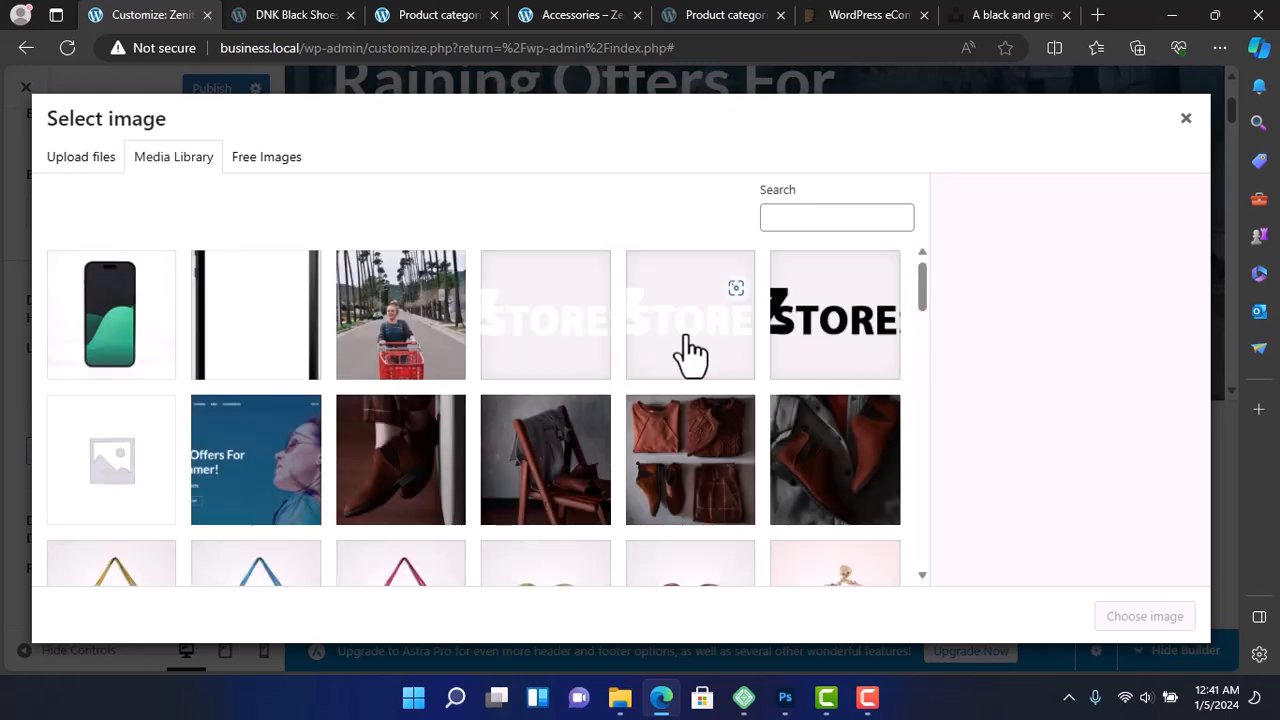
click(686, 352)
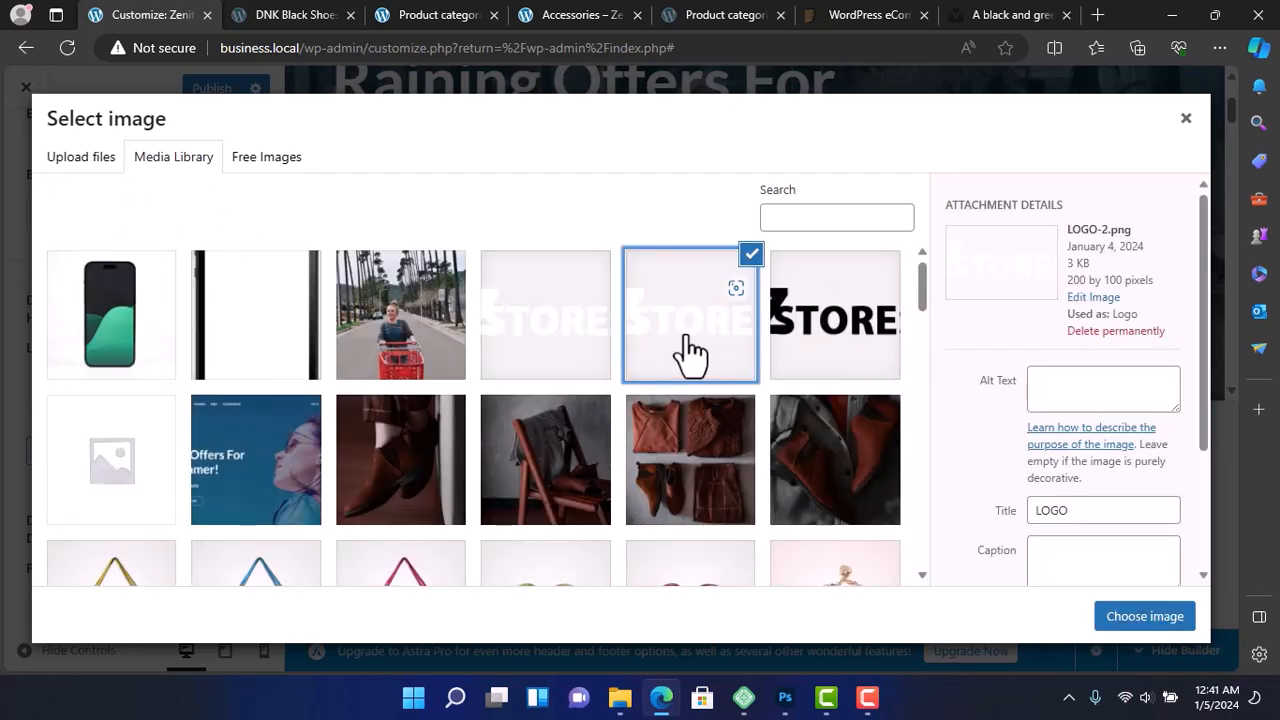
click(1150, 618)
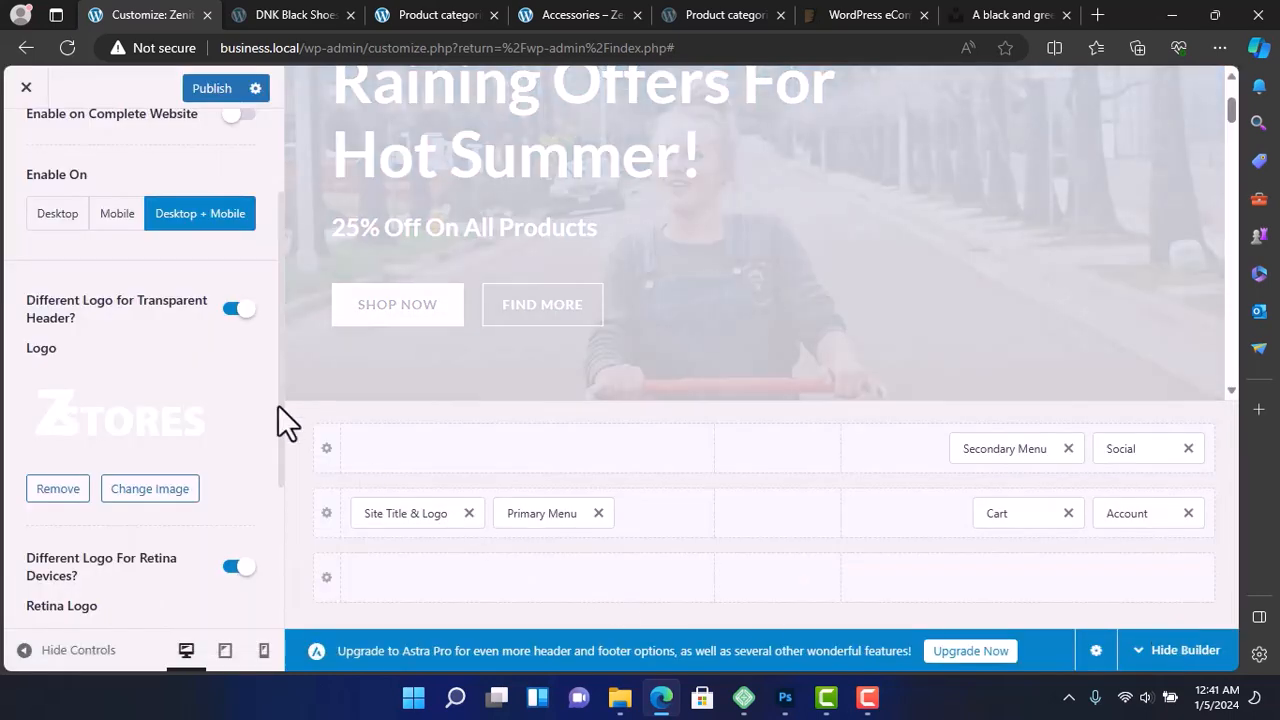
Step: Set LOGO-2 as the transparent header's retina logo too
scroll(279, 430, down, 1)
scroll(170, 498, down, 1)
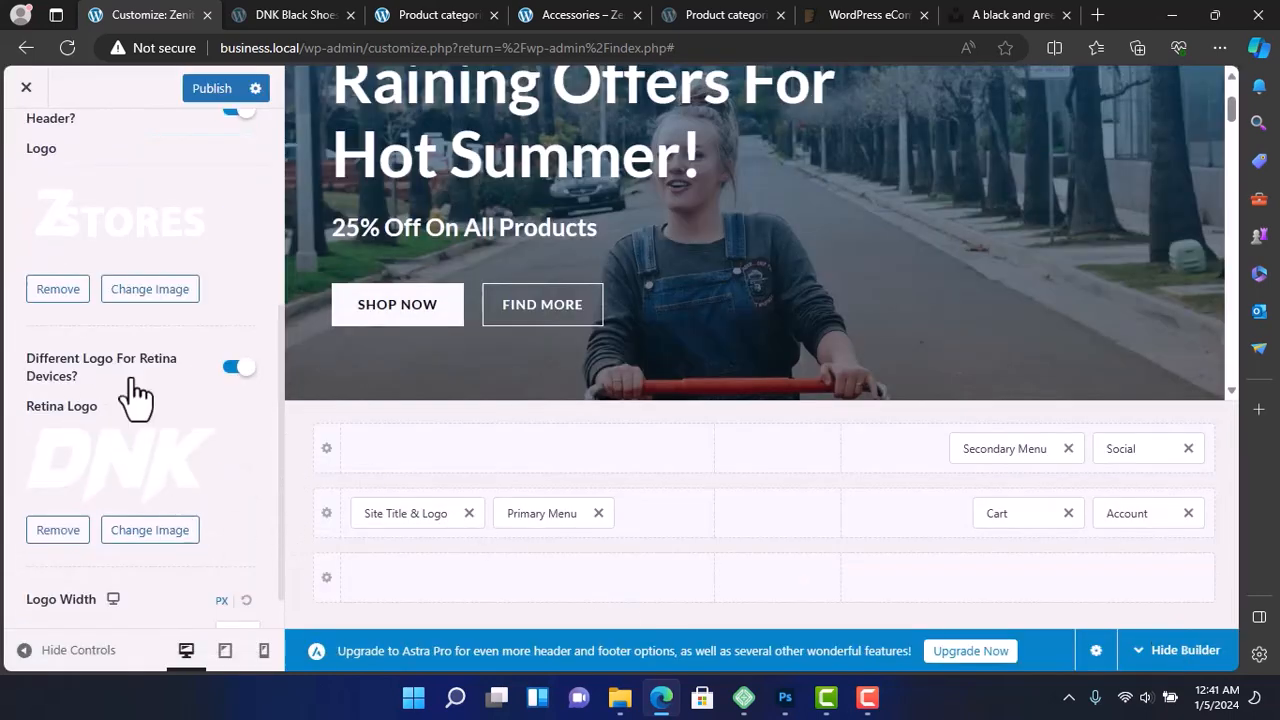
click(143, 531)
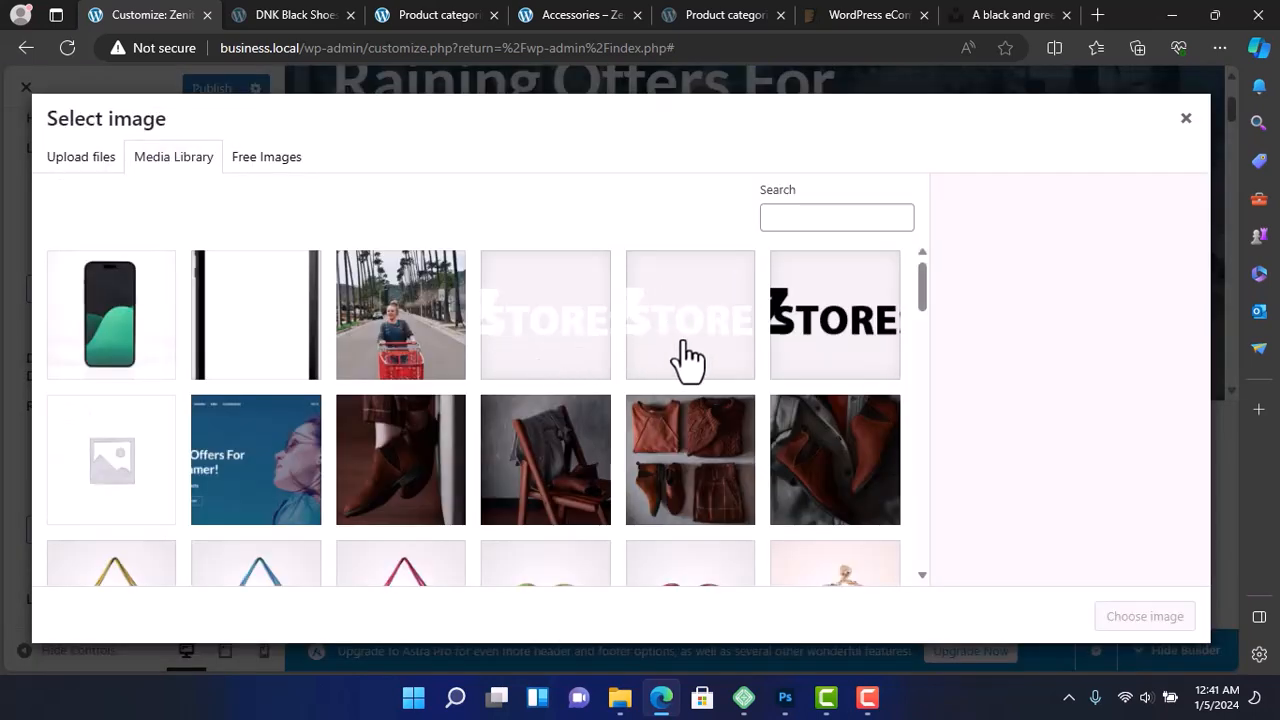
click(688, 358)
click(1117, 626)
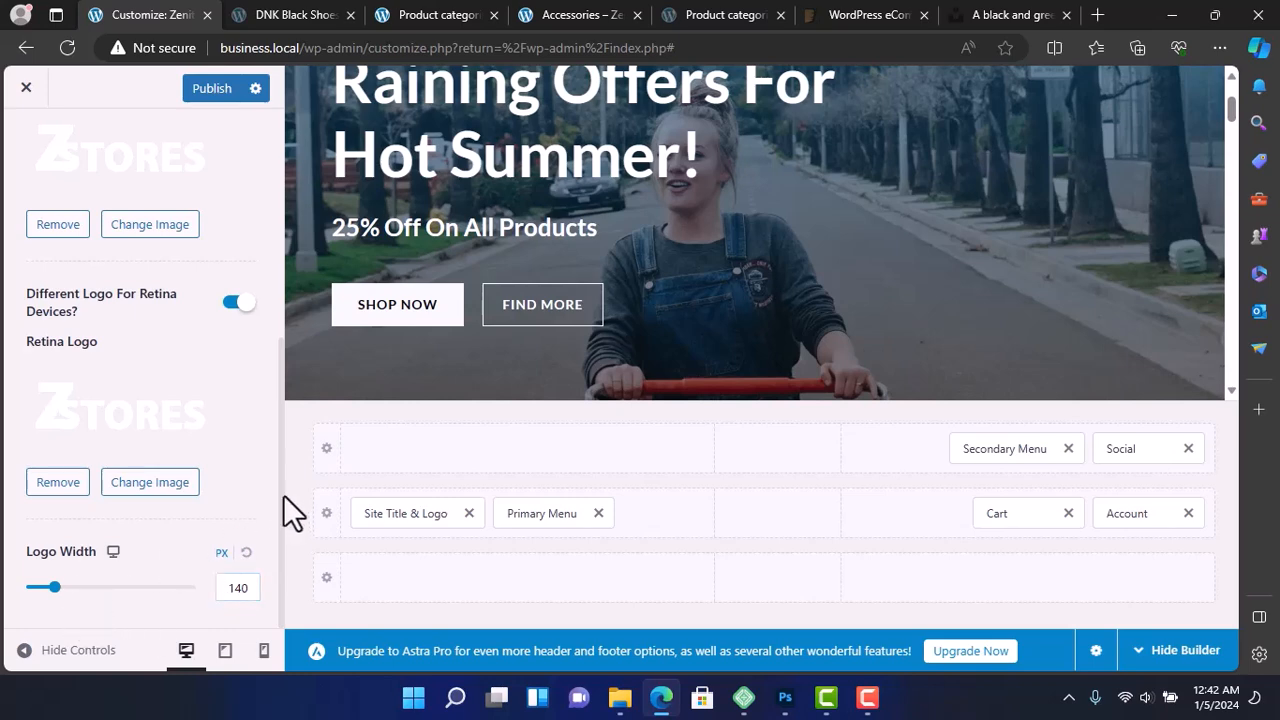
scroll(268, 416, up, 6)
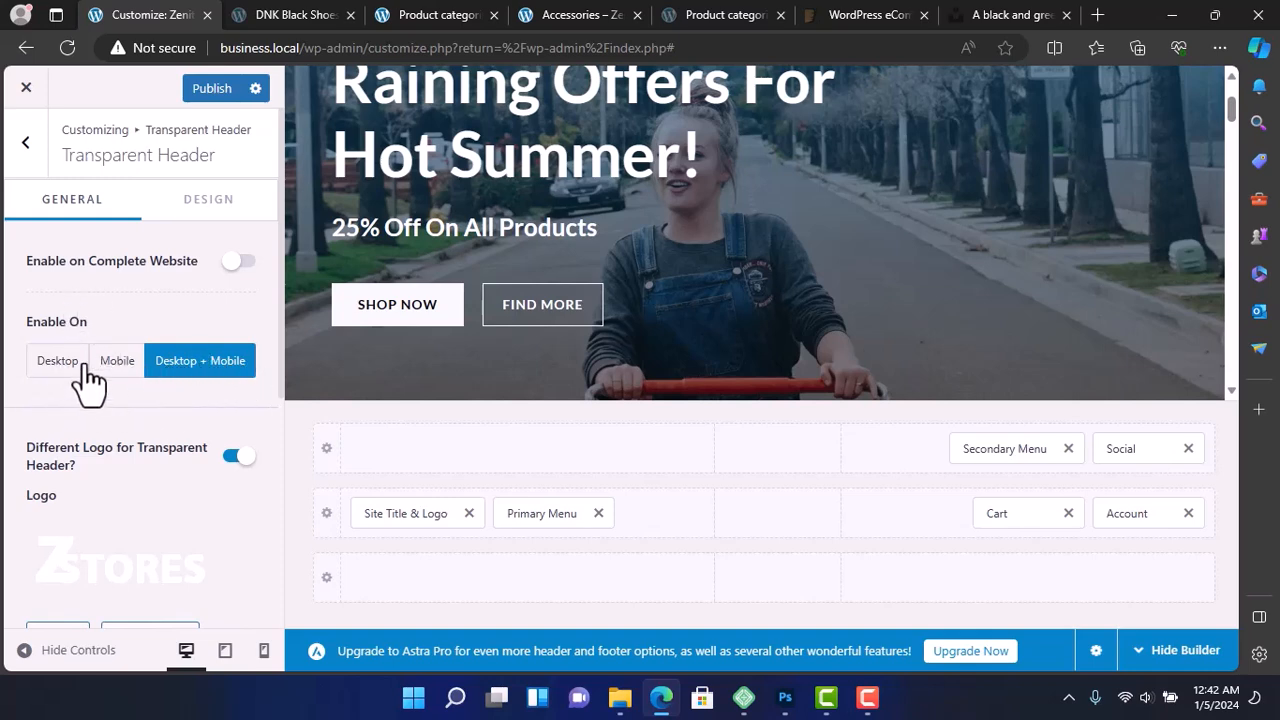
drag(1233, 112, 1230, 84)
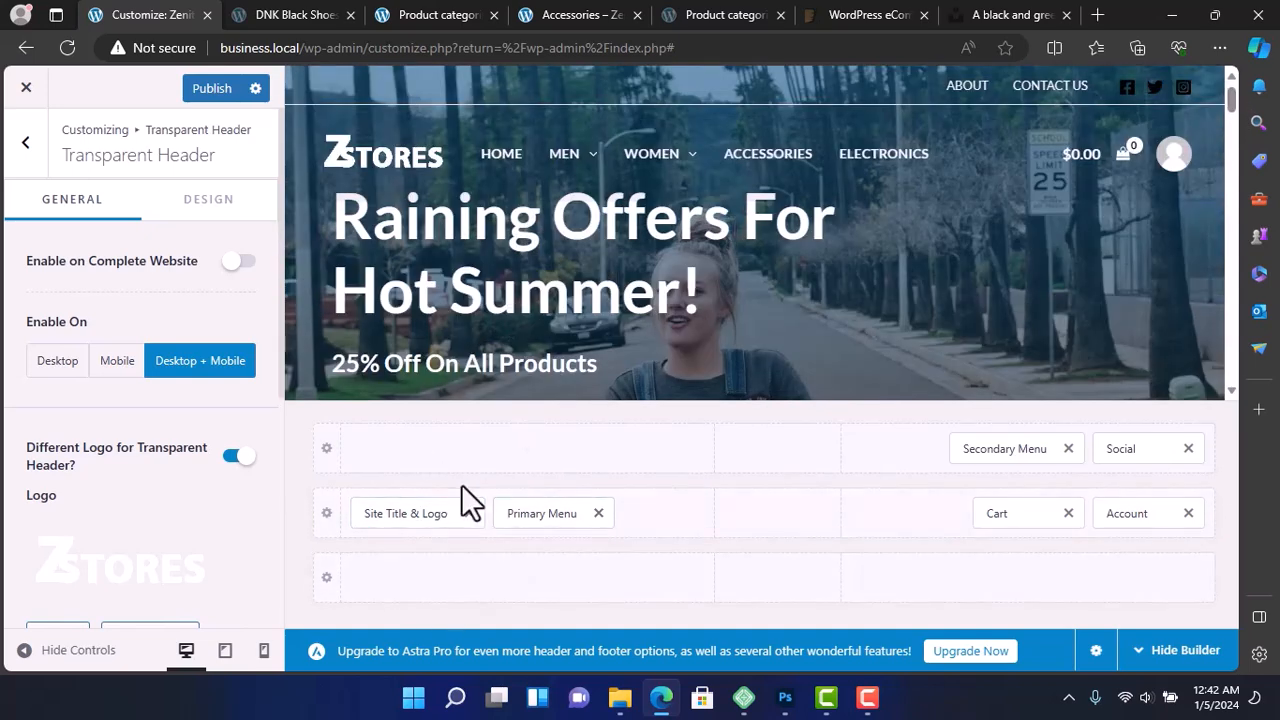
click(212, 90)
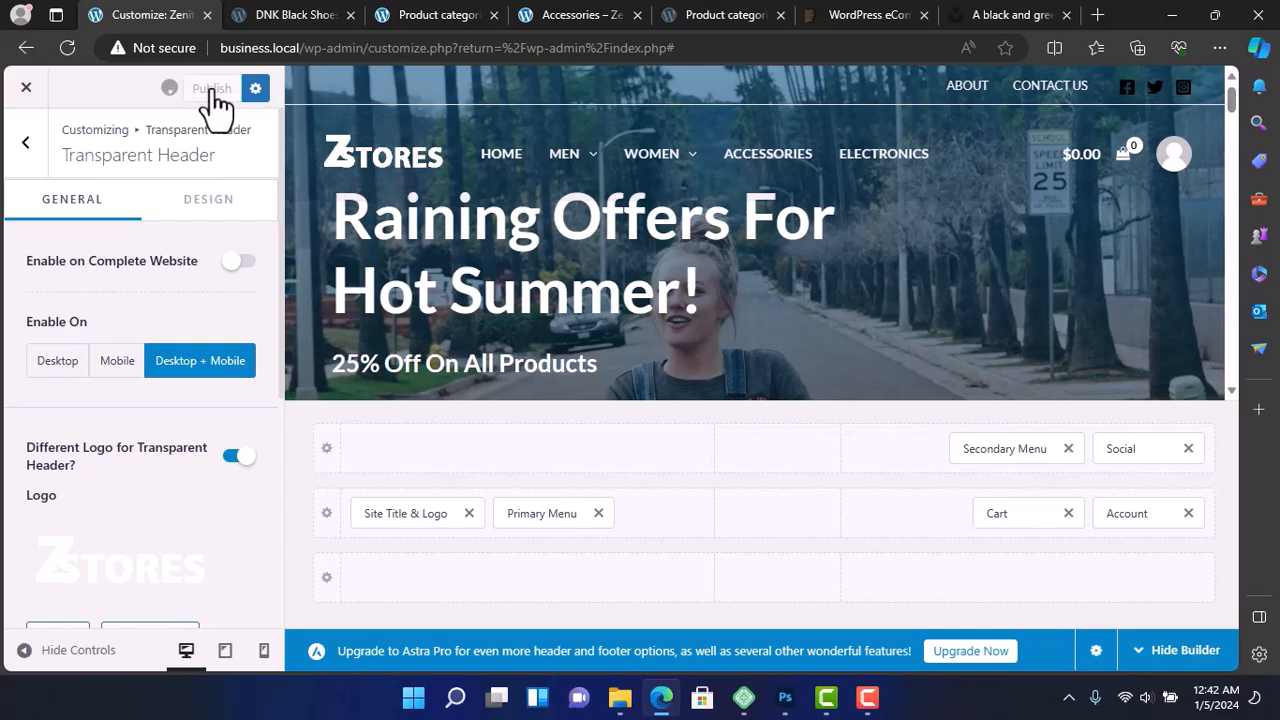
click(578, 18)
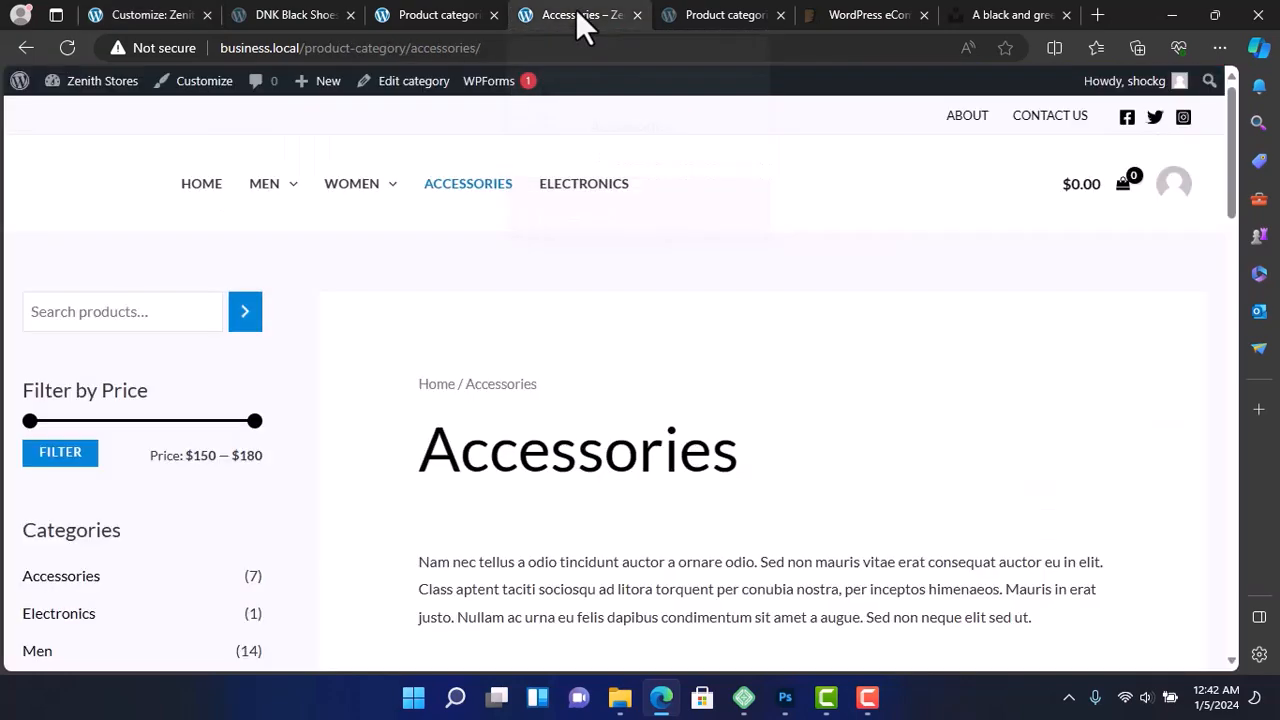
click(209, 184)
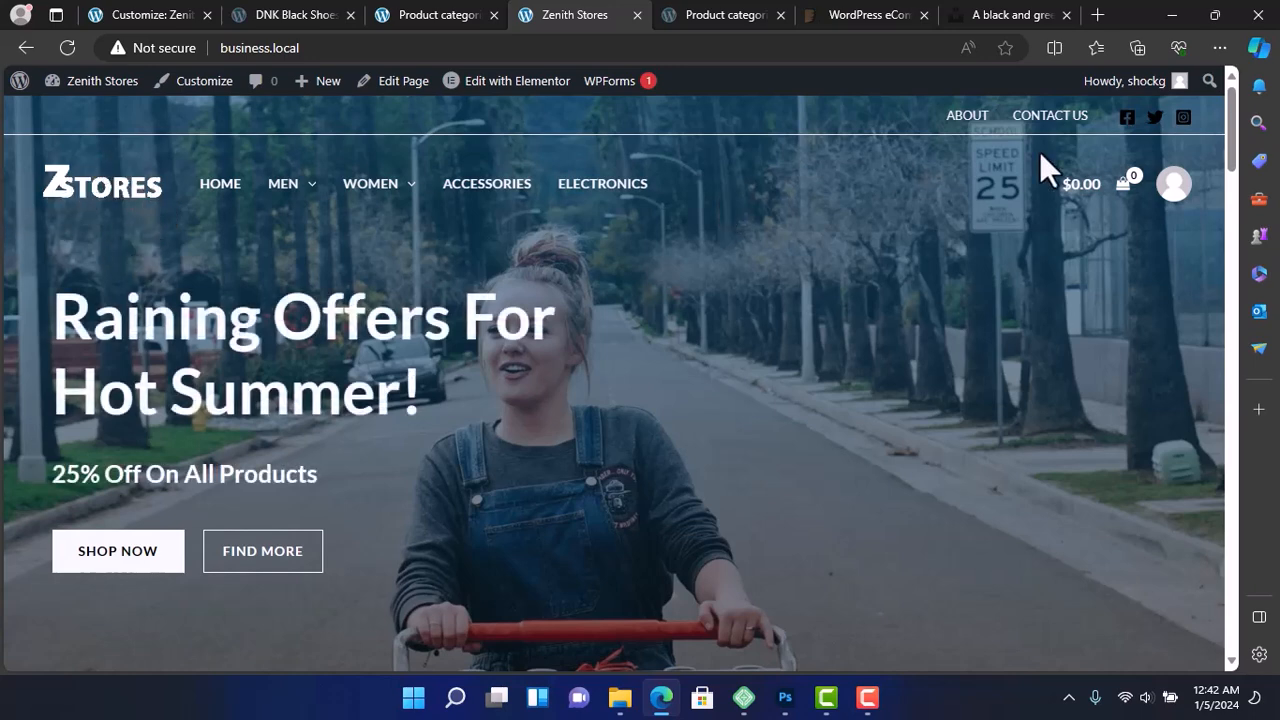
click(499, 204)
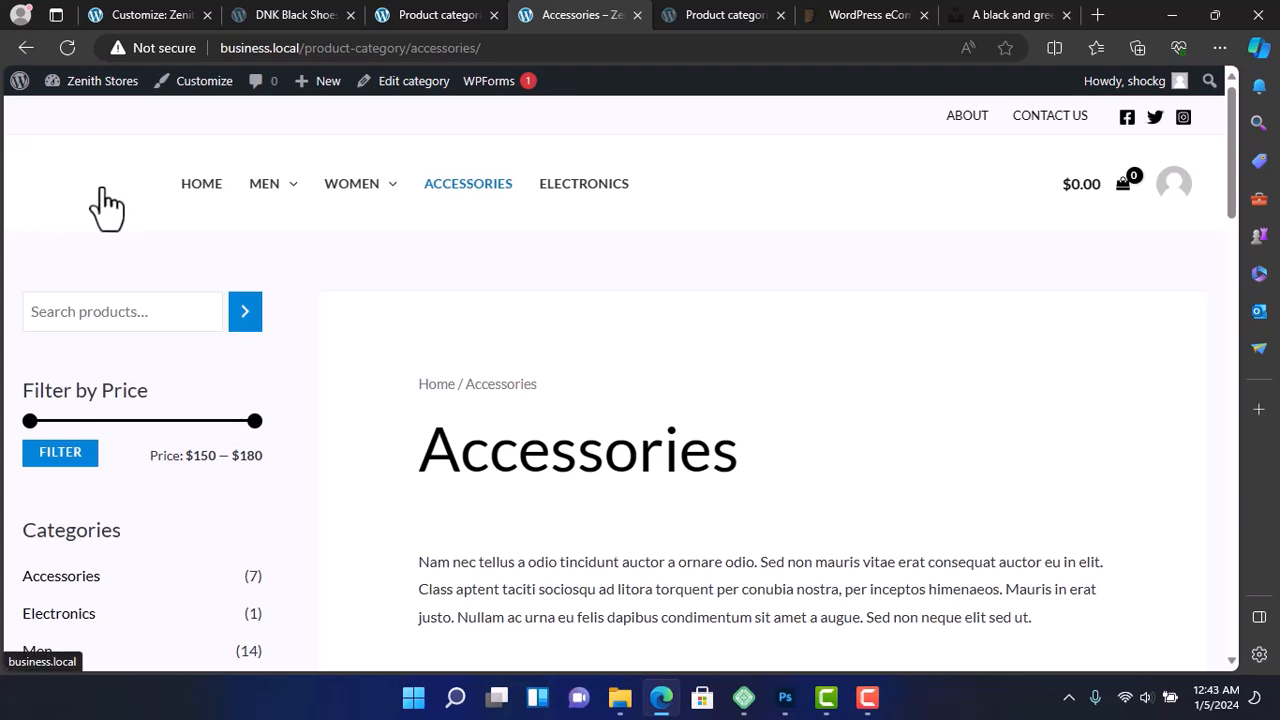
click(140, 16)
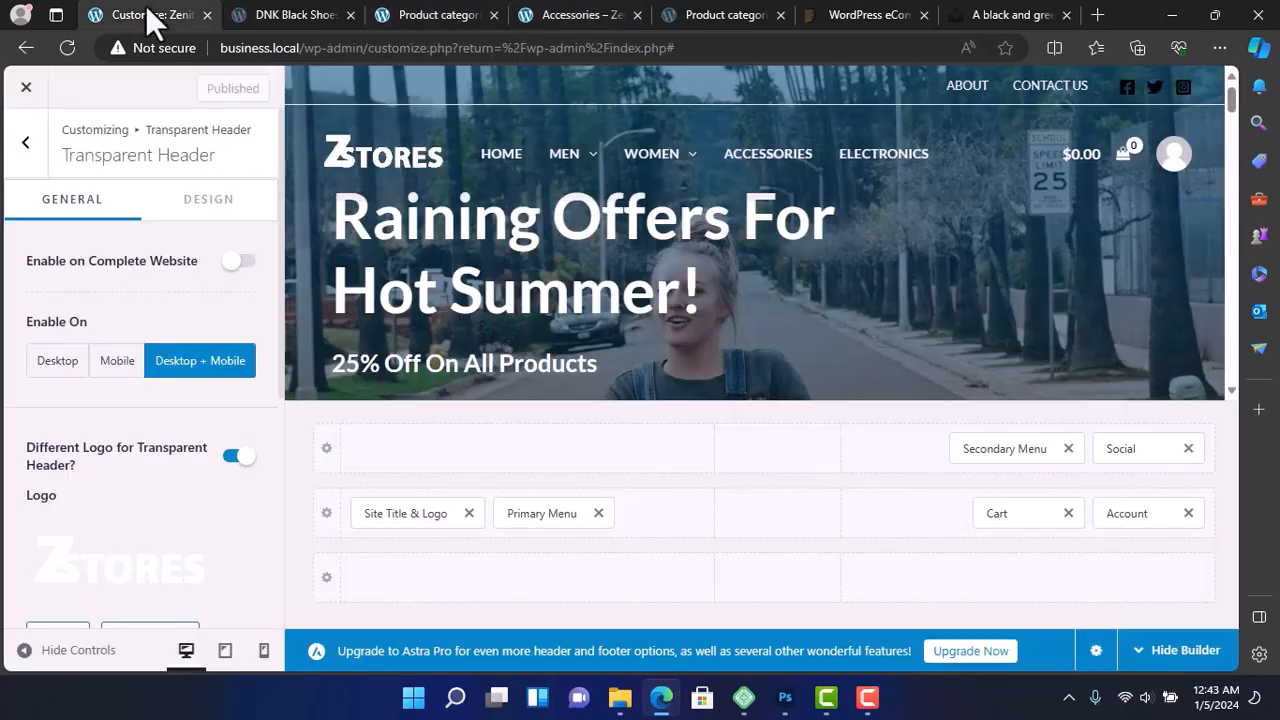
Step: In Site Title & Logo, make the black LOGO-1.png the main logo, skipping cropping
click(27, 150)
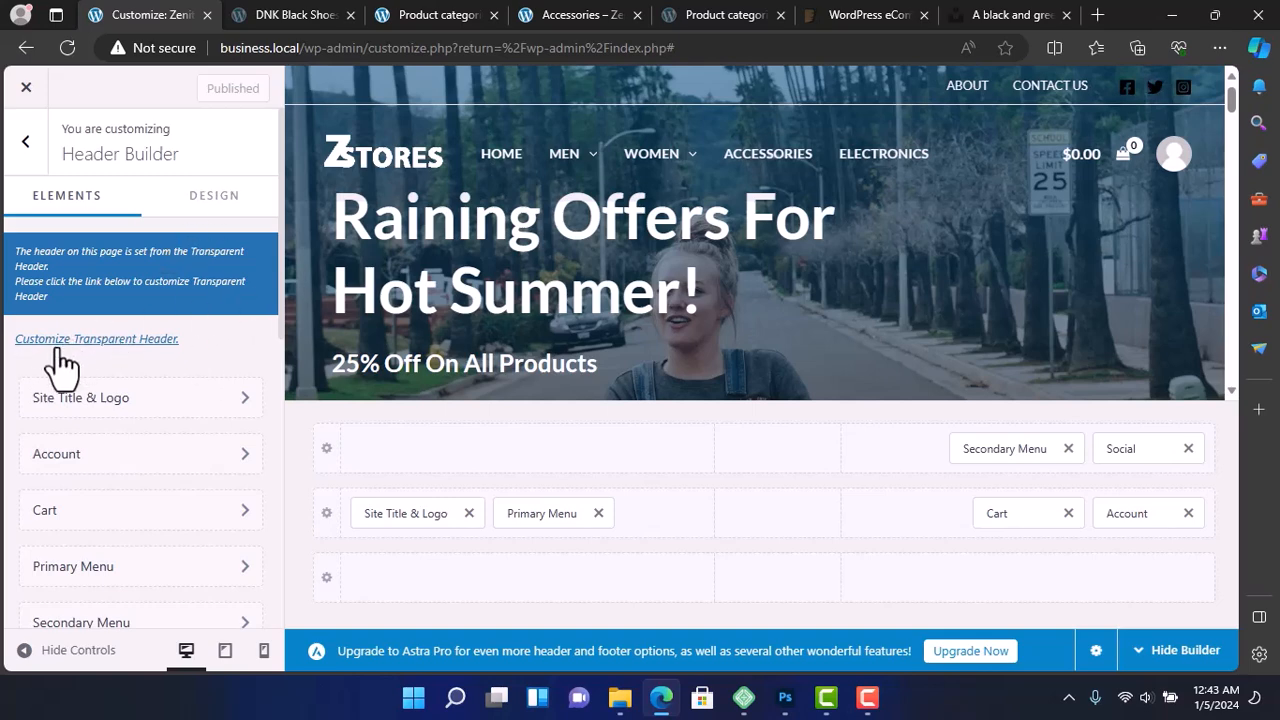
click(185, 407)
drag(281, 229, 286, 265)
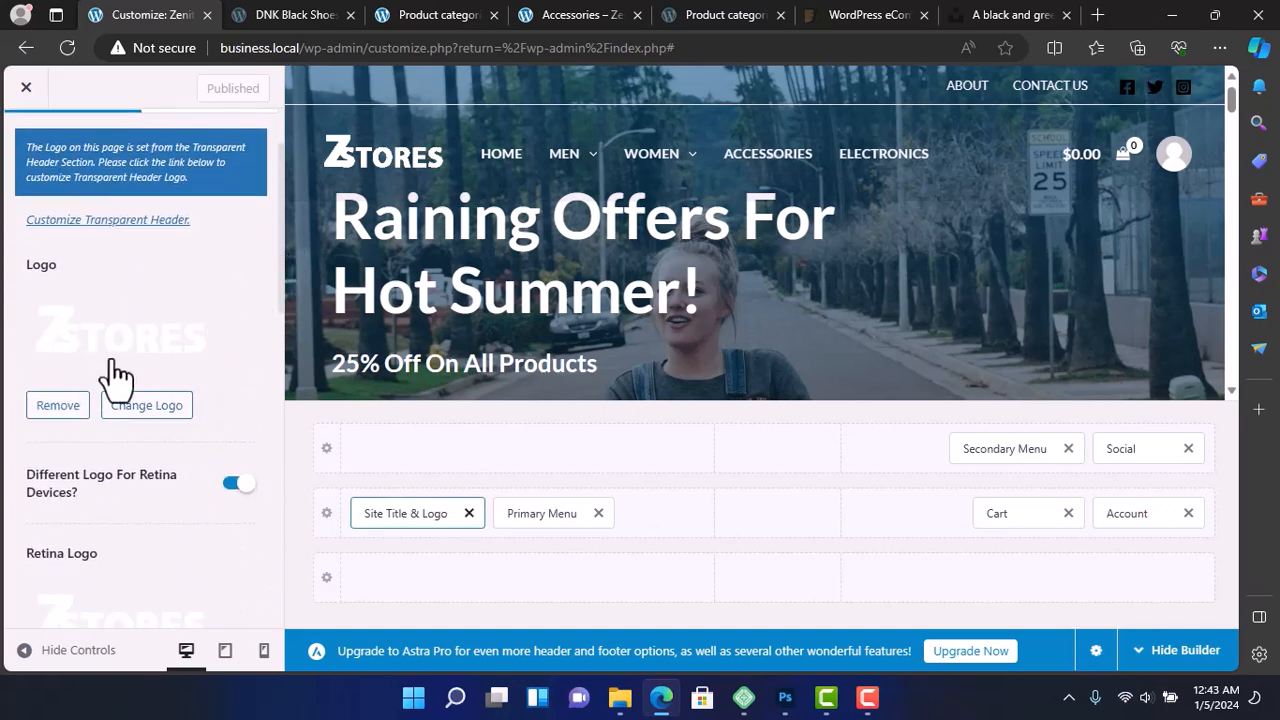
click(154, 414)
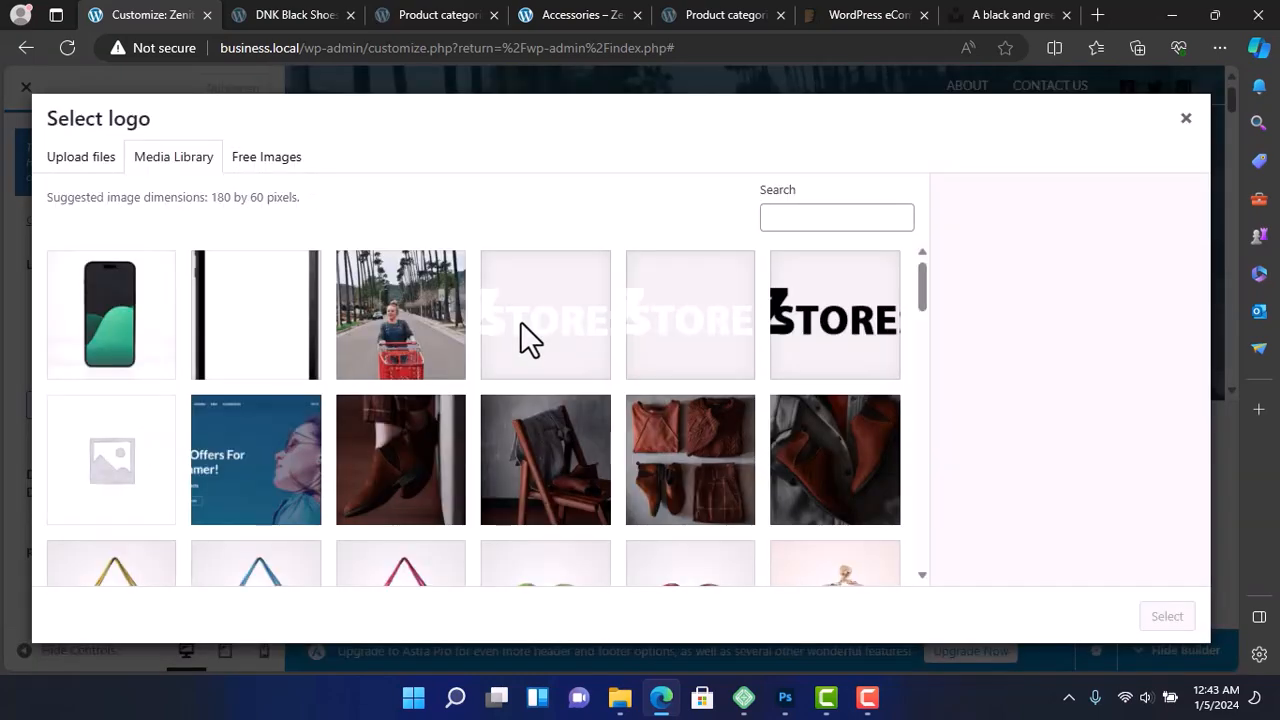
click(806, 314)
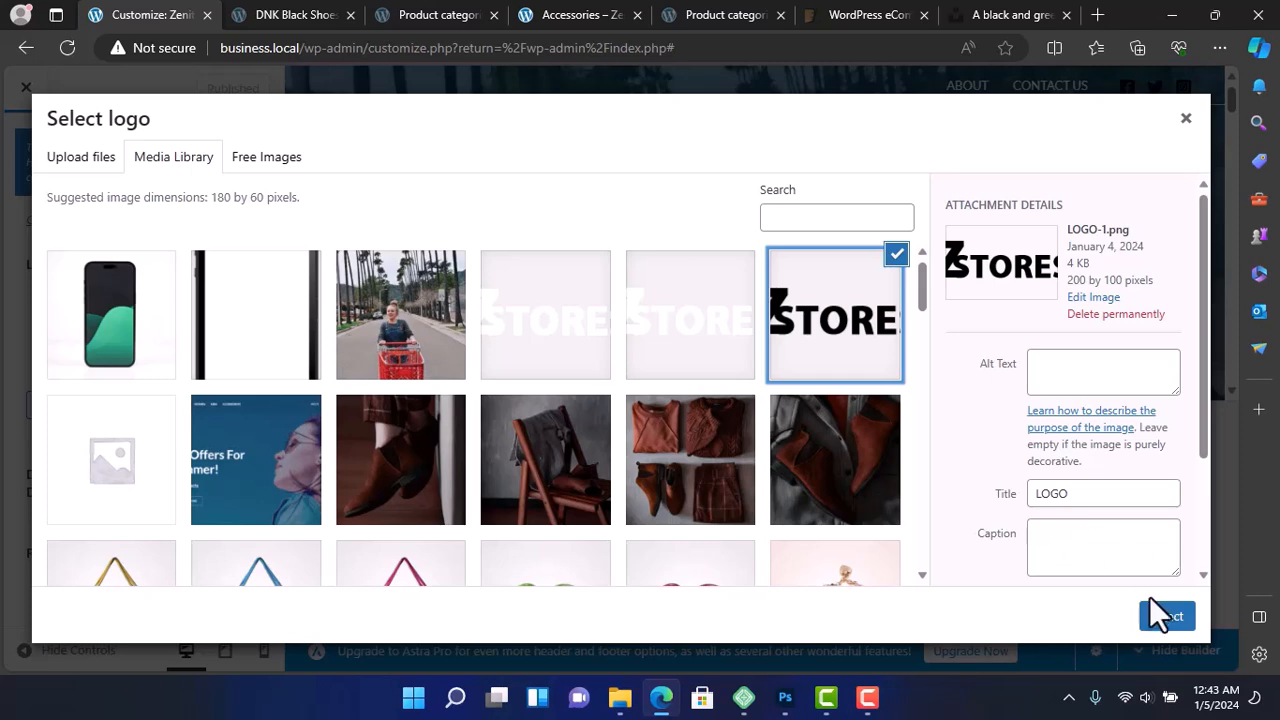
click(1160, 622)
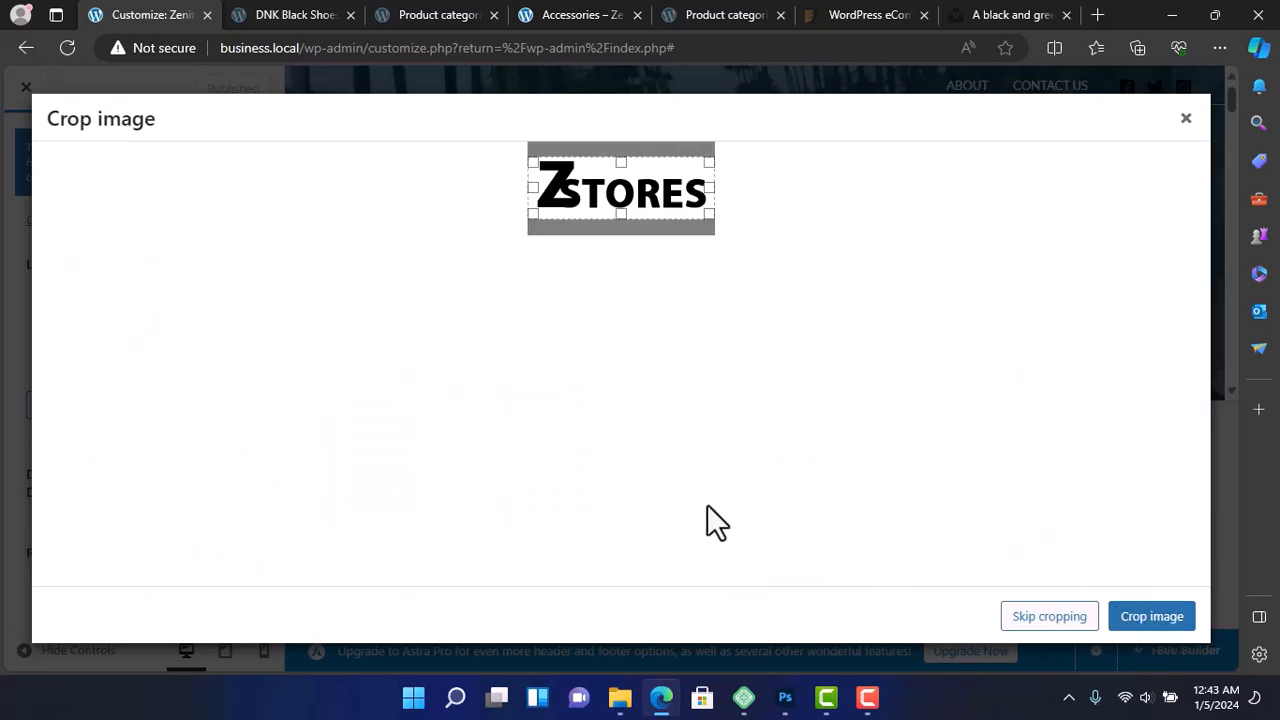
click(1050, 617)
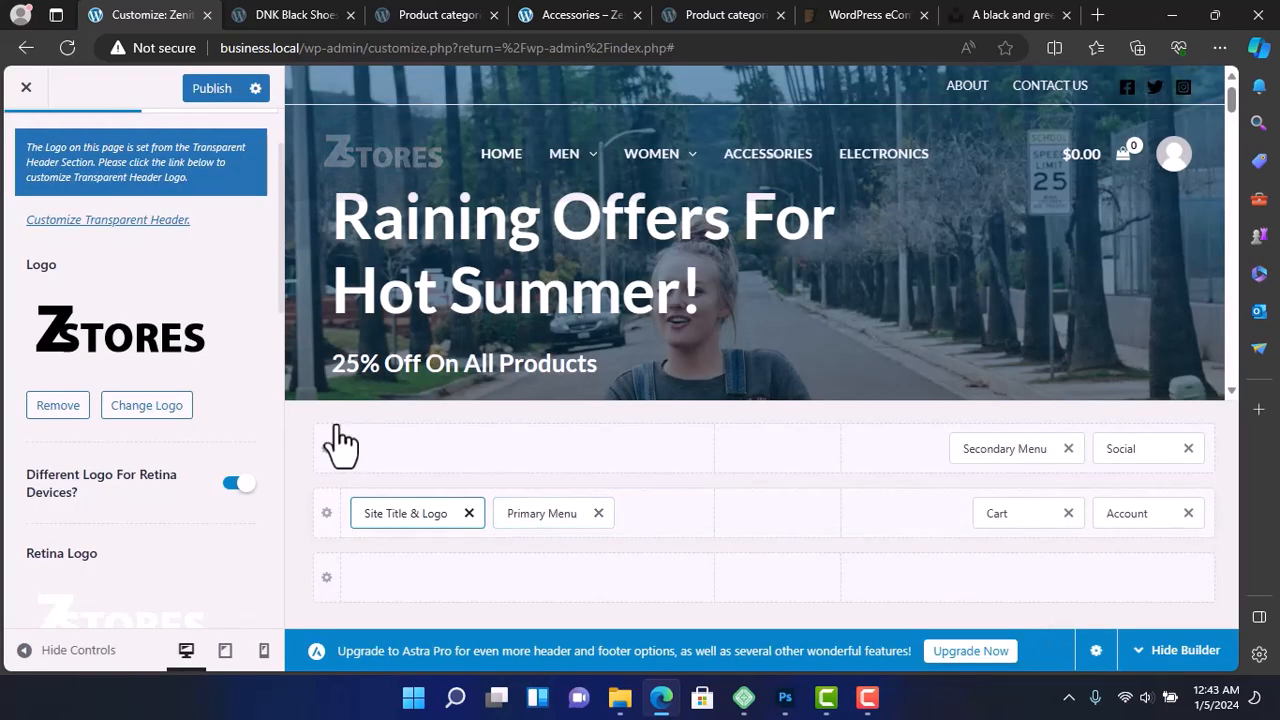
Step: Set LOGO-1 as the retina logo and publish the changes
scroll(280, 295, down, 3)
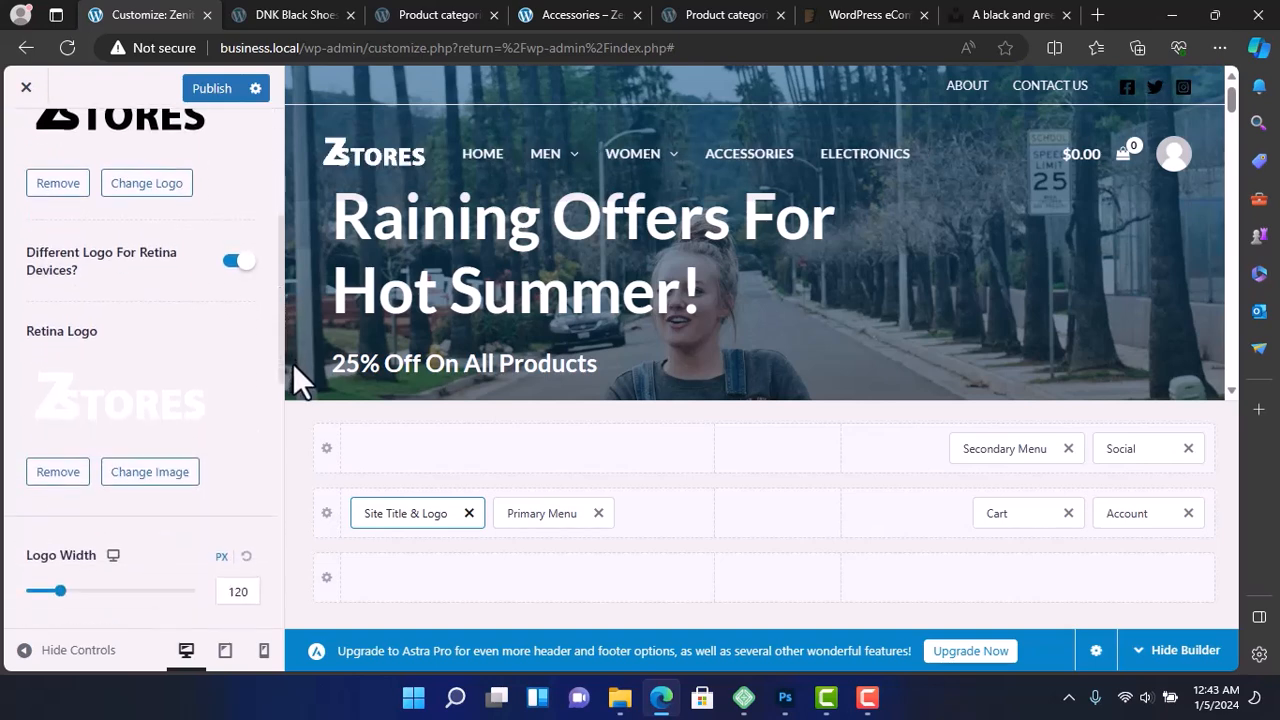
click(152, 472)
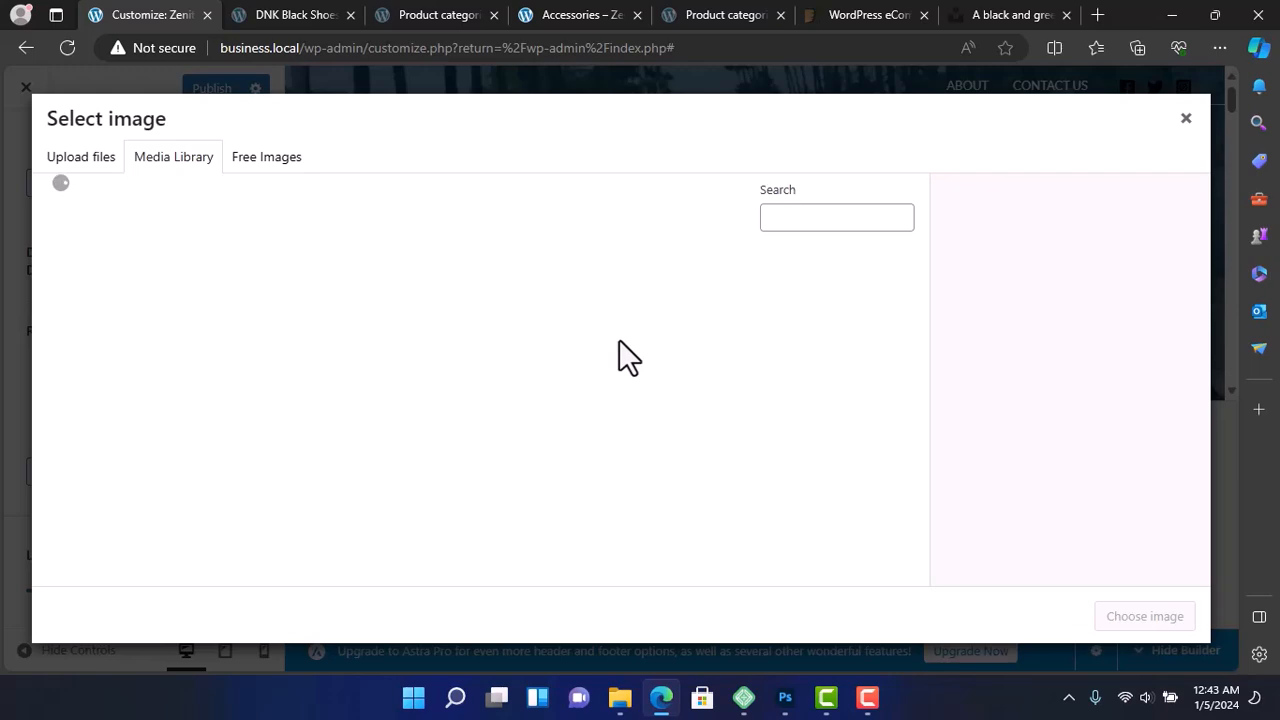
click(890, 366)
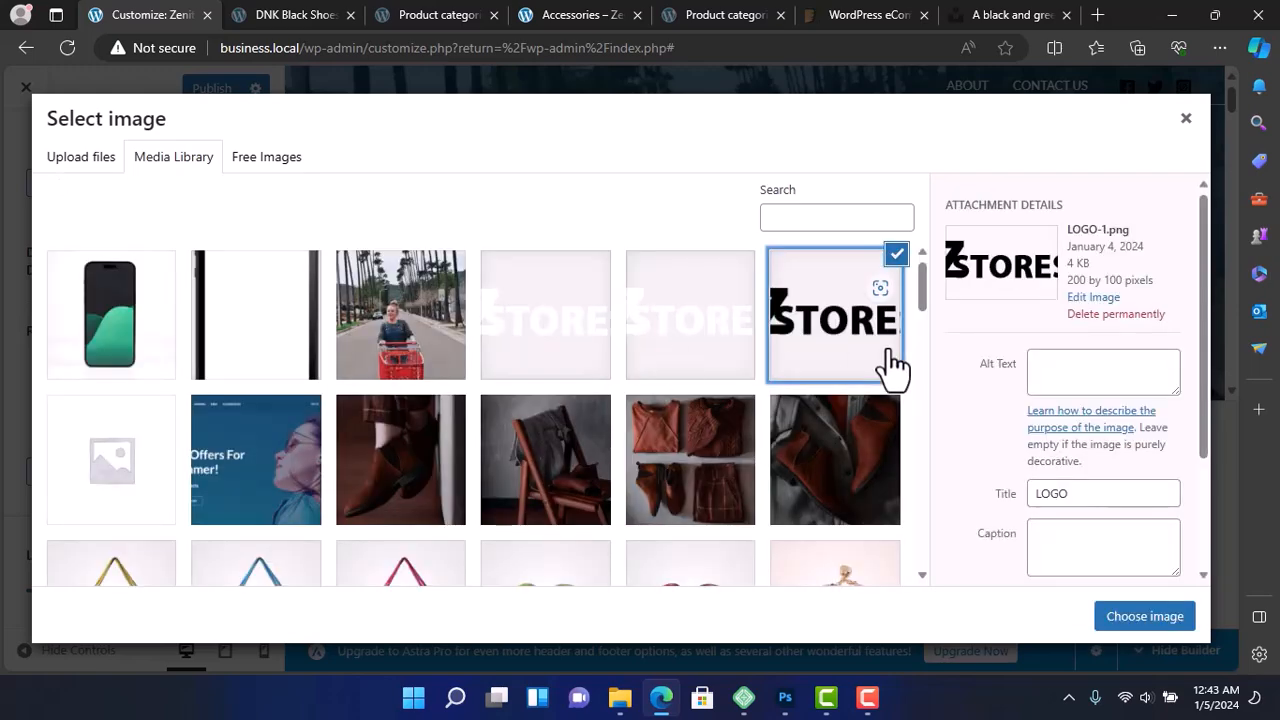
click(1128, 624)
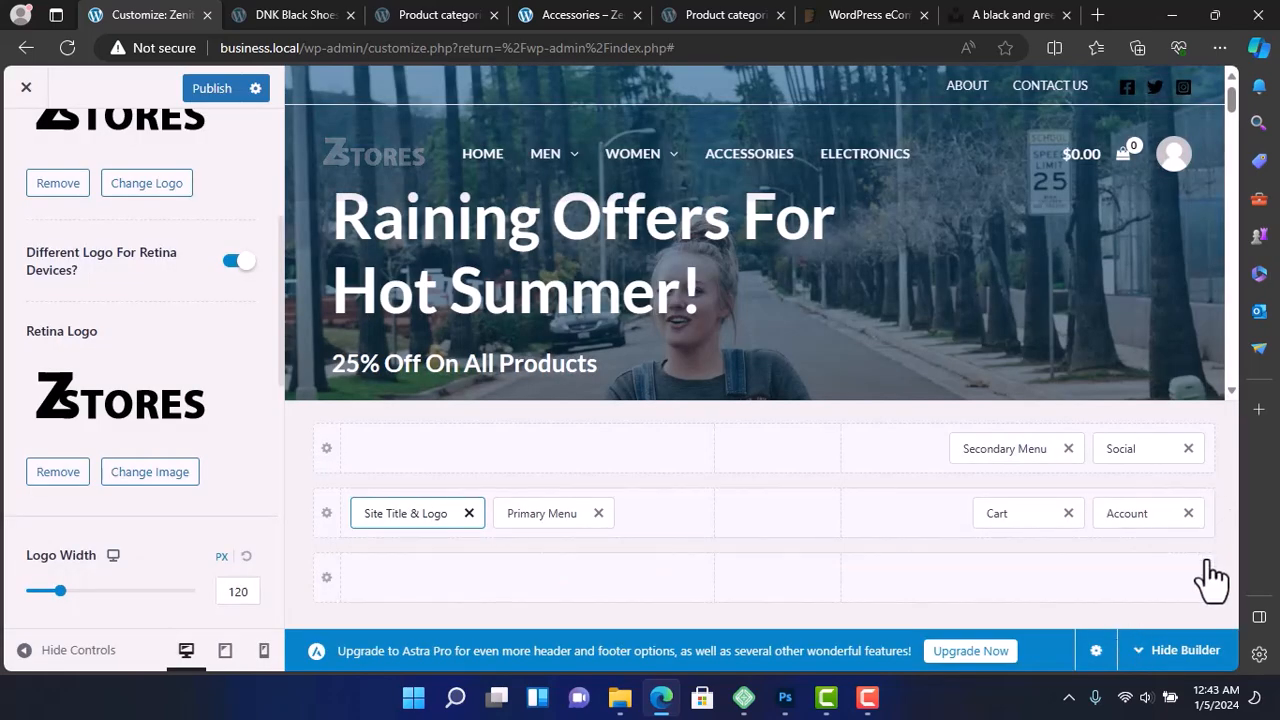
click(212, 92)
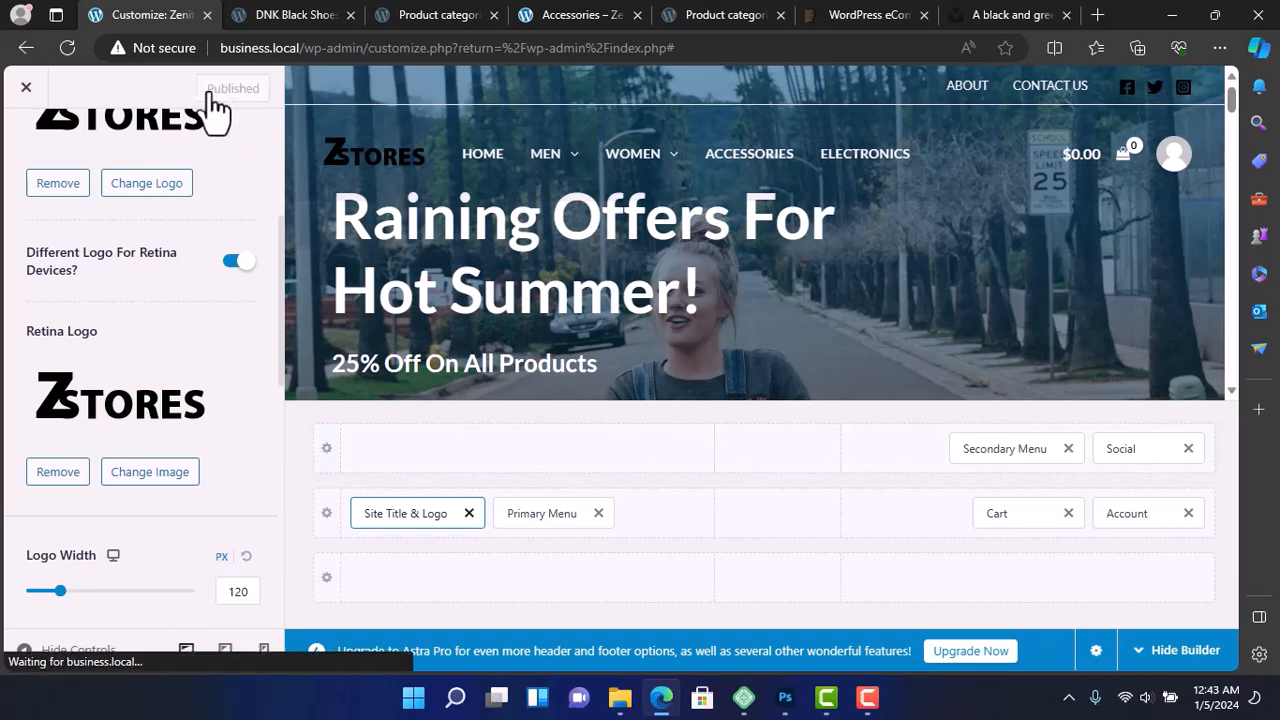
Step: Reload the Accessories page, go to HOME, then open ELECTRONICS and scroll down to its footer
click(66, 48)
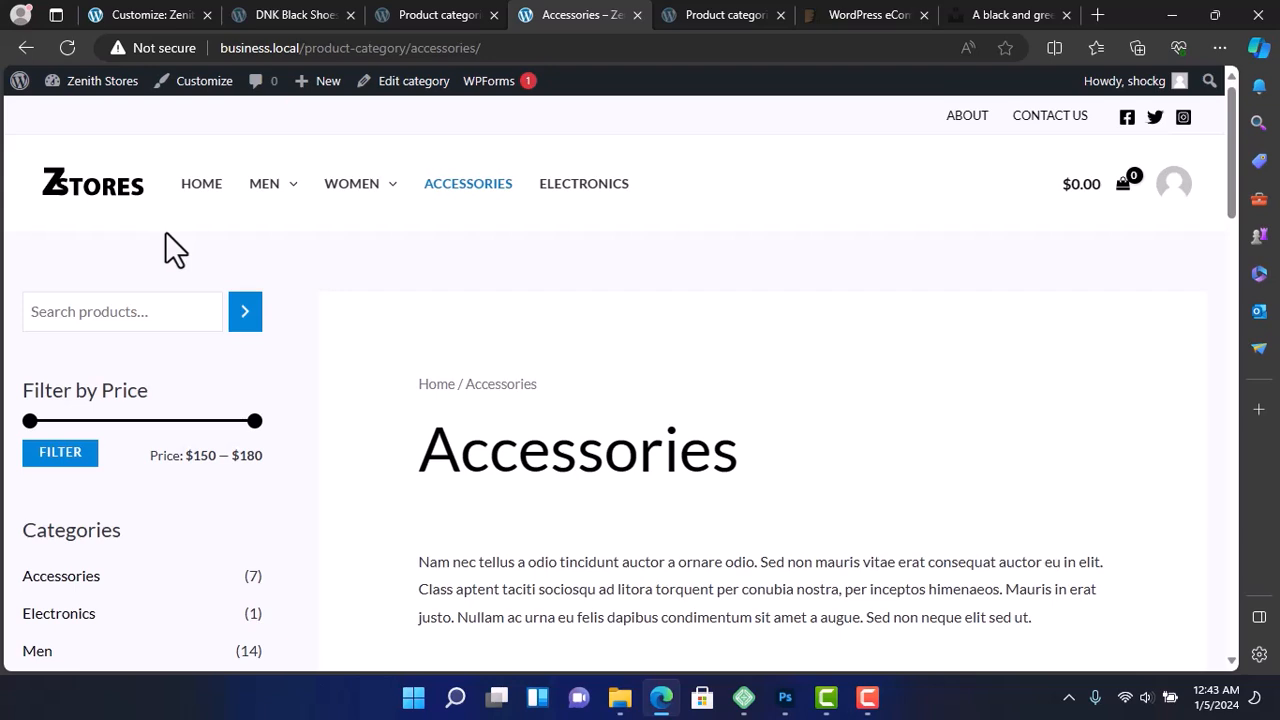
click(203, 190)
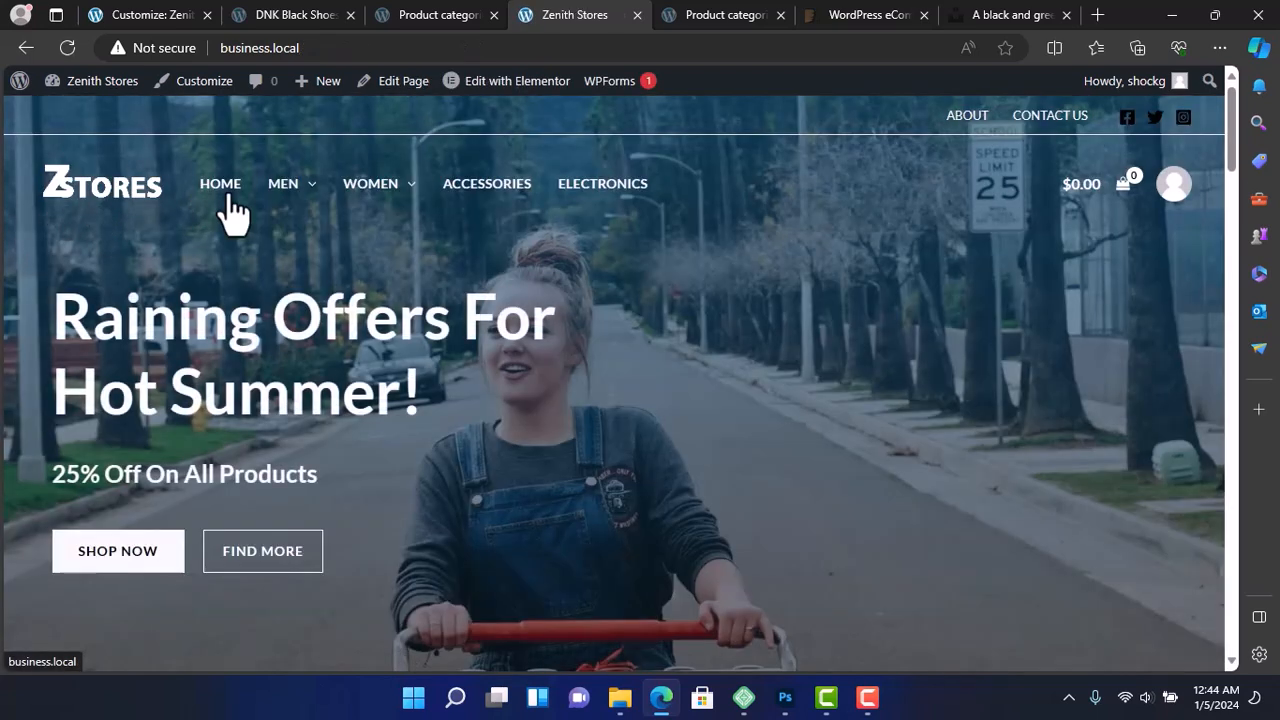
click(580, 192)
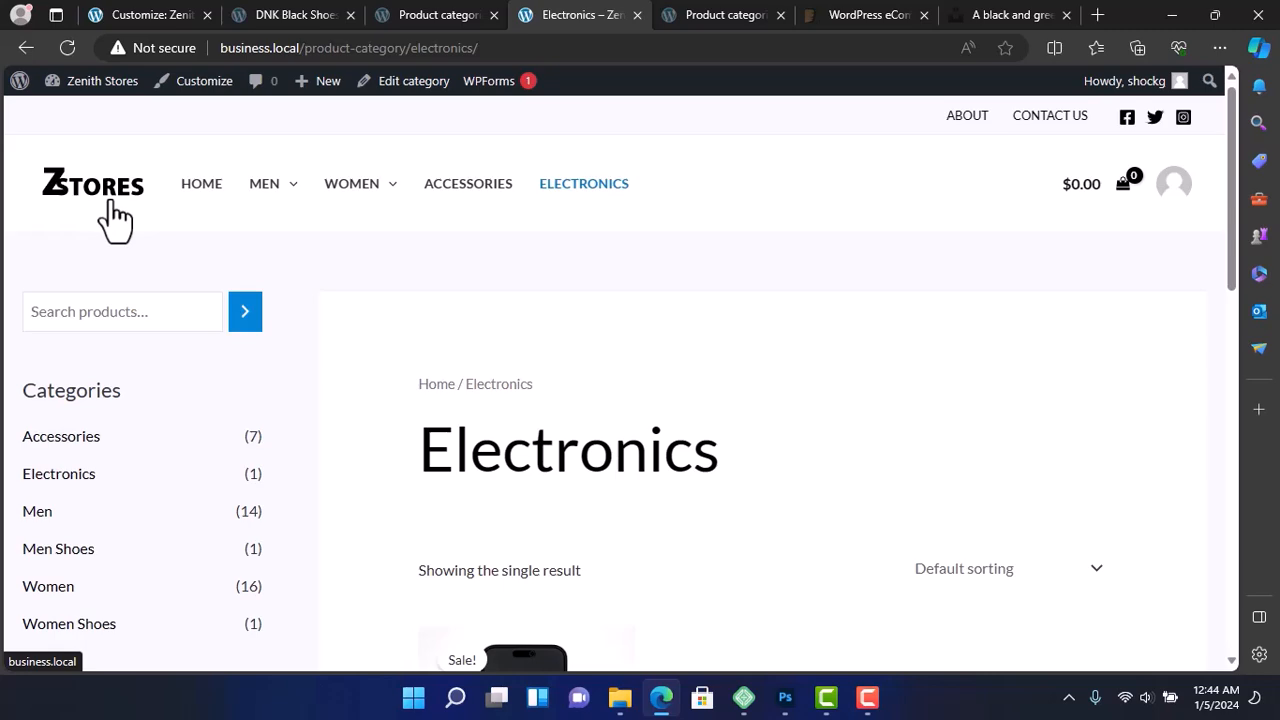
drag(1234, 131, 1256, 500)
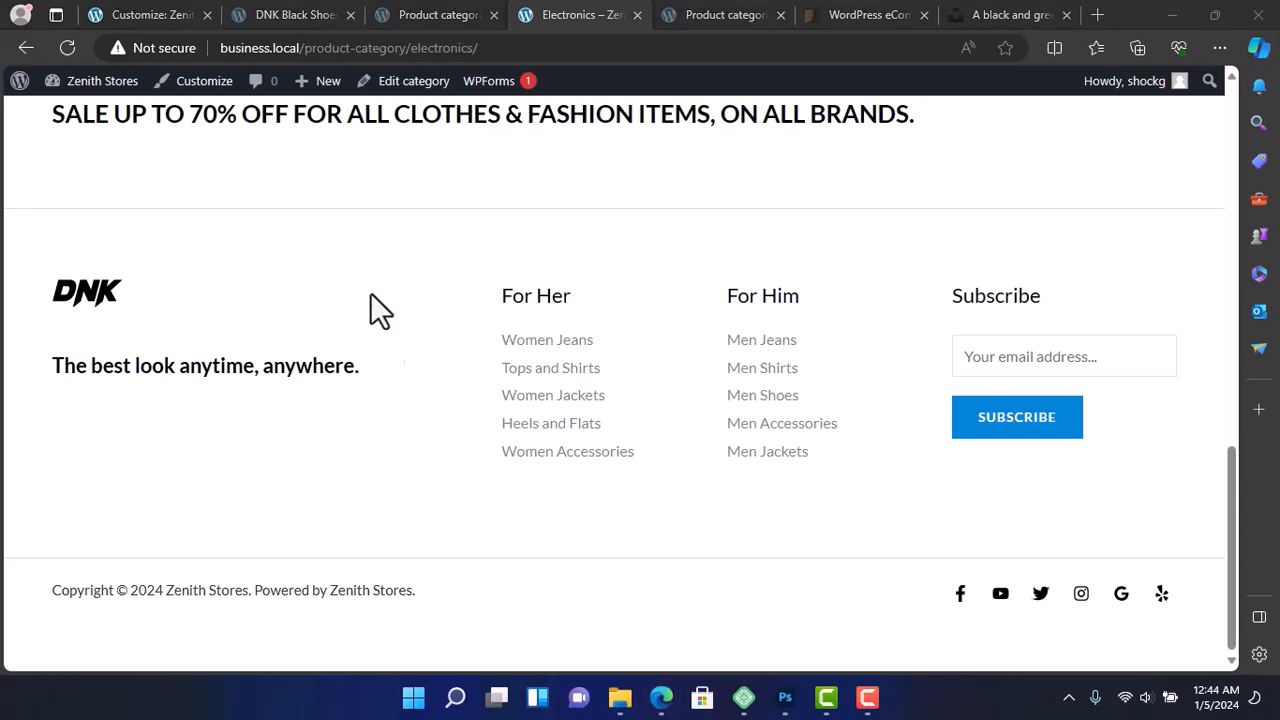
Step: Back out of Header Builder to the Customizer's main panel and open Footer Builder
click(150, 20)
scroll(43, 171, up, 3)
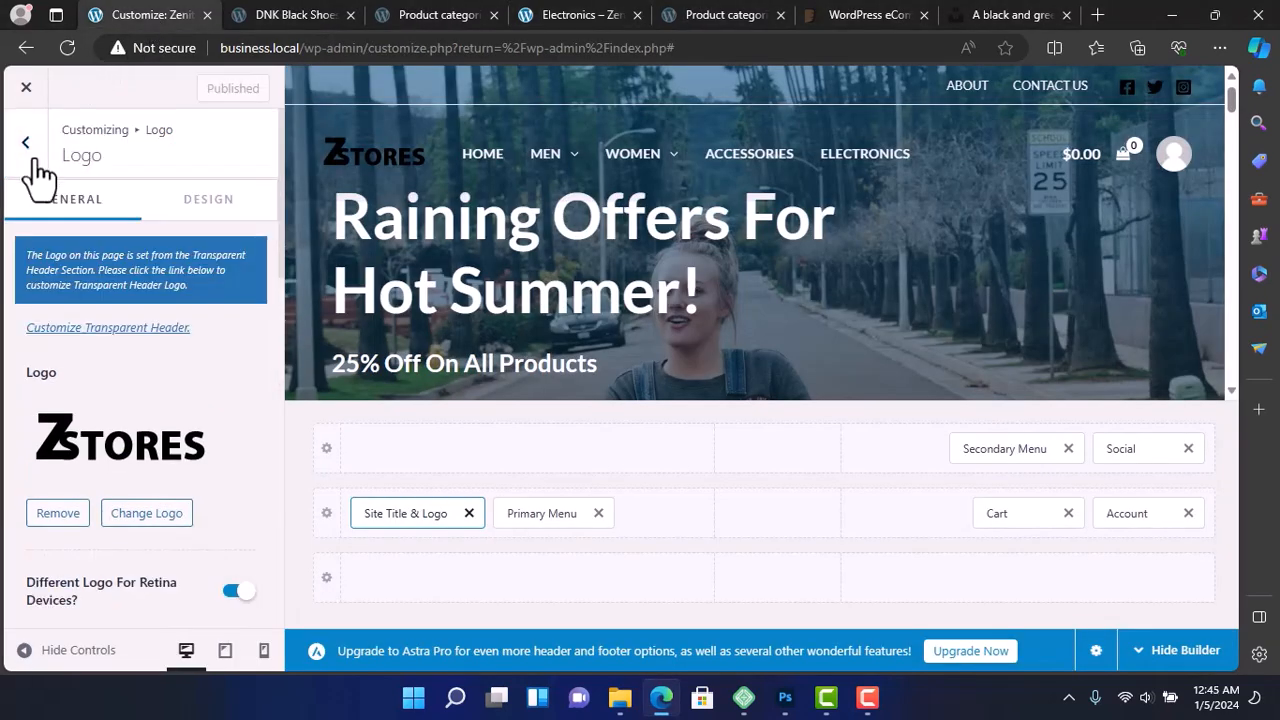
click(27, 148)
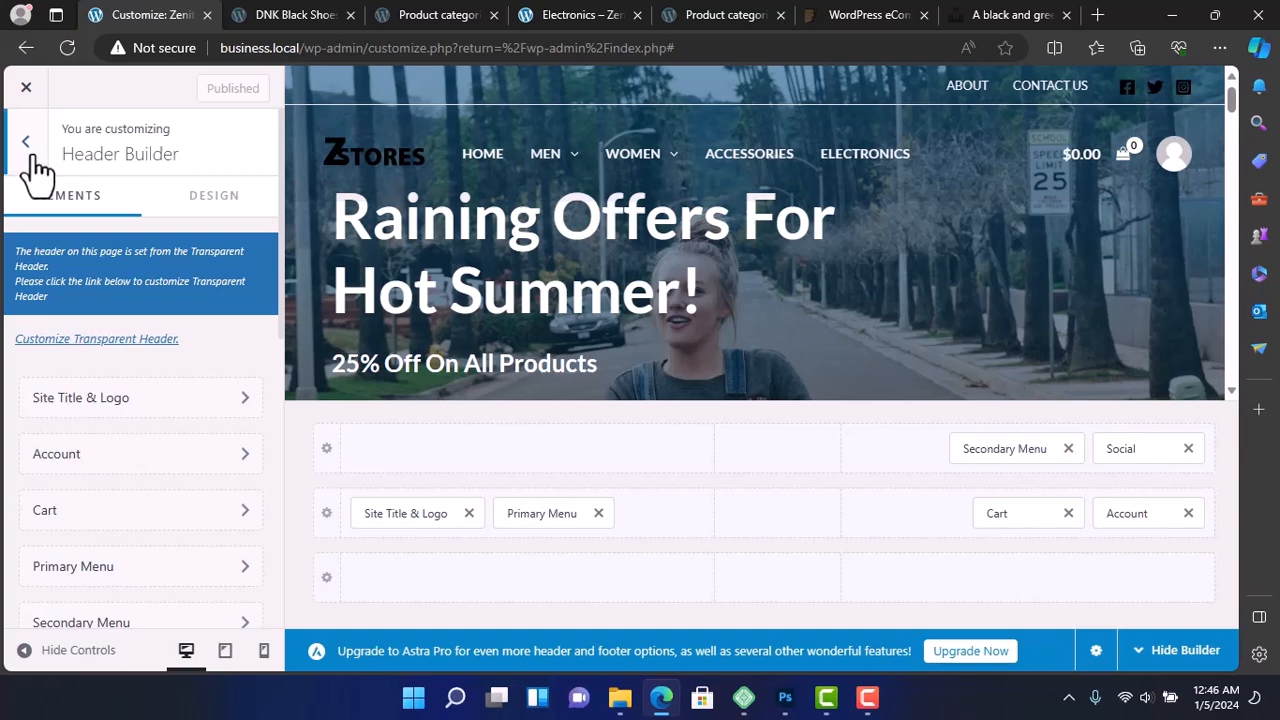
click(27, 145)
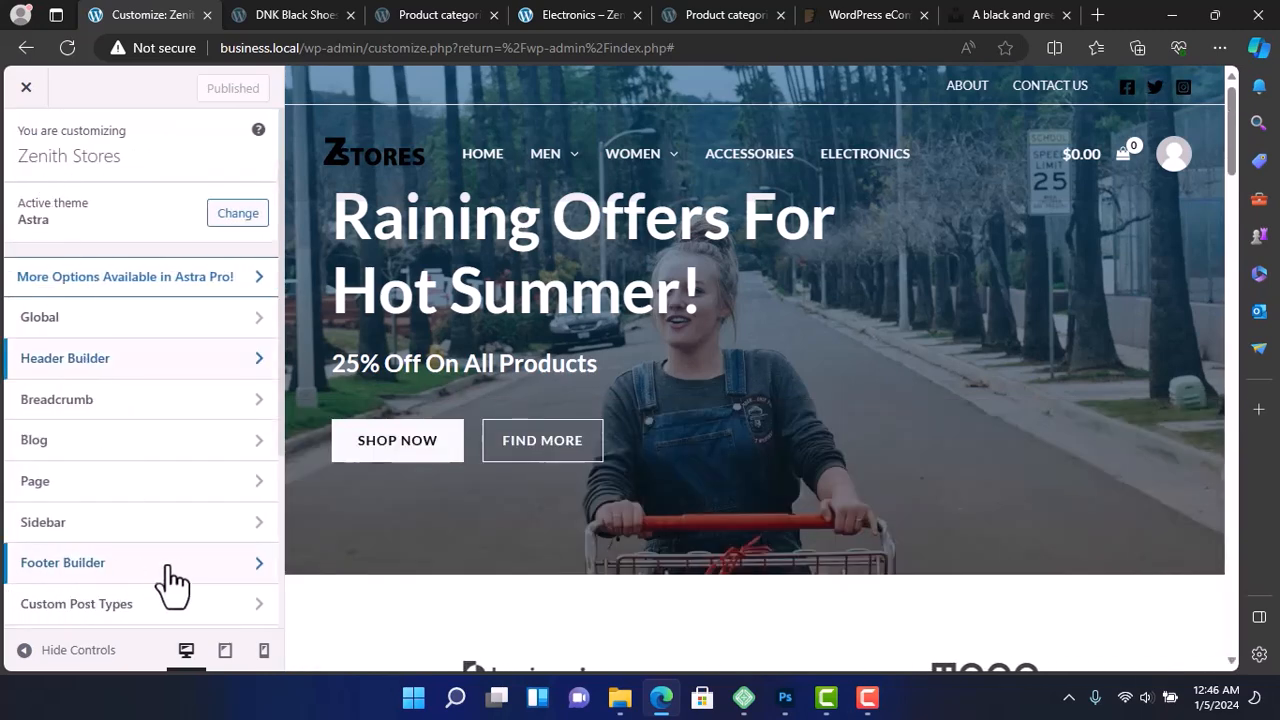
click(115, 586)
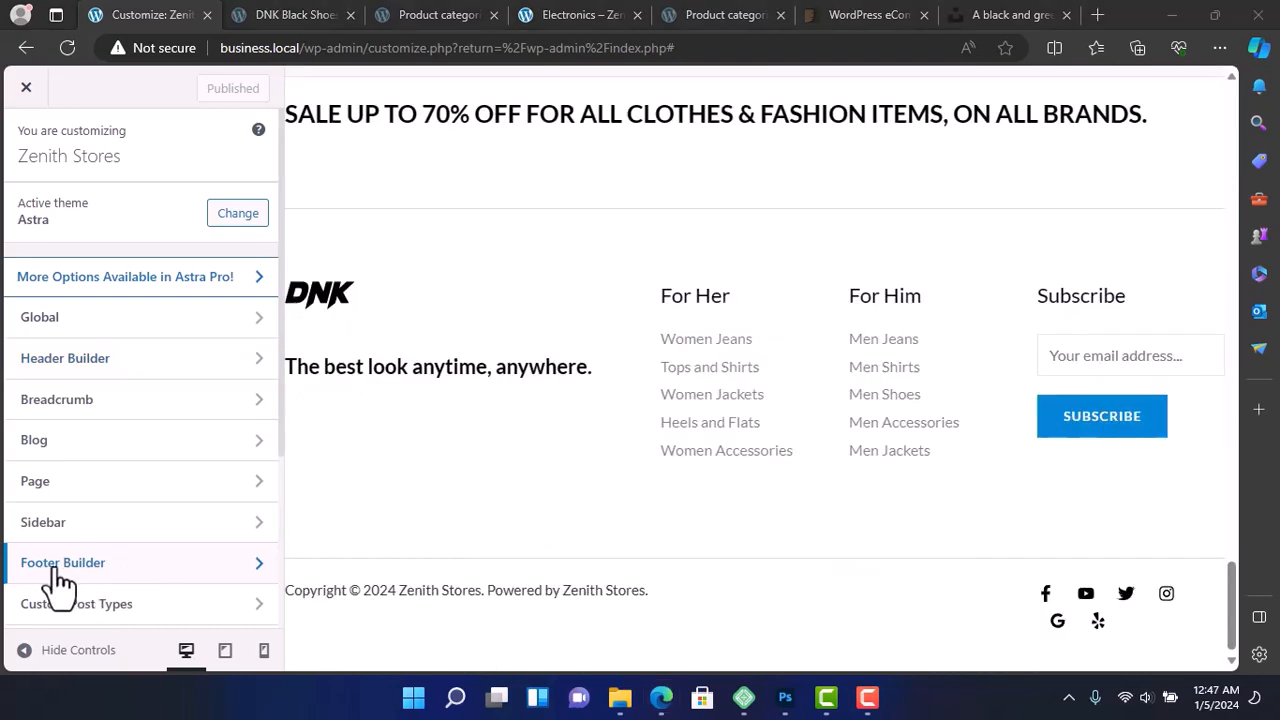
click(55, 570)
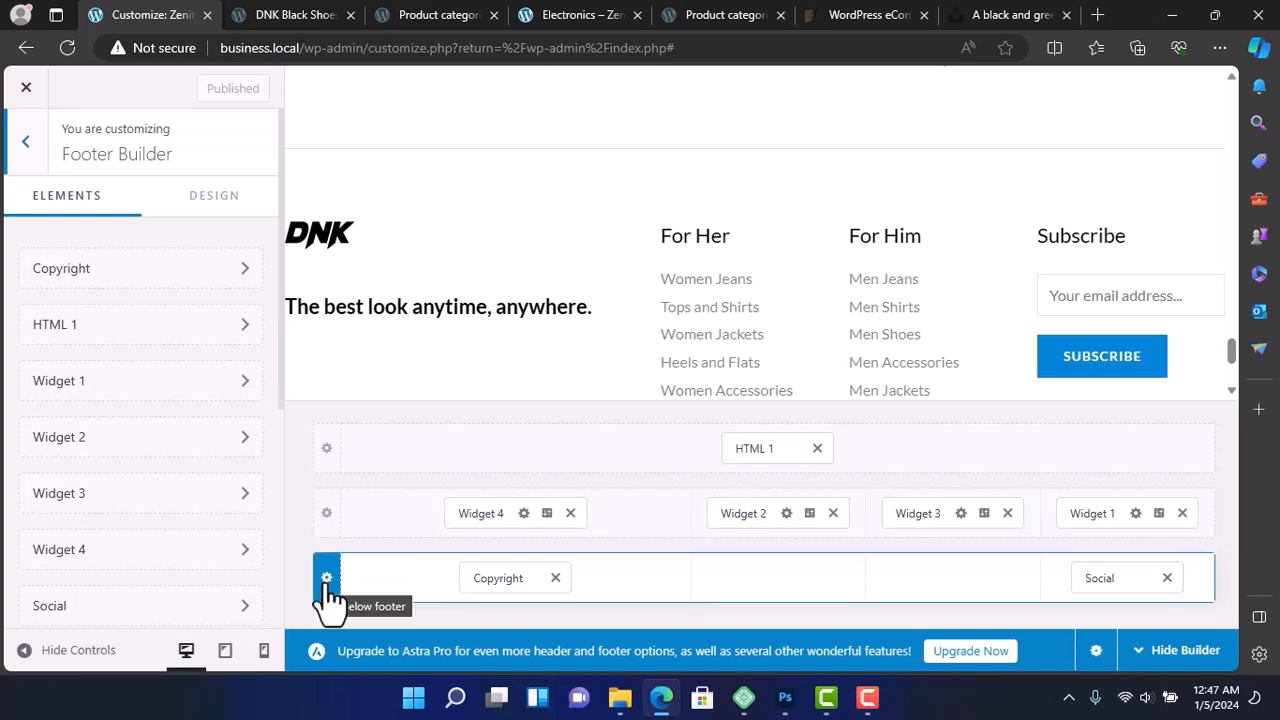
Step: Glance at the Electronics page, then return to the Customizer's Footer Builder
click(586, 12)
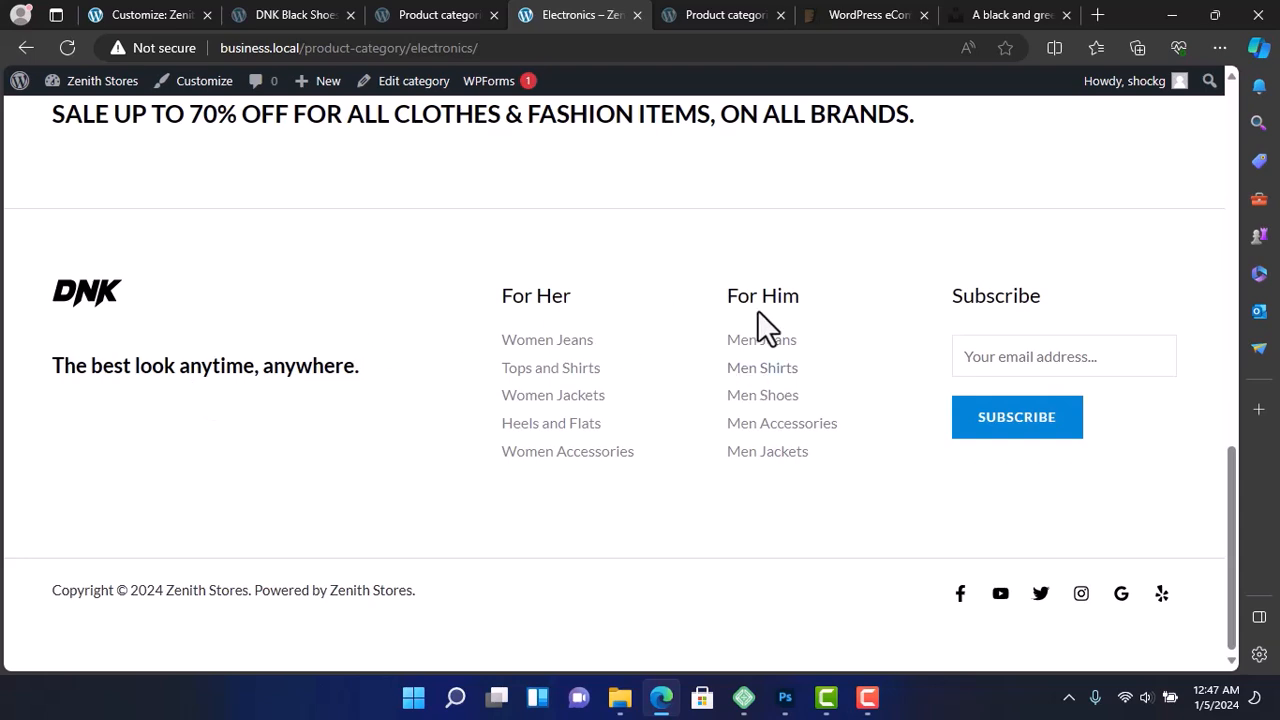
click(149, 15)
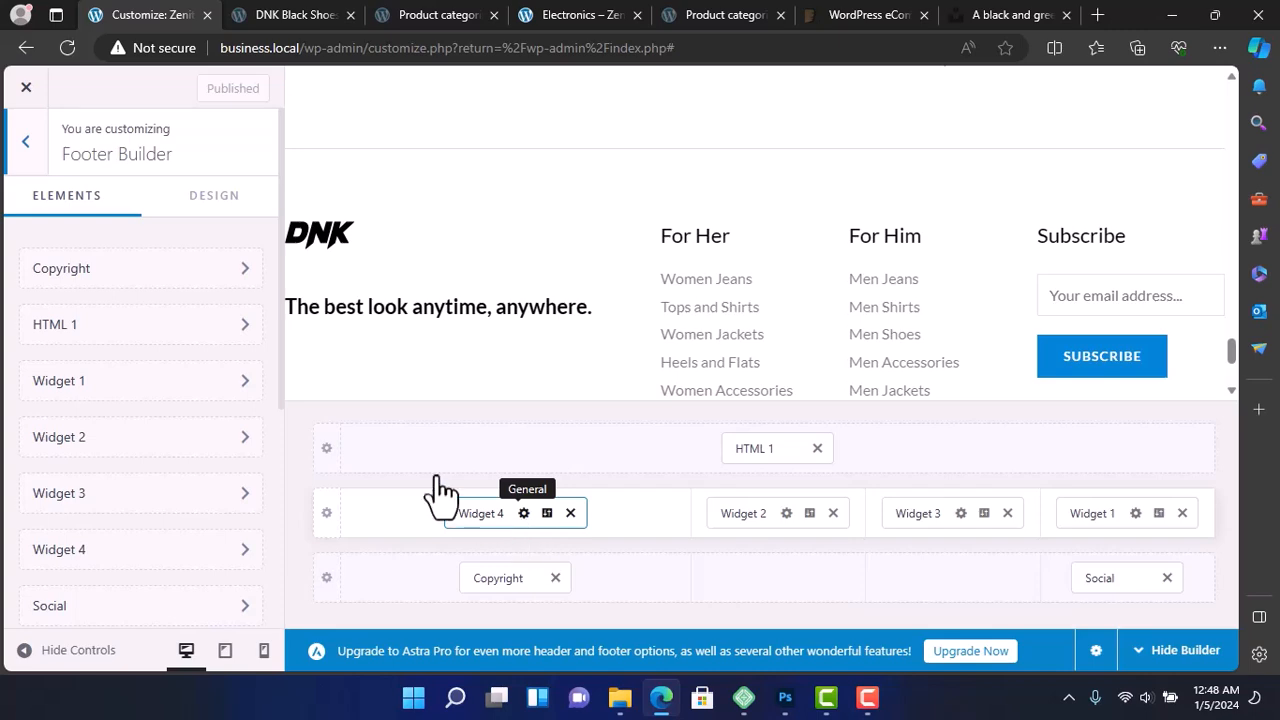
Step: In footer Widget 4, change the tagline to 'The best look Store in Town.'
click(484, 514)
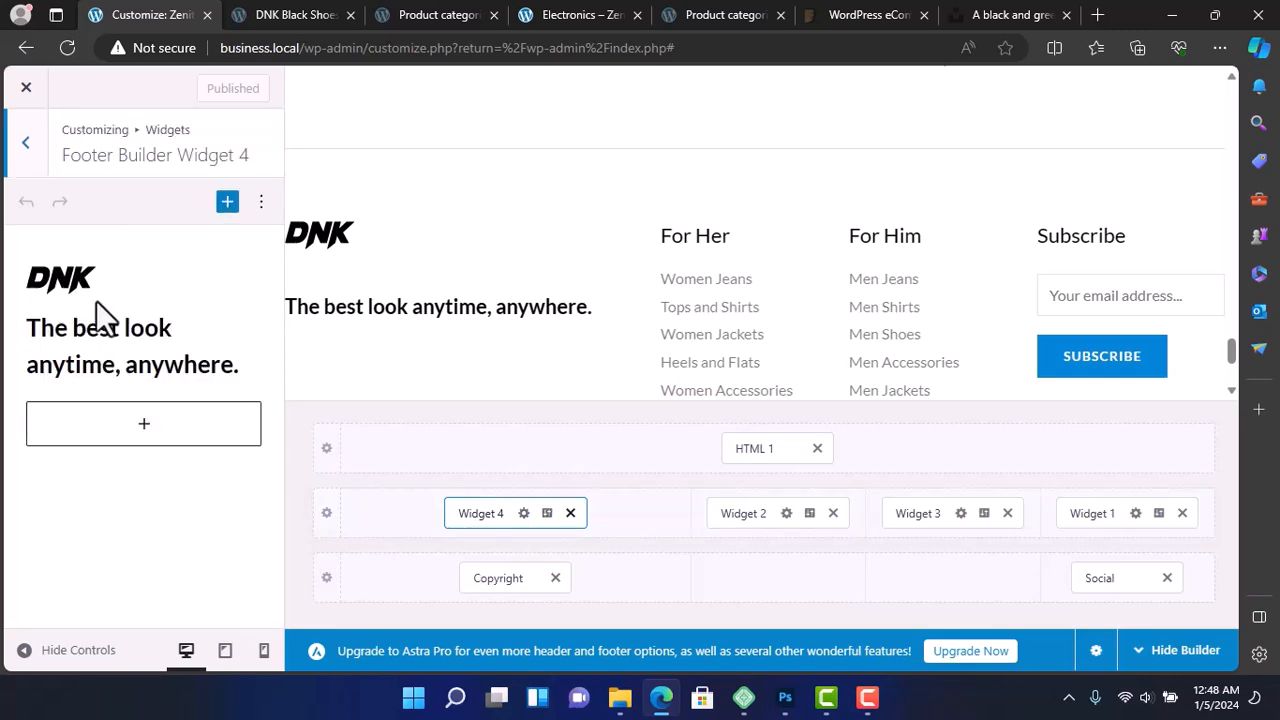
click(189, 338)
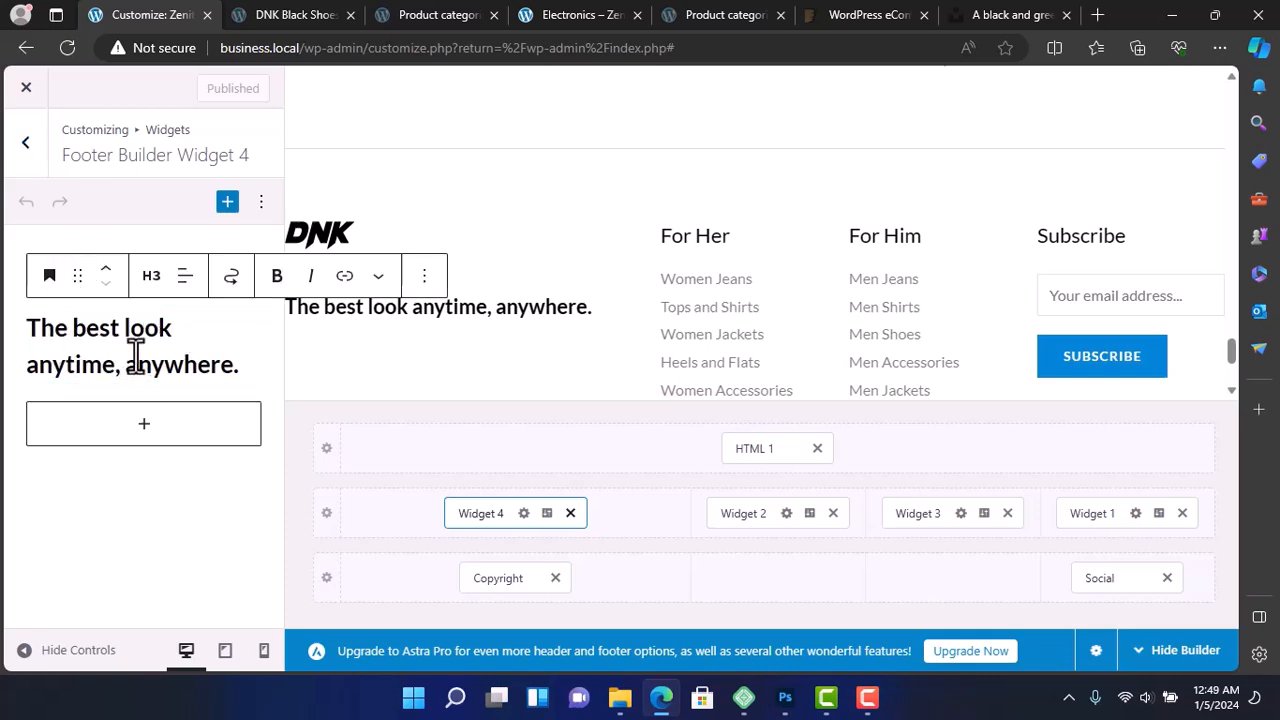
click(231, 366)
key(BackSpace)
key(BackSpace)
key(BackSpace)
key(BackSpace)
key(BackSpace)
key(BackSpace)
key(BackSpace)
key(BackSpace)
key(BackSpace)
key(BackSpace)
key(BackSpace)
key(BackSpace)
key(BackSpace)
key(BackSpace)
key(BackSpace)
key(BackSpace)
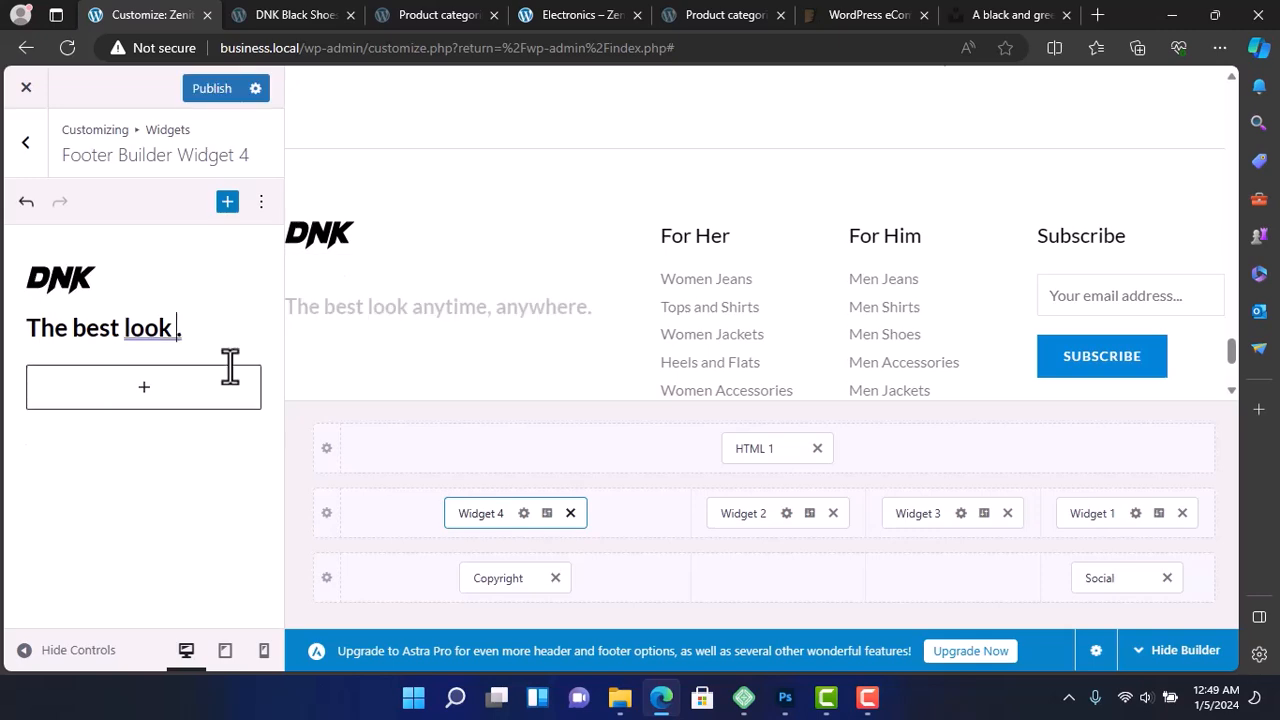
text(Store in )
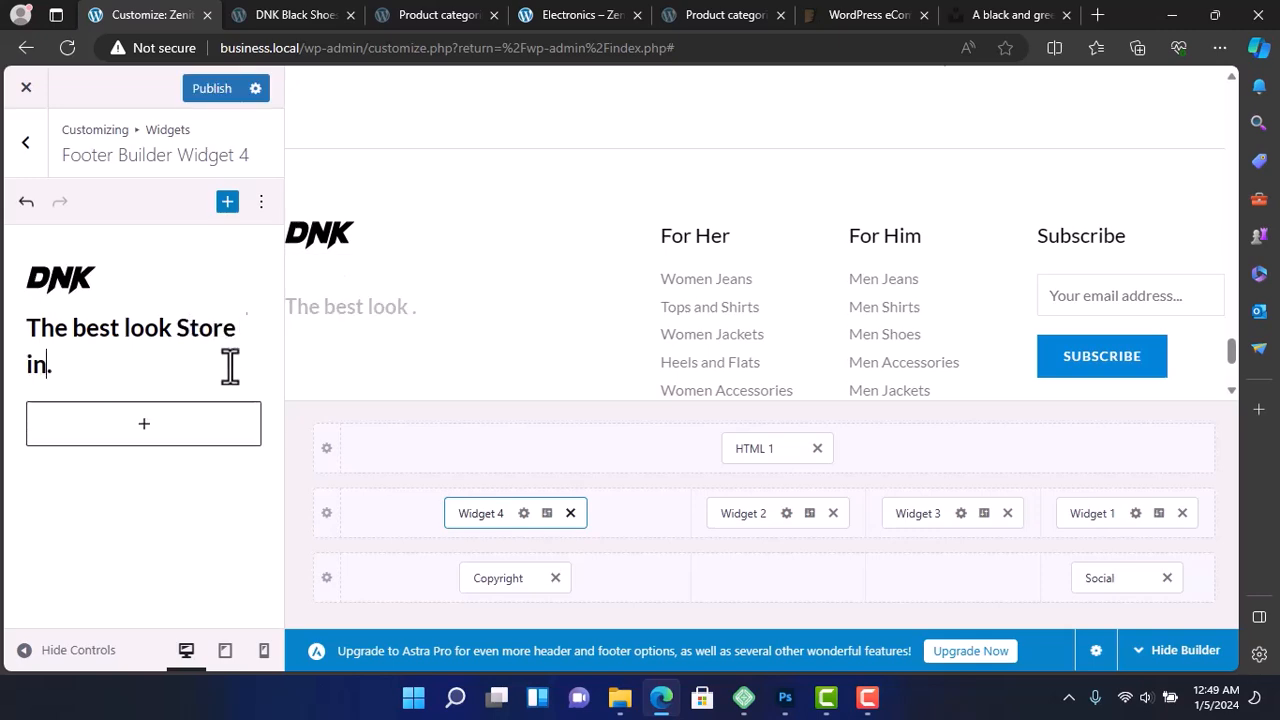
text(Town)
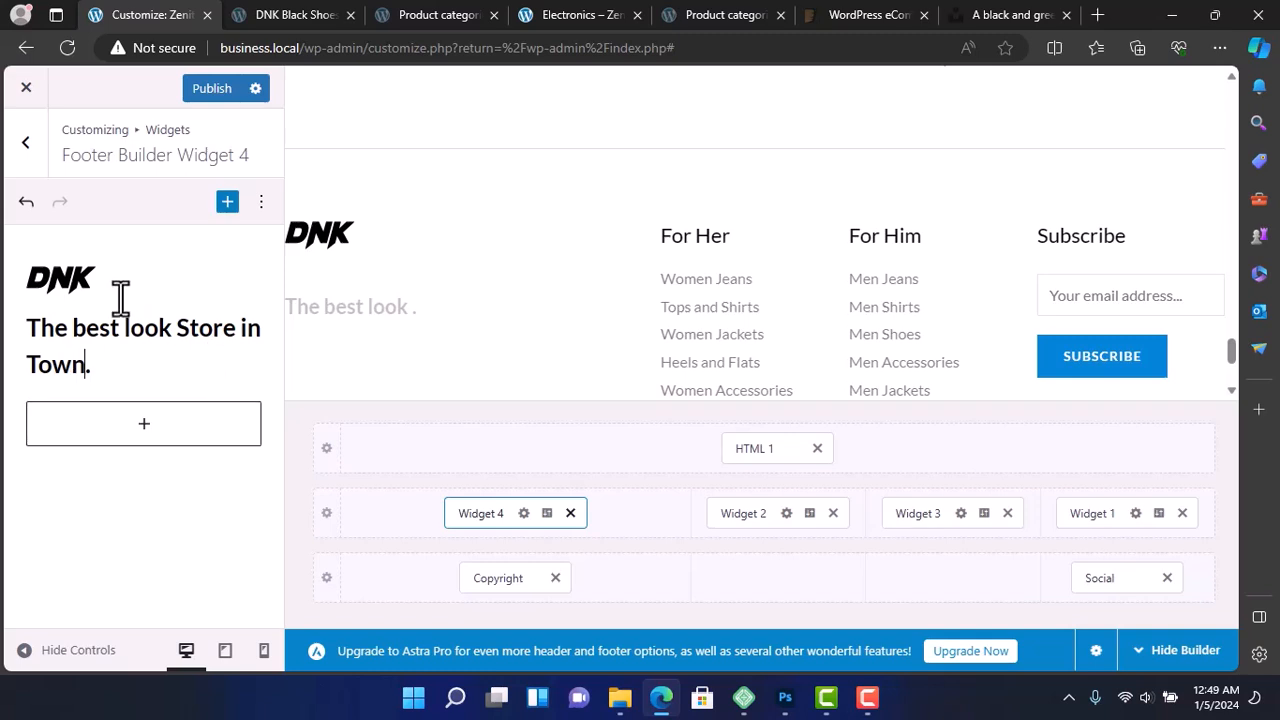
Step: Replace the DNK logo with LOGO-1.png from the Media Library, resize it, and publish
click(72, 284)
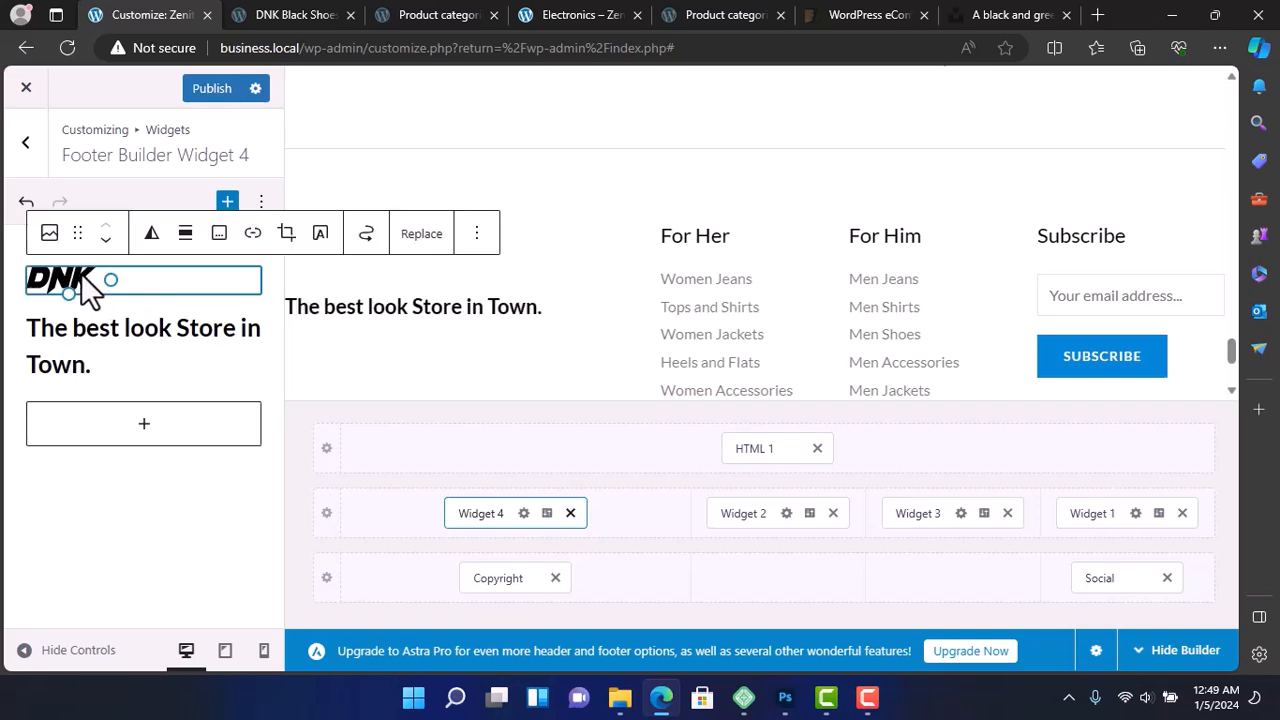
click(421, 240)
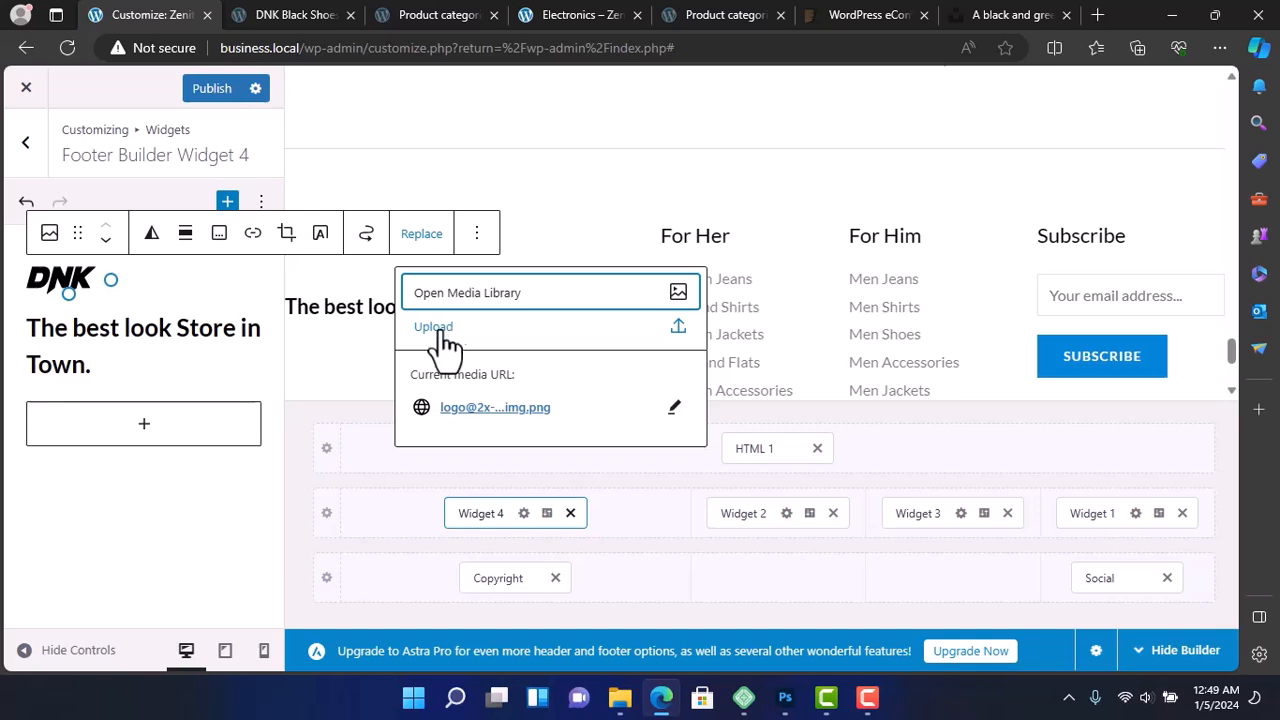
click(497, 314)
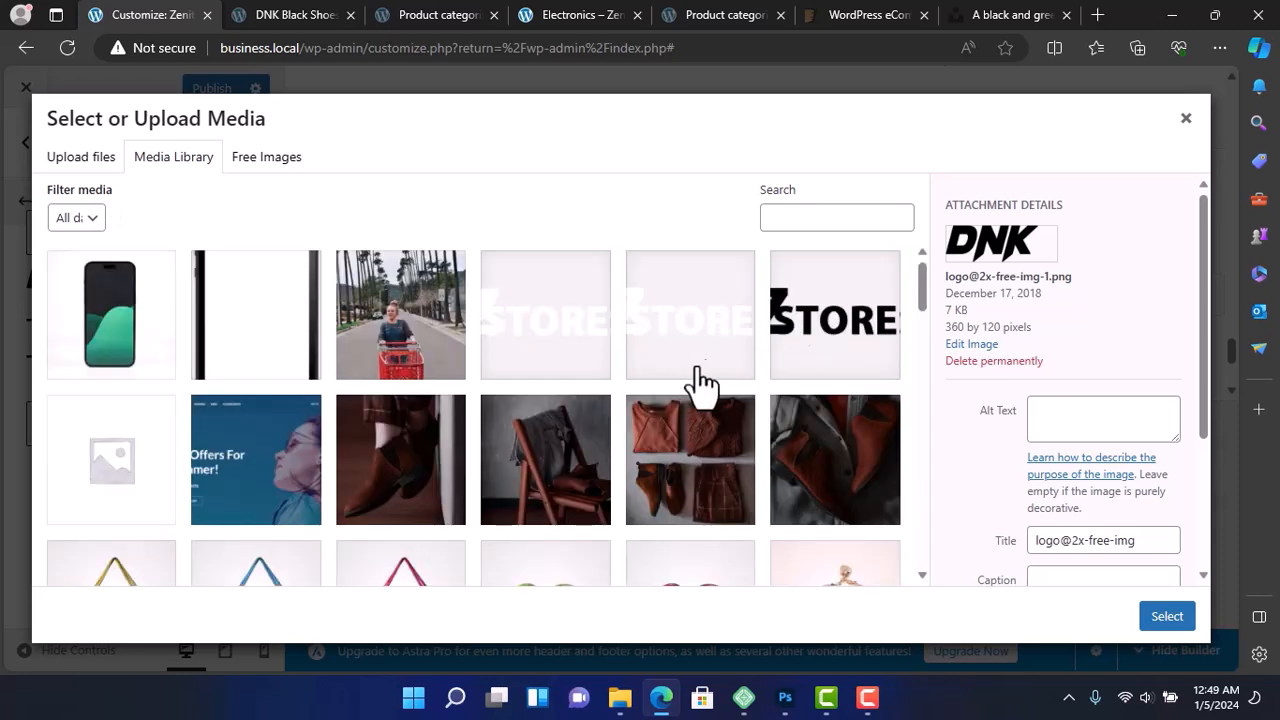
click(826, 350)
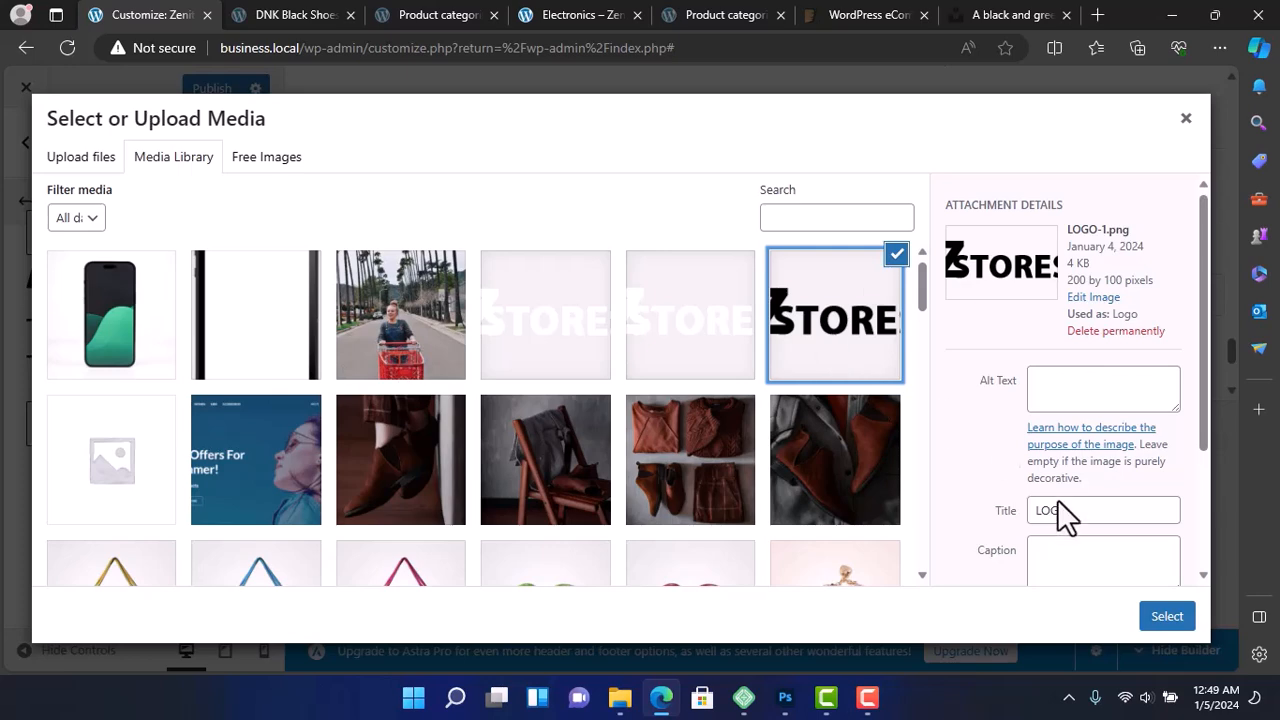
click(1166, 617)
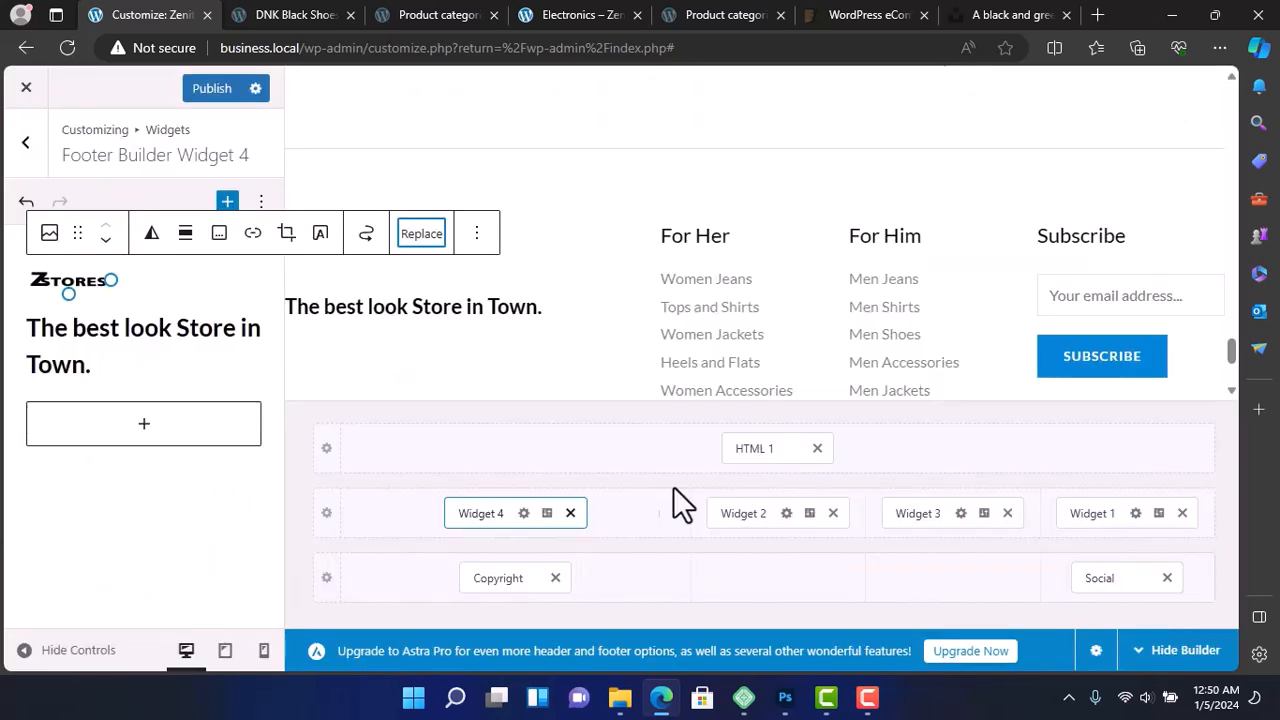
drag(69, 293, 69, 308)
drag(160, 287, 80, 305)
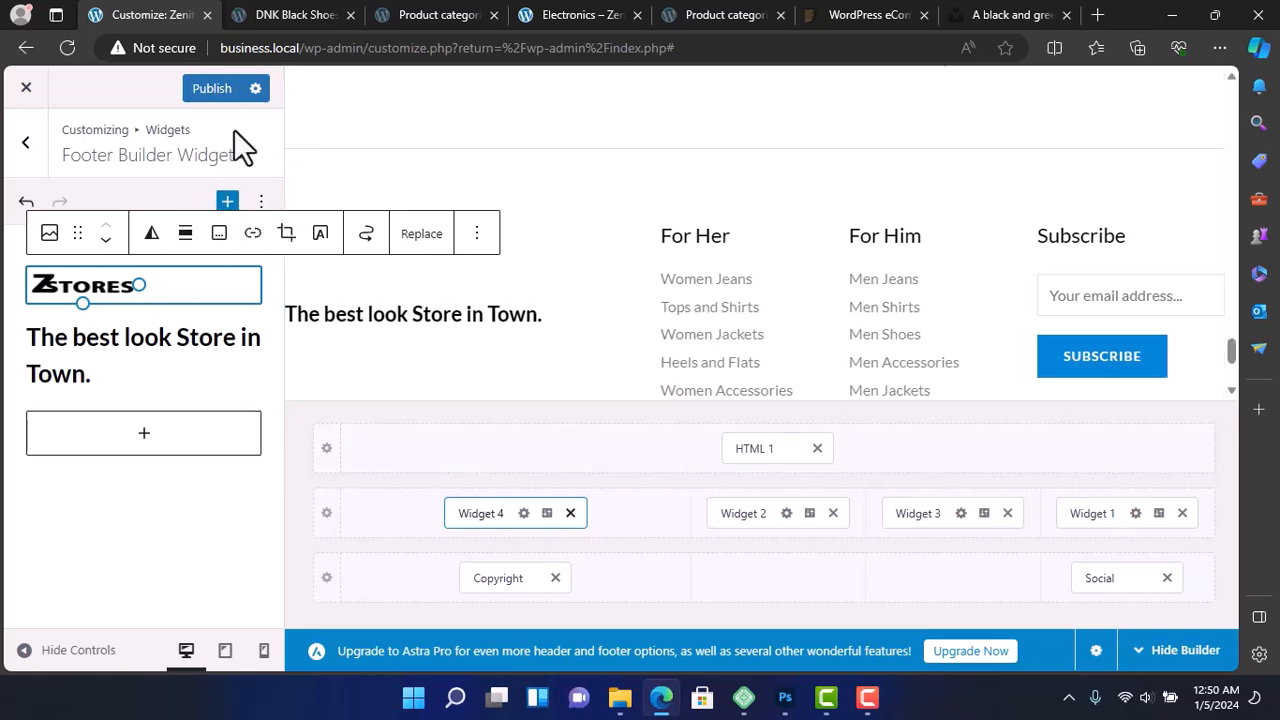
click(213, 89)
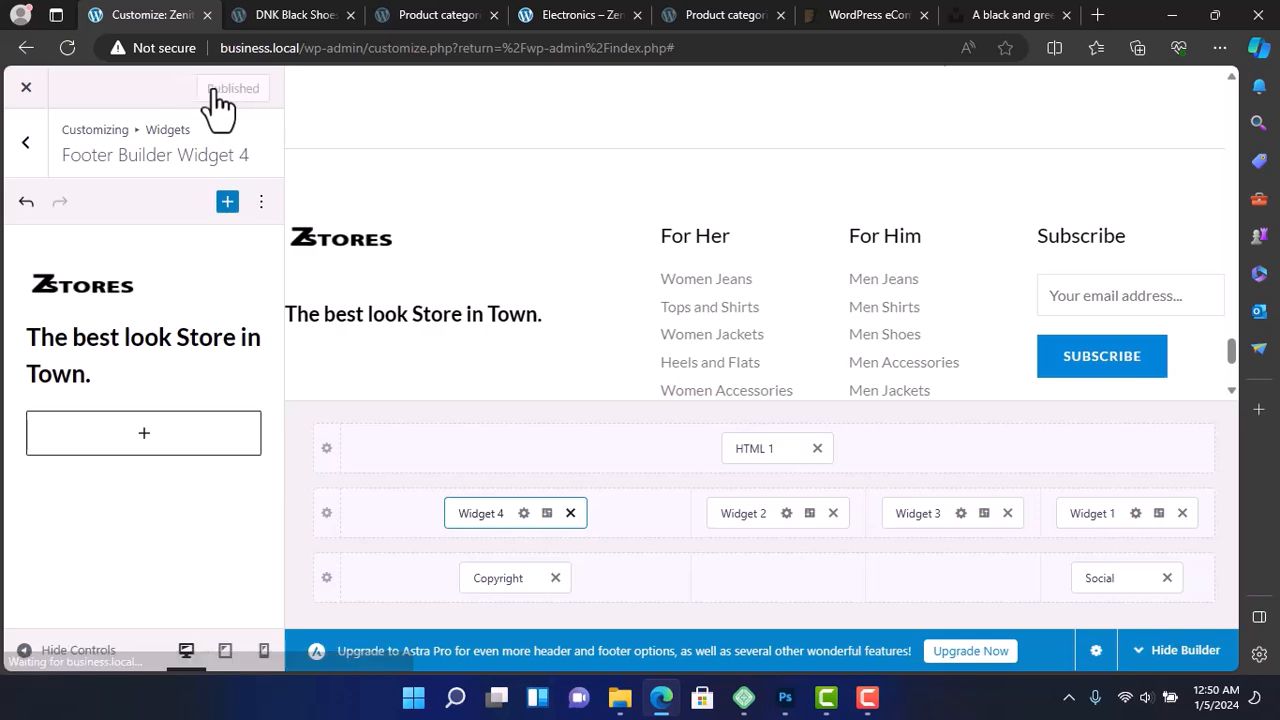
Step: On the live site, go to the home page footer to confirm the ZSTORES logo and new tagline
click(560, 15)
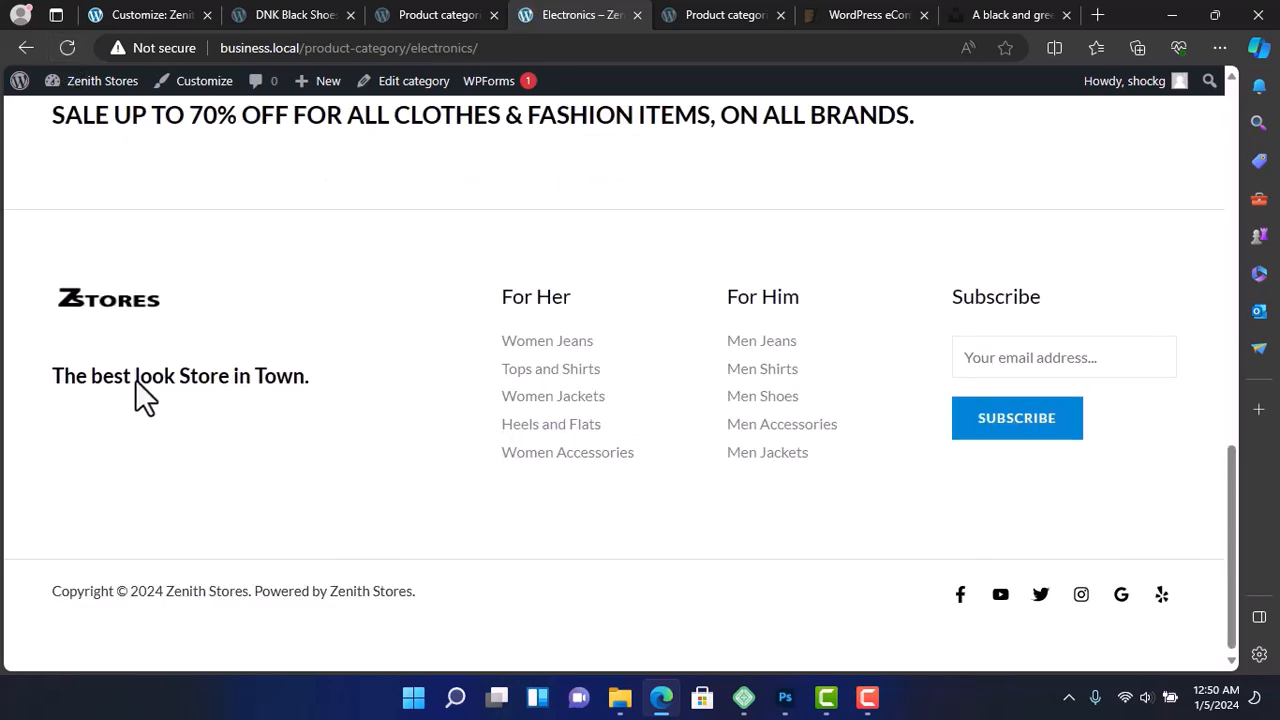
drag(1228, 498, 1205, 127)
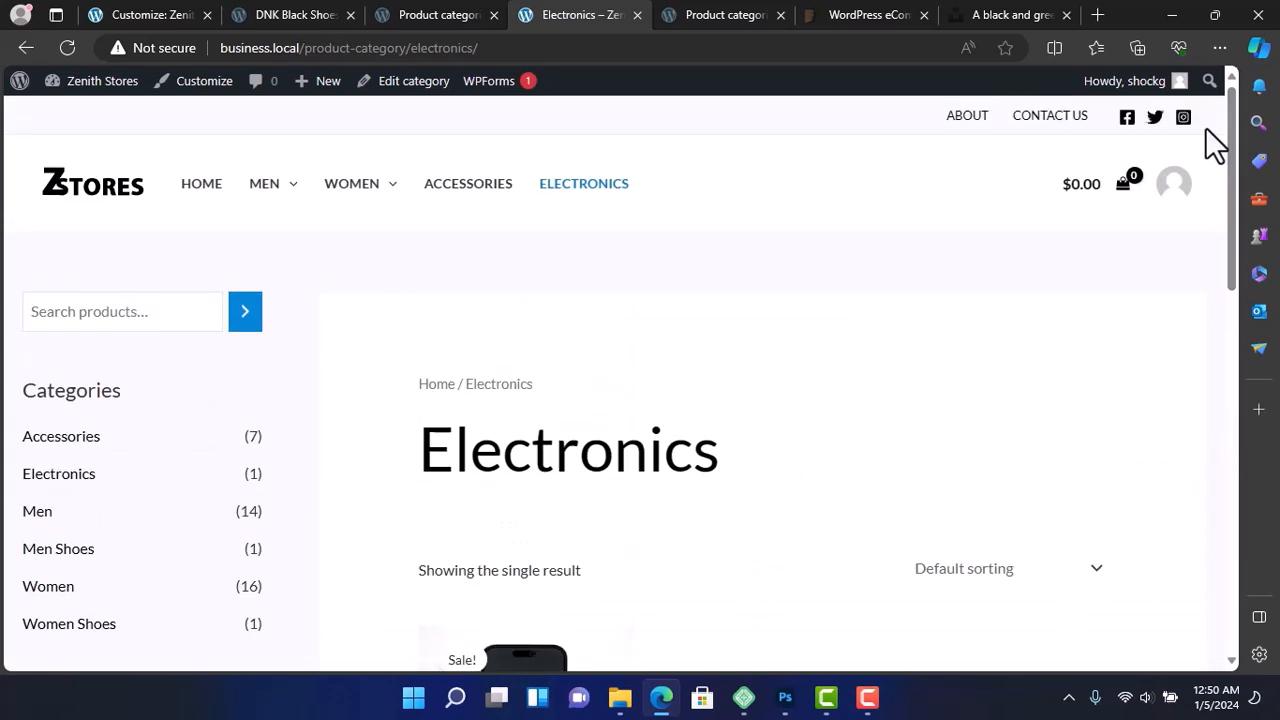
click(201, 186)
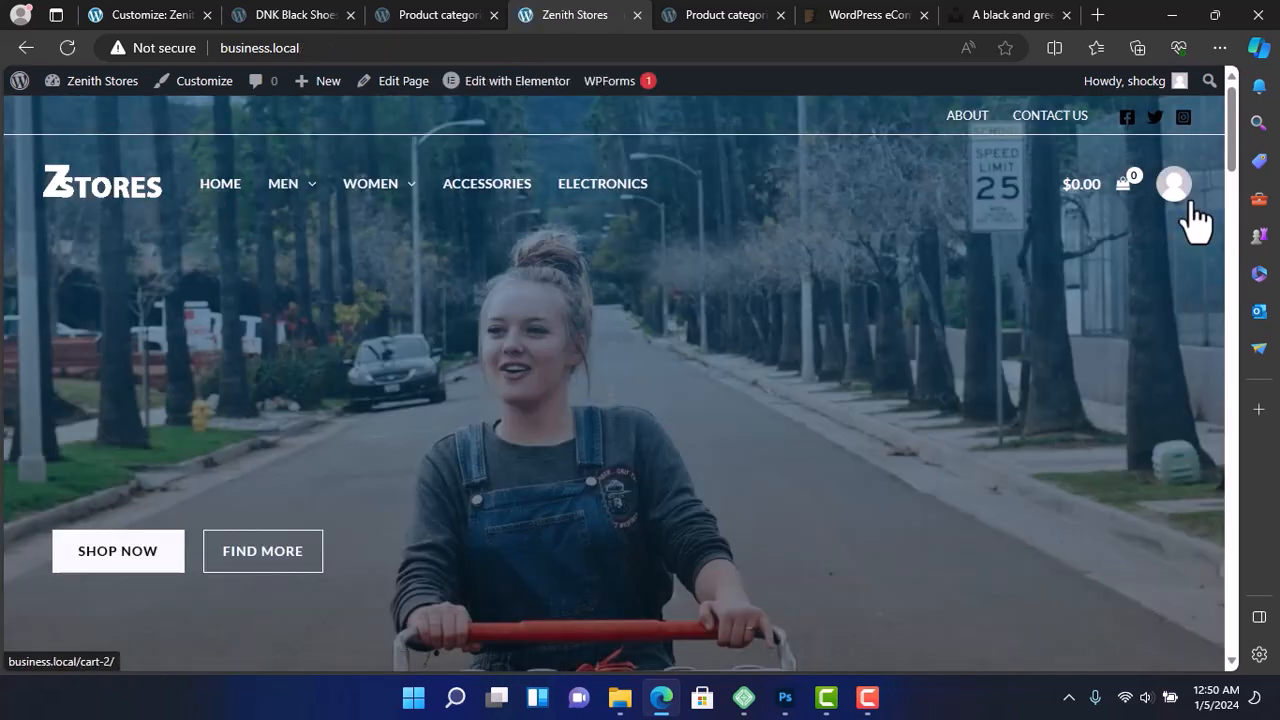
drag(1232, 112, 1252, 652)
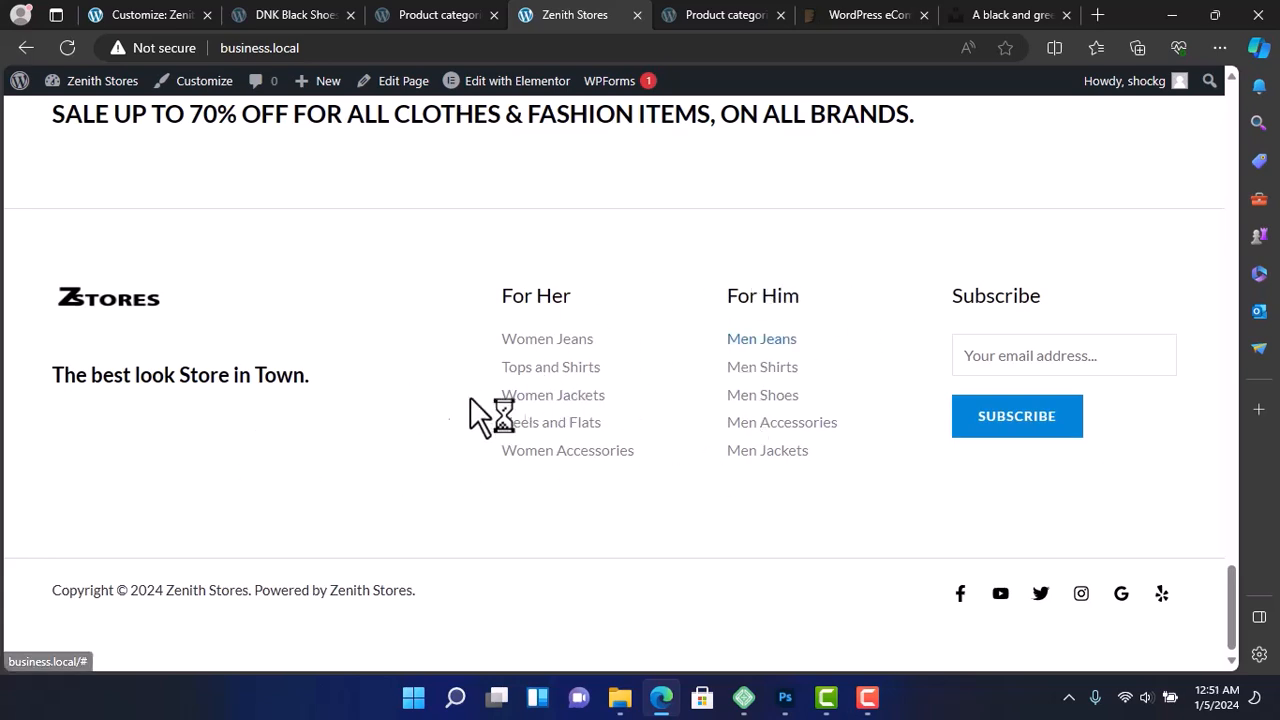
Step: In the For Her footer widget's Navigation Menu block, switch the selected menu to Main Menu
click(115, 15)
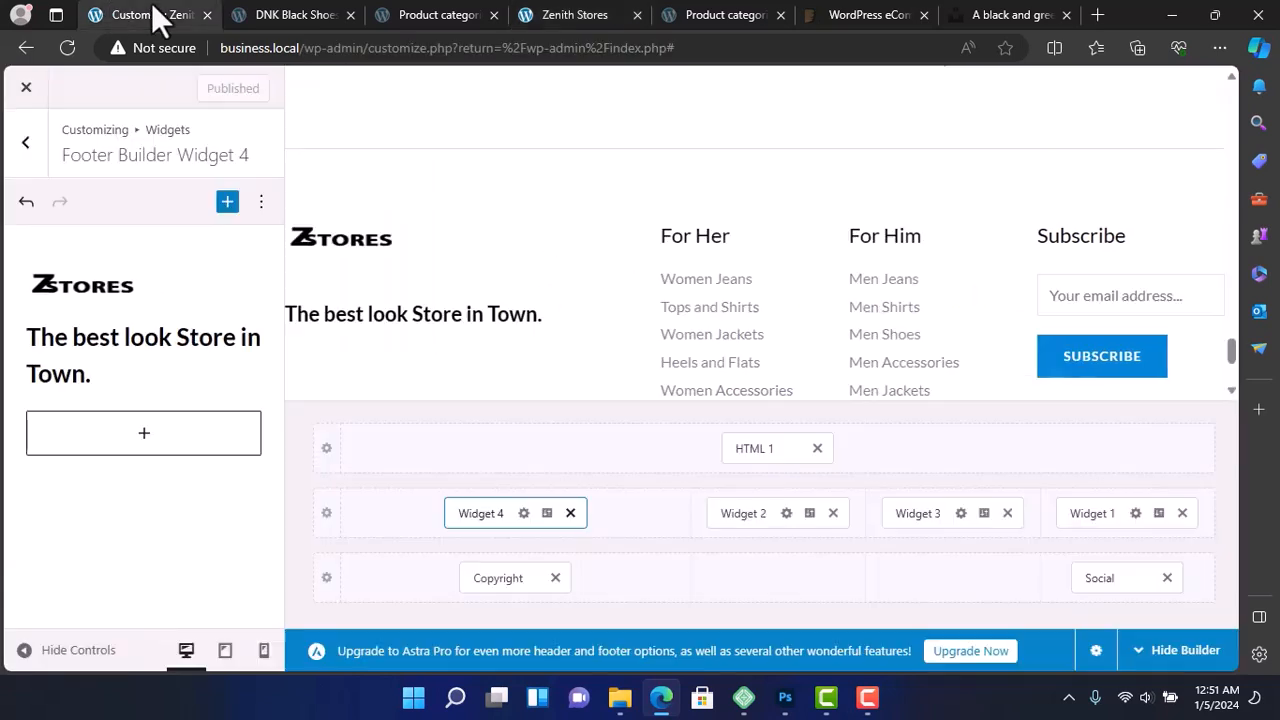
click(786, 513)
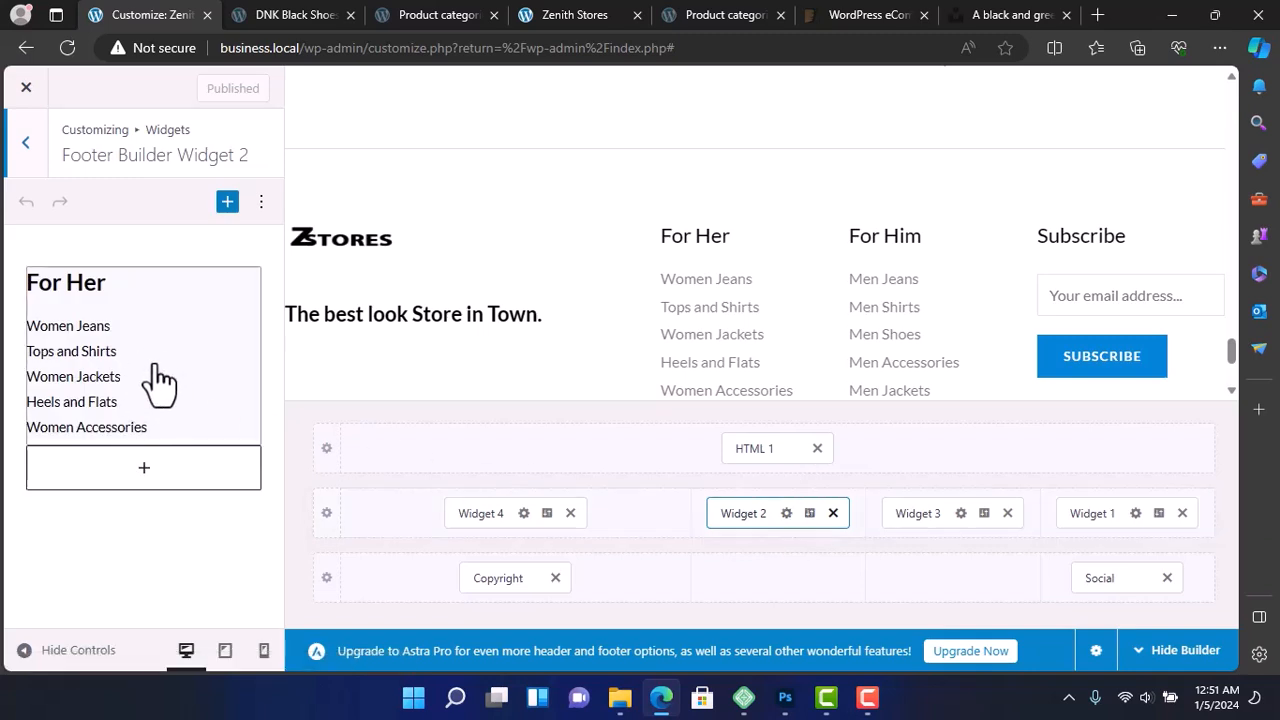
click(160, 382)
key(ctrl+a)
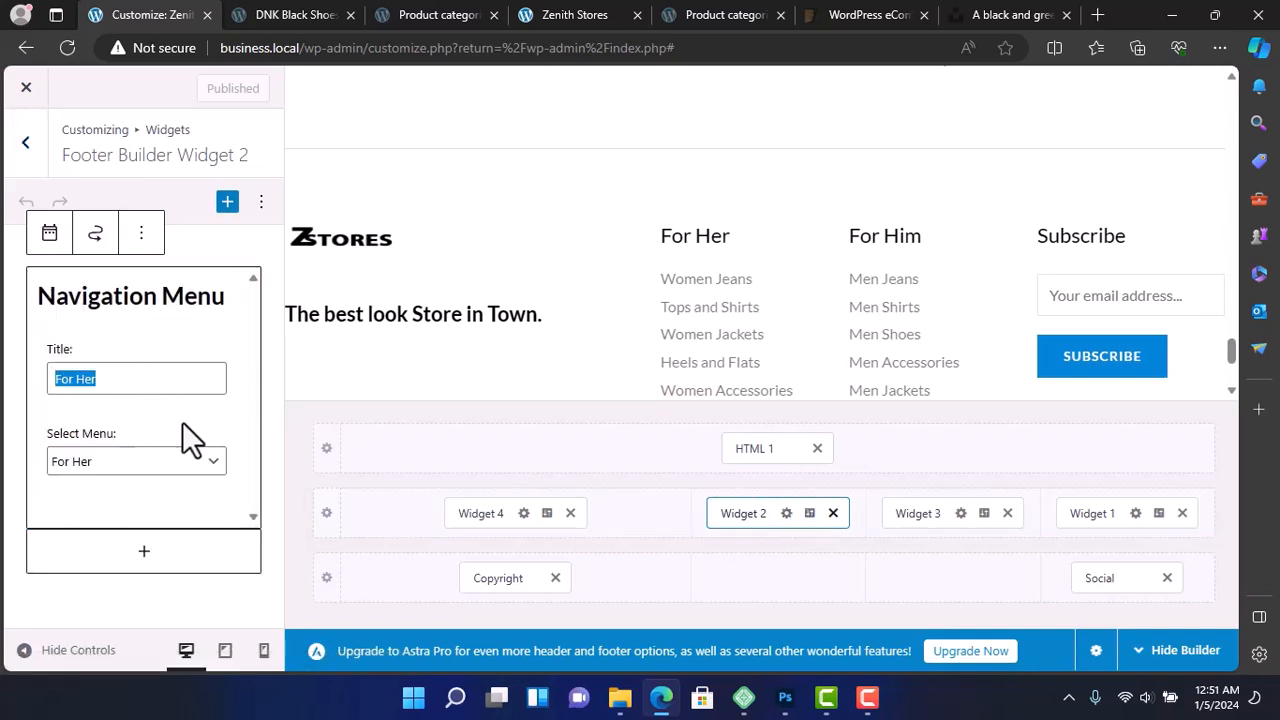
click(133, 378)
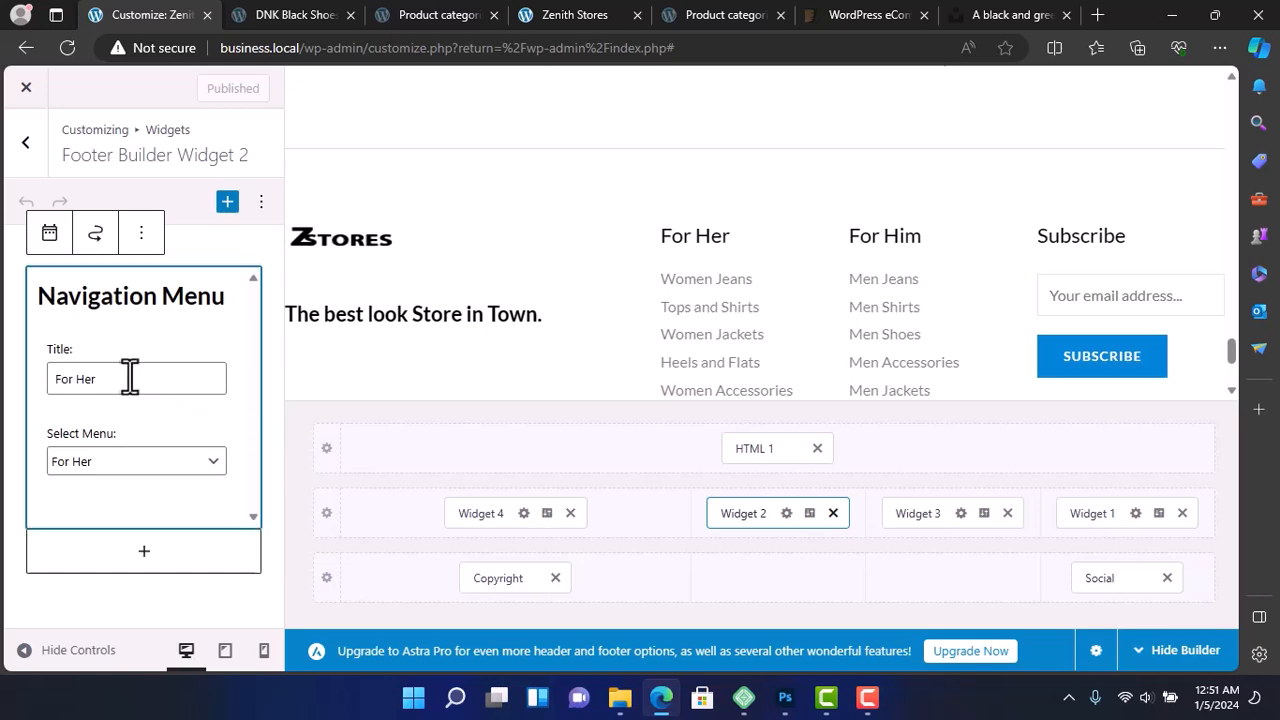
drag(126, 377, 30, 395)
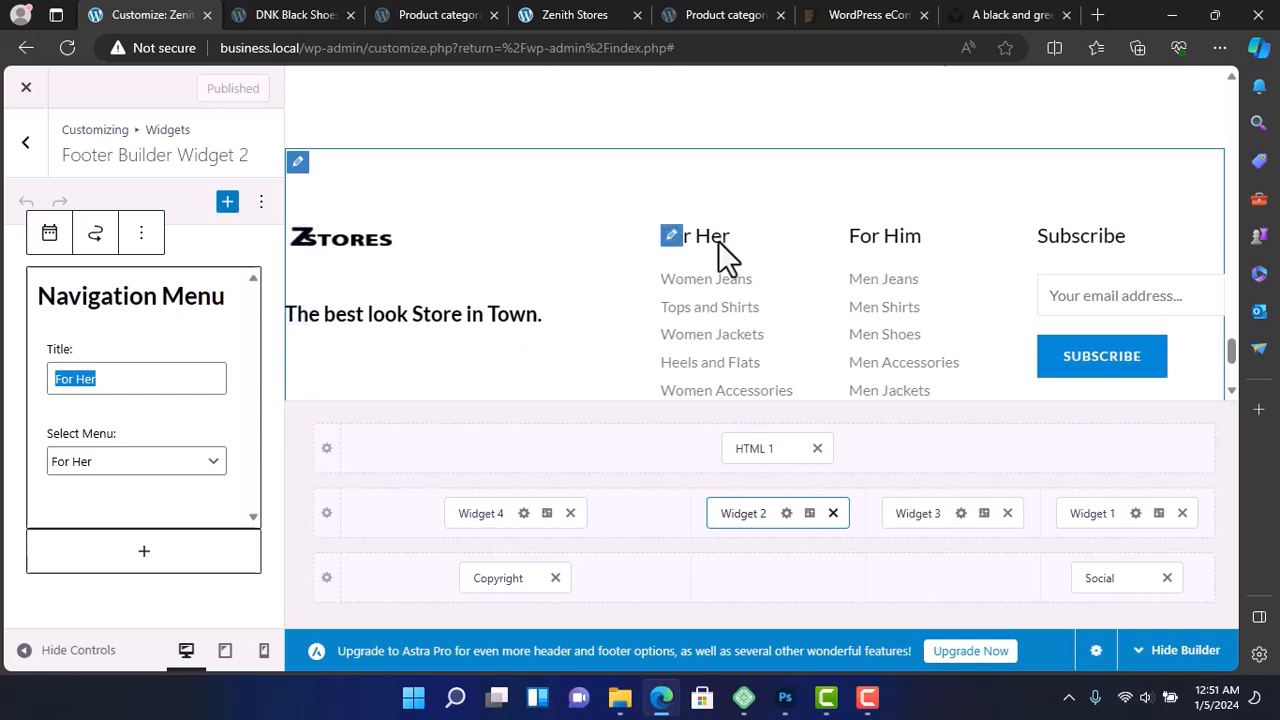
click(218, 484)
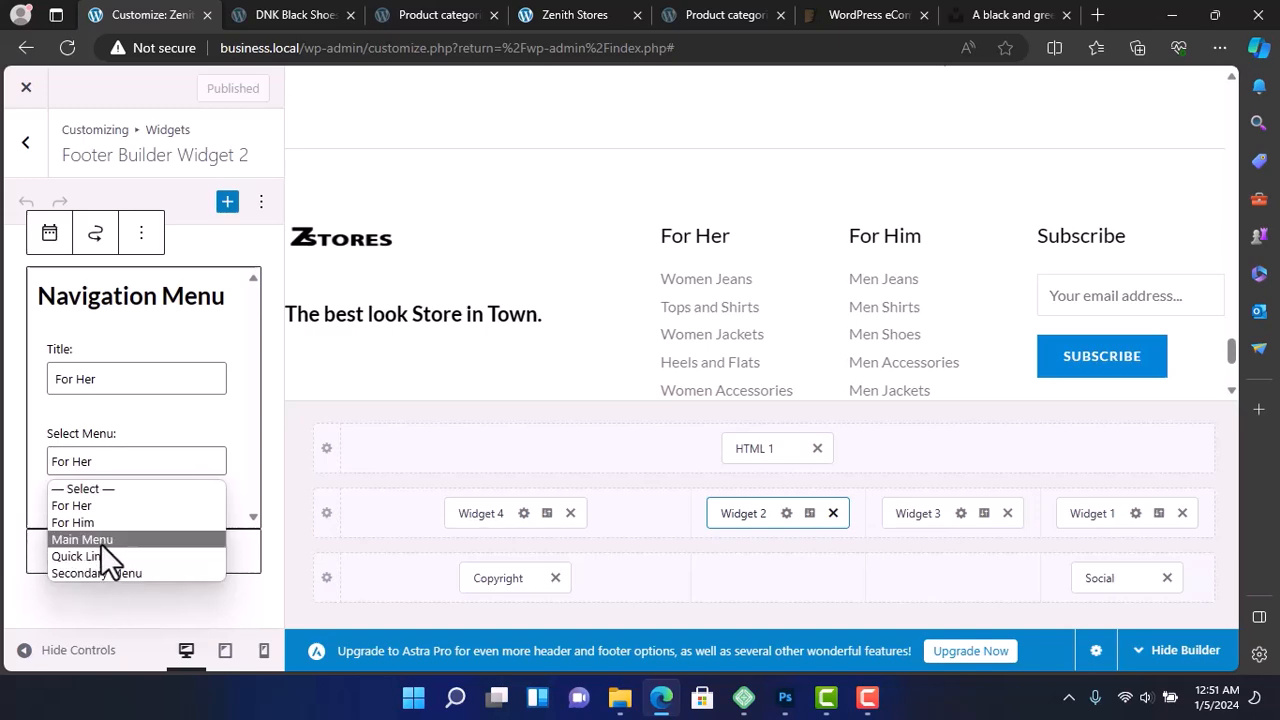
key(Return)
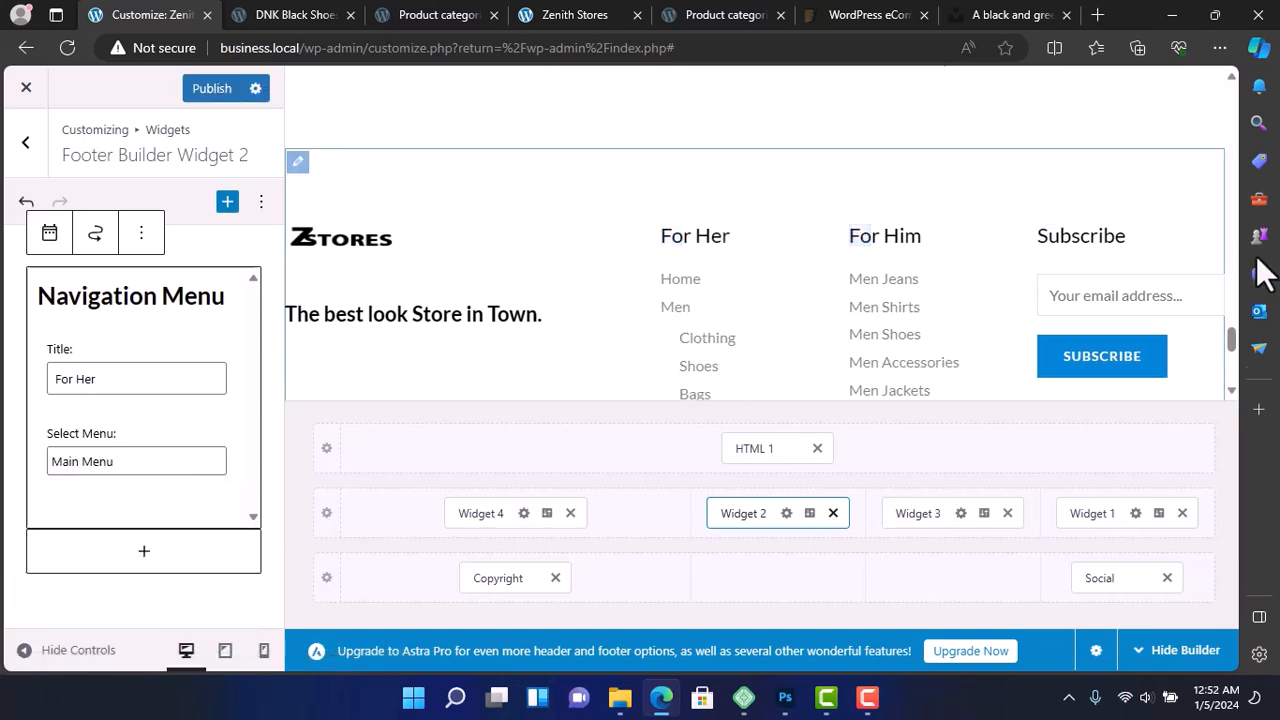
Step: Set the widget's menu back to For Her
scroll(1231, 342, down, 2)
drag(1231, 340, 1232, 332)
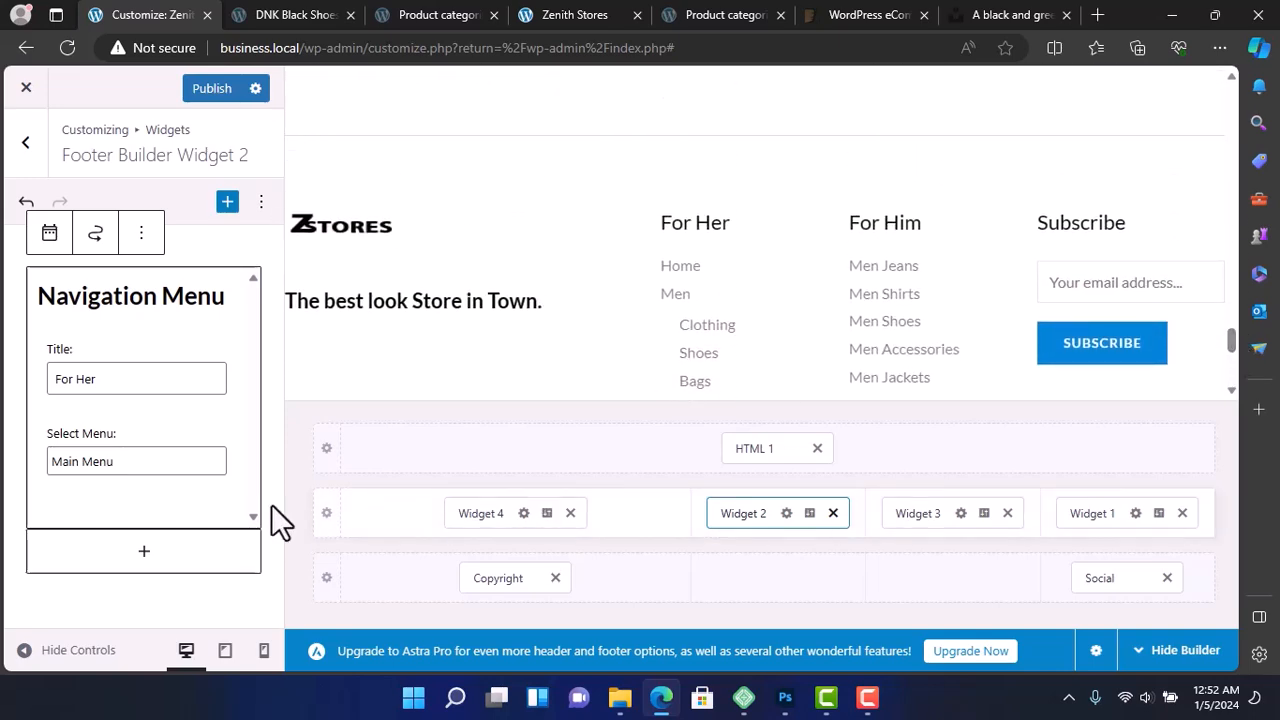
click(218, 461)
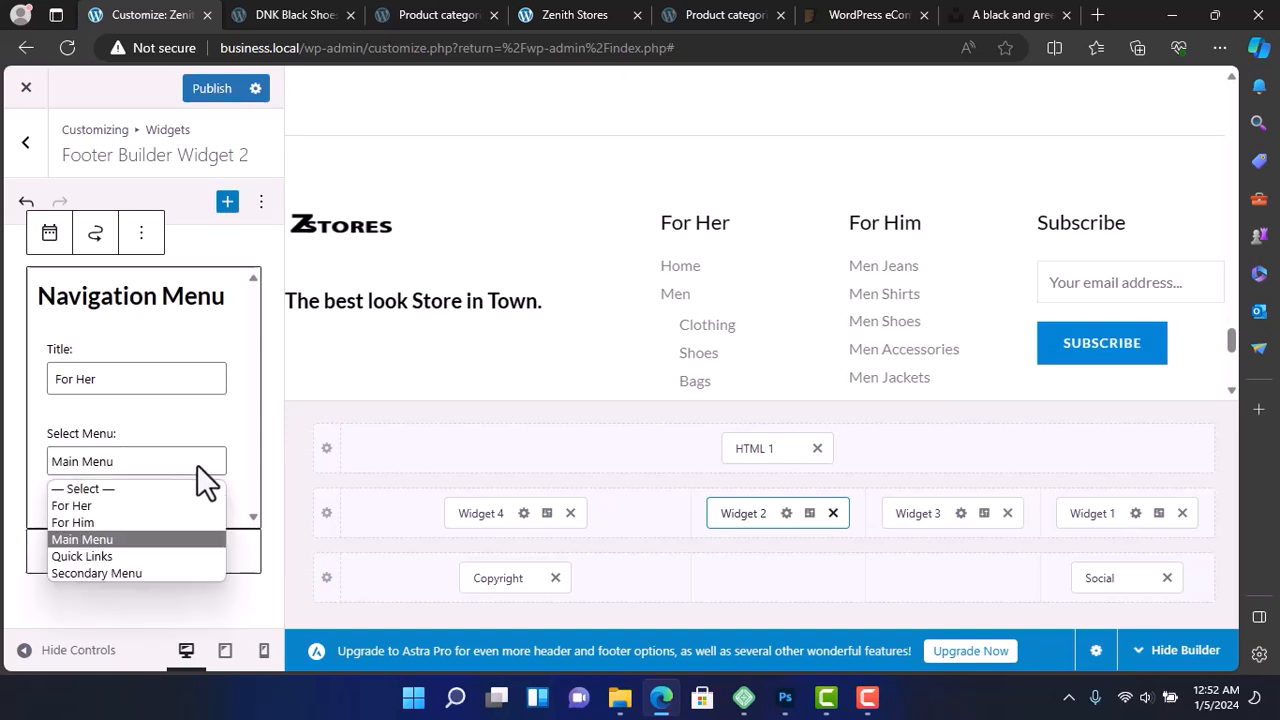
click(110, 508)
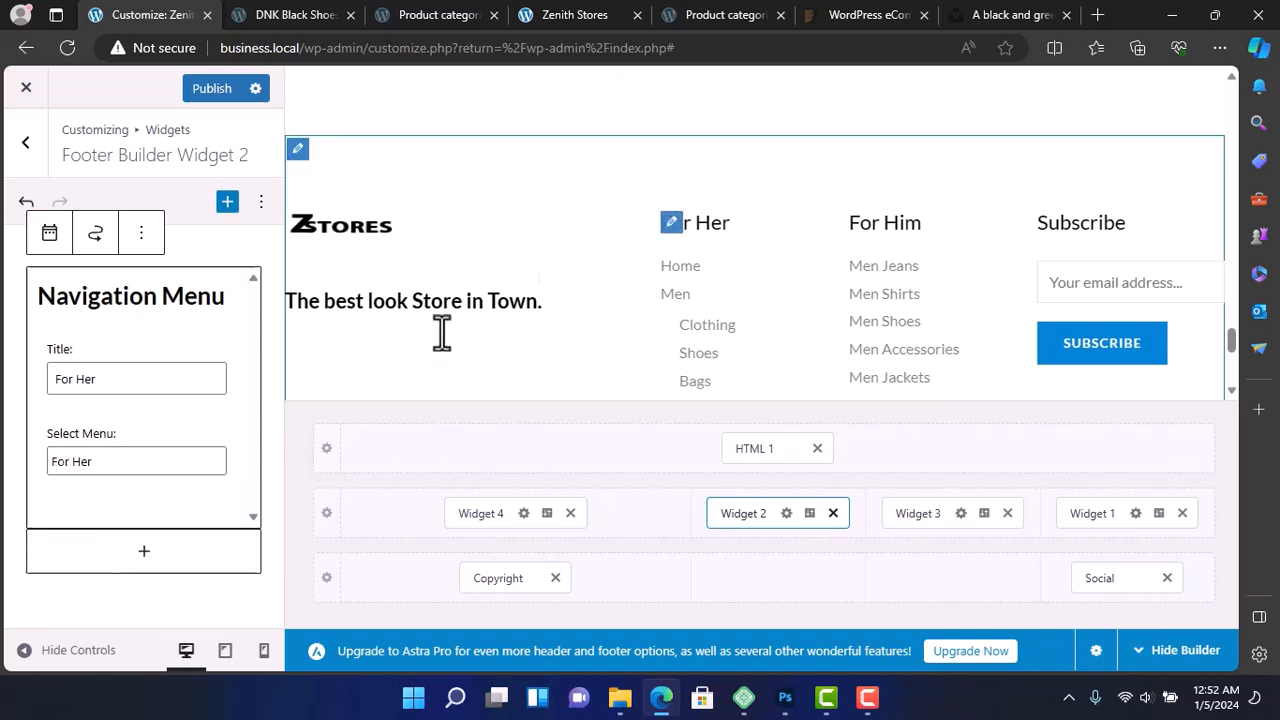
Step: Go from the DNK Black Shoes page to the admin Dashboard and open Appearance > Menus
click(288, 15)
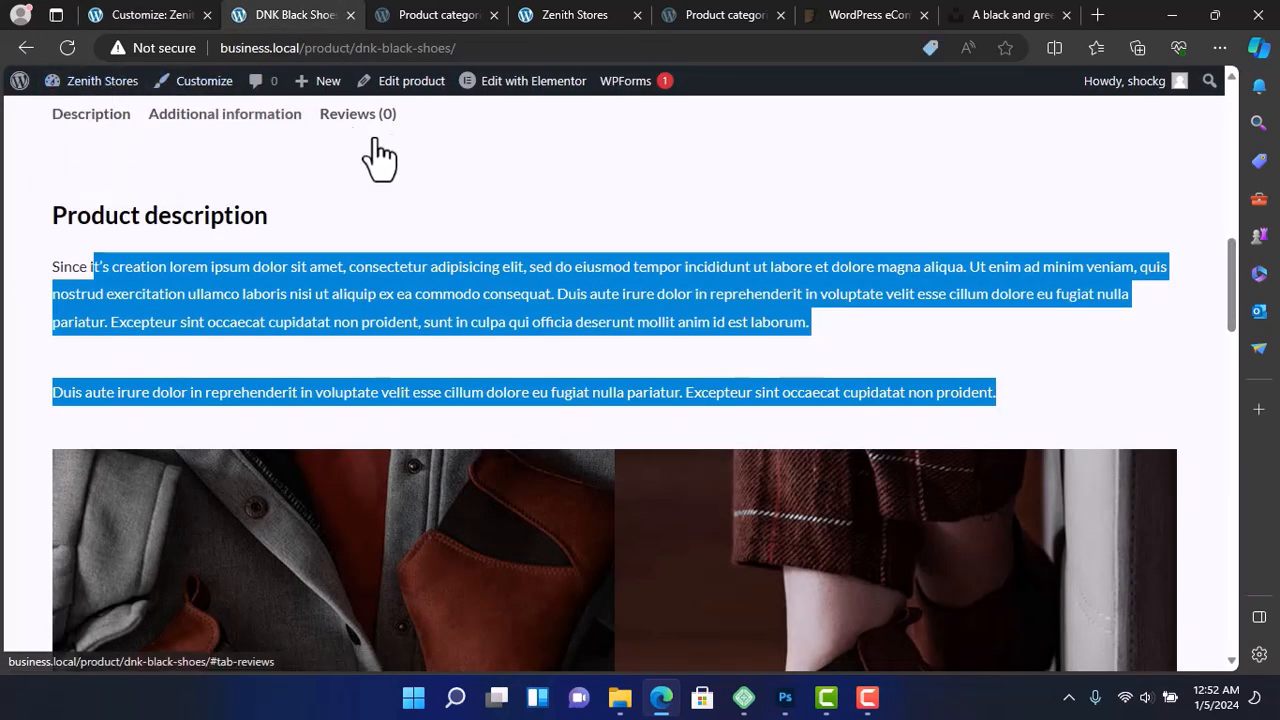
key(ctrl+shift+Tab)
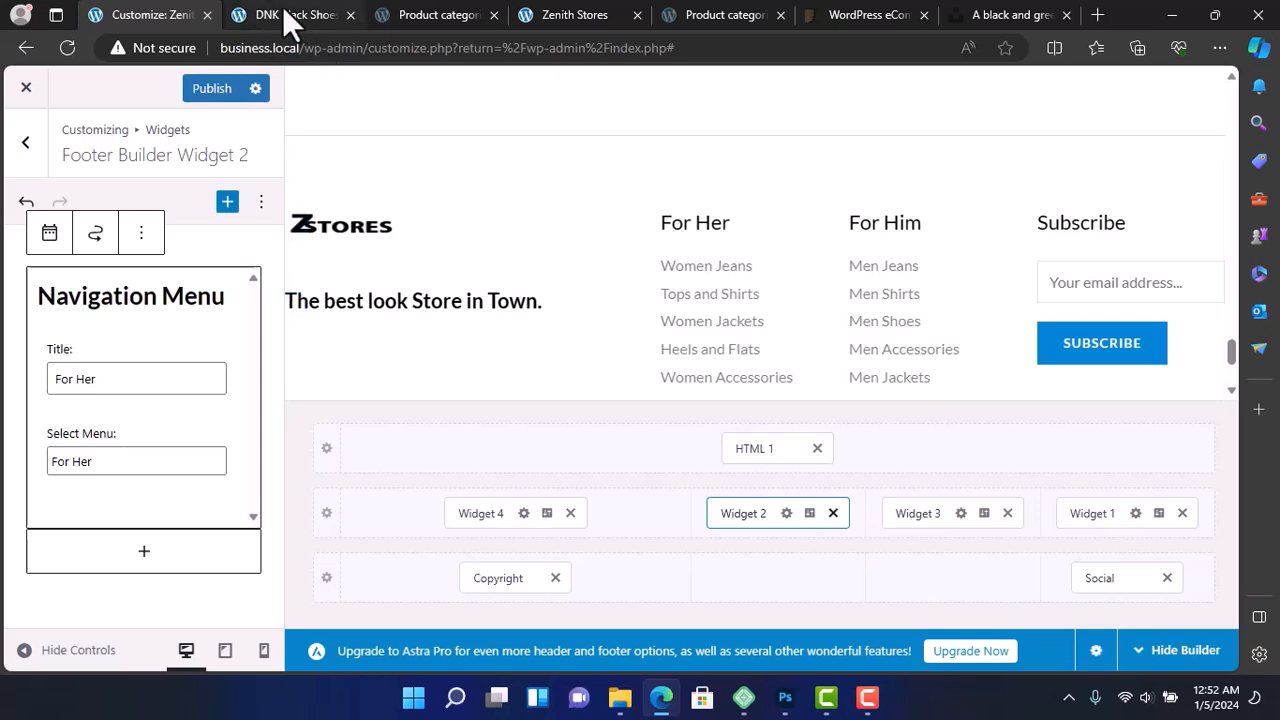
mouse_move(286, 10)
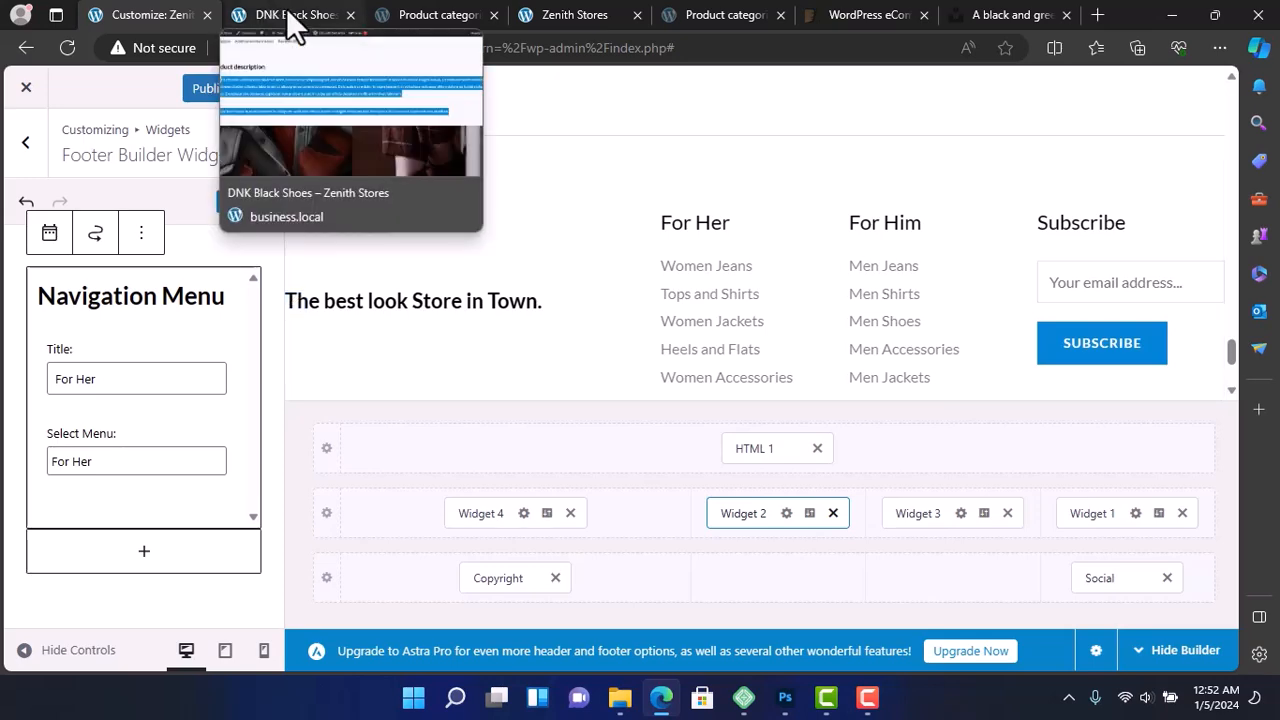
click(288, 18)
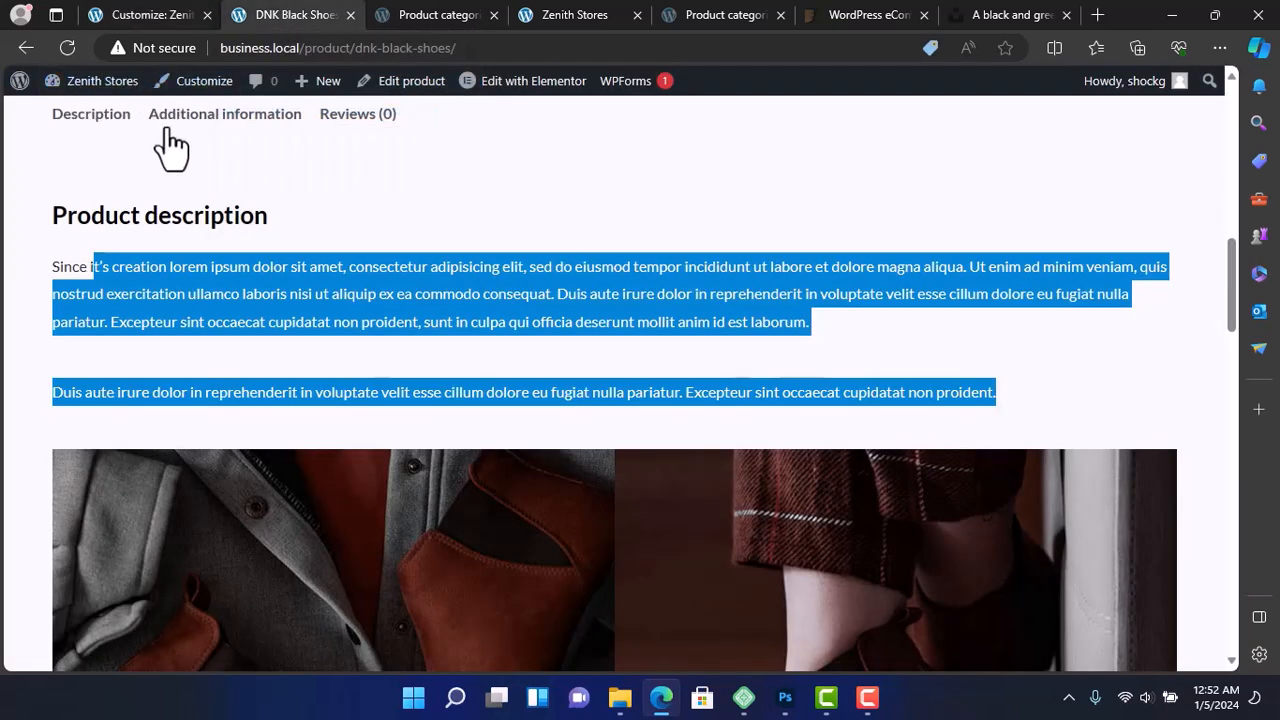
mouse_move(100, 95)
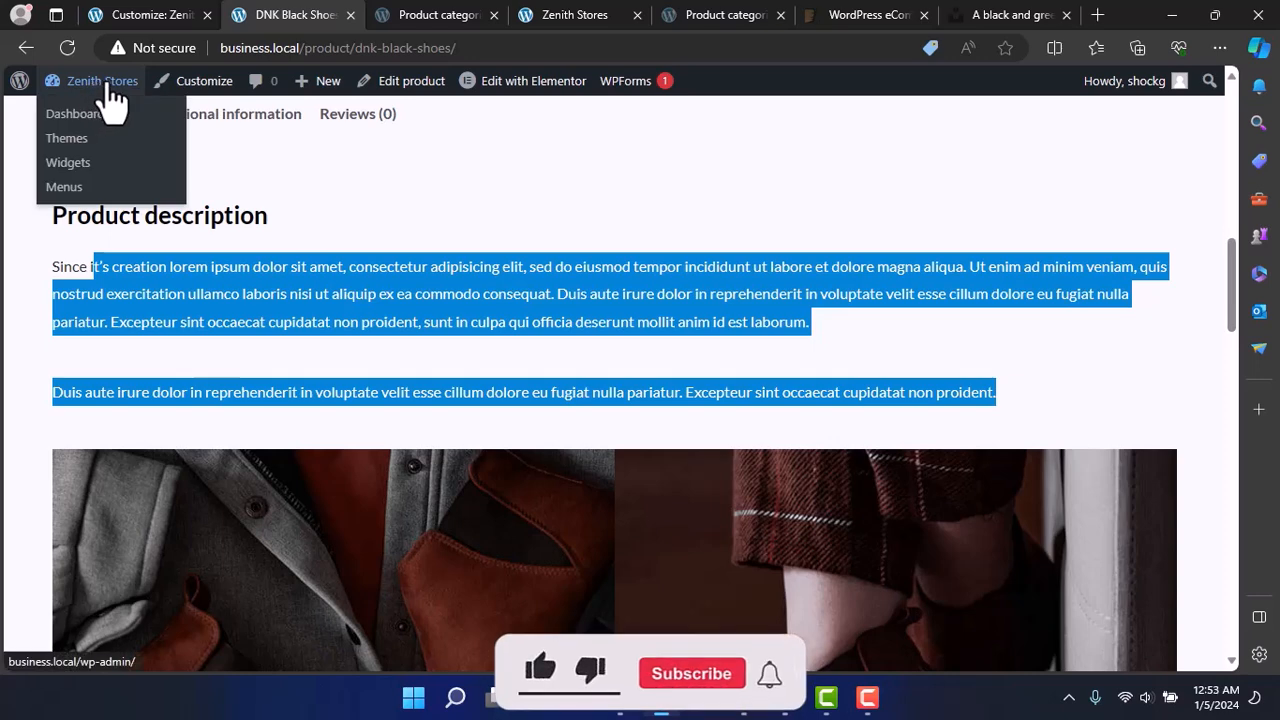
click(72, 116)
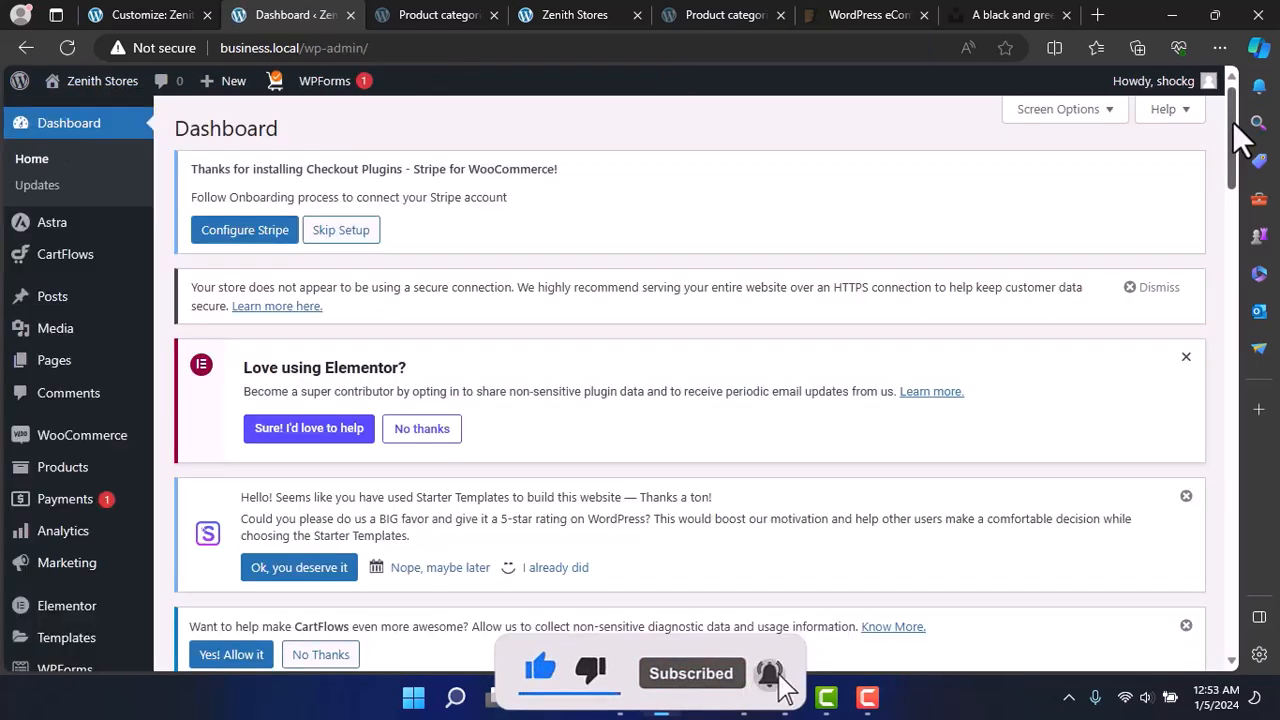
drag(1230, 125, 1248, 195)
mouse_move(90, 486)
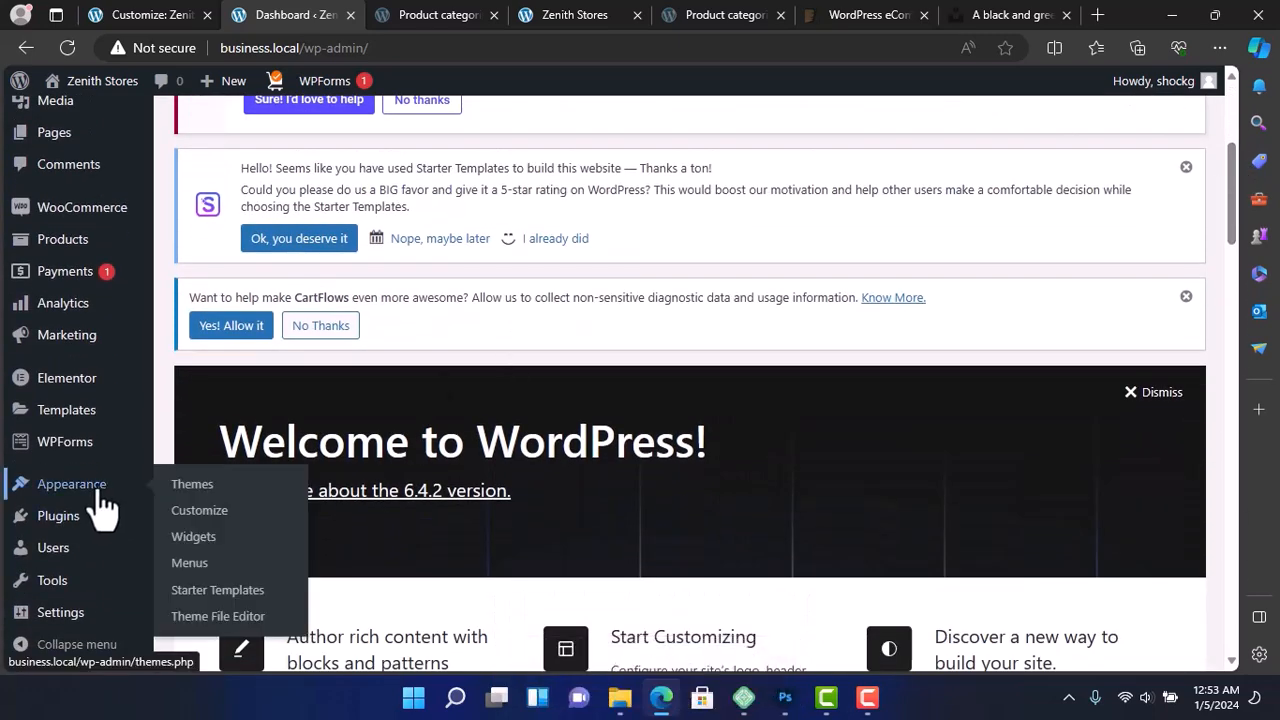
click(189, 563)
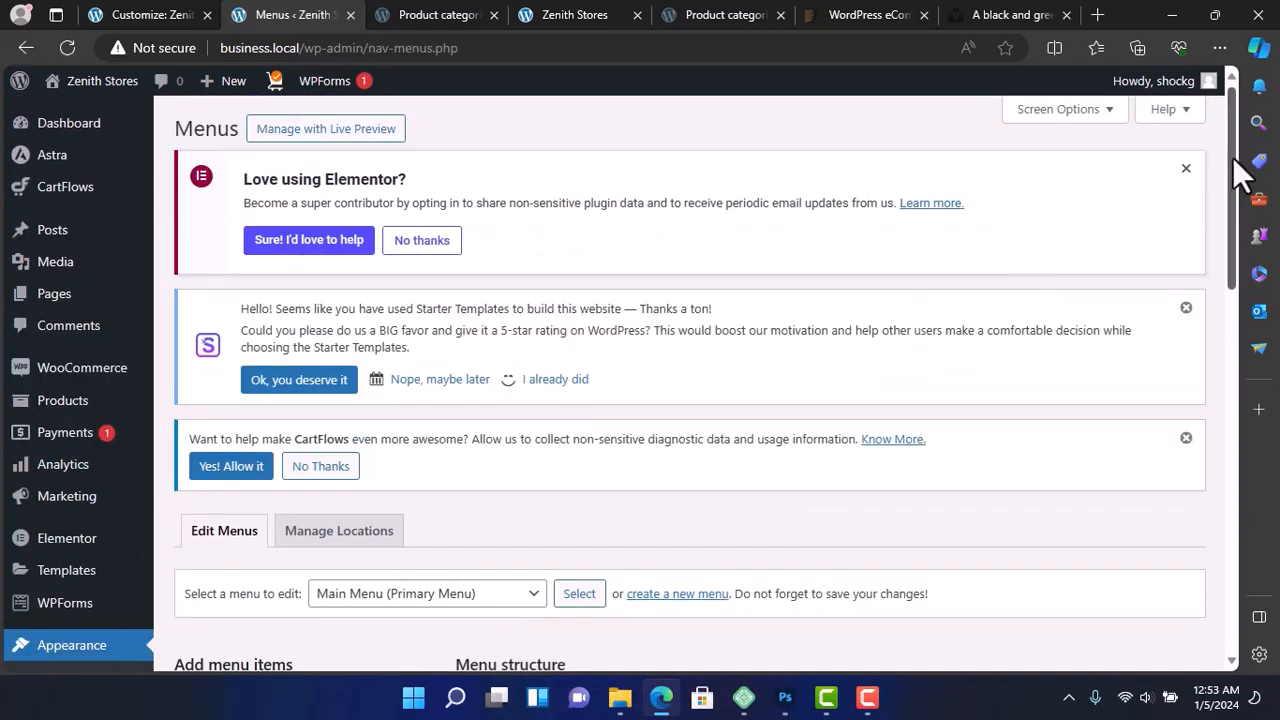
Step: Select the For Her menu for editing, after checking the live footer columns
drag(1240, 175, 1258, 290)
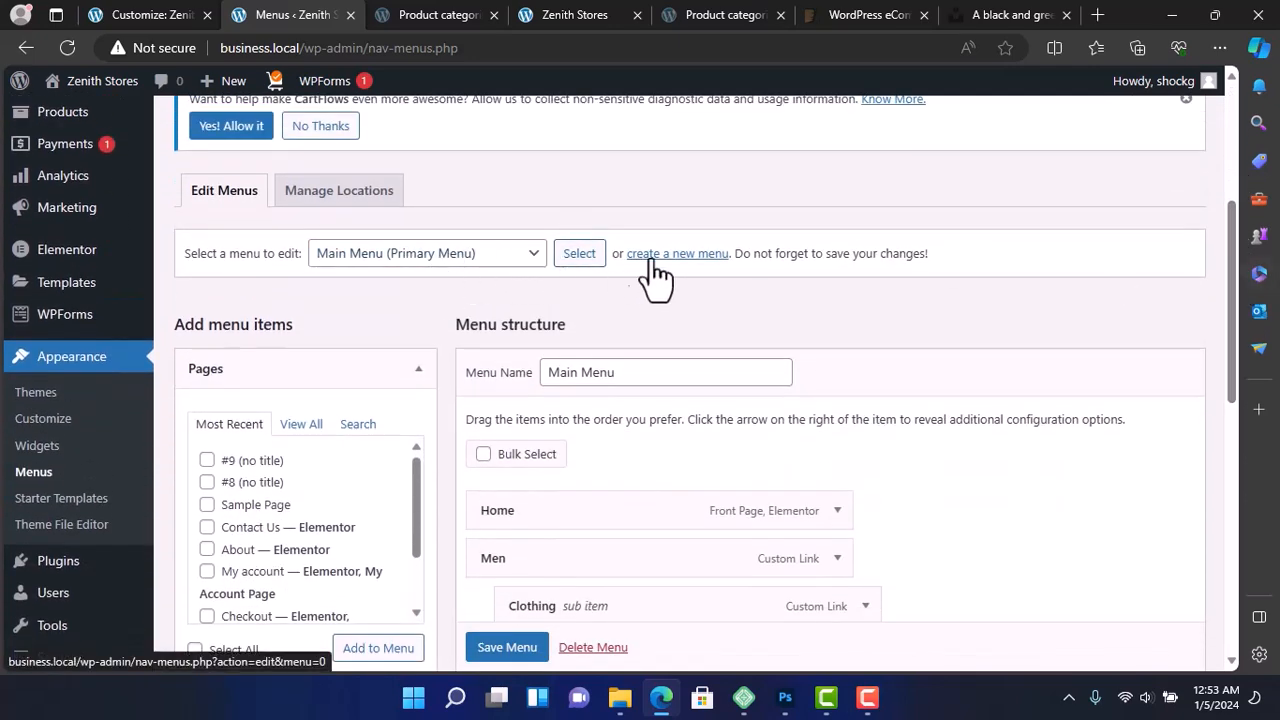
click(534, 260)
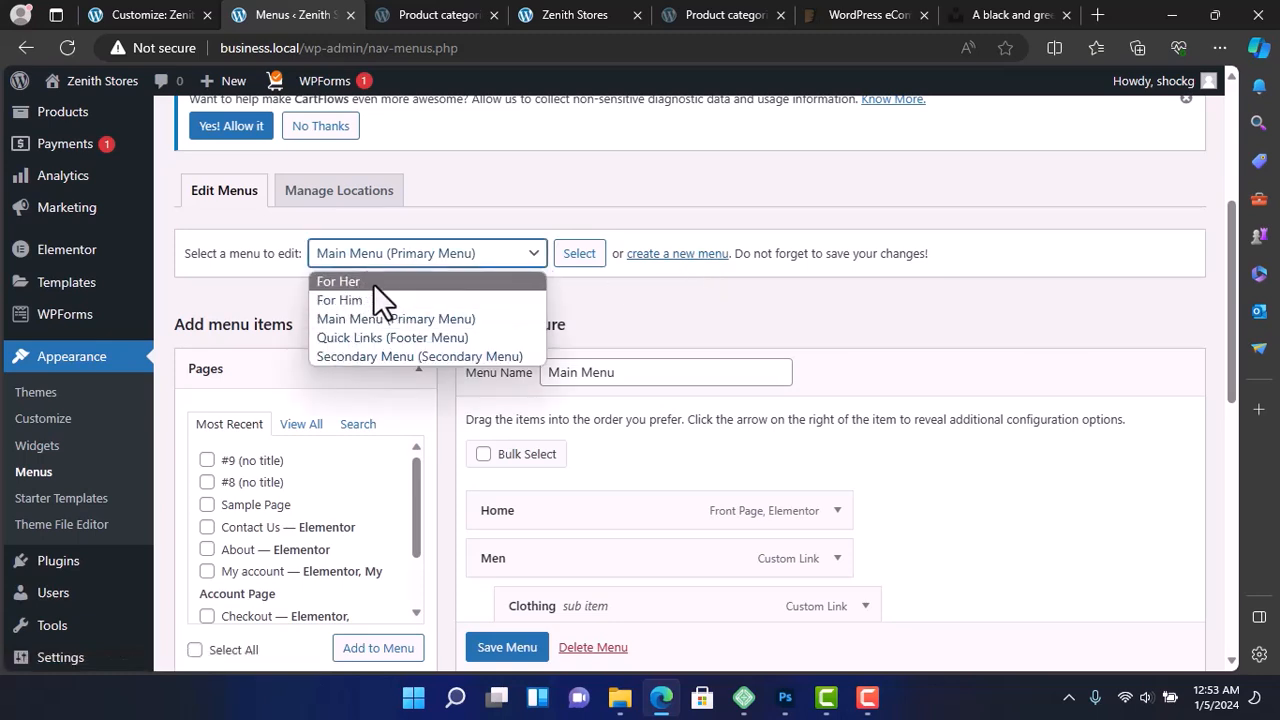
click(583, 15)
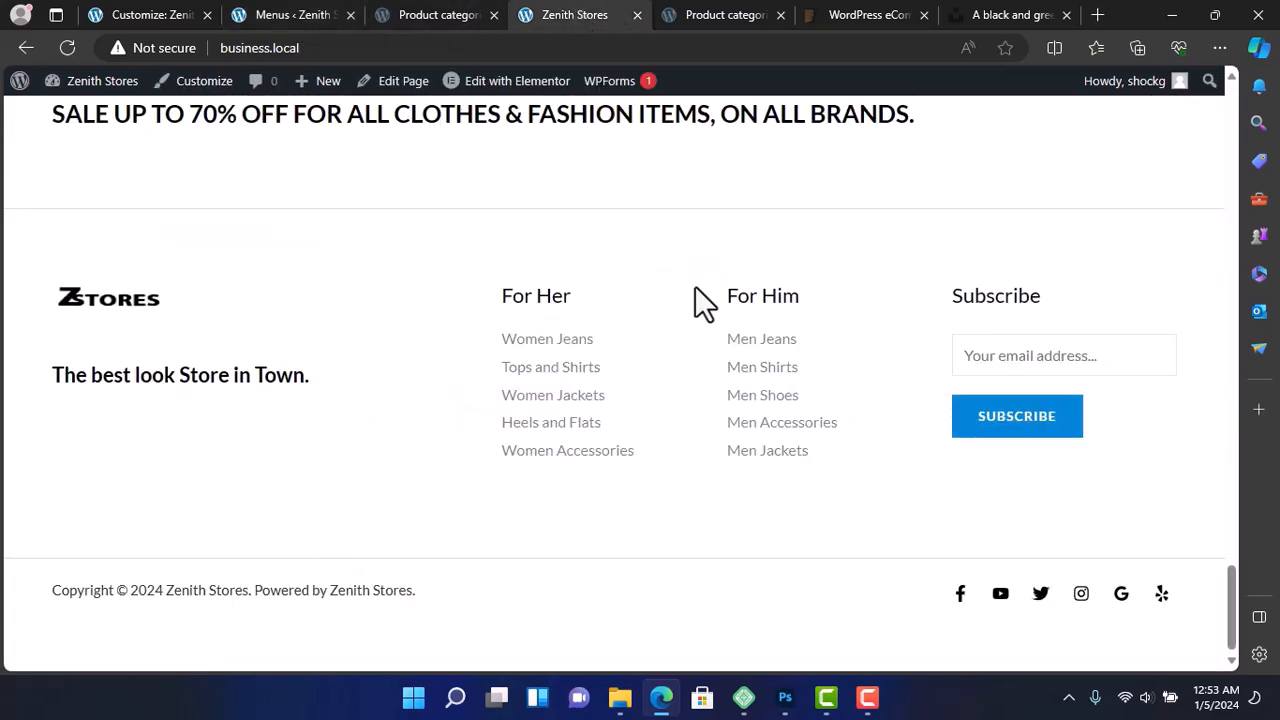
click(261, 9)
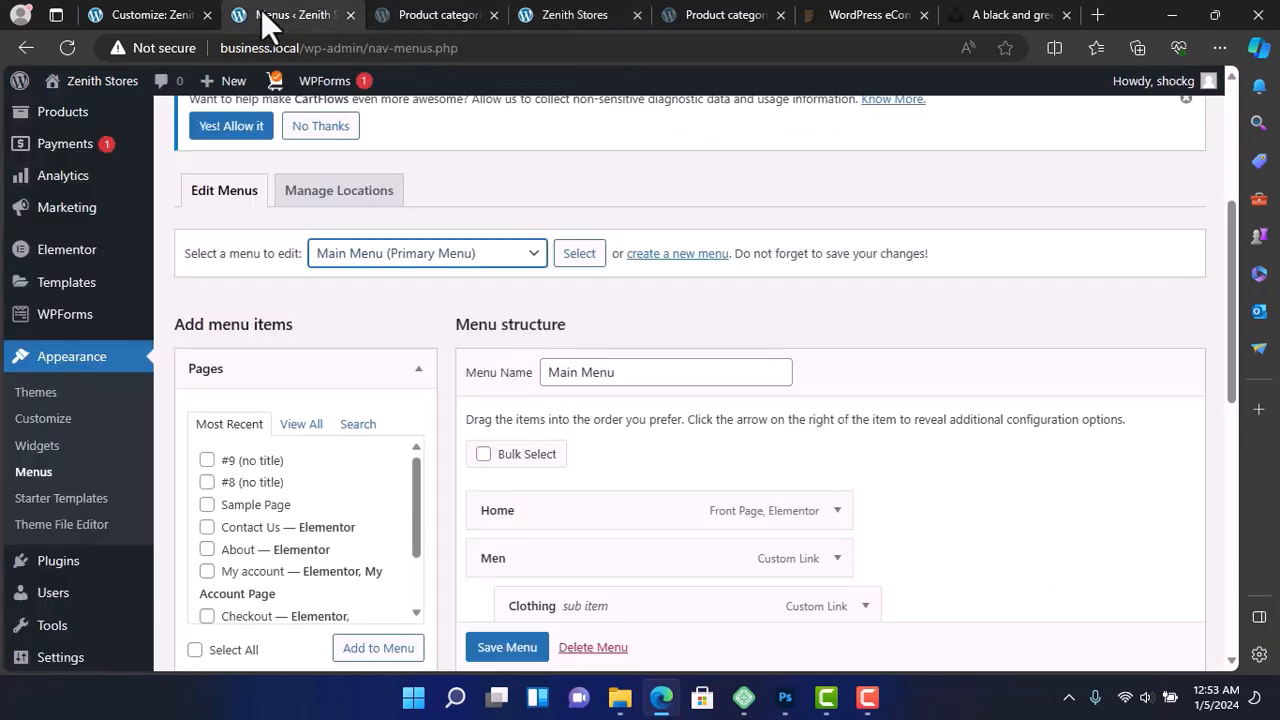
click(532, 253)
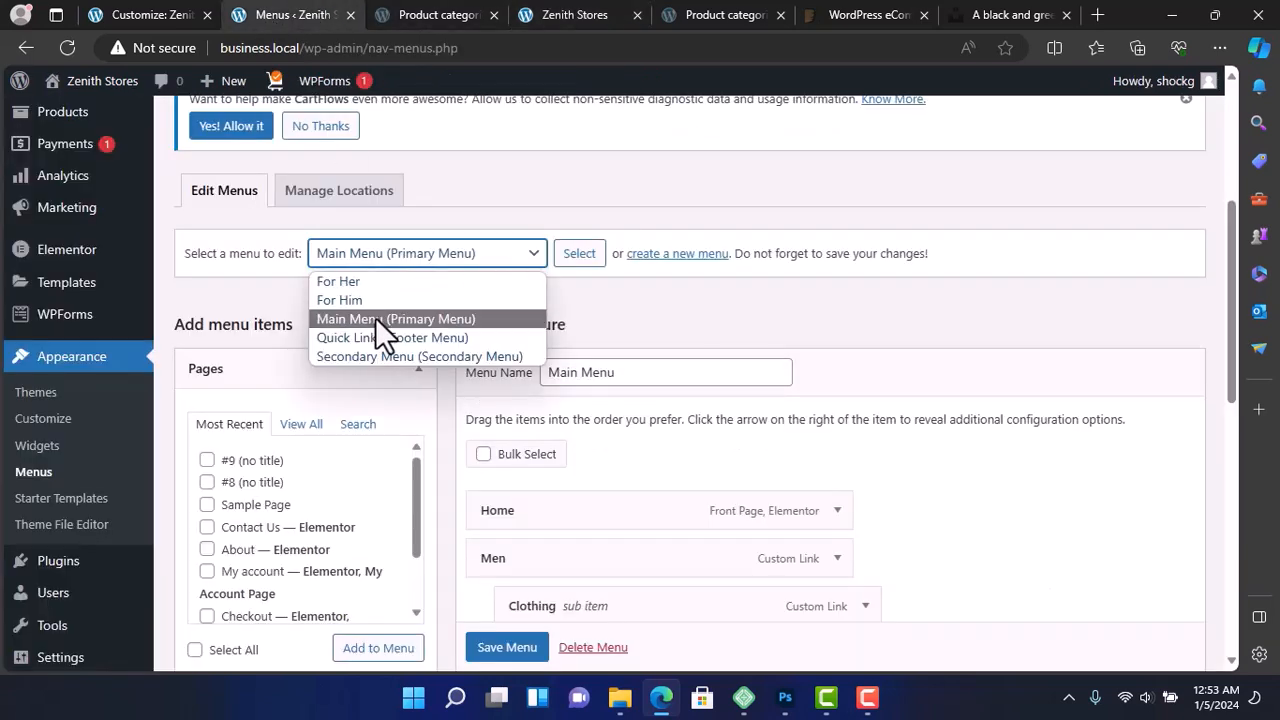
click(353, 280)
click(581, 255)
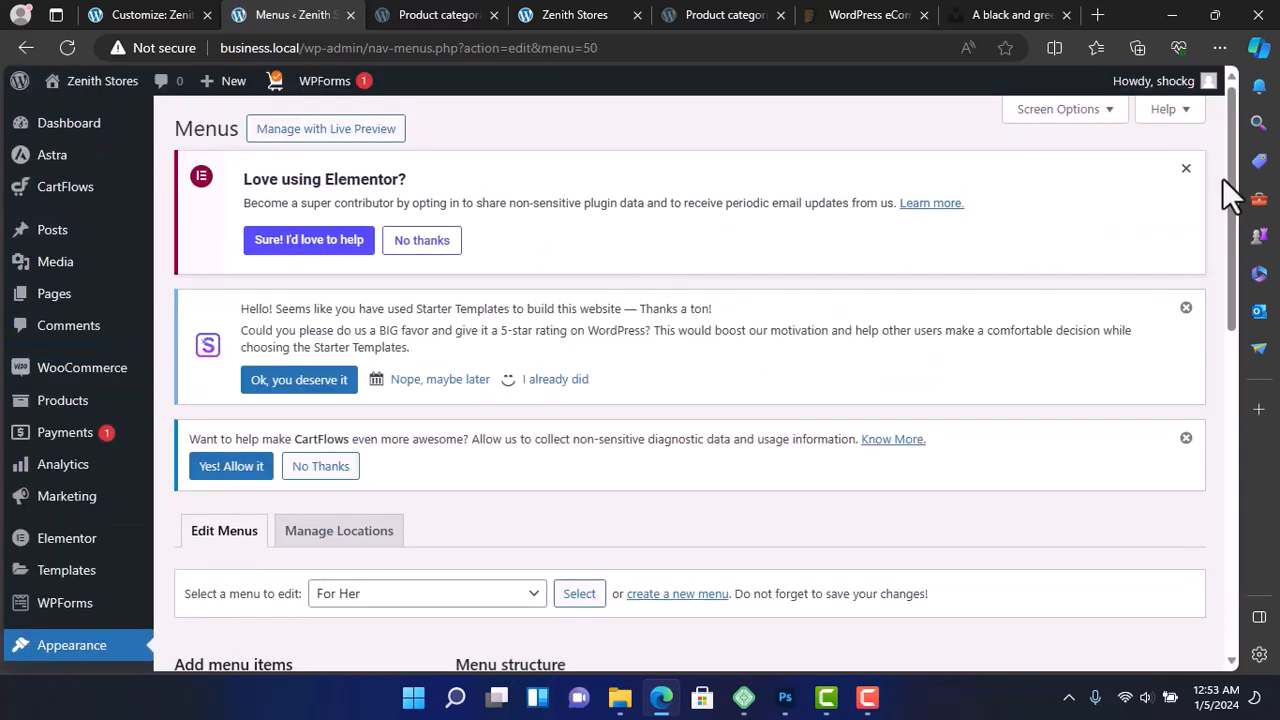
Step: Expand the Women Jeans item and review its '#' URL, leaving it unchanged
drag(1232, 180, 1245, 395)
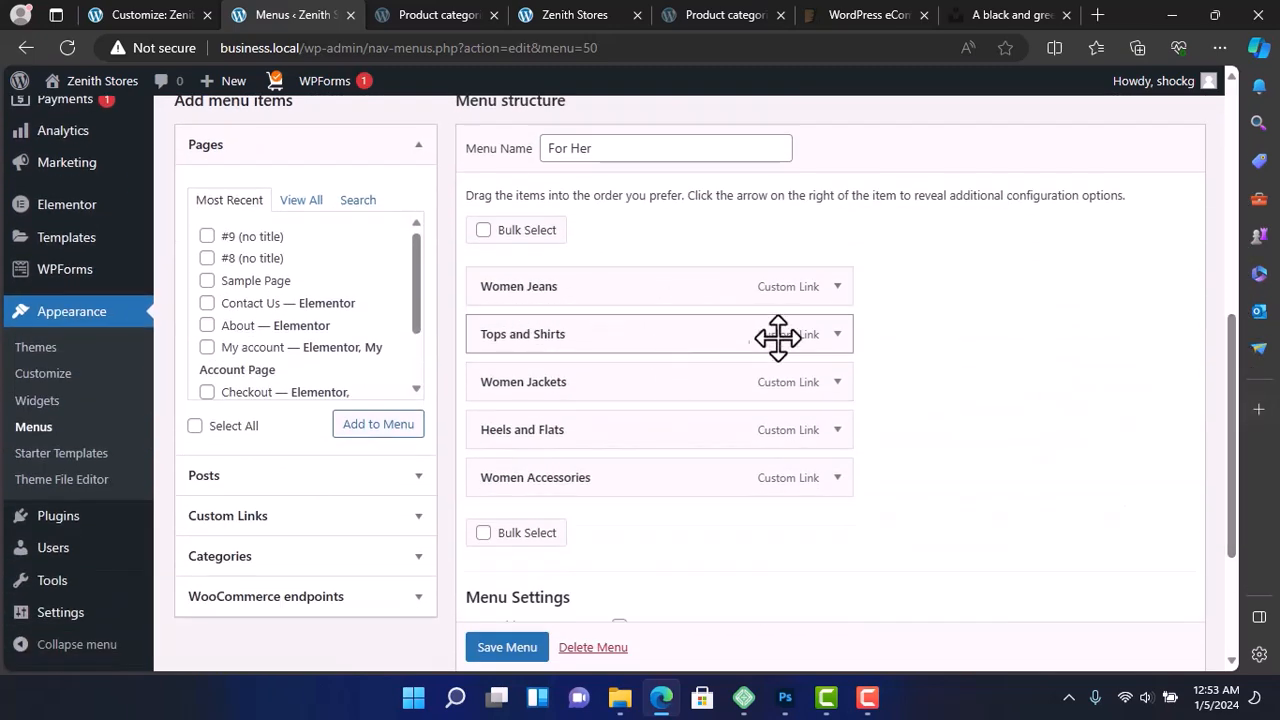
click(838, 287)
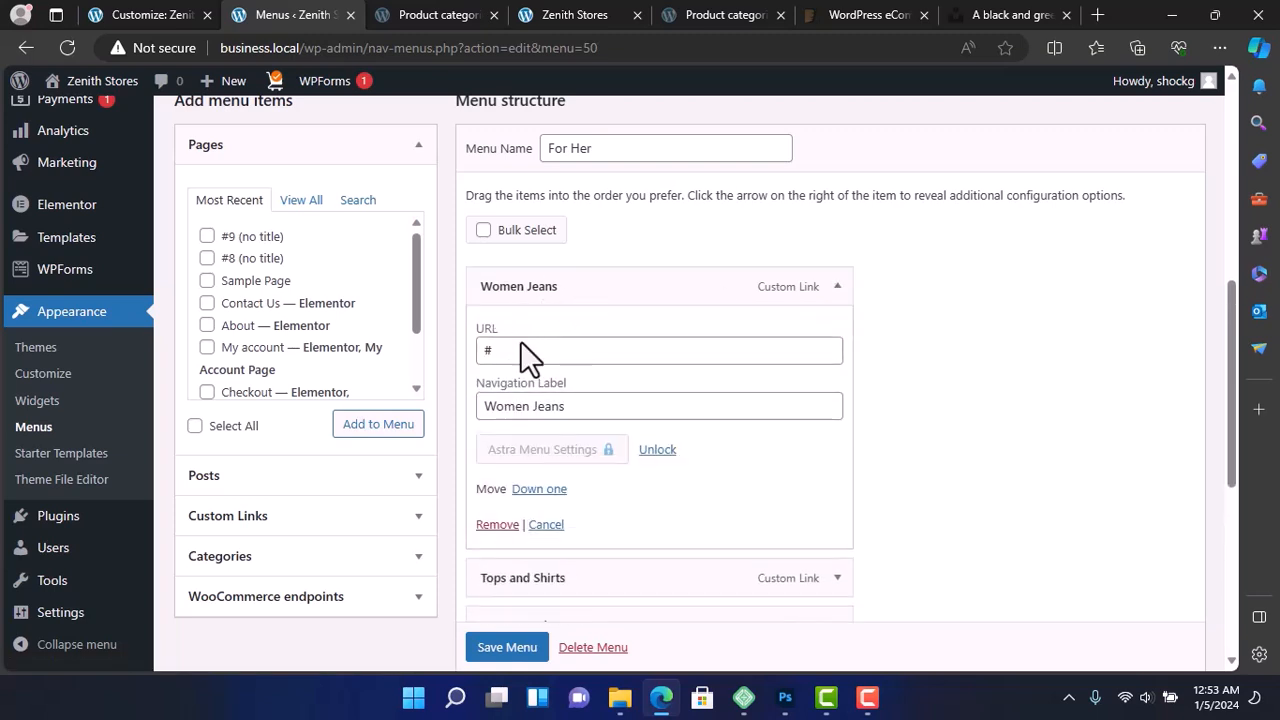
drag(511, 349, 458, 360)
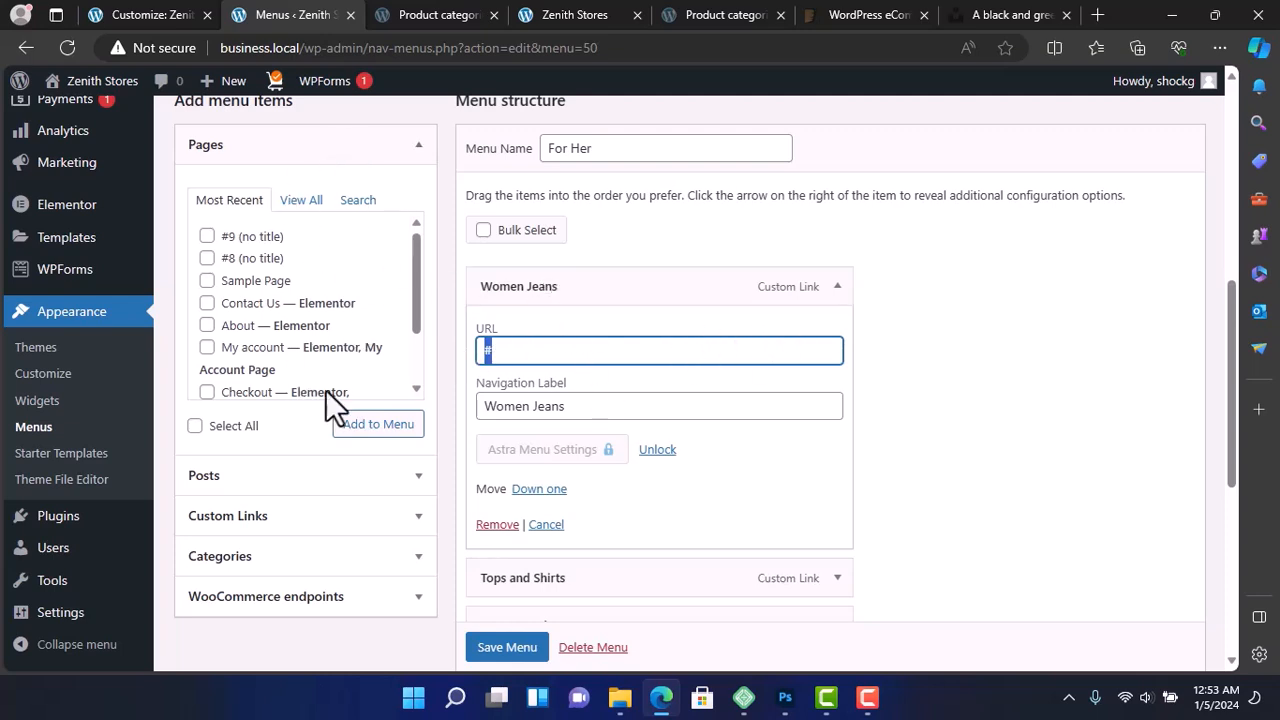
click(1060, 340)
scroll(1240, 300, up, 2)
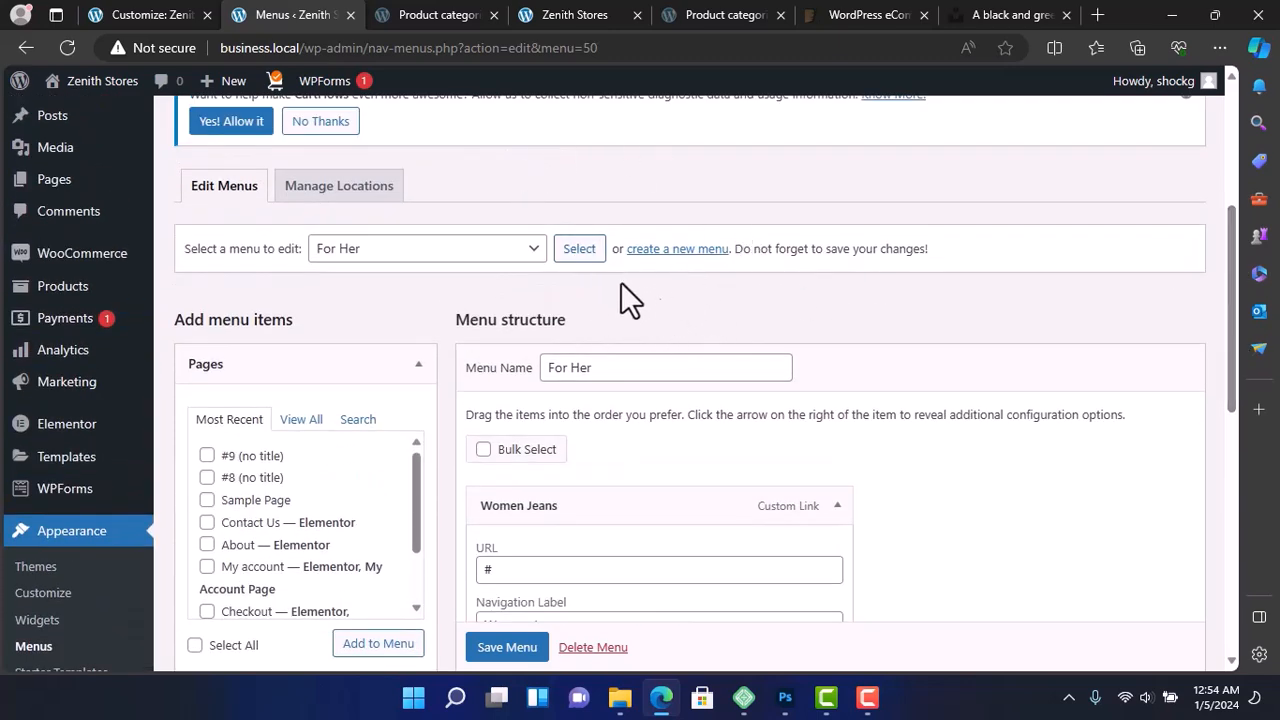
Step: Create a new menu named 'footer links' and load it for editing
click(687, 250)
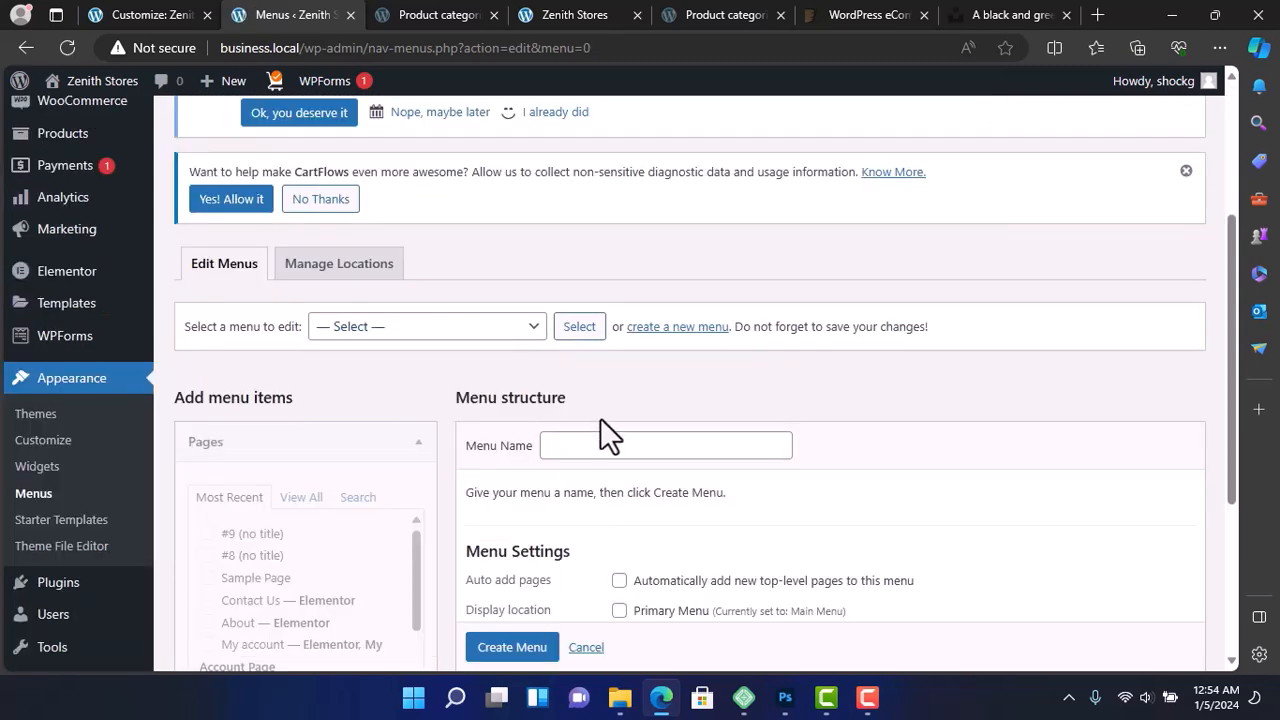
click(589, 447)
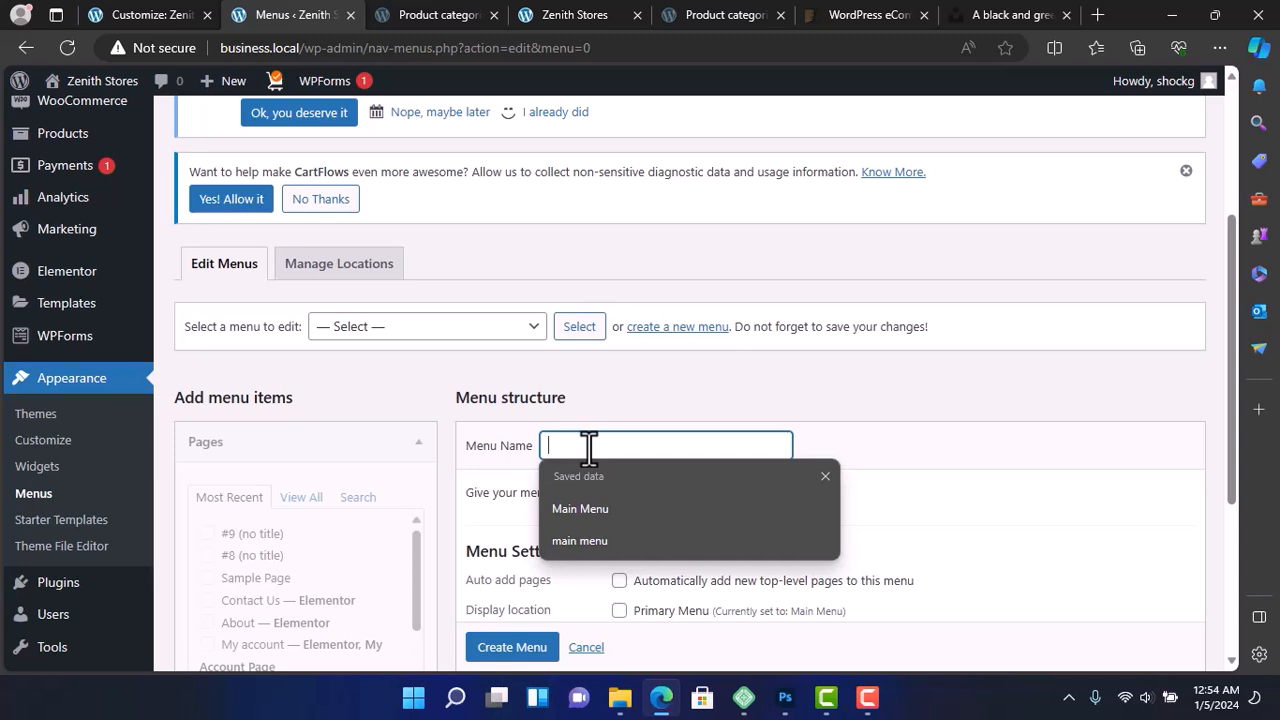
text(footer links)
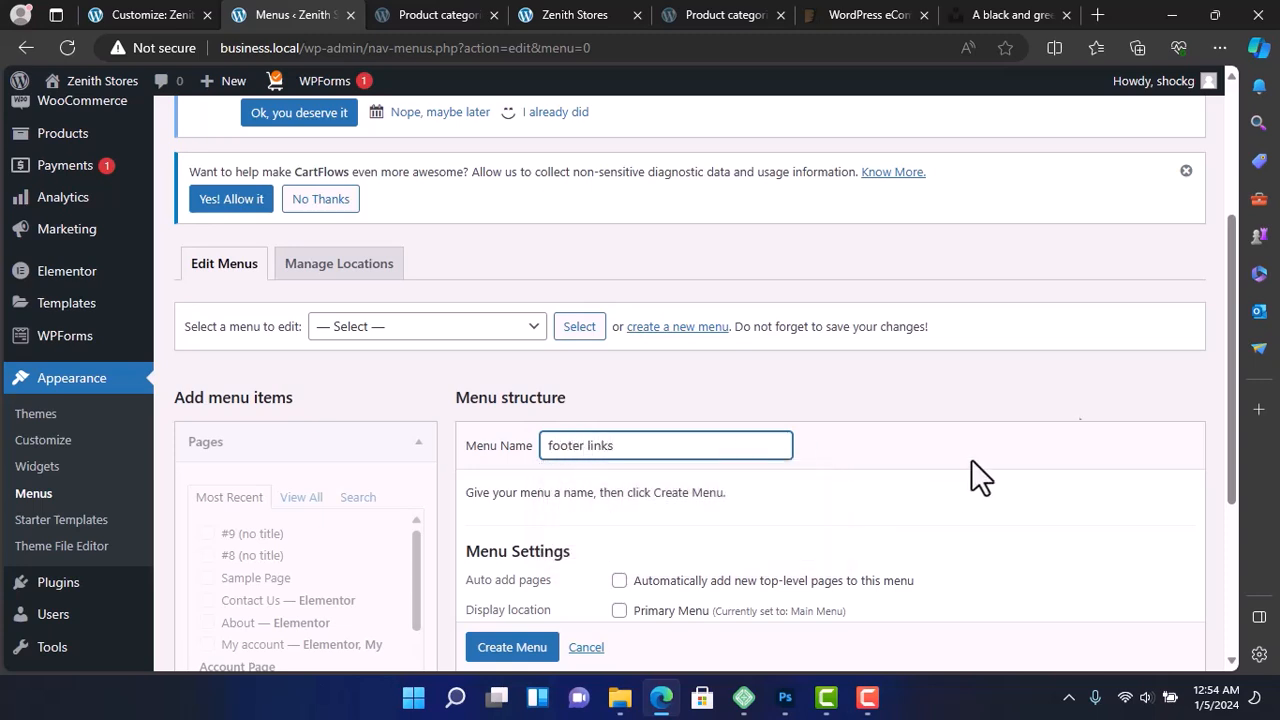
drag(1233, 319, 1232, 382)
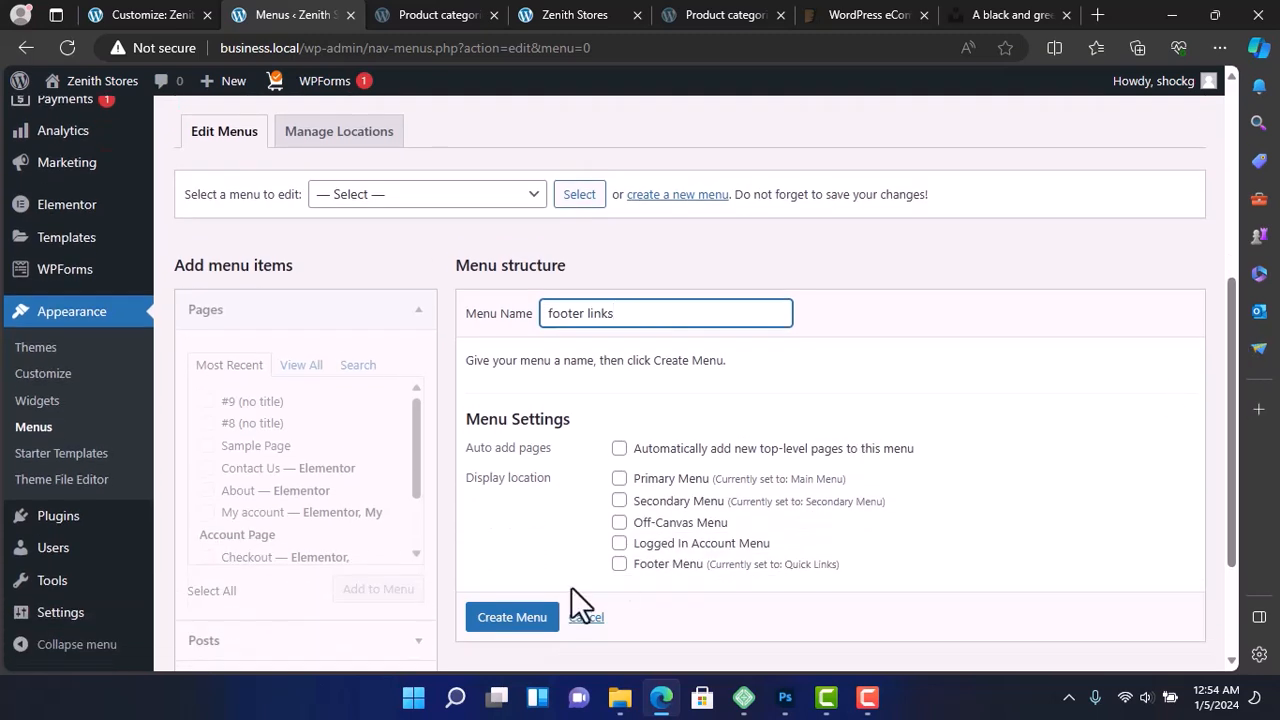
scroll(512, 625, down, 1)
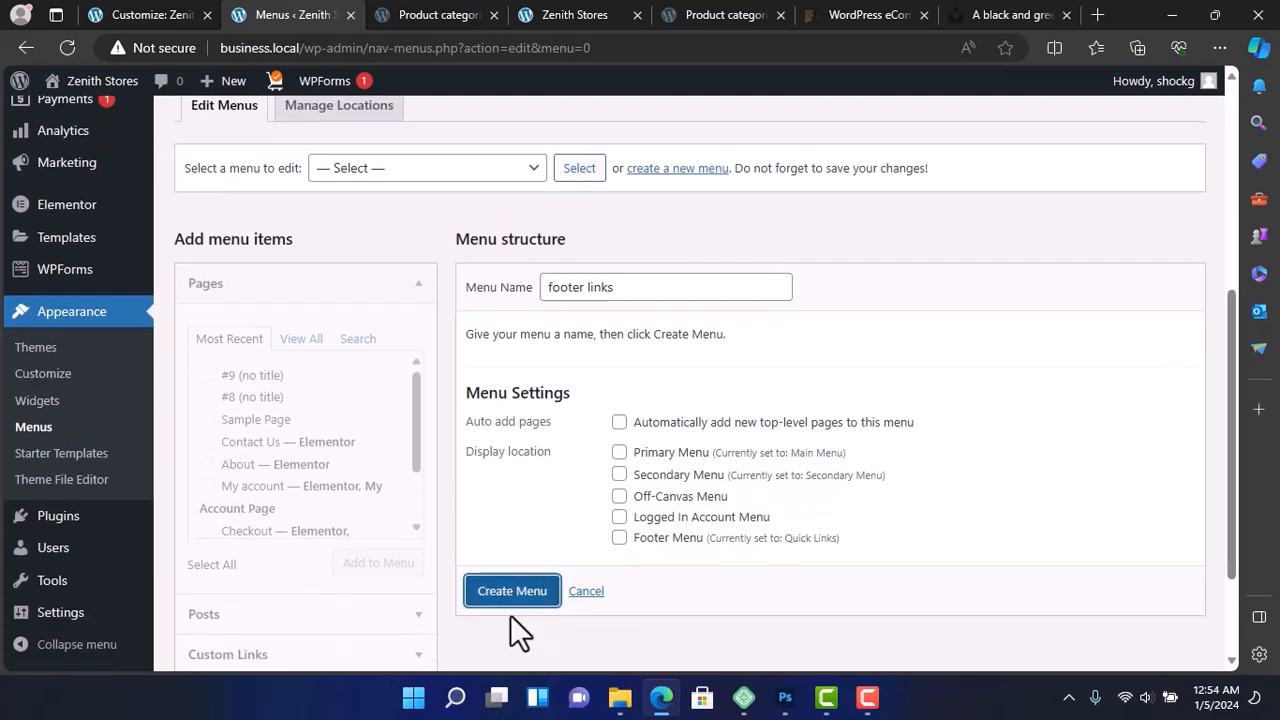
click(506, 591)
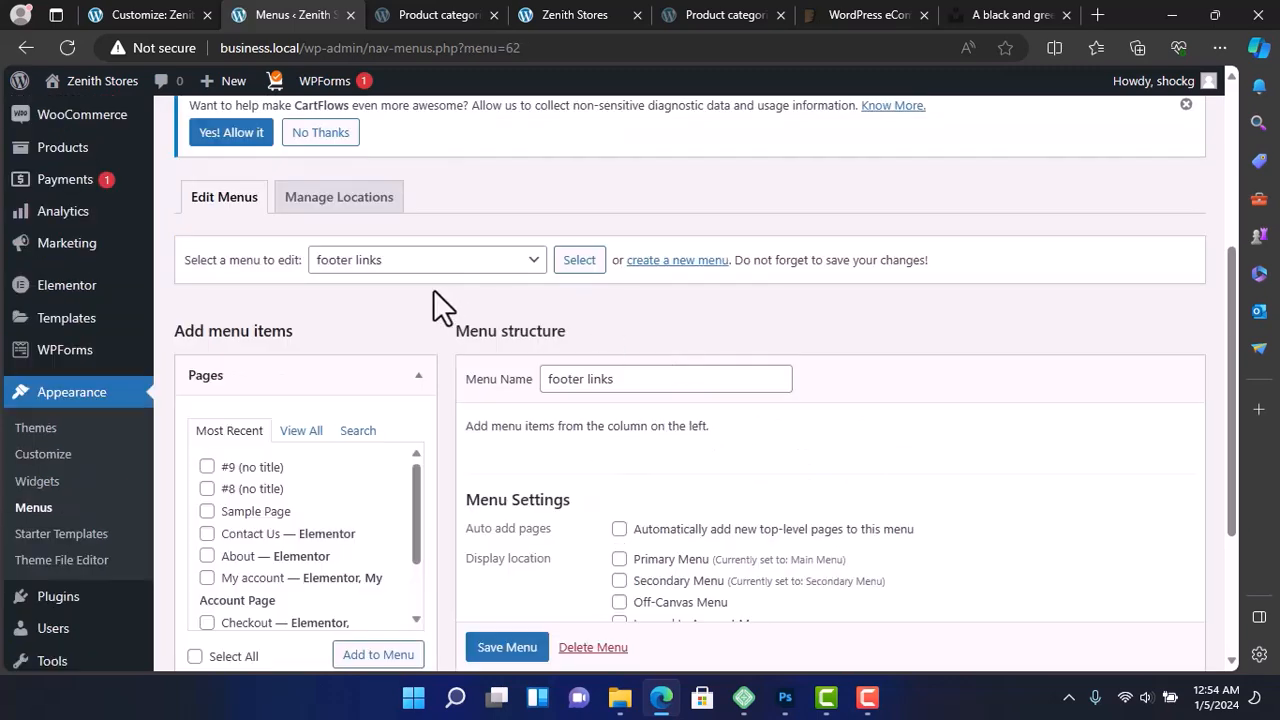
click(577, 260)
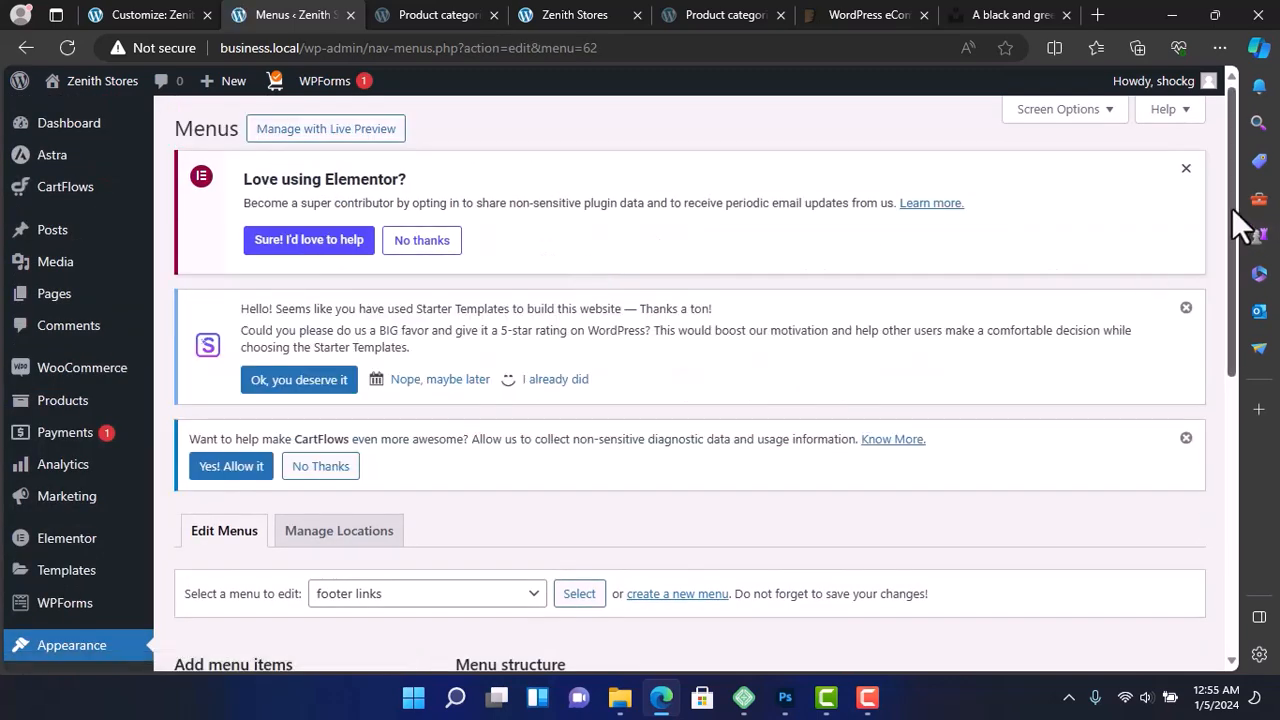
drag(1231, 207, 1213, 460)
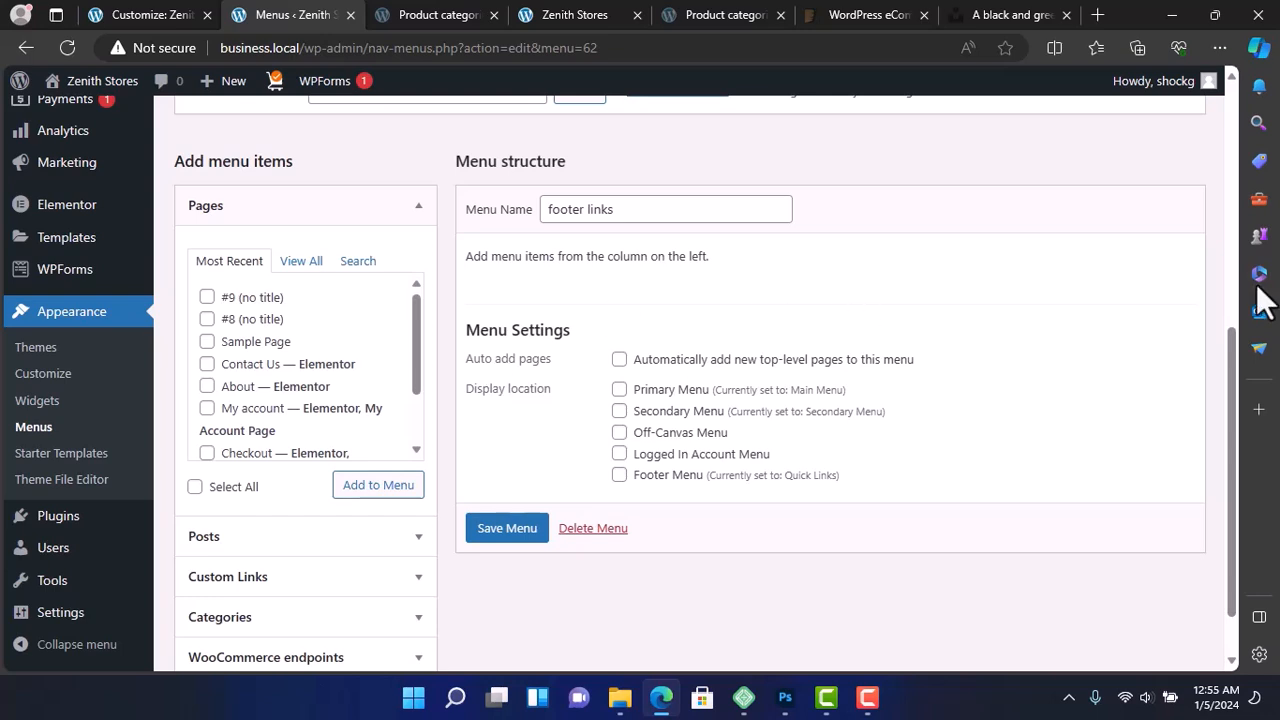
Step: Add the WooCommerce endpoints Orders, Account details, Log out and Lost password to the footer links menu
drag(1234, 357, 1237, 411)
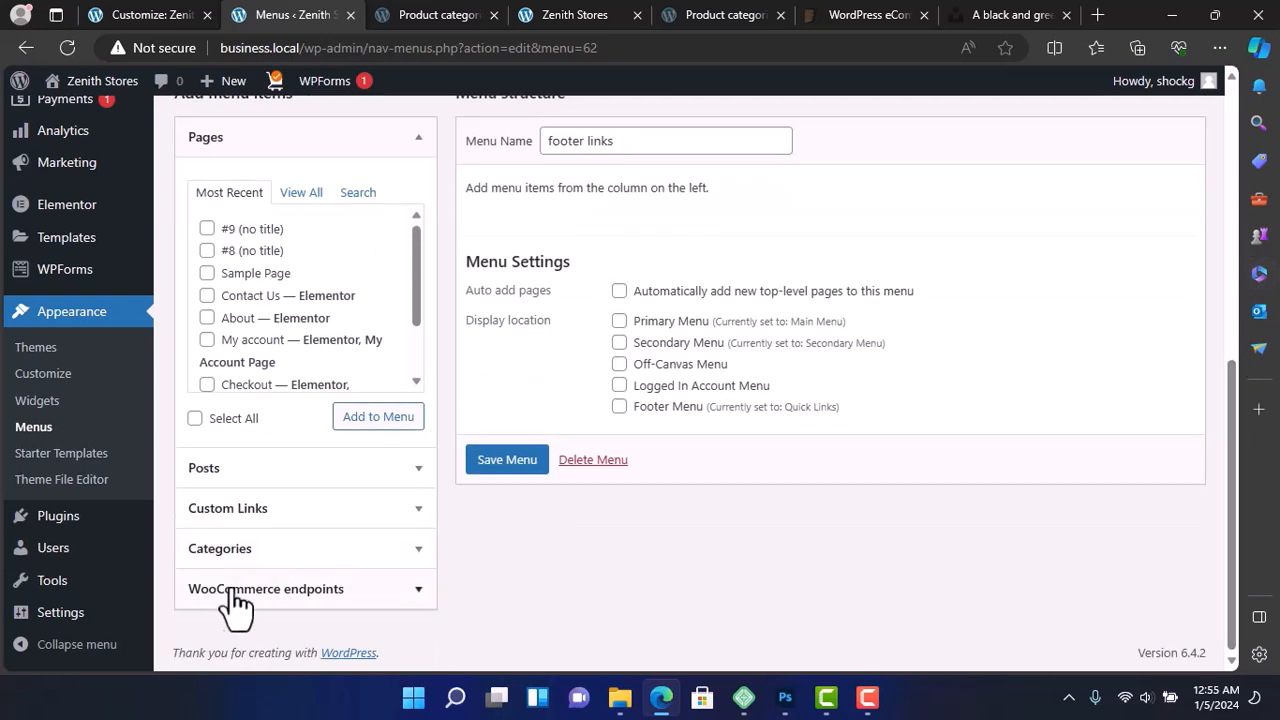
click(414, 590)
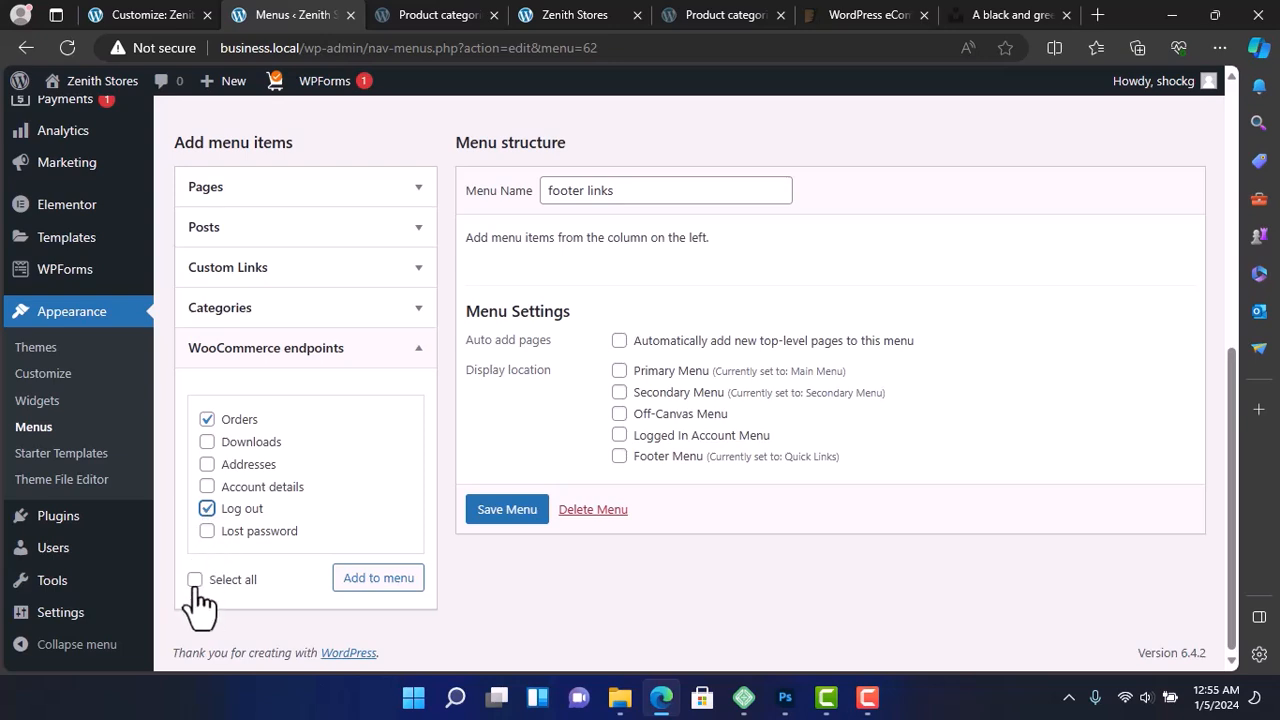
click(208, 487)
click(378, 580)
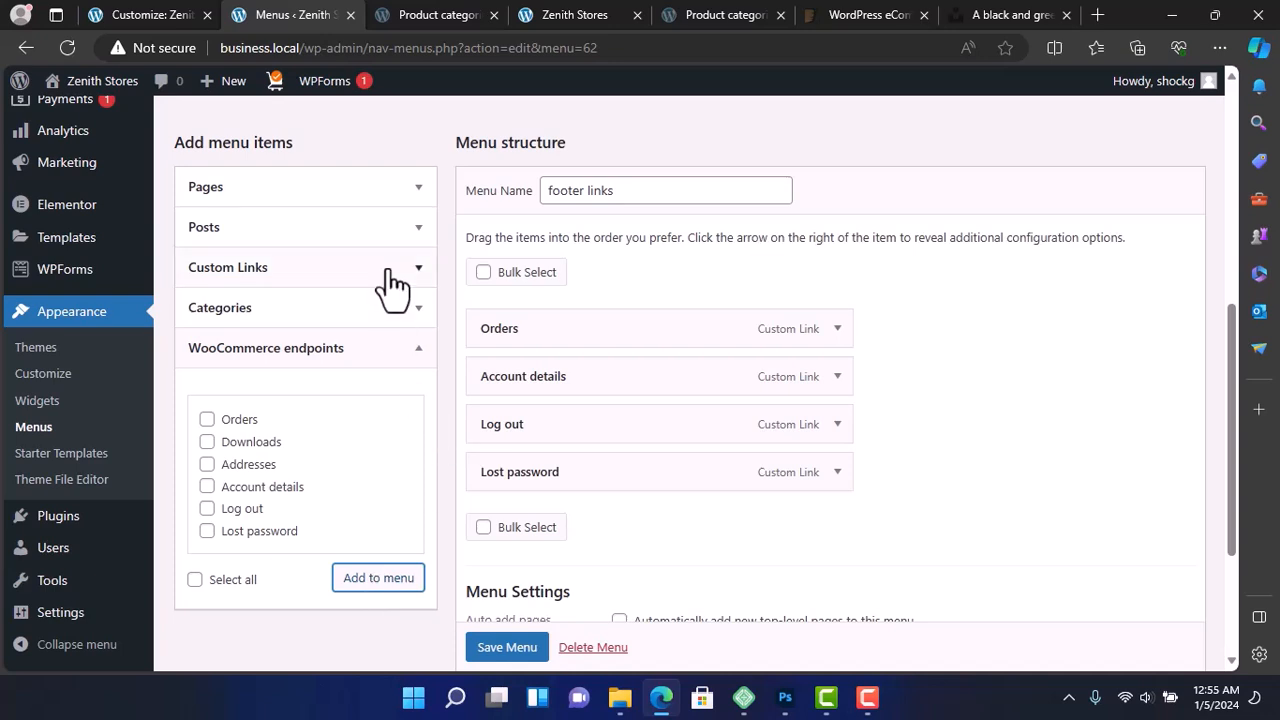
Step: Add the About page to the footer links menu and save the menu
click(419, 190)
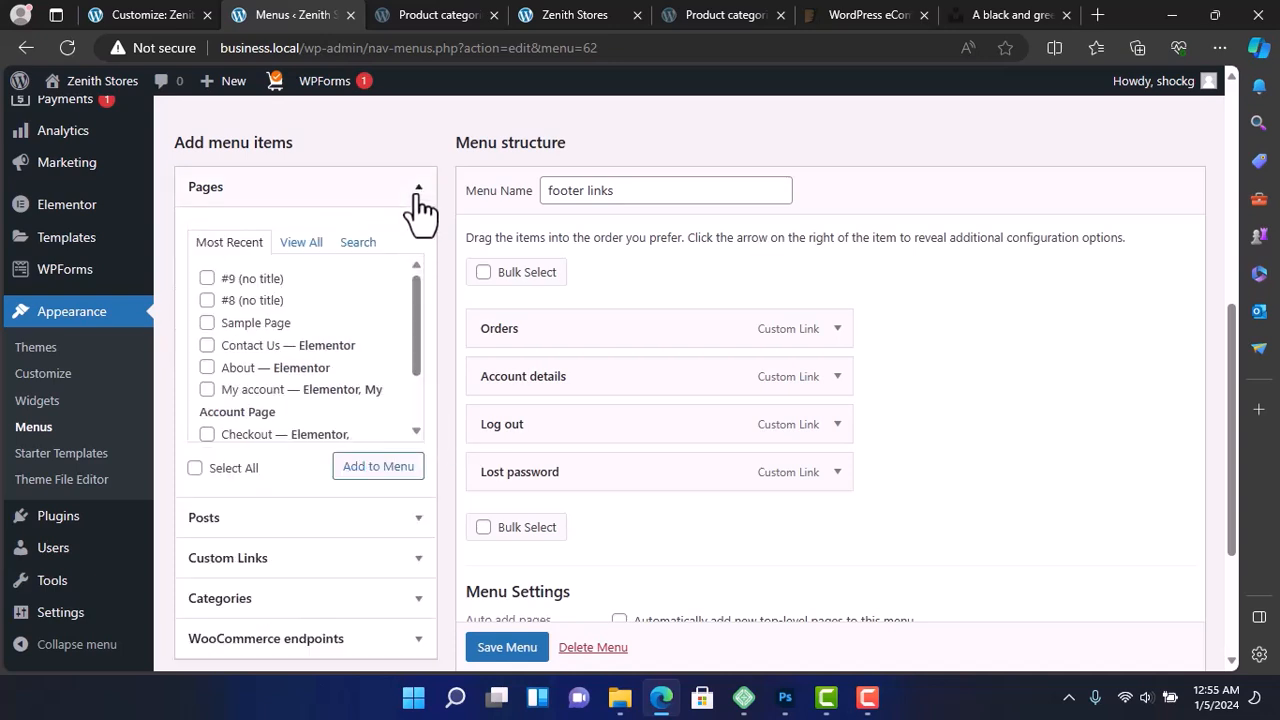
click(301, 242)
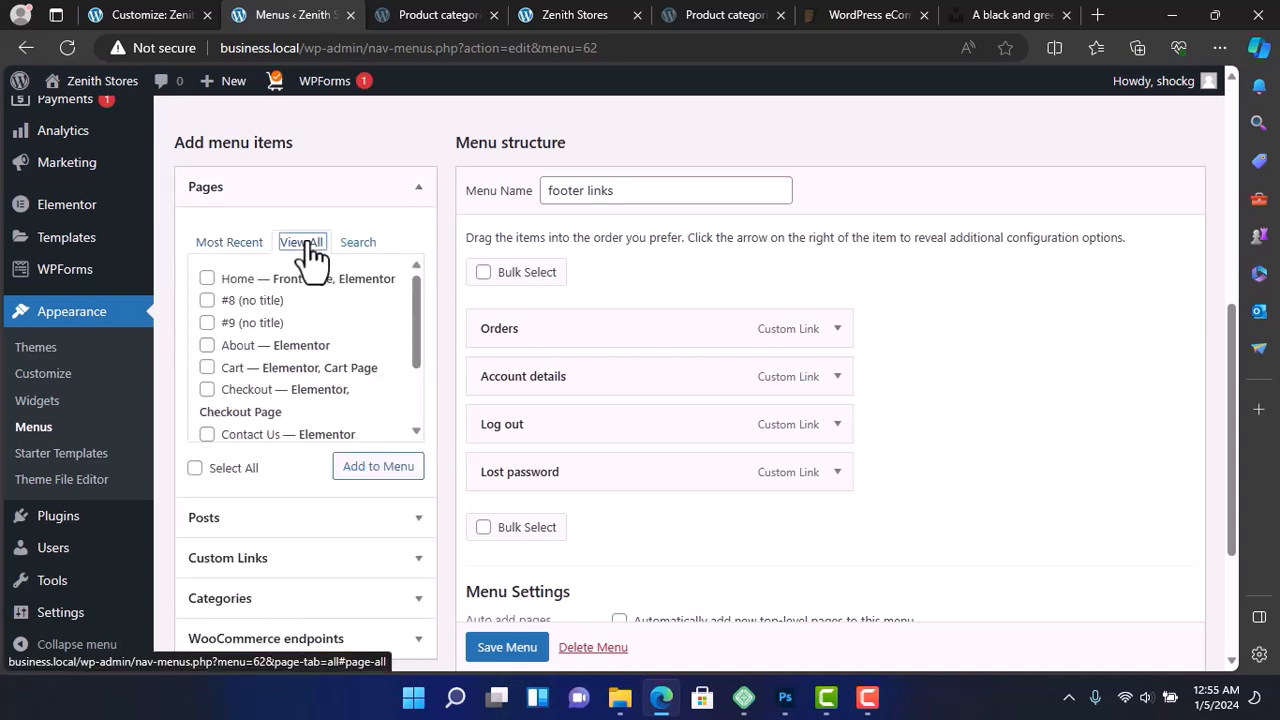
click(420, 292)
drag(420, 292, 417, 344)
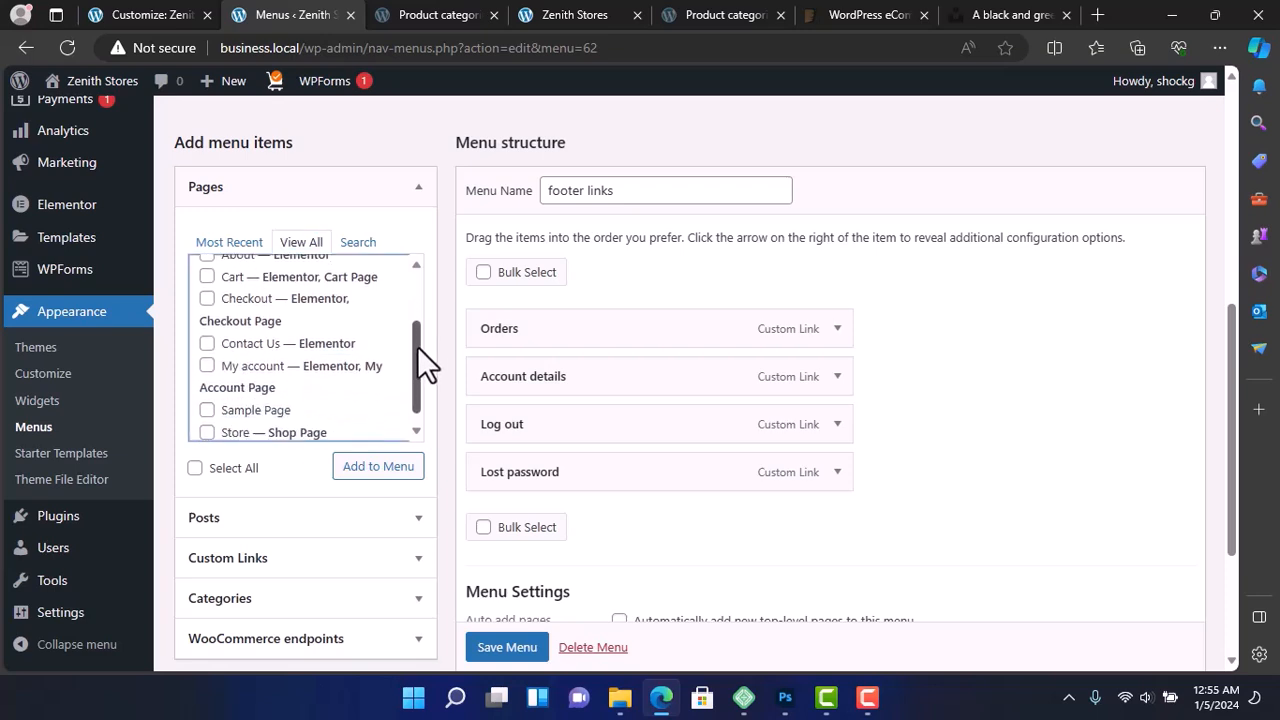
click(224, 358)
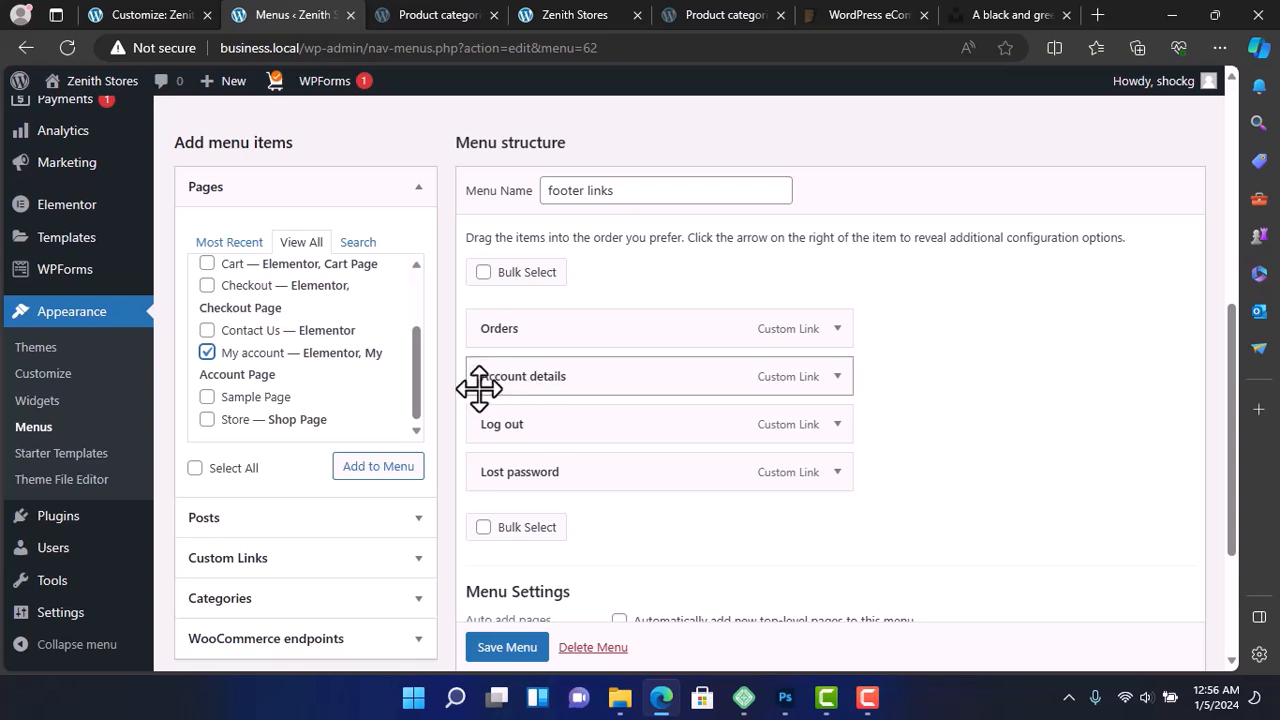
click(207, 352)
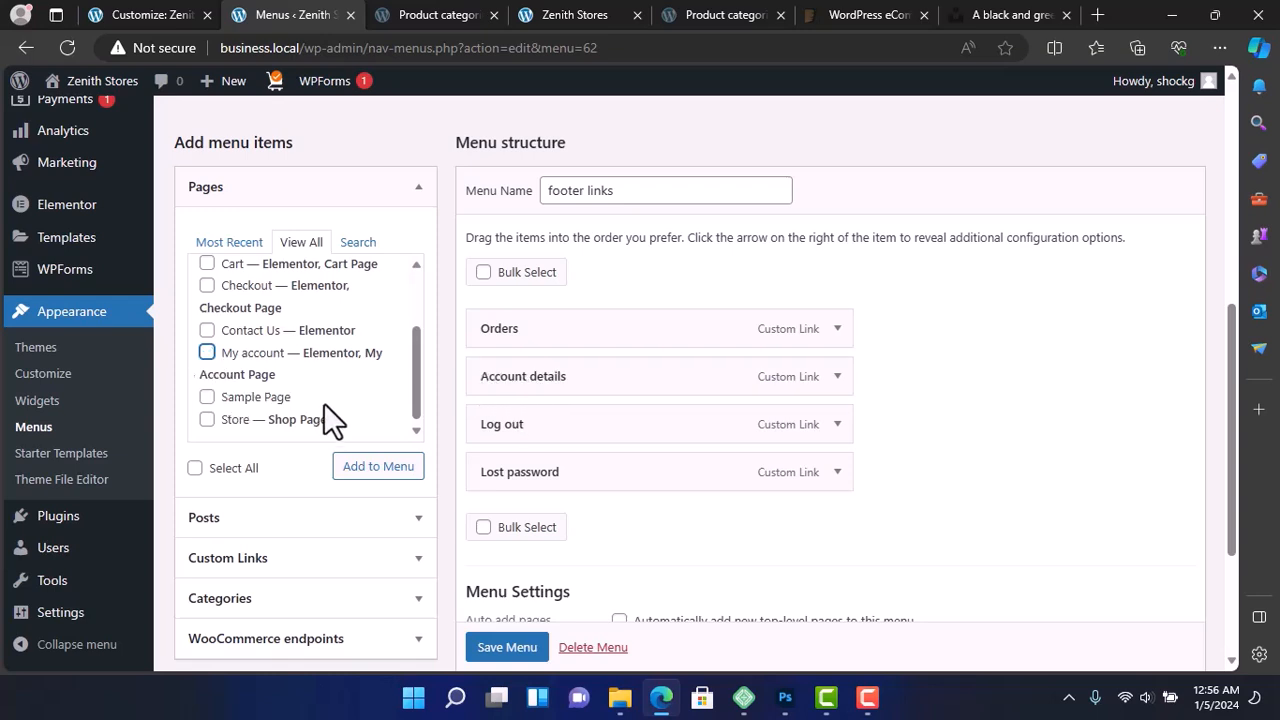
scroll(365, 317, up, 1)
click(207, 296)
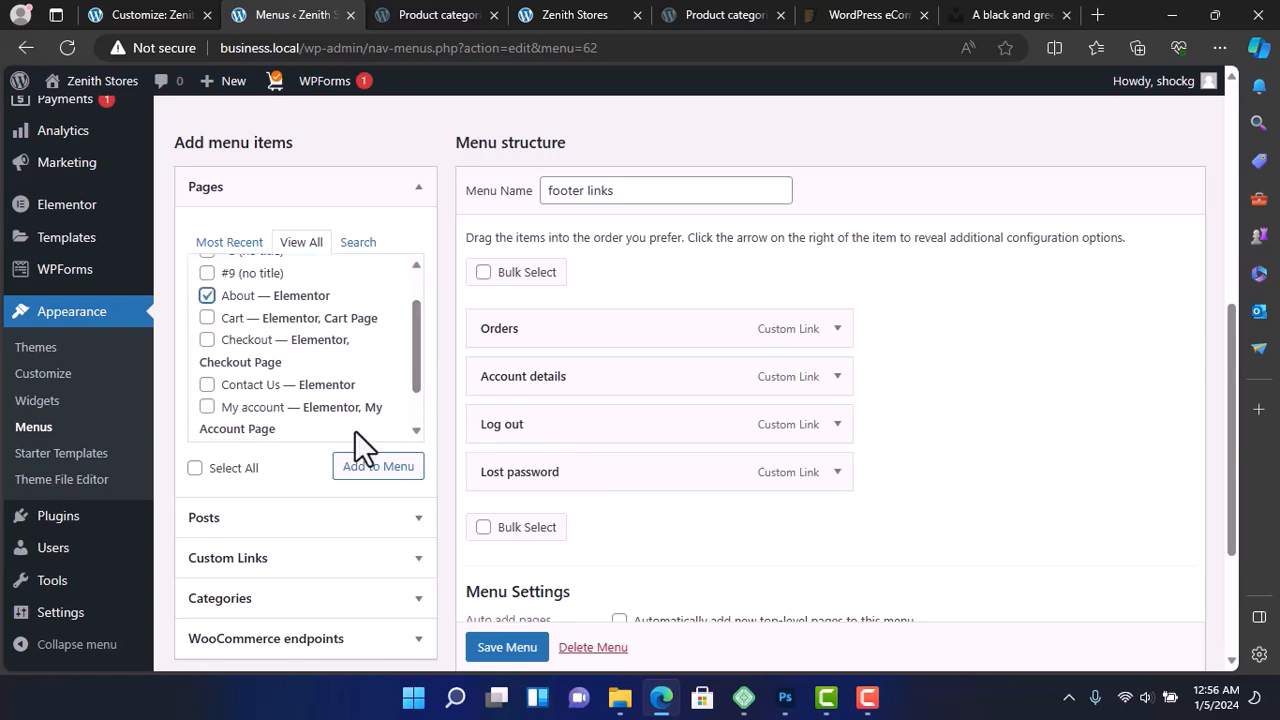
click(376, 470)
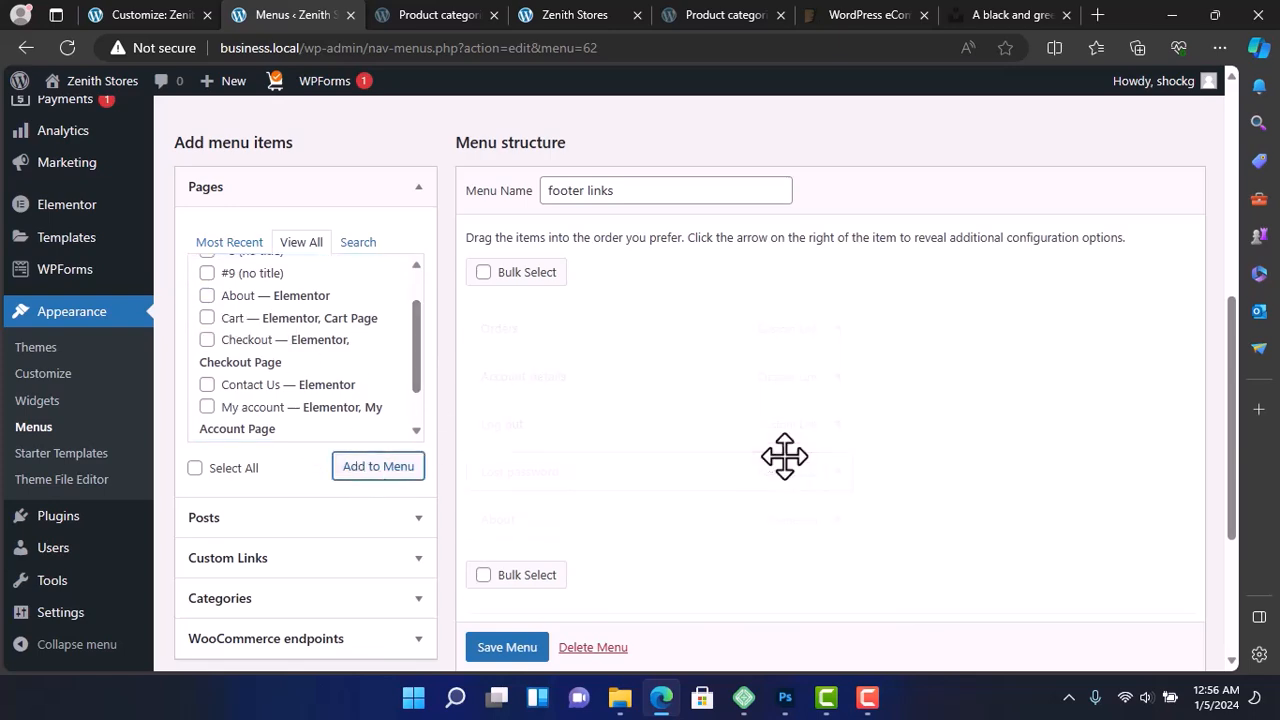
scroll(765, 562, down, 2)
click(510, 608)
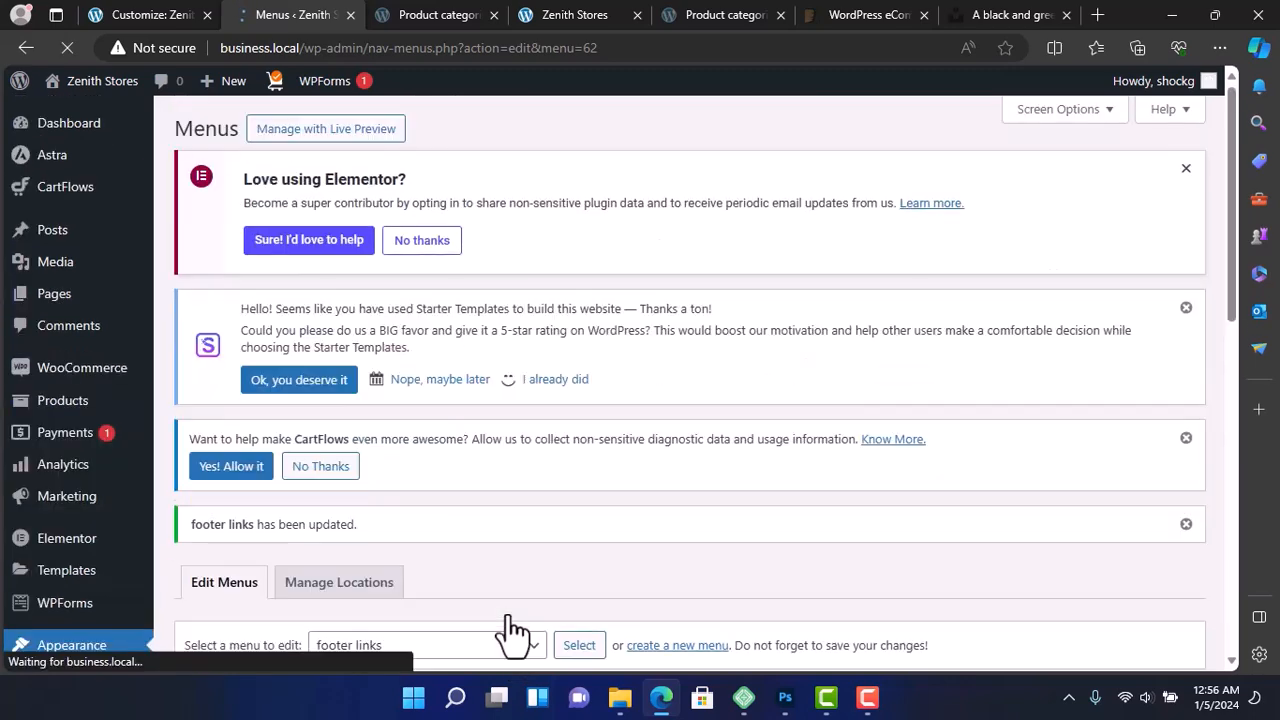
Step: Reload the site Customizer so it picks up the new footer links menu
click(155, 12)
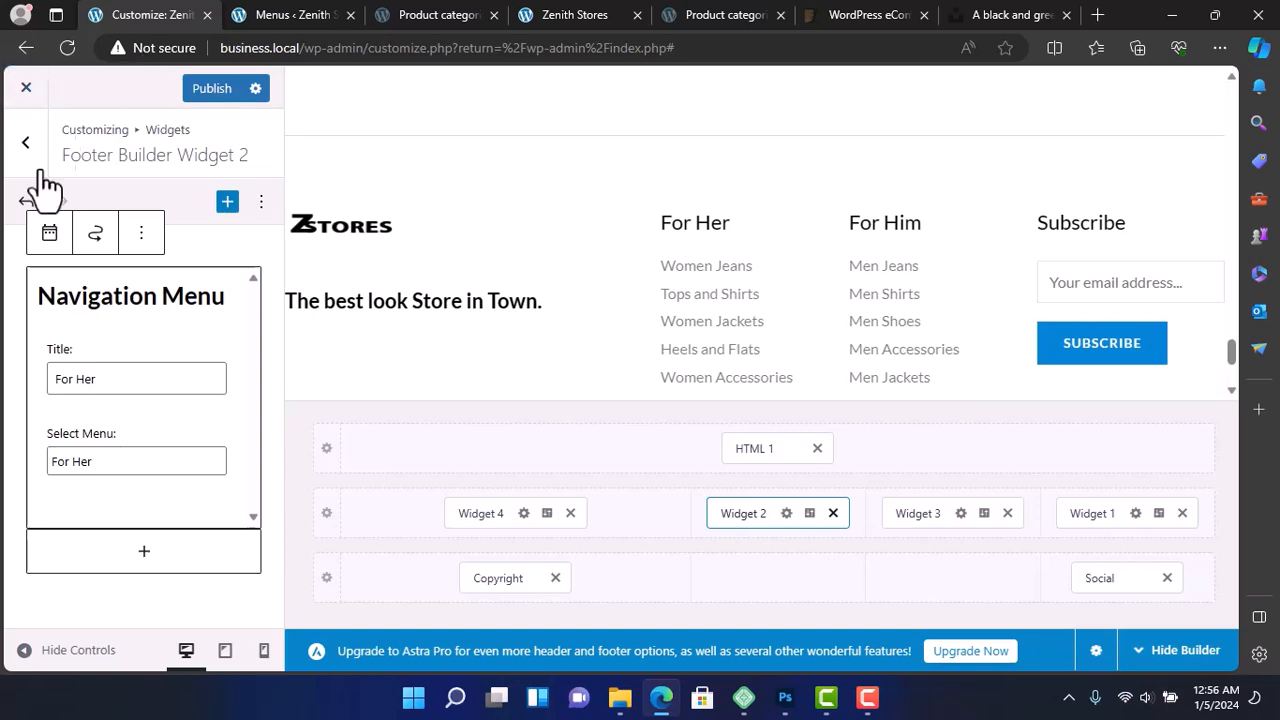
click(68, 48)
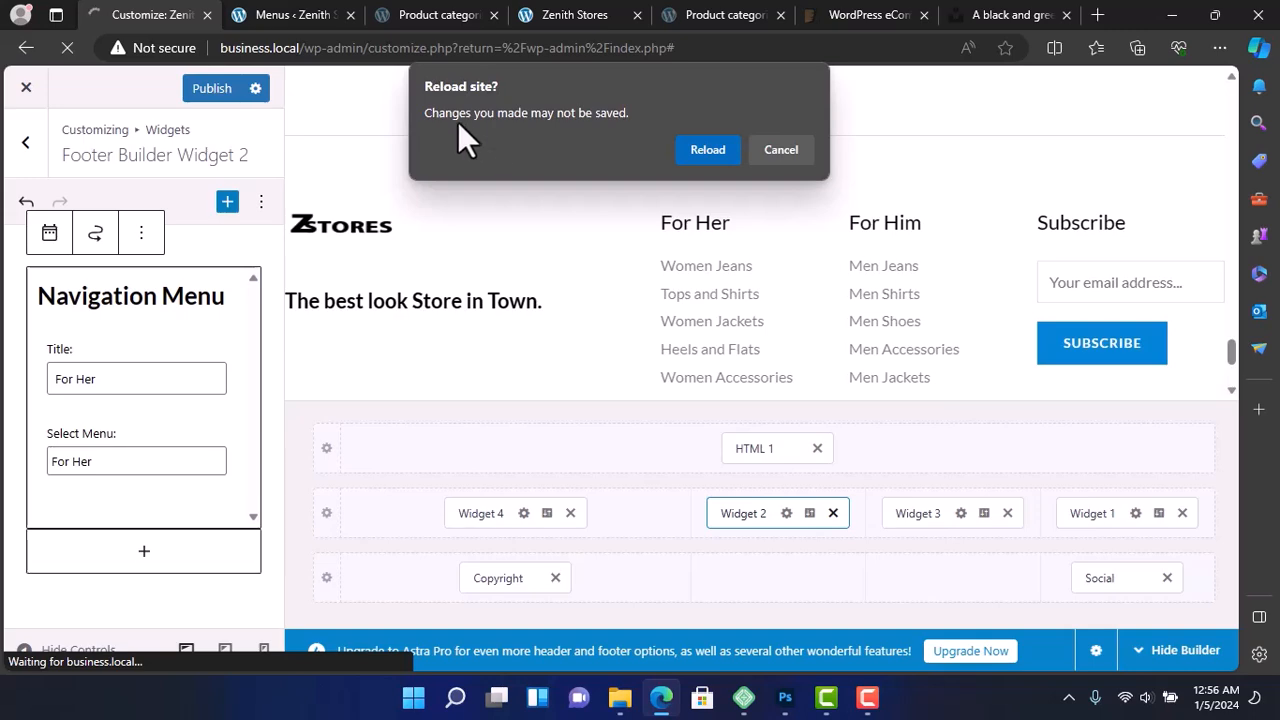
click(715, 153)
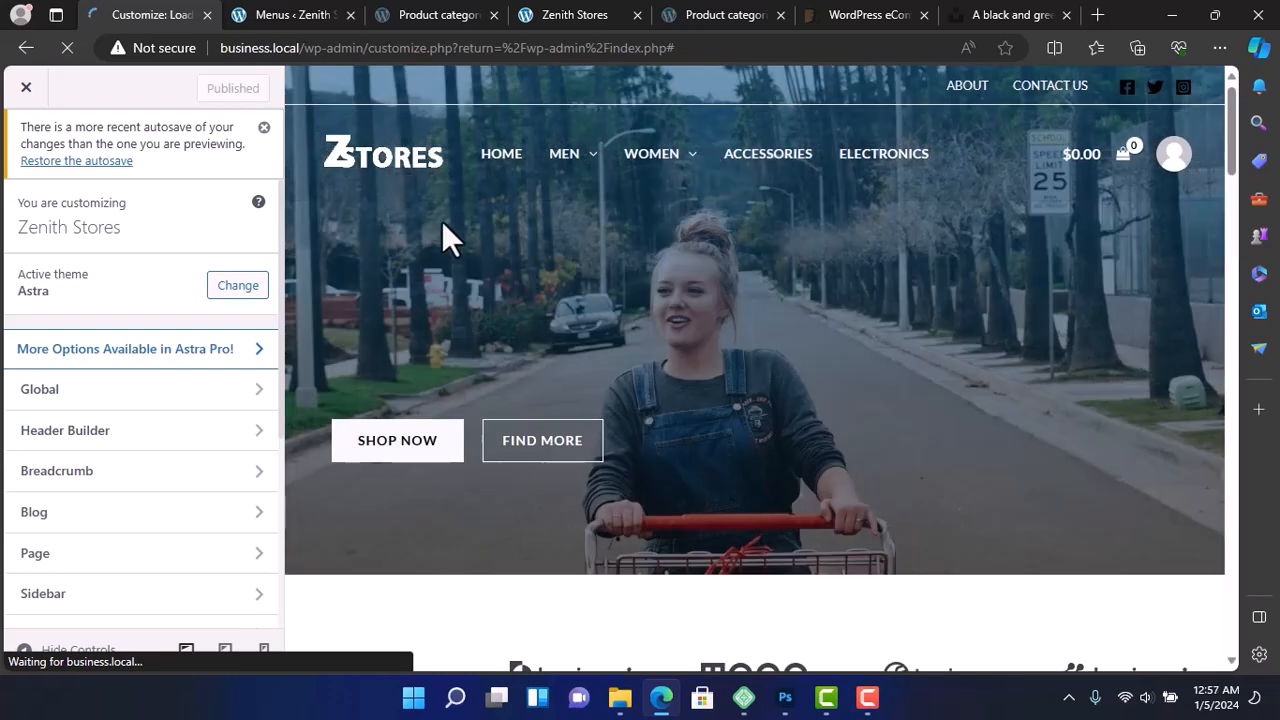
Step: In Footer Builder Widget 2, retitle the For Her menu block to 'Top Categories' and apply it
drag(278, 232, 281, 373)
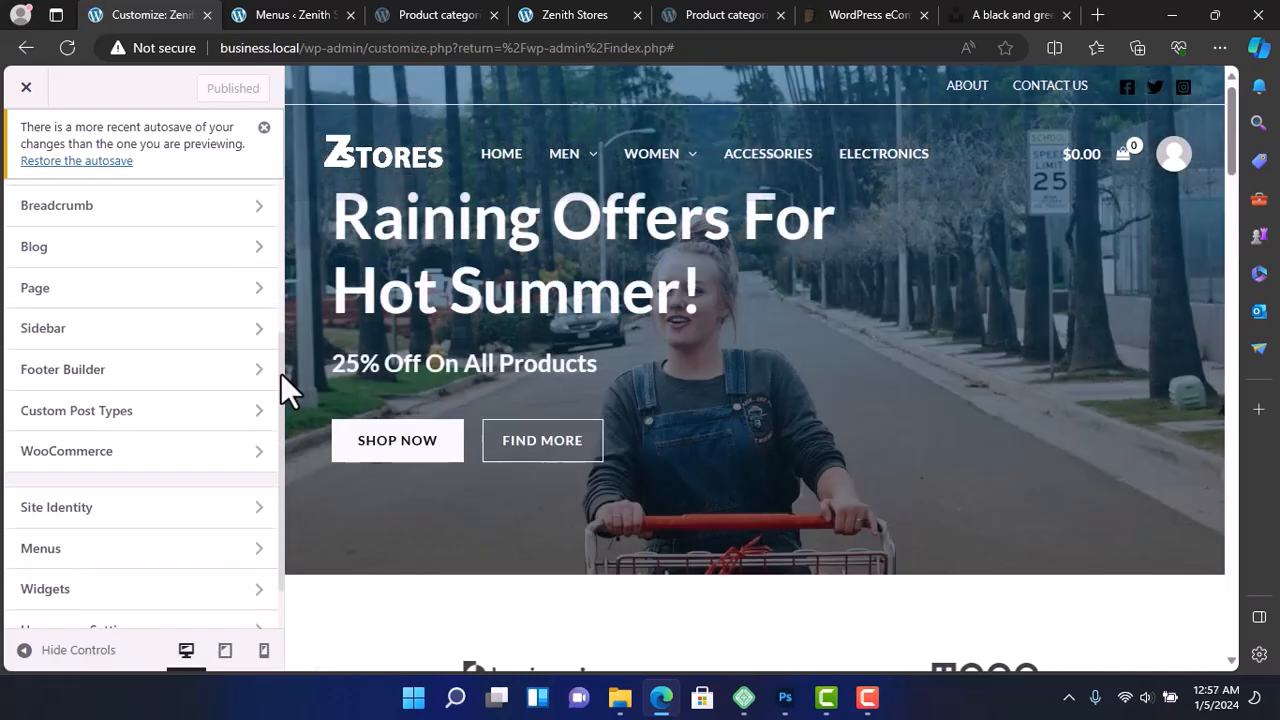
click(152, 376)
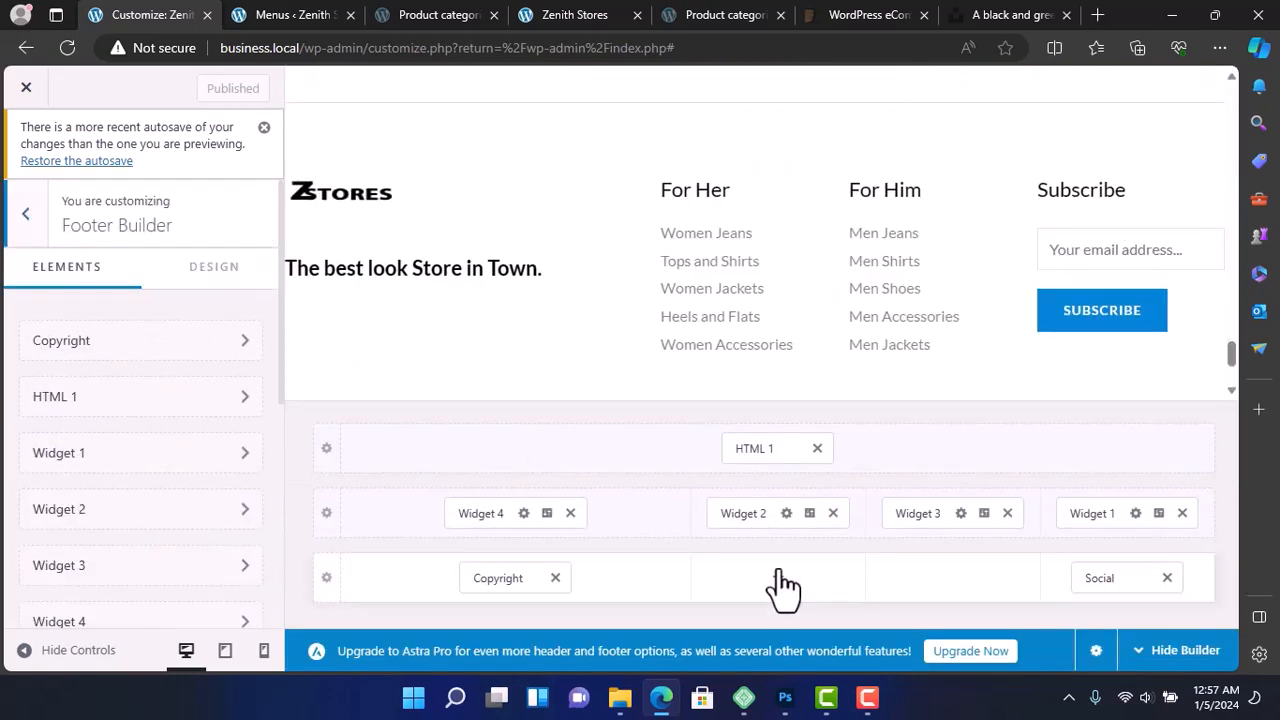
click(786, 514)
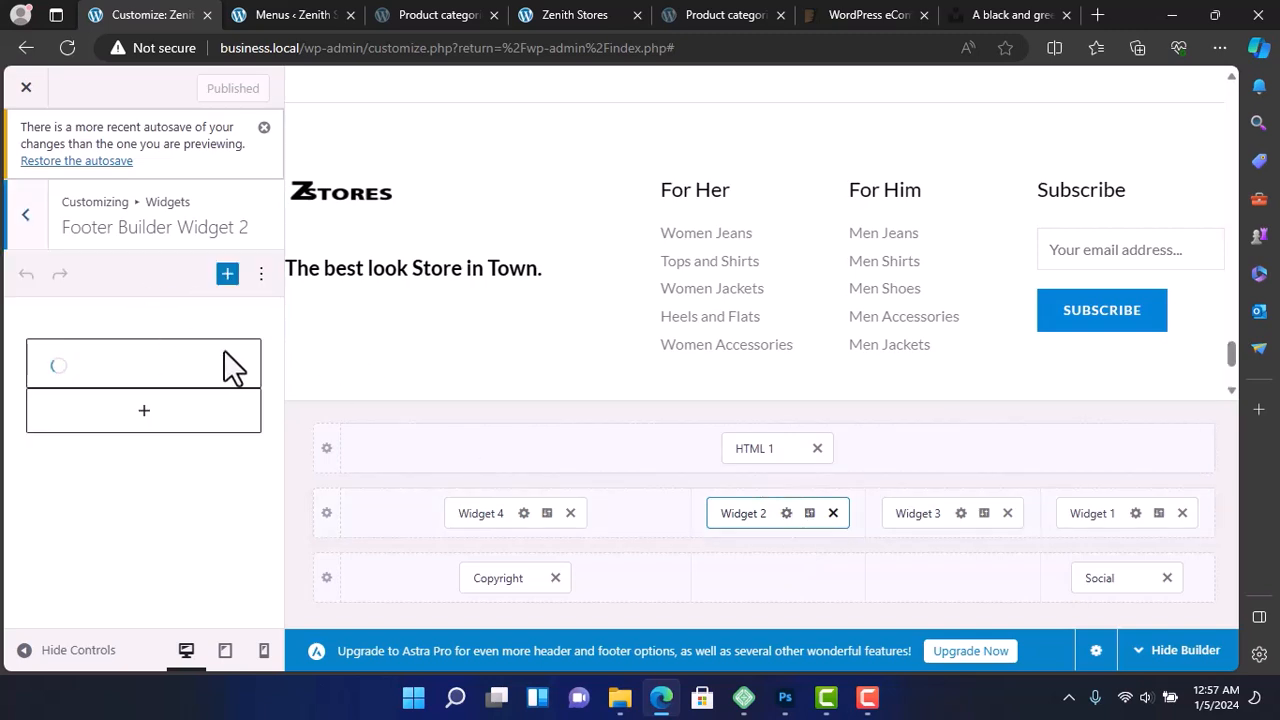
click(115, 366)
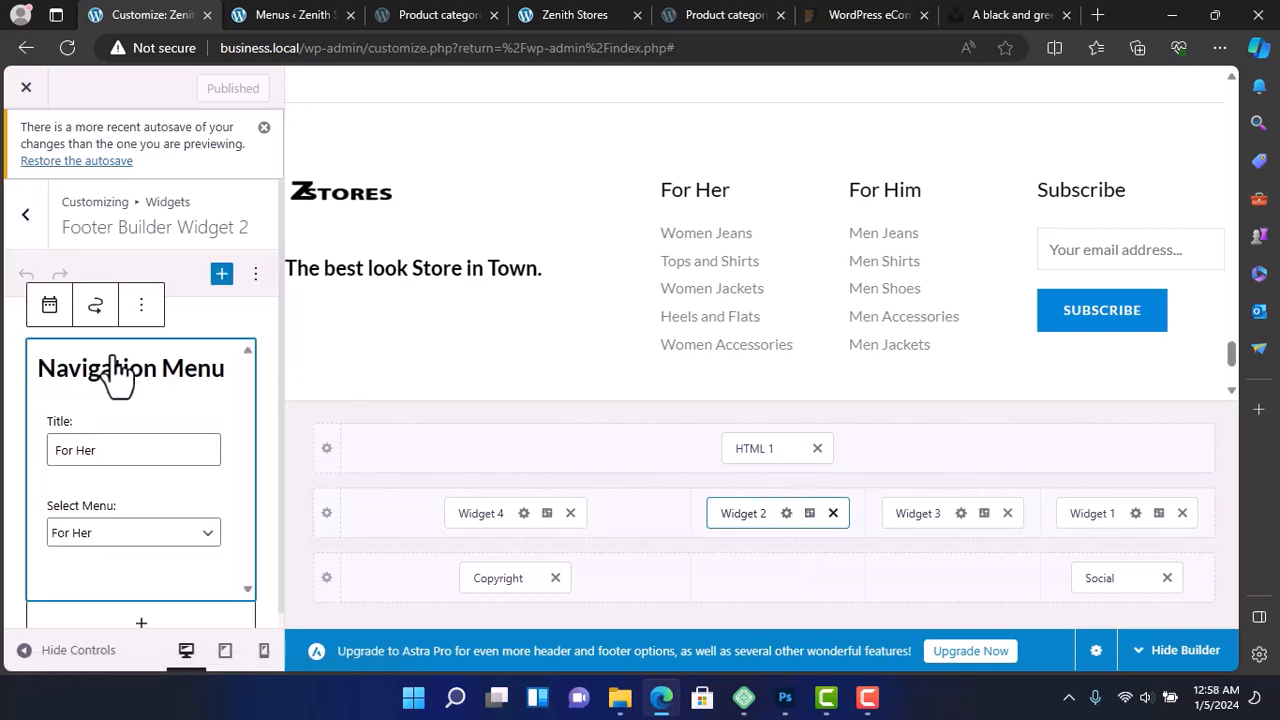
drag(110, 452, 35, 450)
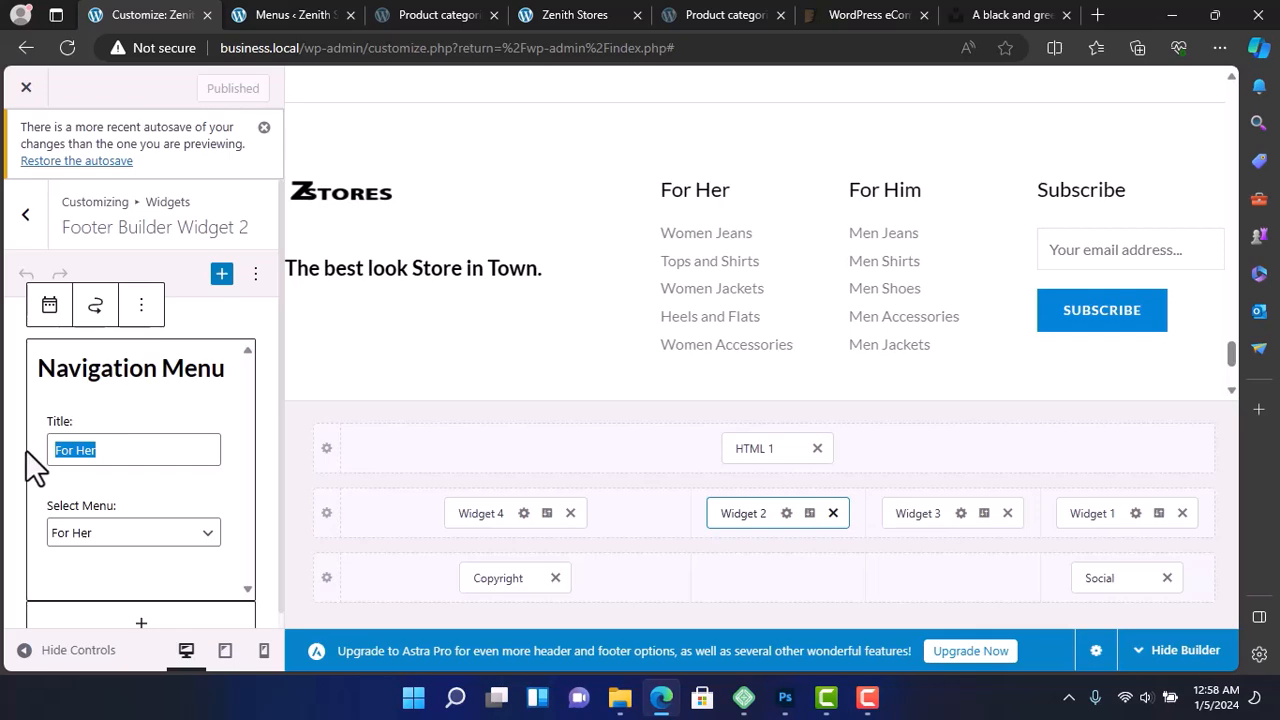
text(Top)
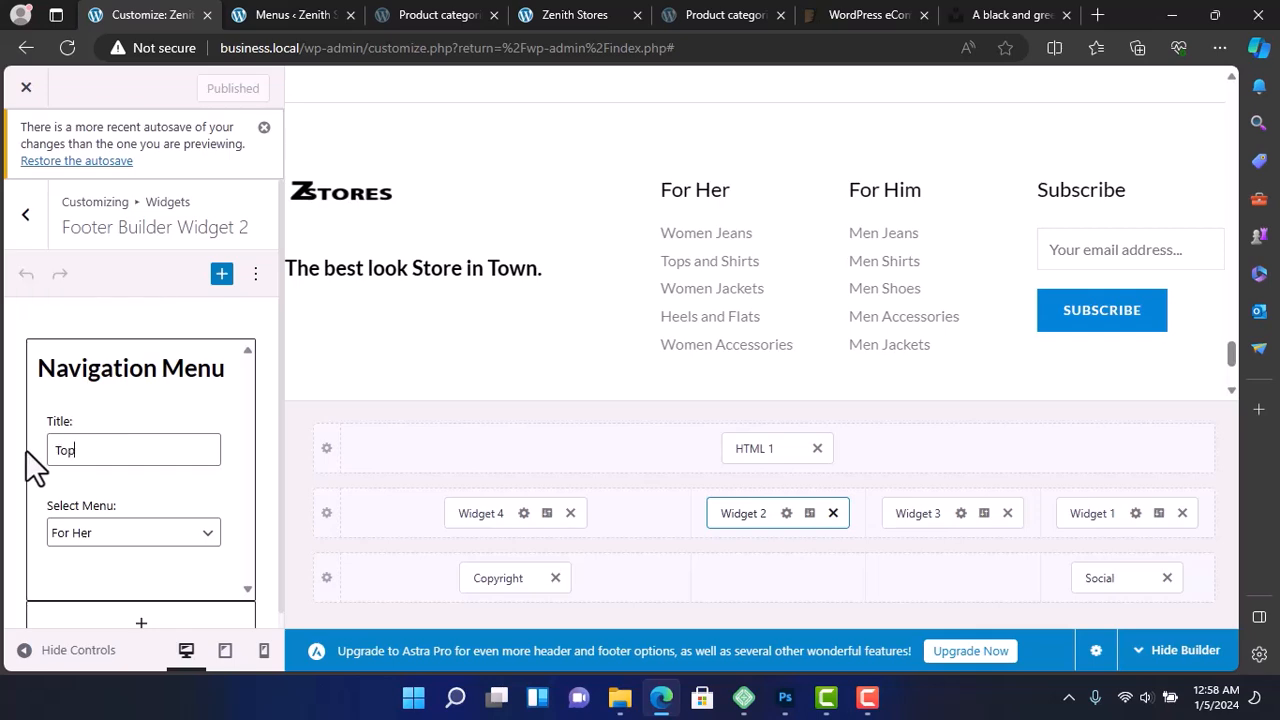
text( Cat)
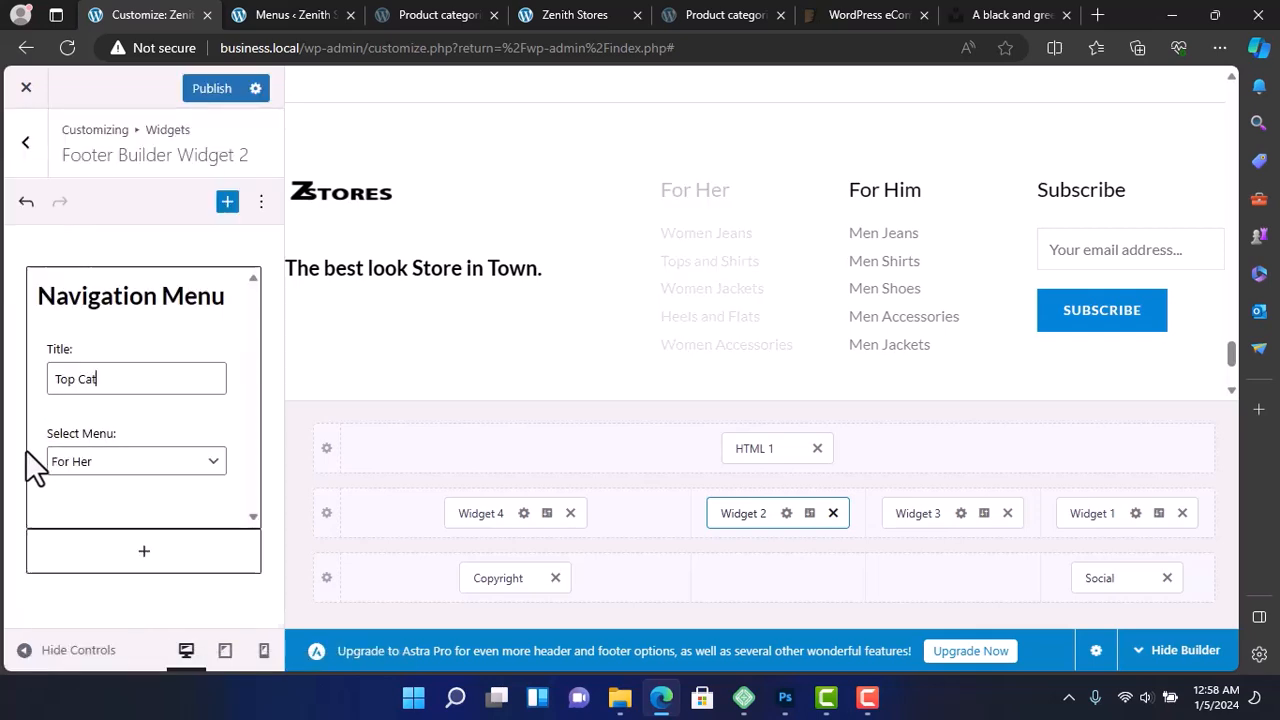
text(egories)
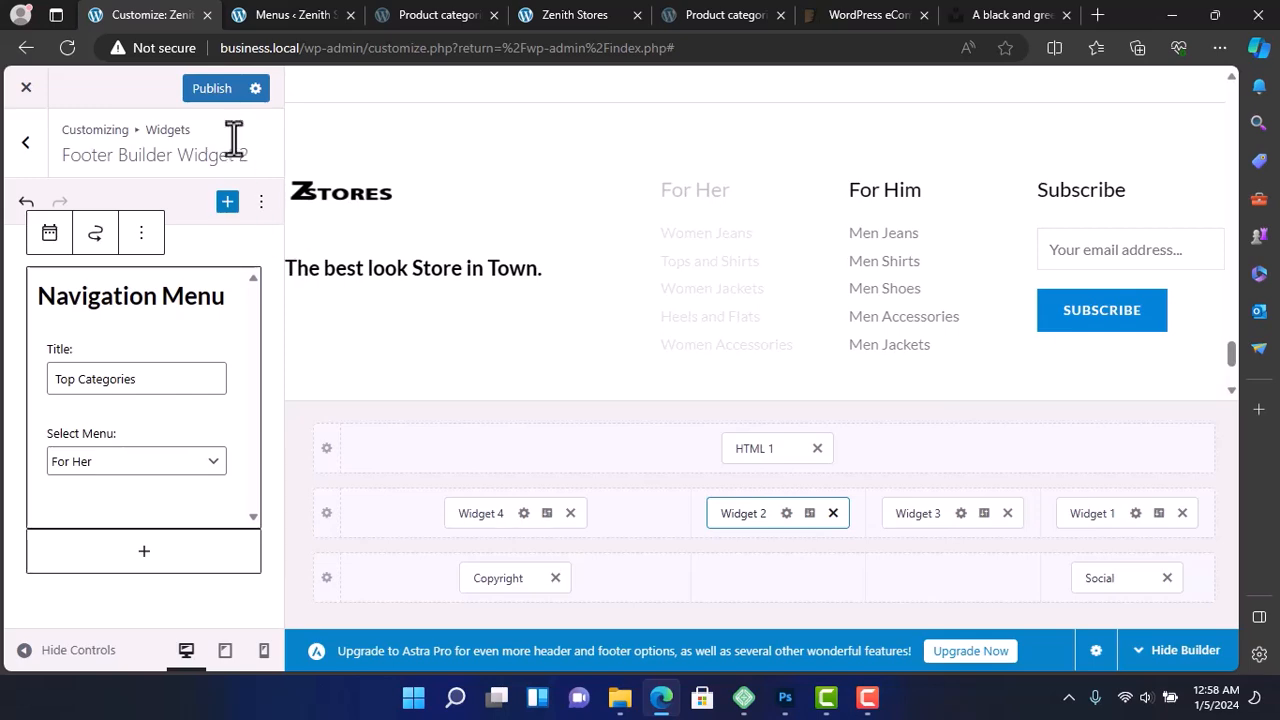
click(215, 92)
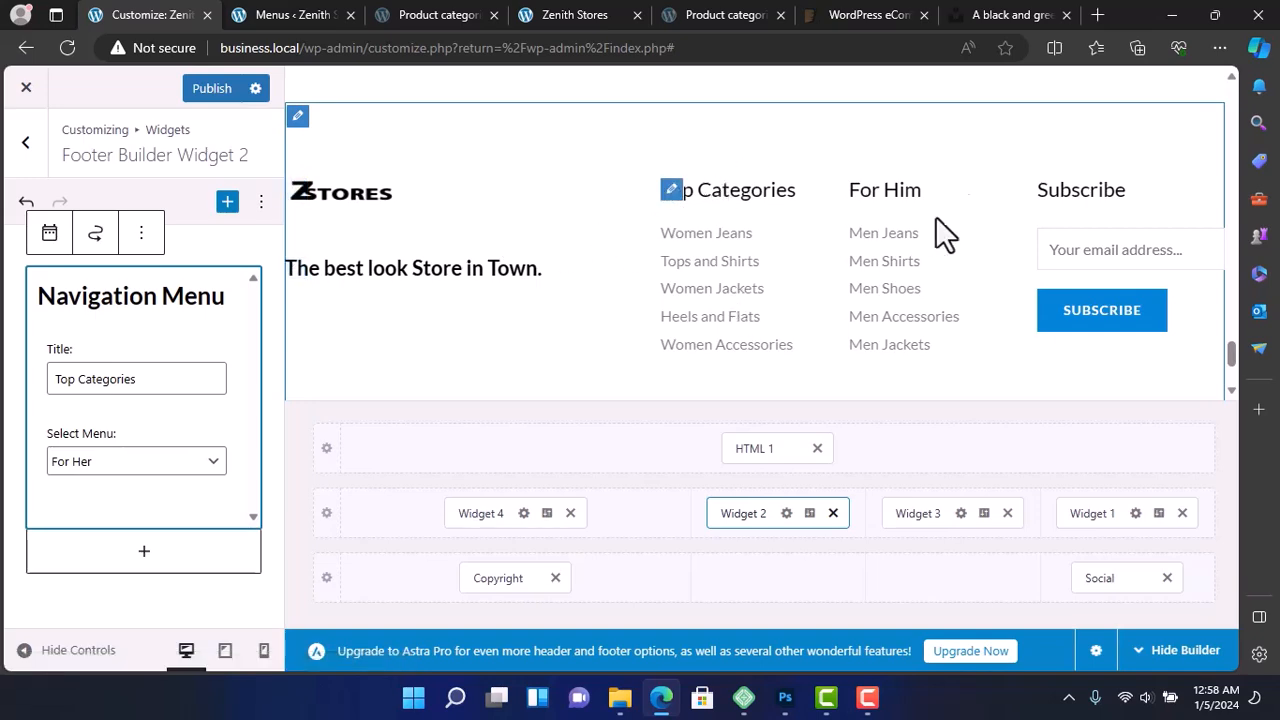
click(961, 515)
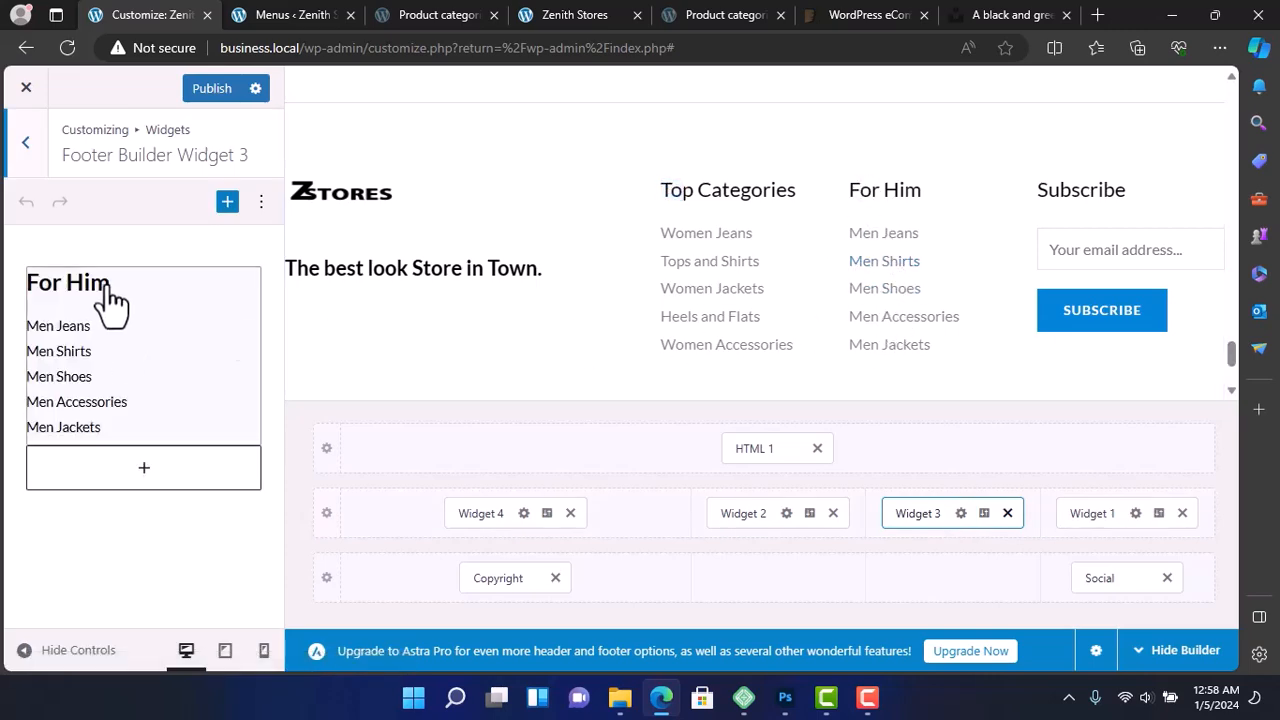
Step: Retitle Widget 3's For Him menu block to 'Useful Links', select the footer links menu, and publish
click(114, 300)
click(134, 380)
key(BackSpace)
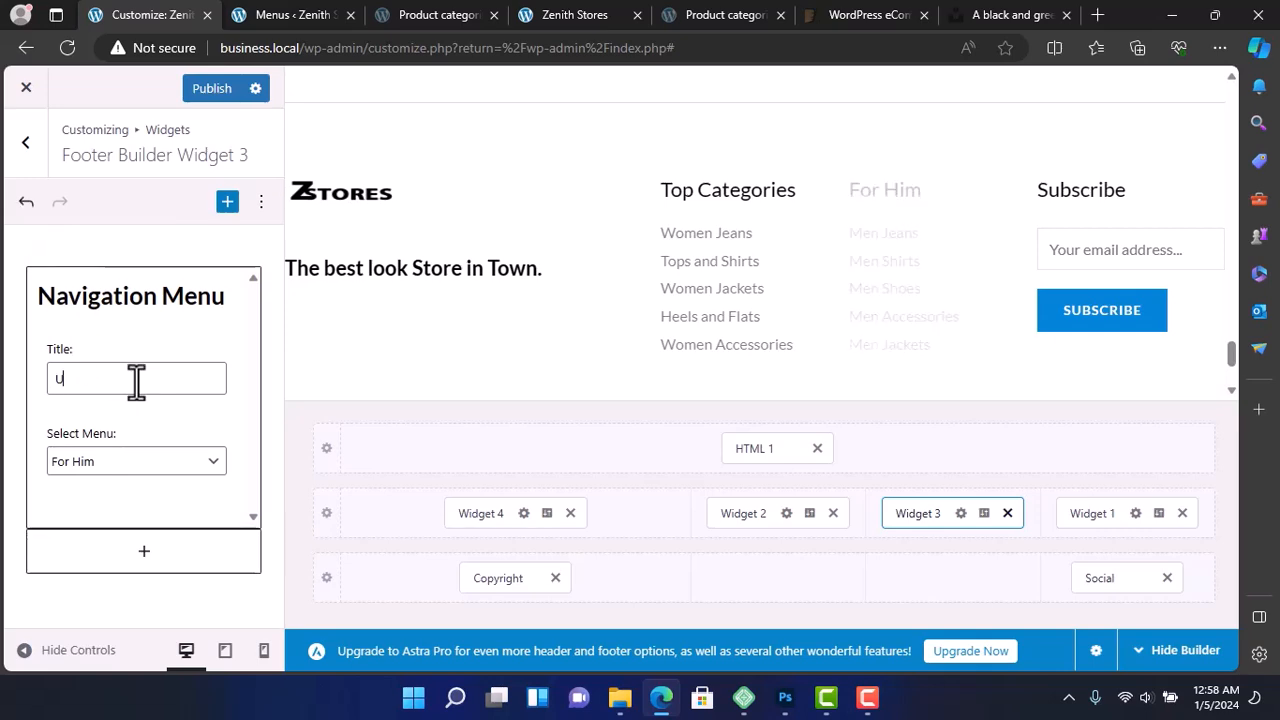
text(Useful Links)
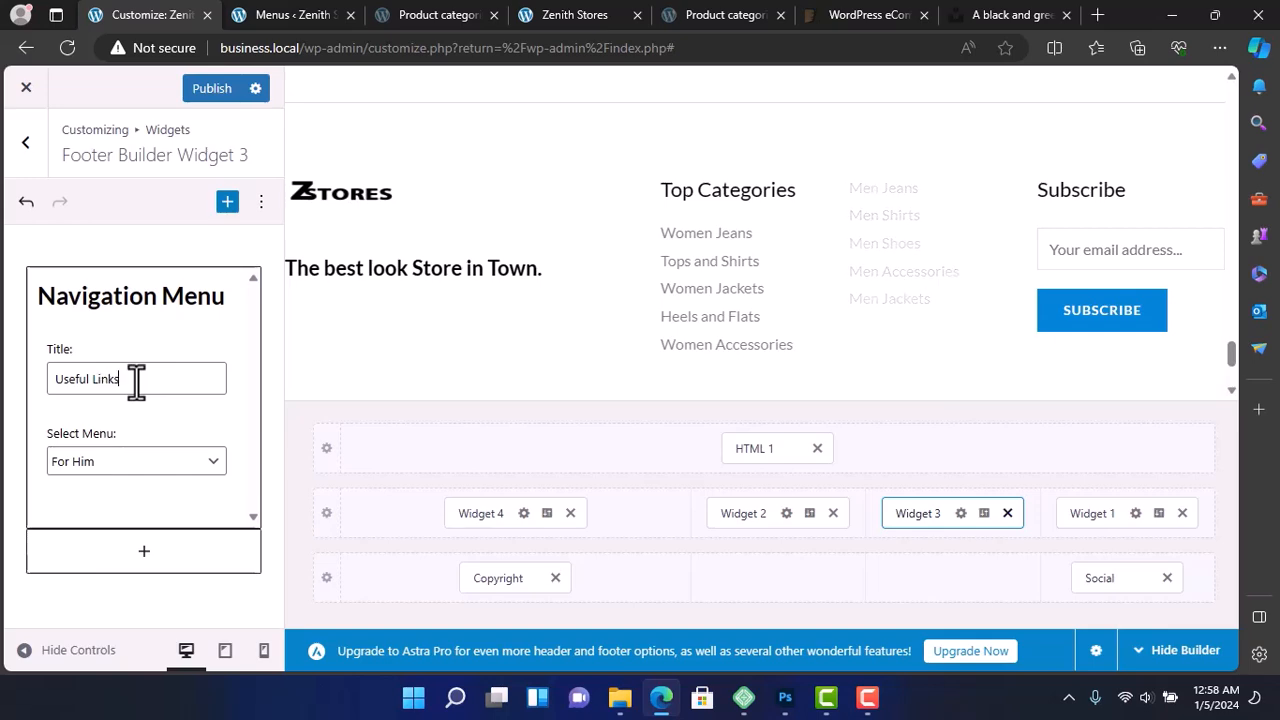
click(209, 462)
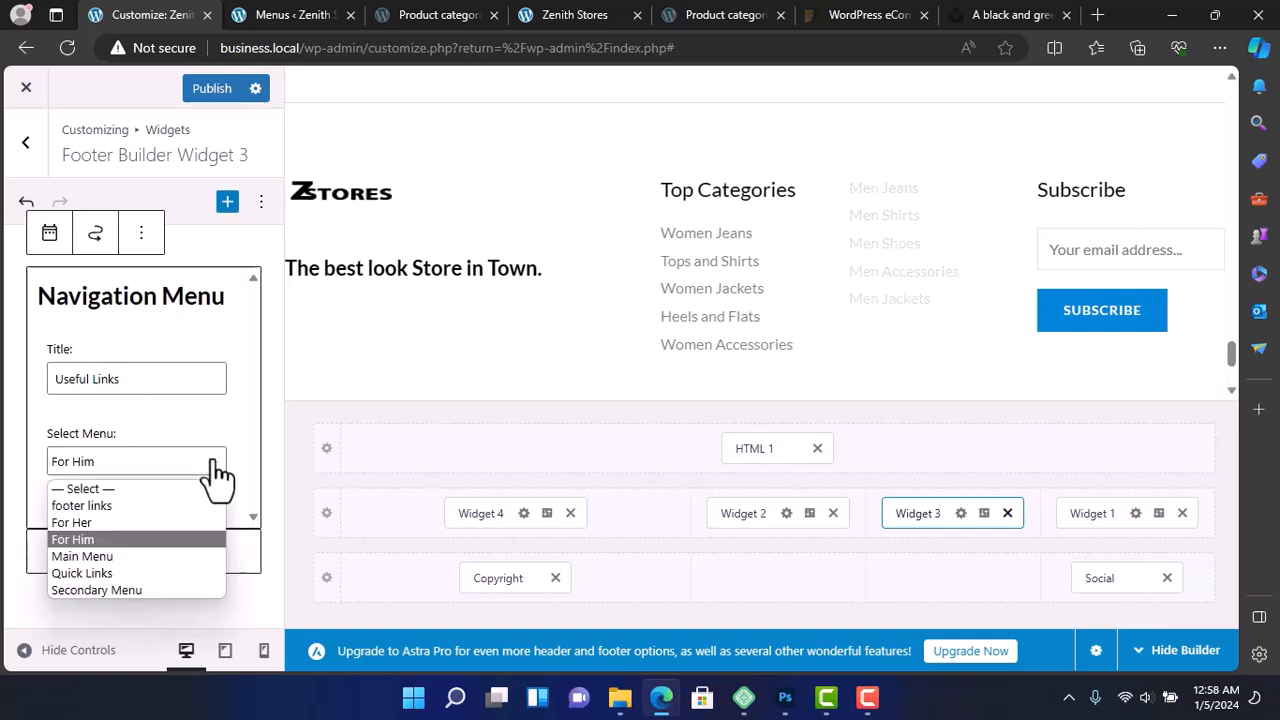
click(84, 505)
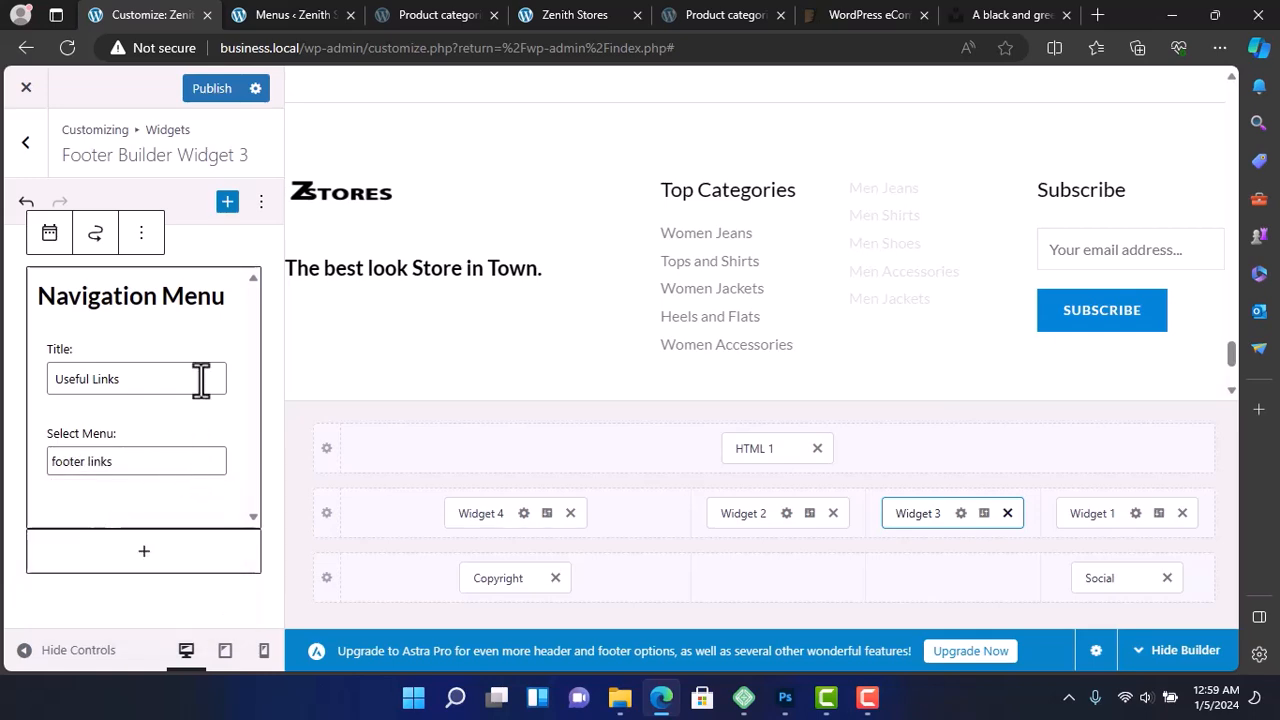
click(219, 92)
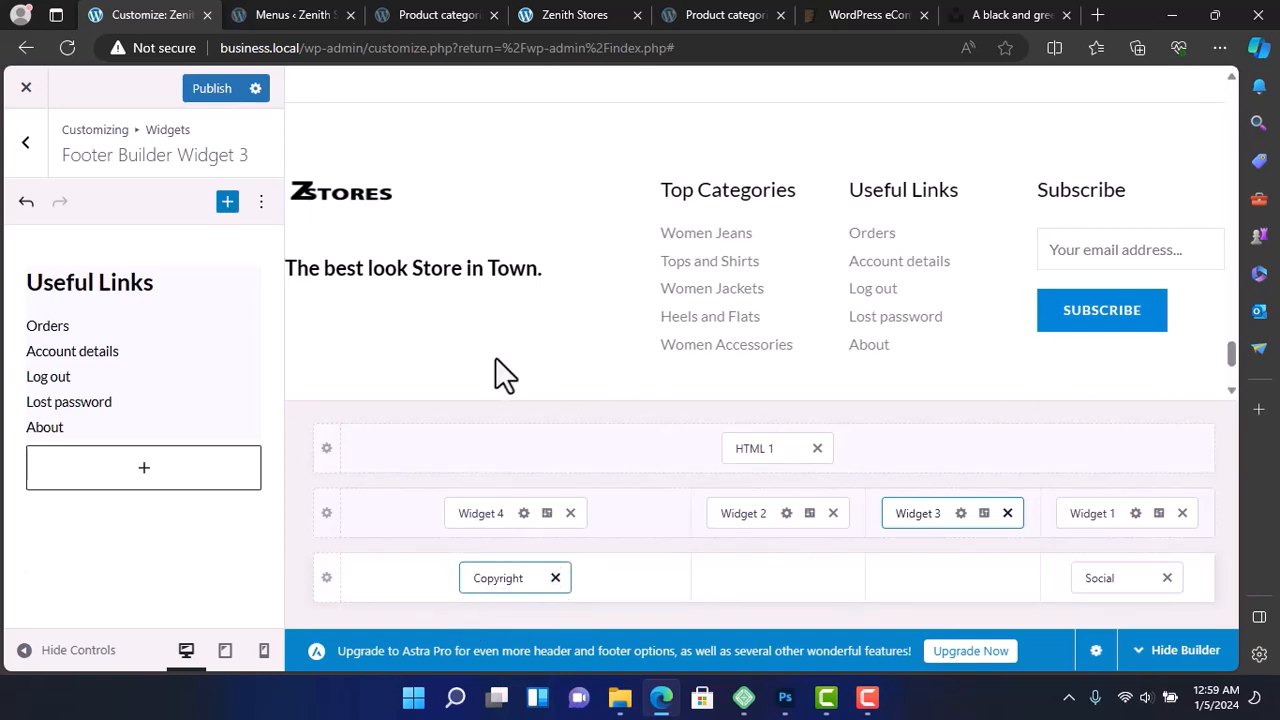
Step: Check the footer on the live store, then open the Copyright footer element's settings
click(575, 15)
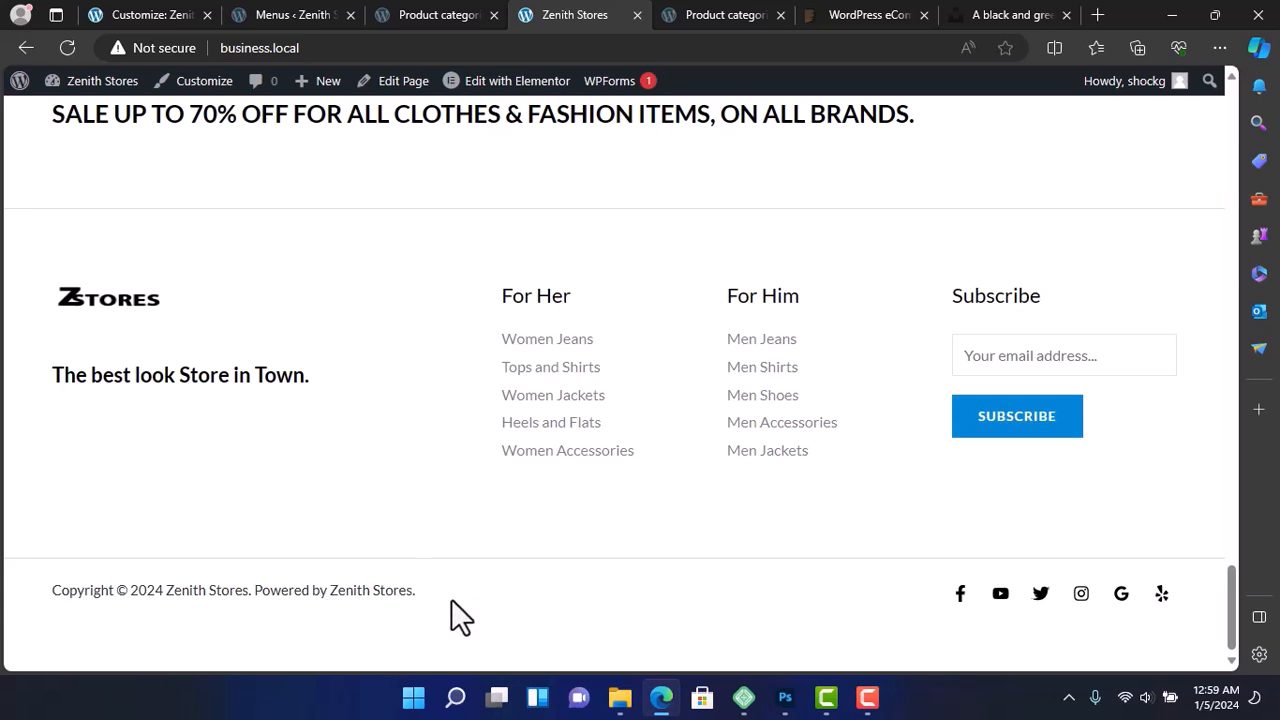
click(142, 20)
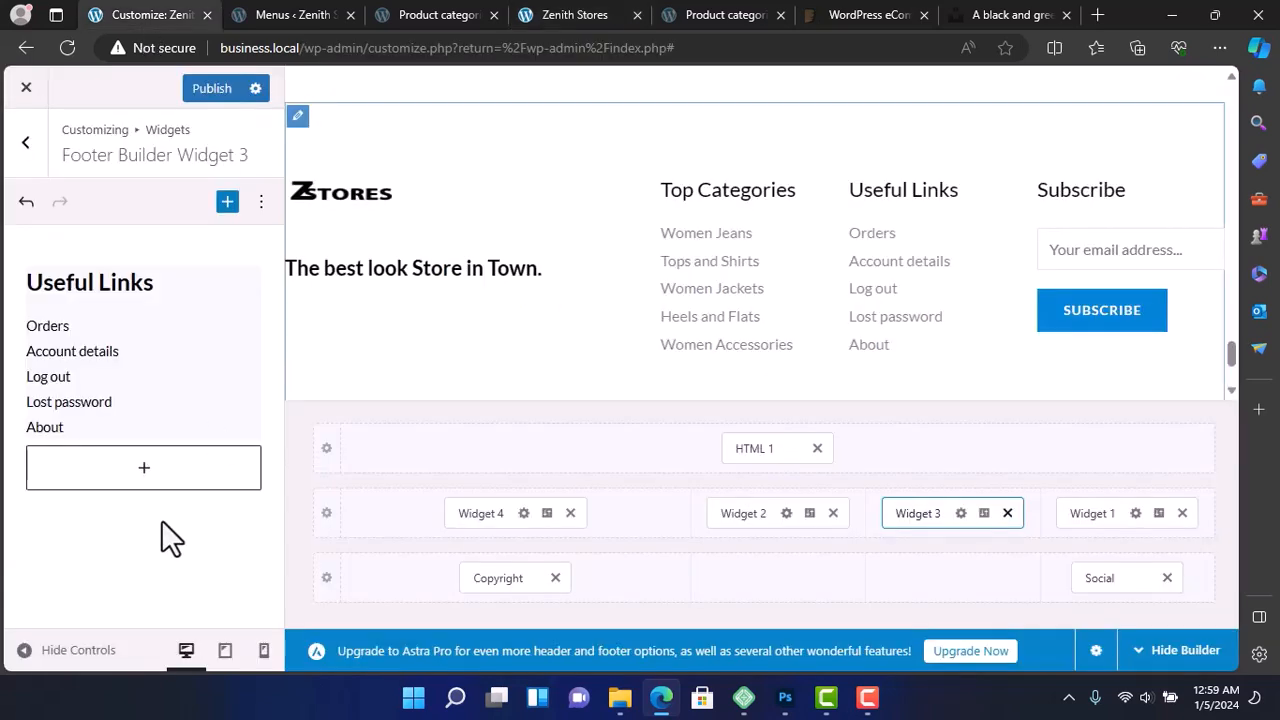
click(505, 578)
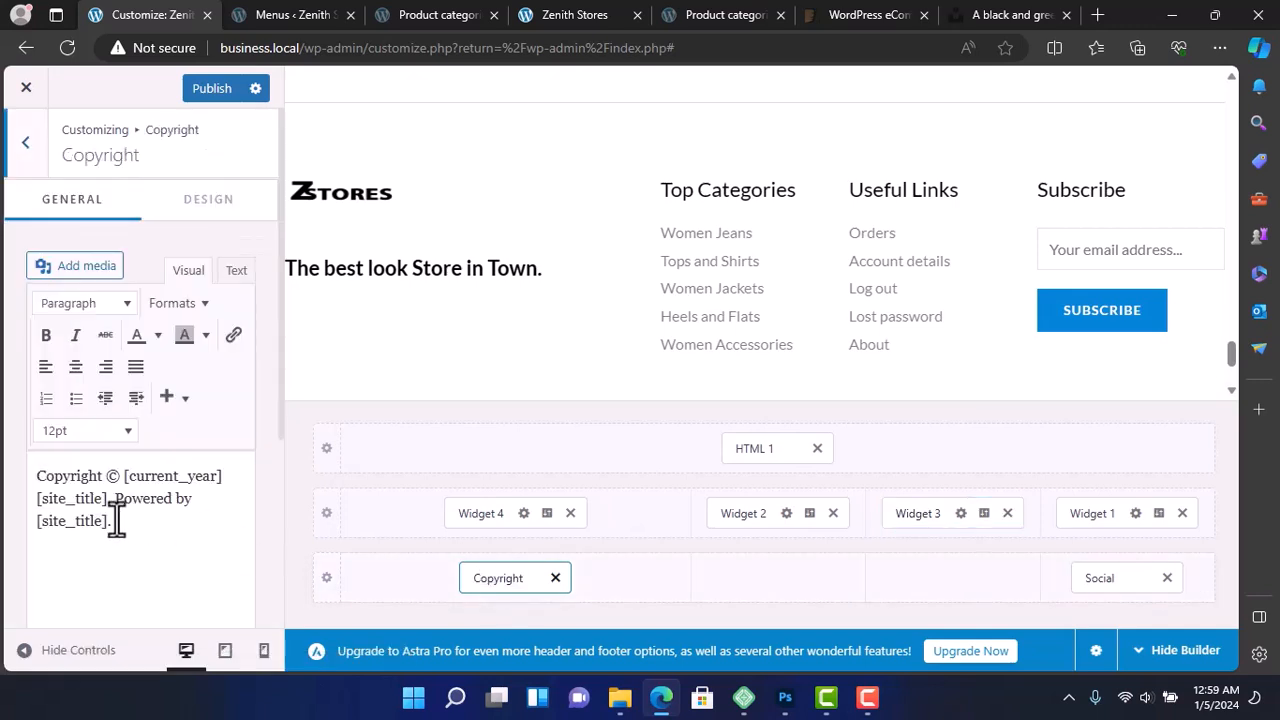
Step: Review the copyright's [current_year] and [site_title] shortcodes and 'Powered by' text, then publish
drag(116, 518, 6, 478)
click(126, 537)
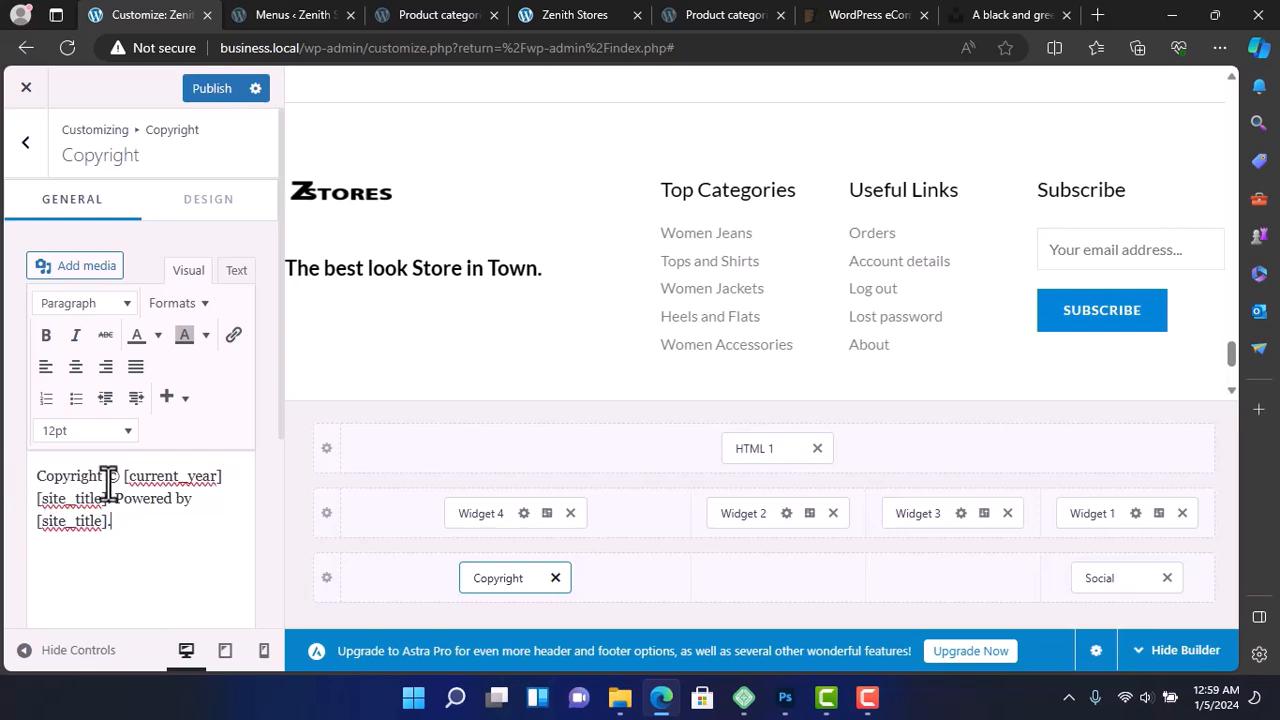
drag(122, 478, 226, 480)
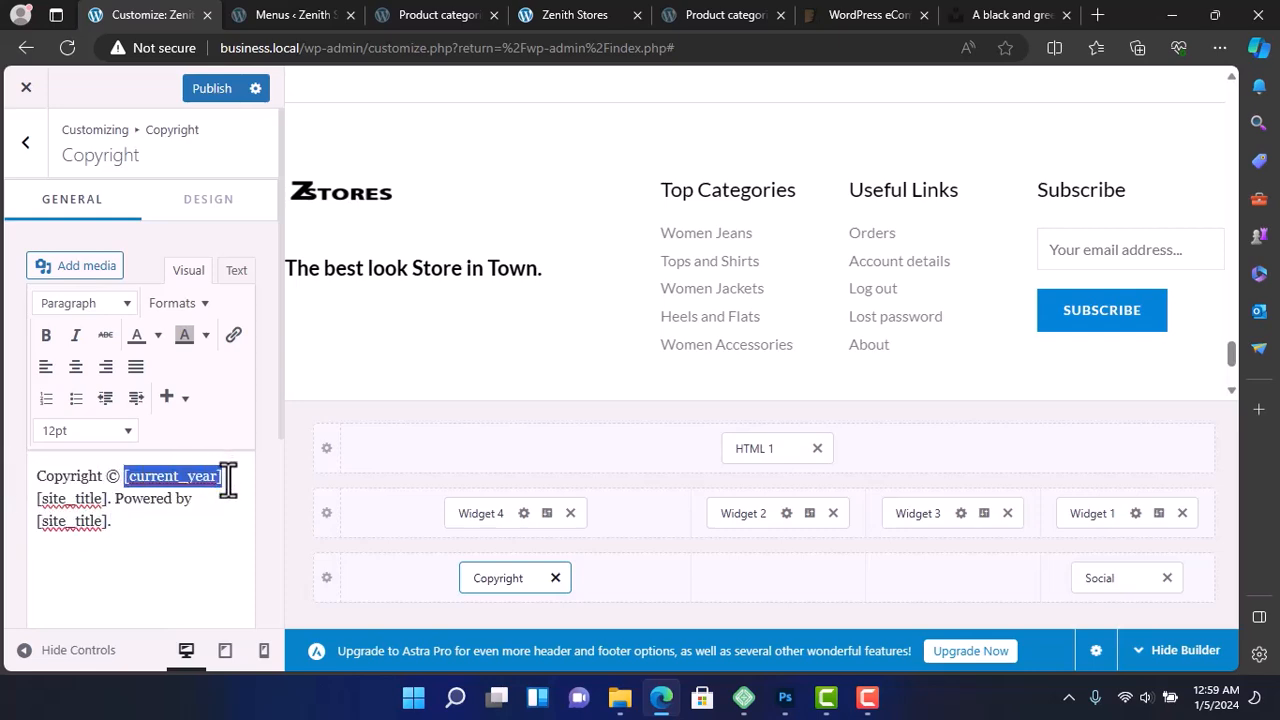
click(226, 480)
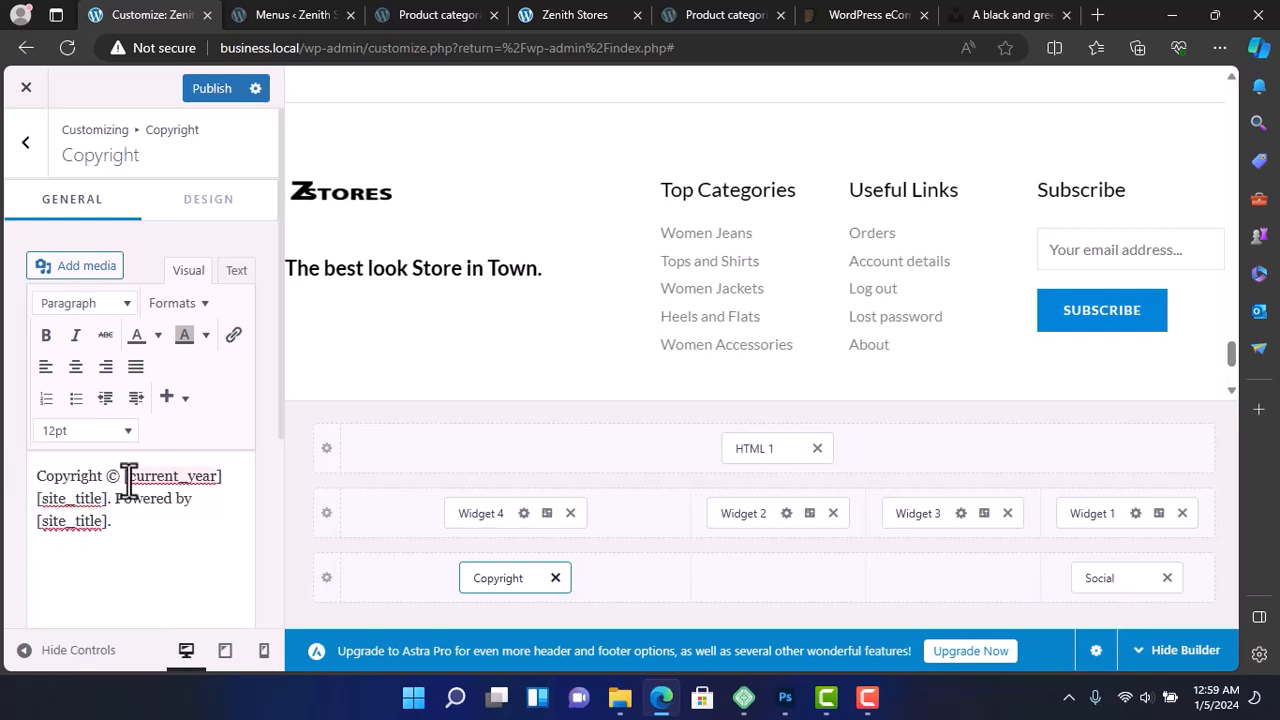
drag(121, 483, 242, 485)
click(242, 485)
click(125, 477)
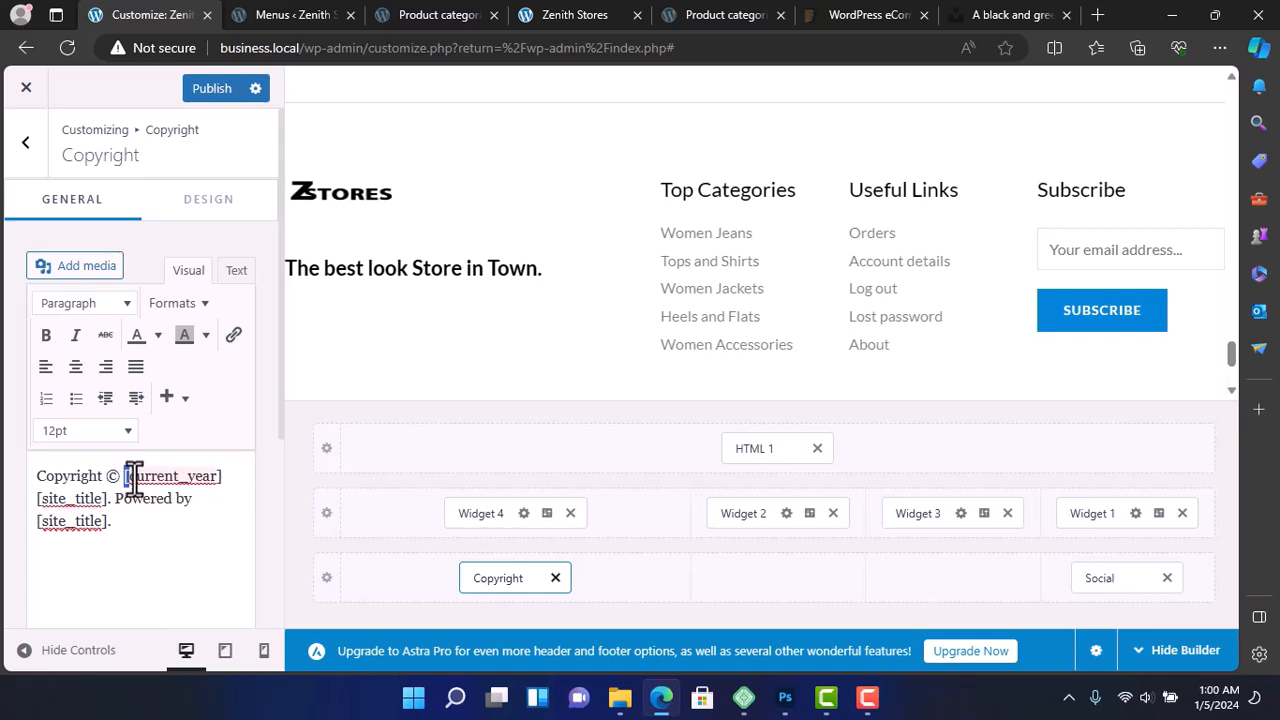
drag(221, 477, 211, 476)
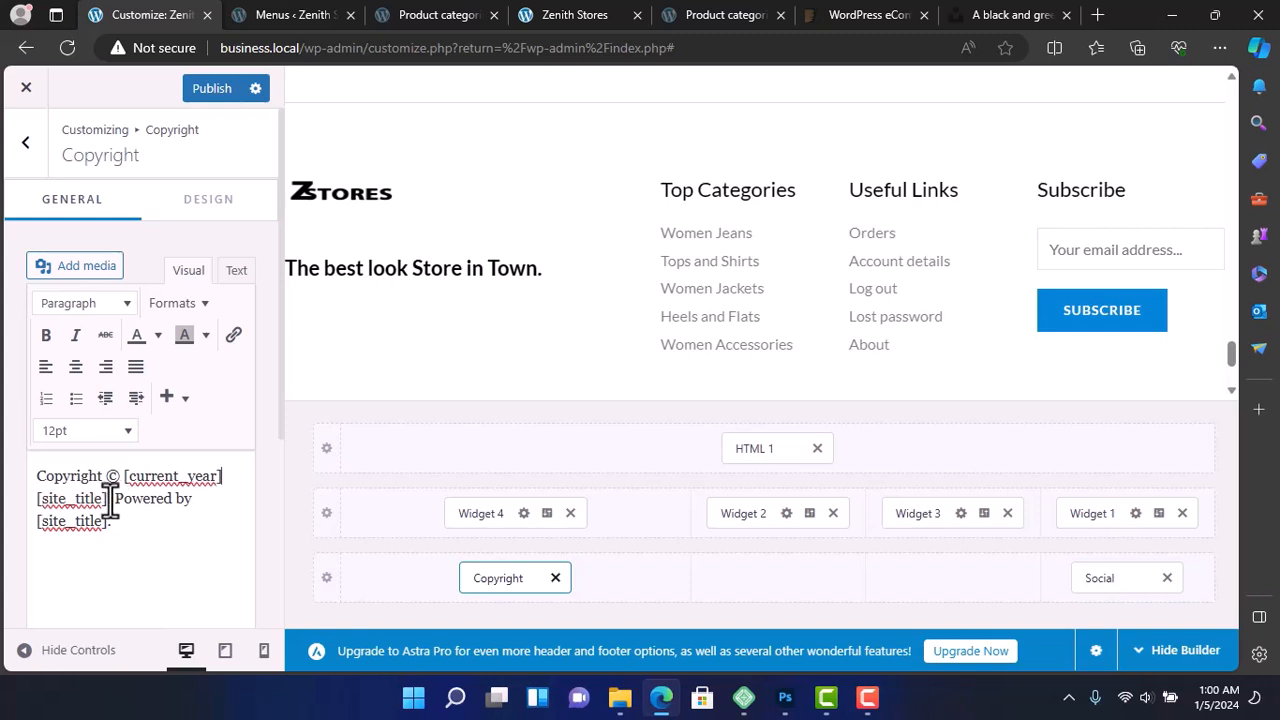
drag(111, 499, 17, 505)
drag(115, 499, 209, 506)
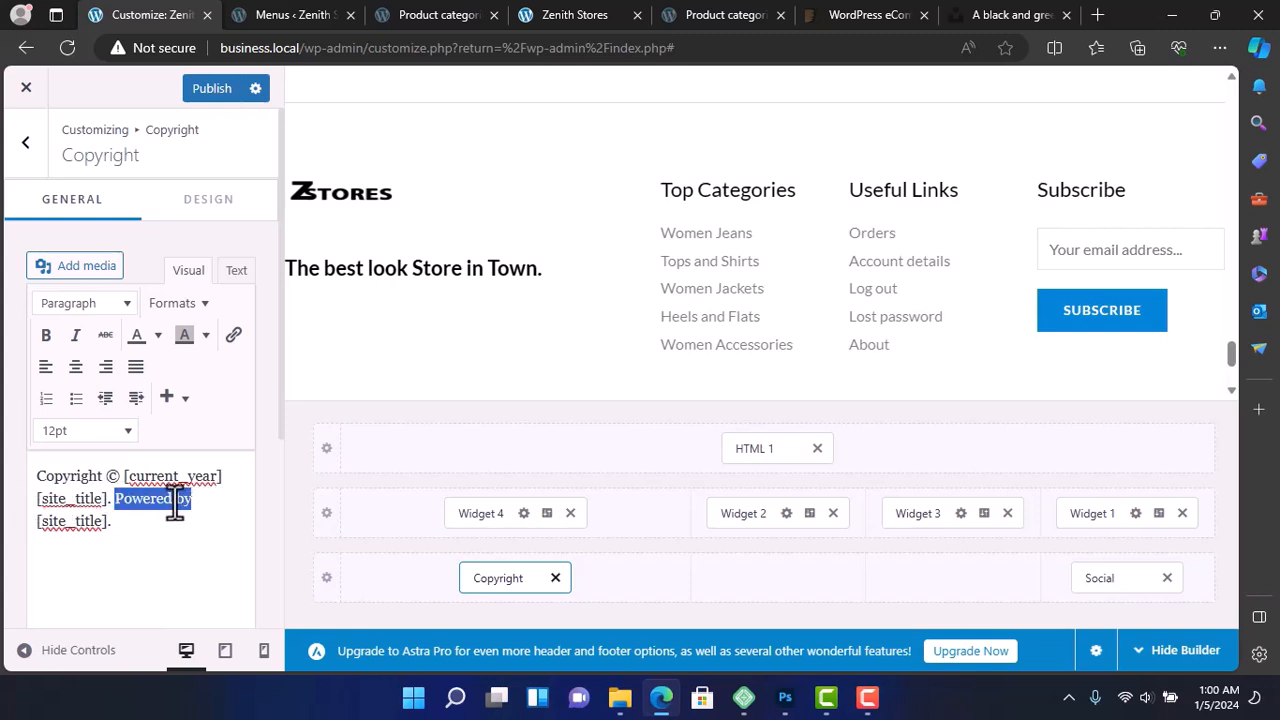
click(170, 502)
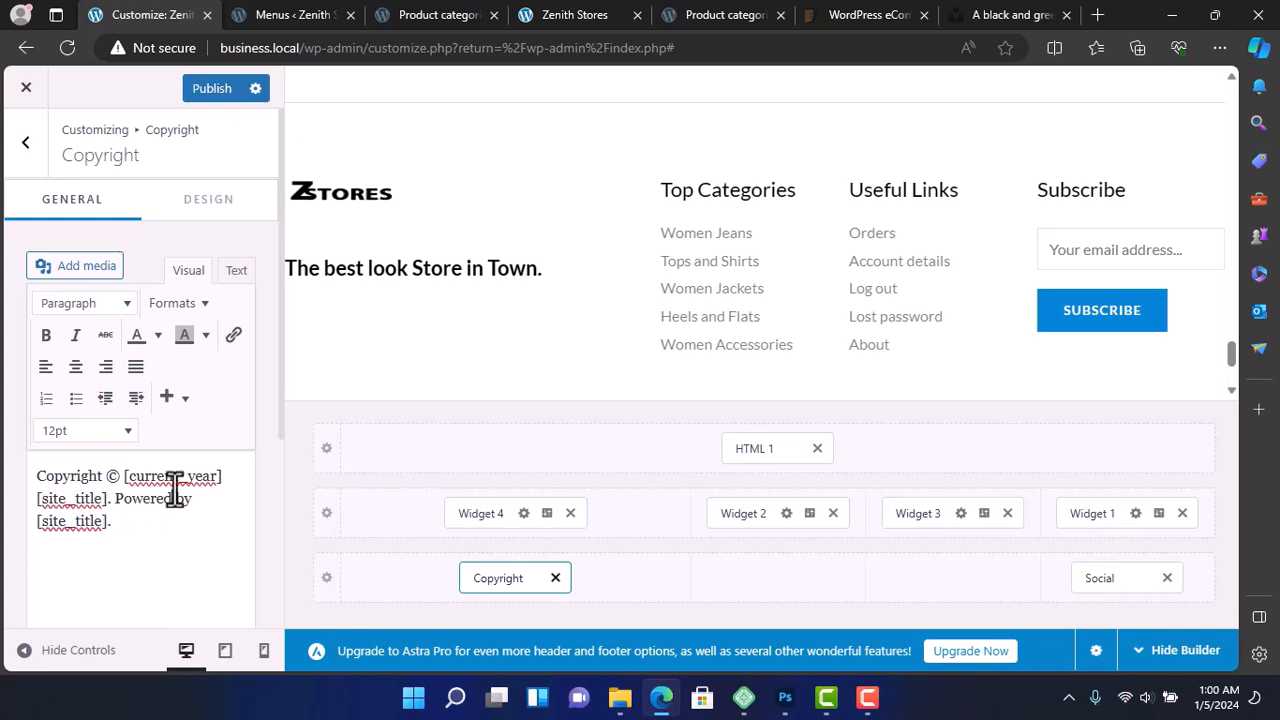
drag(38, 522, 138, 530)
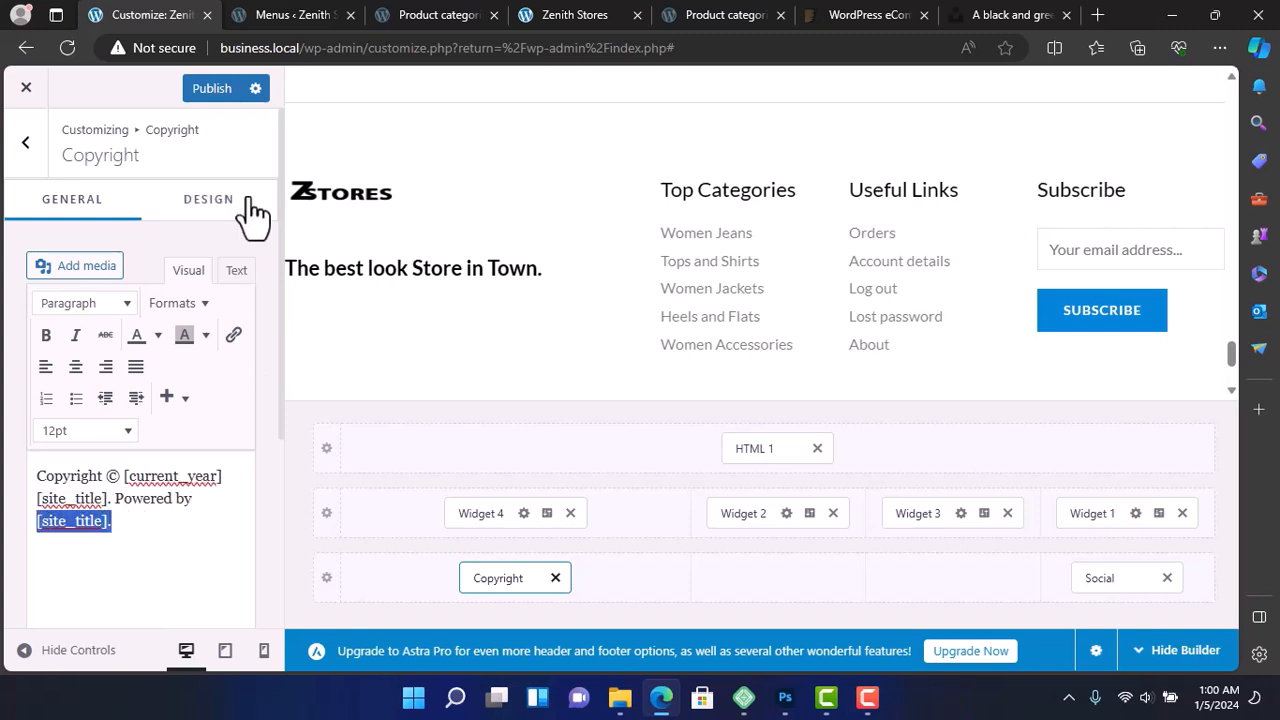
click(213, 91)
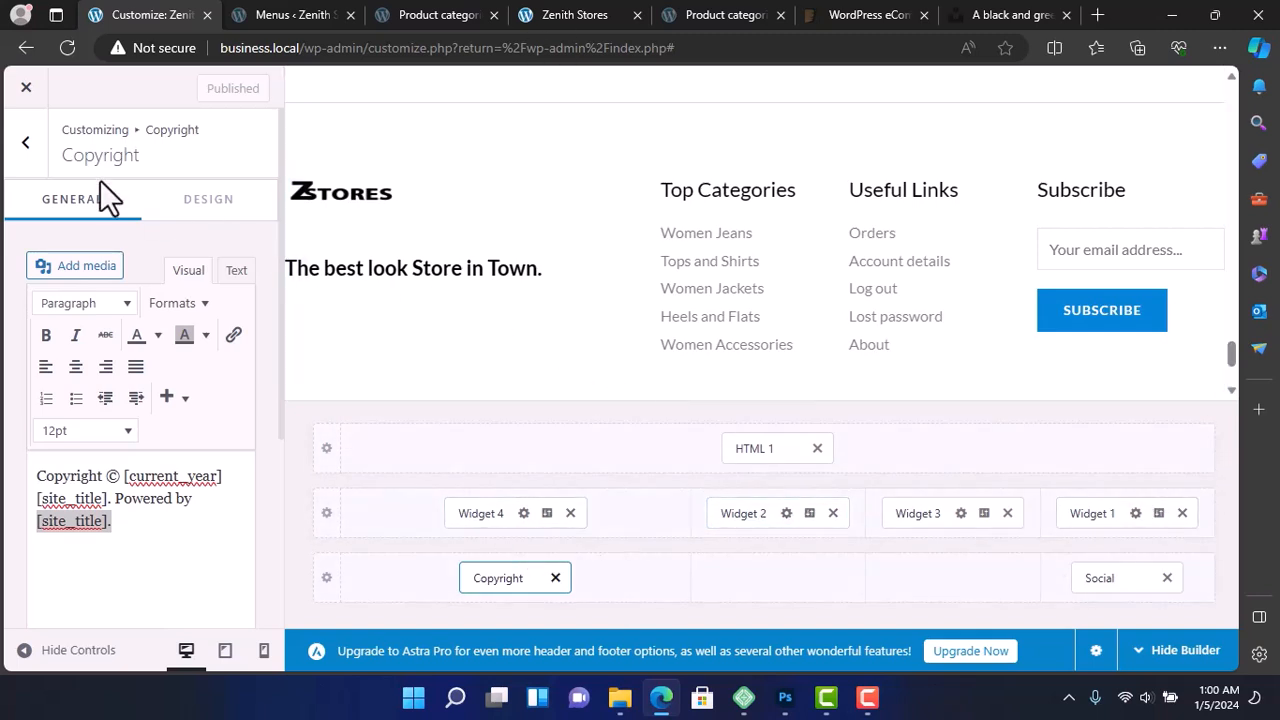
Step: Close the Customizer and return to the top of the Zenith Stores homepage
click(25, 92)
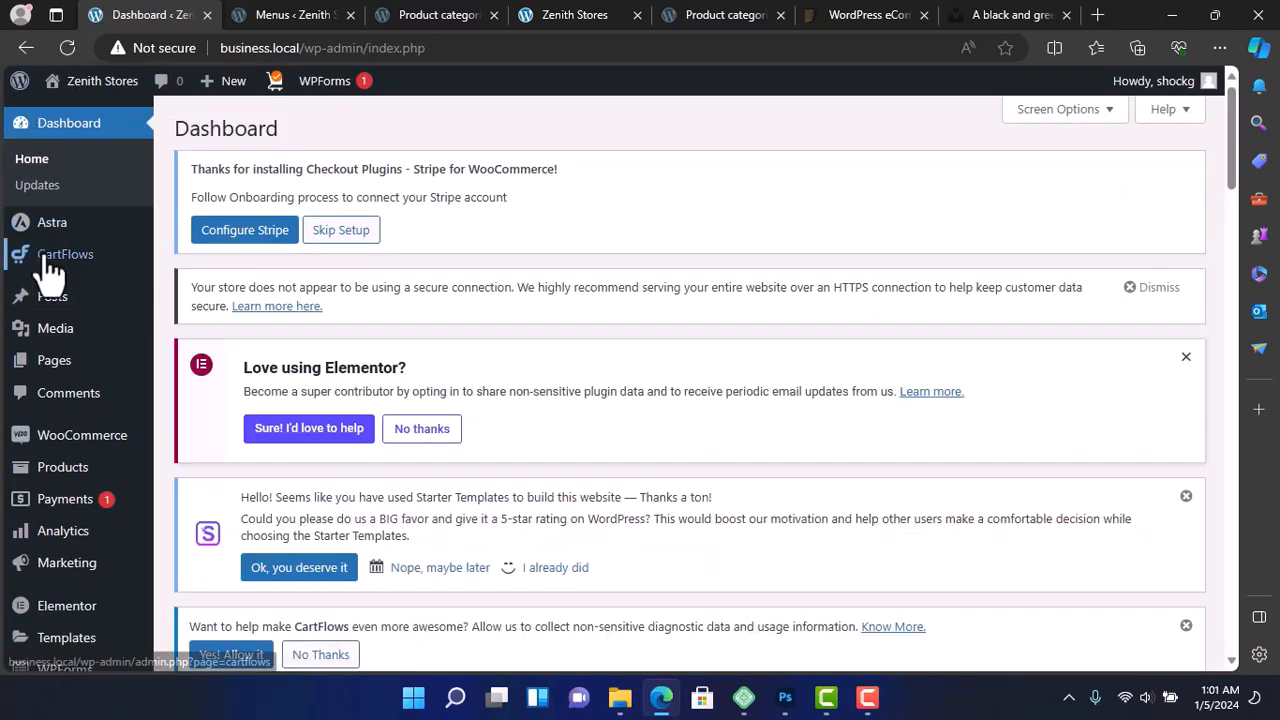
mouse_move(115, 455)
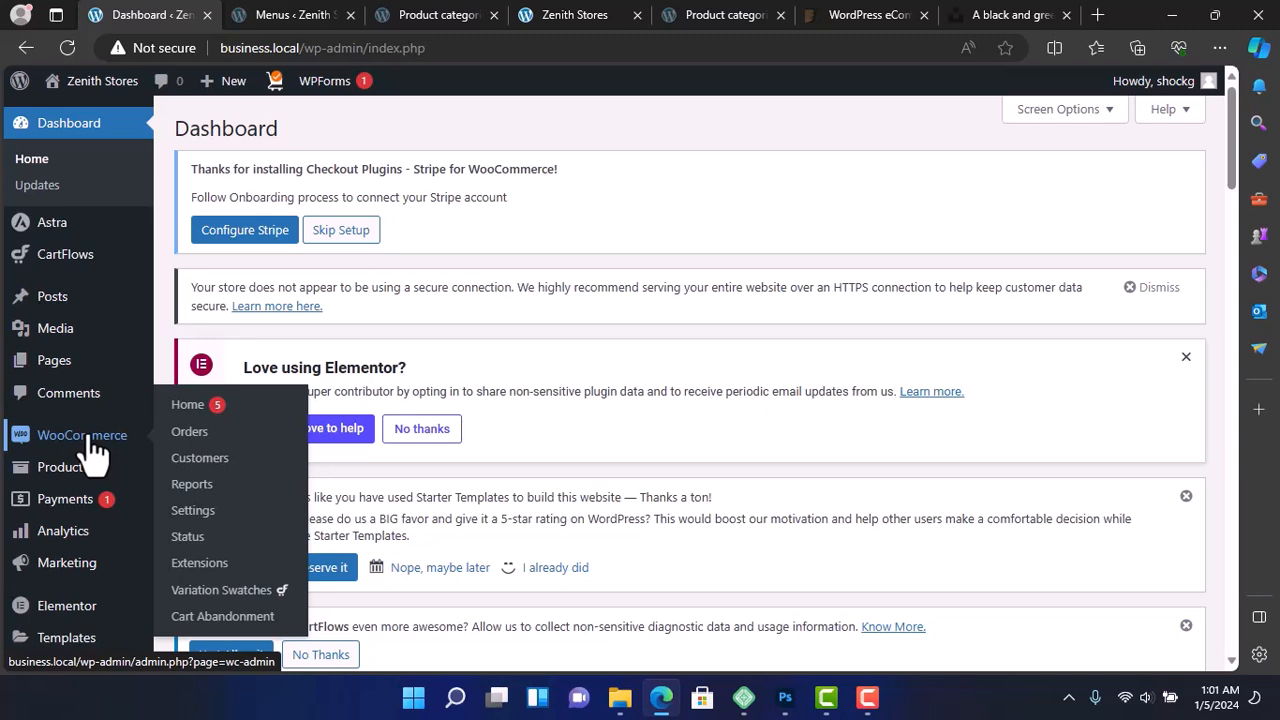
click(568, 18)
drag(1231, 598, 1215, 80)
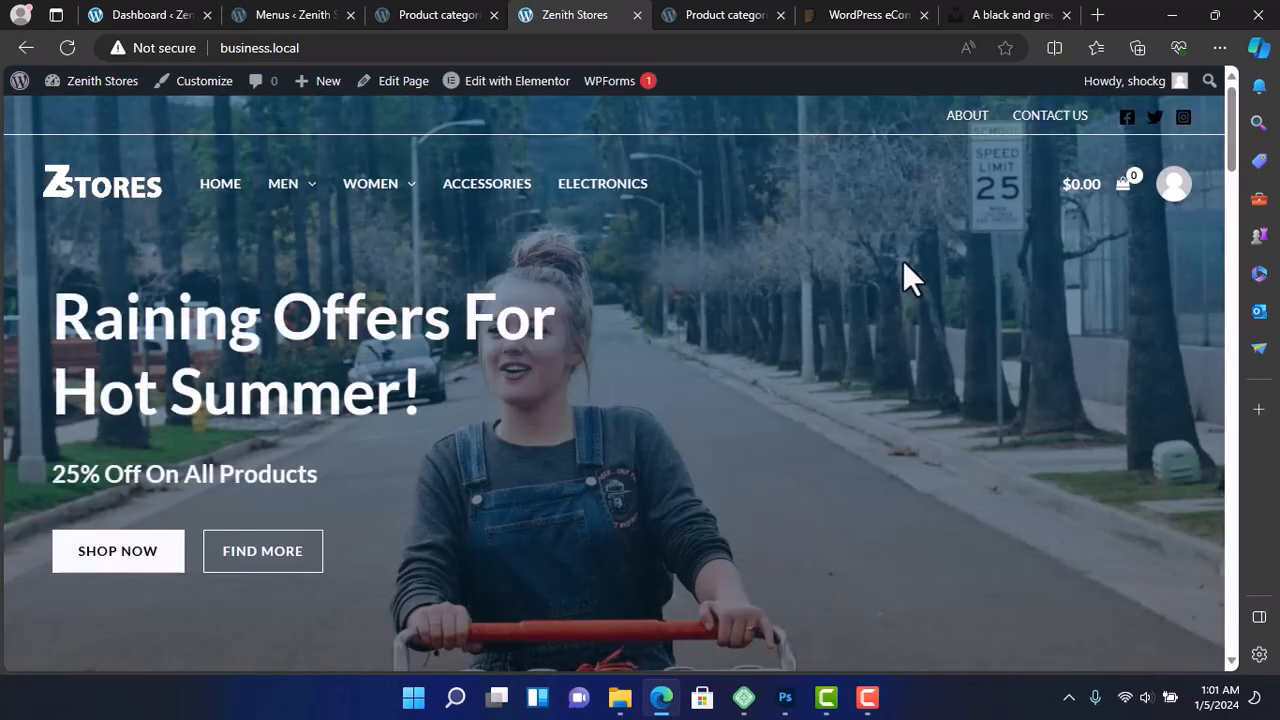
Step: Open Blue Denim Jeans and add quantity 2 to the cart for $300.00
drag(1227, 150, 1229, 360)
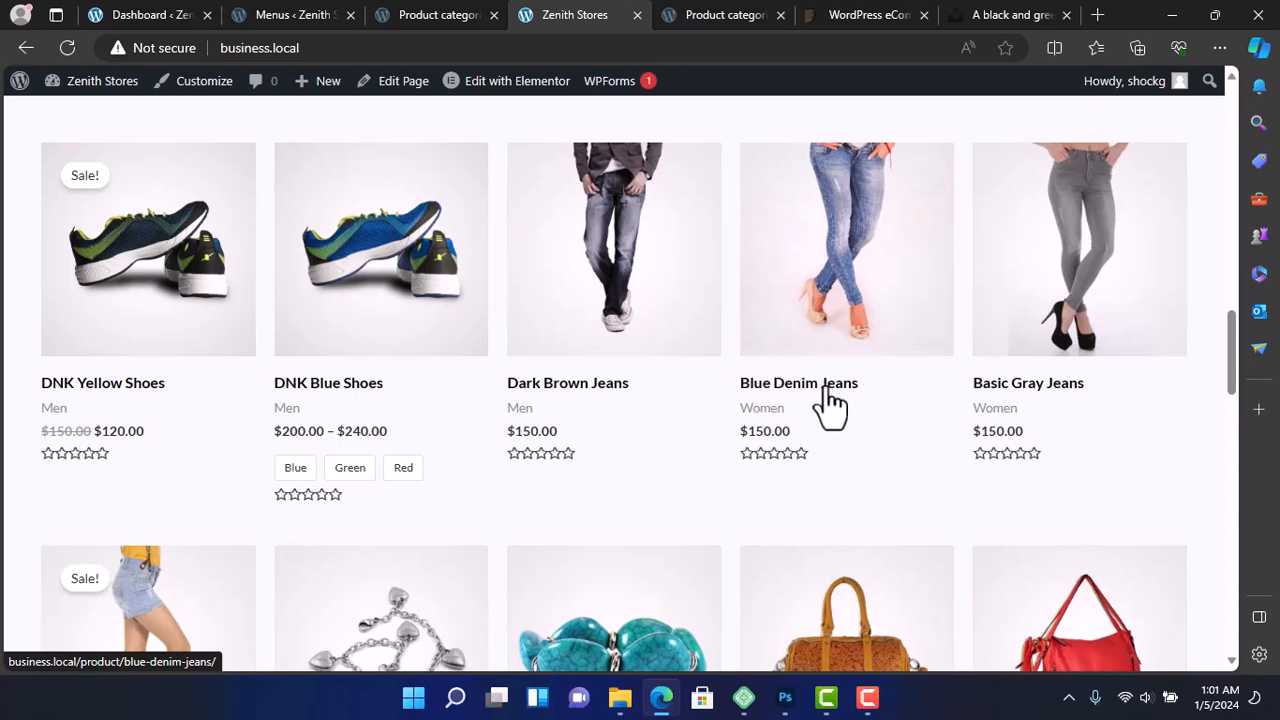
click(826, 387)
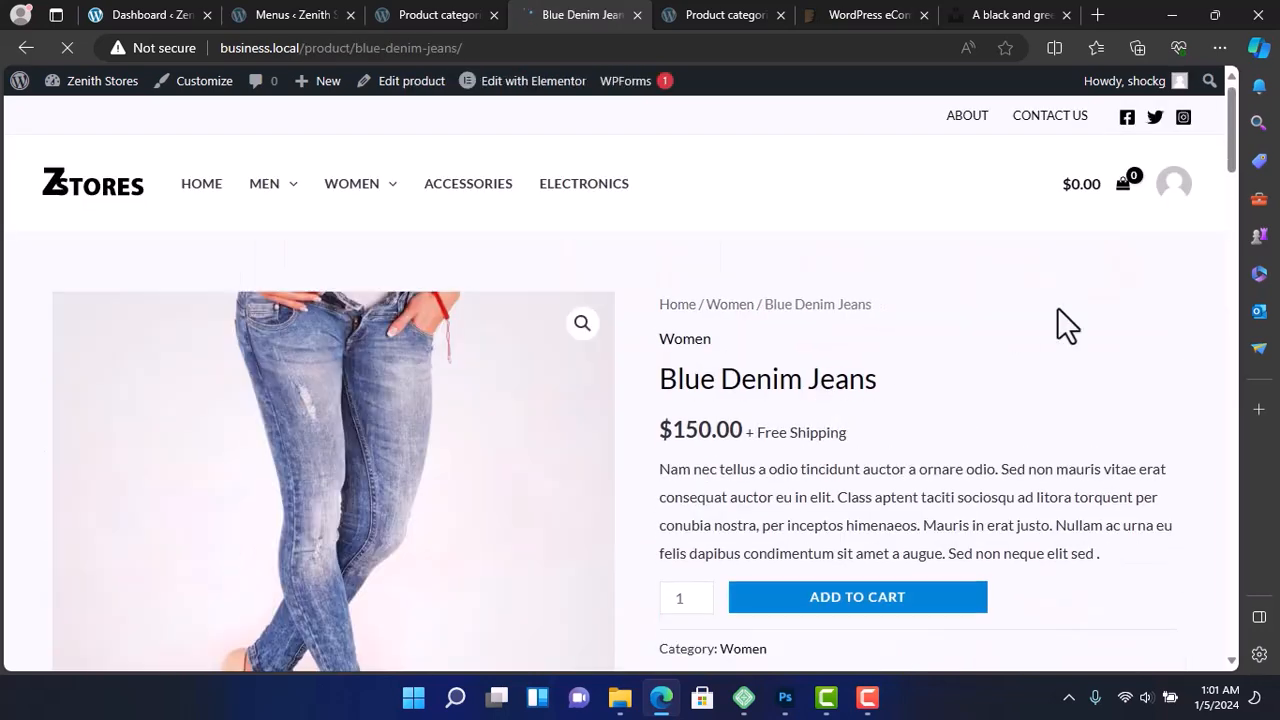
mouse_move(1231, 142)
mouse_down()
mouse_move(1237, 178)
mouse_move(1236, 150)
mouse_up()
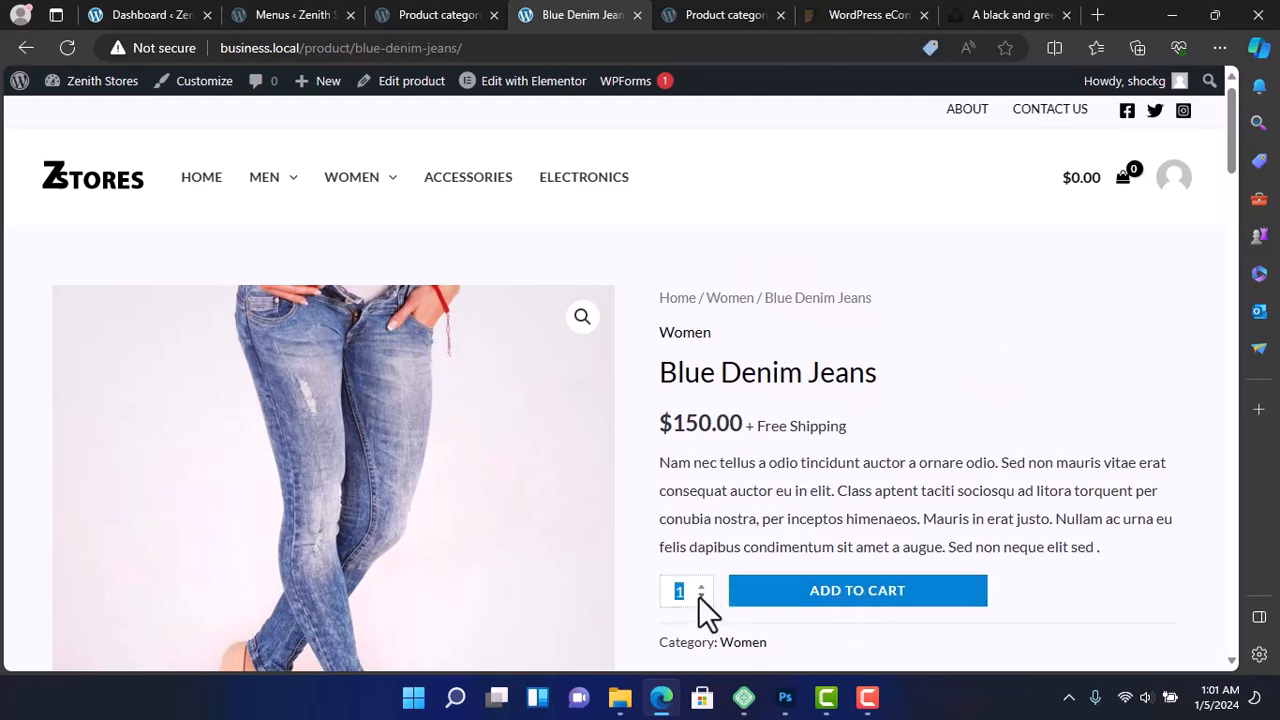
text(2)
click(855, 594)
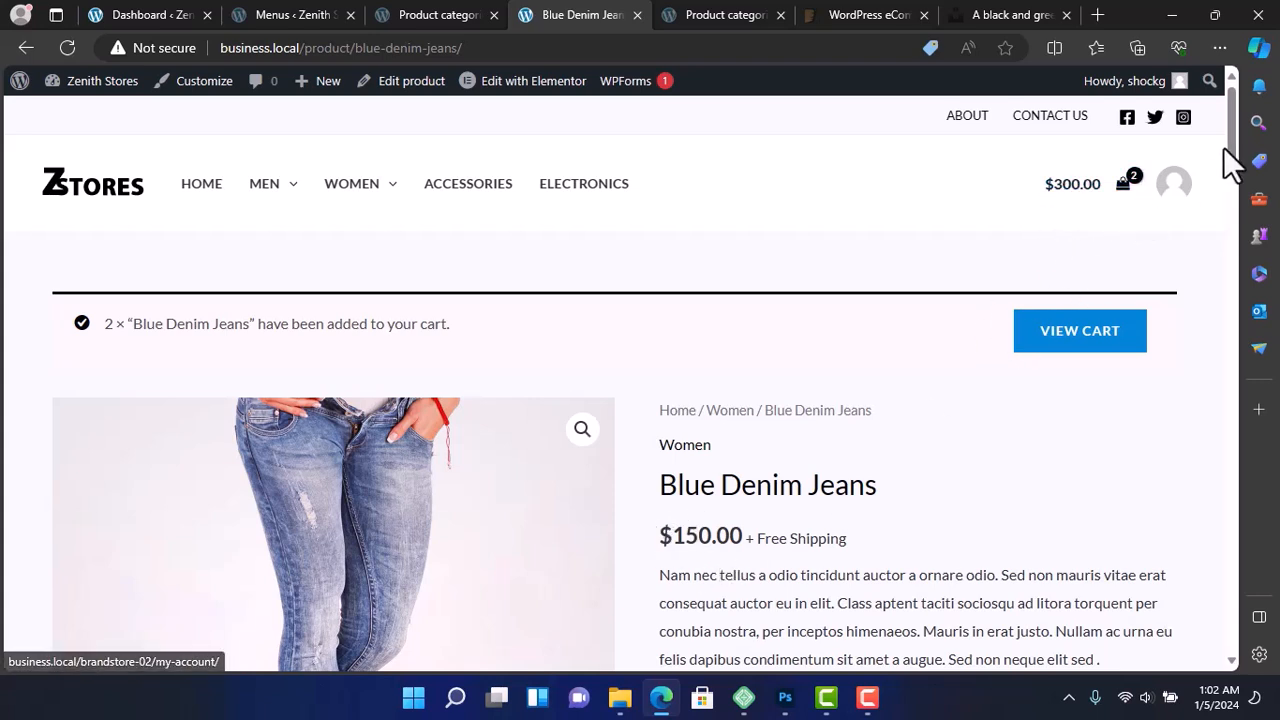
scroll(536, 313, down, 1)
scroll(536, 313, up, 1)
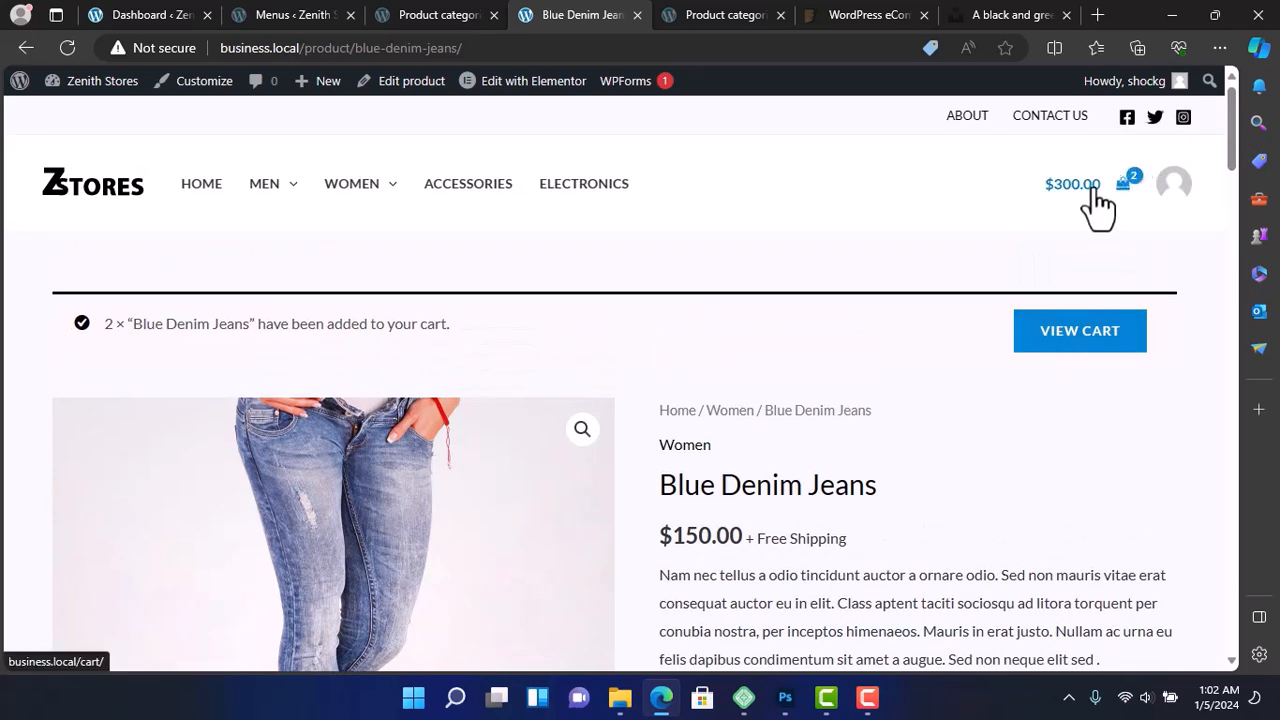
Step: View the cart with 2 Blue Denim Jeans at $150.00 each and check the $300.00 Cart totals
click(1084, 334)
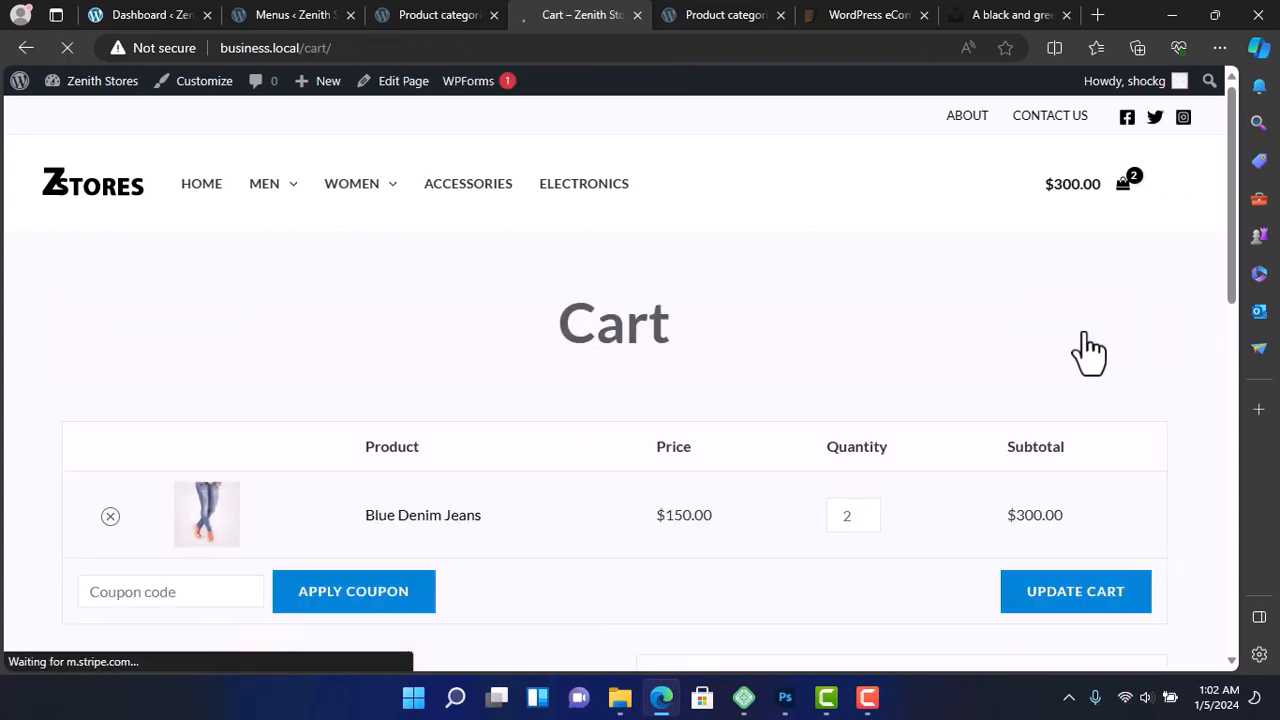
scroll(1236, 230, down, 2)
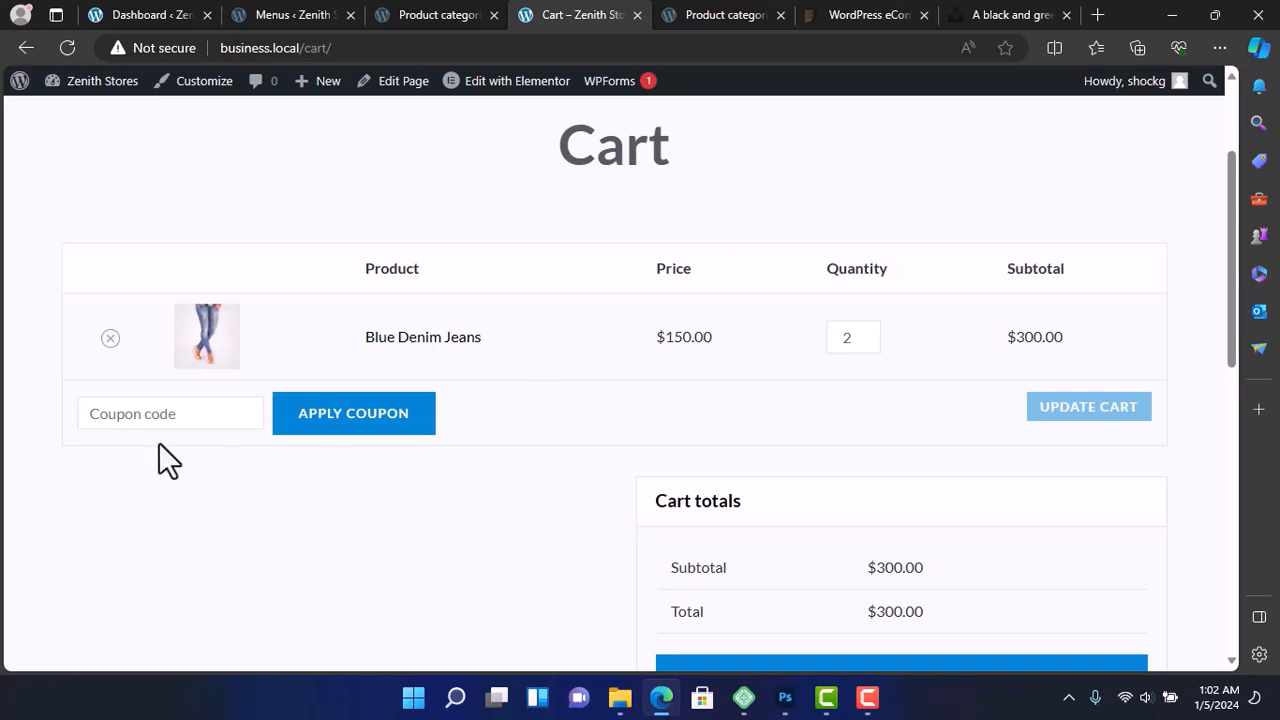
click(130, 415)
scroll(1227, 240, down, 2)
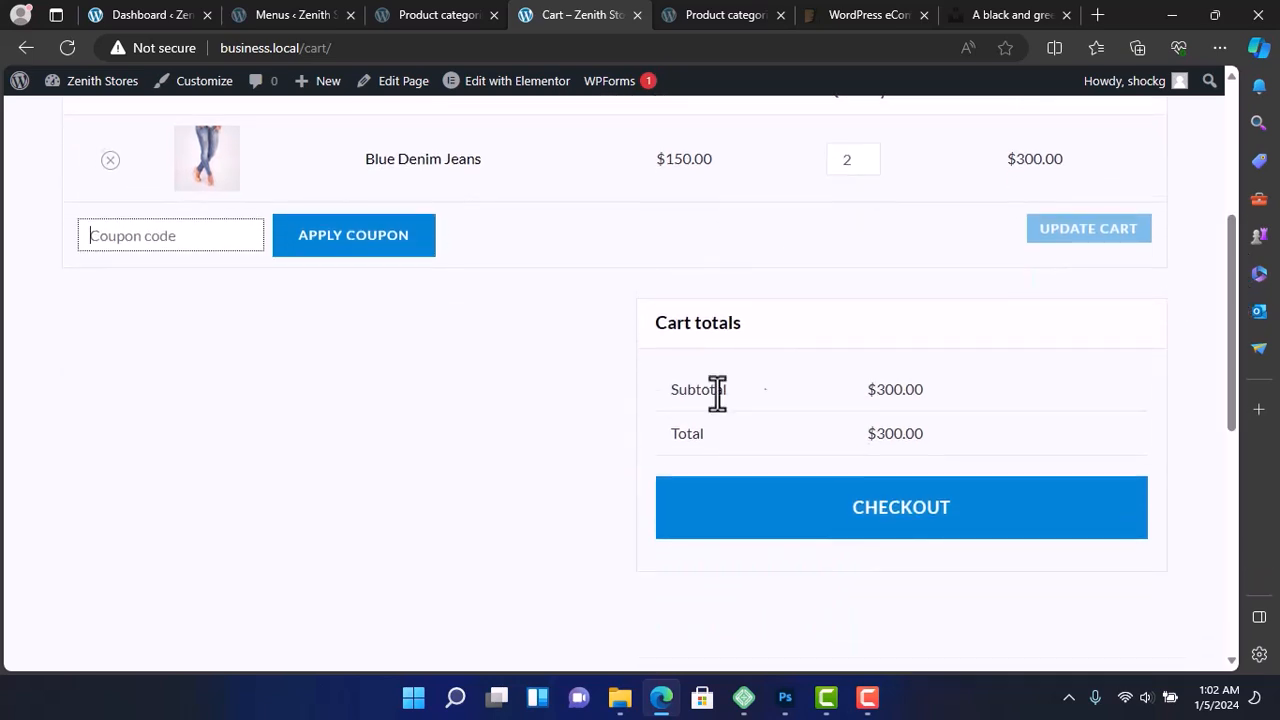
drag(728, 324, 655, 324)
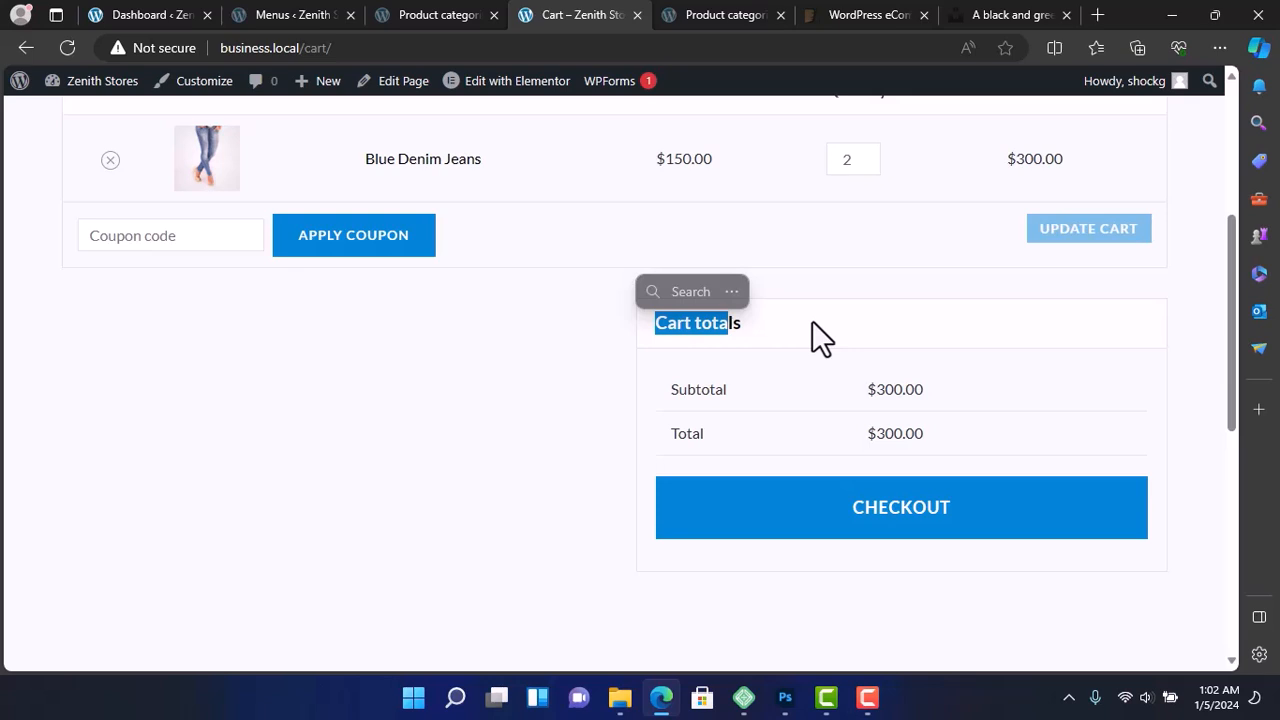
click(812, 322)
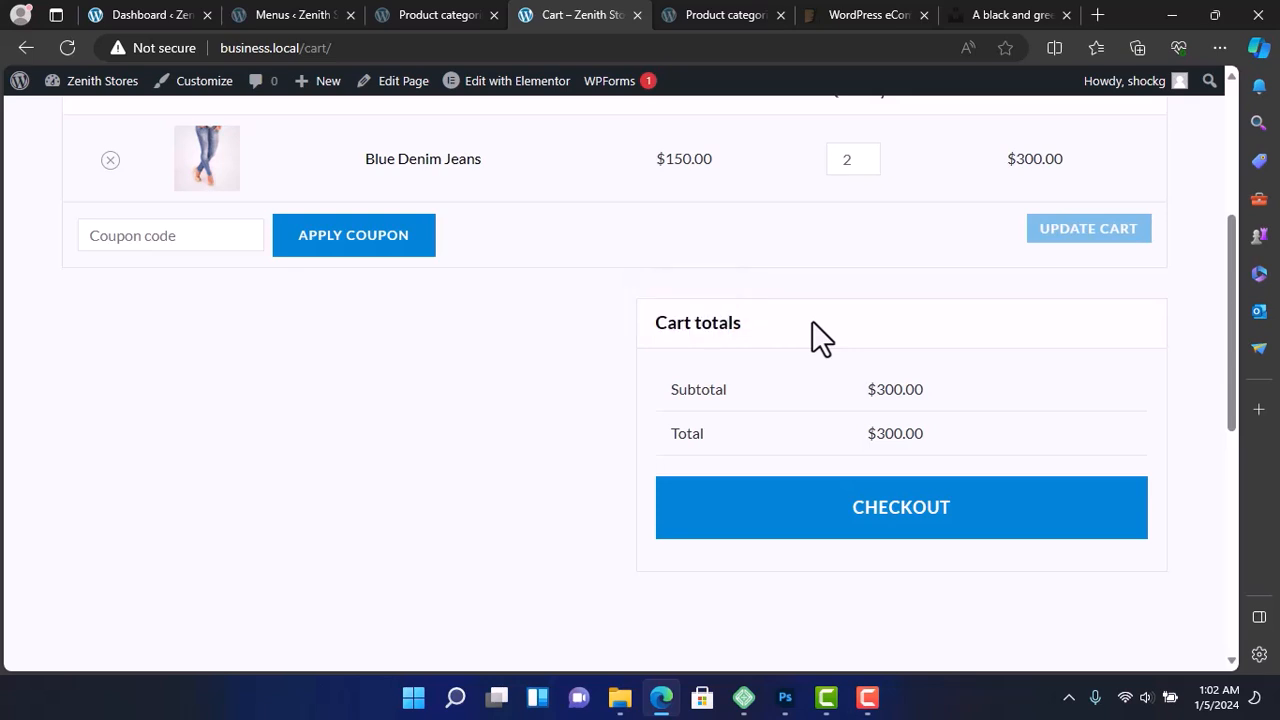
Step: Proceed to checkout and review the billing form and the no-payment-methods notice for the $300.00 order
click(915, 512)
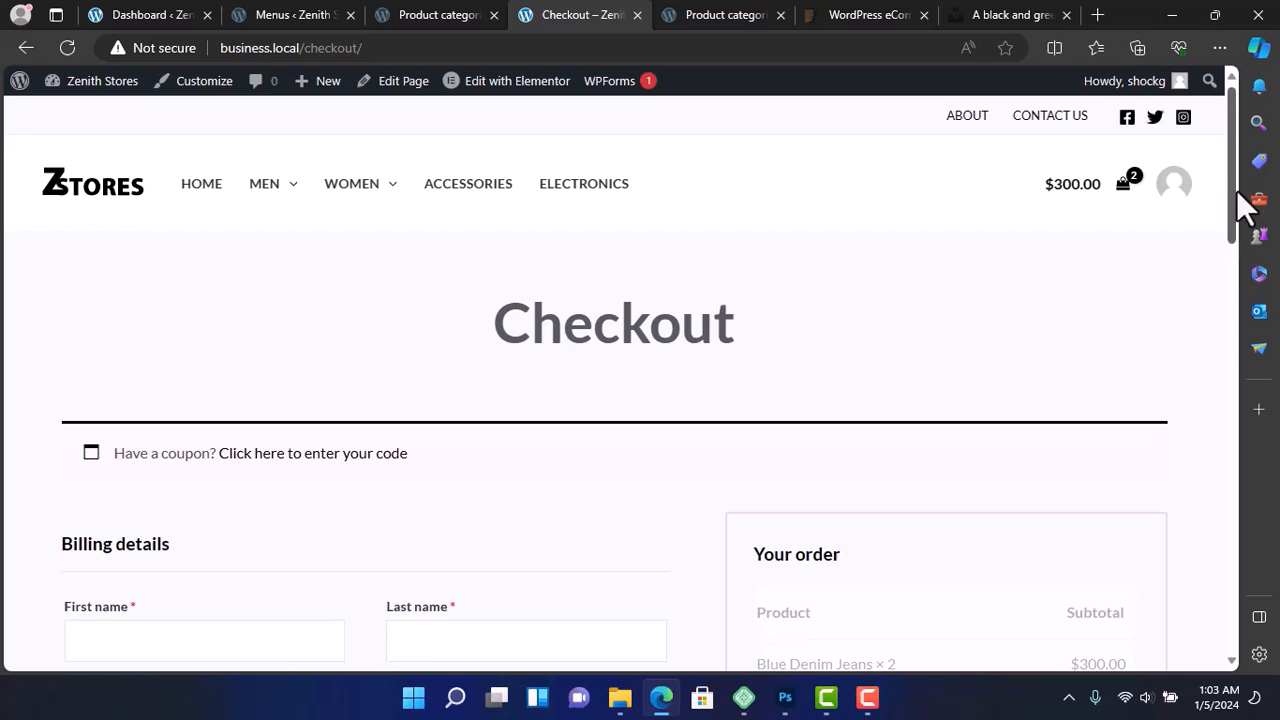
drag(1237, 200, 1246, 280)
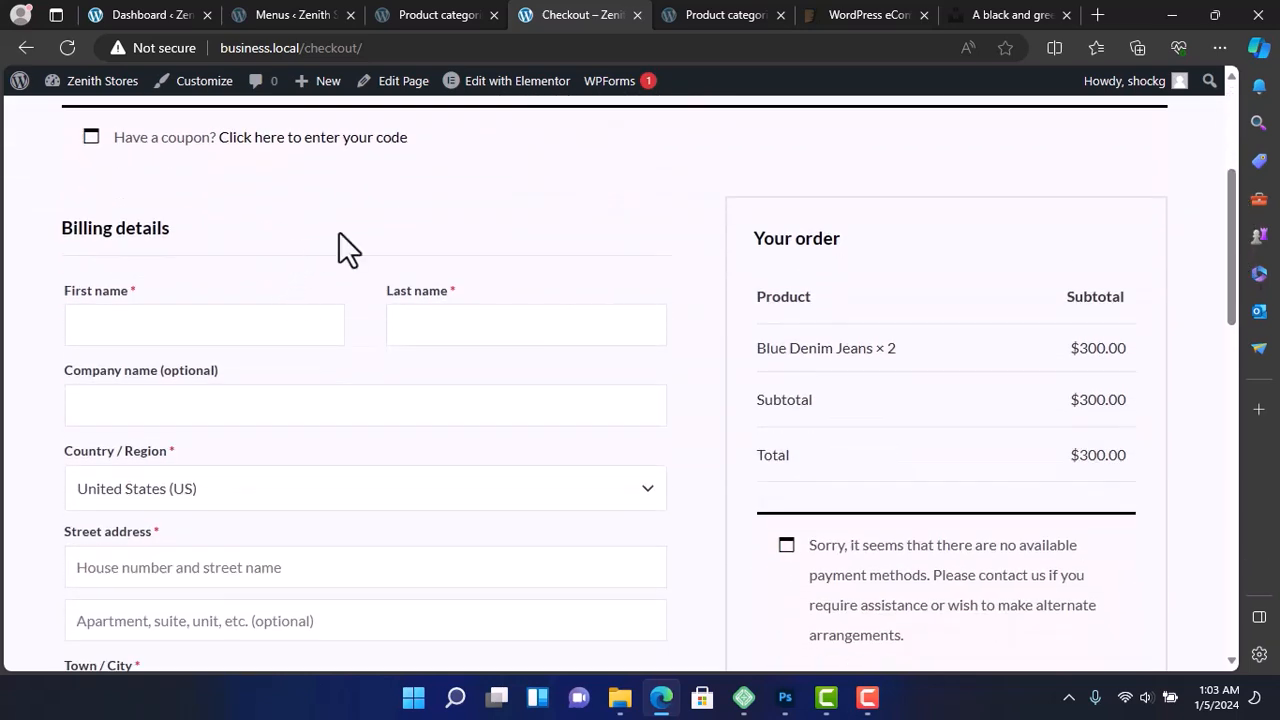
drag(40, 255, 184, 237)
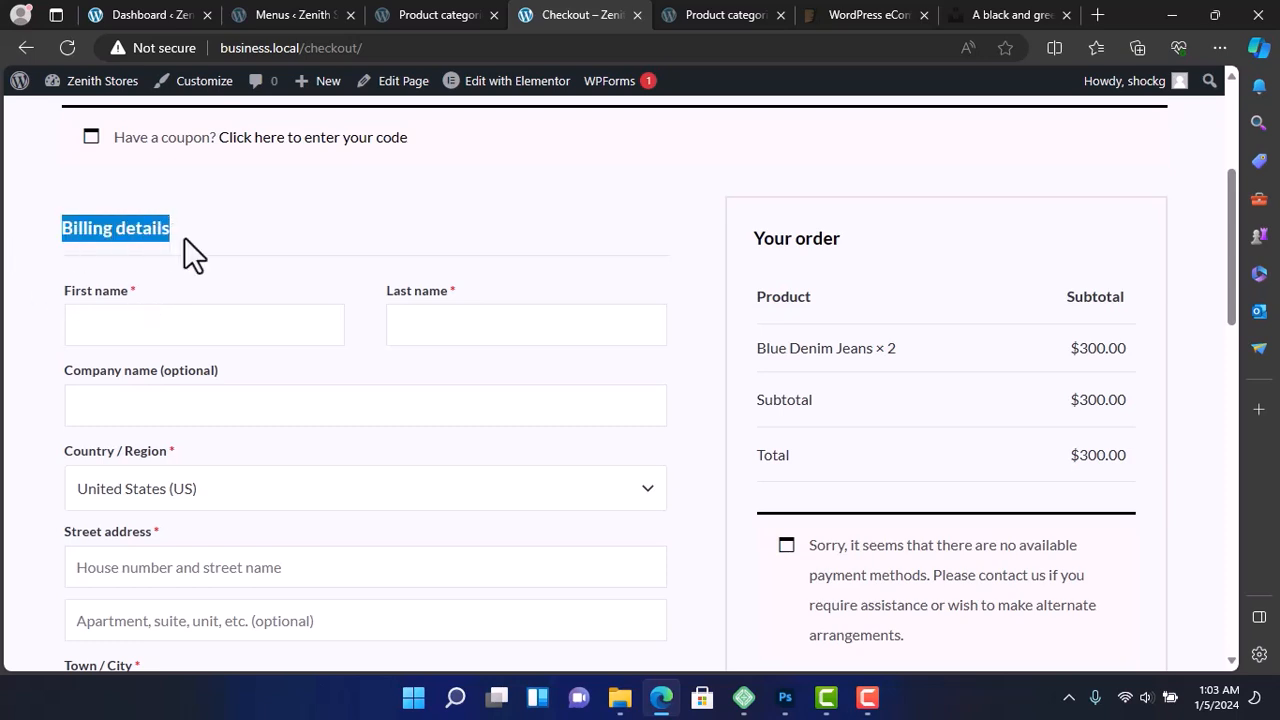
click(524, 210)
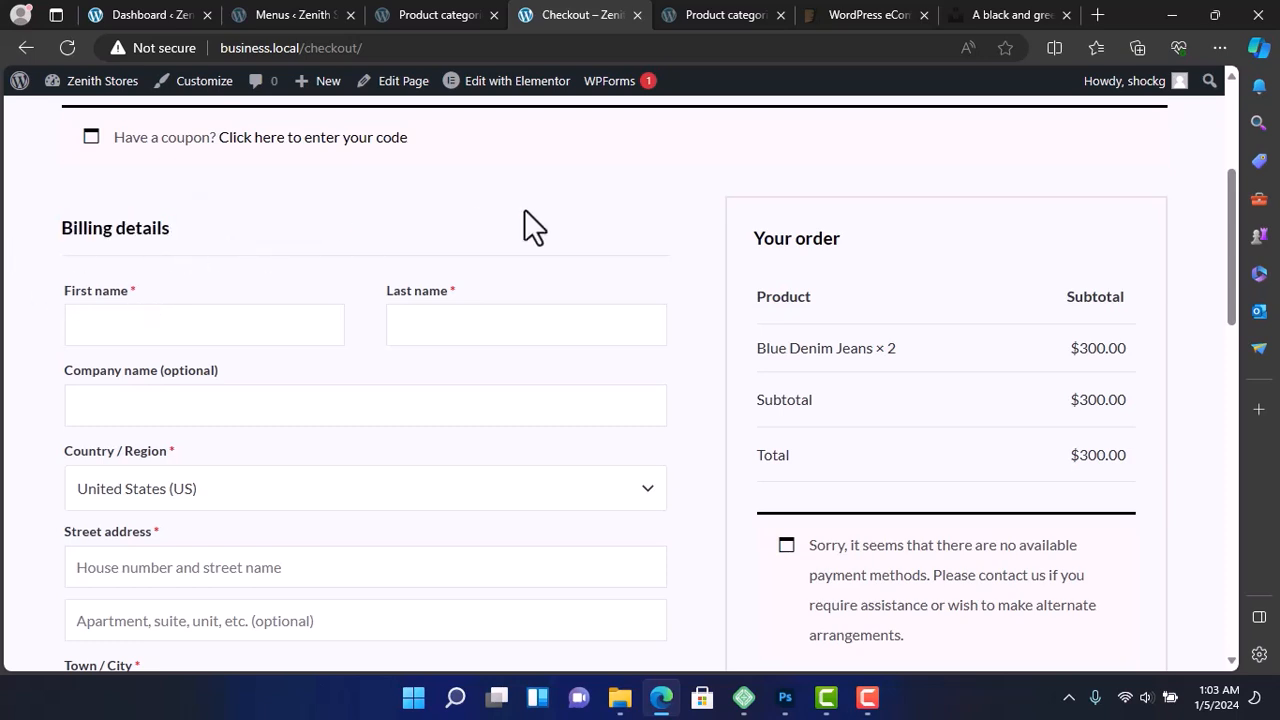
drag(1231, 219, 1249, 297)
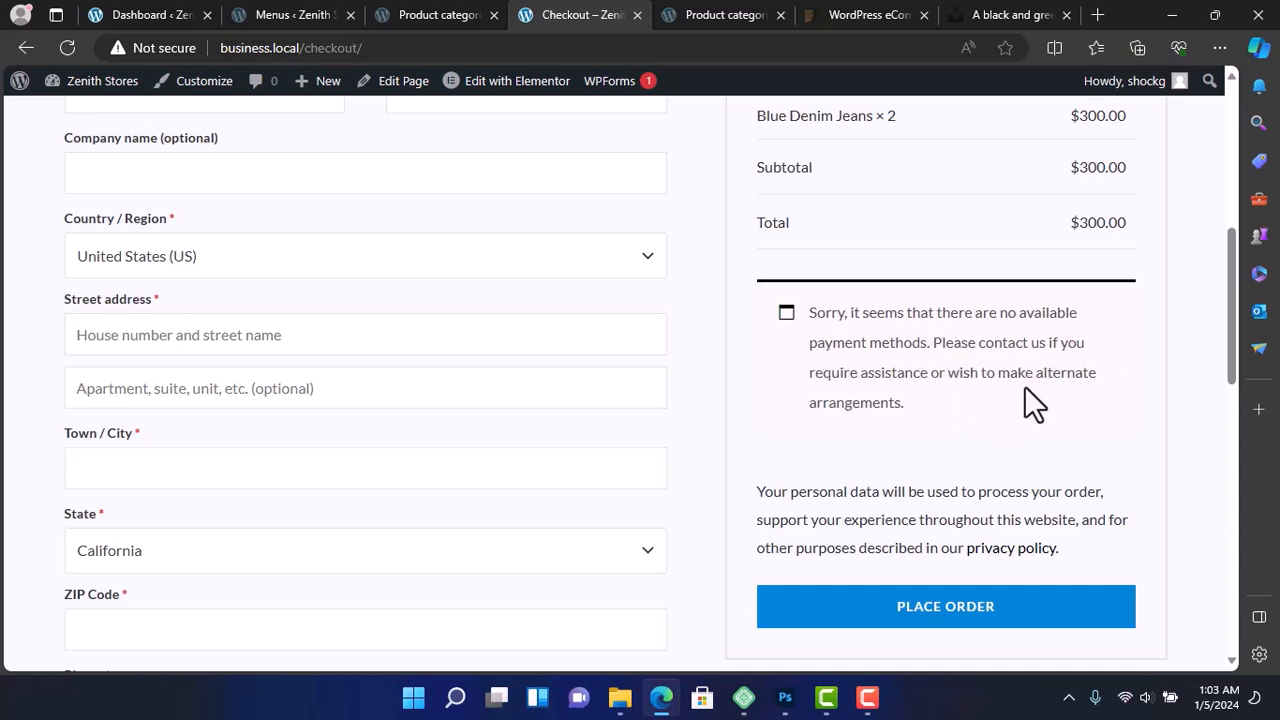
drag(931, 411, 806, 312)
click(945, 389)
drag(920, 410, 806, 312)
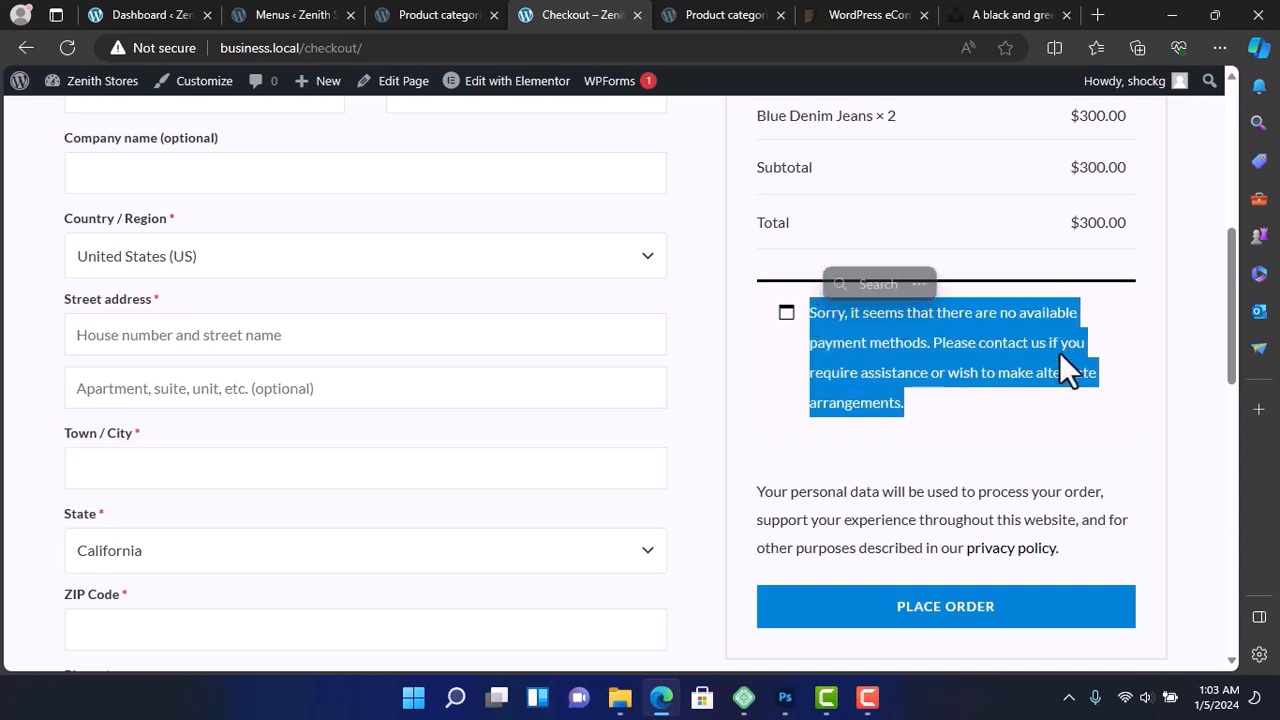
click(960, 437)
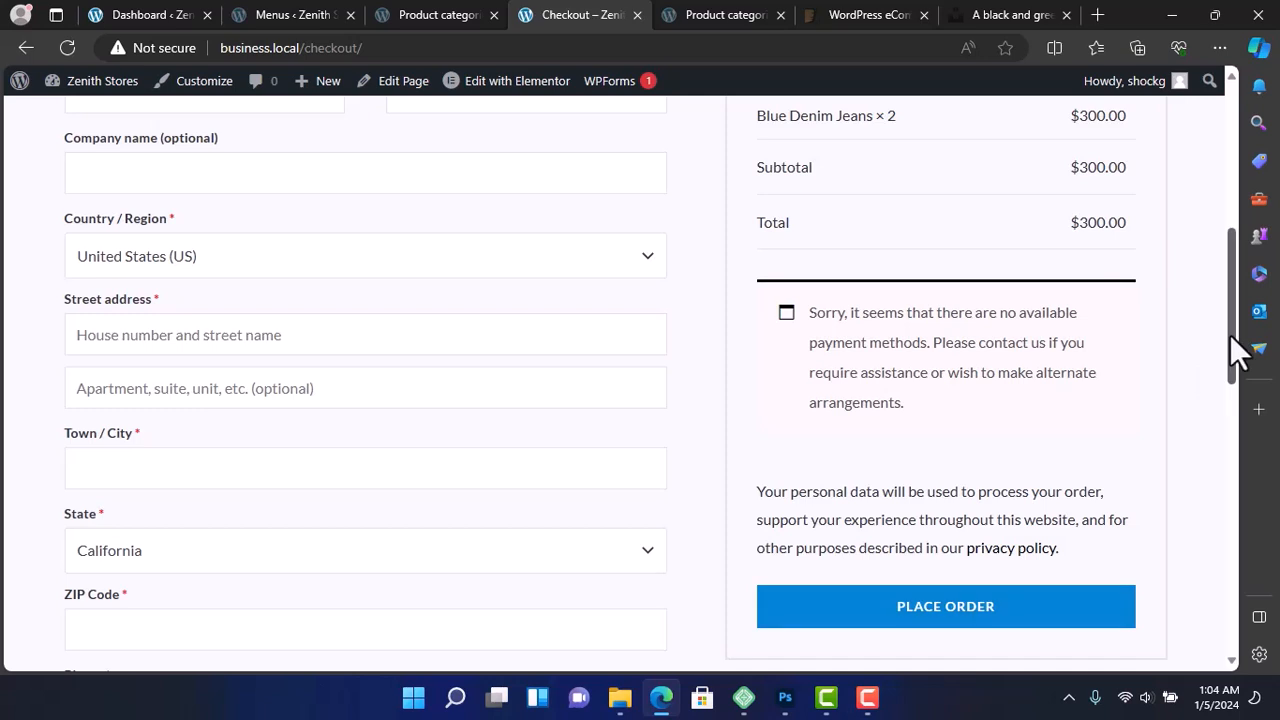
scroll(1232, 322, down, 1)
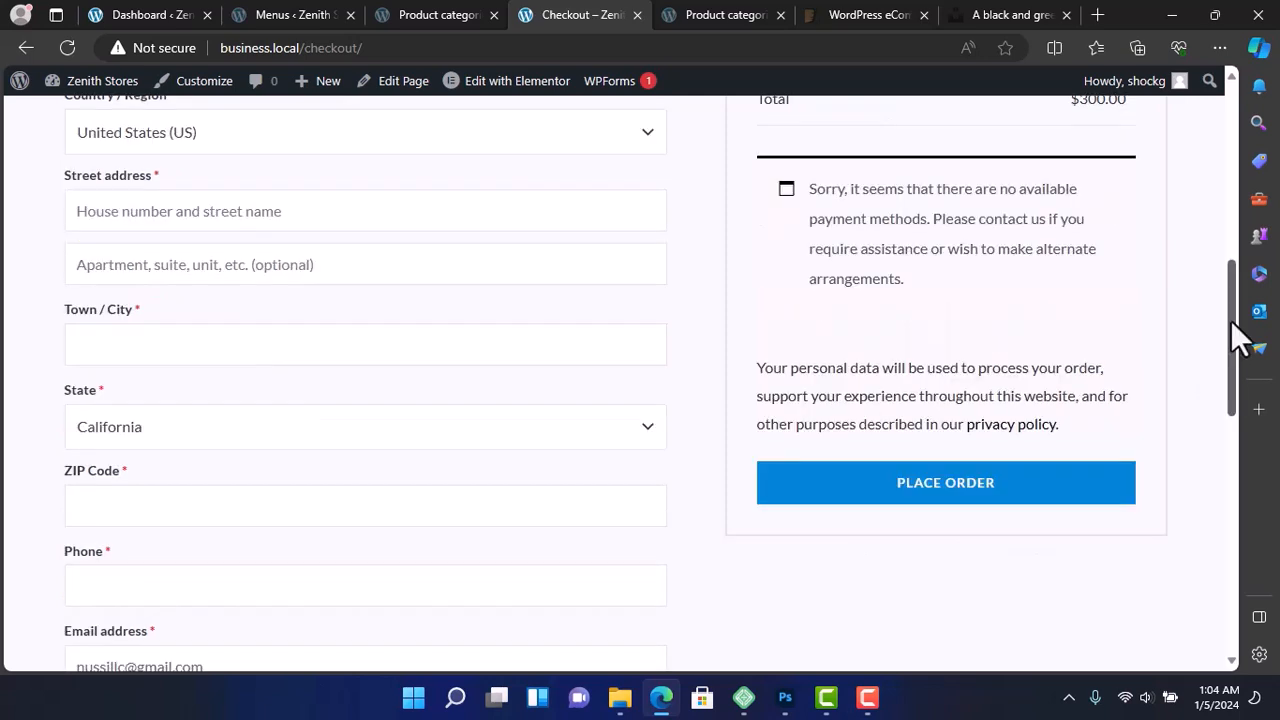
drag(1233, 363, 1219, 140)
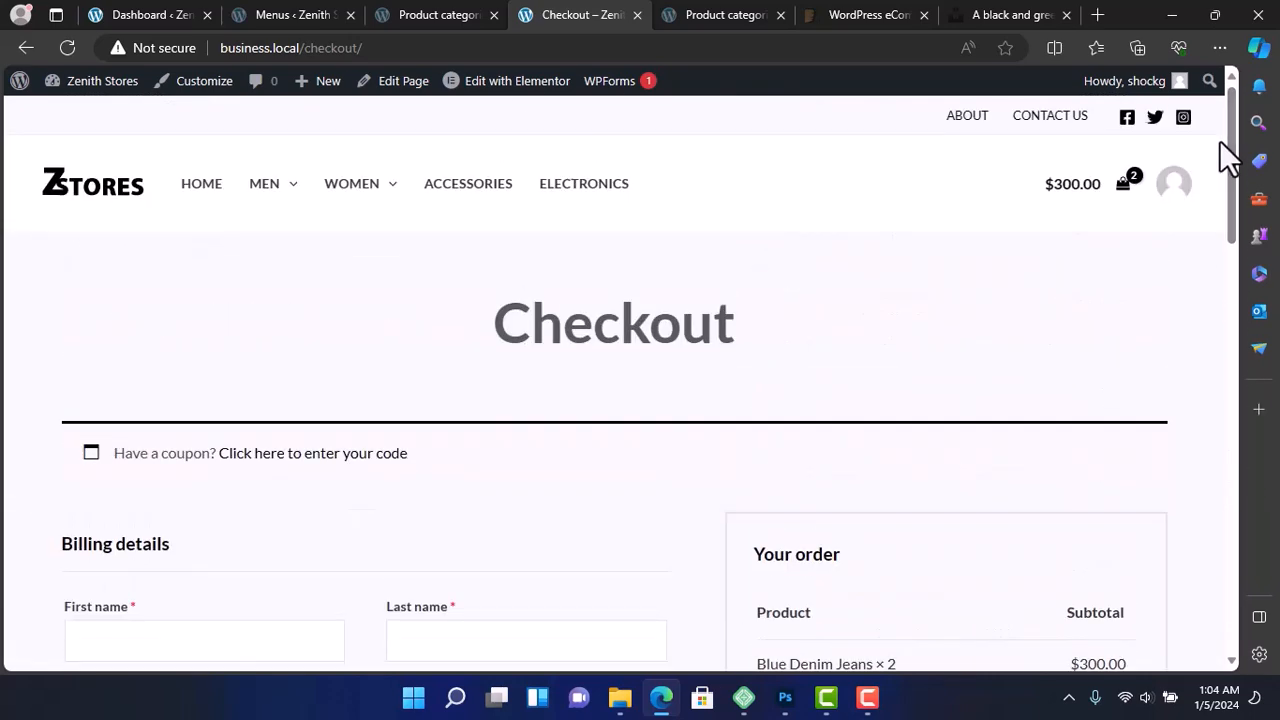
Step: From the admin dashboard, open WooCommerce > Orders and confirm the list is empty
click(140, 20)
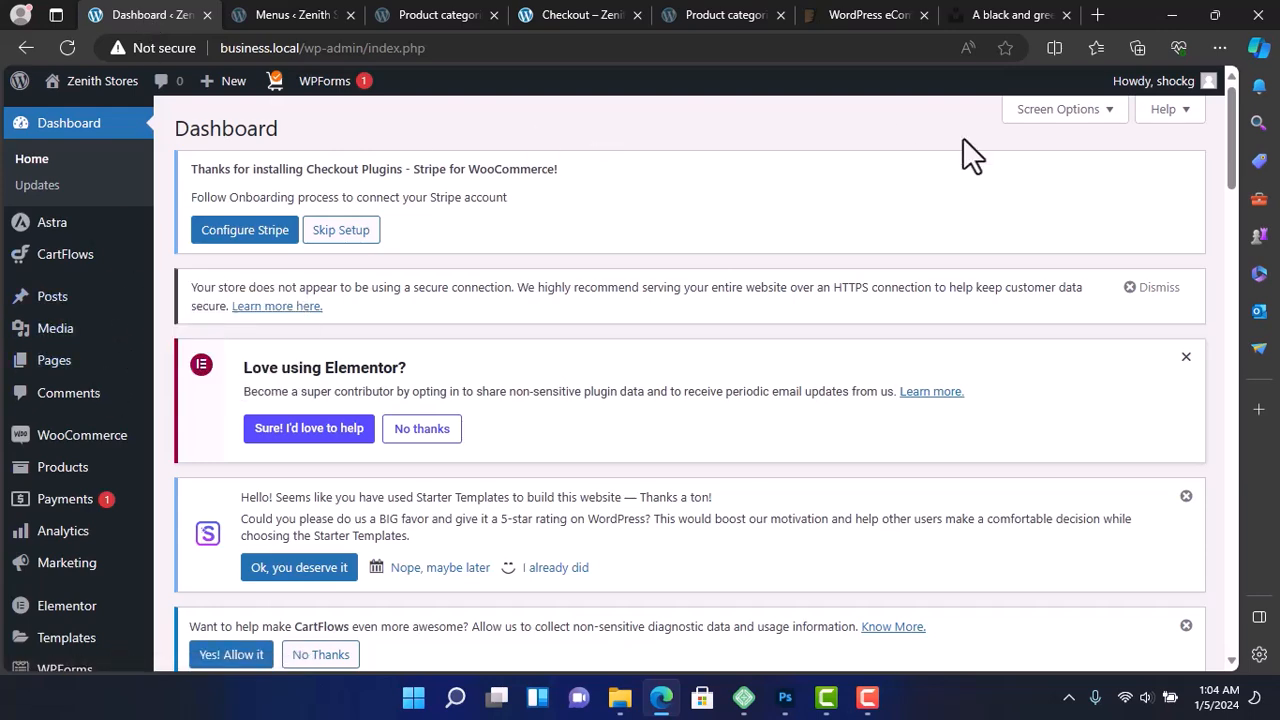
drag(1228, 122, 1229, 147)
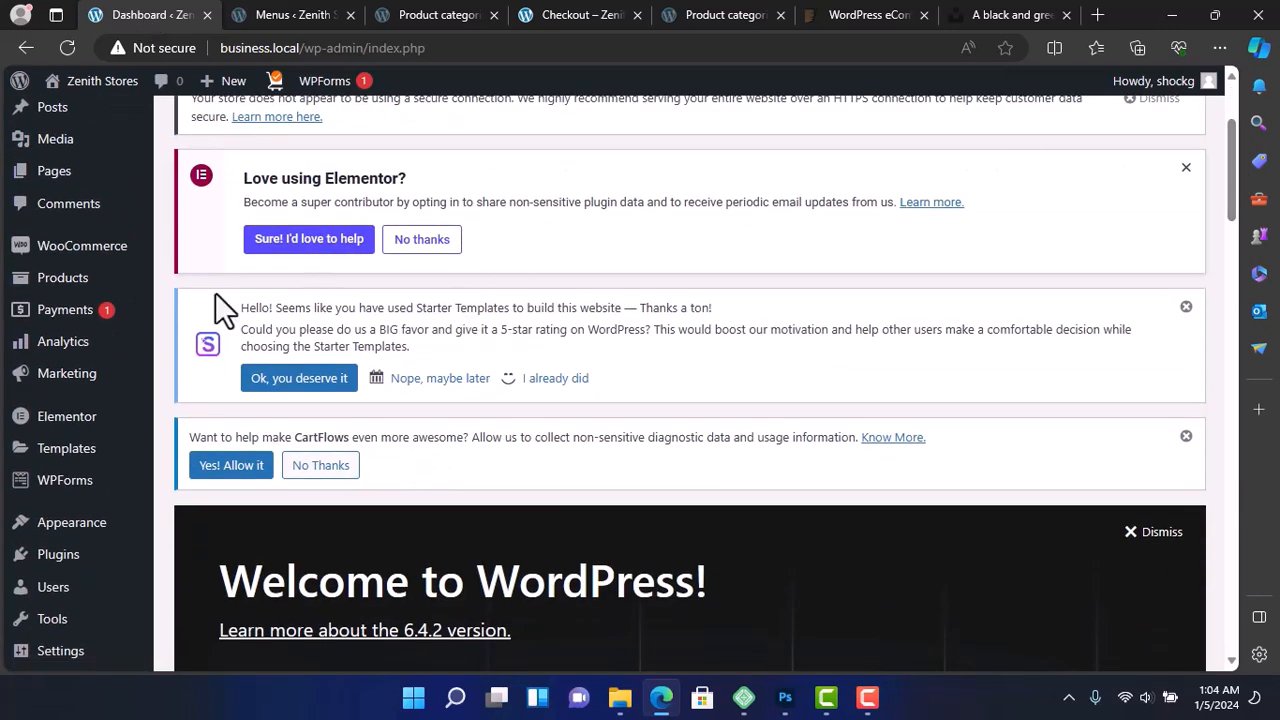
mouse_move(85, 262)
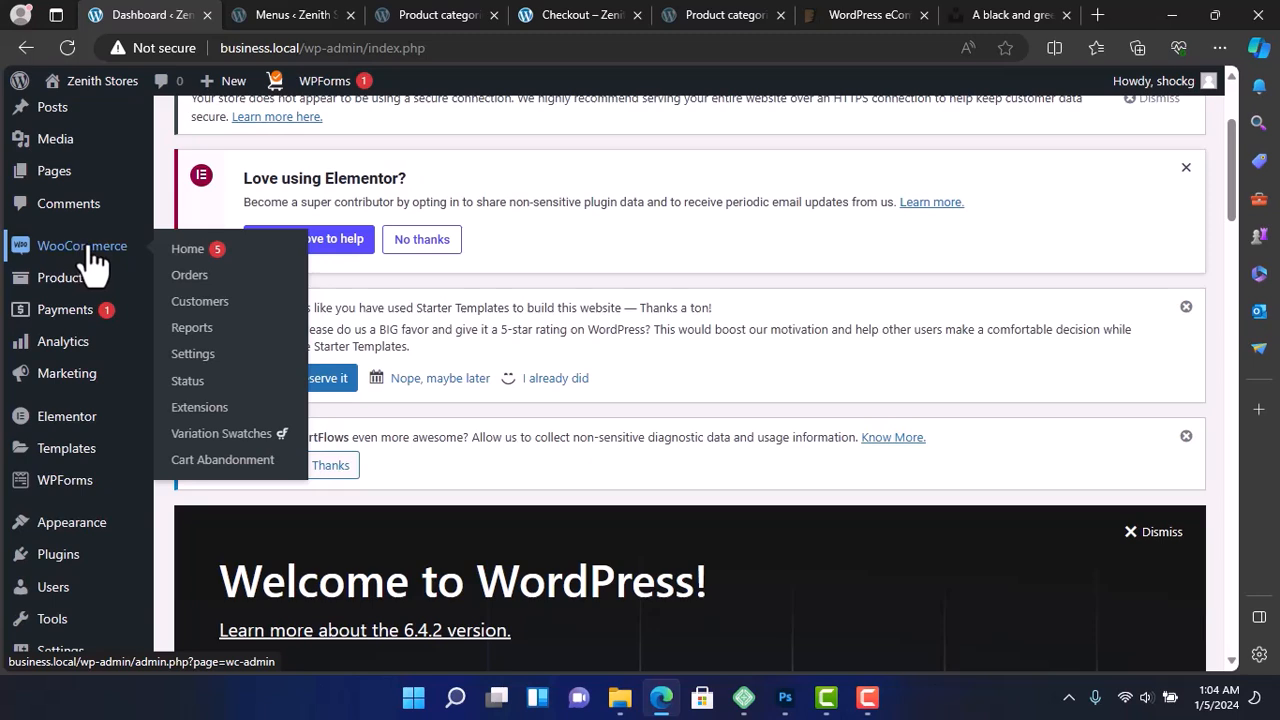
click(200, 283)
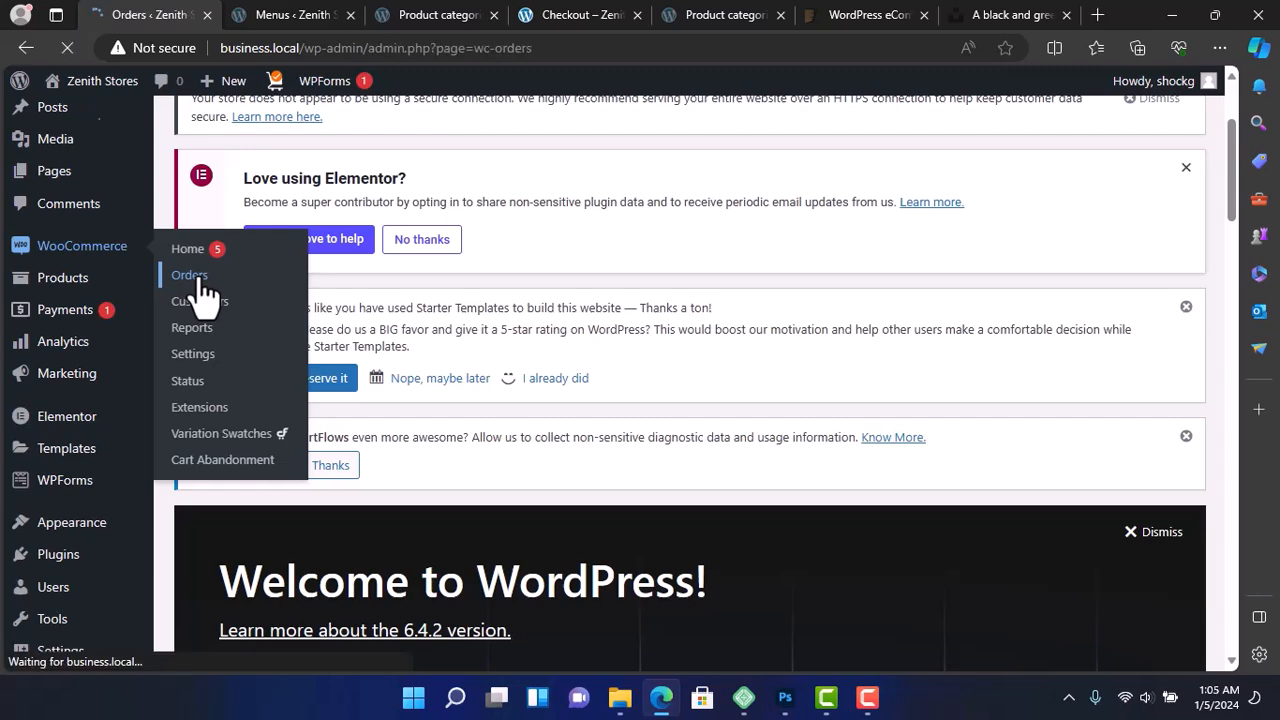
scroll(710, 348, down, 5)
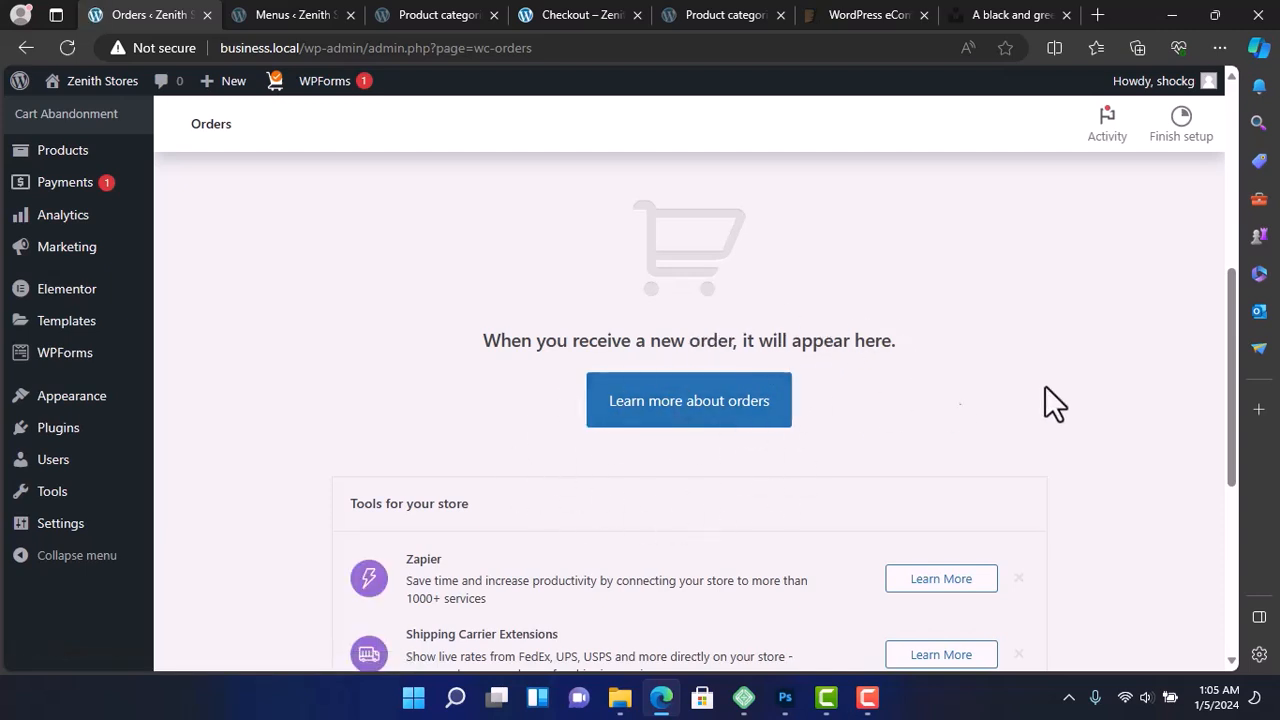
drag(1231, 347, 1234, 262)
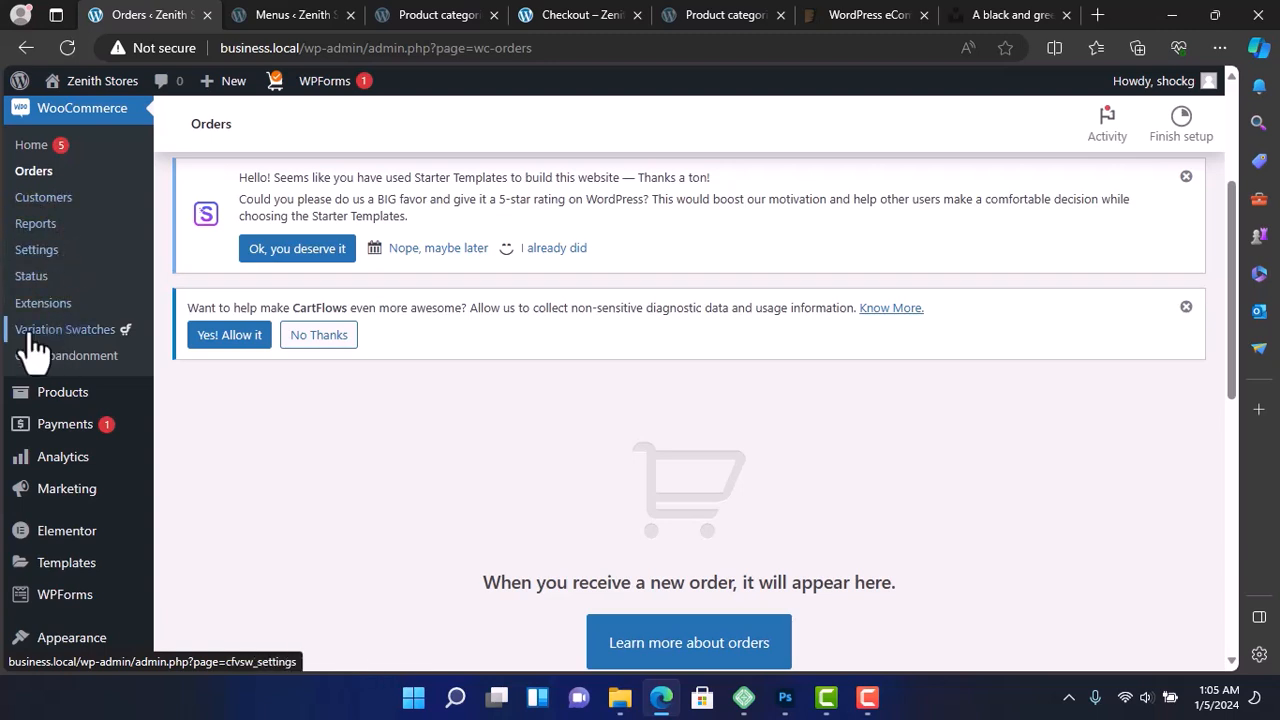
Step: Open WooCommerce Settings and dismiss the Elementor, connection warning, Starter Templates and CartFlows notices
click(38, 262)
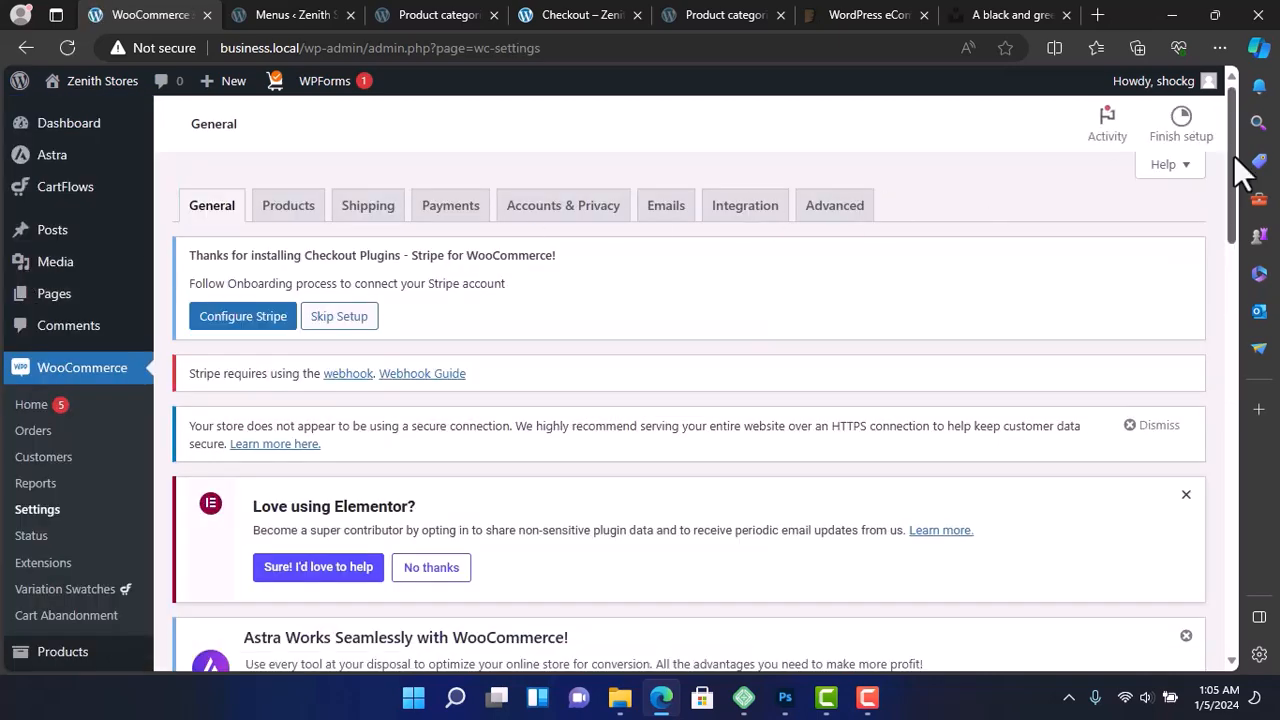
drag(1236, 158, 1257, 137)
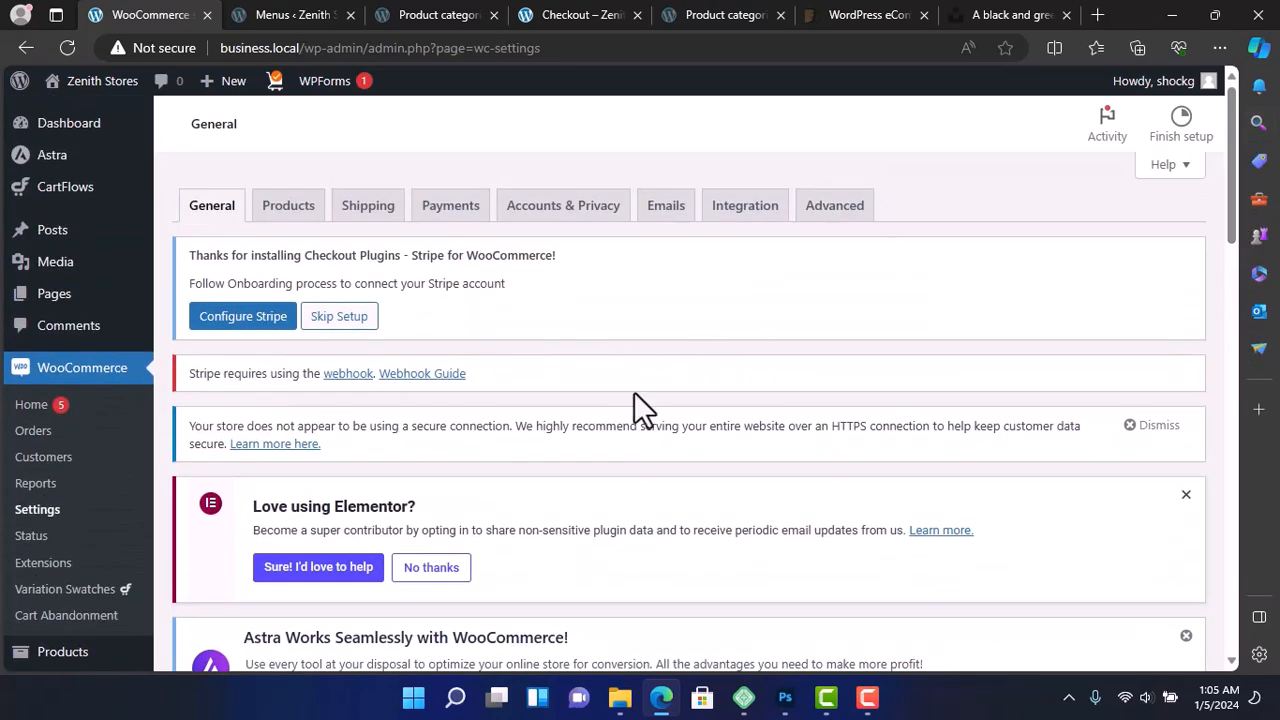
click(1186, 495)
click(1160, 428)
mouse_move(97, 97)
click(29, 49)
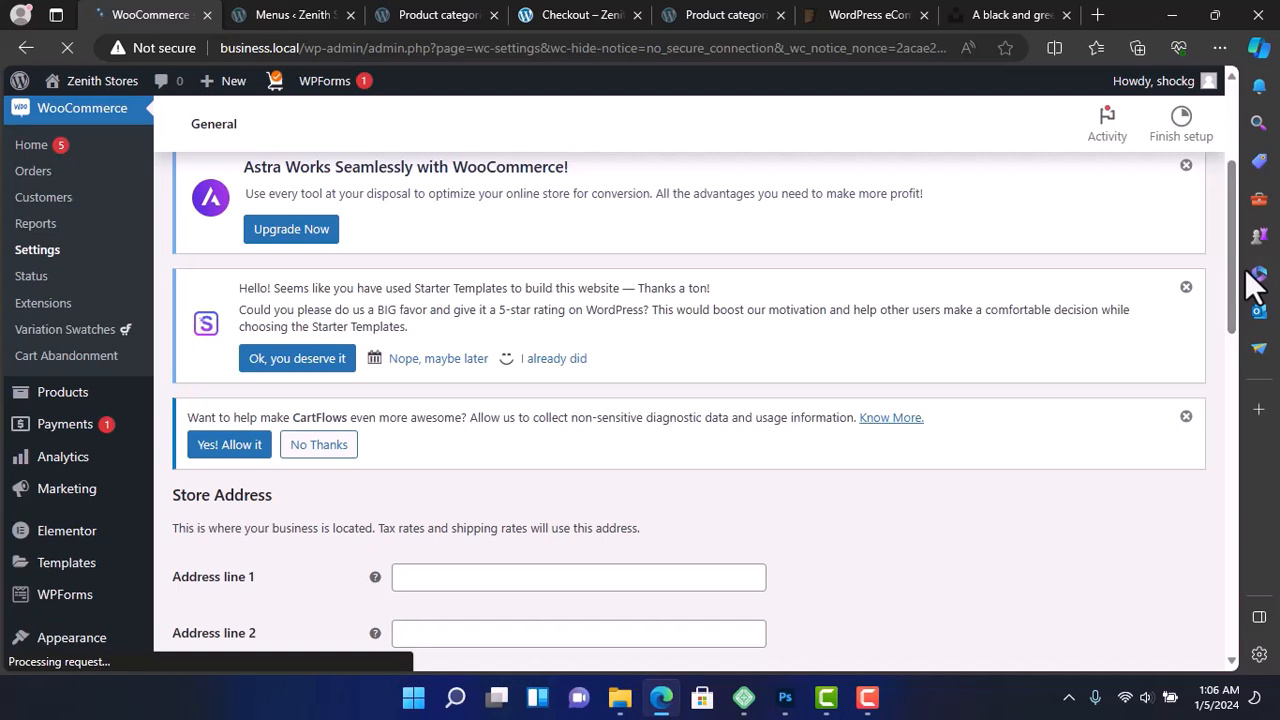
click(1186, 288)
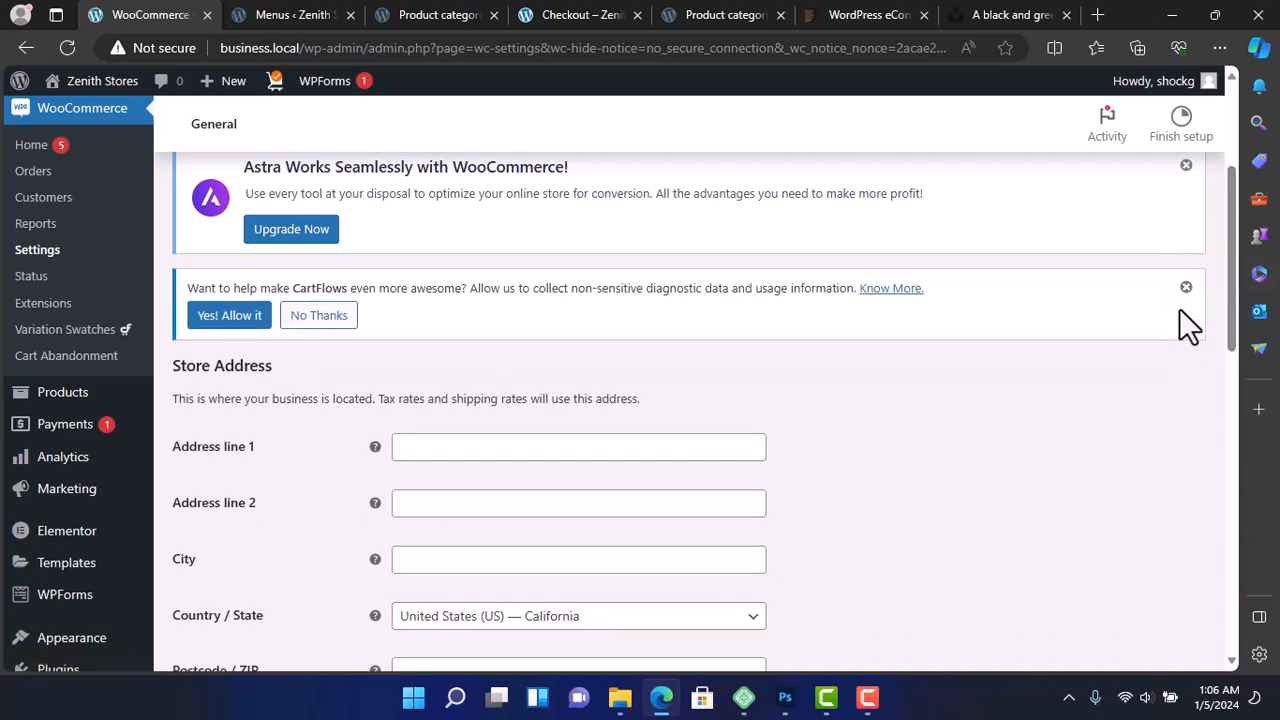
click(1186, 288)
drag(1234, 286, 1233, 199)
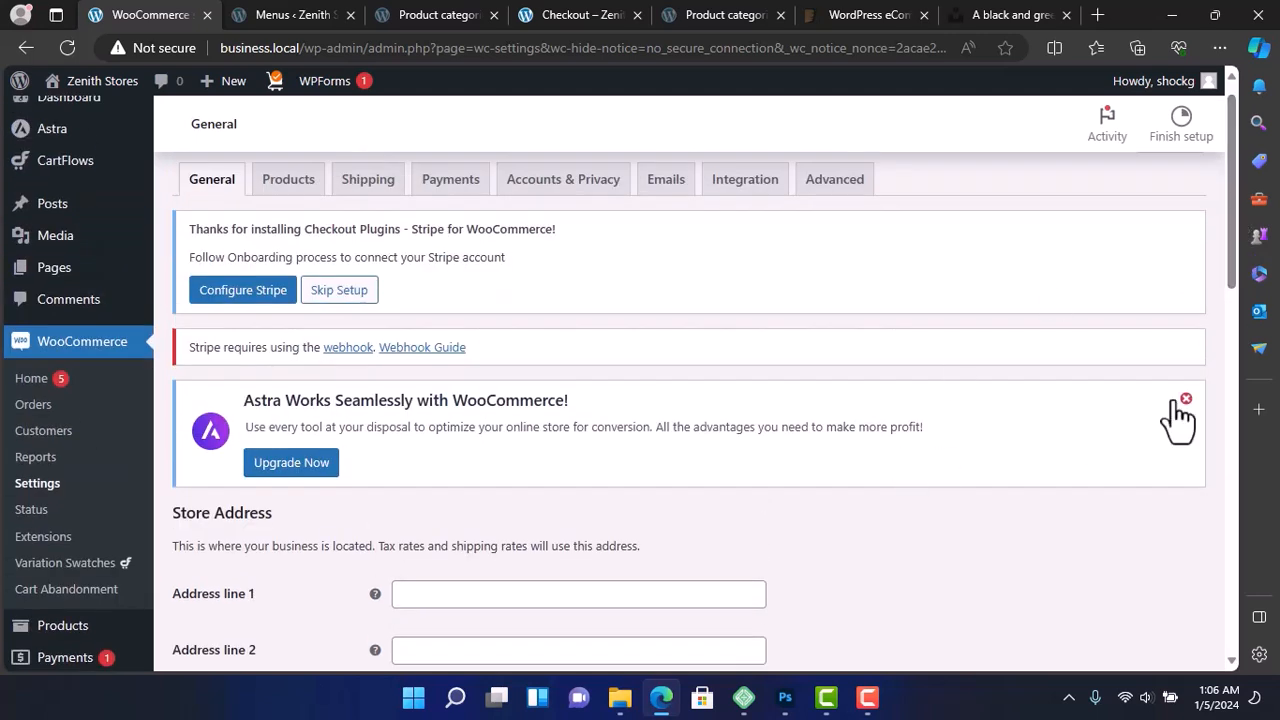
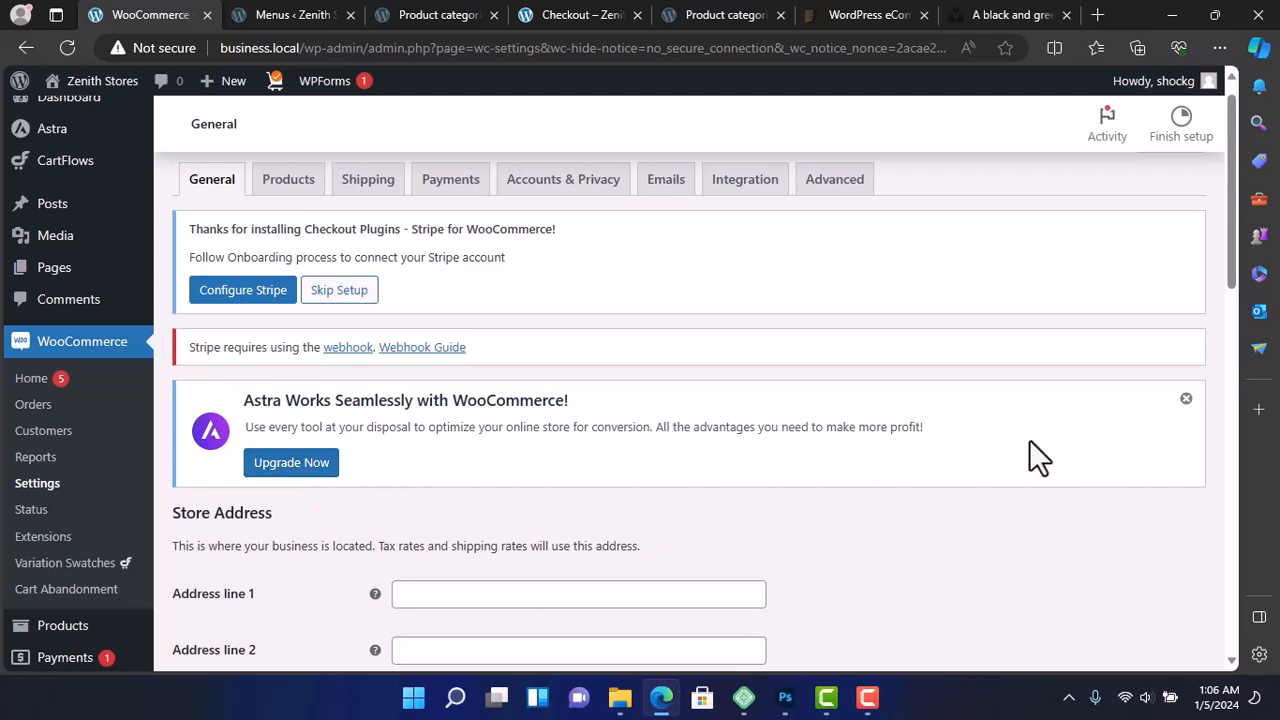
Step: Dismiss the Astra promo notice and bring up the General tab's empty Store Address fields
click(1186, 399)
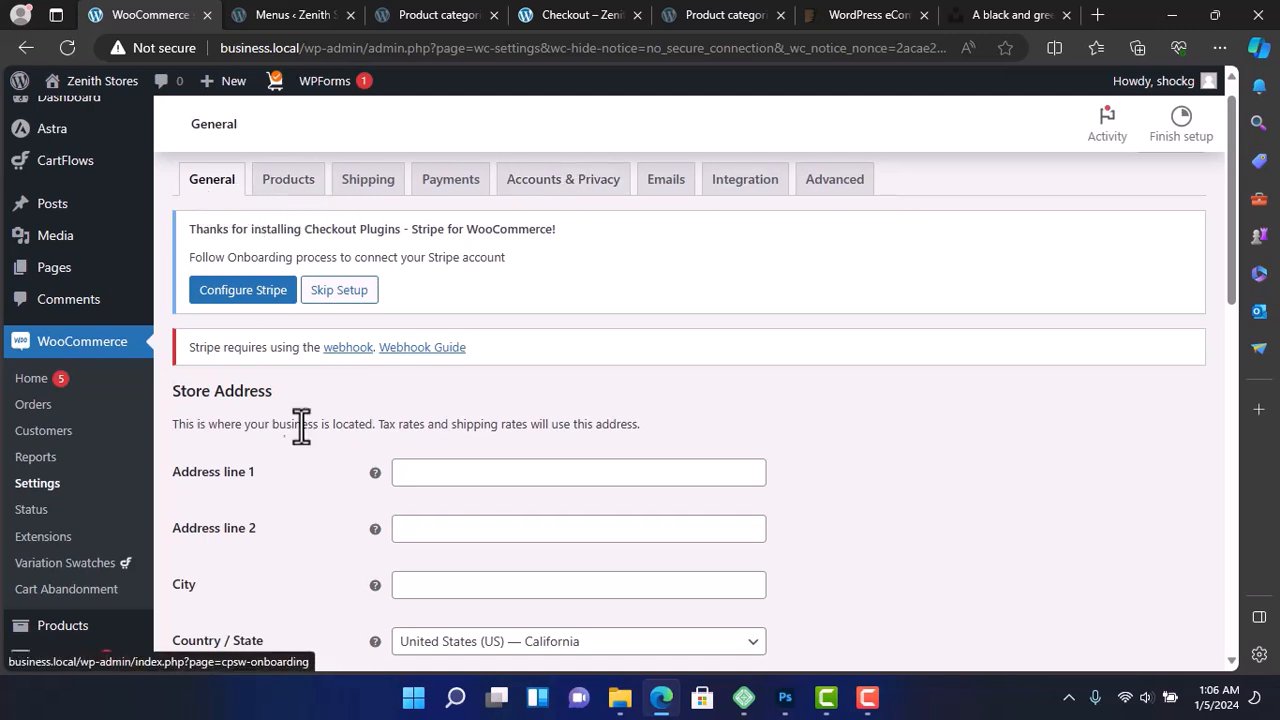
click(303, 197)
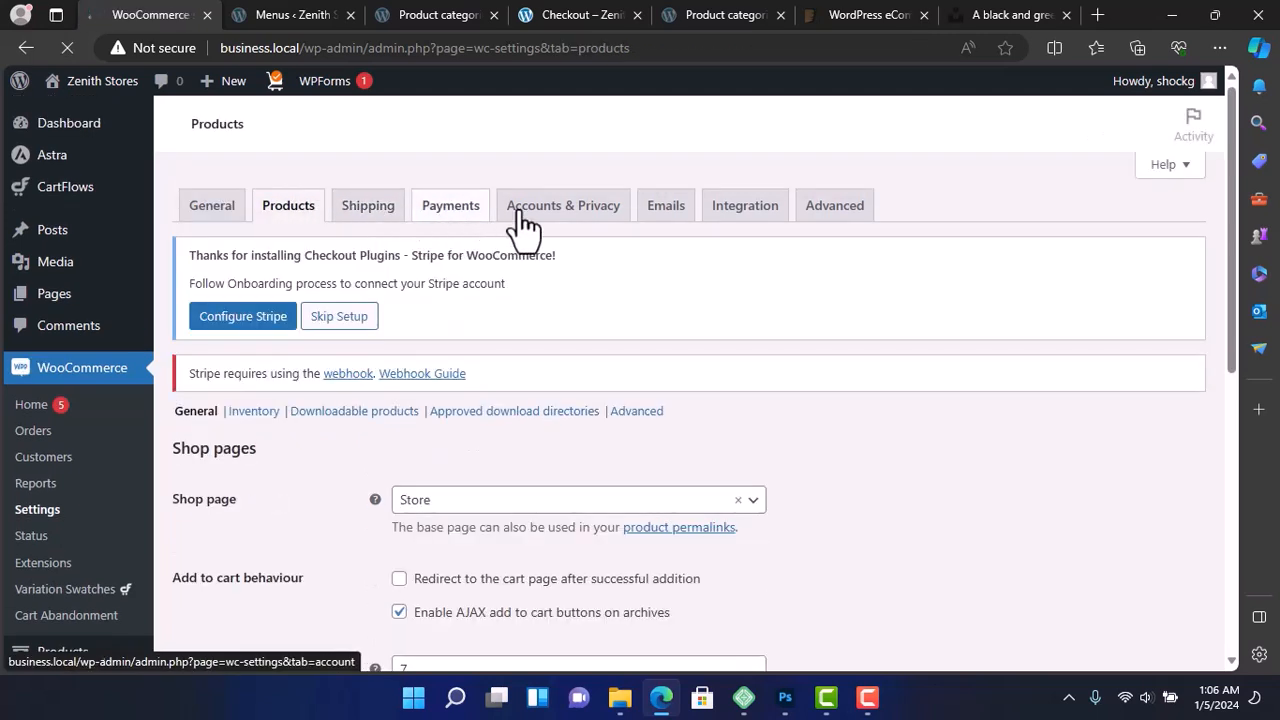
click(210, 222)
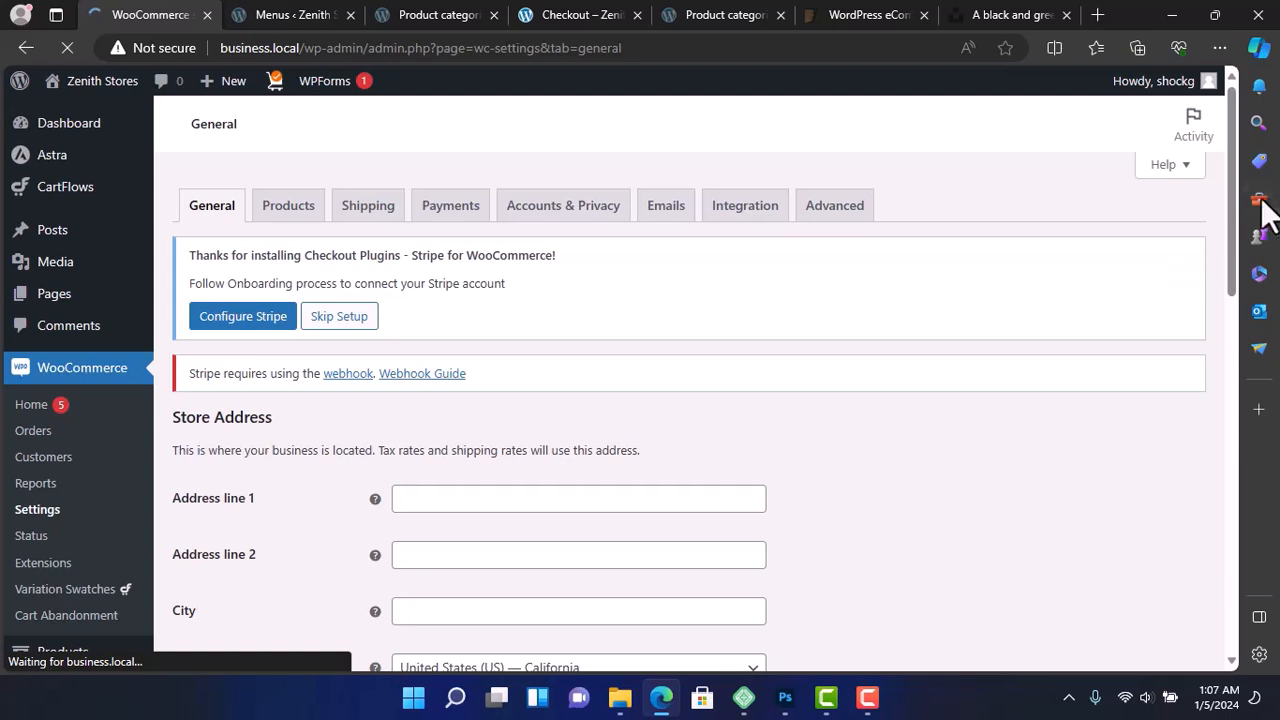
scroll(1231, 200, down, 2)
Step: Enter the store's street address and city, correcting 'busstop' to 'bus stop' via spelling suggestions
click(518, 308)
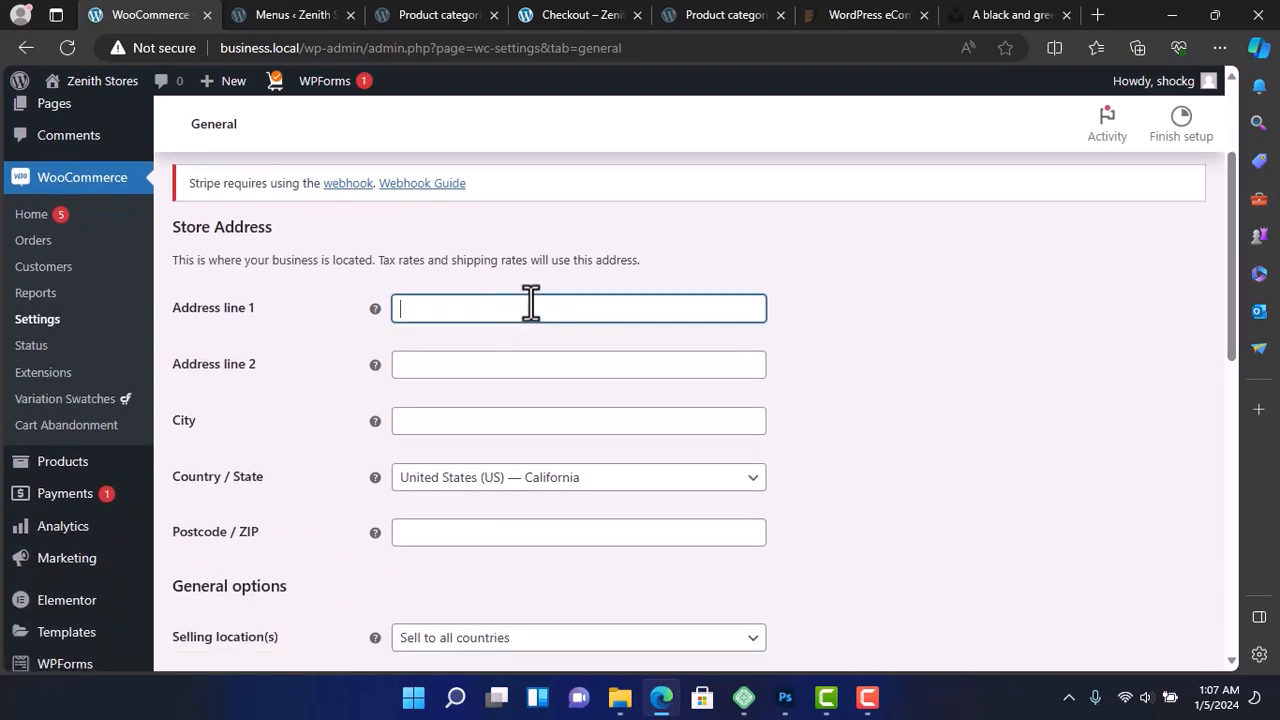
text(Garrisson)
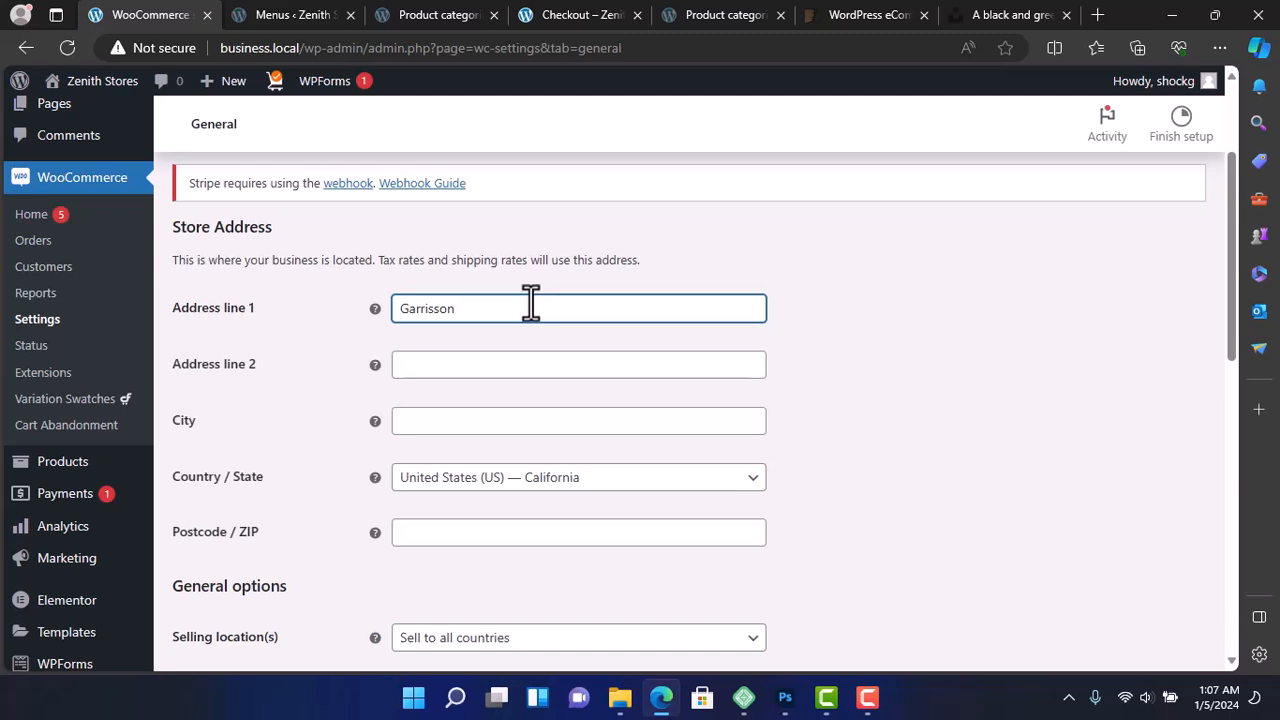
text(bustop)
click(478, 309)
text(stop, Port)
right_click(474, 316)
mouse_move(477, 320)
click(526, 333)
click(499, 367)
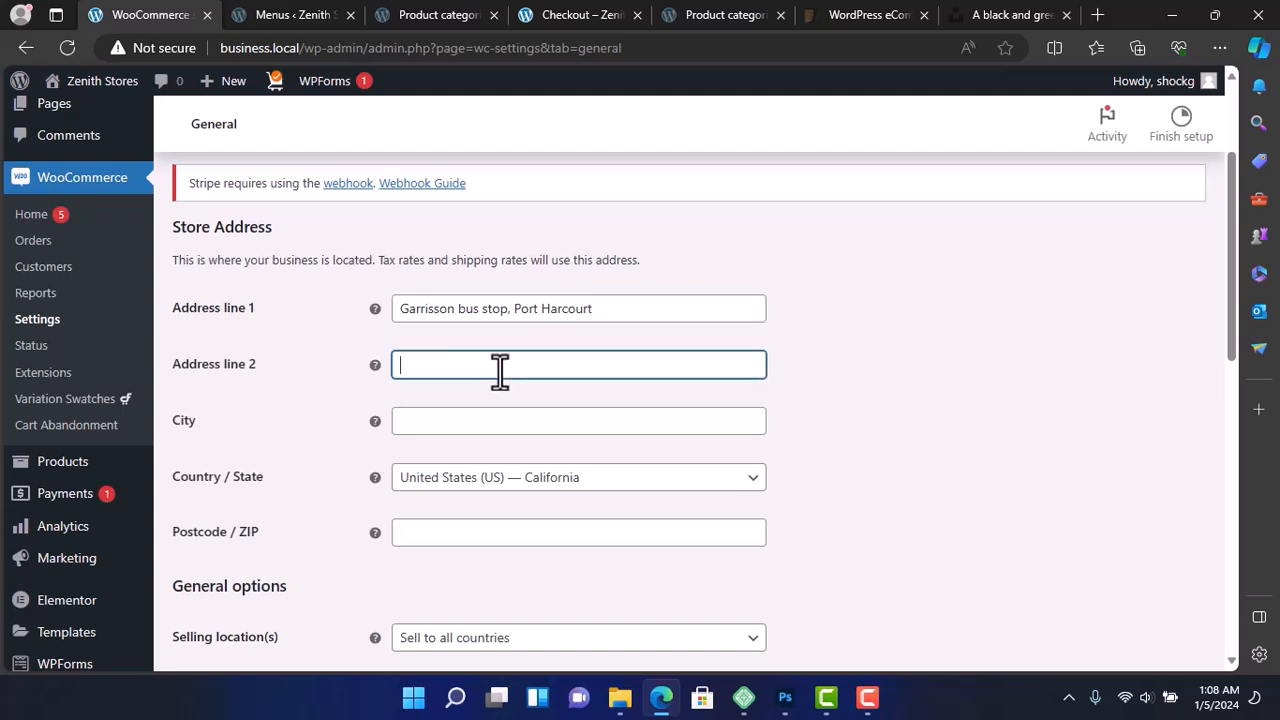
click(473, 426)
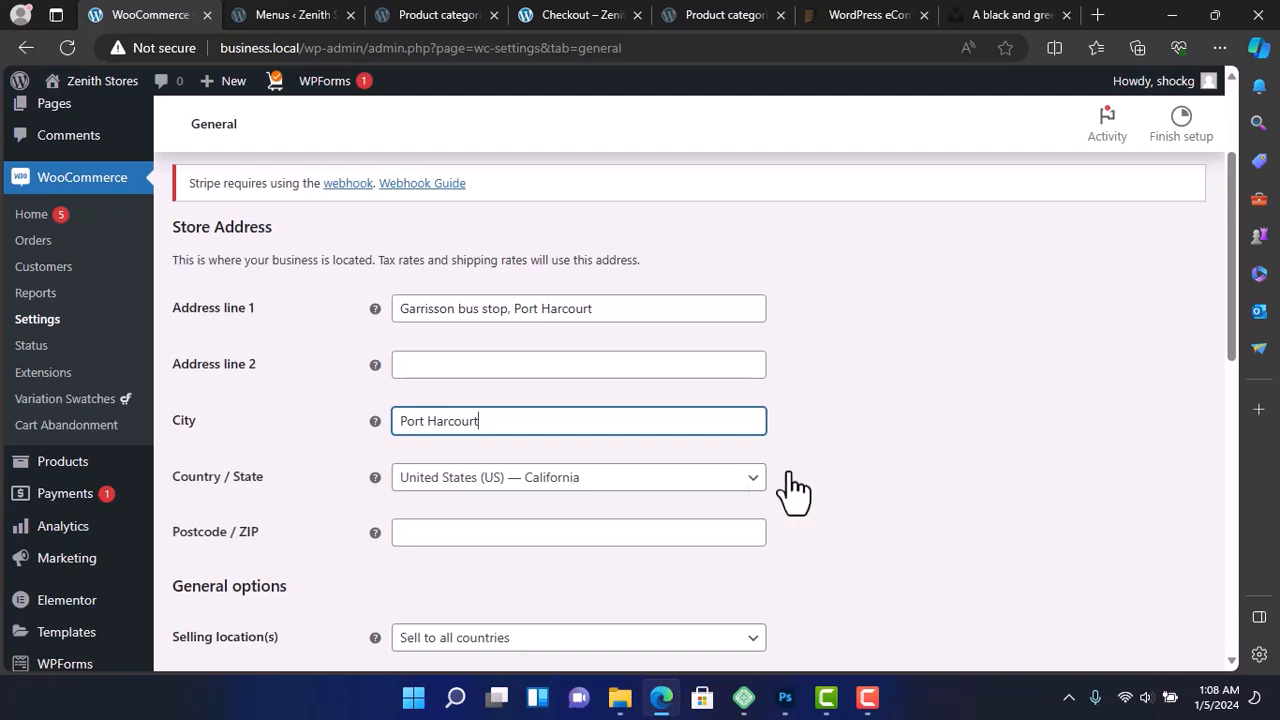
drag(1234, 300, 1243, 342)
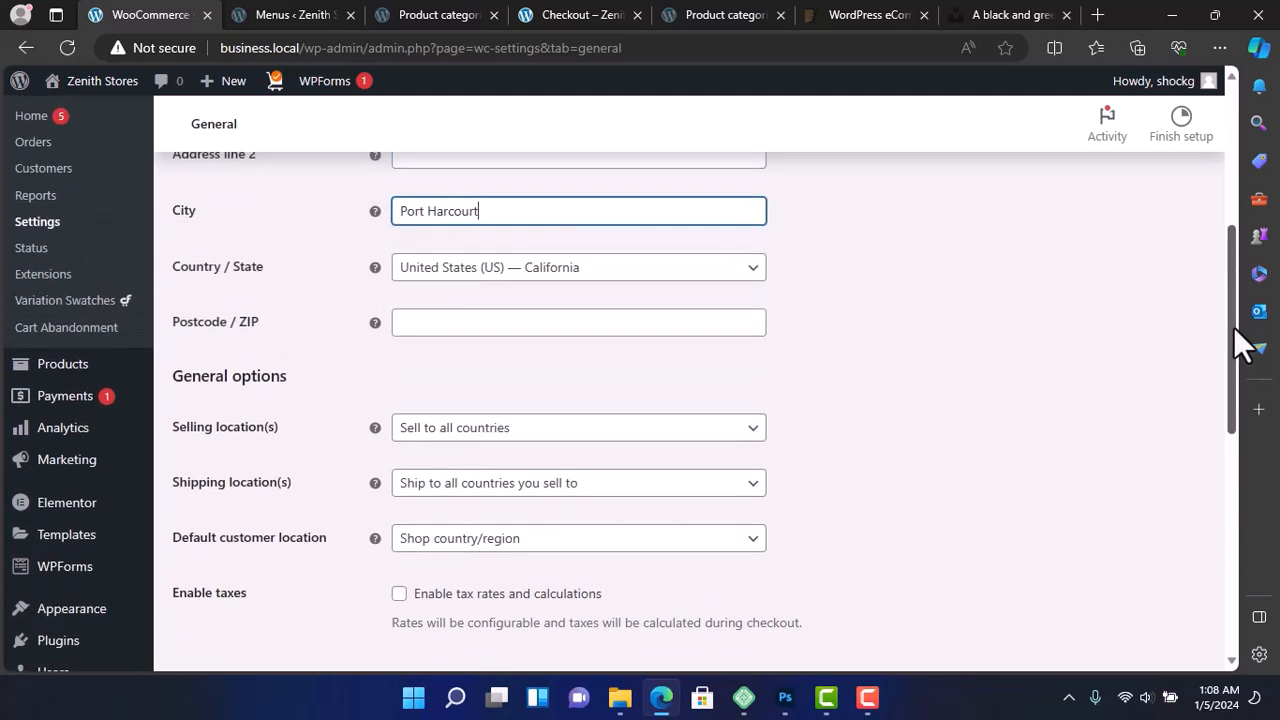
Step: Set the store Country / State to Nigeria — Rivers
click(735, 284)
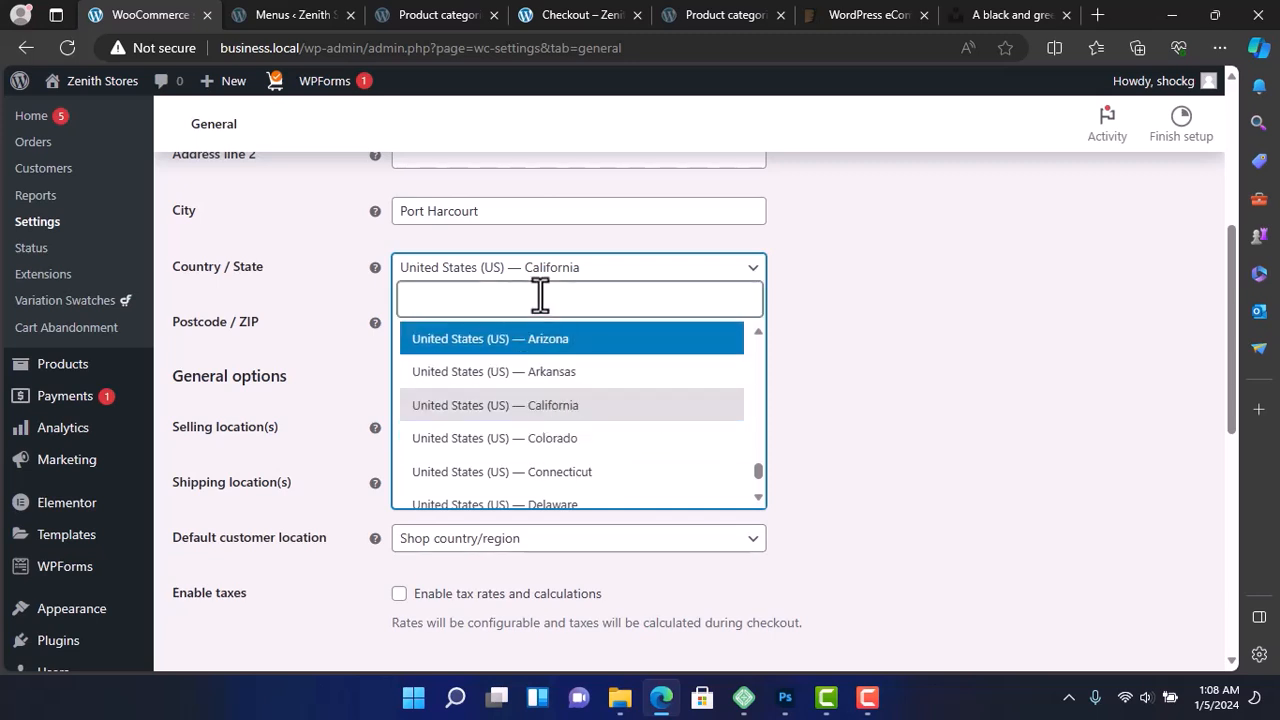
text(Niger)
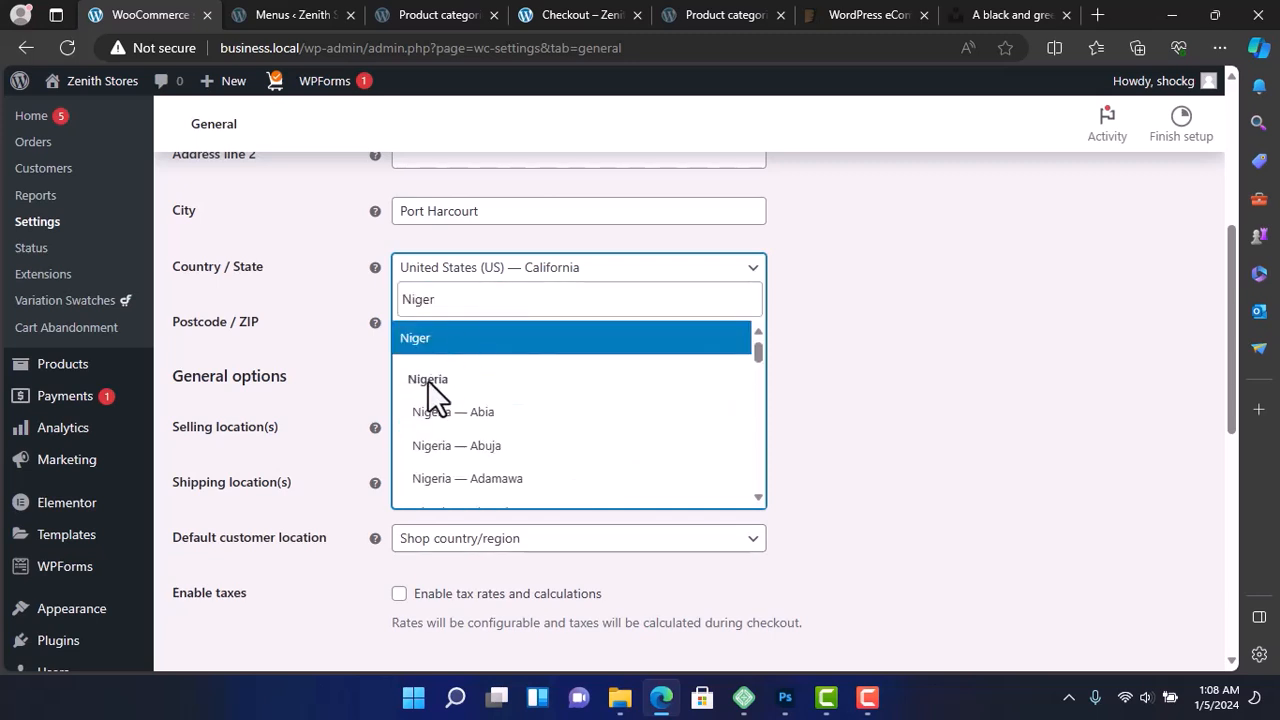
drag(758, 350, 762, 476)
click(405, 351)
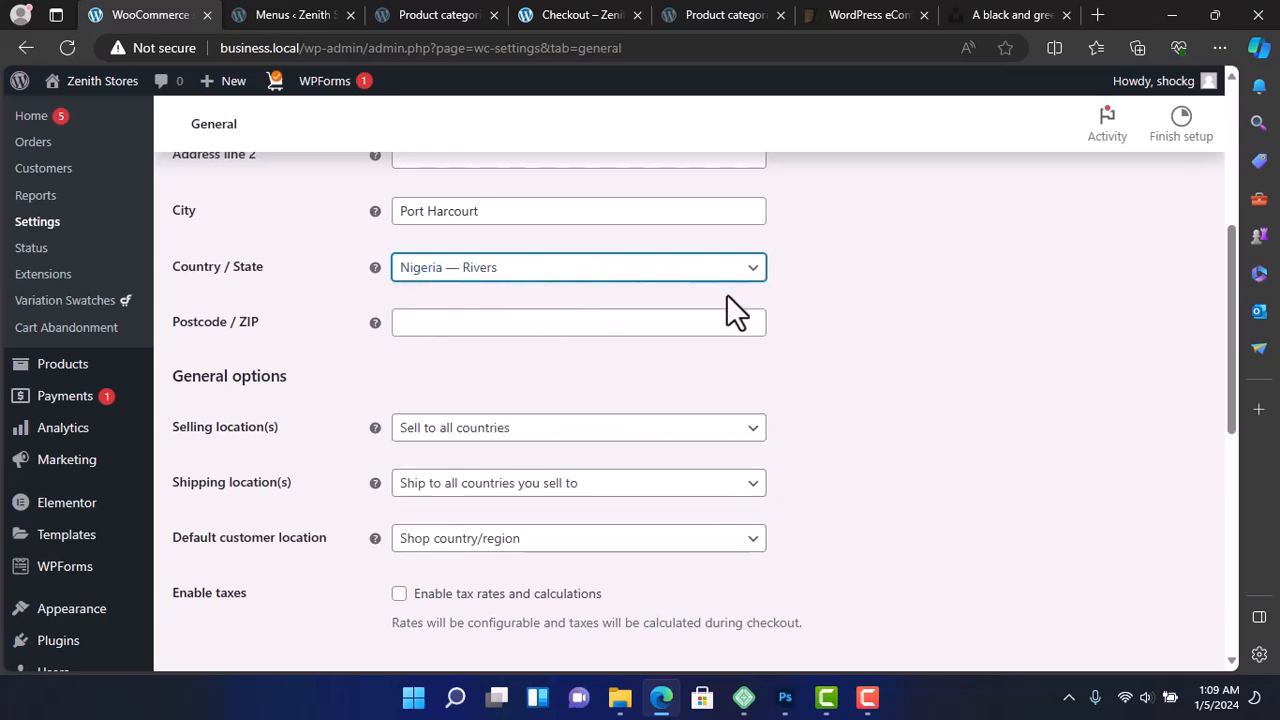
drag(1233, 298, 1238, 334)
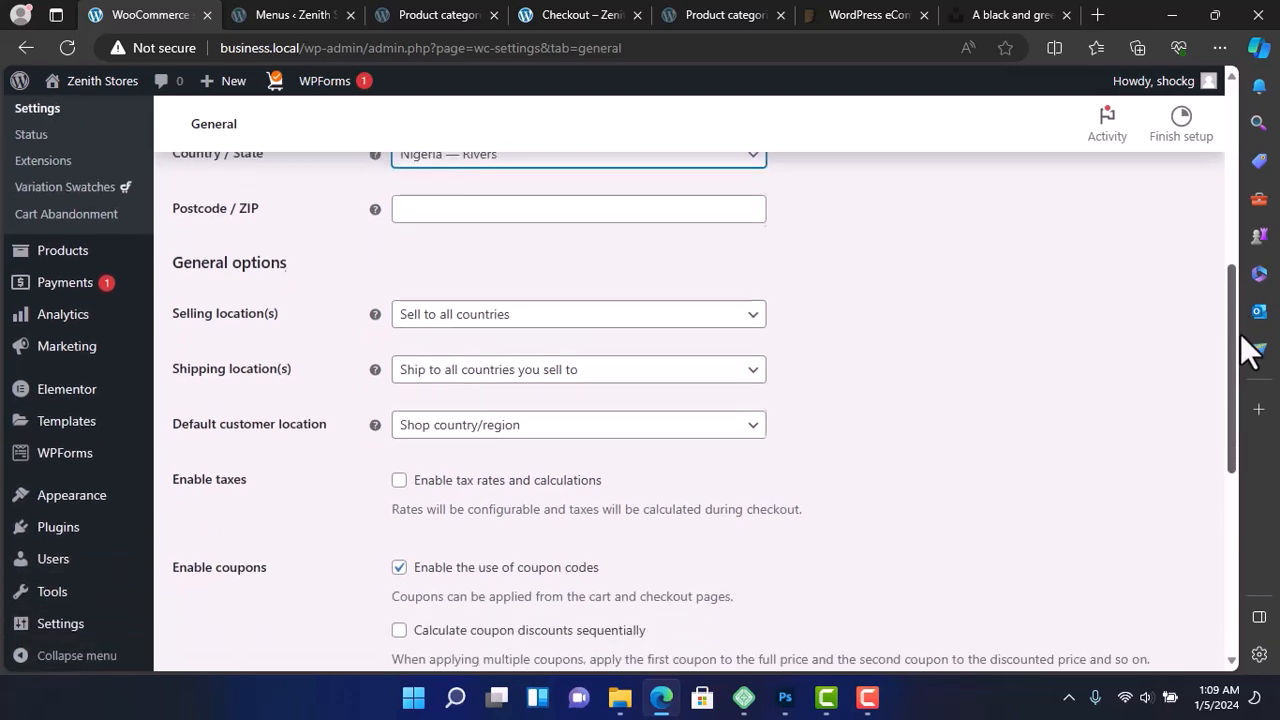
Step: Review the selling and shipping location options, leaving their values unchanged
click(416, 208)
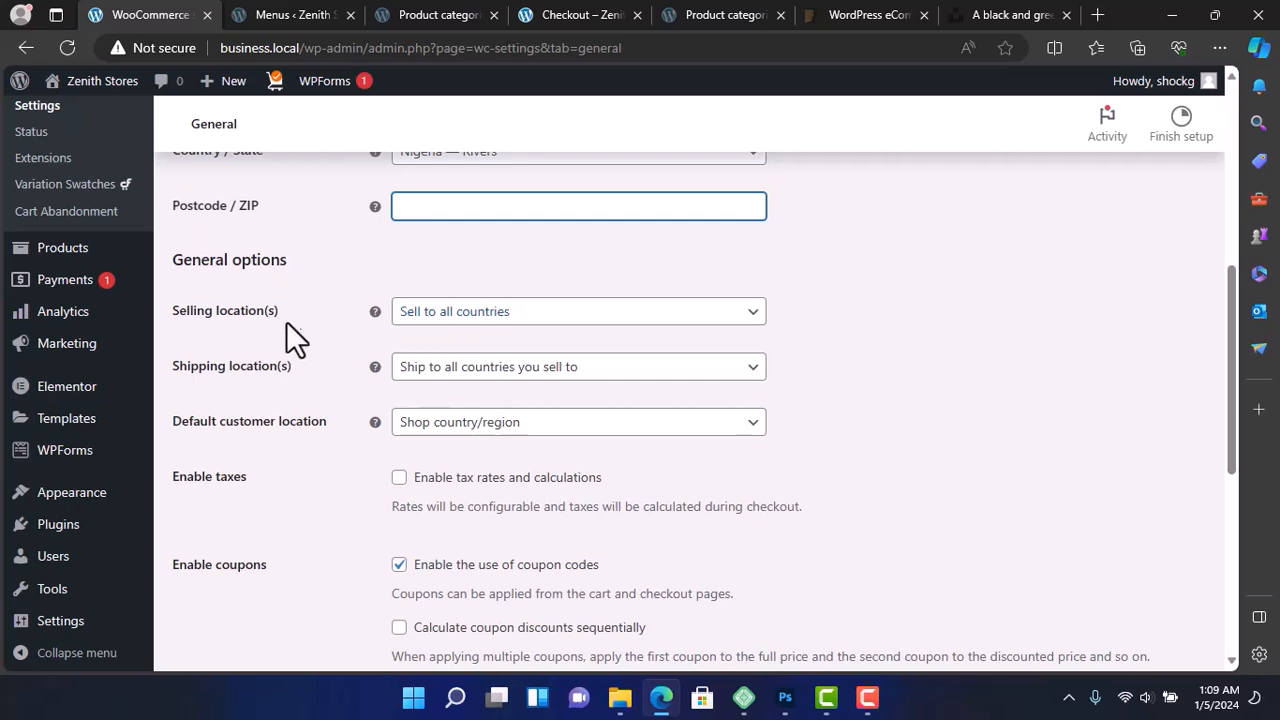
click(584, 332)
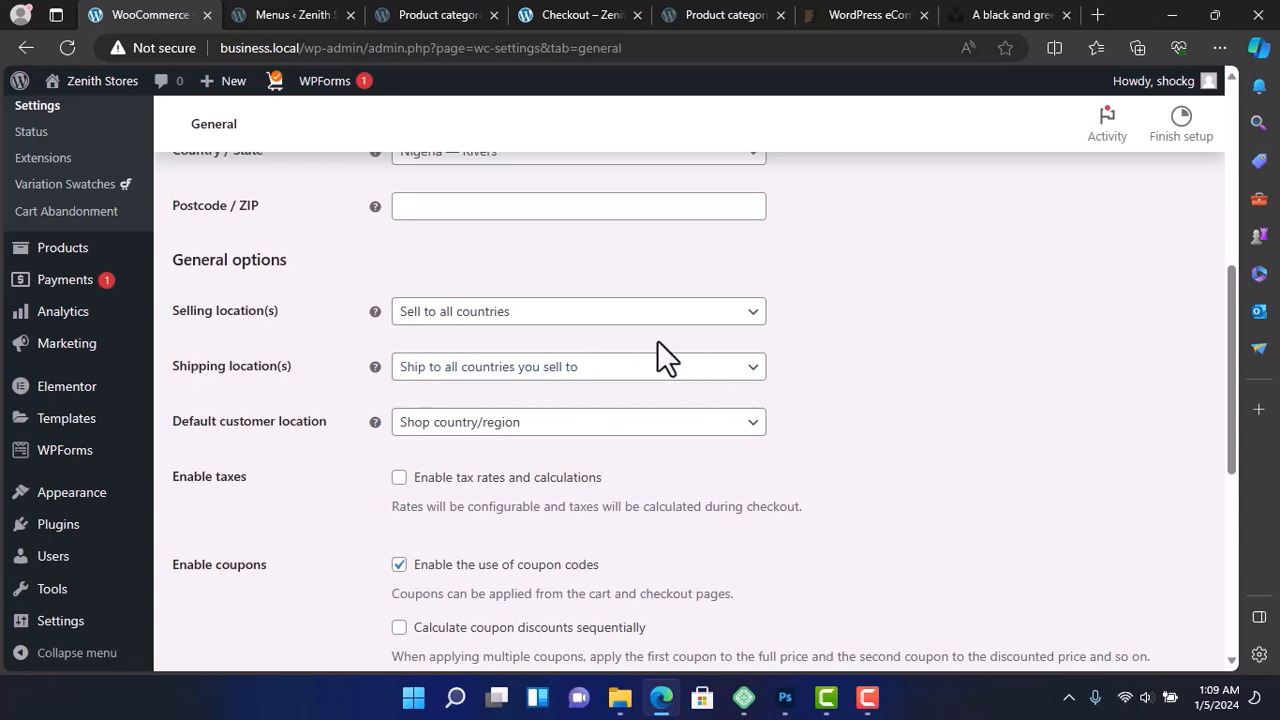
click(727, 370)
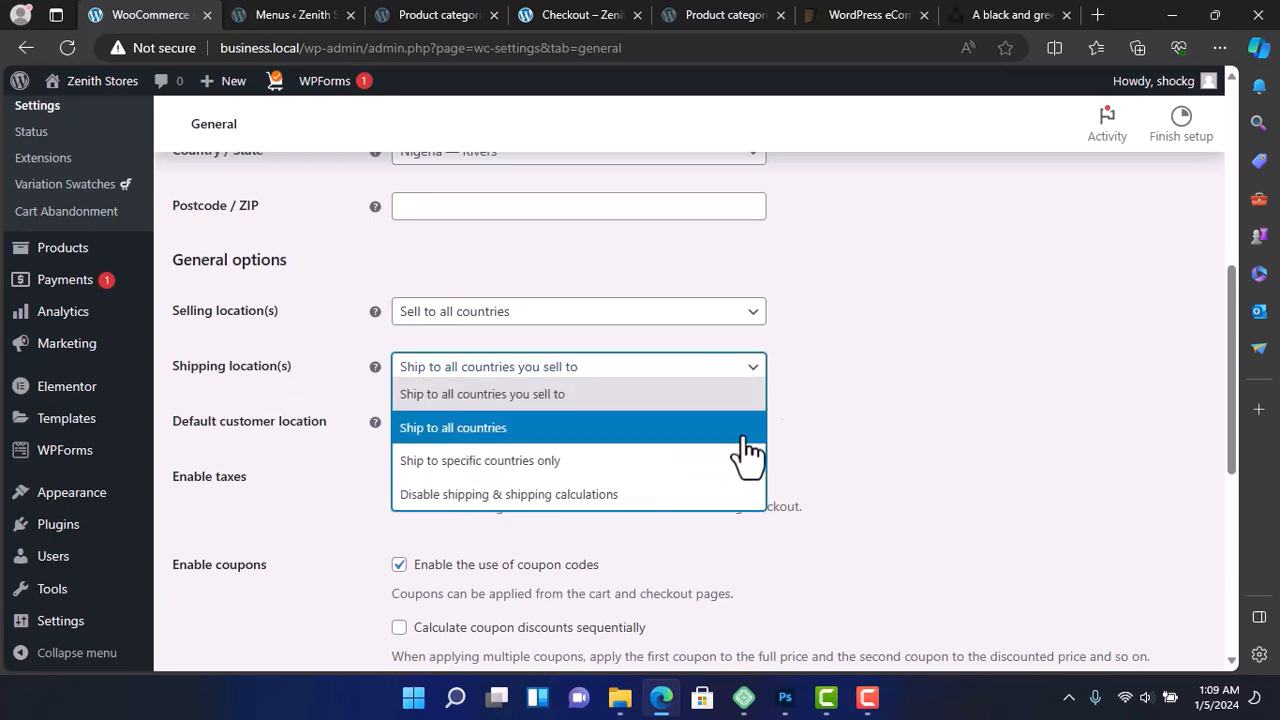
click(910, 348)
drag(1236, 322, 1233, 374)
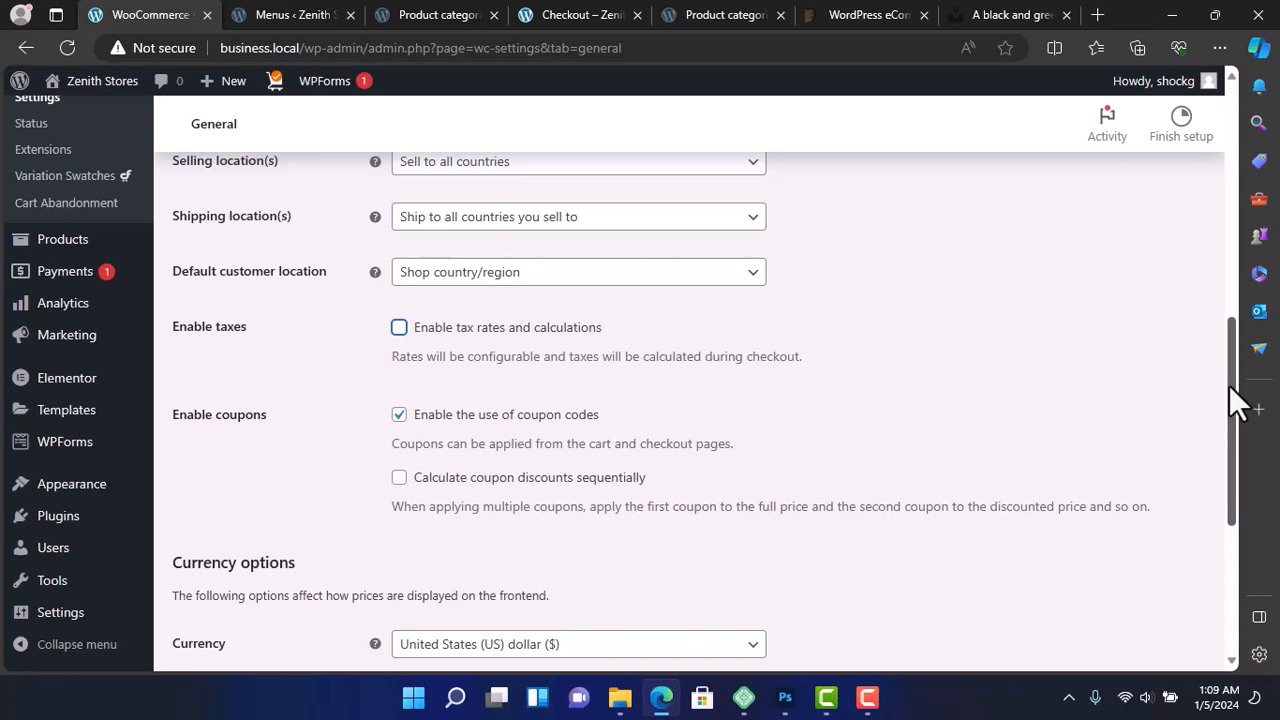
scroll(1232, 410, down, 3)
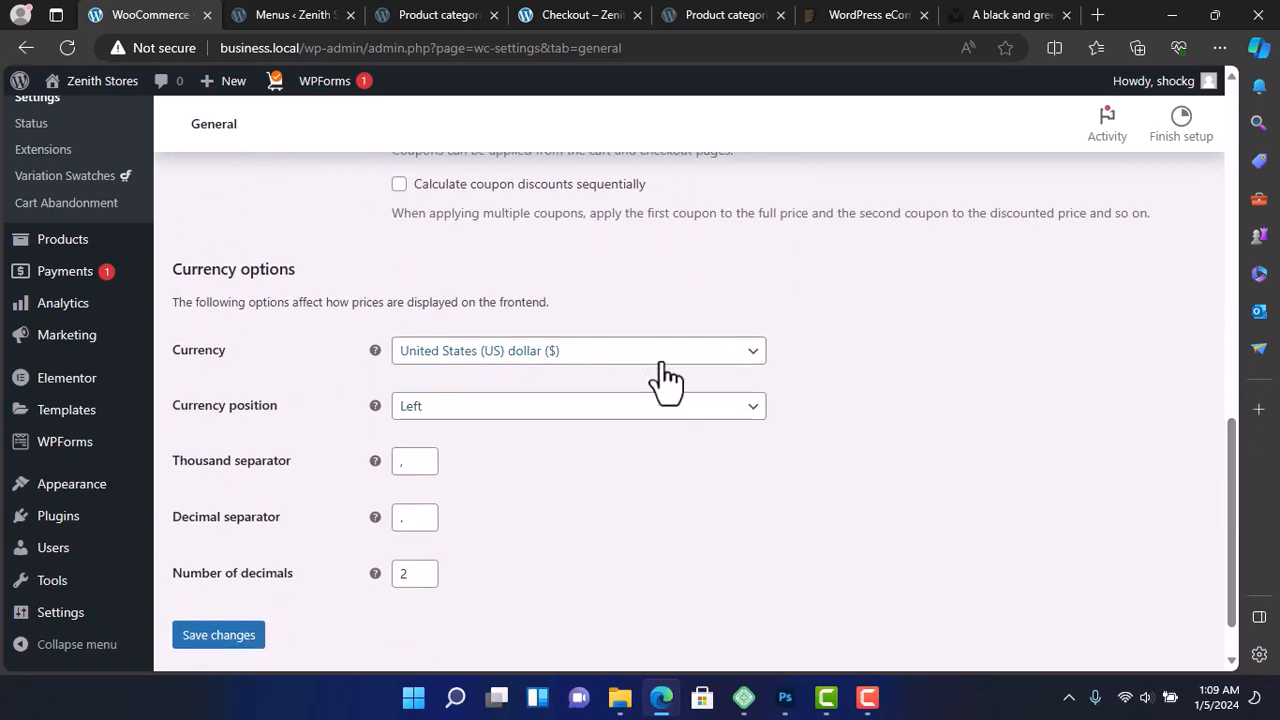
Step: Choose Nigerian naira (₦) as the store currency and save the General settings
click(740, 352)
click(522, 378)
text(Nia)
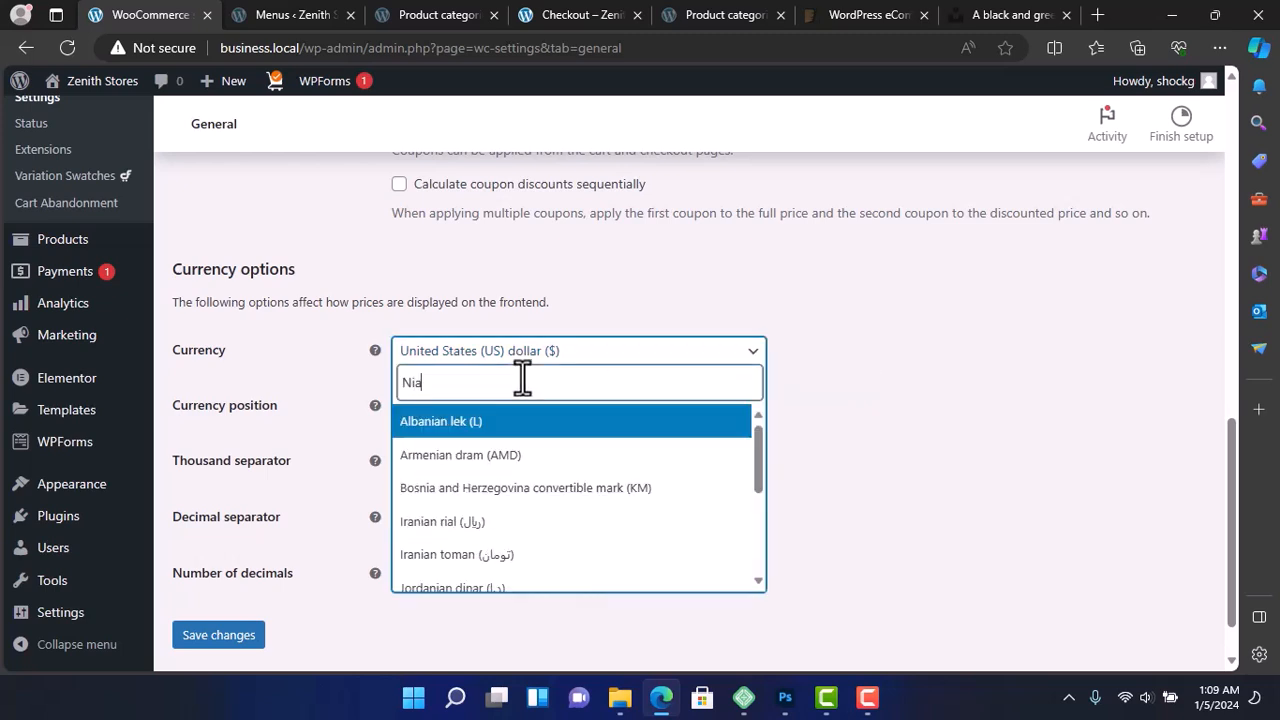
key(BackSpace)
key(BackSpace)
text(aie)
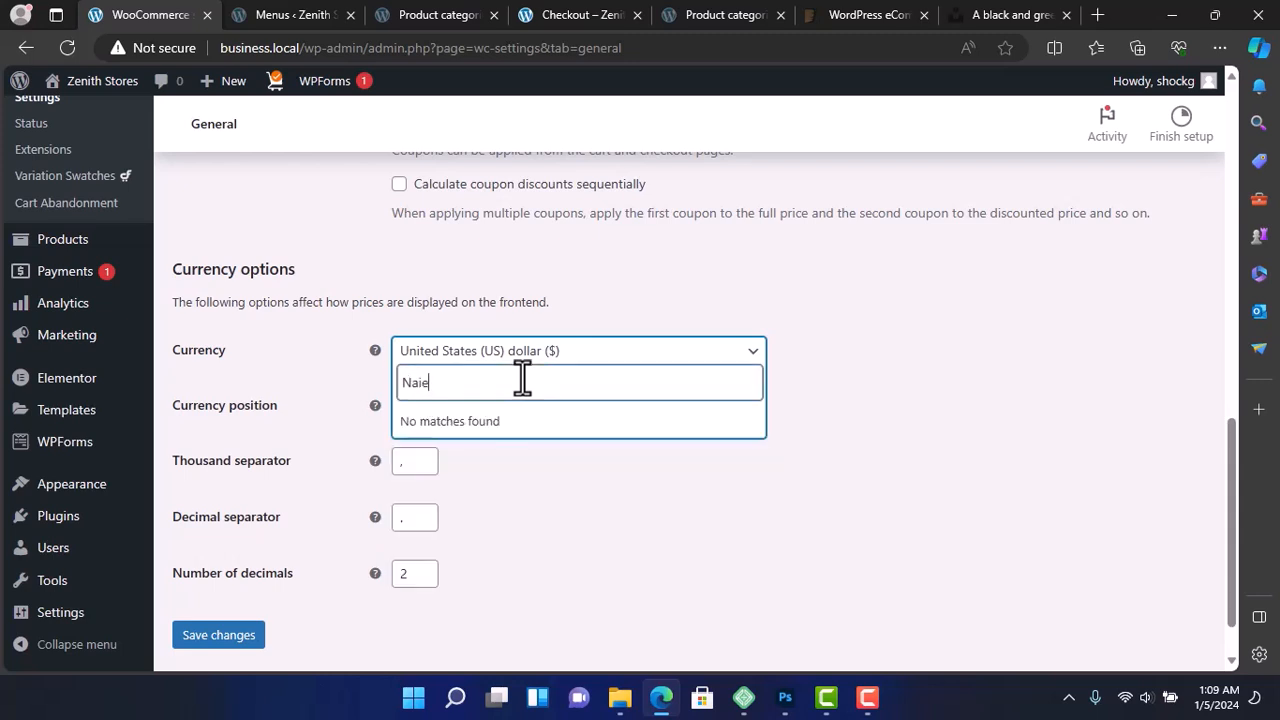
key(BackSpace)
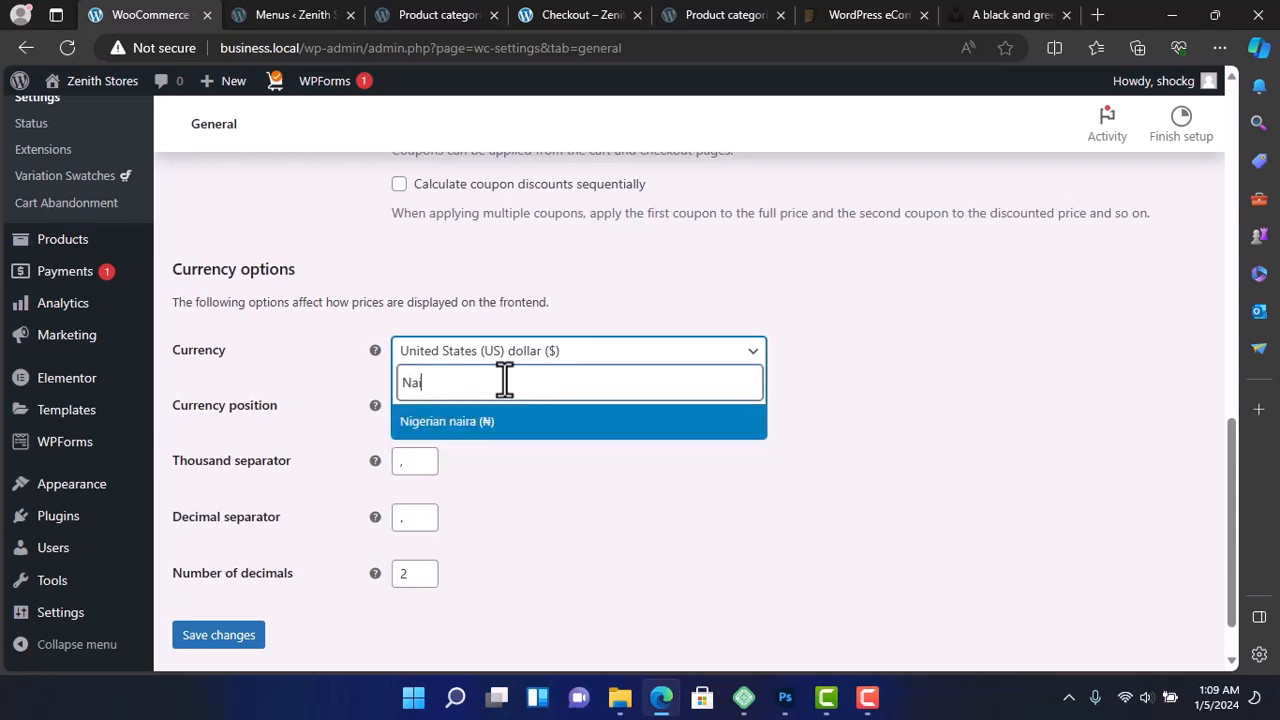
click(478, 425)
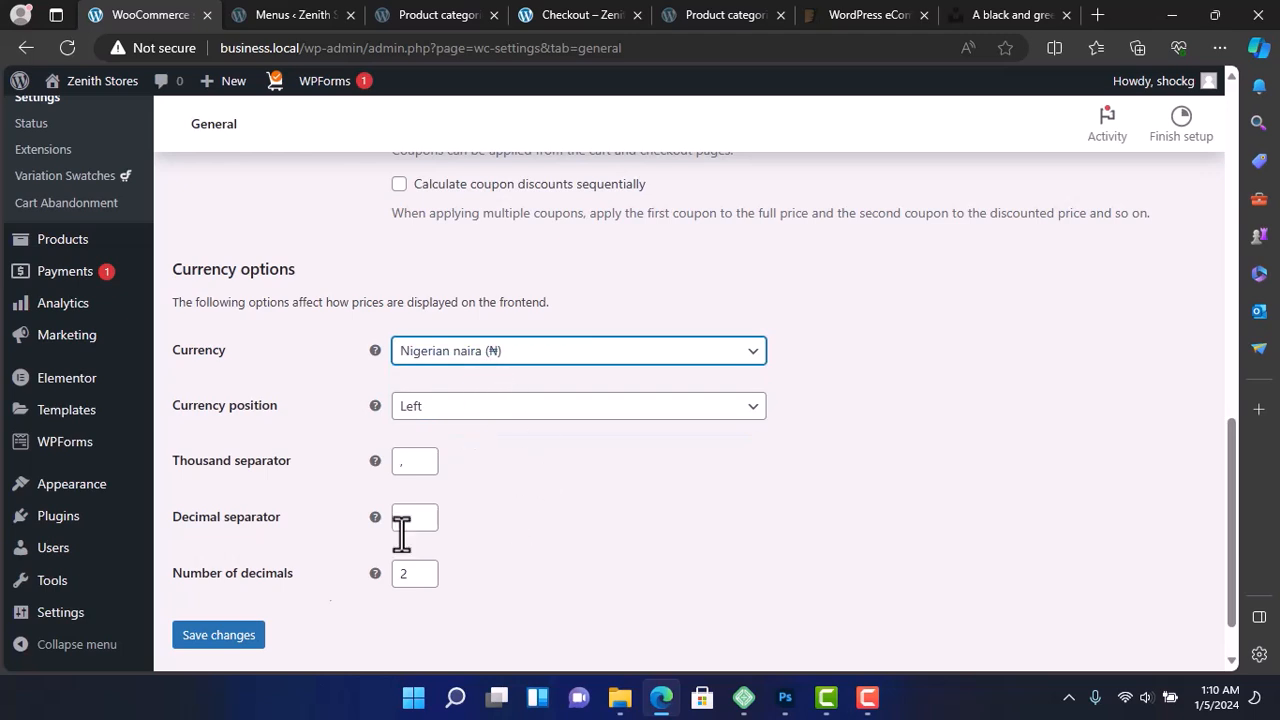
click(224, 638)
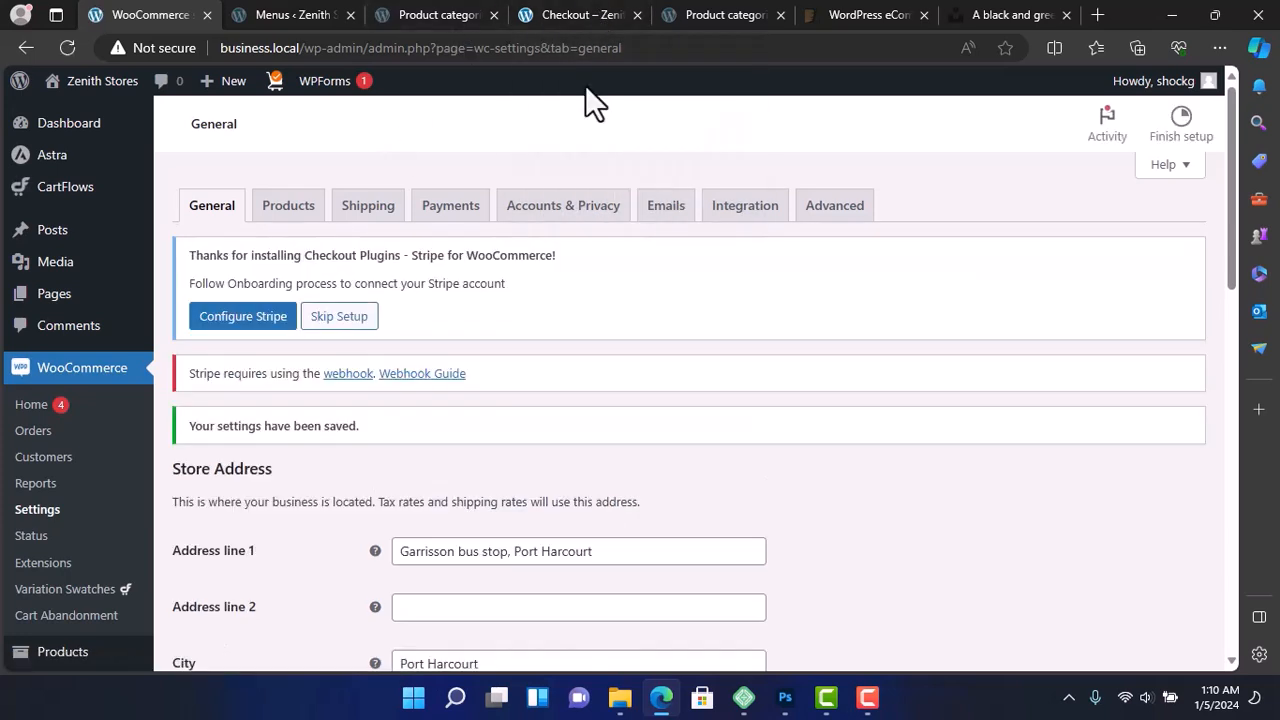
Step: Reload checkout in naira, then open the ZSTORES home page showing Blue Denim Jeans at ₦150.00
click(585, 22)
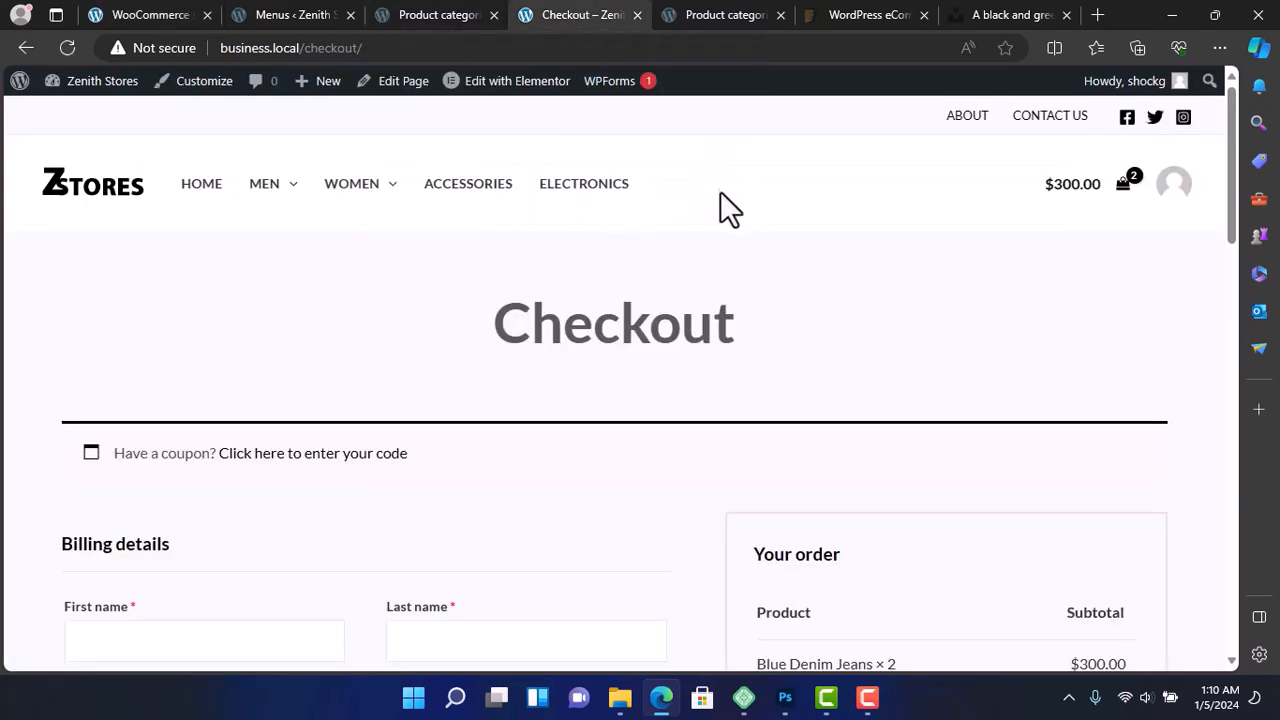
click(66, 47)
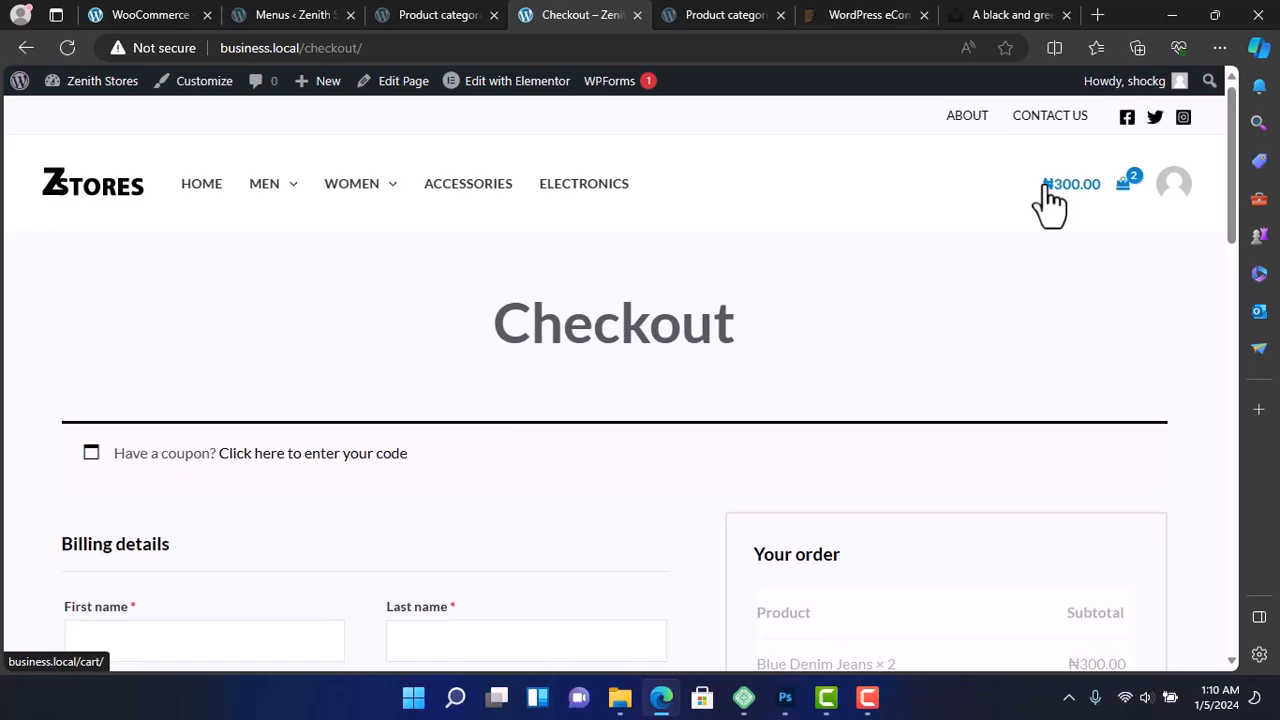
drag(1231, 205, 1245, 292)
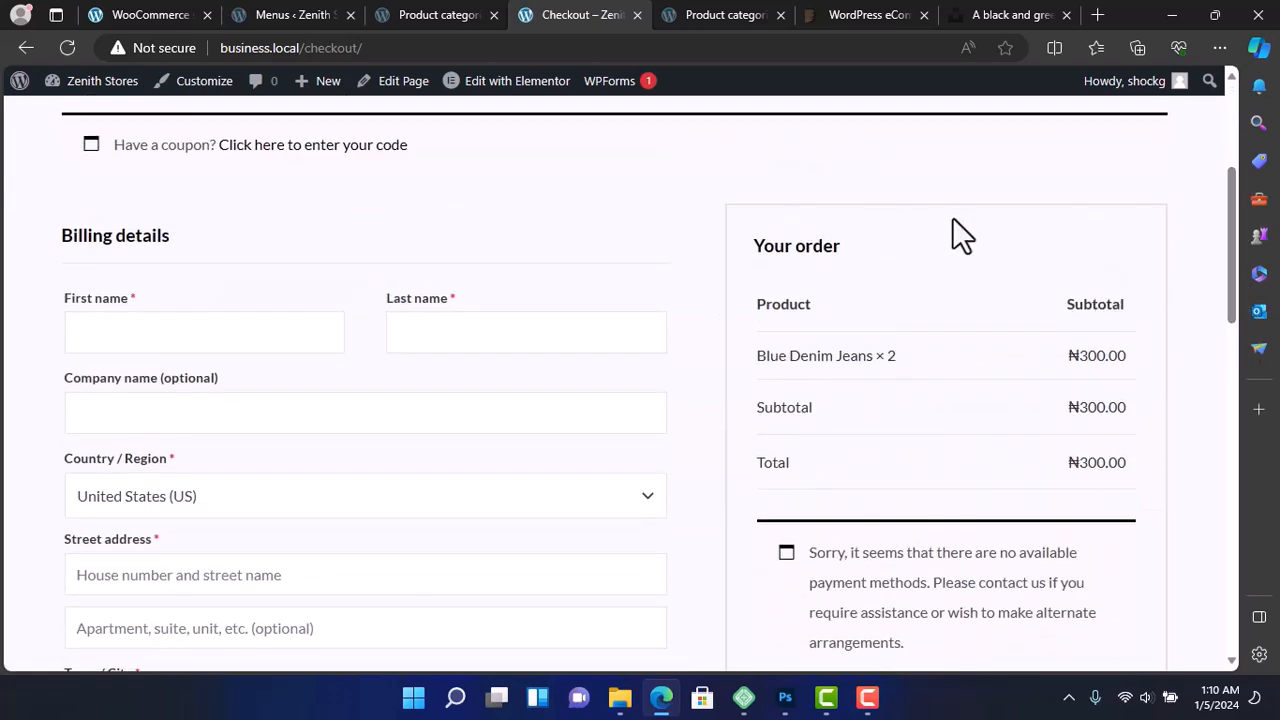
drag(1234, 194, 1234, 86)
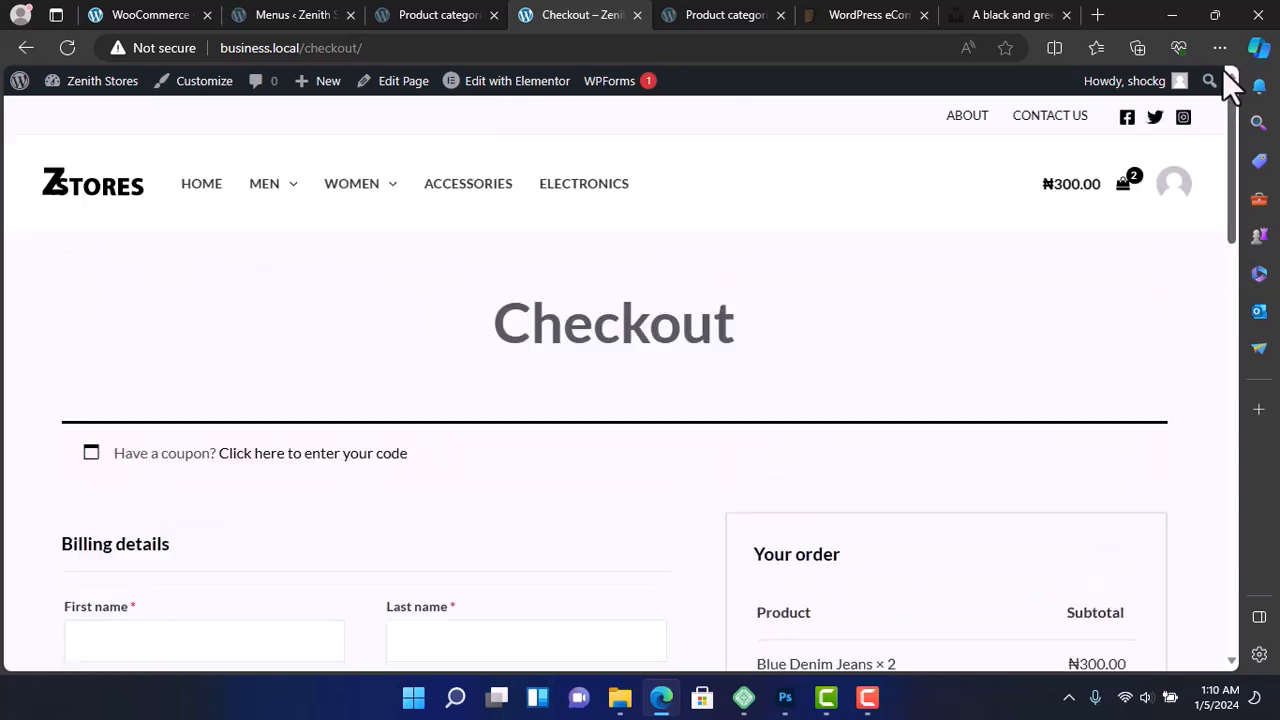
click(200, 205)
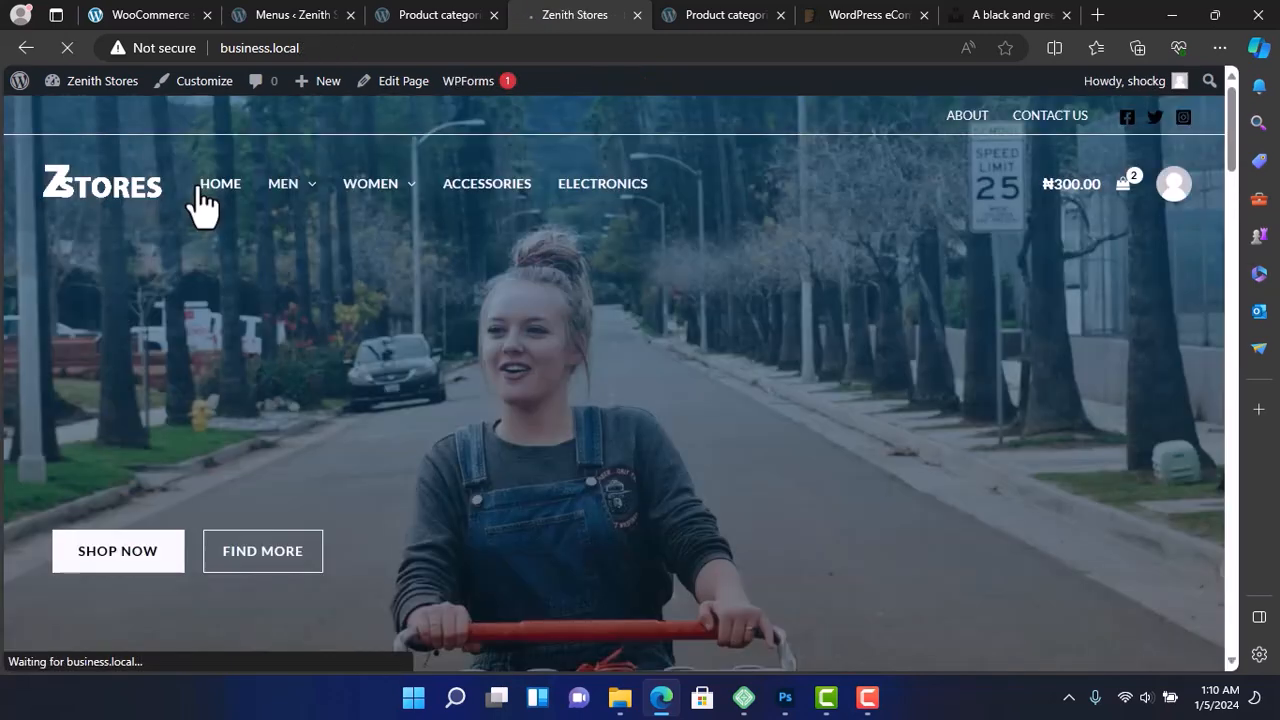
drag(1231, 143, 1169, 380)
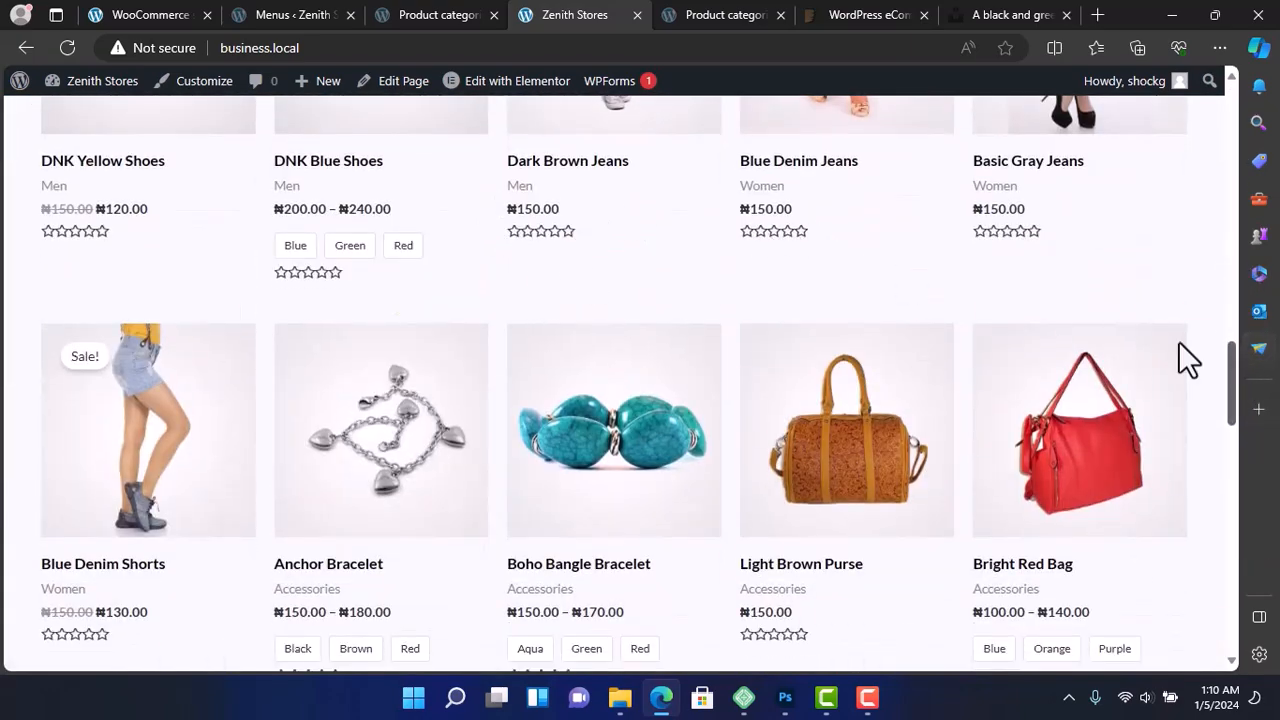
drag(1235, 367, 676, 108)
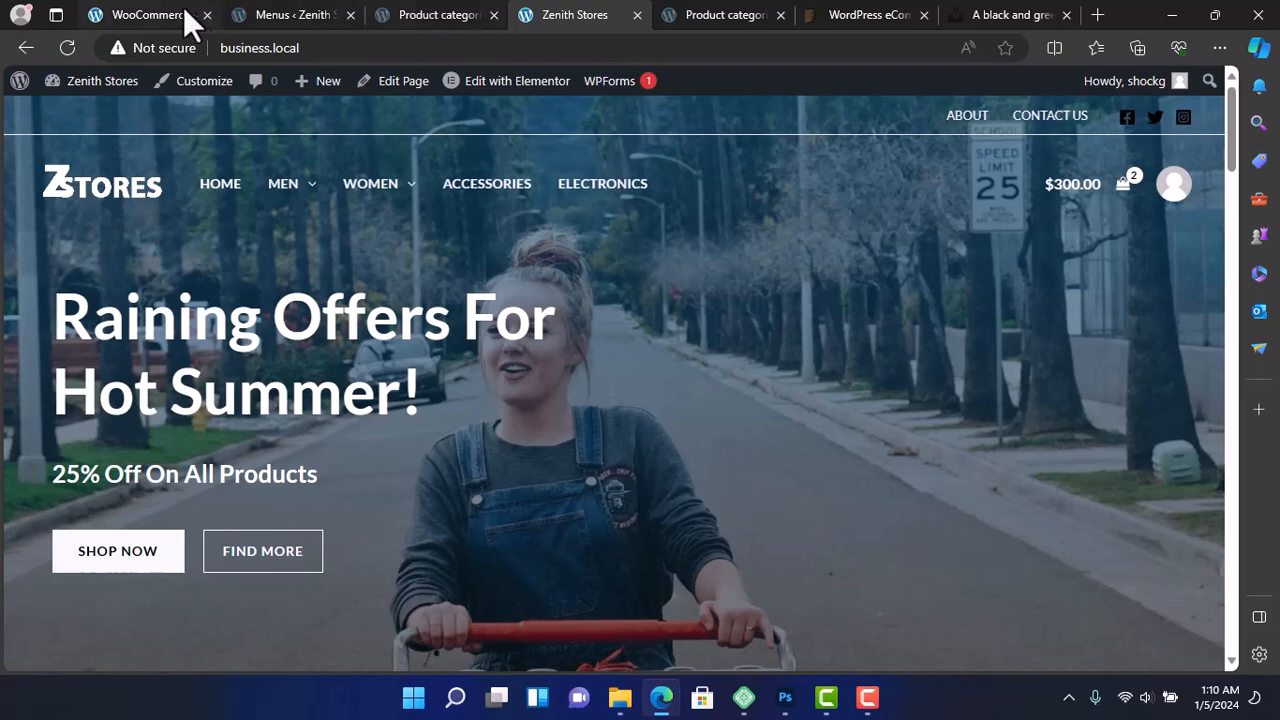
Step: Switch the currency to United States (US) dollar ($), keep Left position, and save
click(149, 18)
drag(1240, 286, 1260, 585)
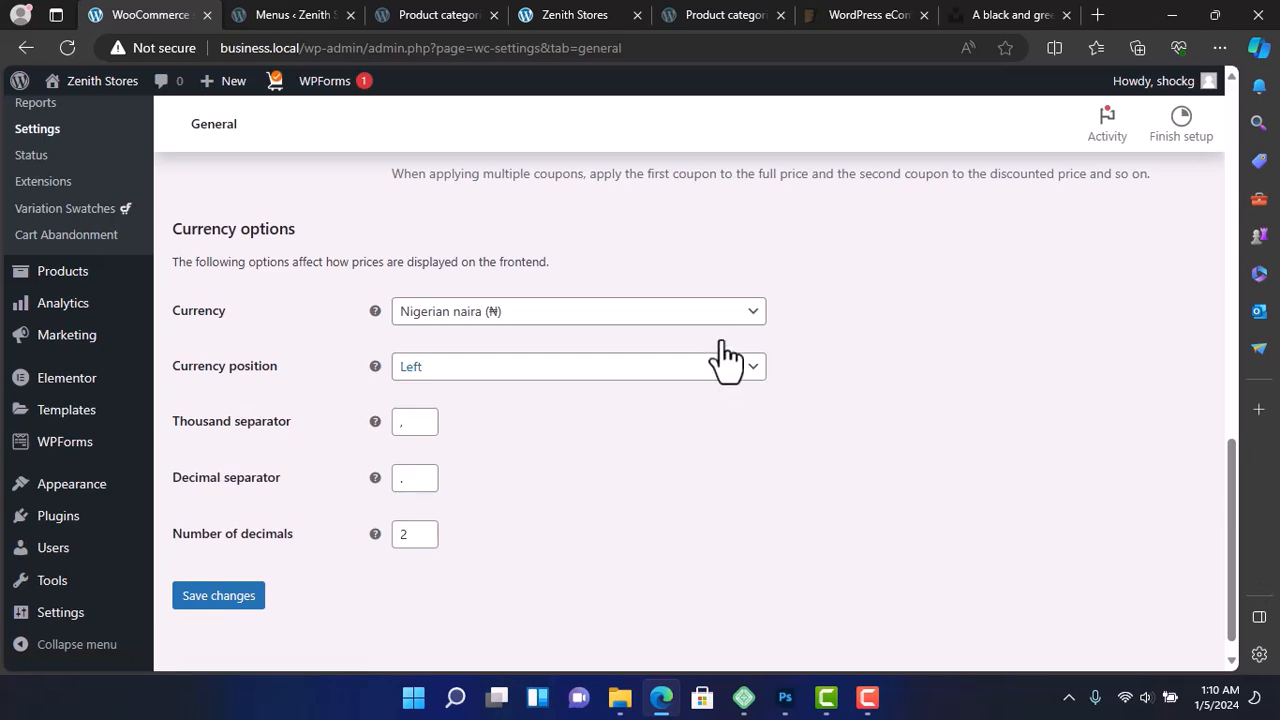
click(752, 318)
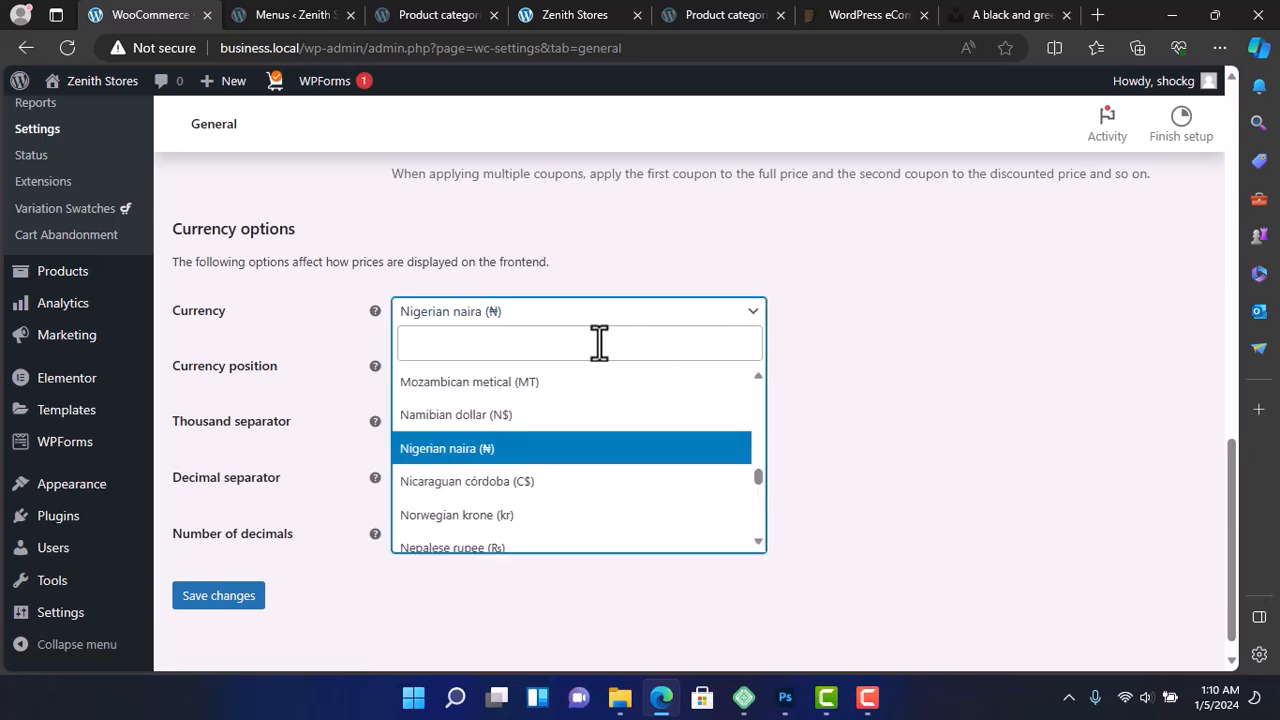
text(us)
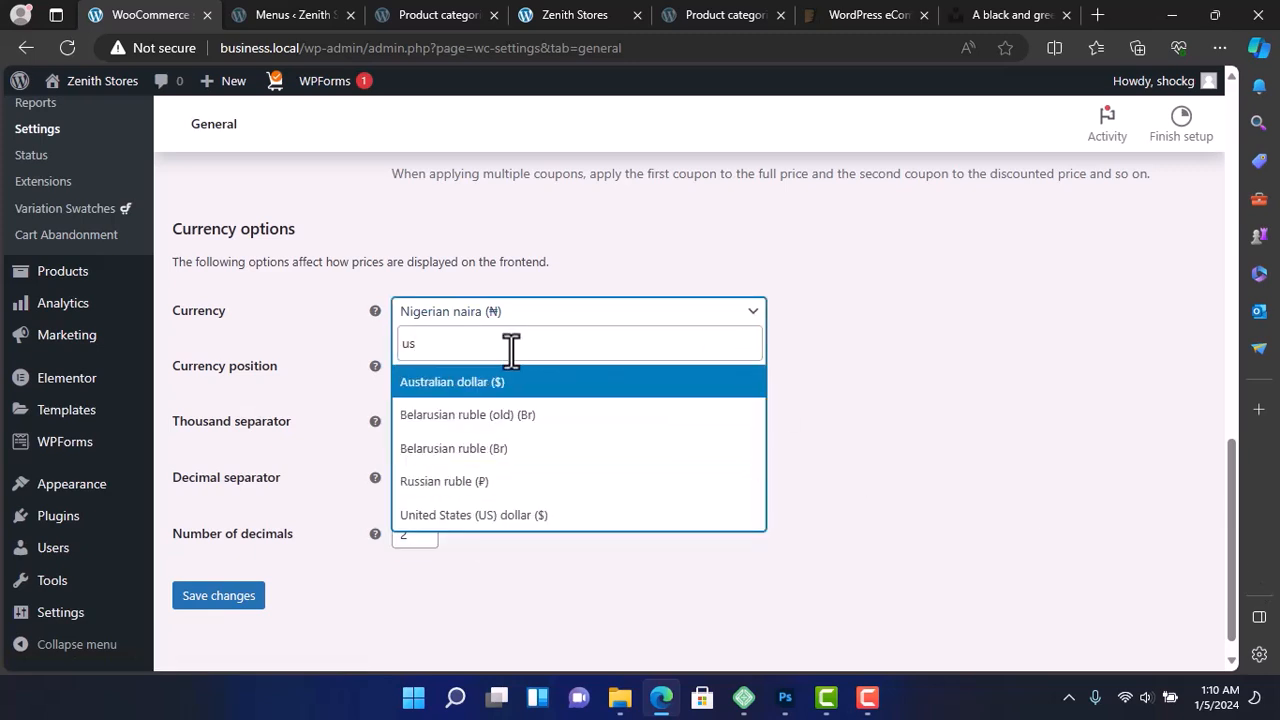
click(503, 515)
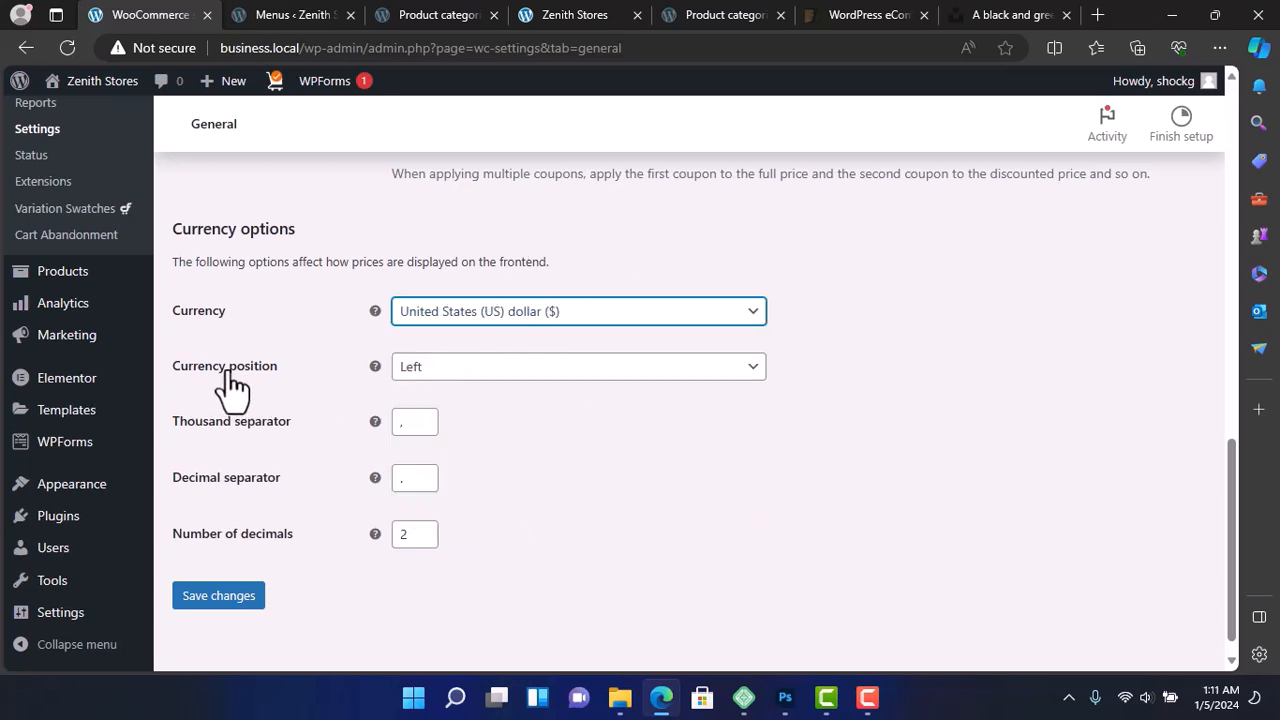
click(578, 377)
click(583, 378)
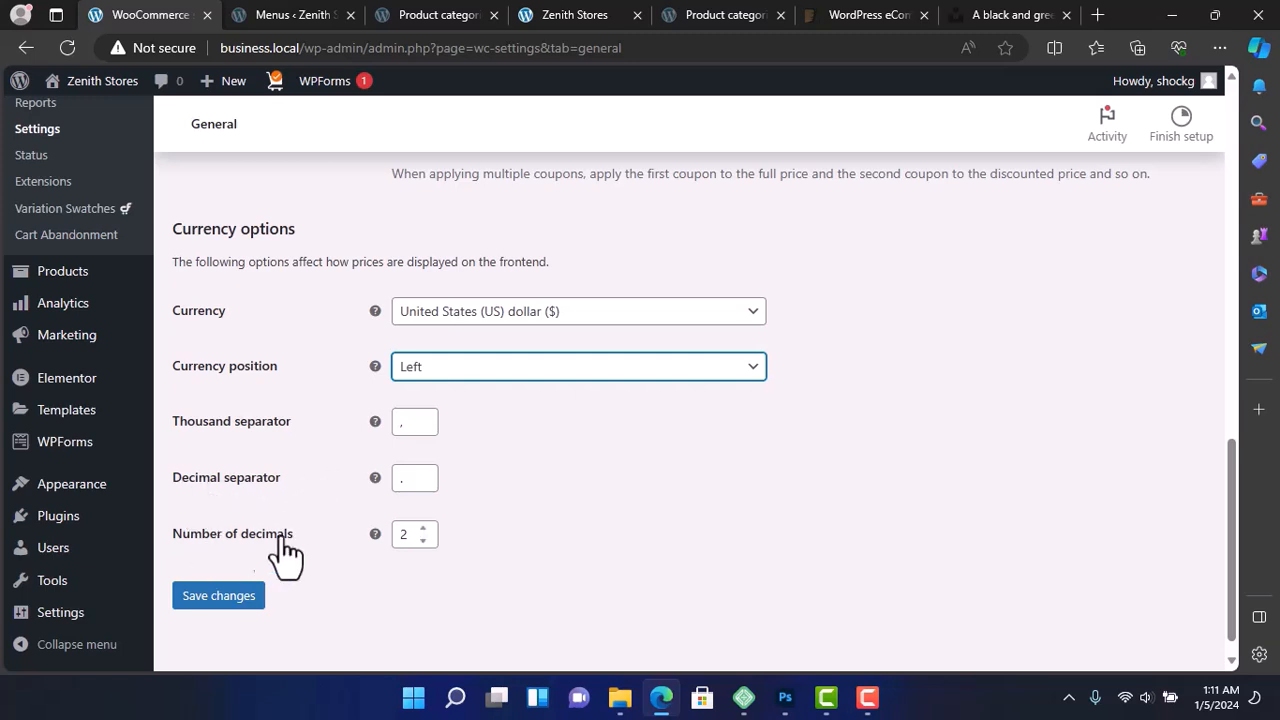
click(220, 600)
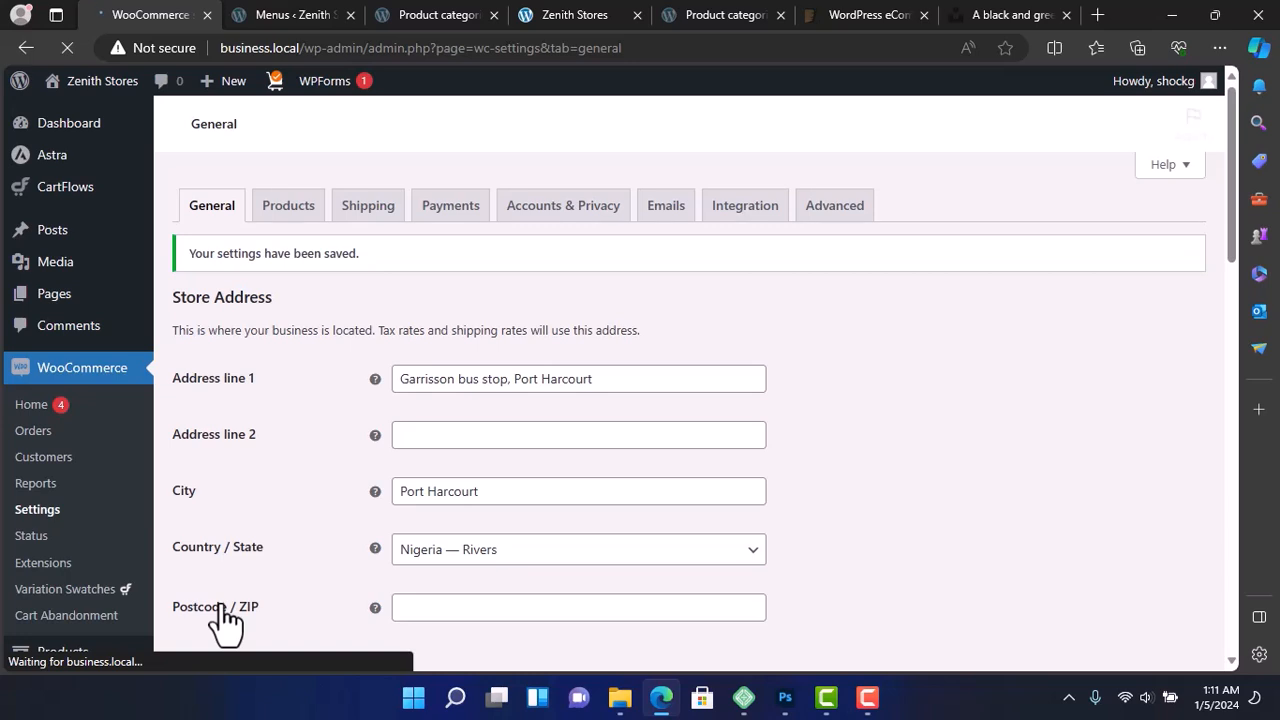
Step: Keep Store as the Shop page, then view the cart from the Basic Gray Jeans page
click(285, 215)
scroll(1240, 300, down, 2)
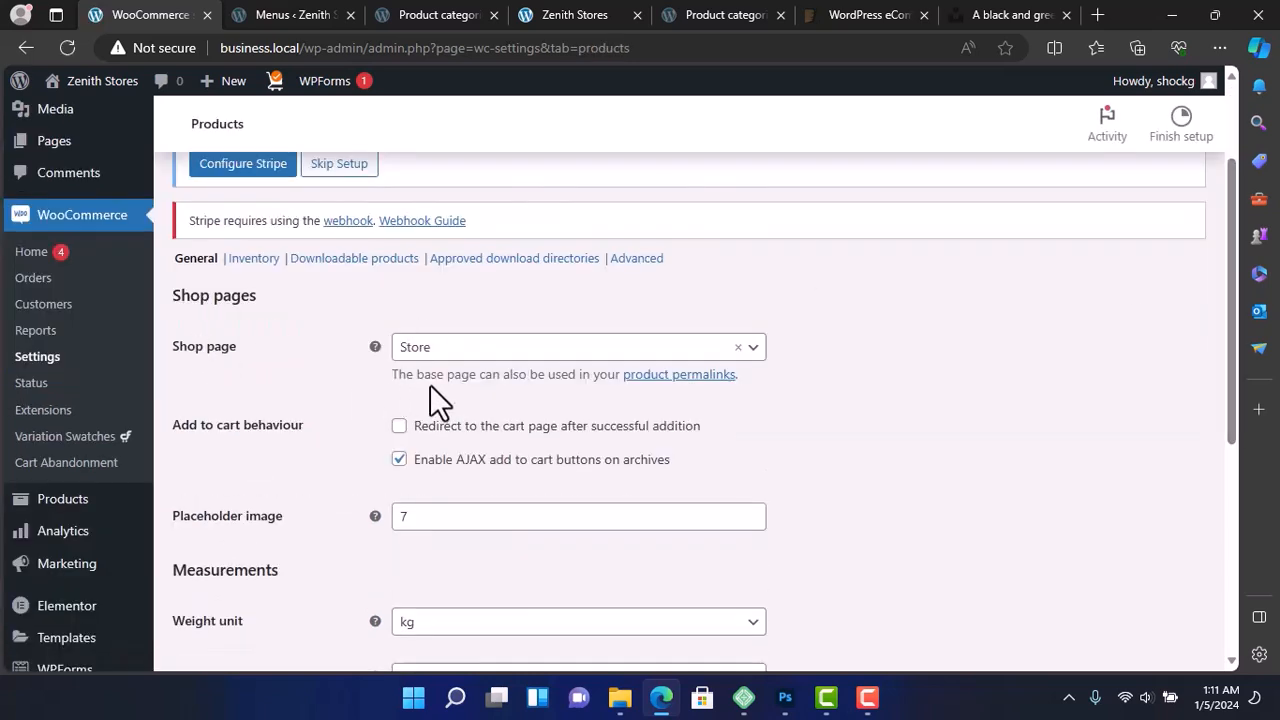
click(752, 349)
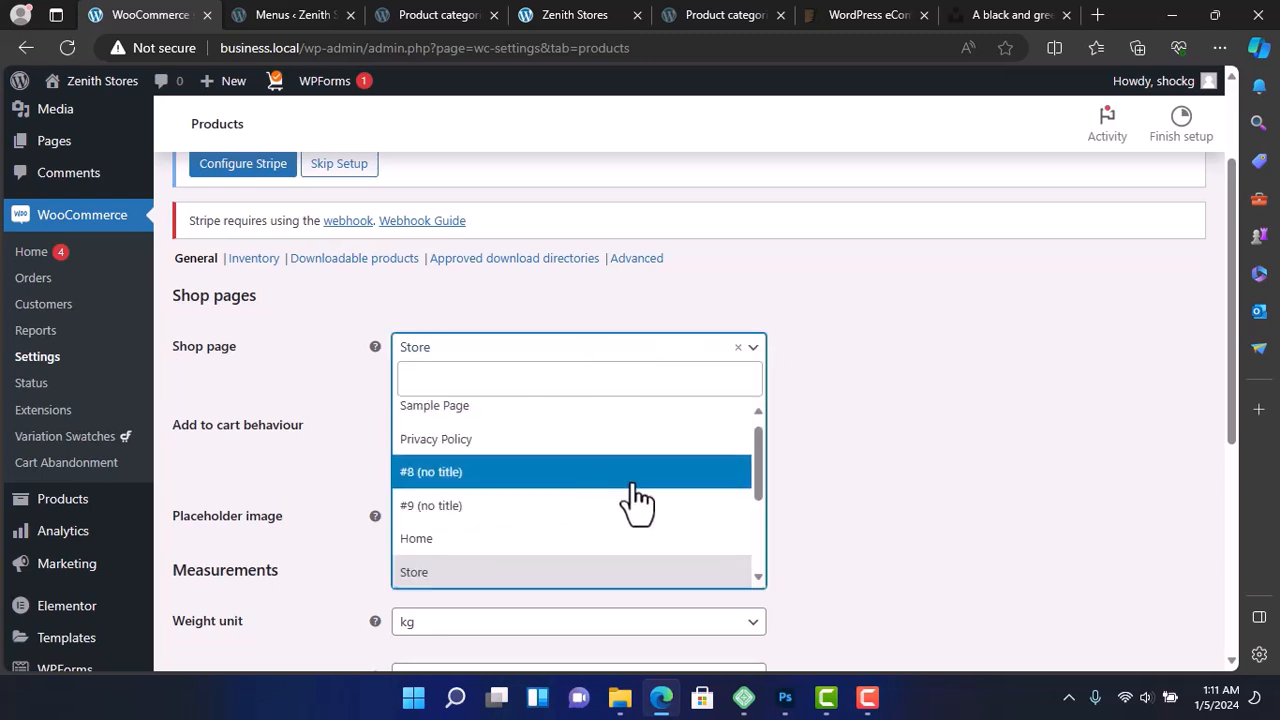
drag(760, 457, 757, 428)
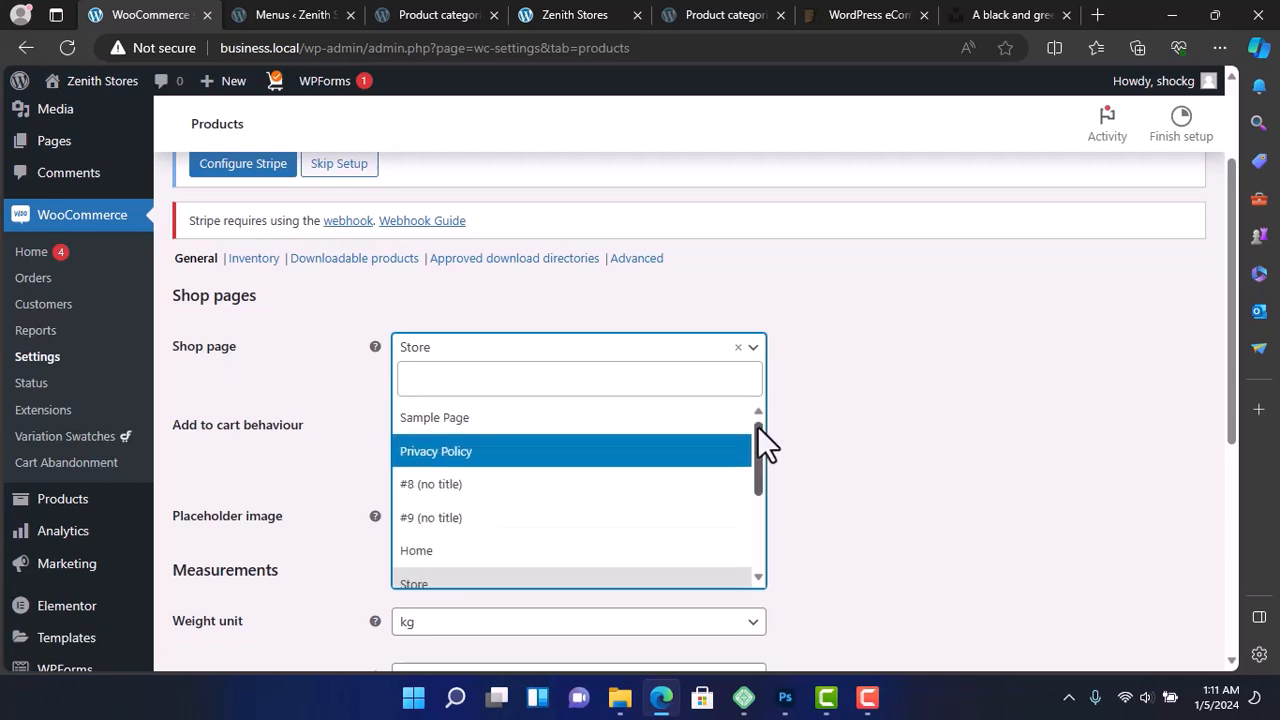
click(903, 391)
click(755, 348)
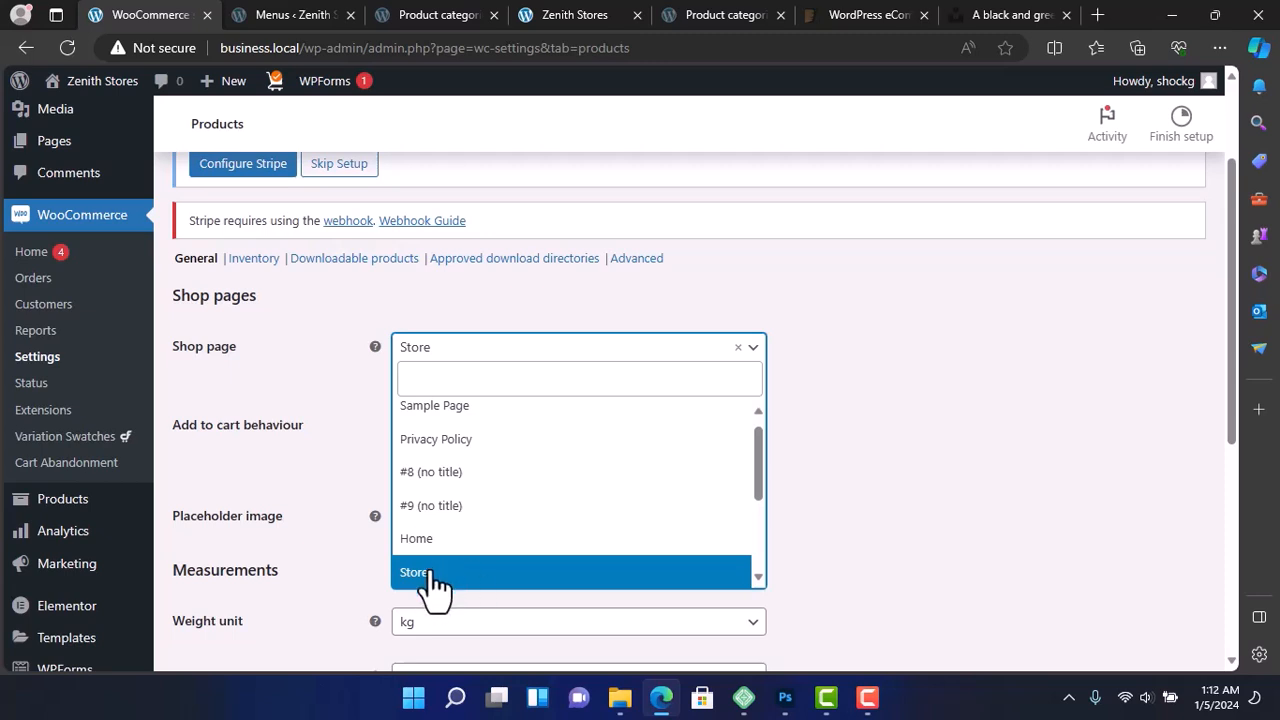
click(878, 434)
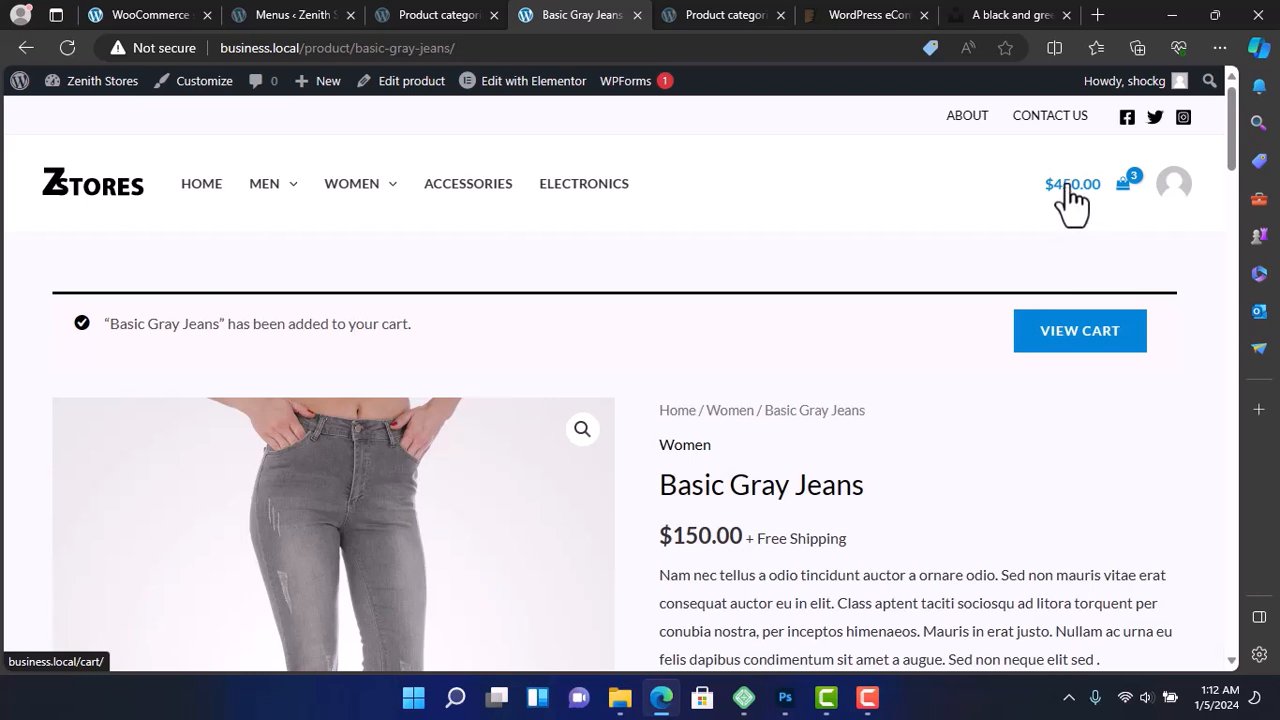
click(1089, 340)
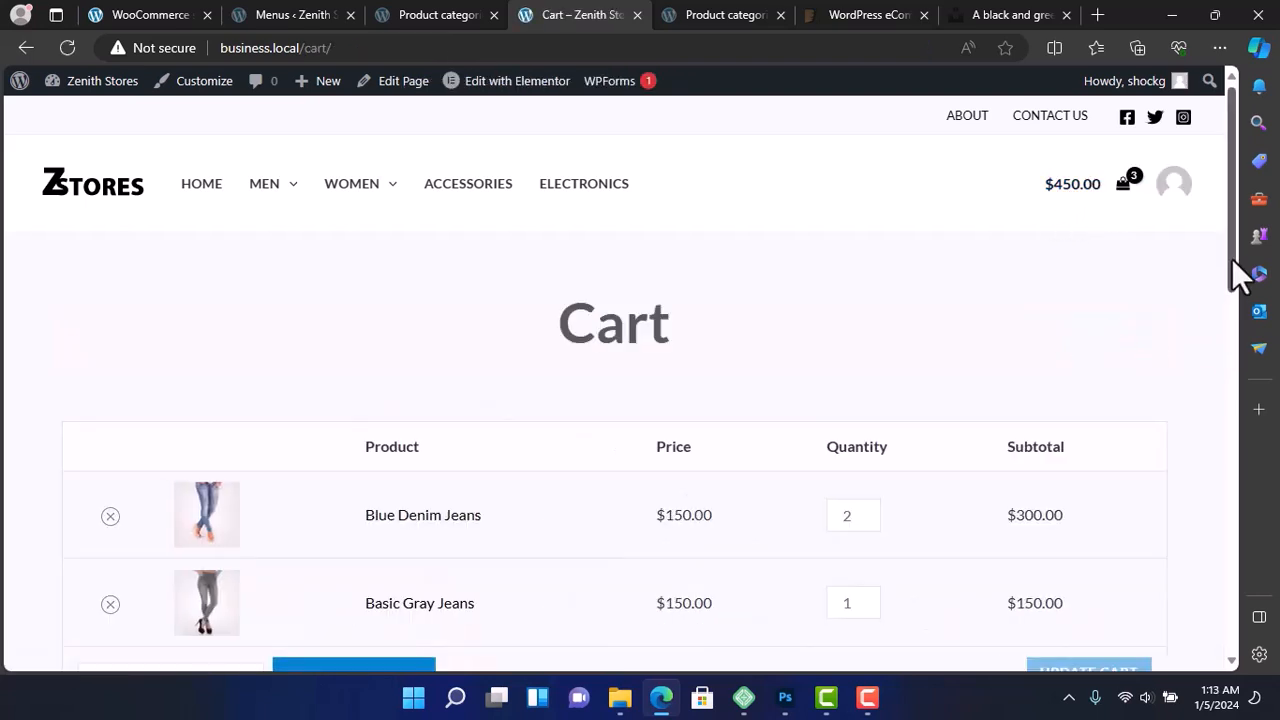
Step: Remove Basic Gray Jeans from the cart, leaving Blue Denim Jeans ×2 at $300.00
drag(1233, 258, 1229, 318)
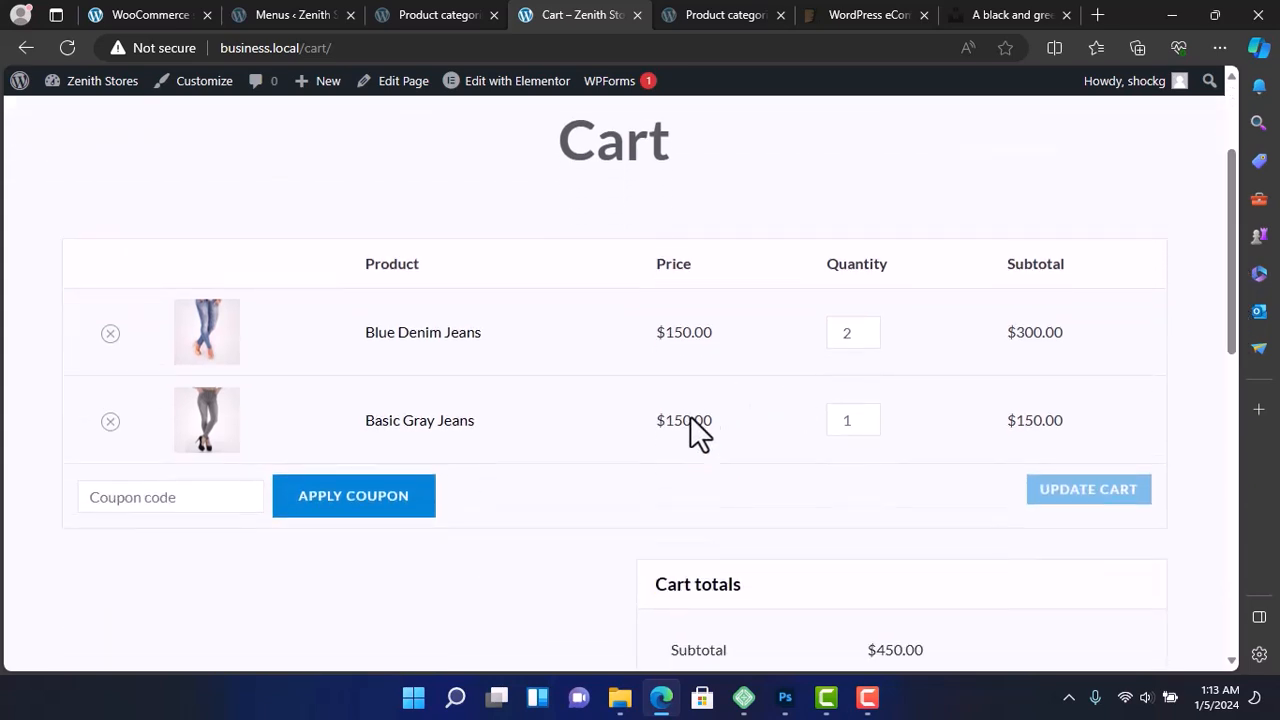
click(110, 422)
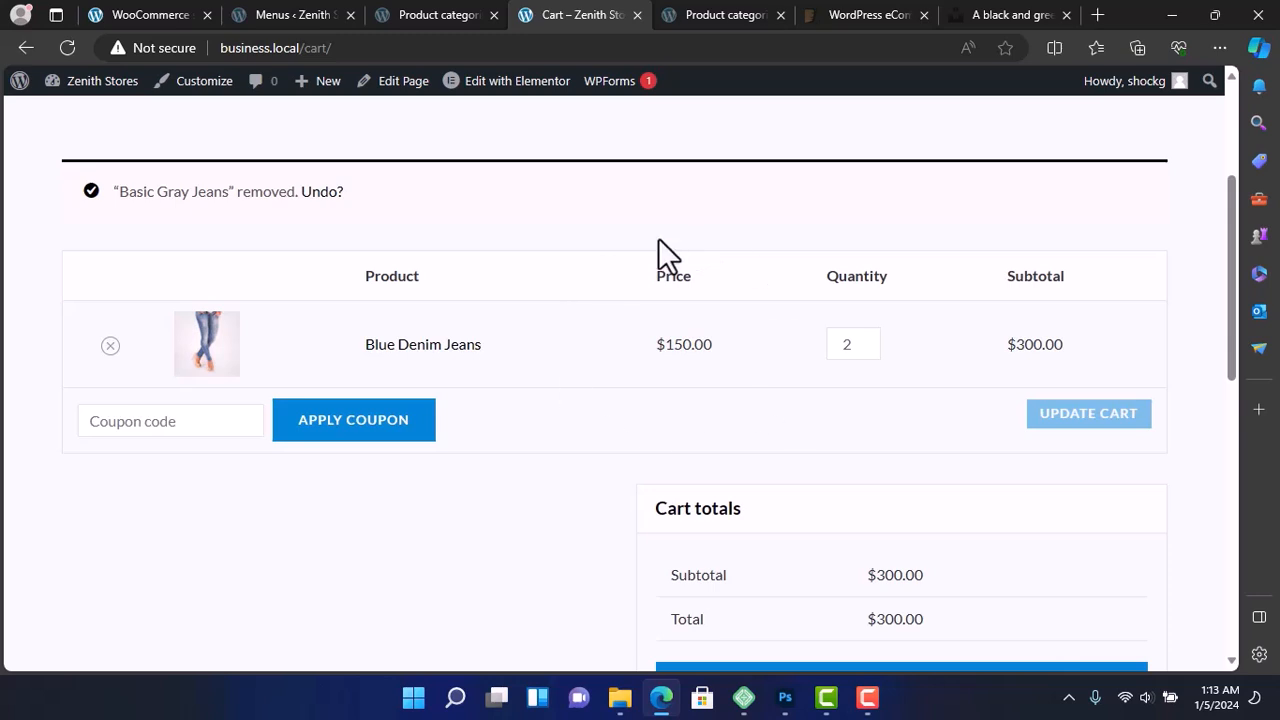
Step: Go back to the WooCommerce Products settings tab and scroll through its options
click(160, 15)
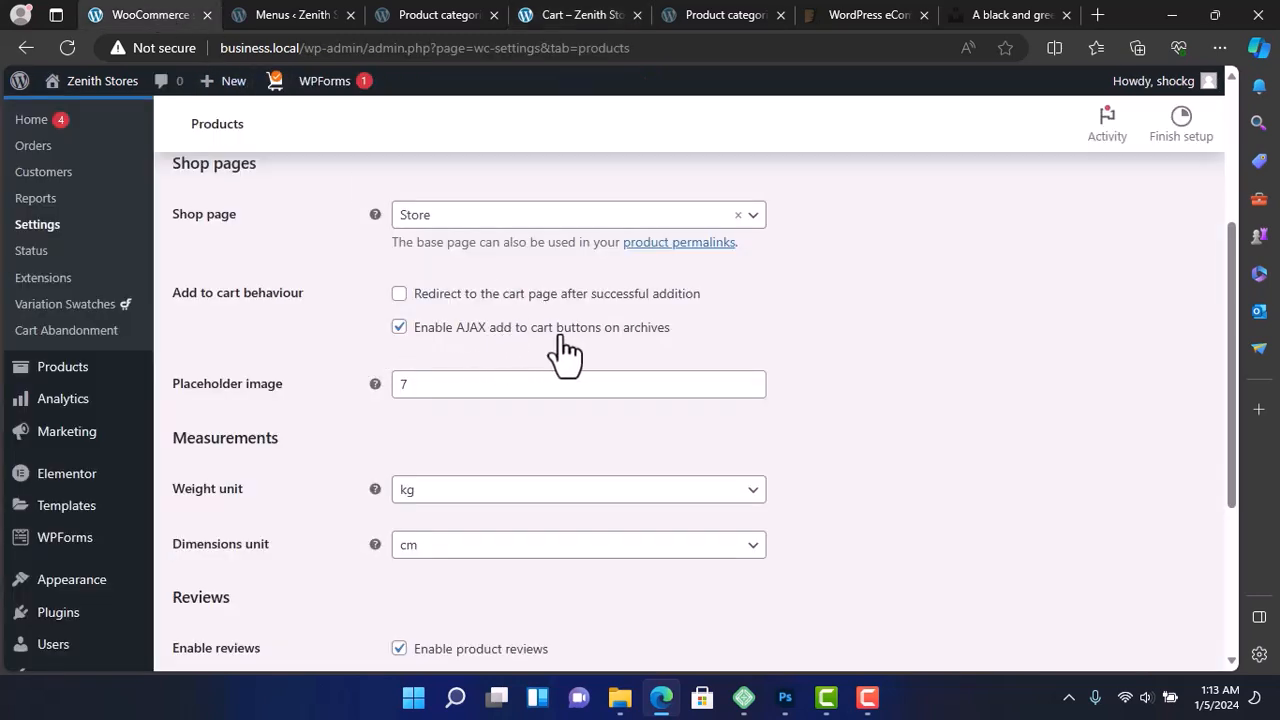
drag(1233, 271, 1240, 323)
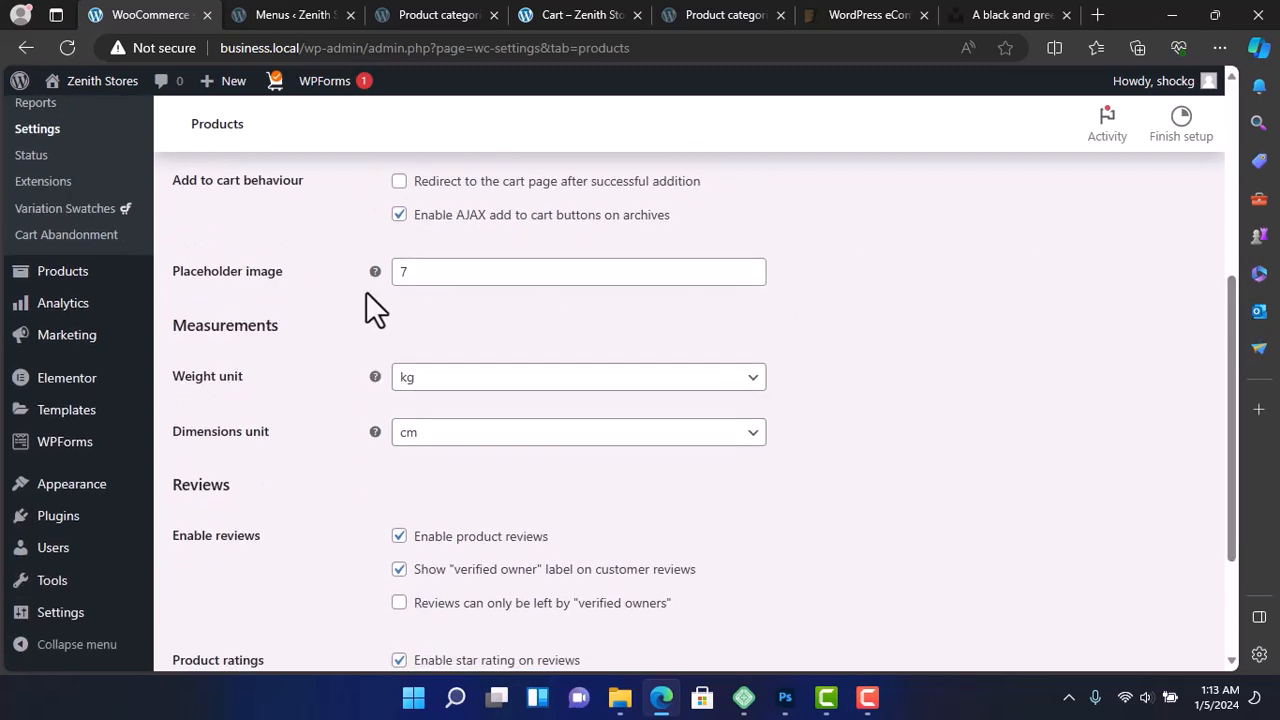
drag(1240, 363, 1063, 177)
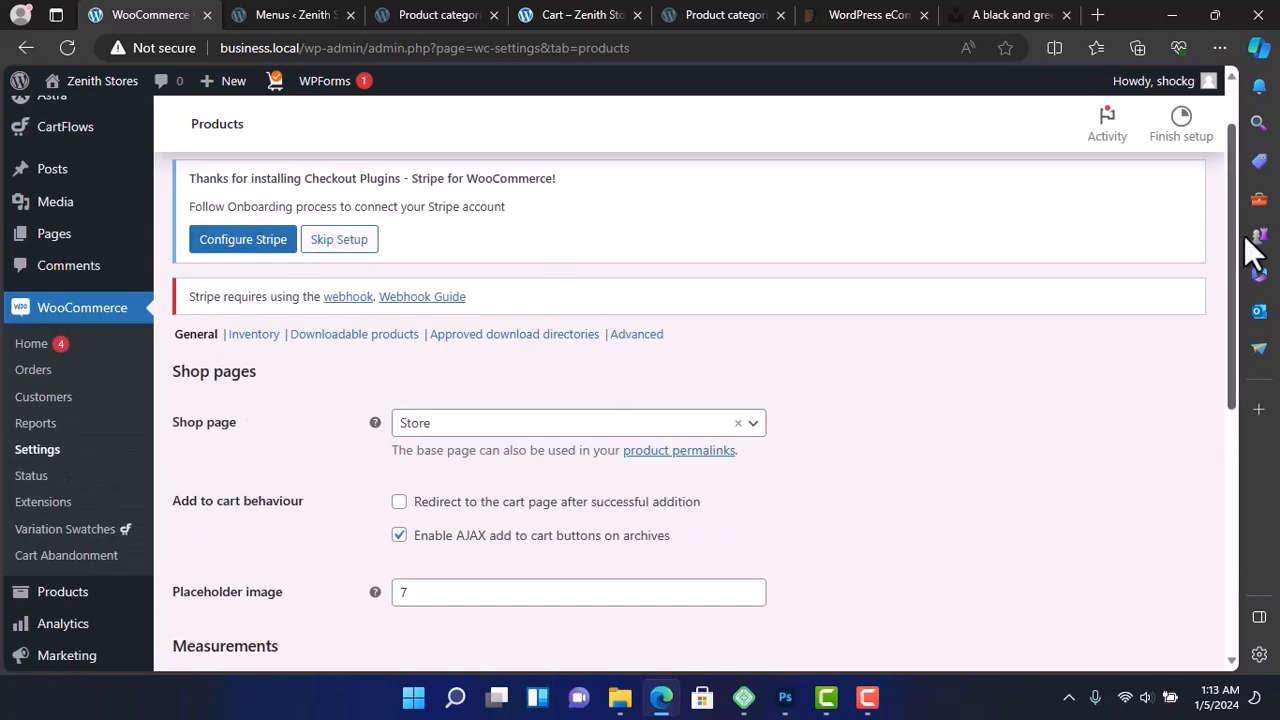
drag(1245, 245, 1246, 206)
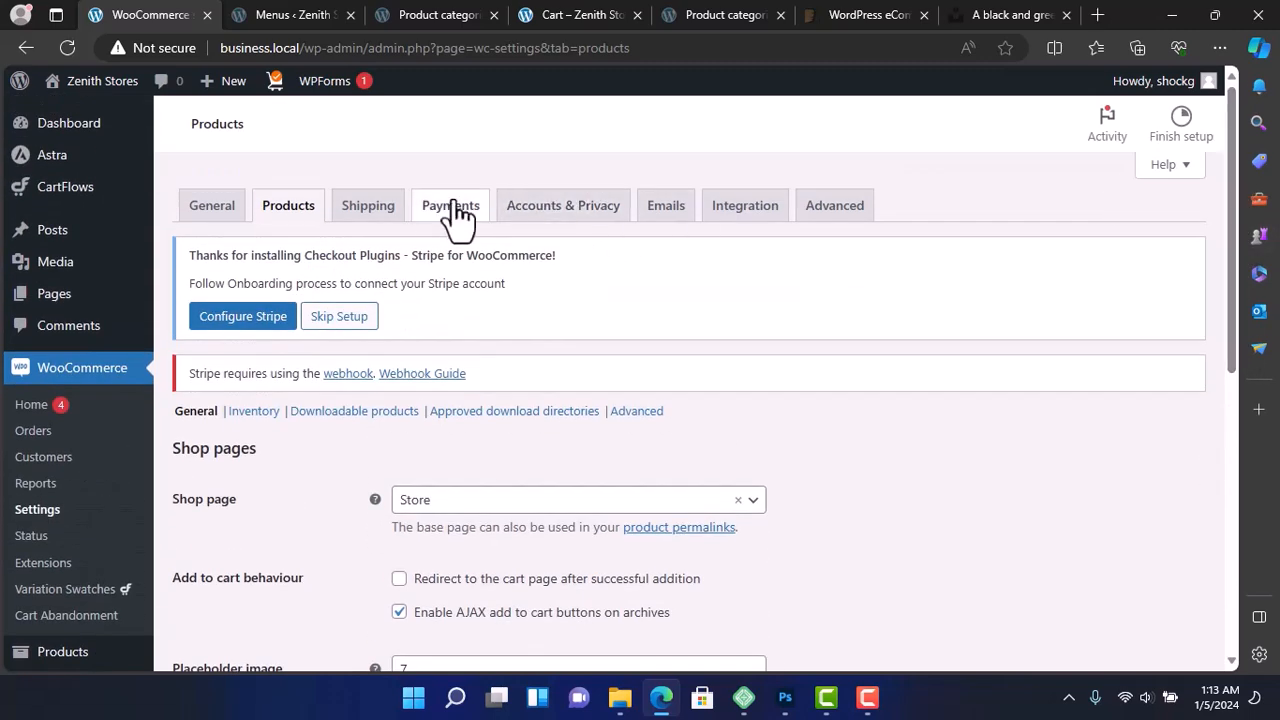
Step: Open Payments, check Alipay's supported currencies, and switch on Cash on delivery
click(460, 210)
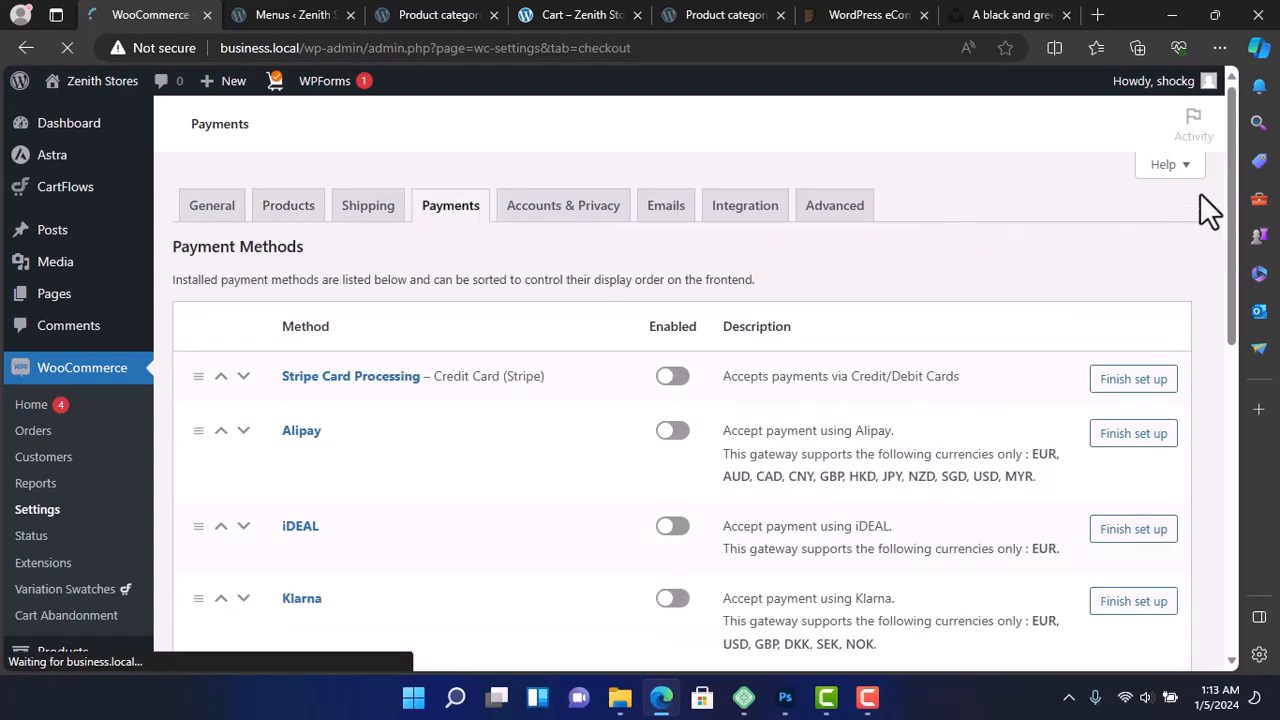
drag(1236, 185, 1220, 338)
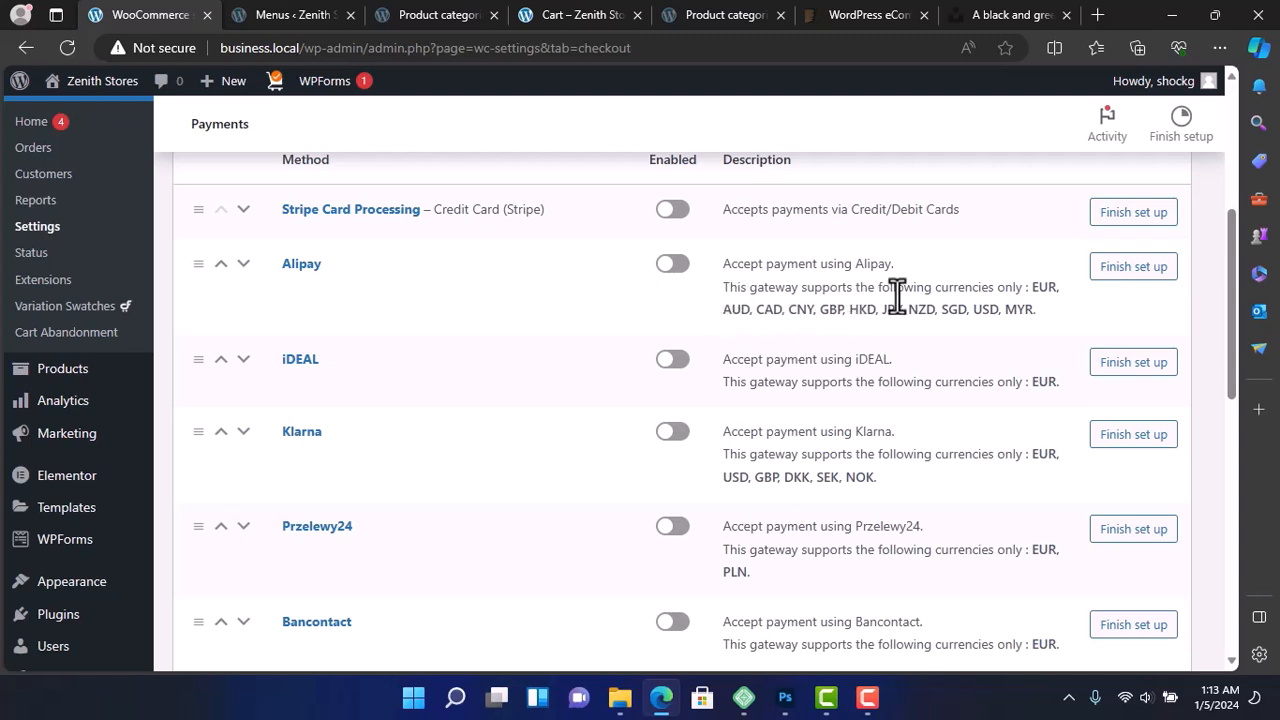
drag(1027, 289, 748, 319)
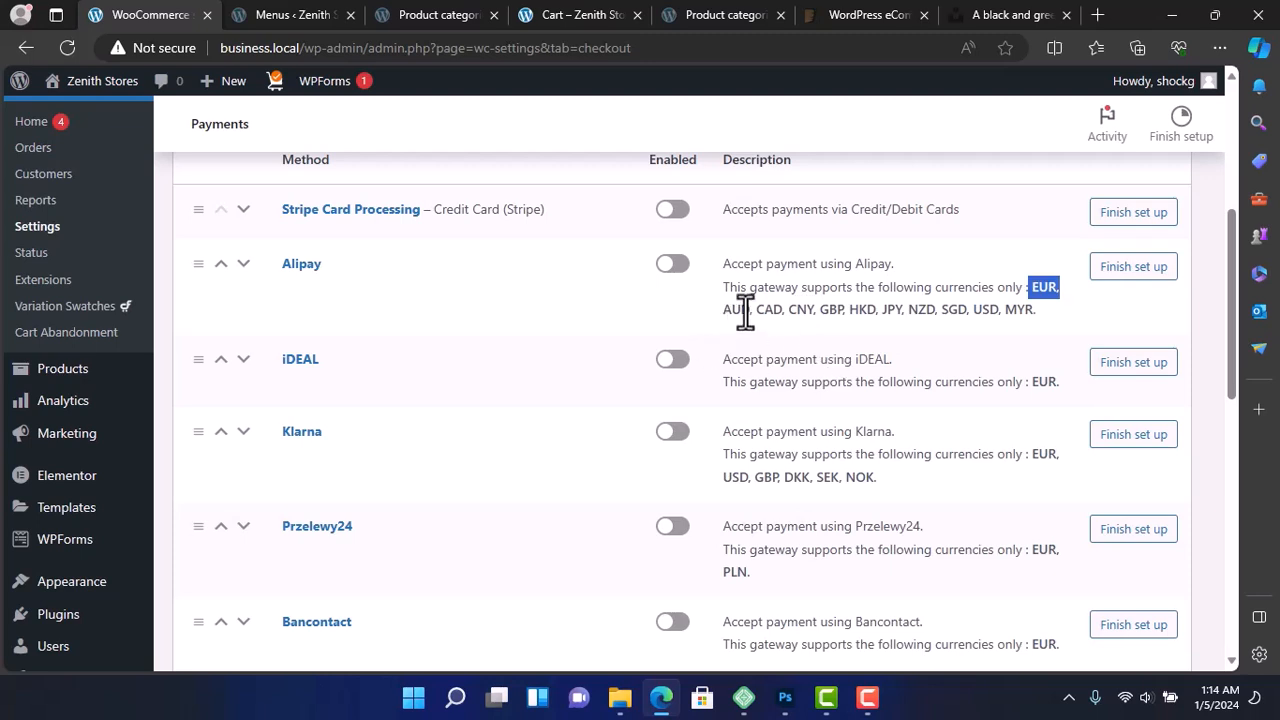
drag(1002, 309, 775, 312)
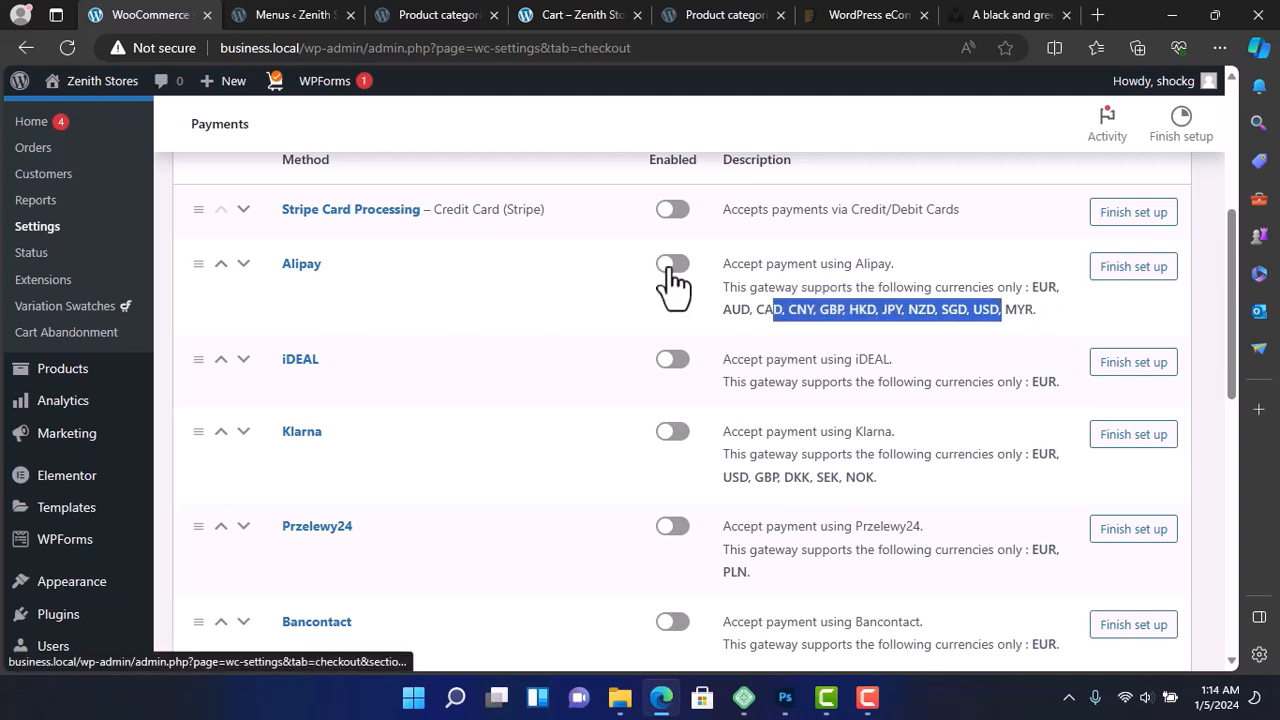
click(1024, 219)
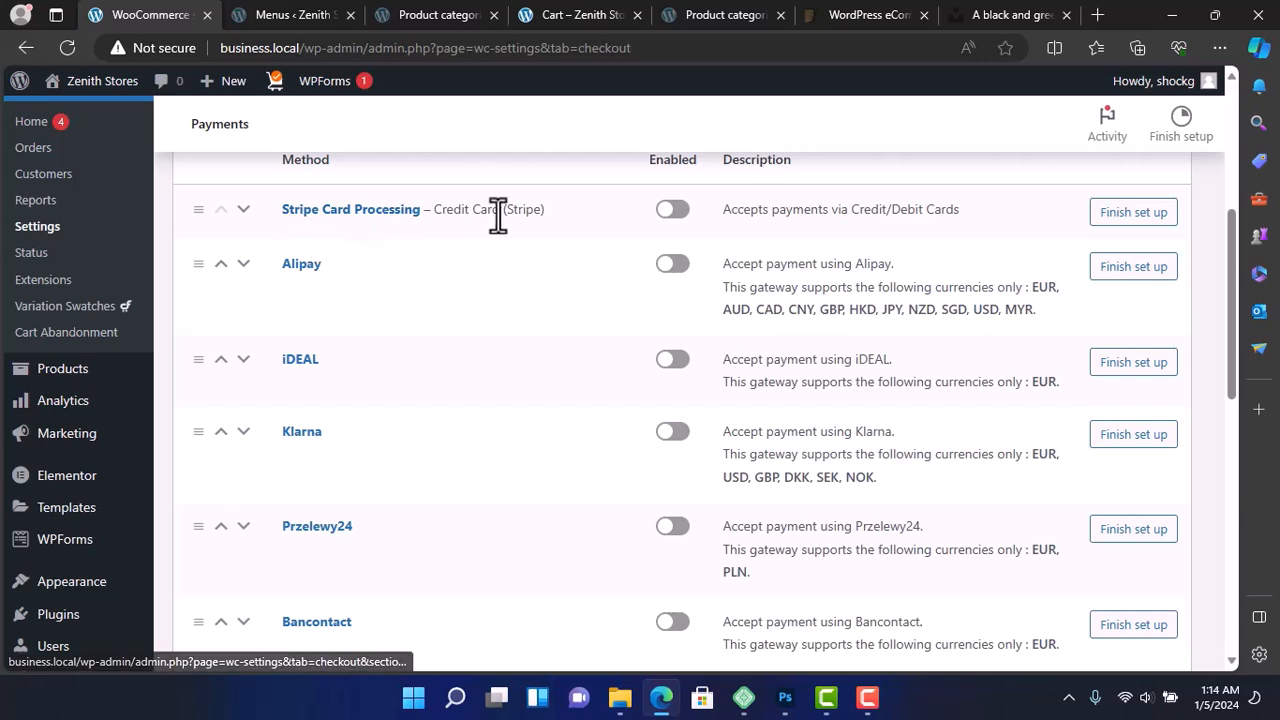
scroll(857, 277, down, 10)
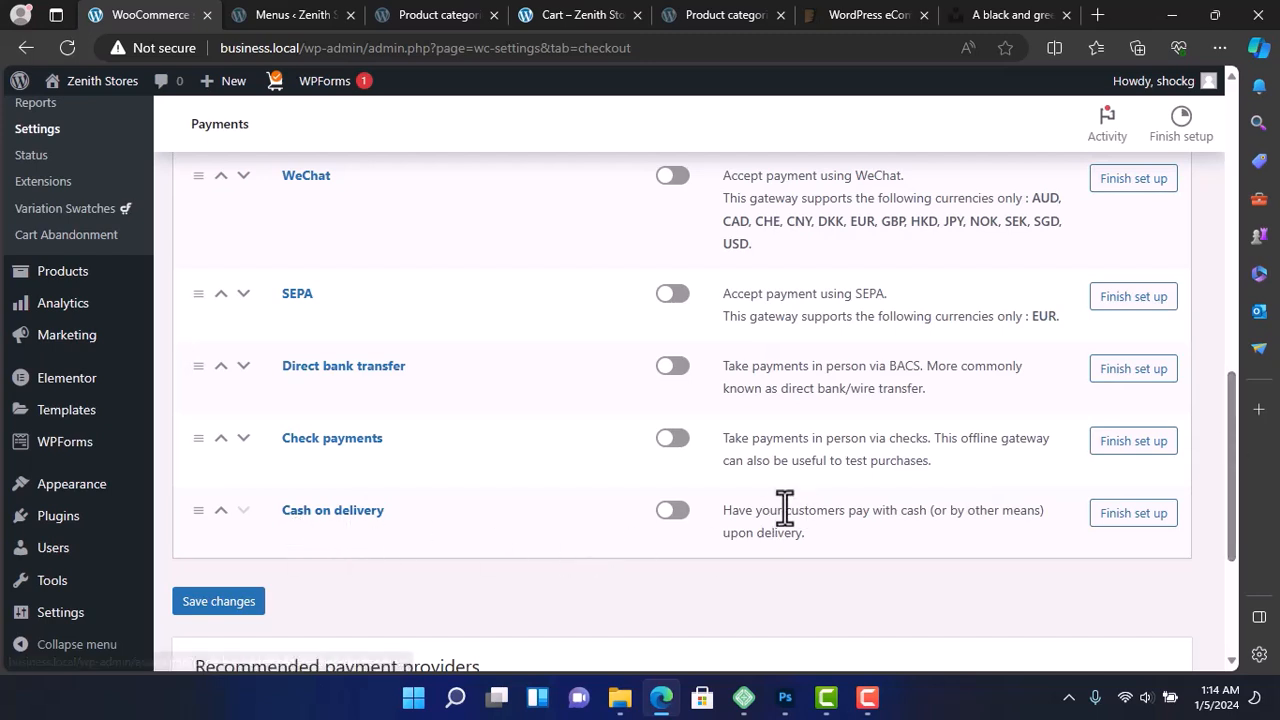
click(680, 515)
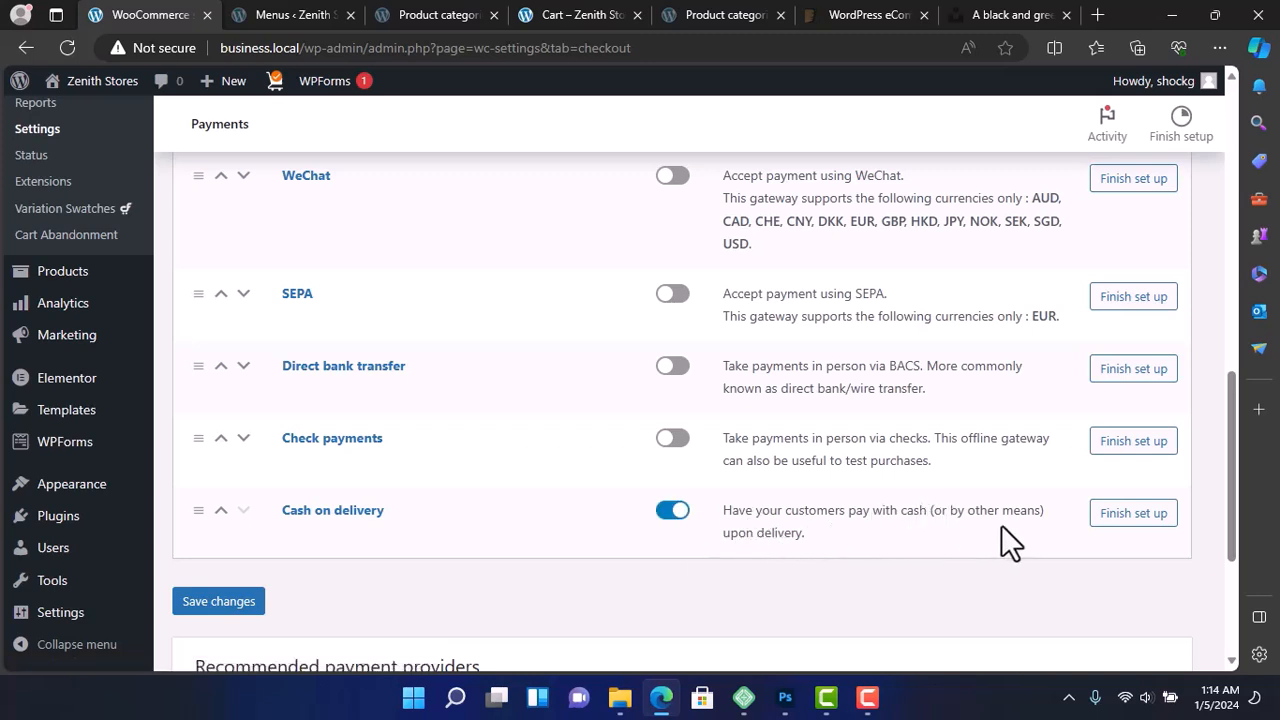
Step: Open Cash on delivery settings and review its title, description and 'Pay with cash upon delivery.' instructions
click(1136, 516)
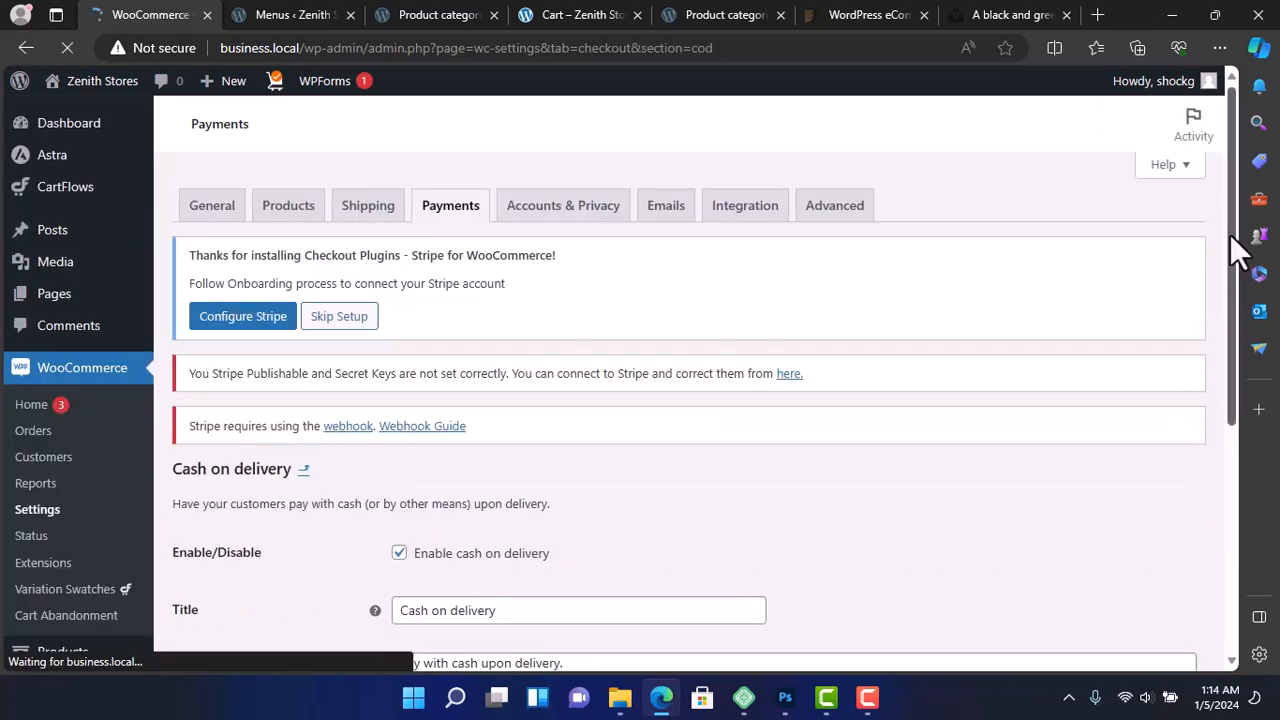
drag(1232, 237, 1234, 380)
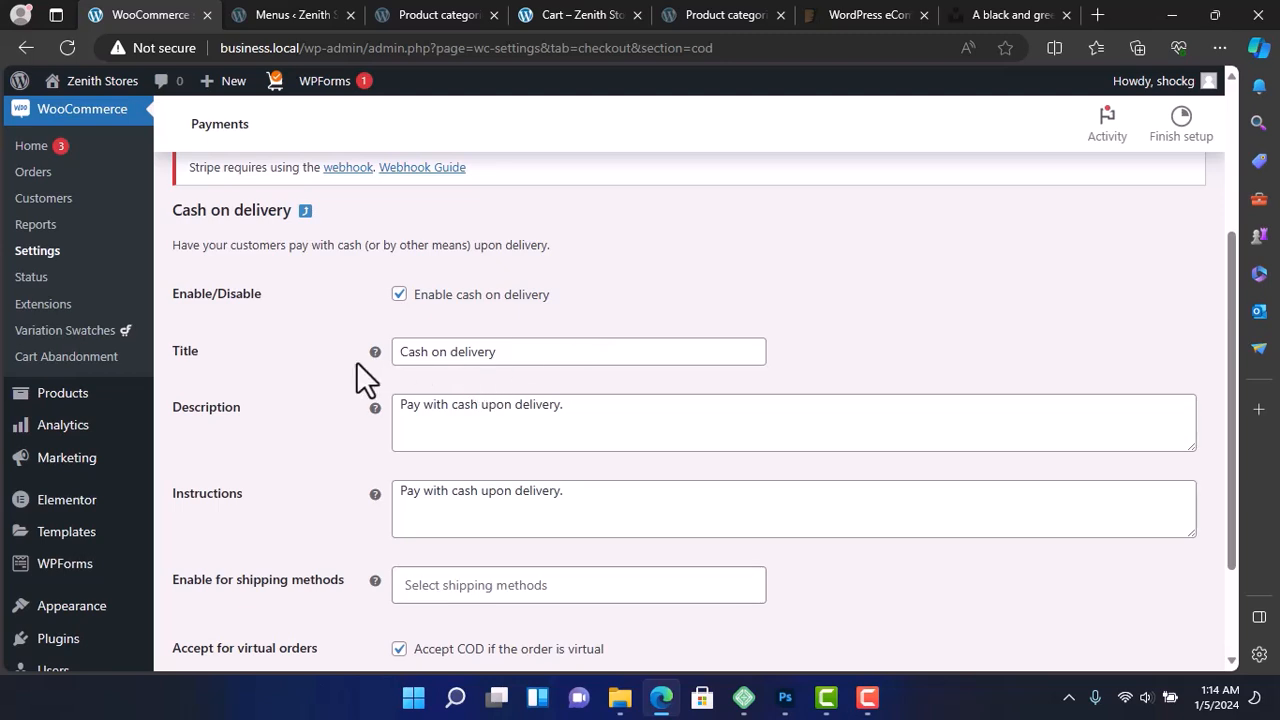
drag(511, 357, 344, 361)
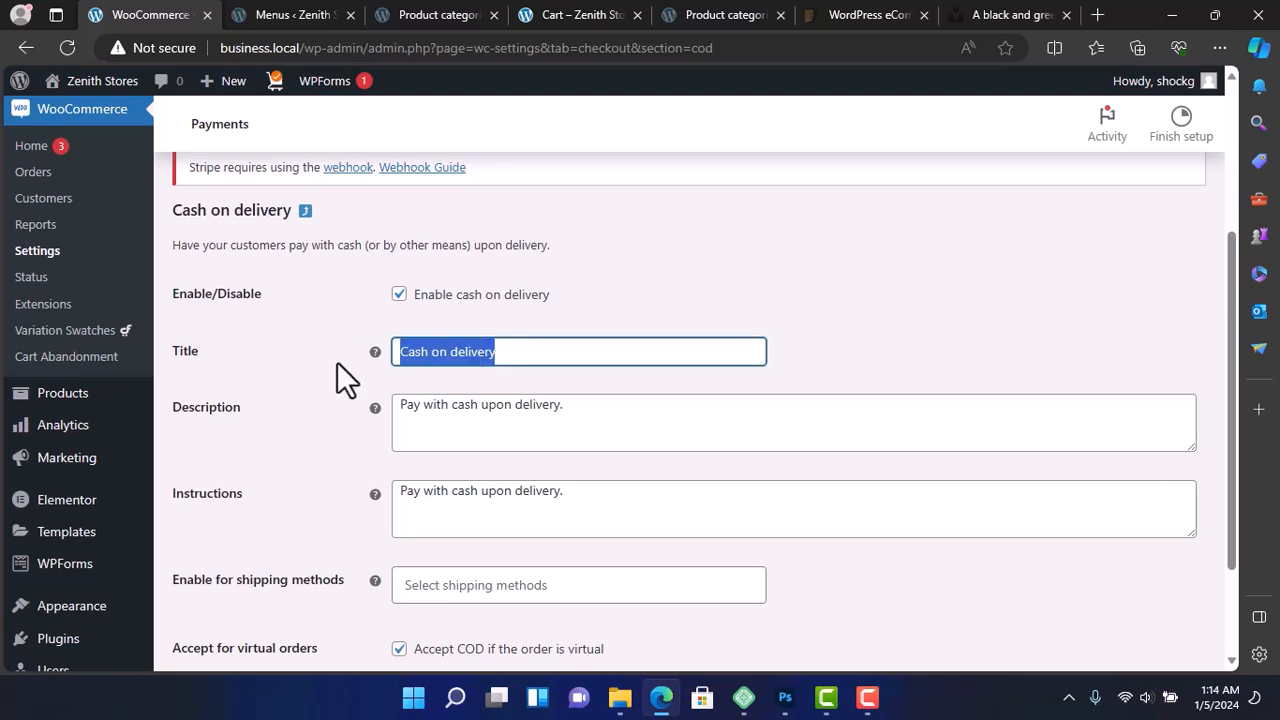
drag(589, 406, 386, 410)
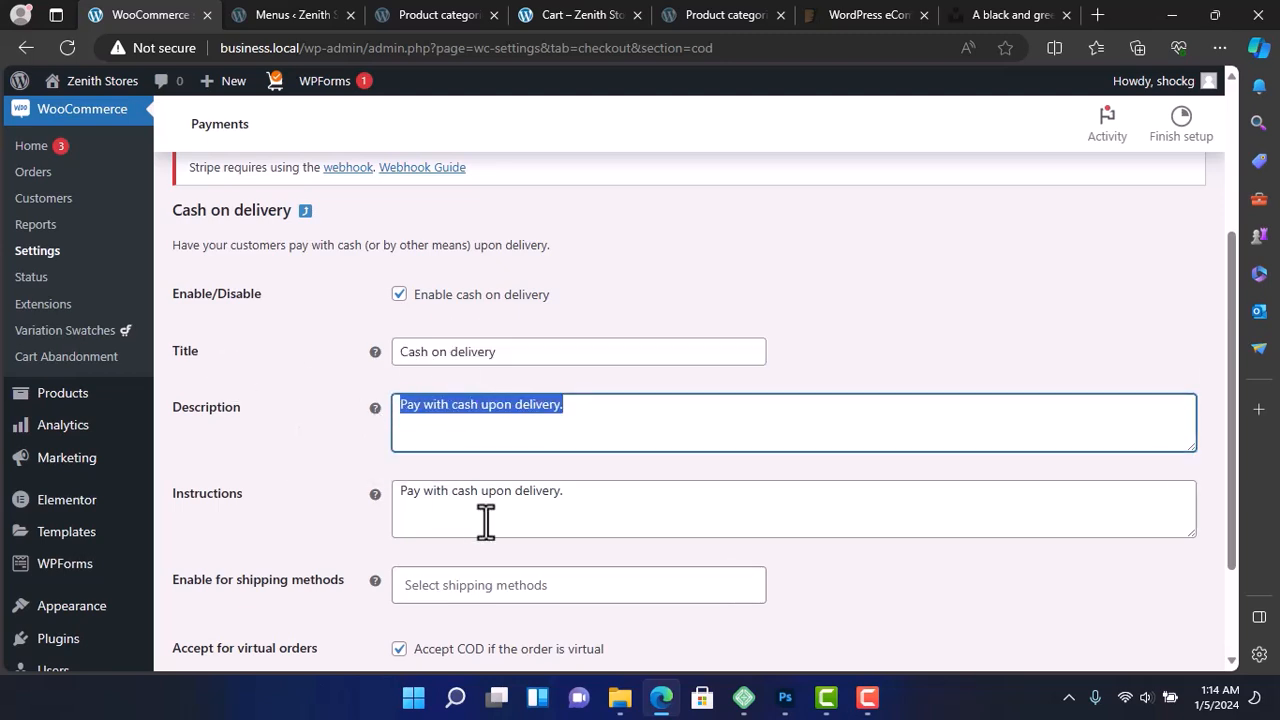
drag(568, 490, 377, 487)
scroll(1232, 390, down, 1)
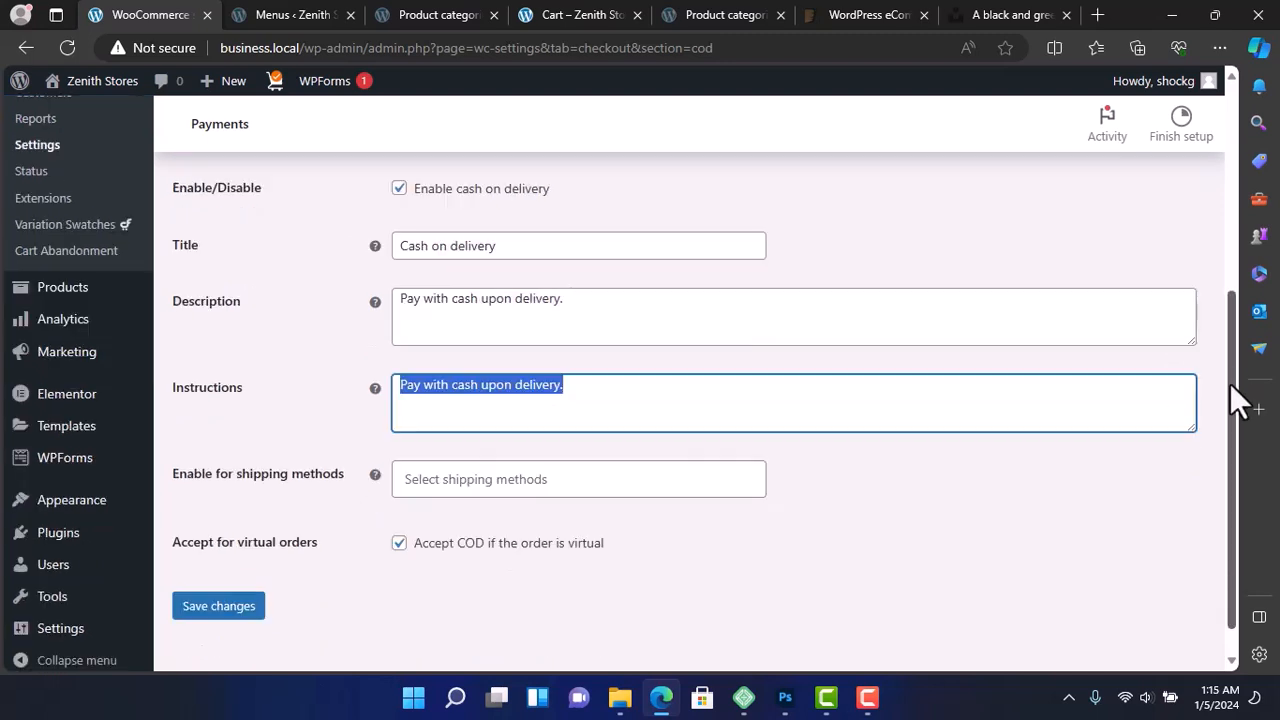
click(893, 392)
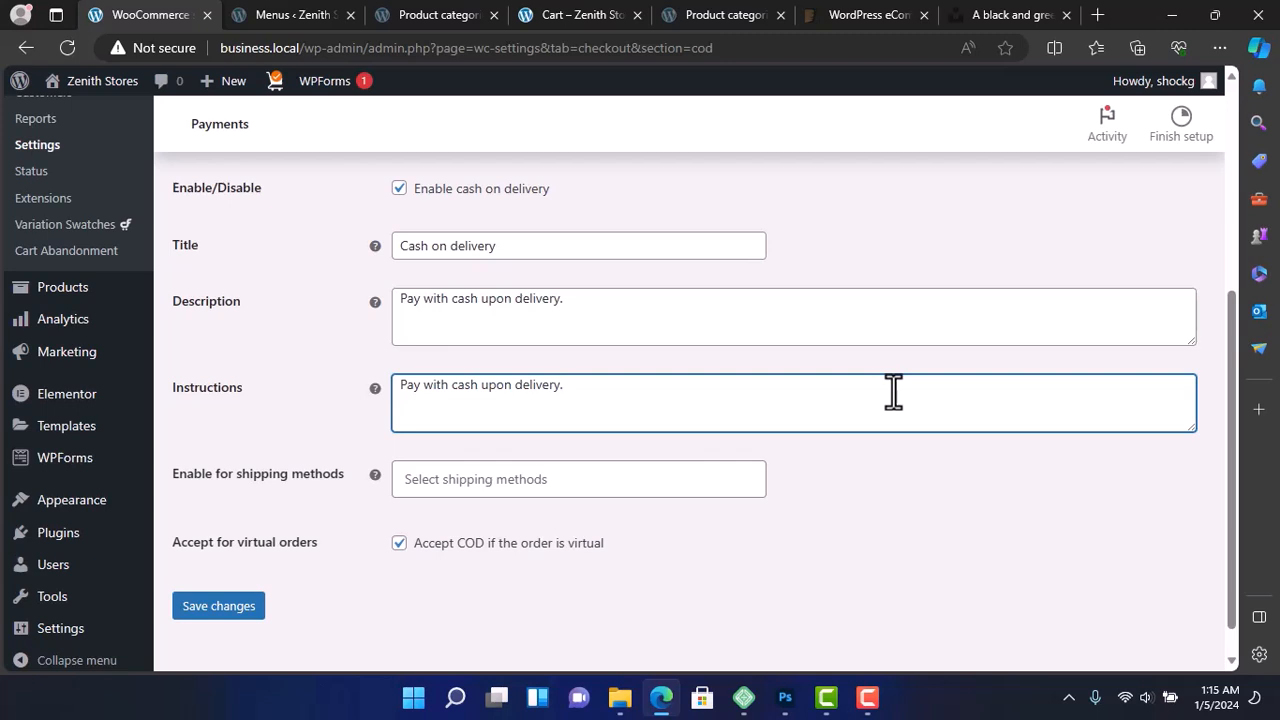
drag(893, 392, 360, 389)
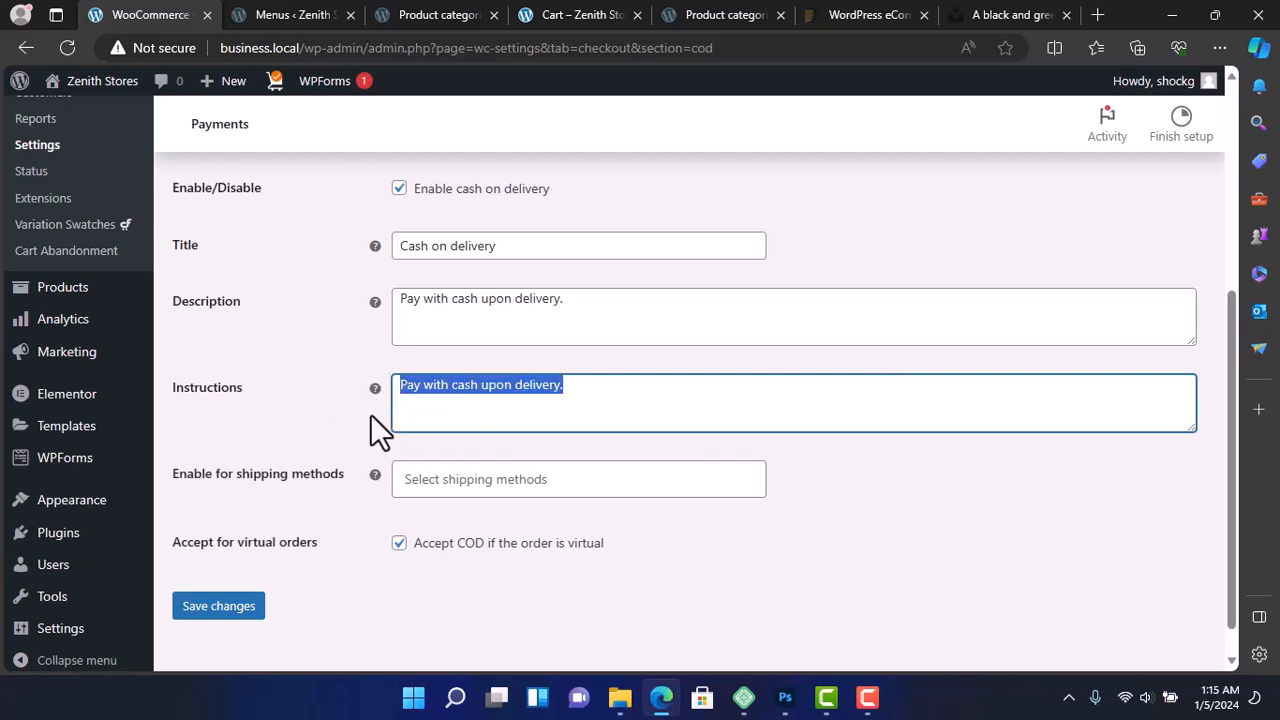
click(592, 386)
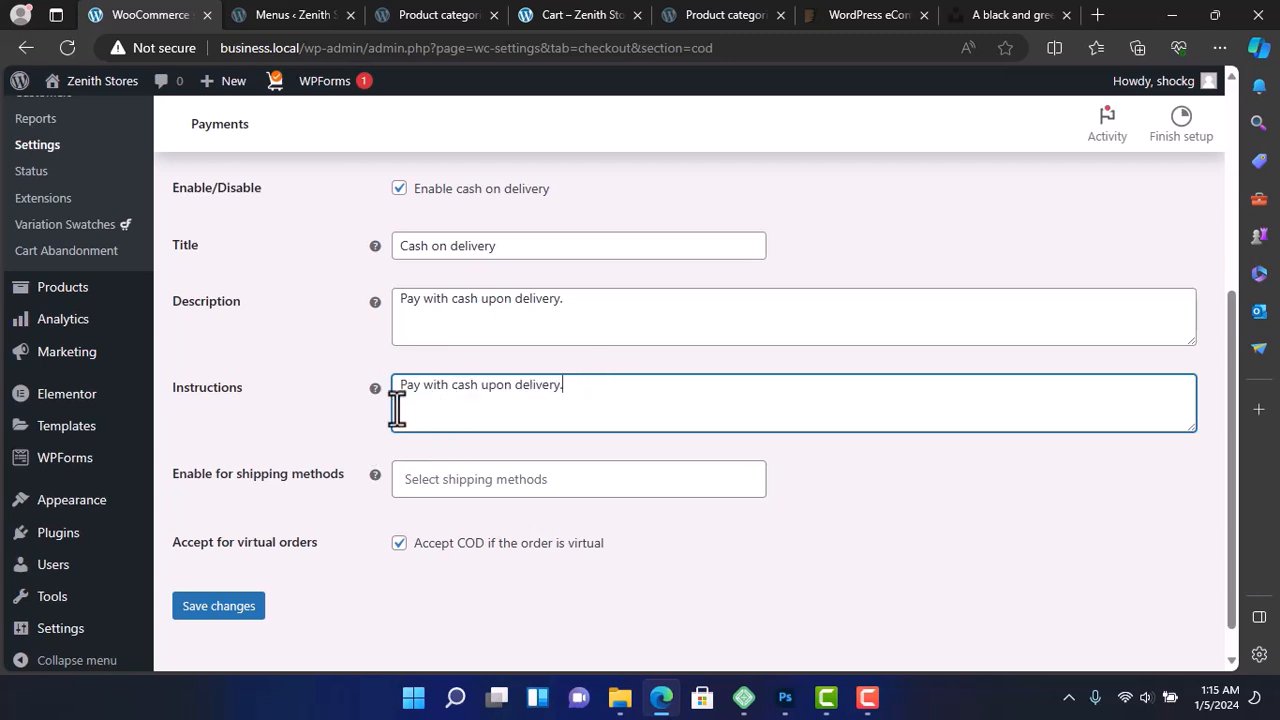
mouse_move(375, 390)
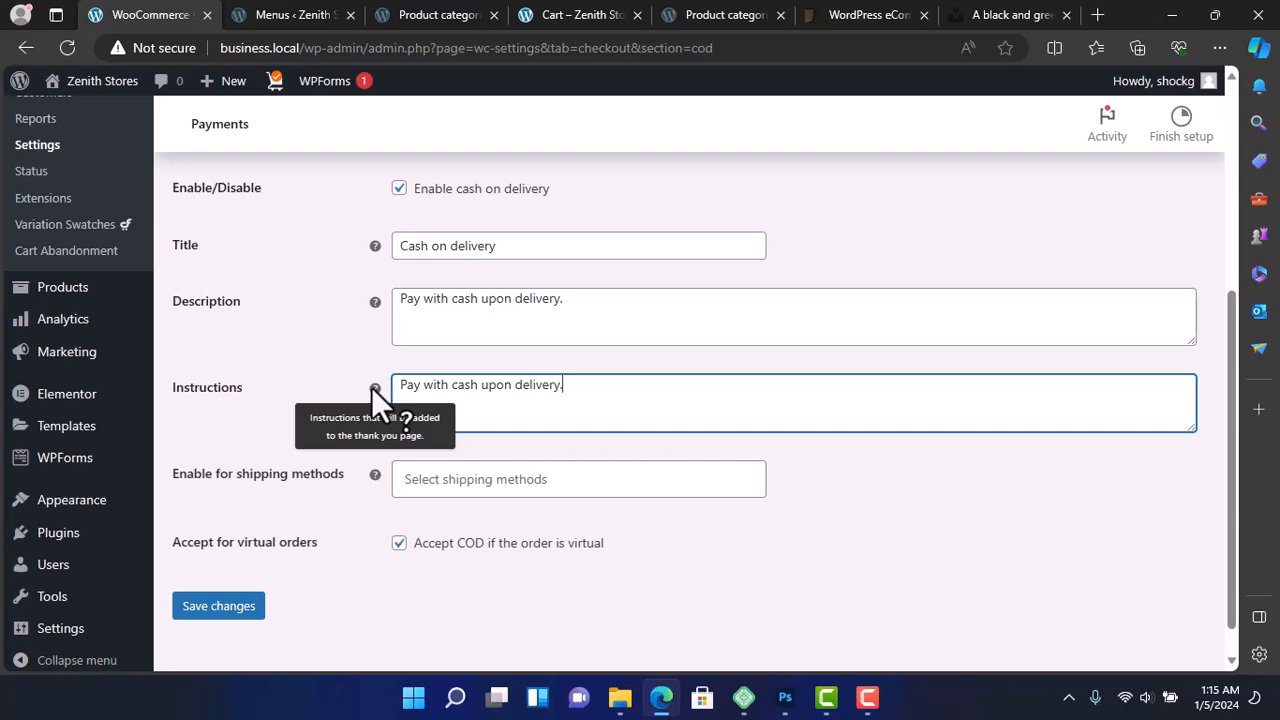
key(ctrl+a)
drag(1233, 408, 1233, 205)
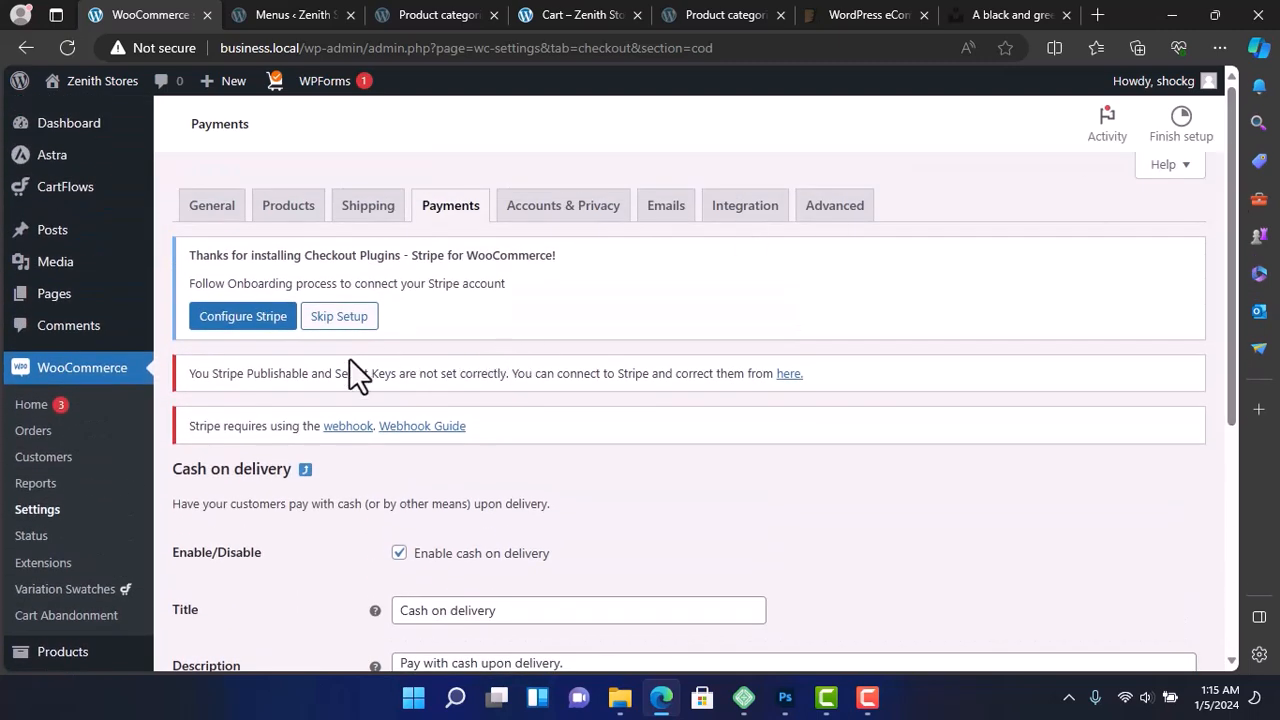
Step: Return to the WooCommerce Payments list and review it; only Cash on delivery is enabled
click(451, 214)
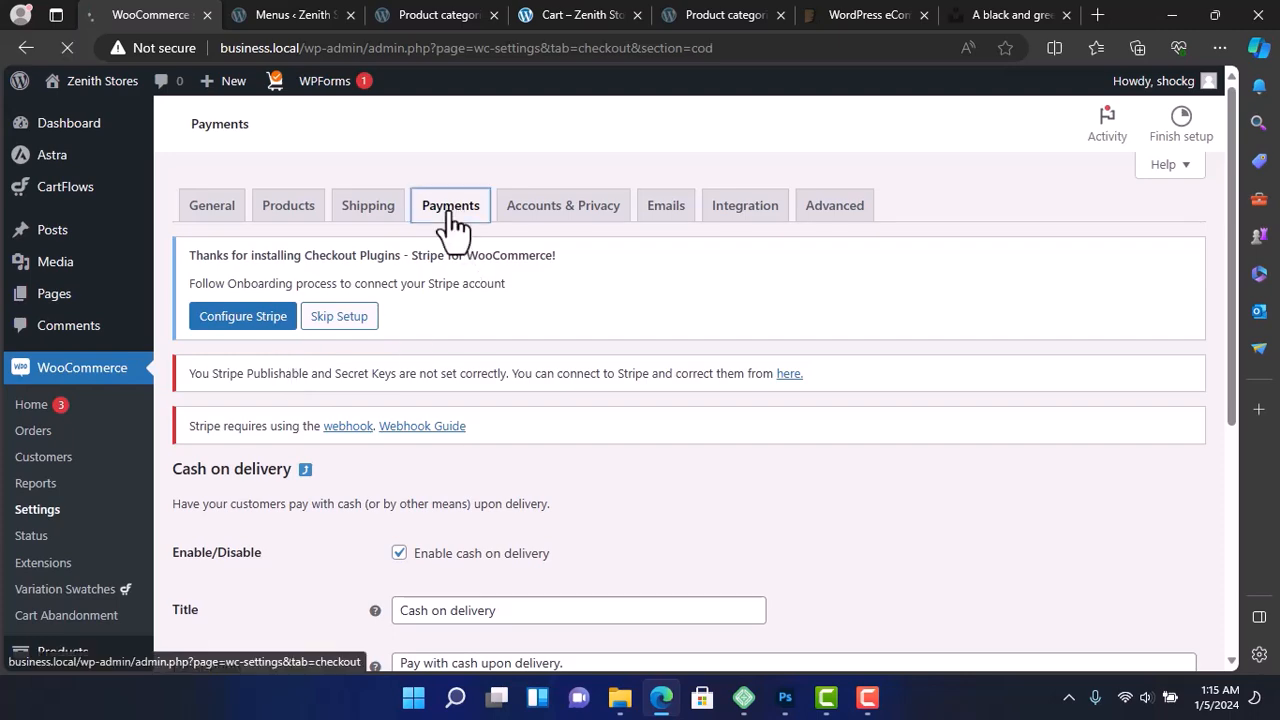
drag(1232, 245, 1245, 441)
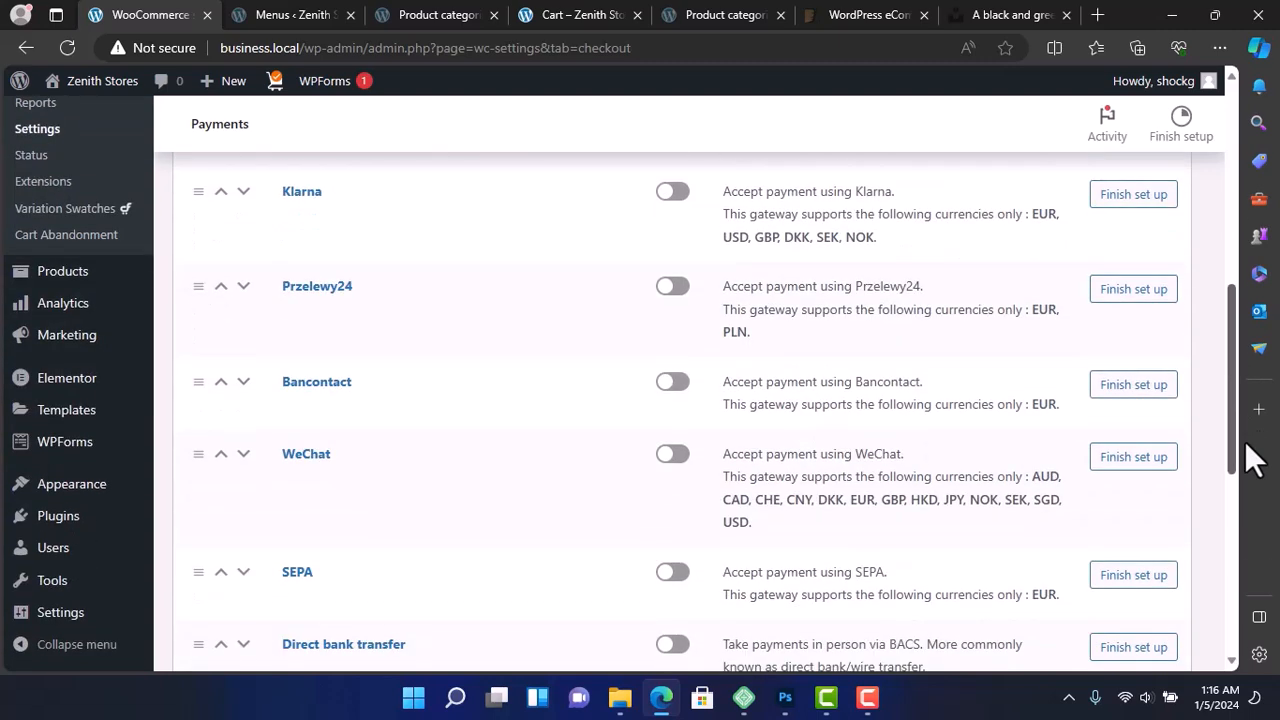
scroll(1056, 464, down, 1)
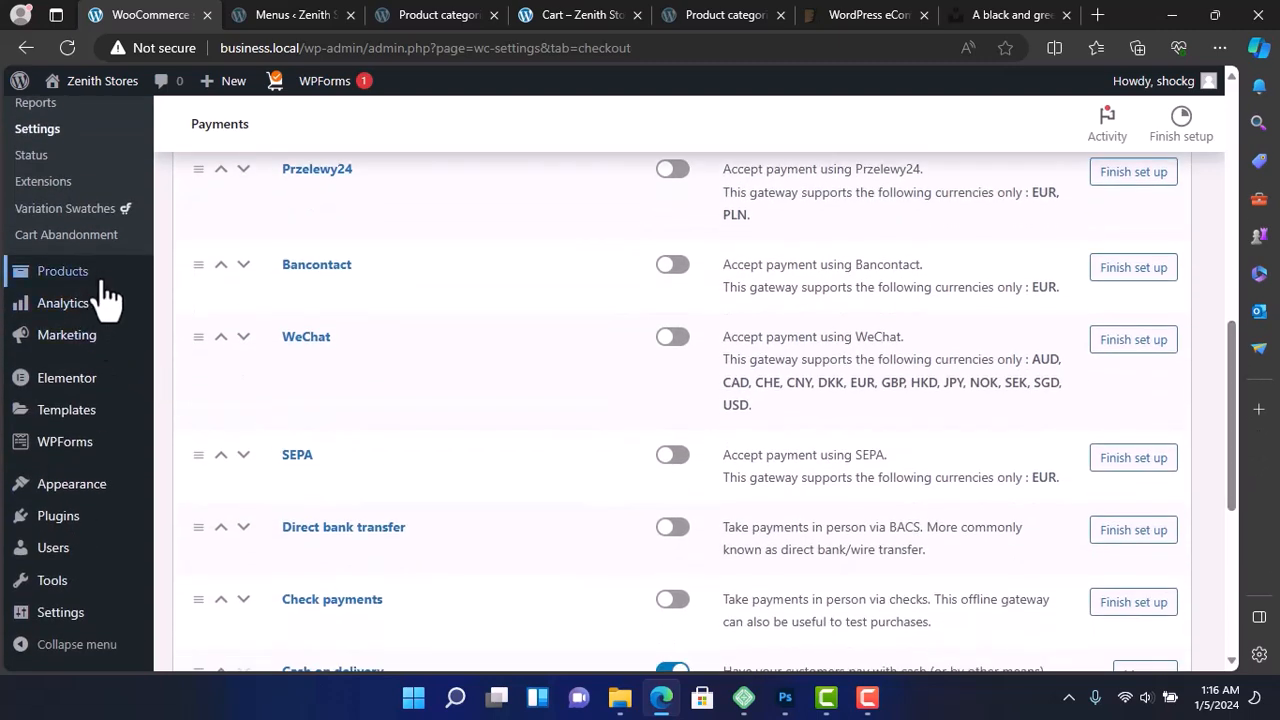
mouse_move(72, 538)
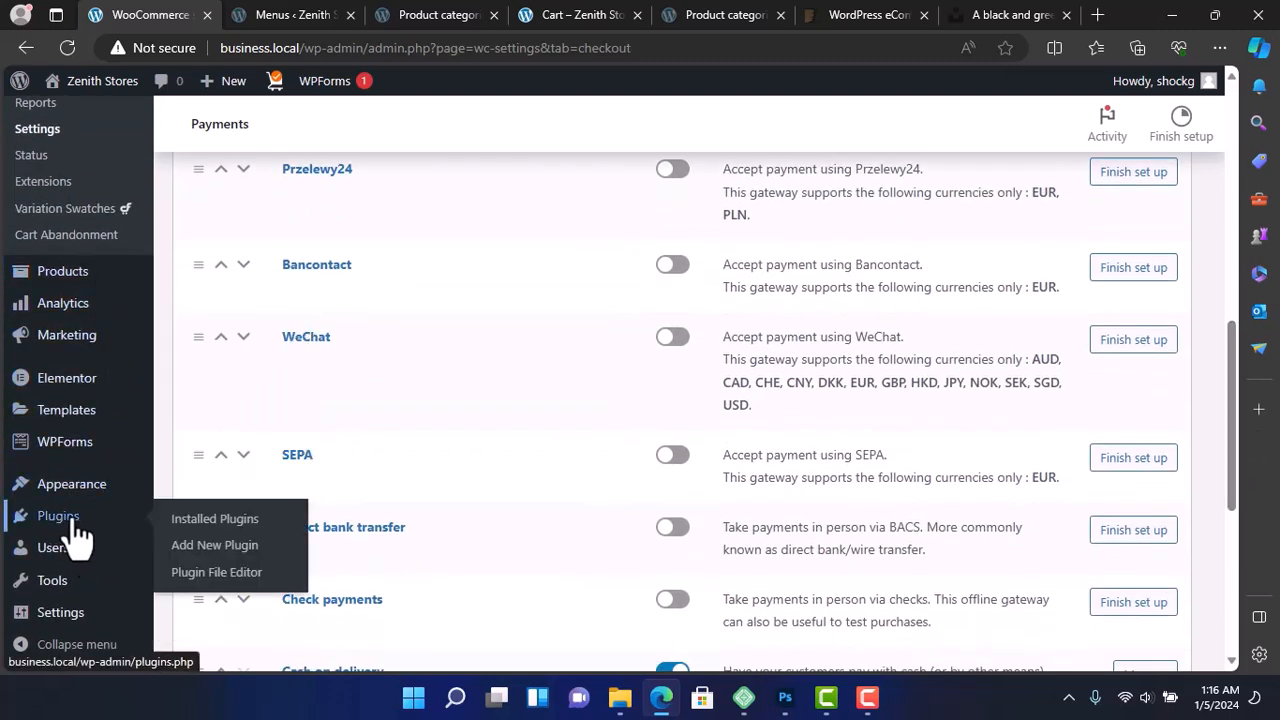
Step: Search the plugin directory for 'paypal', then install and activate WooCommerce PayPal Payments 2.4.3
click(220, 556)
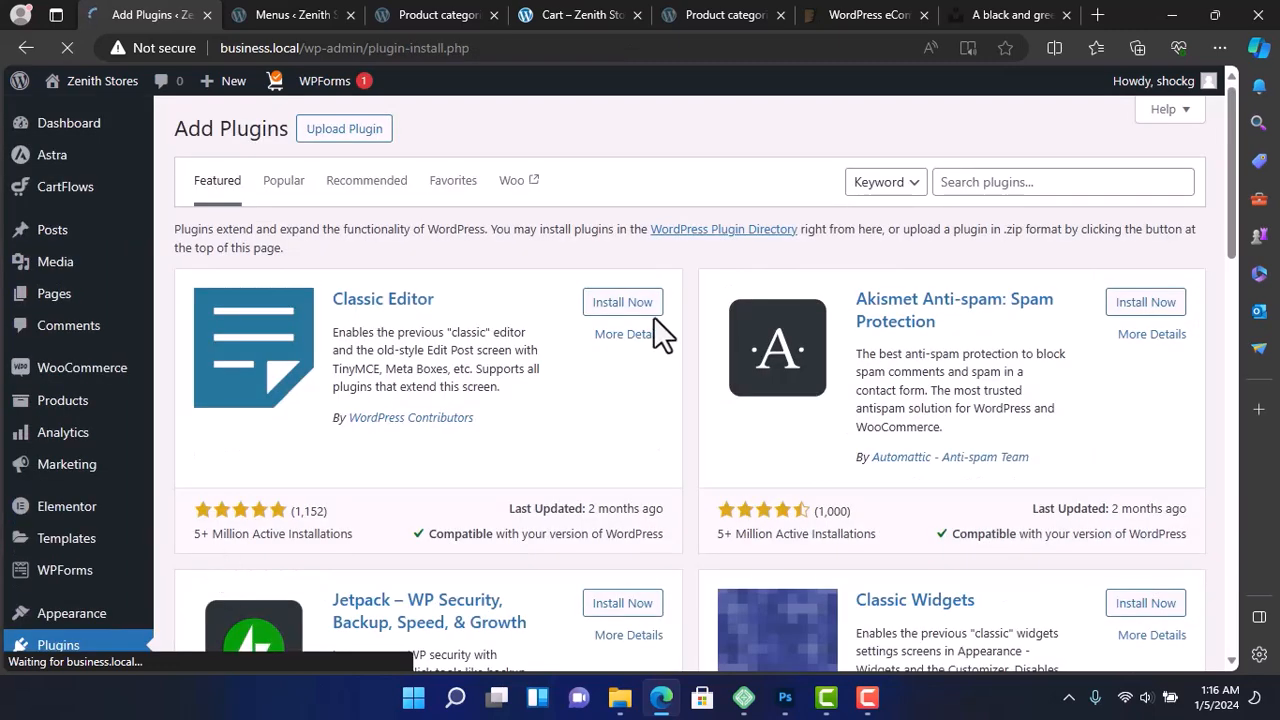
click(988, 182)
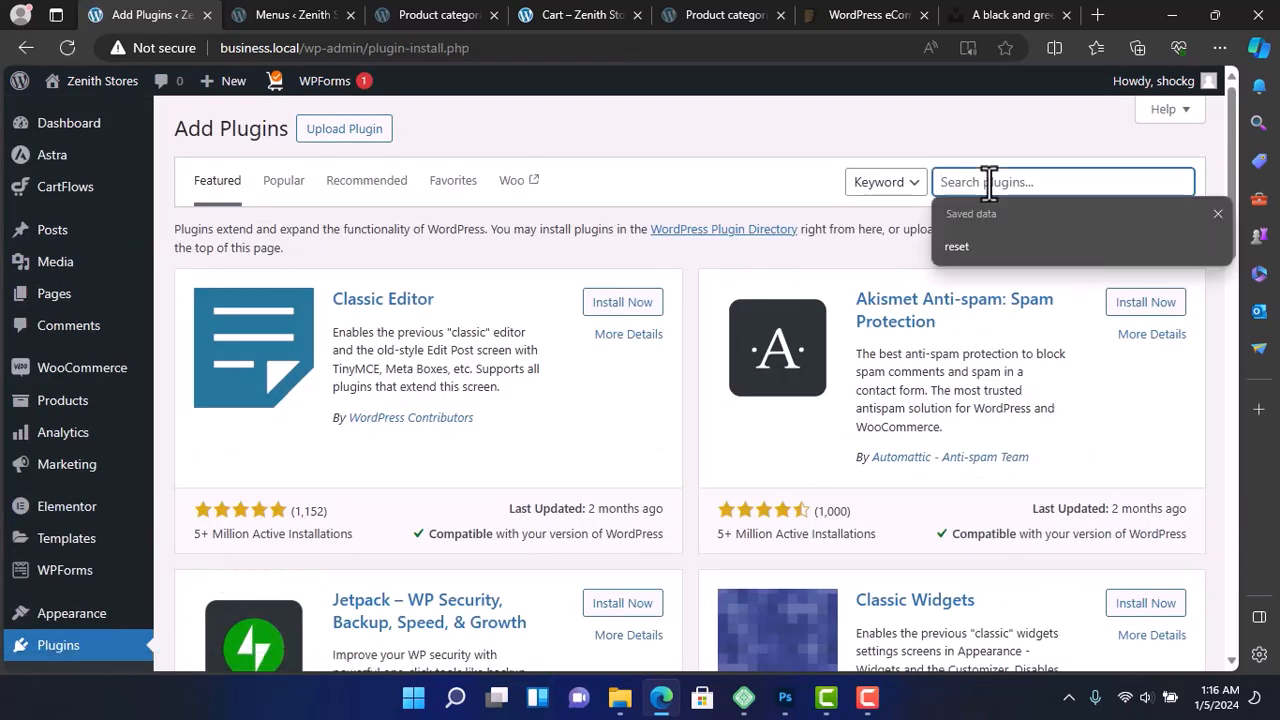
text(paypal)
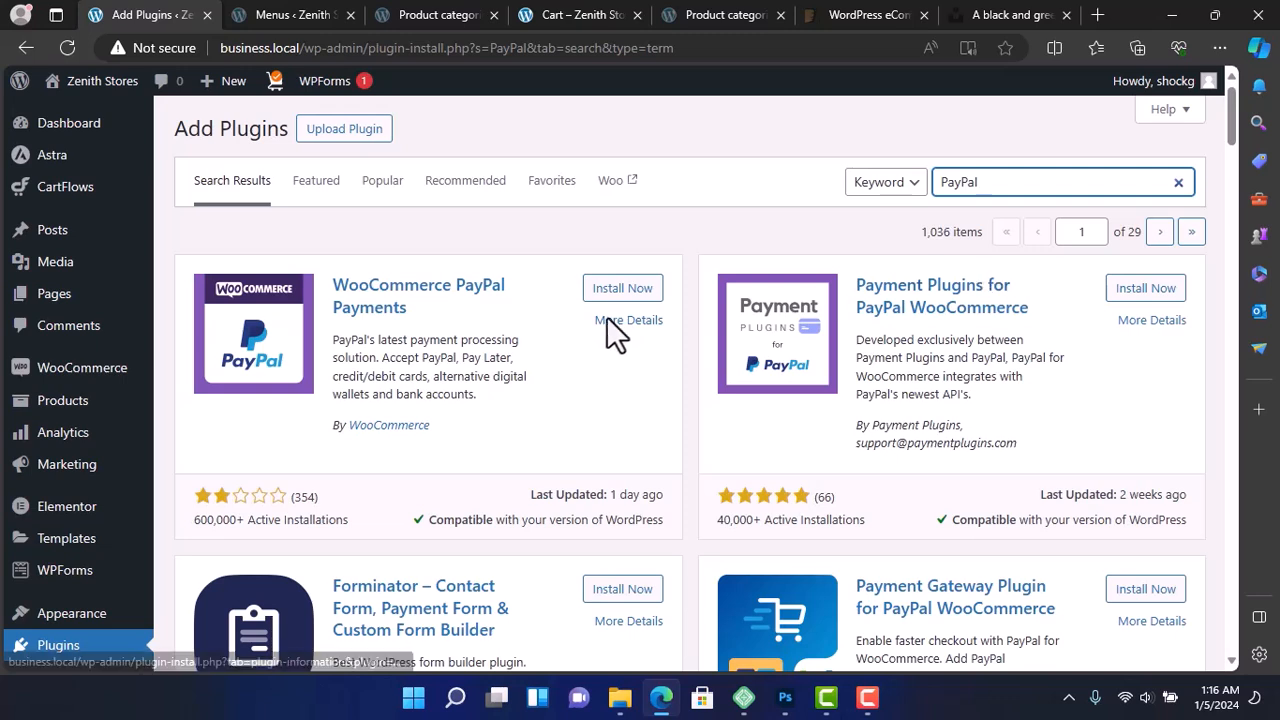
click(365, 300)
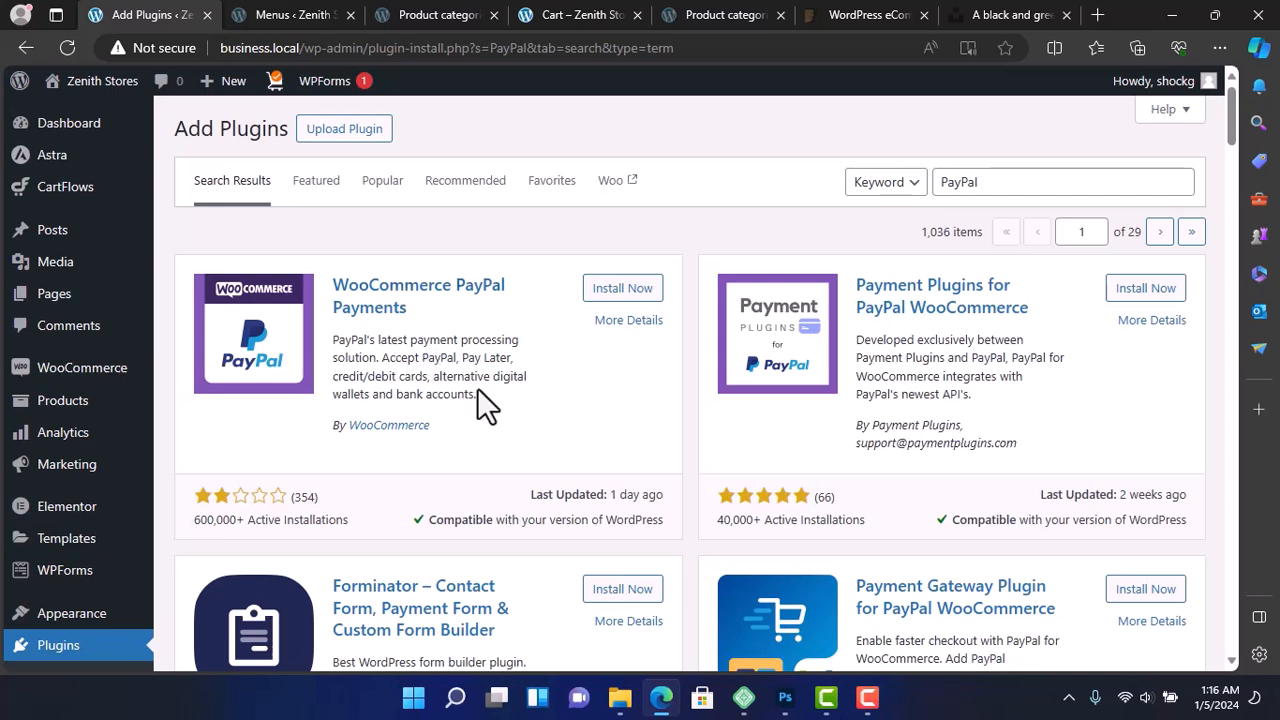
click(624, 294)
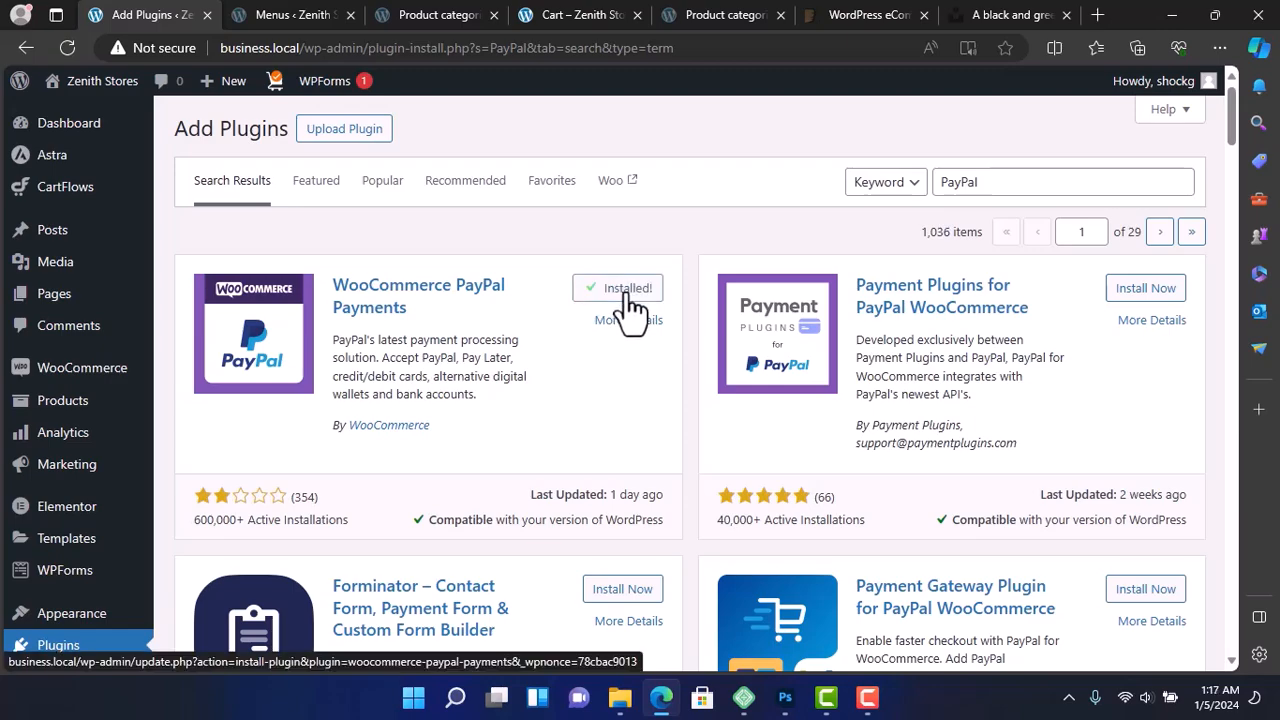
drag(1231, 125, 1229, 95)
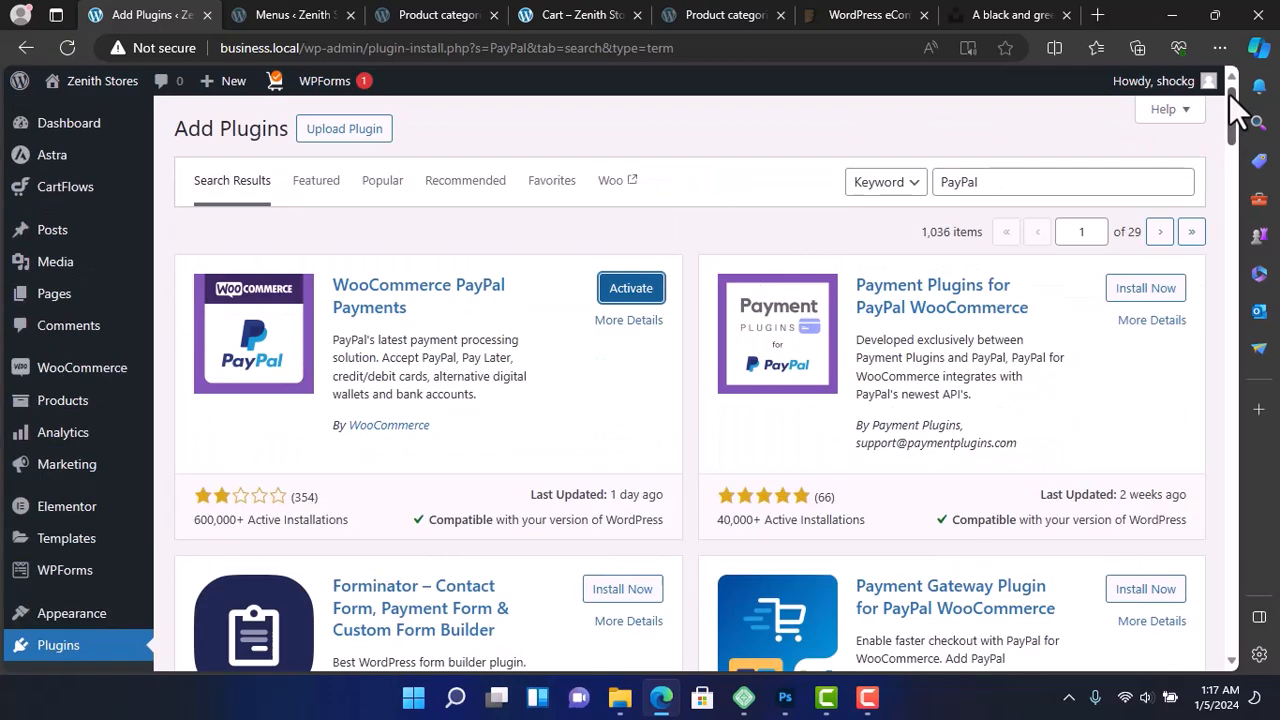
click(632, 292)
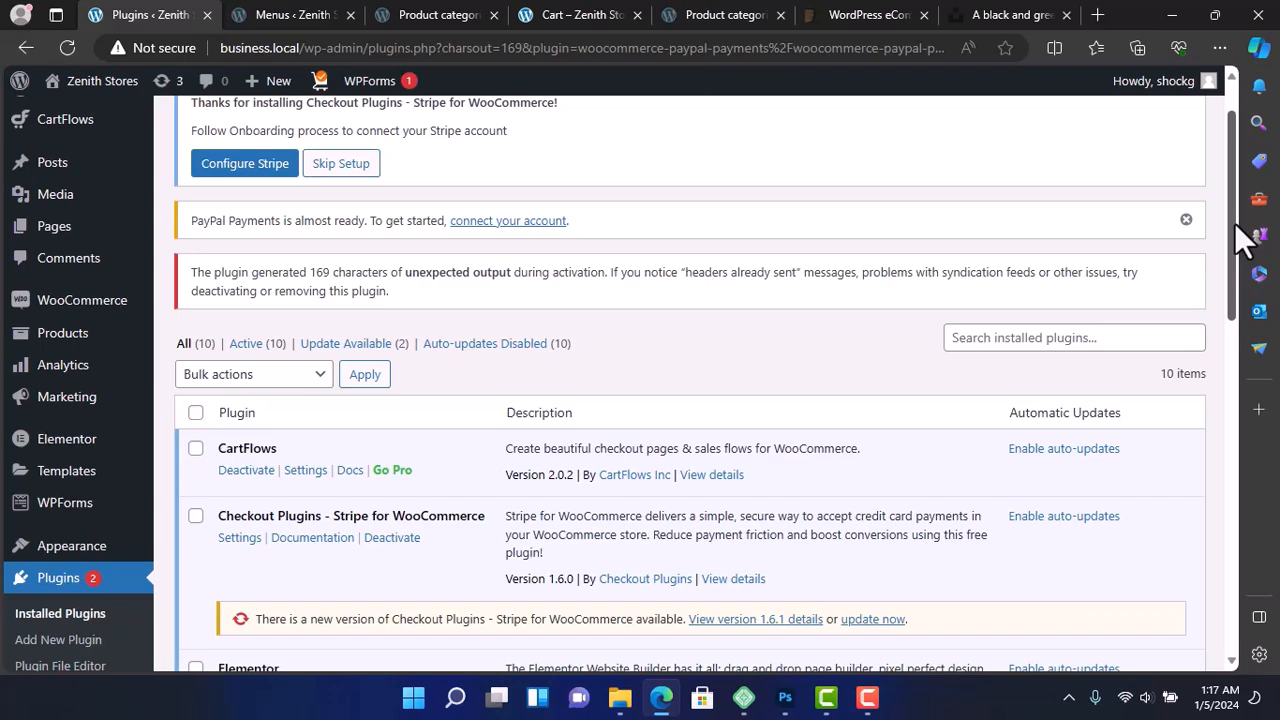
drag(1232, 228, 1276, 550)
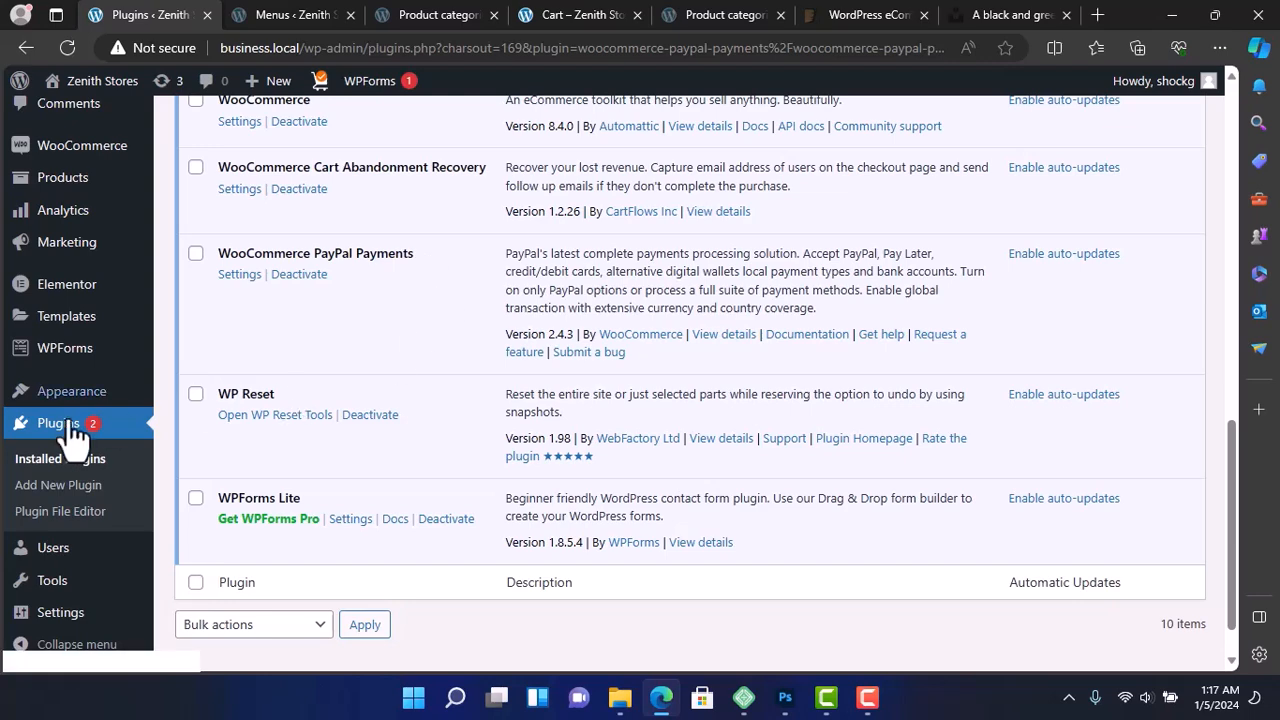
Step: Search for 'paystack', then install and activate Paystack WooCommerce Payment Gateway 5.8.1
click(72, 492)
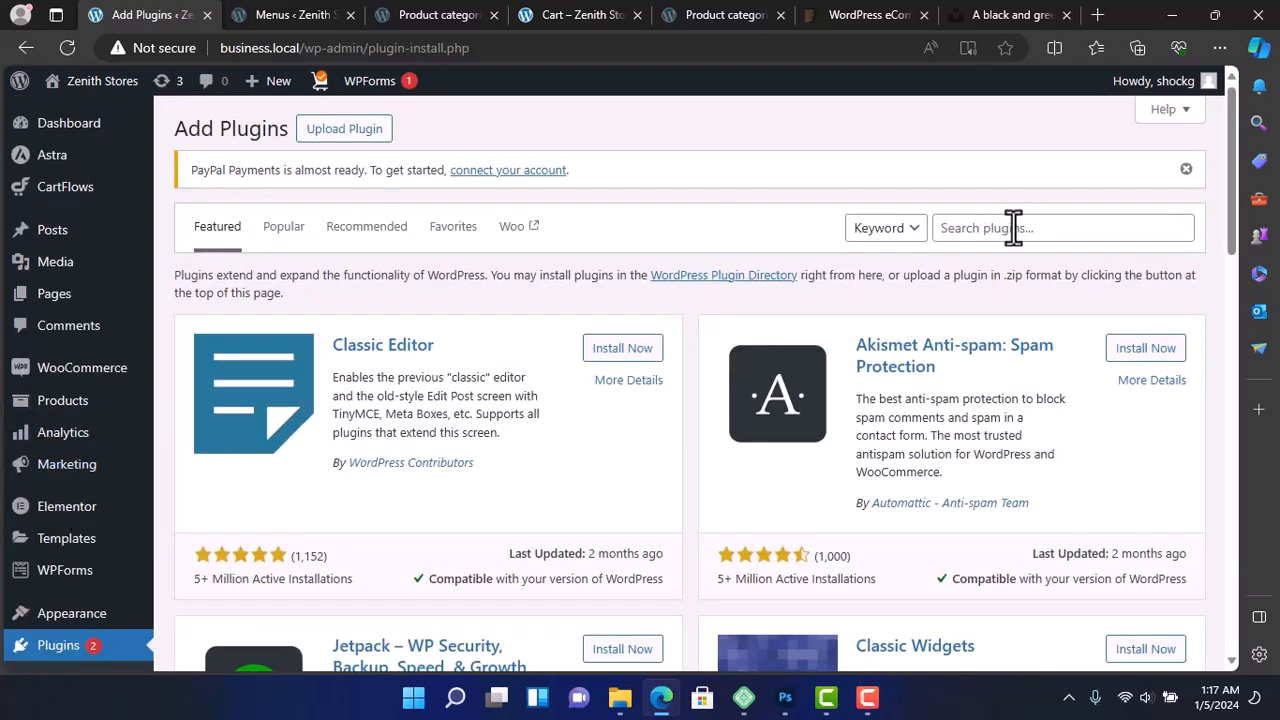
click(1013, 227)
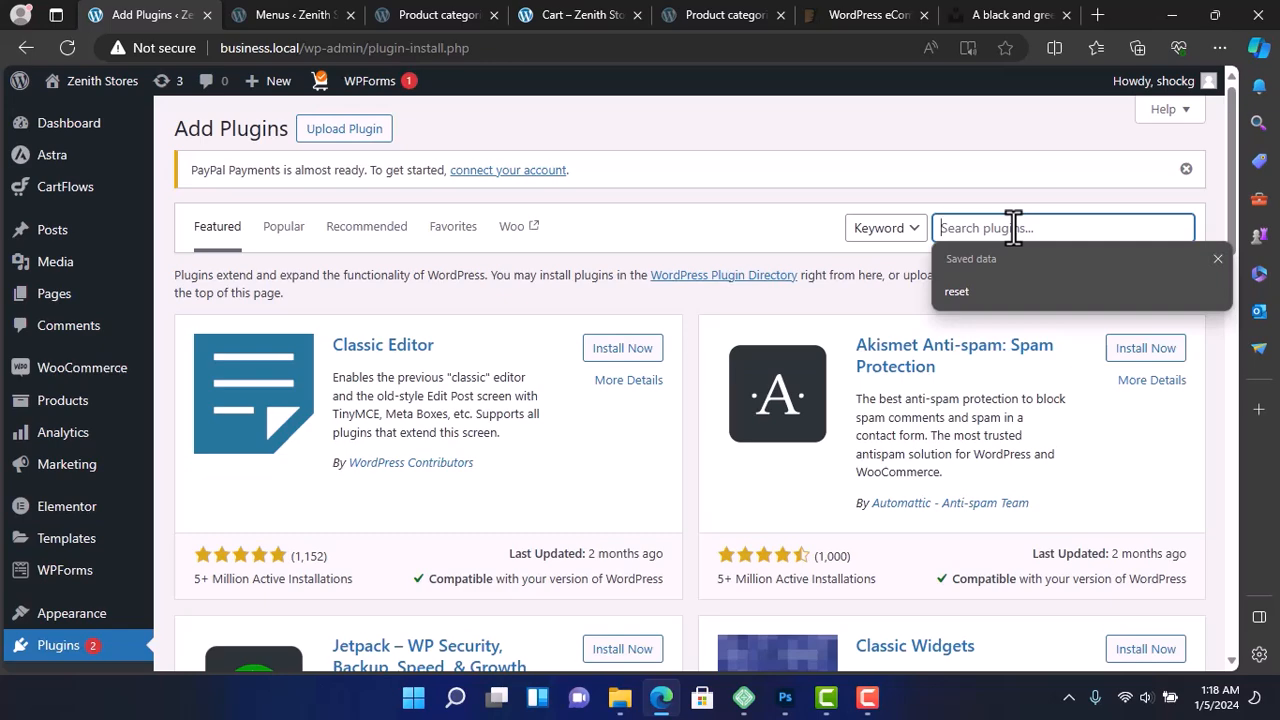
text(paystack)
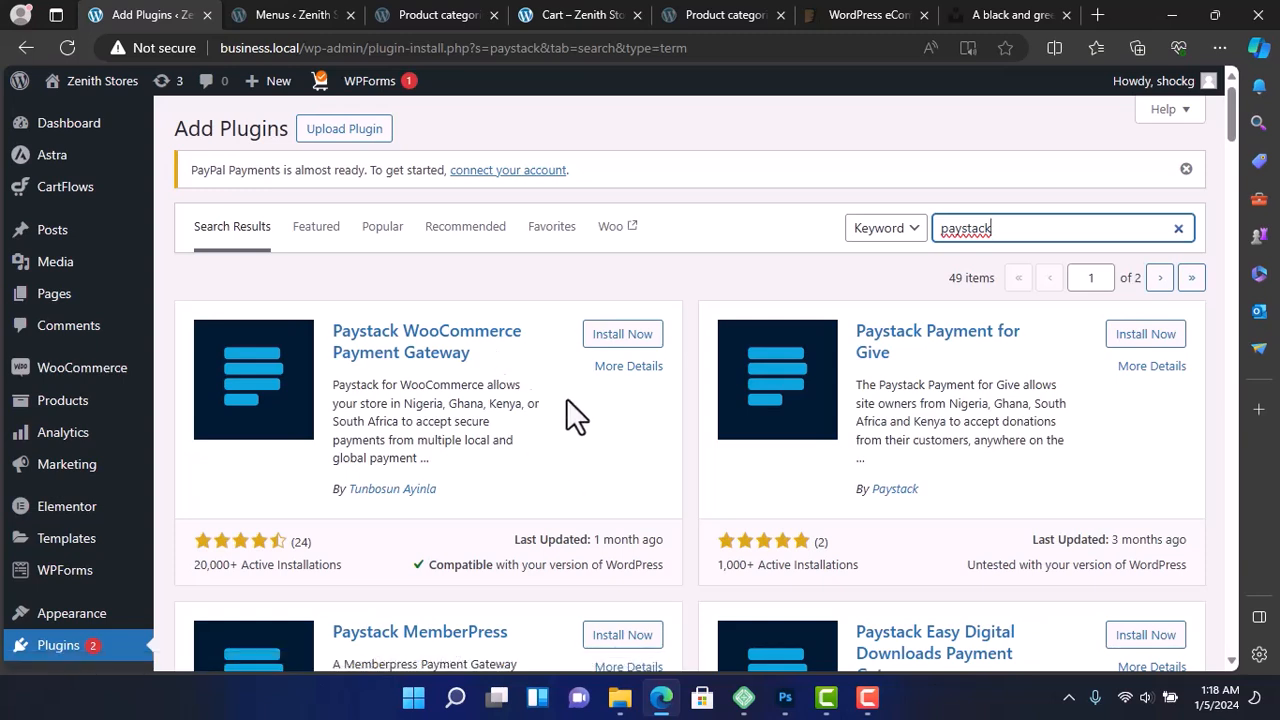
click(630, 337)
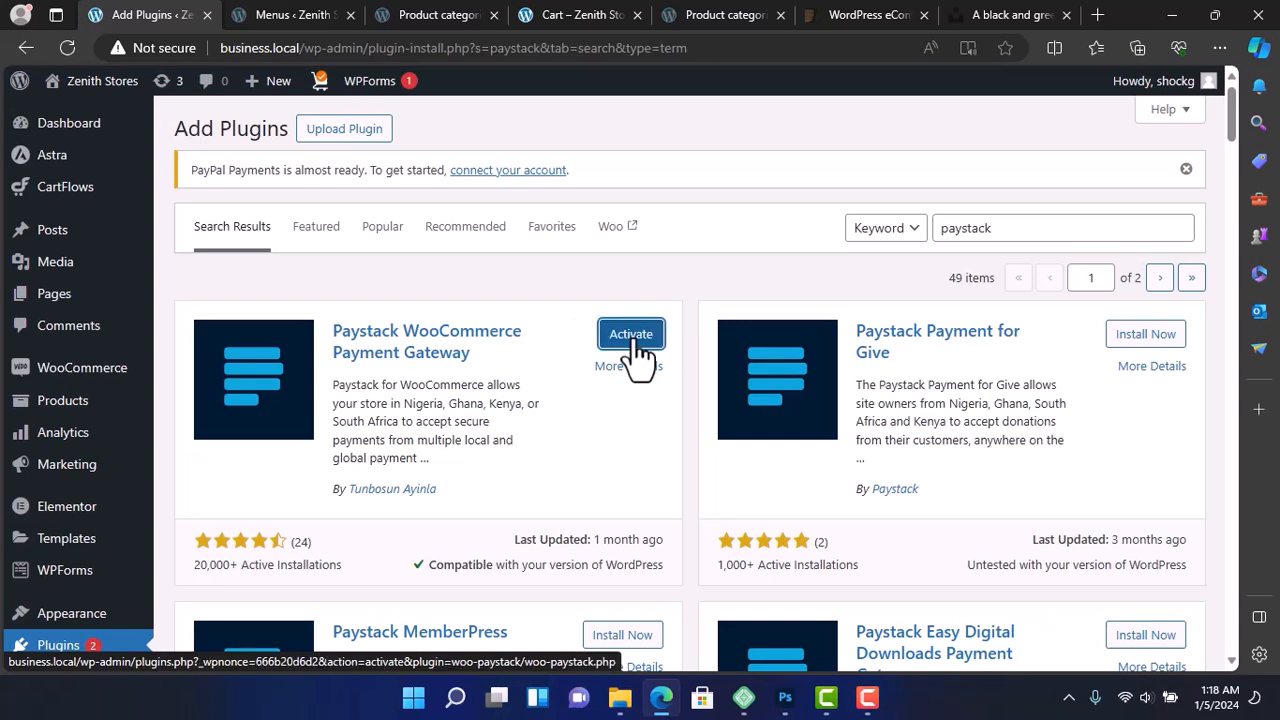
click(631, 336)
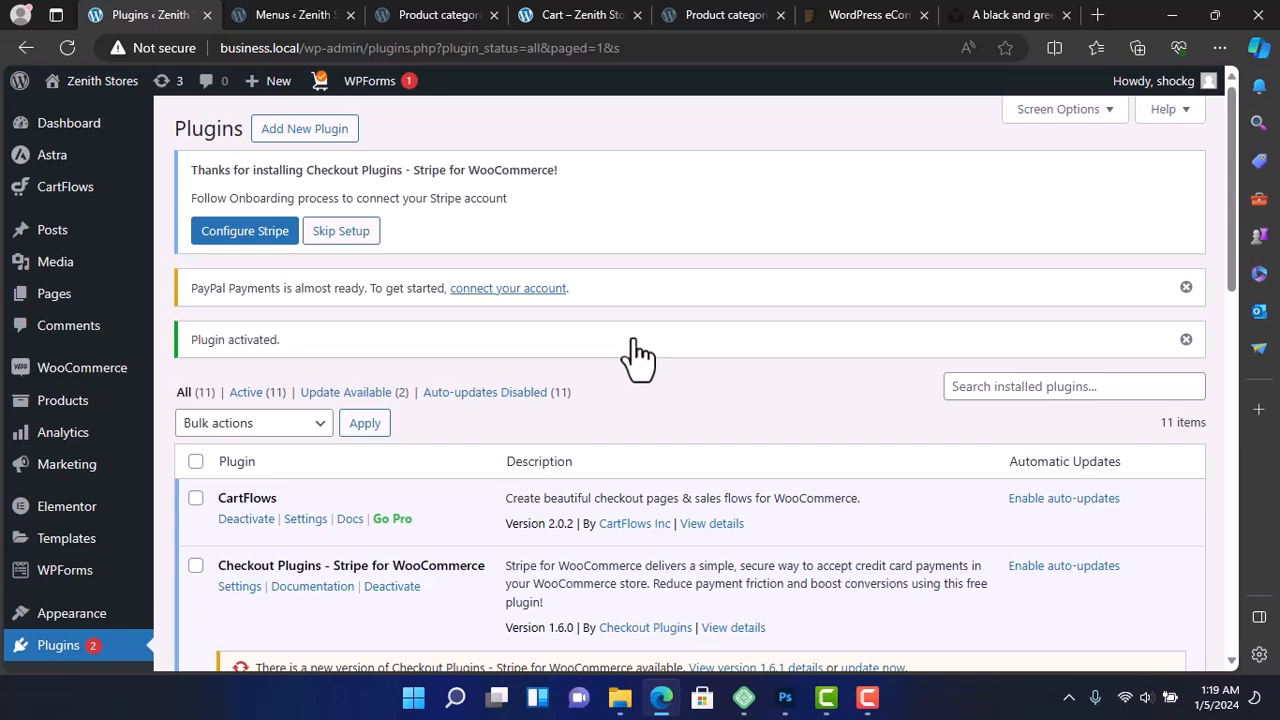
drag(1232, 220, 1240, 303)
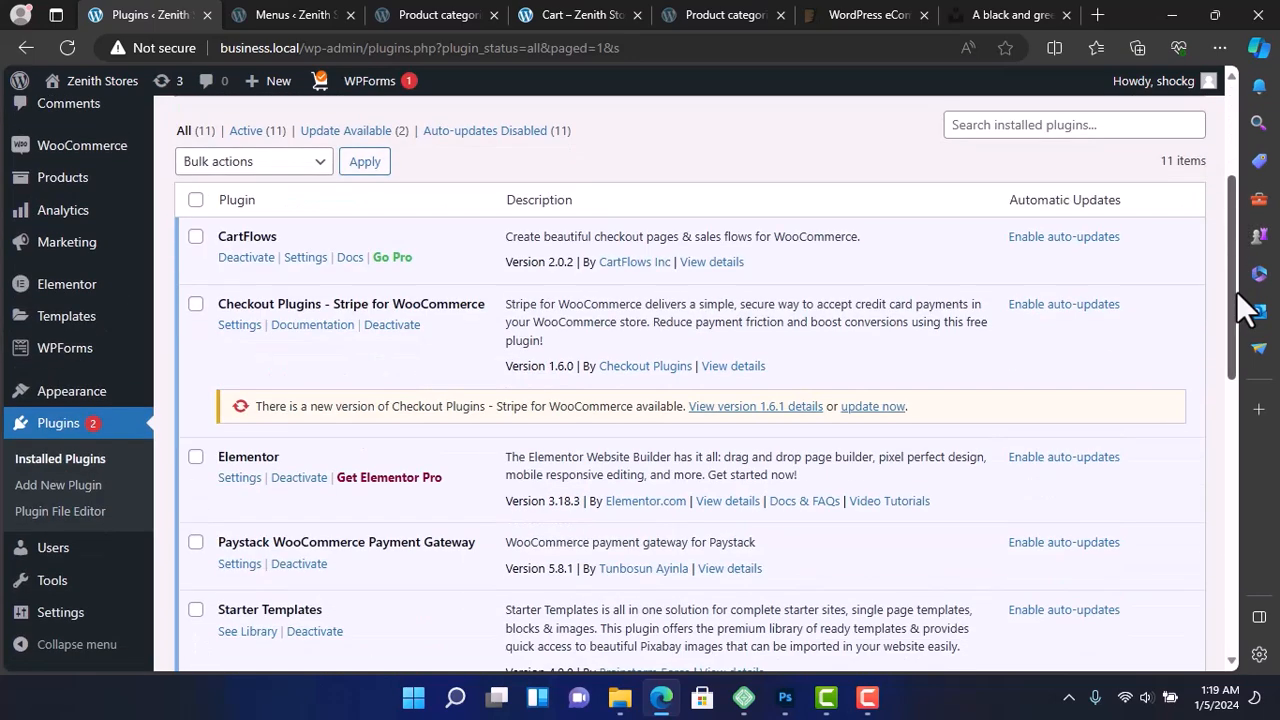
Step: Search Add Plugins for 'flutterwa' to list the 18 Flutterwave payment plugins
click(66, 488)
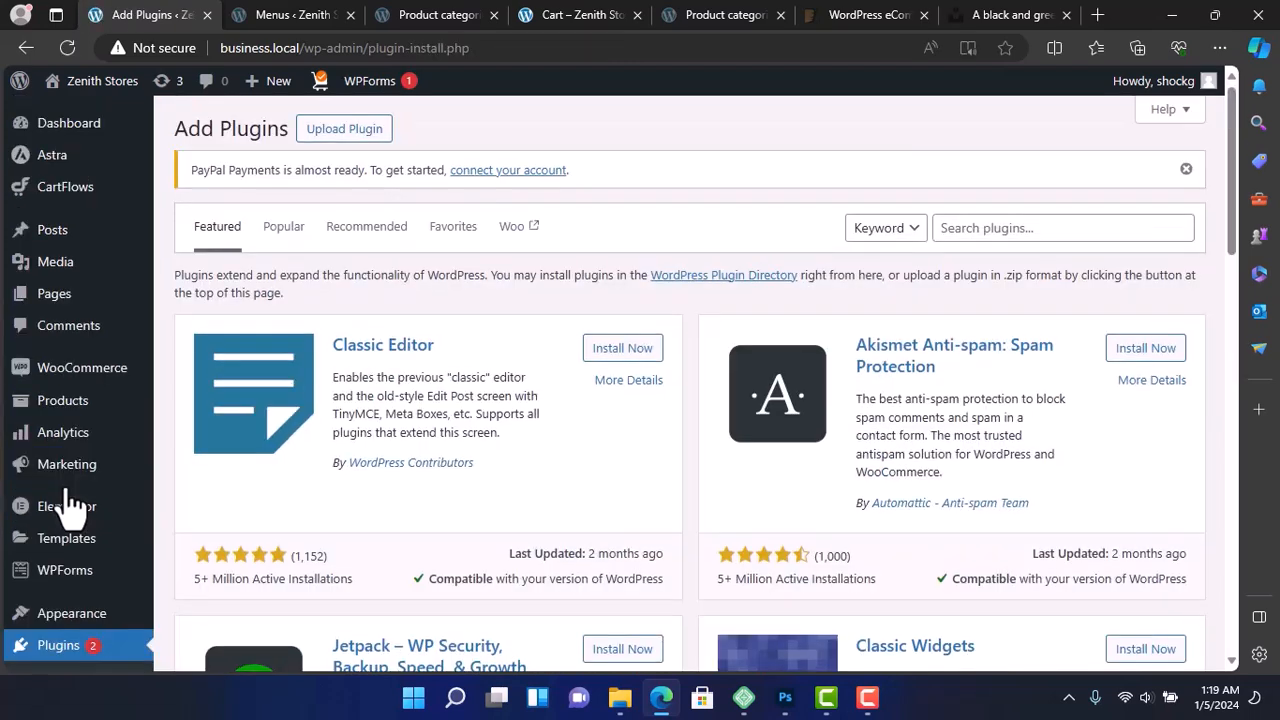
click(993, 224)
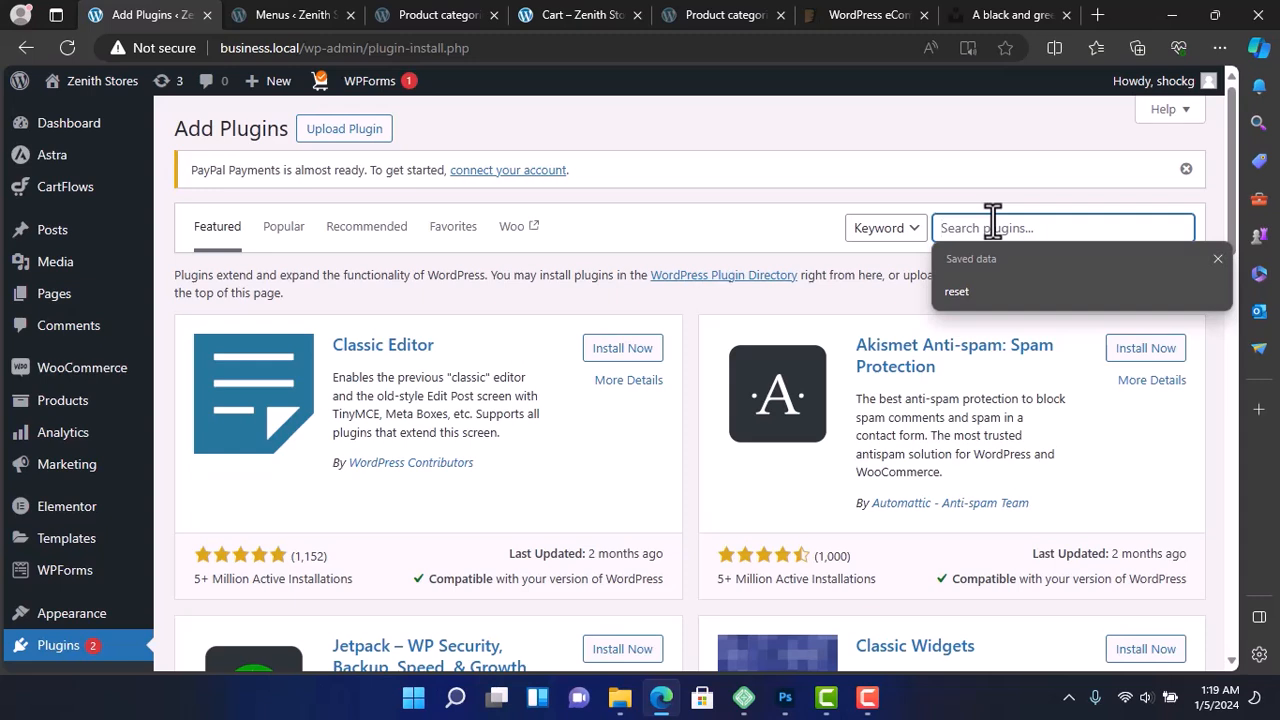
text(flutterwave)
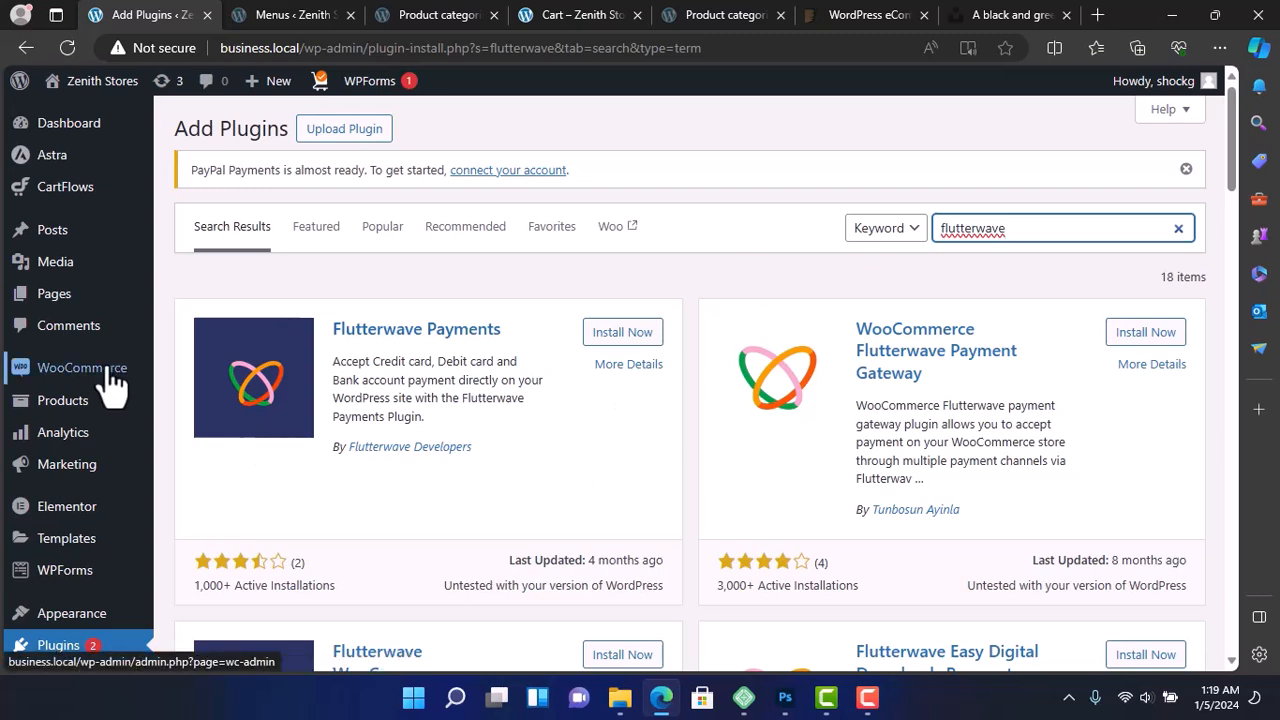
mouse_move(108, 375)
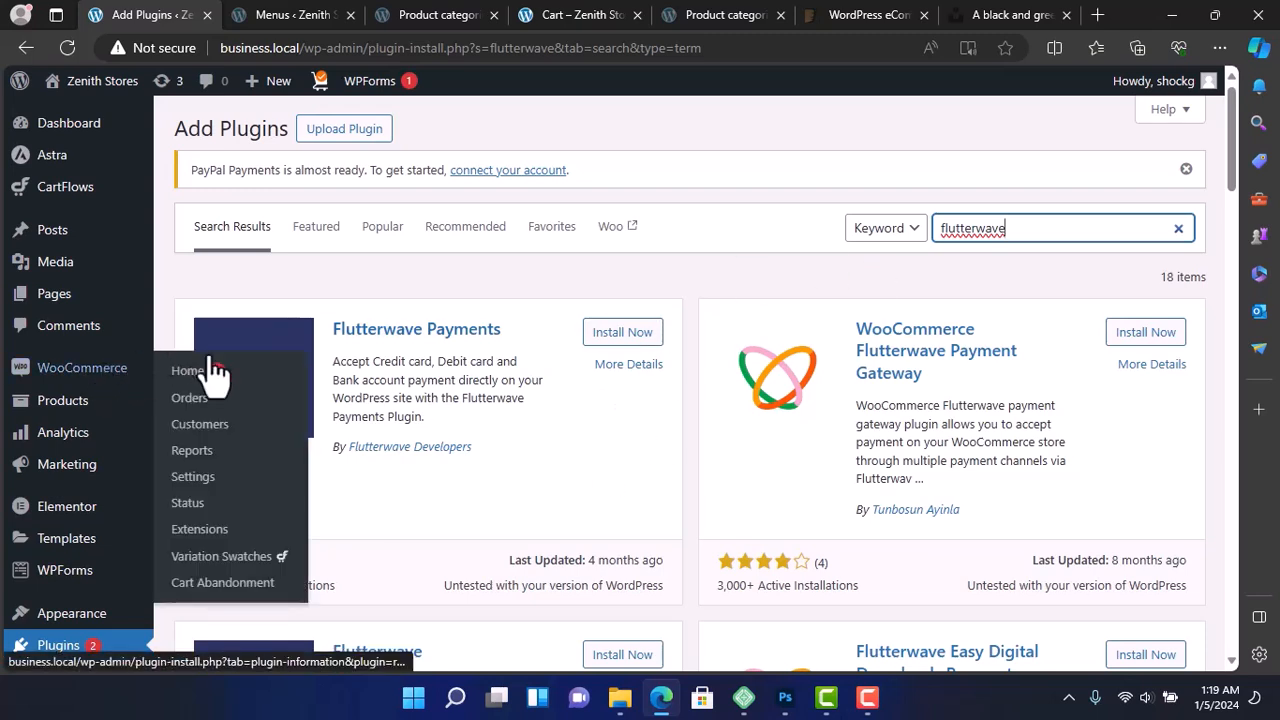
Step: Open WooCommerce Settings on the Payments tab and scroll through the payment methods
click(192, 478)
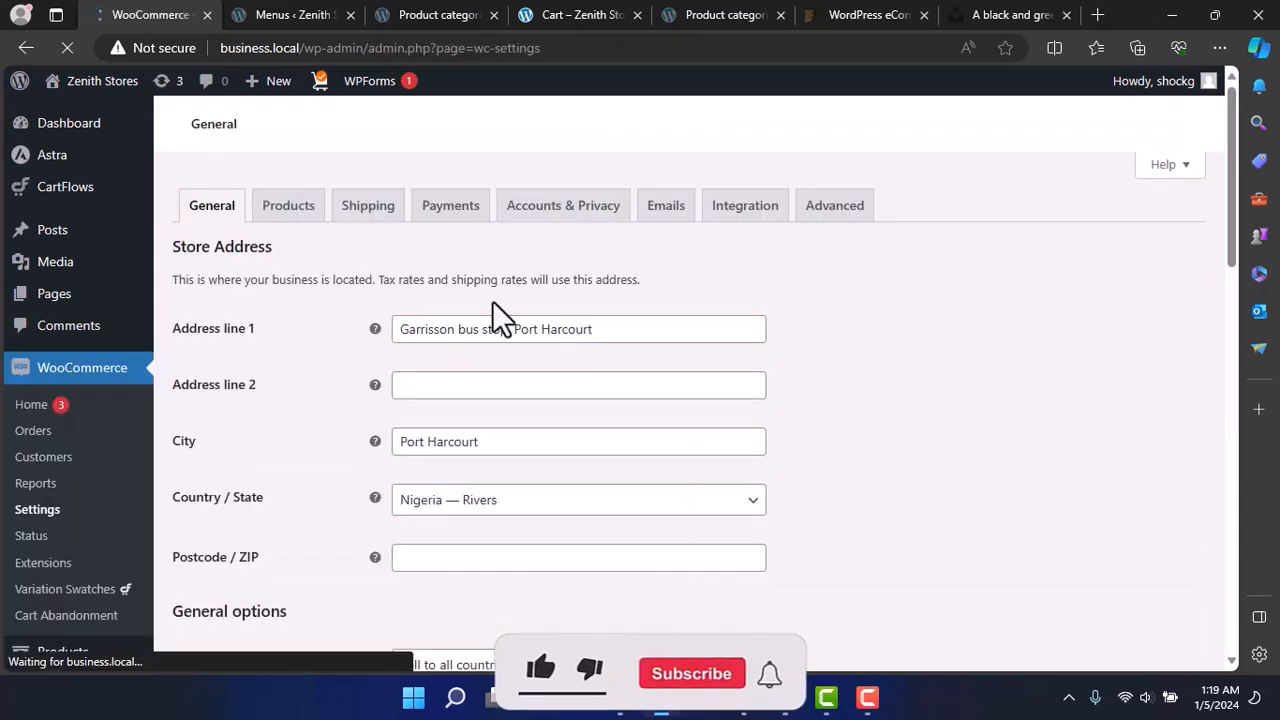
click(465, 225)
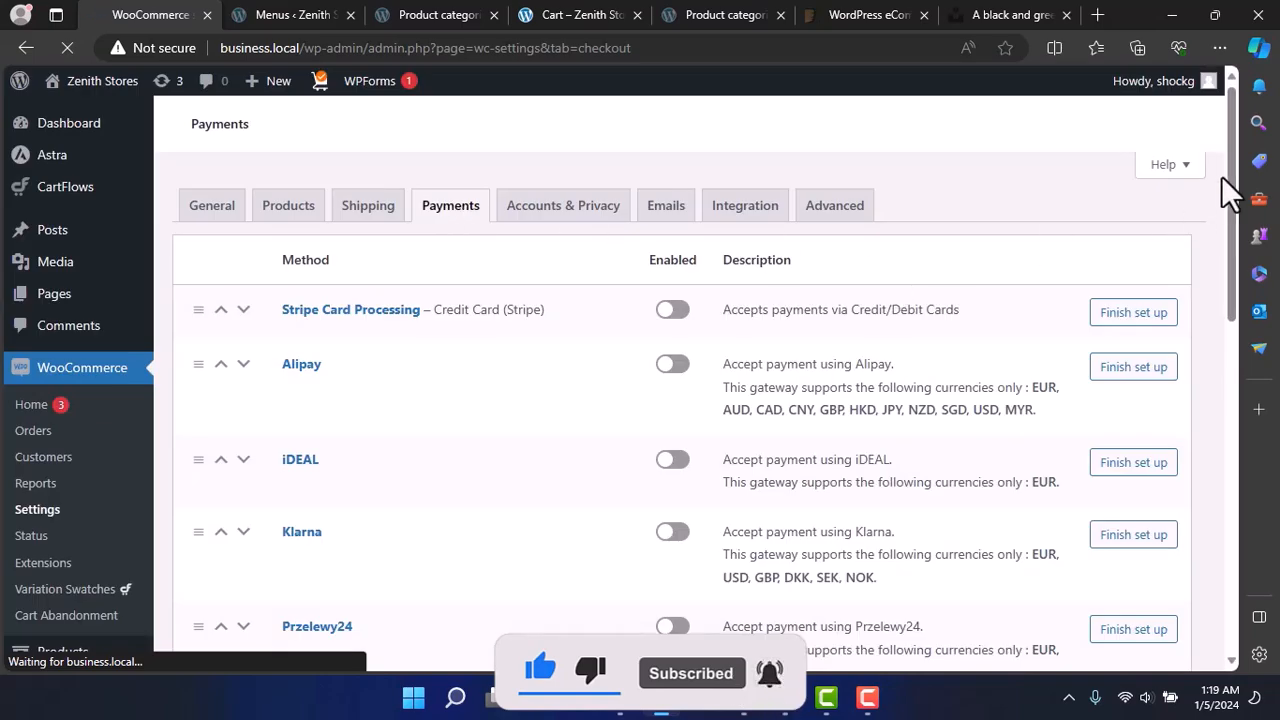
scroll(1234, 230, down, 2)
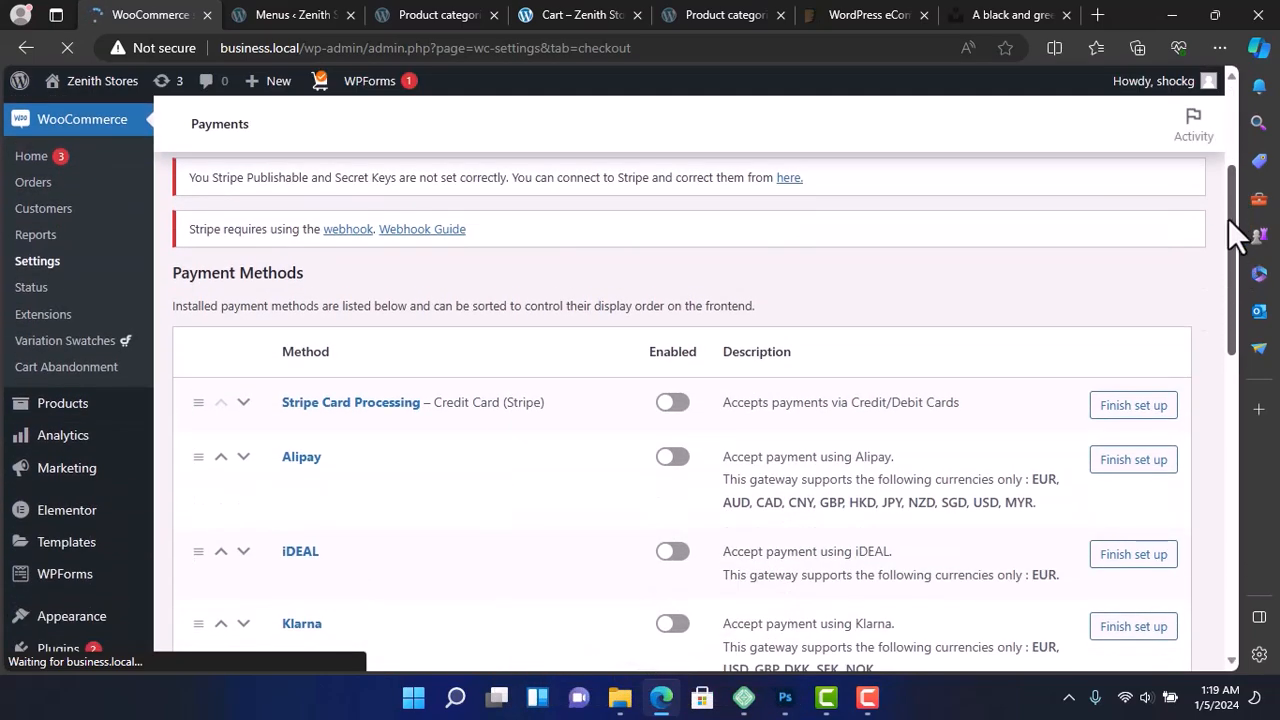
scroll(1240, 260, down, 7)
scroll(1250, 450, down, 2)
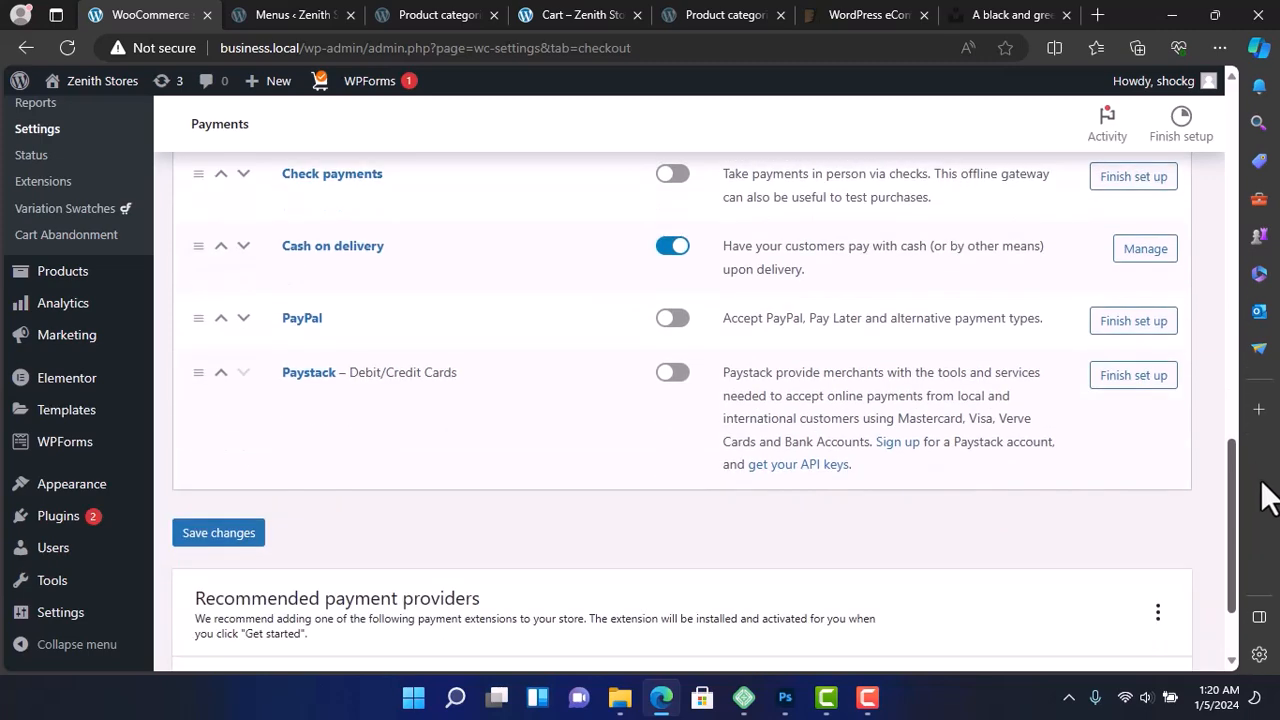
scroll(1262, 490, up, 1)
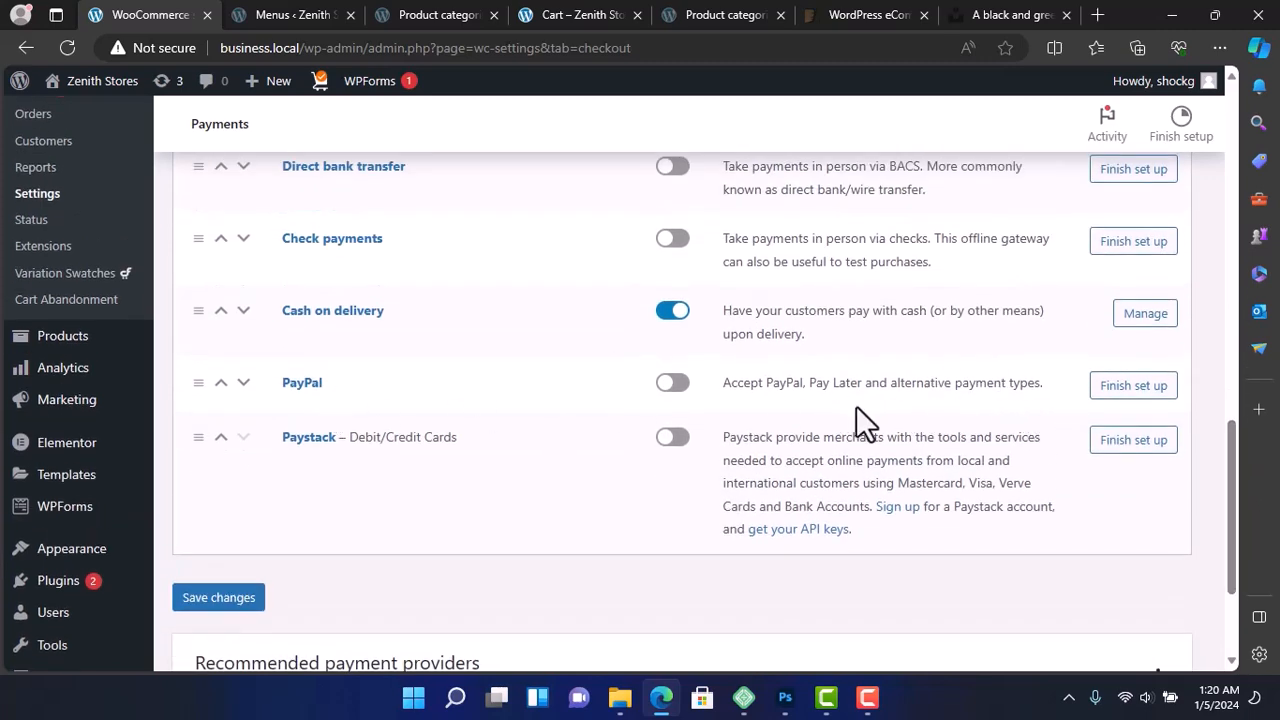
Step: Open the WooCommerce PayPal Payments setup page and scroll back to its top
click(684, 390)
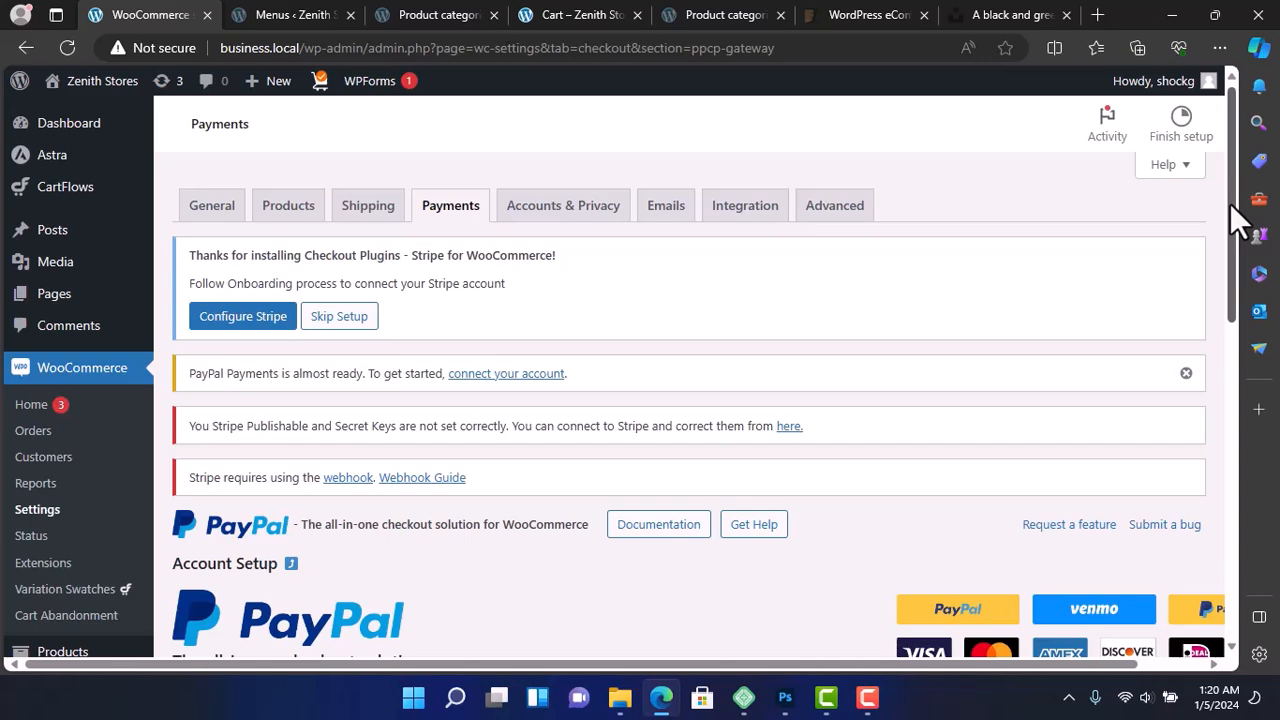
drag(1234, 208, 1245, 366)
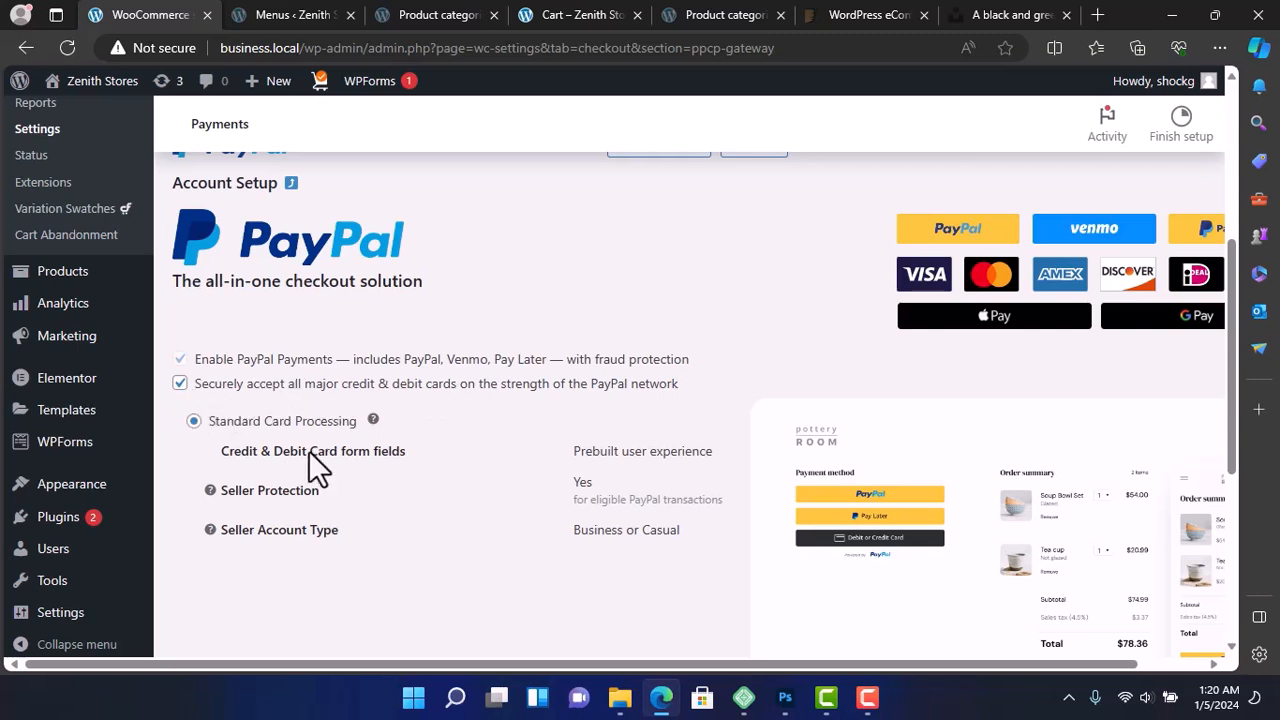
scroll(1220, 173, up, 3)
scroll(1220, 173, up, 1)
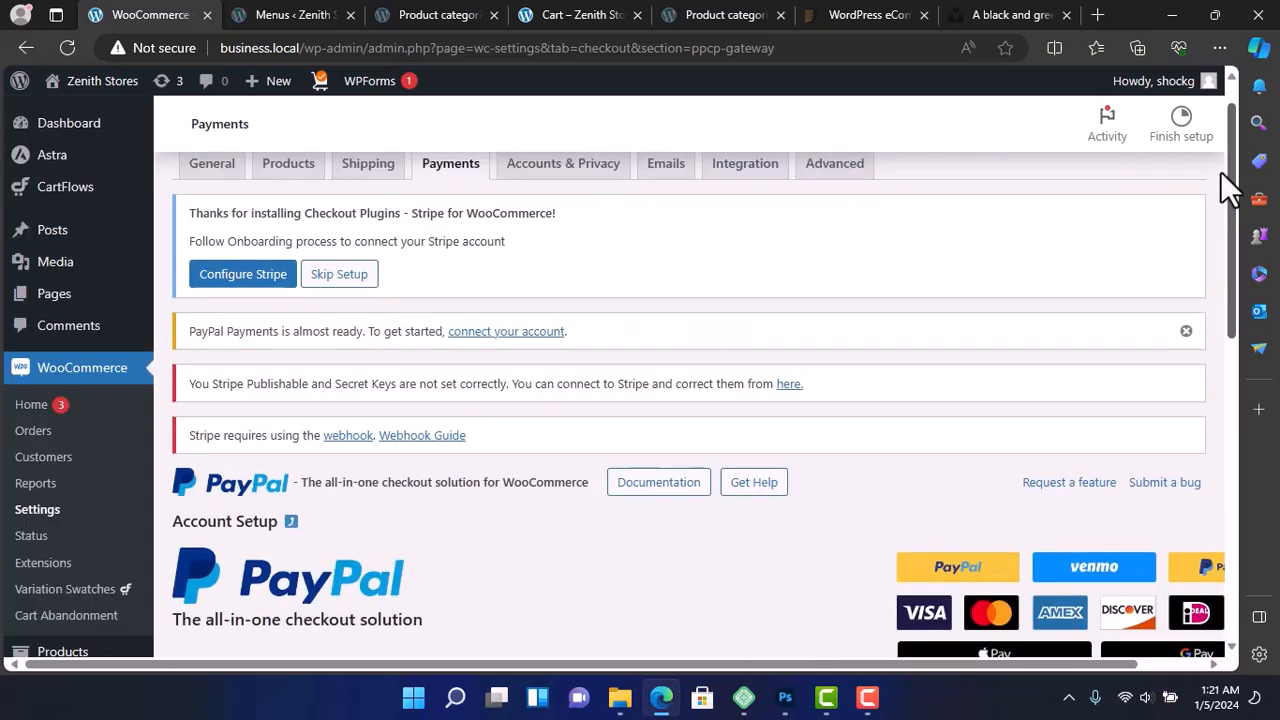
scroll(1220, 171, up, 1)
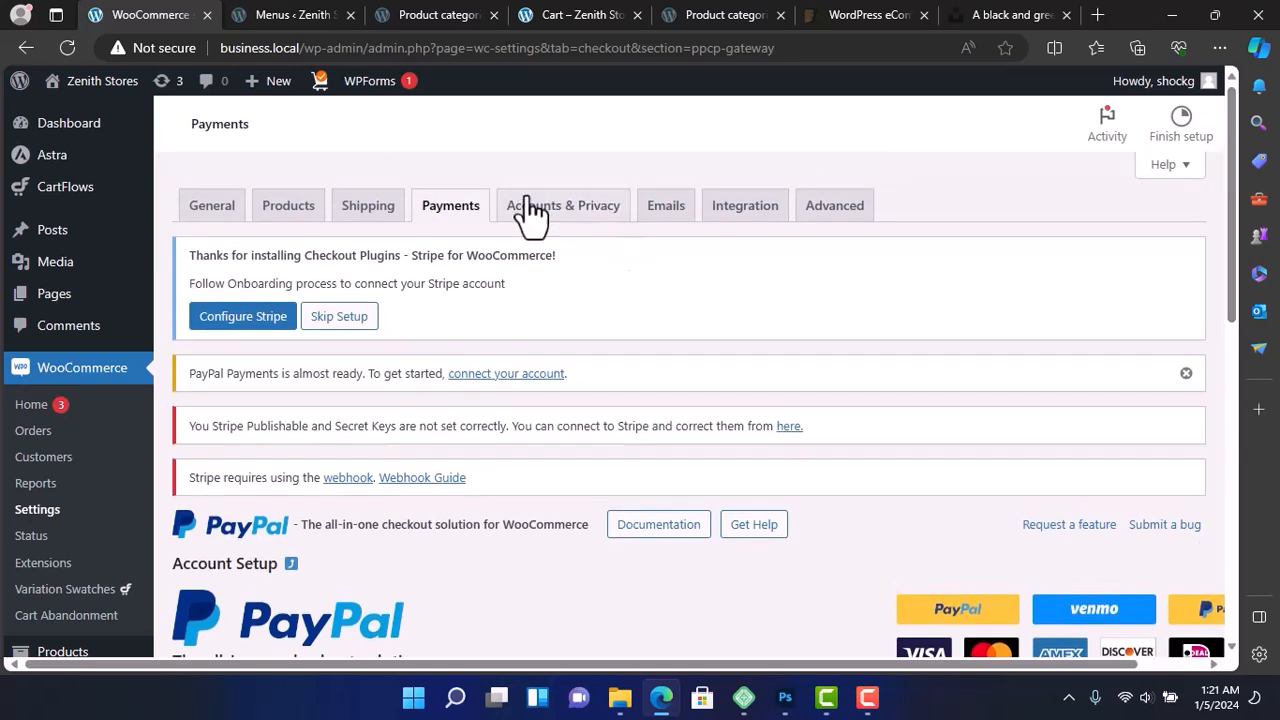
Step: Turn on Paystack in the WooCommerce payment methods list
click(463, 210)
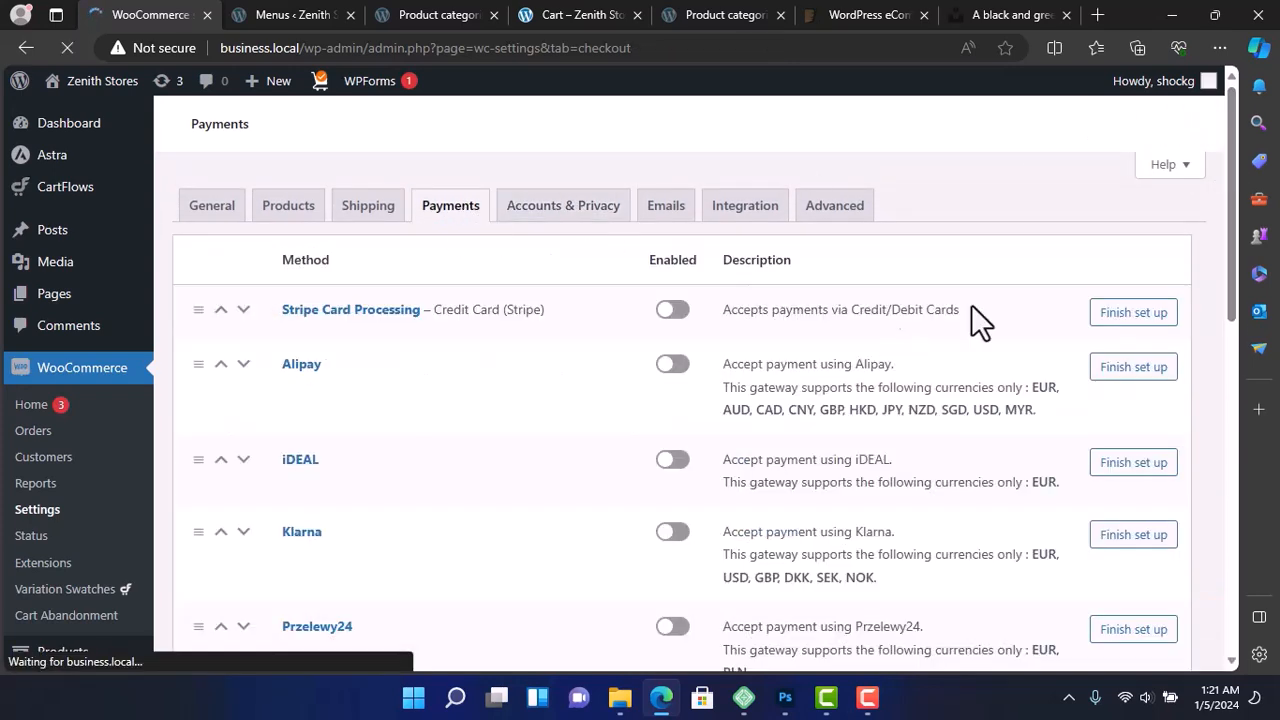
scroll(1238, 382, down, 8)
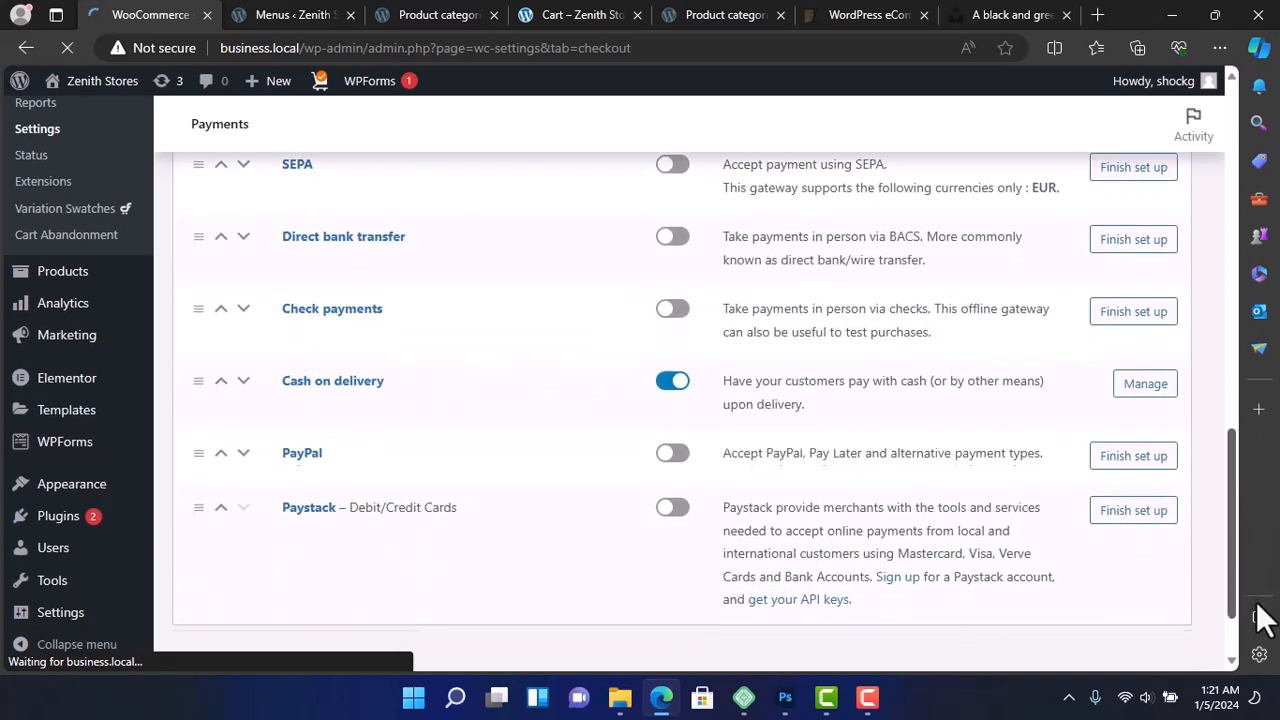
click(677, 510)
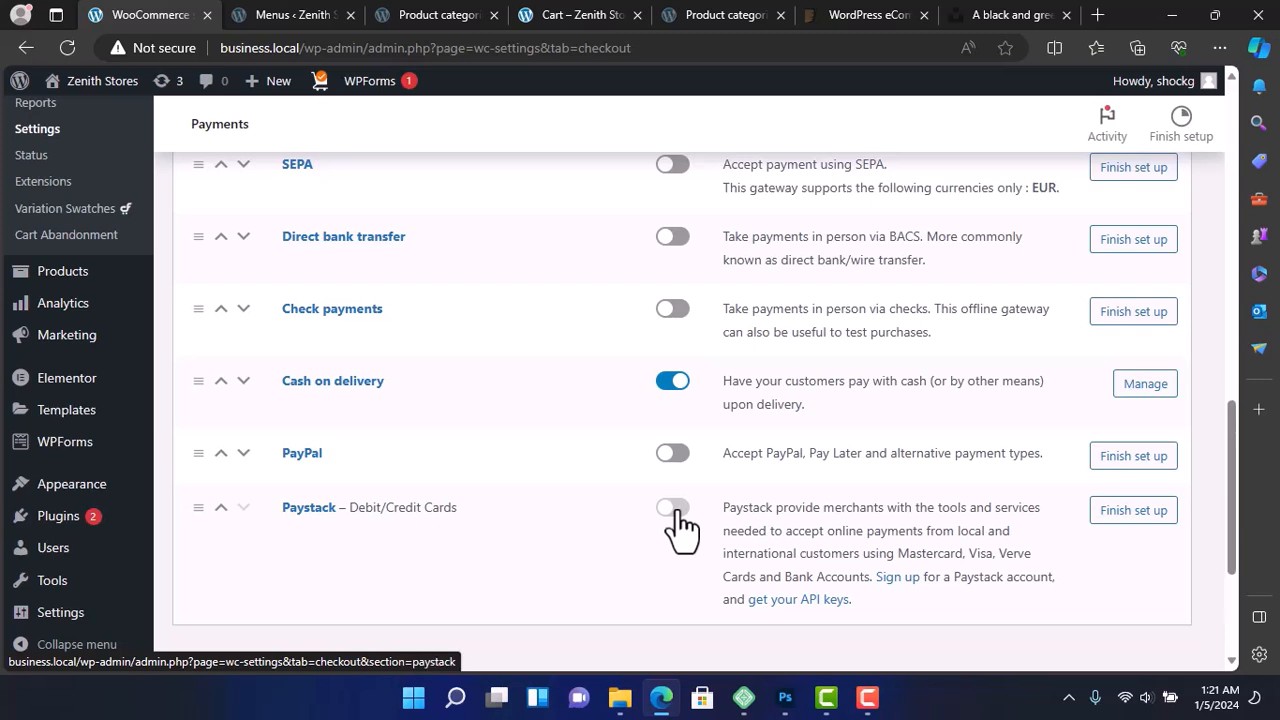
Step: In Paystack's setup settings, set the Payment Option to Popup
click(1155, 527)
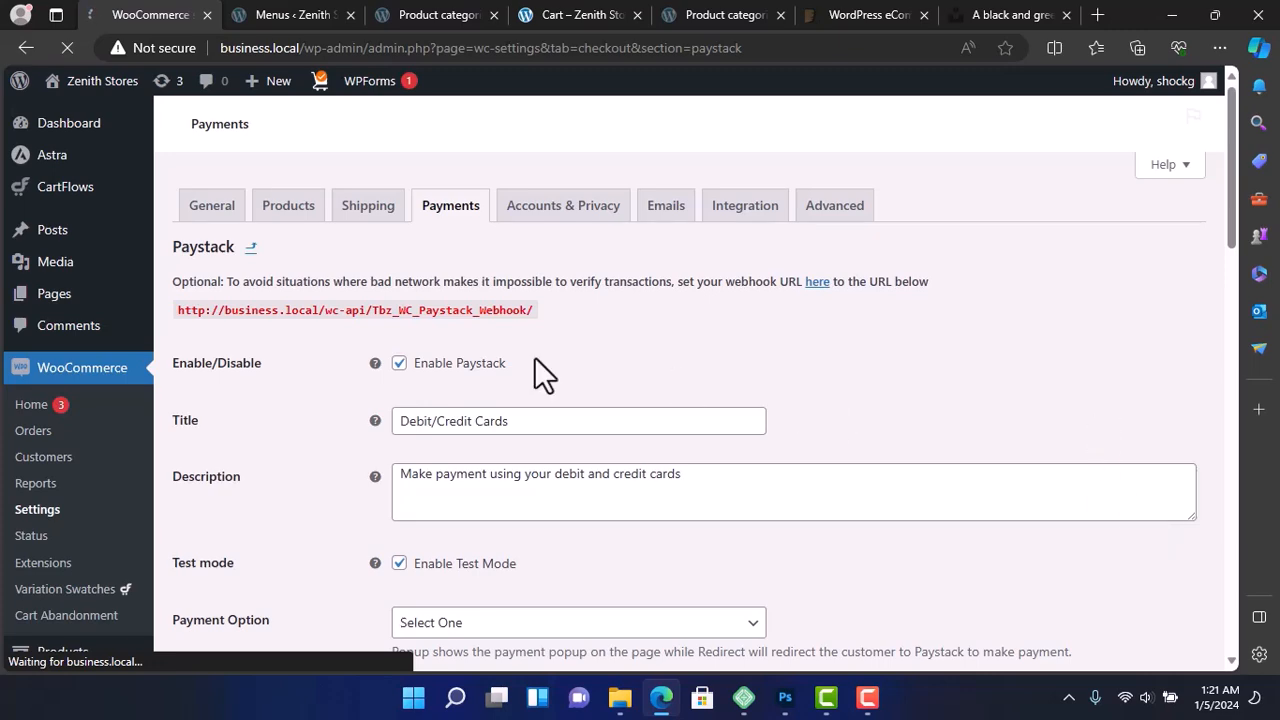
drag(1231, 224, 1240, 386)
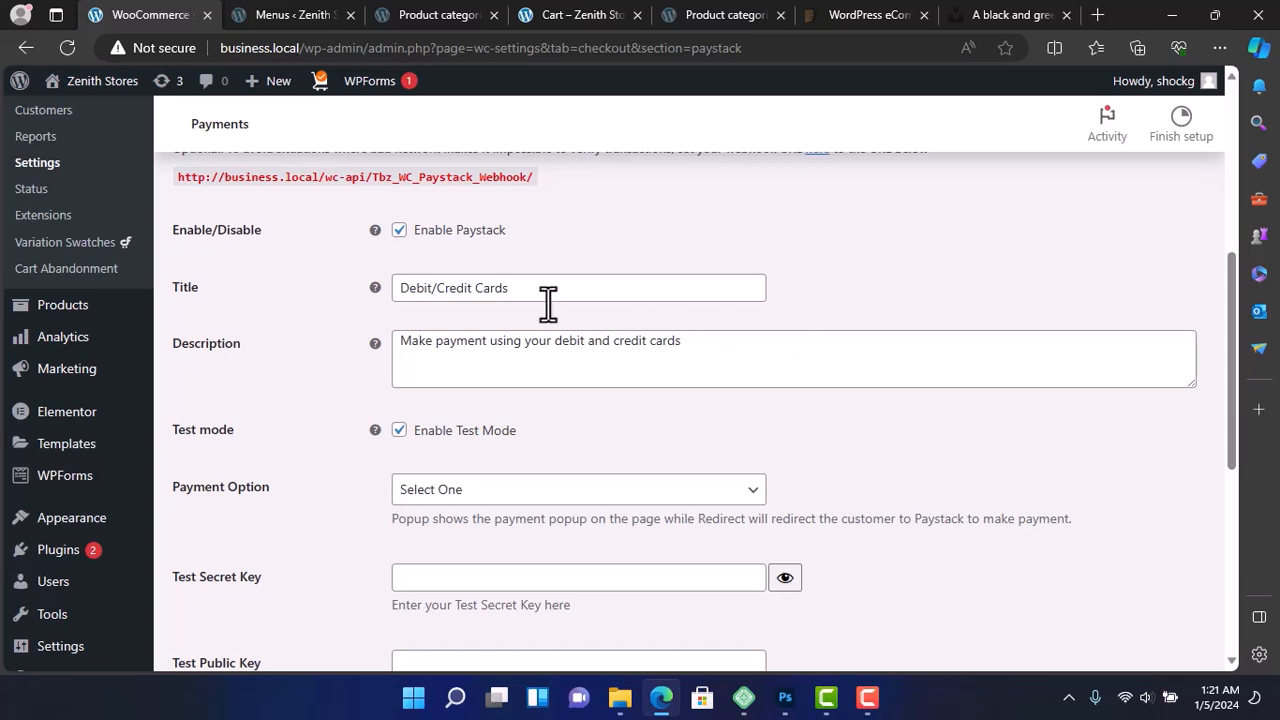
drag(620, 292, 371, 297)
drag(678, 342, 536, 343)
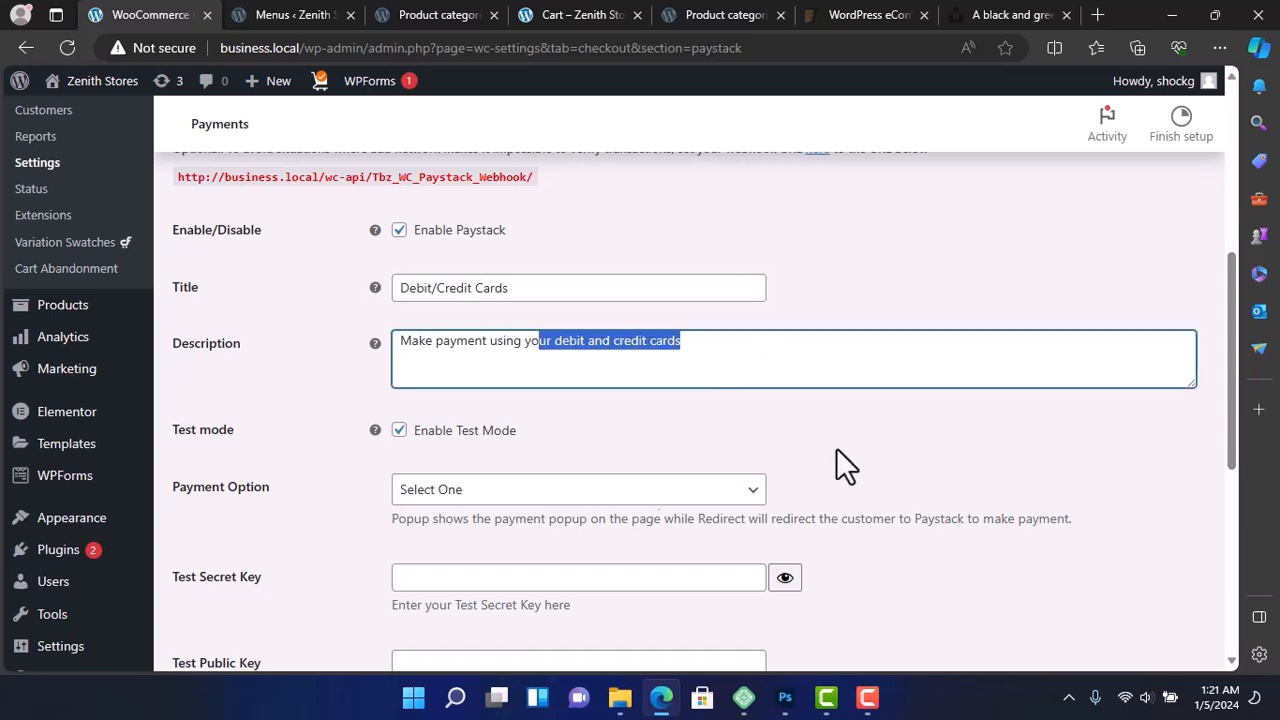
click(706, 497)
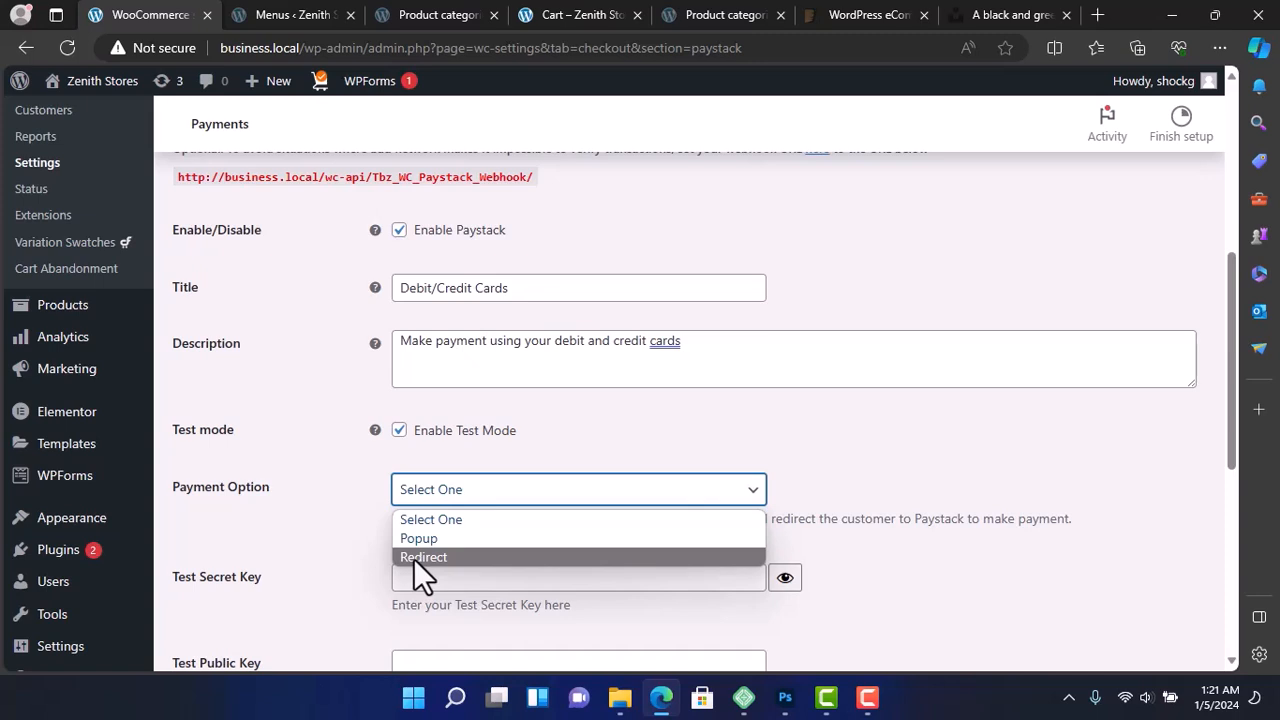
key(Up)
key(Return)
scroll(575, 303, down, 3)
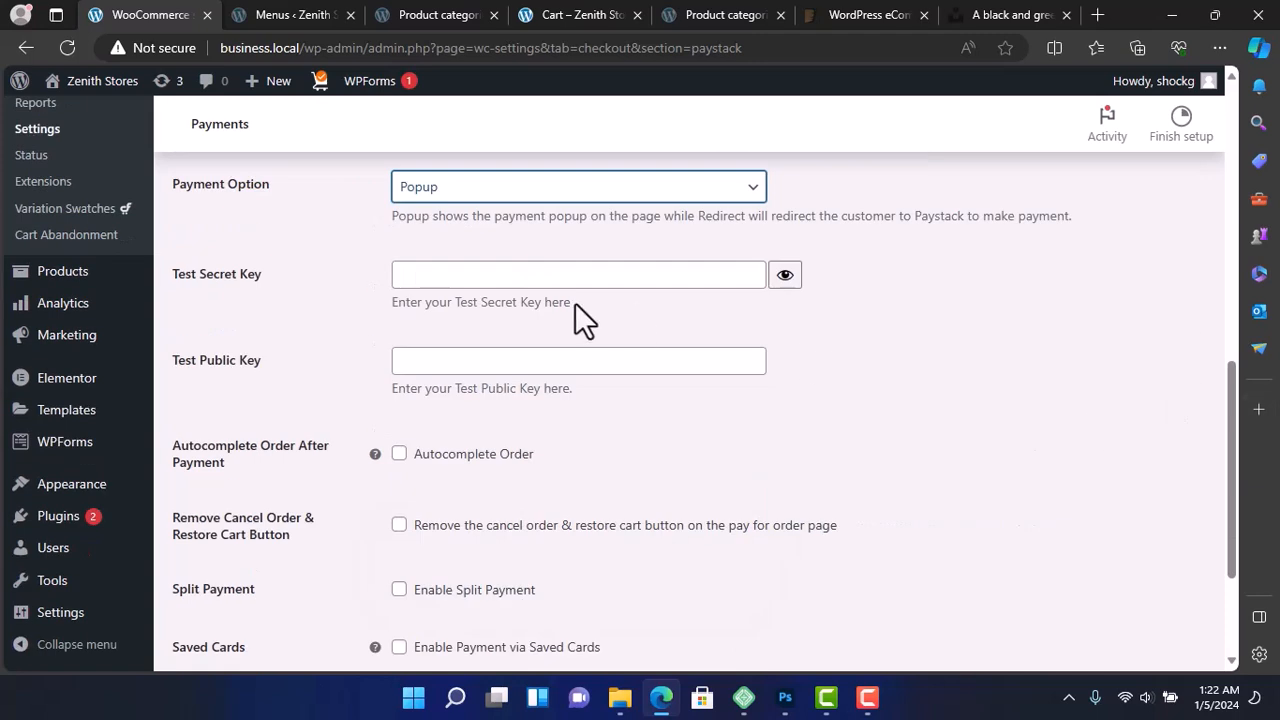
drag(572, 302, 386, 306)
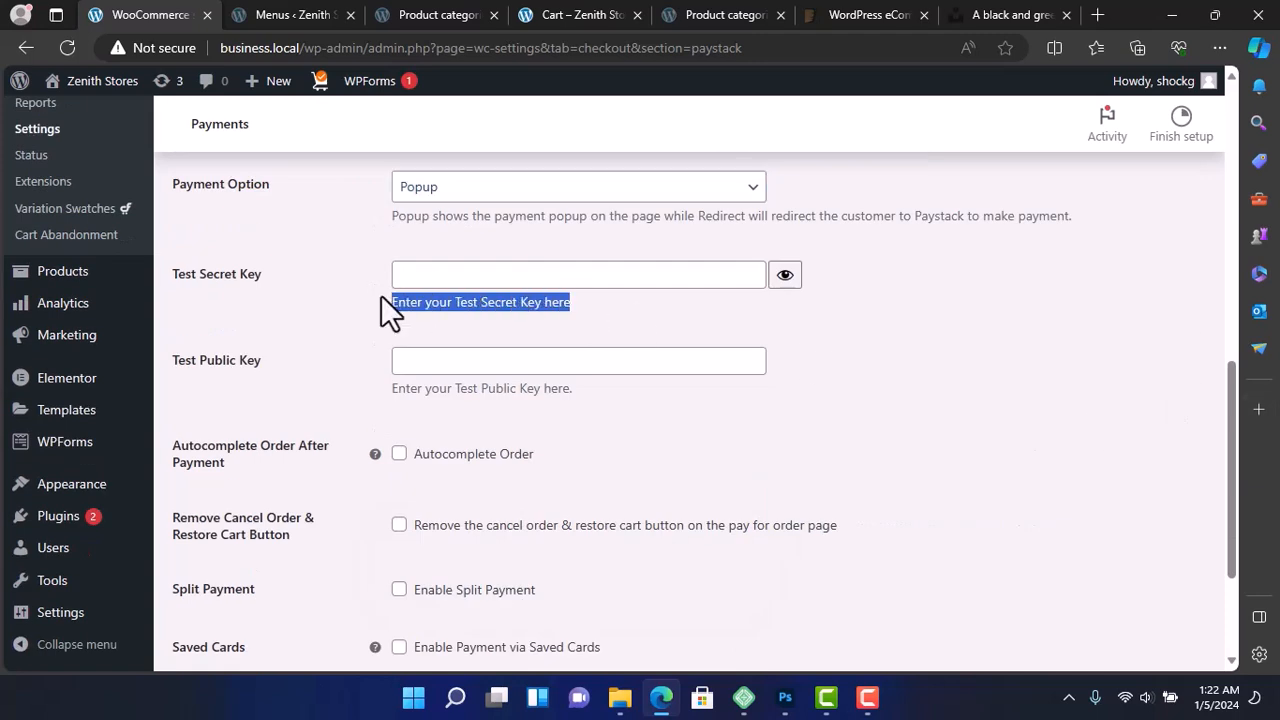
click(595, 305)
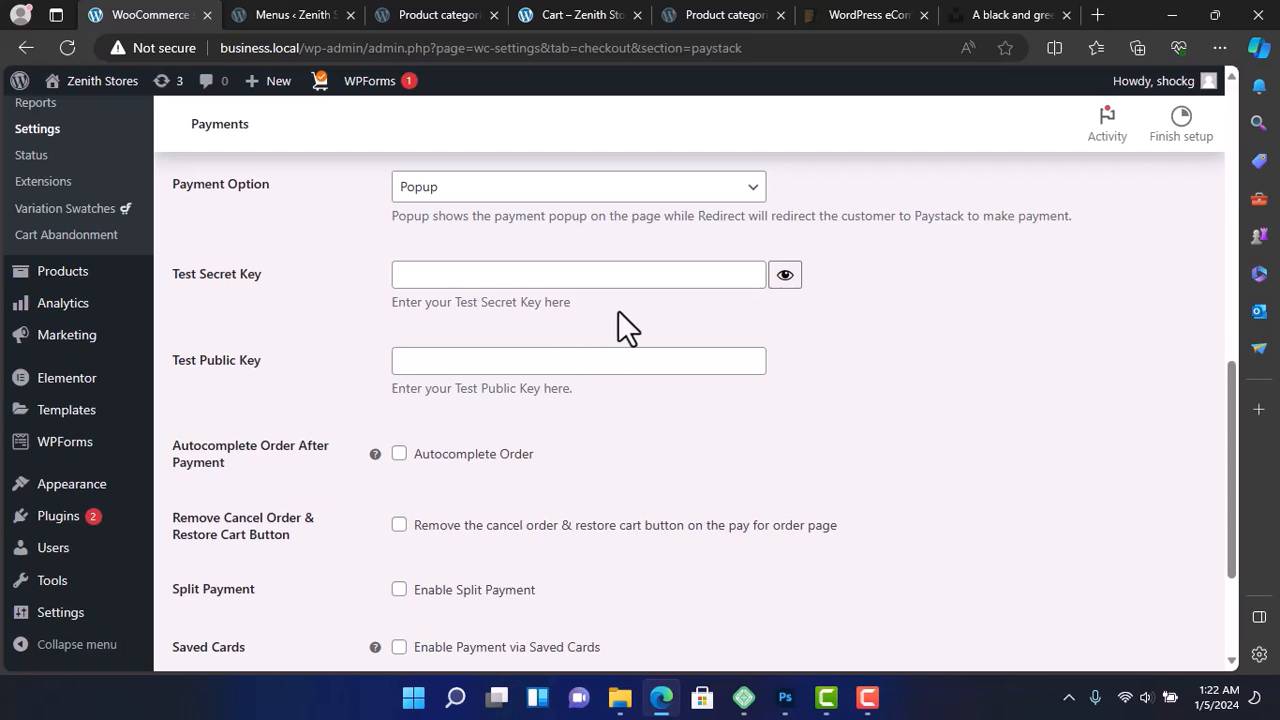
Step: Search 'paystack' in a new Edge tab, open paystack.com, then return to the WooCommerce tab
click(1098, 15)
click(900, 50)
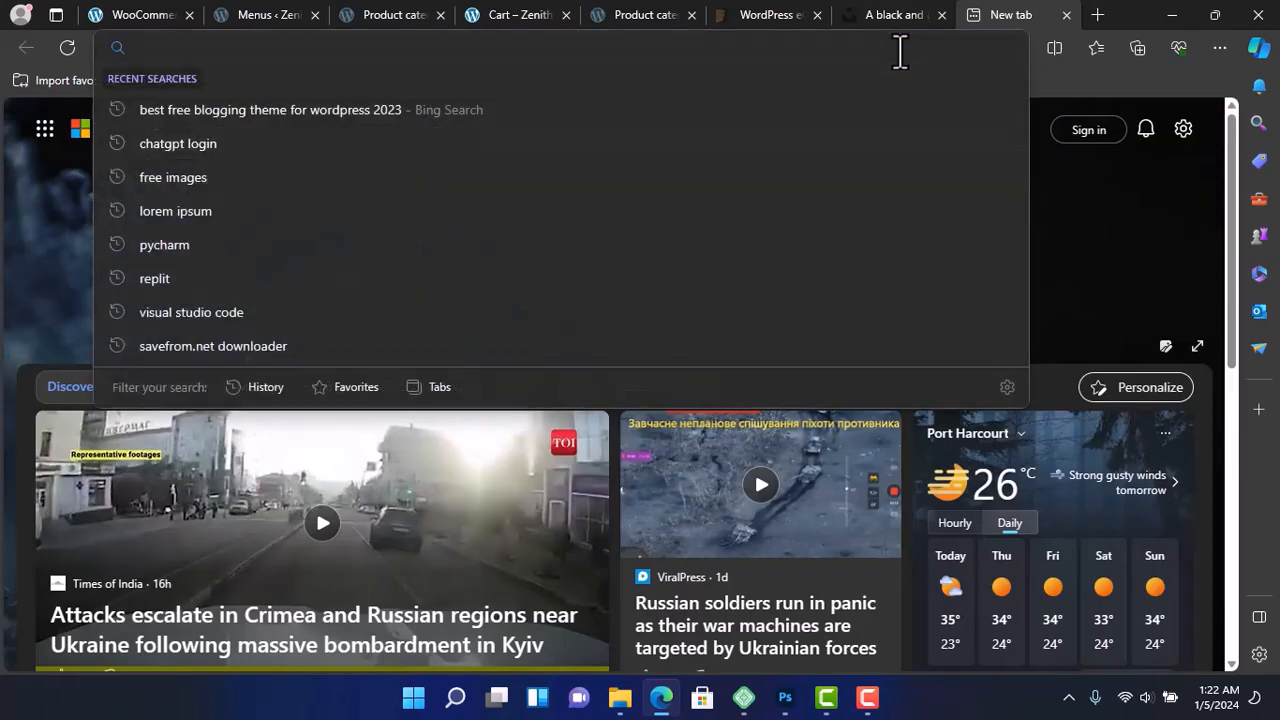
text(pa)
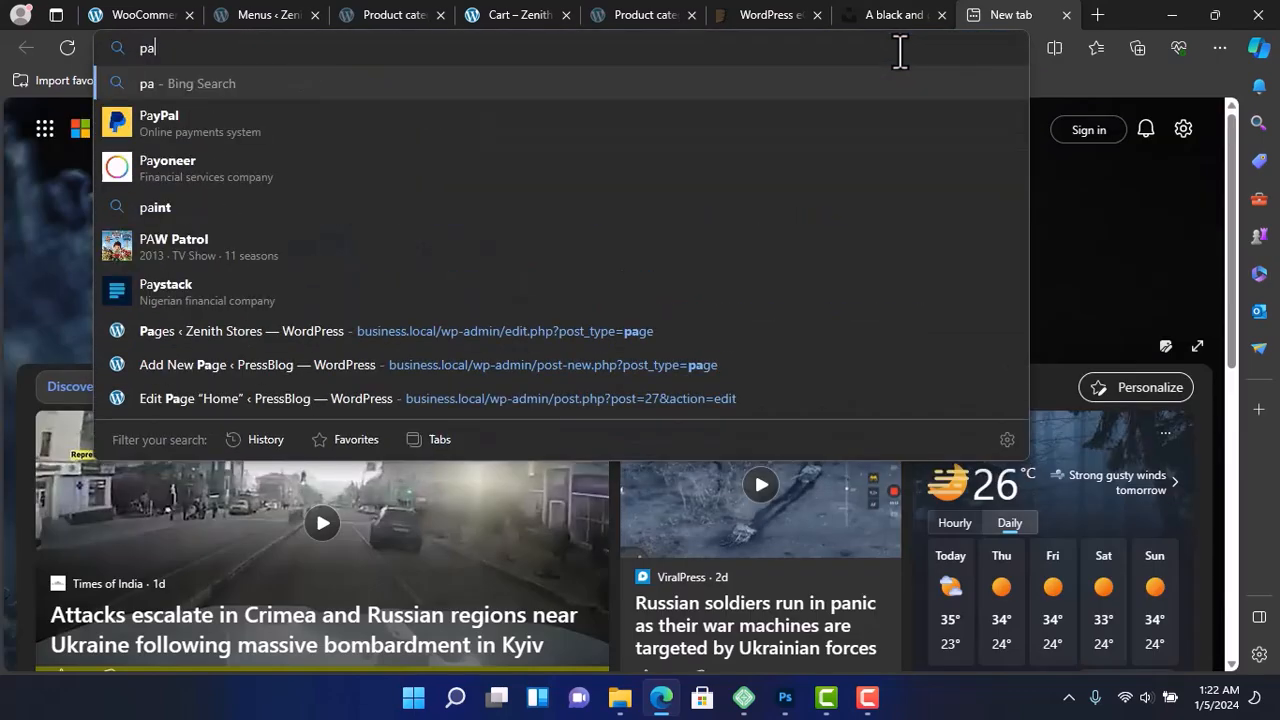
text(ysat)
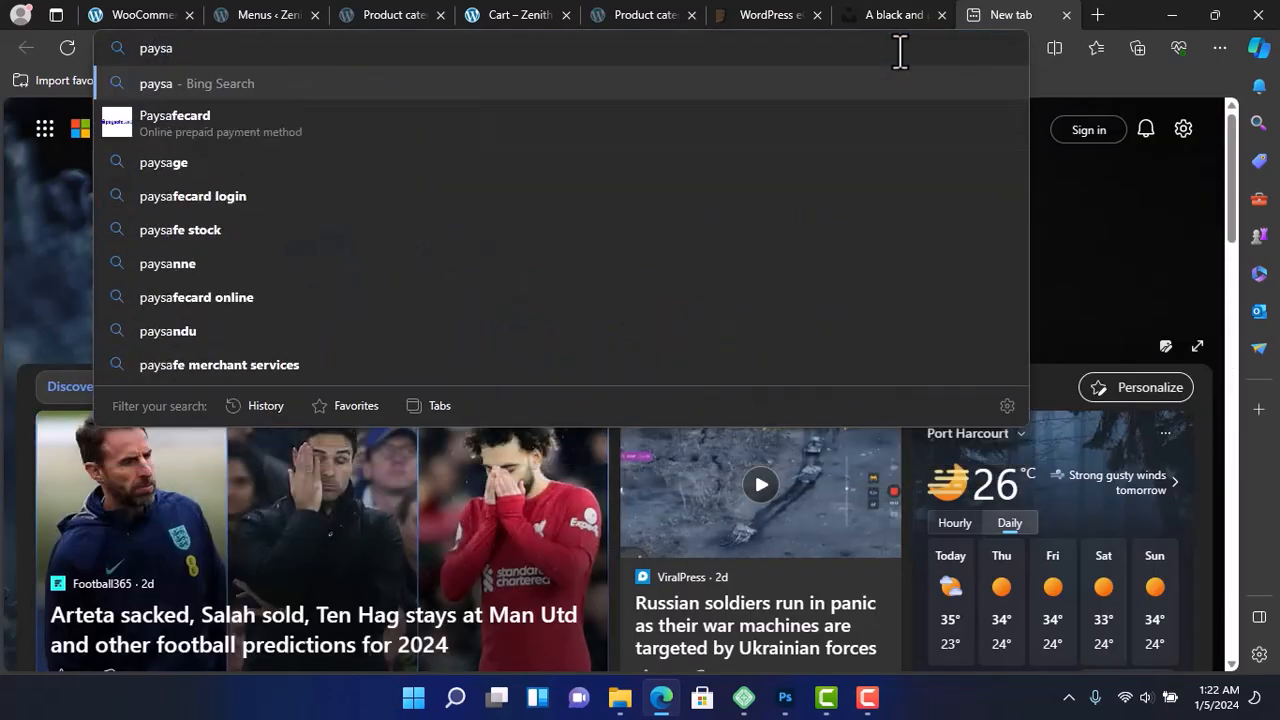
key(BackSpace)
key(BackSpace)
text(tack)
key(Return)
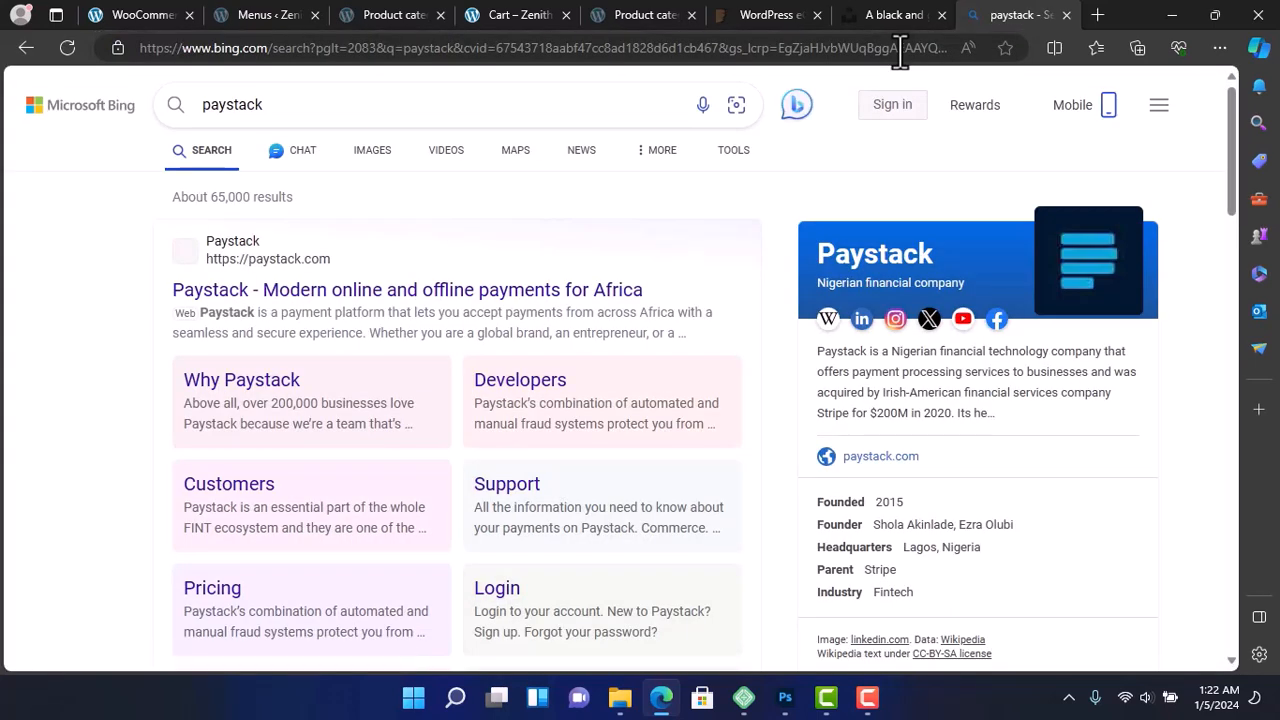
click(617, 292)
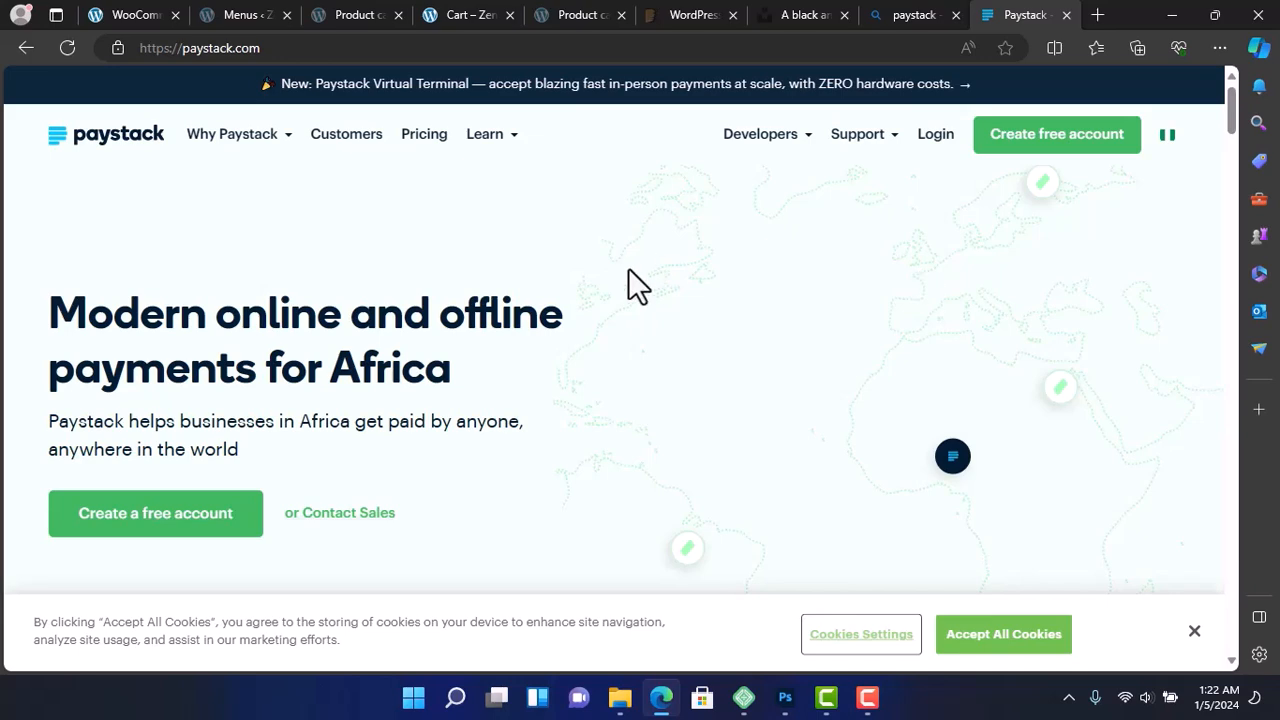
click(151, 12)
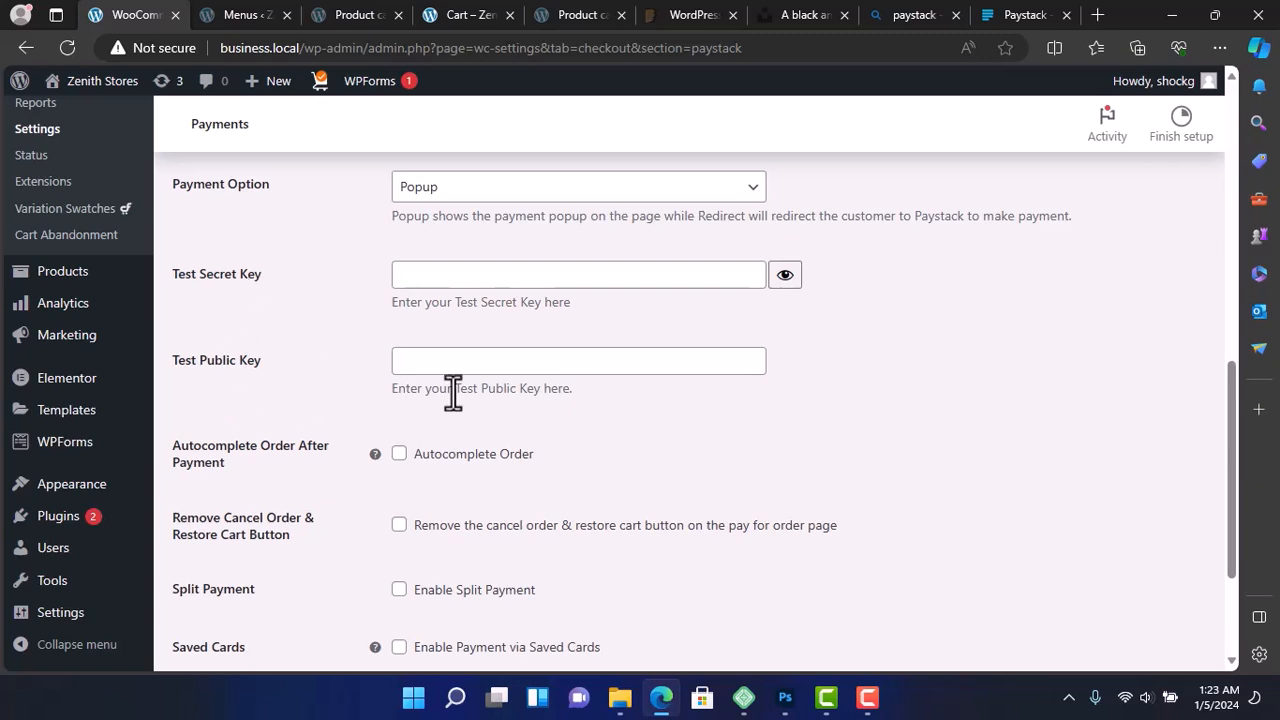
Step: Move from the Test Secret Key to Test Public Key field, leaving both empty, then show the Cart tab
click(687, 276)
key(Tab)
scroll(1250, 477, down, 2)
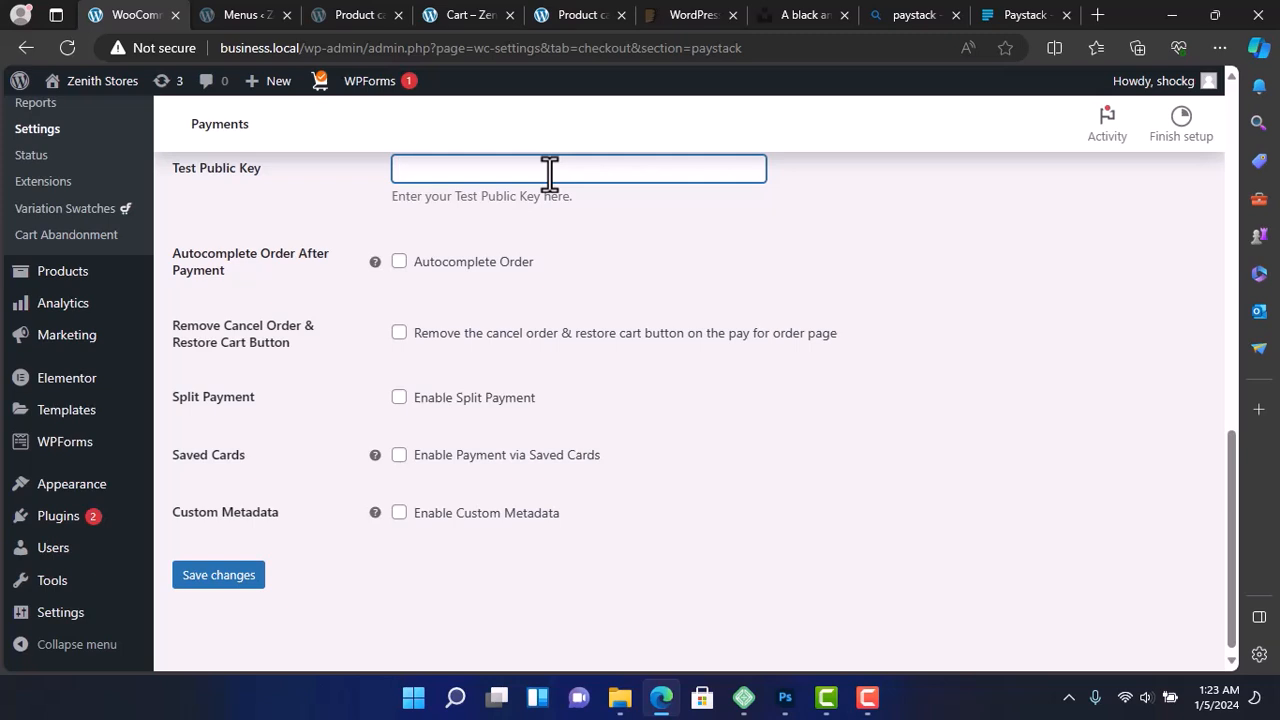
click(480, 14)
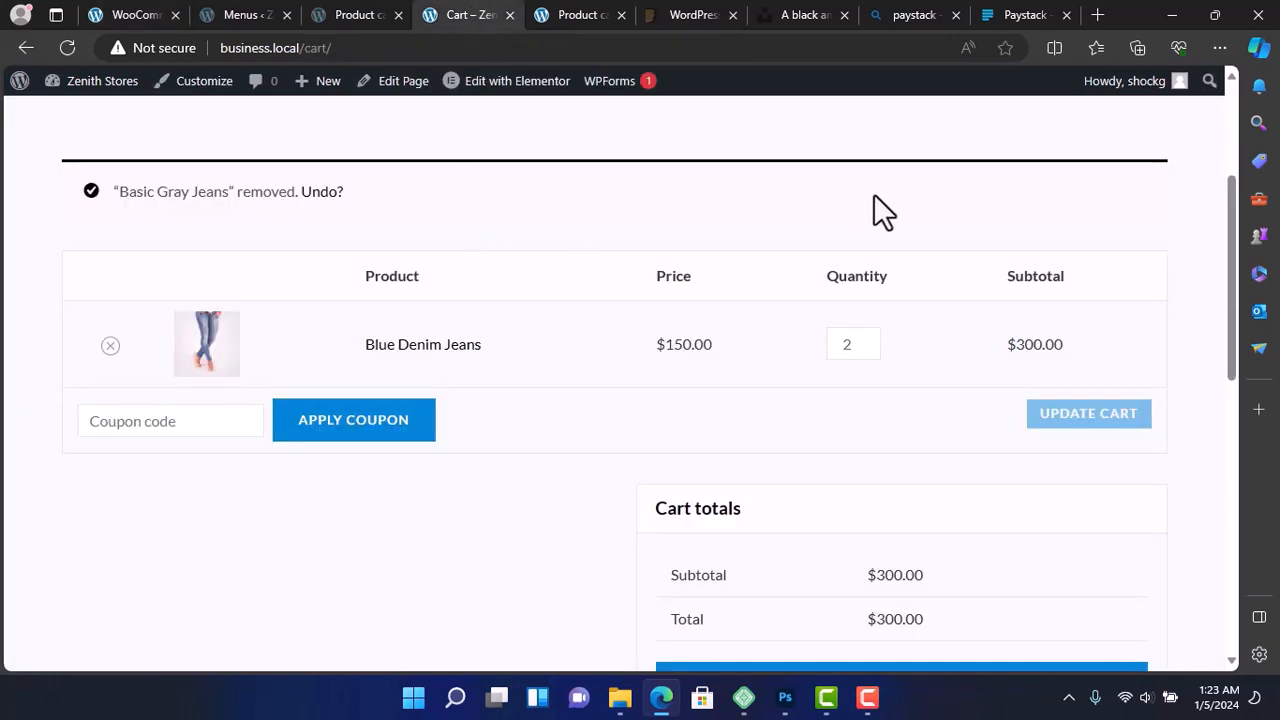
Step: Refresh the cart of two Blue Denim Jeans ($300.00) and proceed to checkout
scroll(852, 285, up, 3)
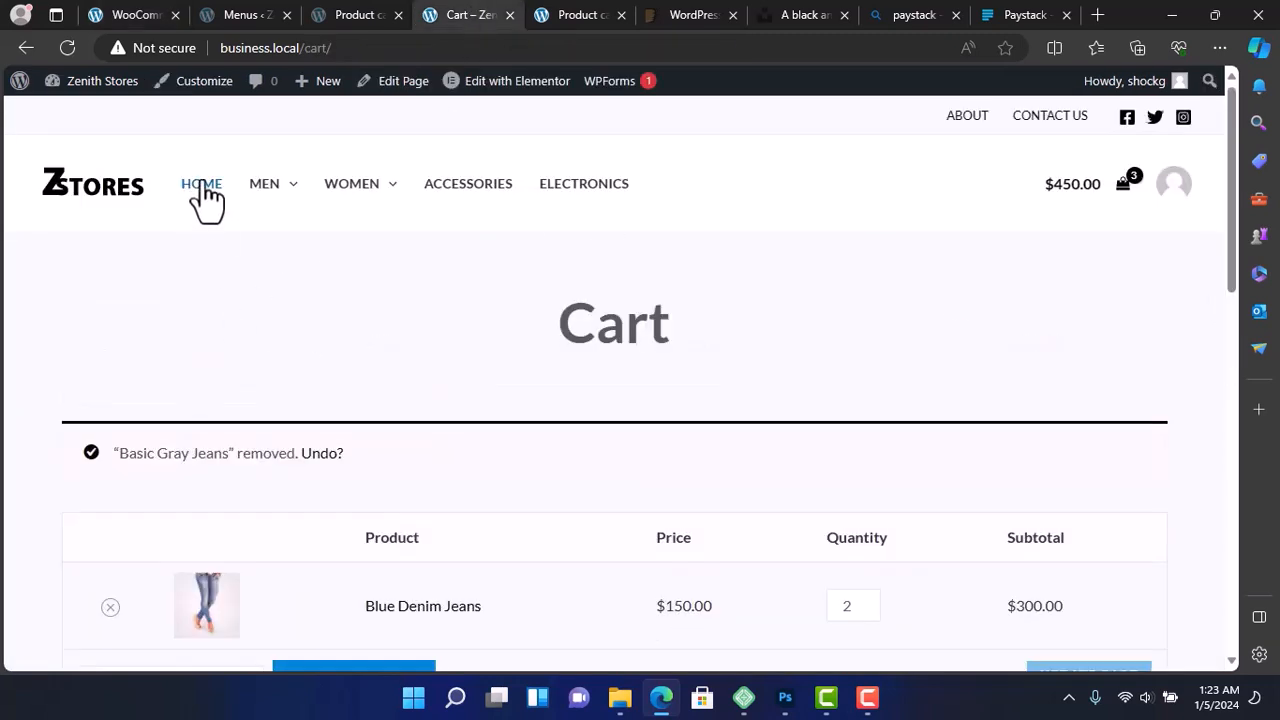
click(1075, 196)
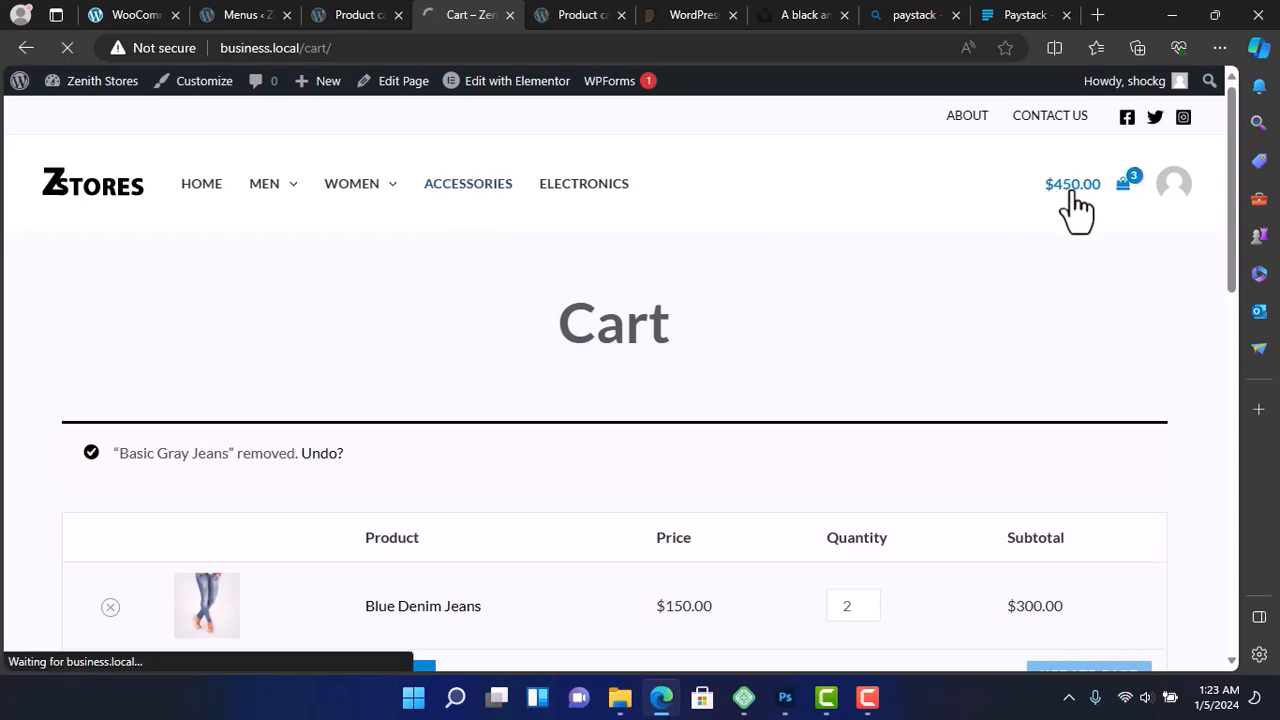
drag(1233, 214, 1246, 334)
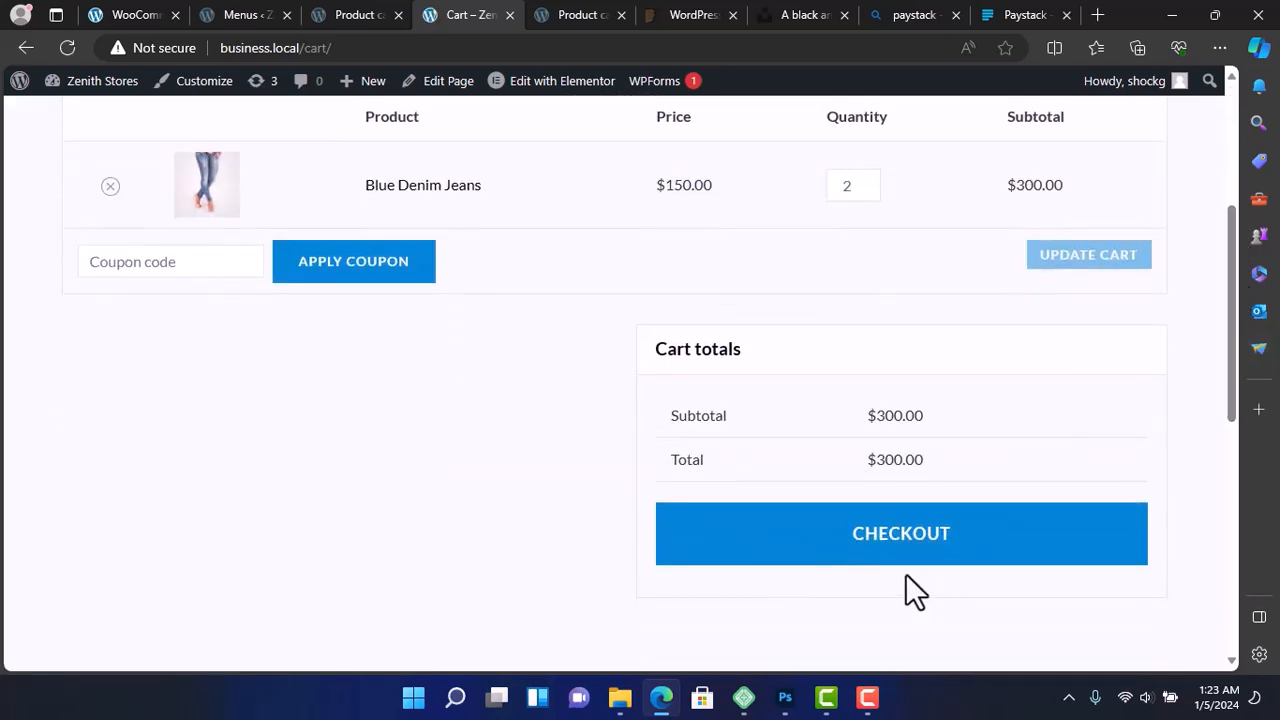
click(918, 540)
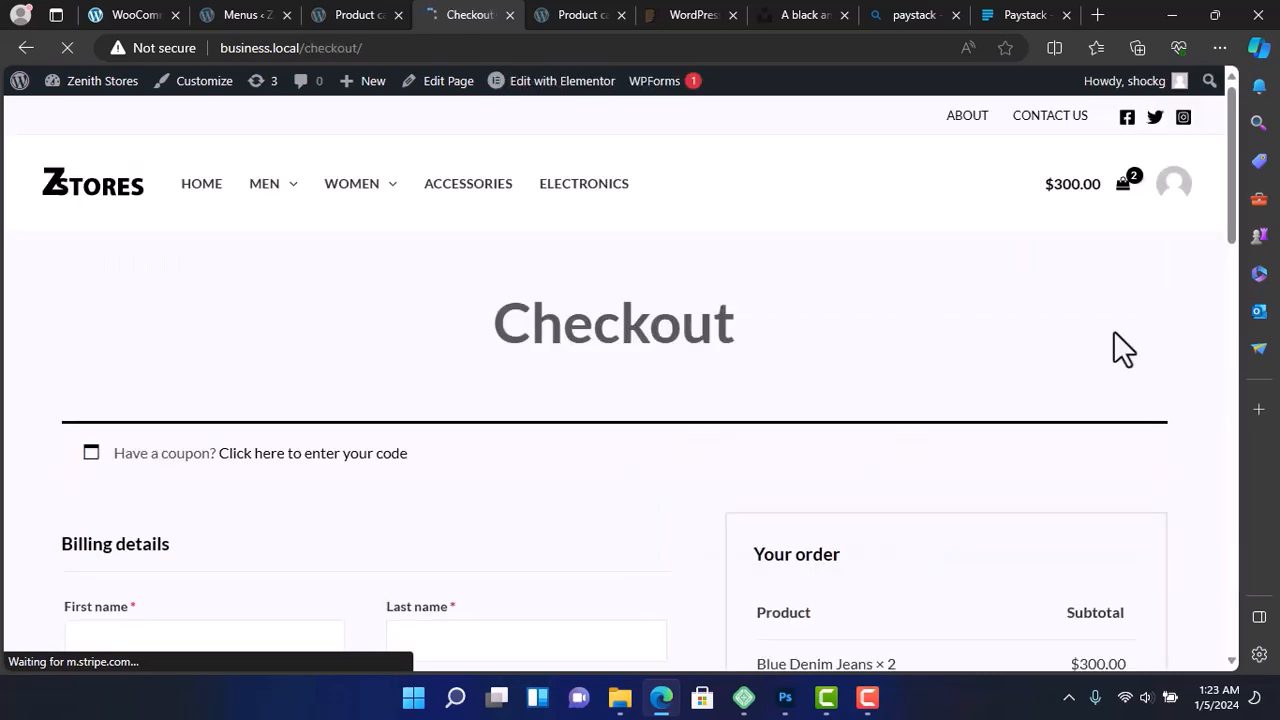
Step: Verify checkout offers Cash on delivery, then go to the ZStores home page
drag(1226, 185, 1238, 339)
drag(792, 276, 751, 268)
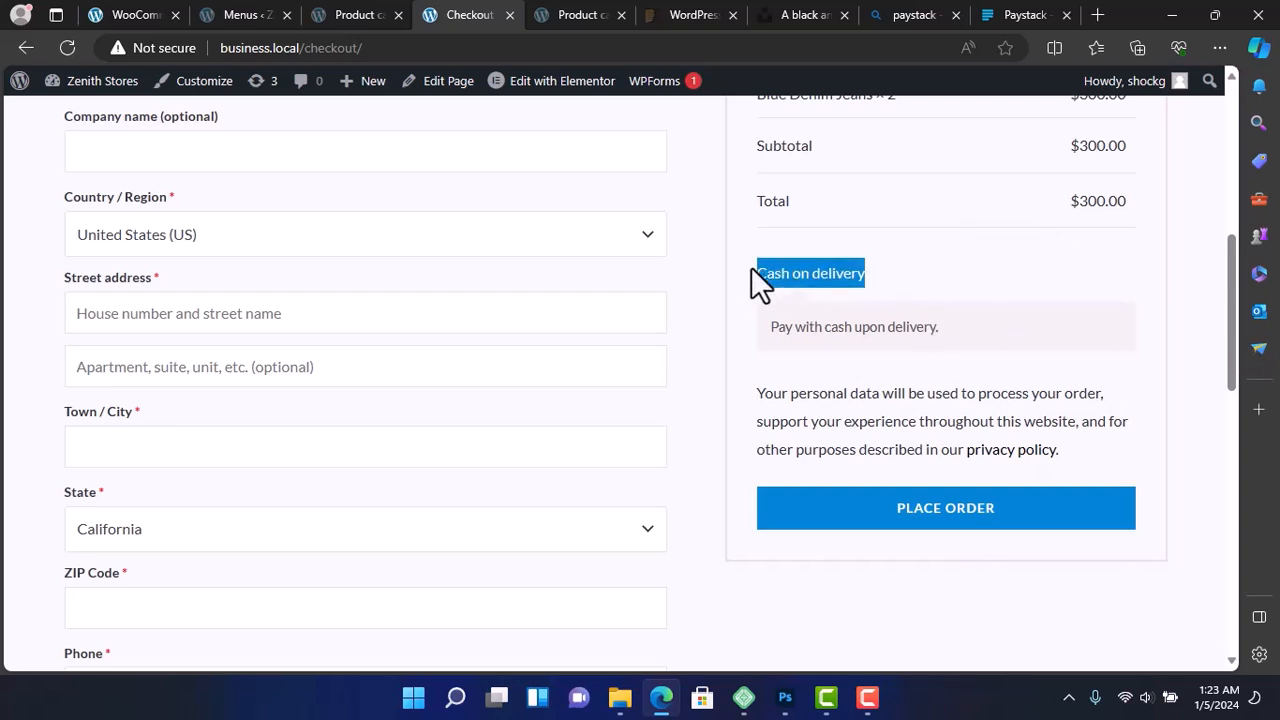
click(870, 268)
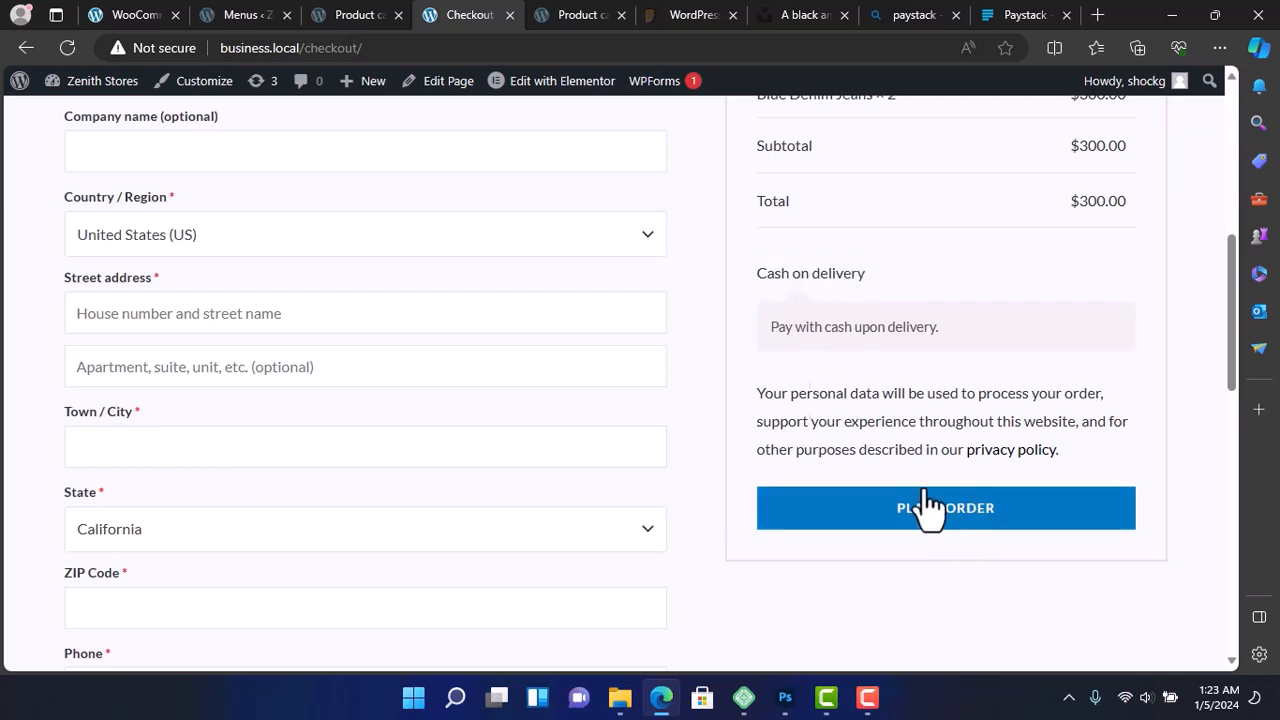
click(146, 21)
drag(1231, 188, 1251, 512)
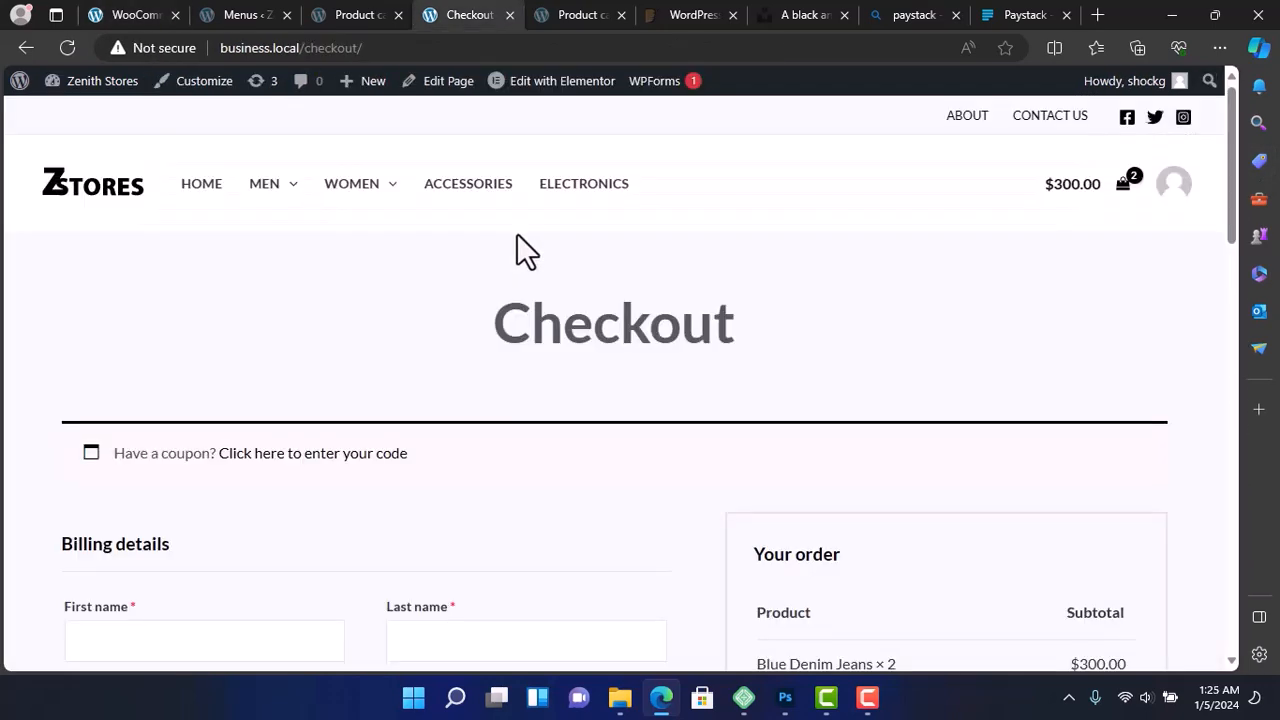
click(117, 195)
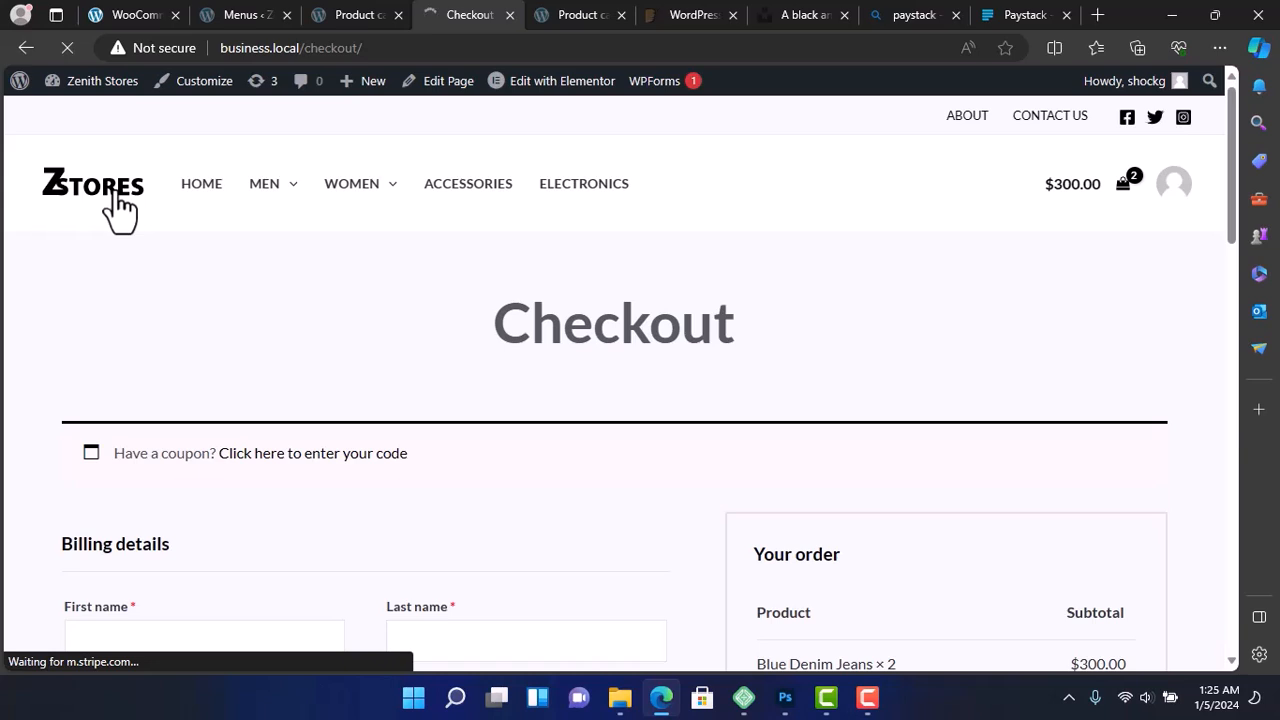
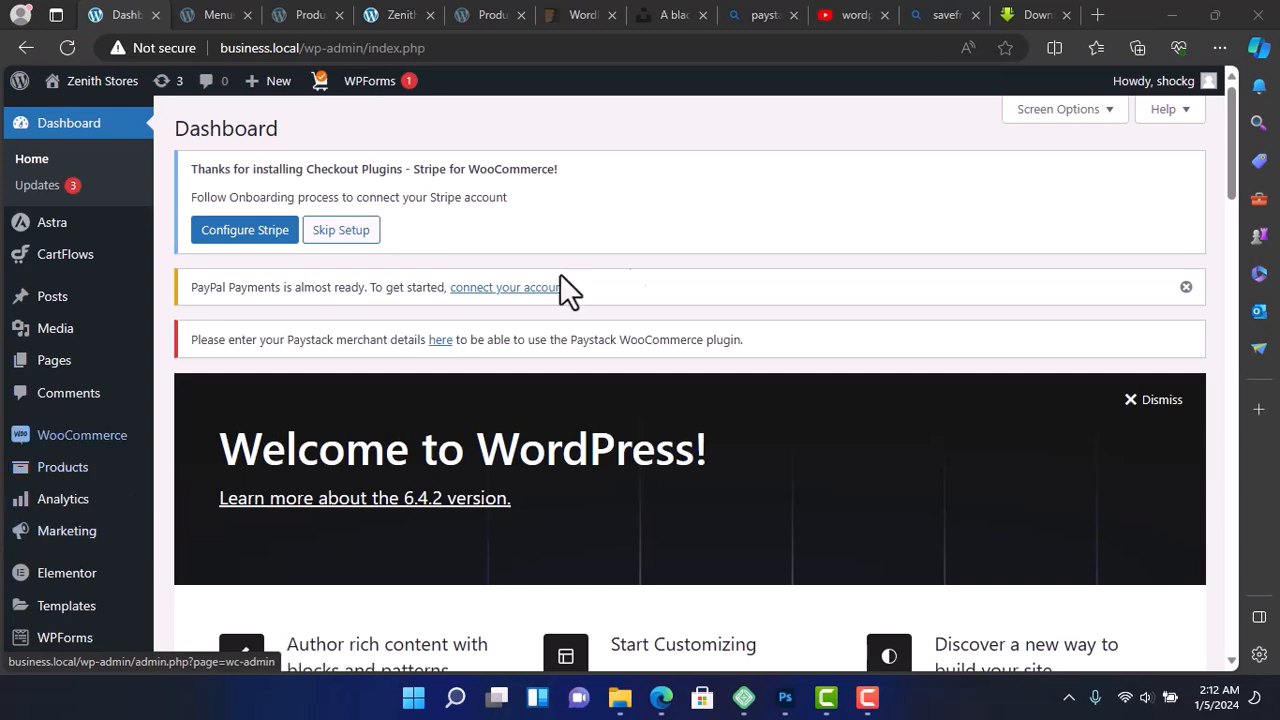
Step: Search the plugin directory for 'all in one migration', then install and activate All-in-One WP Migration
scroll(766, 337, down, 3)
mouse_move(58, 520)
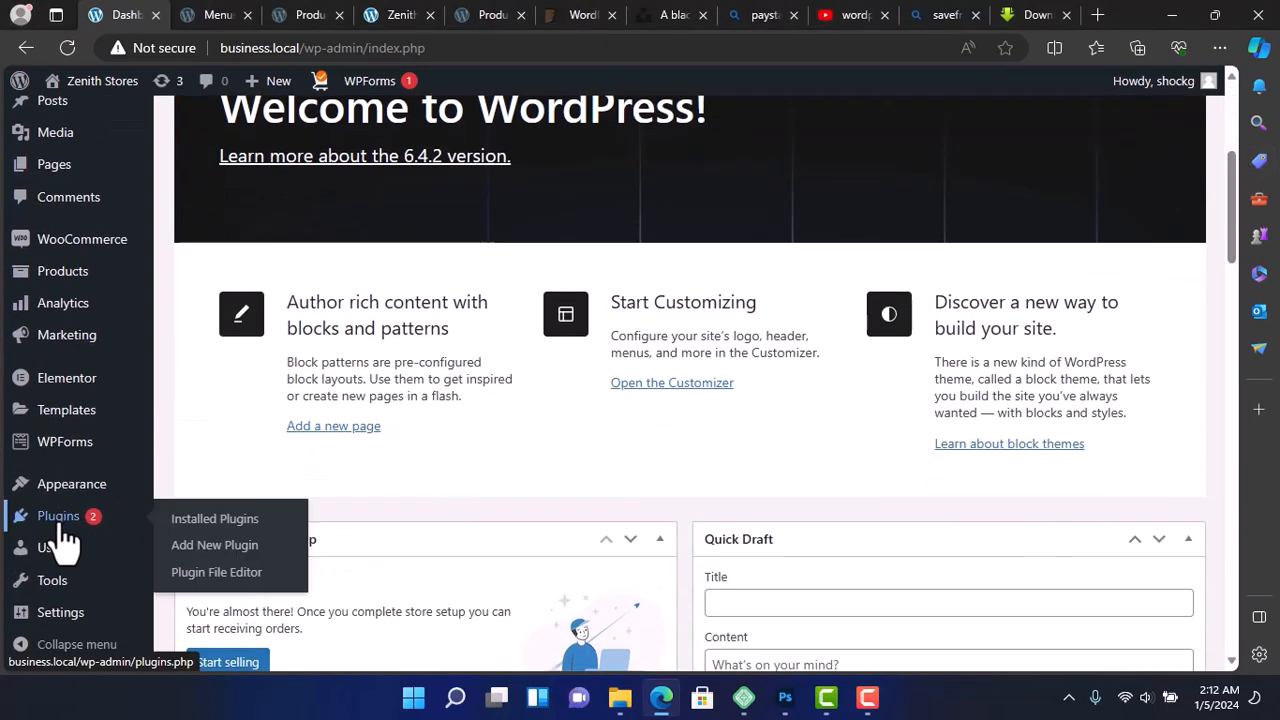
click(224, 558)
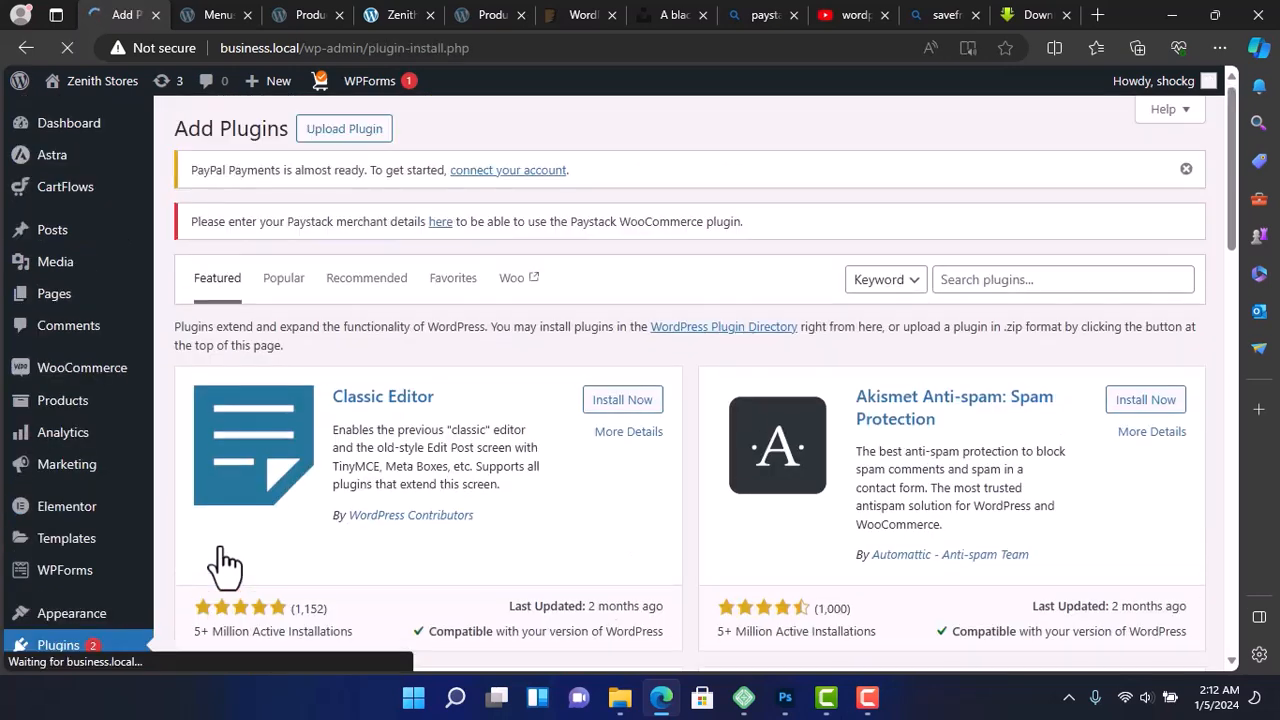
click(989, 279)
text(all in one m)
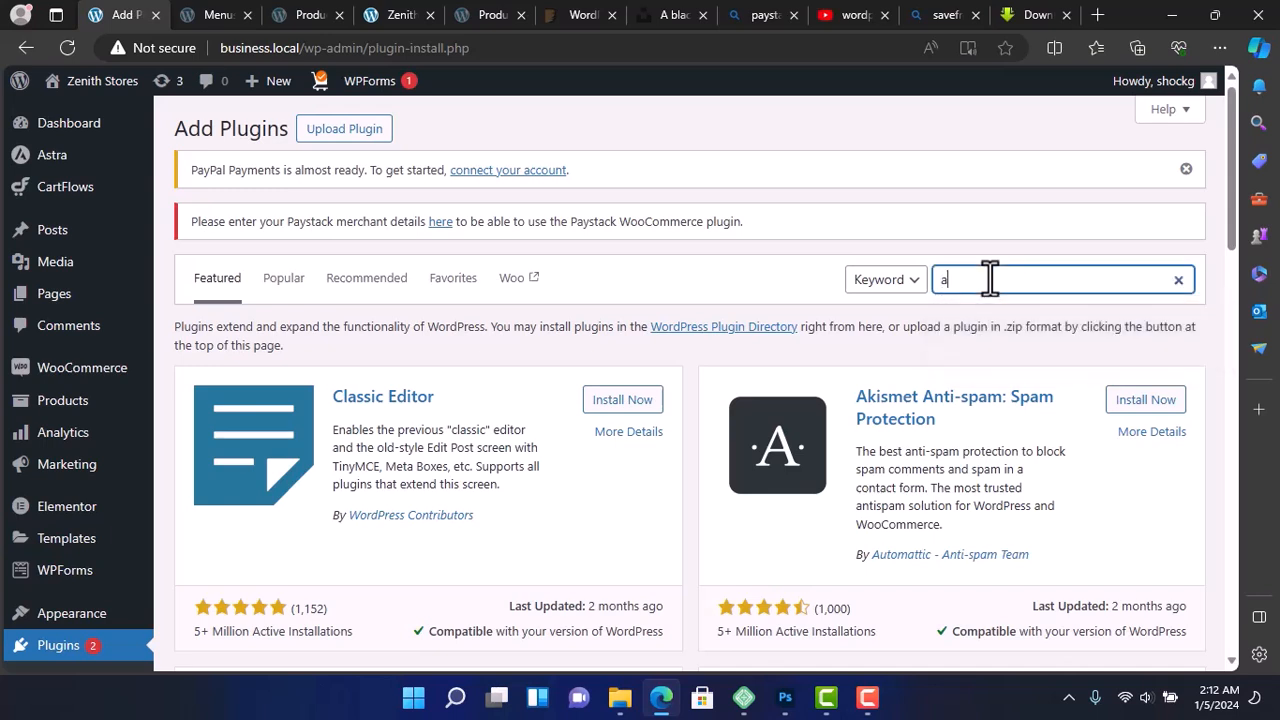
text(igration)
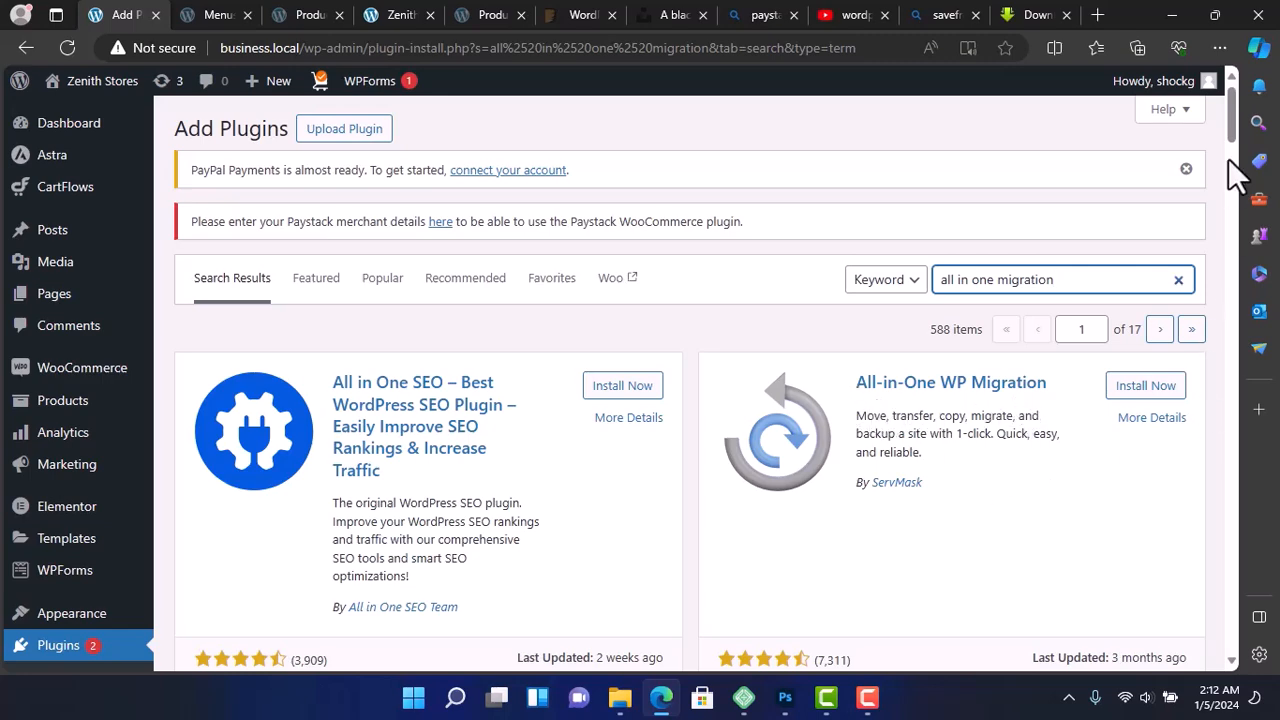
scroll(1231, 130, down, 2)
click(1140, 254)
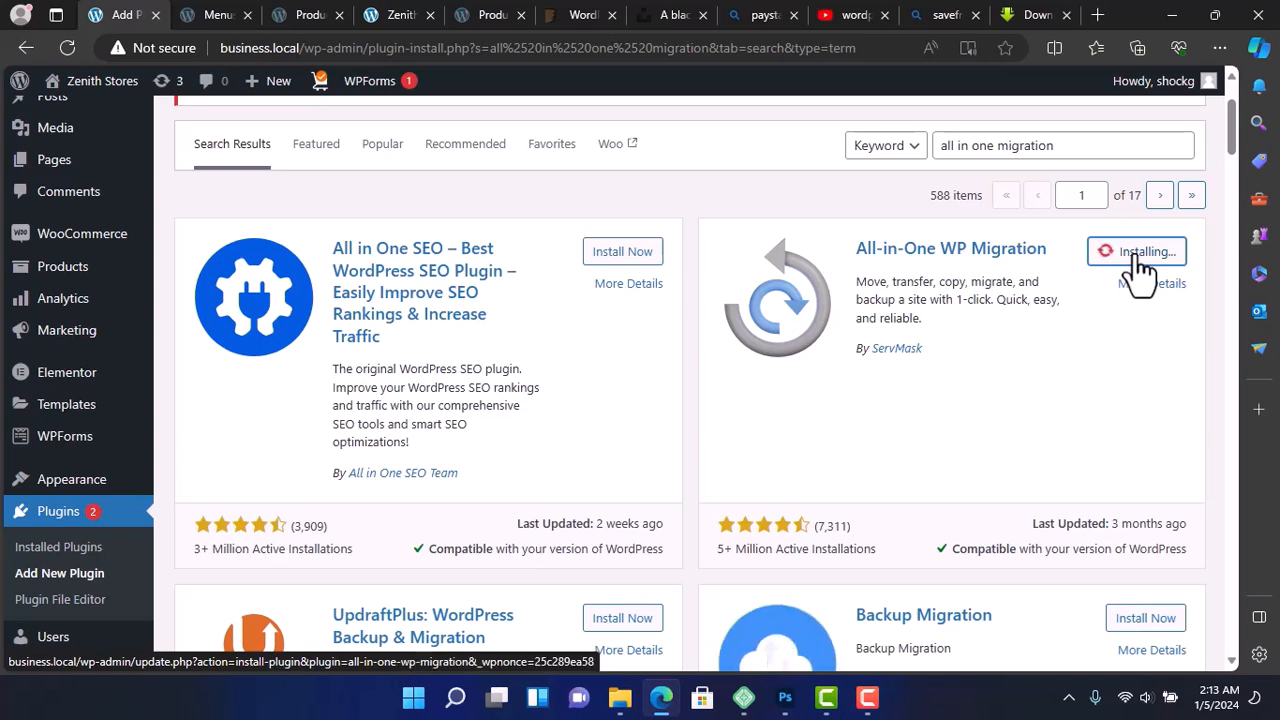
click(1140, 258)
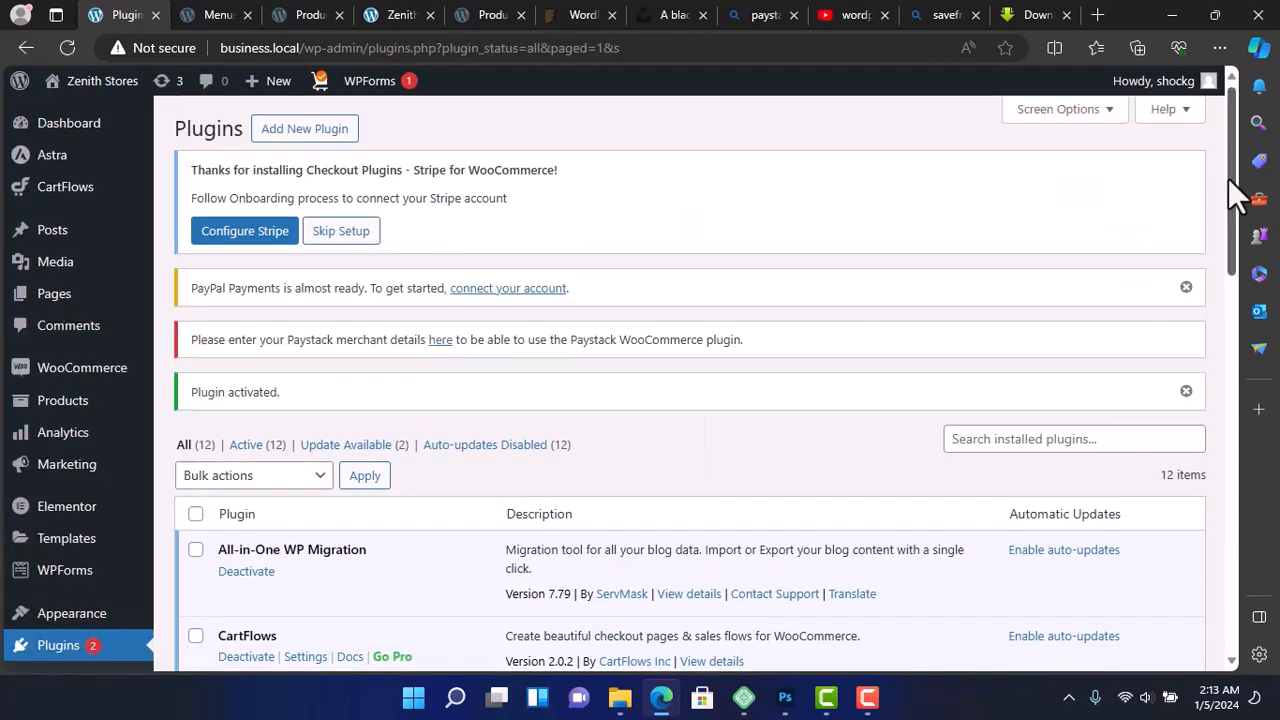
Step: Export business.local to a file with All-in-One WP Migration and download the 373 MB backup
scroll(1237, 190, down, 4)
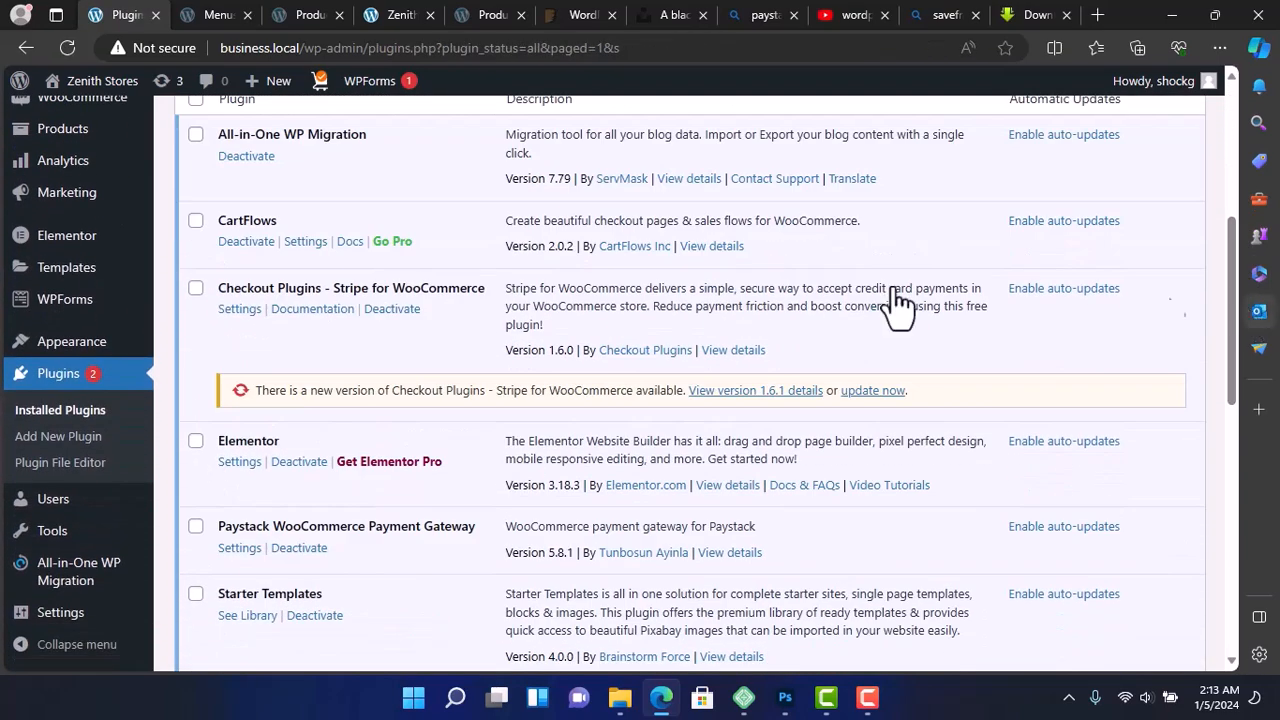
mouse_move(75, 593)
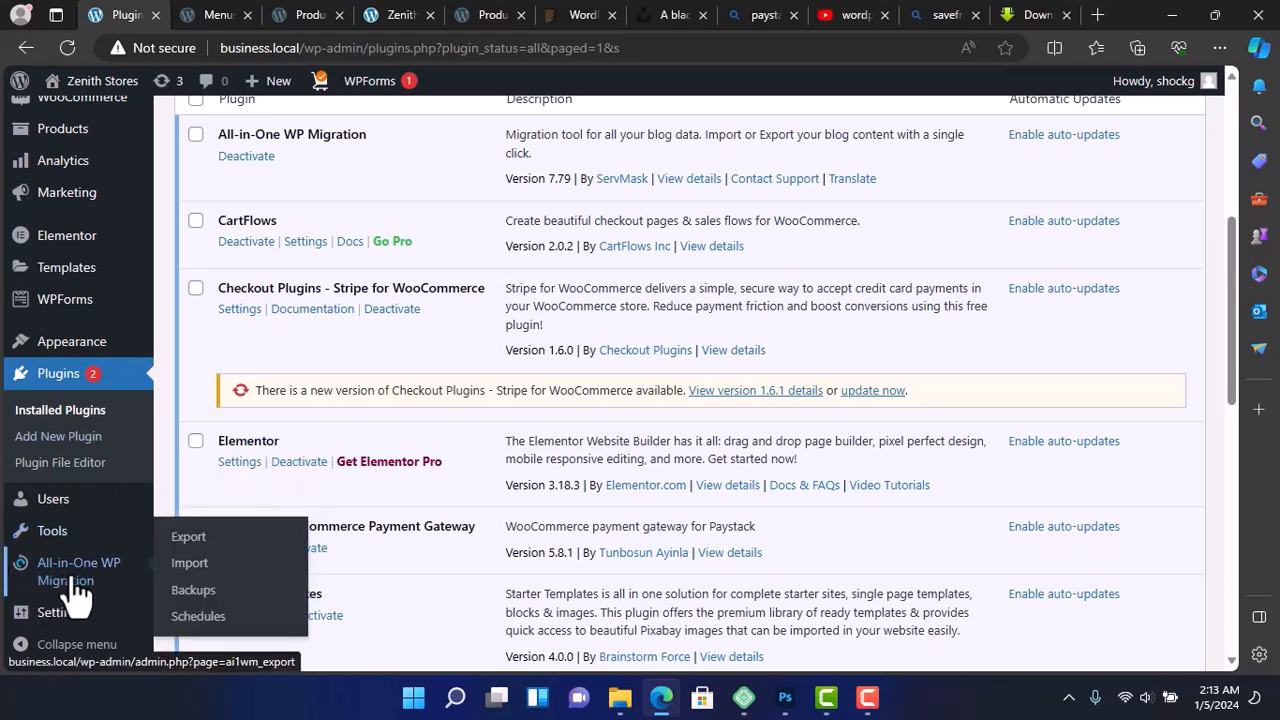
click(188, 540)
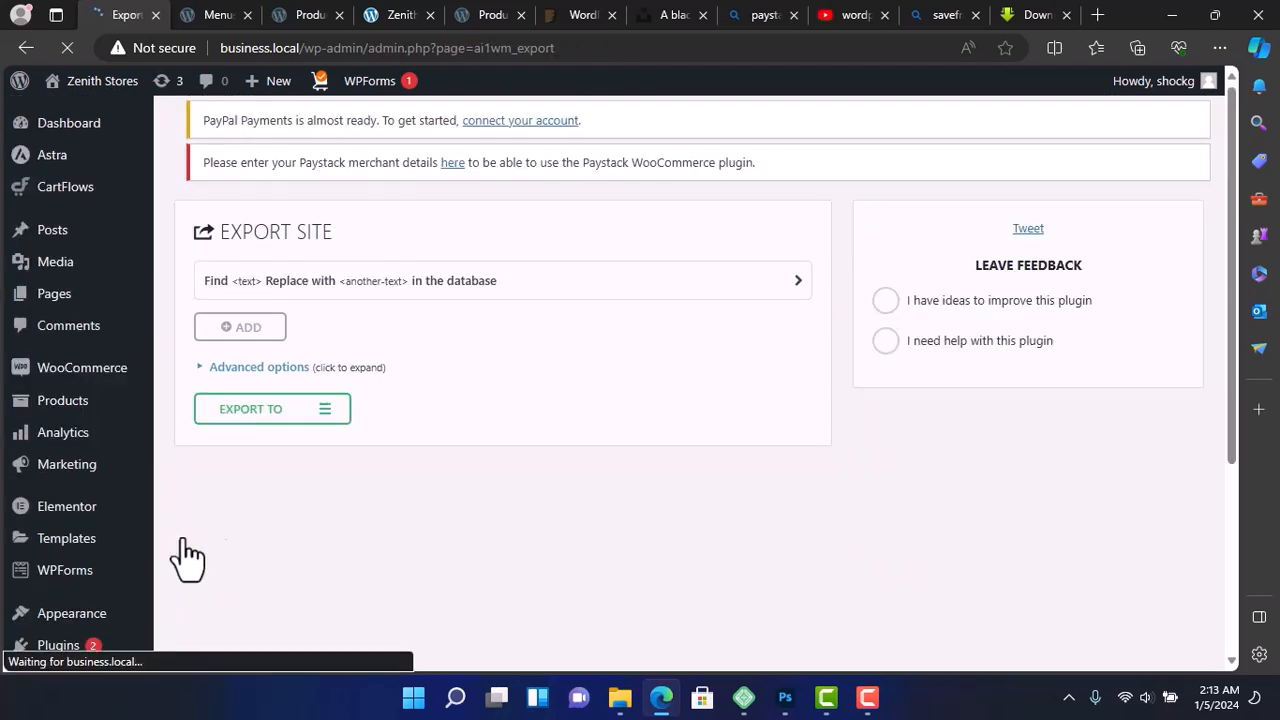
click(325, 410)
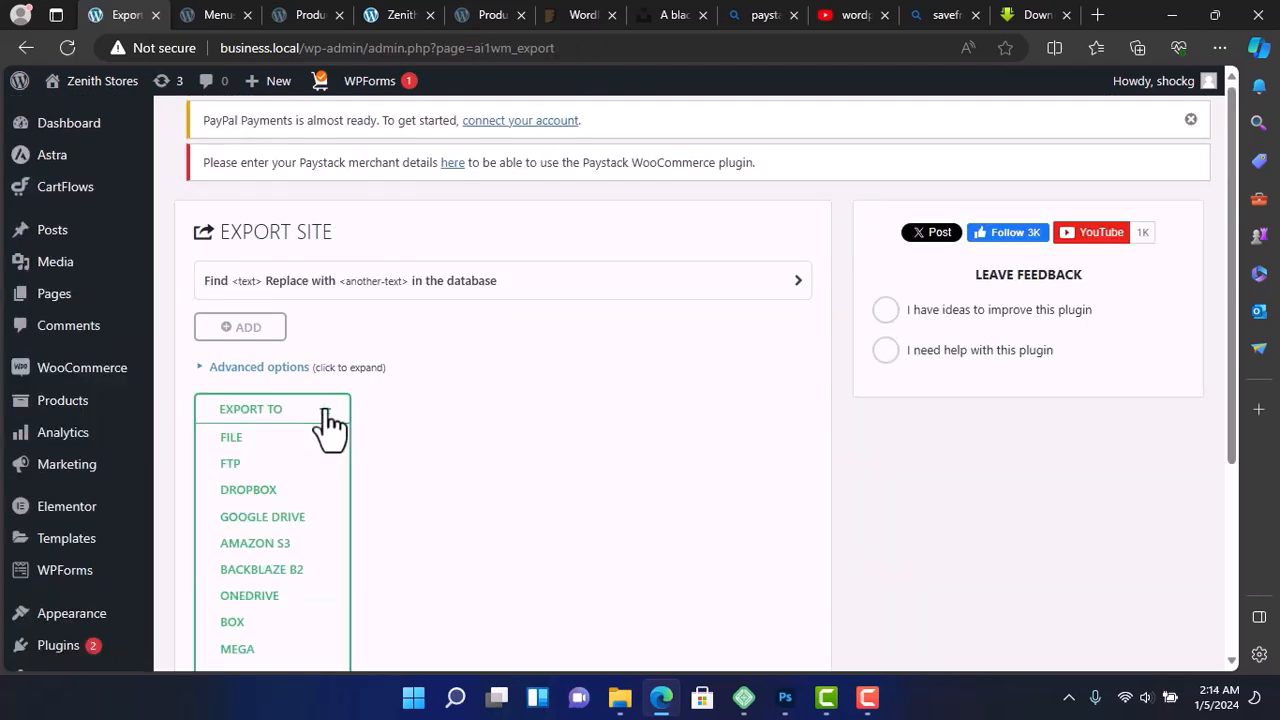
click(233, 452)
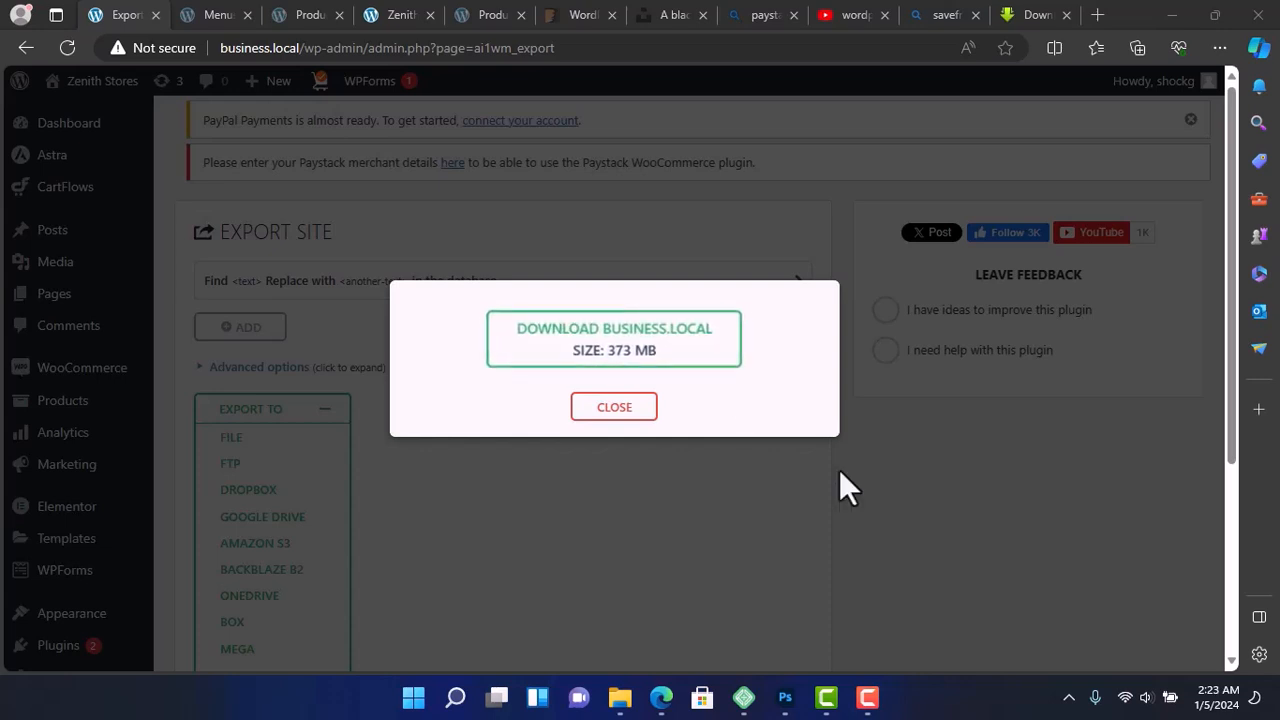
click(637, 350)
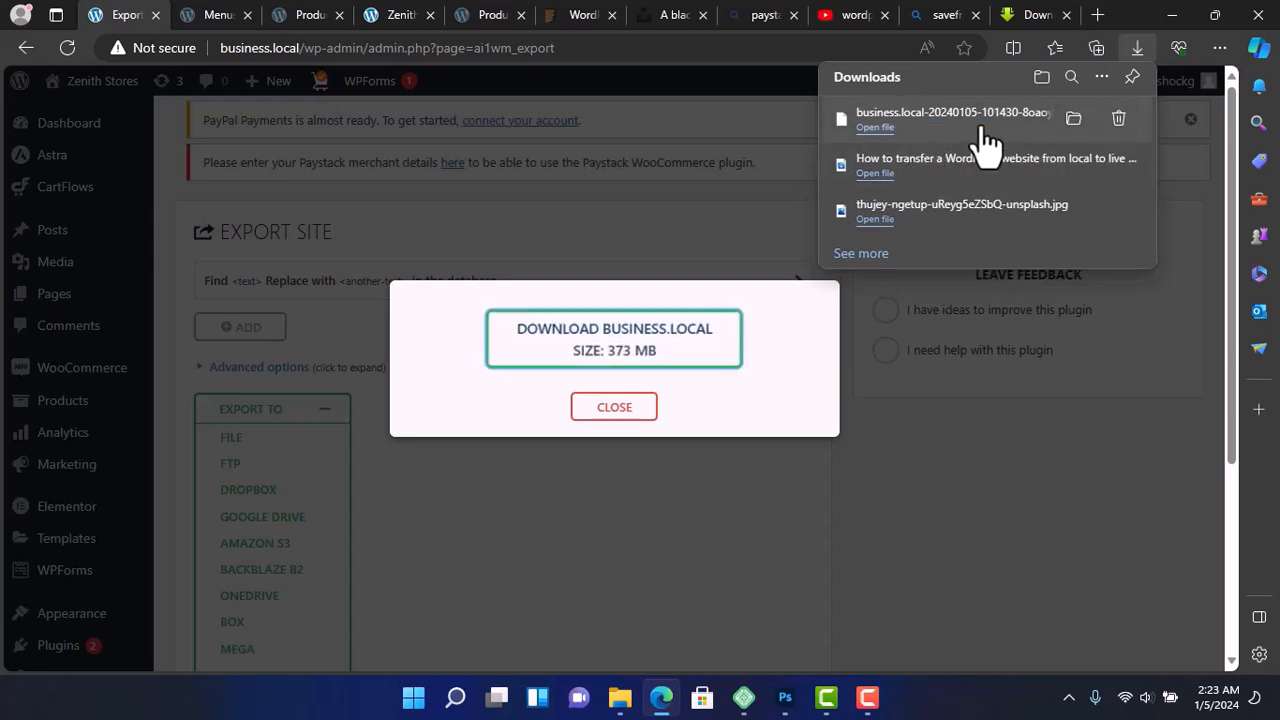
click(608, 414)
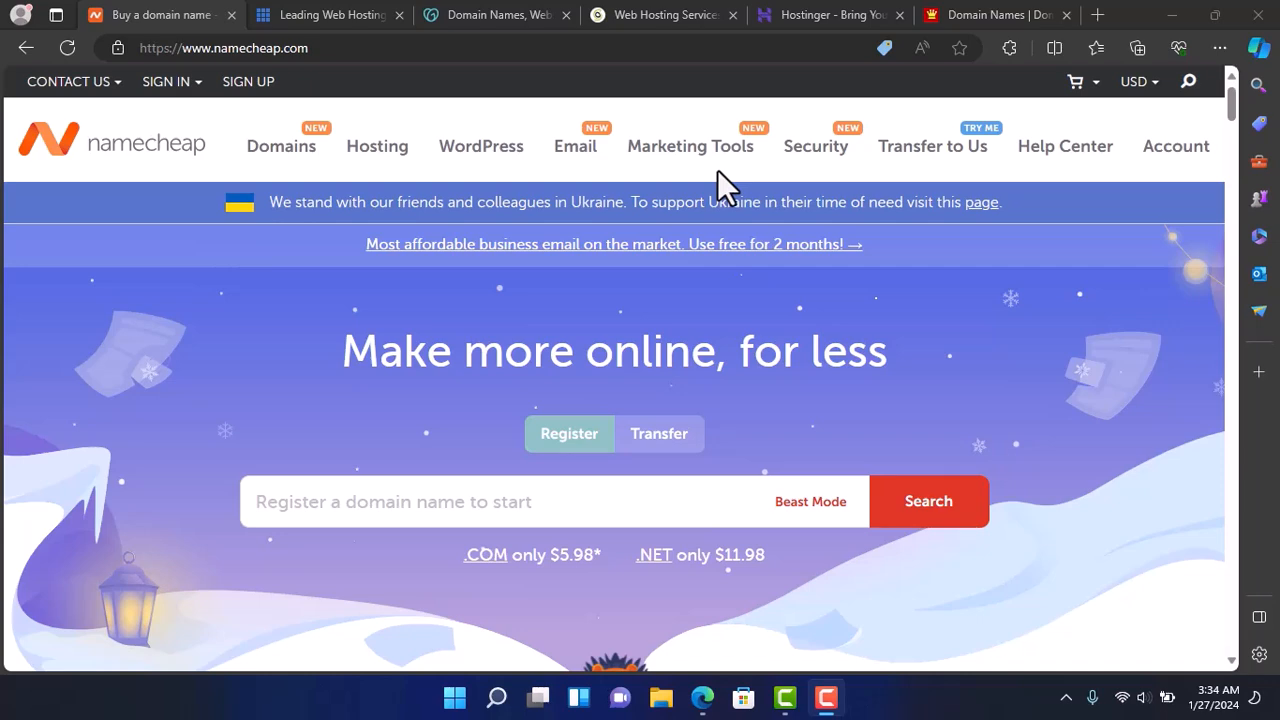
click(315, 14)
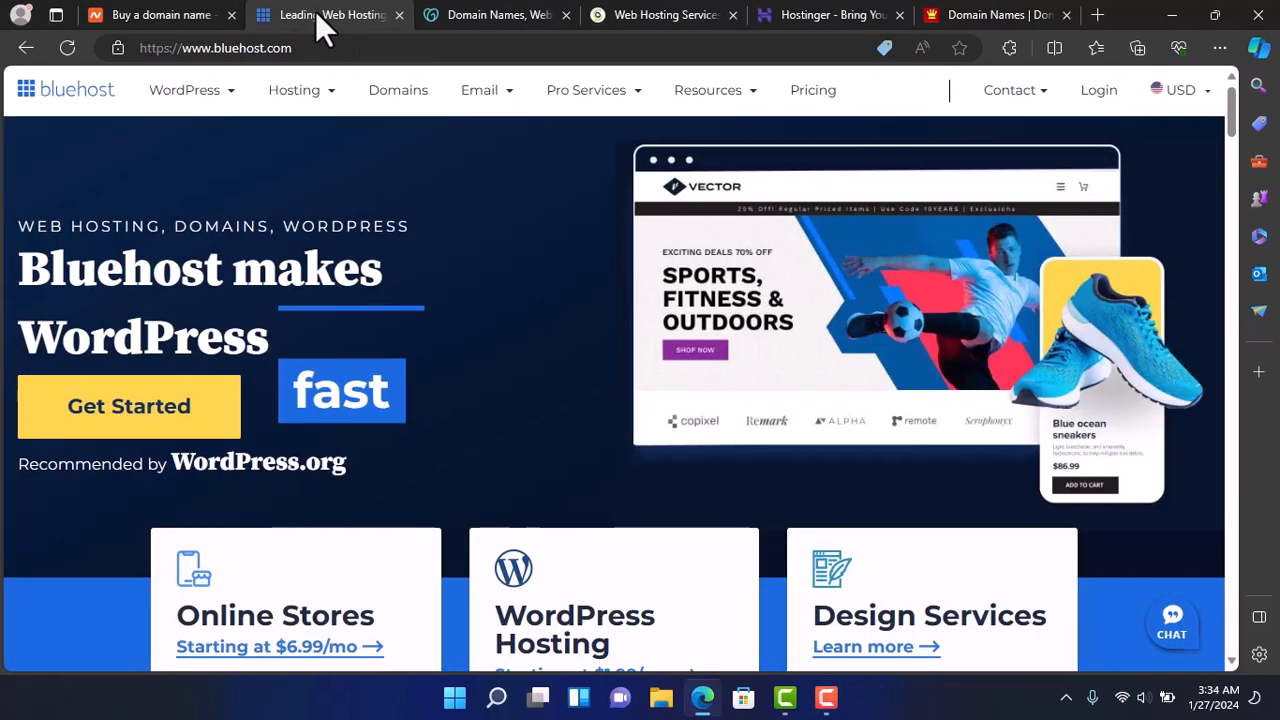
click(489, 14)
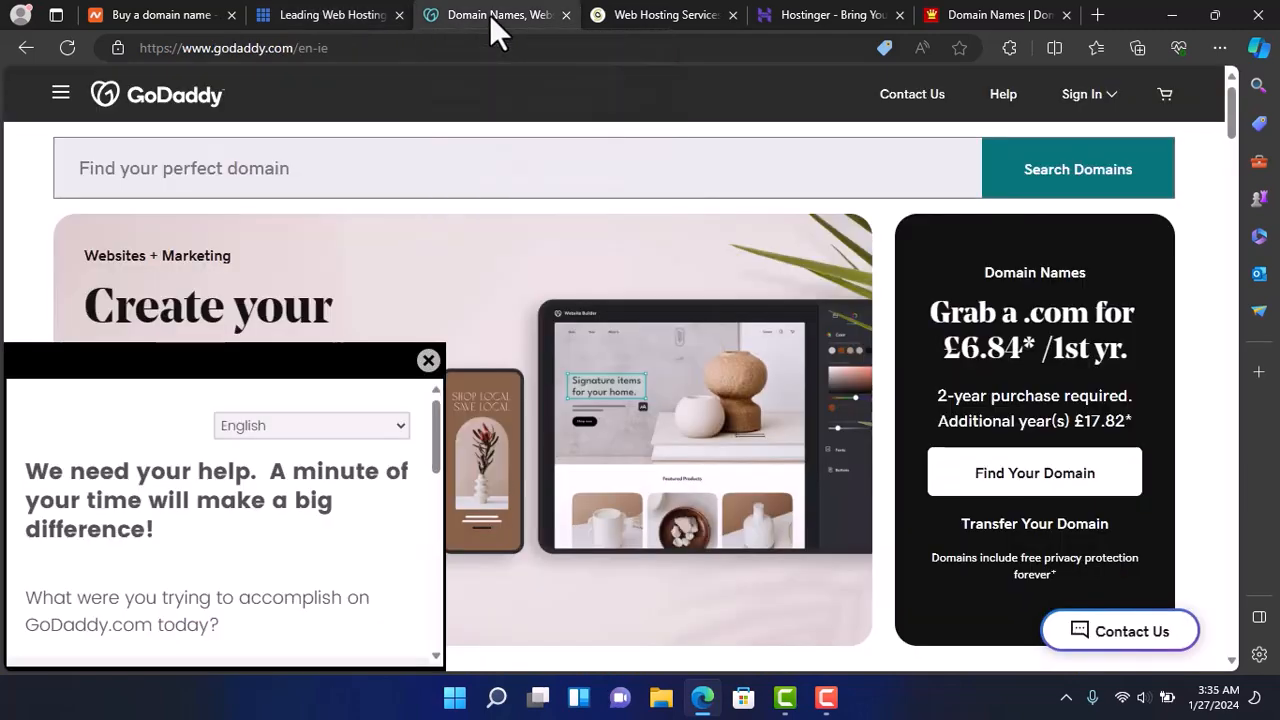
click(660, 16)
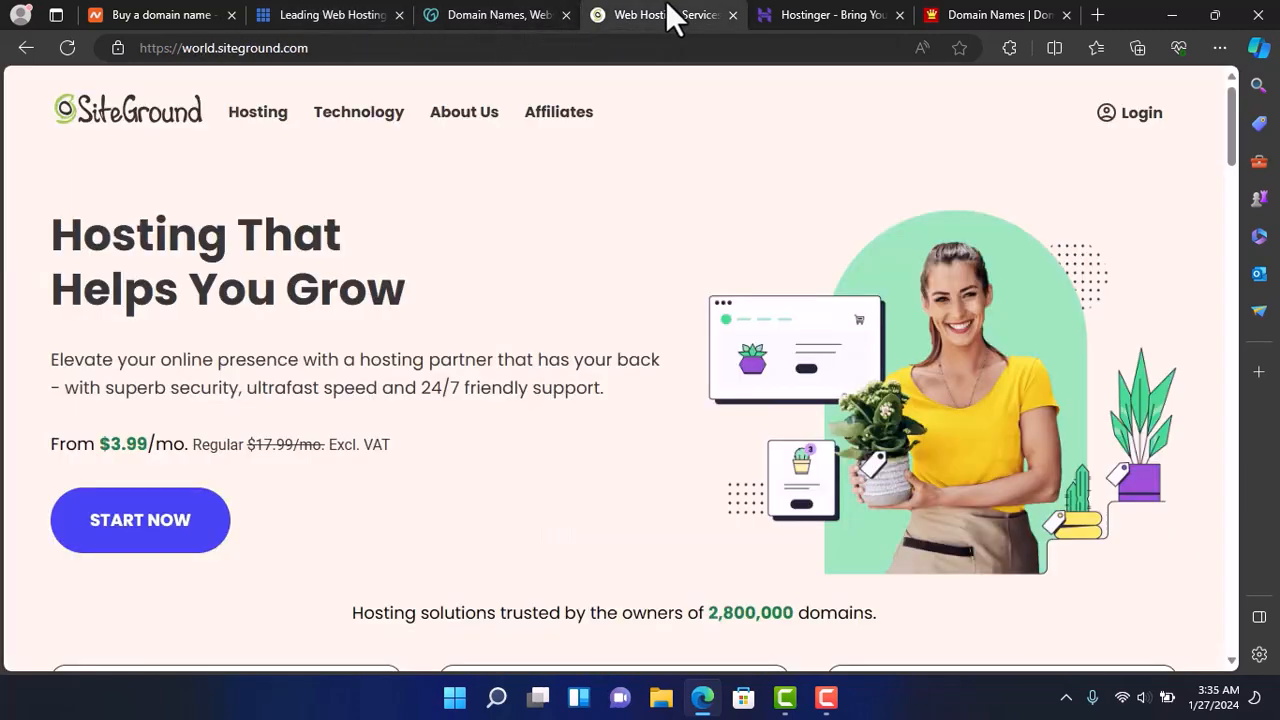
click(823, 22)
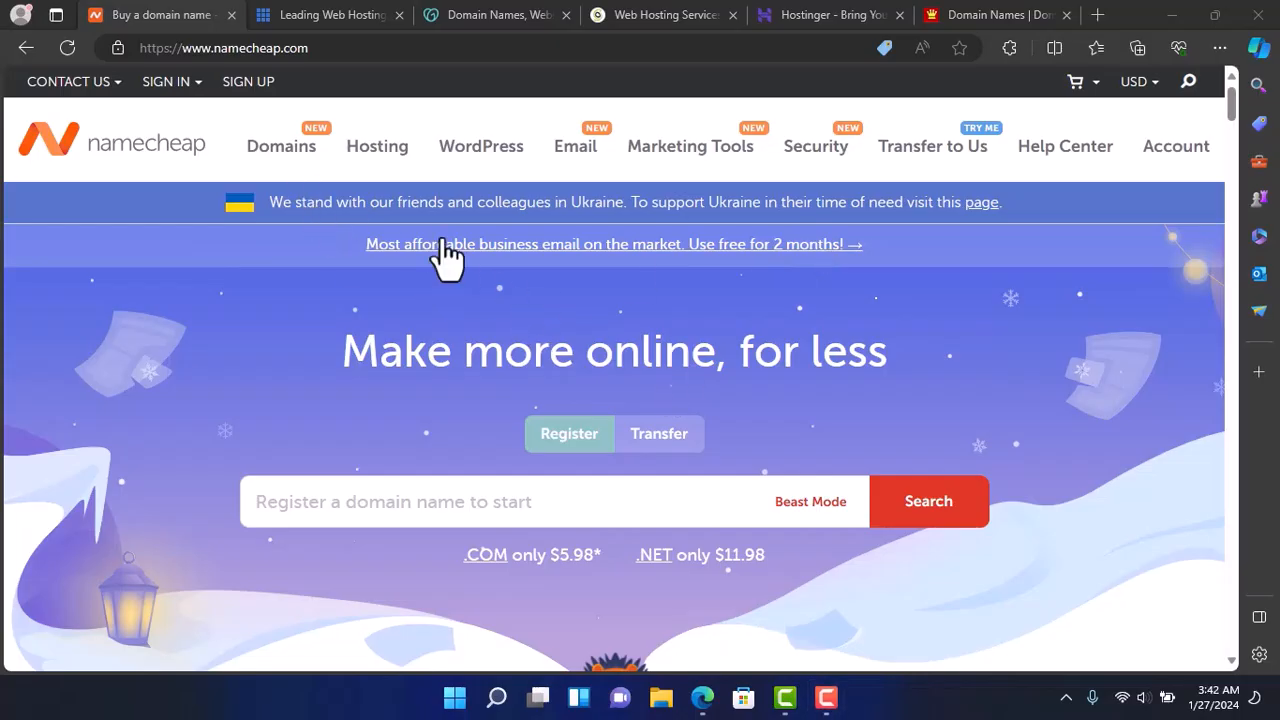
Step: Open Namecheap's shared hosting plans, compare monthly pricing, then switch back to yearly billing
mouse_move(381, 152)
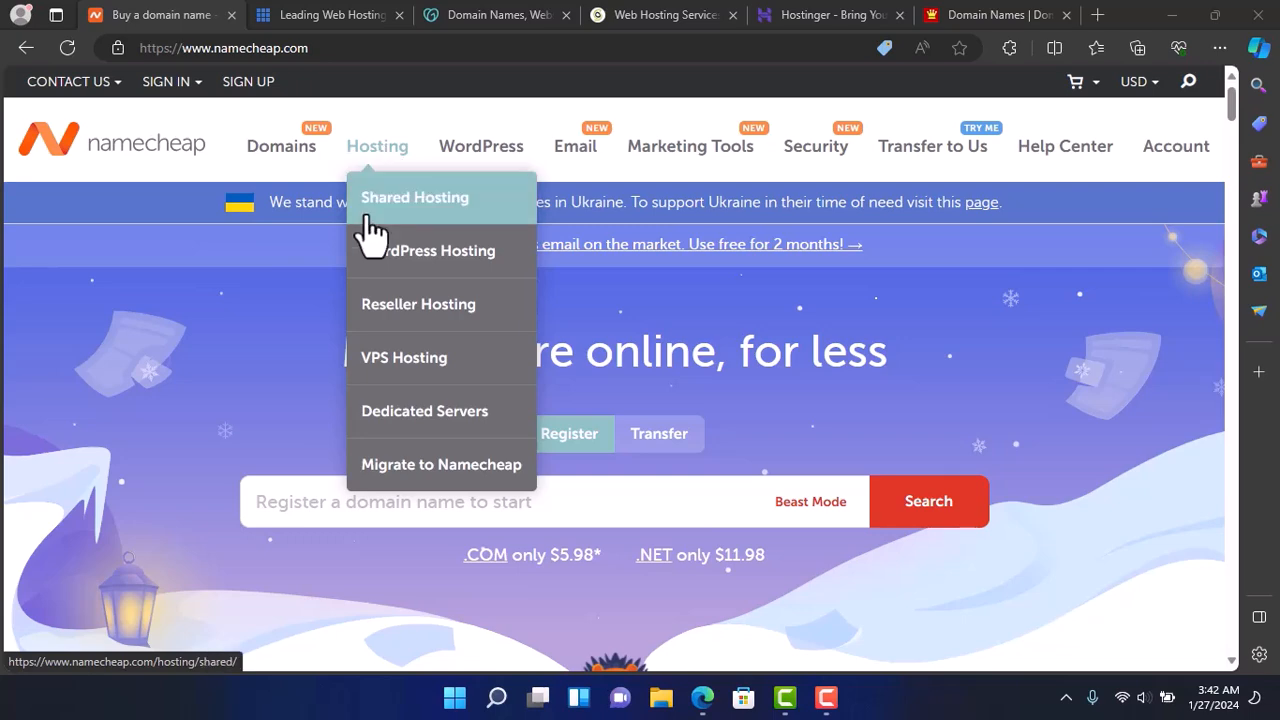
click(440, 215)
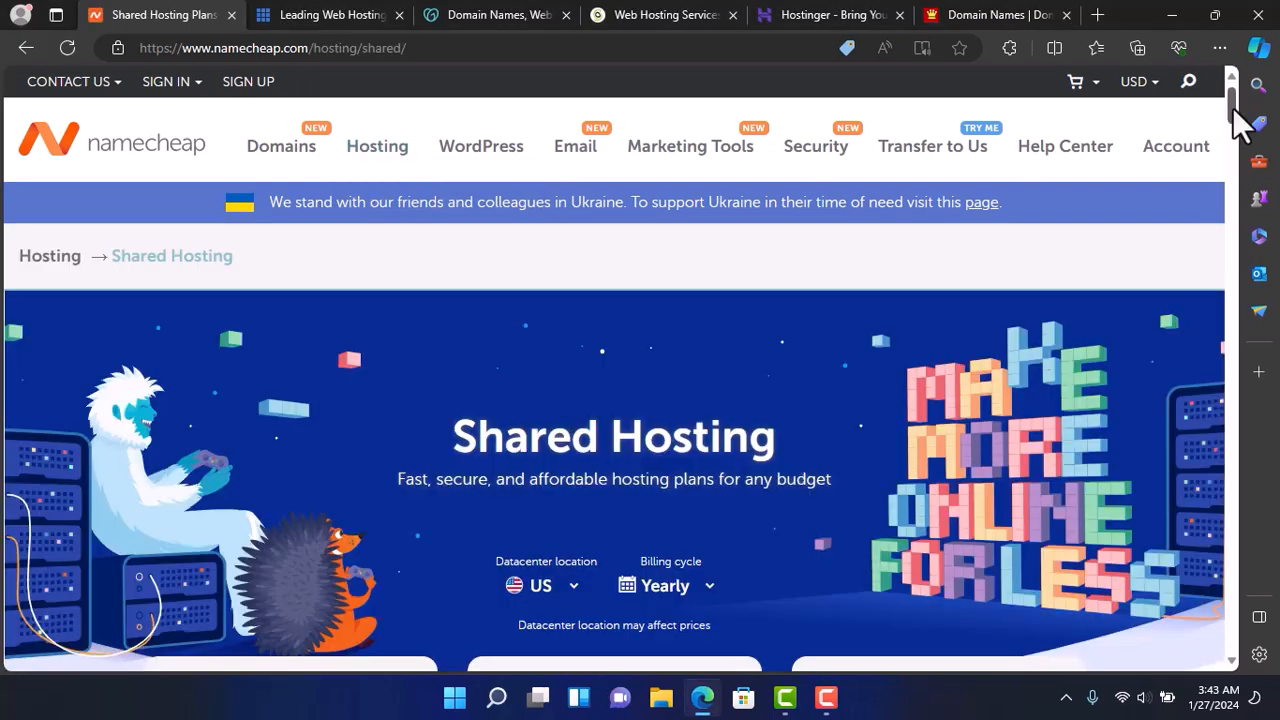
drag(1234, 110, 1234, 130)
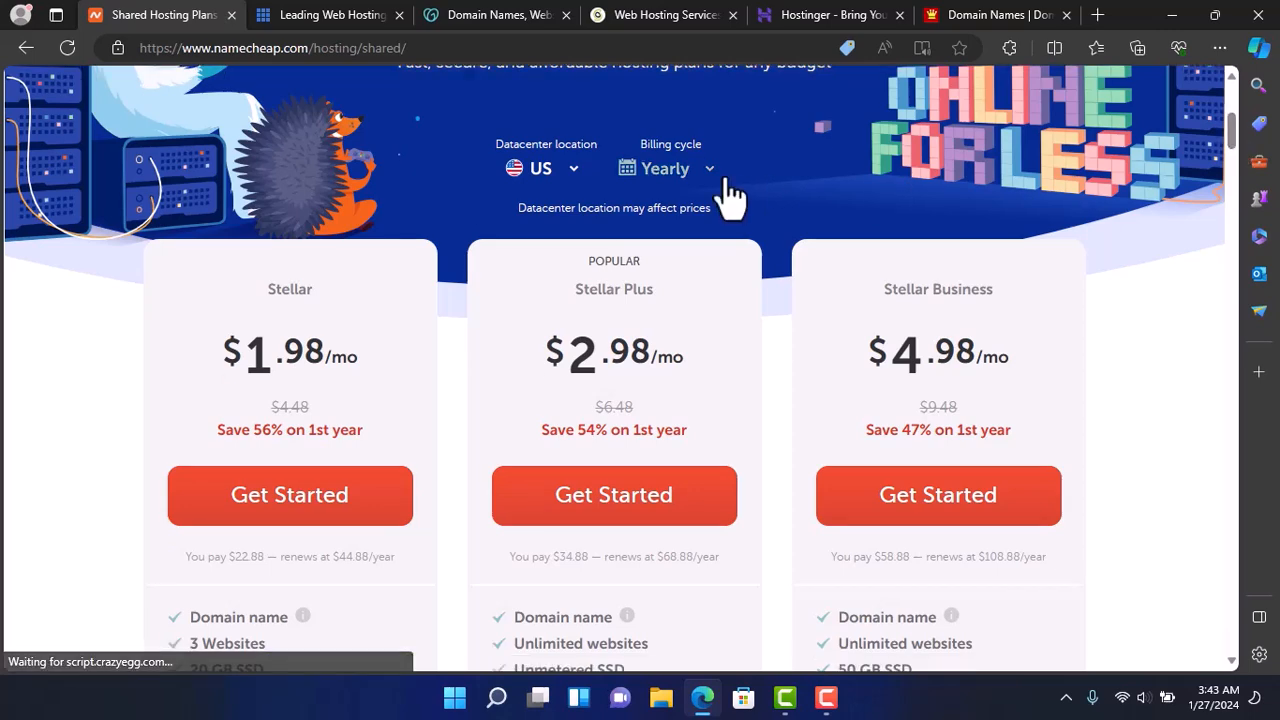
click(710, 186)
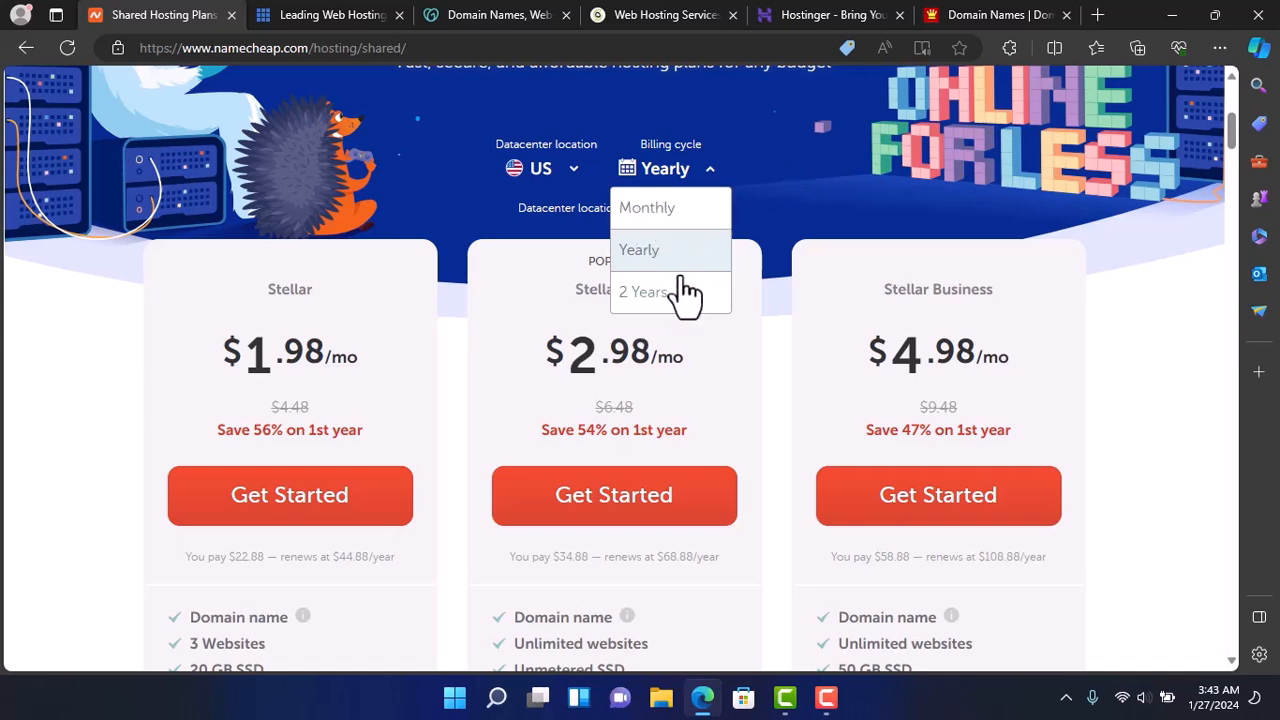
click(672, 212)
scroll(674, 234, down, 1)
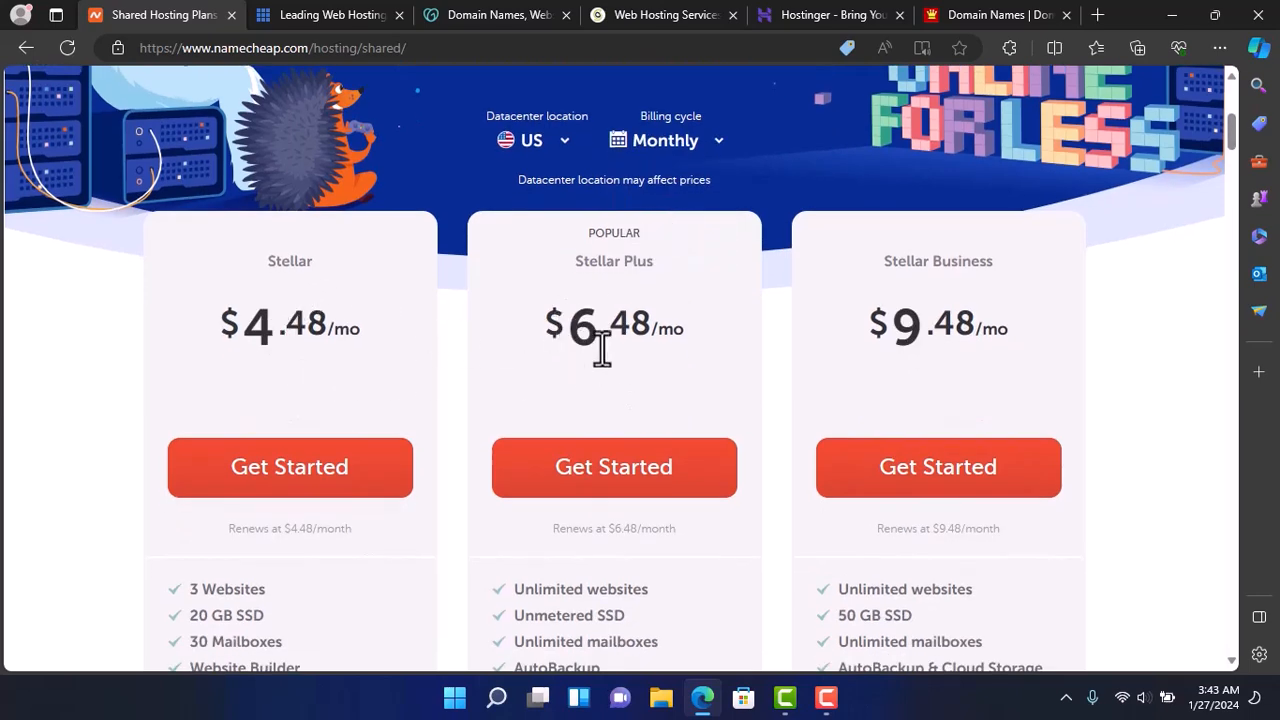
click(710, 150)
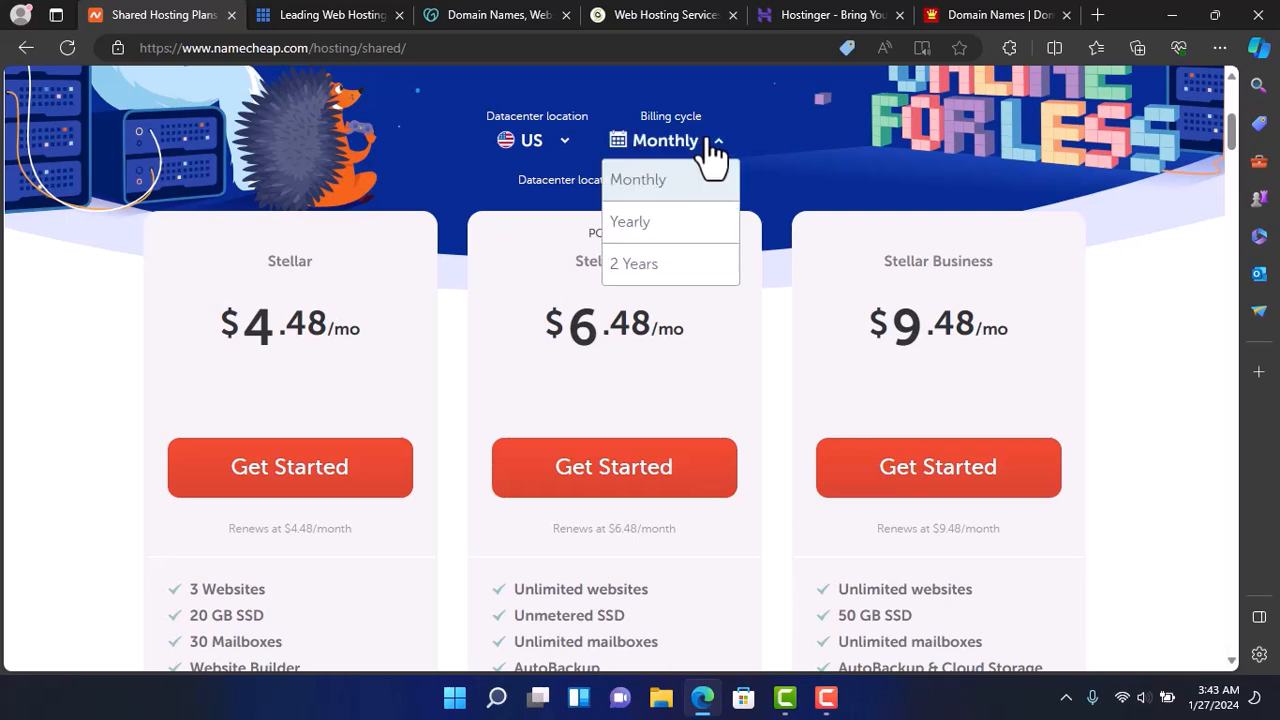
click(631, 236)
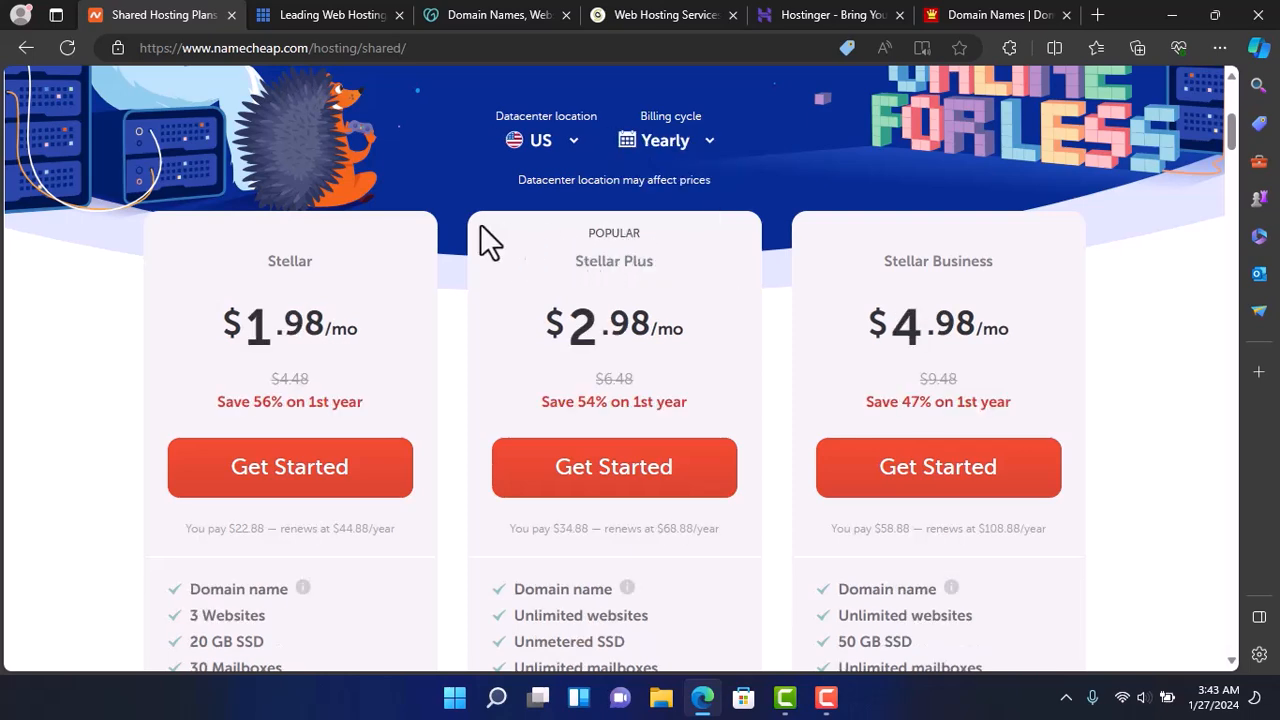
Step: Keep the US datacenter location for the Stellar plan prices
click(575, 142)
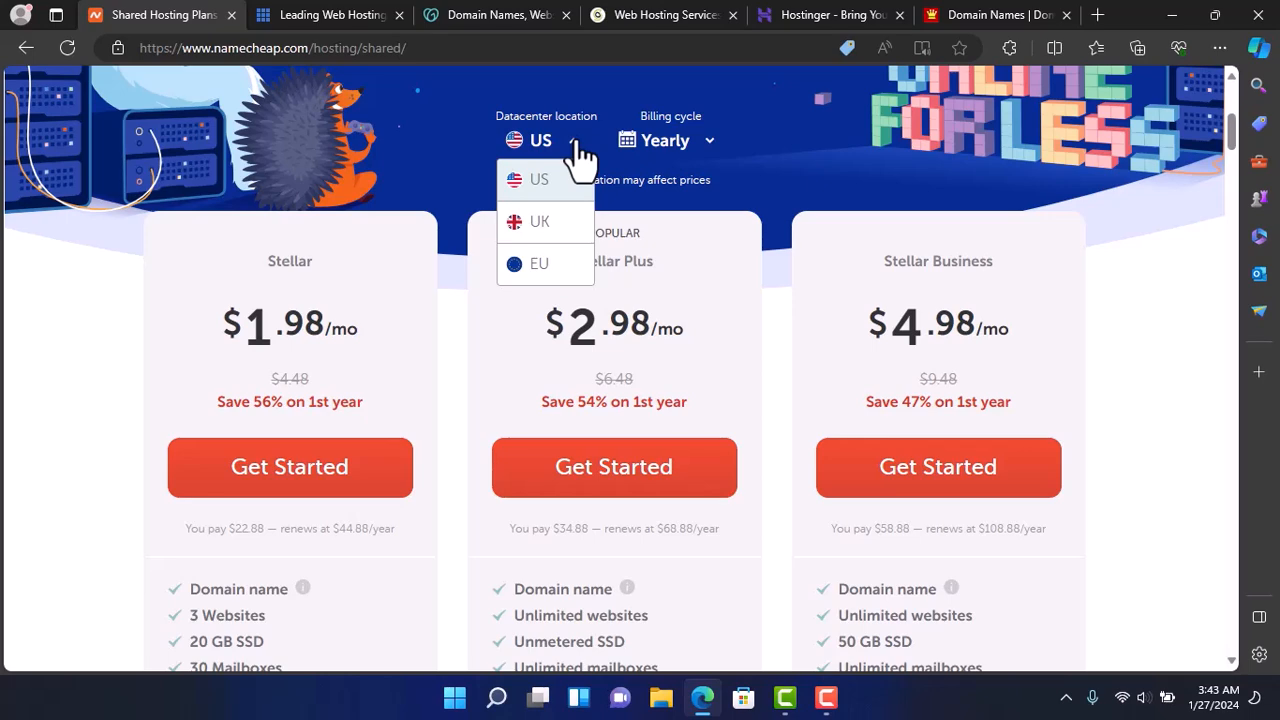
click(578, 145)
mouse_move(1234, 130)
mouse_down()
mouse_move(1235, 141)
mouse_move(1236, 130)
mouse_up()
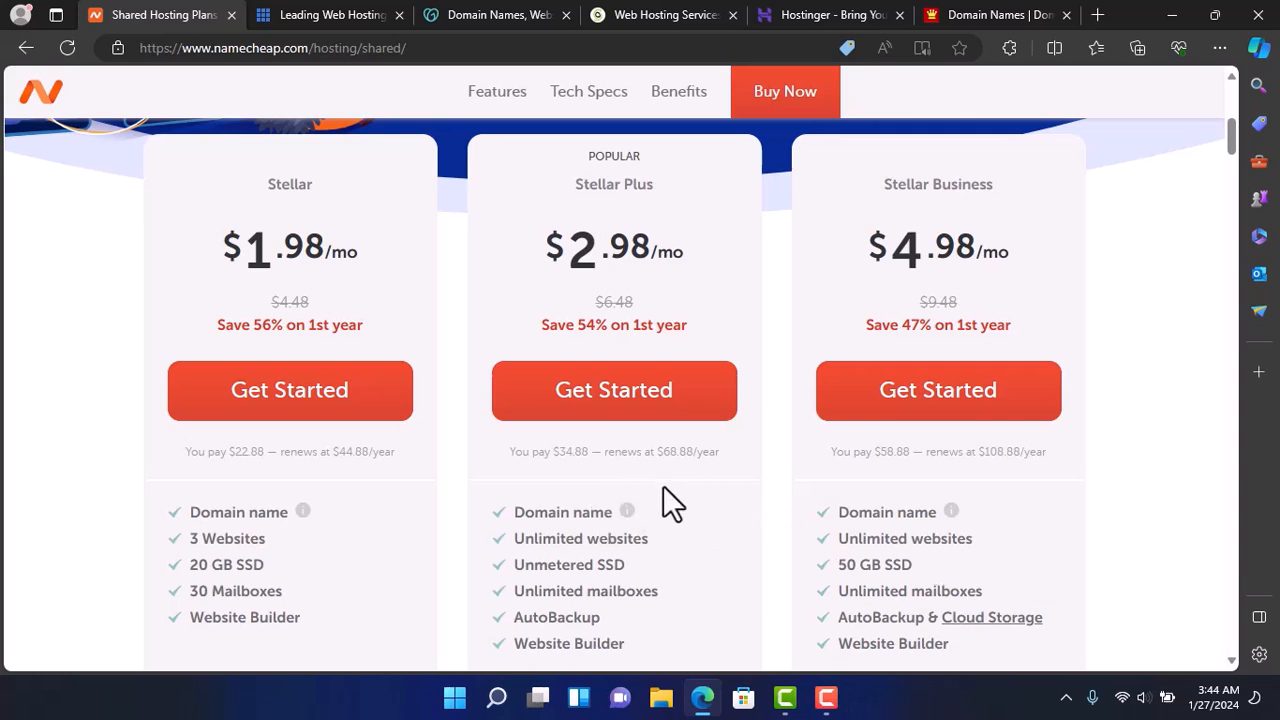
Step: Start a hosting order for the Stellar Plus plan
click(638, 405)
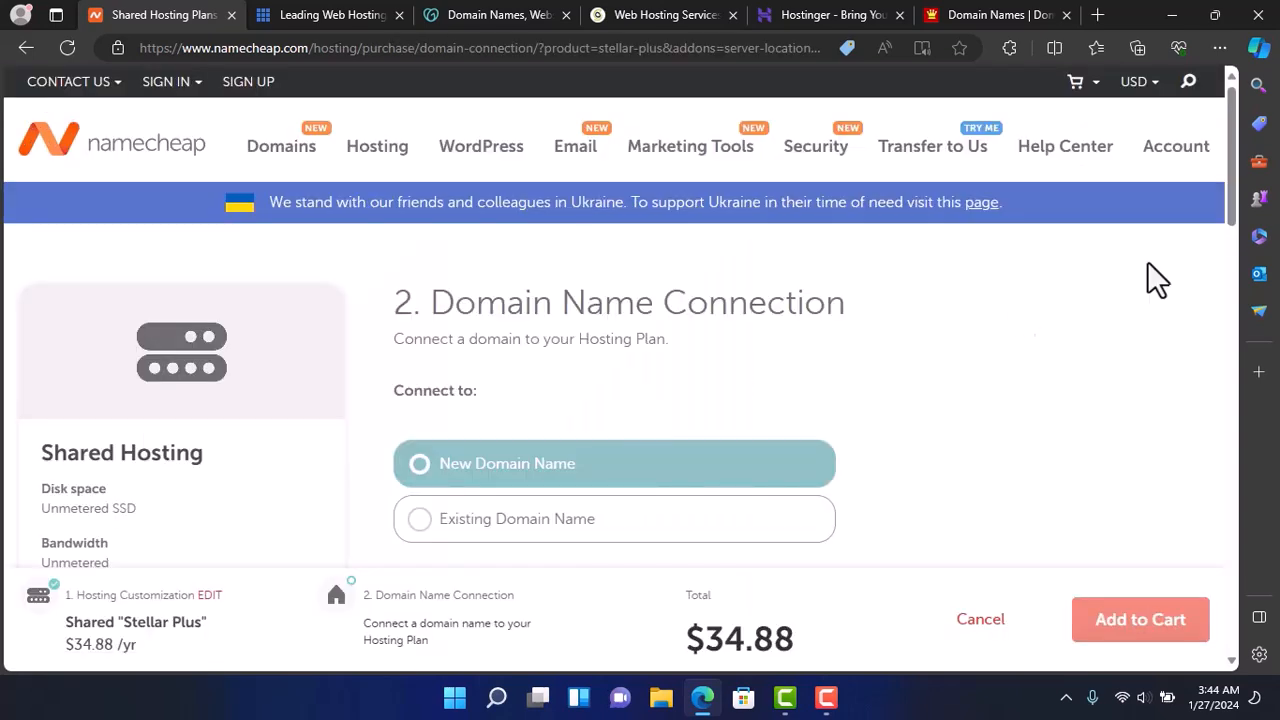
drag(1237, 188, 1237, 226)
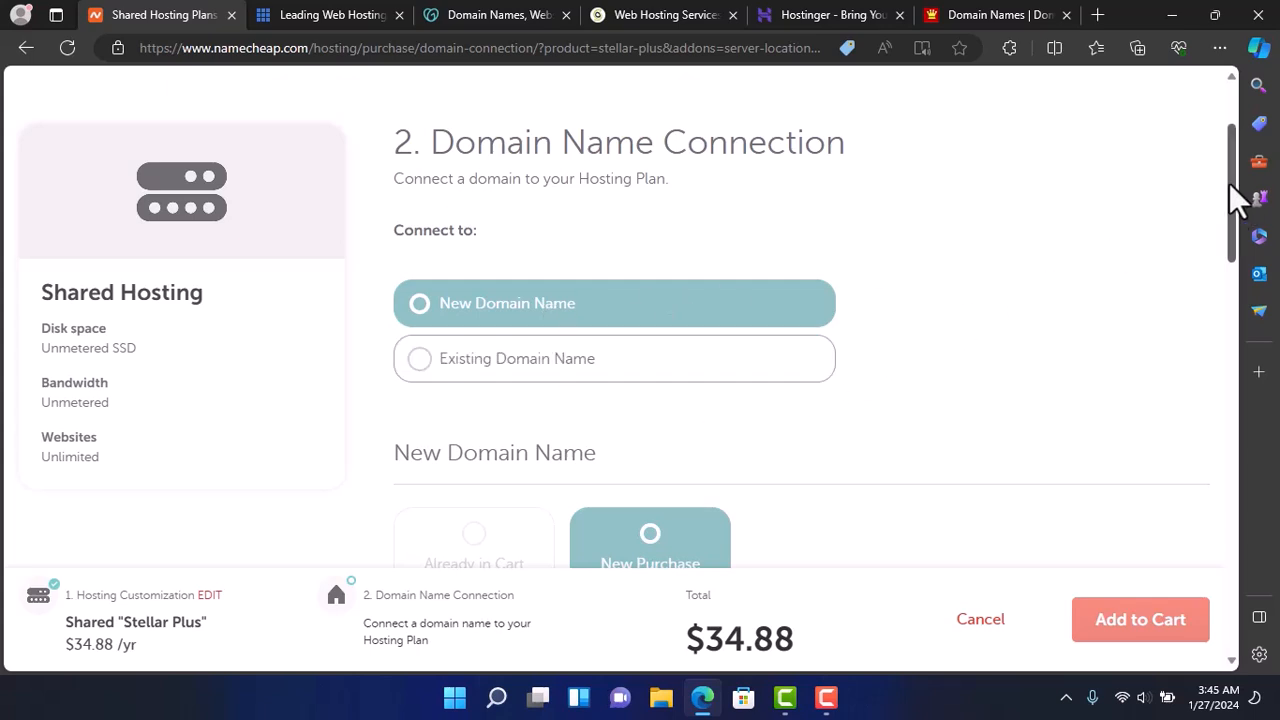
scroll(897, 330, down, 1)
scroll(905, 343, down, 3)
Step: Search for the domain zenith-stores, using a hyphen, and find zenith-stores.com available at $5.48/yr
click(563, 449)
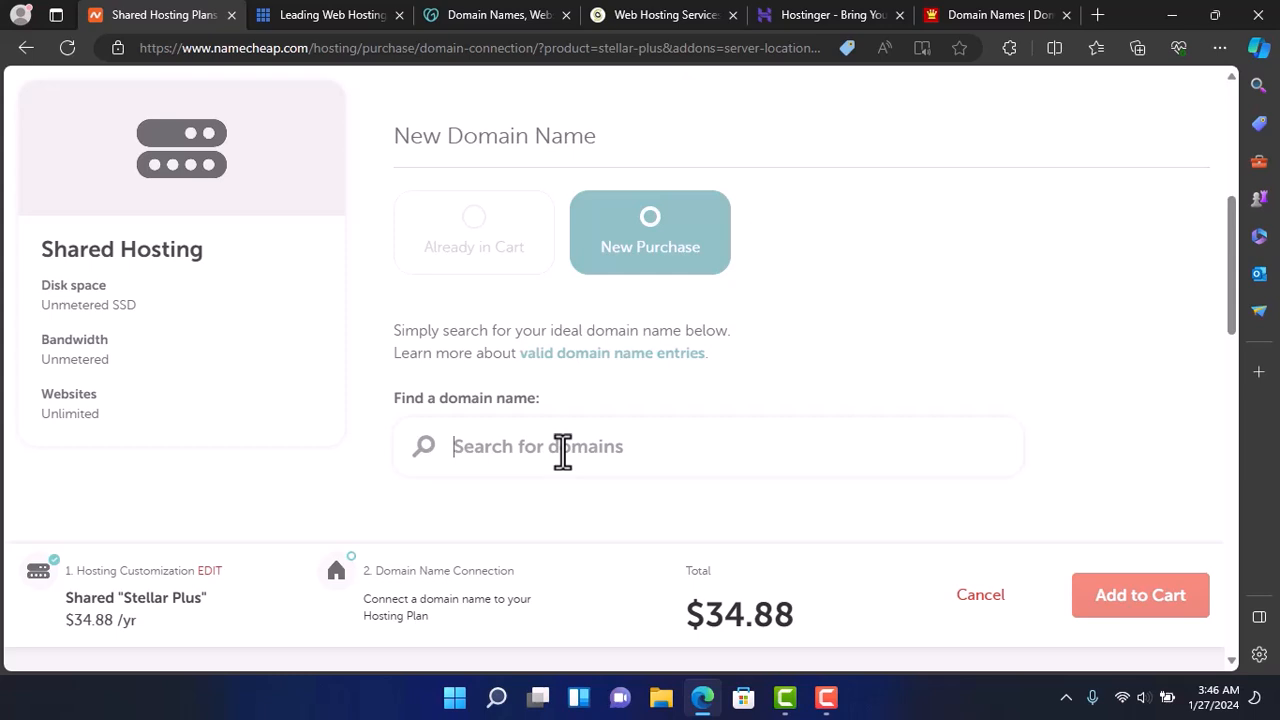
text(zenith)
scroll(563, 451, down, 3)
text(stores)
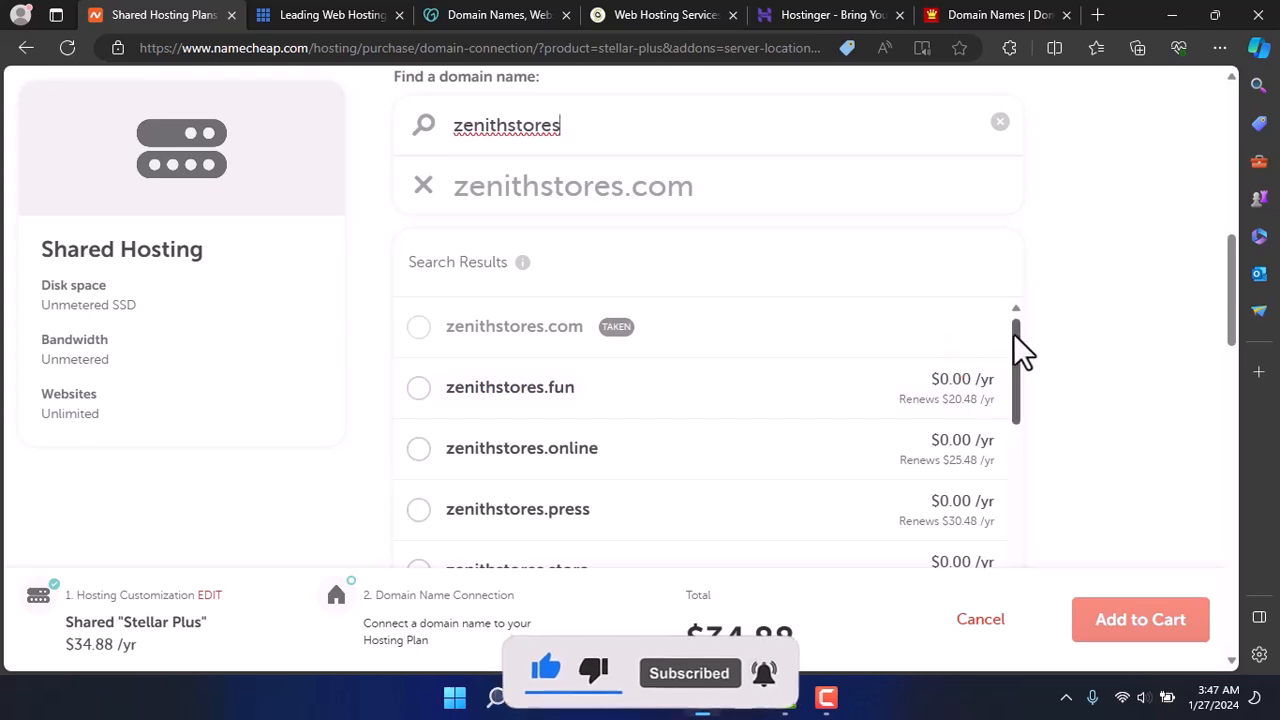
mouse_move(1013, 333)
mouse_down()
mouse_move(1012, 393)
mouse_move(1010, 325)
mouse_up()
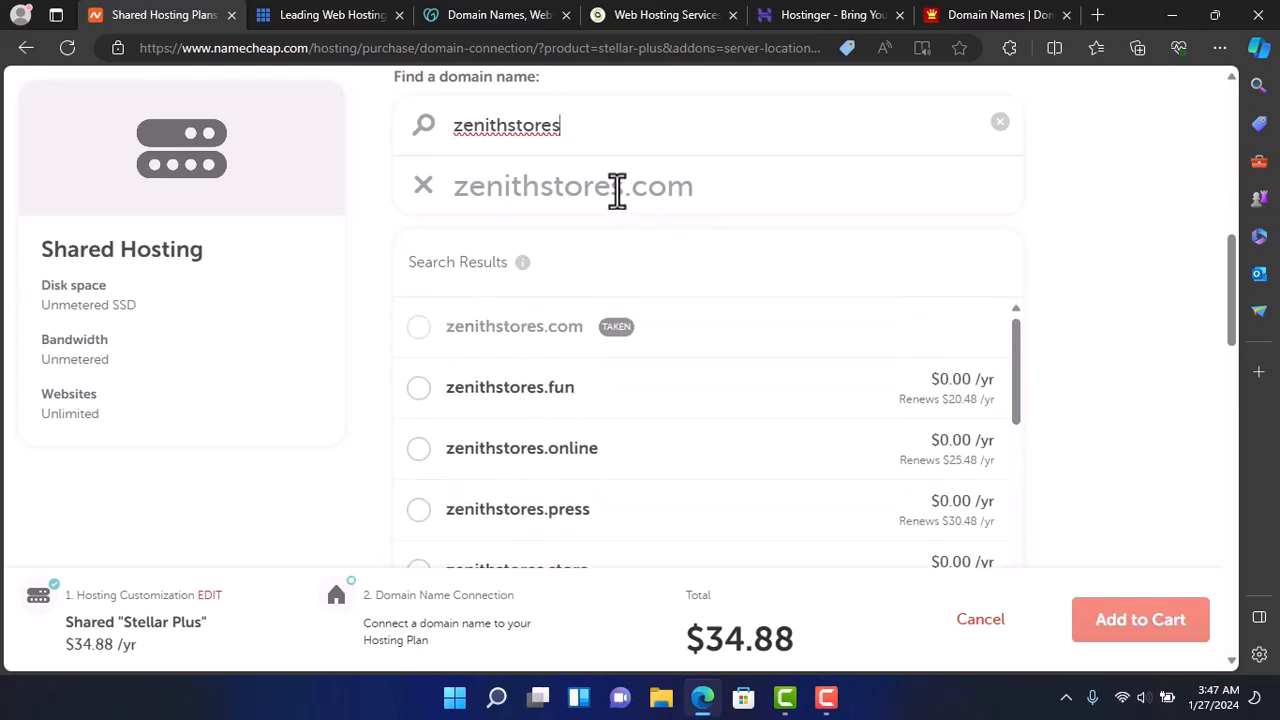
click(506, 125)
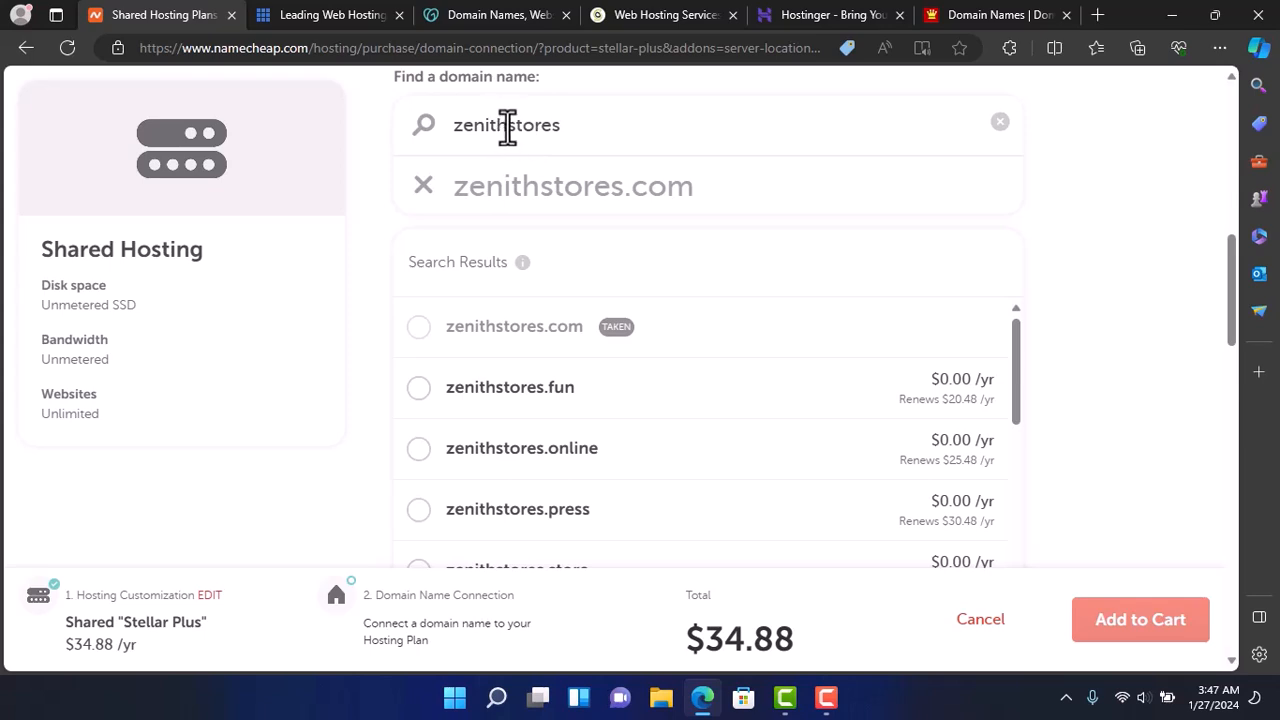
scroll(507, 127, up, 3)
text(_)
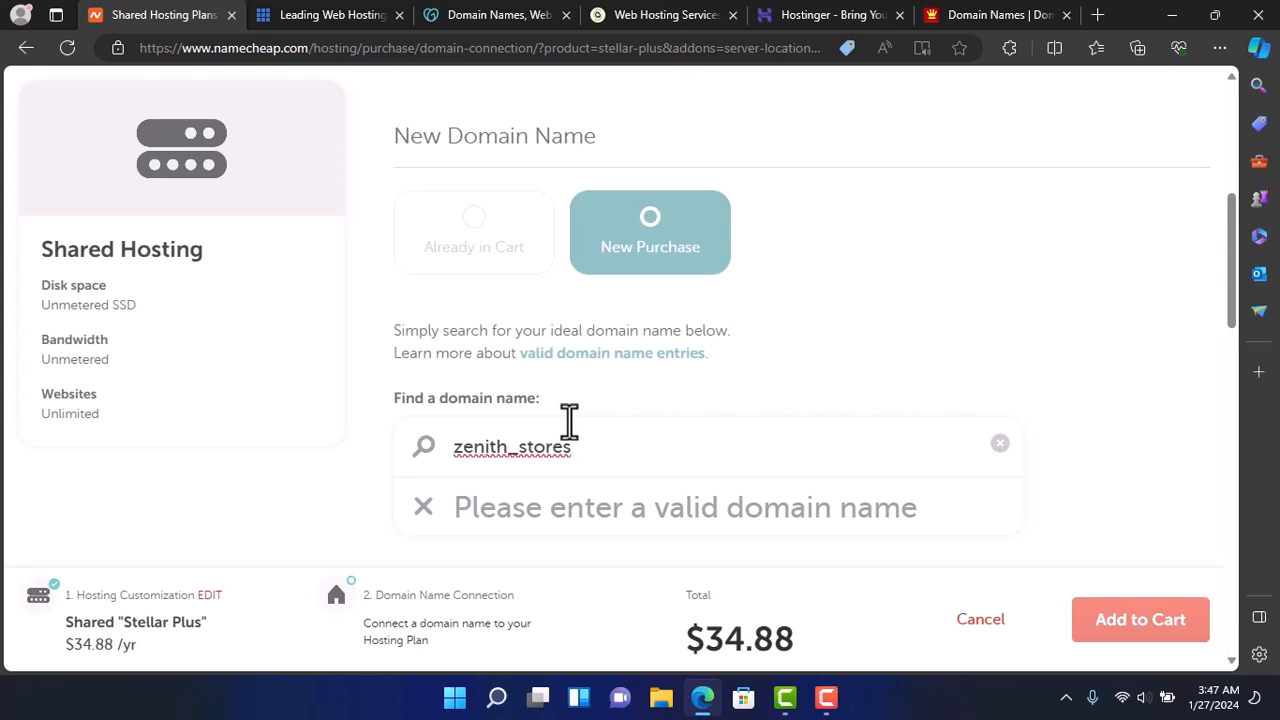
key(BackSpace)
text(-)
scroll(569, 420, down, 3)
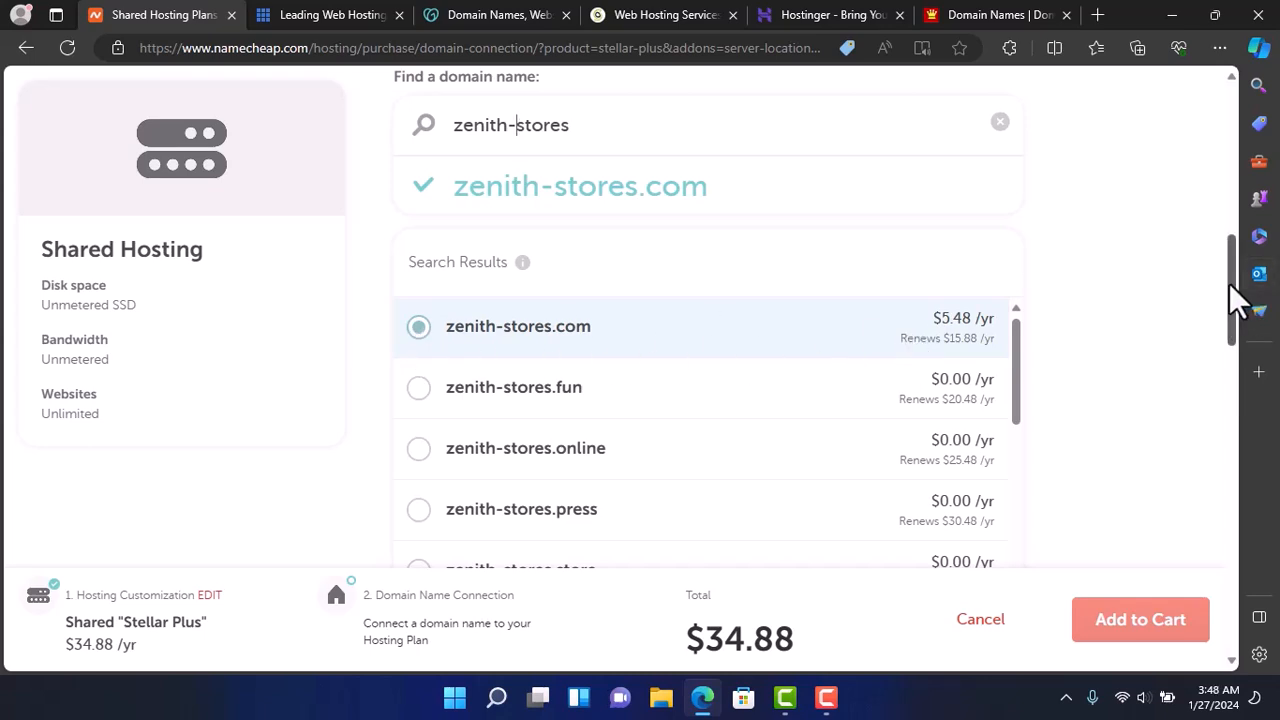
drag(1237, 300, 1234, 363)
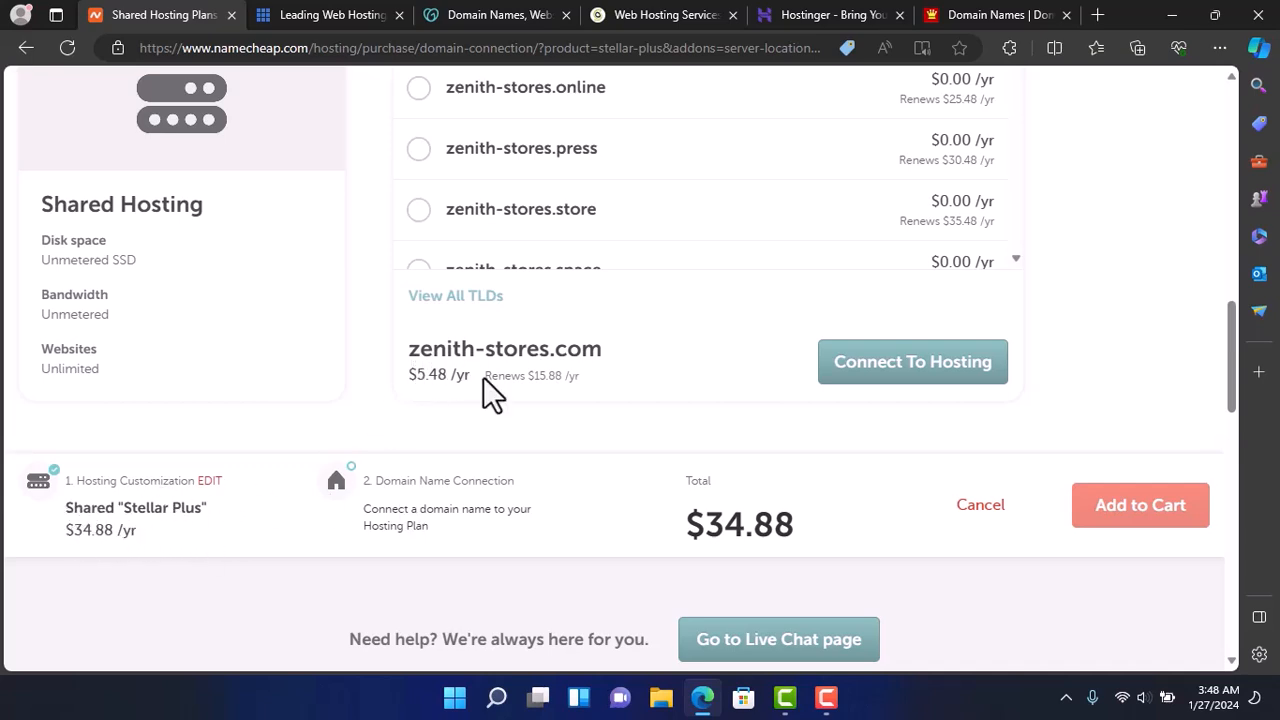
Step: Connect zenith-stores.com to Stellar Plus and add both to the cart, leaving the promo code empty
click(897, 390)
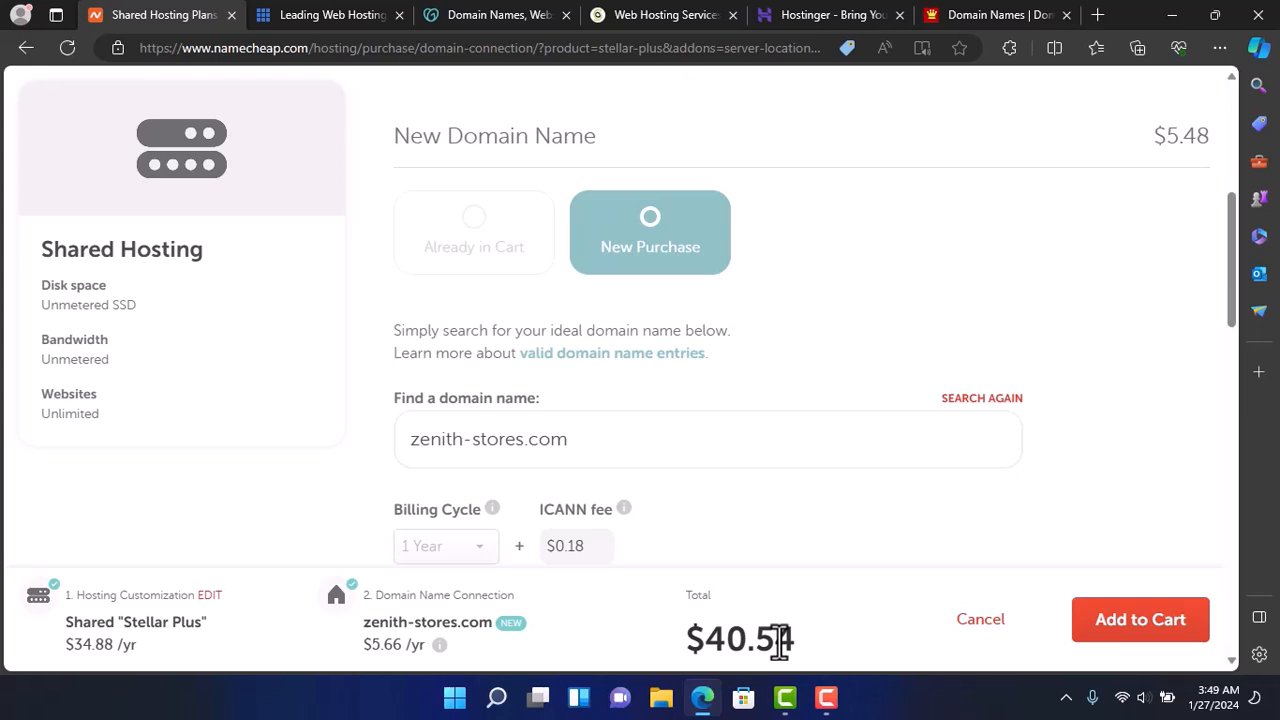
scroll(1238, 331, down, 1)
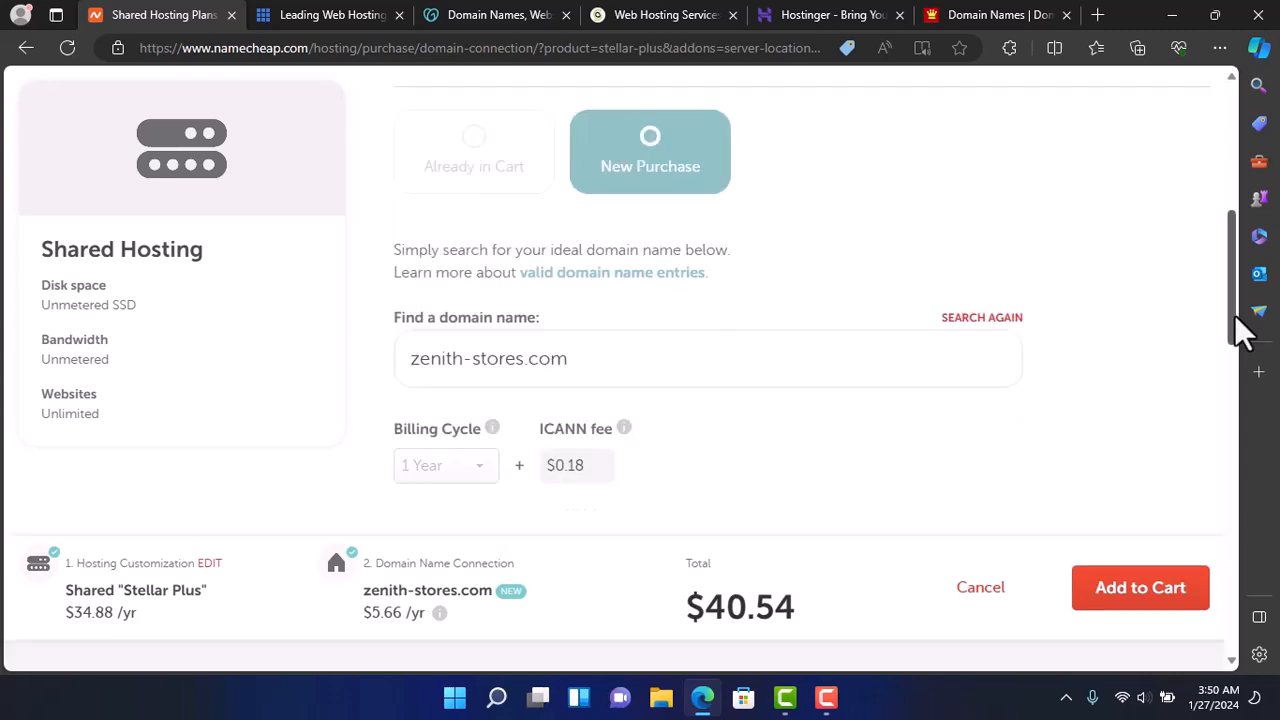
click(1145, 590)
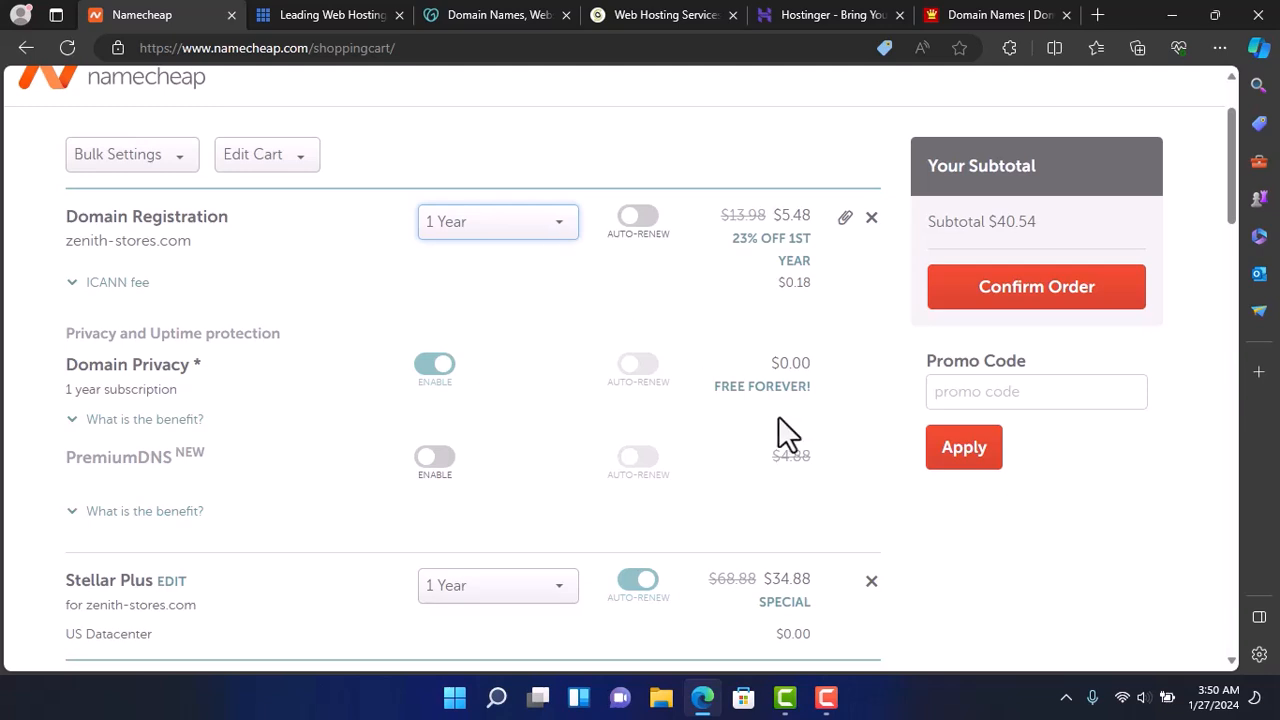
click(995, 388)
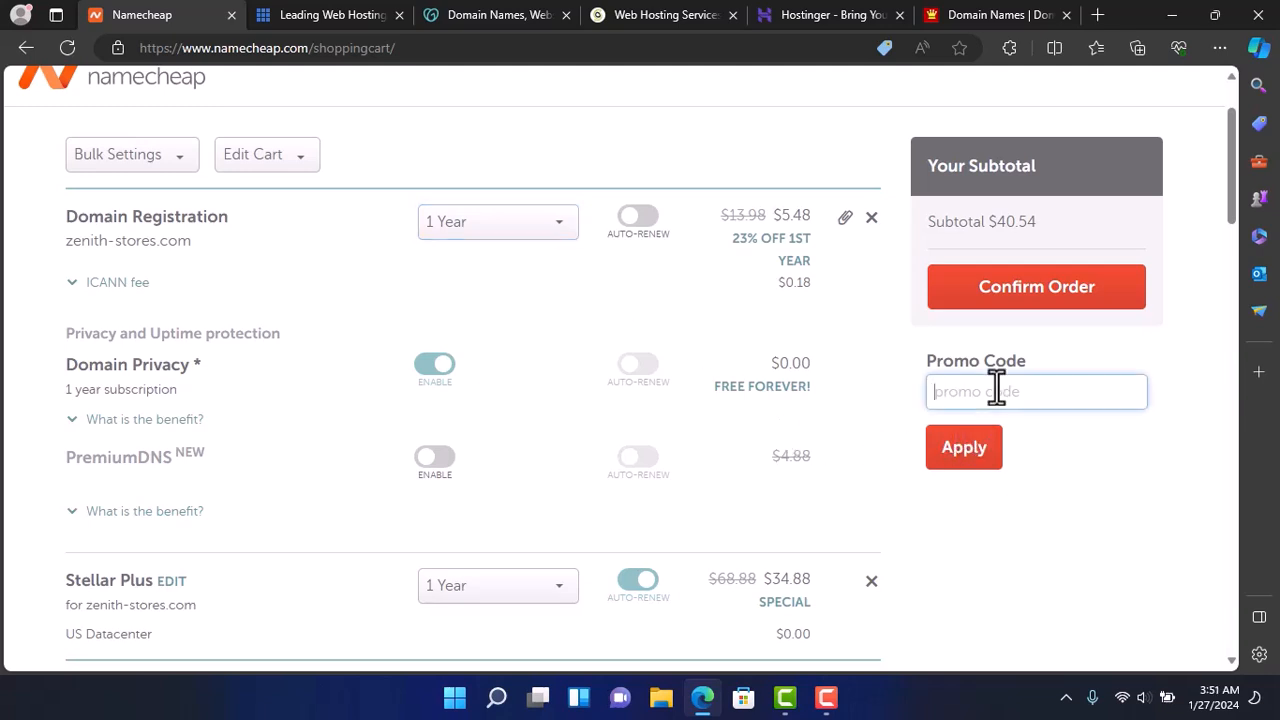
click(1163, 344)
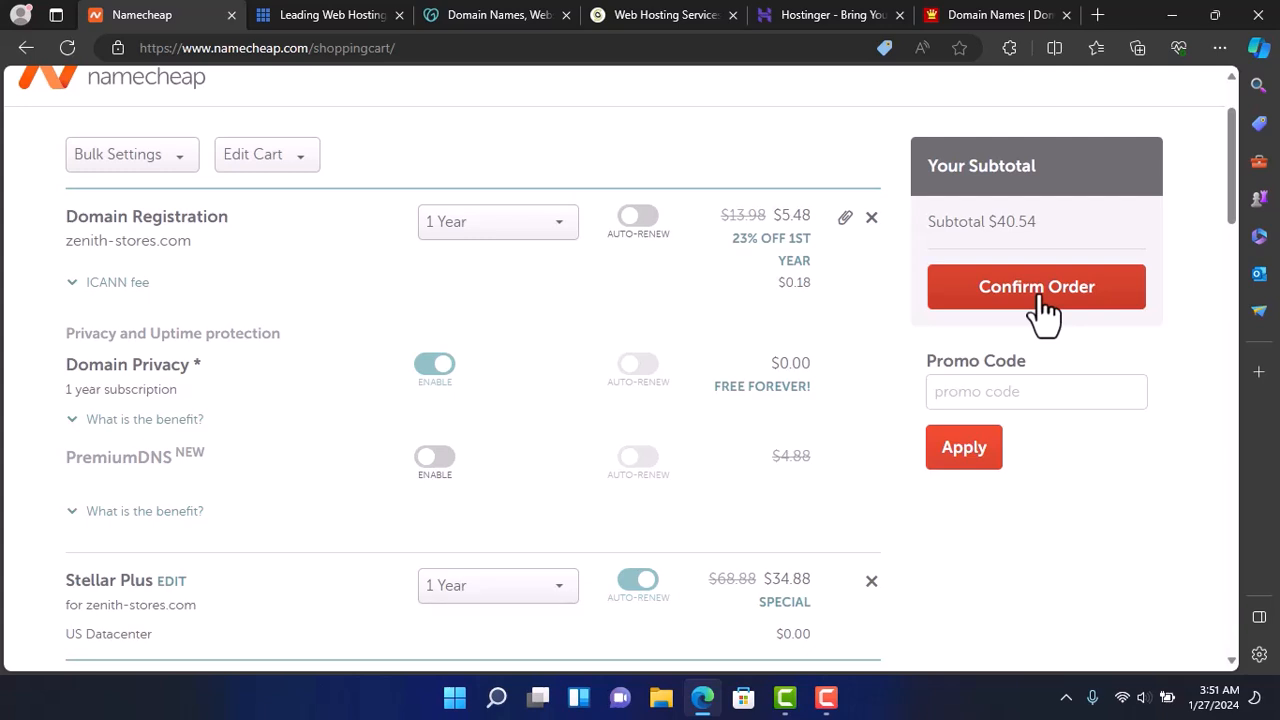
Step: Confirm the $40.54 order and proceed to checkout
click(1040, 312)
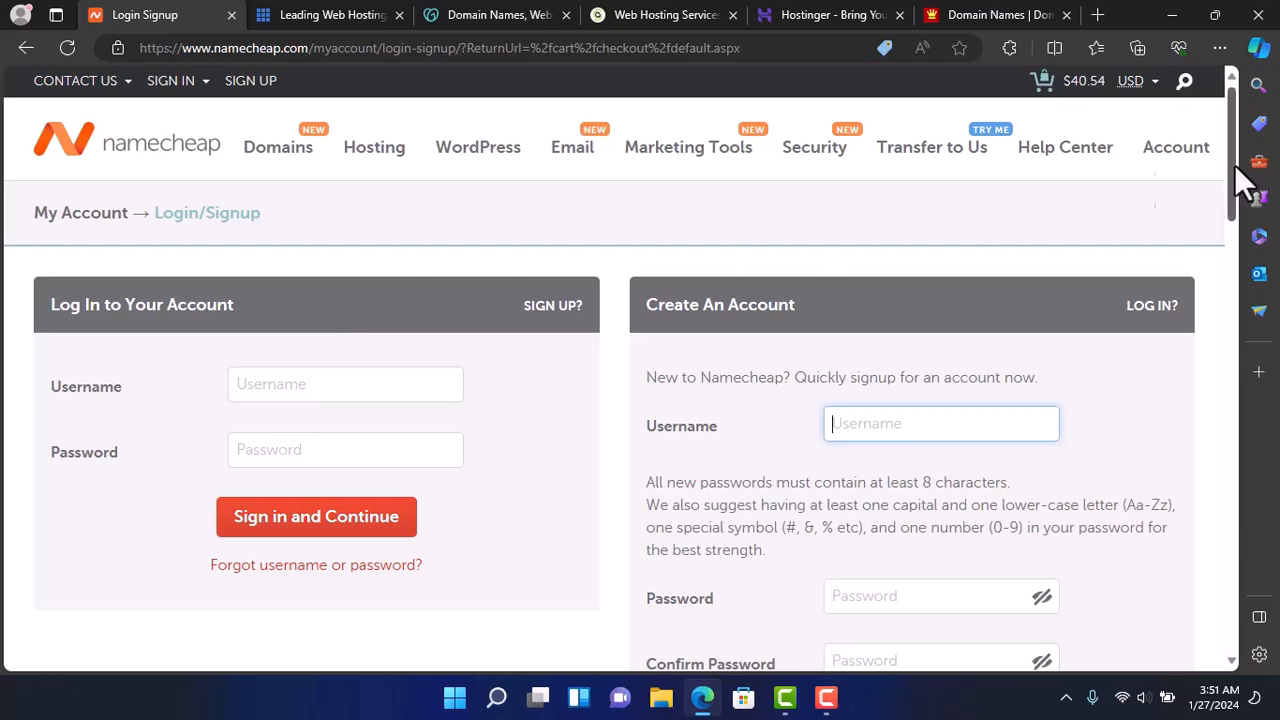
scroll(1232, 205, down, 3)
drag(1229, 230, 1225, 293)
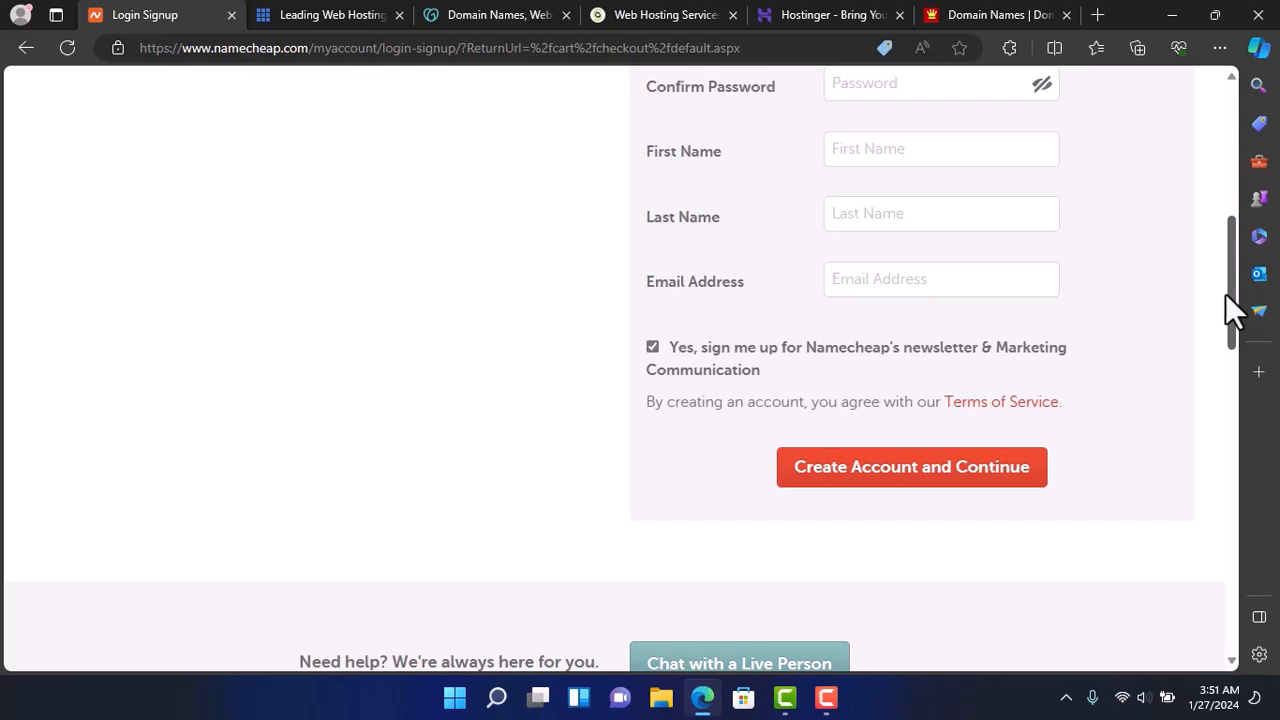
drag(1225, 293, 1224, 158)
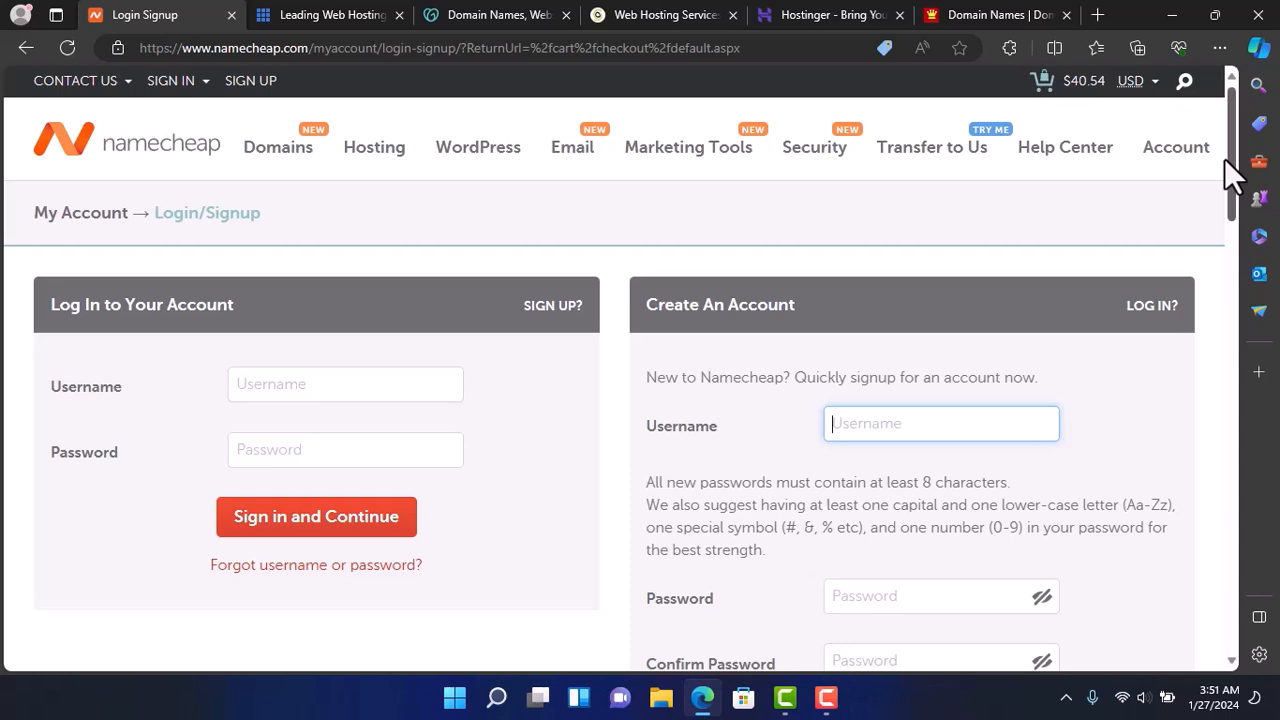
Step: Sign in with the account username and password, then submit the emailed device verification code
click(365, 394)
text(????????)
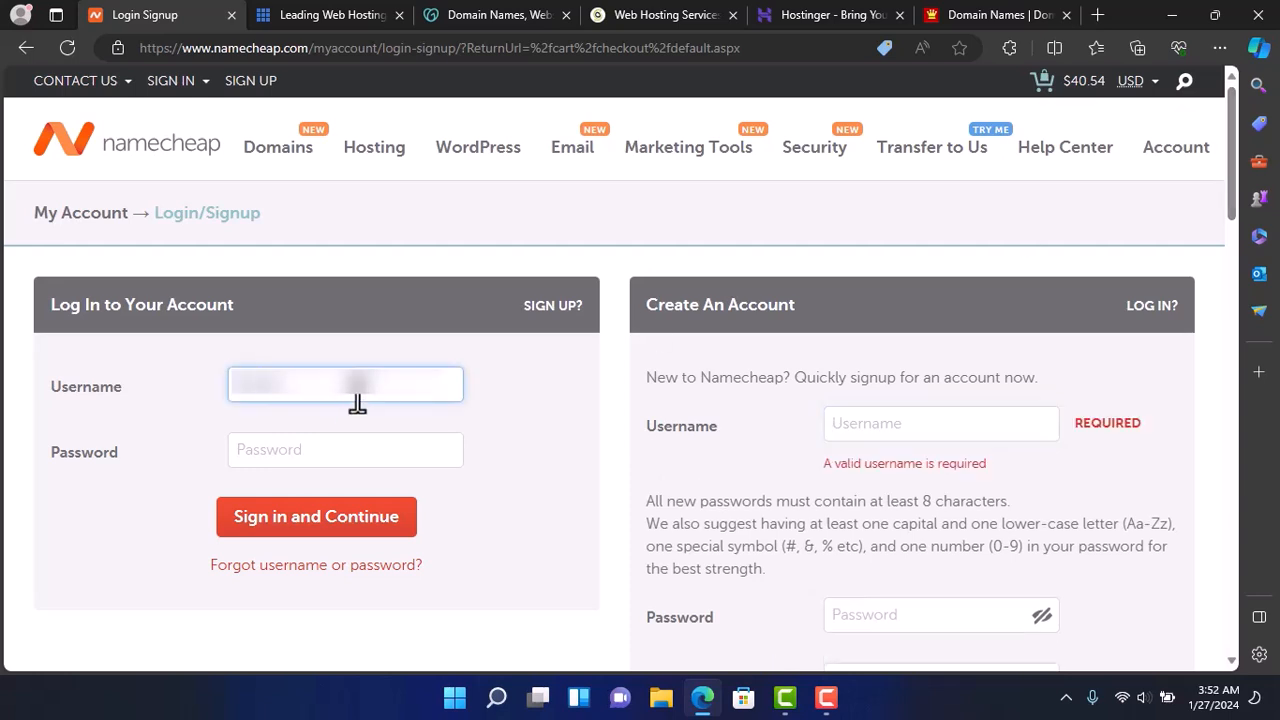
click(302, 453)
text(••••••)
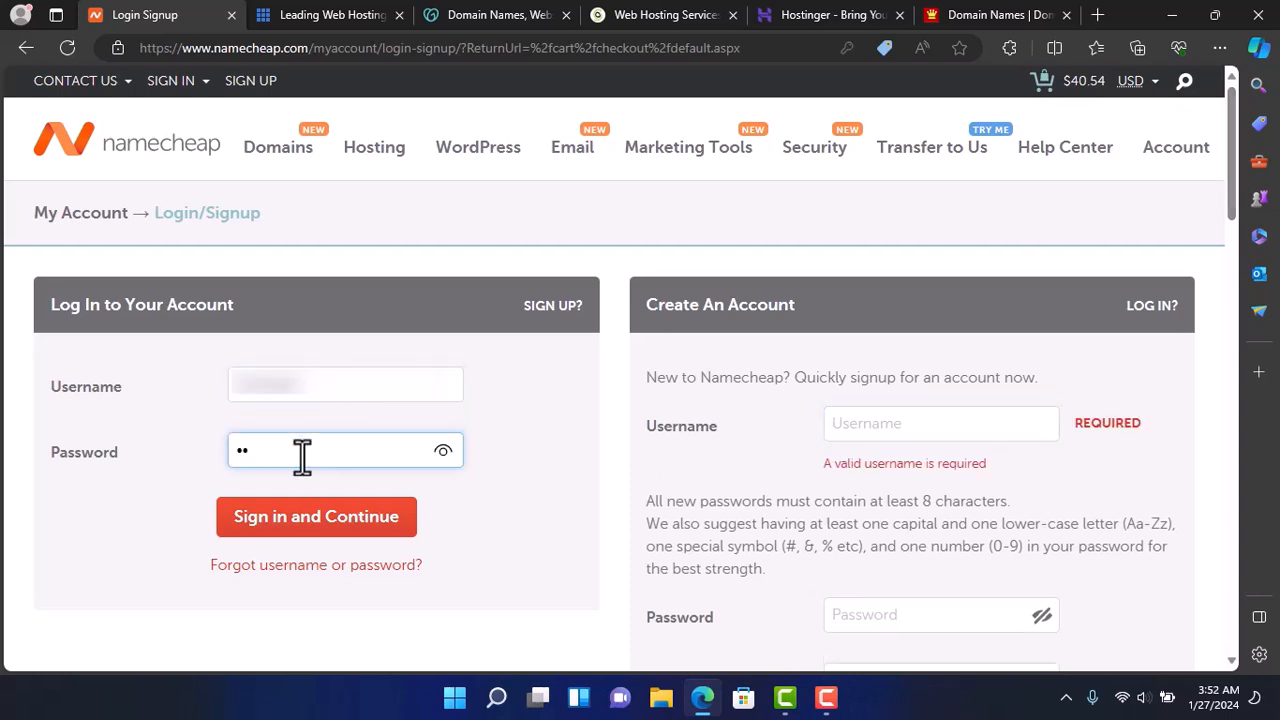
text(••••••)
text(•••••••••••)
click(320, 540)
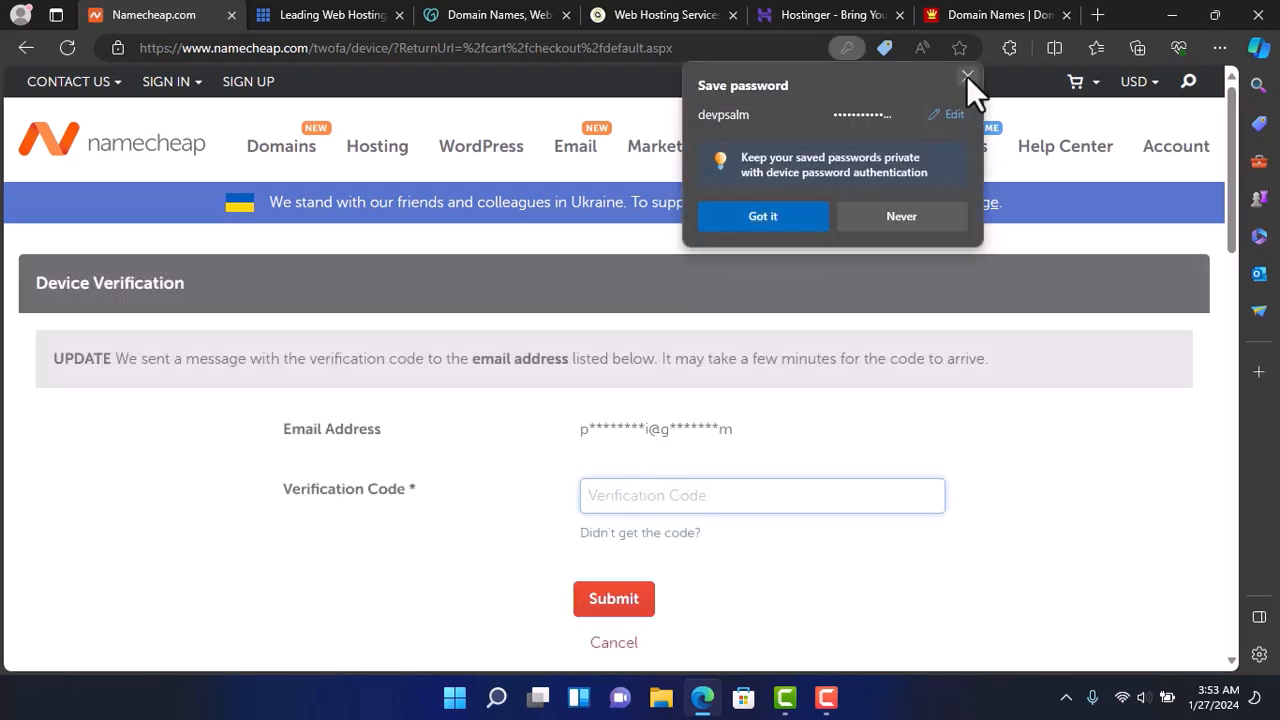
click(966, 75)
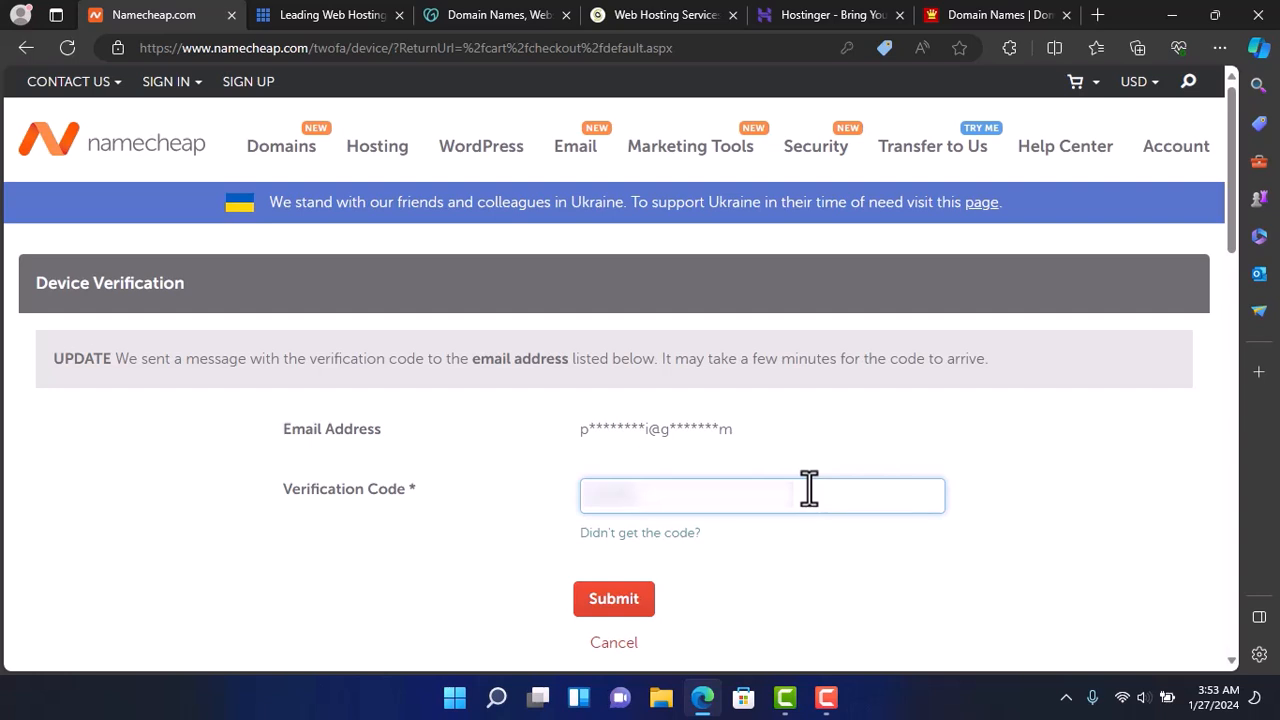
click(608, 605)
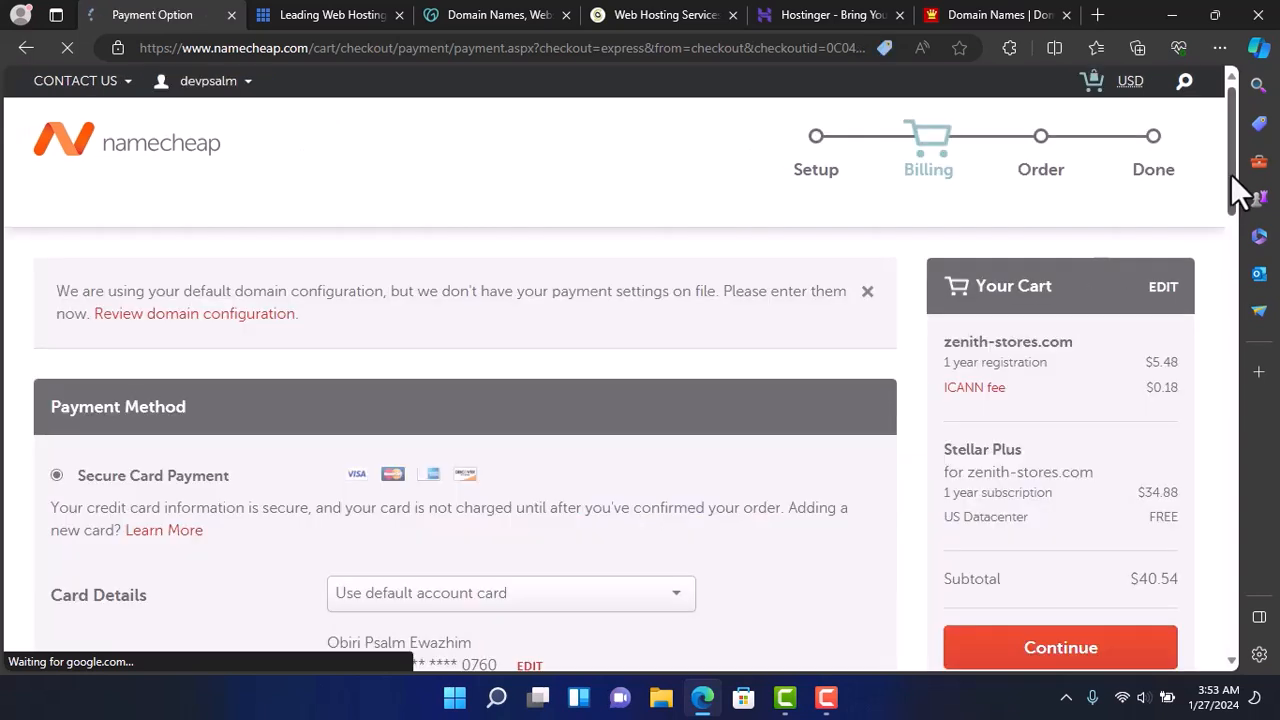
drag(1231, 176, 1247, 237)
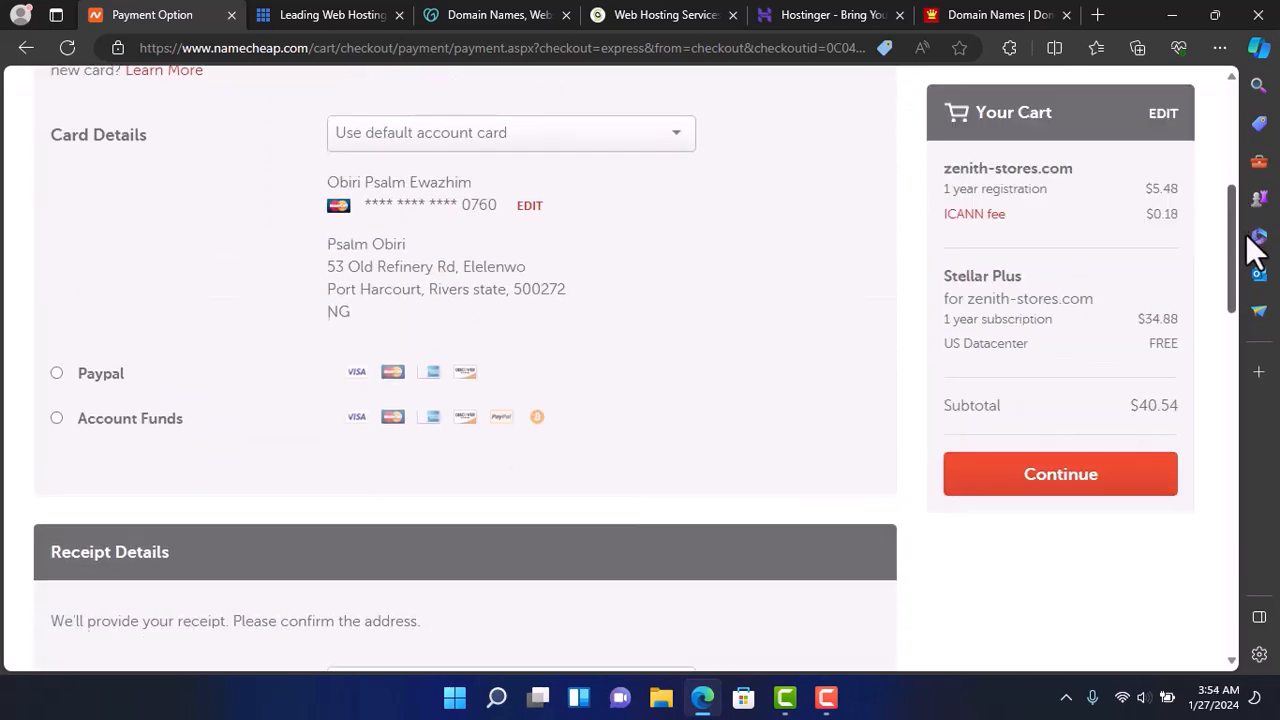
click(56, 373)
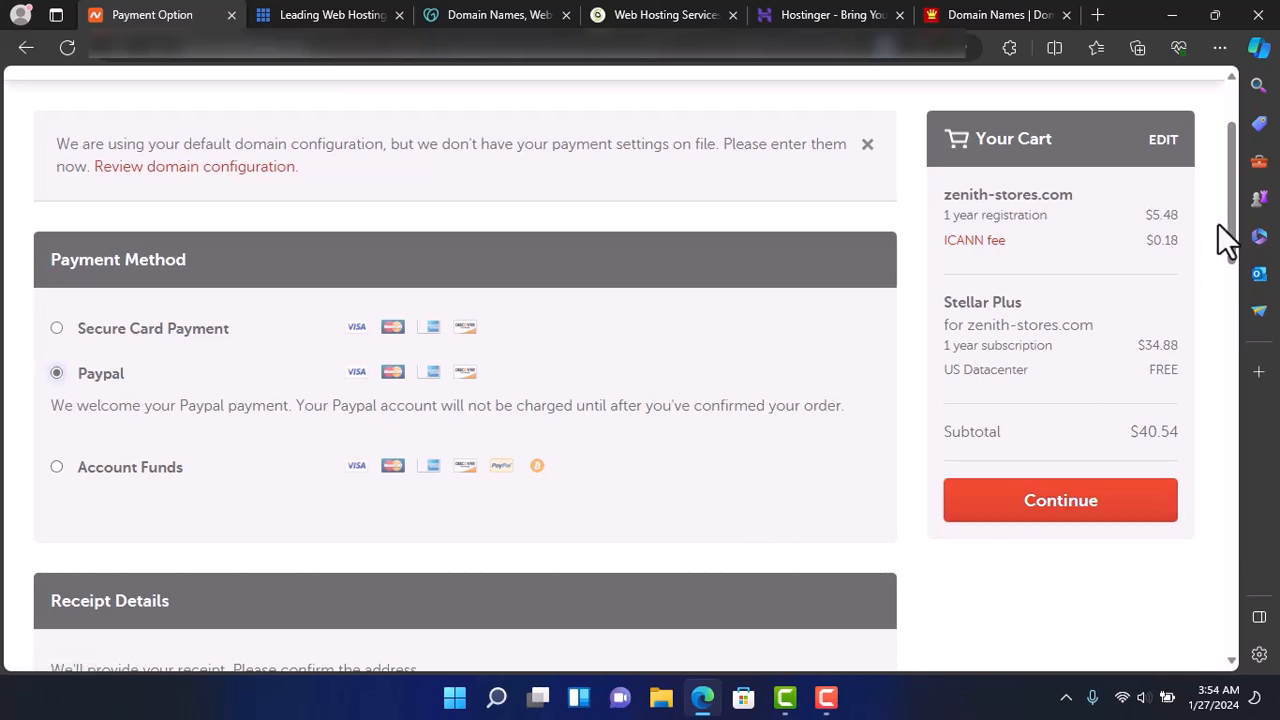
scroll(1234, 226, up, 3)
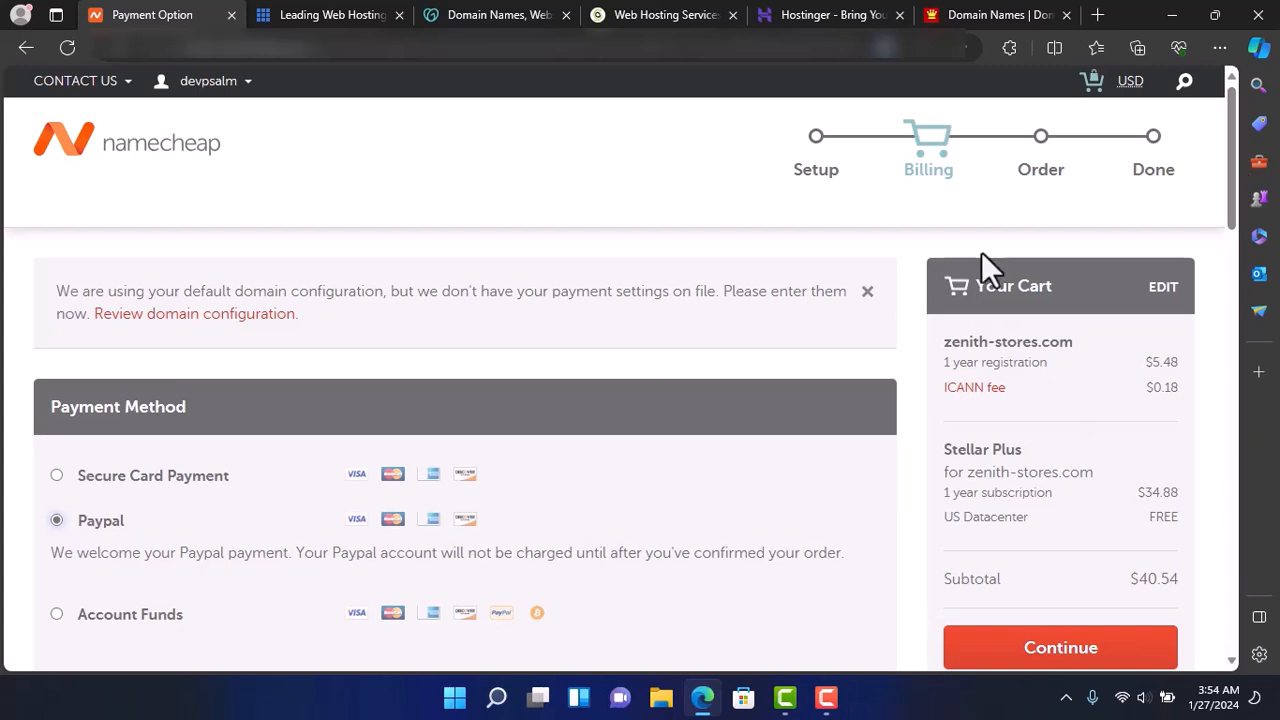
scroll(1234, 240, down, 5)
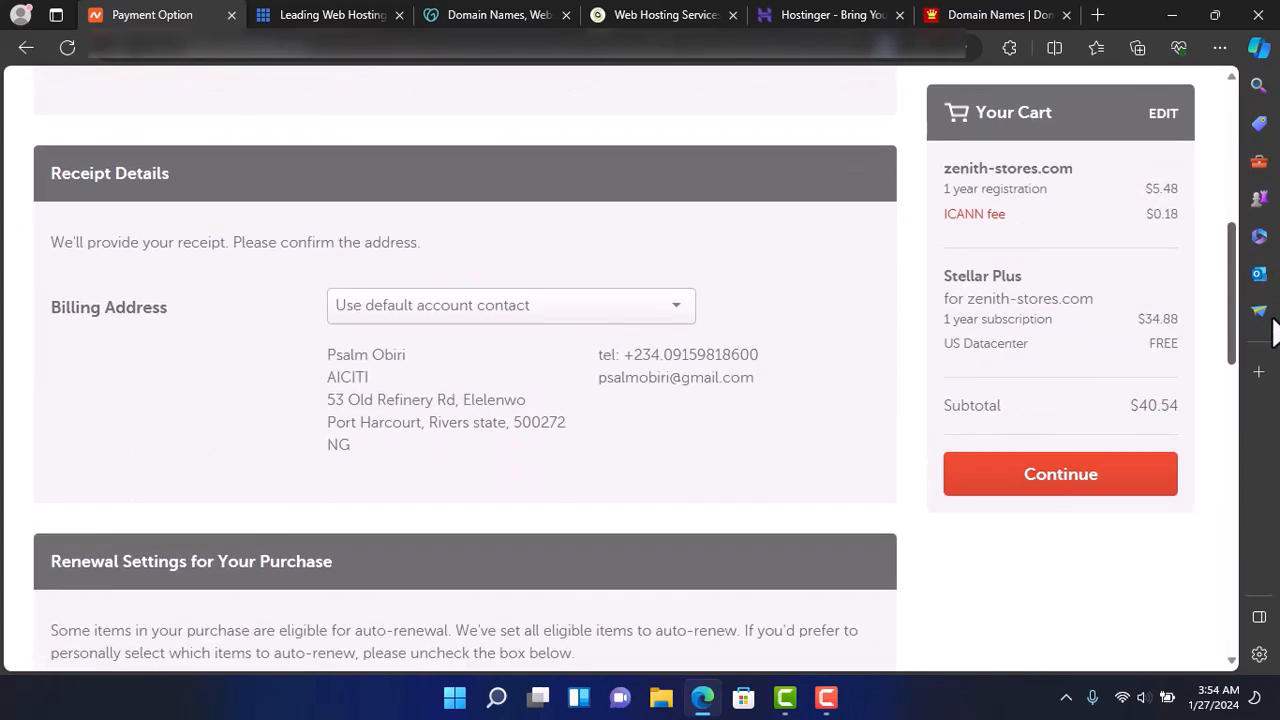
scroll(1262, 220, up, 6)
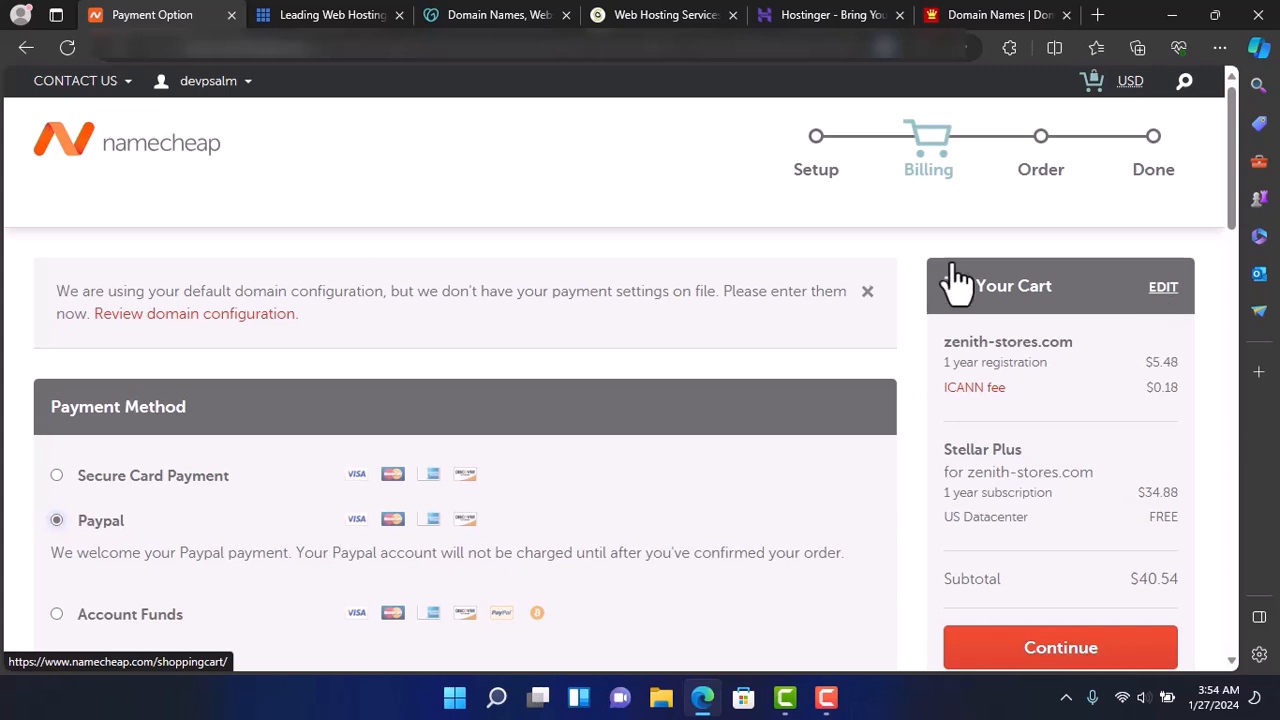
click(123, 151)
Step: From the account dashboard's Hosting List, open cPanel for the Stellar Plus subscription
mouse_move(650, 155)
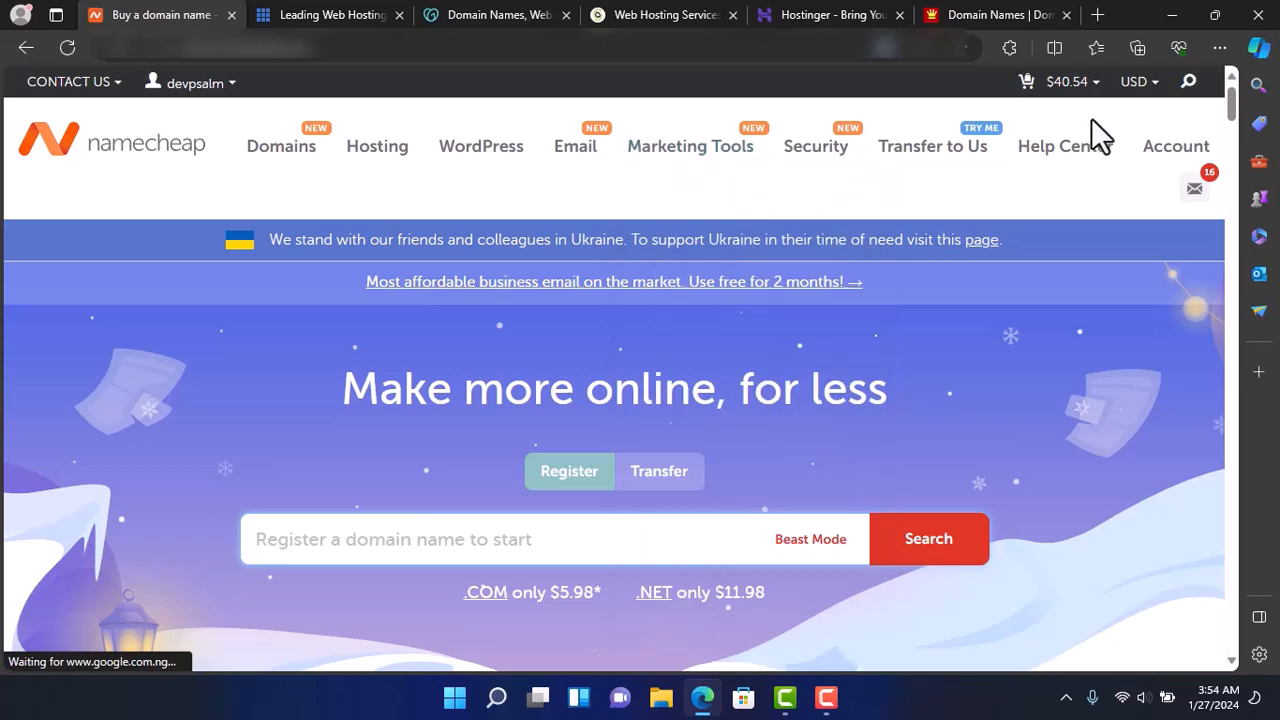
mouse_move(1177, 162)
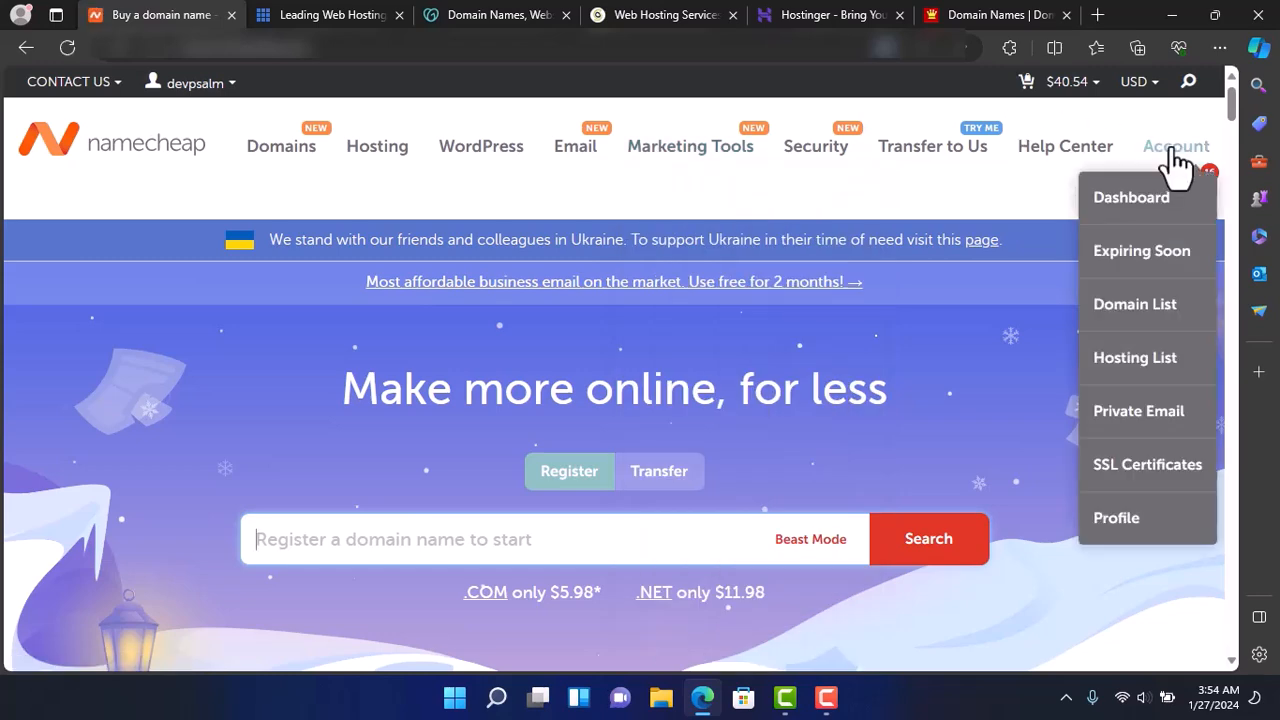
click(1128, 204)
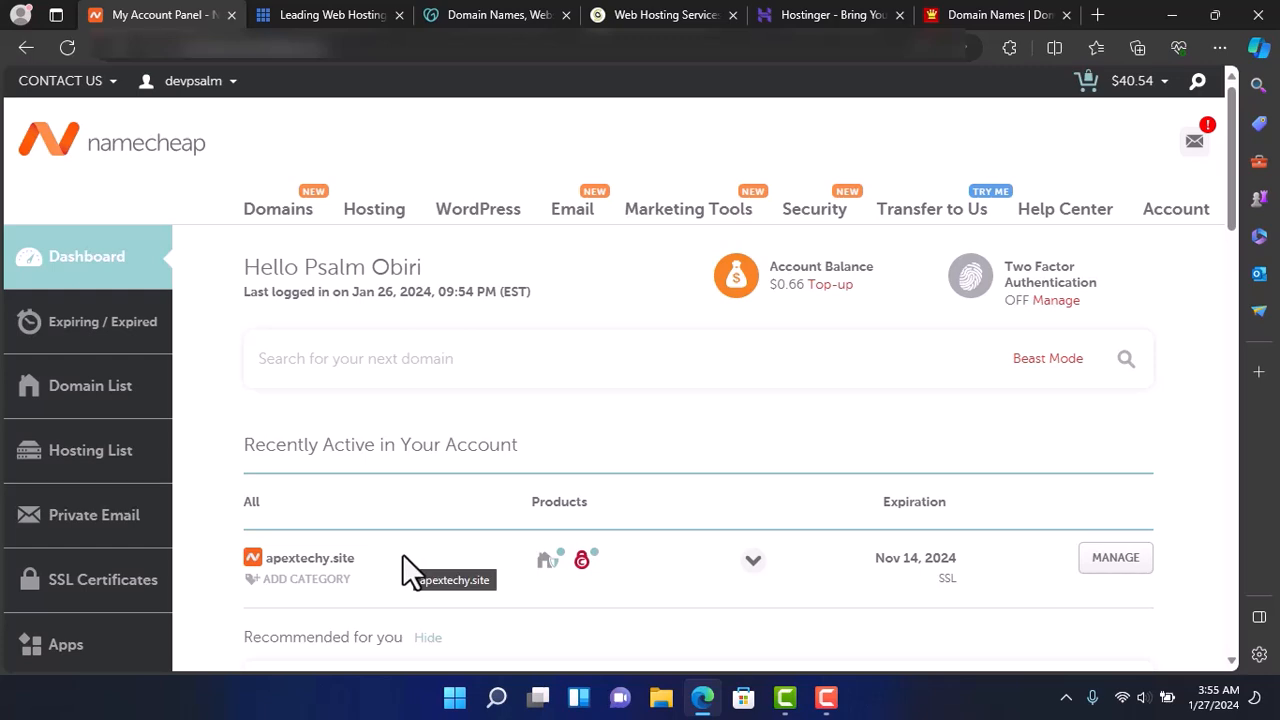
click(76, 466)
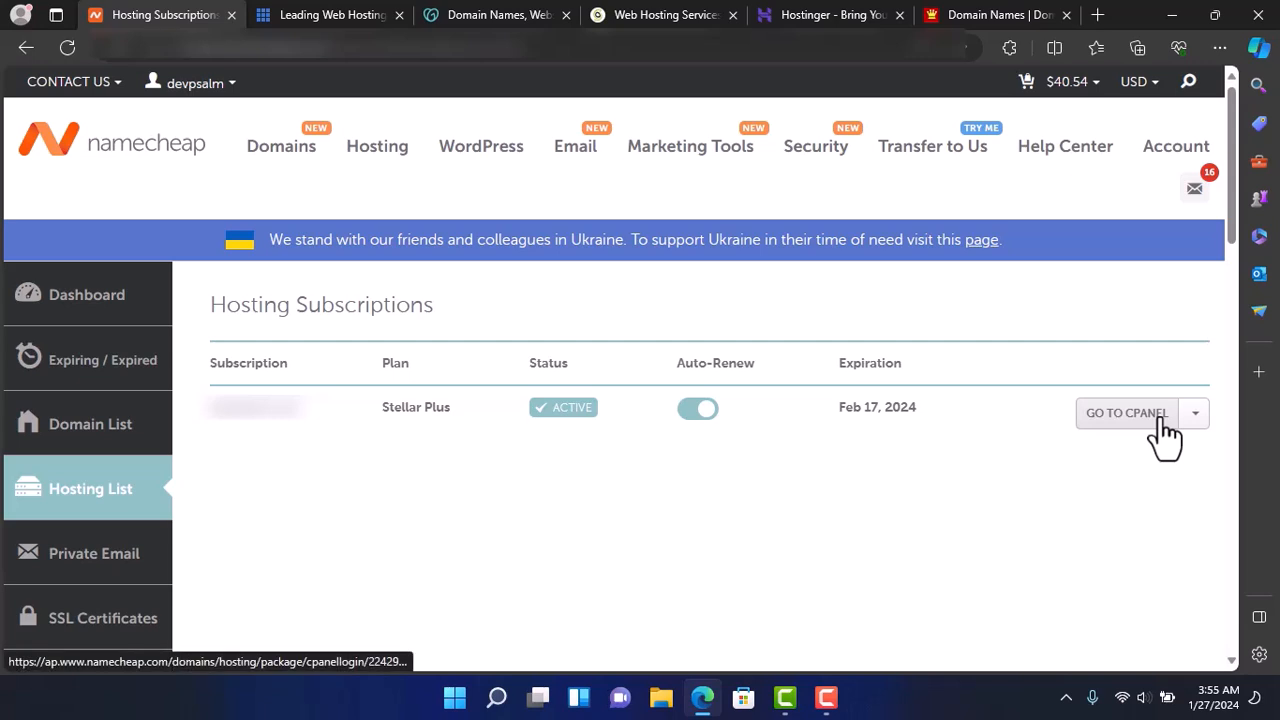
click(1124, 420)
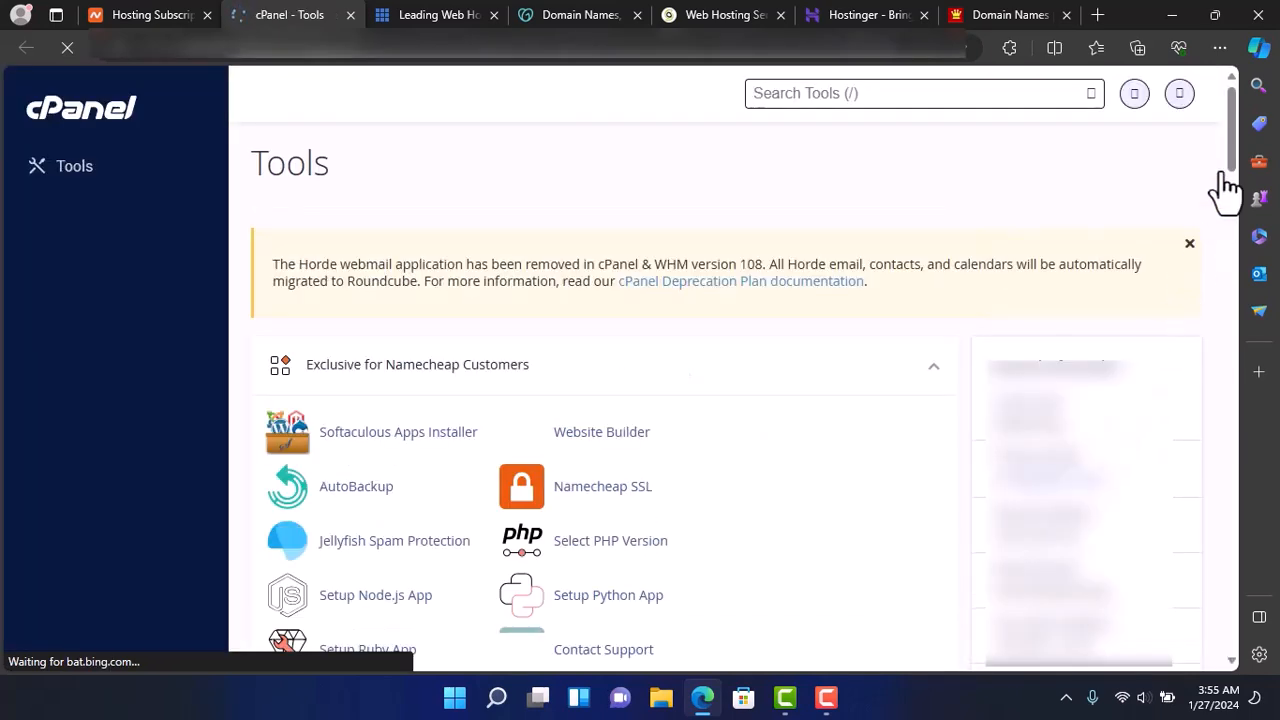
scroll(1237, 185, down, 5)
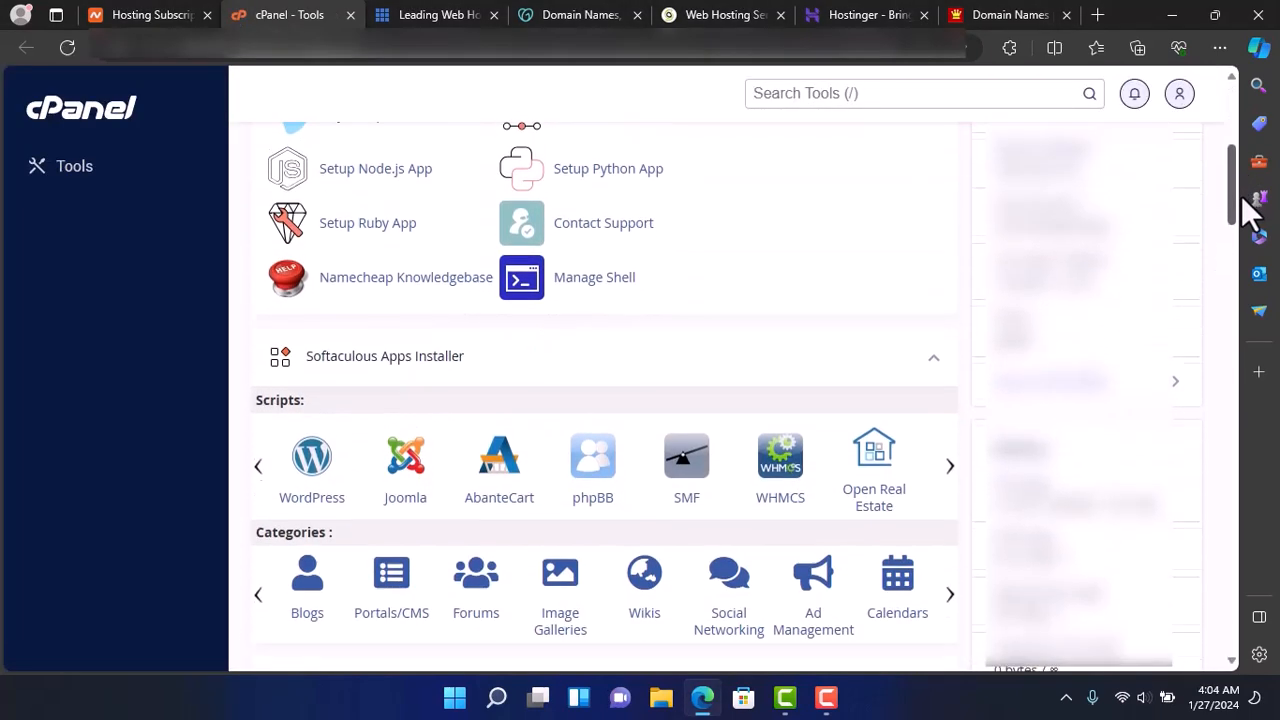
scroll(1243, 197, down, 2)
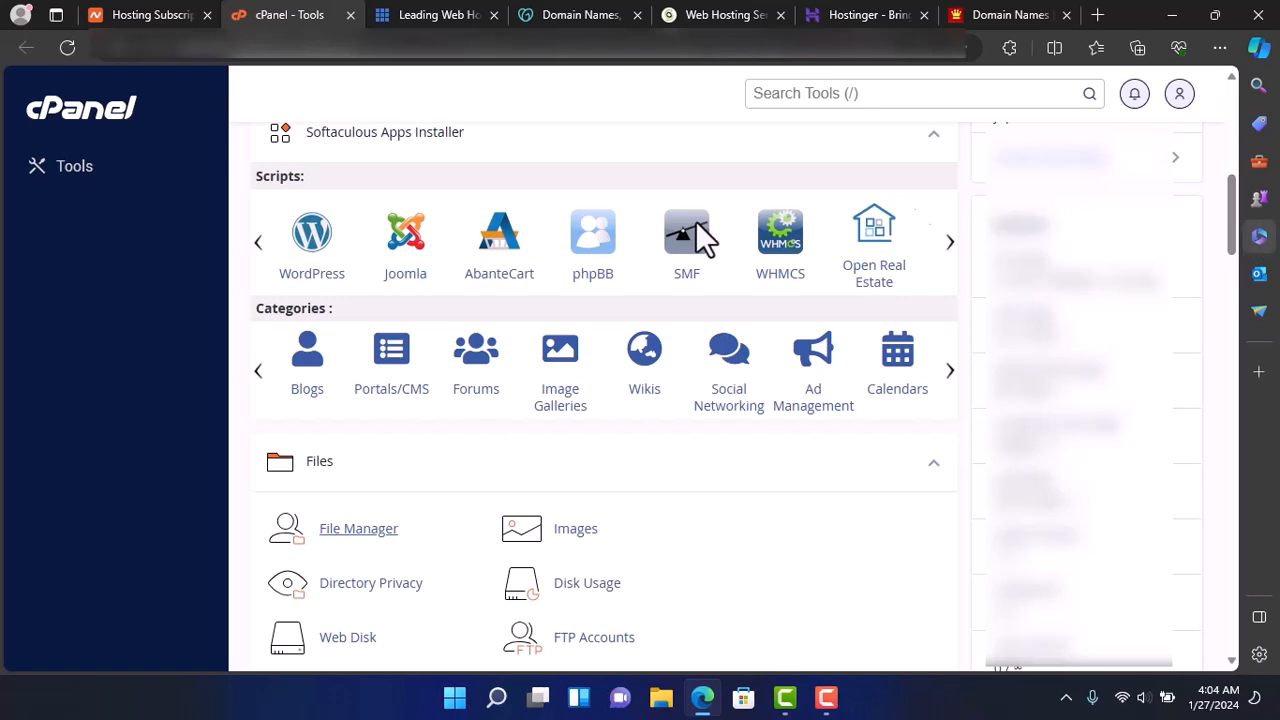
click(321, 282)
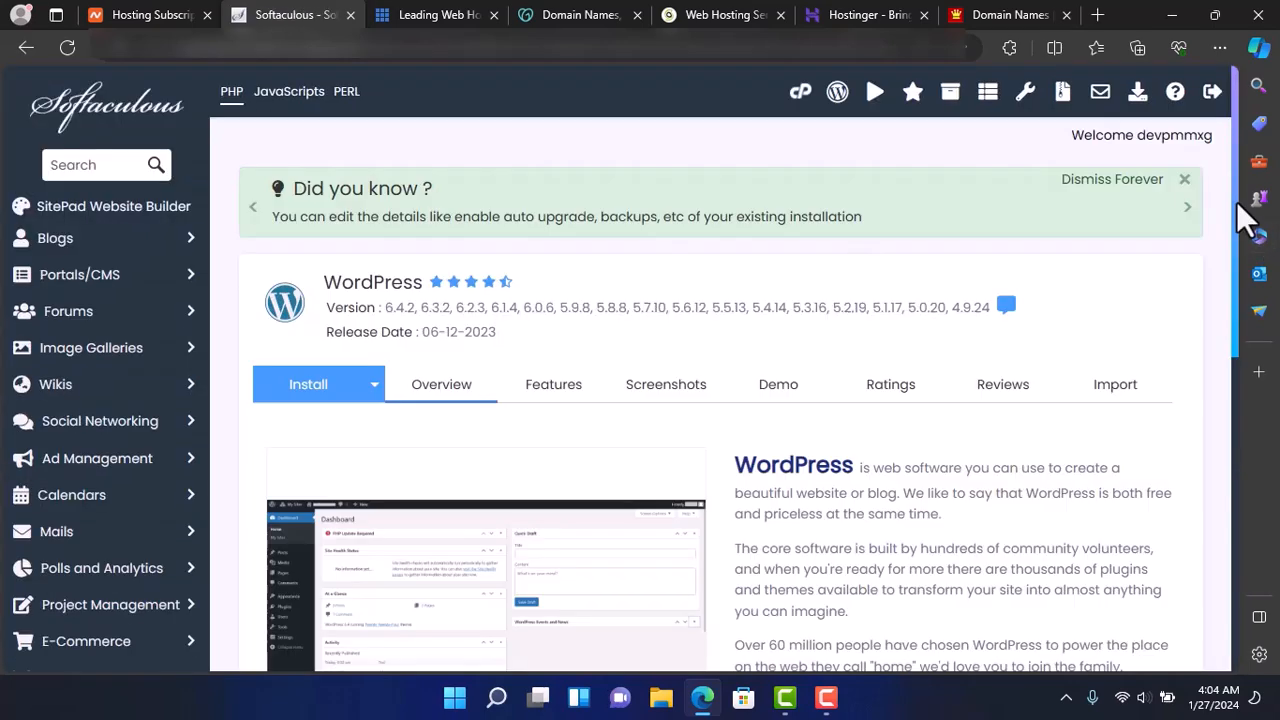
drag(1246, 214, 1246, 440)
click(437, 360)
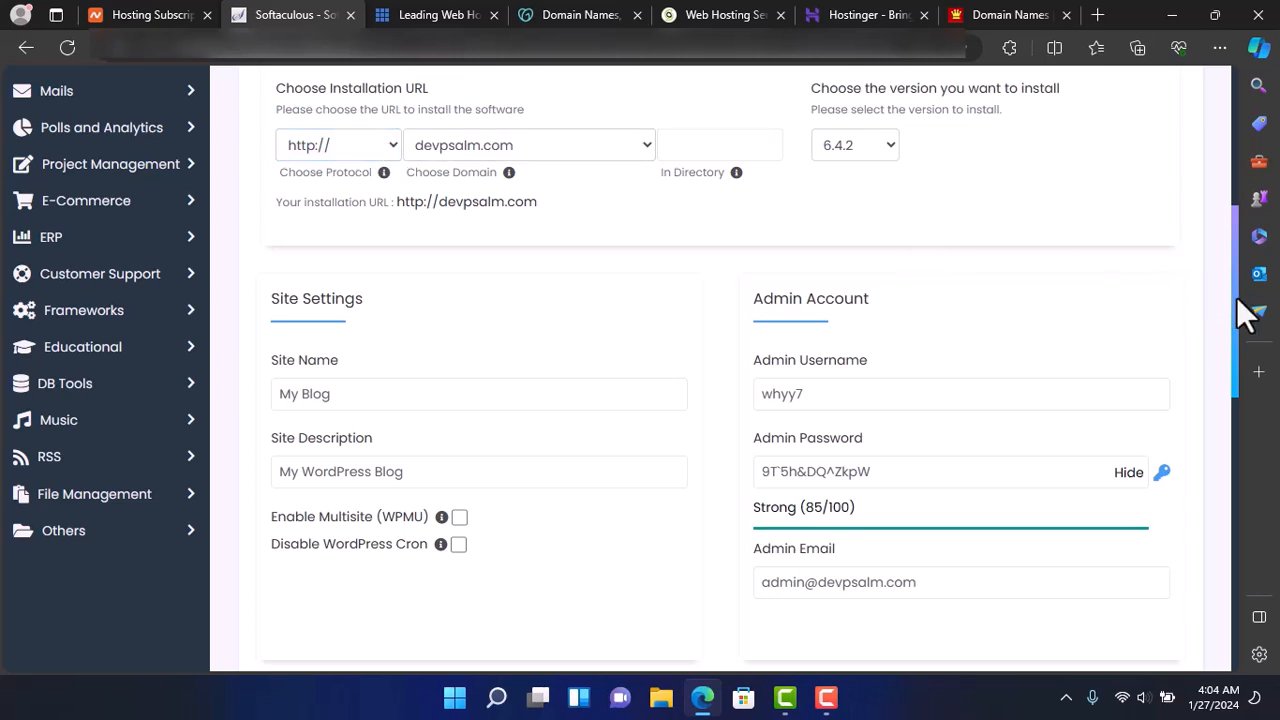
drag(1238, 298, 1236, 294)
click(479, 158)
click(482, 250)
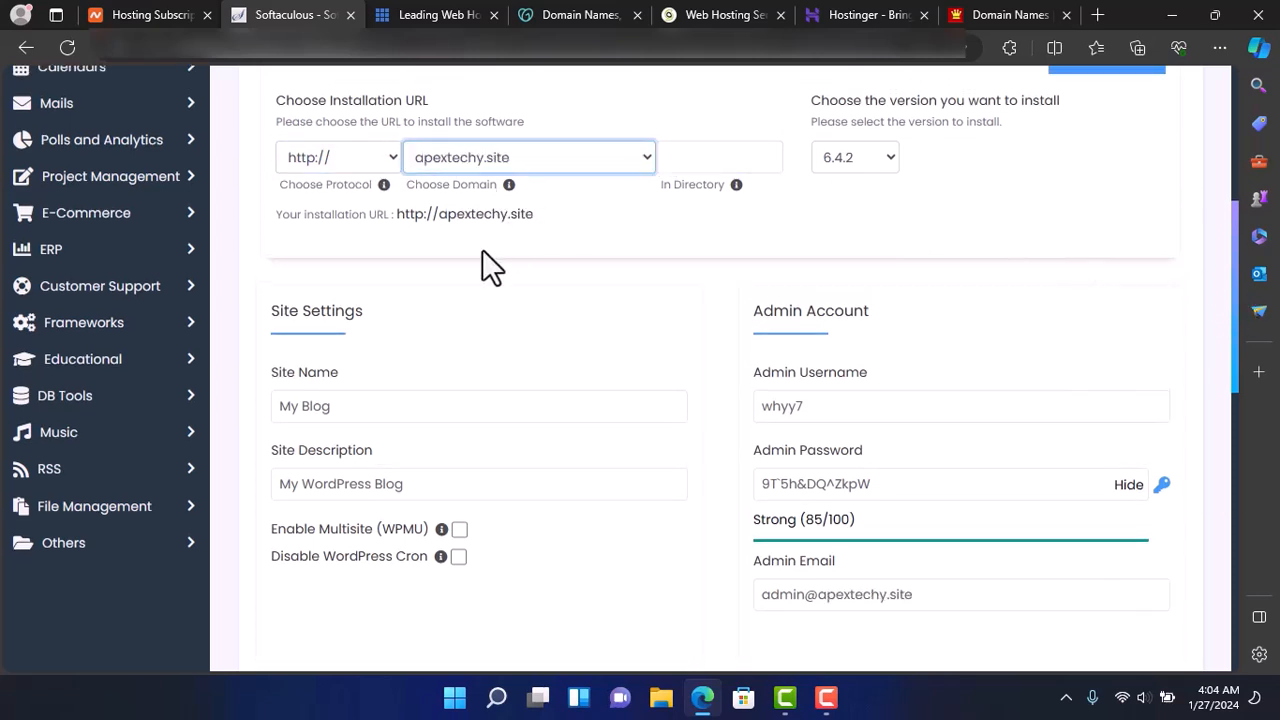
click(389, 159)
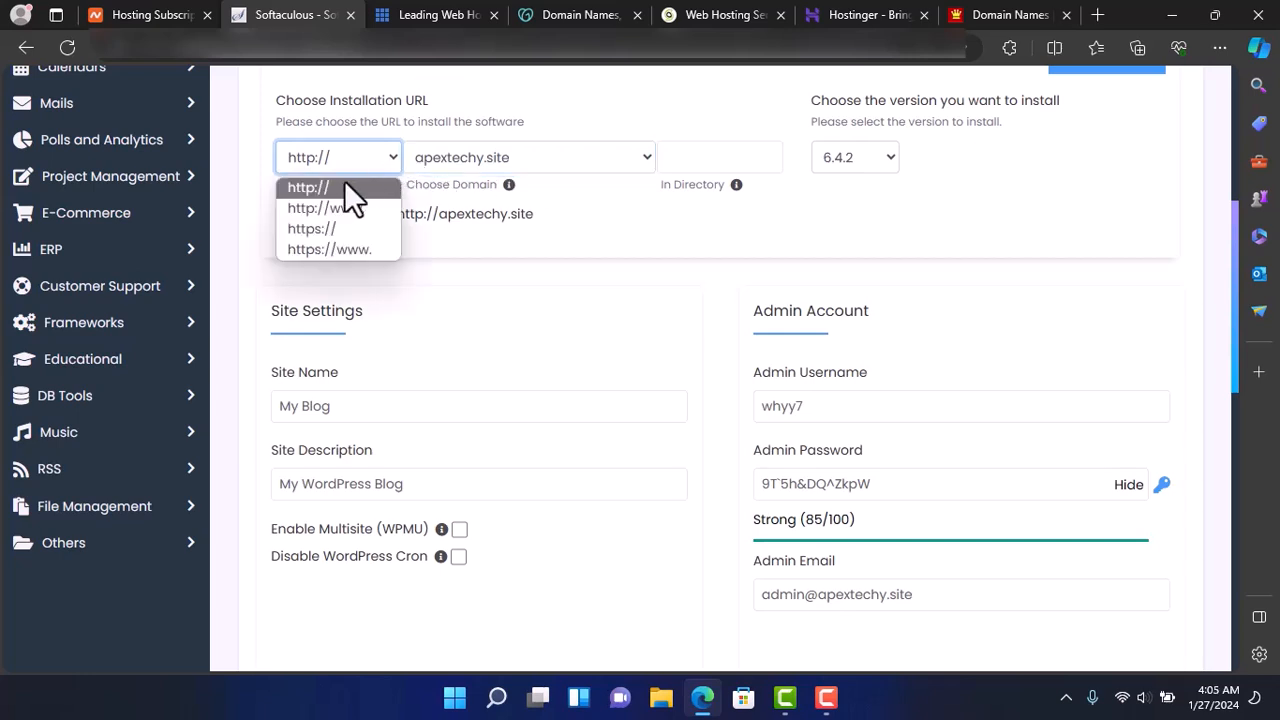
click(335, 228)
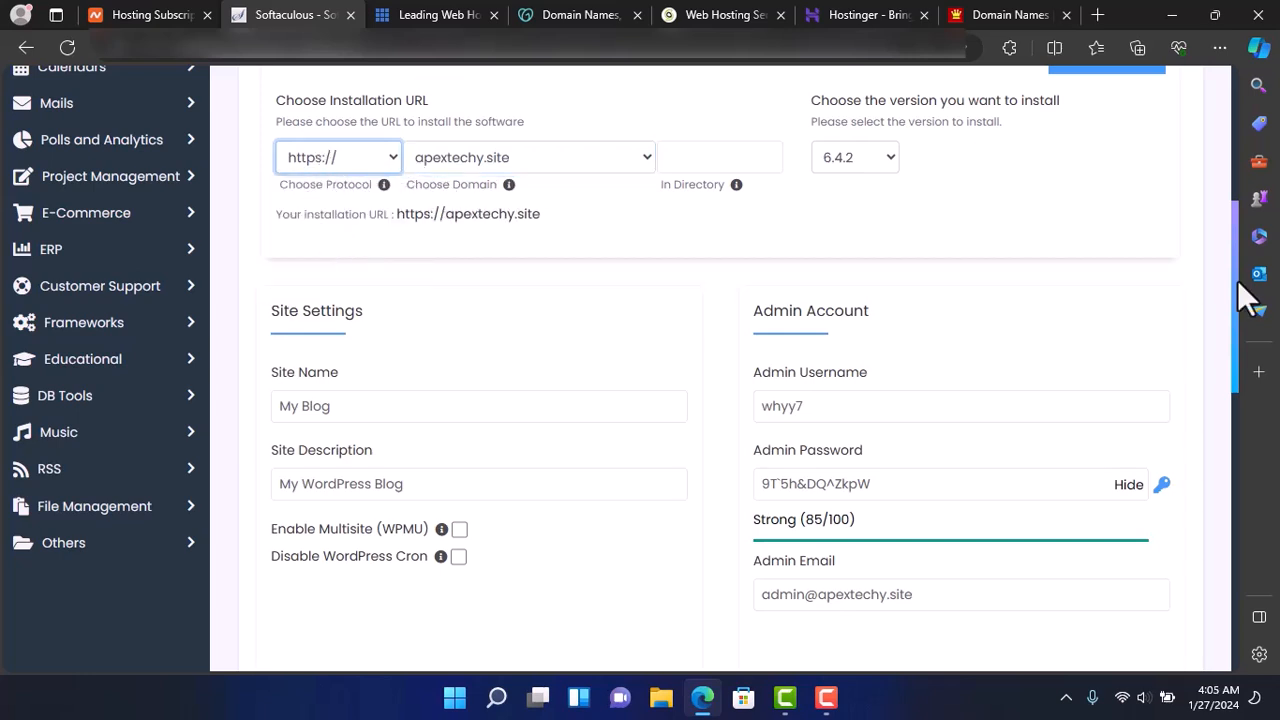
Step: Keep the site name My Blog and replace the admin username and password with new ones
drag(1240, 283, 1240, 326)
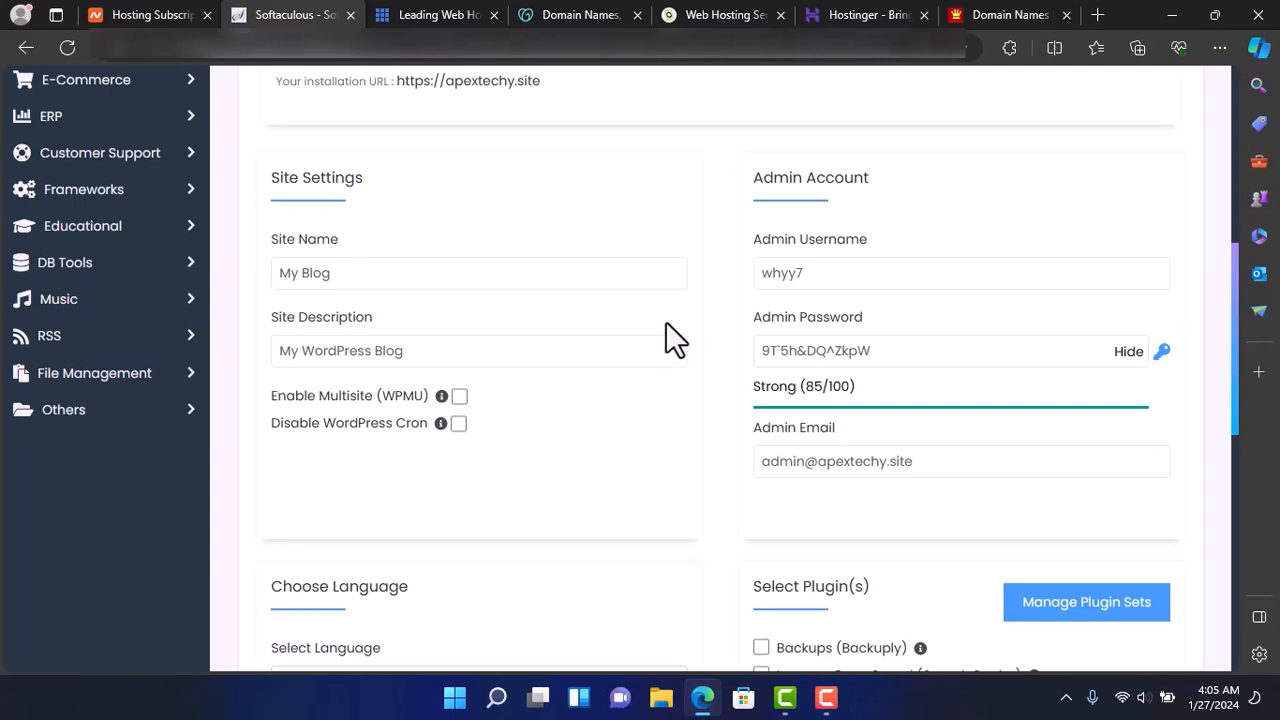
click(440, 273)
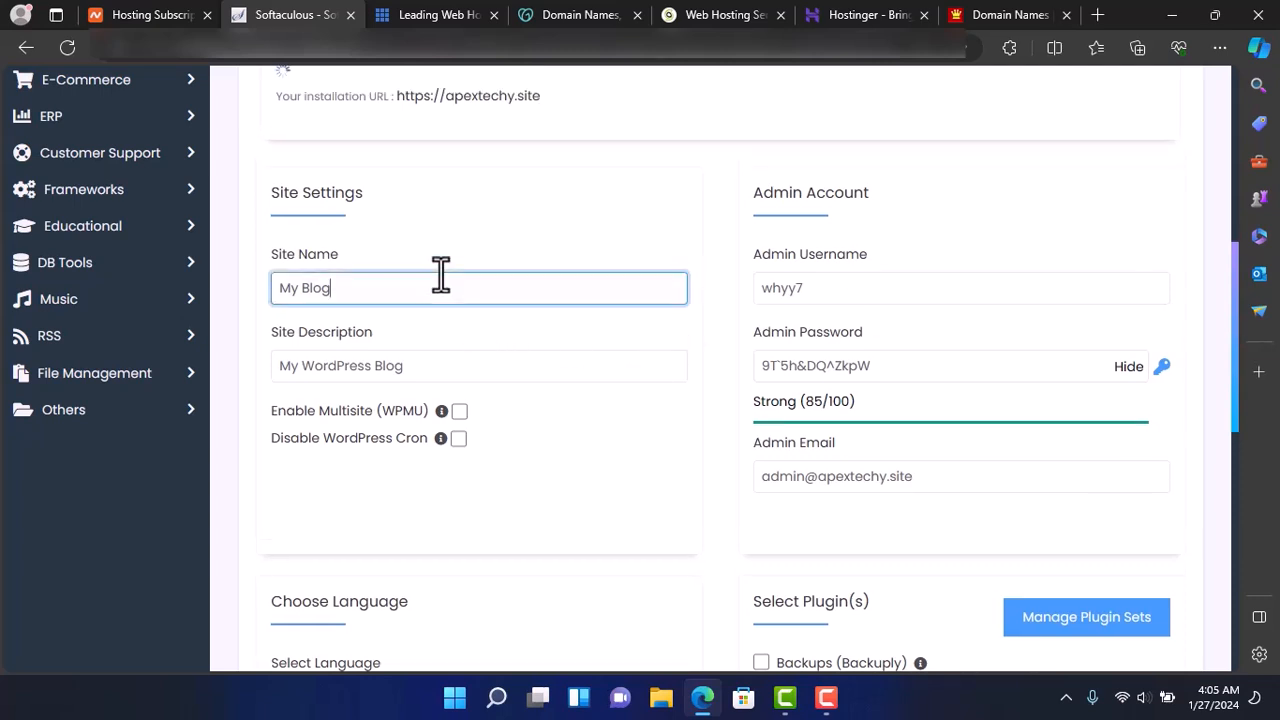
key(BackSpace)
key(BackSpace)
key(BackSpace)
key(BackSpace)
key(BackSpace)
key(BackSpace)
key(BackSpace)
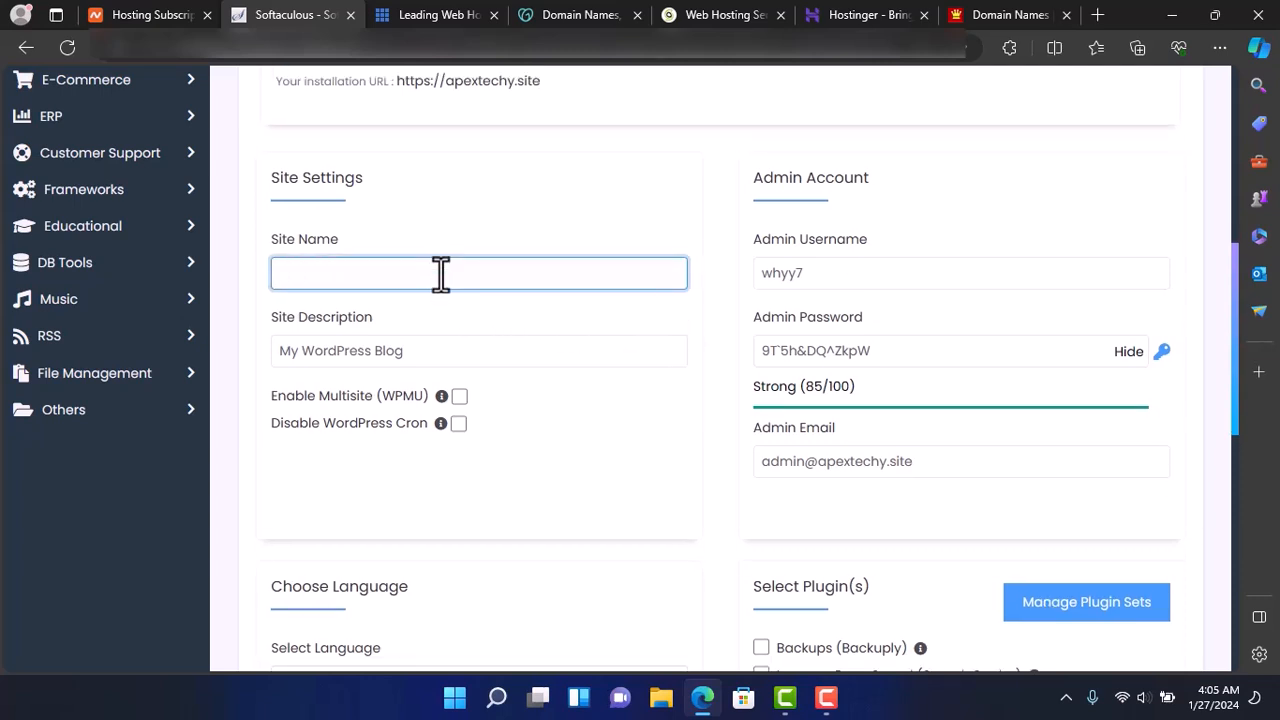
key(ctrl+z)
scroll(1236, 281, down, 1)
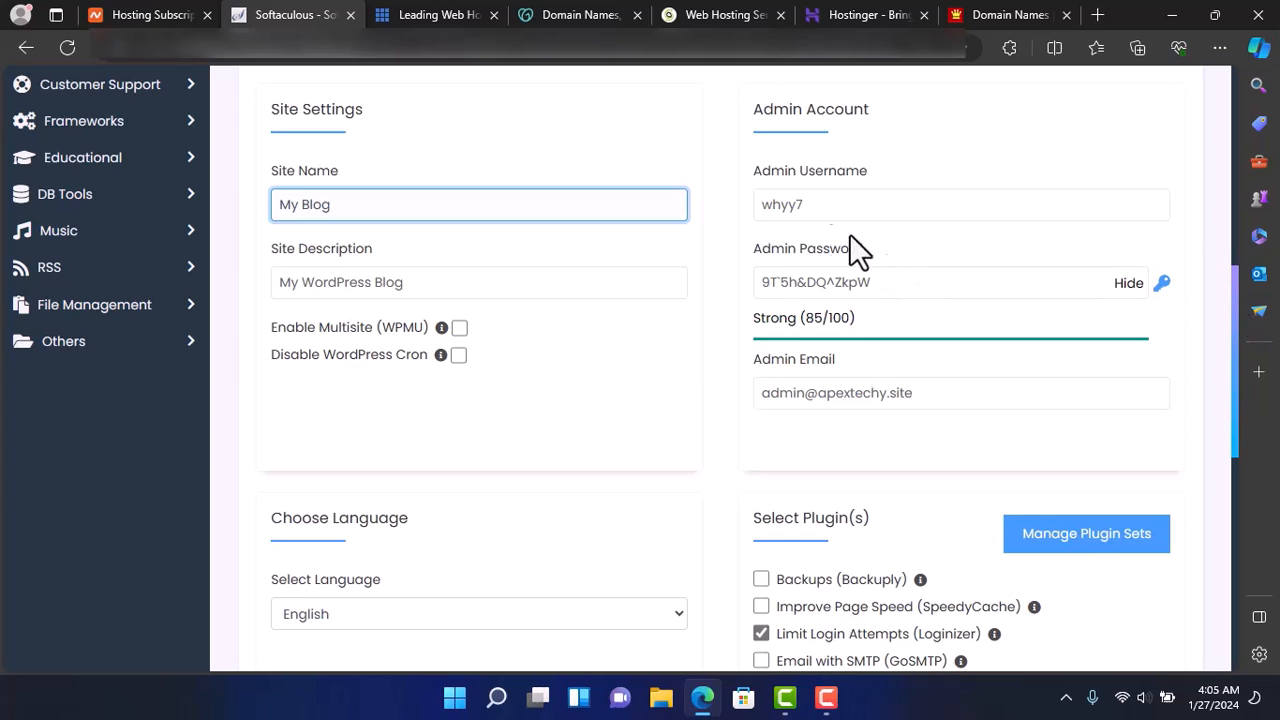
drag(820, 204, 744, 203)
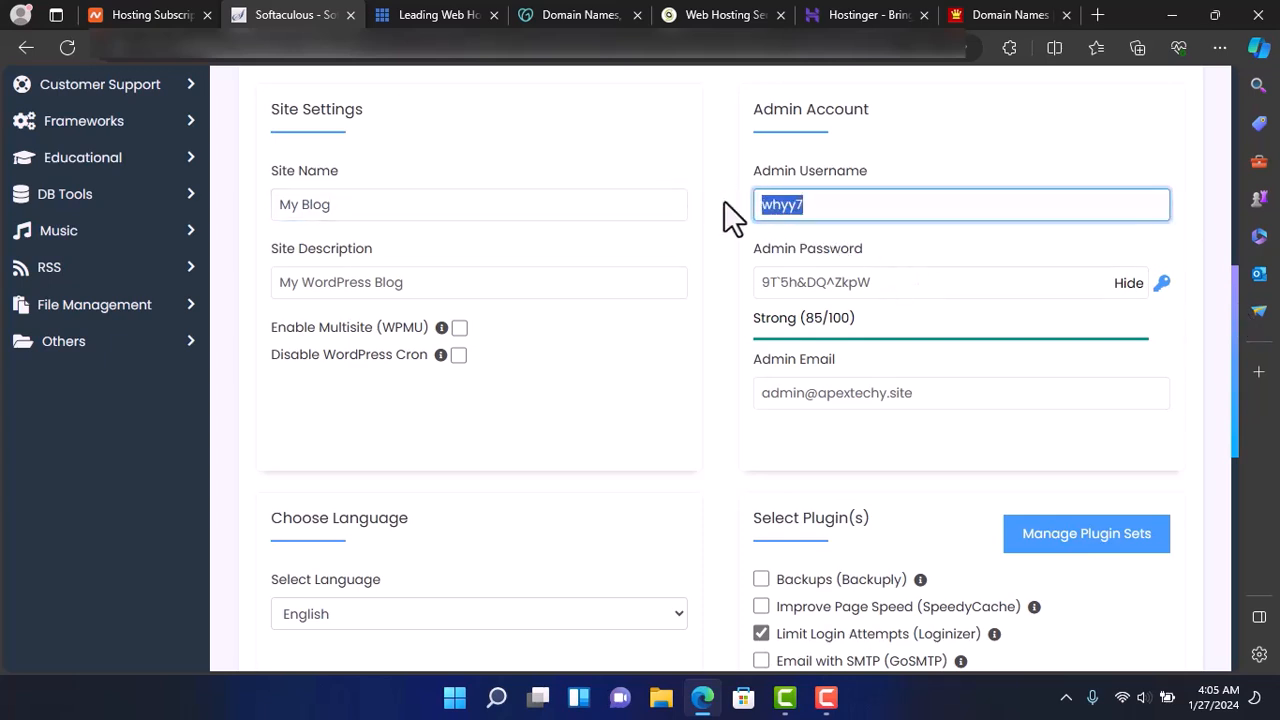
key(BackSpace)
key(Tab)
key(BackSpace)
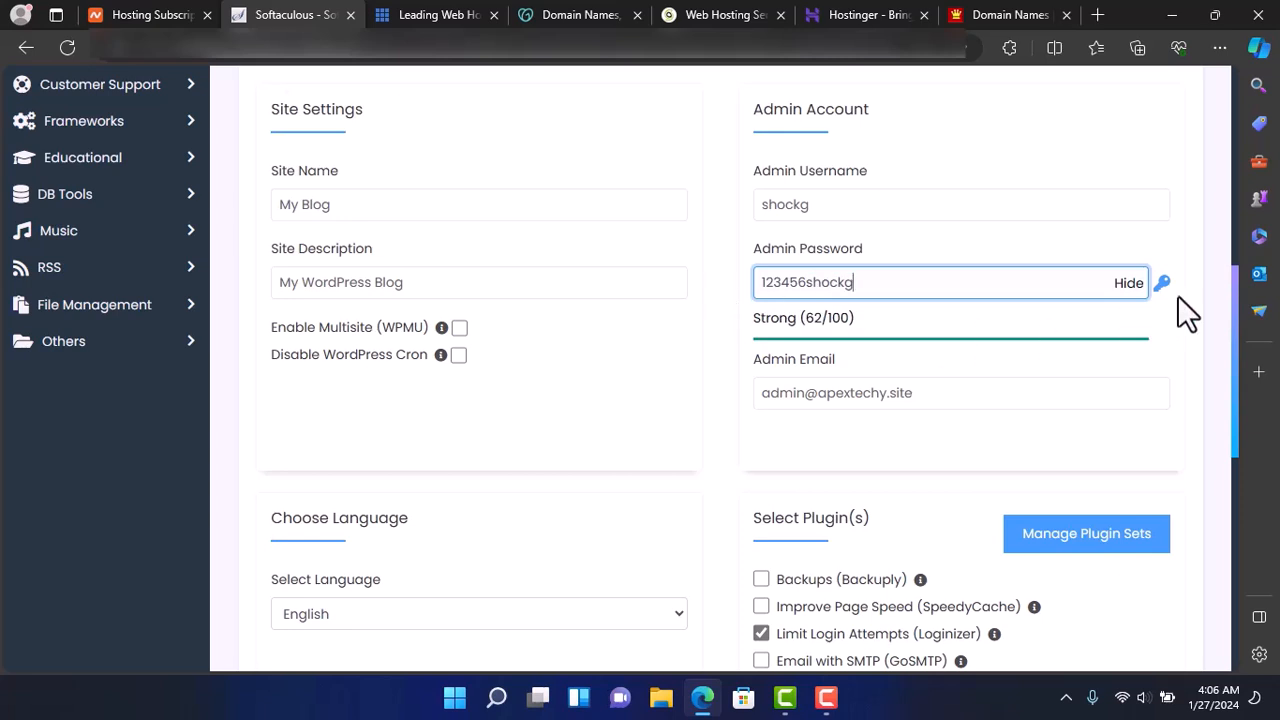
scroll(1200, 330, down, 3)
drag(1241, 387, 1250, 530)
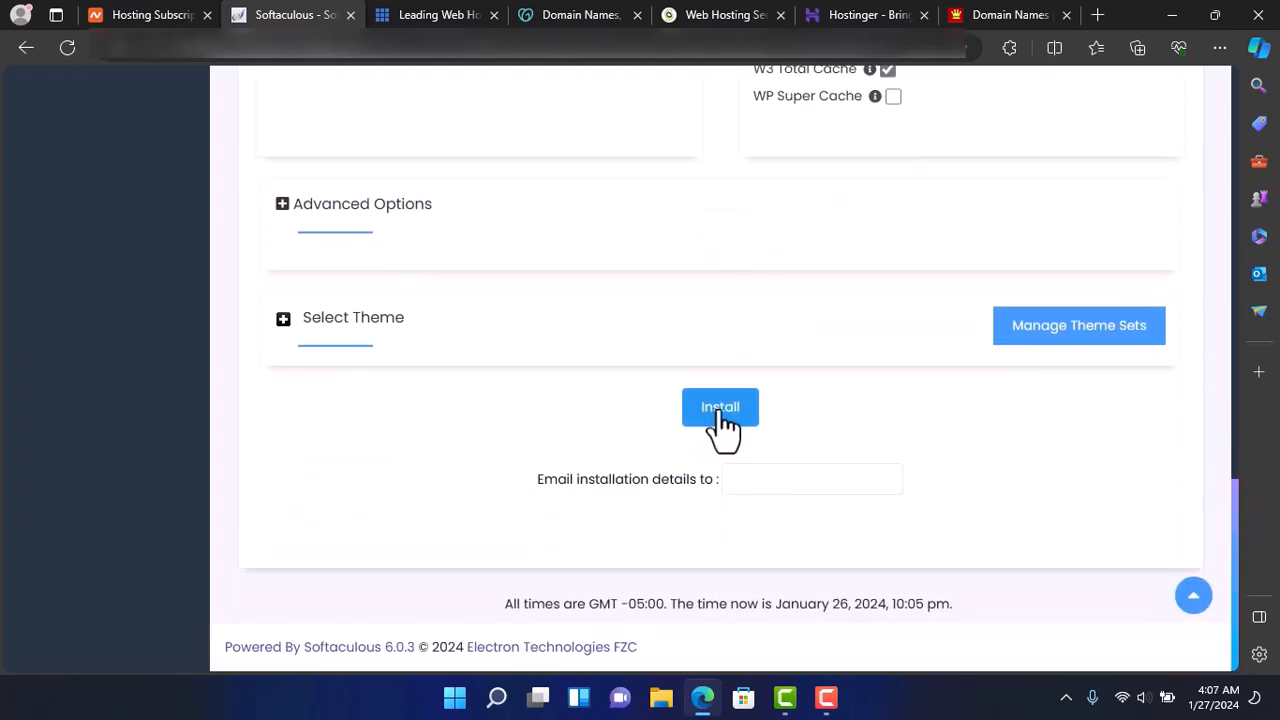
Step: Strengthen the admin password after the strength warning and install WordPress on apextechy.site
click(716, 412)
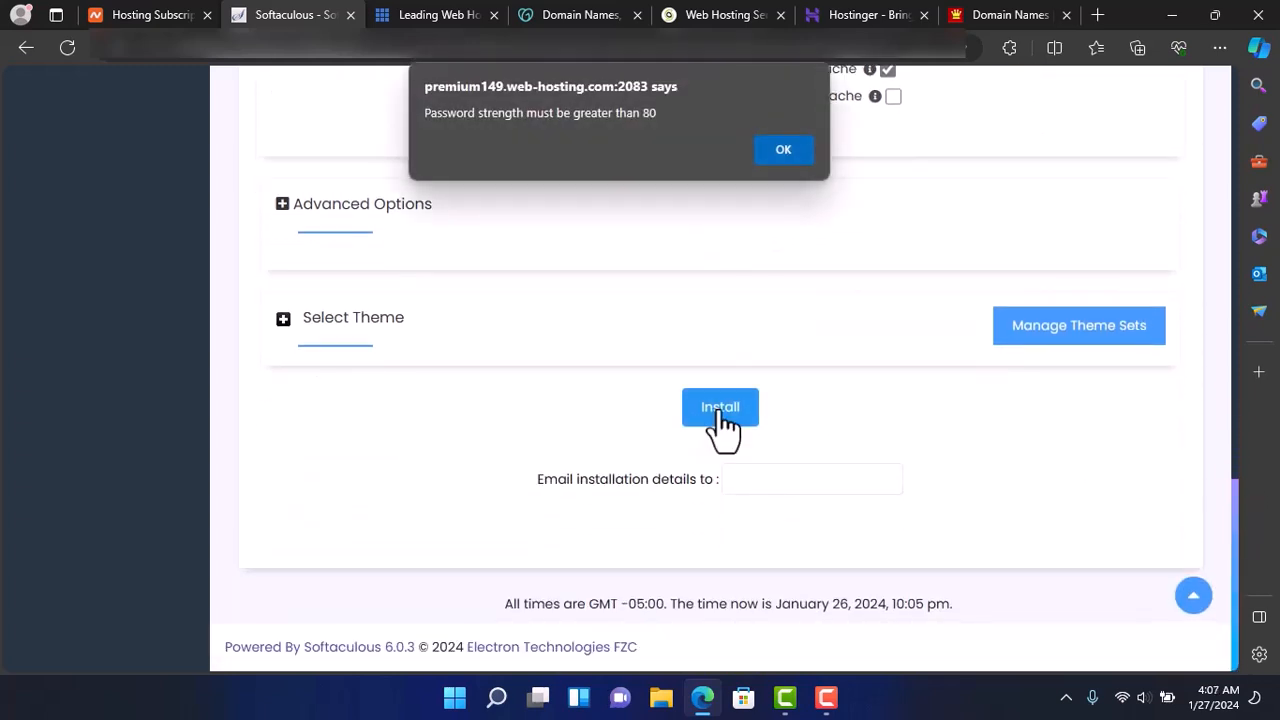
click(783, 151)
drag(1240, 508, 1243, 268)
click(871, 287)
text(##)
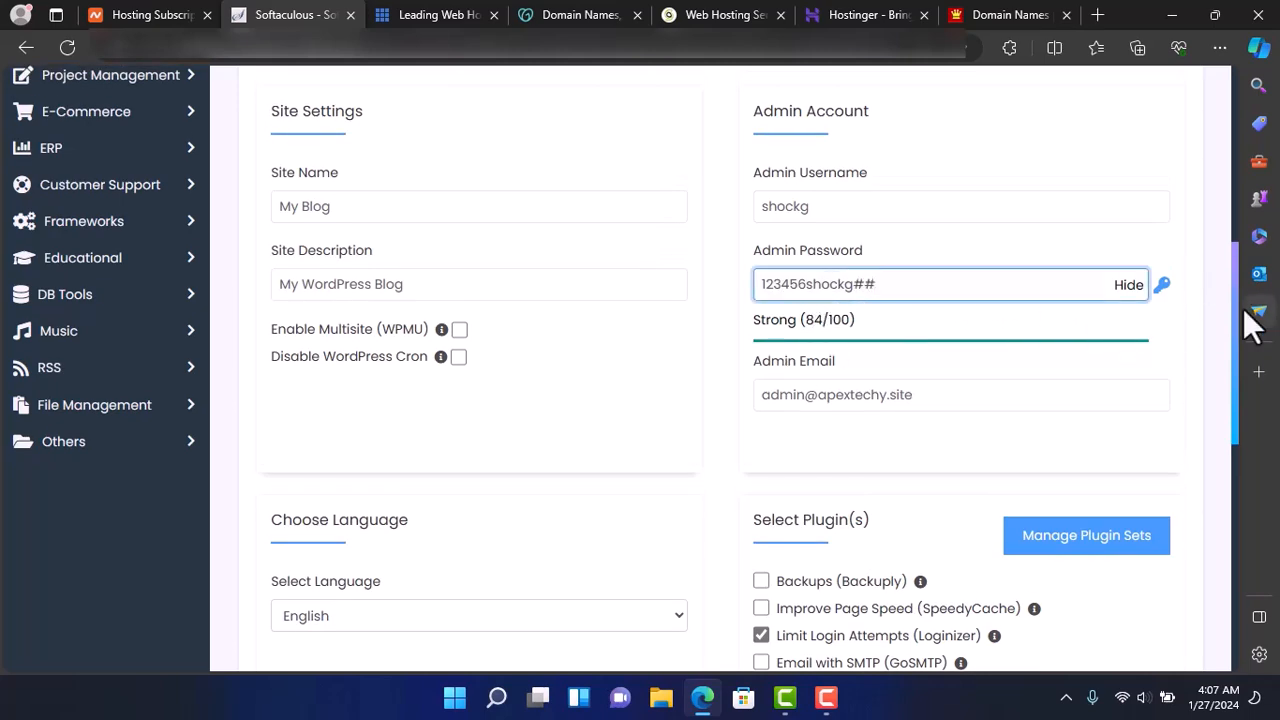
drag(1237, 305, 1255, 605)
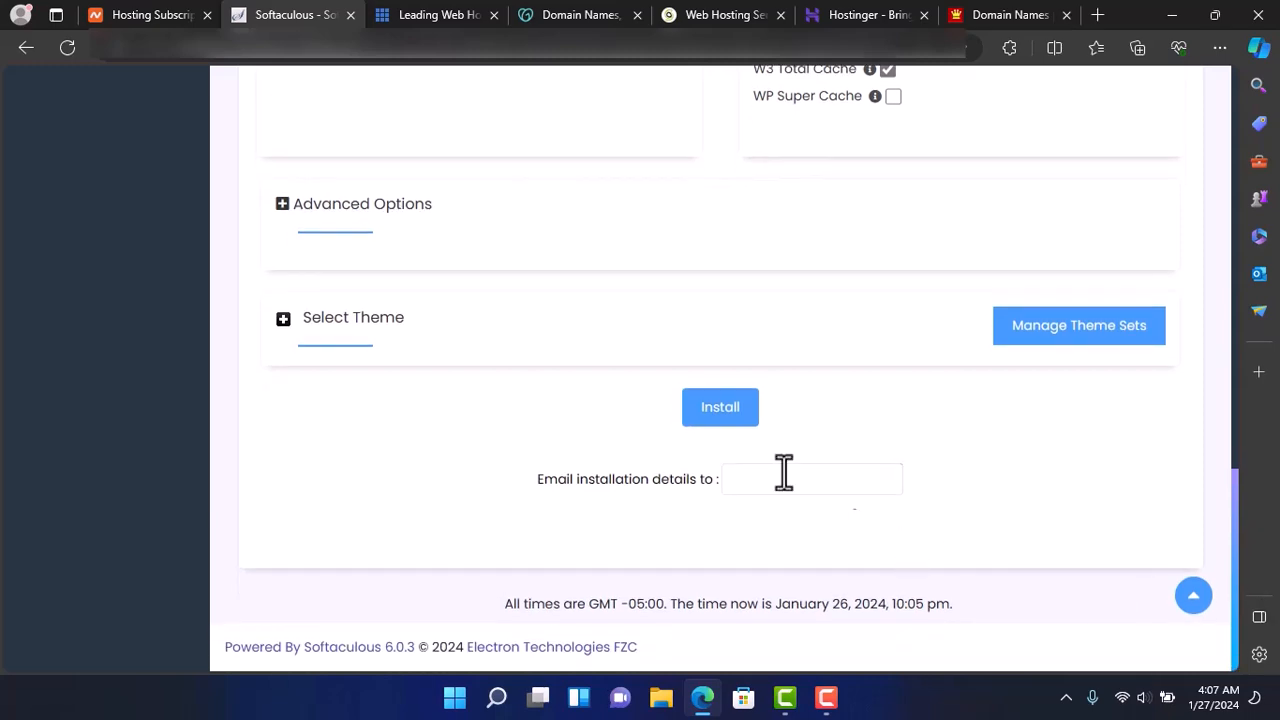
click(724, 410)
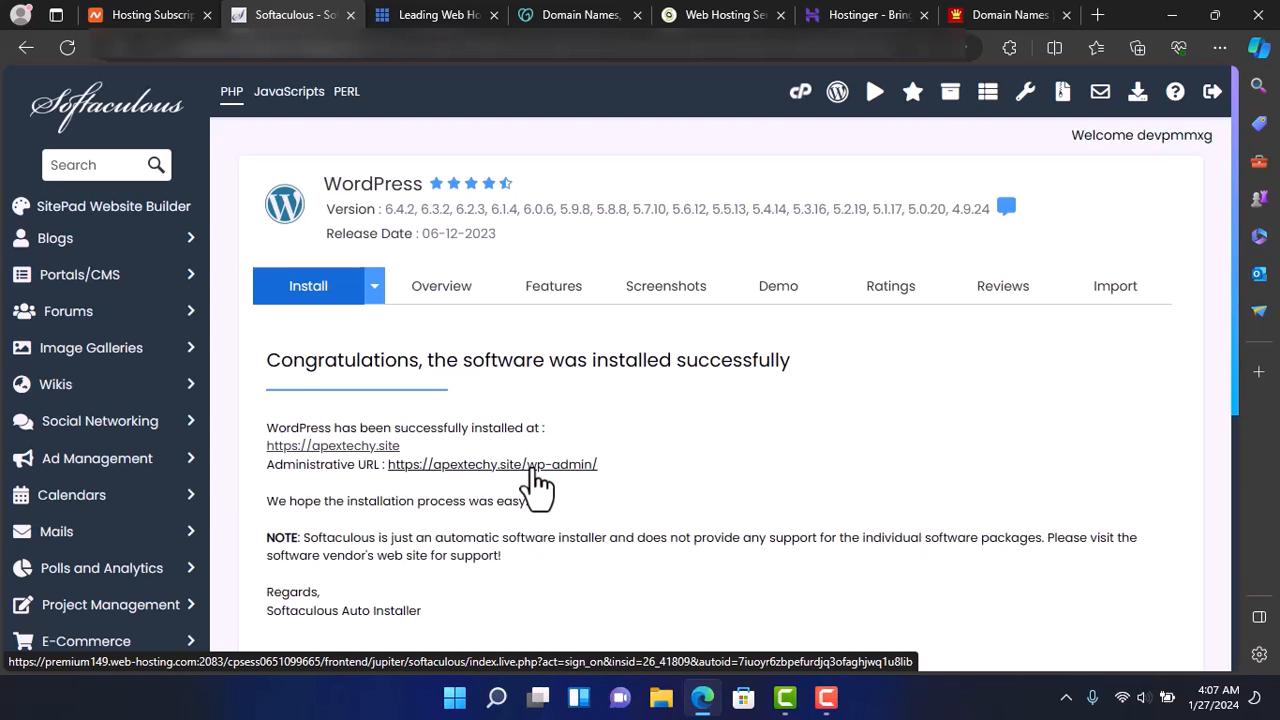
right_click(537, 486)
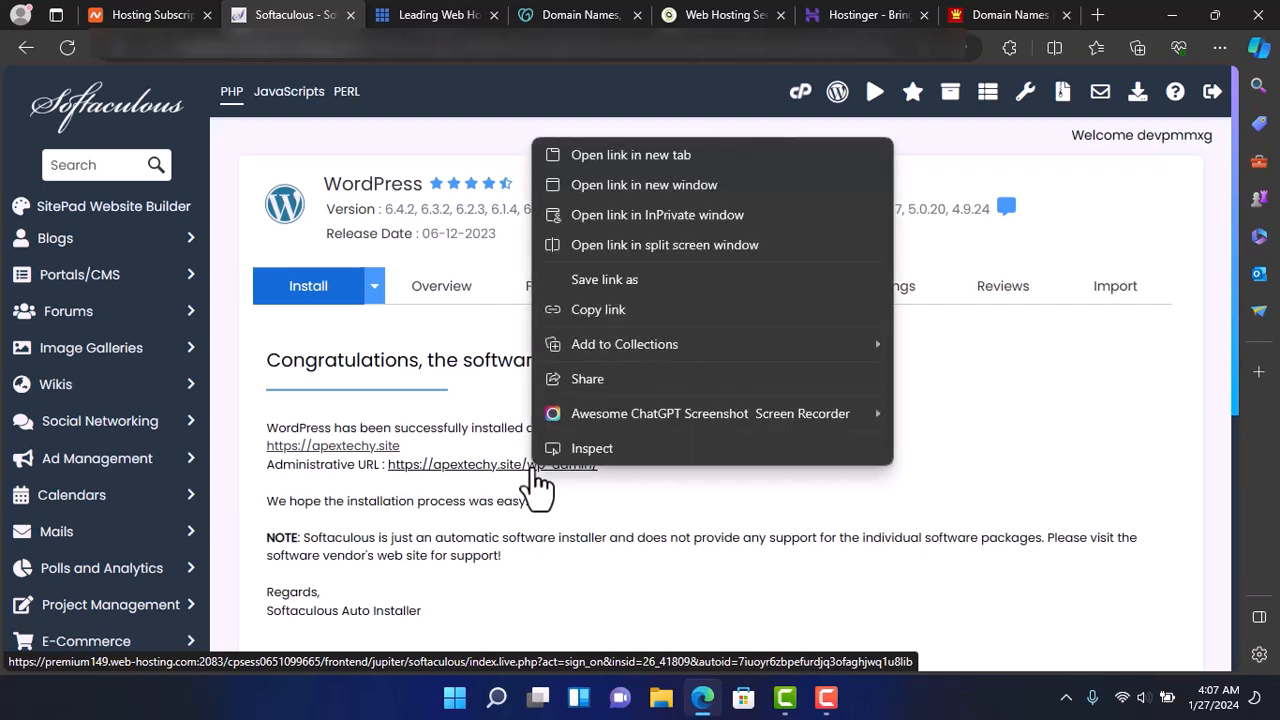
click(603, 157)
click(392, 15)
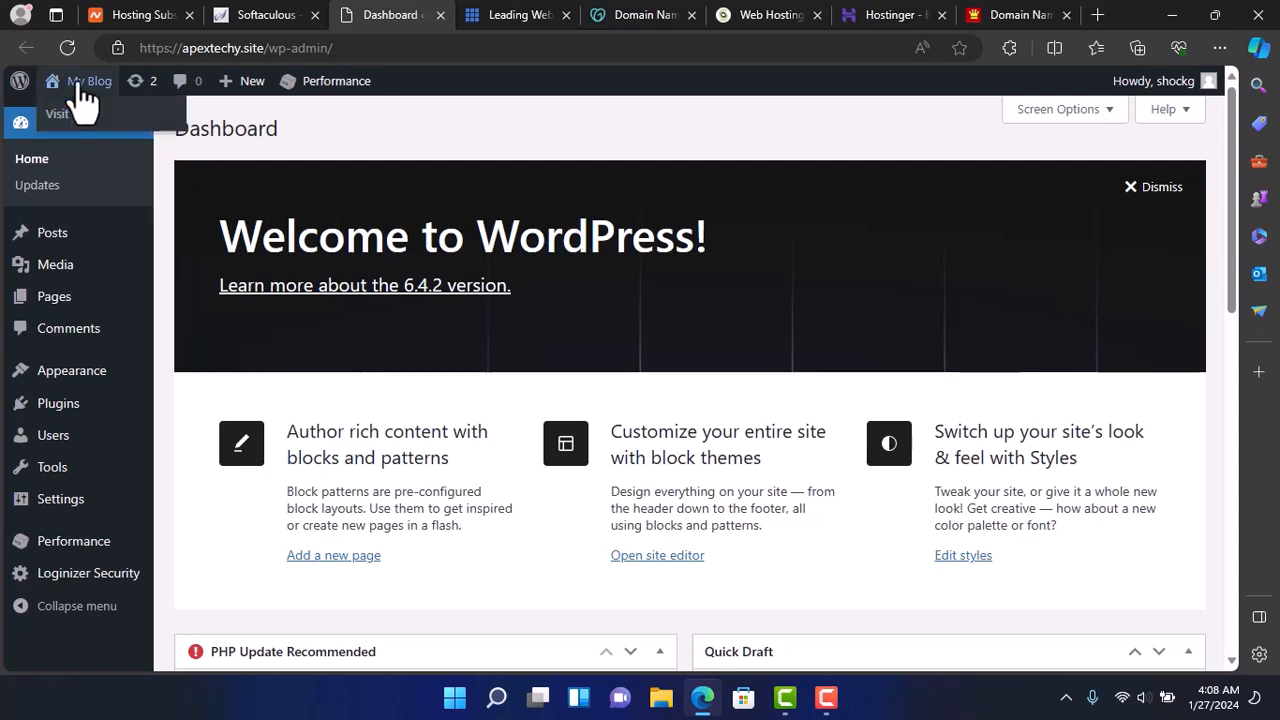
Step: Open the My Blog front page in a new tab, view it, then return to the Dashboard
right_click(70, 117)
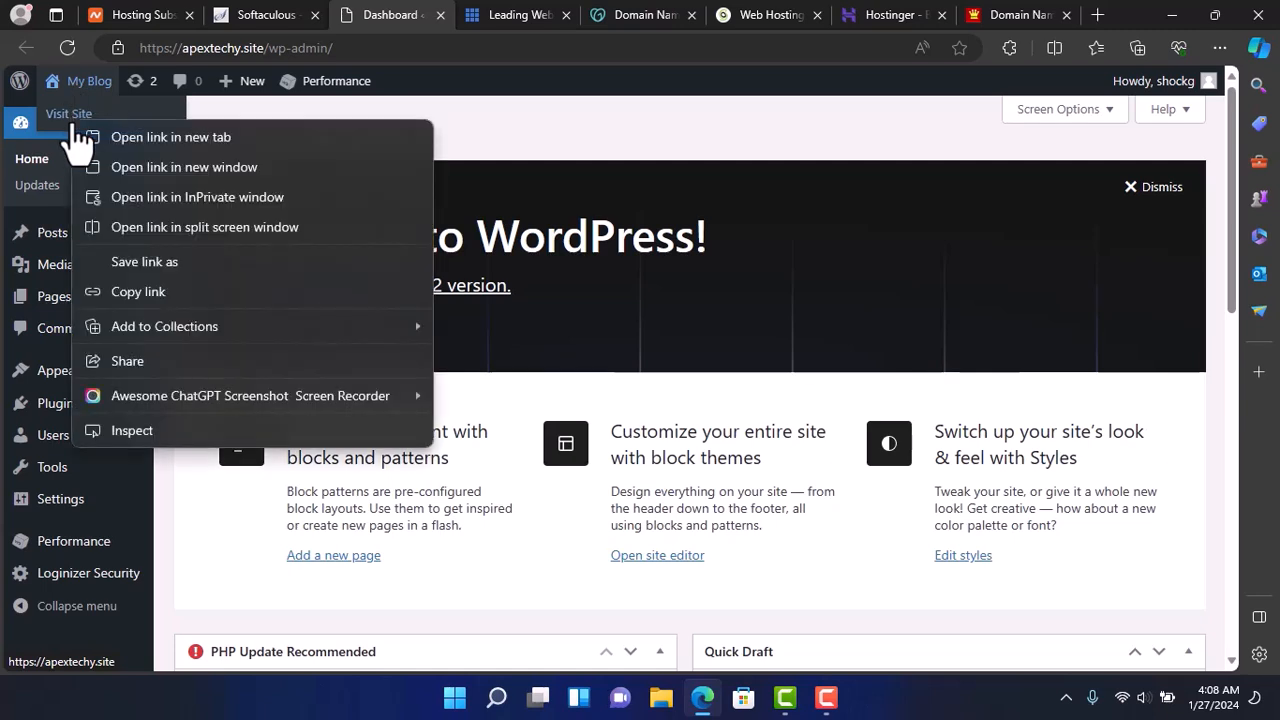
click(172, 142)
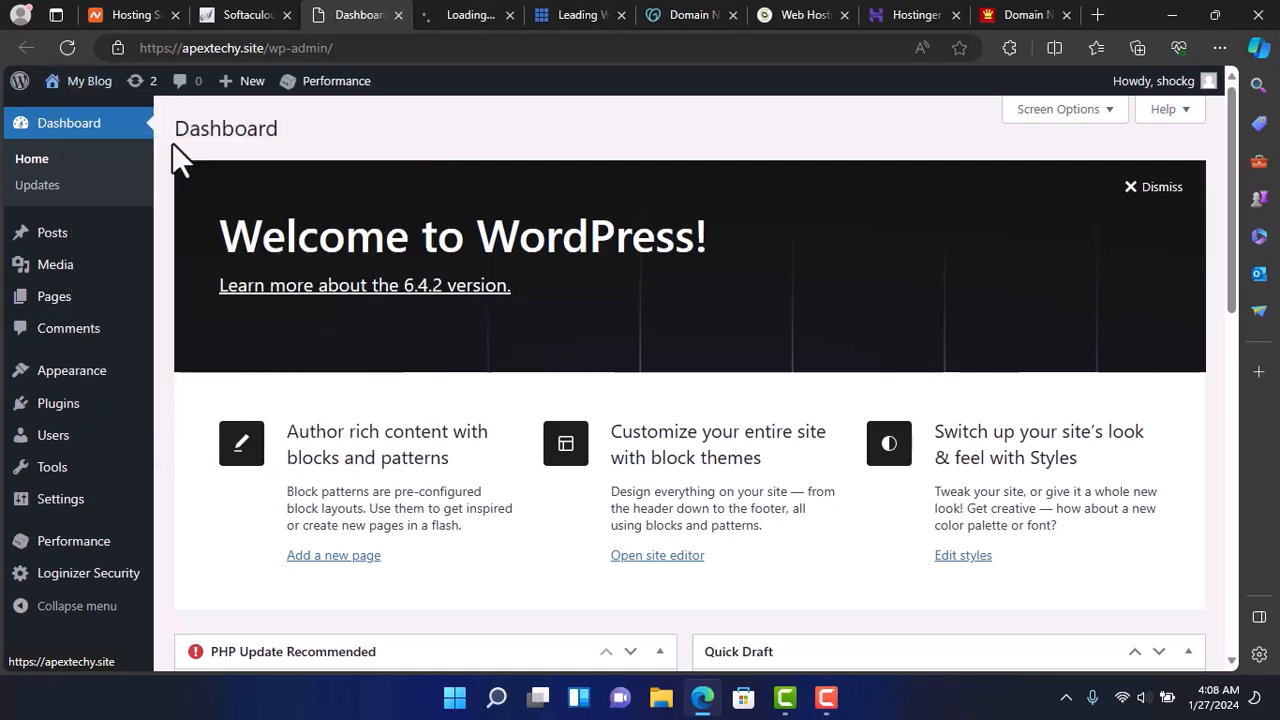
click(444, 15)
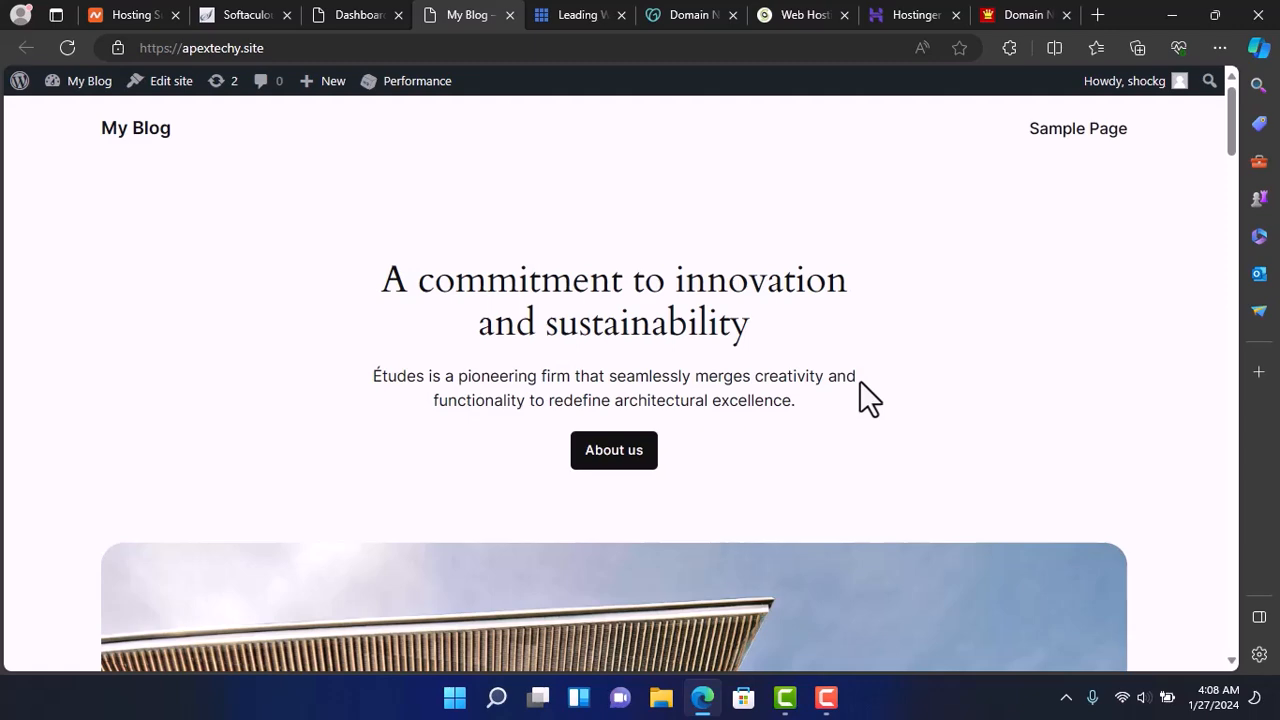
click(346, 15)
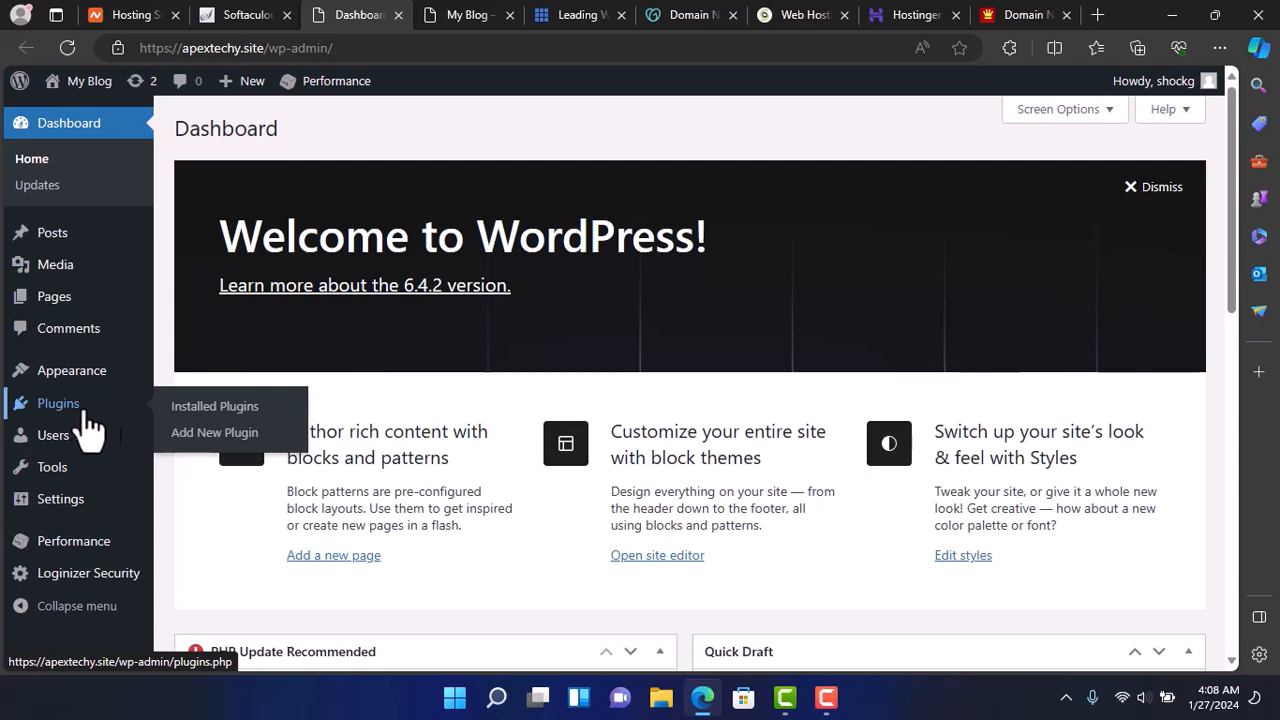
Step: Search plugins for 'all in one migration', then install and activate All-in-One WP Migration
click(222, 436)
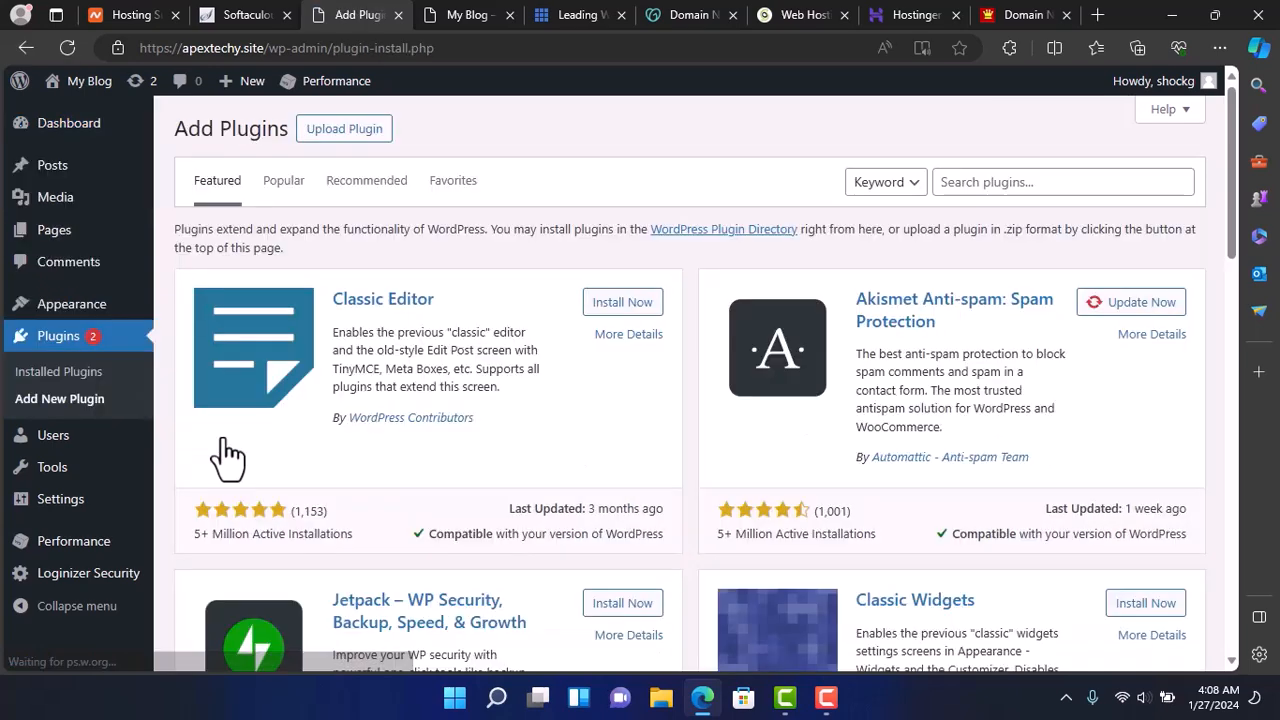
click(1000, 189)
text(all in o)
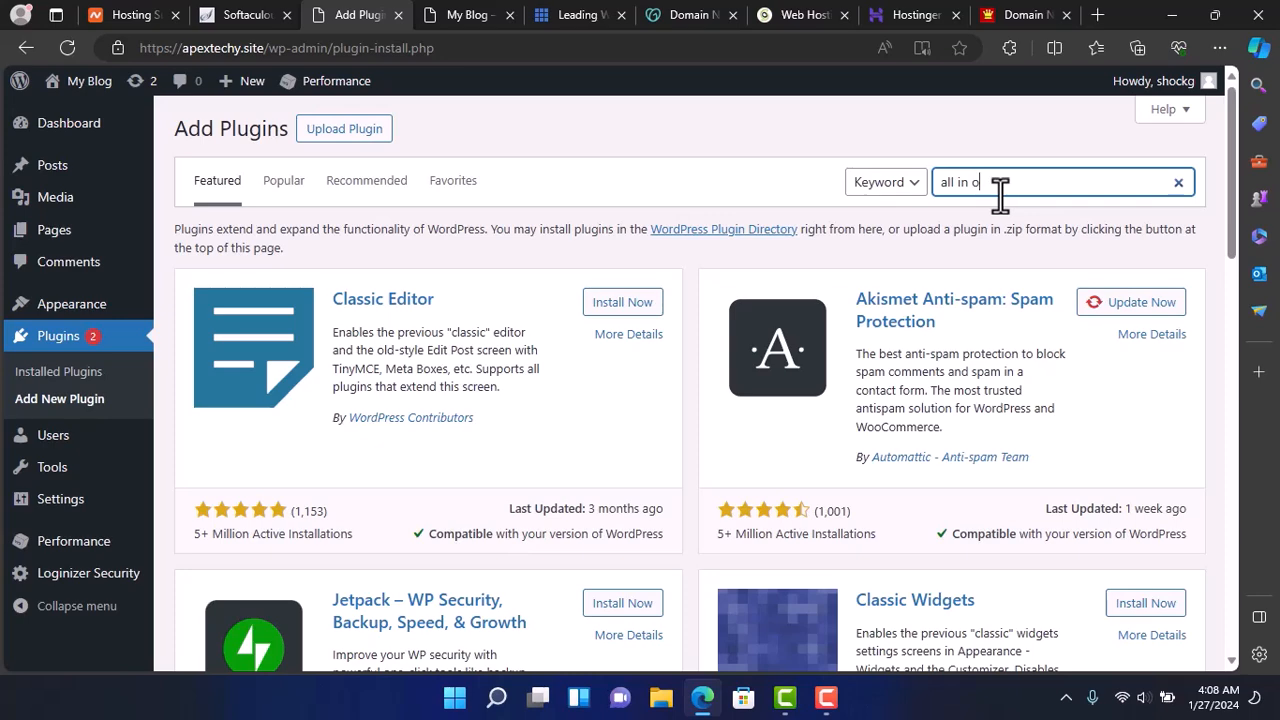
text(ne migration)
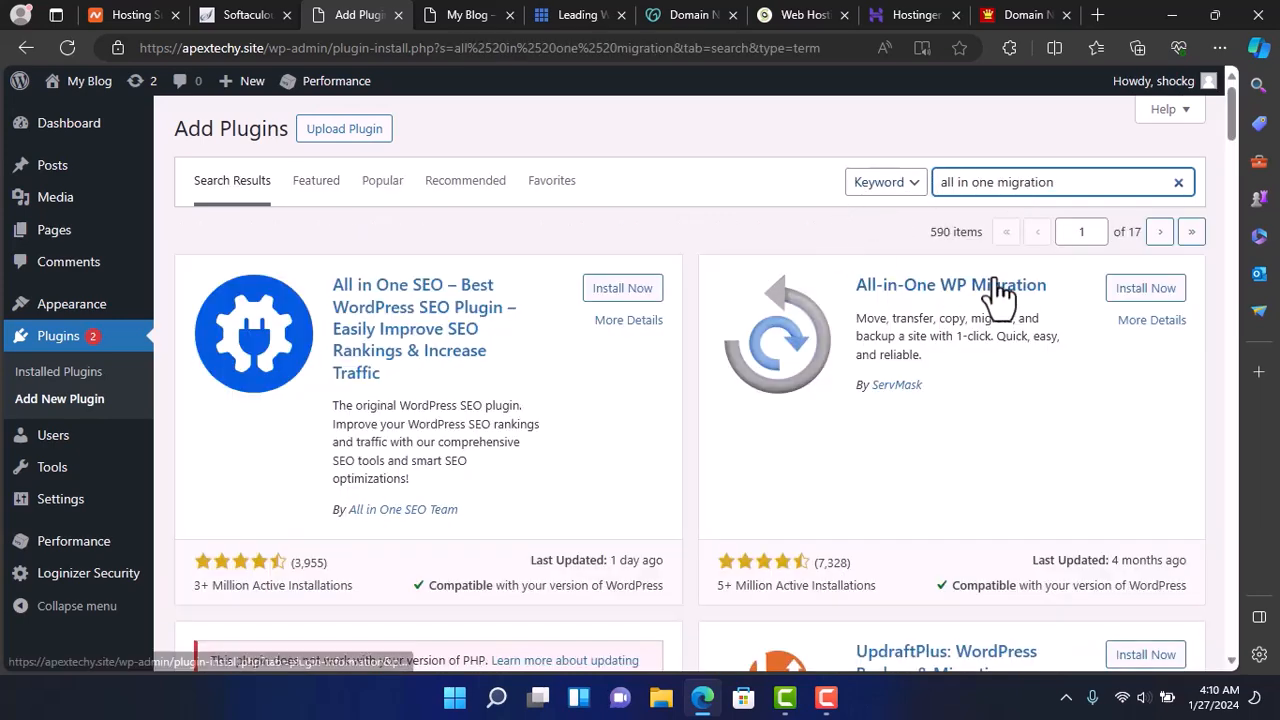
click(1146, 290)
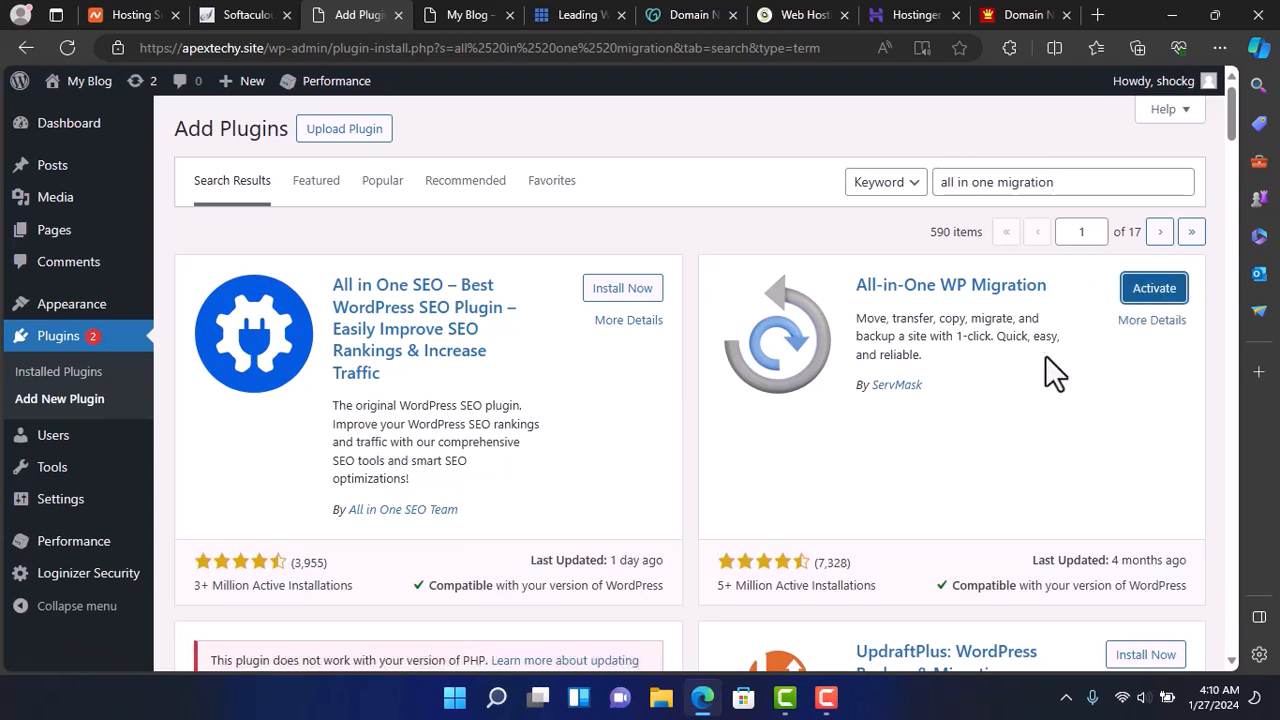
click(1164, 296)
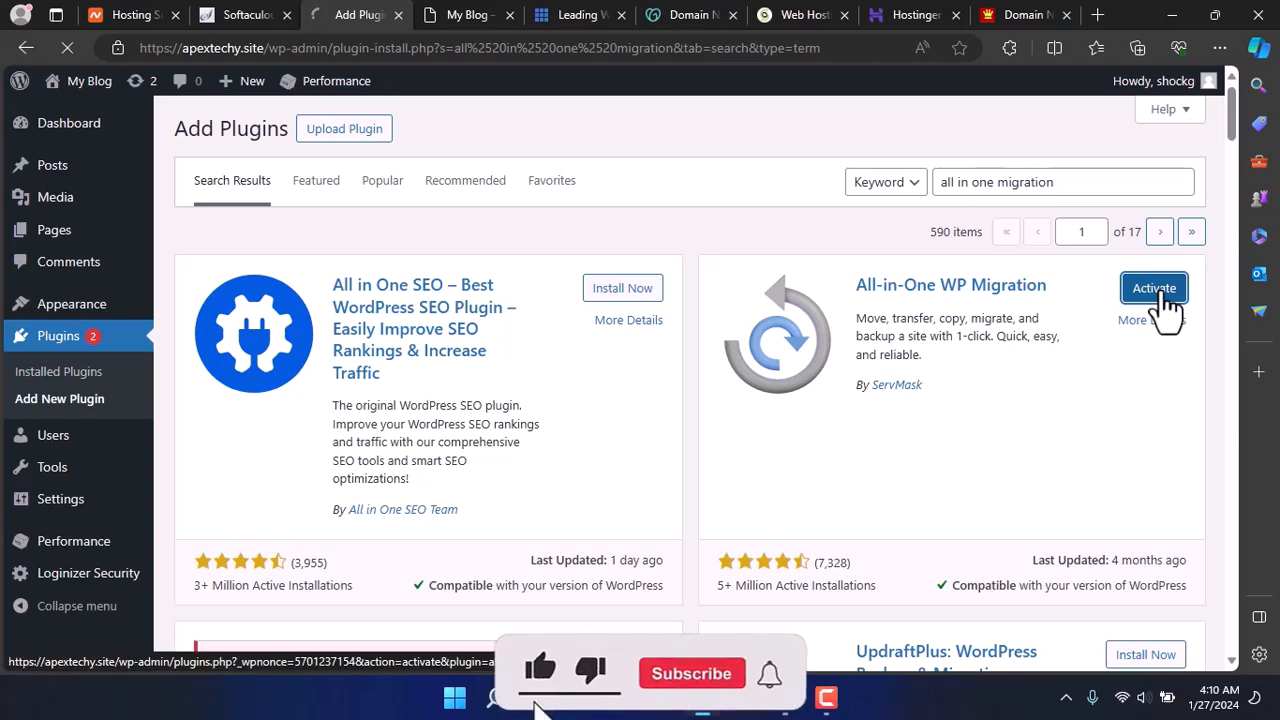
scroll(1240, 325, down, 1)
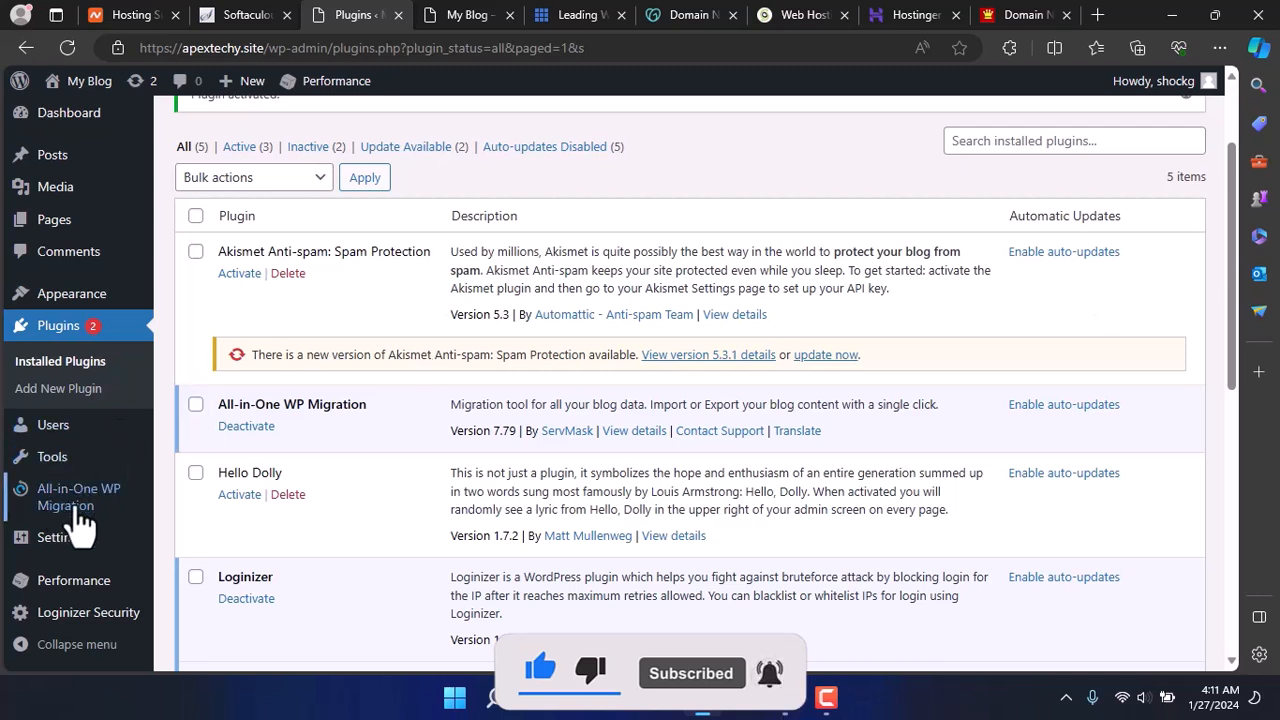
Step: Import the business.local .wpress backup from a local file via All-in-One WP Migration's Import page
mouse_move(70, 522)
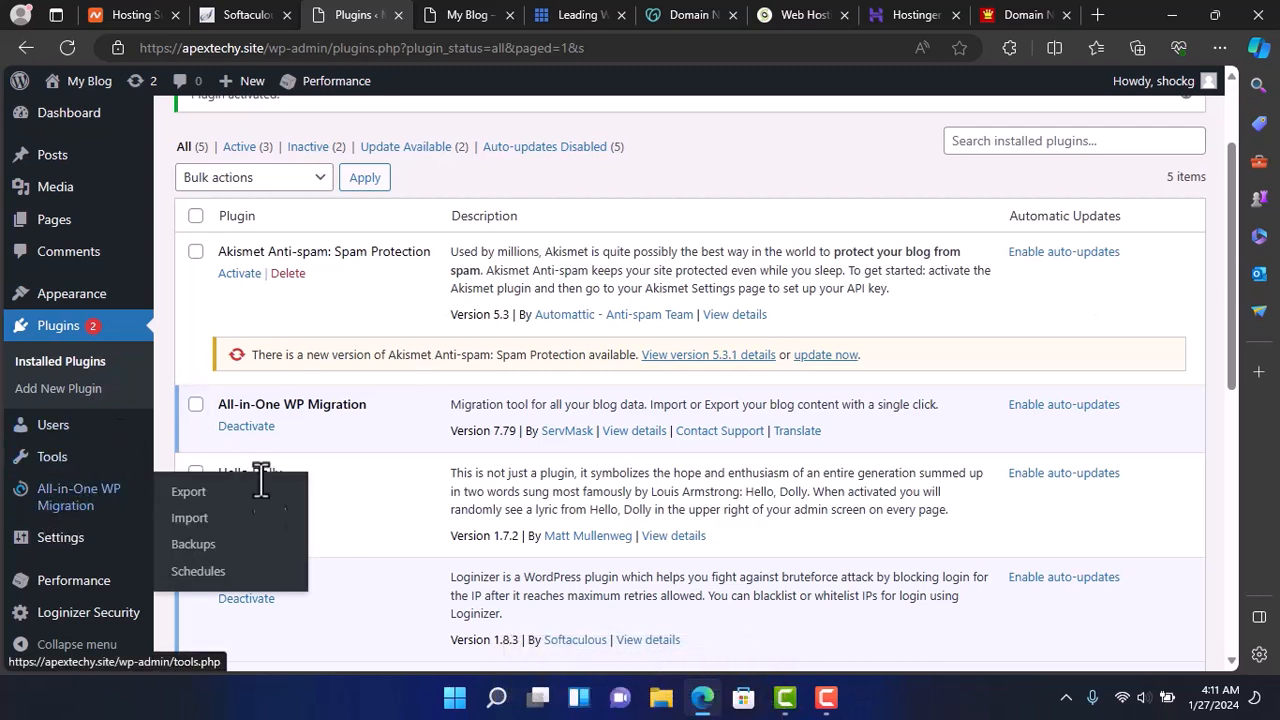
click(197, 522)
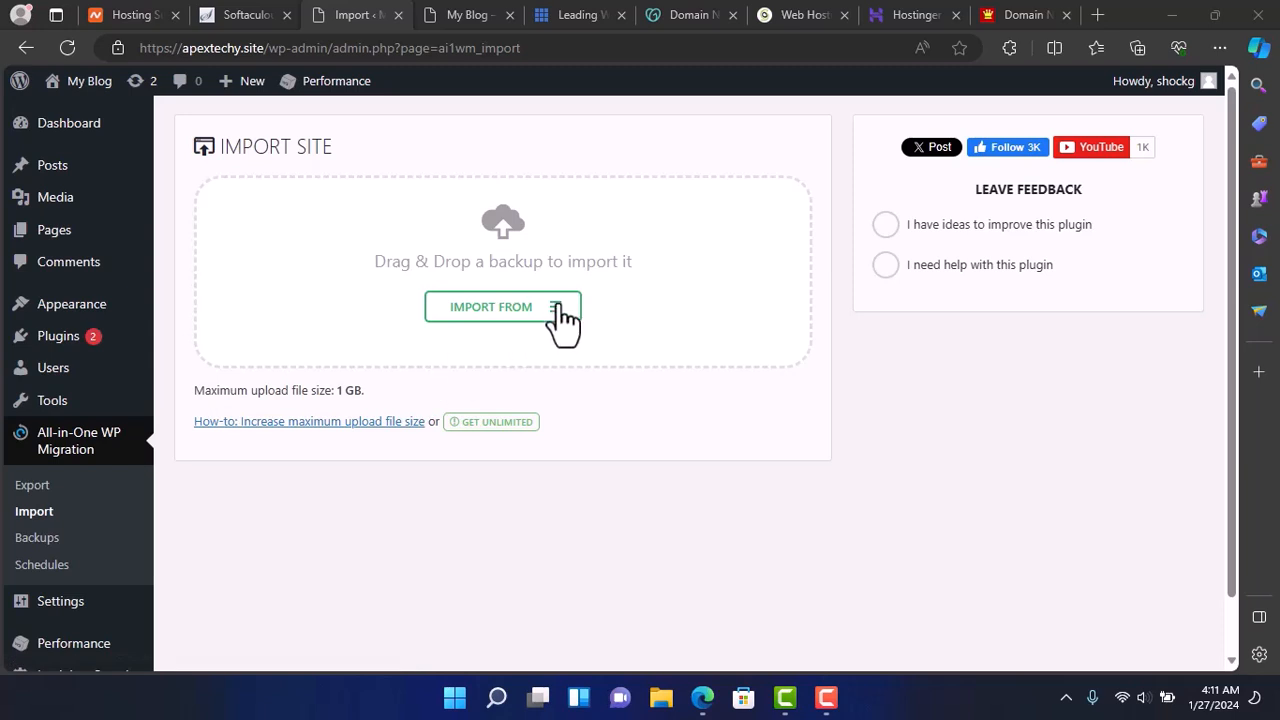
click(558, 318)
click(460, 334)
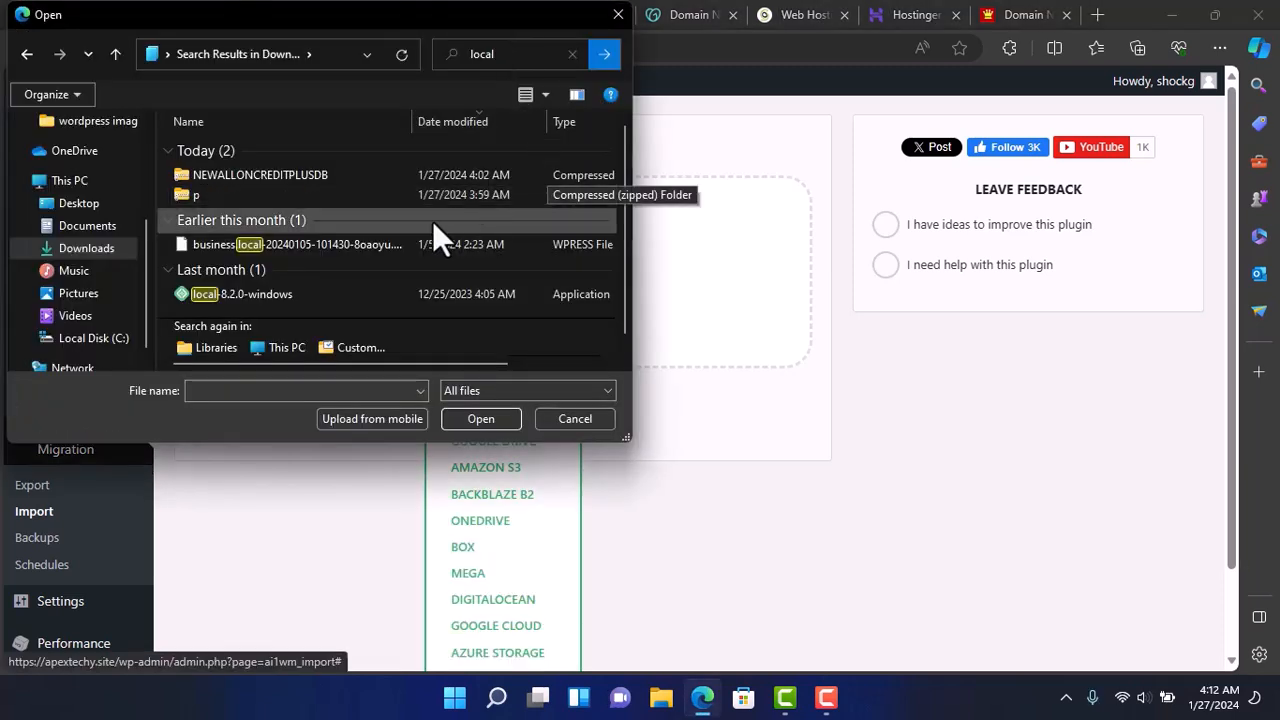
click(370, 244)
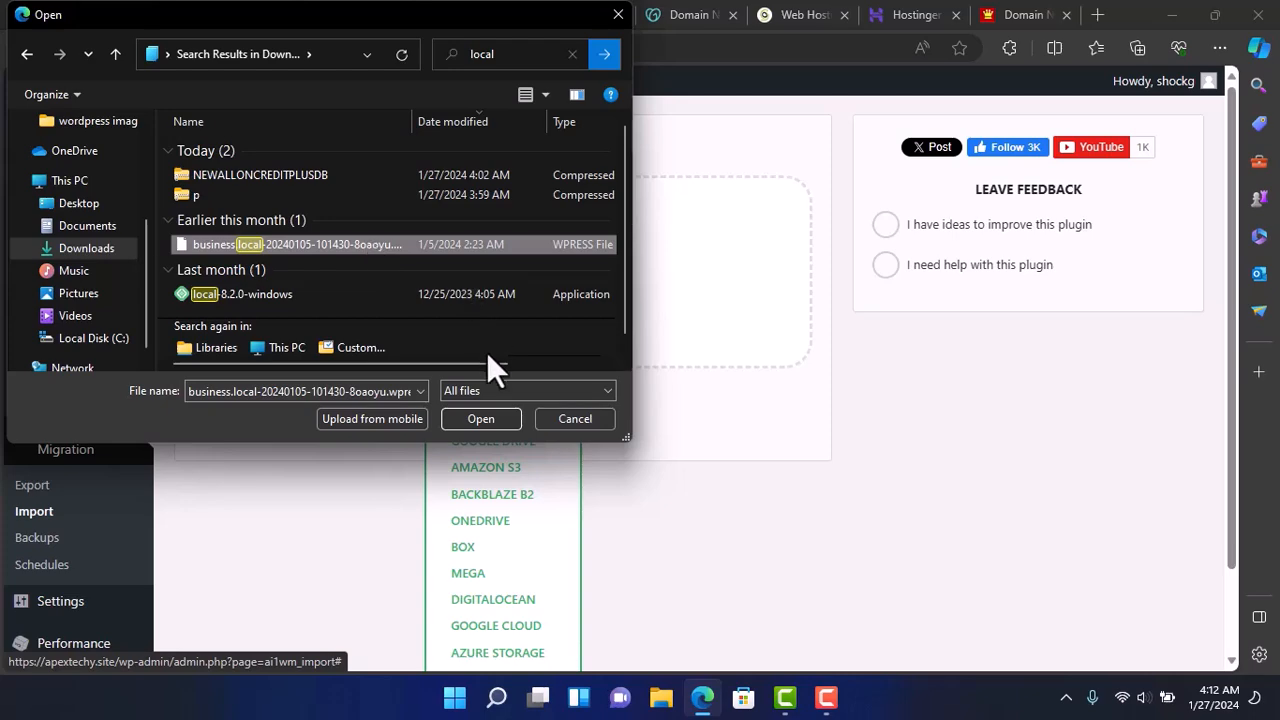
click(478, 418)
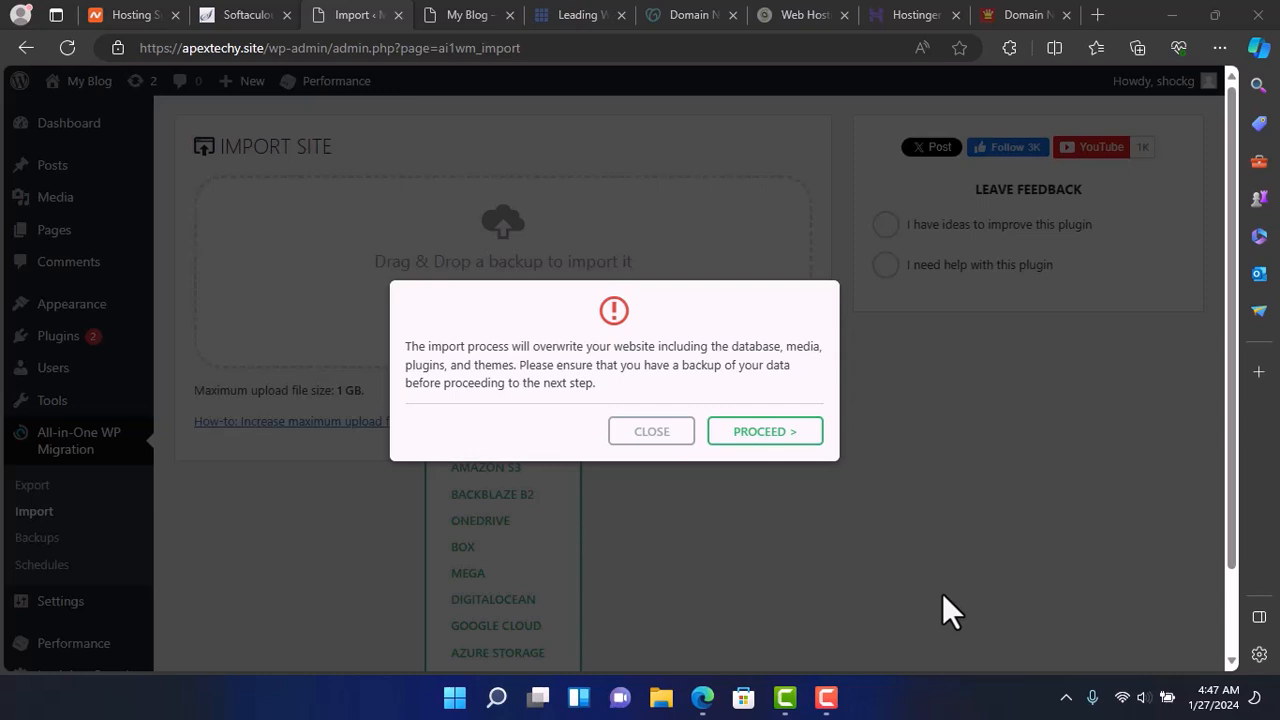
Step: Confirm the overwrite, finish the import, and reload the My Blog front page to see restored content
click(775, 437)
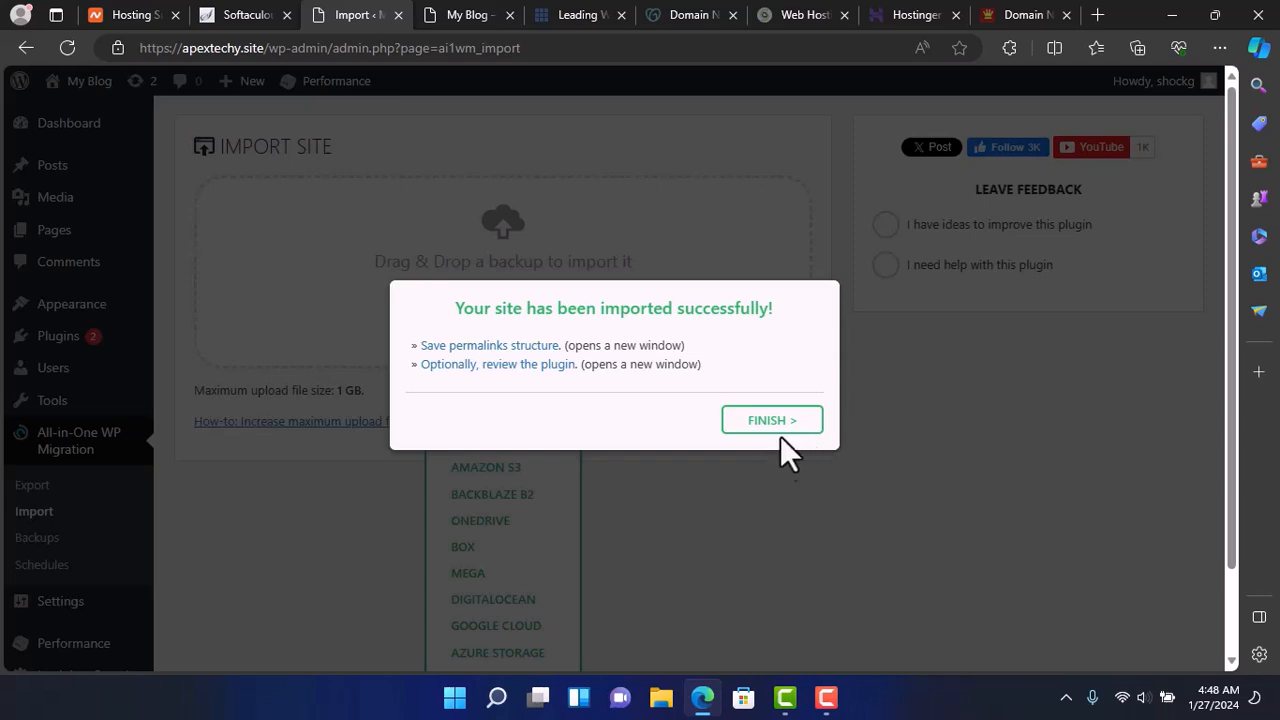
click(780, 424)
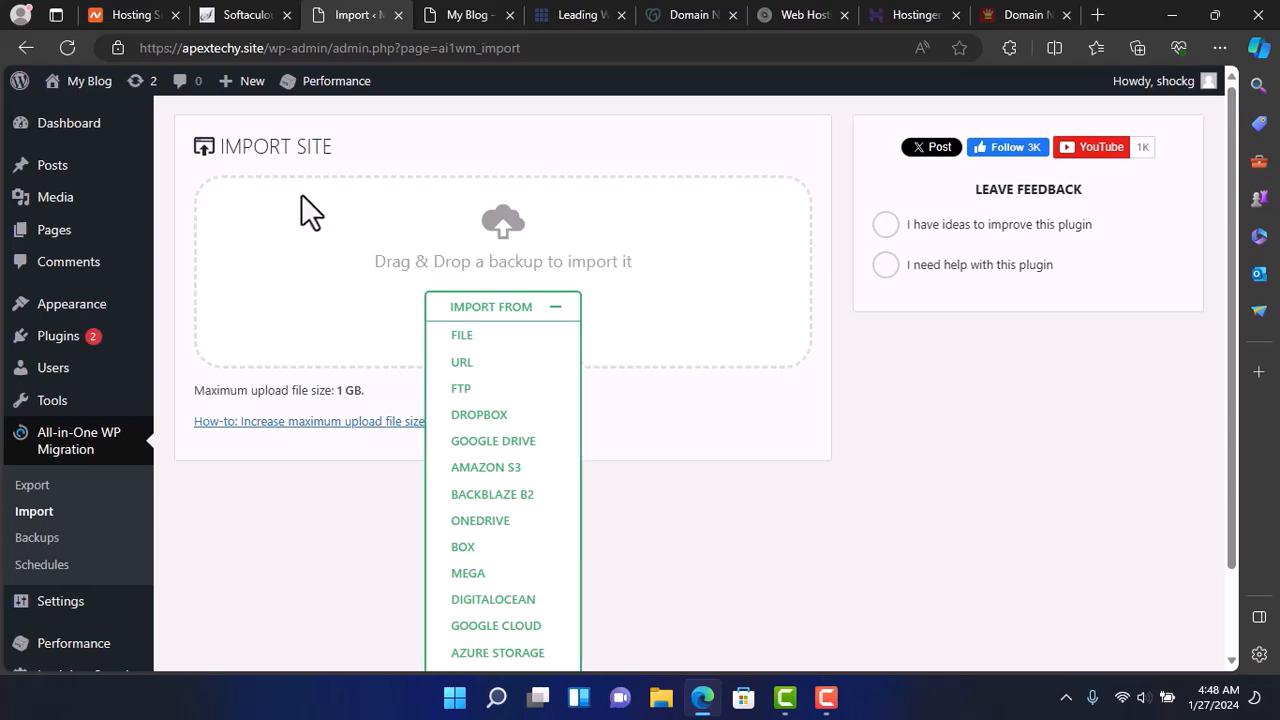
mouse_move(266, 76)
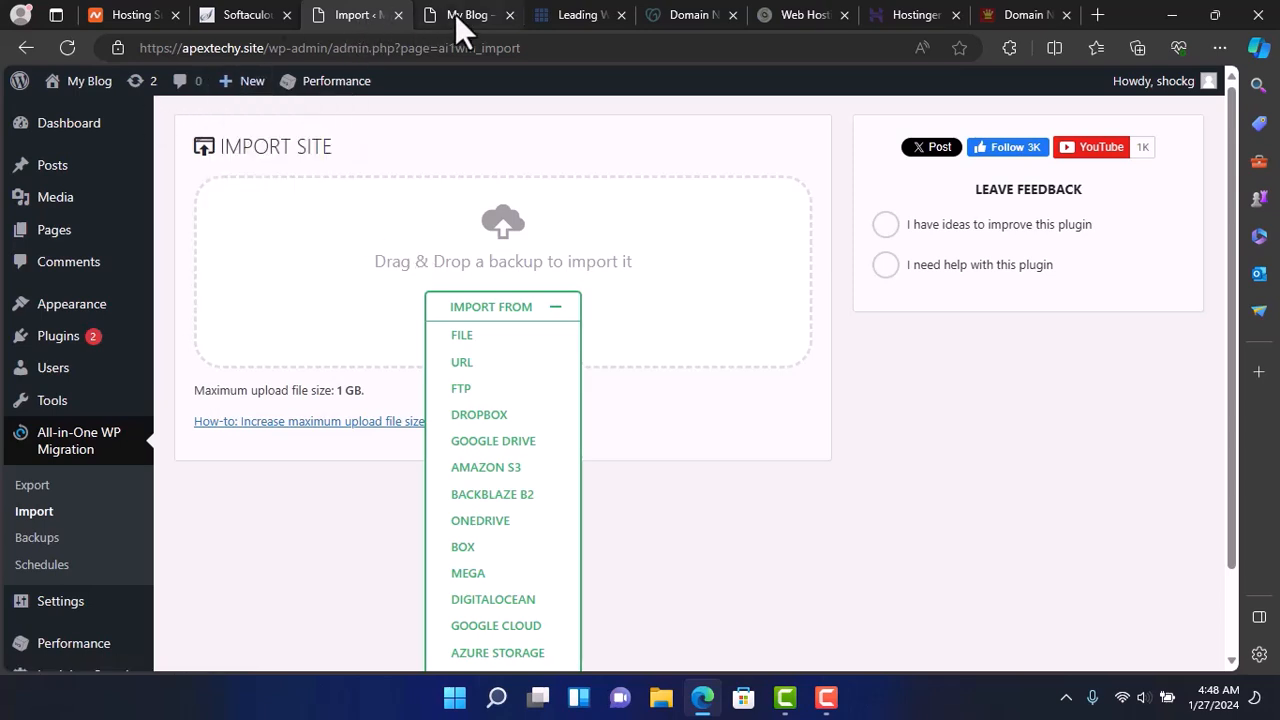
click(455, 14)
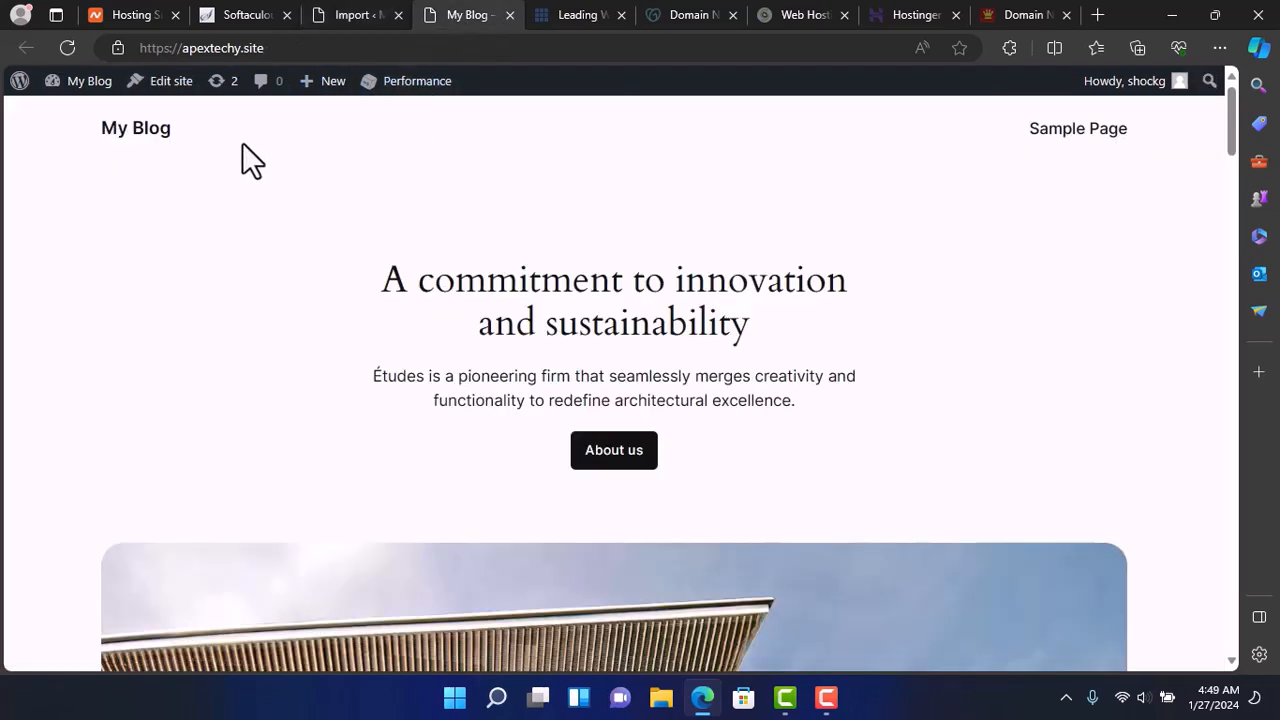
click(68, 48)
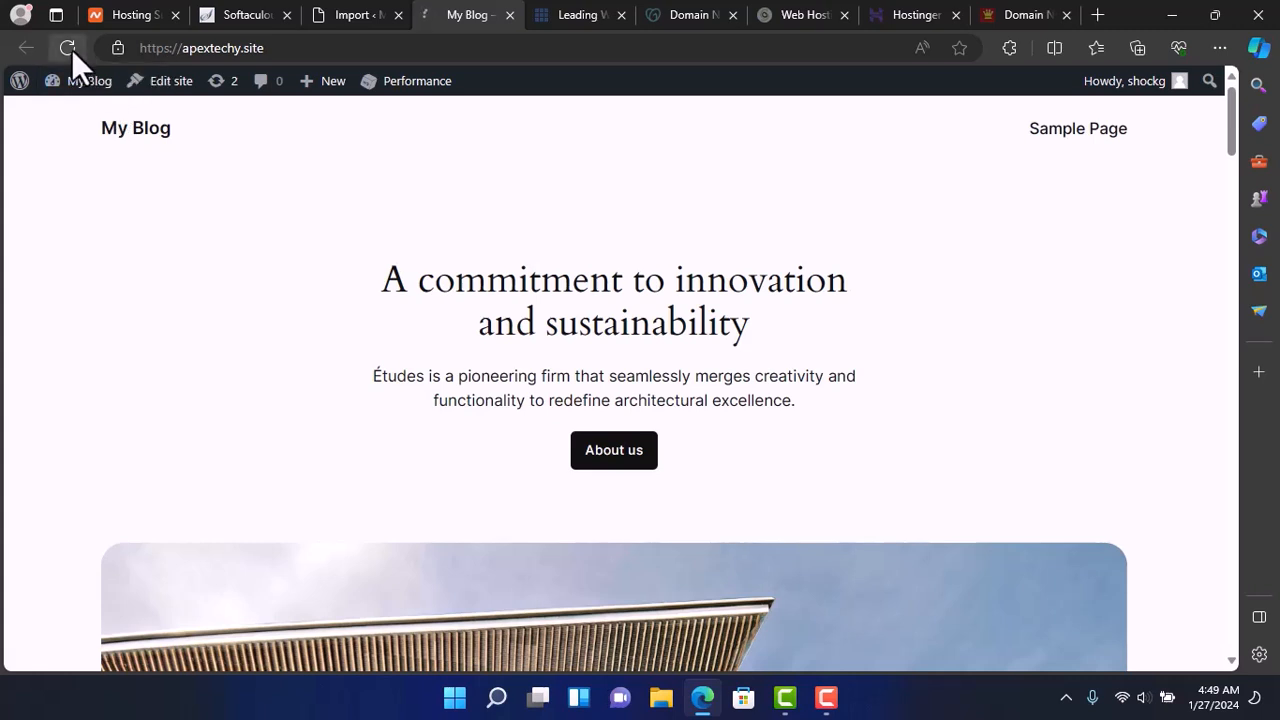